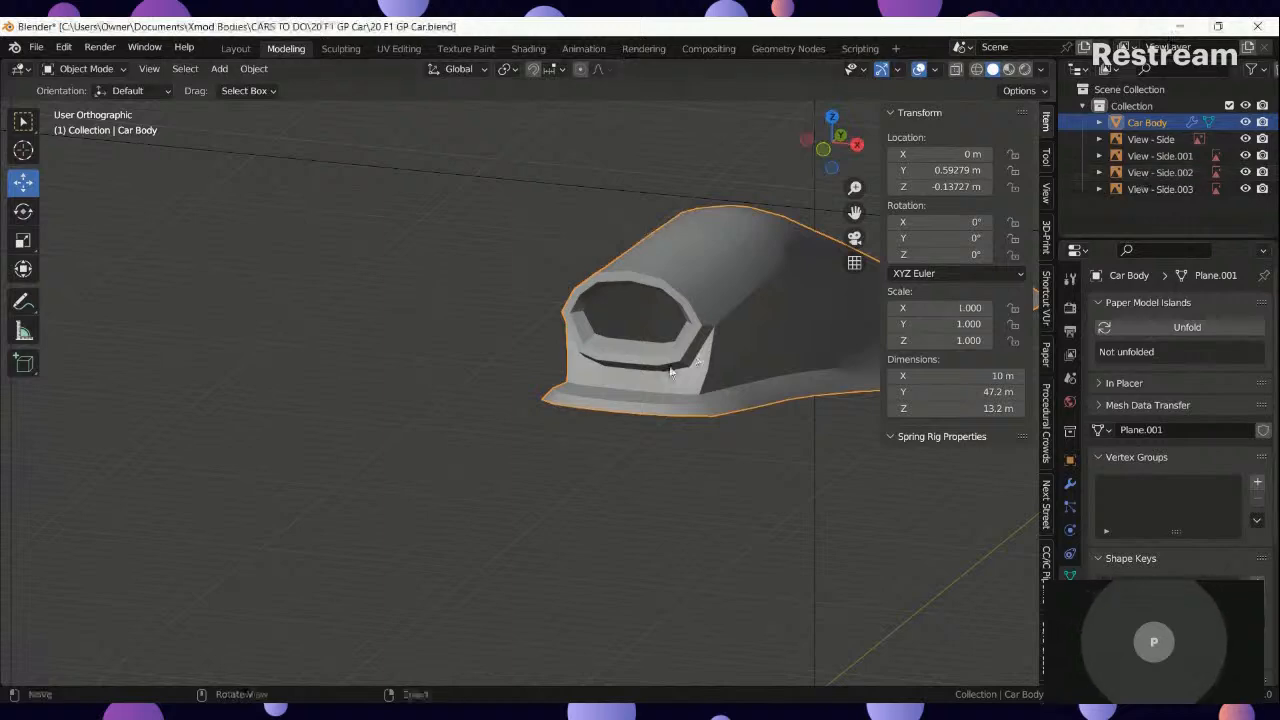
# Line up the car body's rear over the top-view blueprint and open its mesh in Edit Mode.
pyautogui.moveTo(610, 390); pyautogui.dragTo(550, 393, button='middle')
pyautogui.press('KP_3')
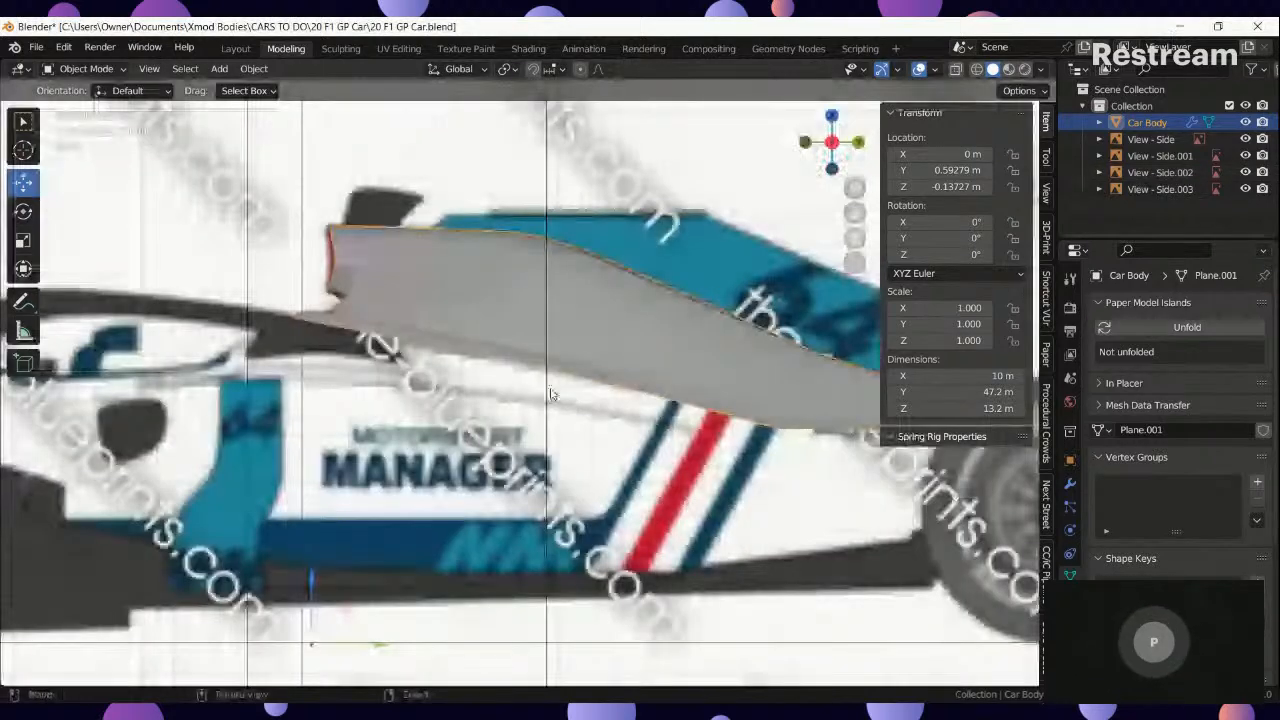
pyautogui.scroll(-3, 480, 400)
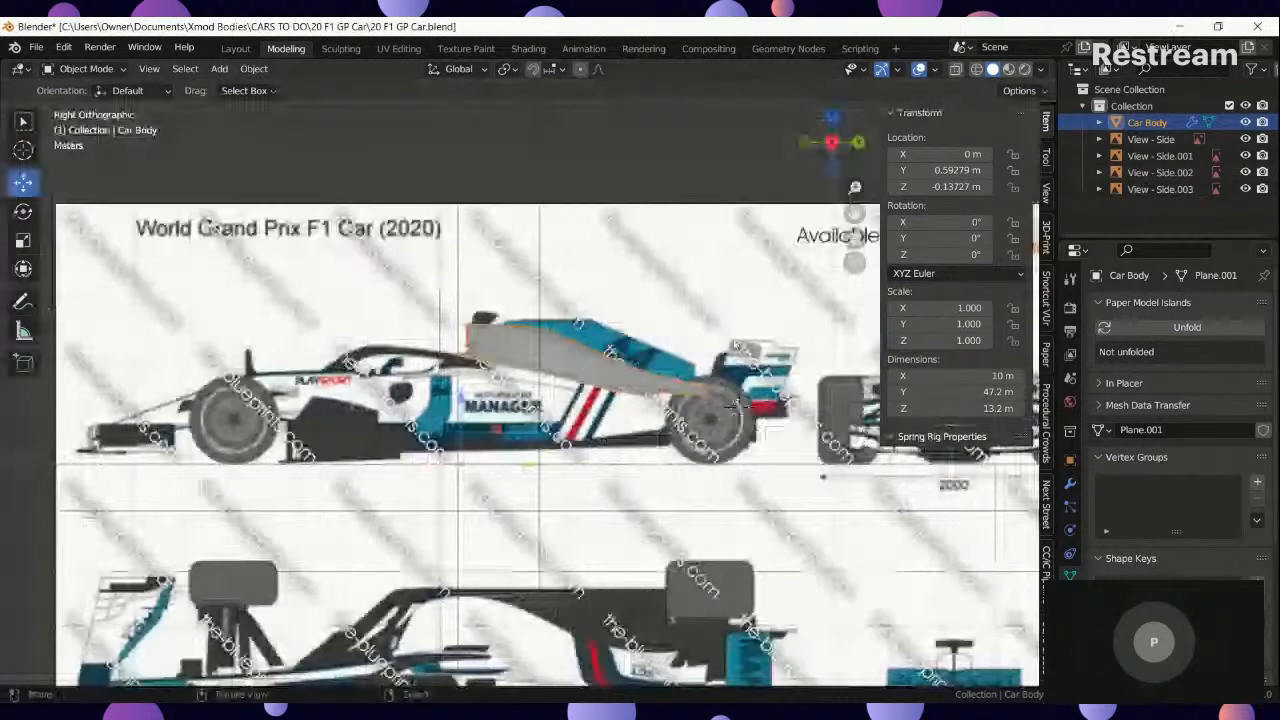
pyautogui.scroll(4, 445, 386)
pyautogui.keyDown('shift'); pyautogui.moveTo(445, 386); pyautogui.dragTo(330, 347, button='middle'); pyautogui.keyUp('shift')
pyautogui.press('KP_7')
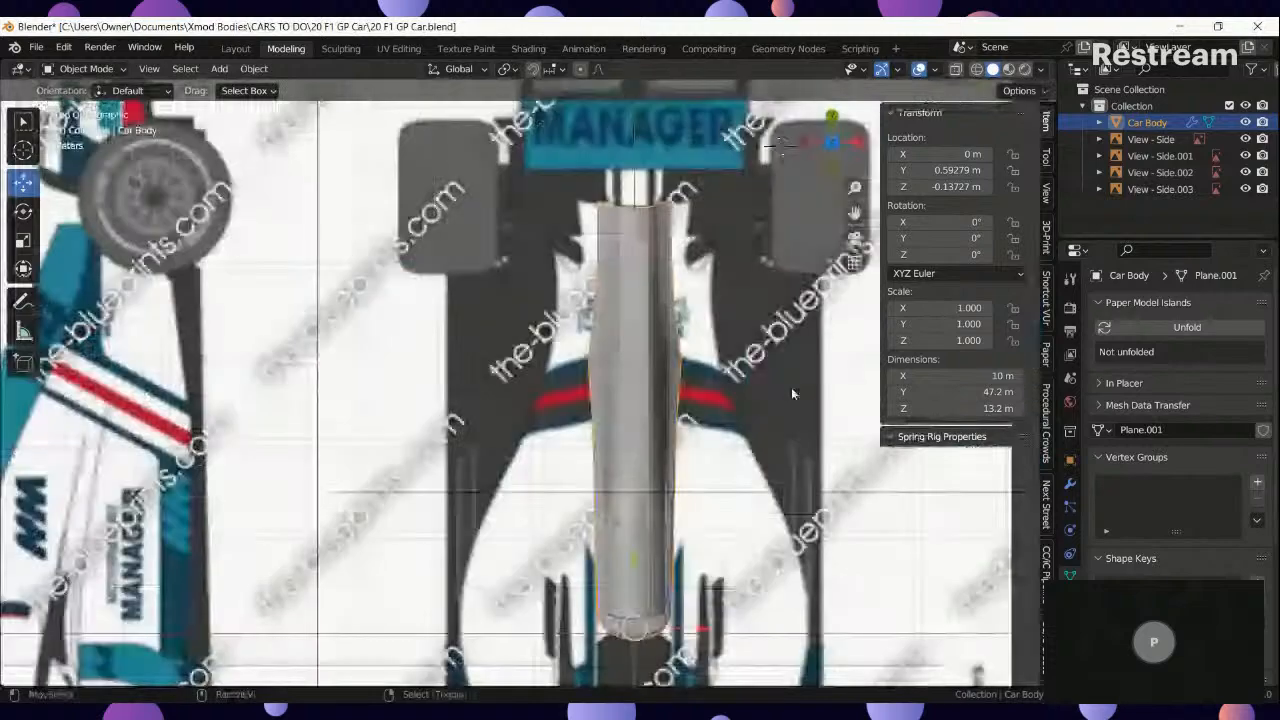
pyautogui.keyDown('shift'); pyautogui.moveTo(791, 390); pyautogui.dragTo(700, 233, button='middle'); pyautogui.keyUp('shift')
pyautogui.scroll(3, 597, 220)
pyautogui.press('Tab')
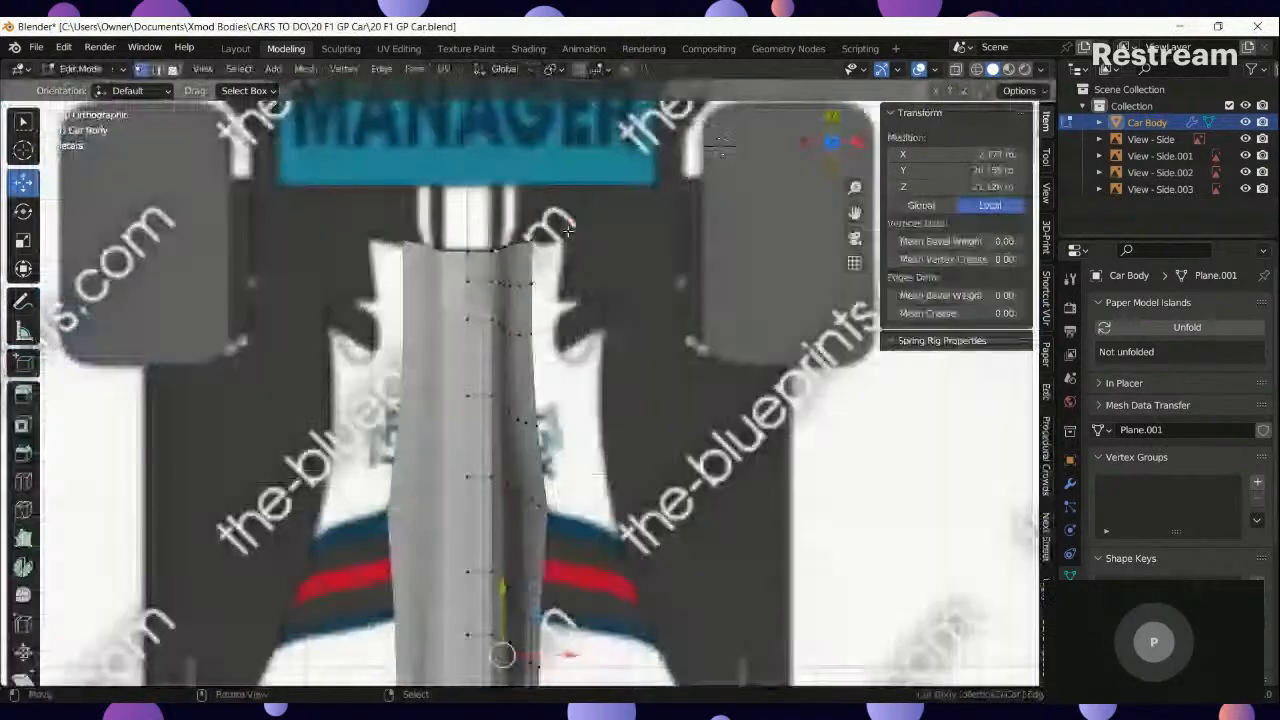
# Extrude the lower side edge at the rear of the body outward by about 1.9 m along X.
pyautogui.rightClick(533, 240)
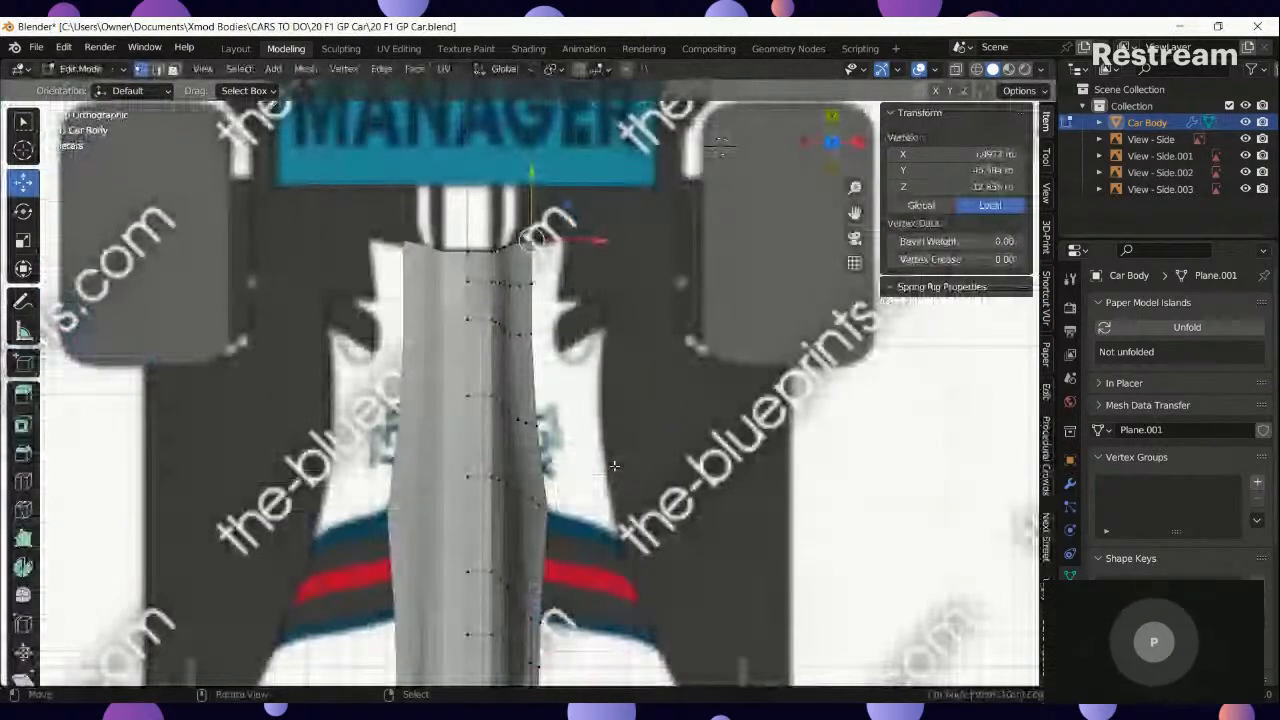
pyautogui.keyDown('shift'); pyautogui.moveTo(572, 530); pyautogui.dragTo(556, 498, button='middle'); pyautogui.keyUp('shift')
pyautogui.scroll(1, 562, 372)
pyautogui.keyDown('ctrl'); pyautogui.rightClick(484, 184); pyautogui.keyUp('ctrl')
pyautogui.press('g')
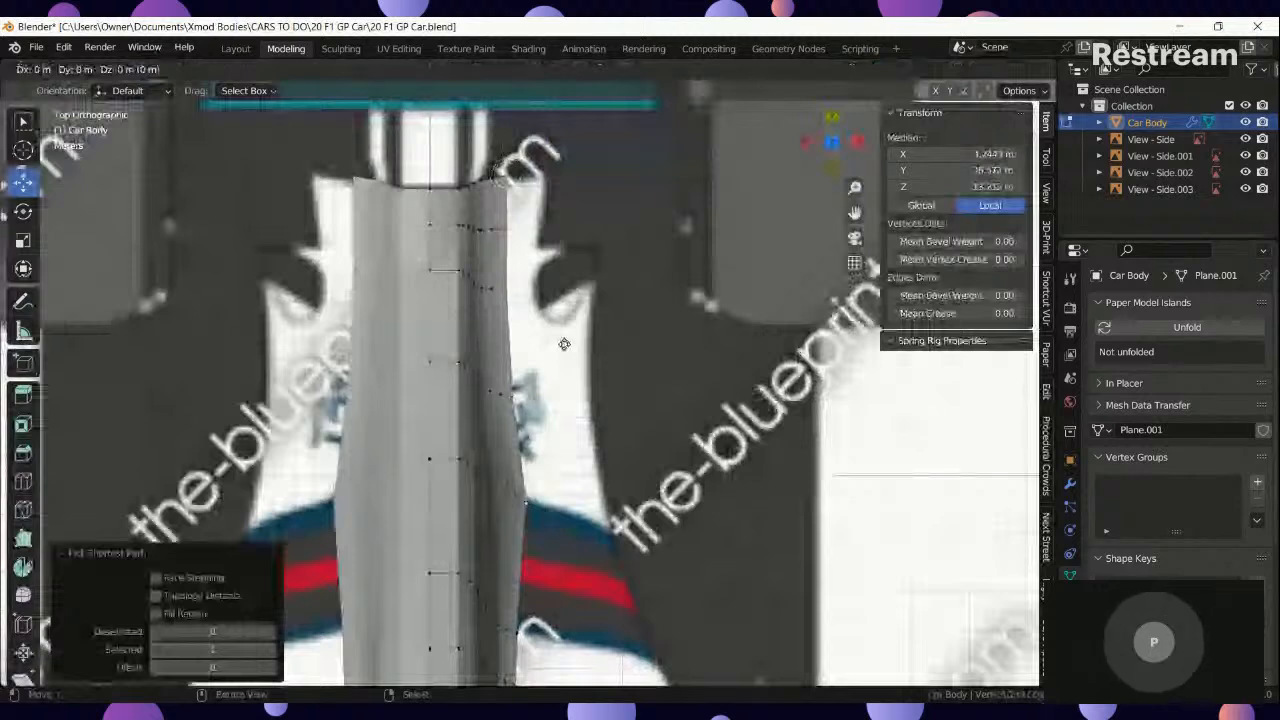
pyautogui.press('x')
pyautogui.click(600, 349)
# Switch to wireframe shading, then scale the extruded edge and shift it along Y to fit the blueprint's white bodywork.
pyautogui.press('s')
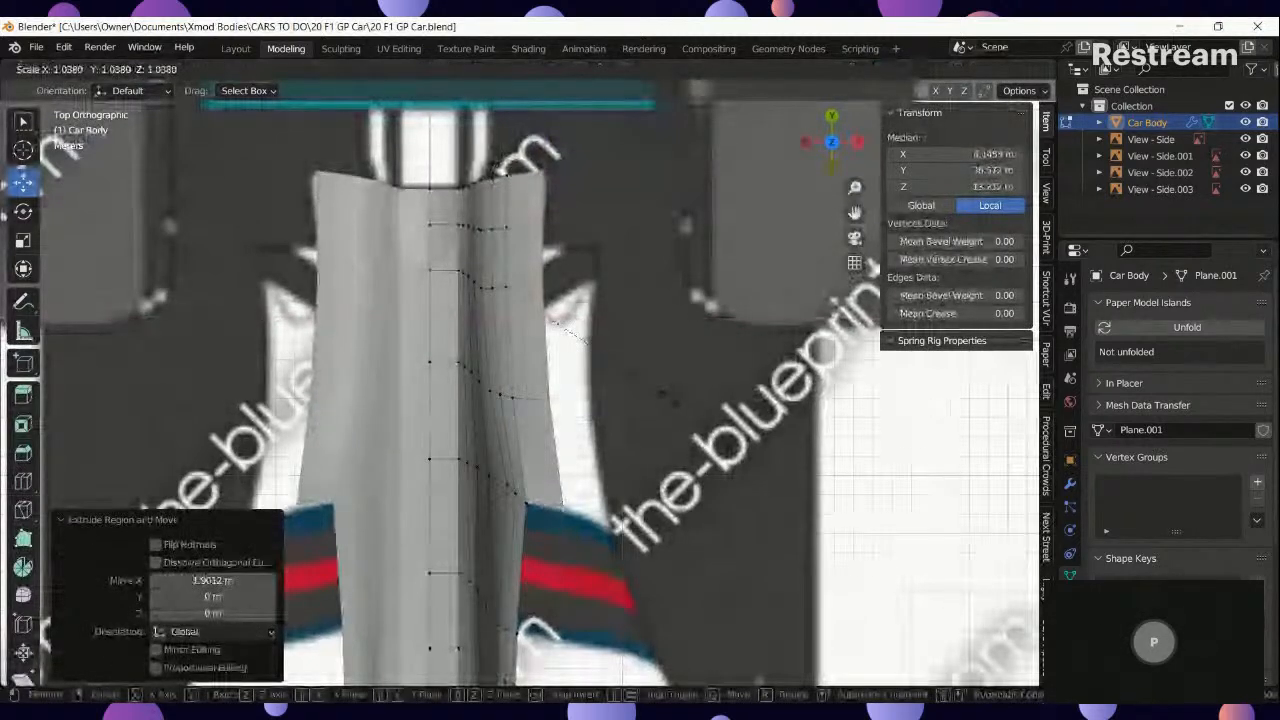
pyautogui.click(665, 392)
pyautogui.press('z')
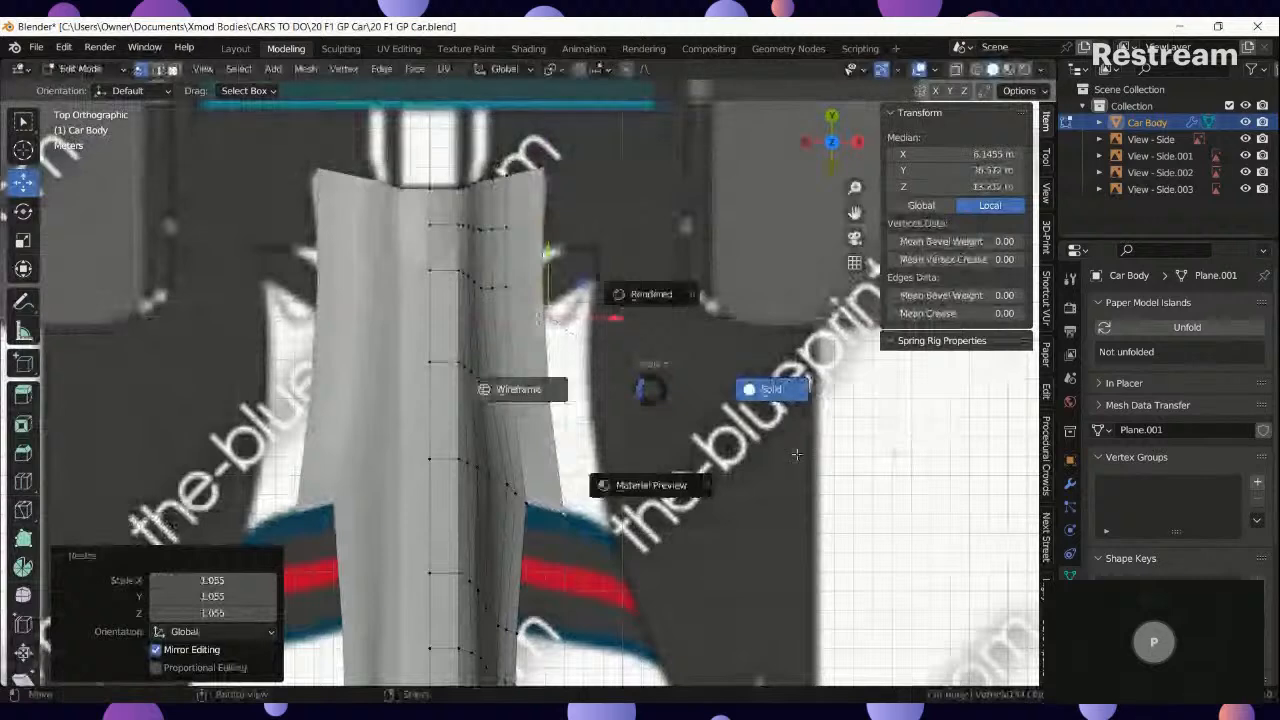
pyautogui.click(643, 486)
pyautogui.press('s')
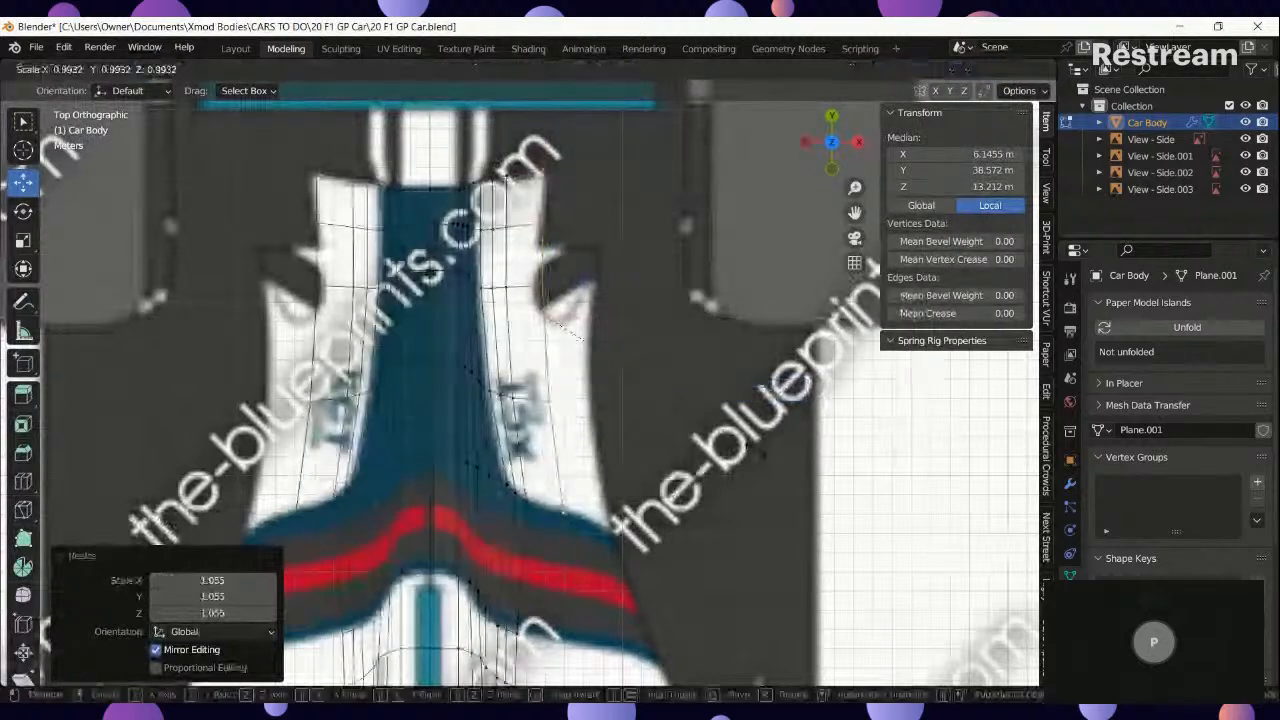
pyautogui.click(583, 340)
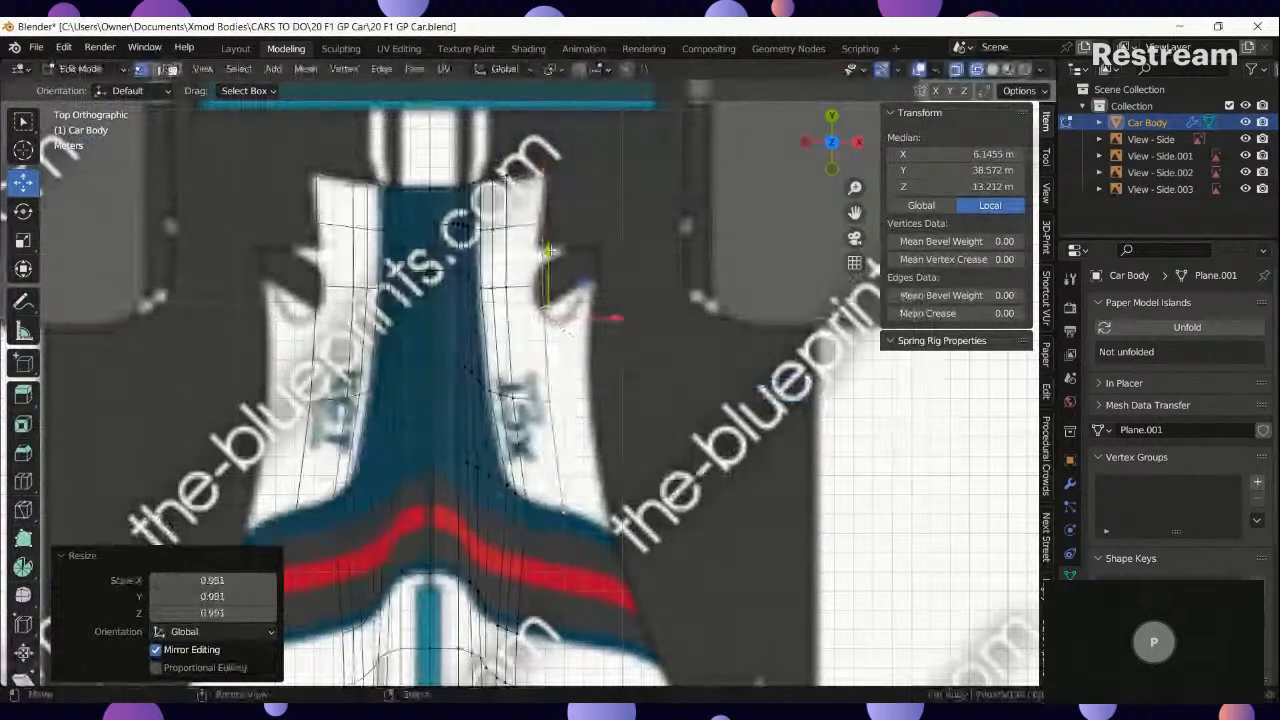
pyautogui.press('g')
pyautogui.press('y')
pyautogui.click(565, 250)
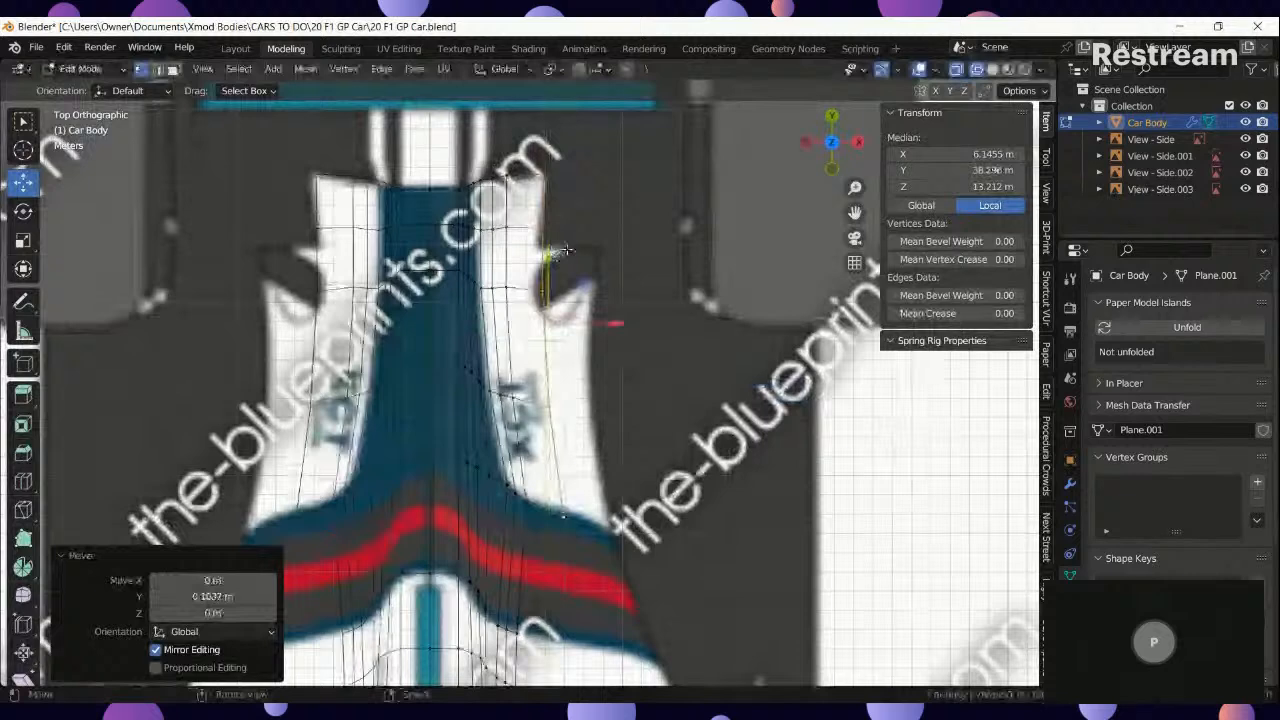
# Flatten the extruded edge along Z and lower it onto the bodywork contour of the rear-view blueprint.
pyautogui.press('KP_3')
pyautogui.press('ctrl+KP_1')
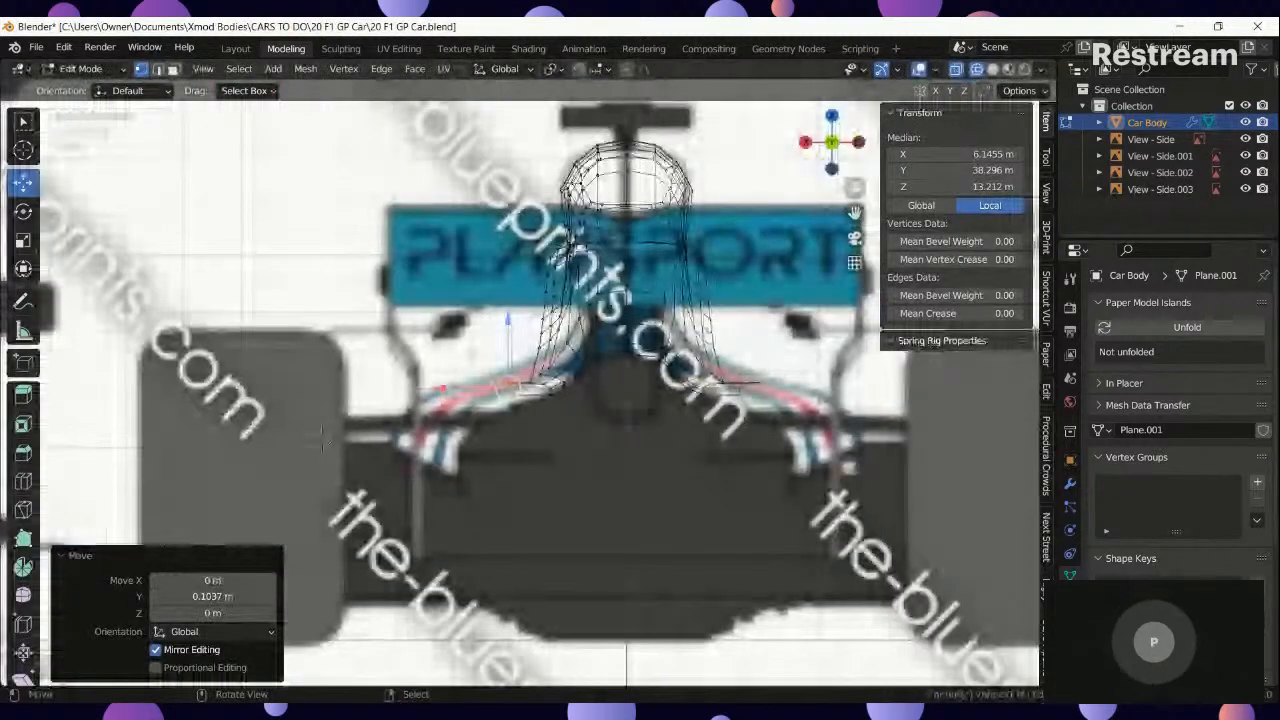
pyautogui.scroll(2, 188, 492)
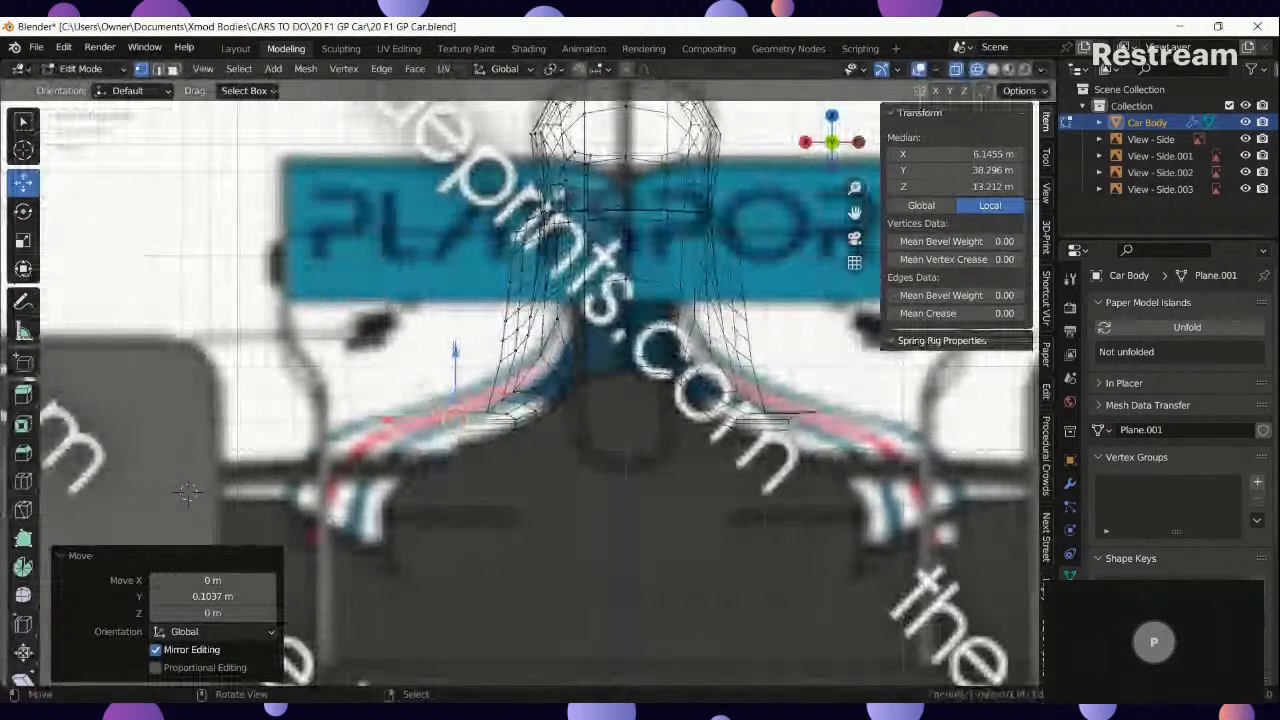
pyautogui.press('s')
pyautogui.press('z')
pyautogui.click(443, 368)
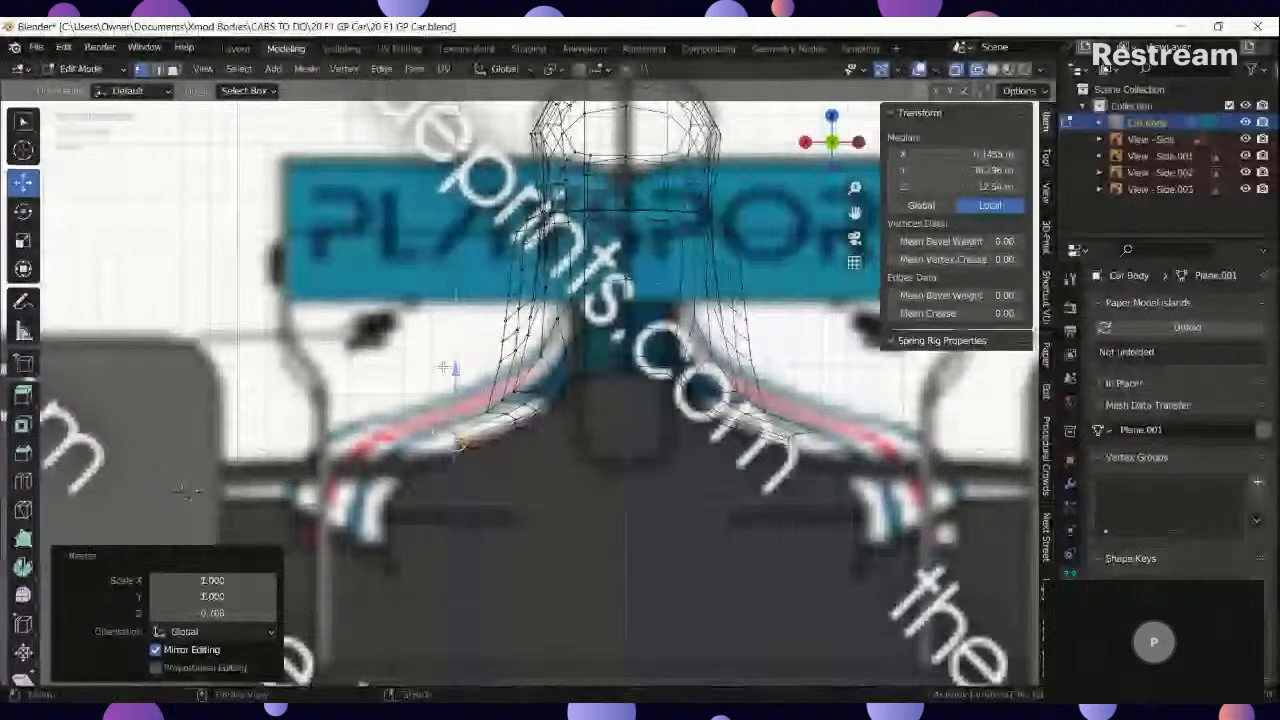
pyautogui.moveTo(456, 368); pyautogui.dragTo(457, 372)
# Slide the cross edge row beside the rear notch slightly forward along the body in the top view.
pyautogui.press('KP_7')
pyautogui.scroll(2, 571, 311)
pyautogui.click(545, 279)
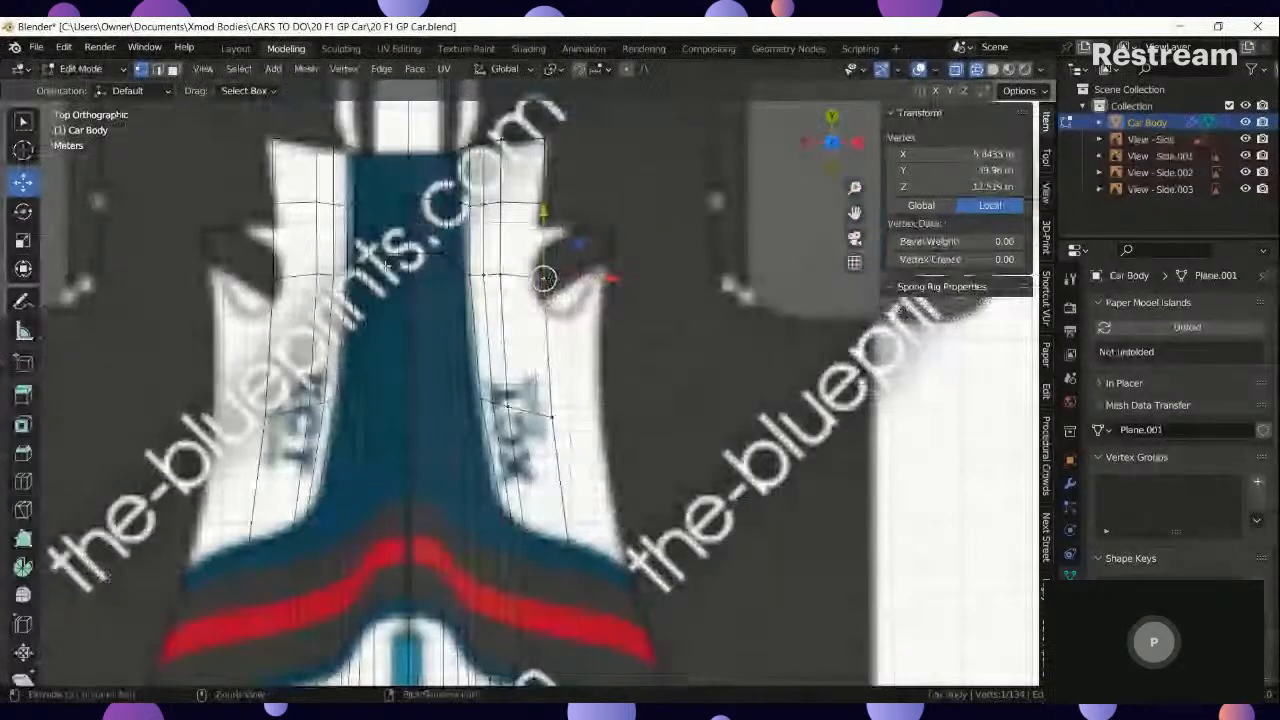
pyautogui.keyDown('ctrl'); pyautogui.click(450, 273); pyautogui.keyUp('ctrl')
pyautogui.press('g')
pyautogui.press('g')
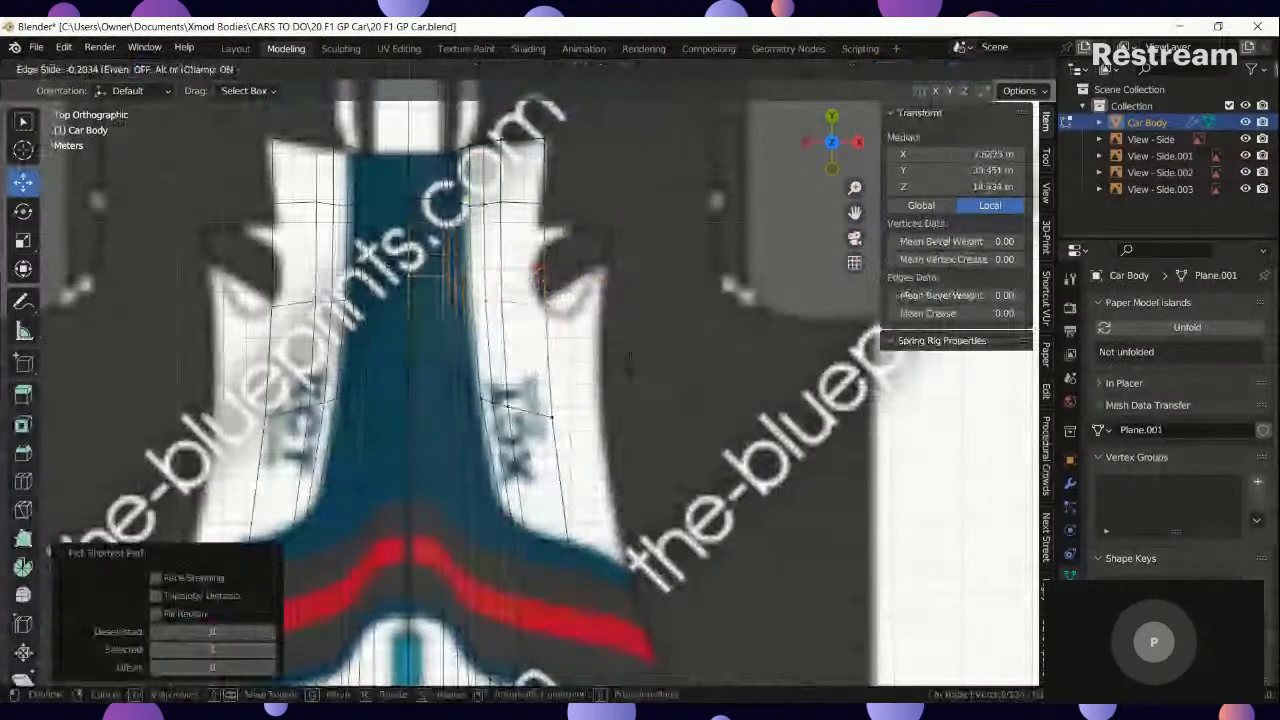
pyautogui.click(630, 366)
# Extrude the outer side edge row outward by about 1.27 m in X and -0.49 m in Y.
pyautogui.click(548, 305)
pyautogui.keyDown('ctrl'); pyautogui.click(569, 547); pyautogui.keyUp('ctrl')
pyautogui.press('g')
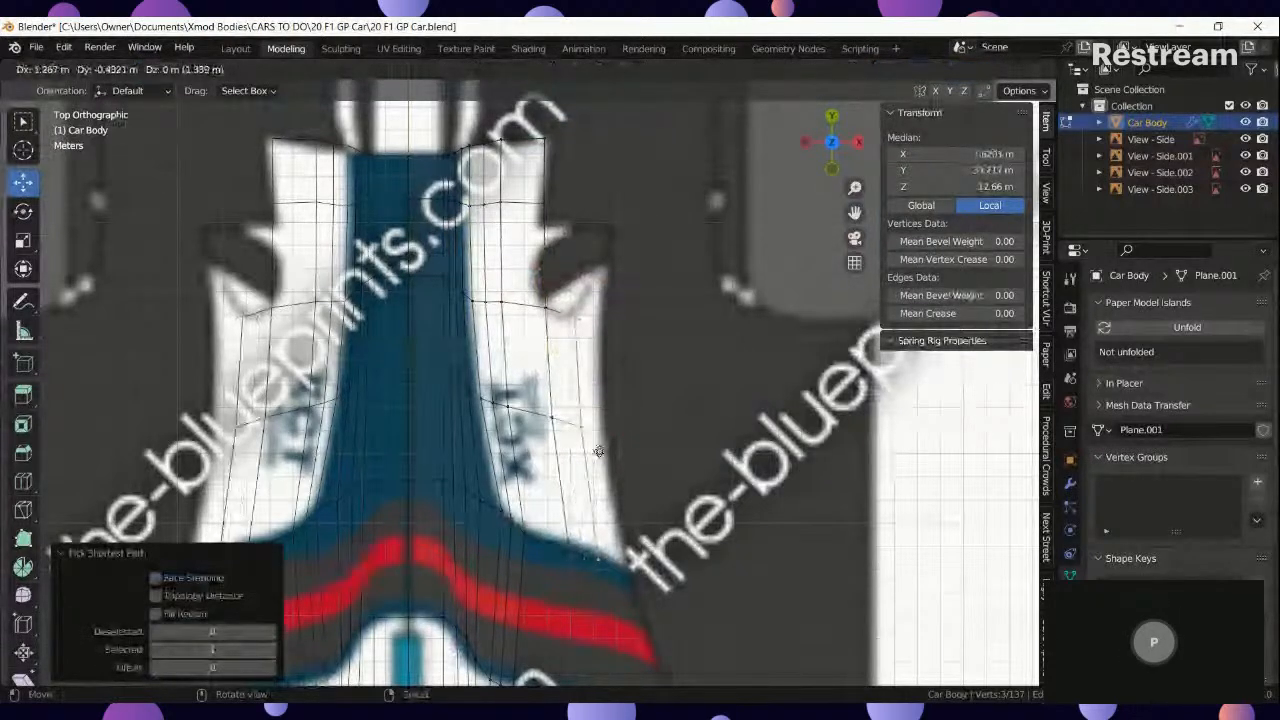
pyautogui.click(599, 451)
pyautogui.press('s')
pyautogui.click(670, 484)
pyautogui.hotkey('ctrl', 'z')
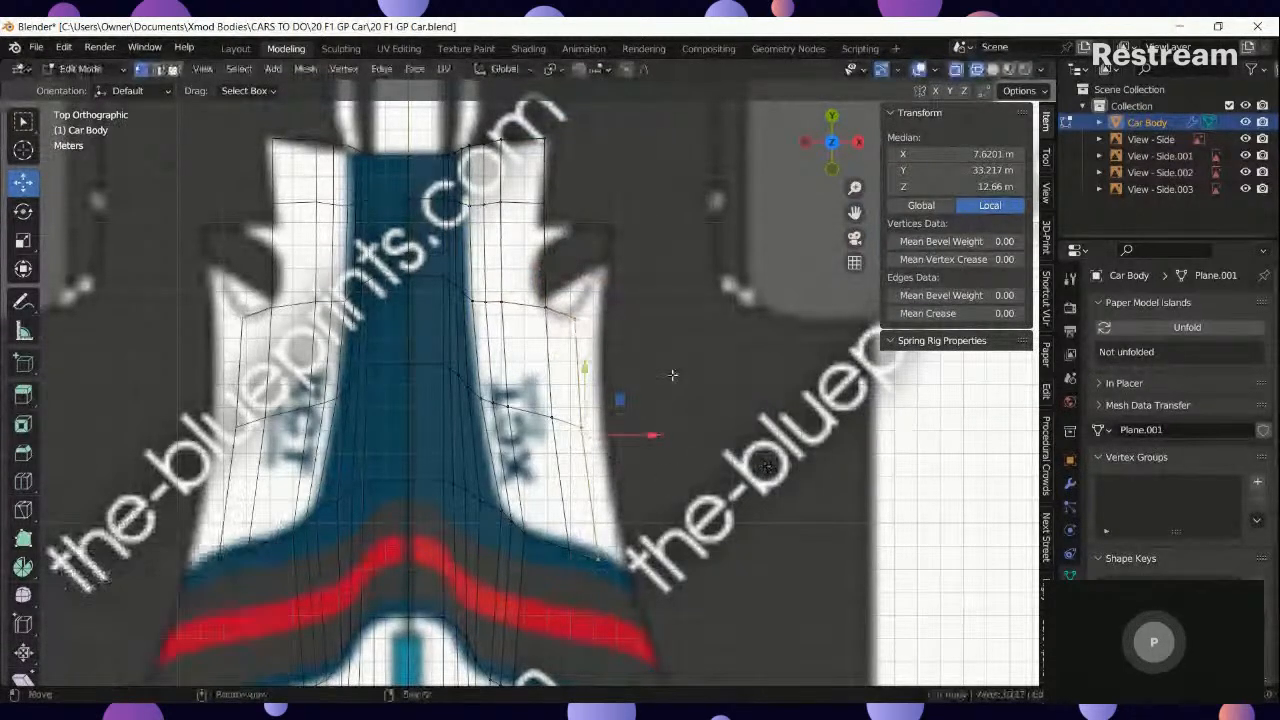
# Lower the extruded outer edge row by about 0.55 m along Z to follow the rear-view blueprint.
pyautogui.press('KP_3')
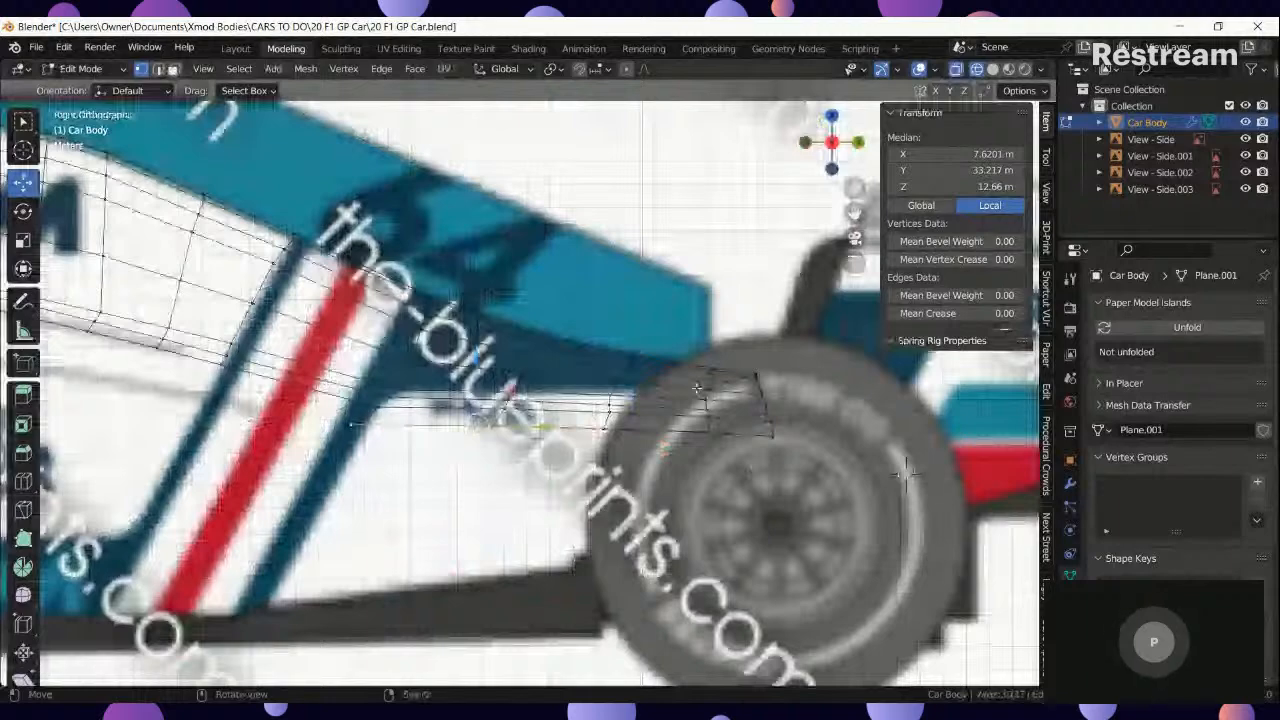
pyautogui.press('KP_1')
pyautogui.press('g')
pyautogui.press('z')
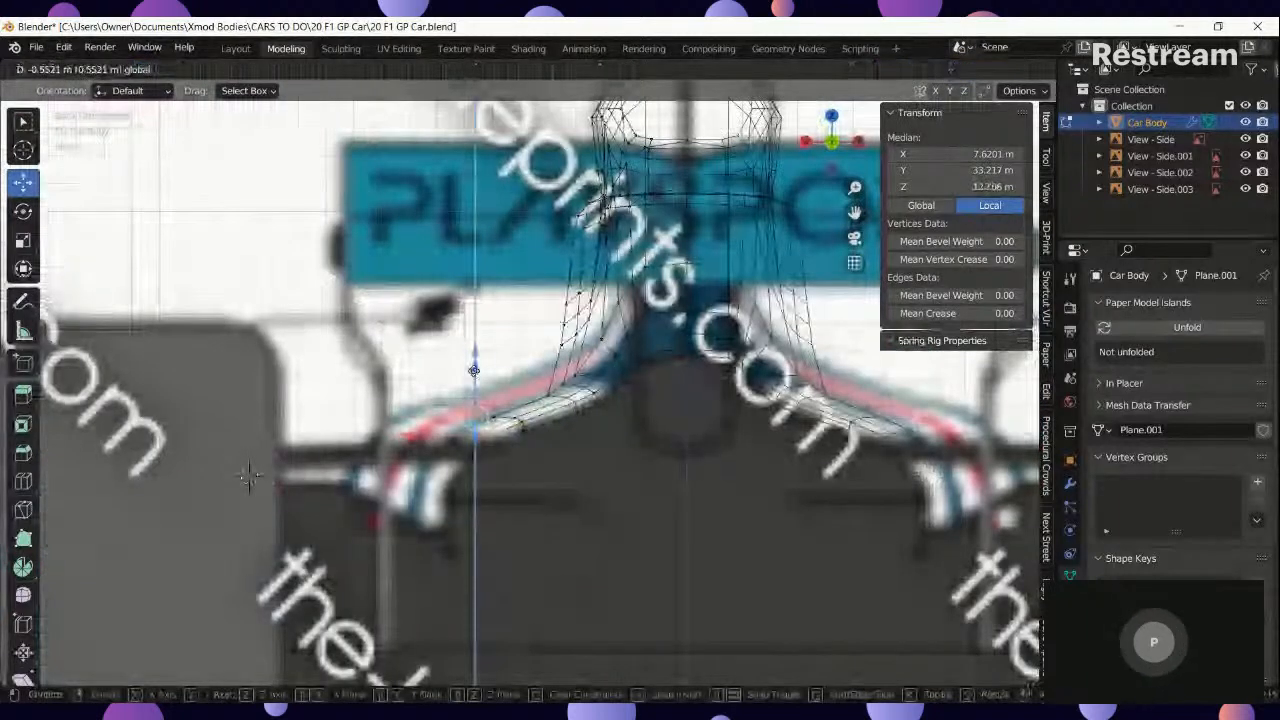
pyautogui.click(250, 478)
# Extrude the outer edge row again by about 1.06 m in X and -0.34 m in Y.
pyautogui.press('KP_3')
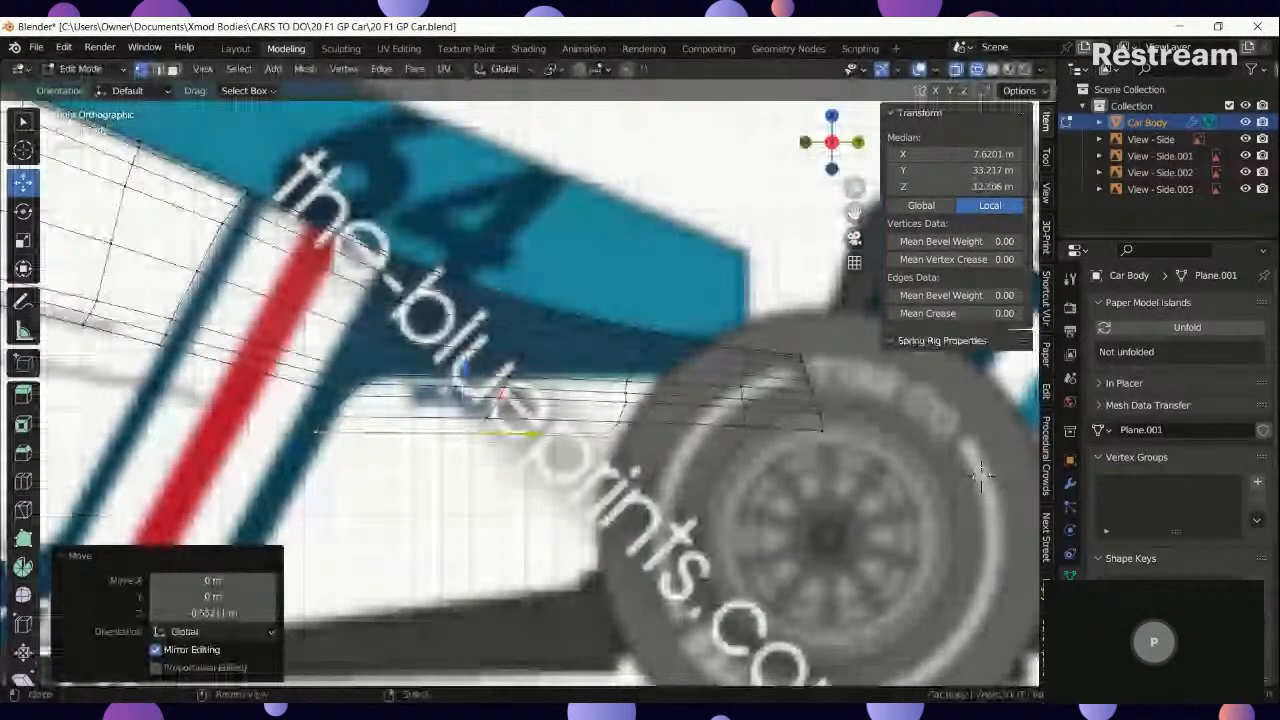
pyautogui.press('KP_7')
pyautogui.press('g')
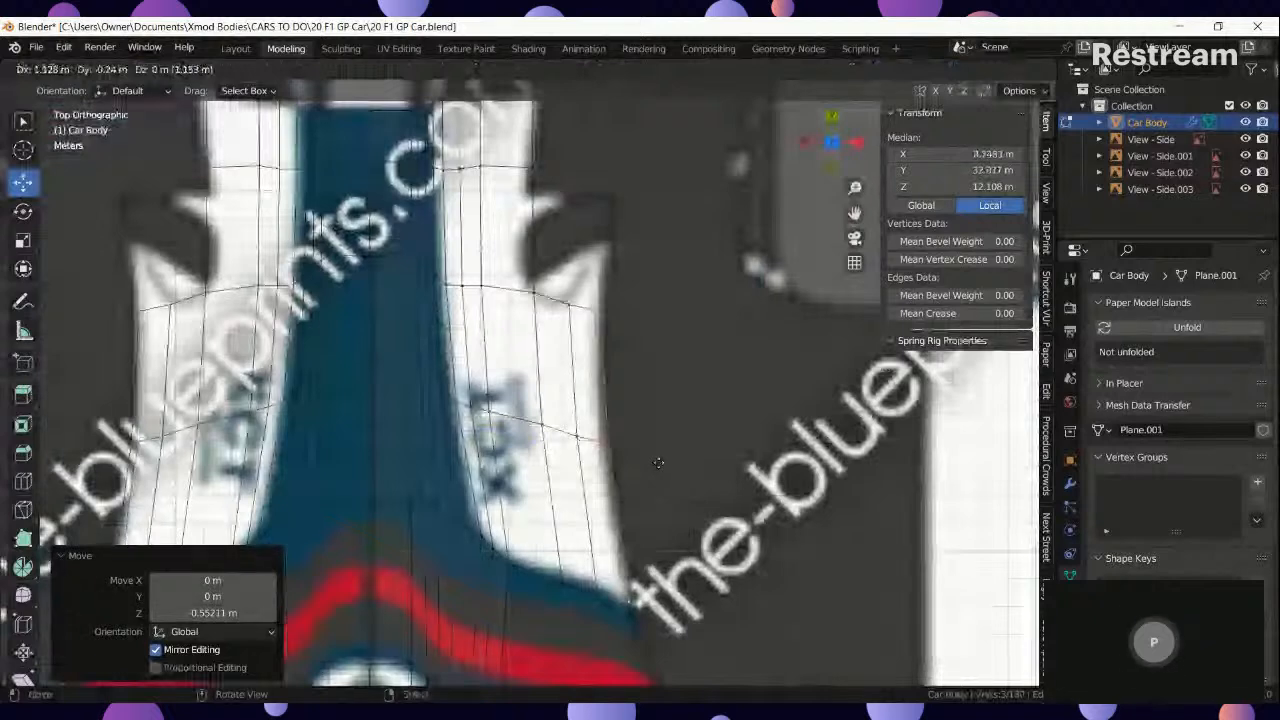
pyautogui.click(656, 464)
# Lower the newly extruded outermost row by about 1 m along Z to match the rear-view blueprint.
pyautogui.press('KP_3')
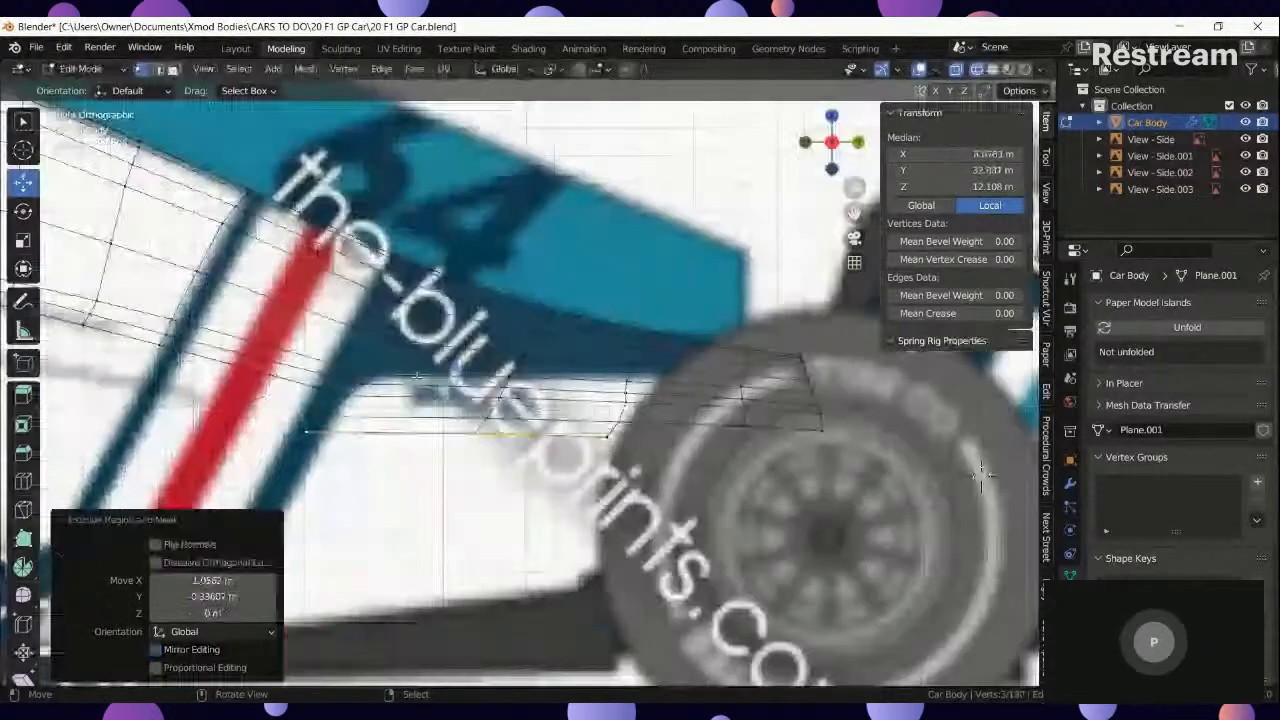
pyautogui.press('KP_1')
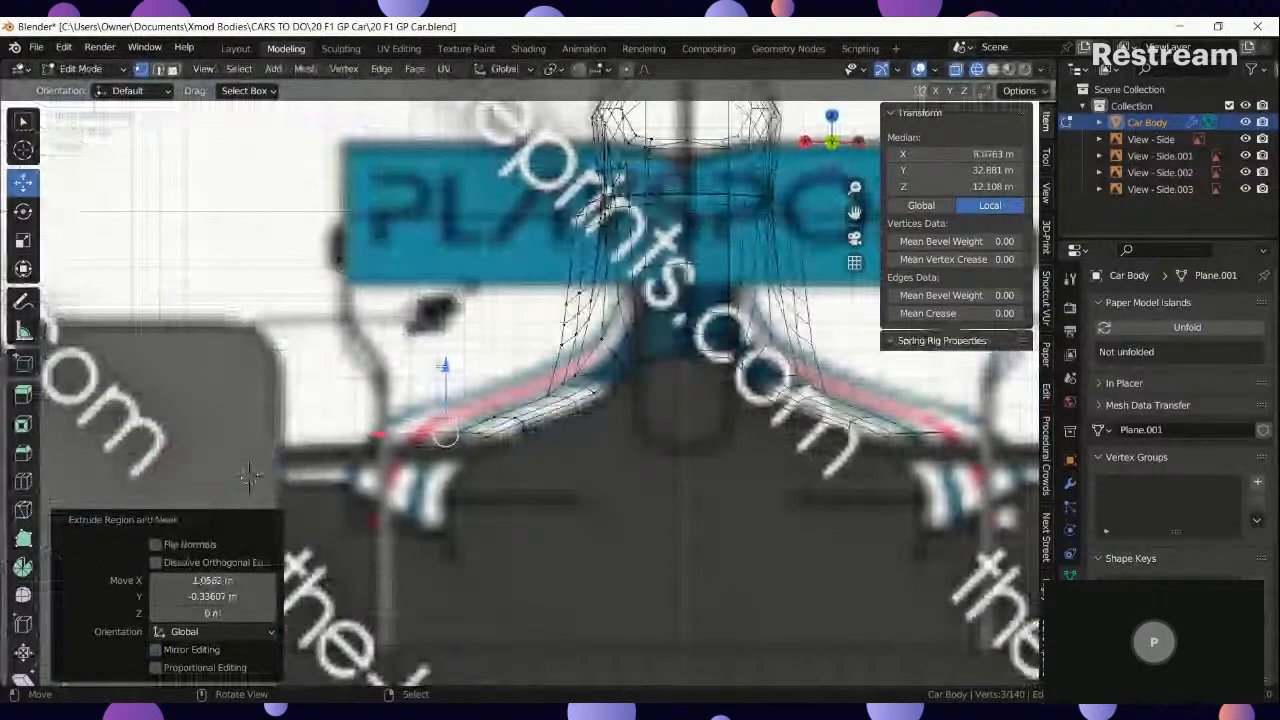
pyautogui.press('g')
pyautogui.press('z')
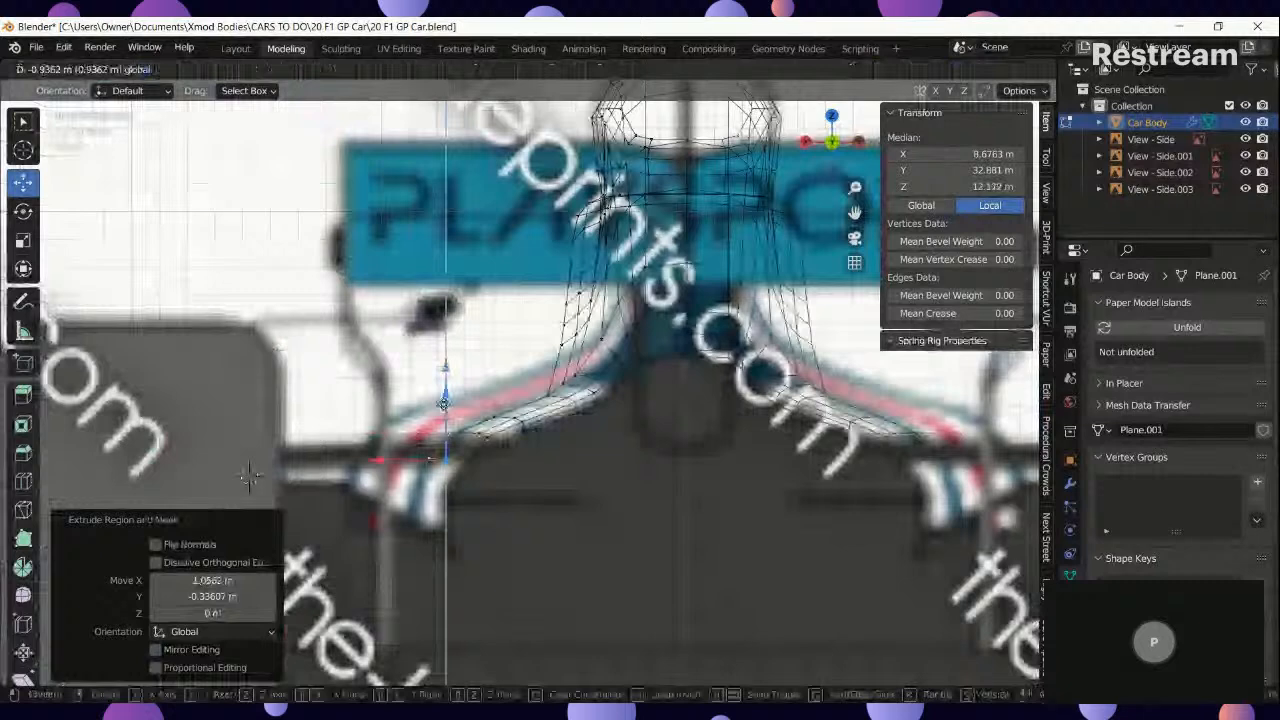
pyautogui.click(250, 477)
# Extrude the outermost row straight down by about 2.88 m and scale it up along the side bodywork.
pyautogui.press('KP_3')
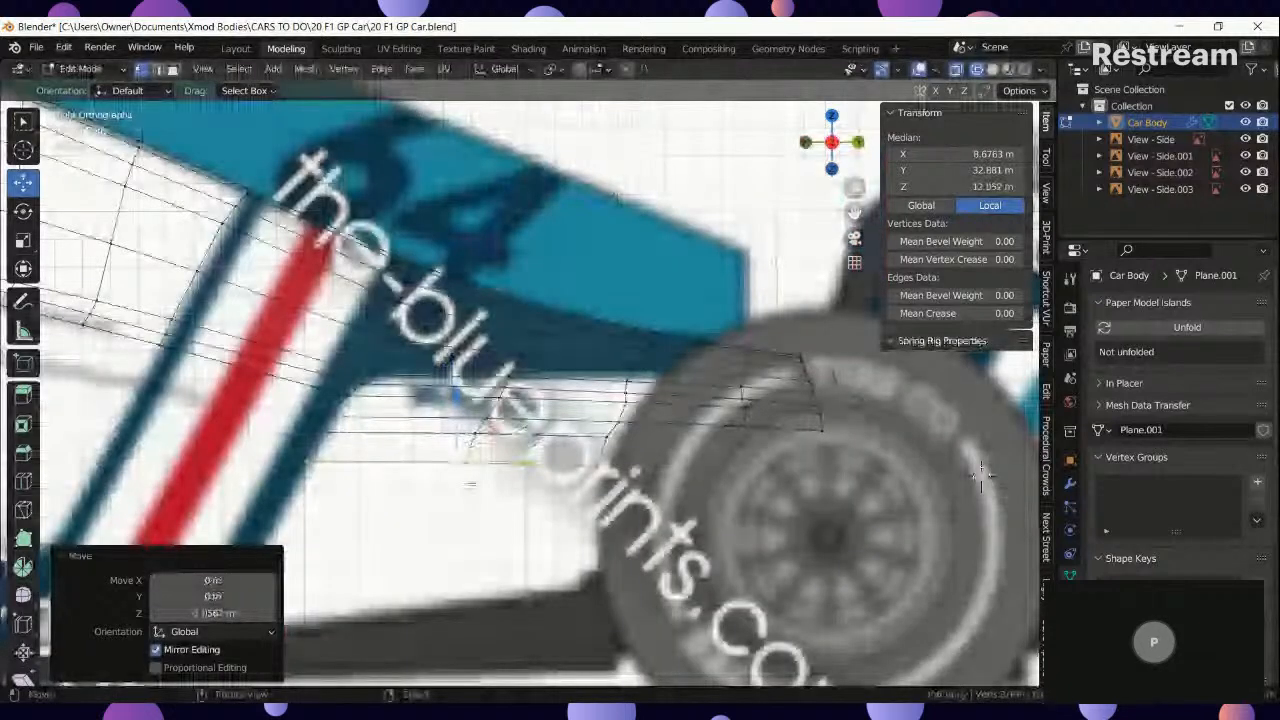
pyautogui.scroll(-1, 484, 462)
pyautogui.press('e')
pyautogui.press('z')
pyautogui.click(482, 528)
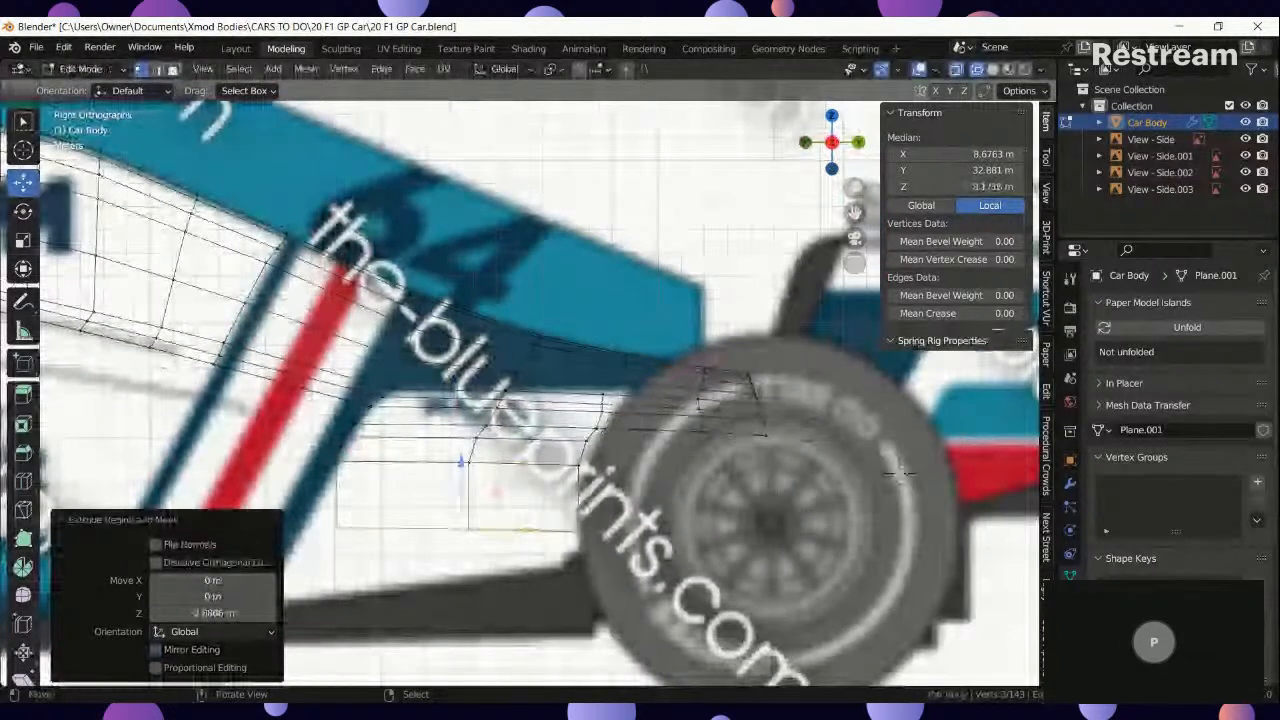
pyautogui.press('s')
pyautogui.click(528, 530)
# Shift the lower row by about -0.75 m along Y and about 0.58 m along X to match the blueprints.
pyautogui.keyDown('shift'); pyautogui.moveTo(526, 530); pyautogui.dragTo(602, 473, button='middle'); pyautogui.keyUp('shift')
pyautogui.moveTo(602, 473); pyautogui.dragTo(592, 472)
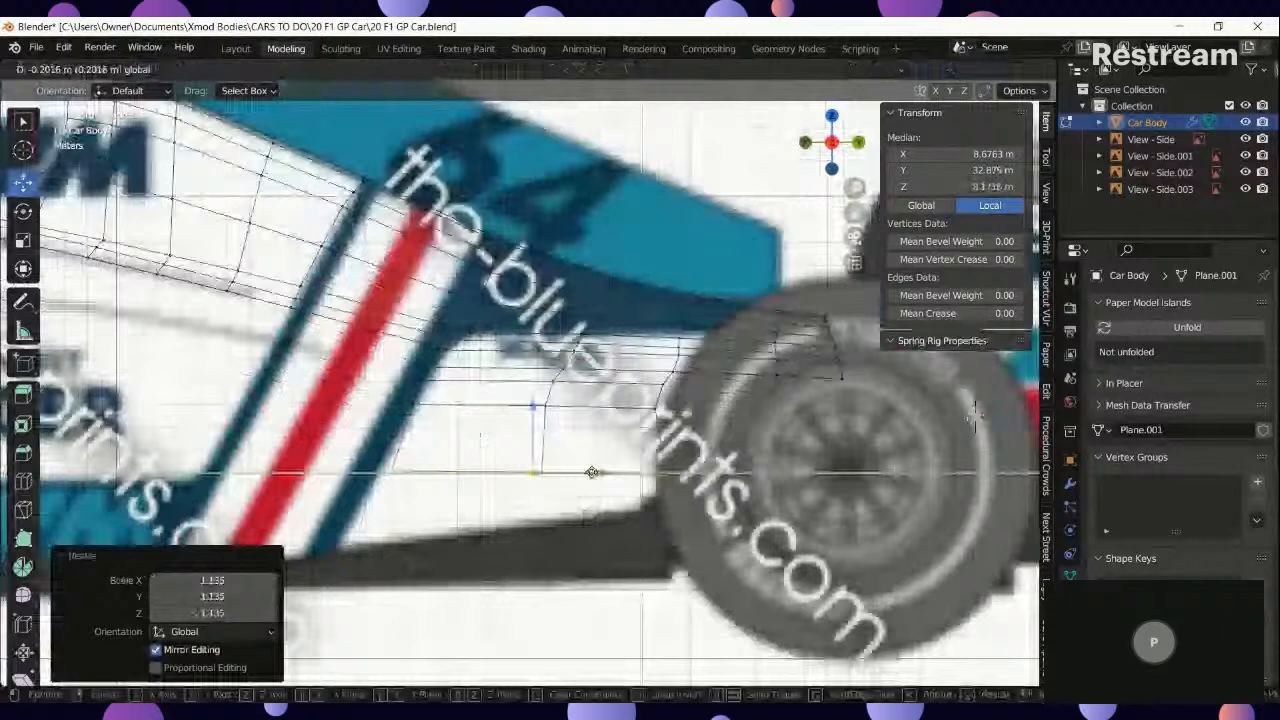
pyautogui.click(585, 474)
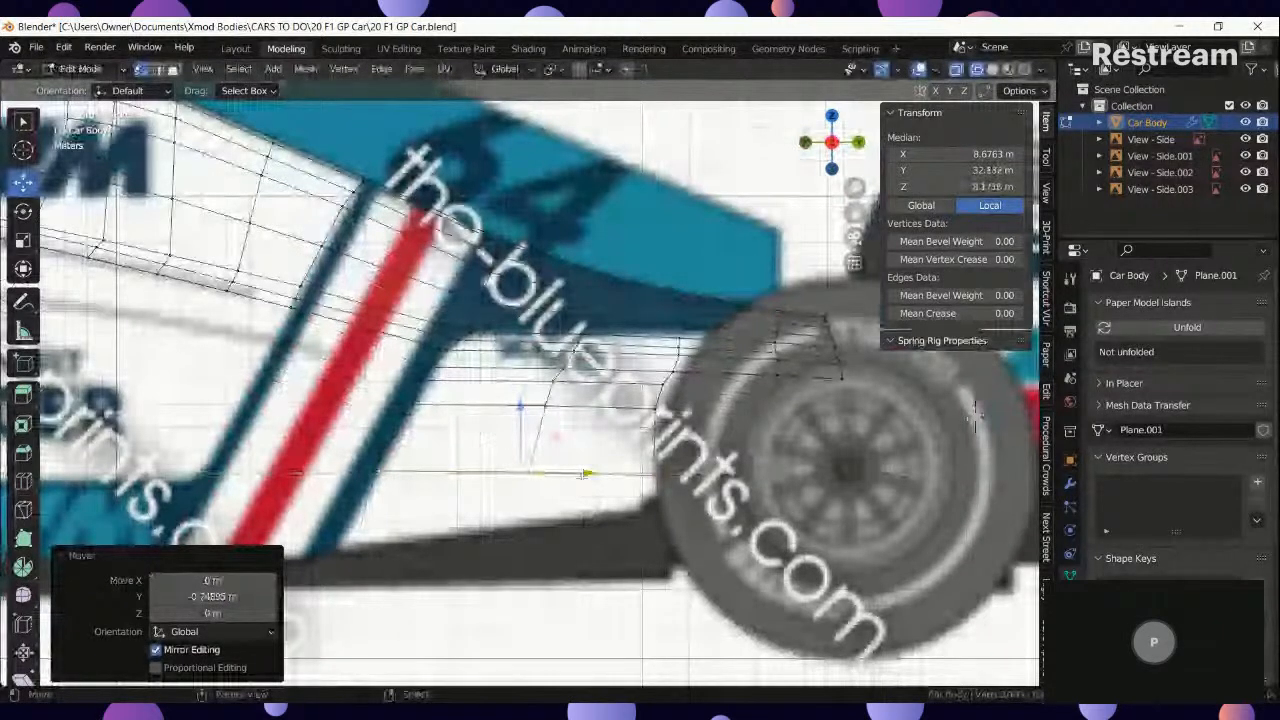
pyautogui.press('KP_1')
pyautogui.press('g')
pyautogui.press('x')
pyautogui.click(381, 482)
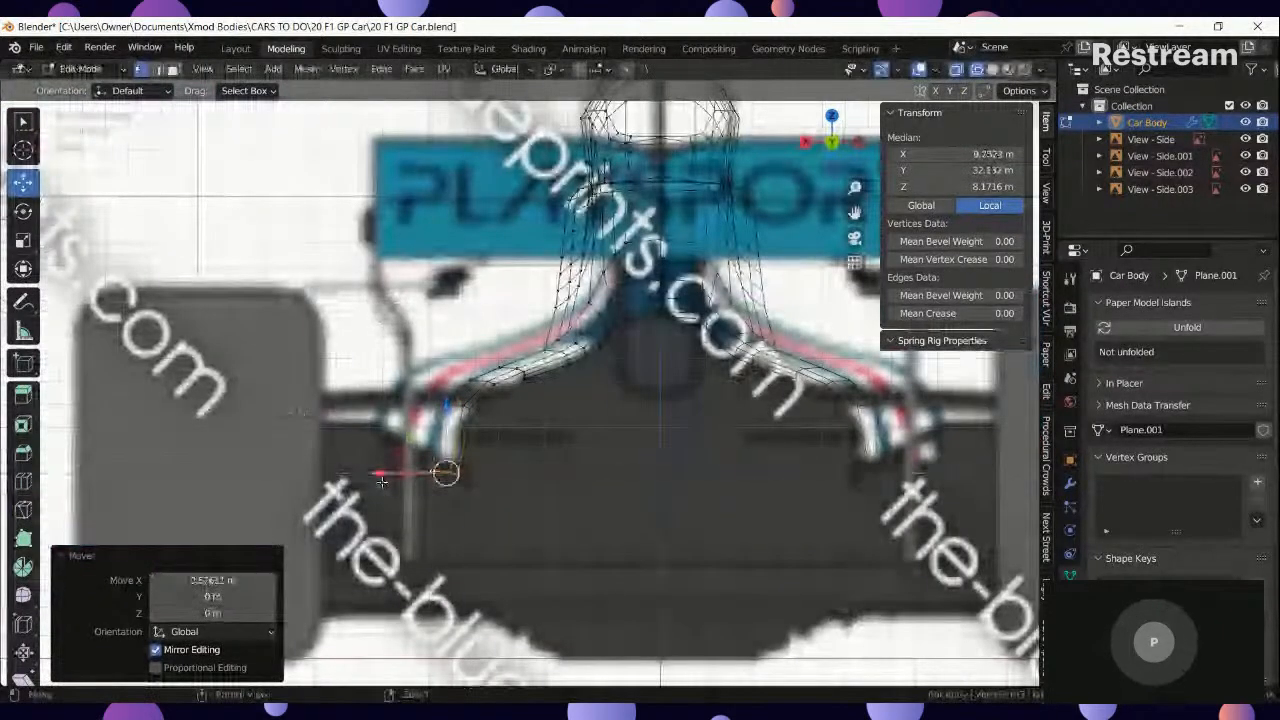
# Extrude the bottom row down by about 2.77 m, scaling and shifting it forward to fit the blueprint's lower bodywork edge.
pyautogui.press('KP_7')
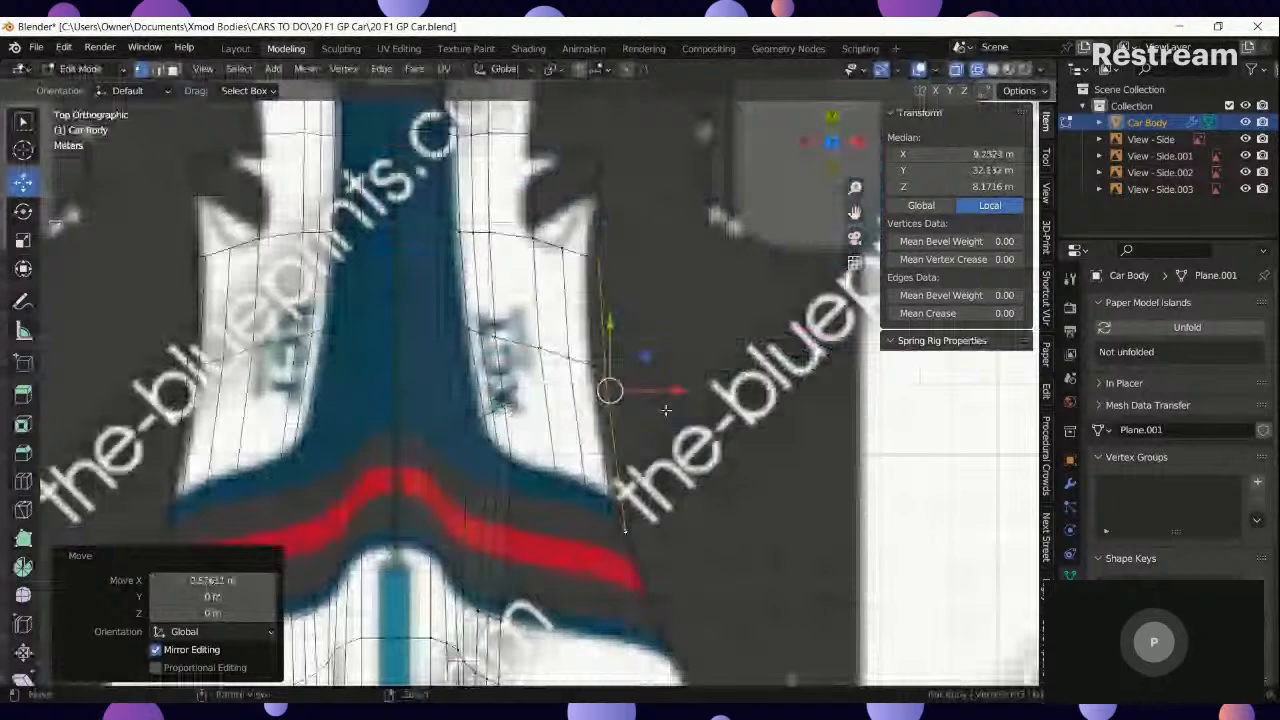
pyautogui.press('KP_3')
pyautogui.press('g')
pyautogui.press('z')
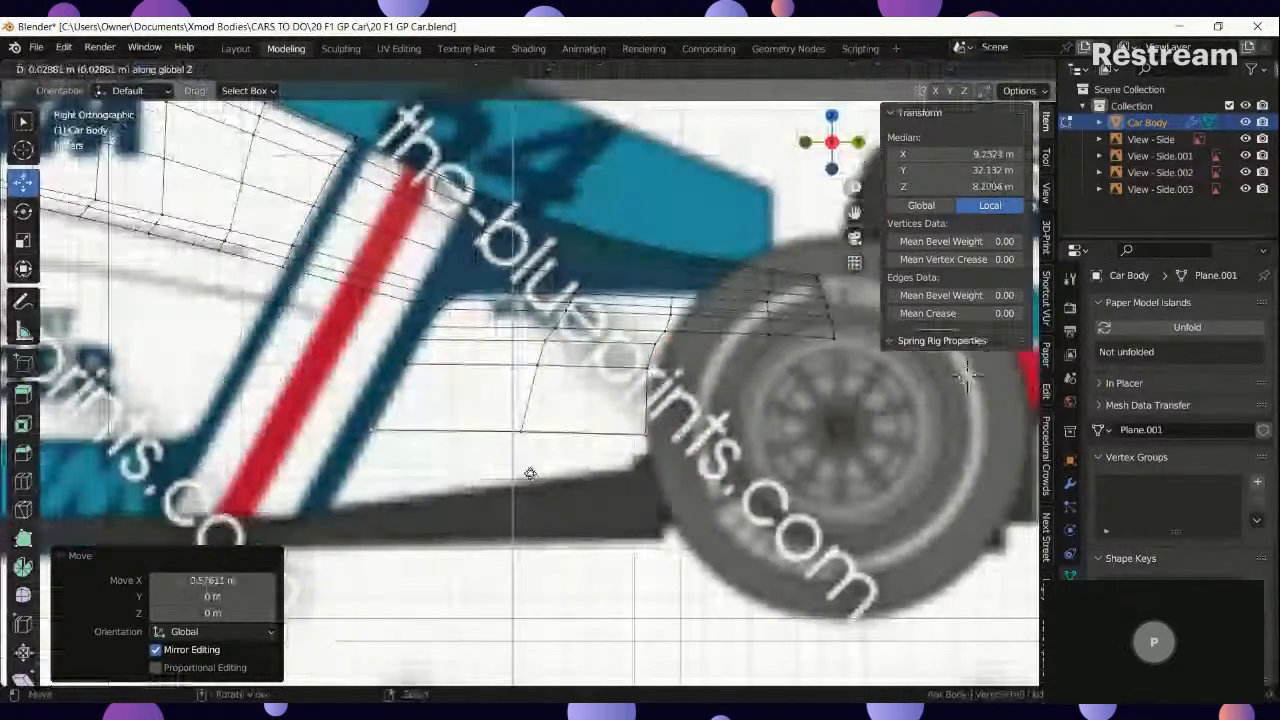
pyautogui.click(487, 605)
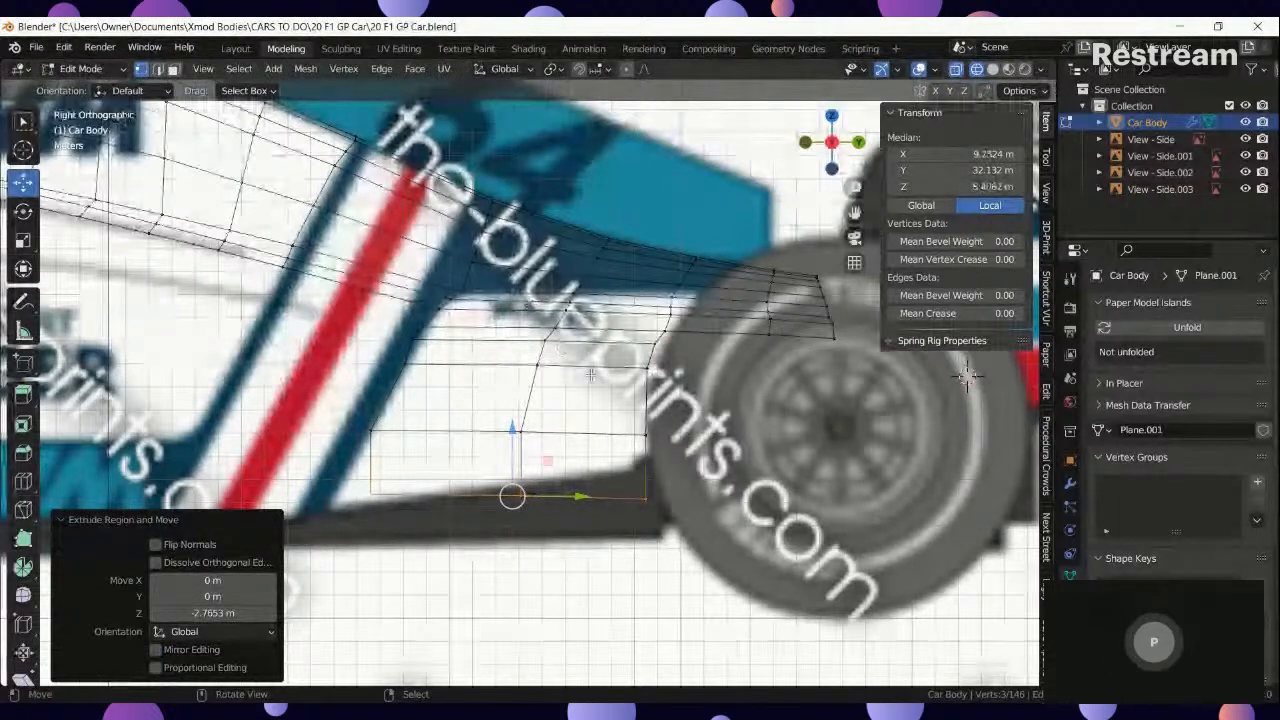
pyautogui.press('s')
pyautogui.click(510, 493)
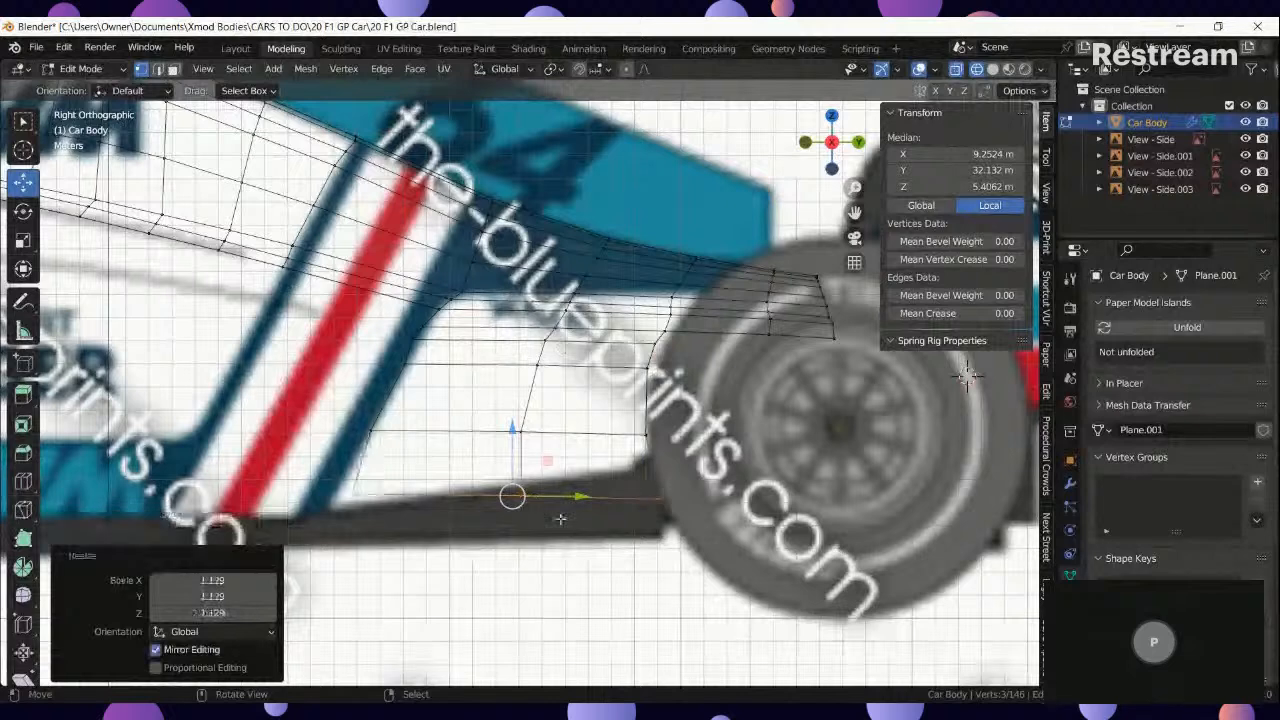
pyautogui.press('g')
pyautogui.click(505, 508)
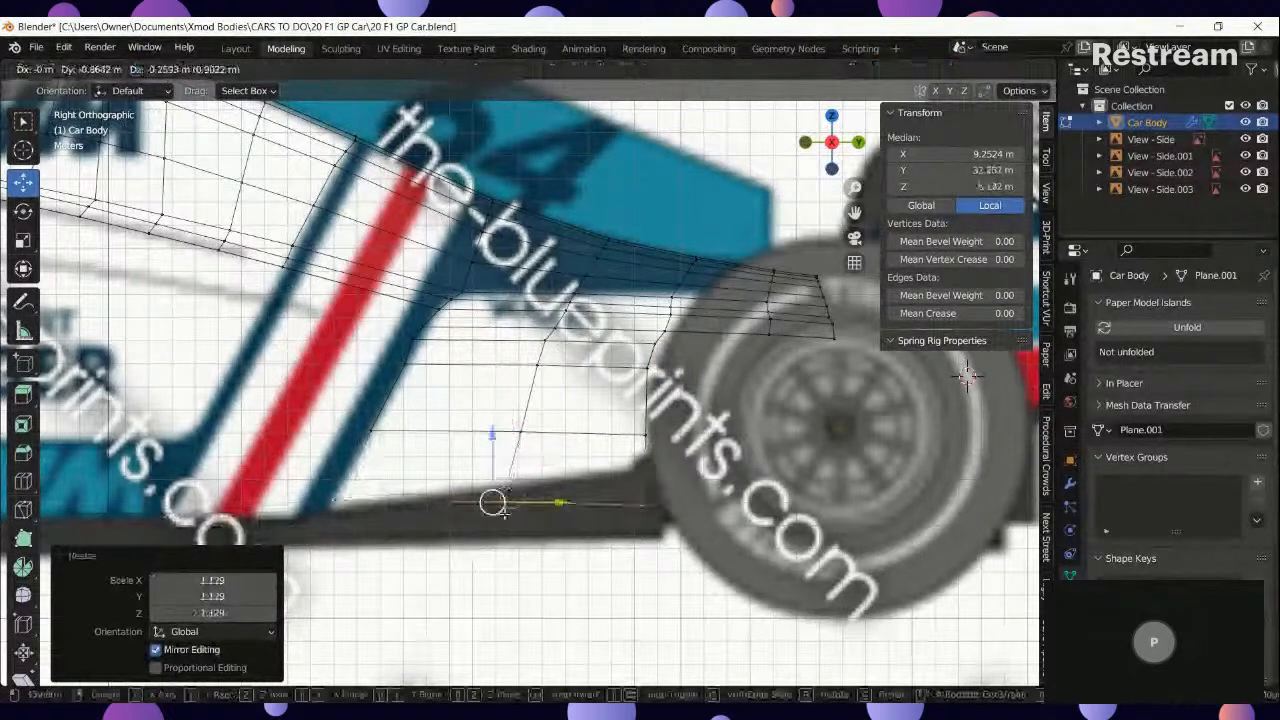
# Nudge the bottom row of the side bodywork outward by about 0.09 m along X and check its fit.
pyautogui.press('KP_1')
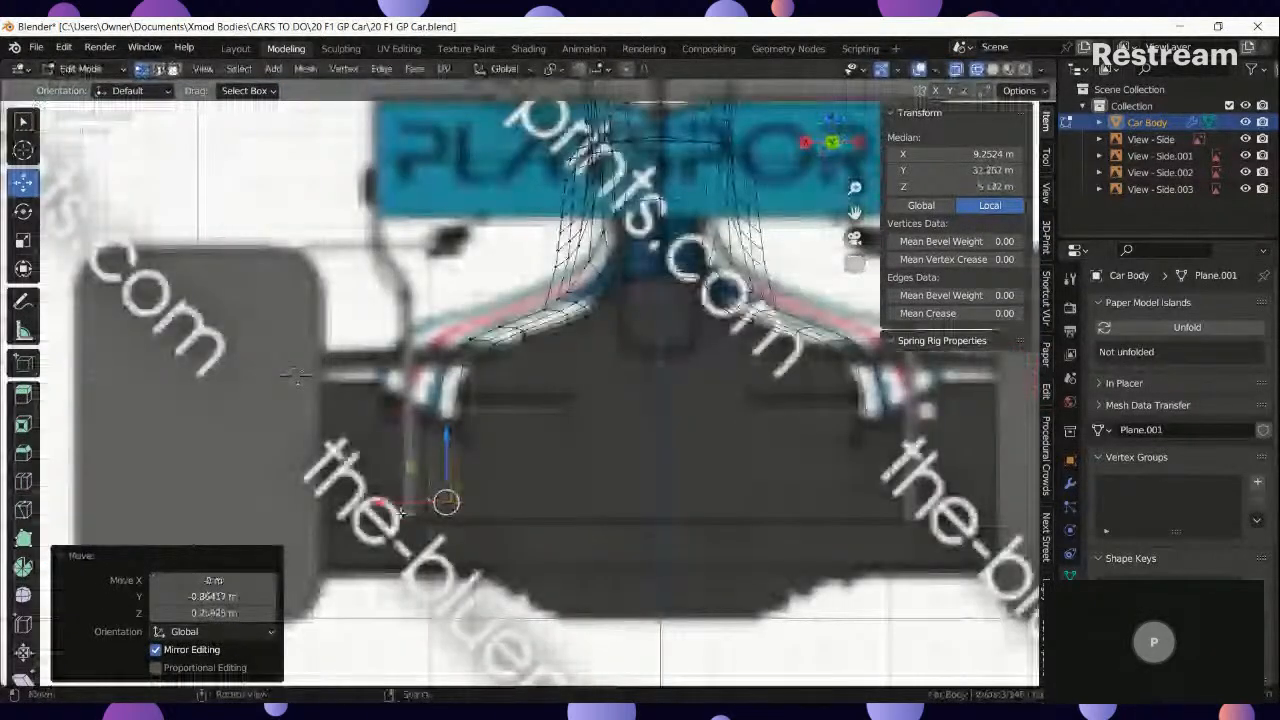
pyautogui.moveTo(410, 506); pyautogui.dragTo(408, 507)
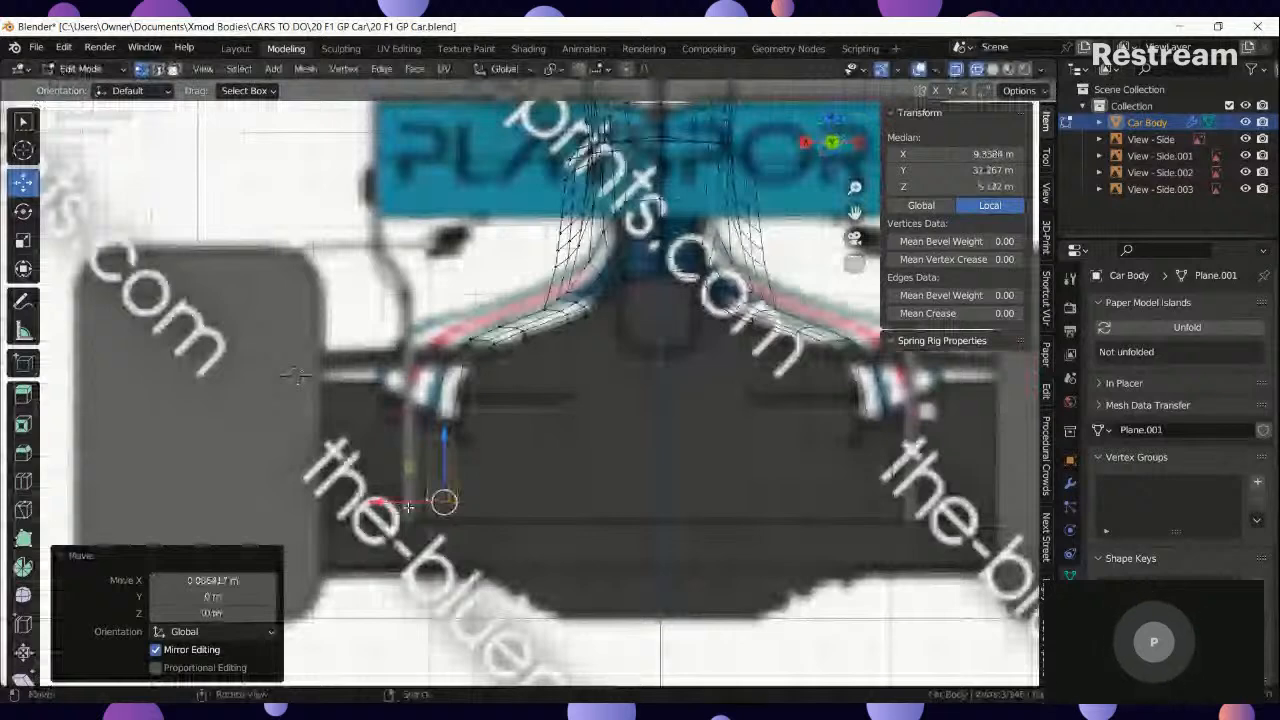
pyautogui.moveTo(408, 507); pyautogui.dragTo(514, 566, button='middle')
pyautogui.press('KP_3')
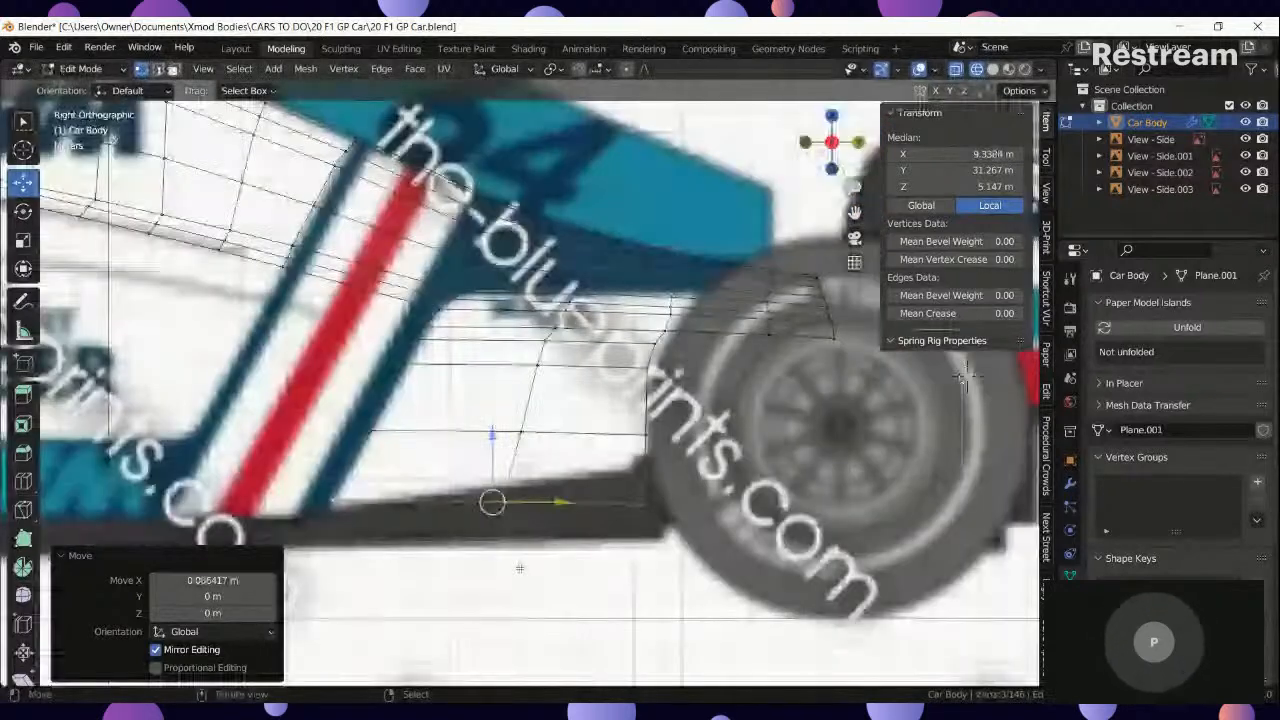
# Examine the body surface in solid shading outside mesh editing and compare its lower side with the side blueprint.
pyautogui.scroll(-2, 407, 458)
pyautogui.press('z')
pyautogui.click(505, 461)
pyautogui.moveTo(507, 461)
pyautogui.mouseDown(button='middle')
pyautogui.moveTo(673, 501)
pyautogui.moveTo(604, 476)
pyautogui.mouseUp(button='middle')
pyautogui.press('Tab')
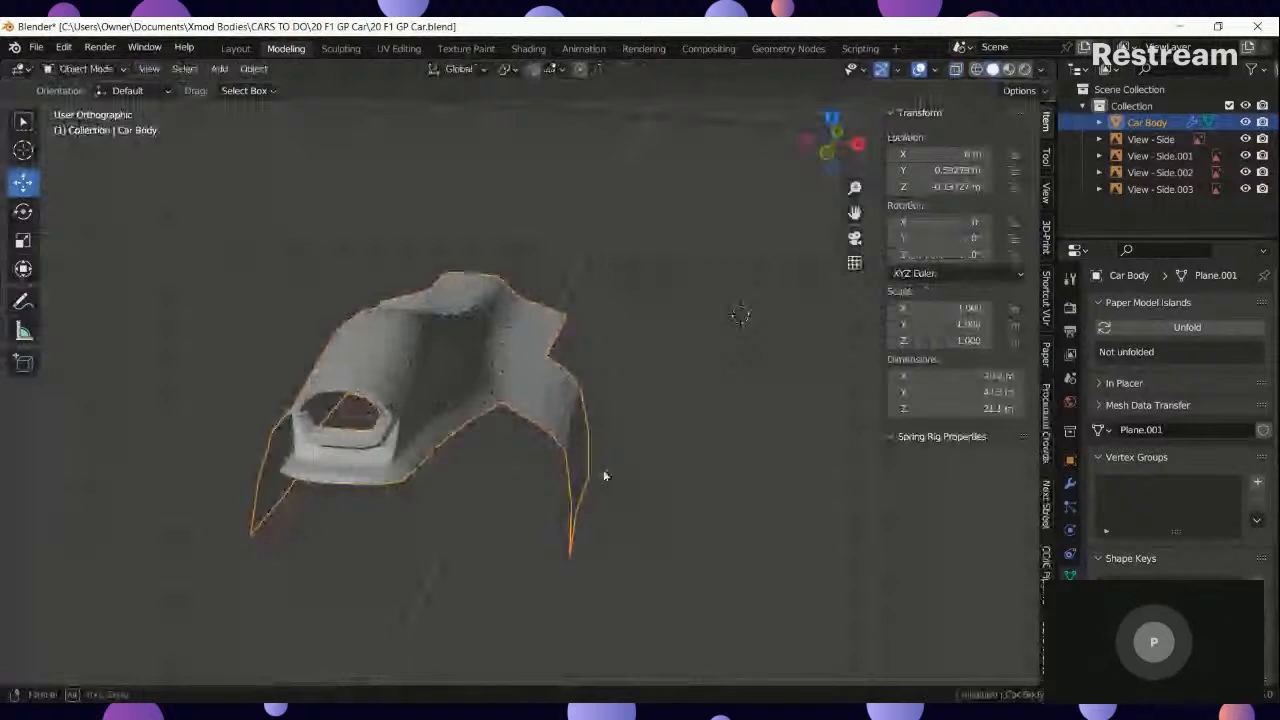
pyautogui.press('KP_3')
pyautogui.keyDown('shift'); pyautogui.moveTo(305, 482); pyautogui.dragTo(494, 451, button='middle'); pyautogui.keyUp('shift')
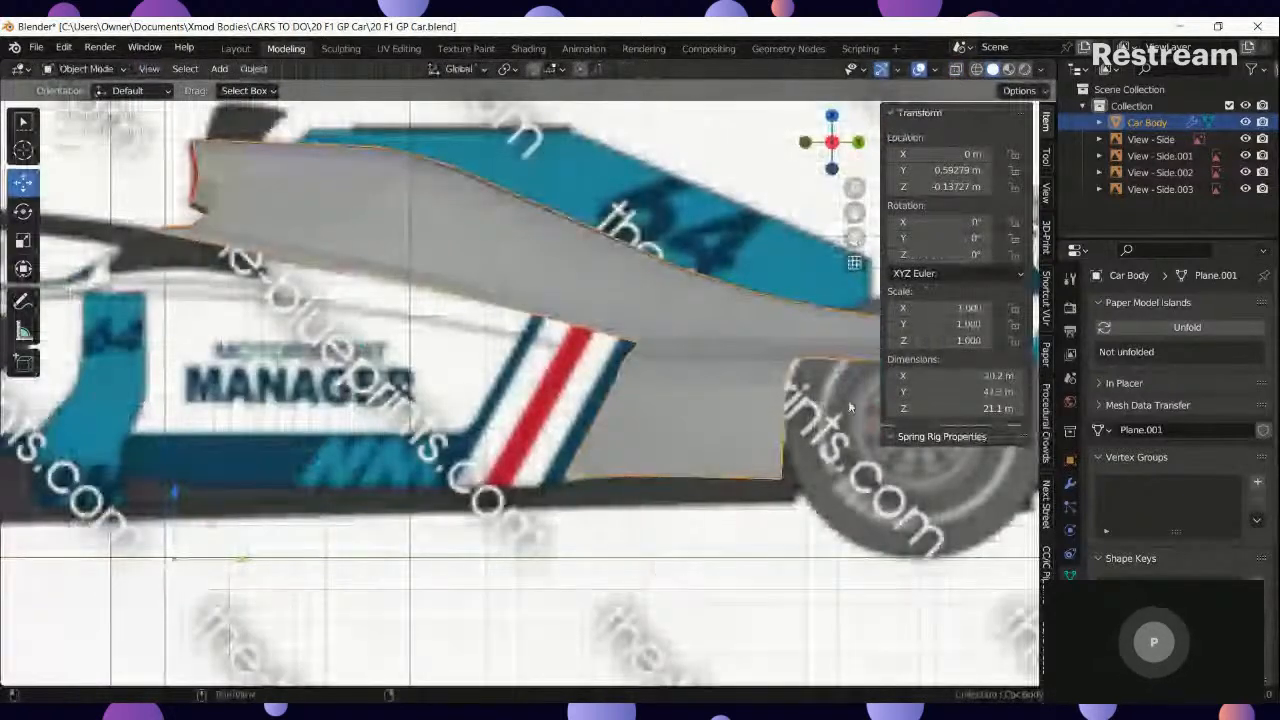
pyautogui.keyDown('shift'); pyautogui.moveTo(693, 338); pyautogui.dragTo(752, 343, button='middle'); pyautogui.keyUp('shift')
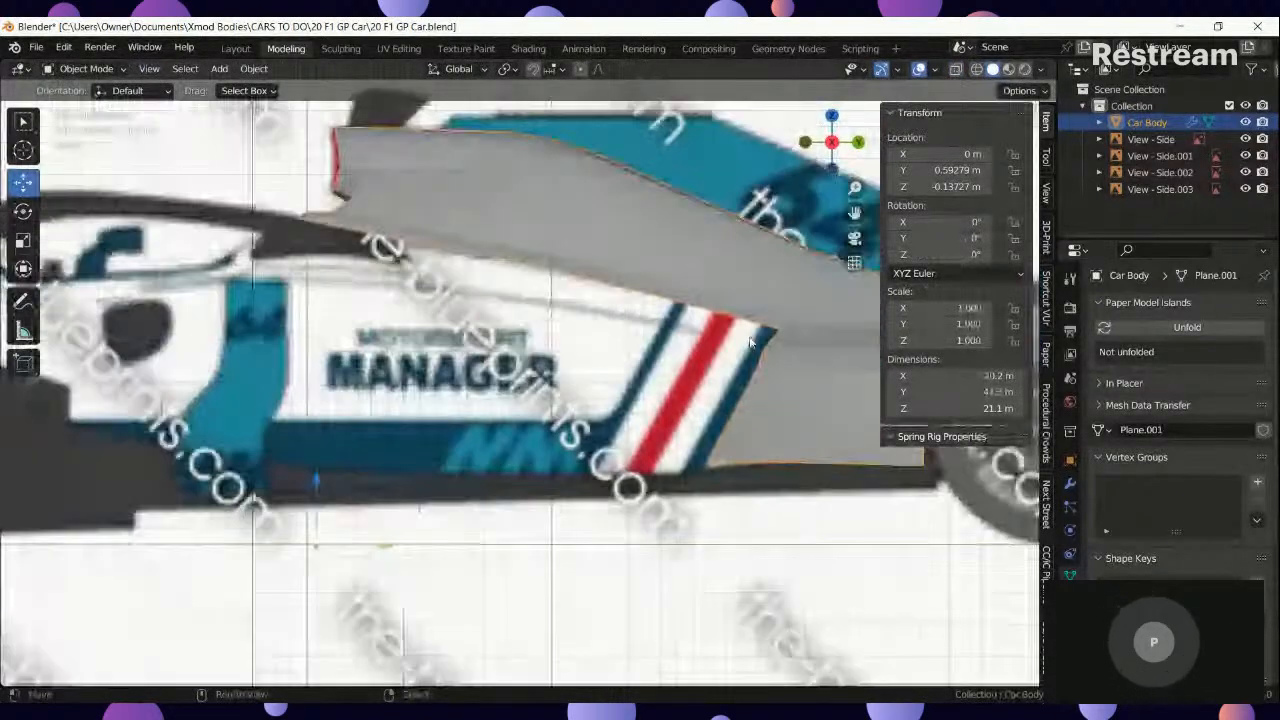
# Select the front edge of the lower side panel and extrude it by about 1.8 m along X and -4.4 m along Y.
pyautogui.press('Tab')
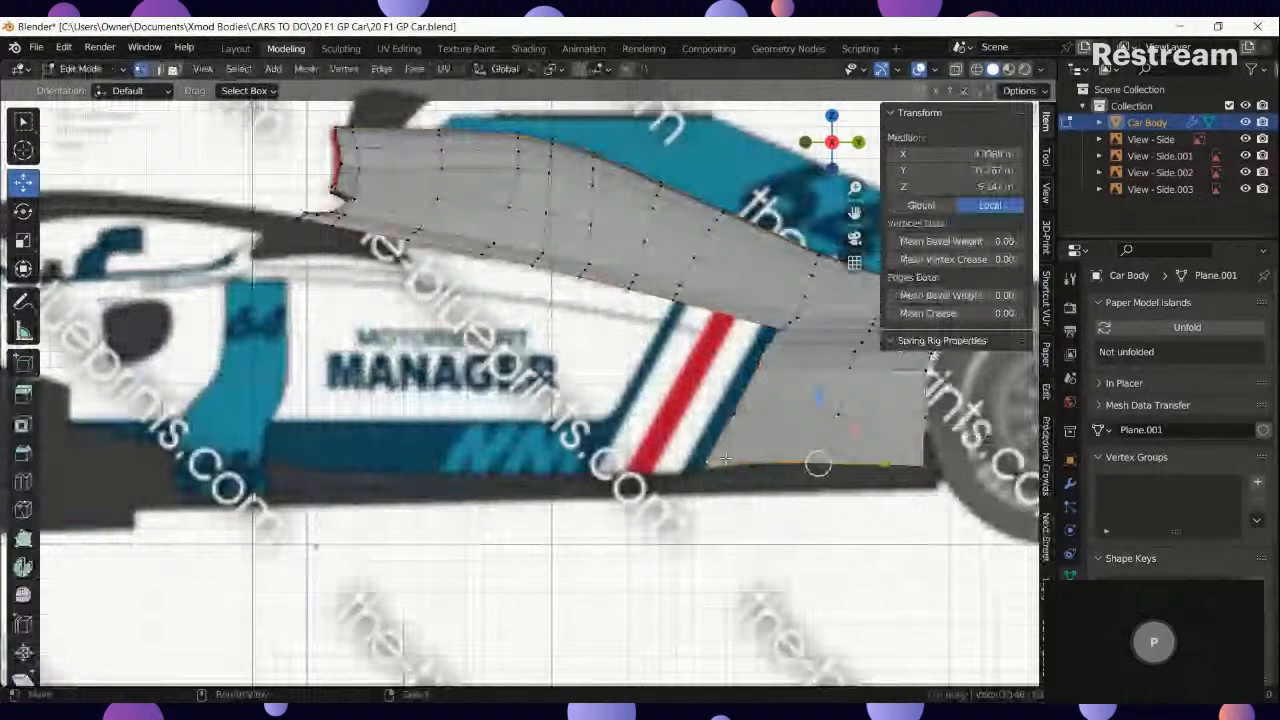
pyautogui.keyDown('ctrl'); pyautogui.click(725, 458); pyautogui.keyUp('ctrl')
pyautogui.moveTo(725, 458); pyautogui.dragTo(446, 458, button='middle')
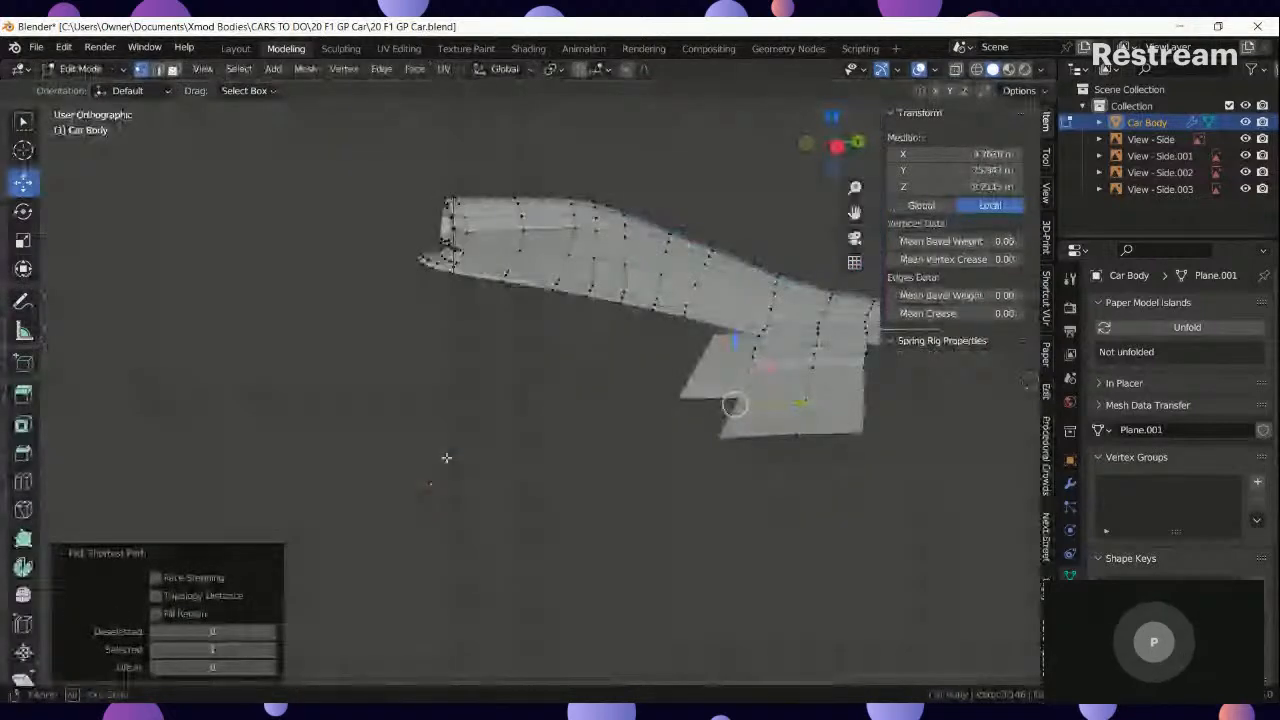
pyautogui.press('KP_7')
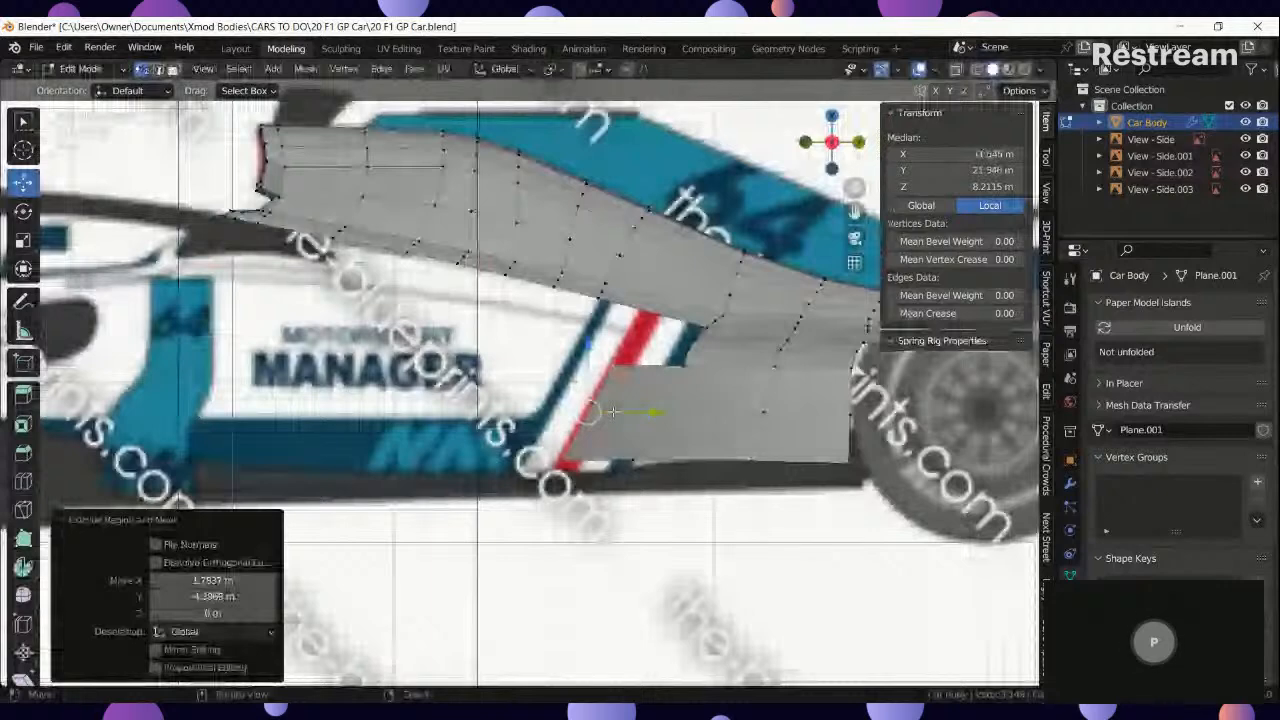
# Shift the extruded front edge about -3.28 m along Y and 1.49 m along X to match the top-view outline.
pyautogui.press('g')
pyautogui.press('y')
pyautogui.click(594, 427)
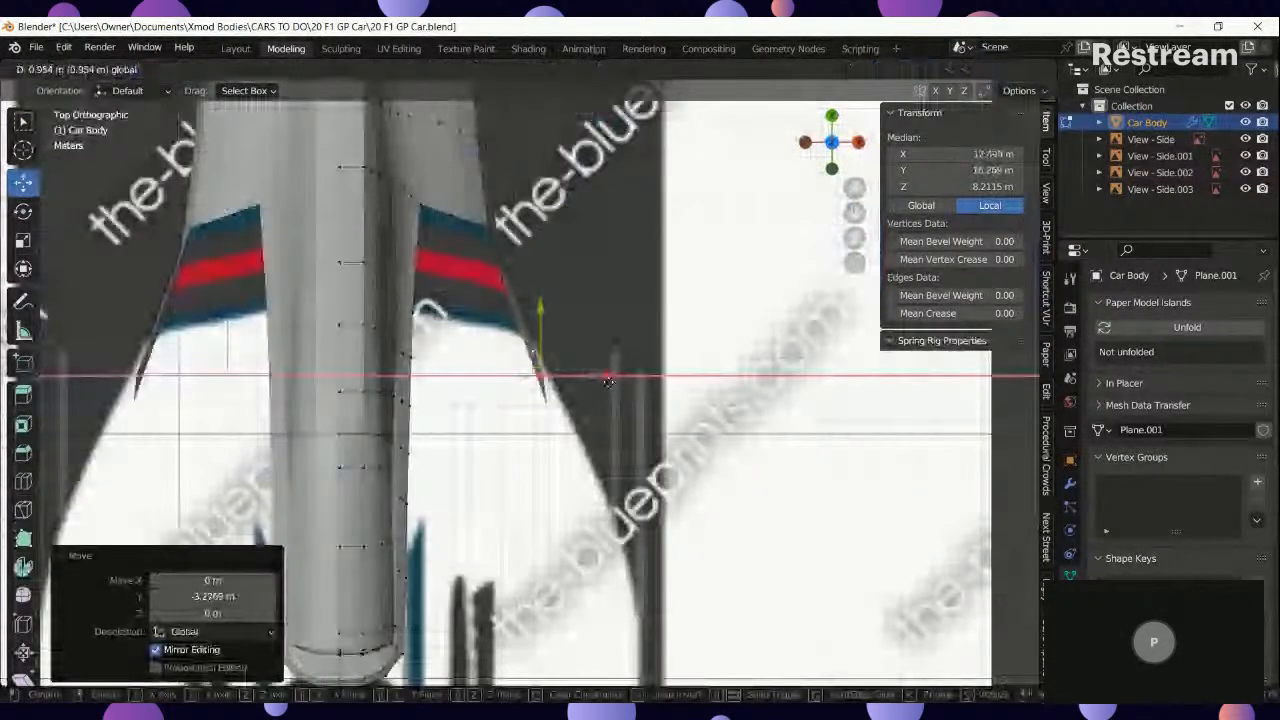
pyautogui.moveTo(608, 381); pyautogui.dragTo(617, 381)
# Extrude the front edge about -7.09 m along Y, flatten it to zero along Y, and shift it about -1.29 m along Y.
pyautogui.press('KP_3')
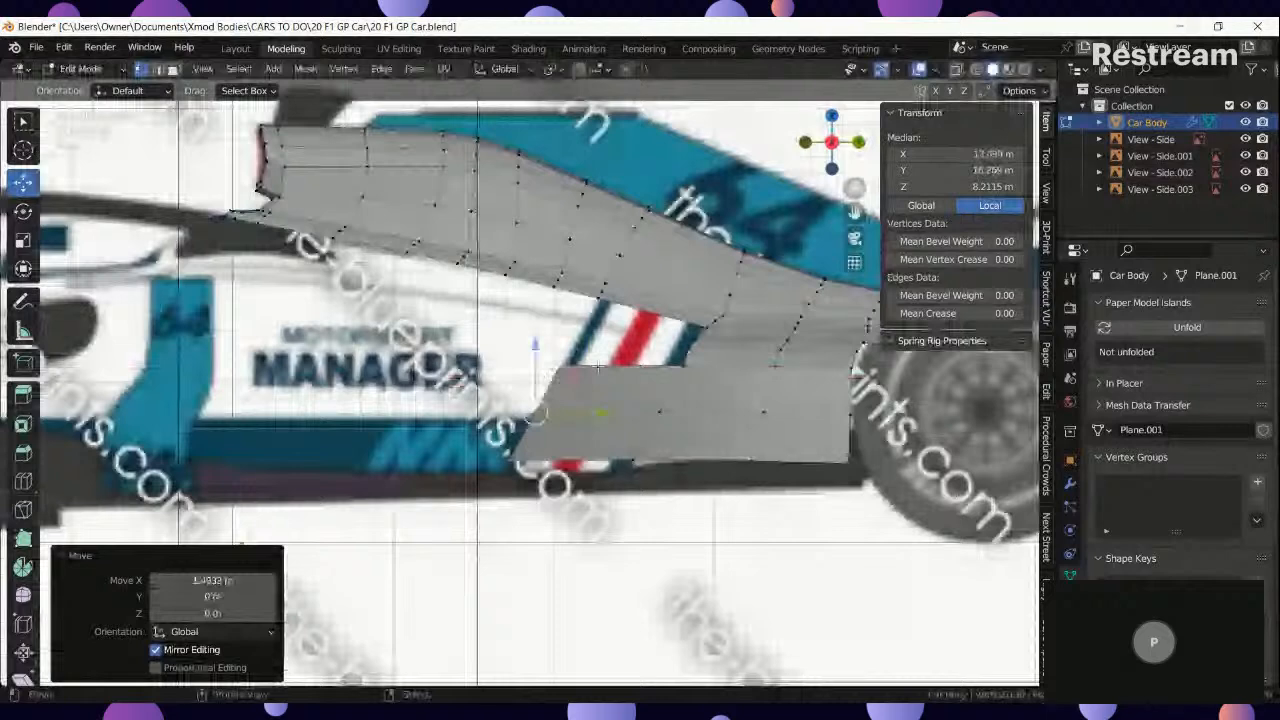
pyautogui.press('g')
pyautogui.press('y')
pyautogui.press('Return')
pyautogui.press('s')
pyautogui.press('y')
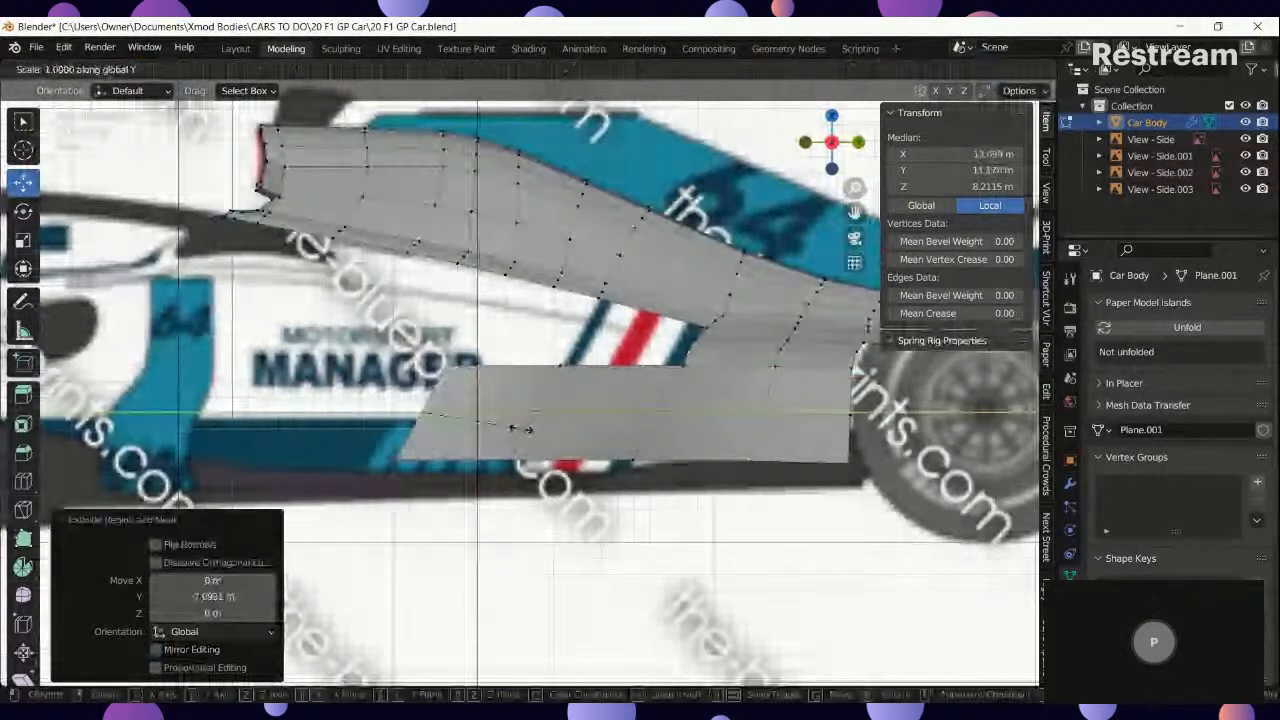
pyautogui.press('0')
pyautogui.press('Return')
pyautogui.moveTo(459, 415); pyautogui.dragTo(438, 417)
# Move the flattened front edge about 3.9 m outward along X onto the sidepod outline in the top blueprint.
pyautogui.press('KP_7')
pyautogui.press('g')
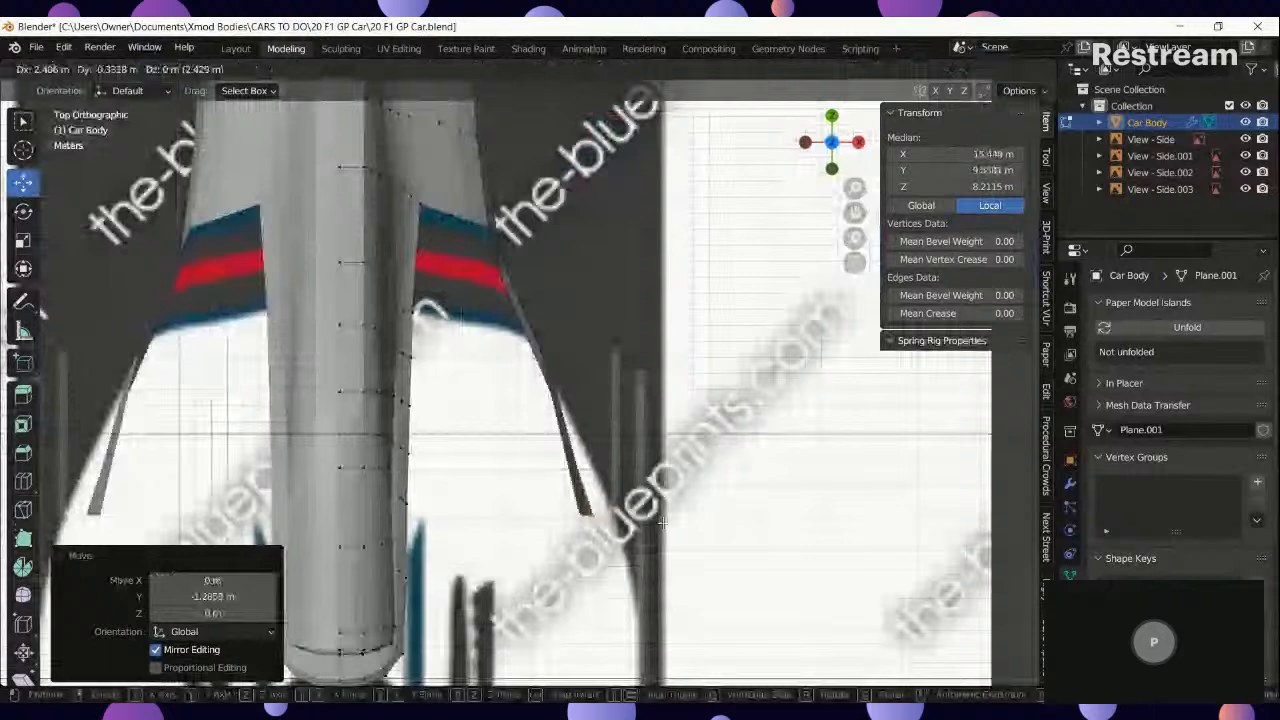
pyautogui.press('x')
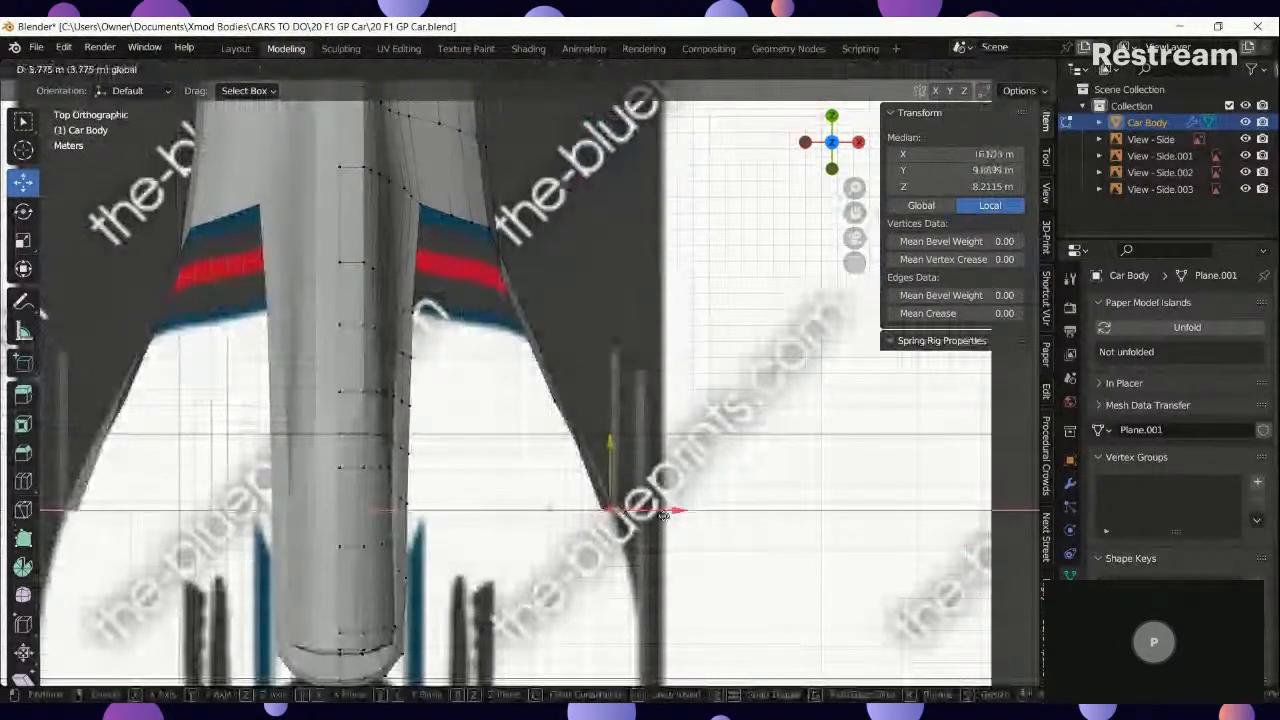
pyautogui.click(666, 514)
# Tilt the front edge slightly in the front view and nudge it about 0.03 m inward along X.
pyautogui.moveTo(666, 514); pyautogui.dragTo(597, 357, button='middle')
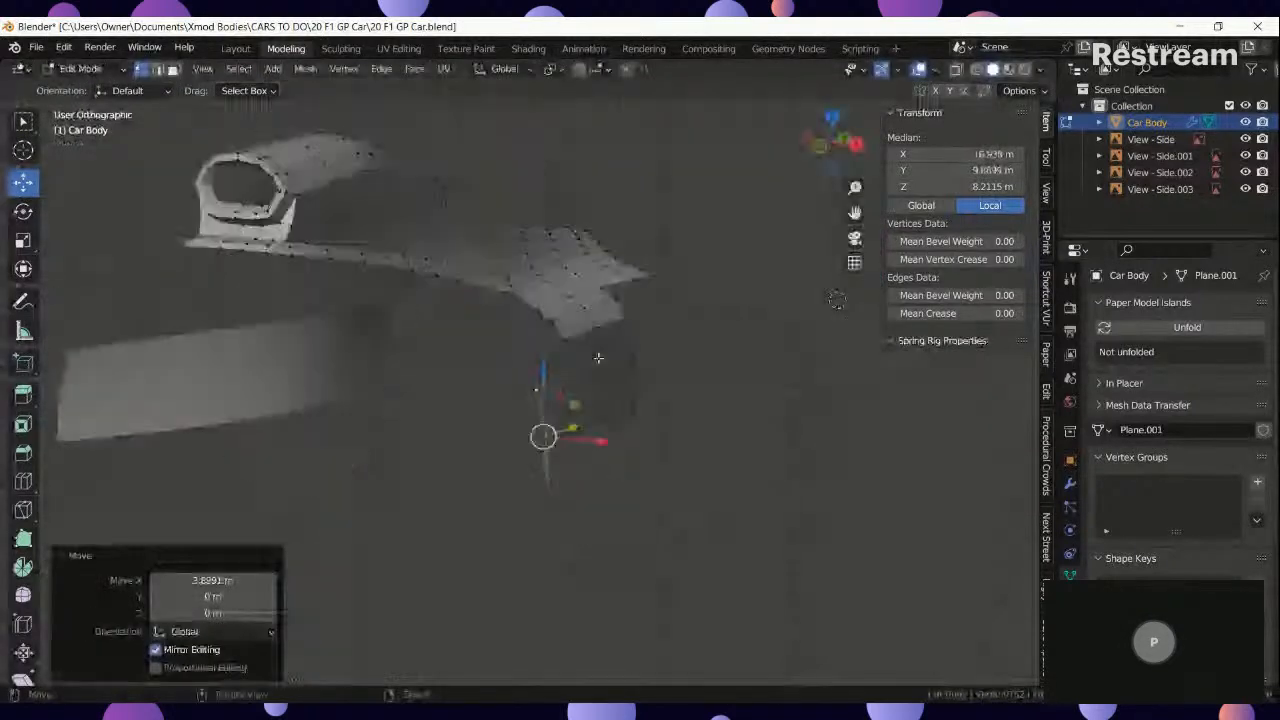
pyautogui.press('KP_1')
pyautogui.scroll(2, 733, 387)
pyautogui.press('r')
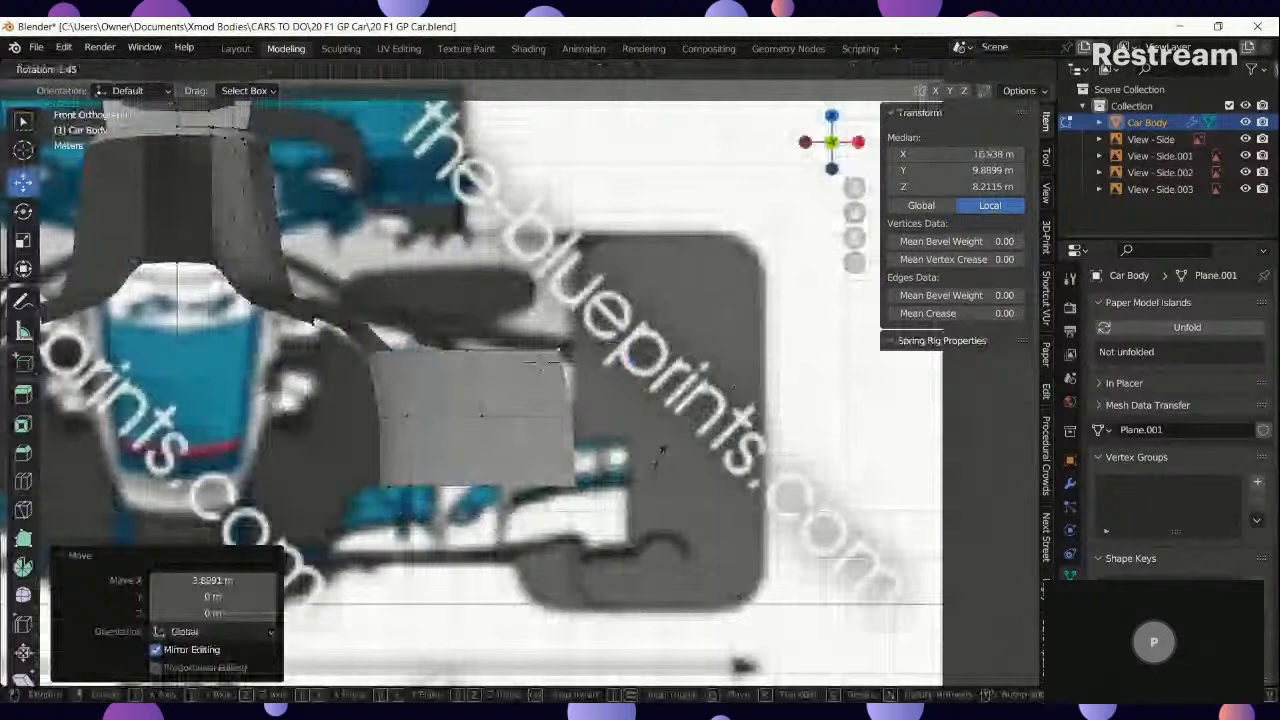
pyautogui.click(658, 460)
pyautogui.moveTo(658, 460); pyautogui.dragTo(603, 451, button='middle')
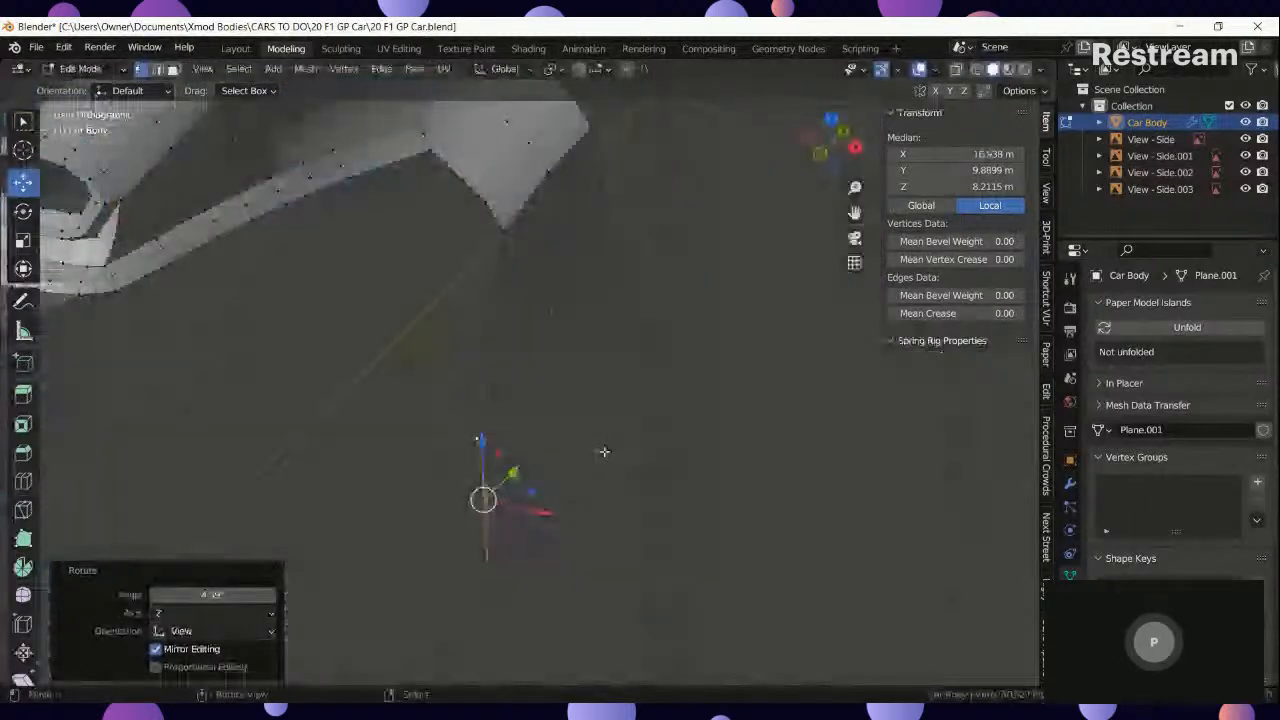
pyautogui.press('KP_7')
pyautogui.moveTo(633, 555); pyautogui.dragTo(634, 555)
# Extrude the front edge twice along the sidepod outline, about 1.39 m X and -6.22 m Y, then 0.1 m X and -5.97 m Y.
pyautogui.scroll(-7, 634, 553)
pyautogui.keyDown('shift'); pyautogui.moveTo(634, 553); pyautogui.dragTo(539, 320, button='middle'); pyautogui.keyUp('shift')
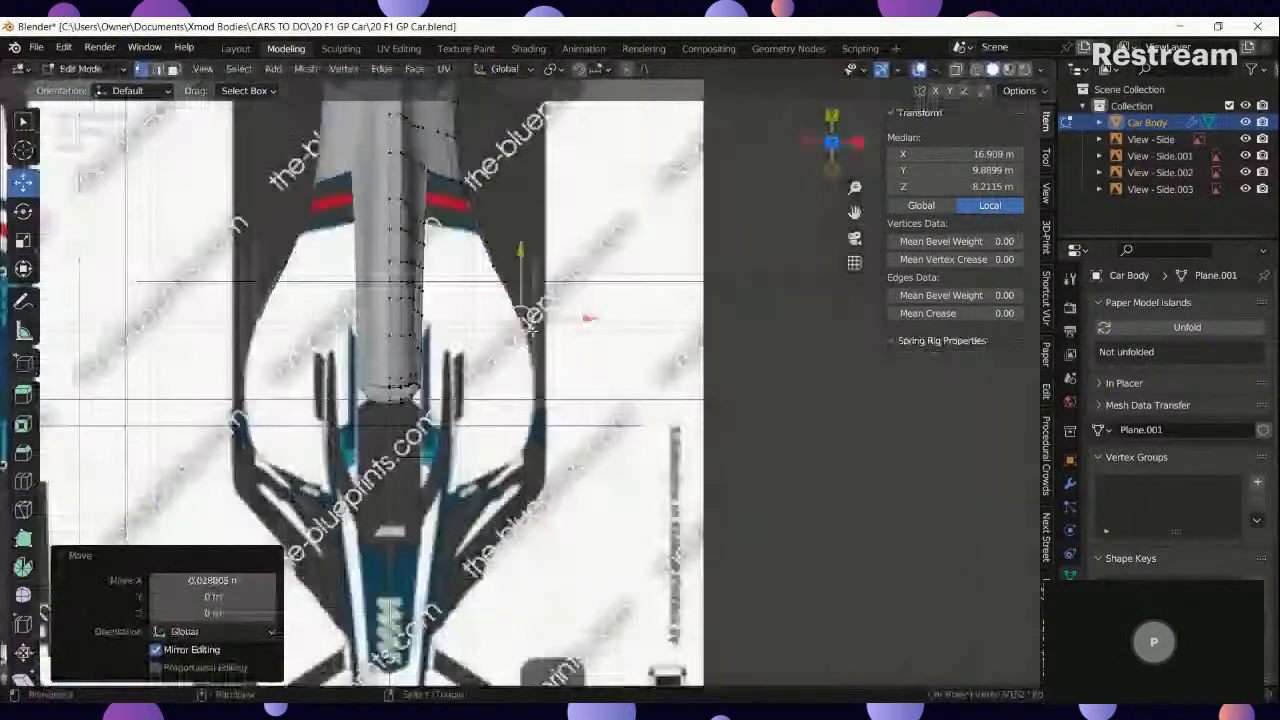
pyautogui.scroll(4, 530, 328)
pyautogui.press('e')
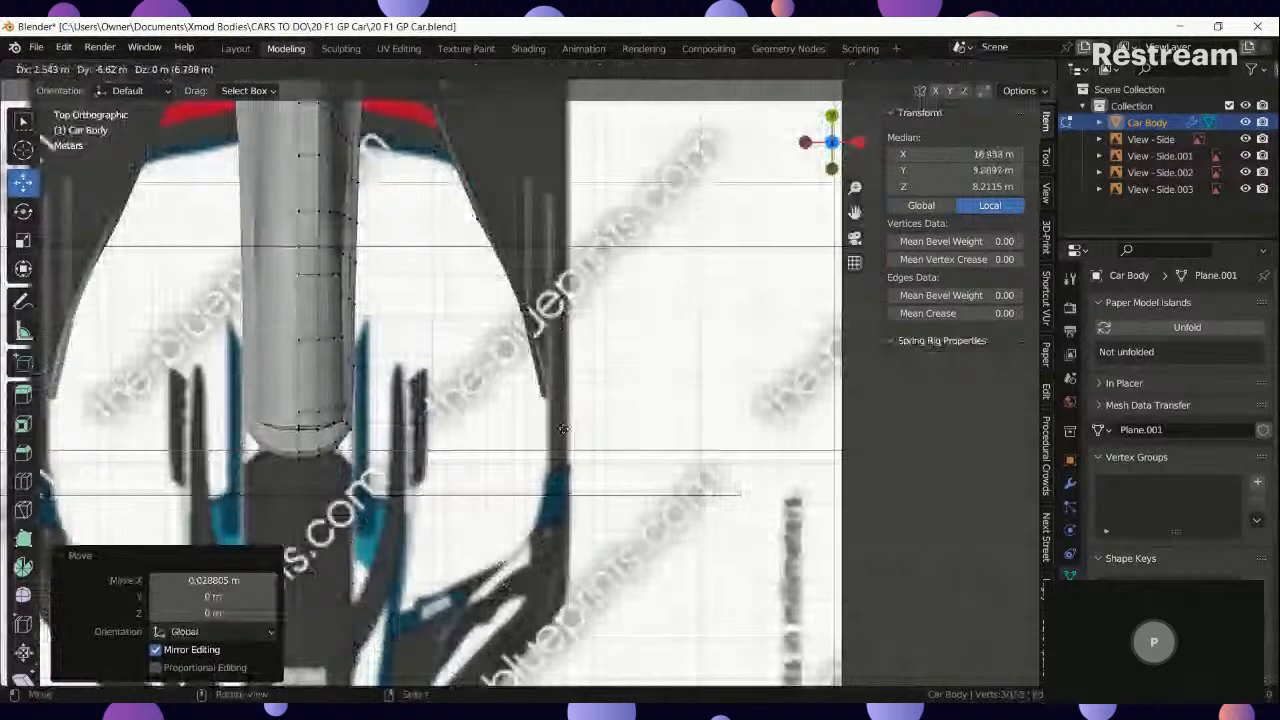
pyautogui.click(561, 451)
pyautogui.press('e')
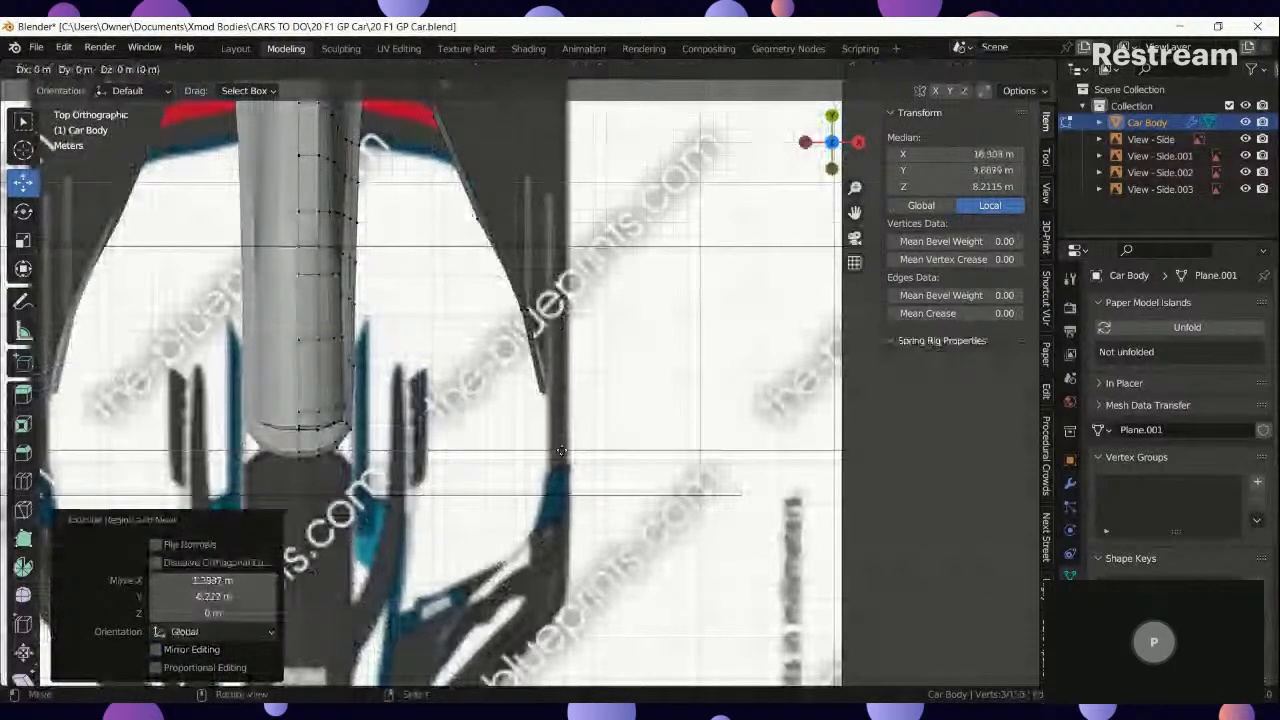
pyautogui.click(548, 470)
# Extrude the front edge about -0.69 m along X and -4.01 m along Y, and rotate it 13.9° to follow the curve.
pyautogui.scroll(2, 558, 502)
pyautogui.press('e')
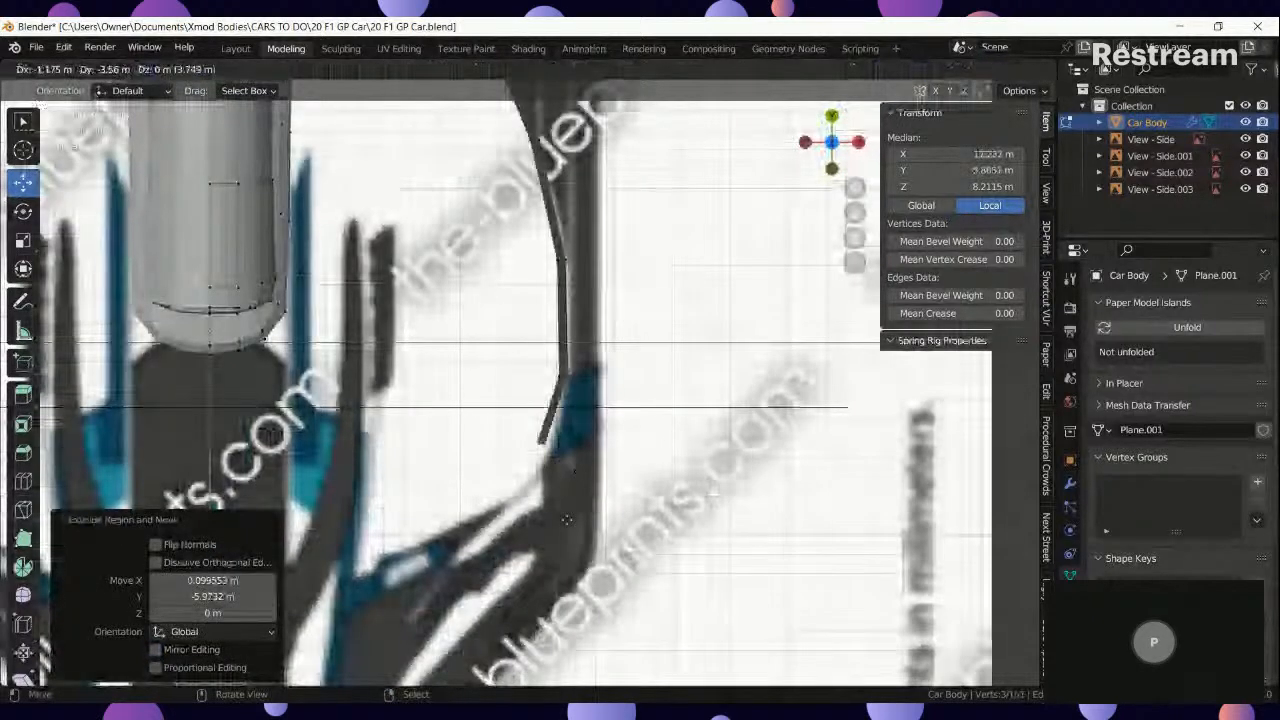
pyautogui.click(575, 521)
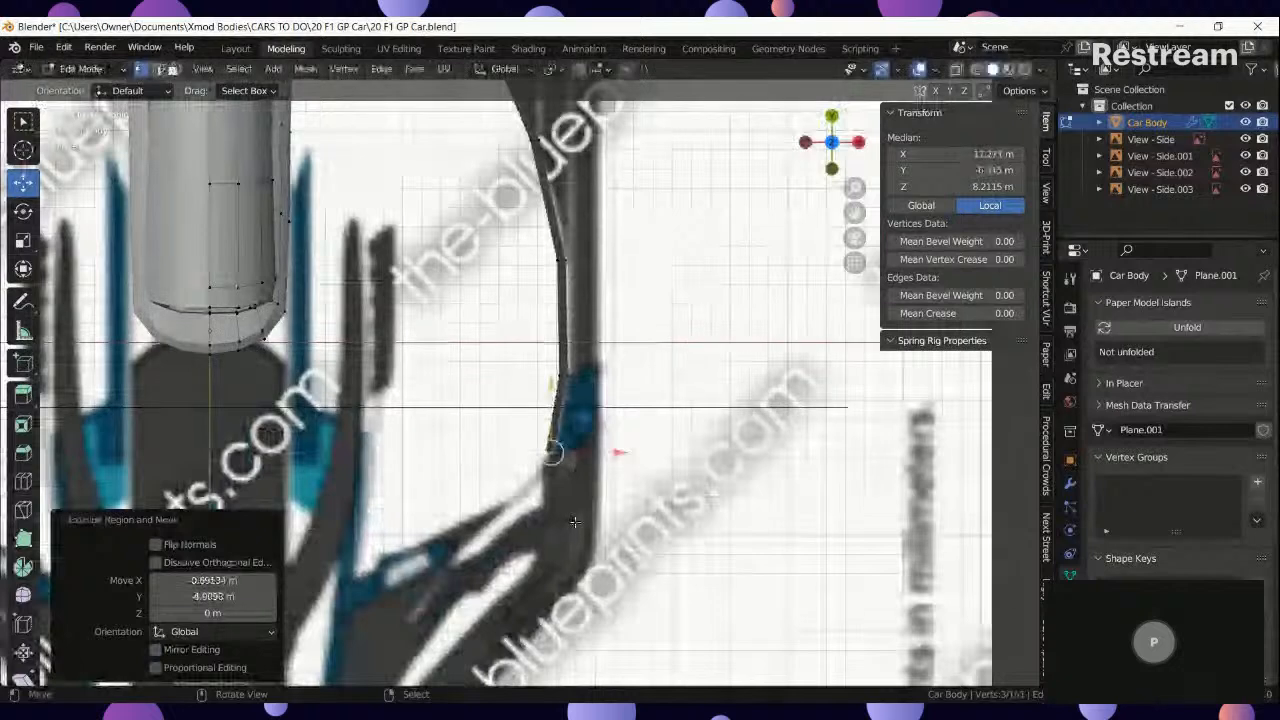
pyautogui.press('r')
pyautogui.click(547, 519)
# Extrude the front edge around the sidepod corner to about X 16.13 m, Y -8.62 m and rotate it 51.3° in the top view.
pyautogui.press('KP_3')
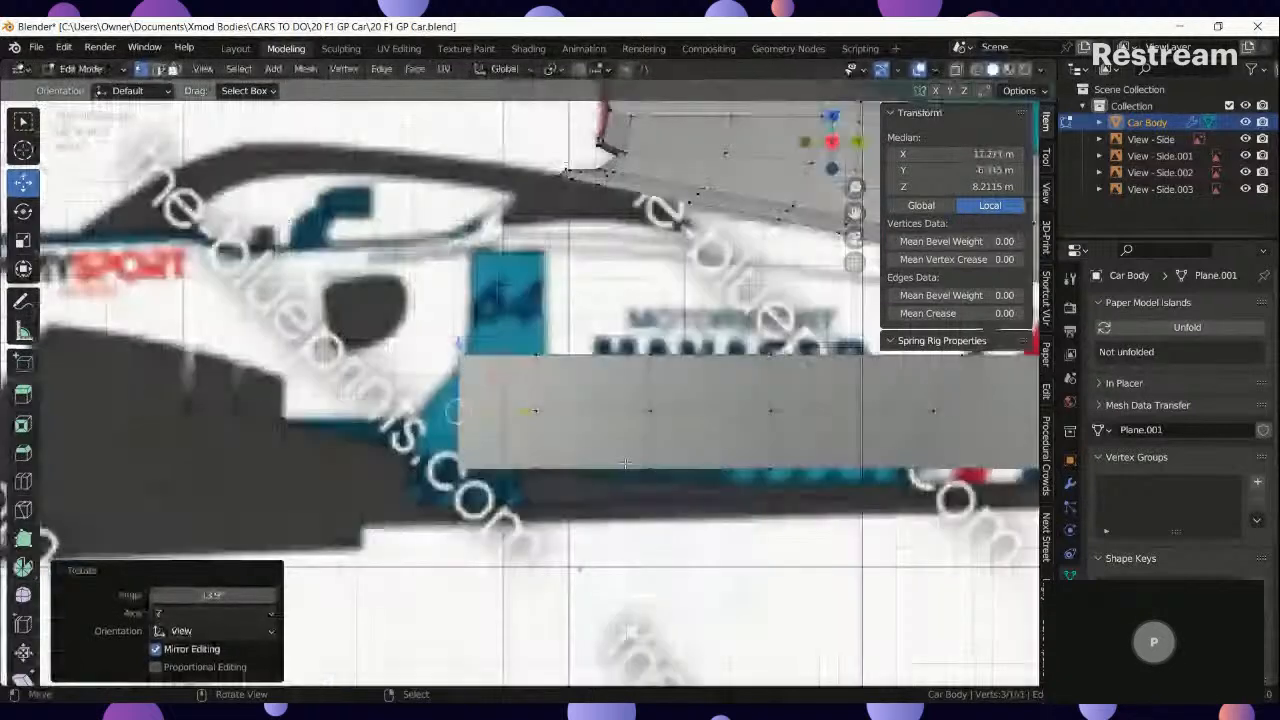
pyautogui.scroll(-3, 626, 463)
pyautogui.moveTo(424, 335); pyautogui.dragTo(454, 349, button='middle')
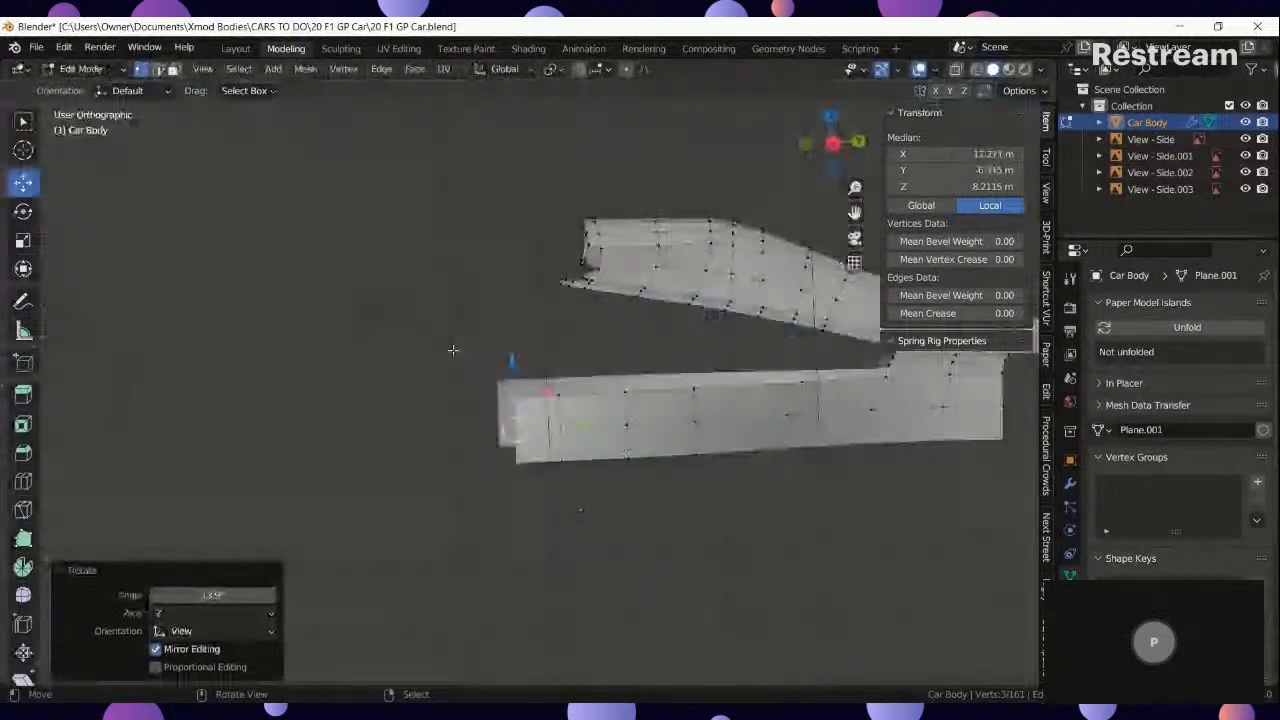
pyautogui.press('KP_1')
pyautogui.scroll(4, 527, 412)
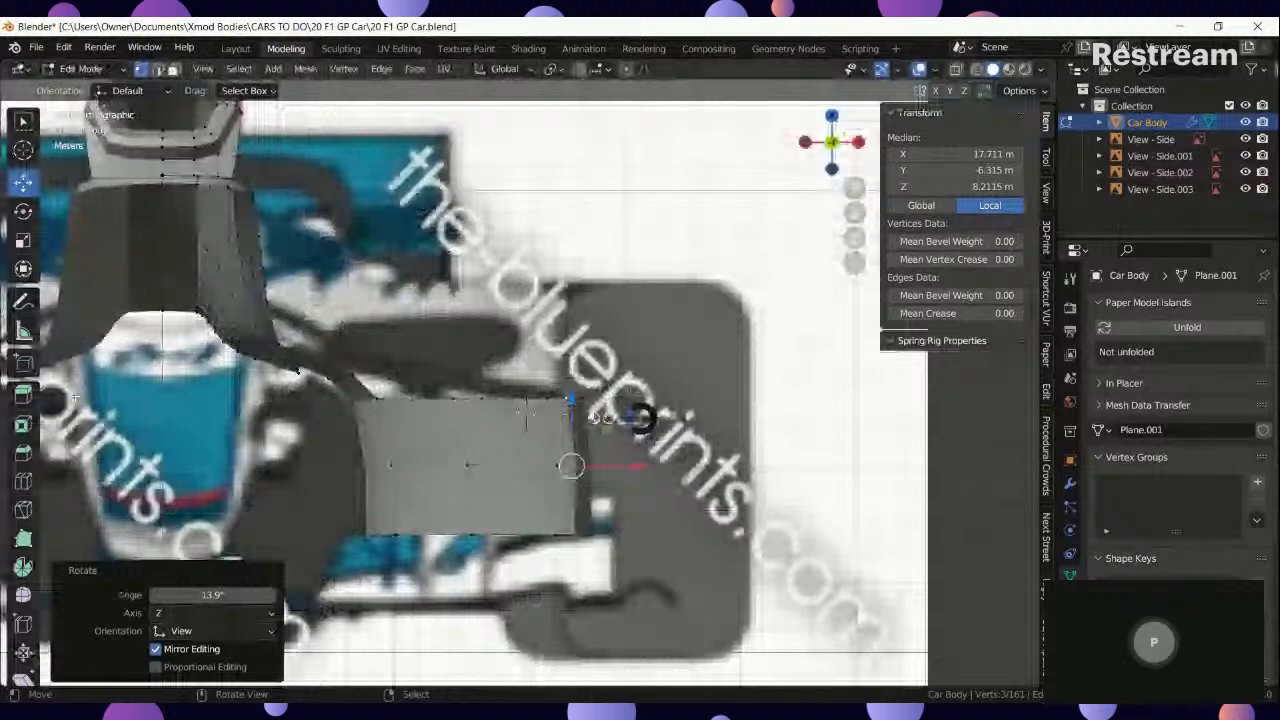
pyautogui.scroll(-2, 598, 413)
pyautogui.press('KP_7')
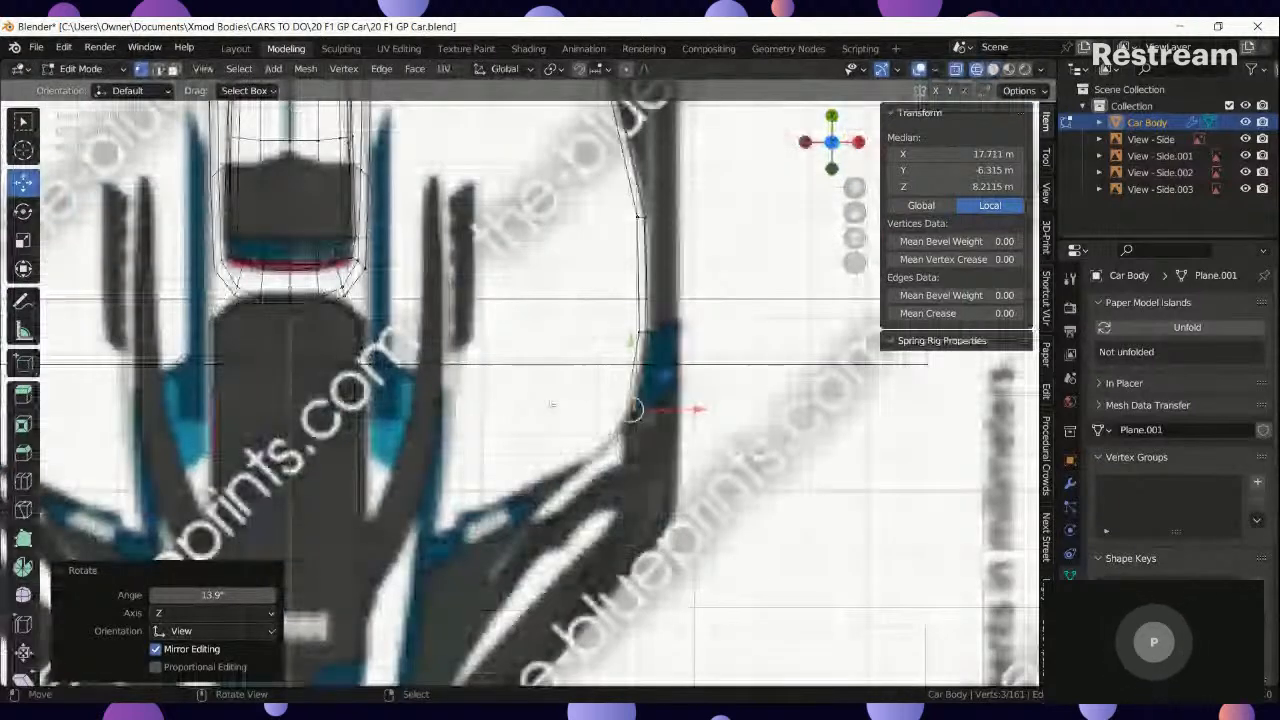
pyautogui.scroll(4, 641, 296)
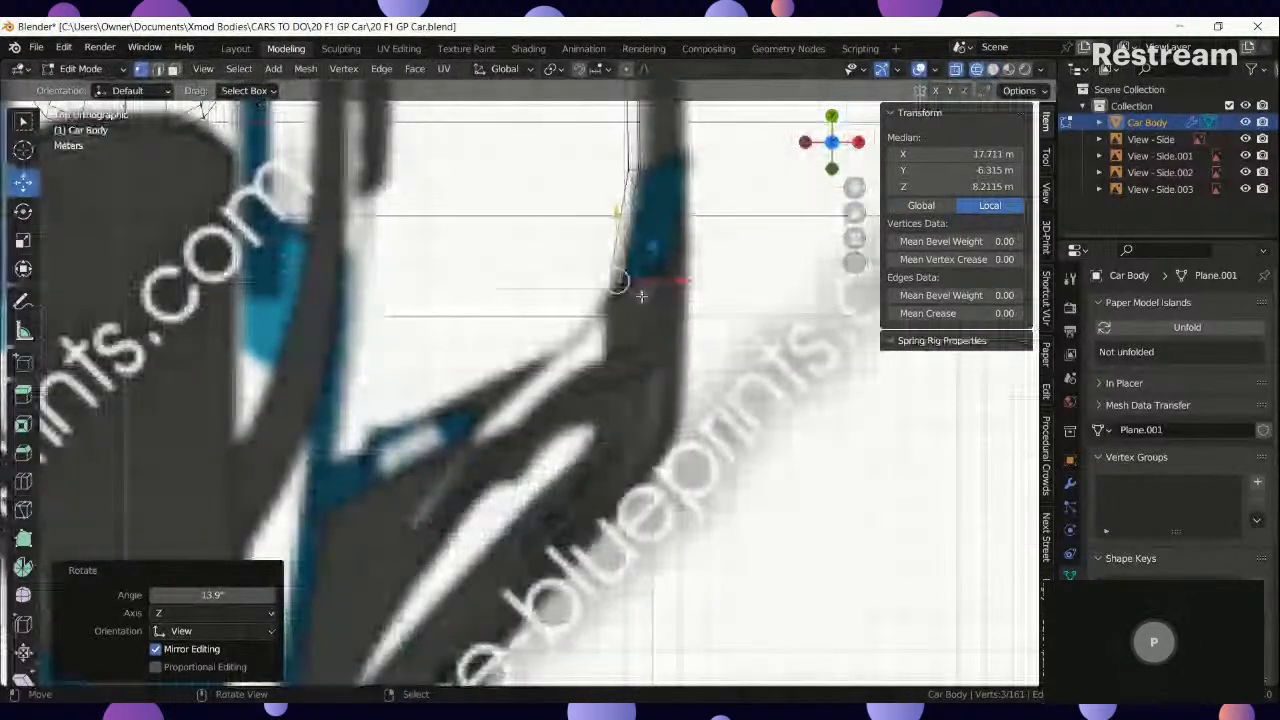
pyautogui.press('e')
pyautogui.click(597, 359)
pyautogui.press('r')
pyautogui.click(564, 393)
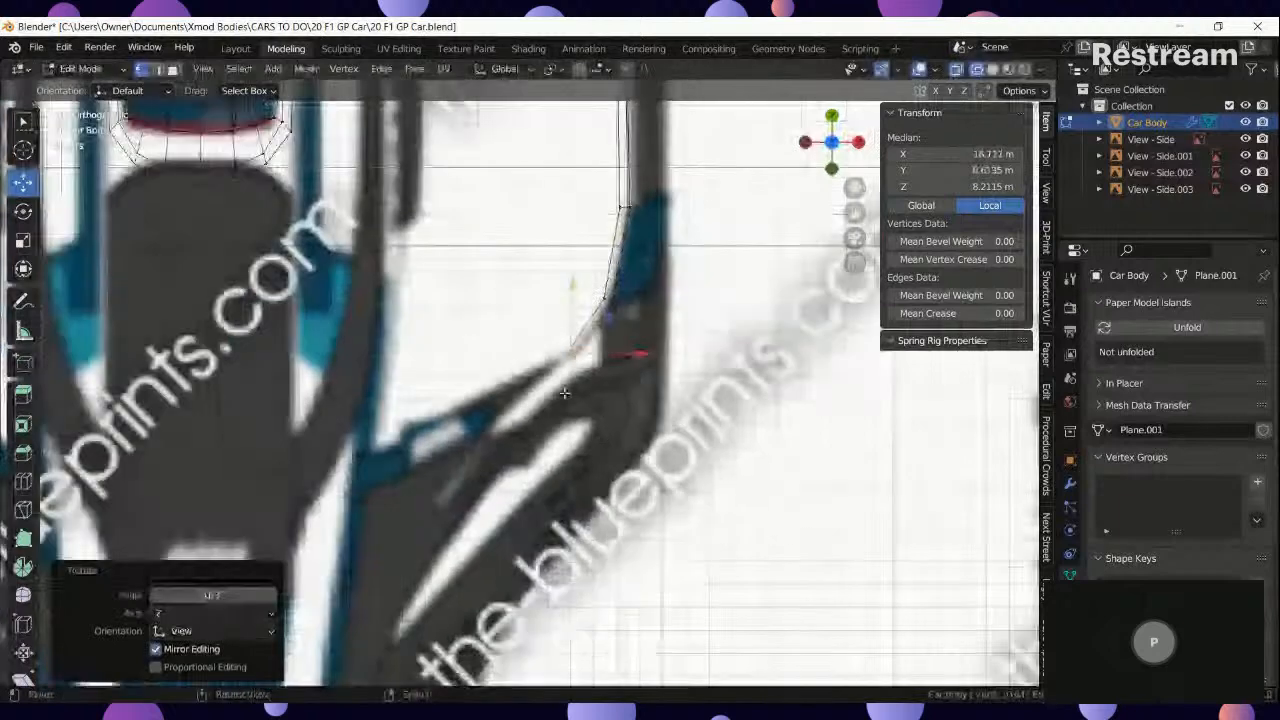
# Compare the sidepod's new front edge against the top and side blueprints.
pyautogui.scroll(-3, 564, 393)
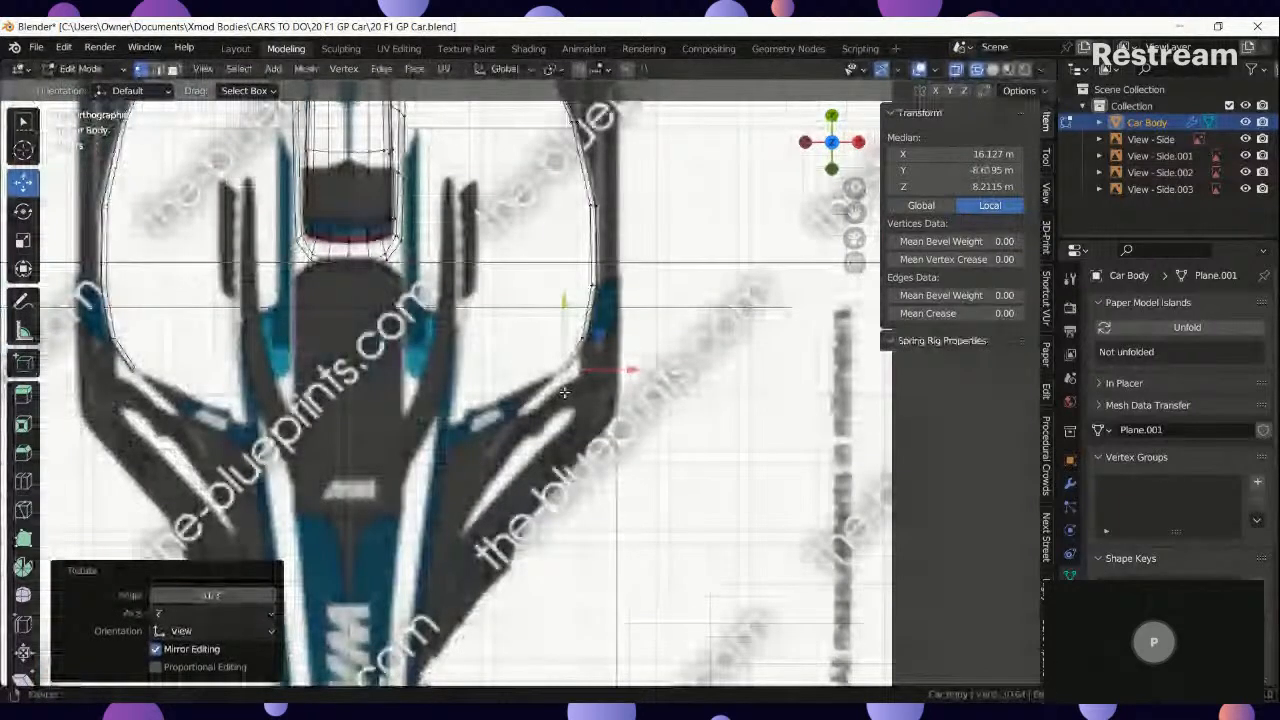
pyautogui.moveTo(564, 393); pyautogui.dragTo(597, 354, button='middle')
pyautogui.press('KP_3')
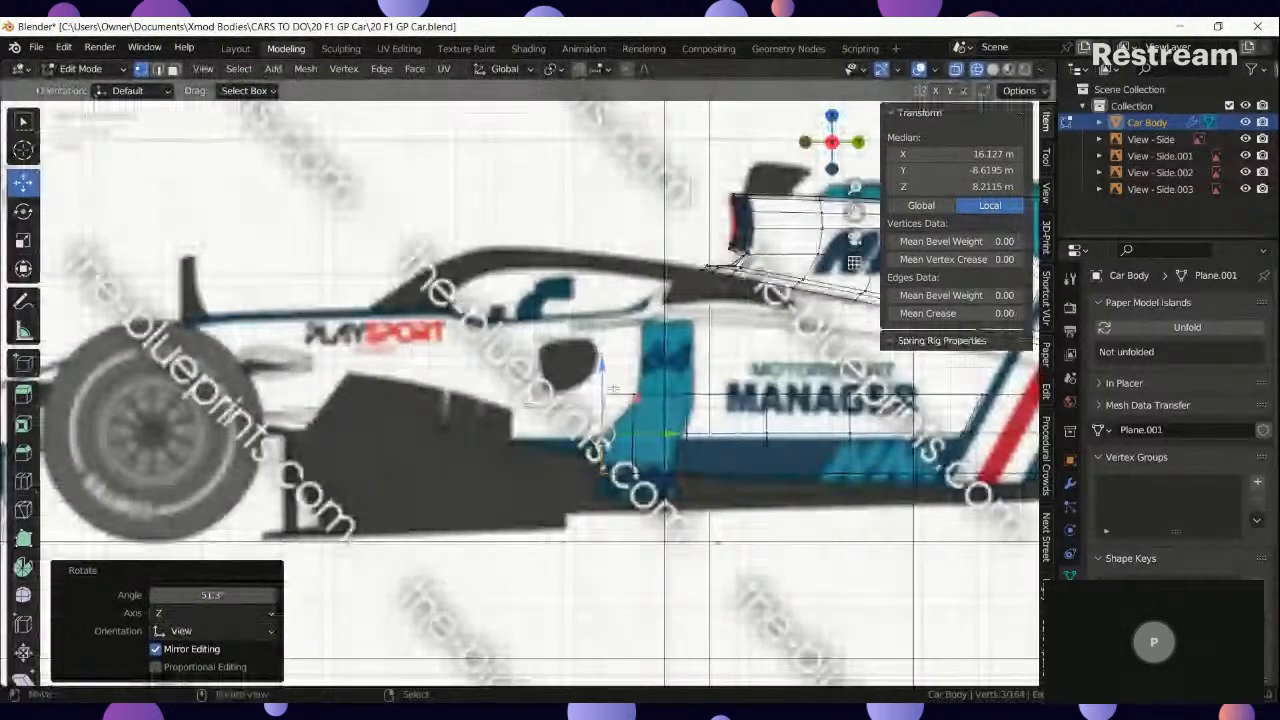
pyautogui.press('KP_7')
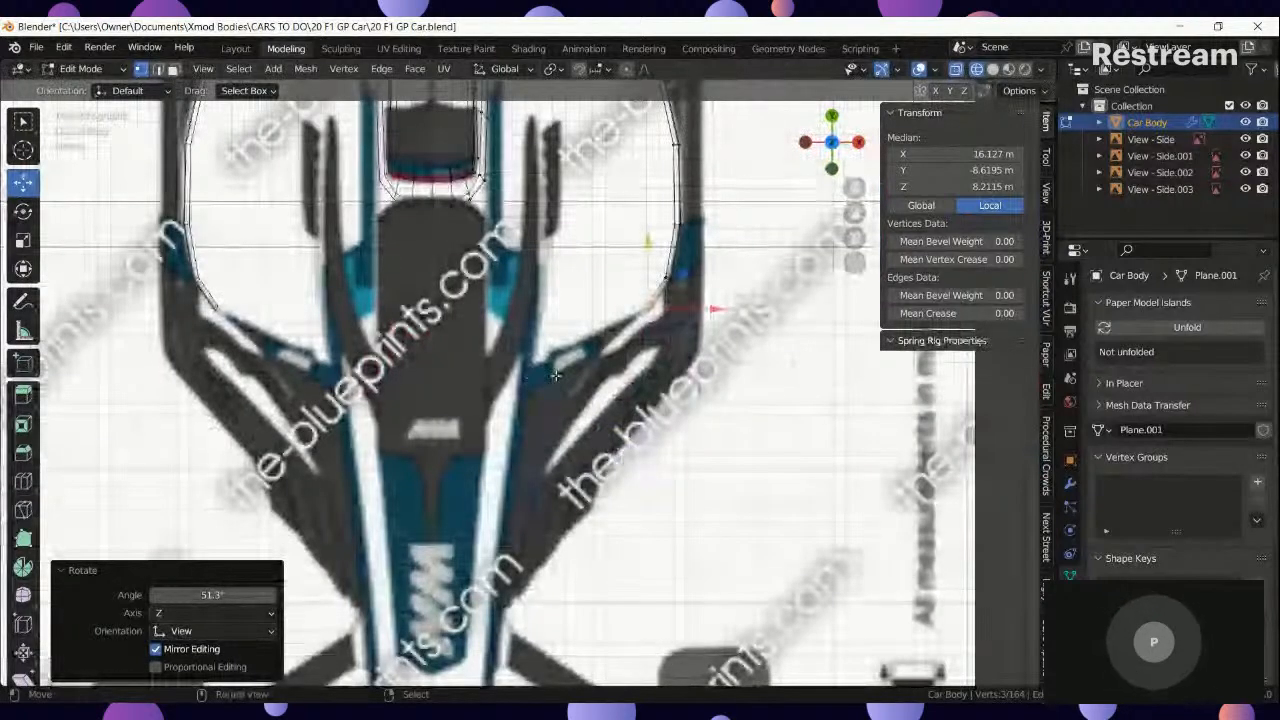
pyautogui.press('KP_3')
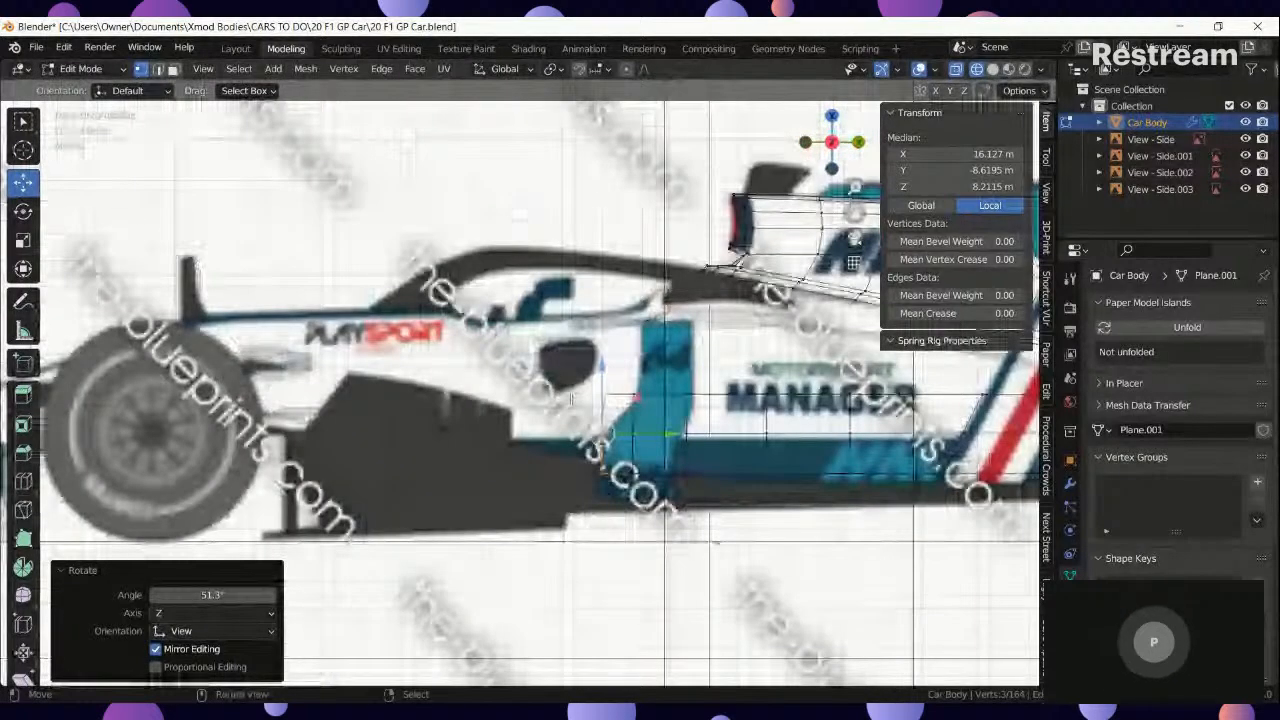
pyautogui.press('KP_7')
pyautogui.press('KP_3')
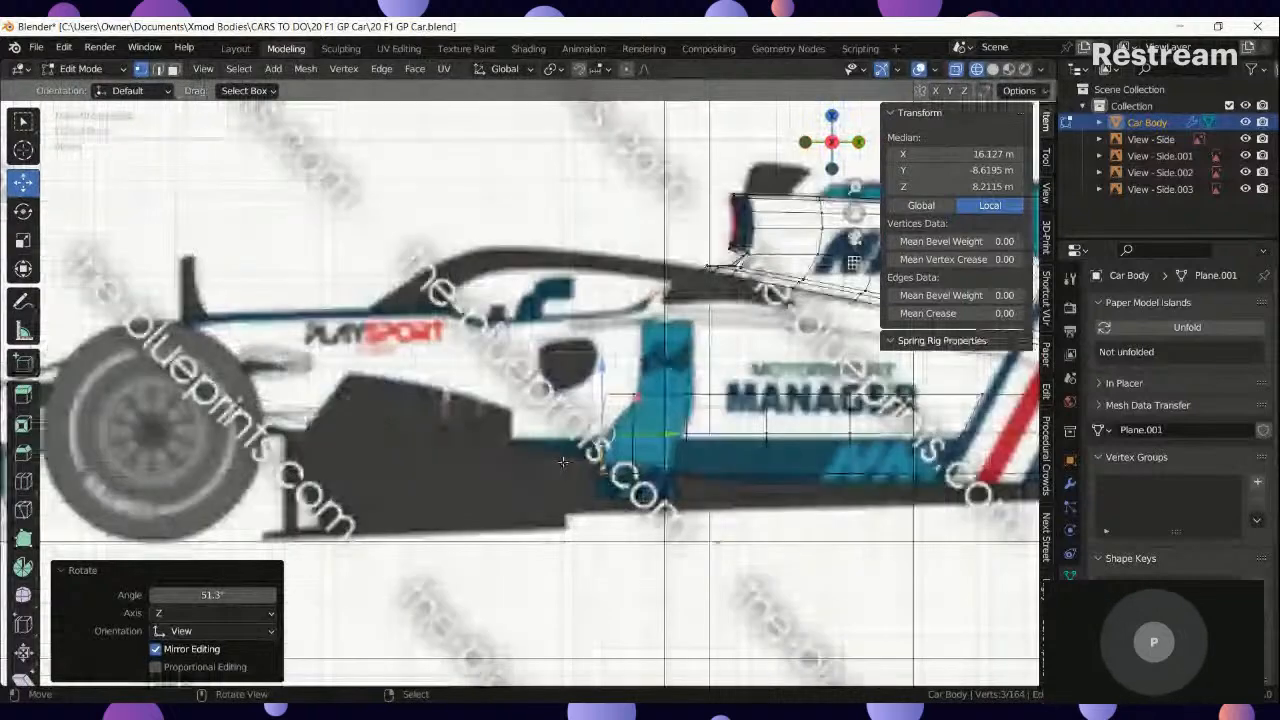
# Slide the sidepod panel's middle lengthwise row of edges slightly down in the side view.
pyautogui.click(598, 437)
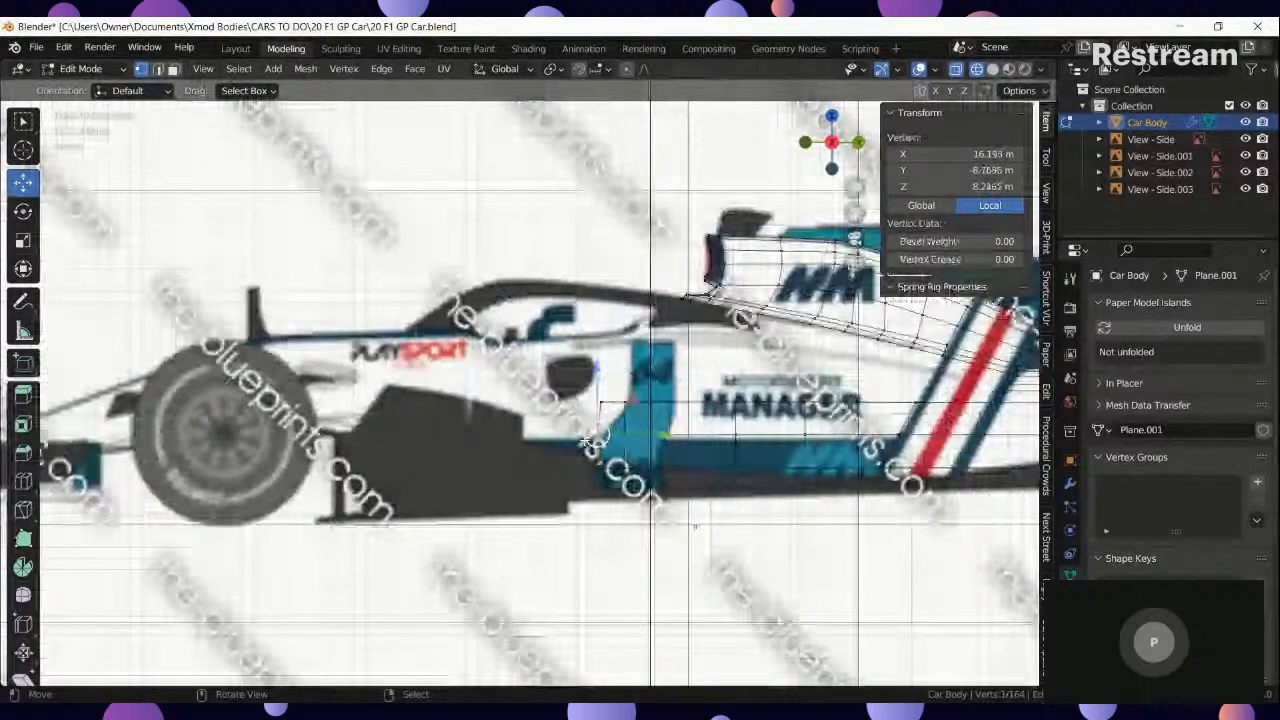
pyautogui.keyDown('ctrl'); pyautogui.click(880, 437); pyautogui.keyUp('ctrl')
pyautogui.scroll(3, 899, 437)
pyautogui.press('g')
pyautogui.press('g')
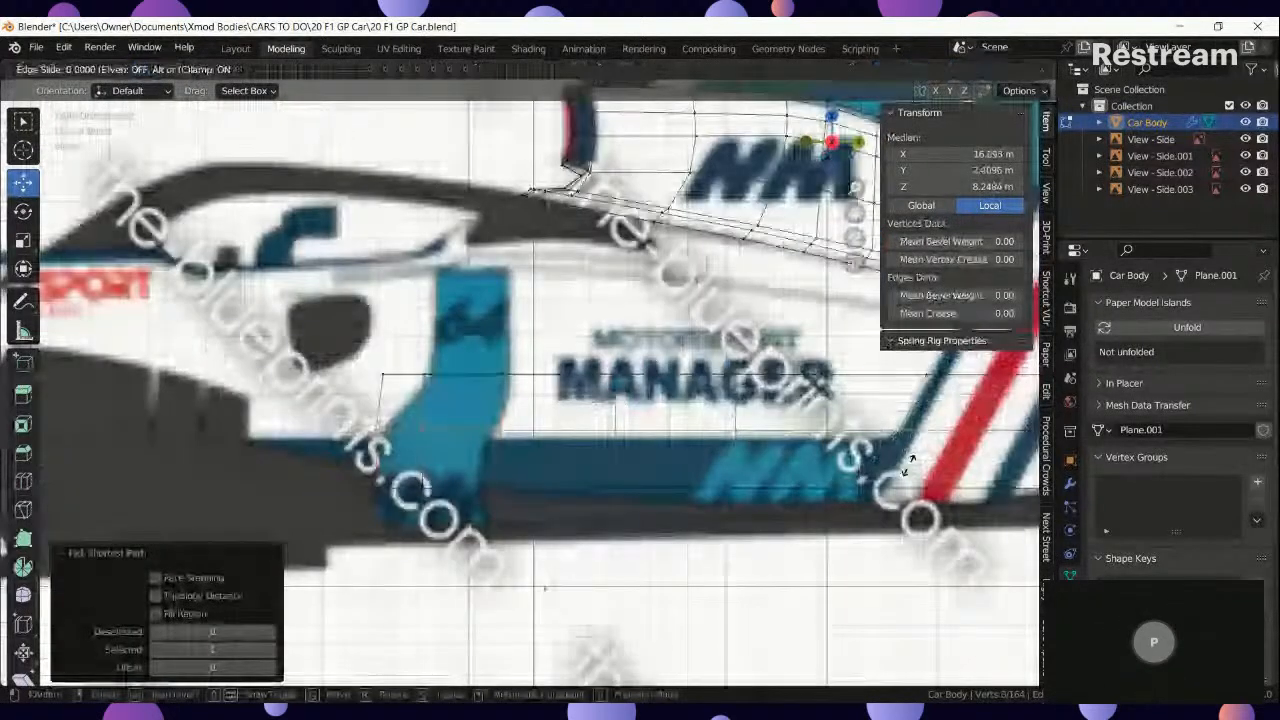
pyautogui.click(910, 462)
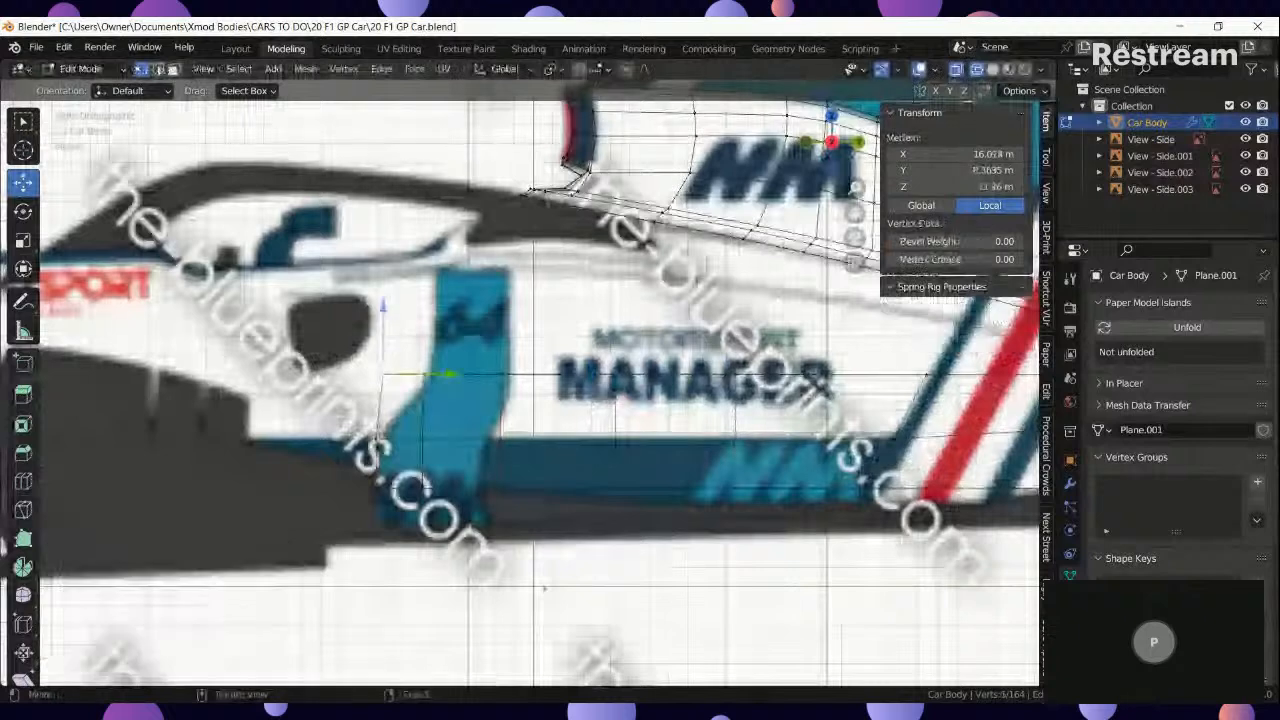
# Move the sidepod's upper front corner vertex back along Y to about -6.24 m to match the side blueprint.
pyautogui.press('KP_7')
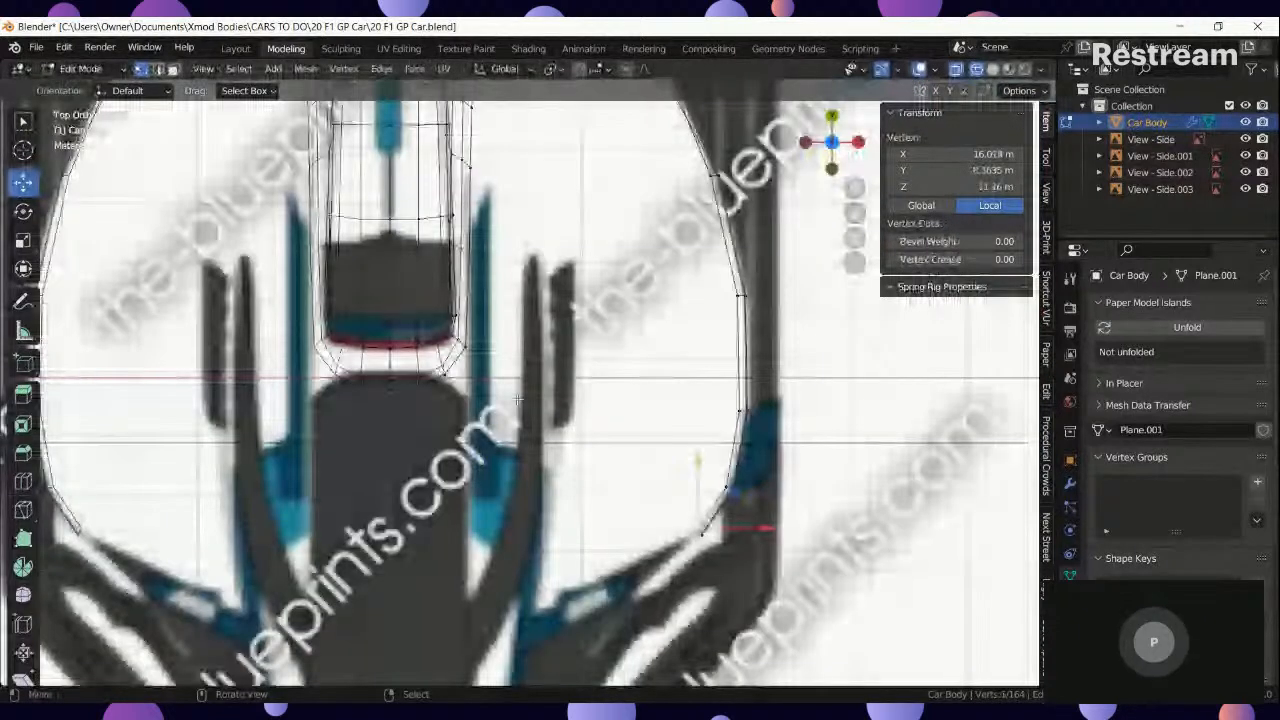
pyautogui.press('KP_3')
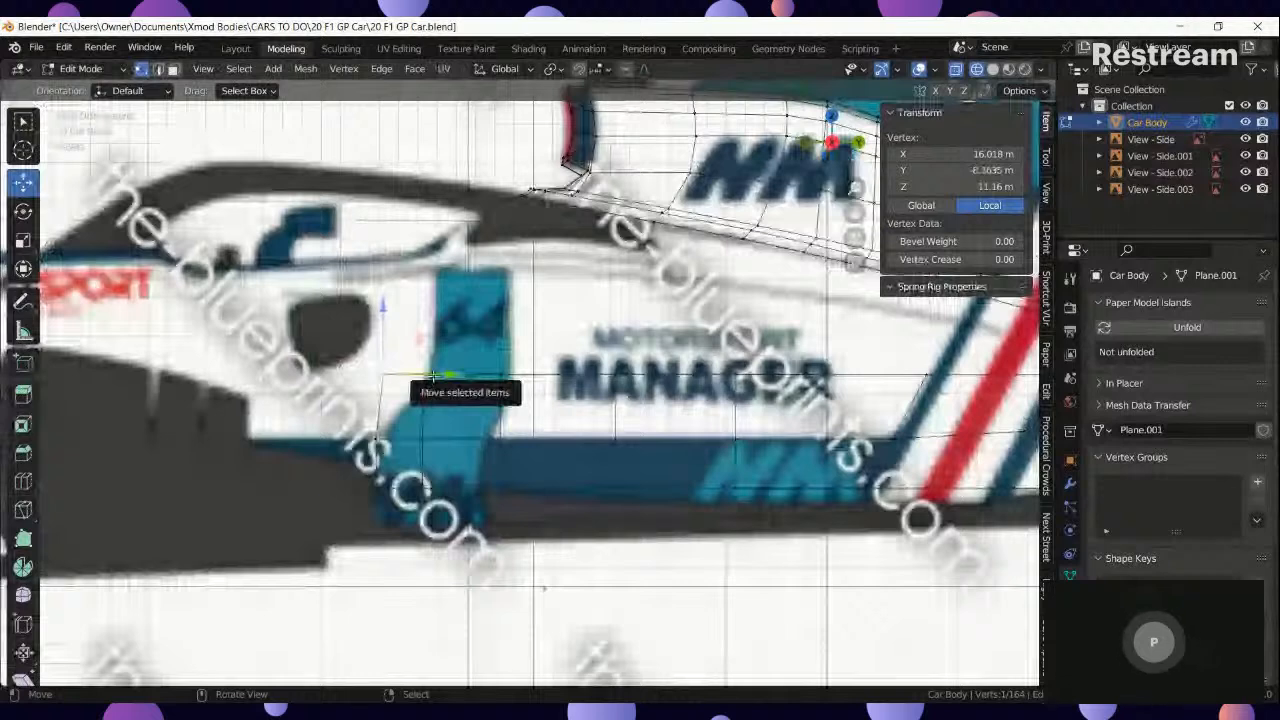
pyautogui.moveTo(452, 378); pyautogui.dragTo(560, 379)
# Slide the lower segment of the vertical edge behind the sidepod's front end by a factor of 0.132.
pyautogui.click(501, 438)
pyautogui.keyDown('ctrl'); pyautogui.click(501, 488); pyautogui.keyUp('ctrl')
pyautogui.press('g')
pyautogui.press('g')
pyautogui.click(586, 477)
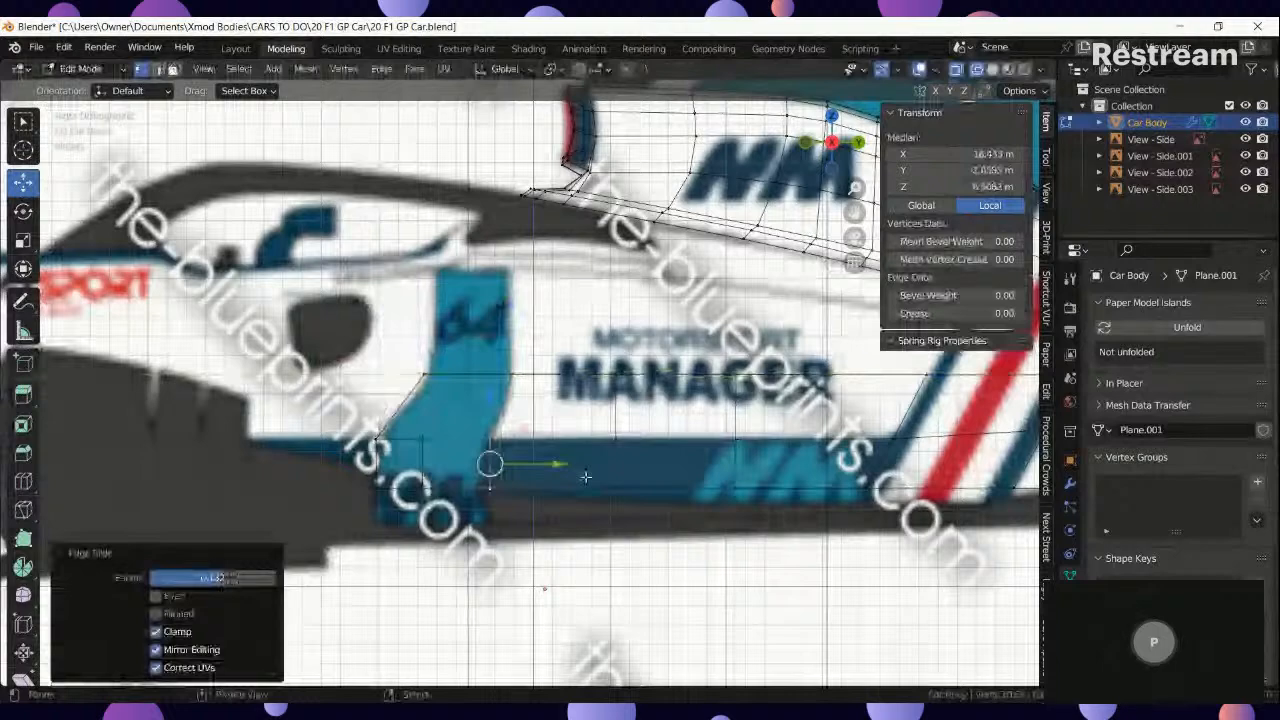
# Check the sidepod's reshaped front corner against the front, side and top blueprints.
pyautogui.moveTo(586, 477); pyautogui.dragTo(532, 538, button='middle')
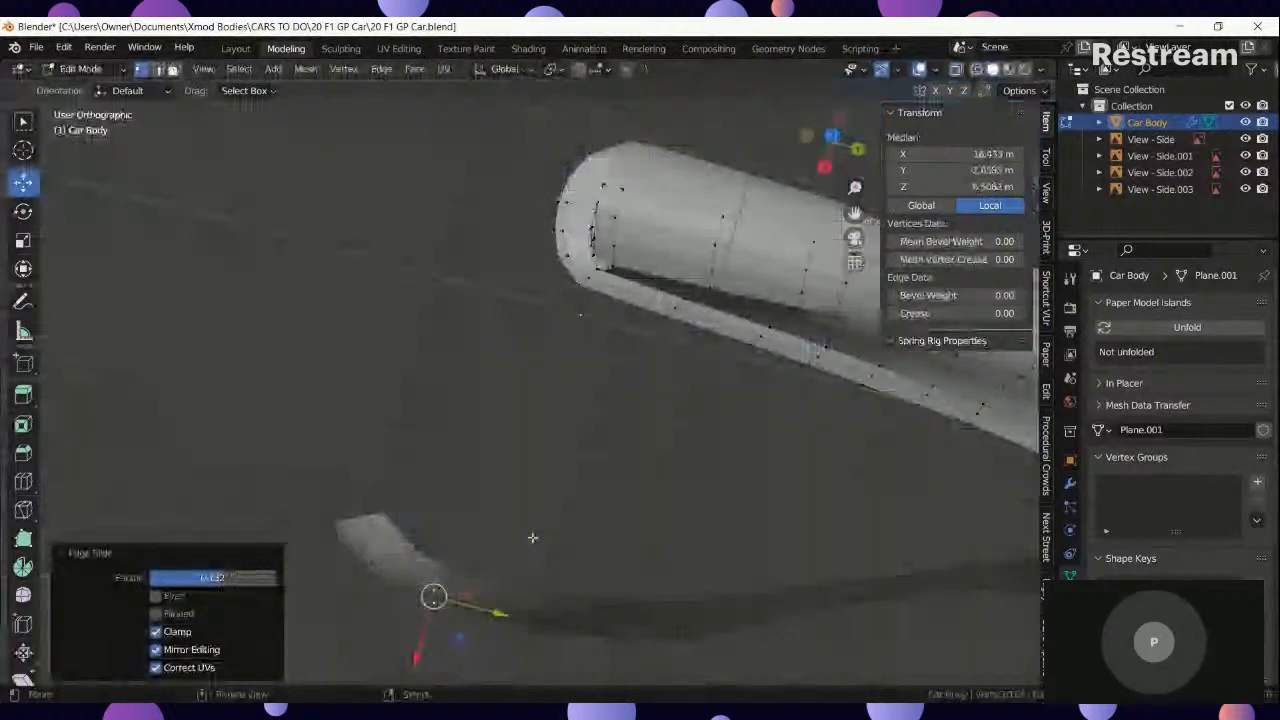
pyautogui.press('KP_1')
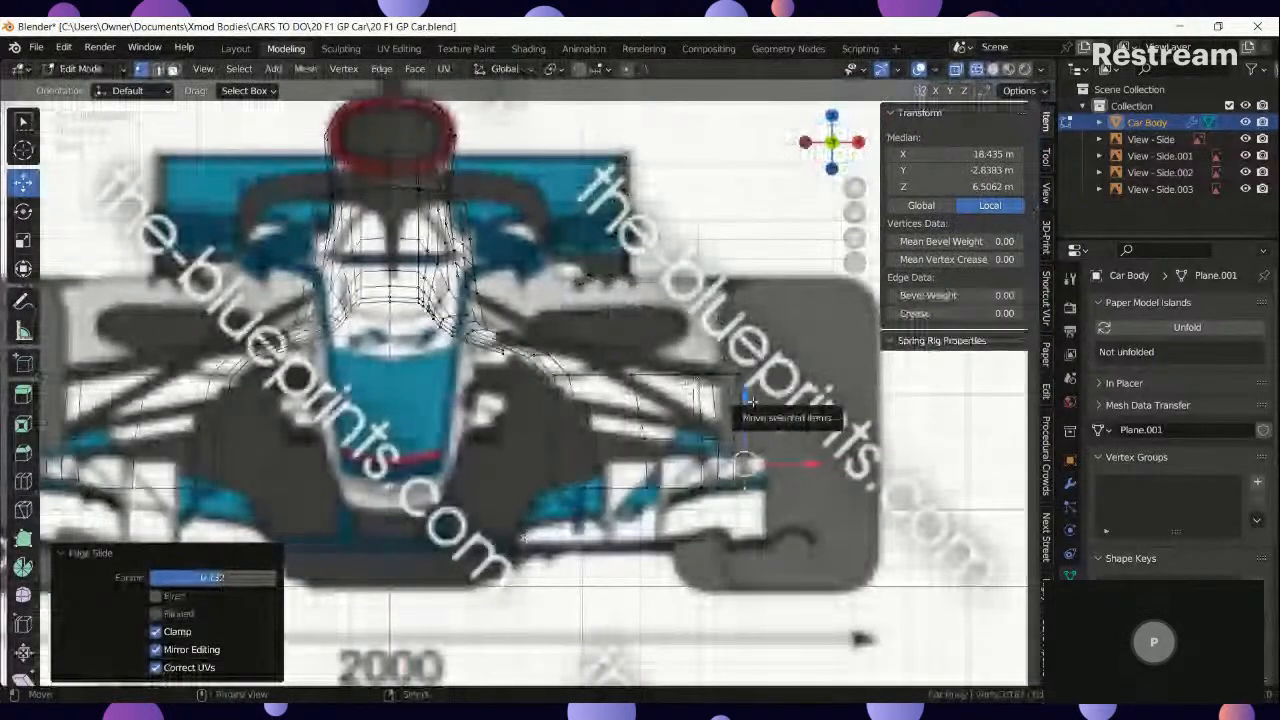
pyautogui.scroll(-2, 631, 410)
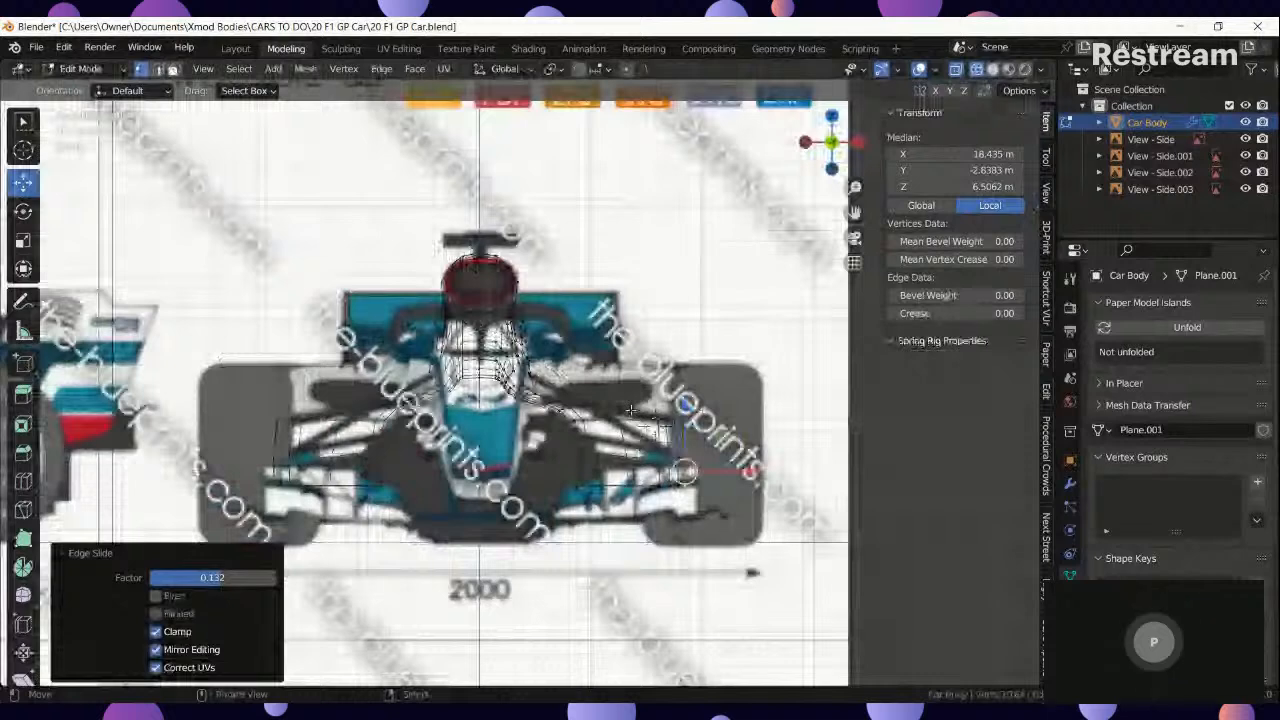
pyautogui.press('KP_3')
pyautogui.rightClick(424, 427)
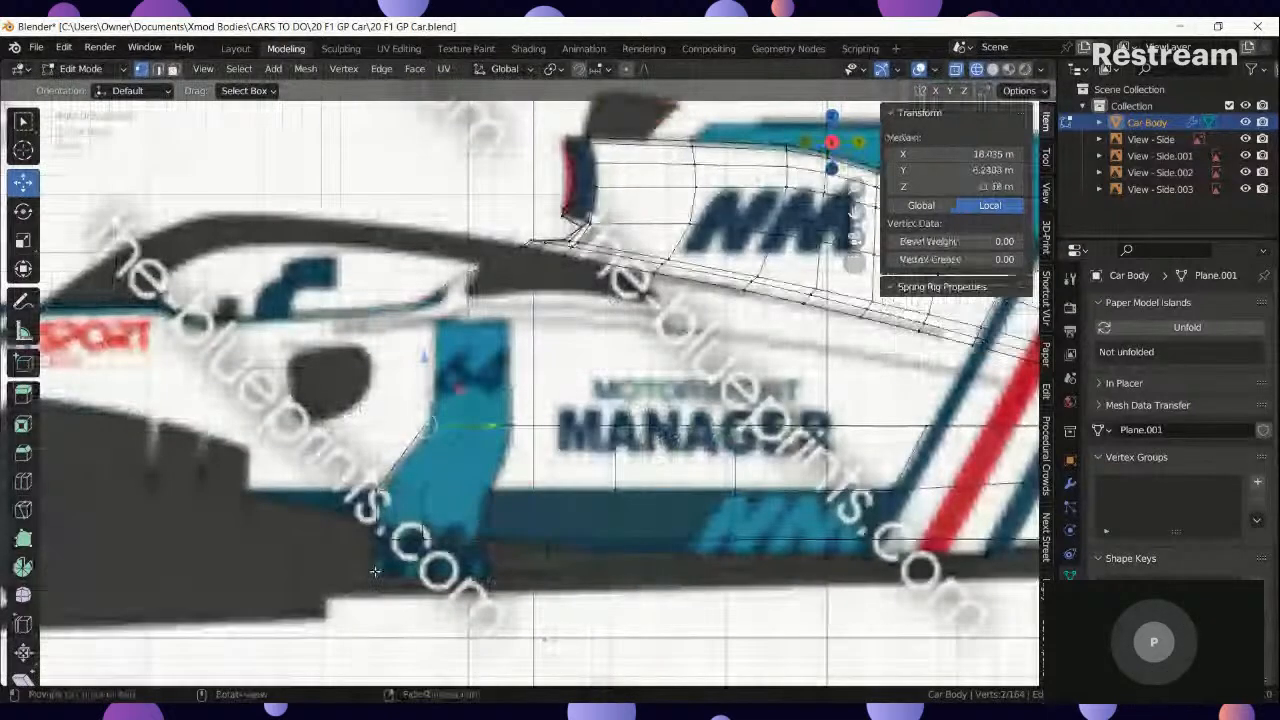
pyautogui.press('KP_7')
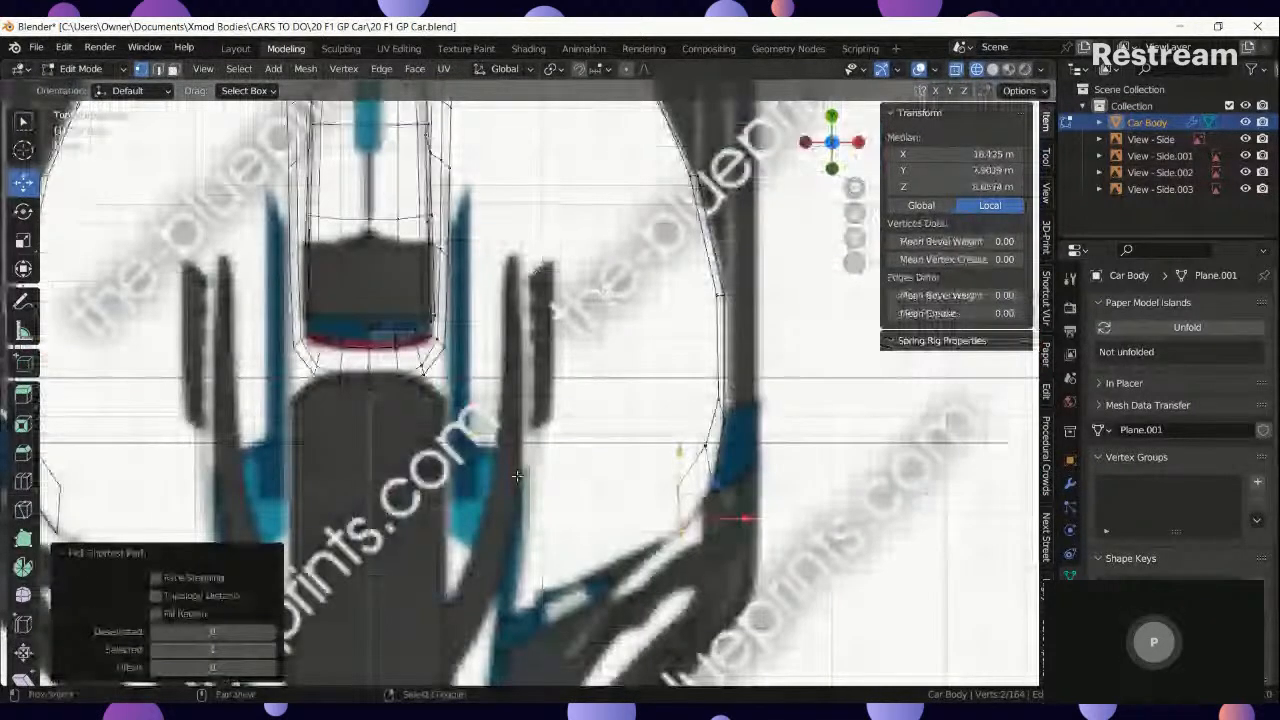
pyautogui.keyDown('shift'); pyautogui.moveTo(517, 475); pyautogui.dragTo(503, 348, button='middle'); pyautogui.keyUp('shift')
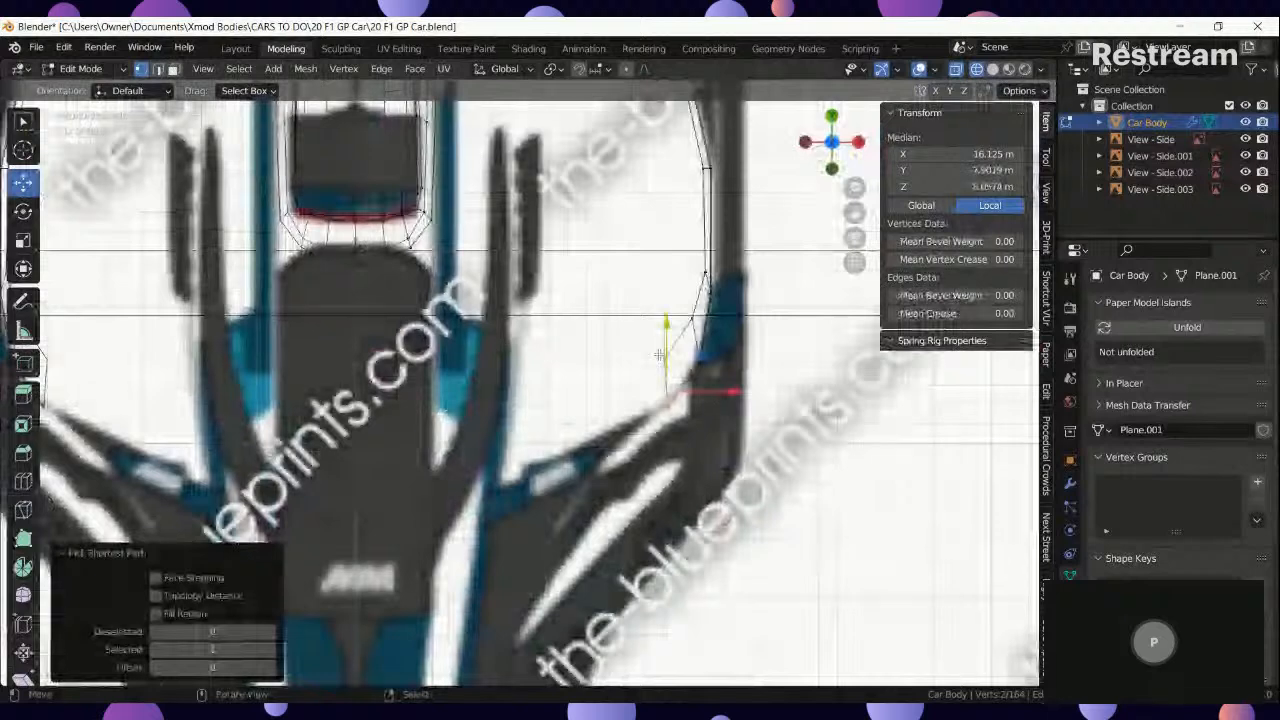
pyautogui.press('KP_3')
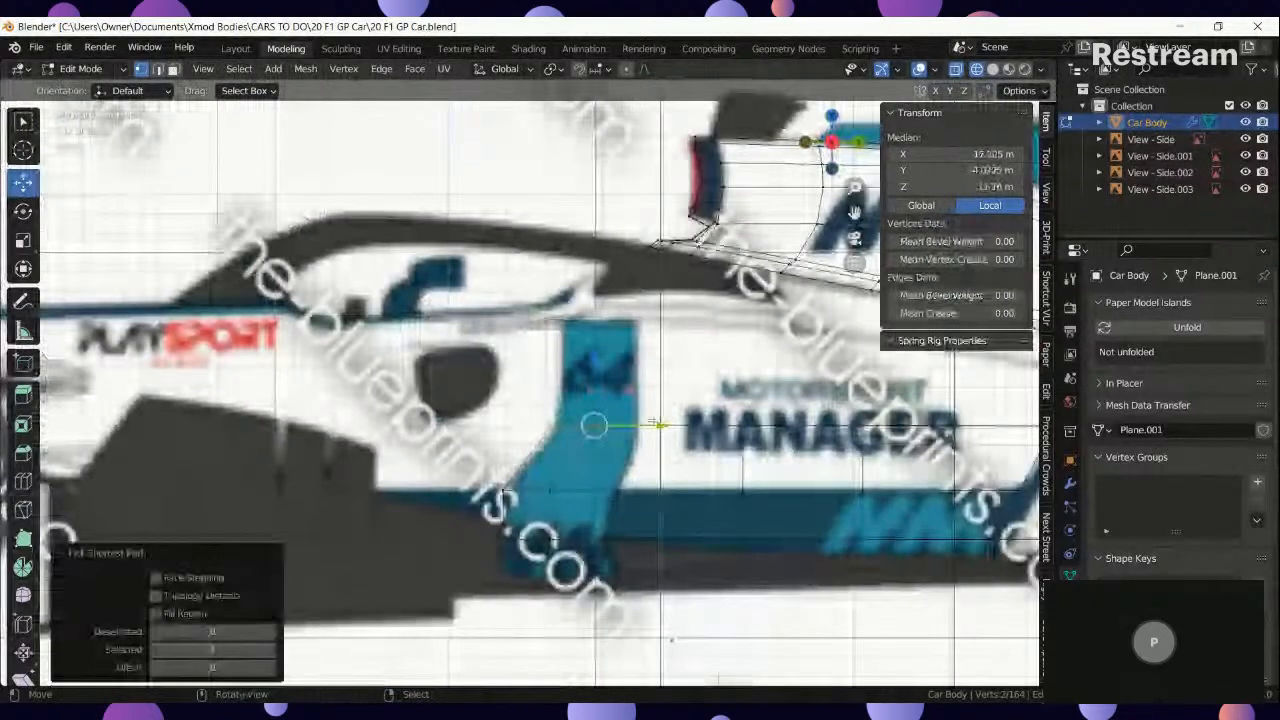
# Nudge the upper vertices at the sidepod's front corner outward along X.
pyautogui.press('KP_1')
pyautogui.moveTo(752, 454); pyautogui.dragTo(760, 492, button='middle')
pyautogui.moveTo(733, 380); pyautogui.dragTo(741, 378)
pyautogui.keyDown('ctrl'); pyautogui.click(692, 400); pyautogui.keyUp('ctrl')
pyautogui.click(654, 423)
pyautogui.moveTo(689, 421); pyautogui.dragTo(709, 423)
# Extrude the sidepod's front edge inward in the top view, about -4.54 m along X and -3.43 m along Y.
pyautogui.keyDown('ctrl'); pyautogui.click(633, 597); pyautogui.keyUp('ctrl')
pyautogui.press('KP_7')
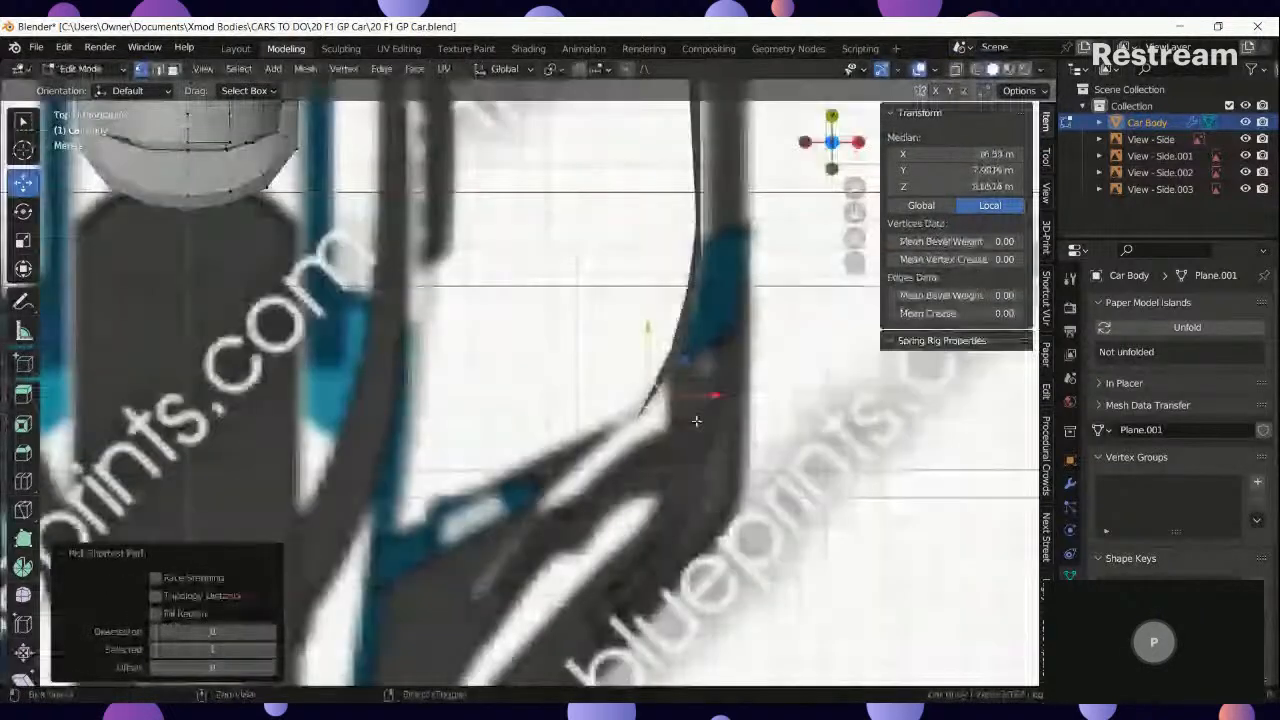
pyautogui.press('g')
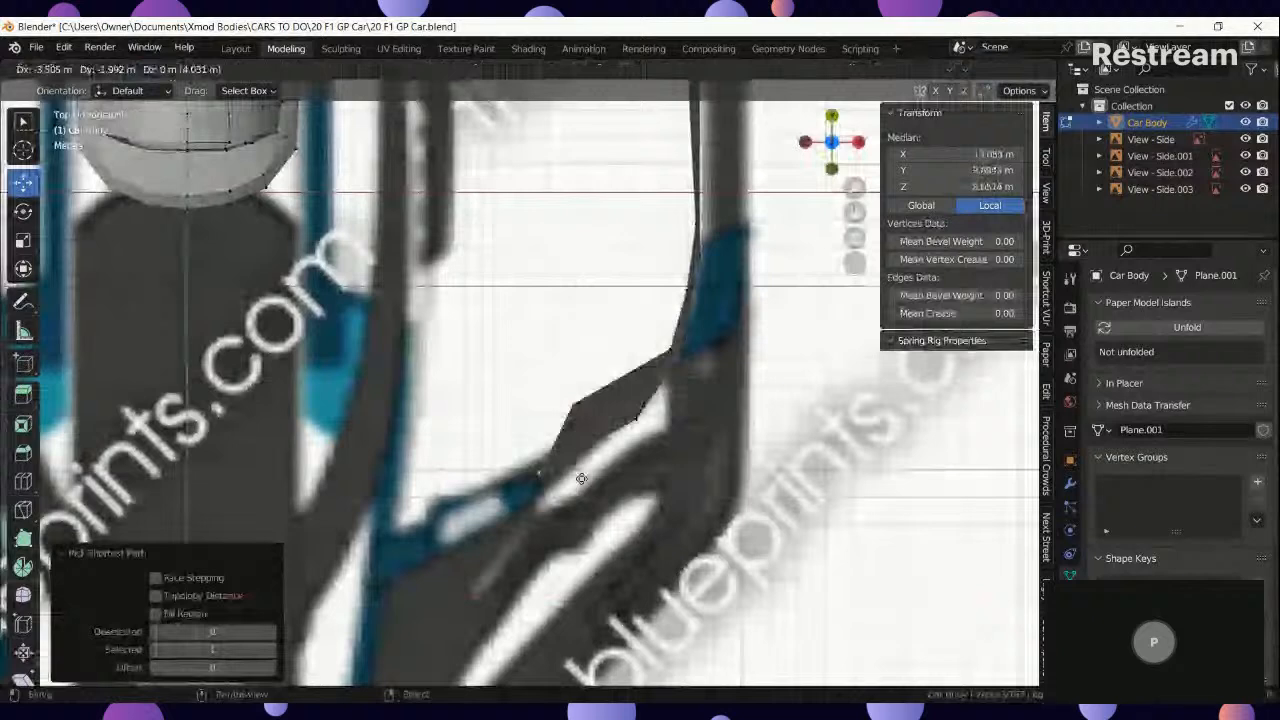
pyautogui.click(575, 490)
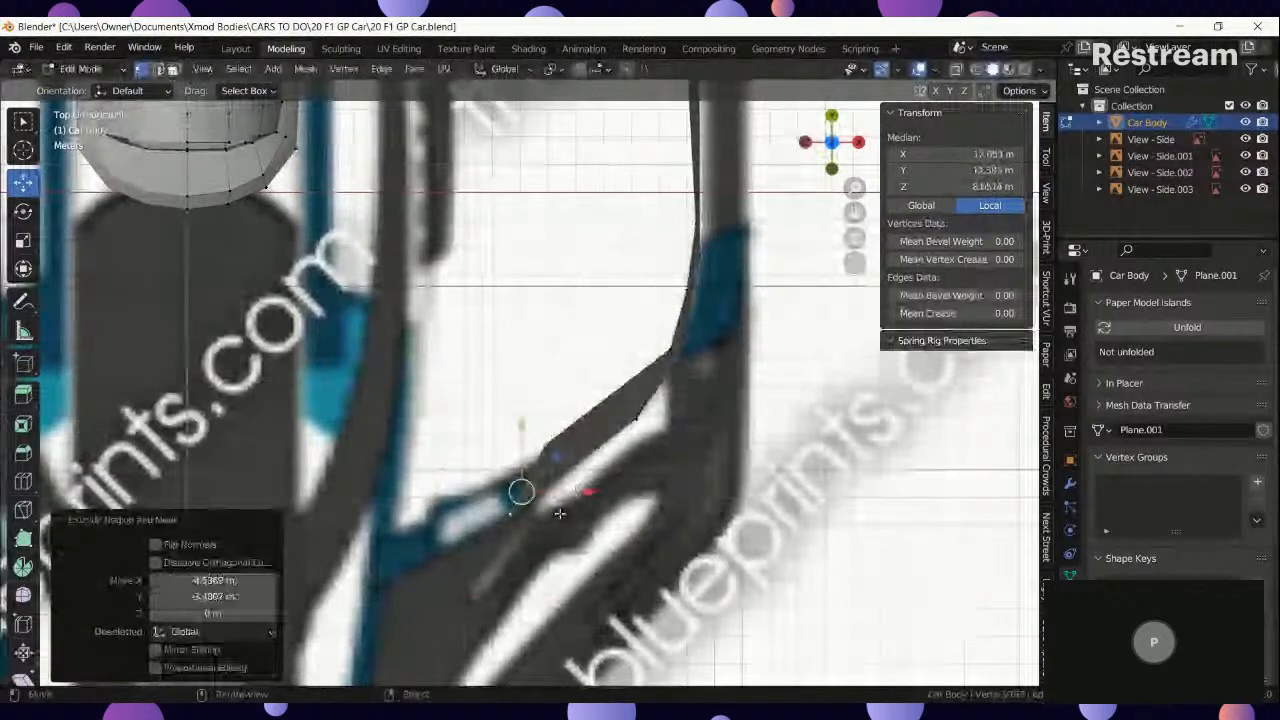
# Move the new edge's upper vertex about -1.25 m along X and -1.20 m along Y.
pyautogui.click(560, 513)
pyautogui.press('g')
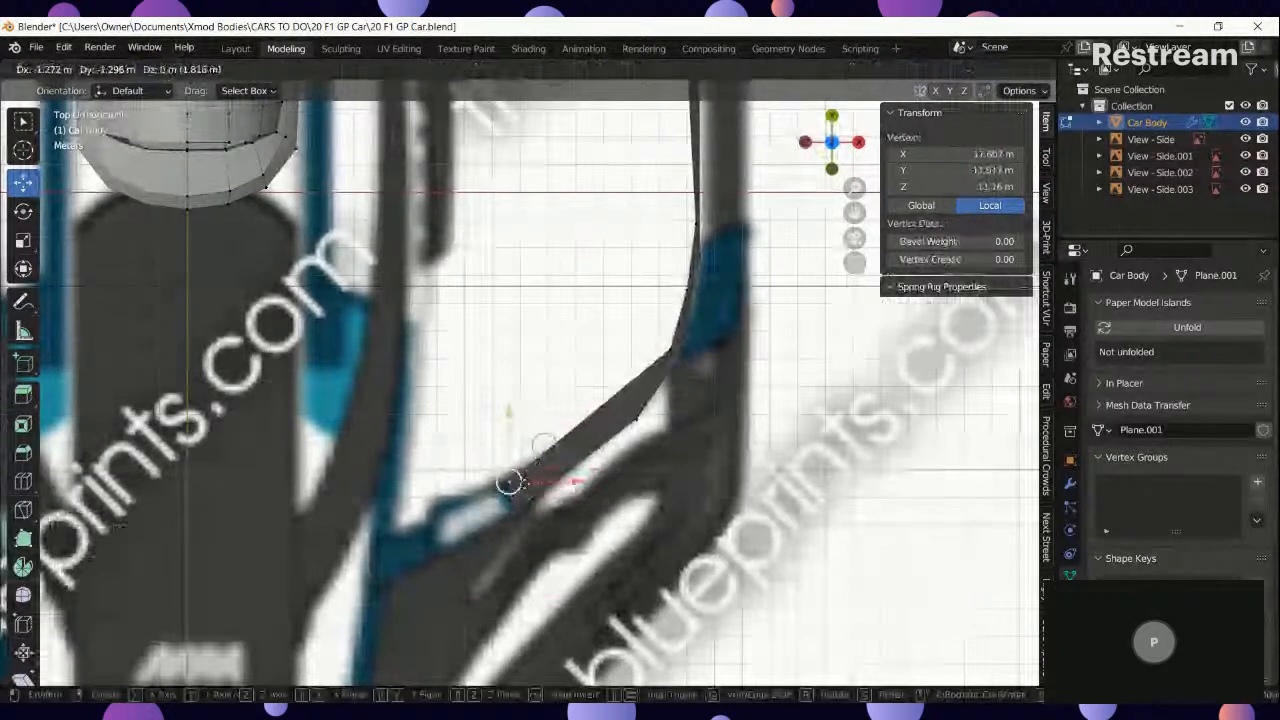
pyautogui.click(526, 482)
# Add one lengthwise loop cut through the upper row of sidepod faces, placed close to the row's lower edge.
pyautogui.press('KP_3')
pyautogui.press('z')
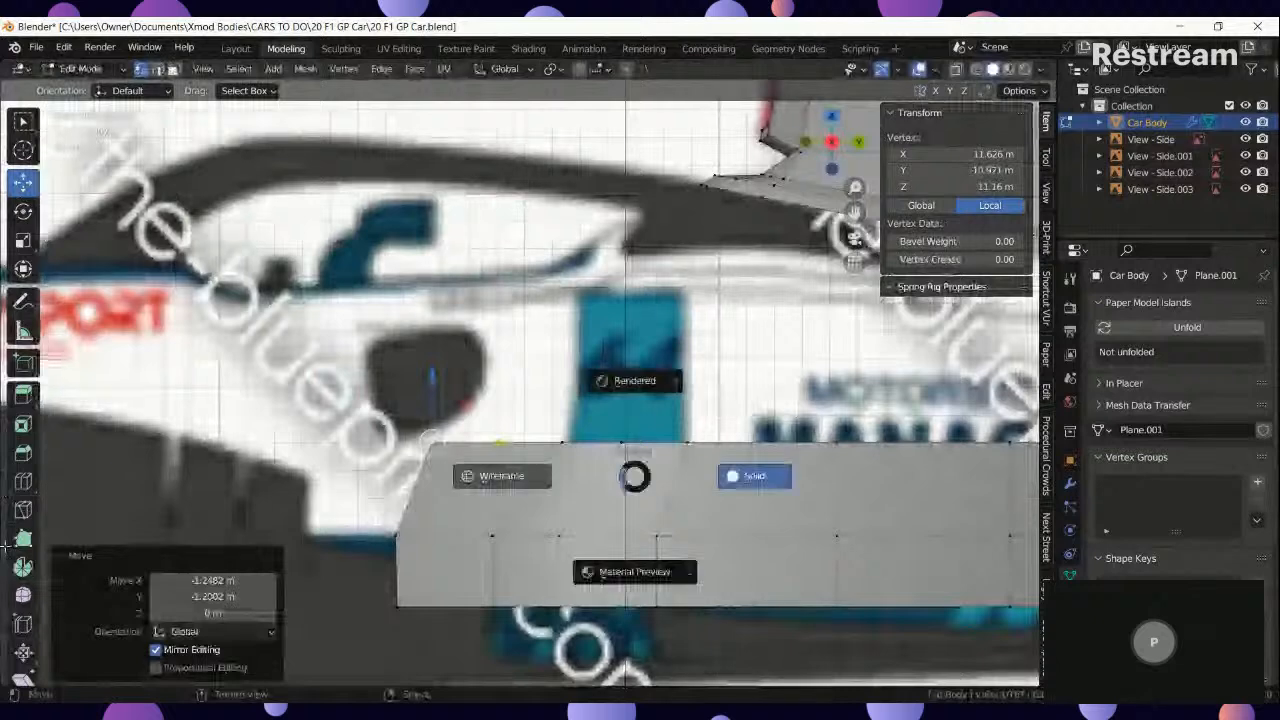
pyautogui.click(23, 481)
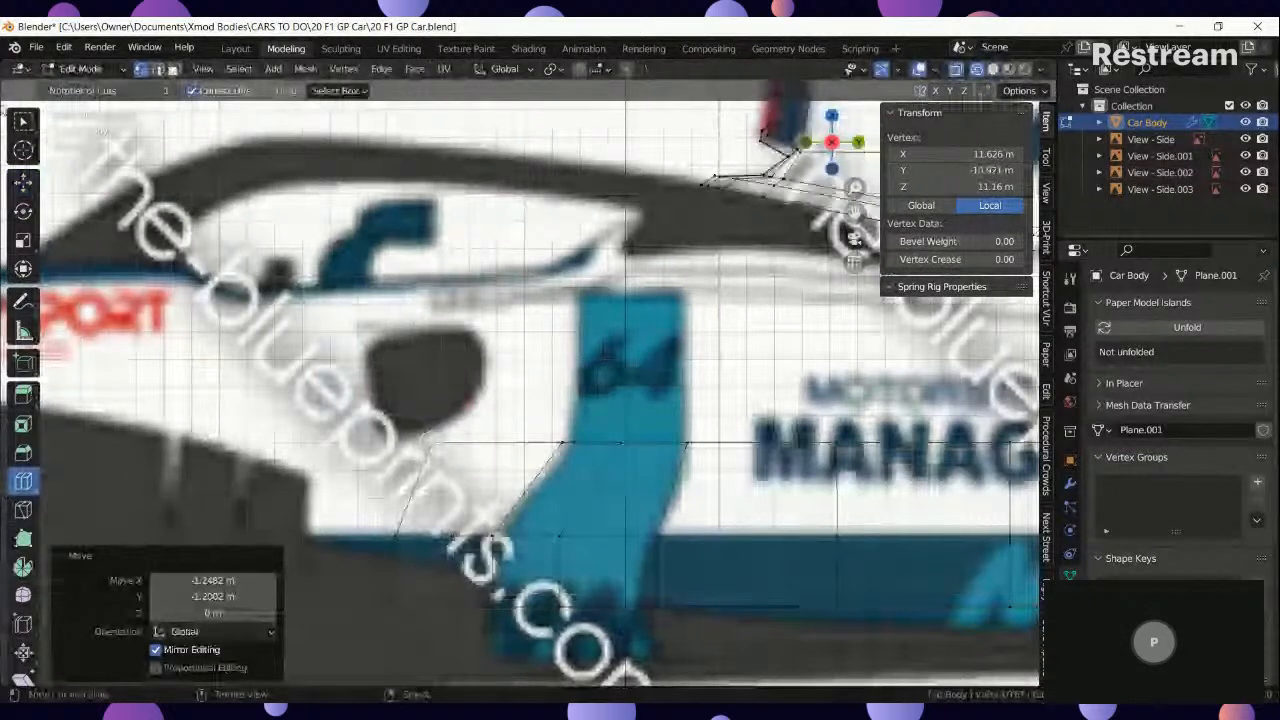
pyautogui.click(407, 510)
pyautogui.moveTo(405, 516); pyautogui.dragTo(402, 524)
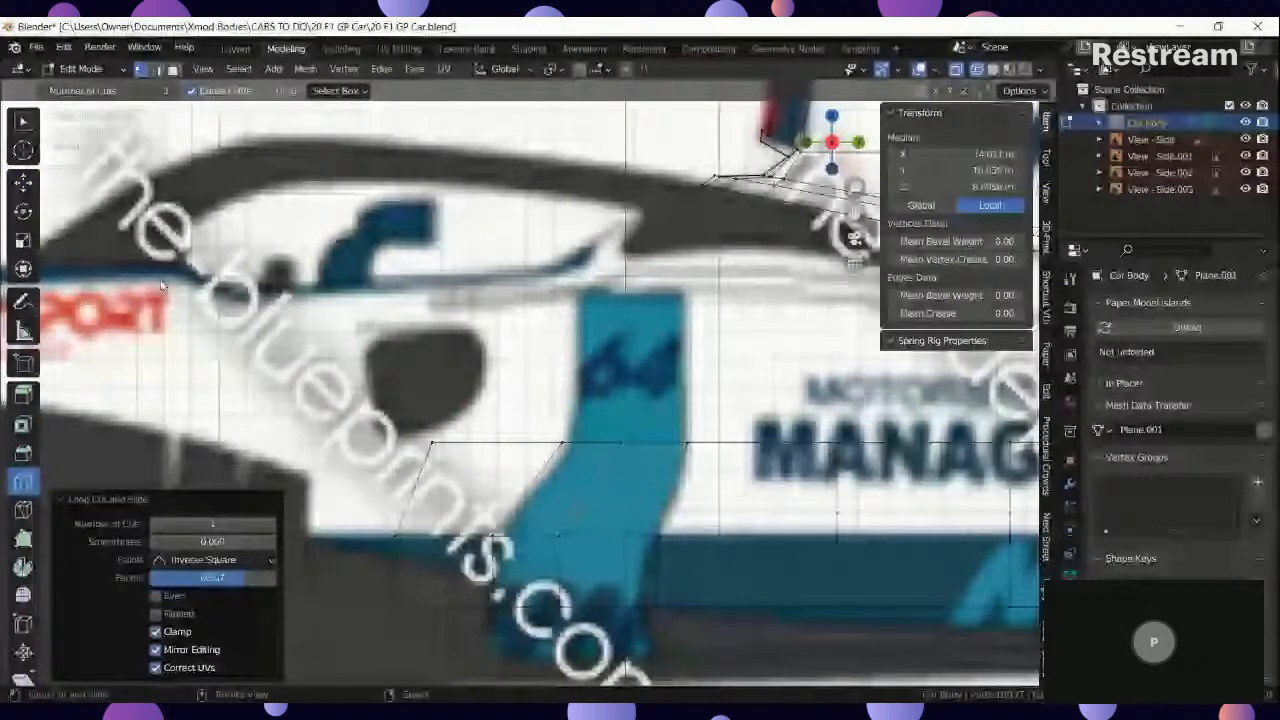
pyautogui.click(23, 183)
# Move the loop cut's front end vertex about 0.74 m along Y in the top view.
pyautogui.press('KP_7')
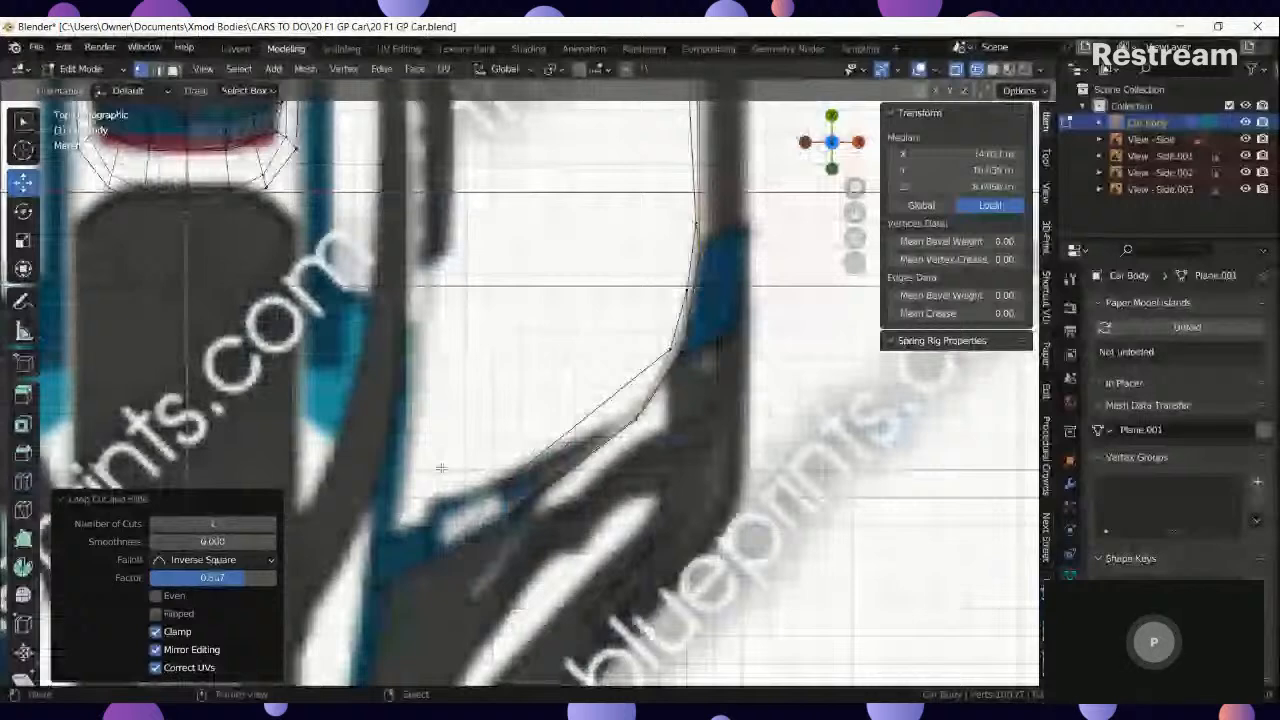
pyautogui.click(510, 507)
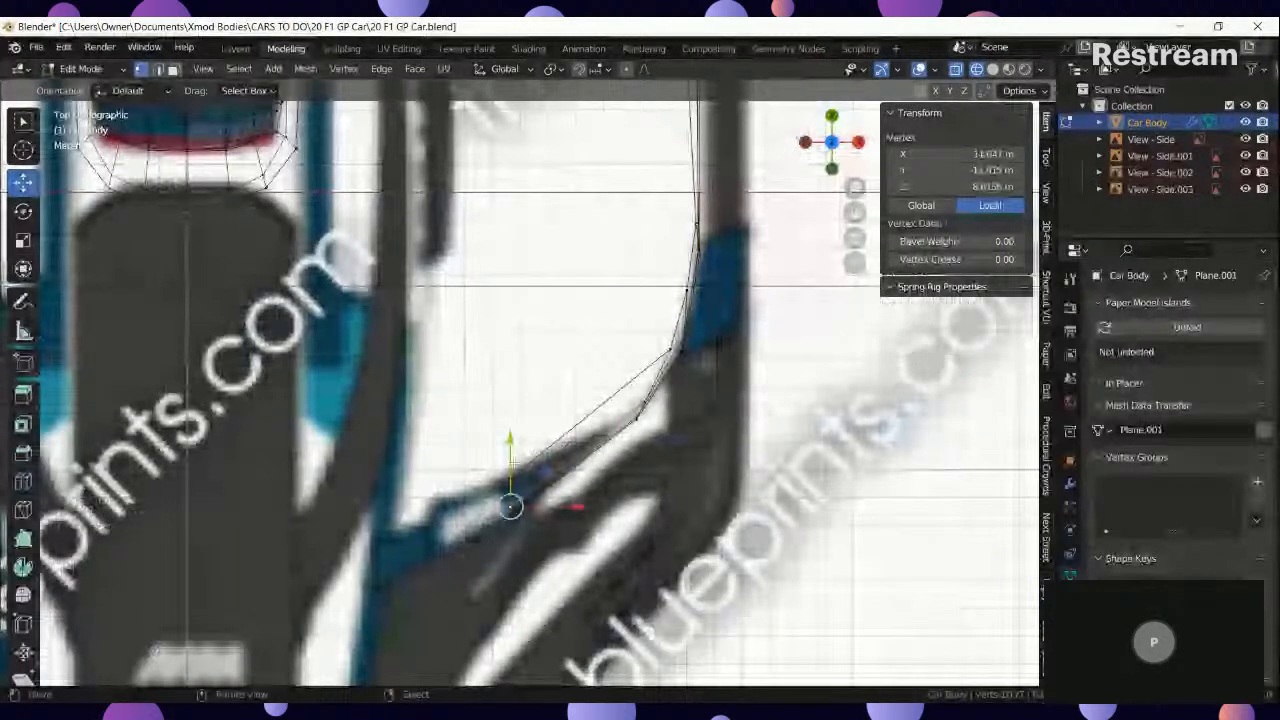
pyautogui.moveTo(510, 507); pyautogui.dragTo(510, 487)
# Shift the loop cut's vertex at the sidepod corner slightly along Y, and about -0.25 m along X.
pyautogui.press('z')
pyautogui.click(813, 486)
pyautogui.moveTo(807, 460); pyautogui.dragTo(499, 595, button='middle')
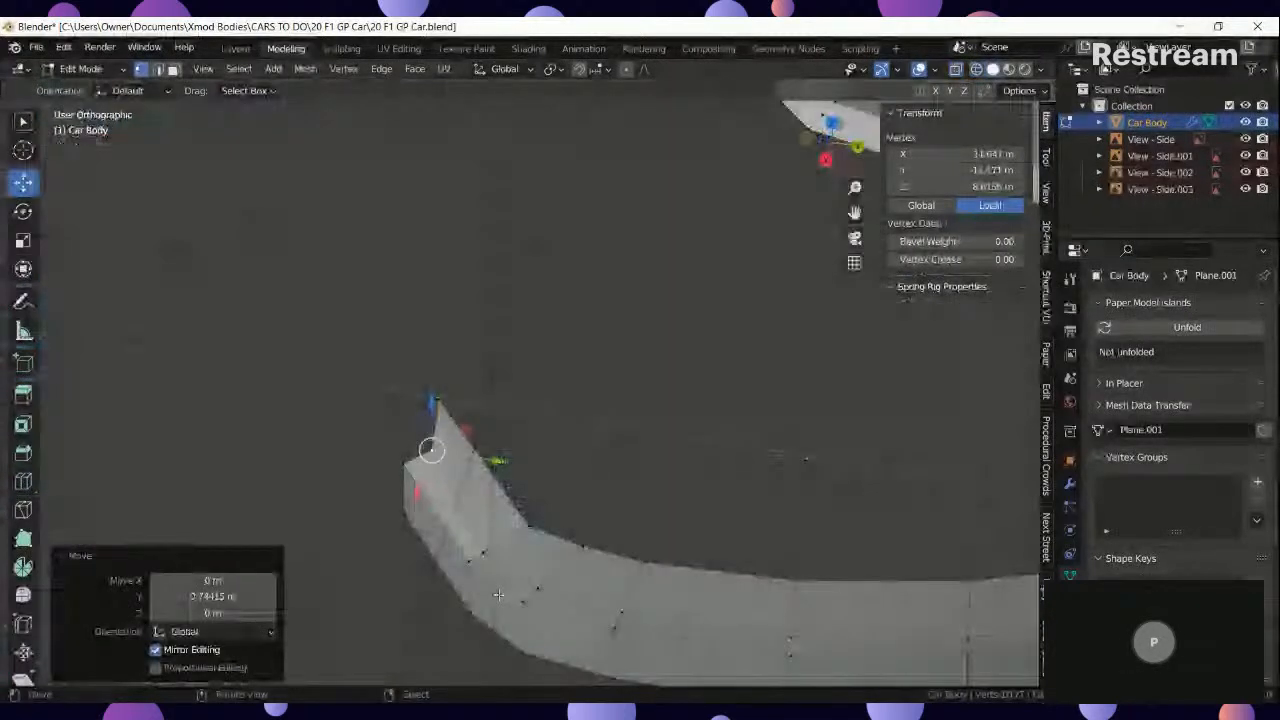
pyautogui.click(493, 548)
pyautogui.press('KP_3')
pyautogui.press('g')
pyautogui.press('y')
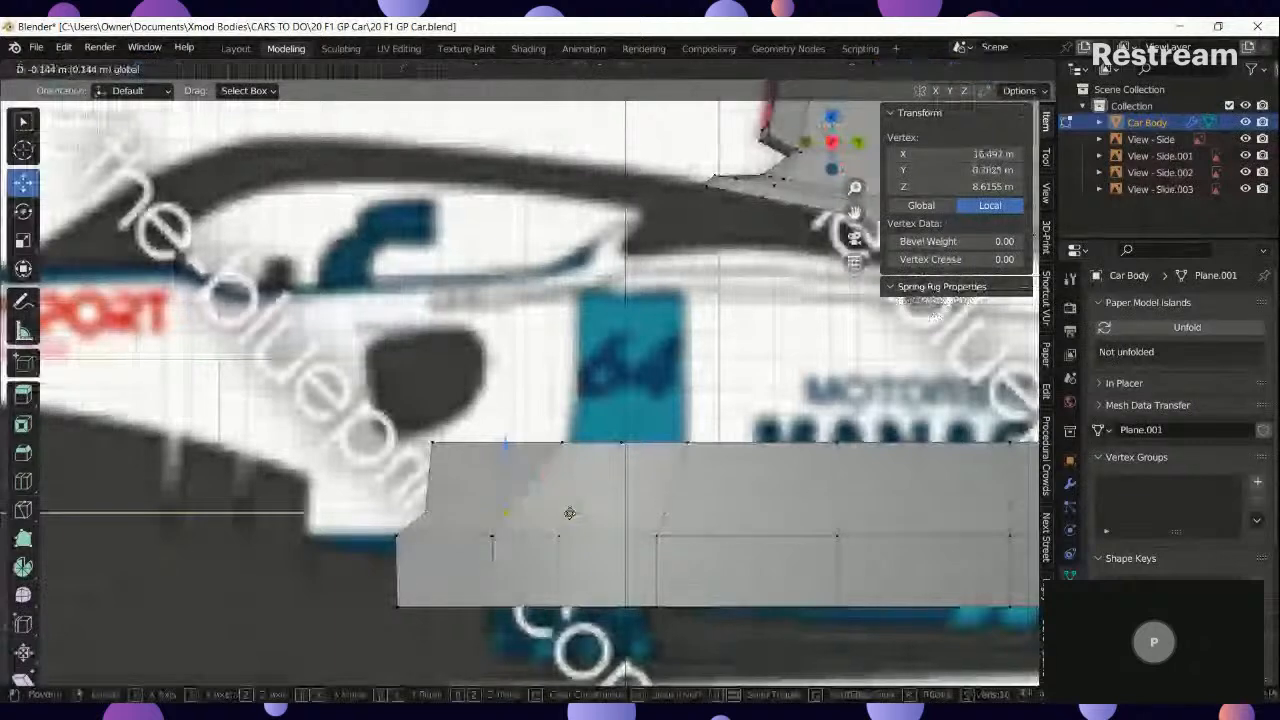
pyautogui.moveTo(570, 513); pyautogui.dragTo(563, 513)
pyautogui.moveTo(563, 513); pyautogui.dragTo(717, 533, button='middle')
pyautogui.moveTo(713, 514); pyautogui.dragTo(705, 514)
# Extrude the lower front edge toward the cockpit in the top view, about -4.66 m along X and -2.10 m along Y.
pyautogui.scroll(-5, 610, 530)
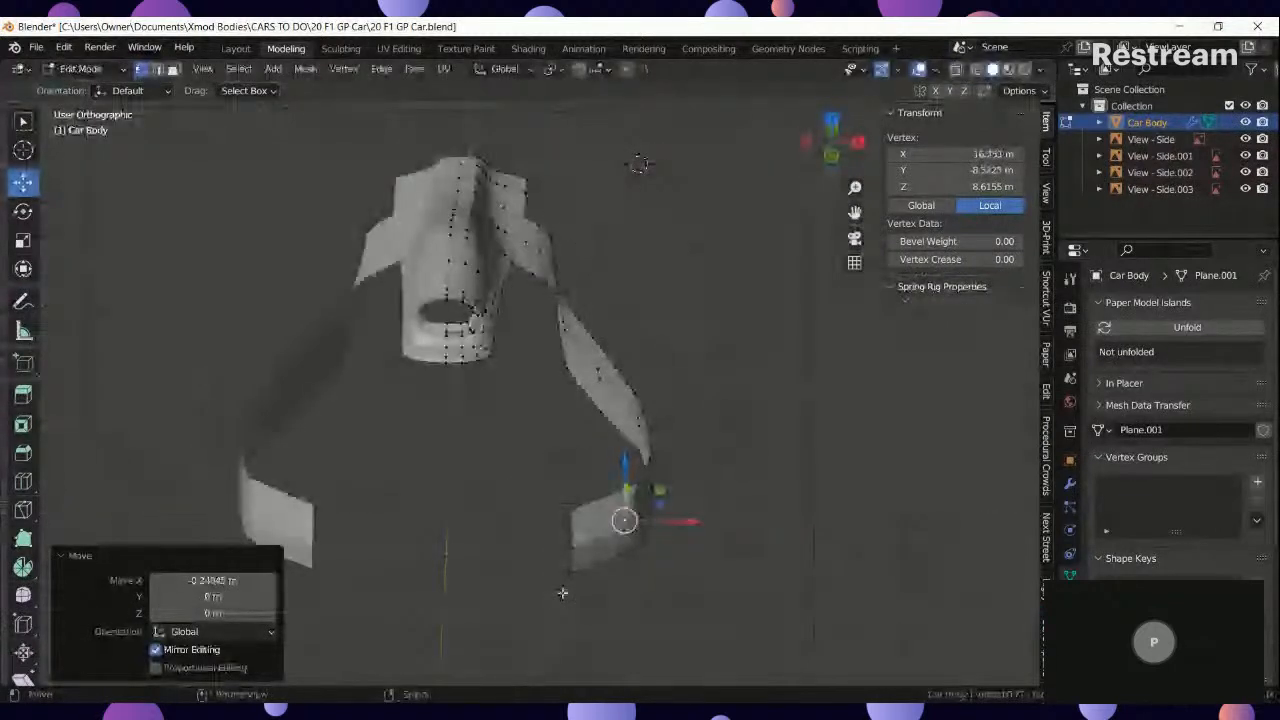
pyautogui.click(572, 571)
pyautogui.keyDown('ctrl'); pyautogui.click(572, 511); pyautogui.keyUp('ctrl')
pyautogui.press('KP_7')
pyautogui.scroll(3, 616, 443)
pyautogui.scroll(2, 610, 452)
pyautogui.press('e')
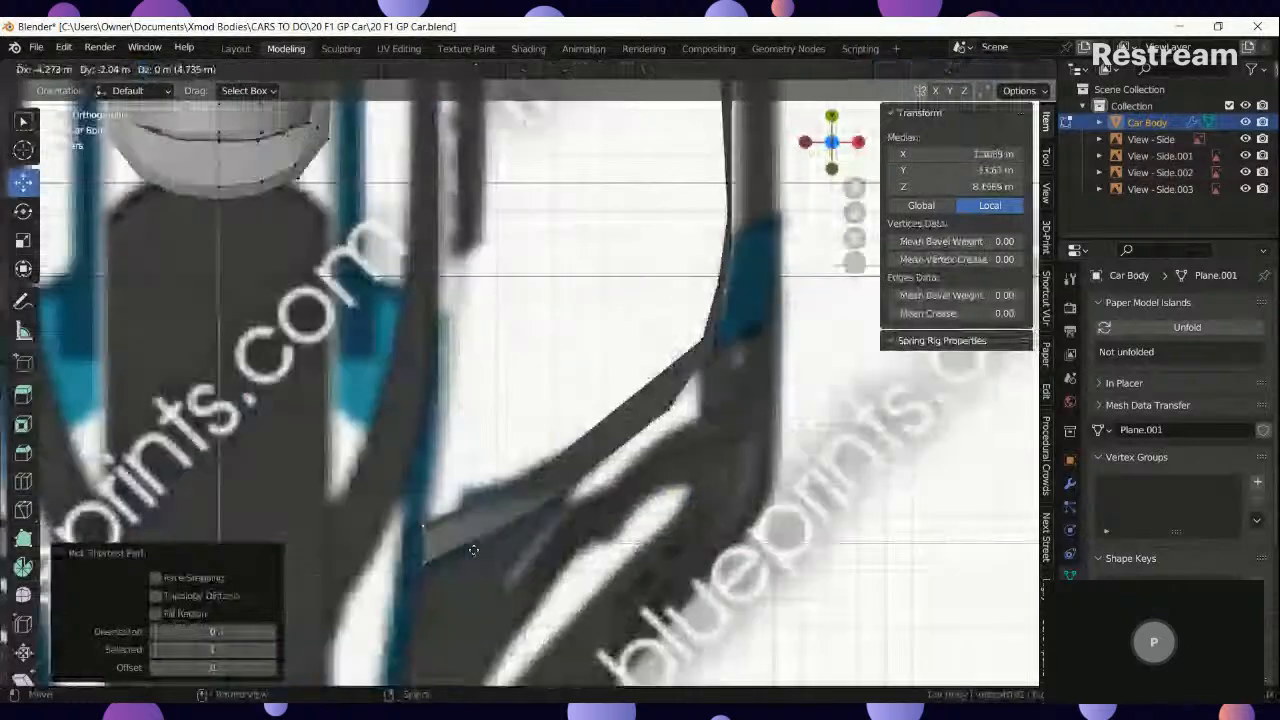
pyautogui.click(463, 549)
# Rotate the new front edge to follow the blueprint and move it about -0.19 m along X and -0.17 m along Y.
pyautogui.press('r')
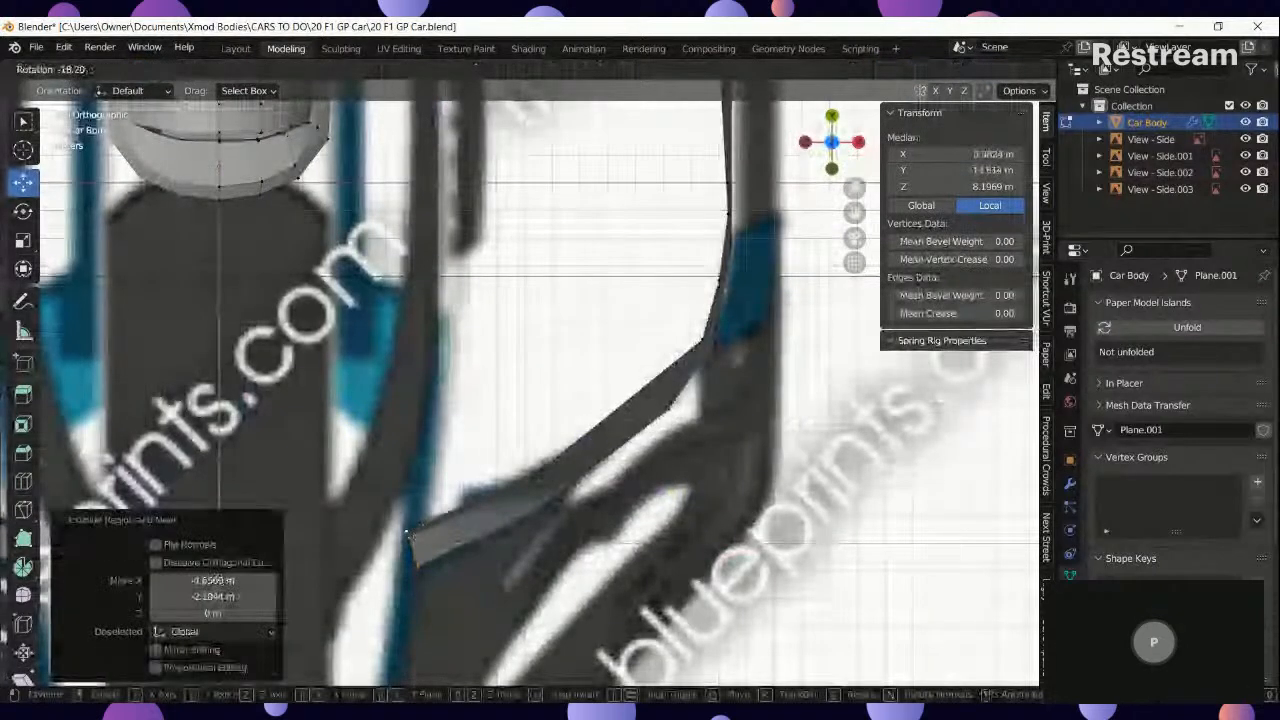
pyautogui.click(411, 546)
pyautogui.press('g')
pyautogui.click(409, 566)
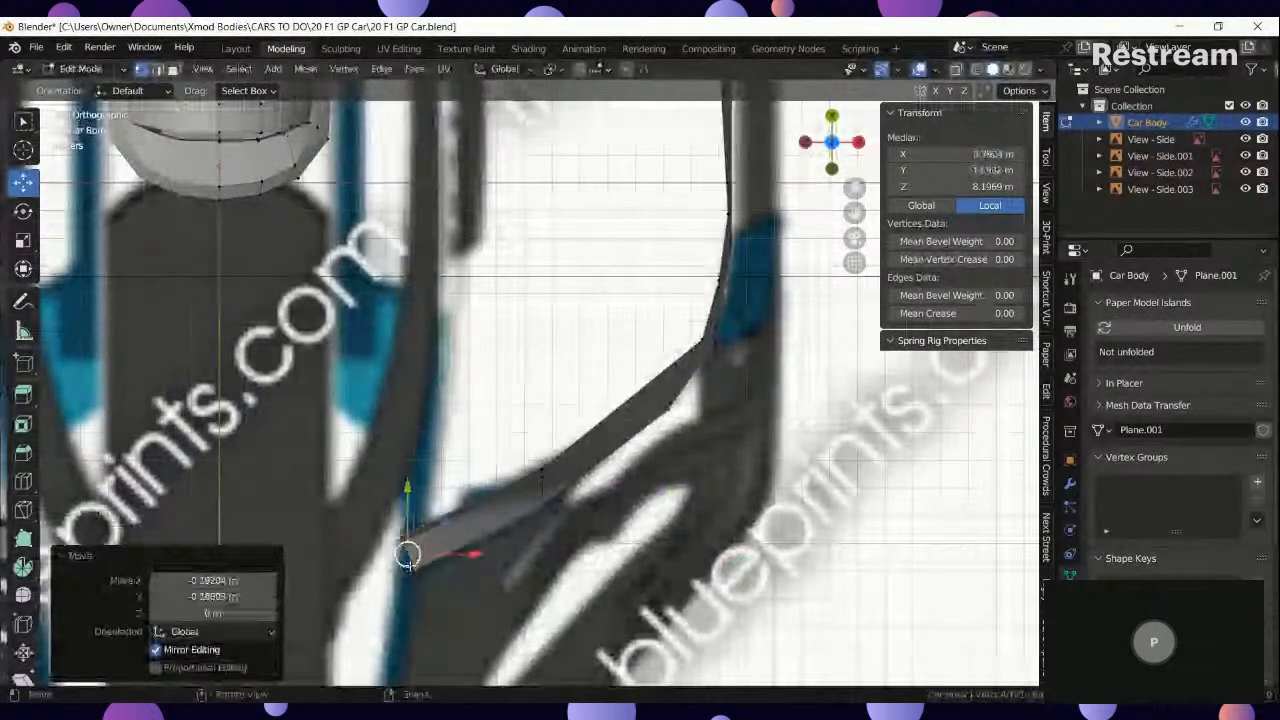
# Extrude the front edge forward along the cockpit side to about Y -19.2 m and rotate it in the top view.
pyautogui.scroll(-5, 407, 556)
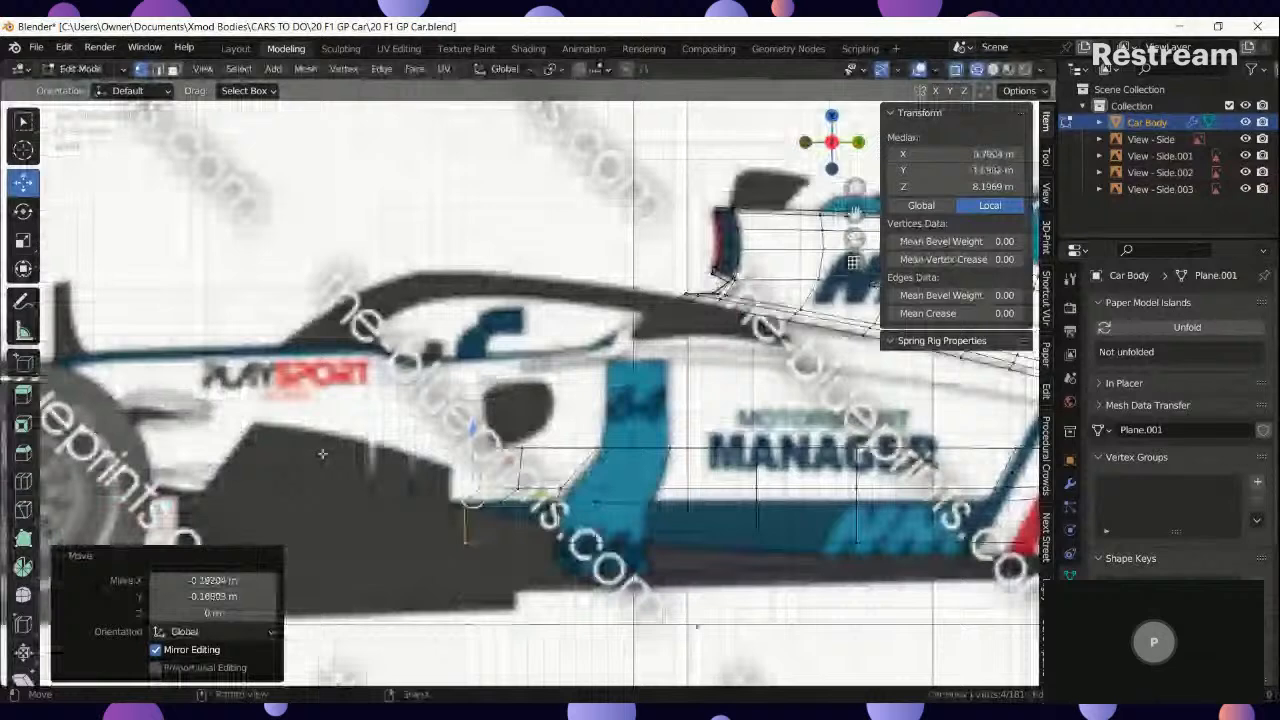
pyautogui.scroll(-3, 591, 450)
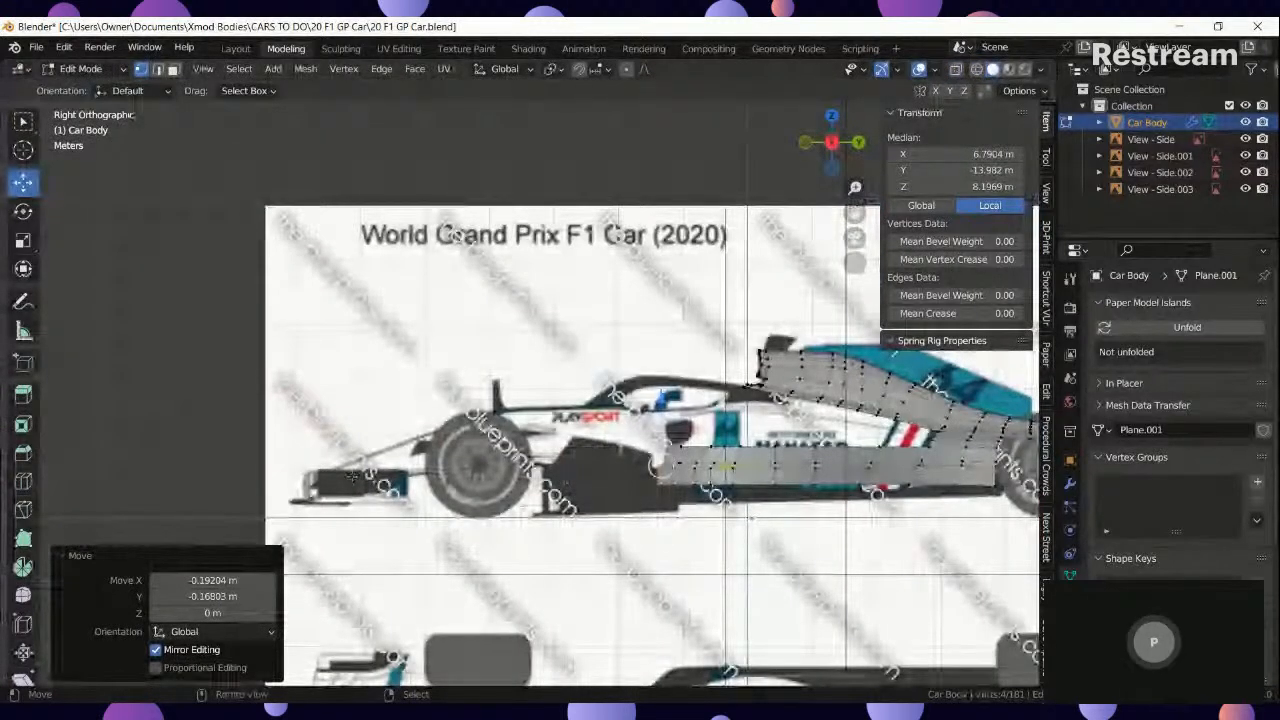
pyautogui.moveTo(351, 476); pyautogui.dragTo(658, 475, button='middle')
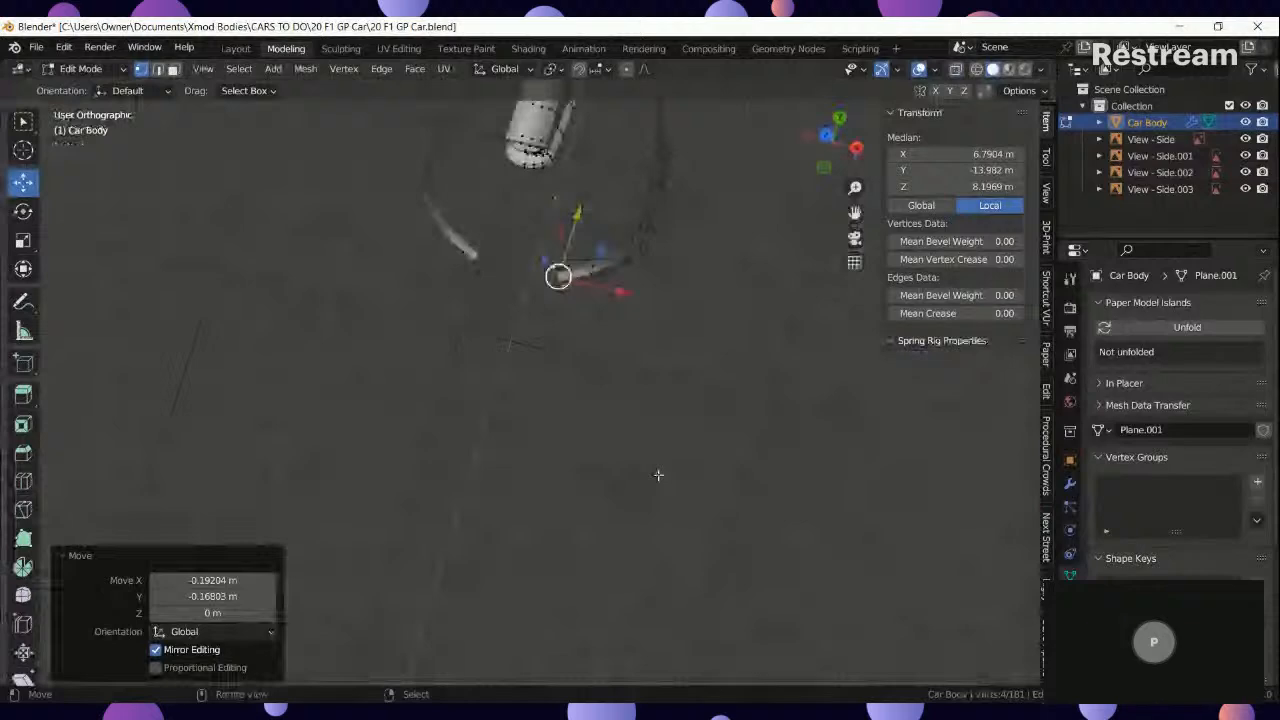
pyautogui.press('KP_7')
pyautogui.press('g')
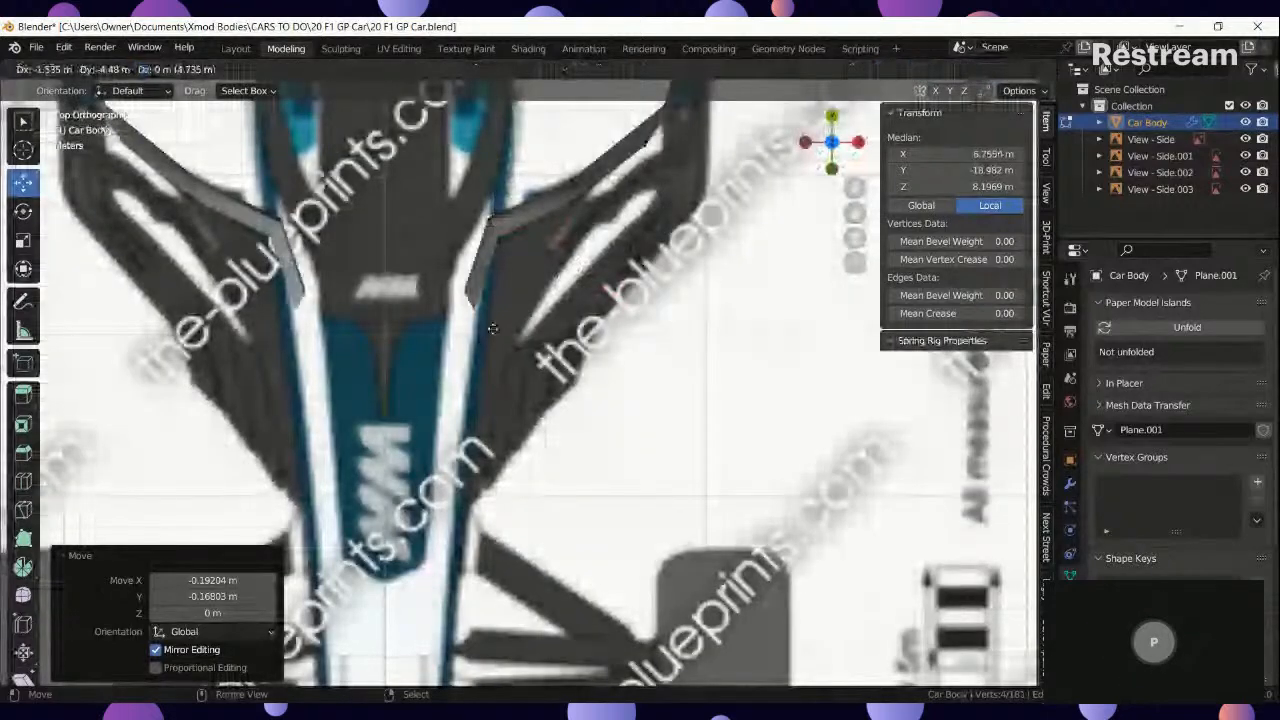
pyautogui.click(496, 331)
pyautogui.press('r')
pyautogui.click(543, 311)
pyautogui.scroll(2, 701, 356)
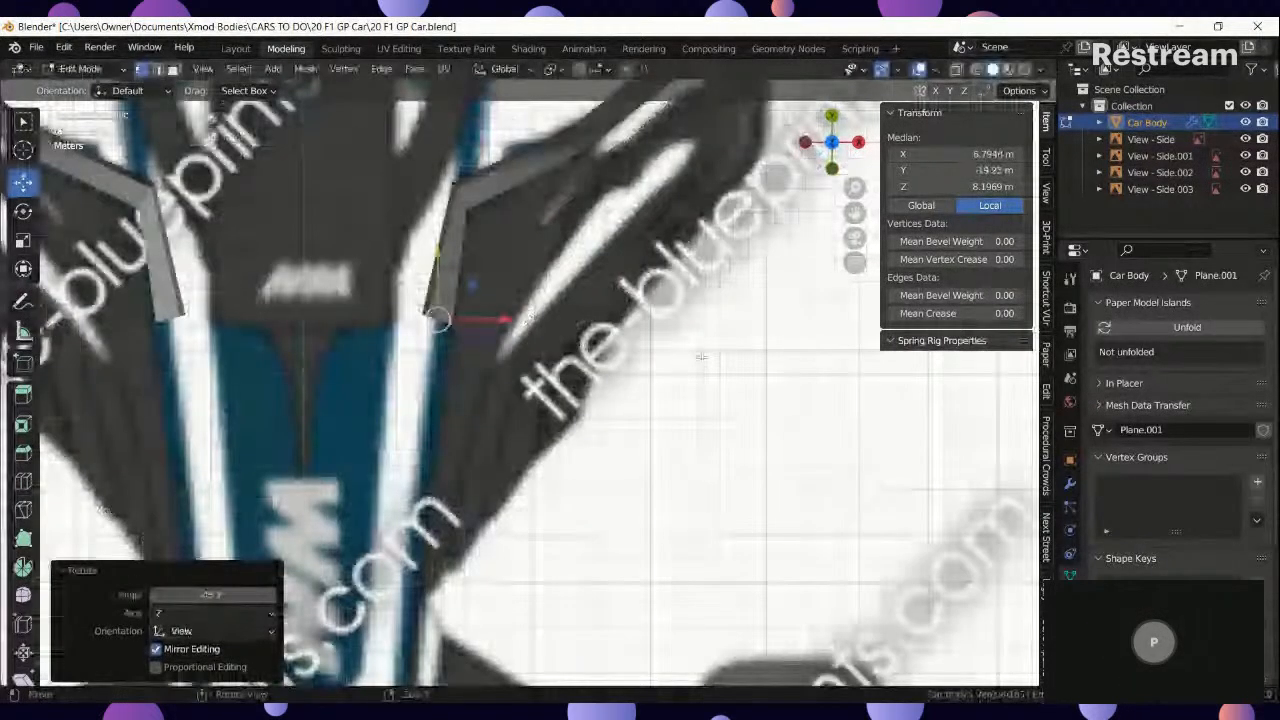
# Scale the new front edge to 0.284 along X and move it about 0.33 m along X.
pyautogui.press('s')
pyautogui.press('x')
pyautogui.click(511, 334)
pyautogui.moveTo(489, 321); pyautogui.dragTo(495, 322)
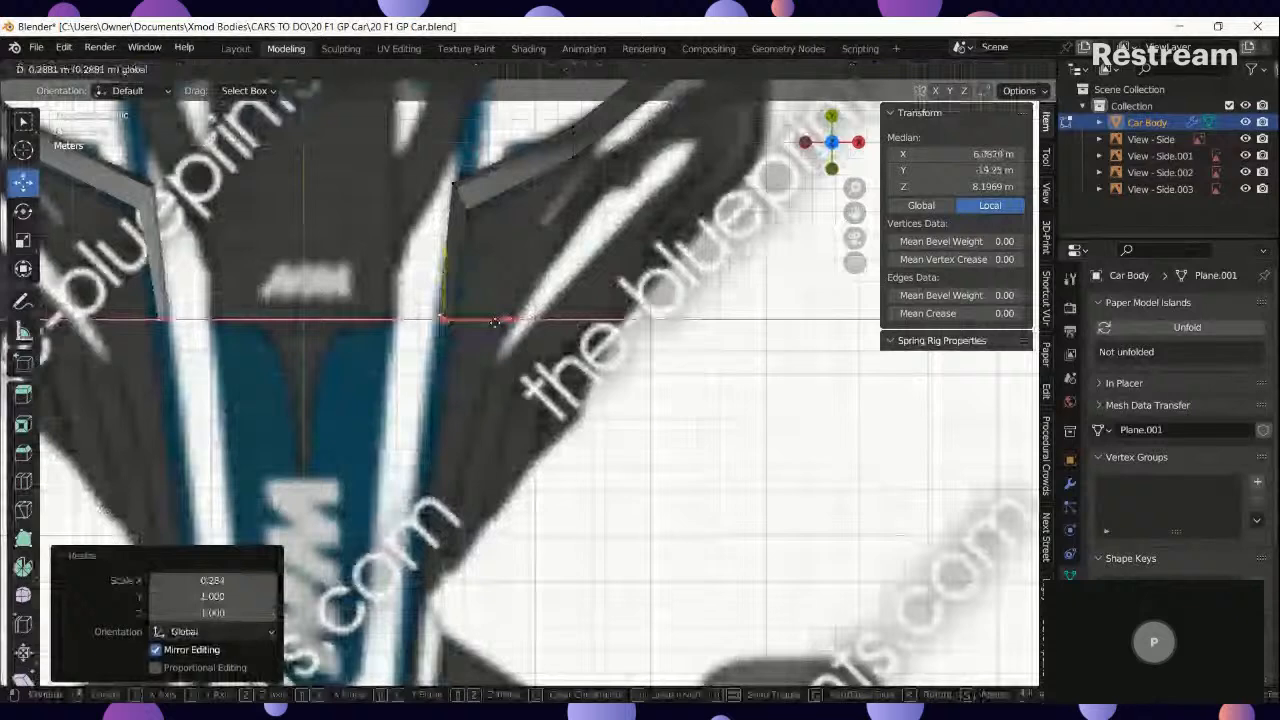
pyautogui.click(497, 322)
# Examine the lower front end of the side bodywork against the side-view blueprint.
pyautogui.scroll(-3, 740, 587)
pyautogui.scroll(-3, 740, 587)
pyautogui.press('s')
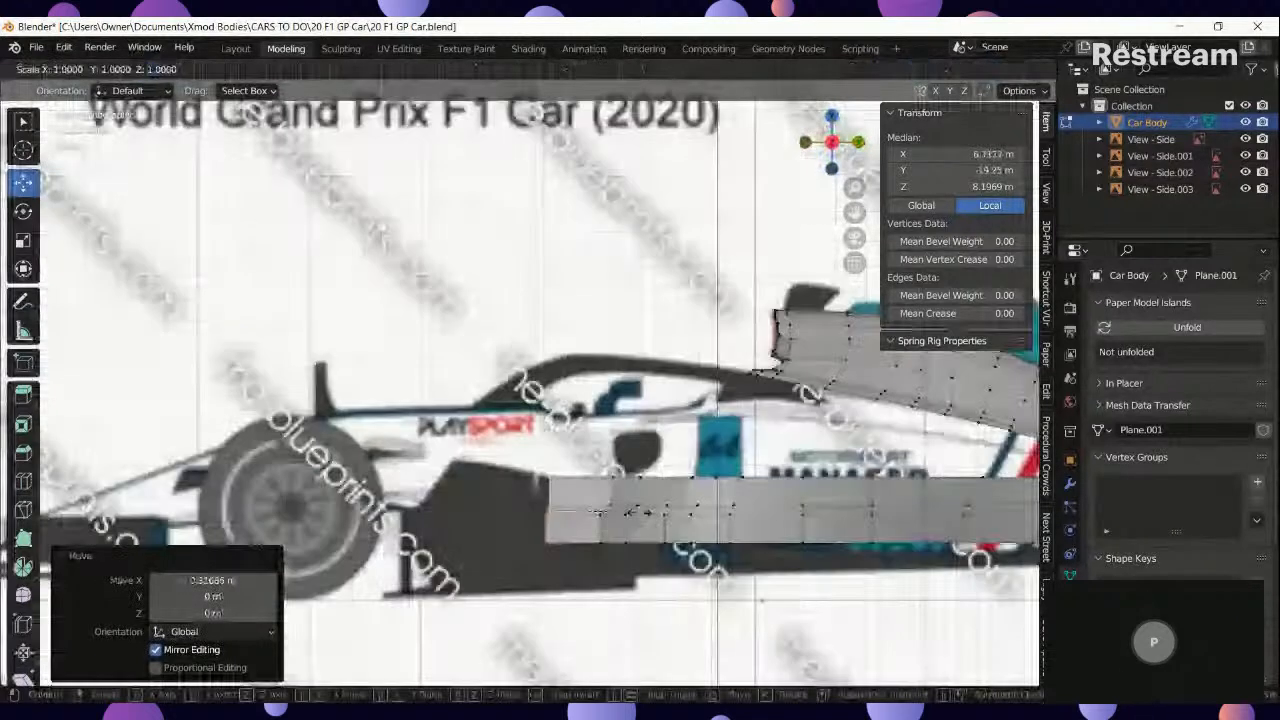
pyautogui.press('Escape')
pyautogui.press('Tab')
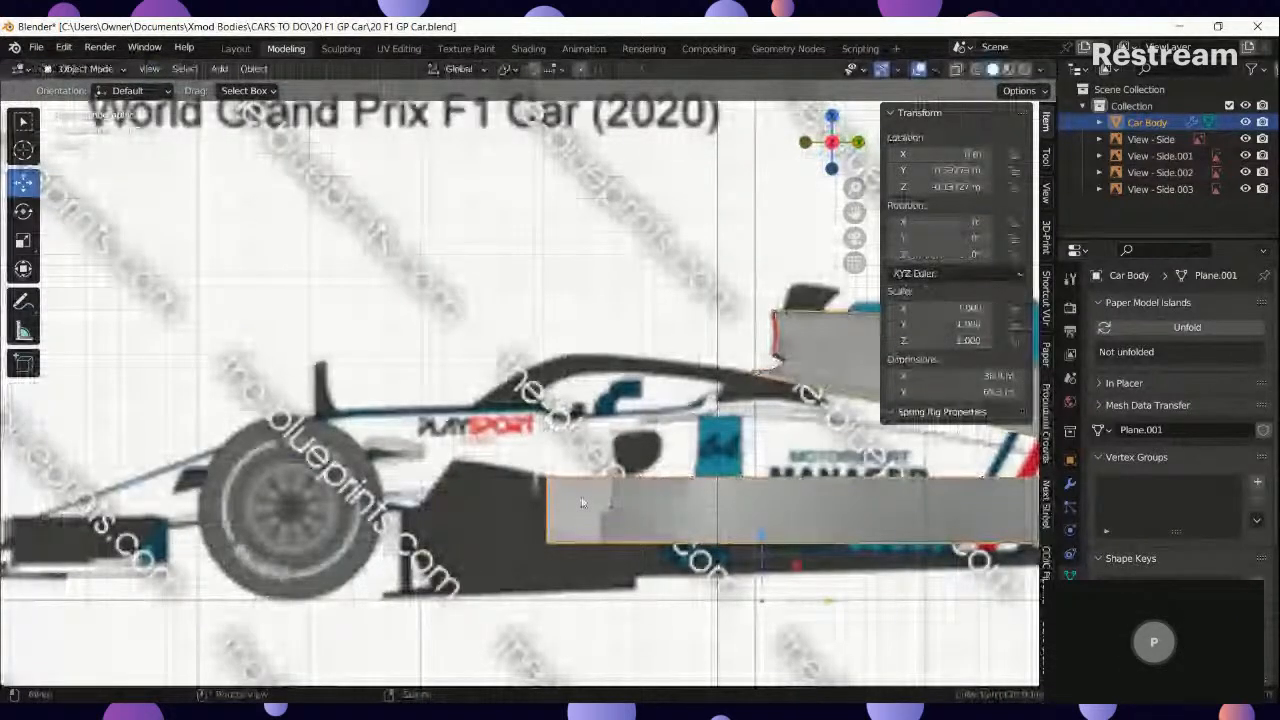
pyautogui.press('Tab')
pyautogui.scroll(5, 582, 503)
pyautogui.moveTo(556, 520); pyautogui.dragTo(550, 600, button='middle')
pyautogui.rightClick(526, 591)
pyautogui.keyDown('shift'); pyautogui.moveTo(302, 557); pyautogui.dragTo(540, 519, button='middle'); pyautogui.keyUp('shift')
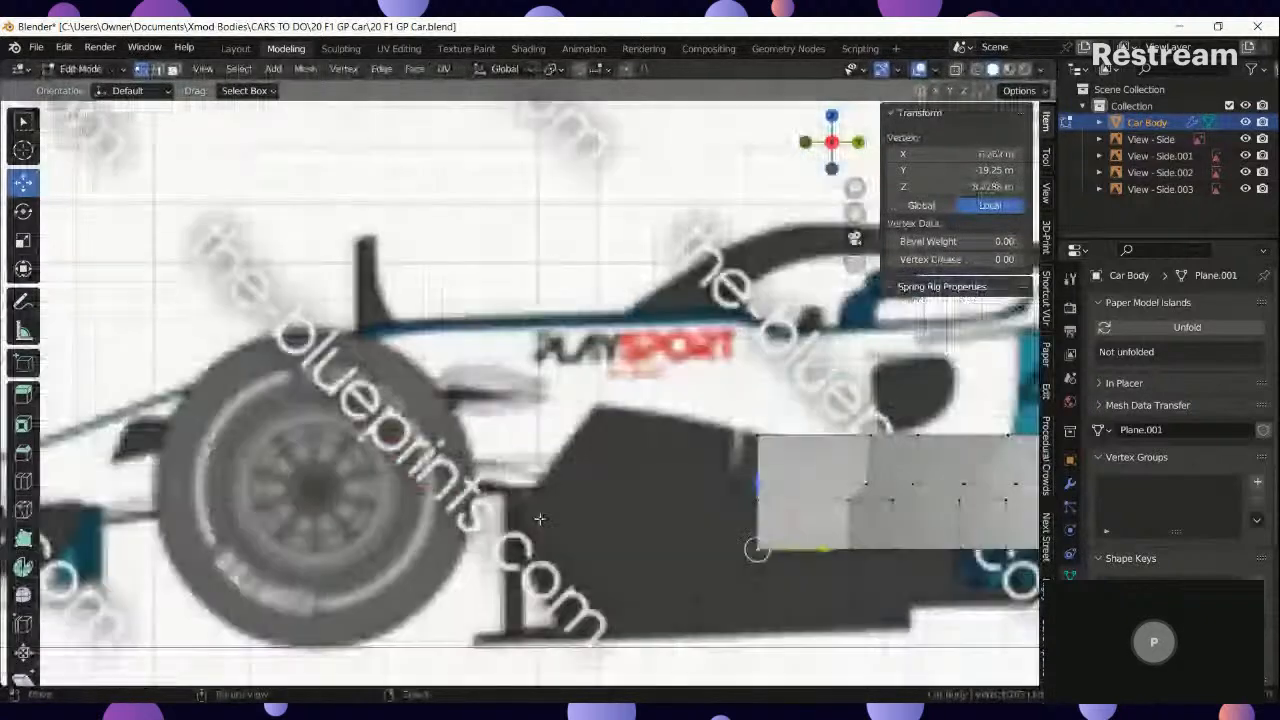
pyautogui.scroll(-1, 540, 519)
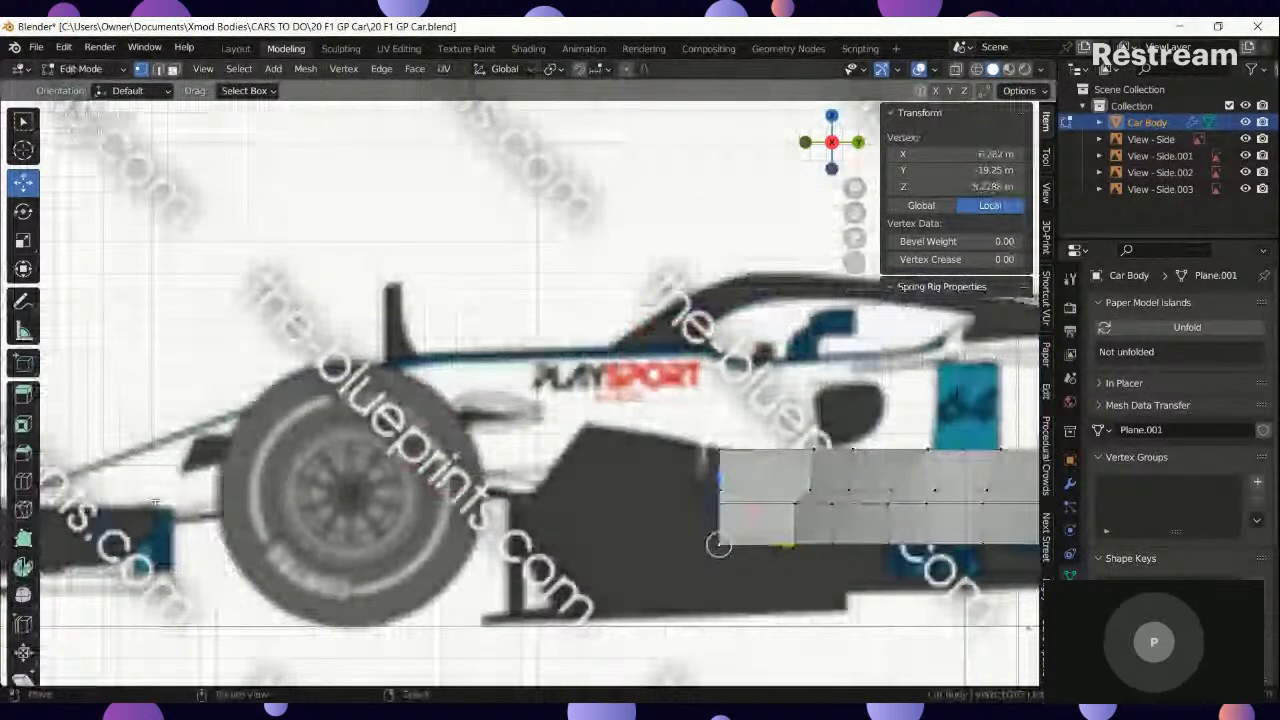
pyautogui.scroll(-5, 551, 460)
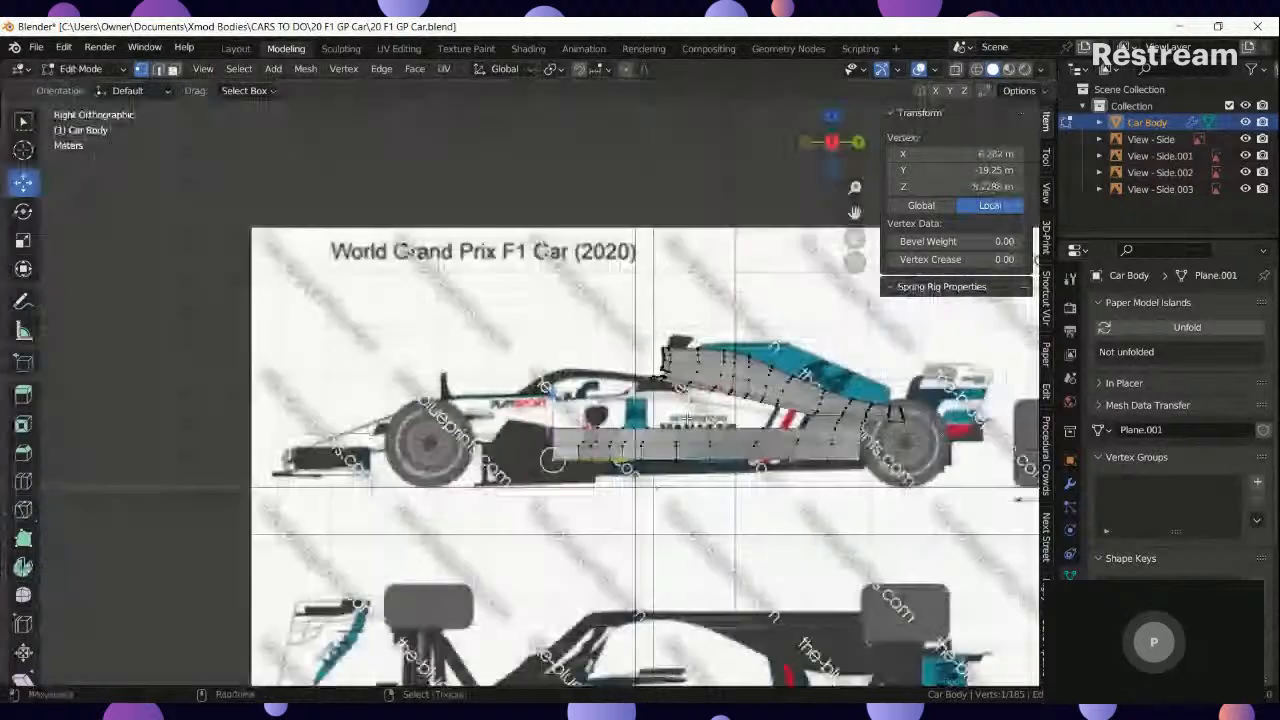
# Return to Object Mode and import the complete F1 car mesh into the scene as a reference.
pyautogui.press('Tab')
pyautogui.moveTo(688, 418); pyautogui.dragTo(826, 357, button='middle')
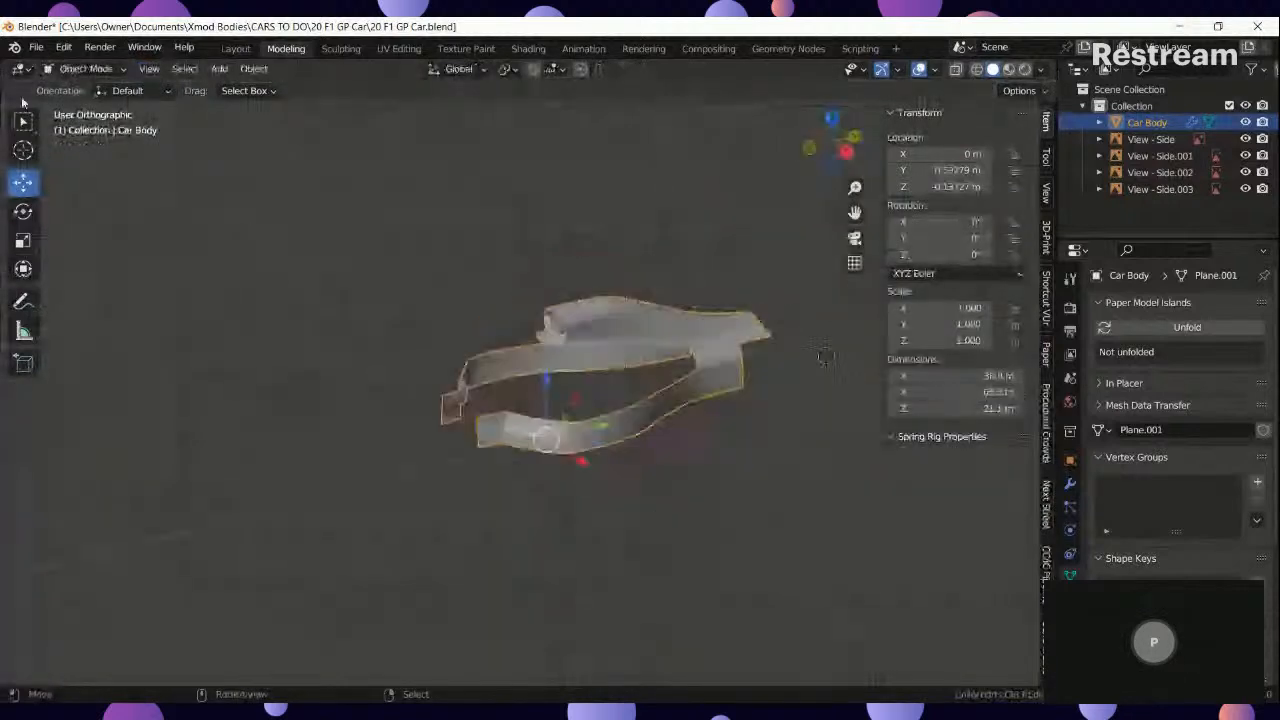
pyautogui.click(35, 47)
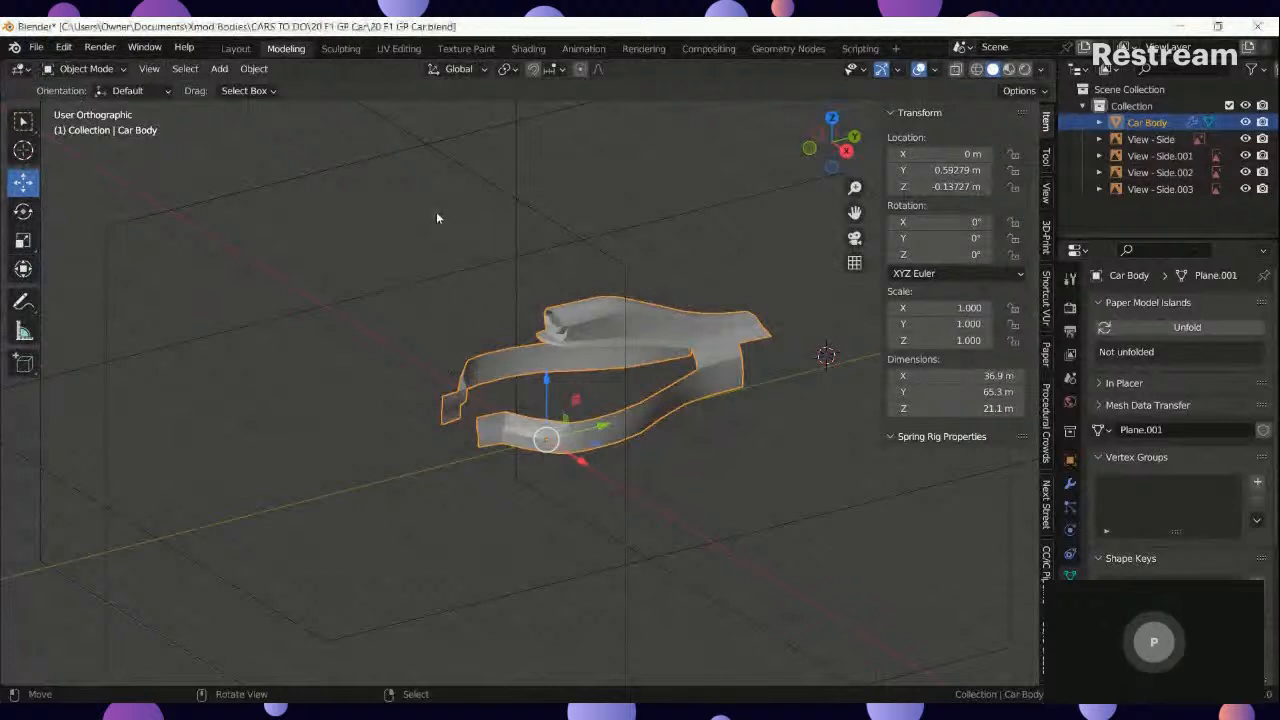
pyautogui.moveTo(554, 462); pyautogui.dragTo(525, 280, button='middle')
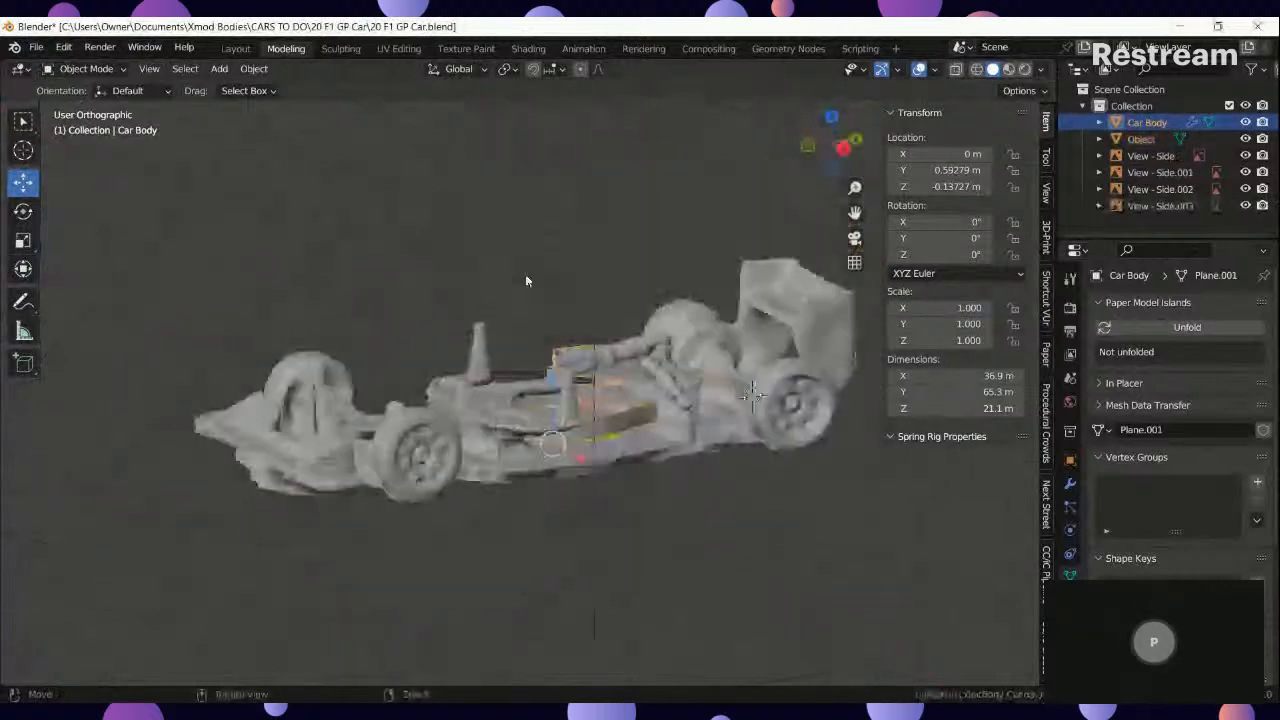
# Parent the four blueprint images to the Car Body object, using the Object parent type without keeping transforms.
pyautogui.keyDown('shift'); pyautogui.rightClick(526, 280); pyautogui.keyUp('shift')
pyautogui.keyDown('shift'); pyautogui.rightClick(529, 242); pyautogui.keyUp('shift')
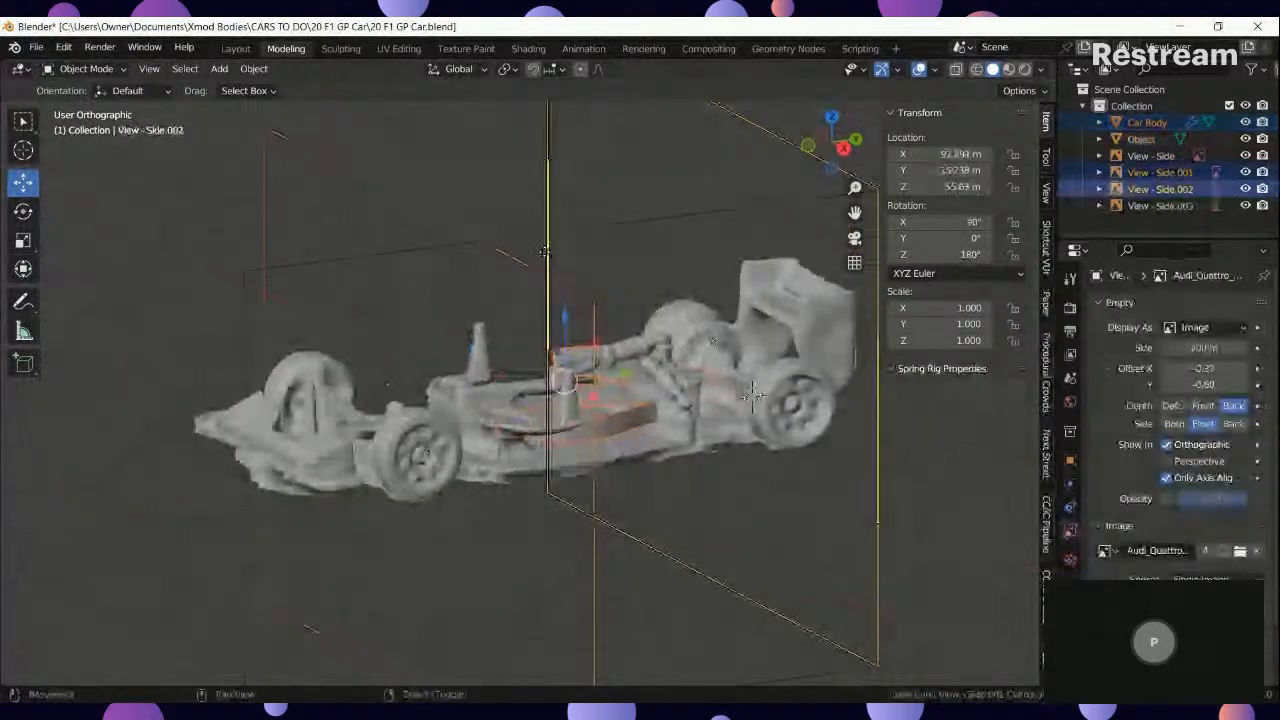
pyautogui.keyDown('shift'); pyautogui.rightClick(528, 240); pyautogui.keyUp('shift')
pyautogui.scroll(-6, 526, 268)
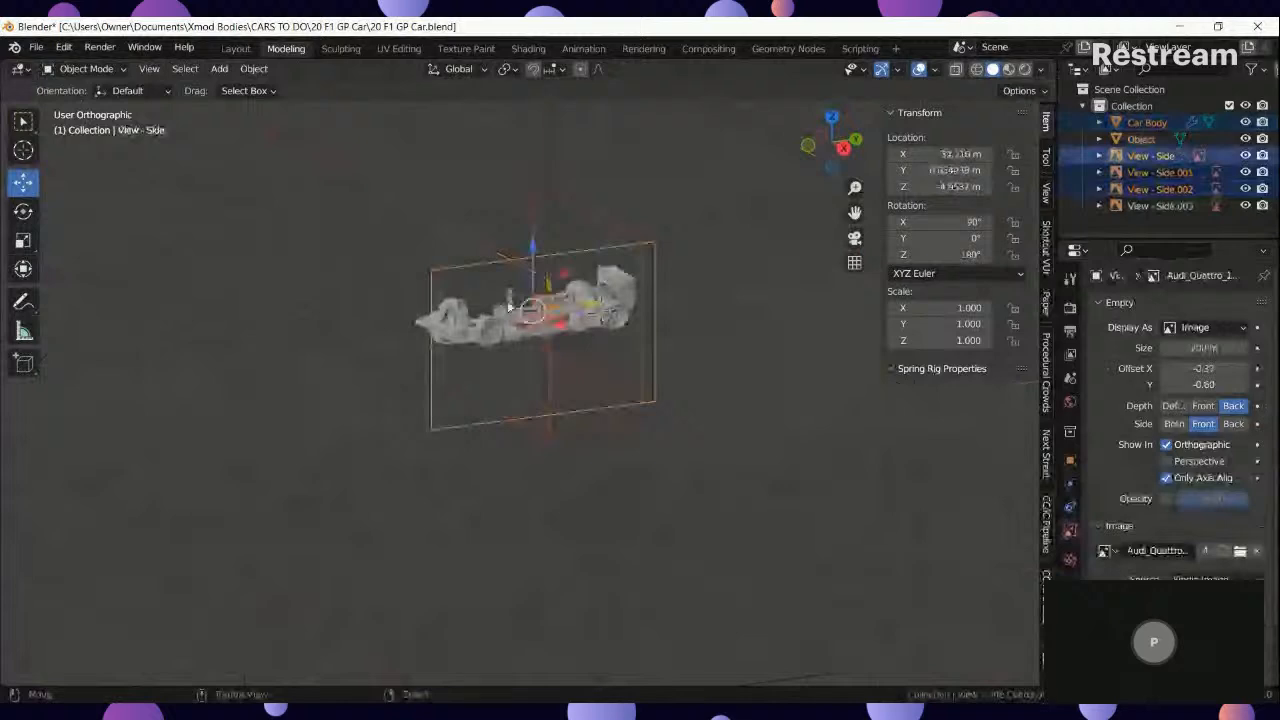
pyautogui.moveTo(510, 308); pyautogui.dragTo(501, 374, button='middle')
pyautogui.keyDown('shift'); pyautogui.rightClick(501, 374); pyautogui.keyUp('shift')
pyautogui.scroll(3, 511, 360)
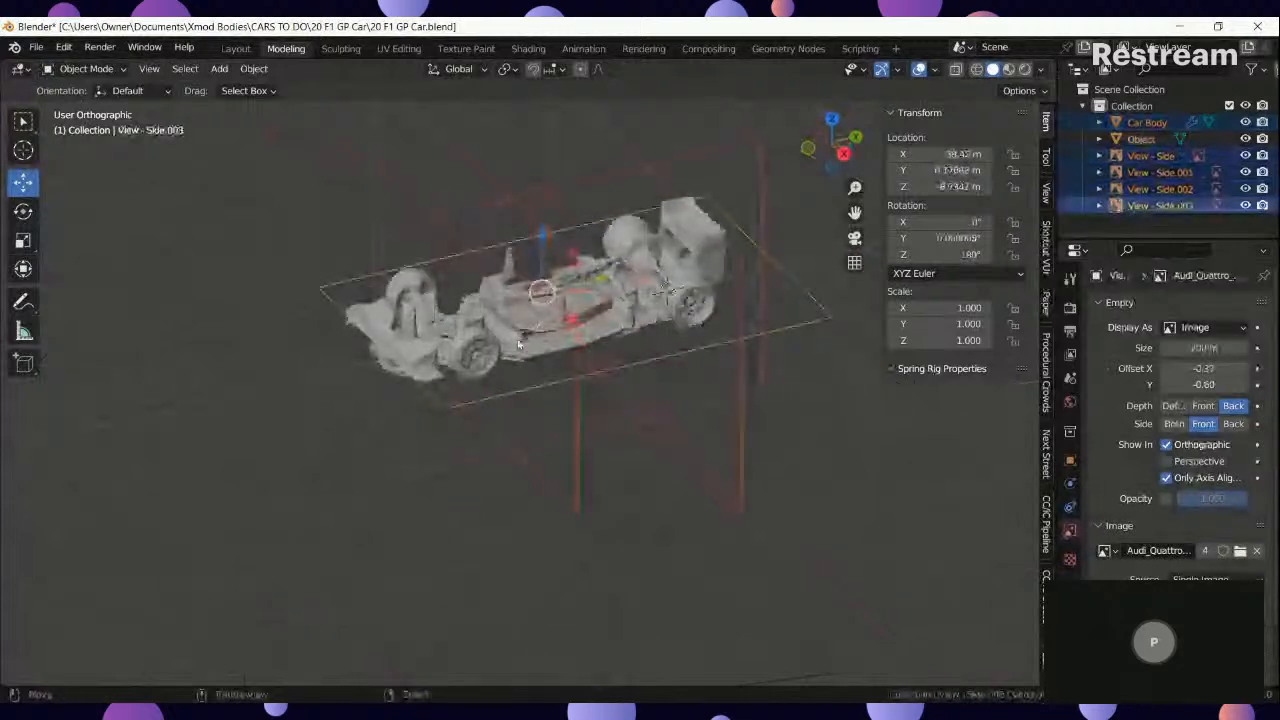
pyautogui.scroll(8, 525, 339)
pyautogui.keyDown('shift'); pyautogui.rightClick(761, 275); pyautogui.keyUp('shift')
pyautogui.hotkey('ctrl', 'p')
pyautogui.click(761, 279)
pyautogui.scroll(-3, 761, 290)
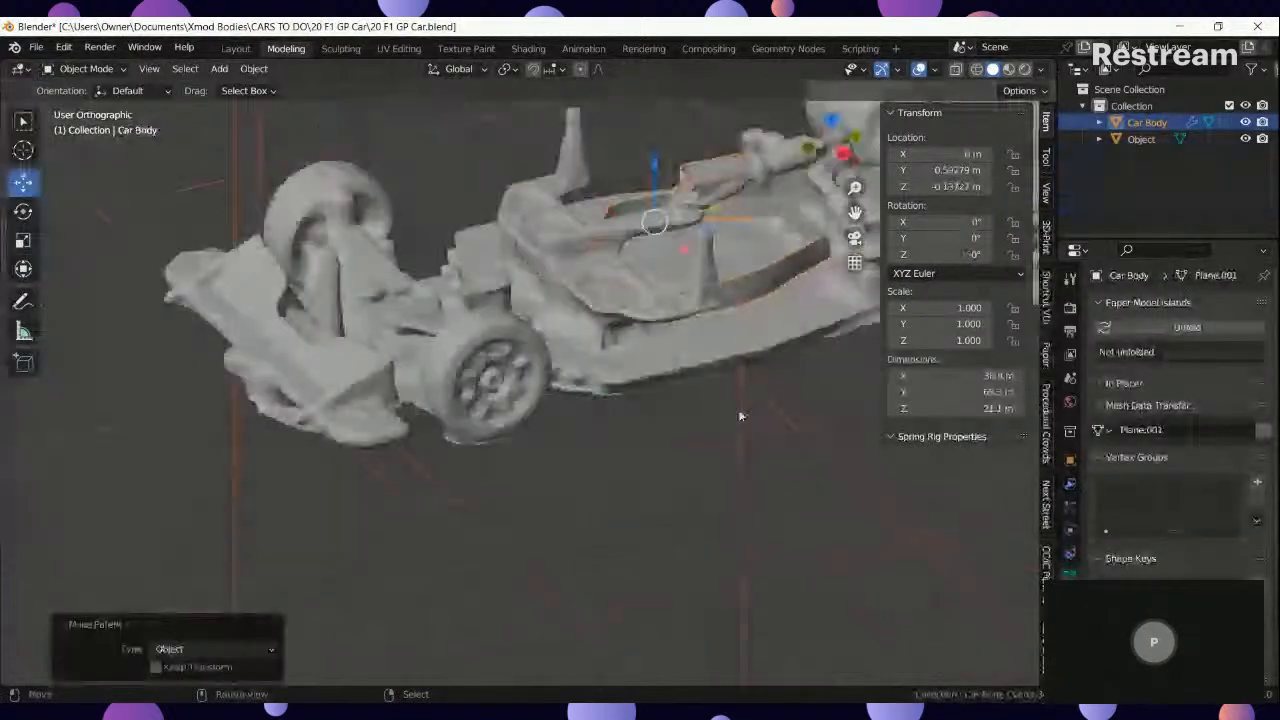
# Scale the Car Body with its blueprints by 1.395 in the right wireframe view to approach the imported car's size.
pyautogui.press('KP_3')
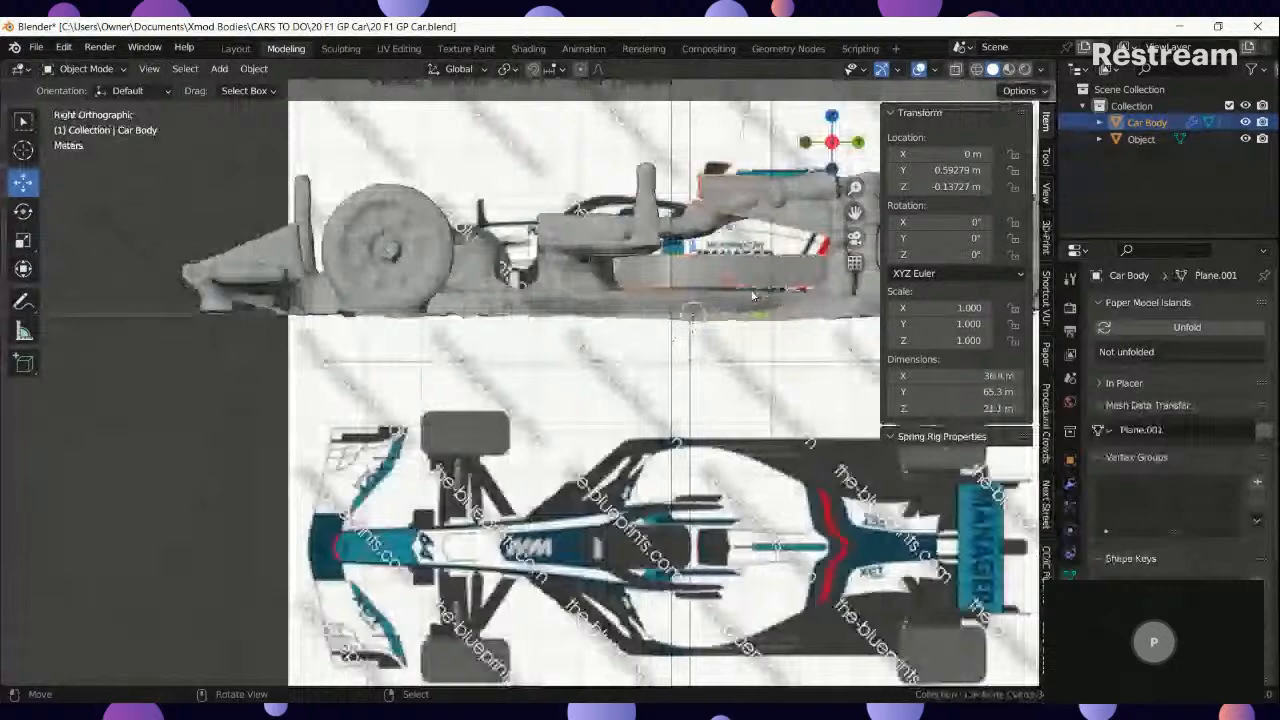
pyautogui.scroll(-2, 753, 296)
pyautogui.keyDown('shift'); pyautogui.moveTo(868, 318); pyautogui.dragTo(650, 420, button='middle'); pyautogui.keyUp('shift')
pyautogui.press('z')
pyautogui.click(546, 454)
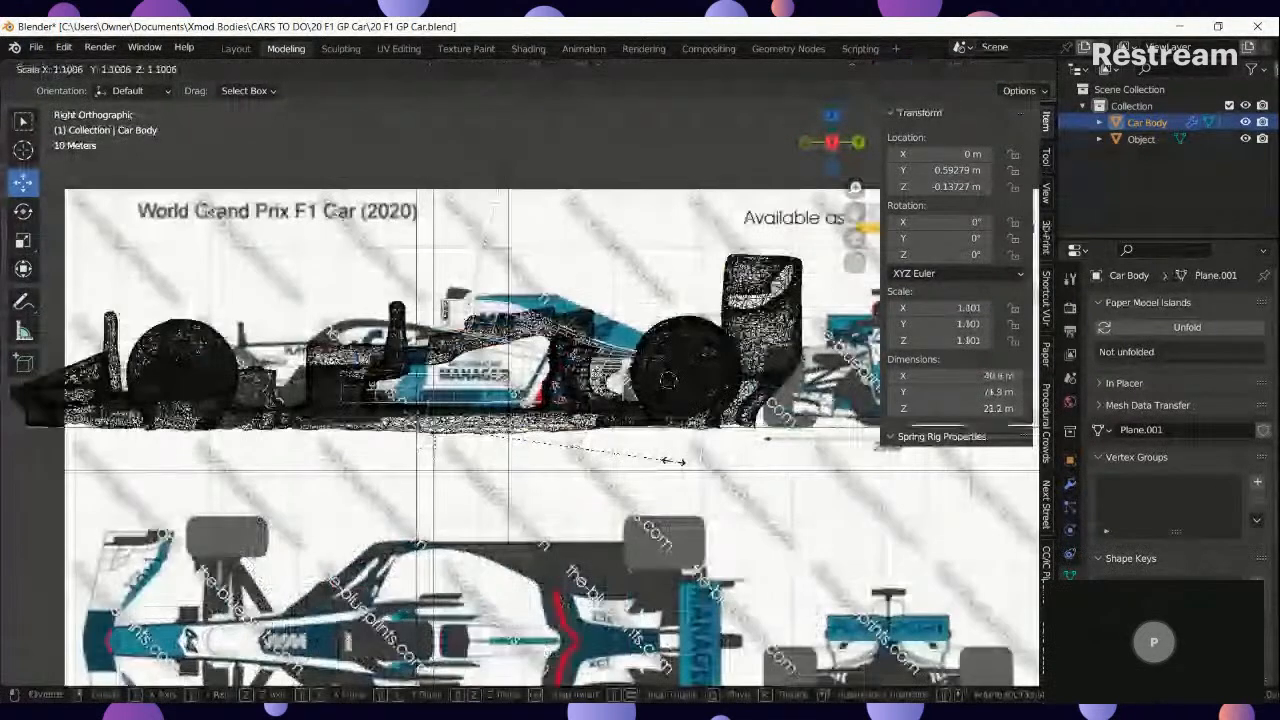
pyautogui.press('s')
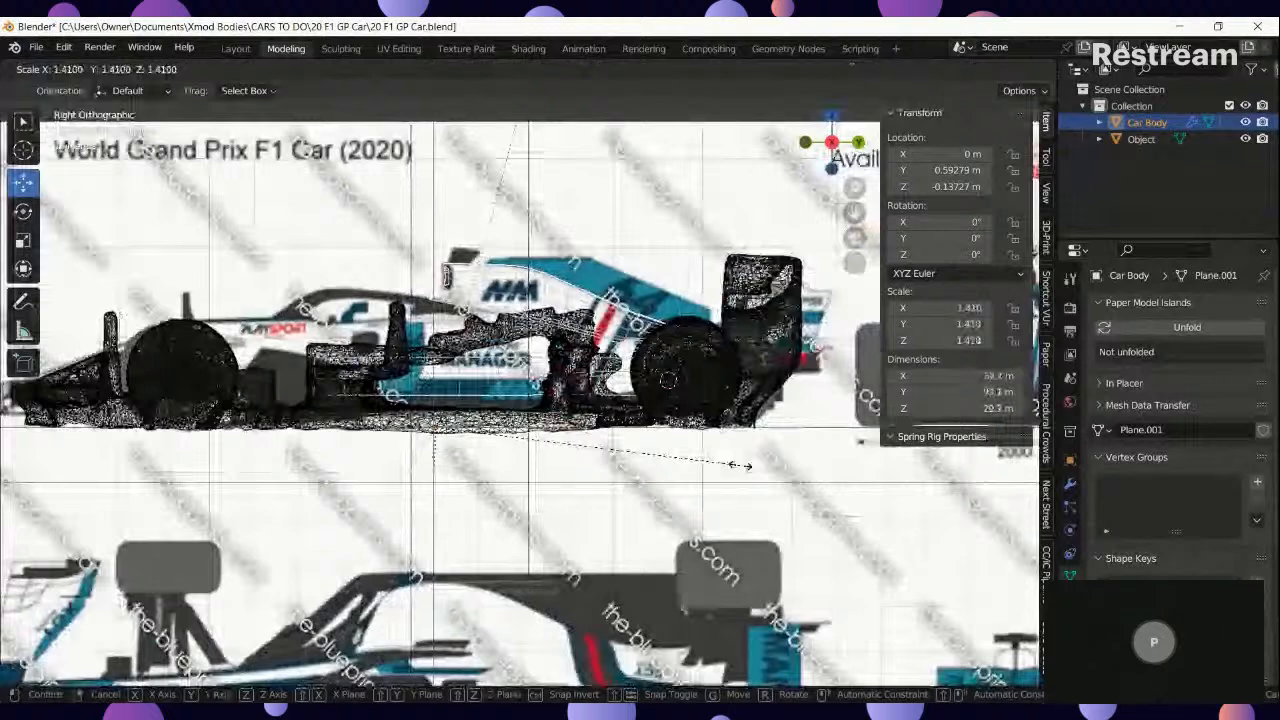
pyautogui.click(736, 470)
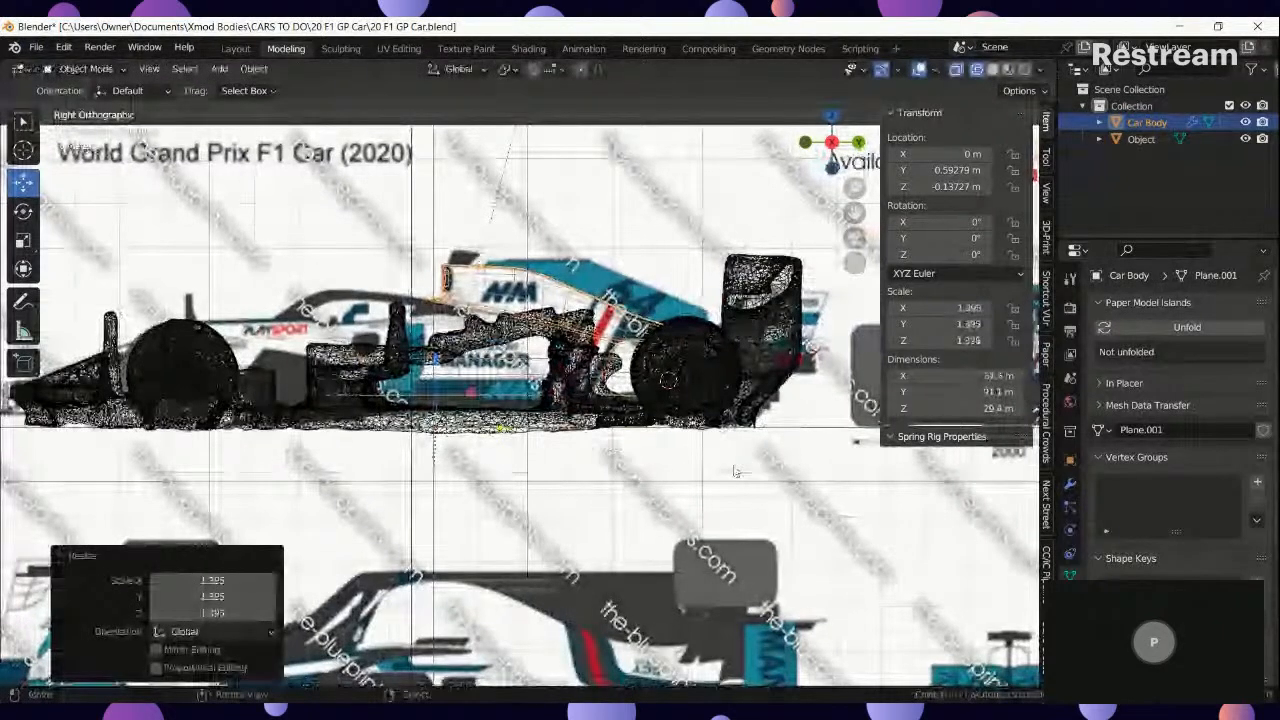
# Move the Car Body about -2.23 m along Y toward the imported car's wheel positions.
pyautogui.press('g')
pyautogui.press('y')
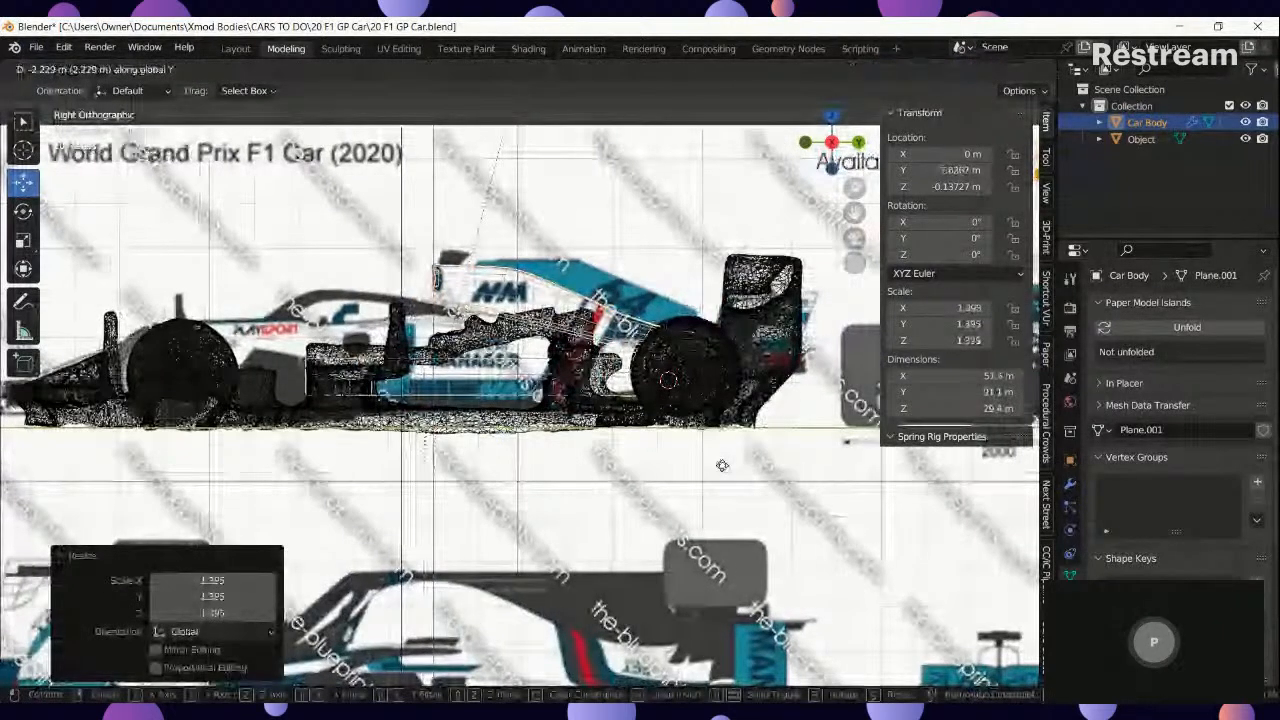
pyautogui.click(722, 465)
pyautogui.scroll(4, 722, 465)
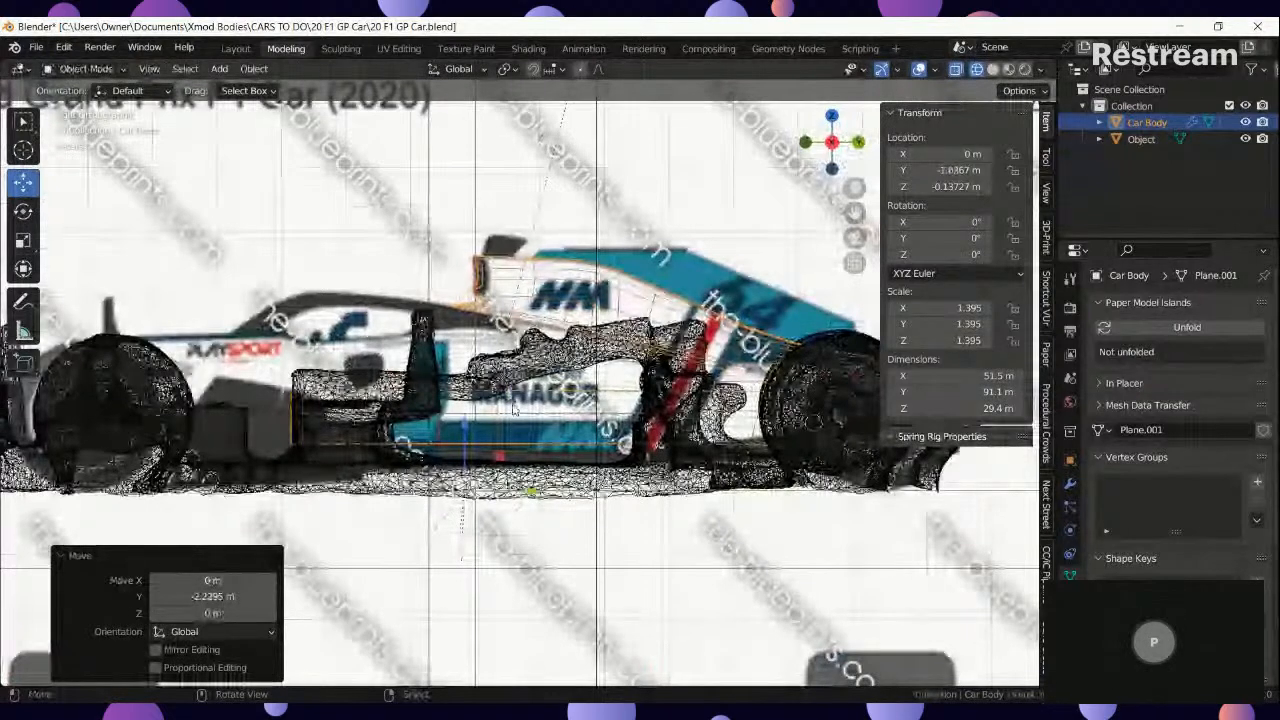
pyautogui.scroll(-2, 586, 432)
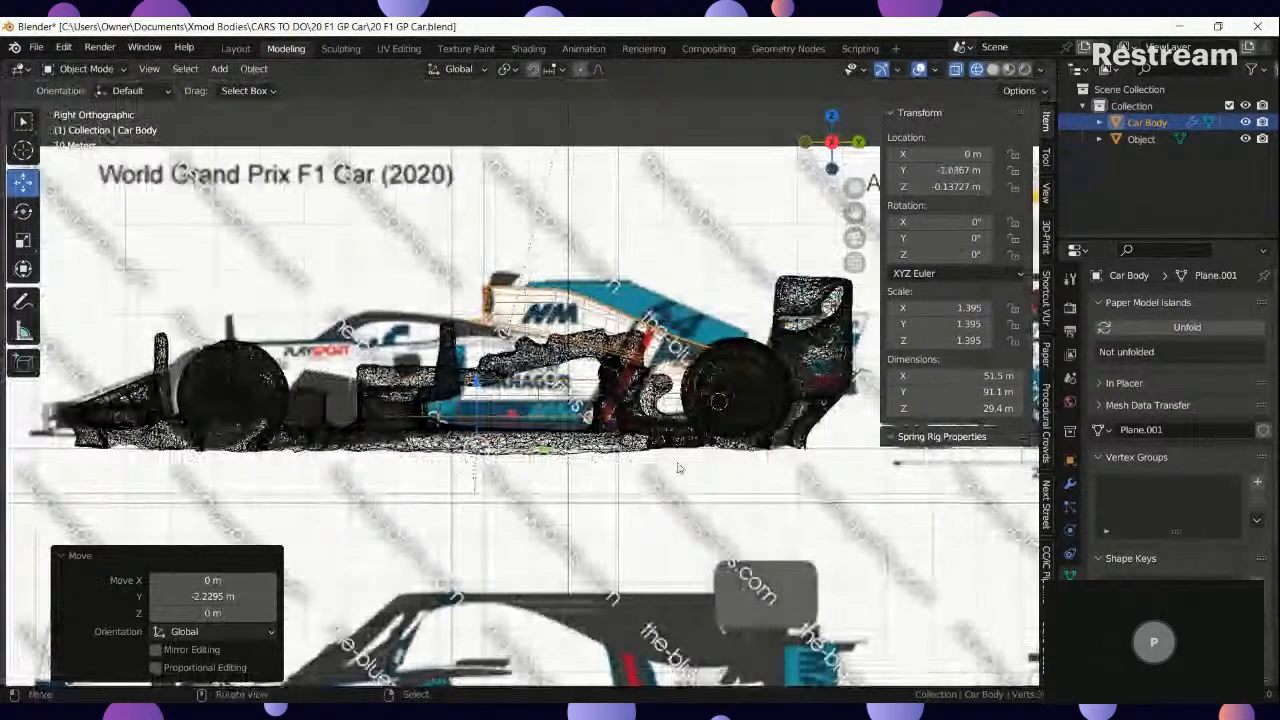
# Shorten the Car Body along Y to about 86 m and raise it to about Z 13.09 m.
pyautogui.press('s')
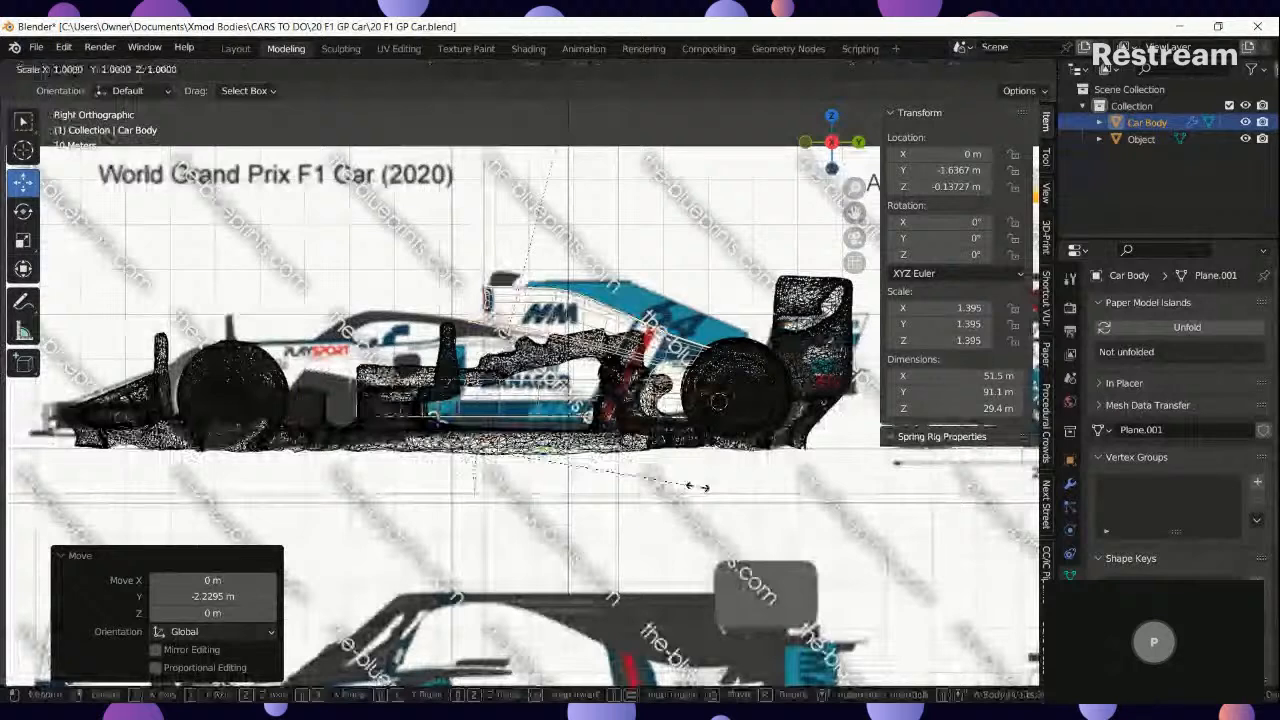
pyautogui.press('y')
pyautogui.click(690, 490)
pyautogui.press('g')
pyautogui.press('z')
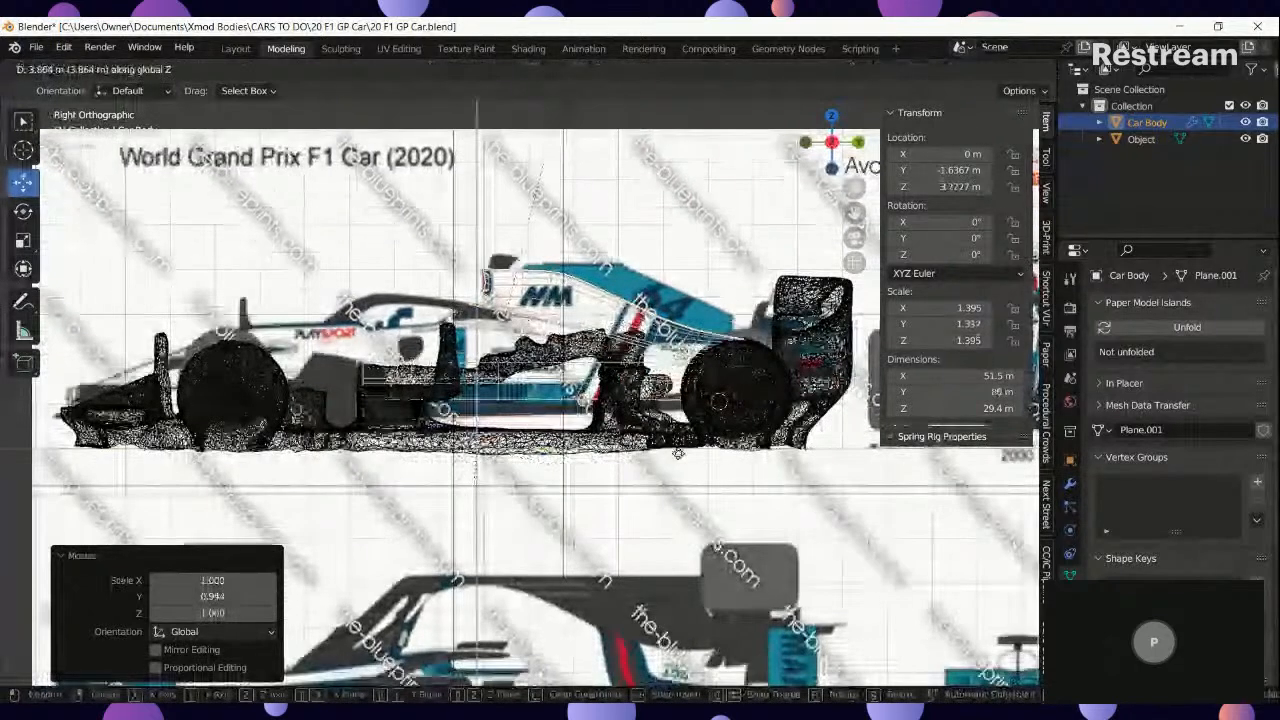
pyautogui.click(678, 453)
# Scale the Car Body along Y to about 83.6 m long and move it about -1.19 m along Y.
pyautogui.press('s')
pyautogui.press('y')
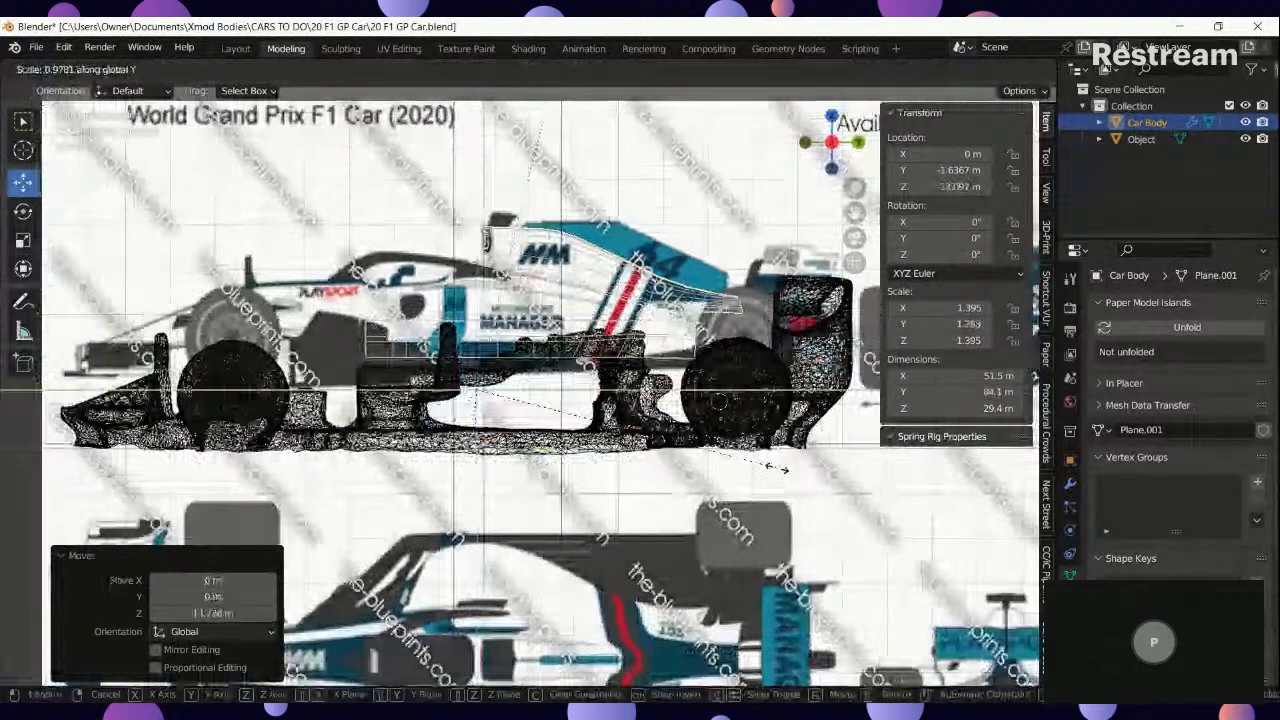
pyautogui.click(777, 472)
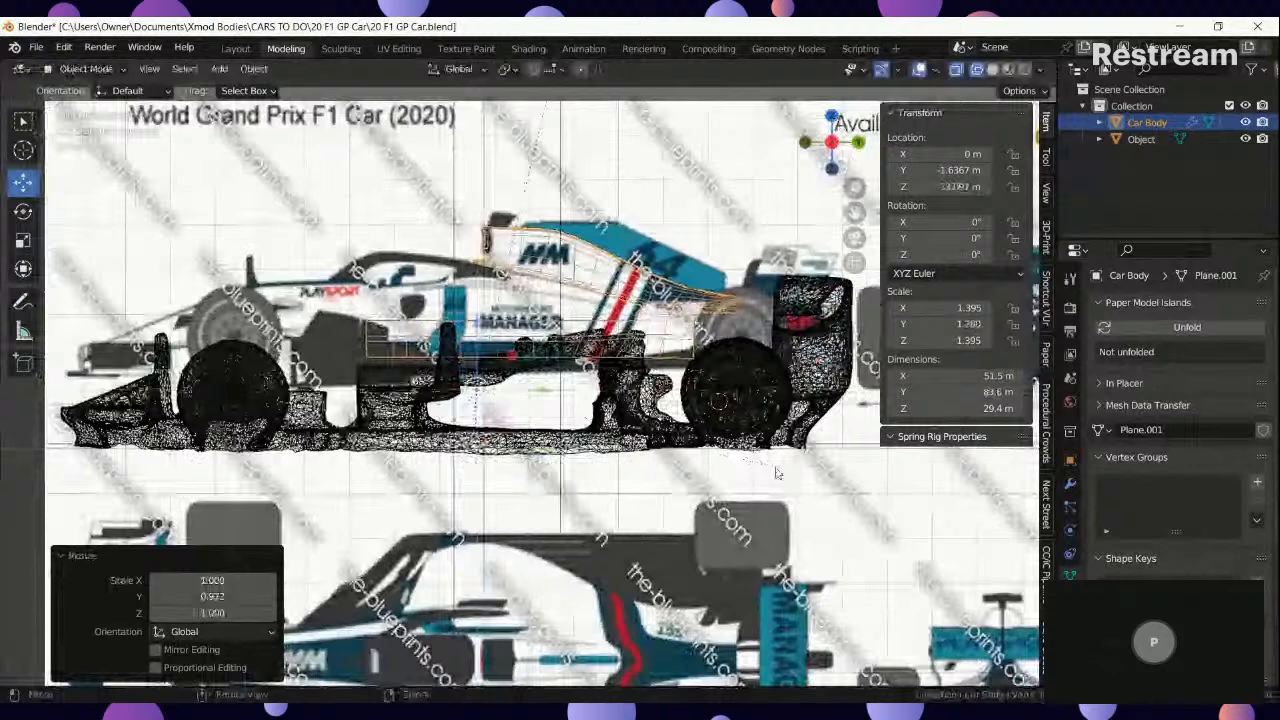
pyautogui.press('g')
pyautogui.press('y')
pyautogui.click(771, 467)
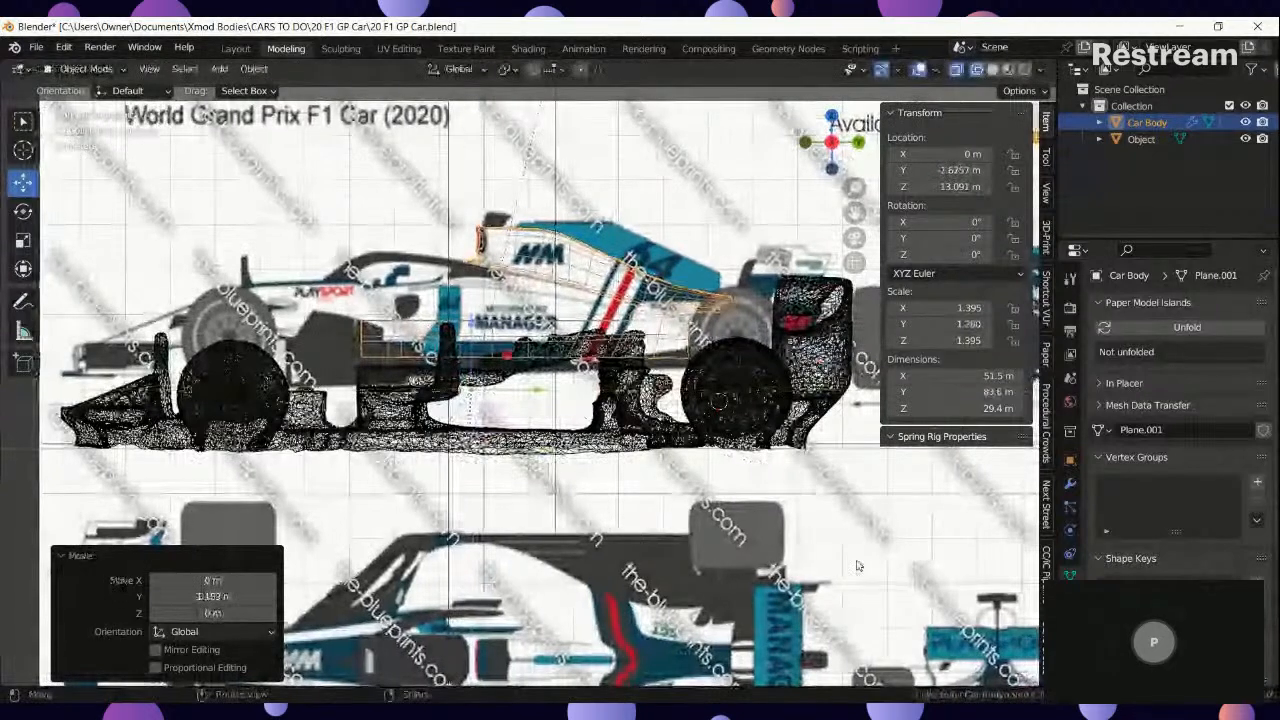
# Scale the Car Body down along Y to about 80.5 m and move it about 1.49 m along Y.
pyautogui.press('s')
pyautogui.press('y')
pyautogui.click(822, 552)
pyautogui.press('g')
pyautogui.press('y')
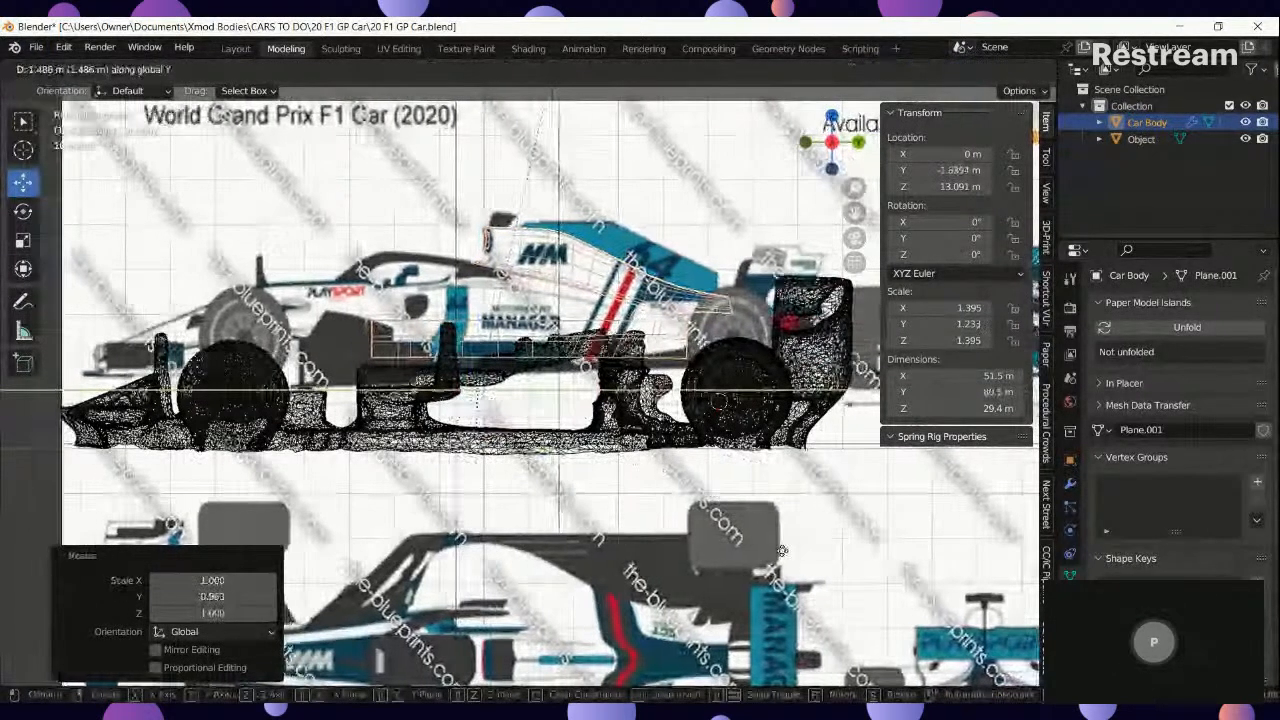
pyautogui.click(782, 551)
# Scale the Car Body by 1.026 along Y and move it about -0.74 m along Y and -0.15 m along Z.
pyautogui.press('s')
pyautogui.press('y')
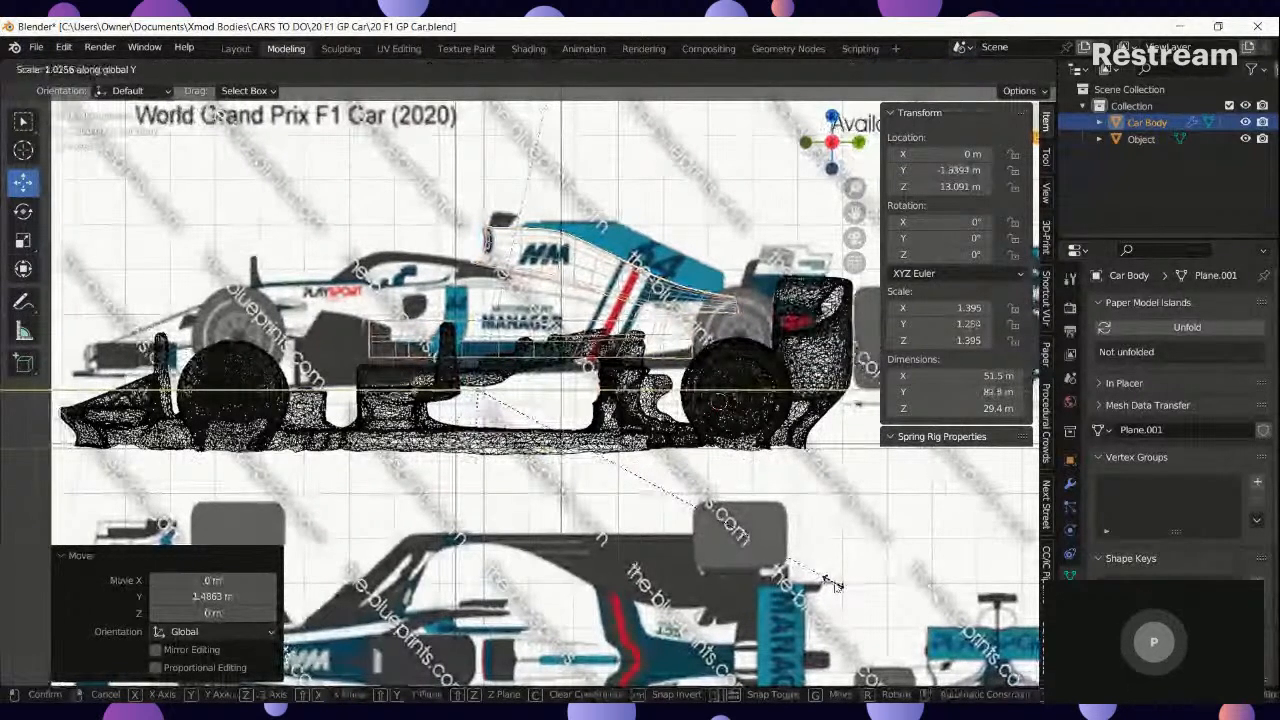
pyautogui.click(836, 585)
pyautogui.press('g')
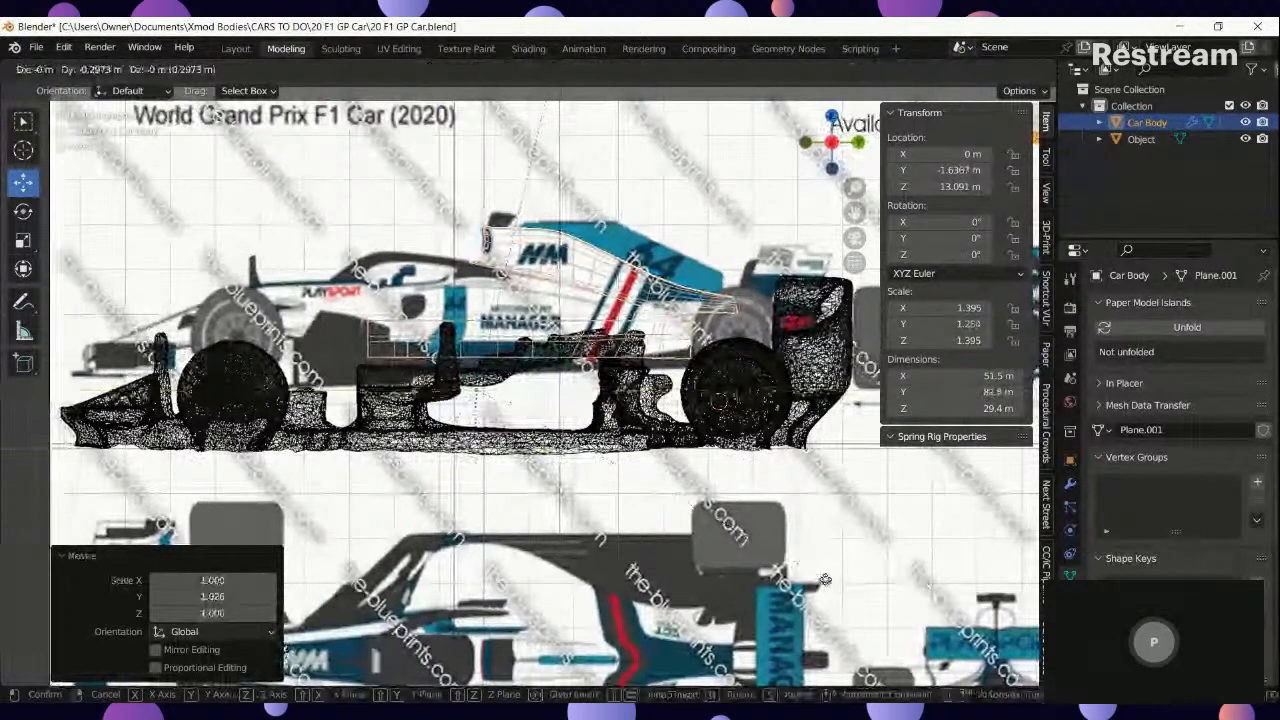
pyautogui.click(825, 581)
# Lower the Car Body by 11.89 m along Z onto the imported car and show both in the top wireframe view.
pyautogui.press('g')
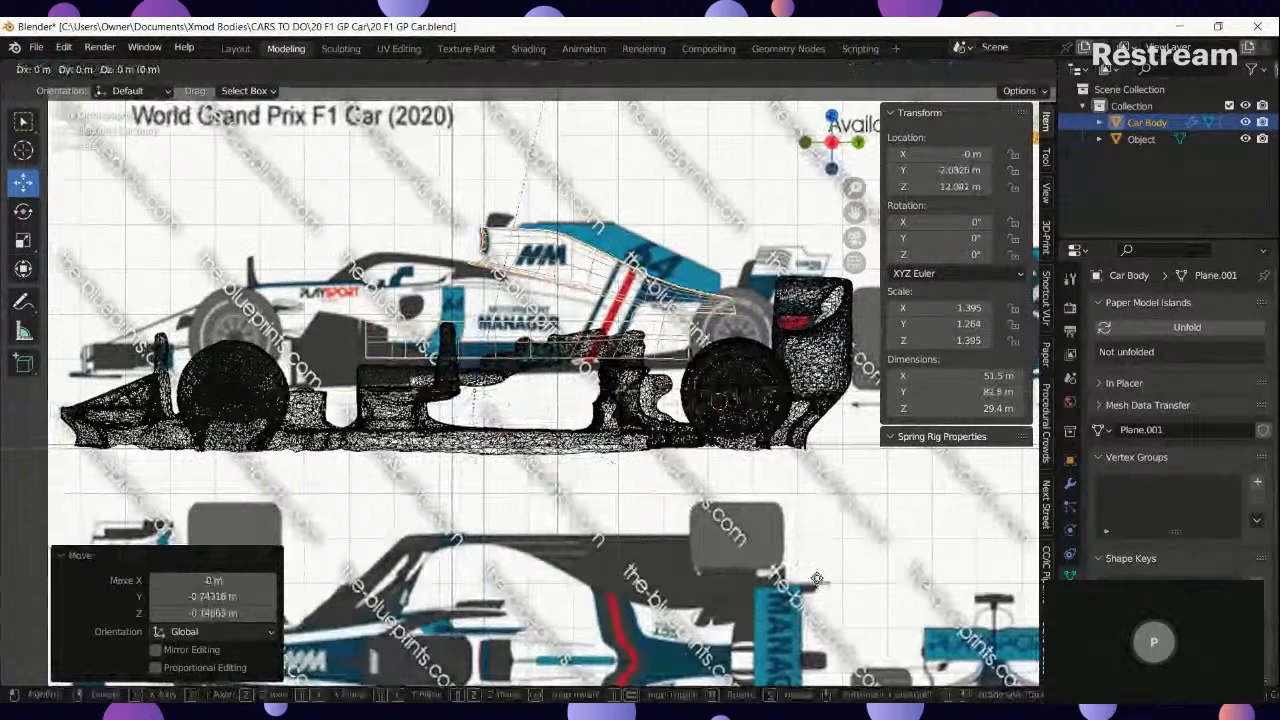
pyautogui.press('z')
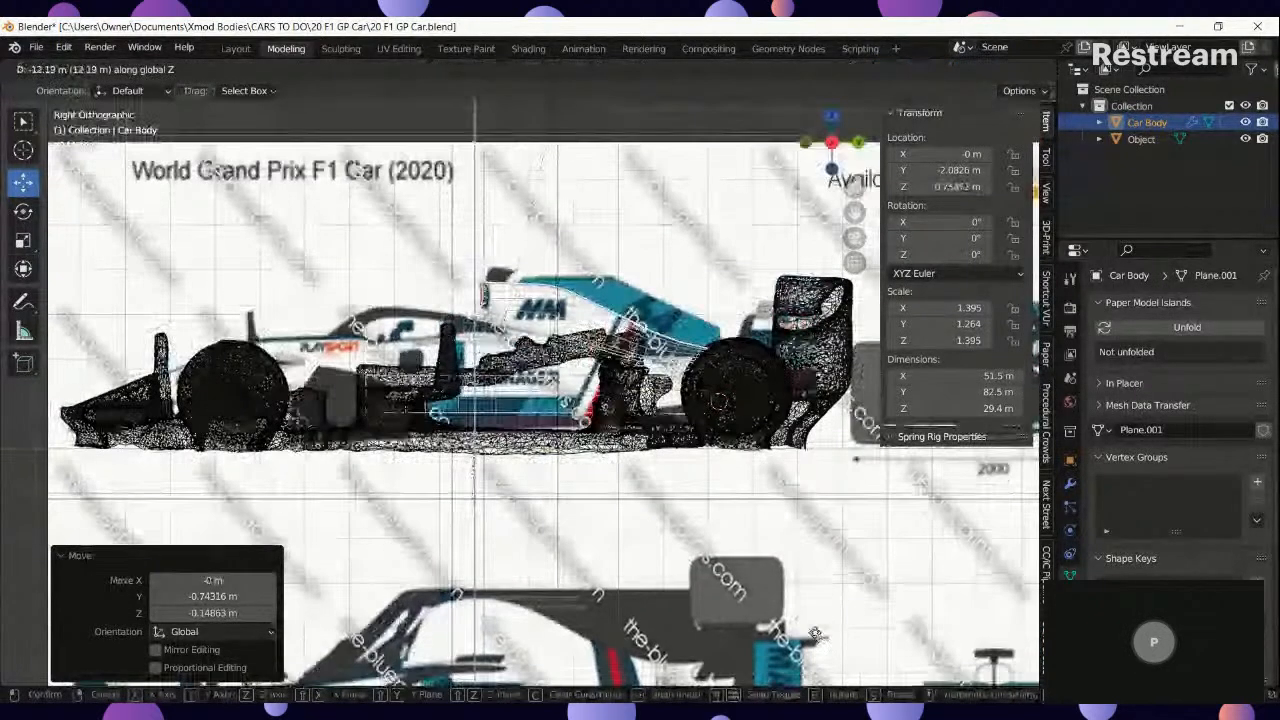
pyautogui.click(815, 633)
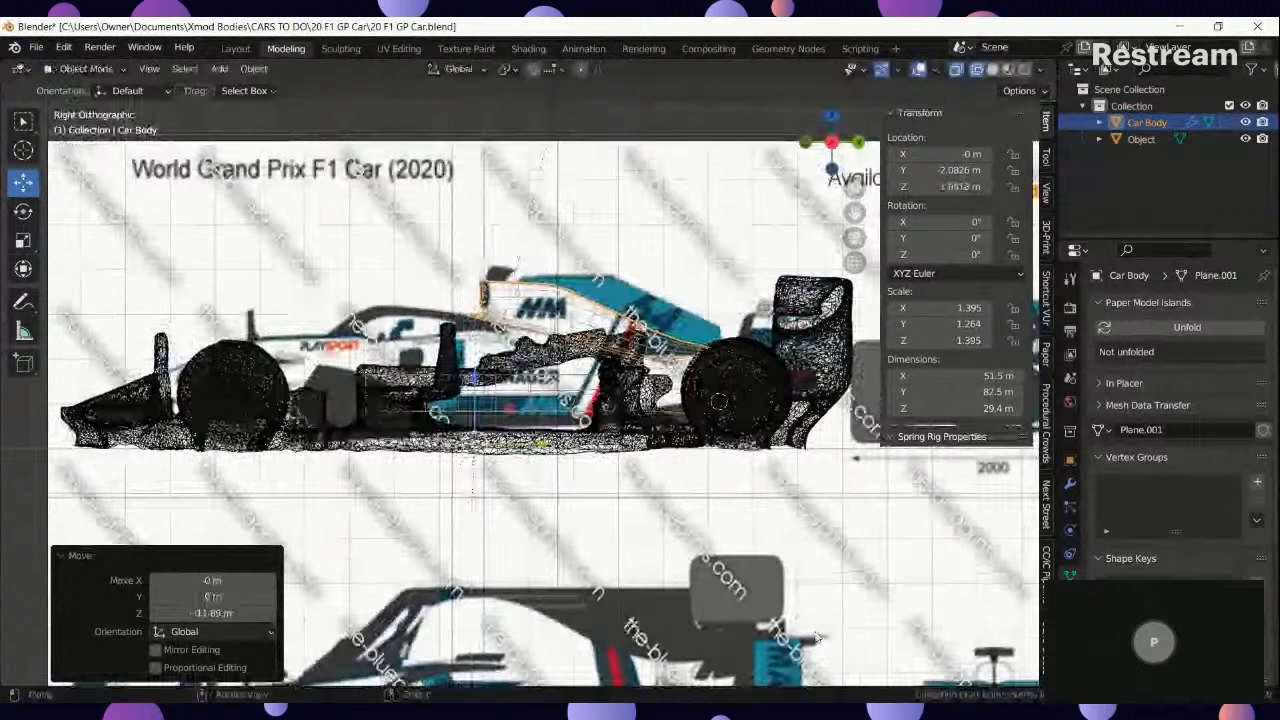
pyautogui.moveTo(405, 458); pyautogui.dragTo(407, 491, button='middle')
pyautogui.hotkey('shift', 'z')
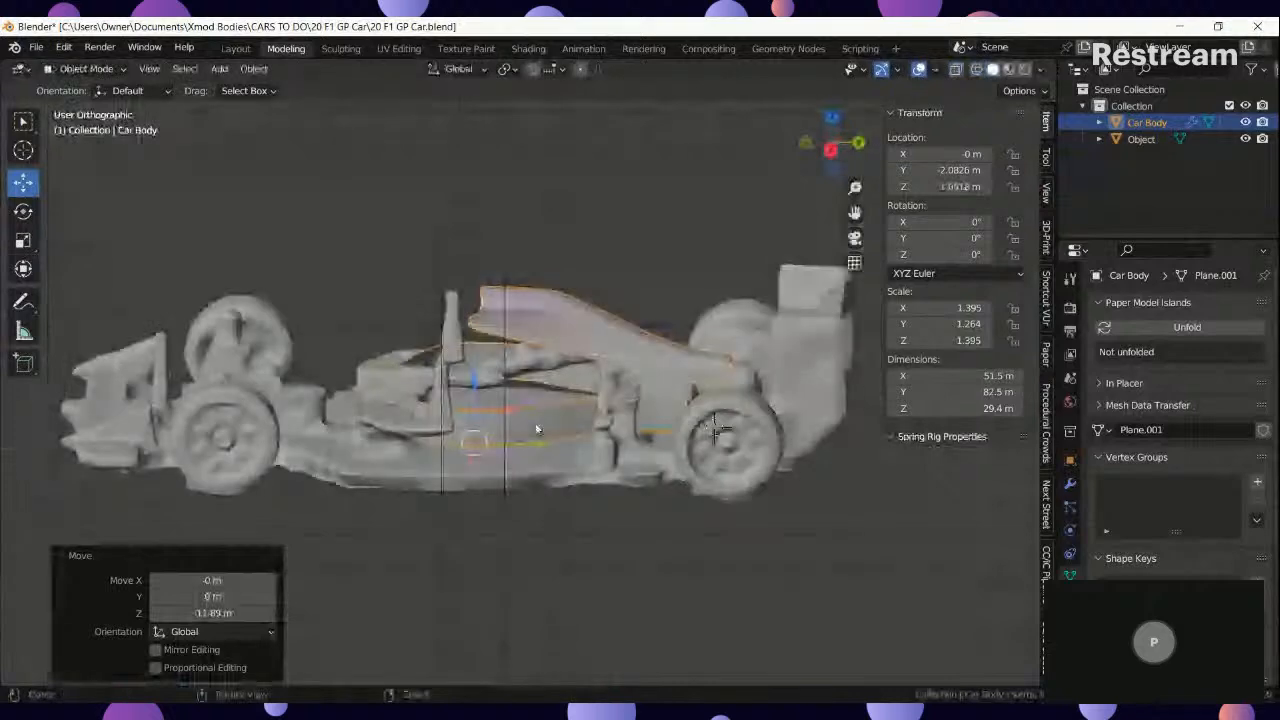
pyautogui.press('KP_7')
pyautogui.hotkey('shift', 'z')
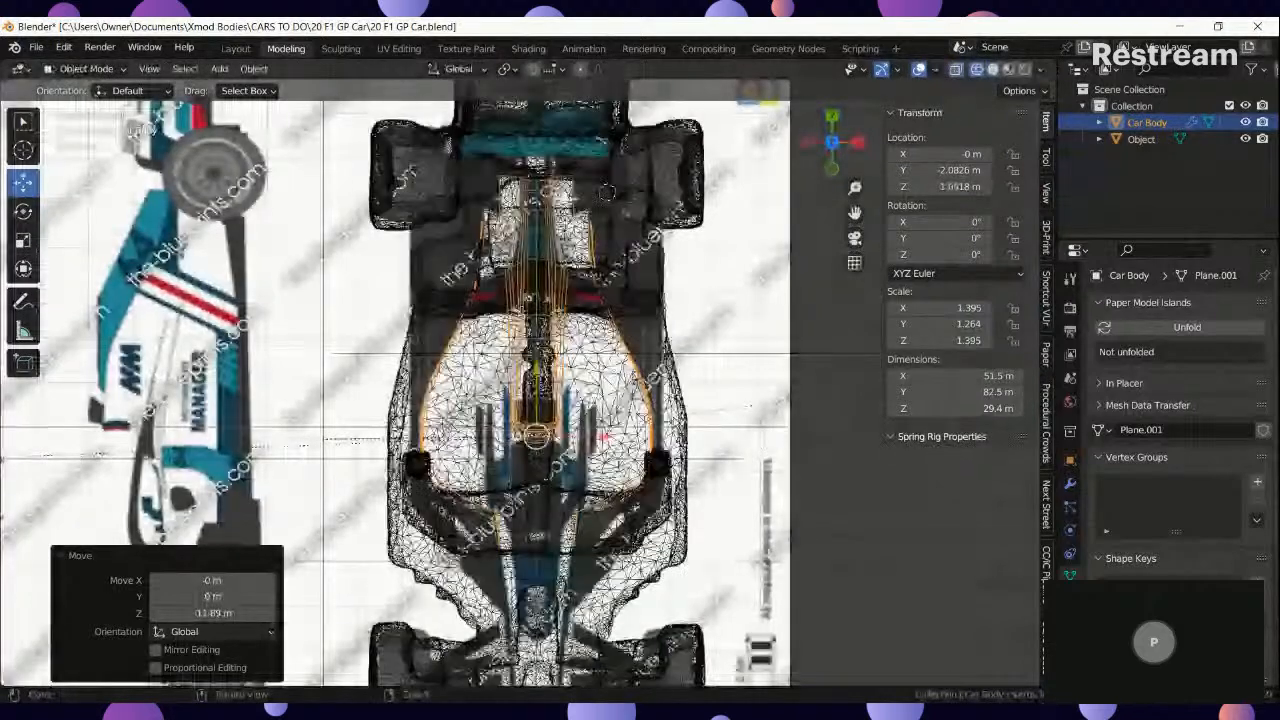
pyautogui.press('s')
pyautogui.press('x')
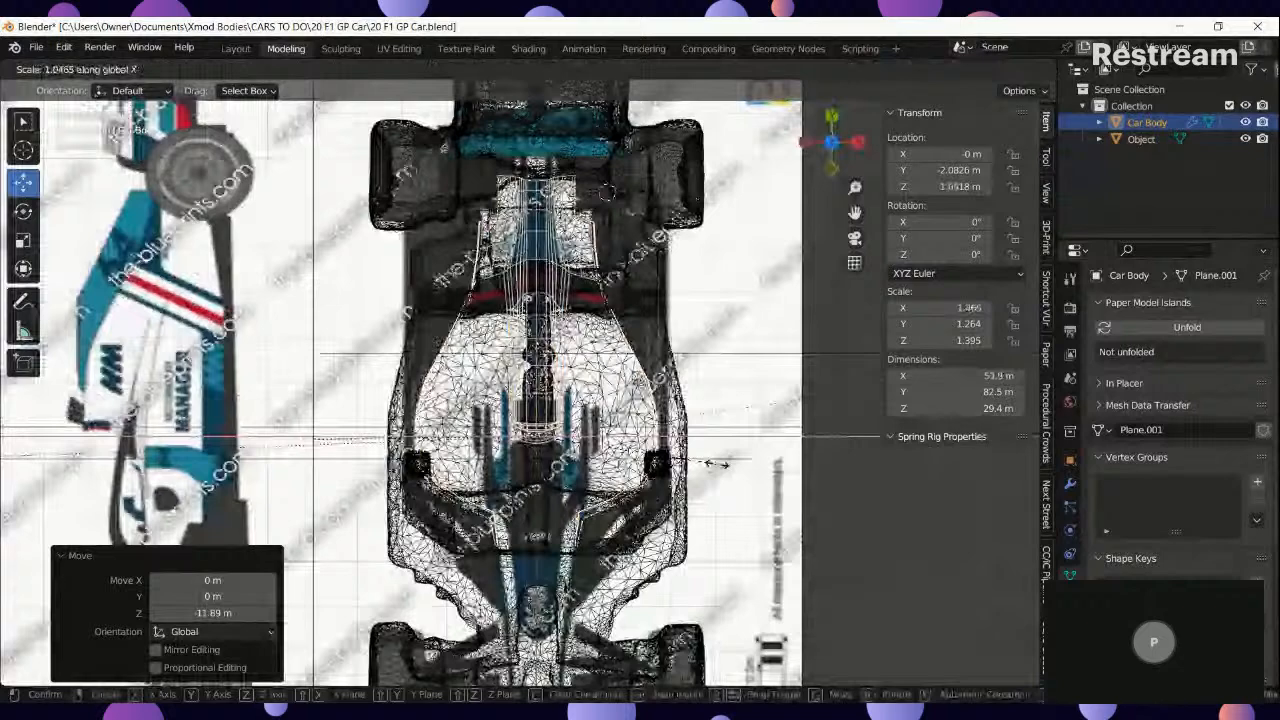
pyautogui.press('Escape')
# Scale the Car Body and its blueprints by 1.209 along X to match the imported car's width.
pyautogui.press('s')
pyautogui.press('x')
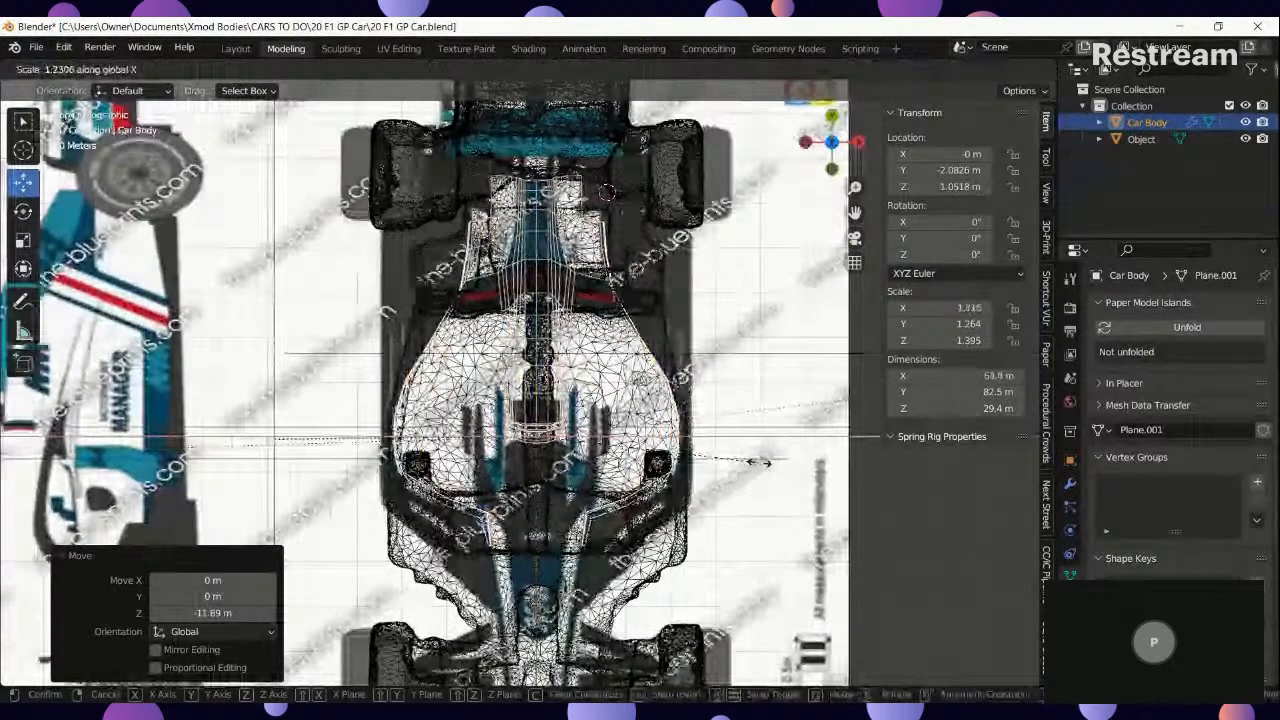
pyautogui.click(757, 468)
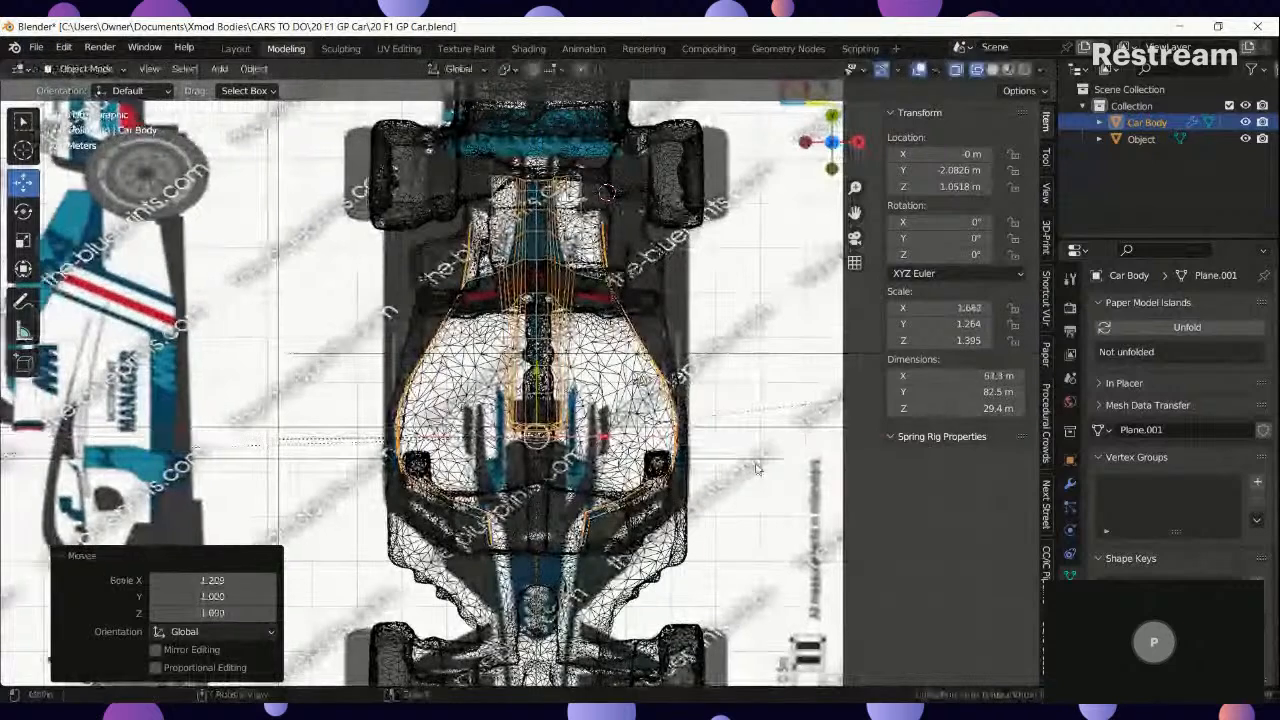
# Compare the Car Body's fit with the imported car from above, at an angle and from the side, alternating solid and wireframe shading.
pyautogui.hotkey('shift', 'z')
pyautogui.moveTo(640, 590)
pyautogui.mouseDown(button='middle')
pyautogui.moveTo(624, 425)
pyautogui.moveTo(376, 495)
pyautogui.mouseUp(button='middle')
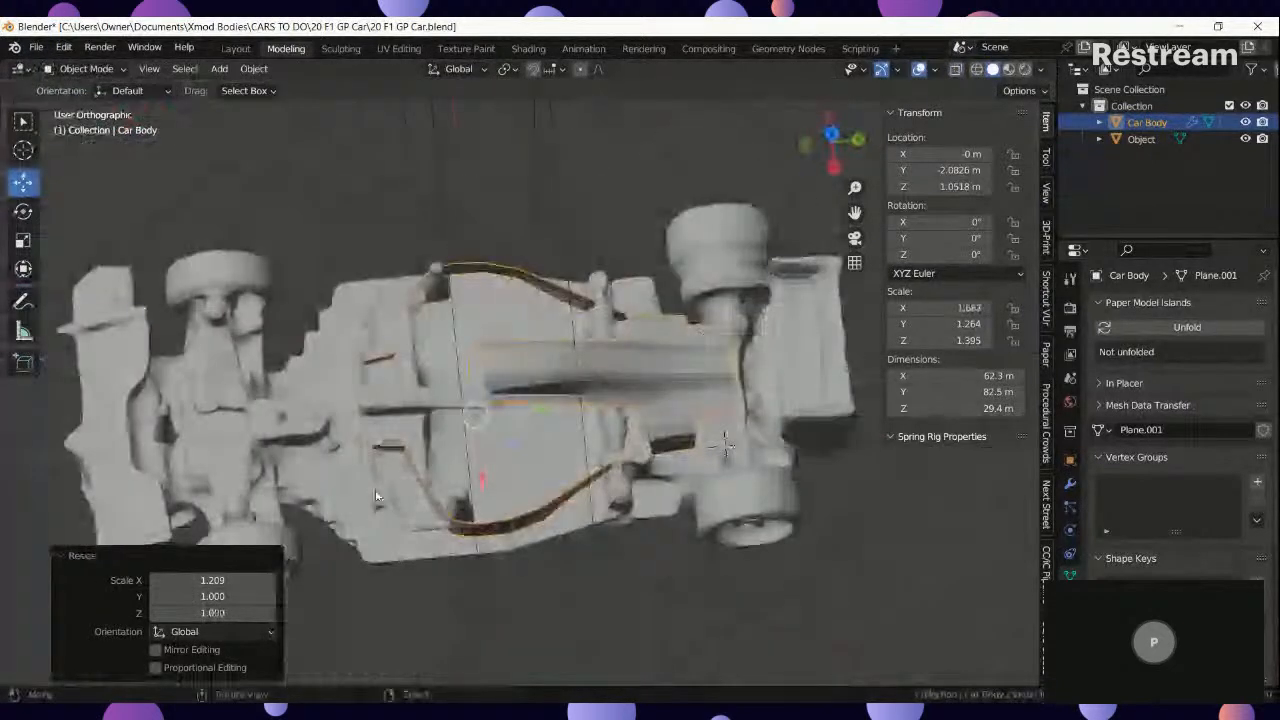
pyautogui.press('KP_7')
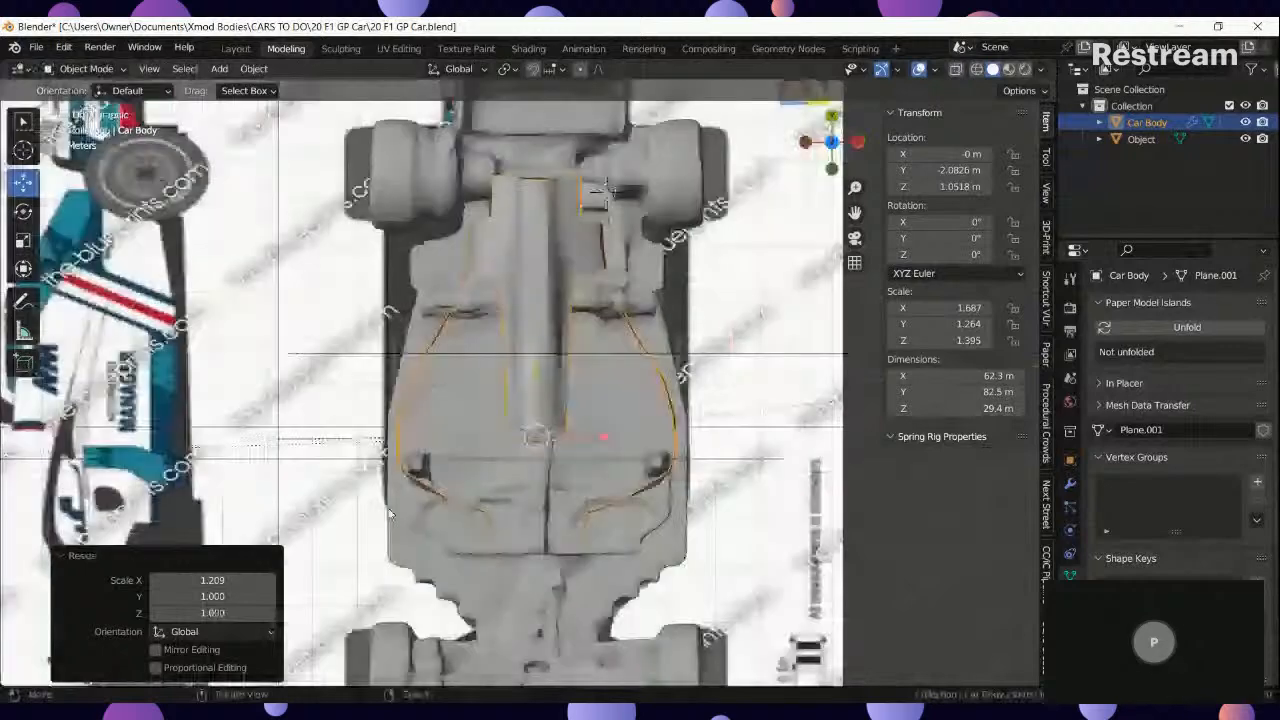
pyautogui.hotkey('shift', 'z')
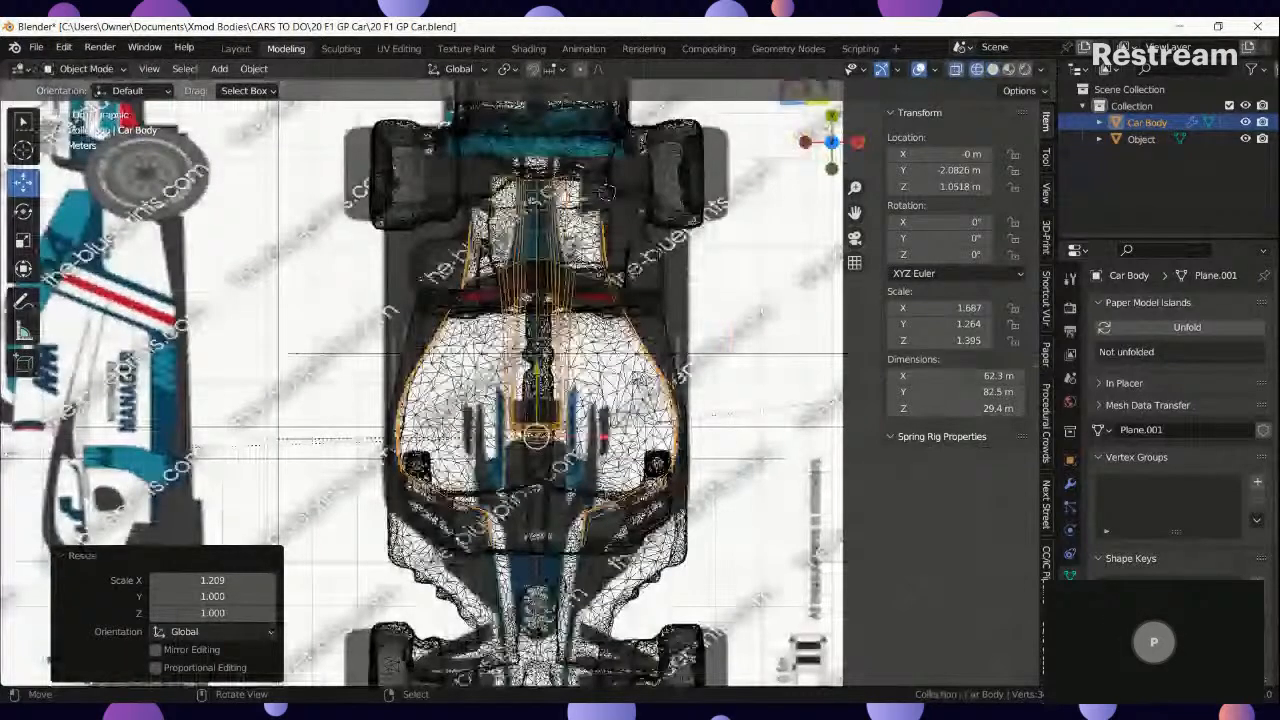
pyautogui.hotkey('shift', 'z')
pyautogui.moveTo(604, 193)
pyautogui.mouseDown(button='middle')
pyautogui.moveTo(326, 355)
pyautogui.moveTo(159, 372)
pyautogui.mouseUp(button='middle')
pyautogui.press('KP_3')
pyautogui.scroll(3, 678, 380)
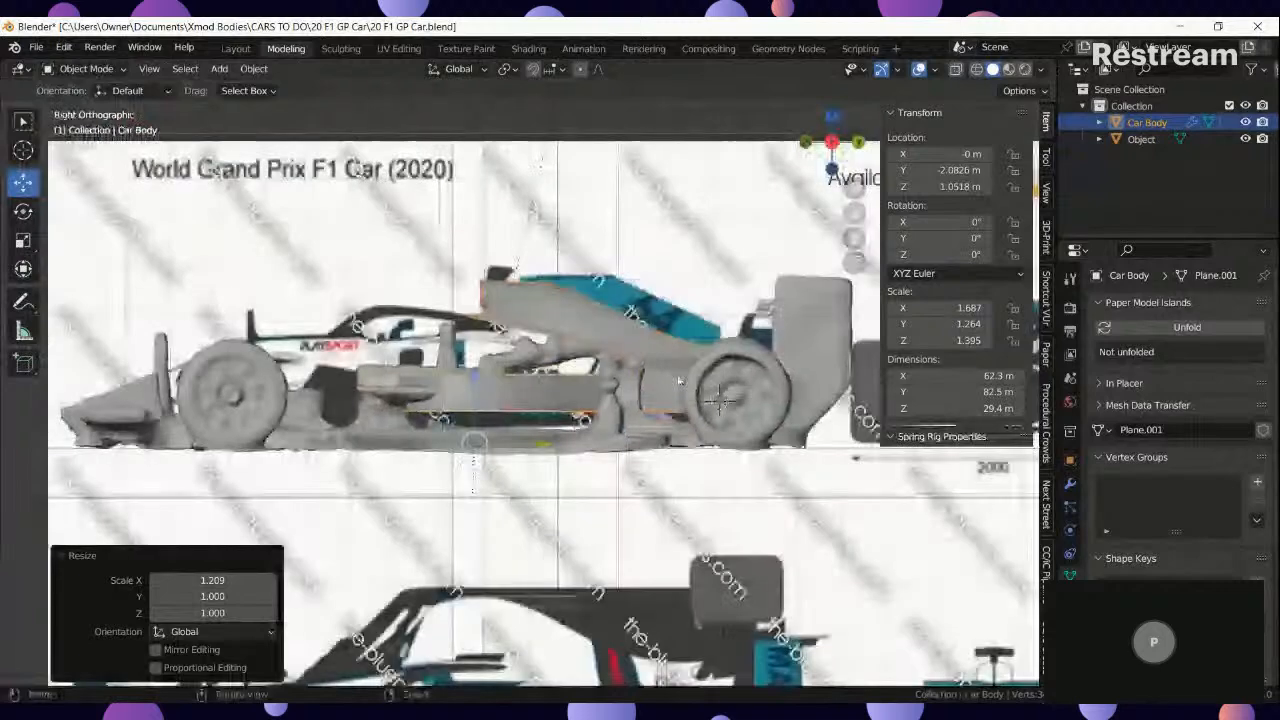
pyautogui.scroll(3, 678, 380)
pyautogui.press('z')
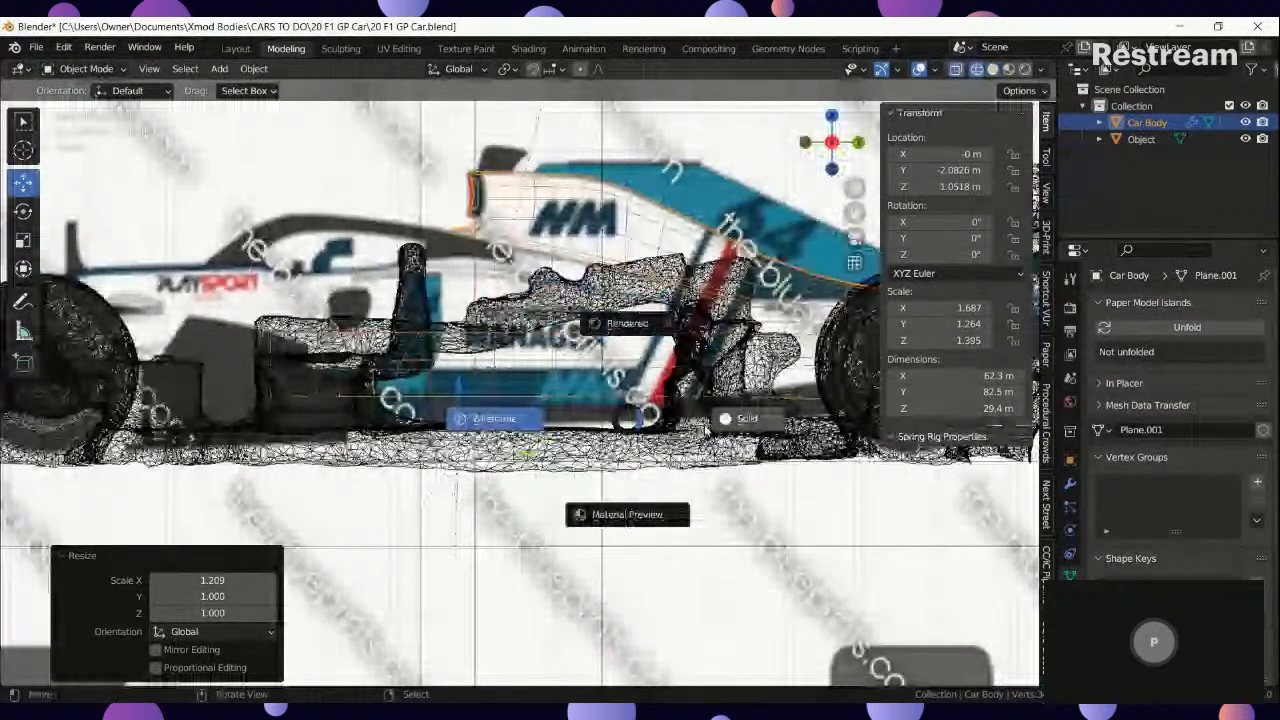
pyautogui.click(706, 430)
pyautogui.press('g')
pyautogui.press('x')
pyautogui.press('z')
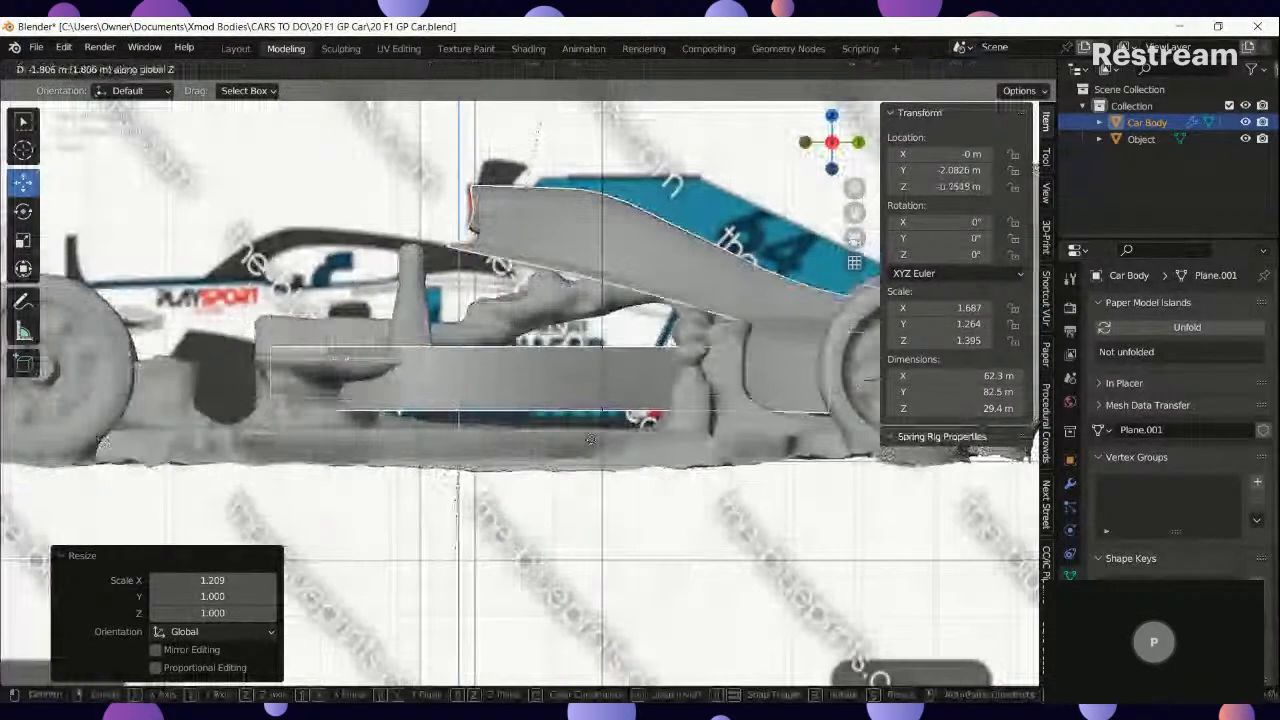
pyautogui.click(590, 456)
# Scale the Car Body by 1.062 along Z and lower it by about 4.13 m along Z.
pyautogui.scroll(-2, 590, 456)
pyautogui.press('s')
pyautogui.press('z')
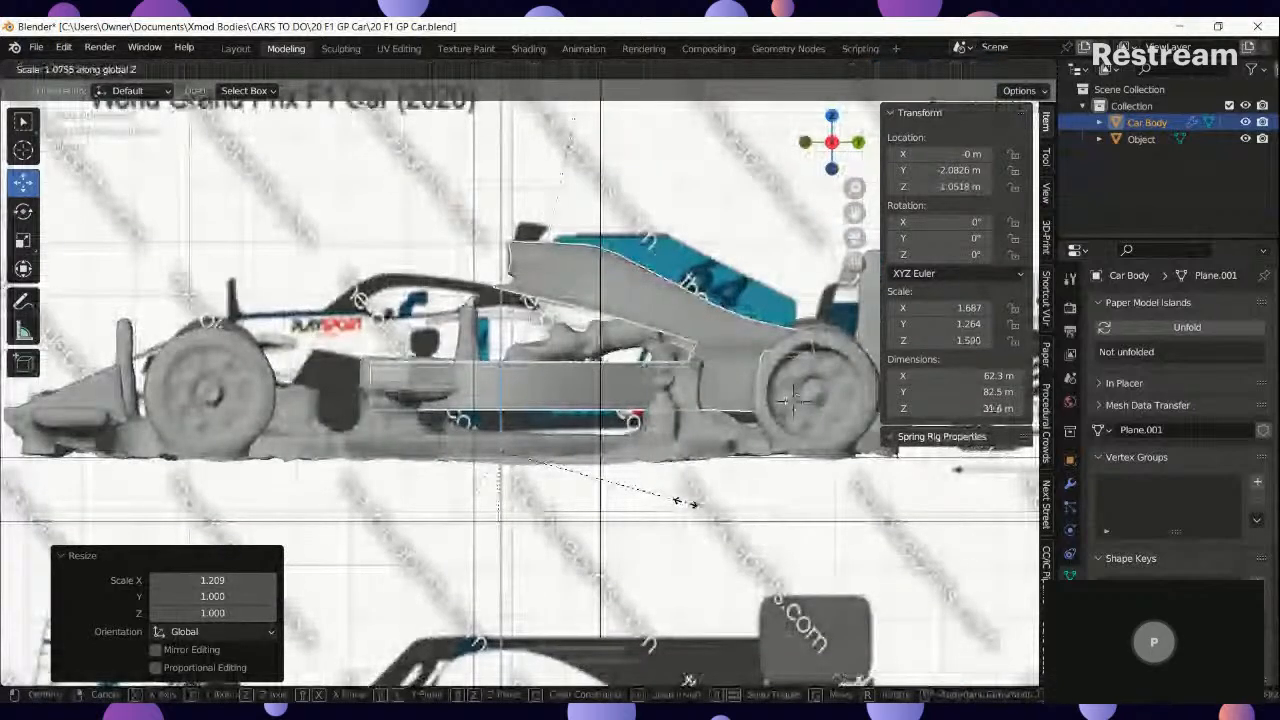
pyautogui.click(664, 486)
pyautogui.scroll(2, 601, 378)
pyautogui.press('g')
pyautogui.press('z')
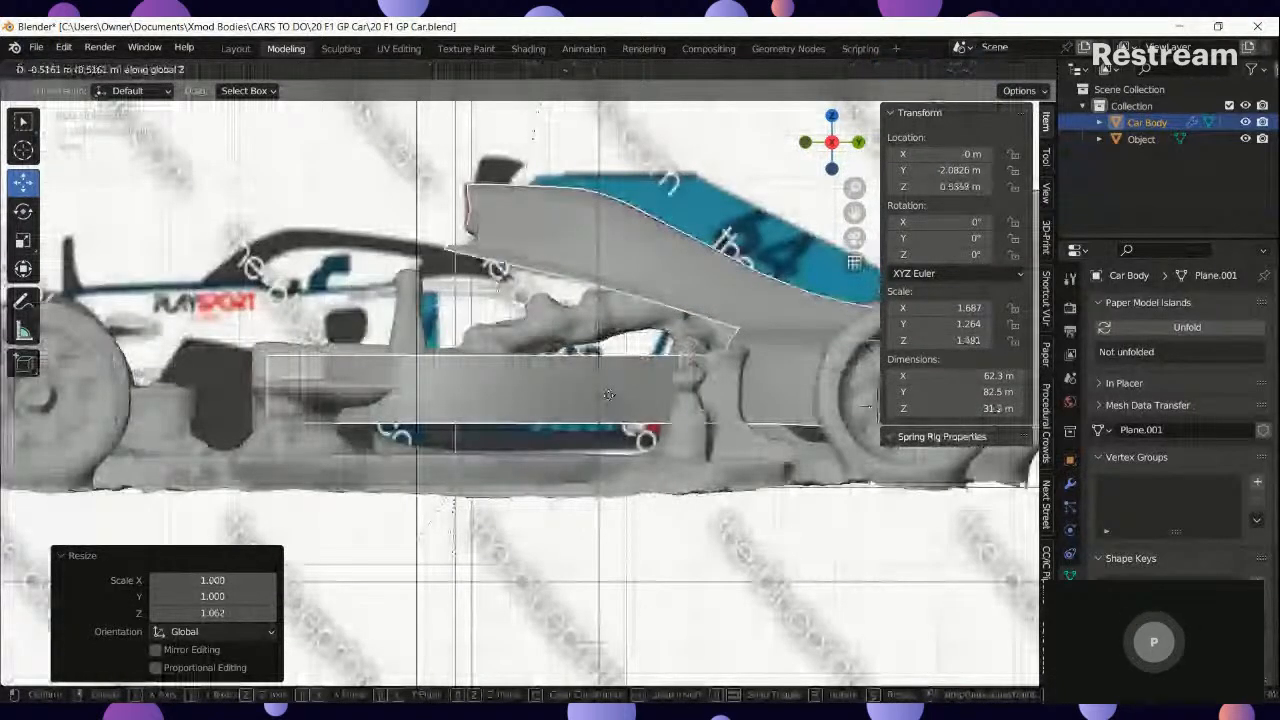
pyautogui.click(634, 423)
# Raise the Car Body by about 0.896 m along Z, using the wireframe side view to align it with the imported car.
pyautogui.press('z')
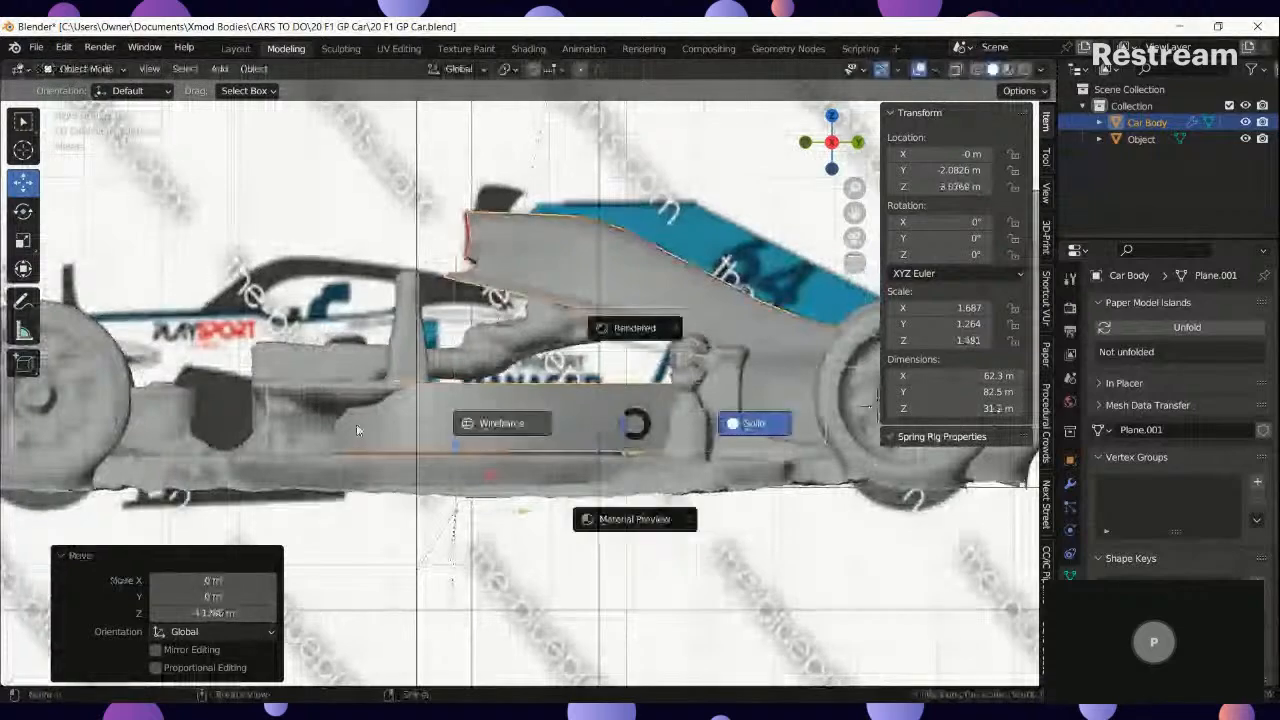
pyautogui.click(356, 423)
pyautogui.scroll(2, 546, 457)
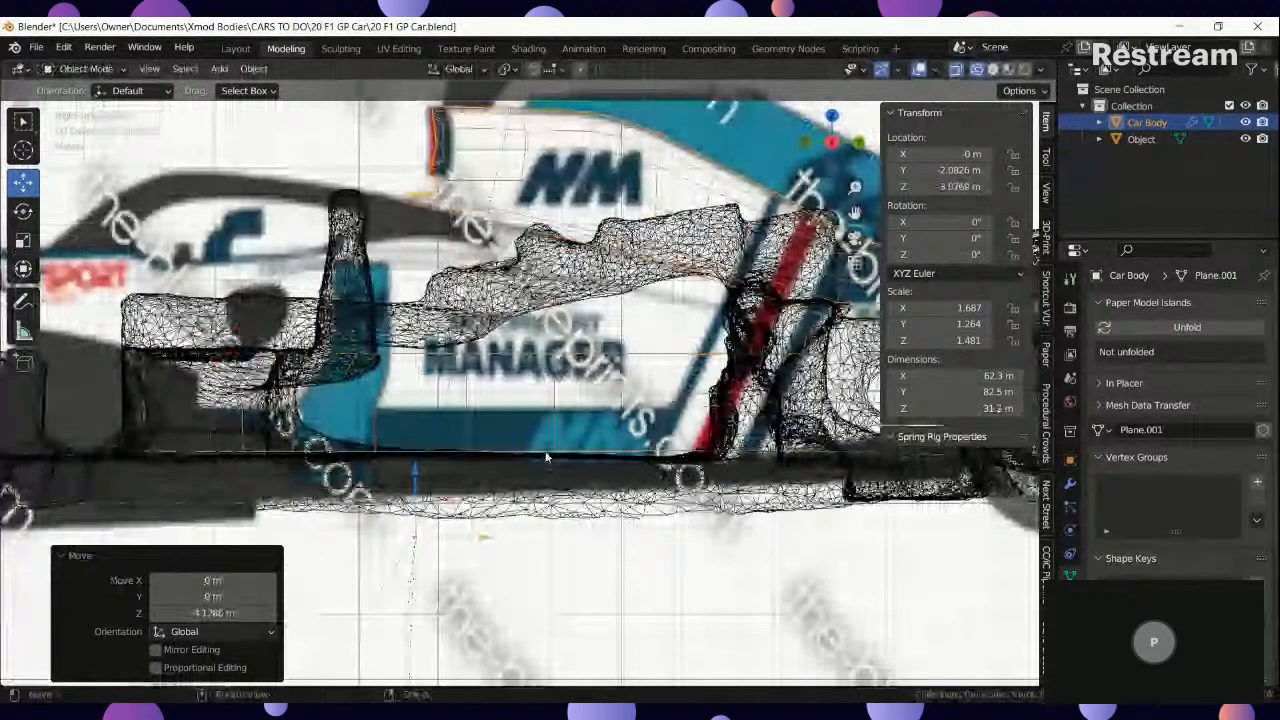
pyautogui.press('g')
pyautogui.press('z')
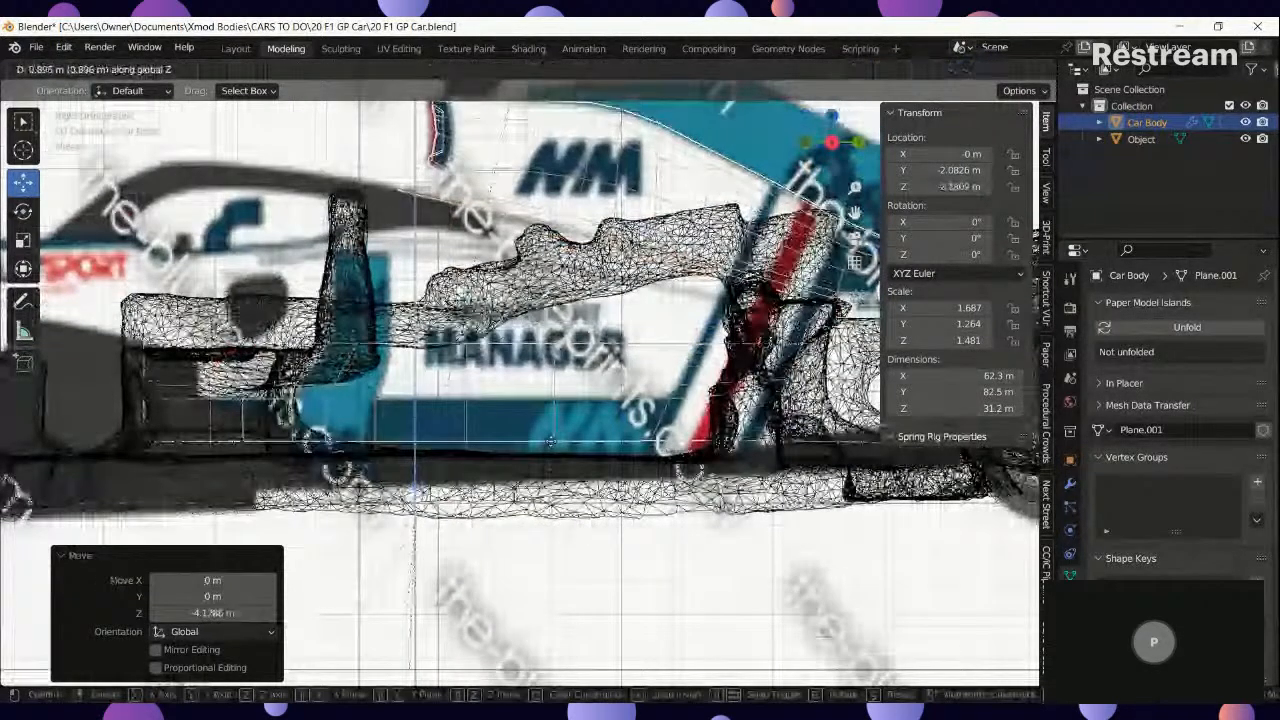
pyautogui.click(550, 441)
# Examine in solid shading how the Car Body sits on the imported car, from angled close-ups and from above.
pyautogui.press('z')
pyautogui.scroll(-5, 499, 439)
pyautogui.moveTo(492, 418); pyautogui.dragTo(556, 466, button='middle')
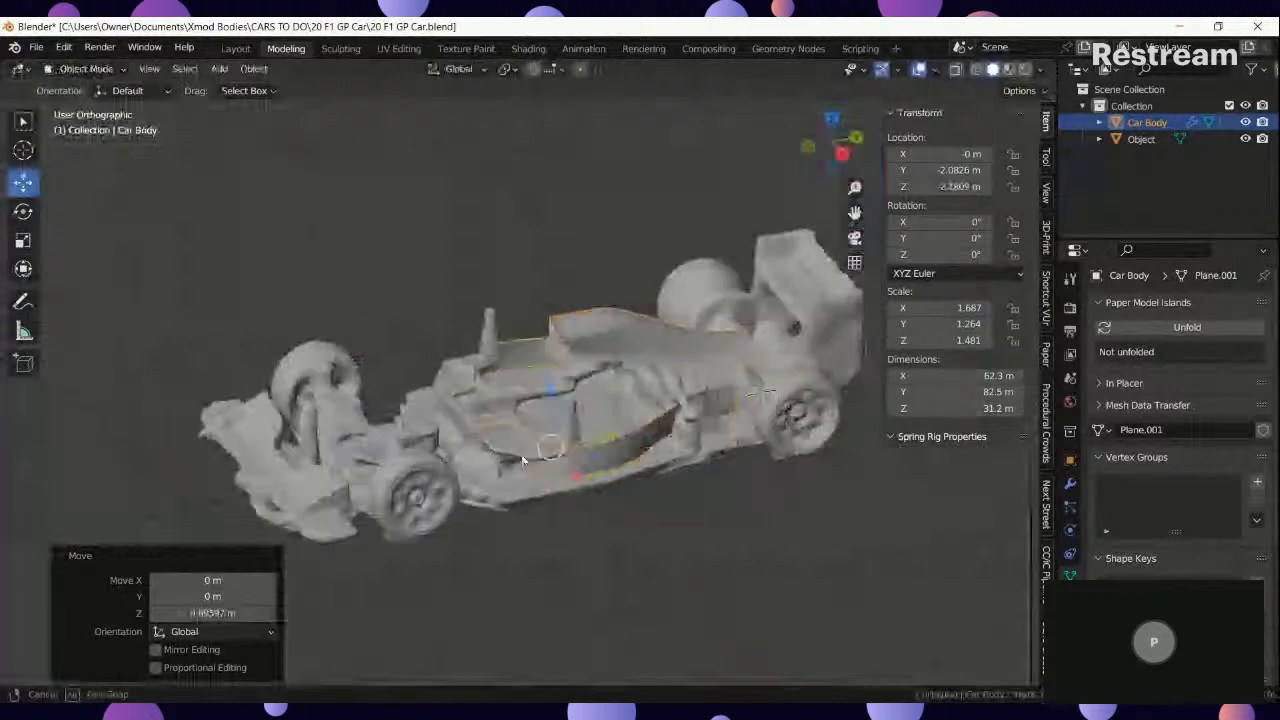
pyautogui.scroll(4, 718, 445)
pyautogui.moveTo(718, 445); pyautogui.dragTo(496, 462, button='middle')
pyautogui.scroll(3, 666, 434)
pyautogui.scroll(-3, 497, 437)
pyautogui.scroll(-5, 519, 462)
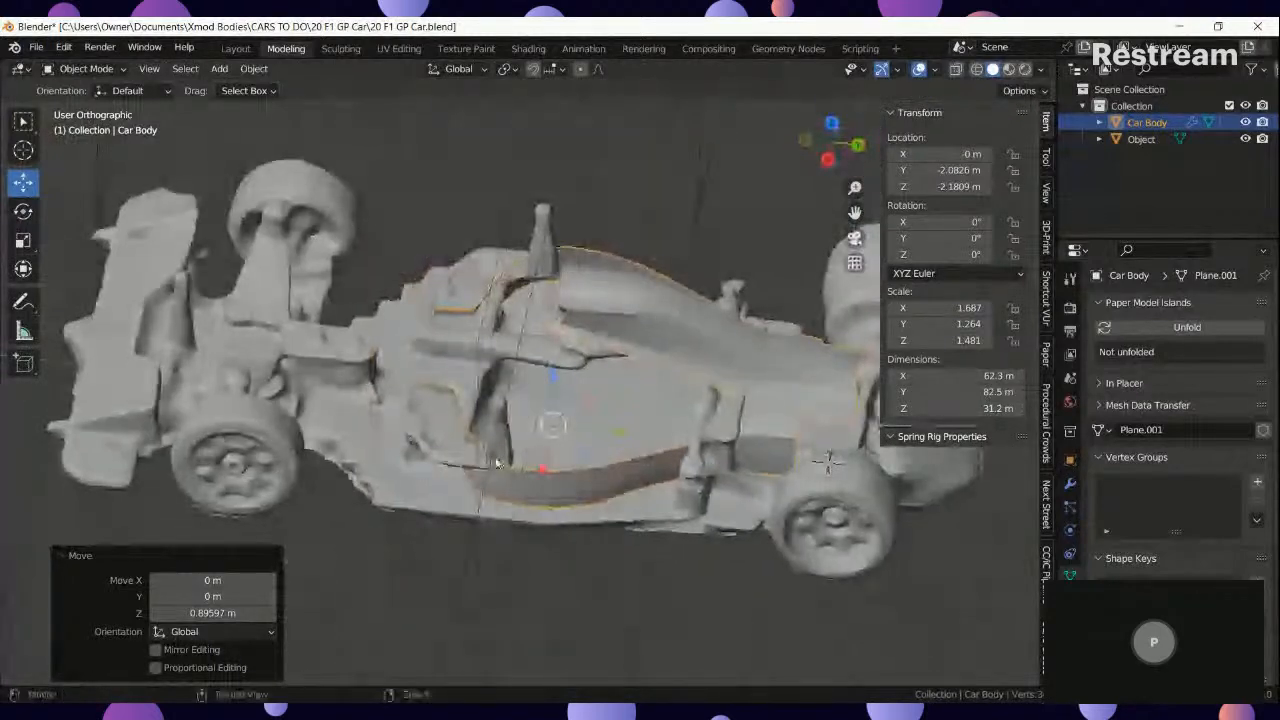
pyautogui.press('KP_7')
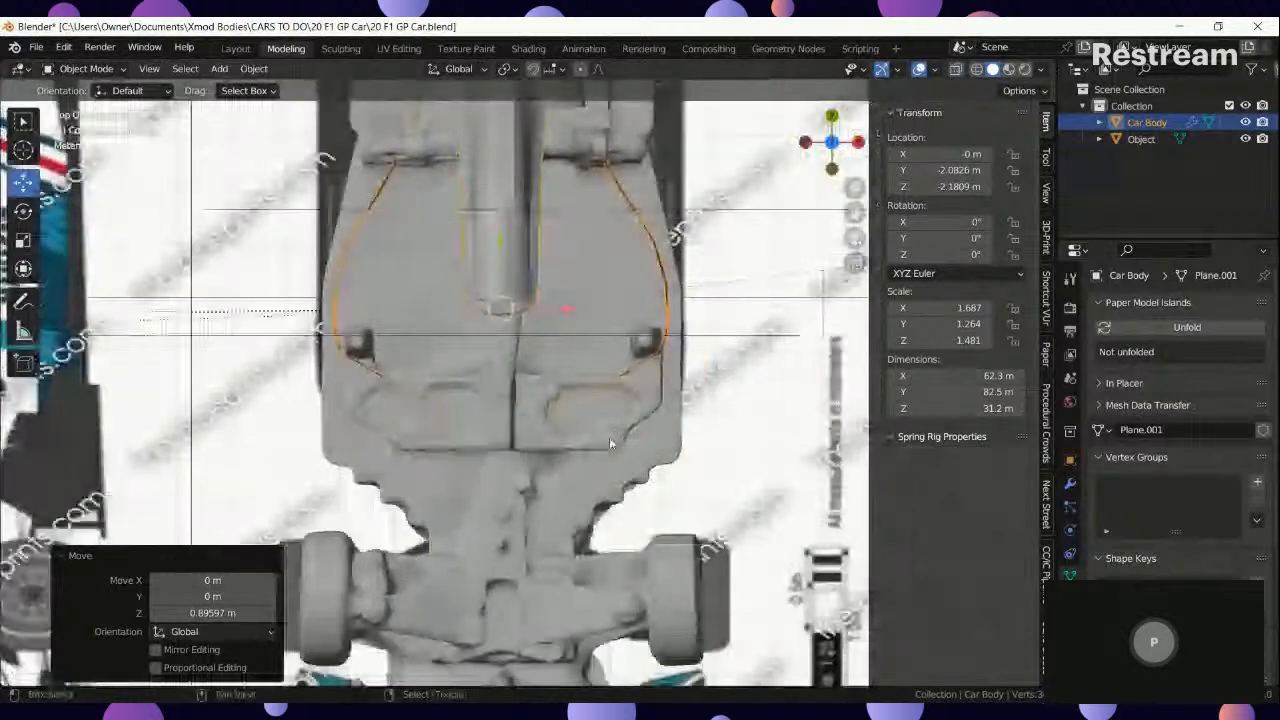
# Select the front section of the Car Body's side panel and move it forward along Y until the body is about 100 m long.
pyautogui.press('KP_3')
pyautogui.press('Tab')
pyautogui.moveTo(612, 436); pyautogui.dragTo(543, 430, button='middle')
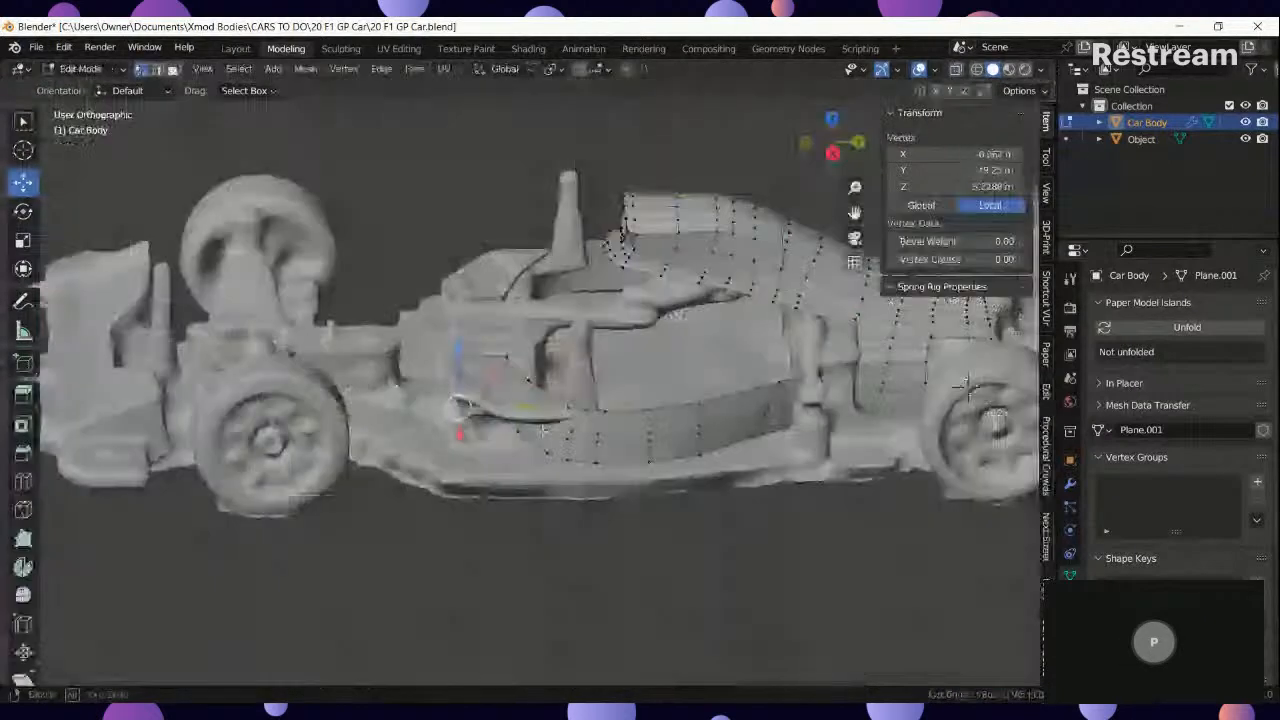
pyautogui.scroll(3, 543, 430)
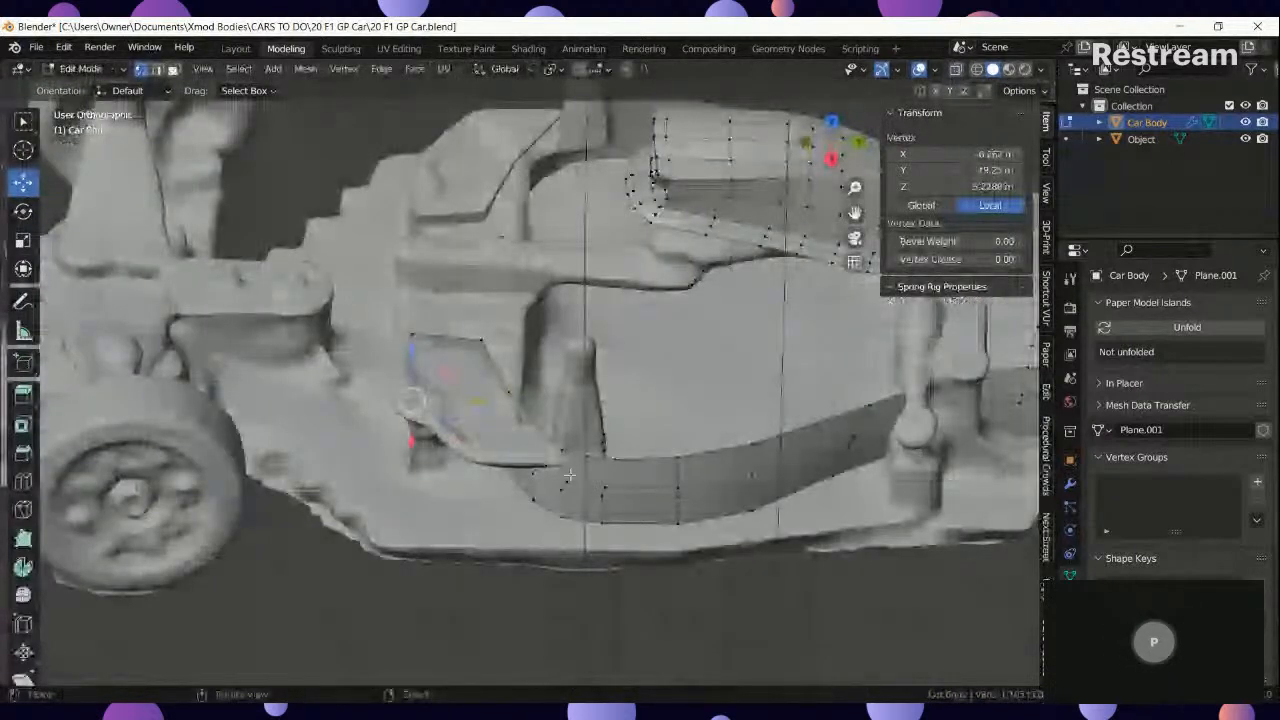
pyautogui.click(598, 527)
pyautogui.press('z')
pyautogui.click(463, 537)
pyautogui.keyDown('ctrl'); pyautogui.click(403, 416); pyautogui.keyUp('ctrl')
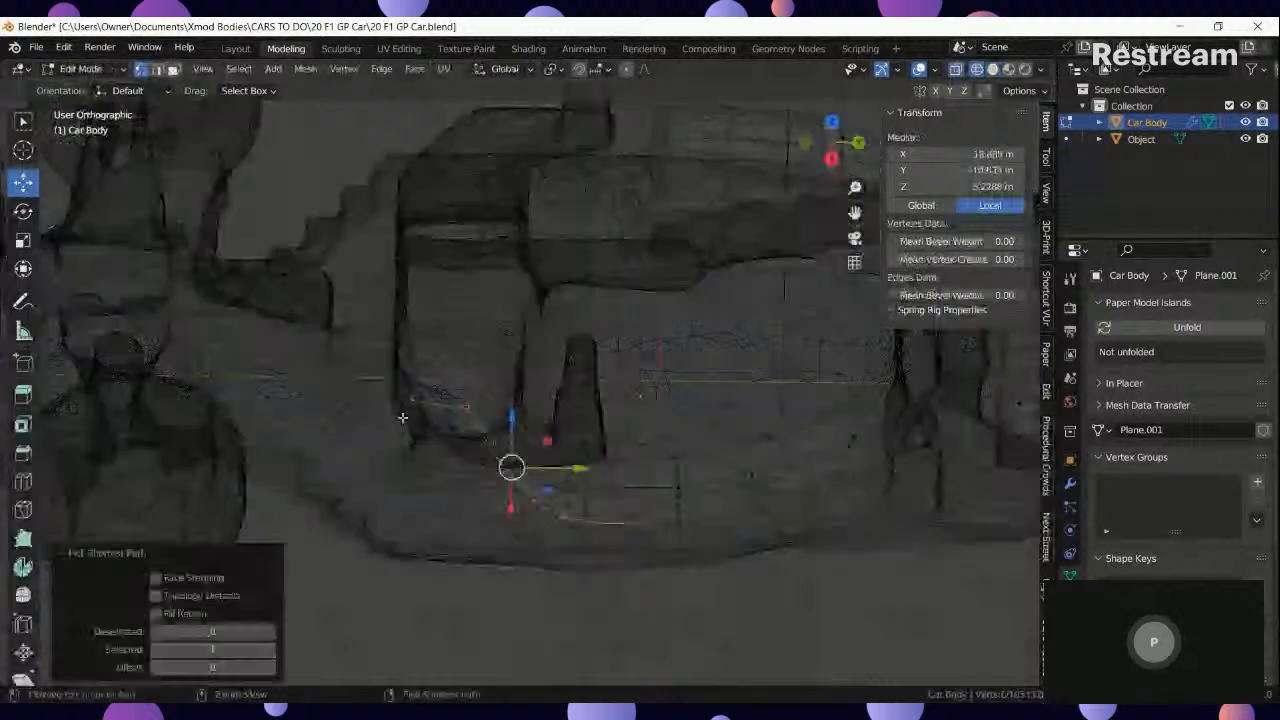
pyautogui.press('z')
pyautogui.click(585, 472)
pyautogui.press('q')
pyautogui.click(585, 472)
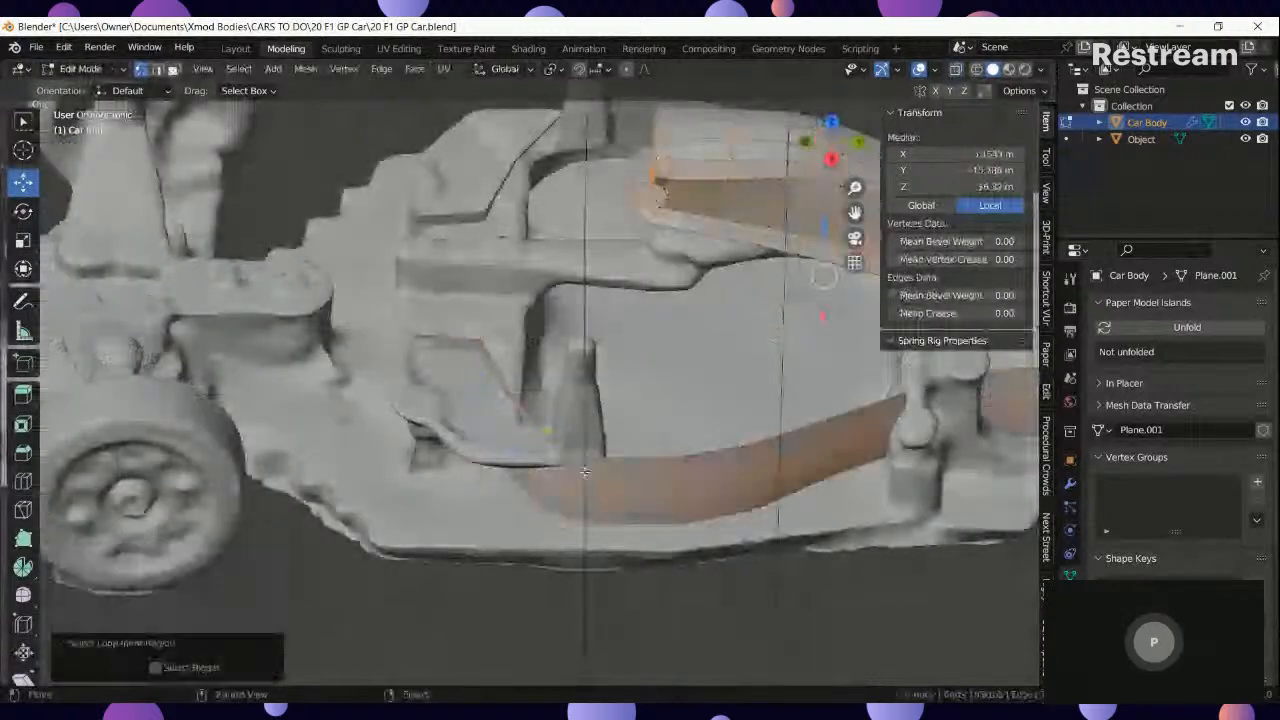
pyautogui.hotkey('ctrl', 'z')
pyautogui.hotkey('ctrl', 'shift', 'z')
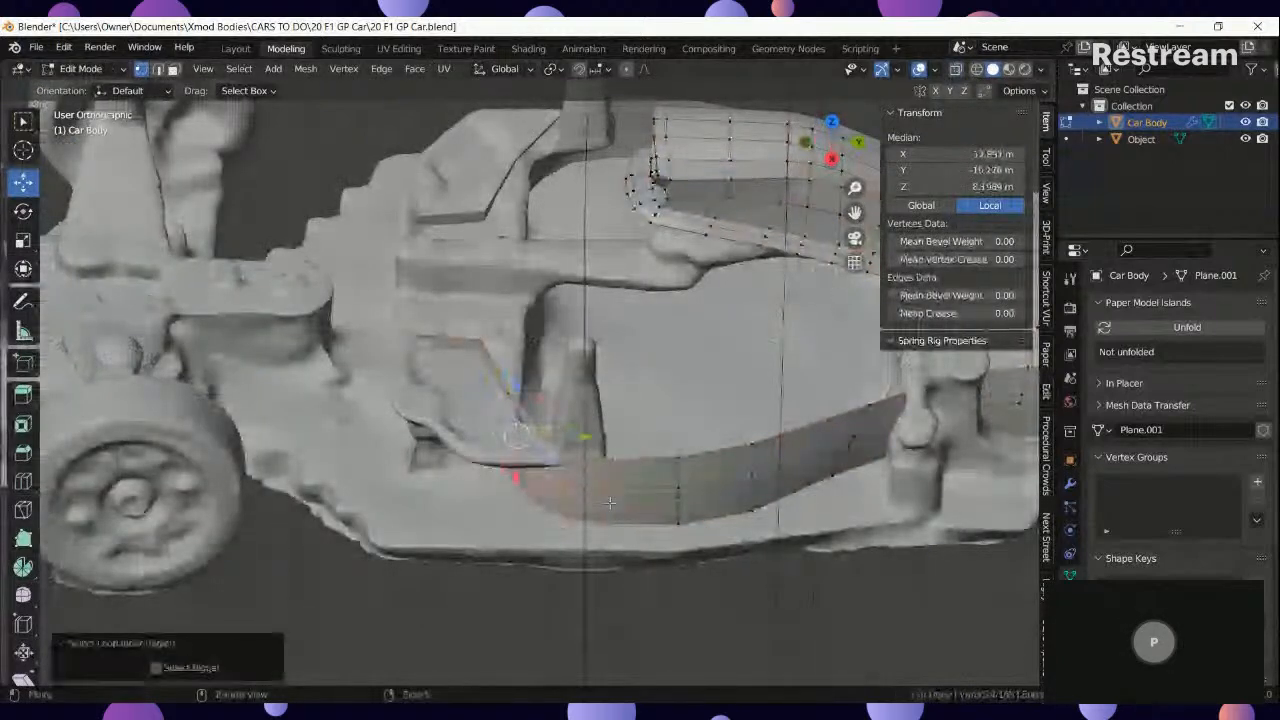
pyautogui.press('g')
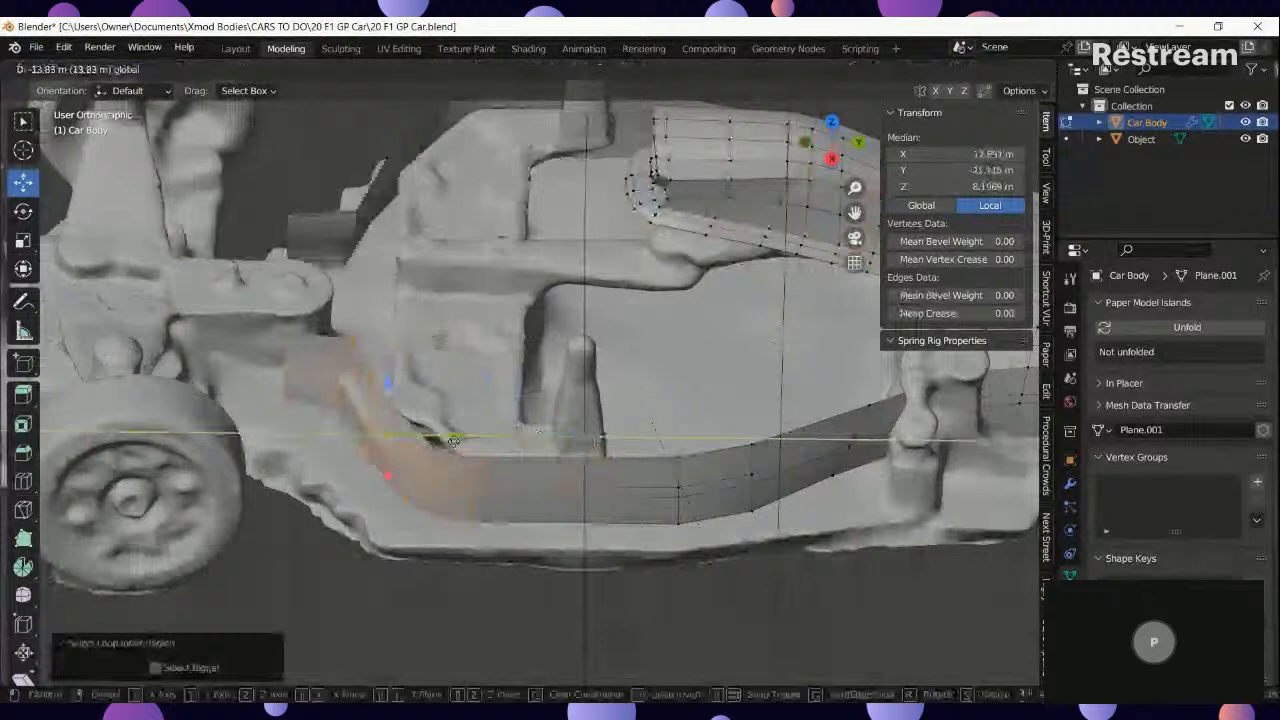
pyautogui.moveTo(454, 441); pyautogui.dragTo(422, 438)
pyautogui.press('Tab')
pyautogui.scroll(-4, 592, 506)
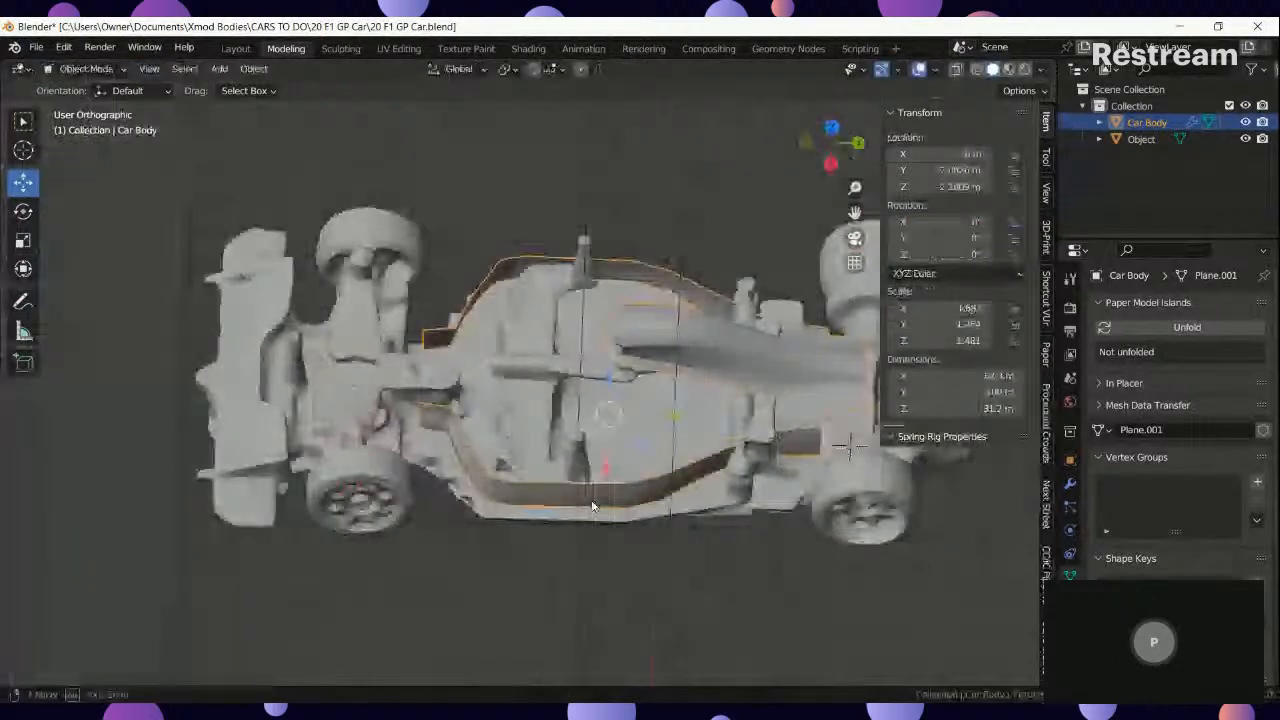
# Add two loop cuts across the side panel's stretched straight section and move them outward along X to widen the body to 63.9 m.
pyautogui.press('Tab')
pyautogui.scroll(5, 592, 506)
pyautogui.click(23, 481)
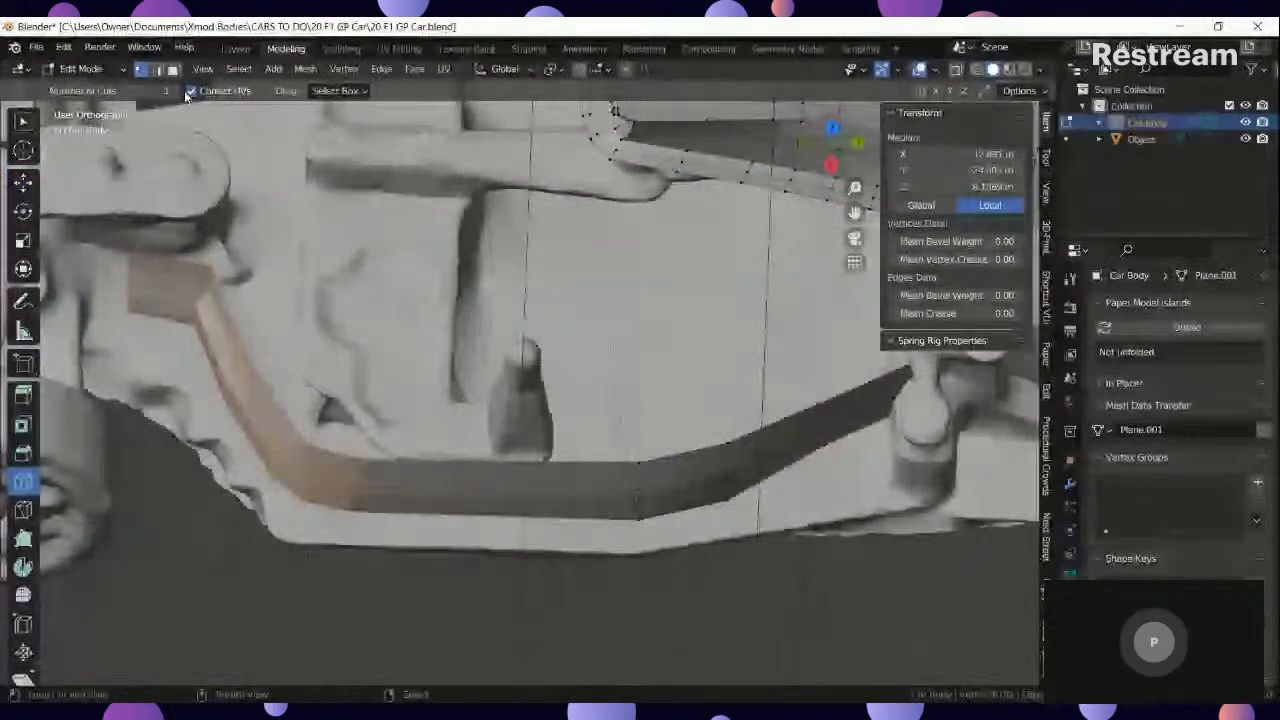
pyautogui.click(178, 91)
pyautogui.click(495, 487)
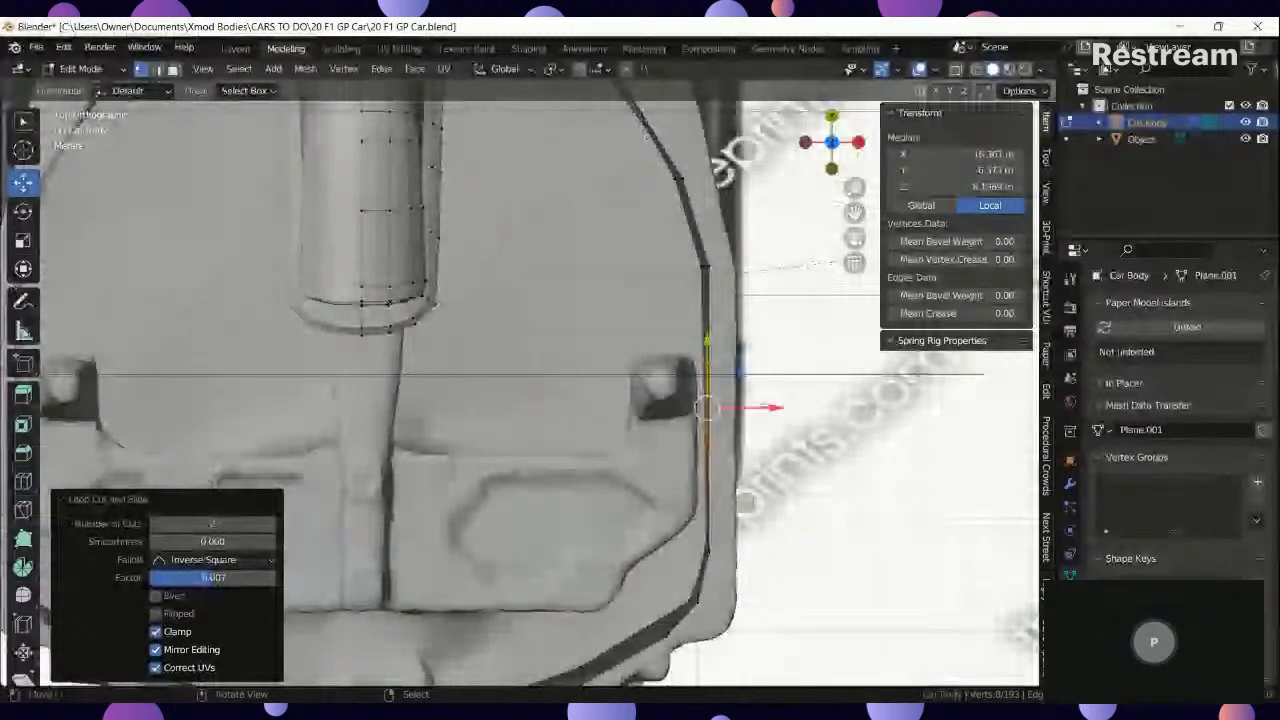
pyautogui.moveTo(770, 407); pyautogui.dragTo(790, 407)
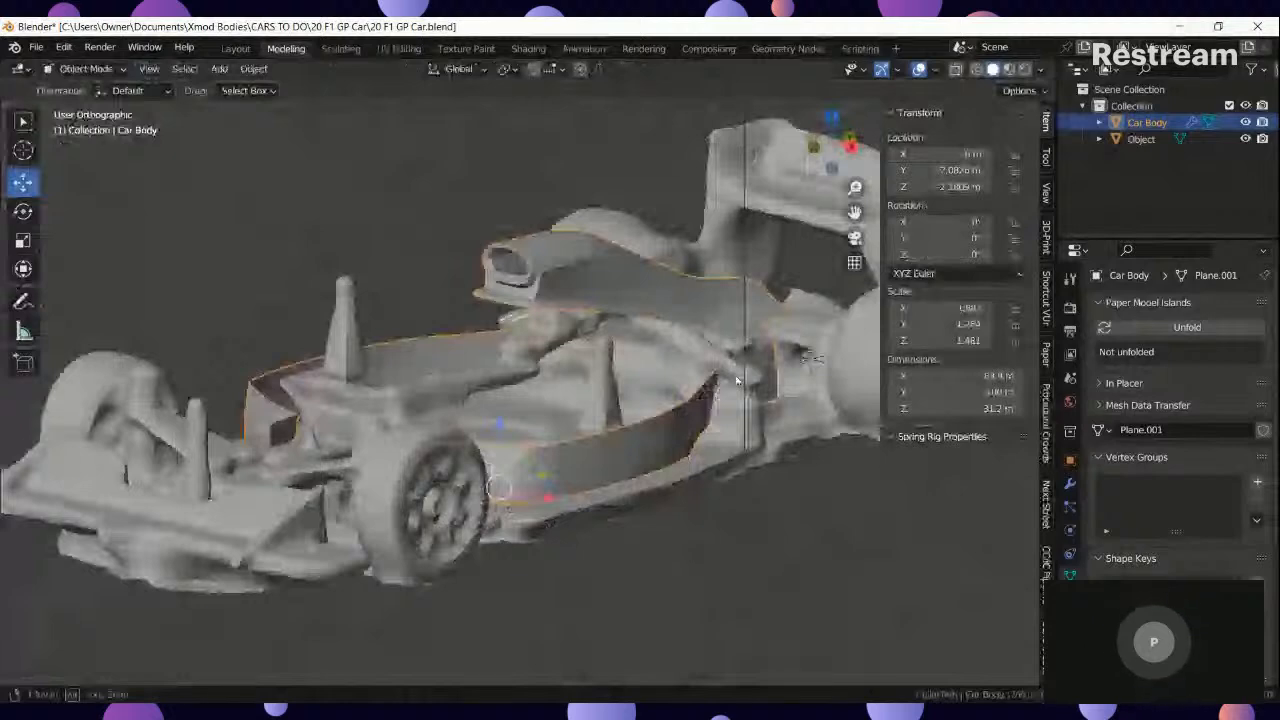
# Inspect the reshaped Car Body against the imported car from the front, the rear, close to the rear wheel and the side.
pyautogui.moveTo(737, 380); pyautogui.dragTo(386, 282, button='middle')
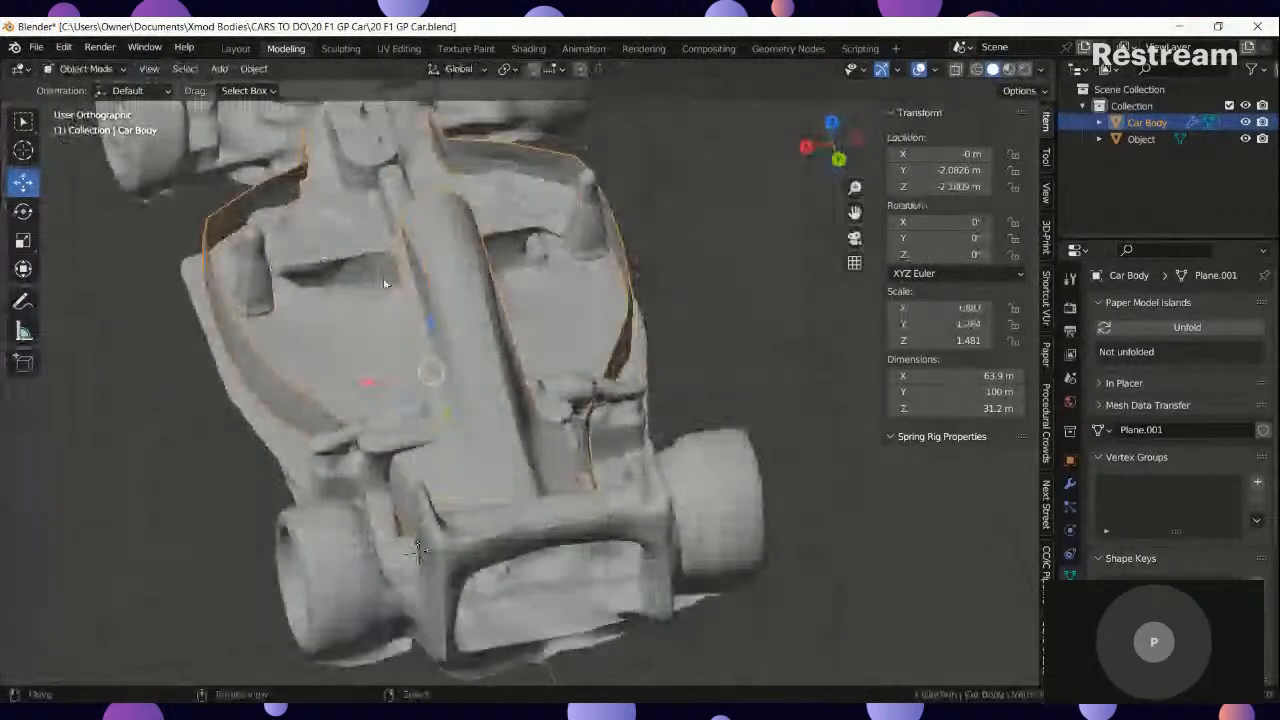
pyautogui.moveTo(406, 337); pyautogui.dragTo(466, 288, button='middle')
pyautogui.scroll(4, 517, 344)
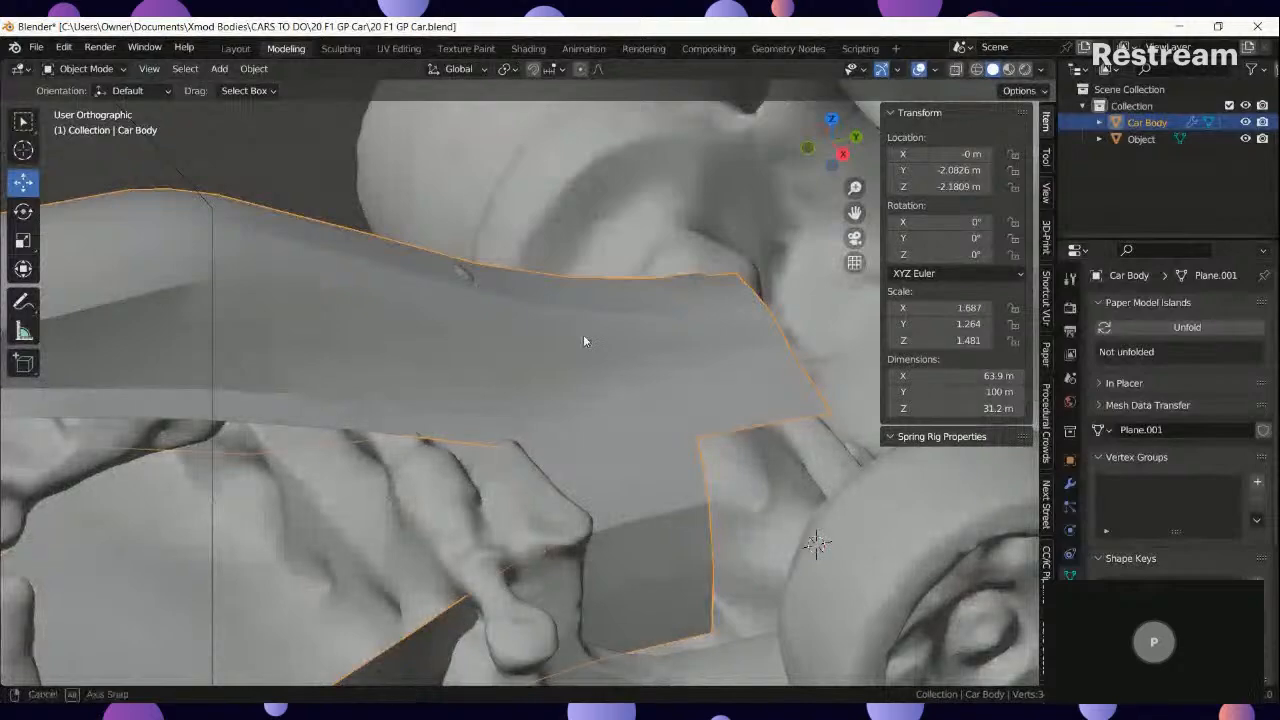
pyautogui.moveTo(583, 339); pyautogui.dragTo(679, 436, button='middle')
pyautogui.scroll(-4, 441, 404)
pyautogui.scroll(-4, 441, 404)
pyautogui.press('KP_3')
pyautogui.scroll(3, 517, 418)
pyautogui.scroll(2, 679, 436)
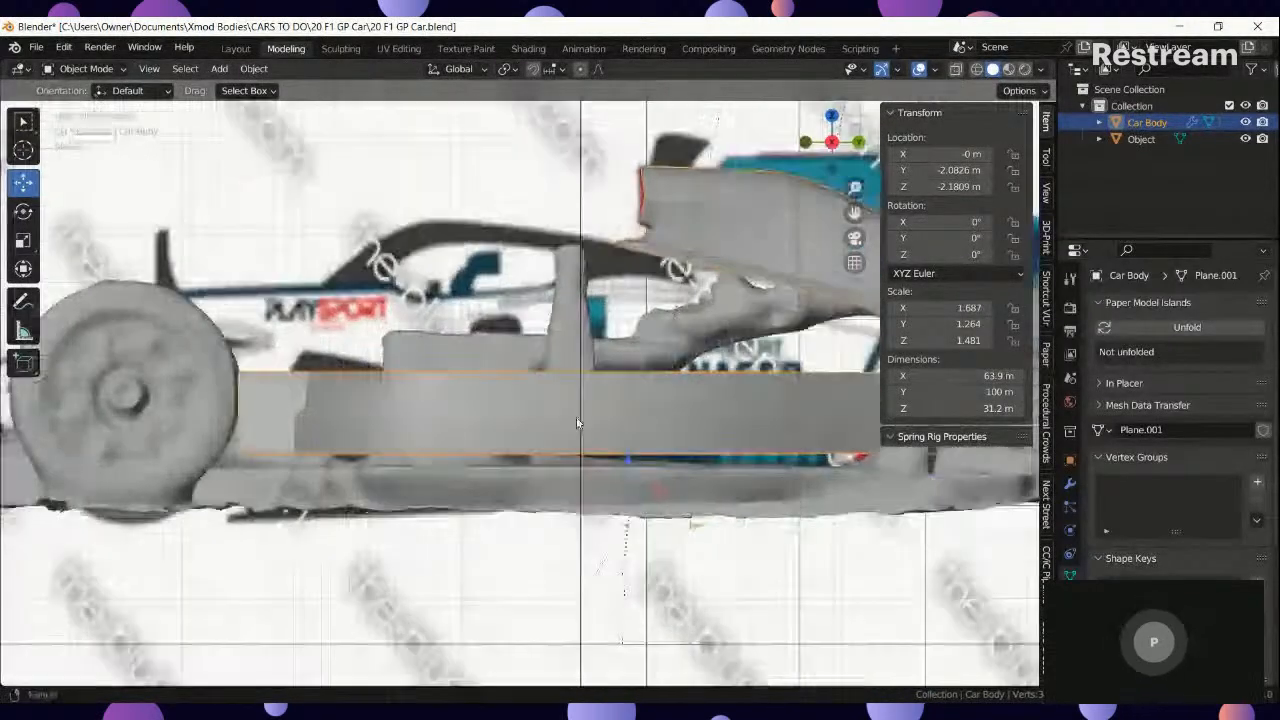
# Select the vertices along the side panel's bottom edge and extrude them 1.715 m downward along Z towards the imported car's floor.
pyautogui.hotkey('ctrl', 'Tab')
pyautogui.click(766, 457)
pyautogui.press('z')
pyautogui.click(470, 457)
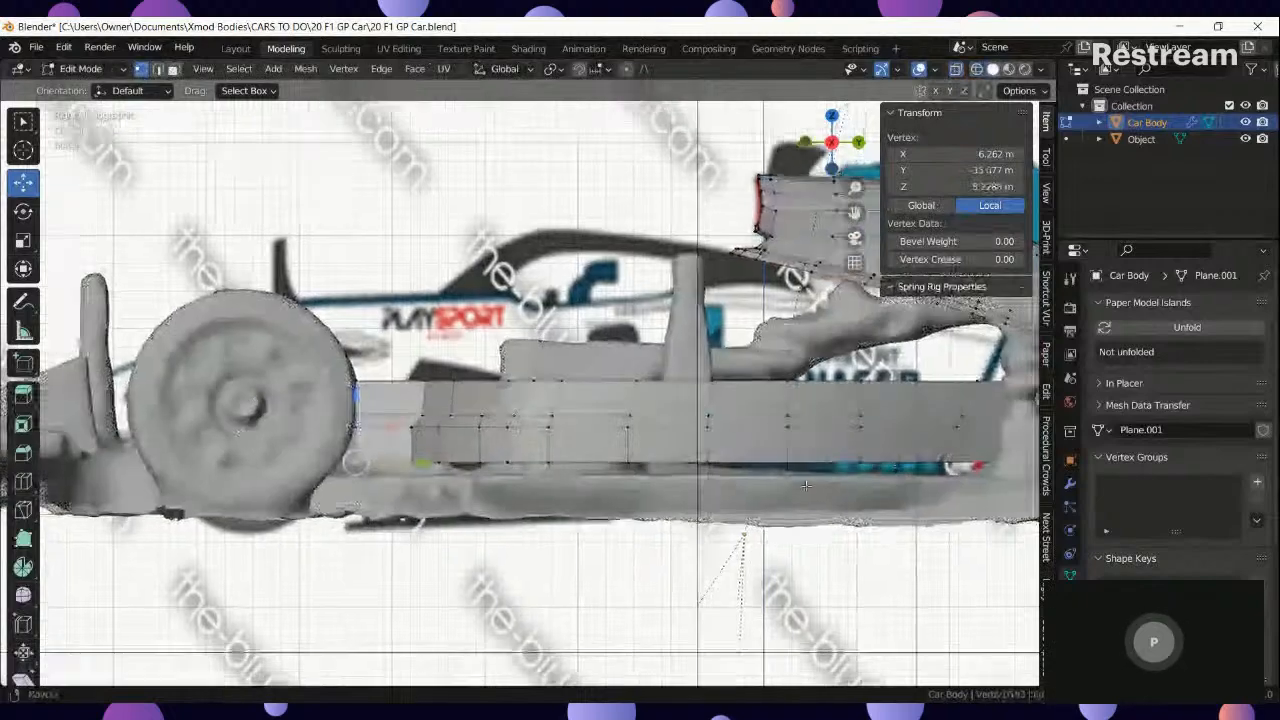
pyautogui.keyDown('shift'); pyautogui.moveTo(800, 466); pyautogui.dragTo(557, 462, button='middle'); pyautogui.keyUp('shift')
pyautogui.keyDown('shift'); pyautogui.moveTo(1018, 484); pyautogui.dragTo(820, 482, button='middle'); pyautogui.keyUp('shift')
pyautogui.press('z')
pyautogui.click(529, 439)
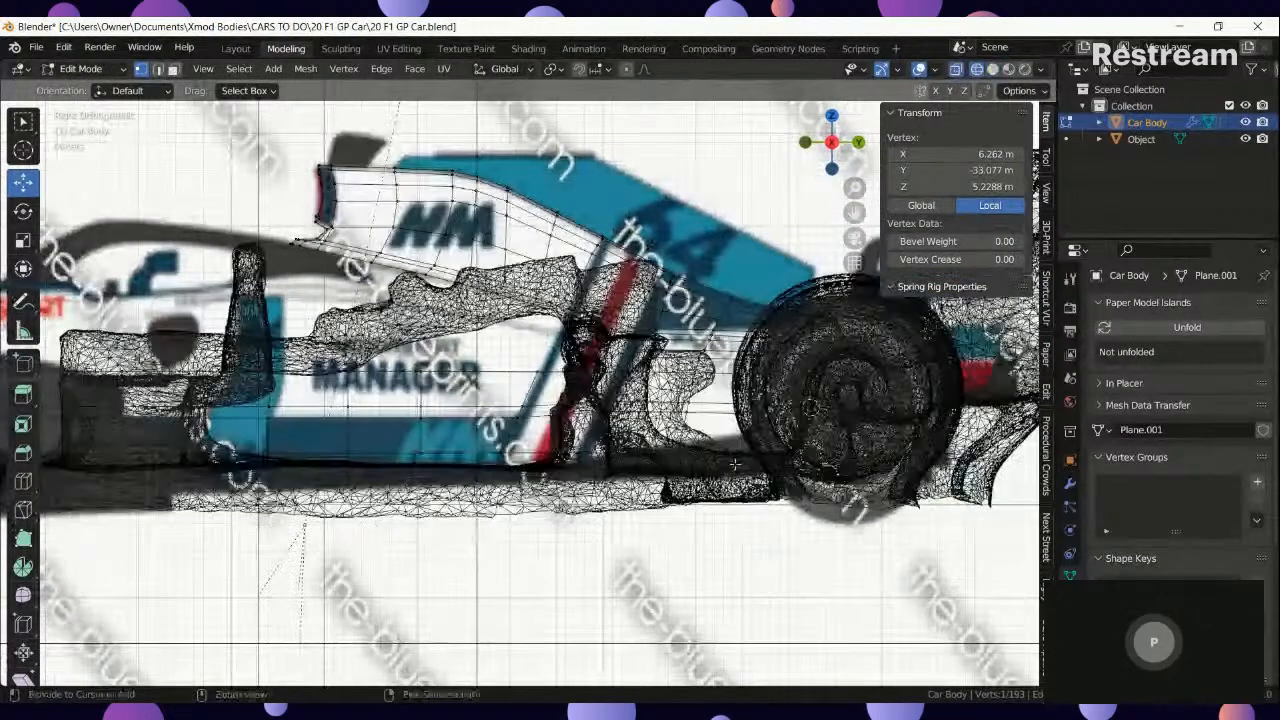
pyautogui.keyDown('ctrl'); pyautogui.click(505, 455); pyautogui.keyUp('ctrl')
pyautogui.press('z')
pyautogui.click(548, 480)
pyautogui.moveTo(548, 482)
pyautogui.mouseDown(button='middle')
pyautogui.moveTo(550, 498)
pyautogui.moveTo(598, 511)
pyautogui.mouseUp(button='middle')
pyautogui.scroll(3, 597, 511)
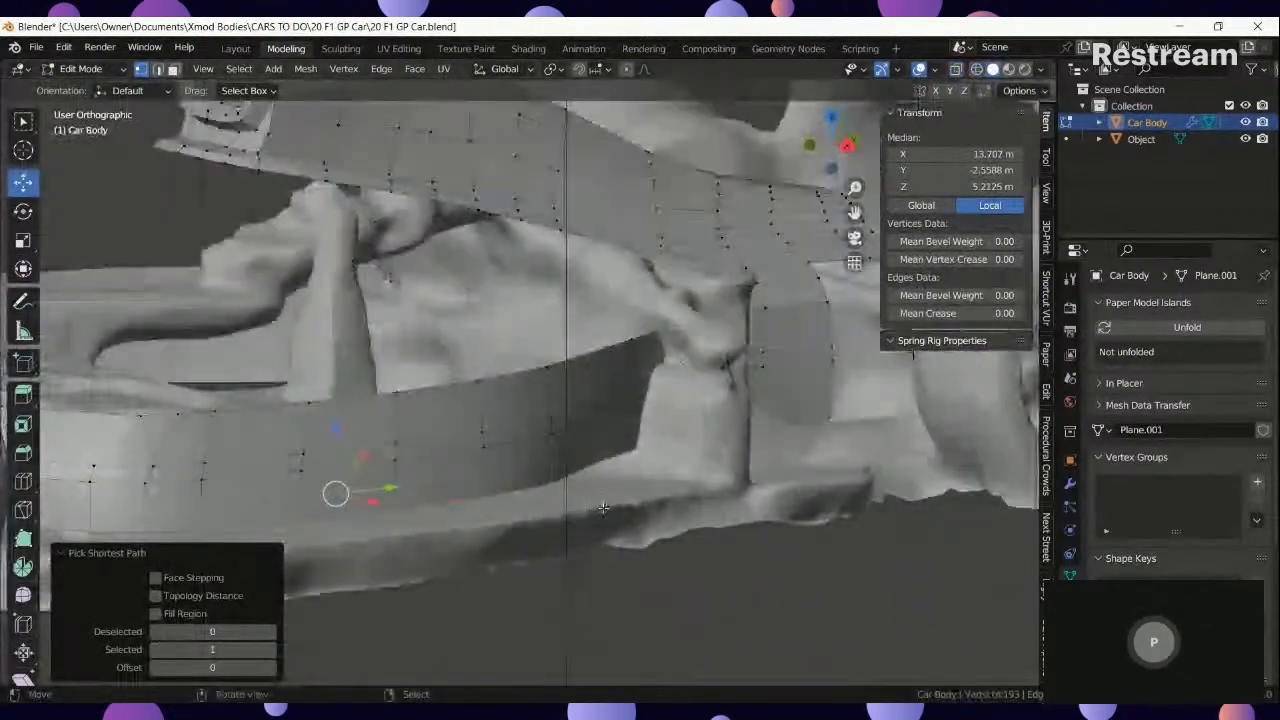
pyautogui.press('g')
pyautogui.press('z')
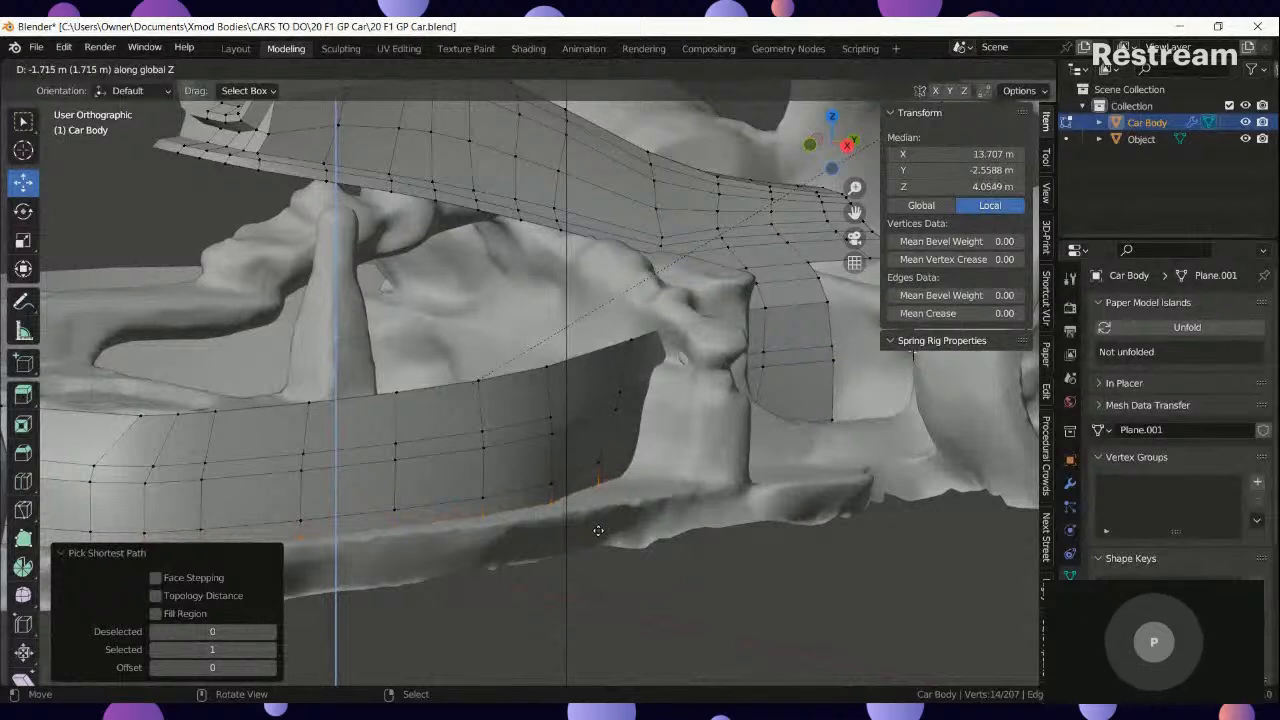
pyautogui.click(597, 529)
pyautogui.press('Tab')
pyautogui.scroll(-6, 614, 520)
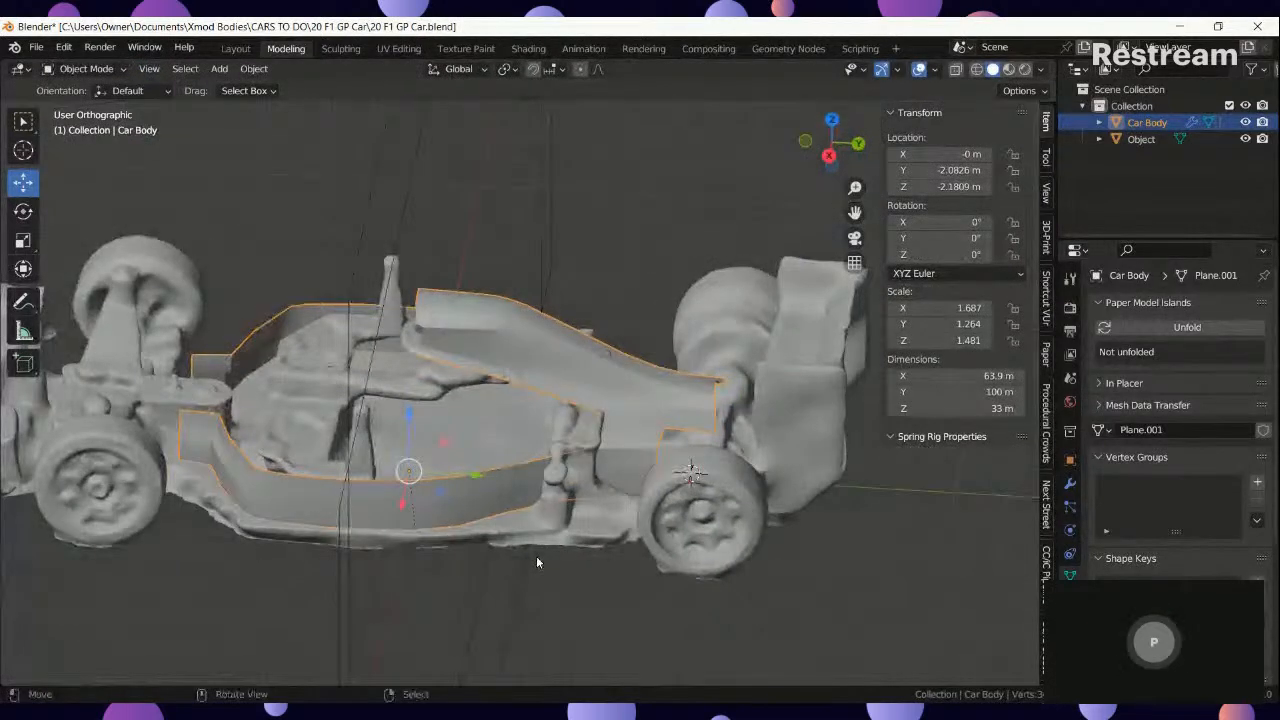
# Select the rear section of the side panel strip by vertex path and inner region and move it outward along X towards the rear wheel.
pyautogui.press('KP_3')
pyautogui.press('Tab')
pyautogui.scroll(5, 682, 484)
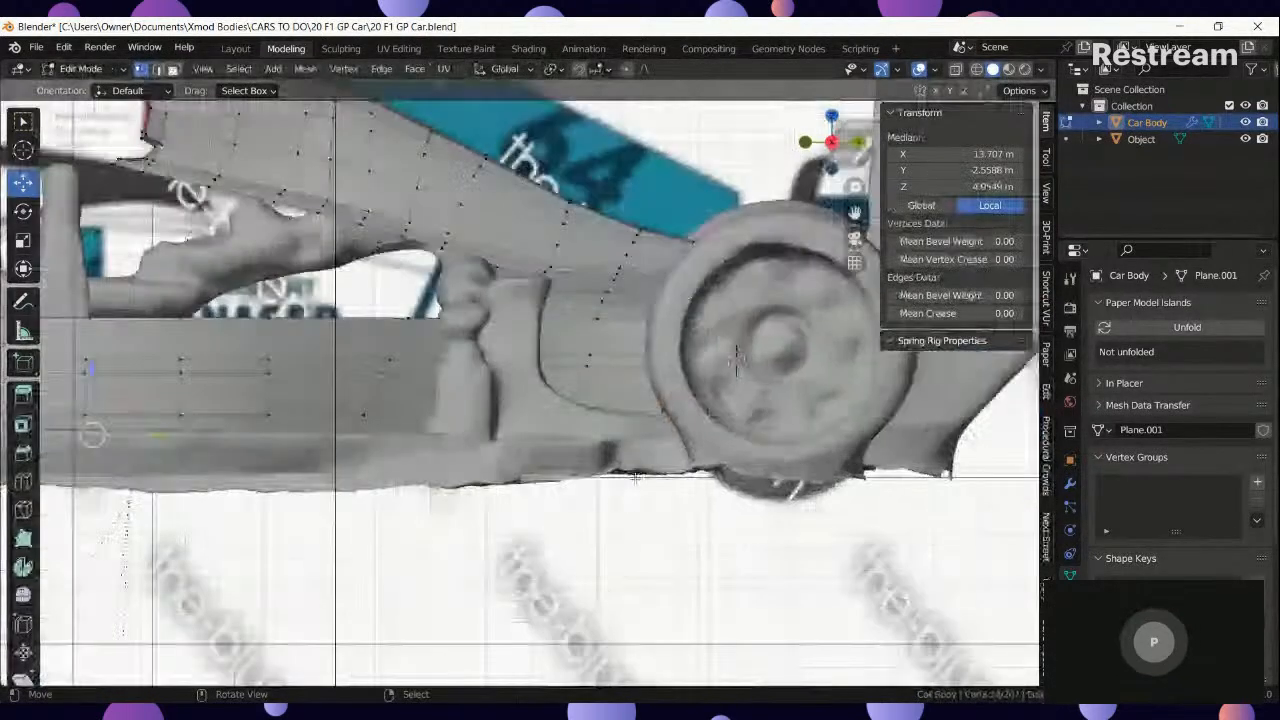
pyautogui.moveTo(736, 360); pyautogui.dragTo(770, 397, button='middle')
pyautogui.click(697, 408)
pyautogui.press('z')
pyautogui.click(690, 455)
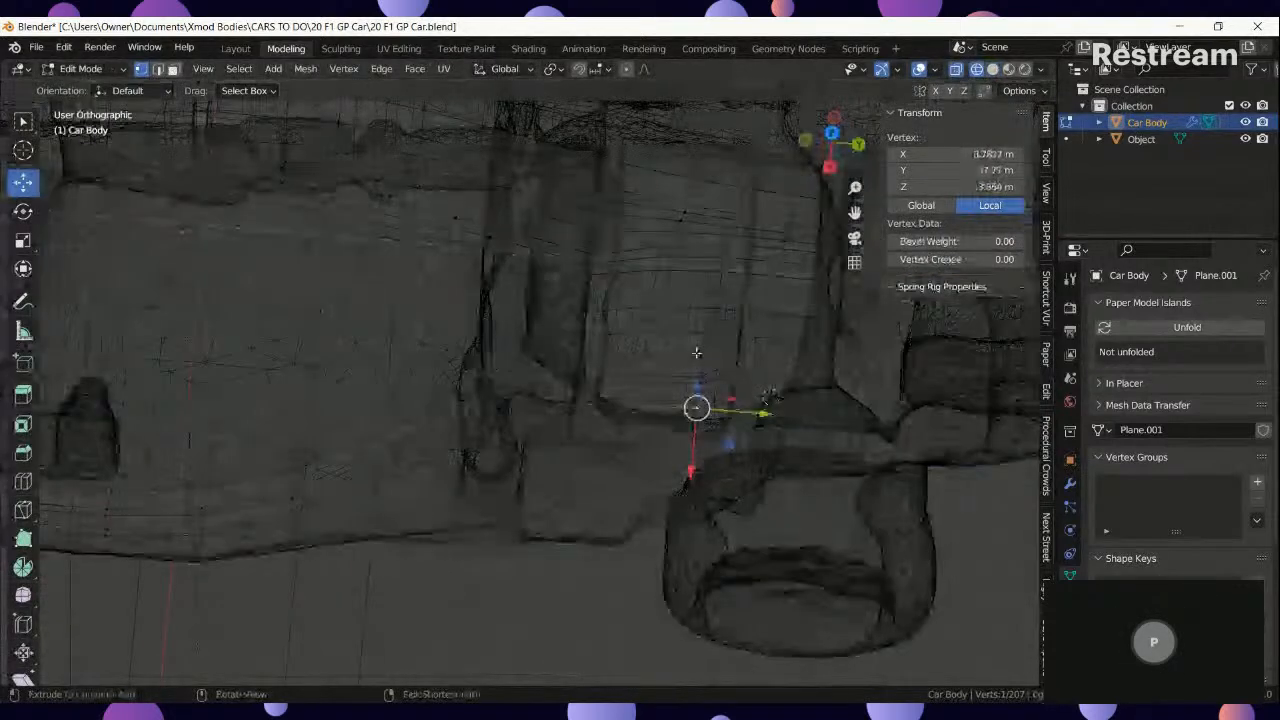
pyautogui.keyDown('ctrl'); pyautogui.rightClick(697, 353); pyautogui.keyUp('ctrl')
pyautogui.press('z')
pyautogui.click(643, 366)
pyautogui.hotkey('ctrl', 'z')
pyautogui.hotkey('ctrl', 'z')
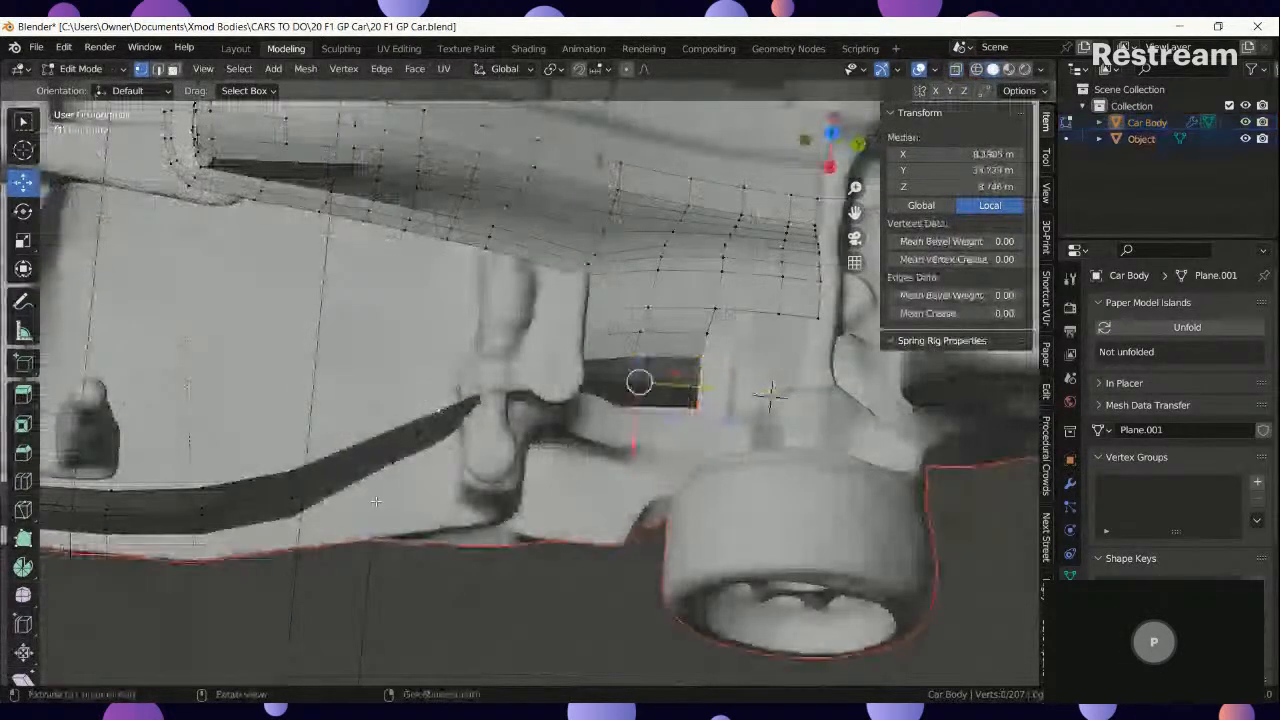
pyautogui.keyDown('ctrl'); pyautogui.rightClick(390, 467); pyautogui.keyUp('ctrl')
pyautogui.press('q')
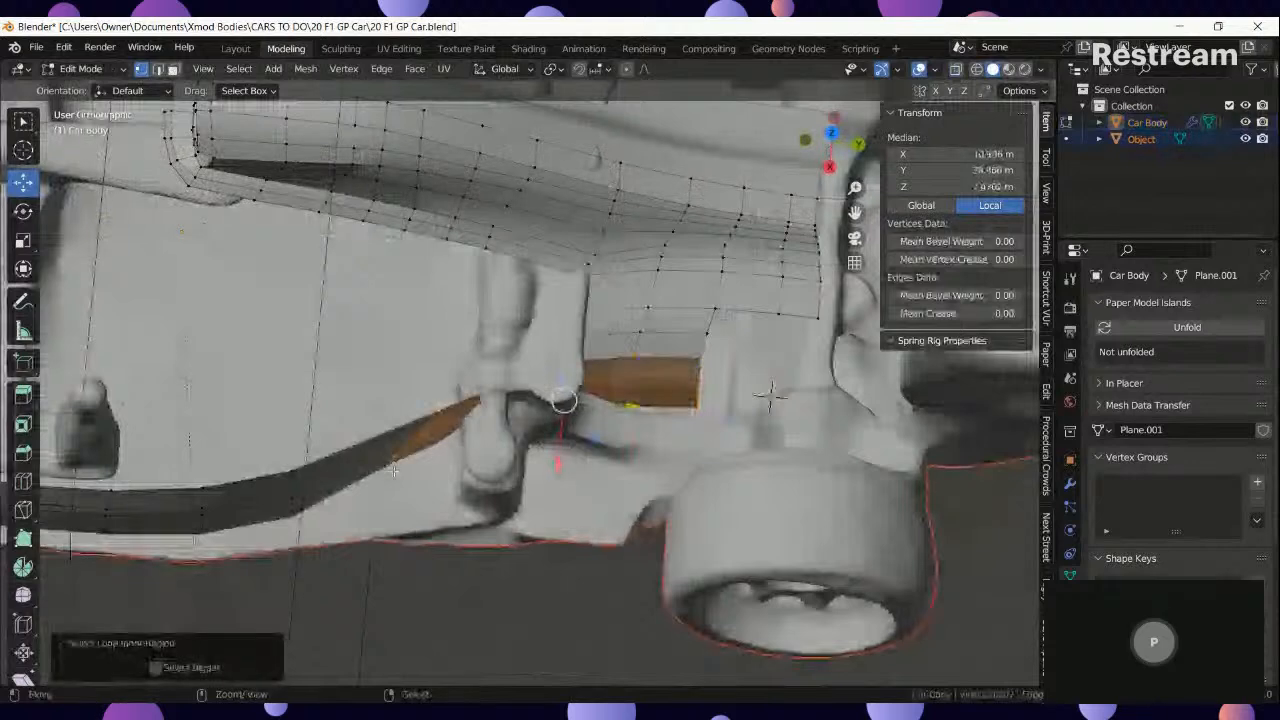
pyautogui.moveTo(556, 465); pyautogui.dragTo(350, 609)
# Select the five-vertex column at the side panel's protruding corner and move it -4.5993 m along X.
pyautogui.rightClick(382, 575)
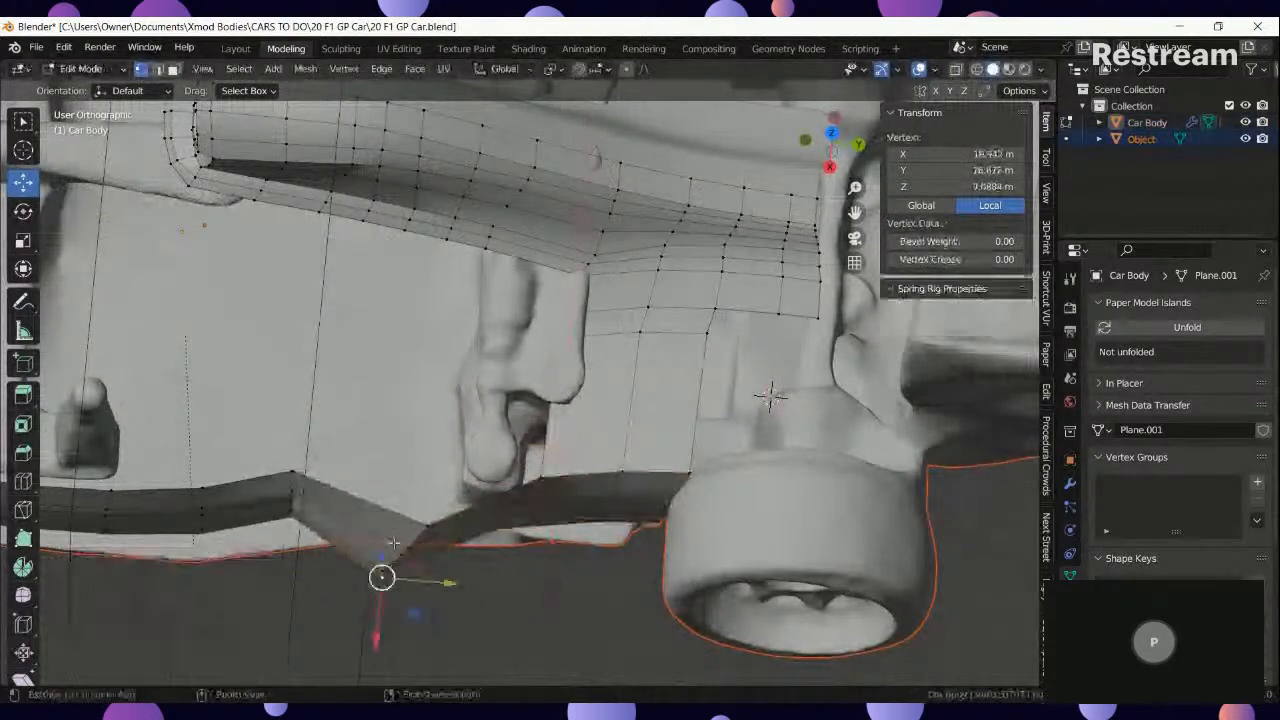
pyautogui.keyDown('ctrl'); pyautogui.rightClick(424, 529); pyautogui.keyUp('ctrl')
pyautogui.press('Tab')
pyautogui.press('Tab')
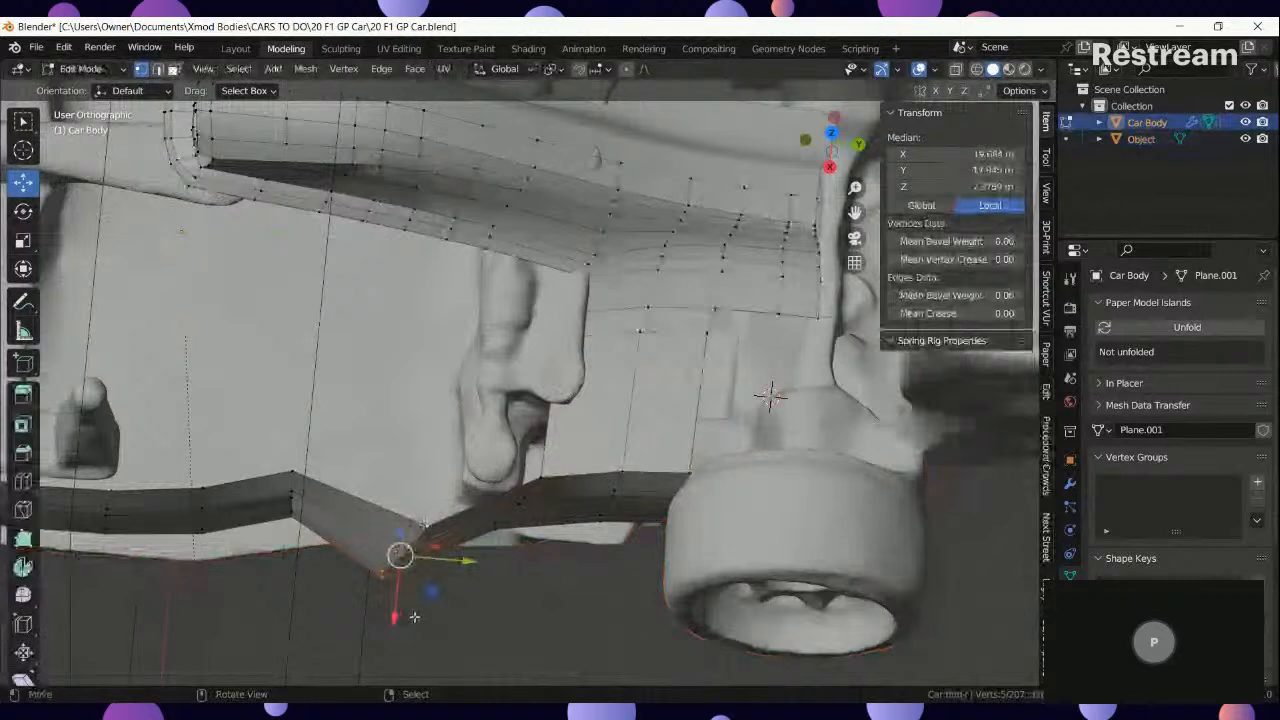
pyautogui.press('KP_7')
pyautogui.moveTo(792, 491); pyautogui.dragTo(749, 500)
# Select the side panel's rear vertices ahead of the rear wheel and move them 0.47785 m along X.
pyautogui.scroll(3, 764, 377)
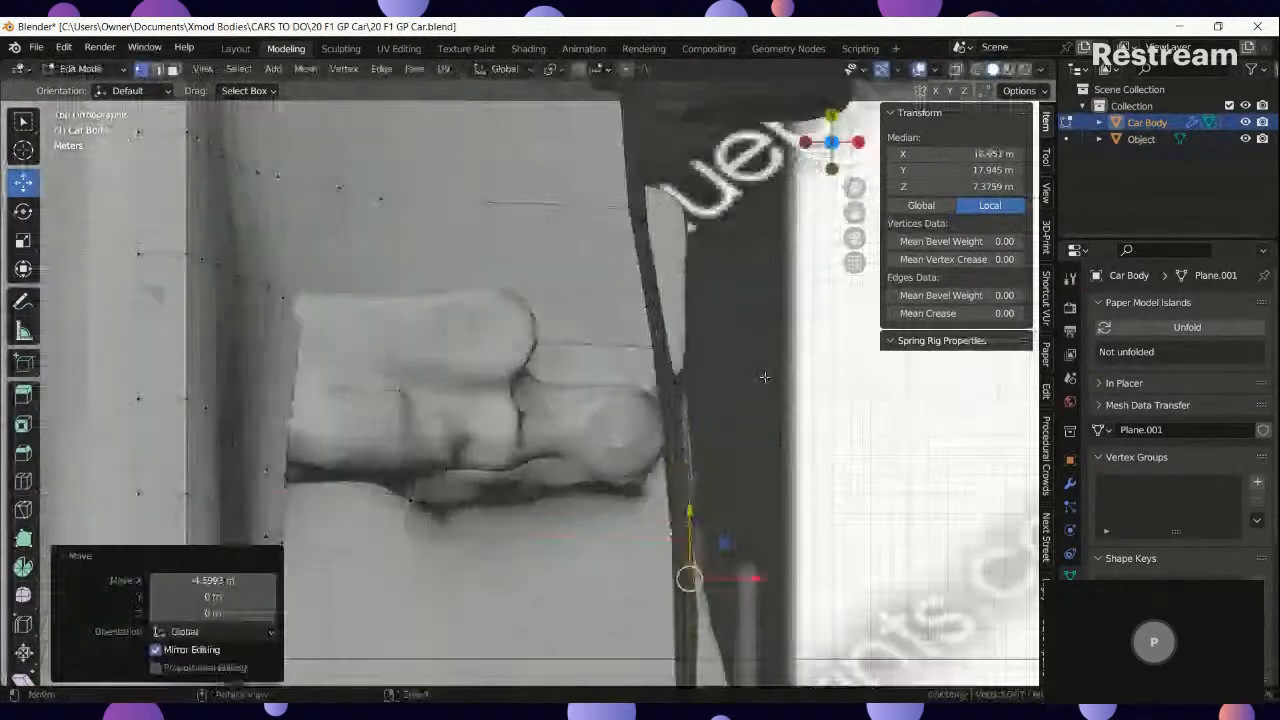
pyautogui.scroll(-3, 764, 377)
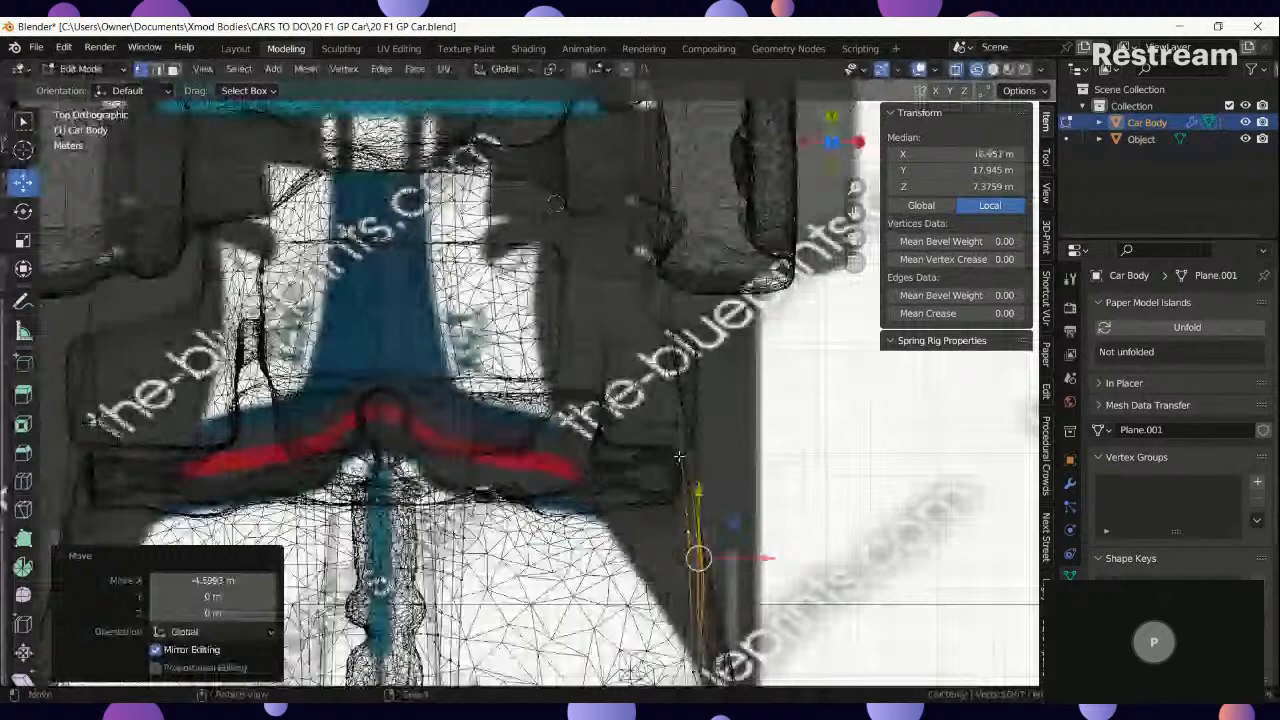
pyautogui.click(682, 451)
pyautogui.keyDown('shift'); pyautogui.click(657, 277); pyautogui.keyUp('shift')
pyautogui.press('z')
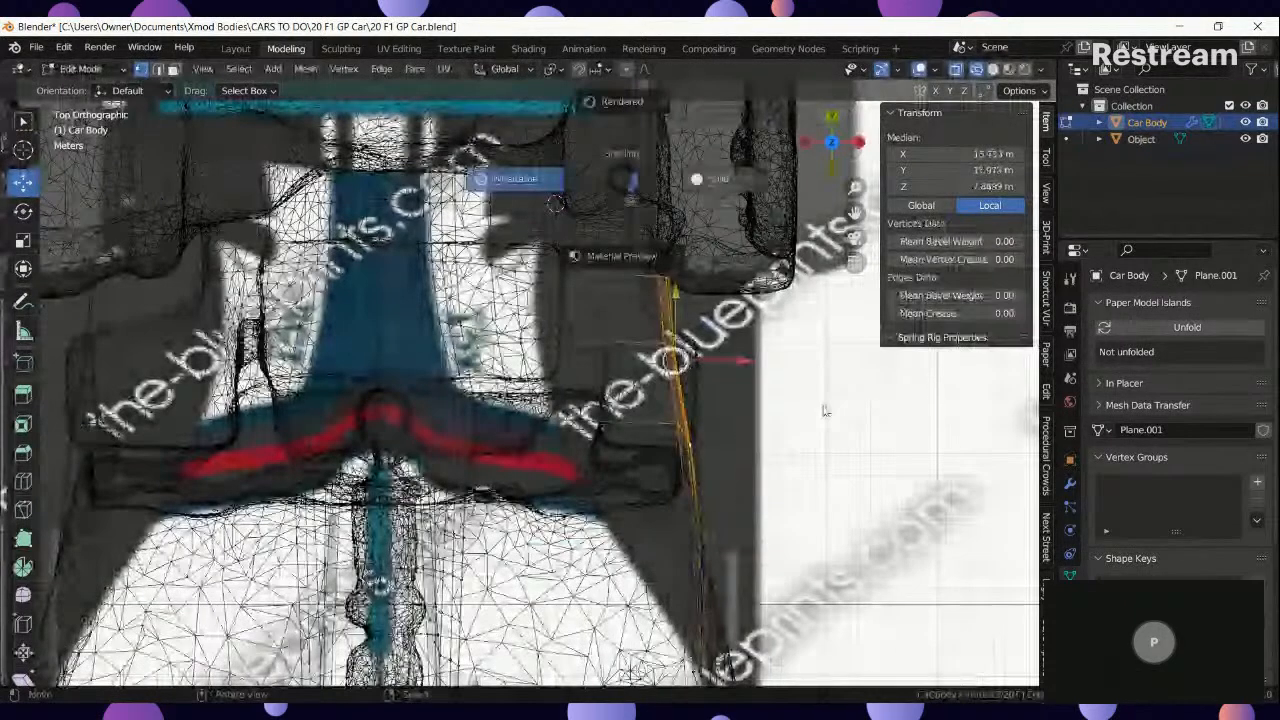
pyautogui.click(823, 410)
pyautogui.press('g')
pyautogui.press('x')
pyautogui.click(710, 387)
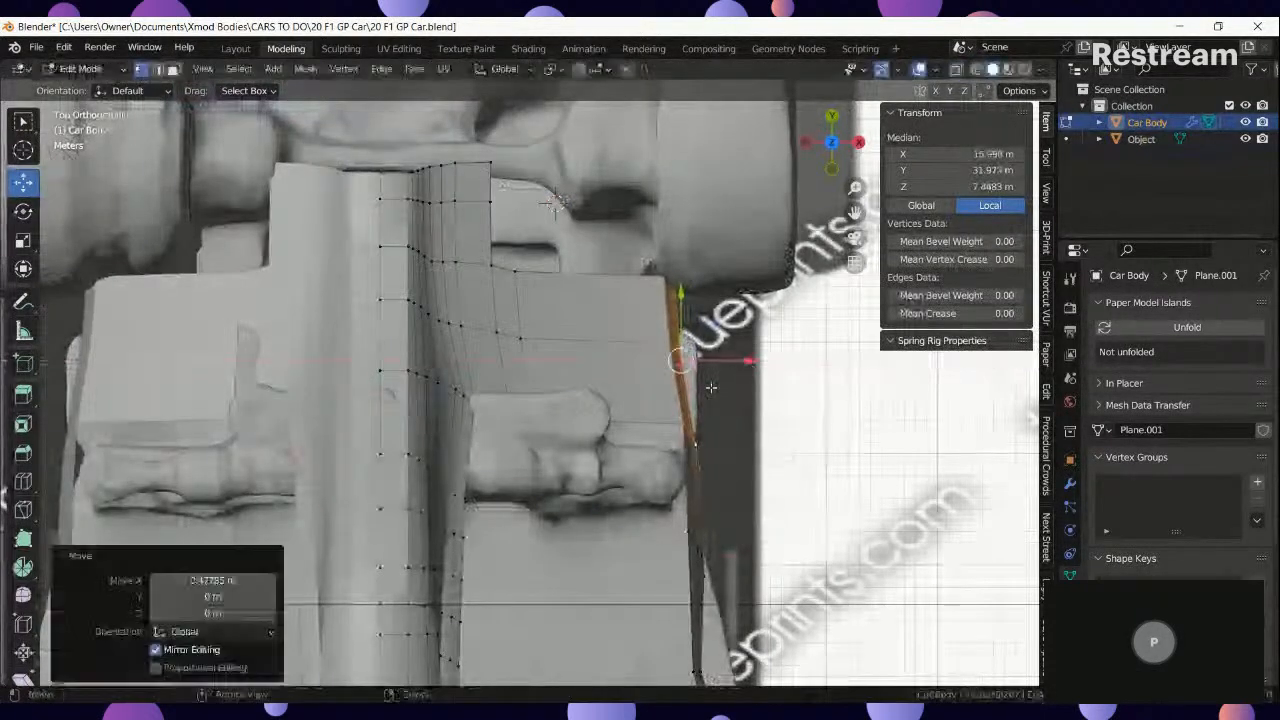
# Narrow the selection to the rearmost vertices of the side panel and move them slightly outward along X.
pyautogui.press('z')
pyautogui.click(690, 485)
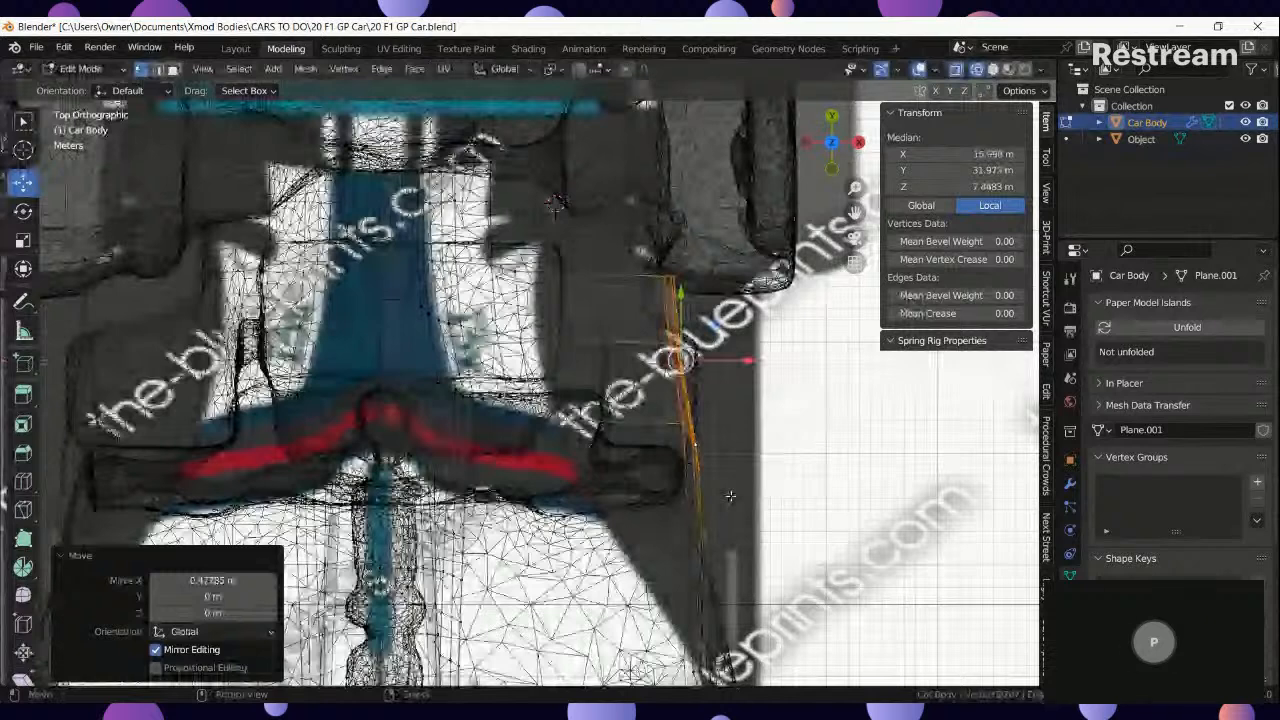
pyautogui.hotkey('shift', 'z')
pyautogui.press('g')
pyautogui.press('x')
pyautogui.click(745, 340)
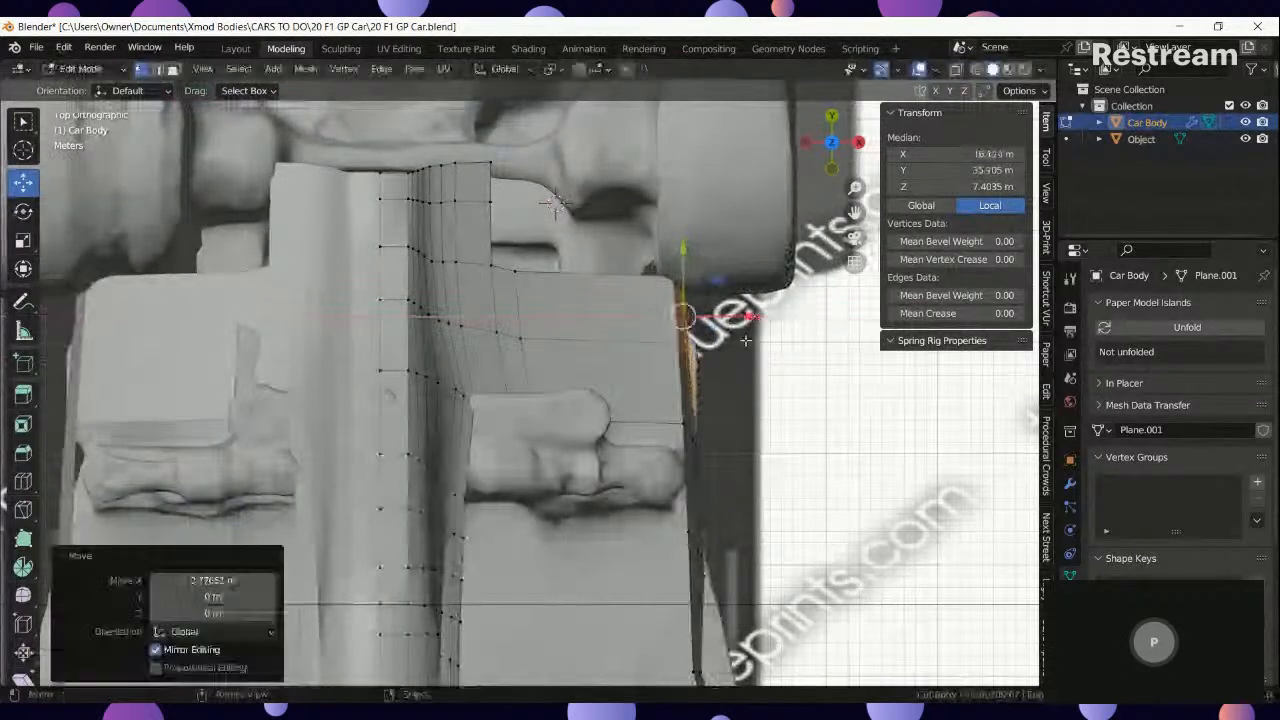
# Select the vertex column at the inward kink midway along the side panel and move it about 1.24 m outward along X.
pyautogui.moveTo(745, 340); pyautogui.dragTo(490, 340, button='middle')
pyautogui.click(471, 330)
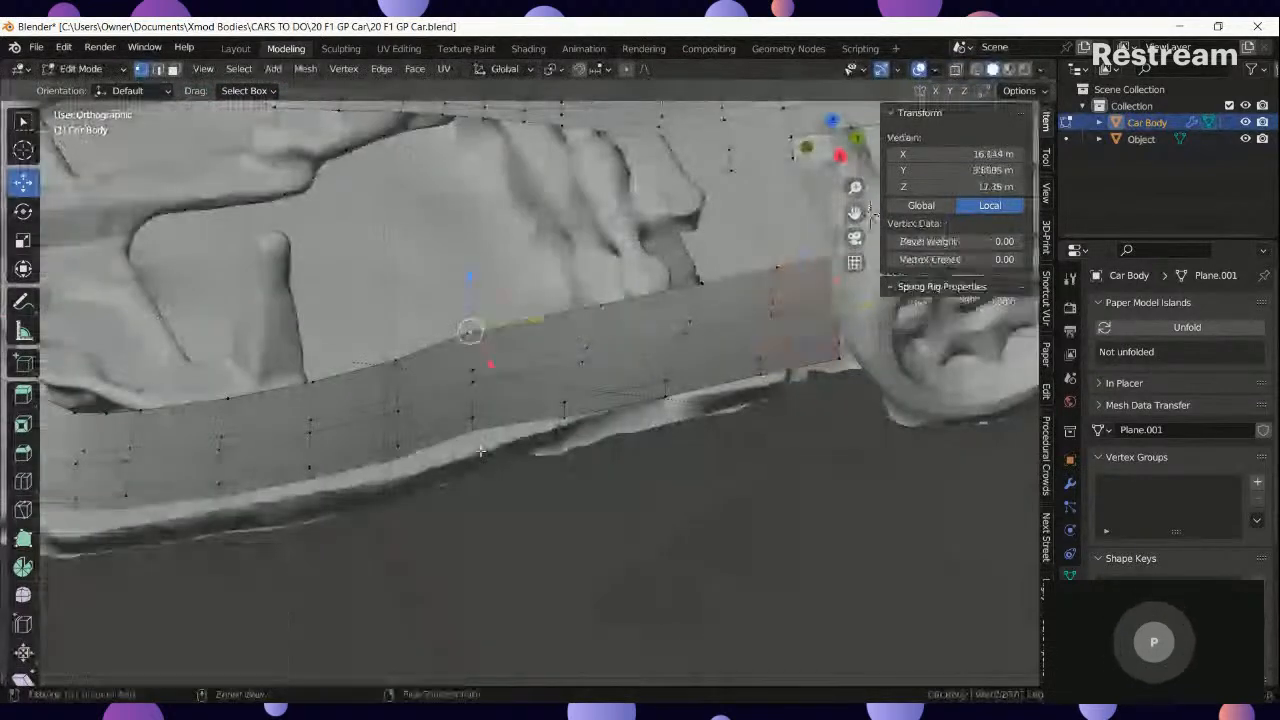
pyautogui.keyDown('ctrl'); pyautogui.click(471, 438); pyautogui.keyUp('ctrl')
pyautogui.moveTo(452, 436); pyautogui.dragTo(469, 440, button='middle')
pyautogui.press('KP_7')
pyautogui.scroll(1, 752, 520)
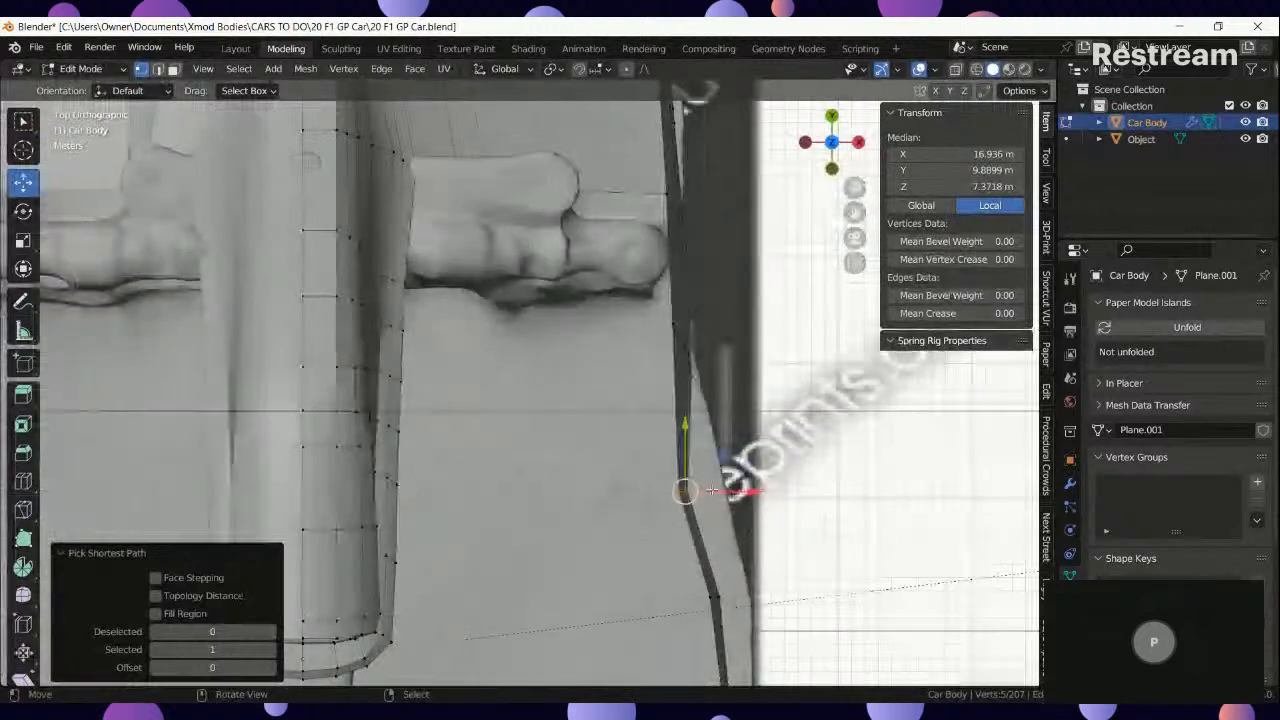
pyautogui.press('g')
pyautogui.press('x')
pyautogui.click(750, 501)
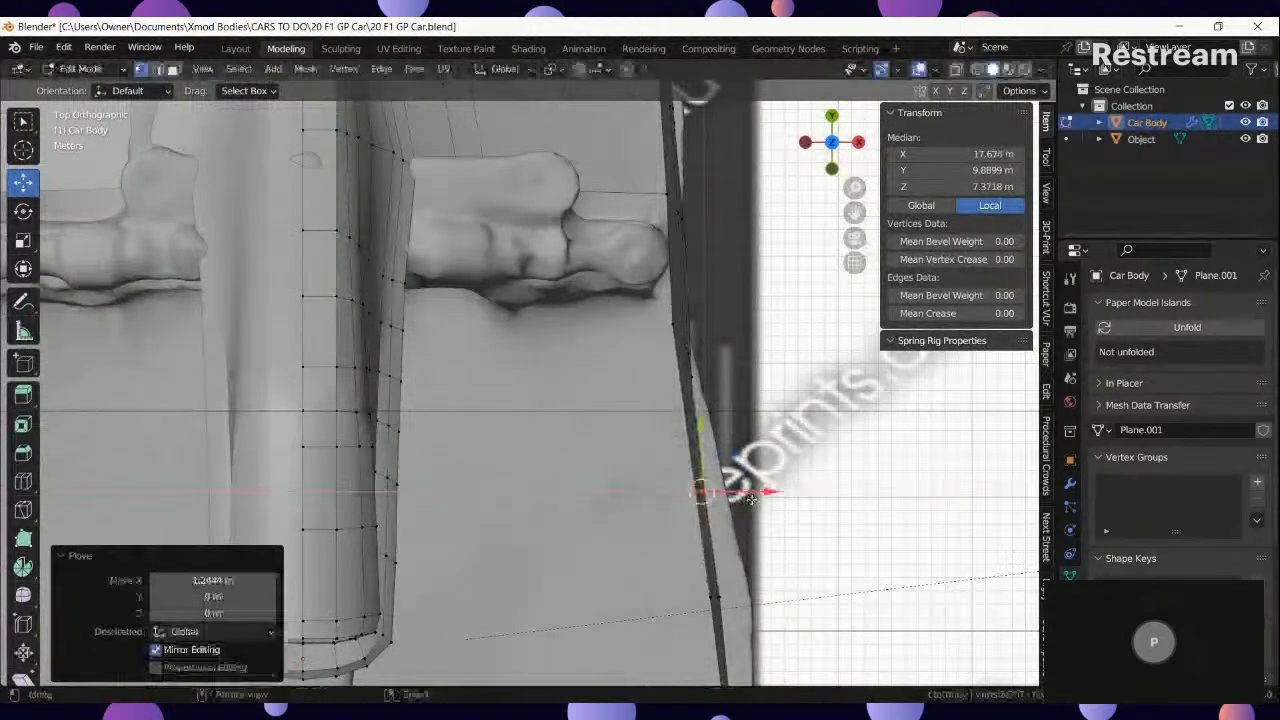
# Examine the adjusted side panel against the imported car and the blueprint in side view.
pyautogui.press('Tab')
pyautogui.scroll(-6, 742, 509)
pyautogui.moveTo(740, 510); pyautogui.dragTo(448, 377, button='middle')
pyautogui.press('KP_3')
pyautogui.scroll(2, 602, 176)
pyautogui.scroll(2, 602, 176)
pyautogui.press('z')
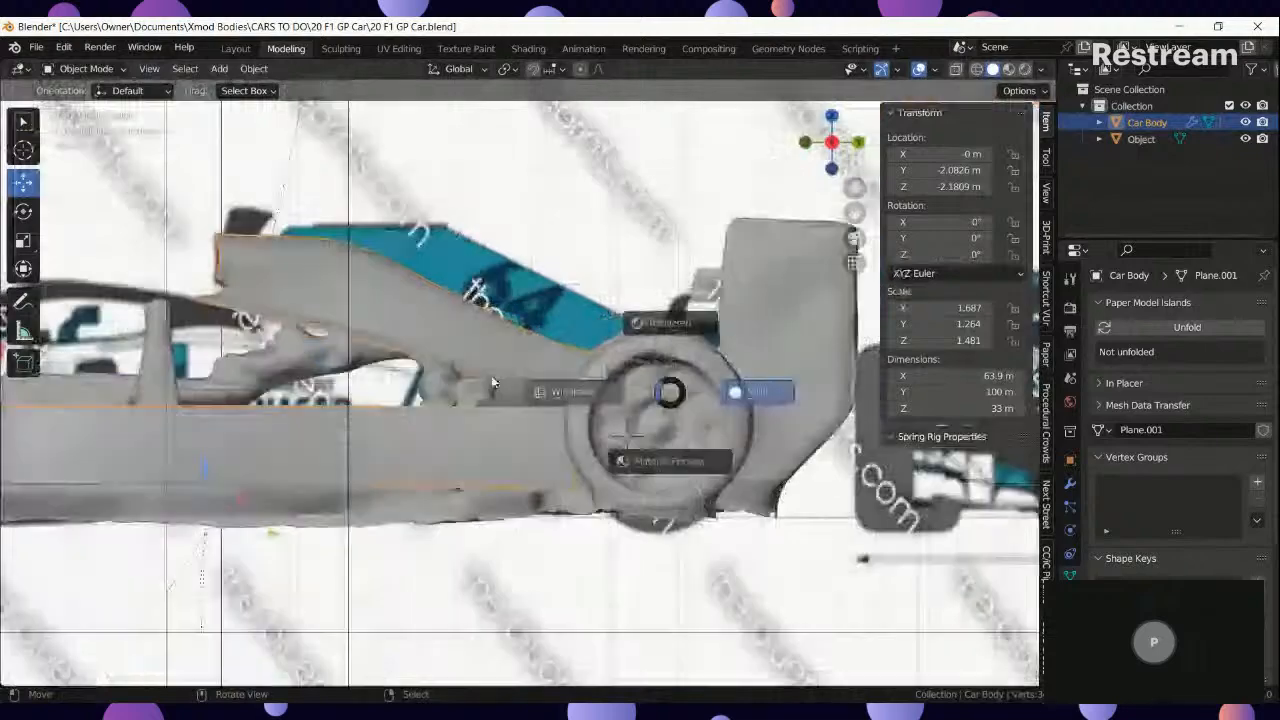
pyautogui.click(491, 380)
pyautogui.press('z')
pyautogui.click(785, 412)
# Edge slide the side panel's rearmost vertex column forward with factor 0.624 and the column ahead of it with factor -0.230.
pyautogui.press('Tab')
pyautogui.moveTo(700, 412); pyautogui.dragTo(620, 550, button='middle')
pyautogui.scroll(3, 583, 439)
pyautogui.keyDown('shift'); pyautogui.moveTo(583, 439); pyautogui.dragTo(583, 432, button='middle'); pyautogui.keyUp('shift')
pyautogui.press('z')
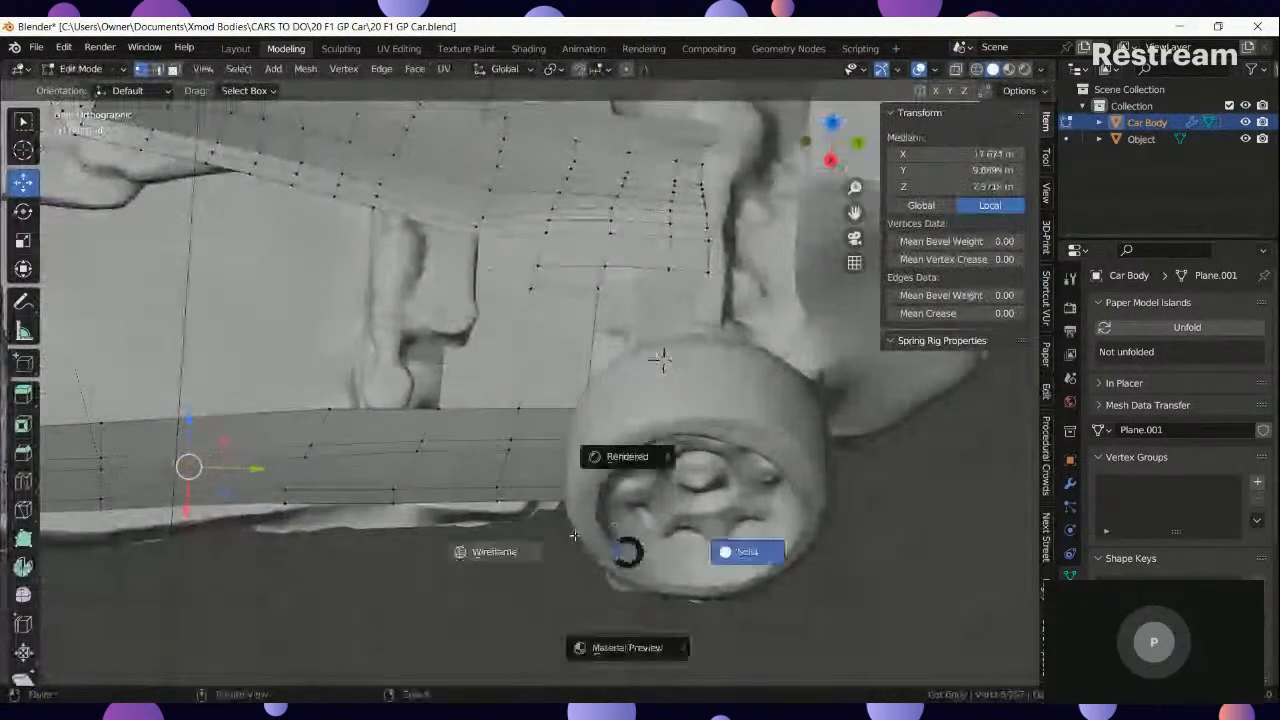
pyautogui.click(540, 549)
pyautogui.click(583, 503)
pyautogui.keyDown('ctrl'); pyautogui.click(584, 405); pyautogui.keyUp('ctrl')
pyautogui.press('z')
pyautogui.click(645, 442)
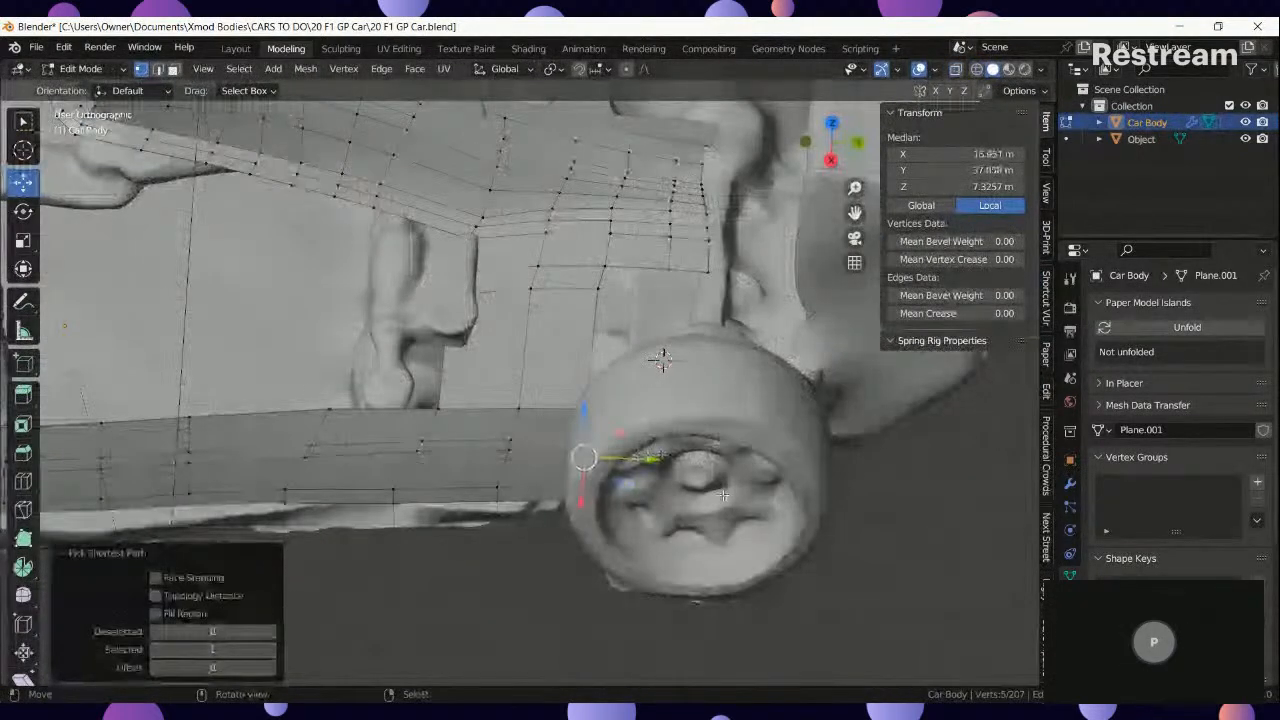
pyautogui.press('g')
pyautogui.press('g')
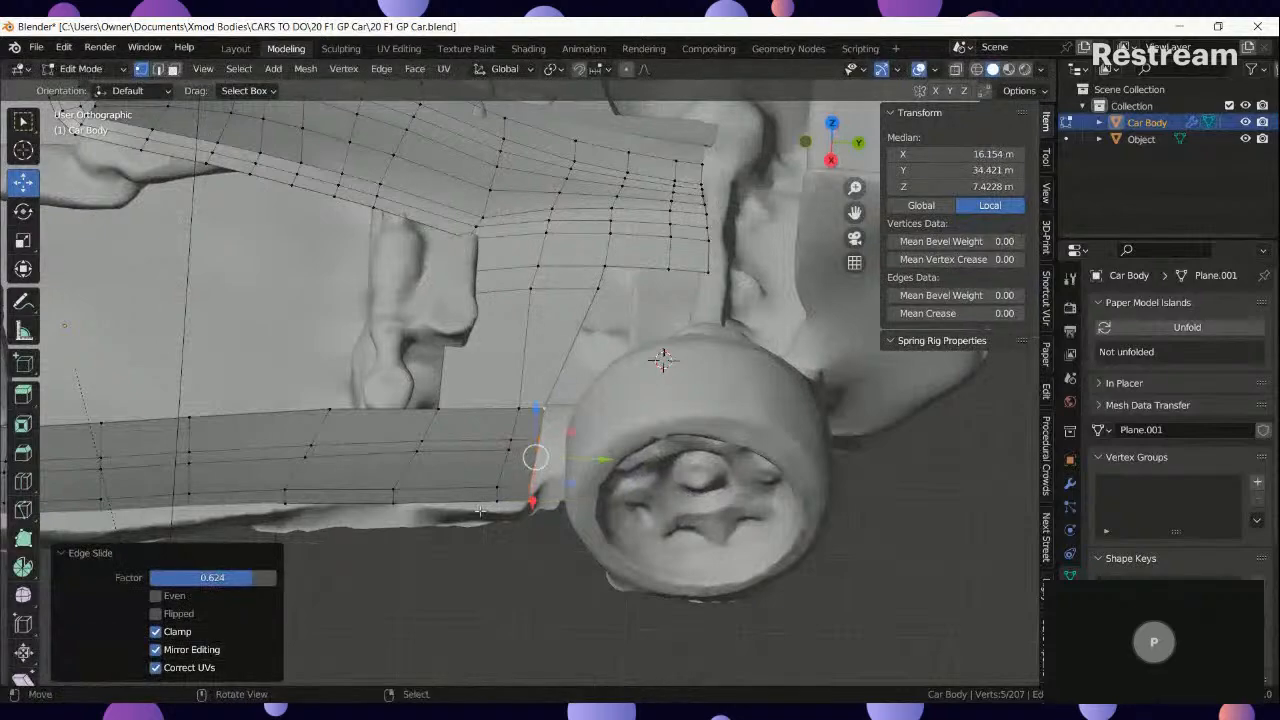
pyautogui.click(640, 485)
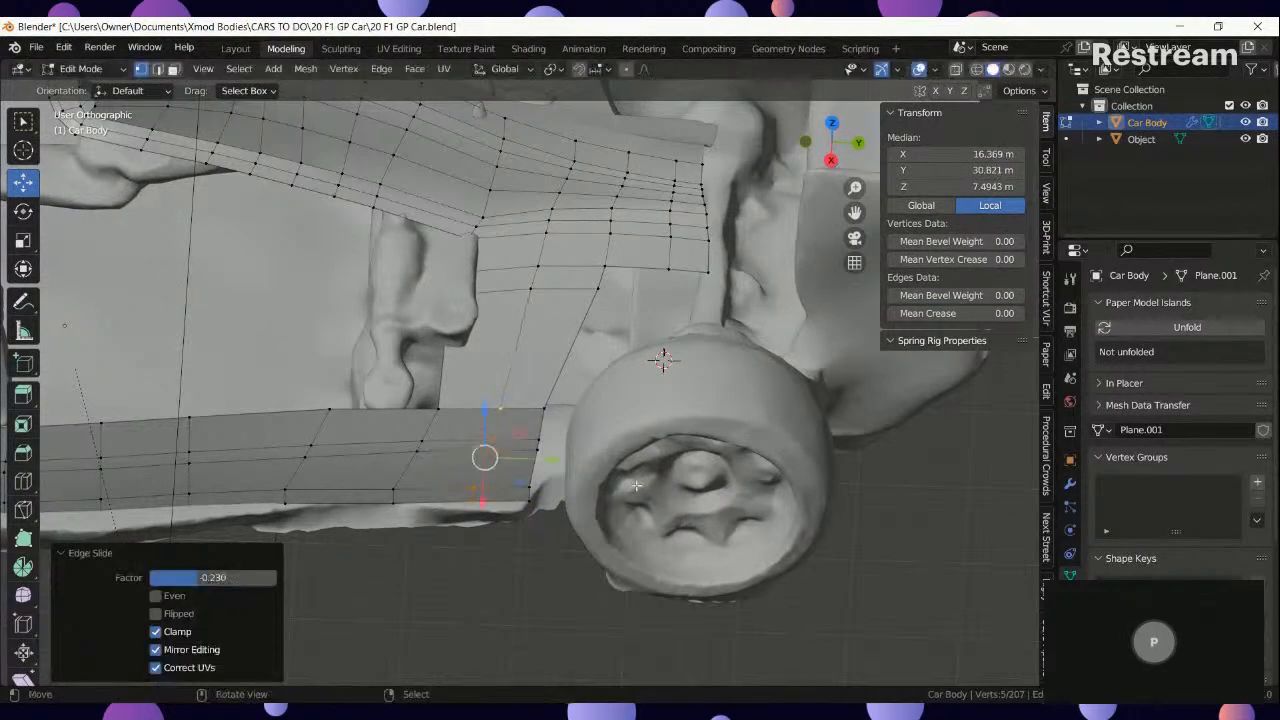
# Select the three-vertex row on the rear deck between the engine cover and side panel and move it 2.7477 m outward along X.
pyautogui.moveTo(640, 485); pyautogui.dragTo(685, 251, button='middle')
pyautogui.rightClick(682, 272)
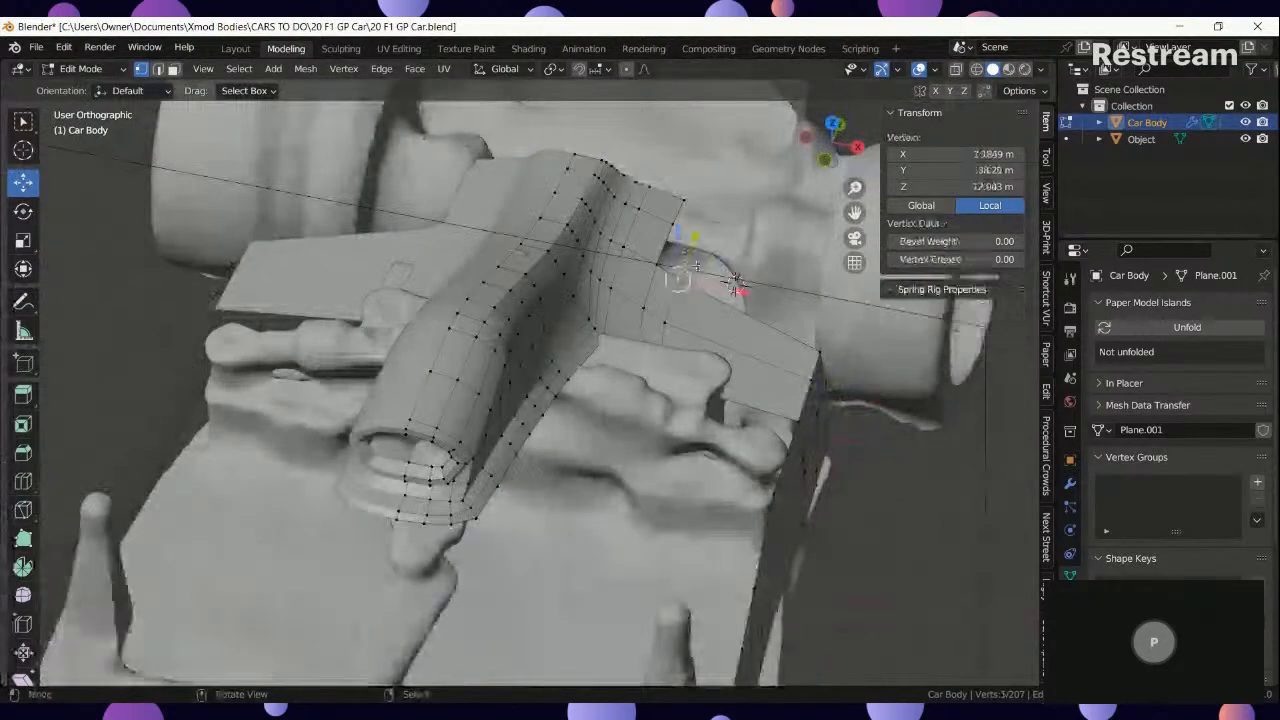
pyautogui.press('KP_7')
pyautogui.press('z')
pyautogui.click(702, 475)
pyautogui.keyDown('ctrl'); pyautogui.click(702, 475); pyautogui.keyUp('ctrl')
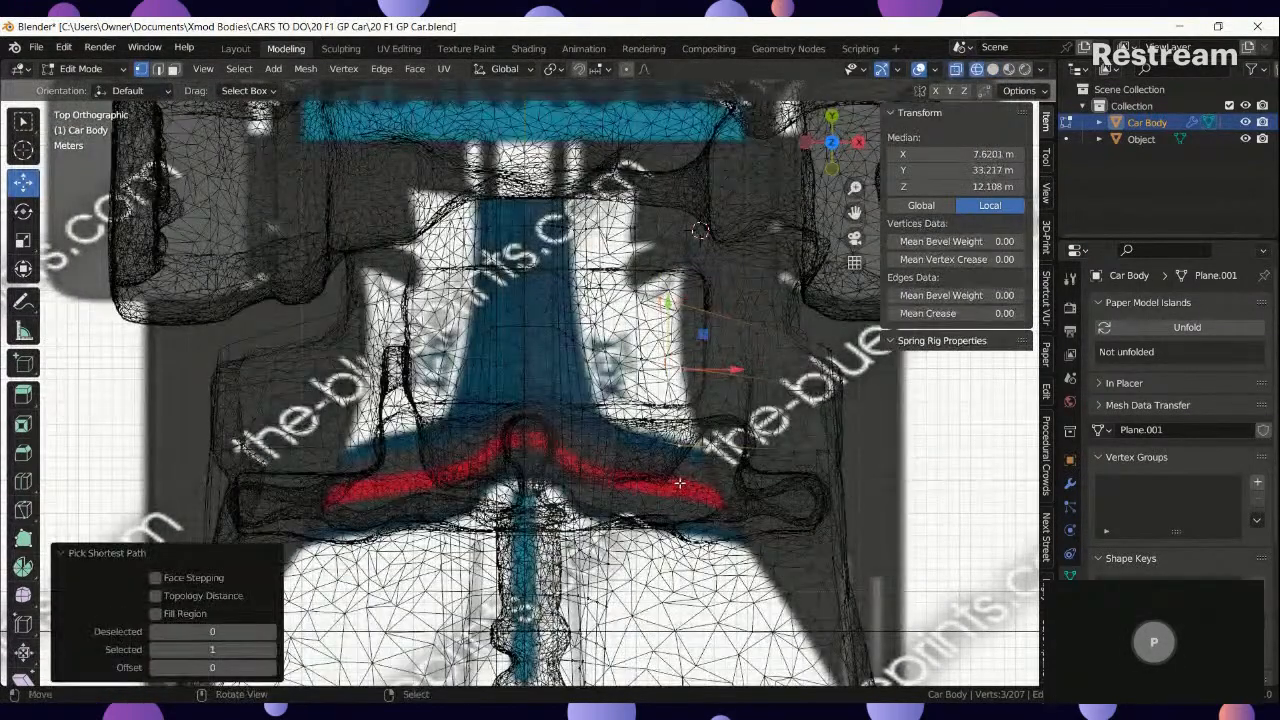
pyautogui.hotkey('shift', 'z')
pyautogui.press('g')
pyautogui.press('x')
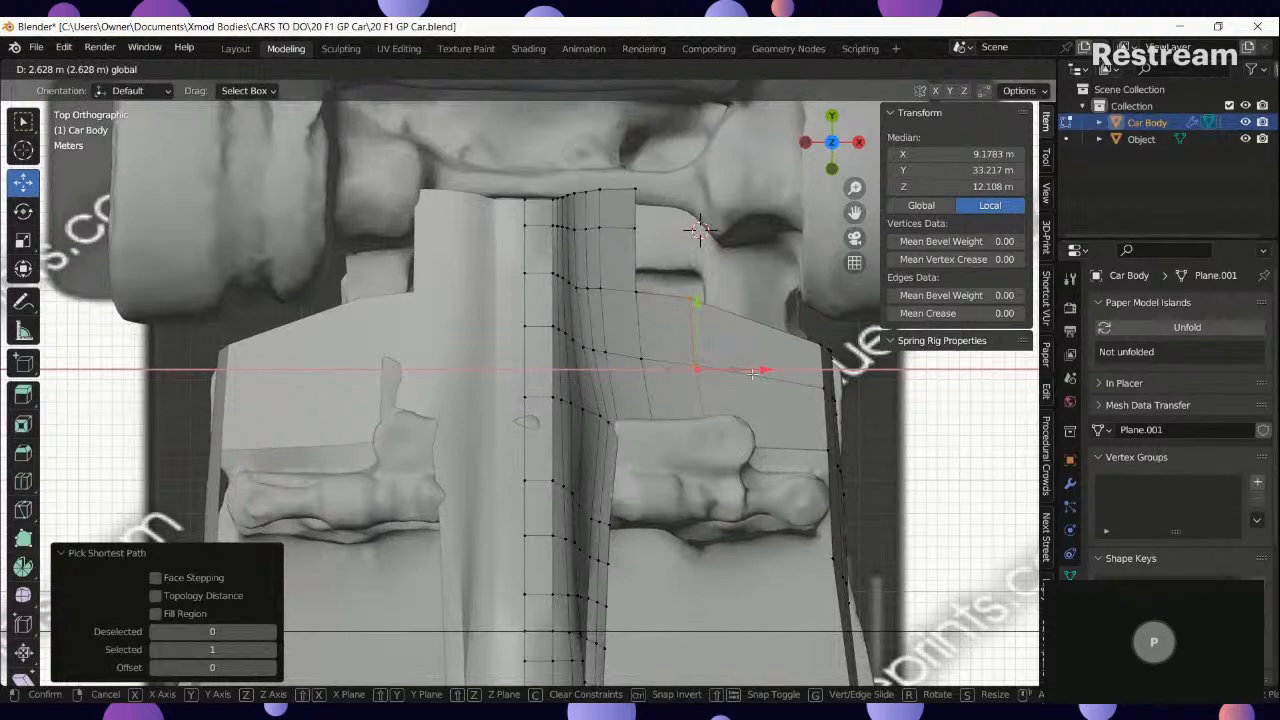
pyautogui.moveTo(752, 373); pyautogui.dragTo(755, 373)
# Select the eight rear deck vertices around the notch beside the engine cover and move them 3.0483 m outward along X.
pyautogui.scroll(-3, 693, 396)
pyautogui.keyDown('shift'); pyautogui.moveTo(690, 400); pyautogui.dragTo(672, 430, button='middle'); pyautogui.keyUp('shift')
pyautogui.scroll(1, 670, 432)
pyautogui.scroll(2, 660, 450)
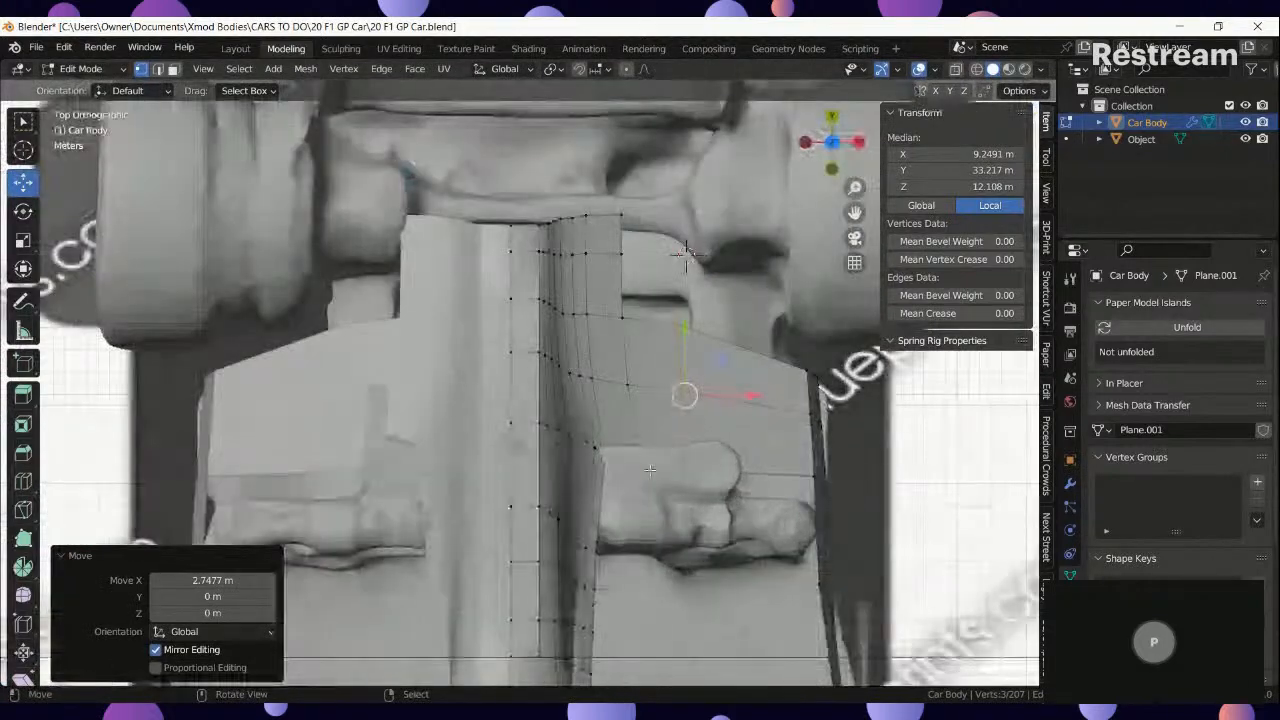
pyautogui.keyDown('ctrl'); pyautogui.click(686, 253); pyautogui.keyUp('ctrl')
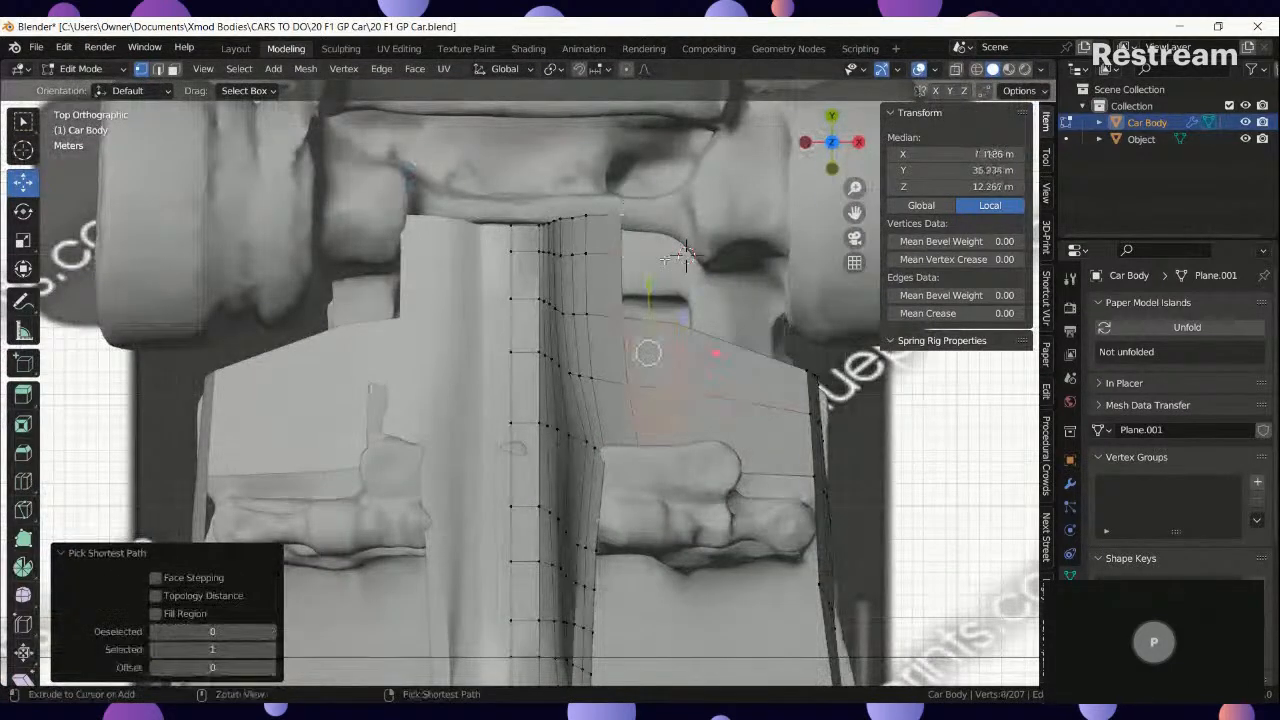
pyautogui.moveTo(708, 357); pyautogui.dragTo(742, 358)
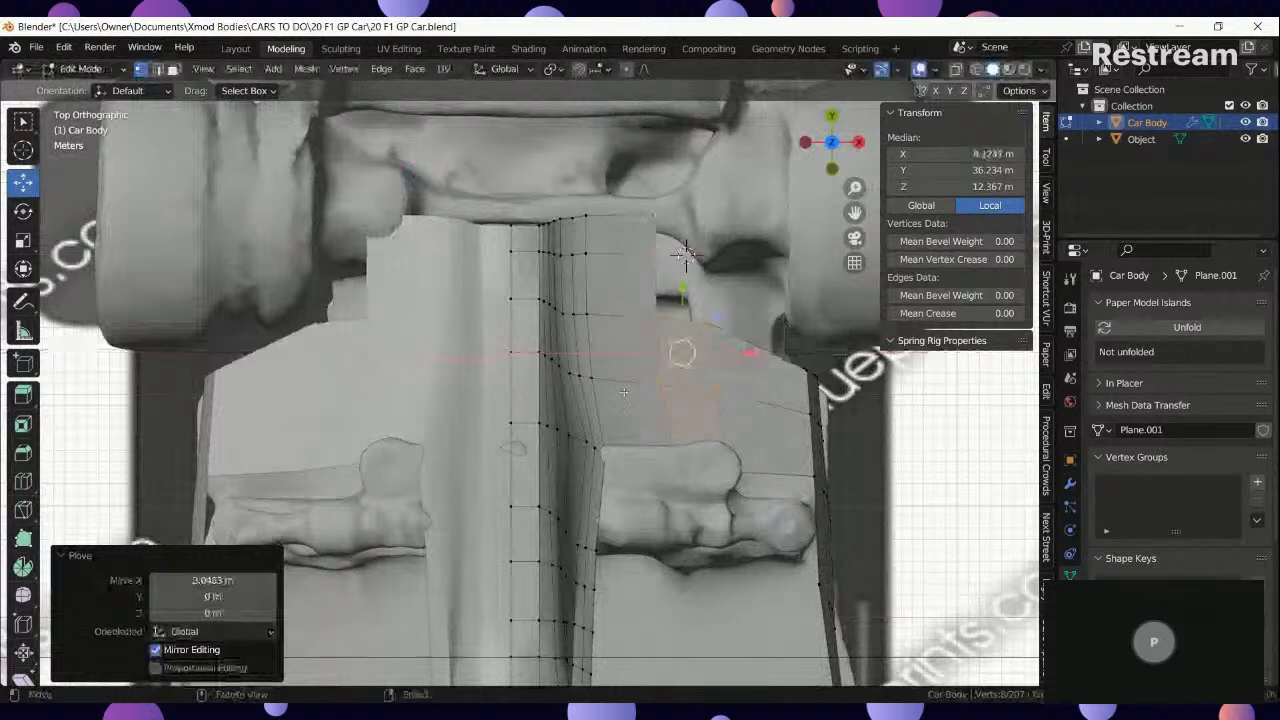
# Select the vertex row along the base of the engine cover on the rear deck and reposition it along X.
pyautogui.moveTo(624, 391); pyautogui.dragTo(613, 266, button='middle')
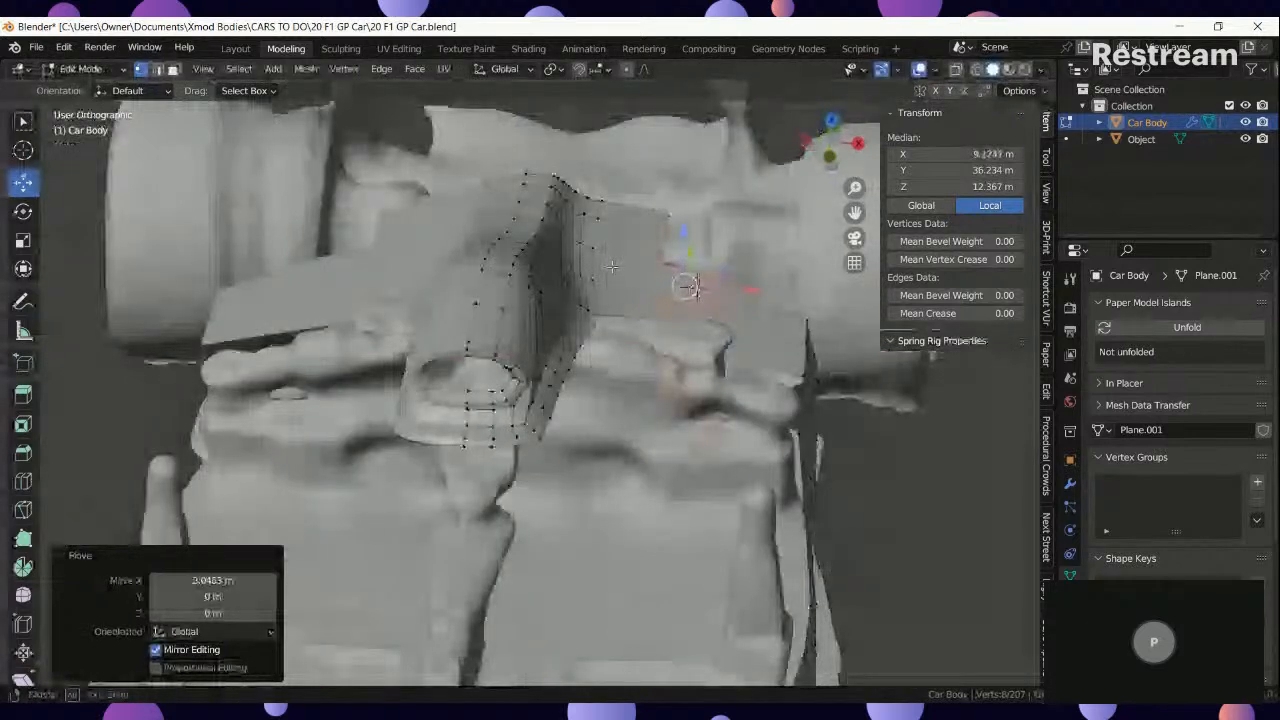
pyautogui.keyDown('ctrl'); pyautogui.click(585, 413); pyautogui.keyUp('ctrl')
pyautogui.press('g')
pyautogui.press('x')
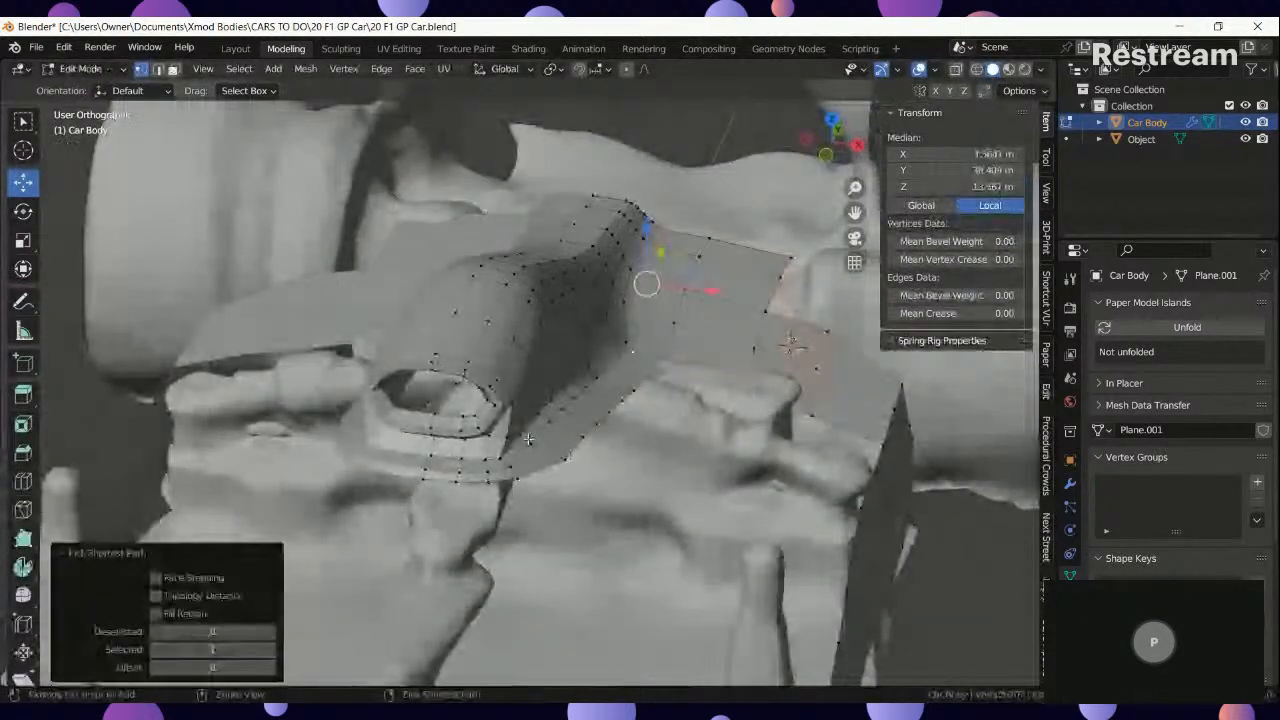
pyautogui.press('g')
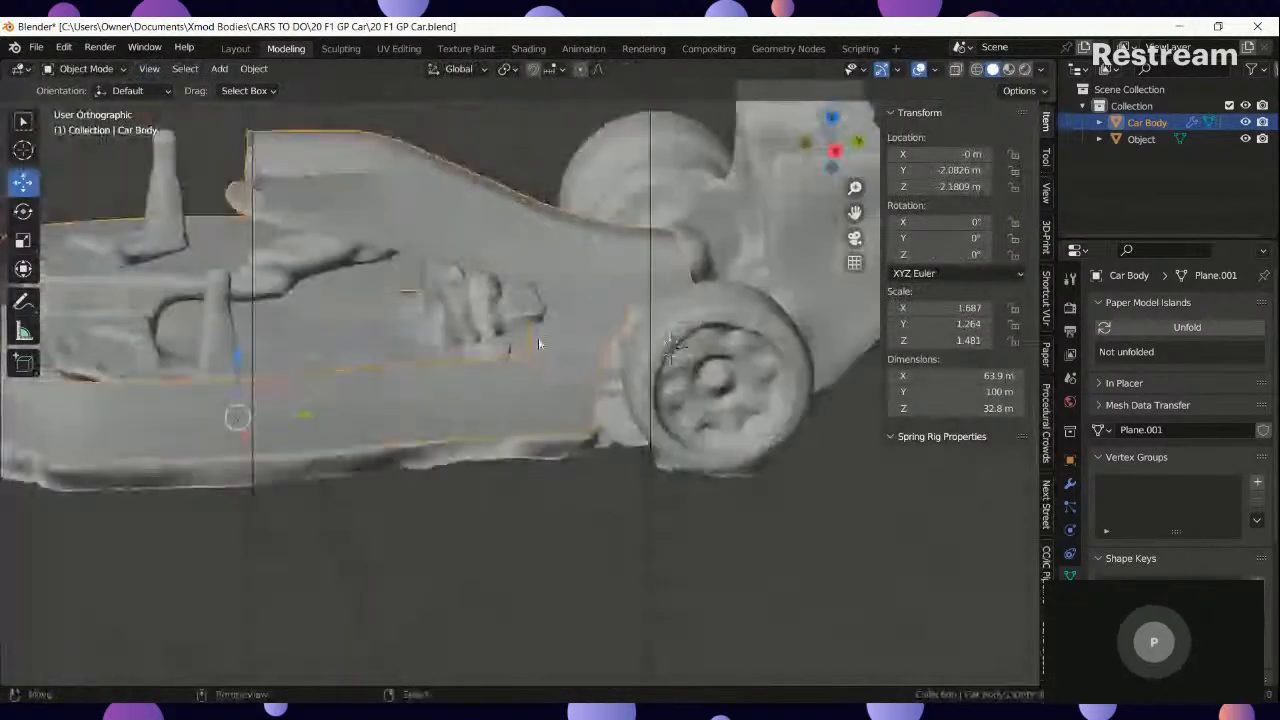
# Inspect the Car Body's rear deck and its front end near the front wheel against the imported car and the side blueprint.
pyautogui.moveTo(522, 363); pyautogui.dragTo(706, 306, button='middle')
pyautogui.moveTo(703, 360); pyautogui.dragTo(707, 435, button='middle')
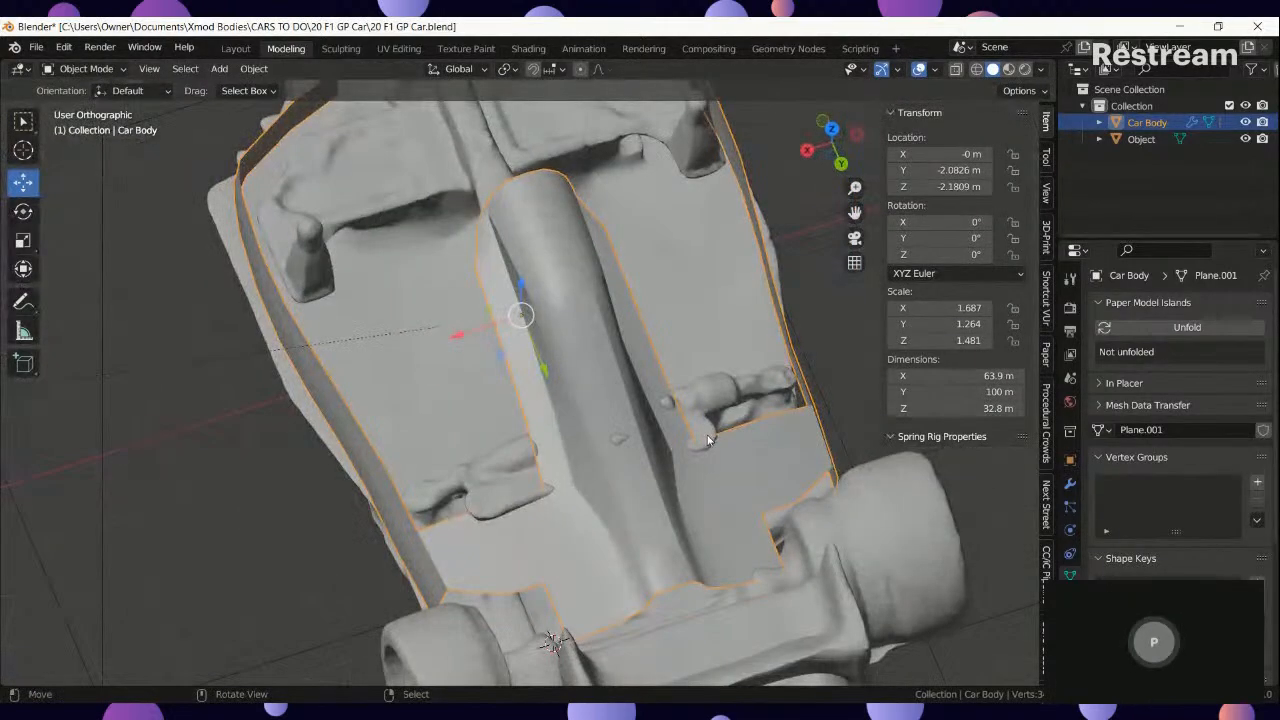
pyautogui.moveTo(440, 460); pyautogui.dragTo(562, 434, button='middle')
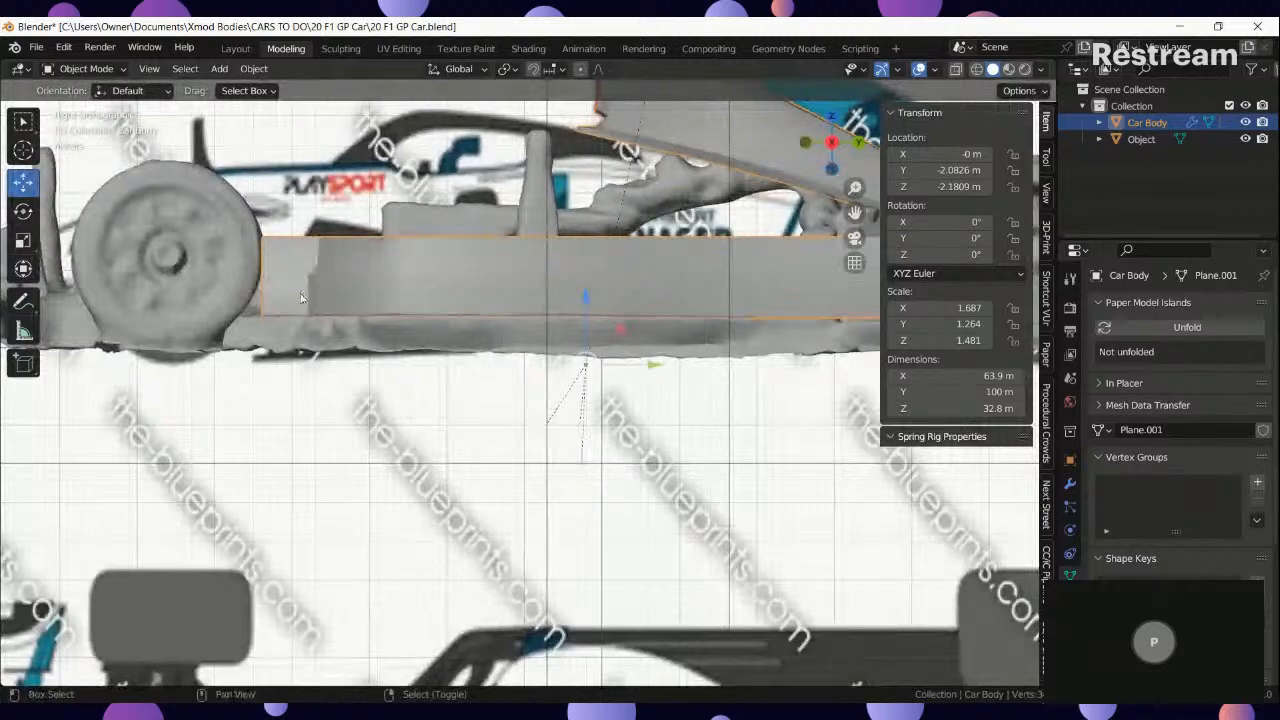
pyautogui.keyDown('shift'); pyautogui.moveTo(300, 280); pyautogui.dragTo(543, 354, button='middle'); pyautogui.keyUp('shift')
pyautogui.press('z')
pyautogui.click(436, 354)
pyautogui.scroll(3, 560, 354)
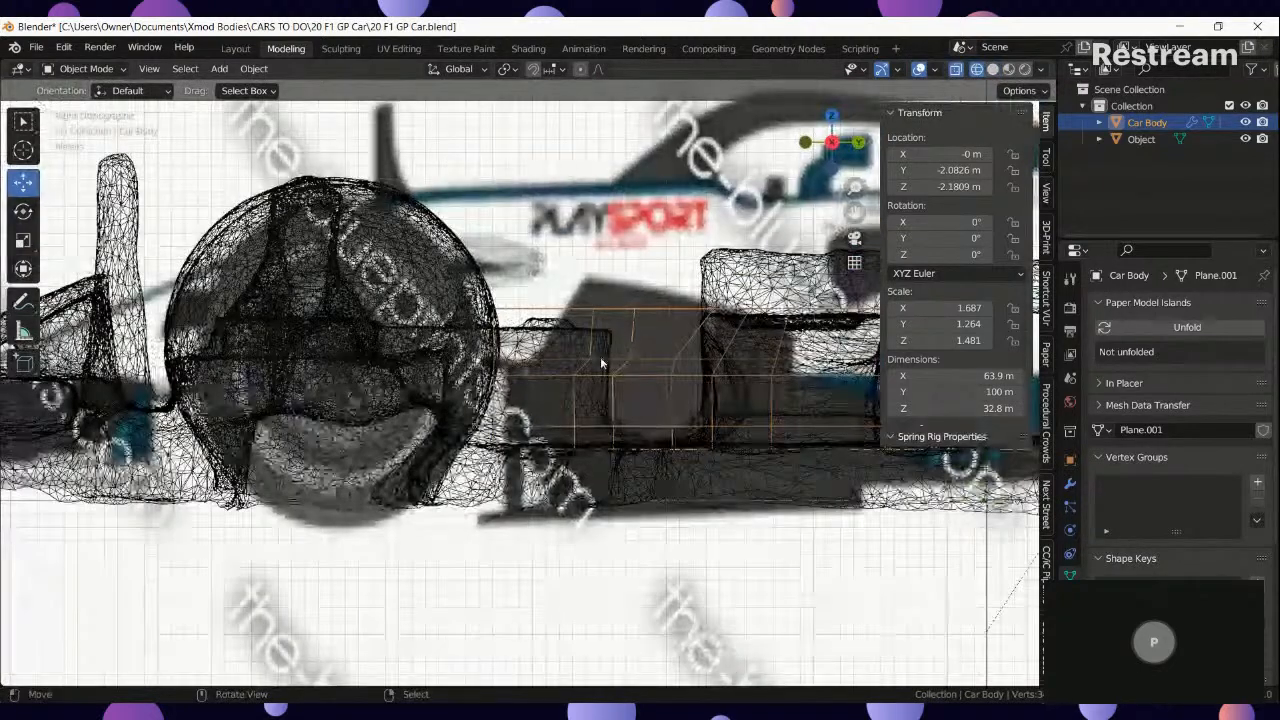
pyautogui.rightClick(427, 369)
pyautogui.scroll(-3, 425, 373)
pyautogui.moveTo(425, 372)
pyautogui.mouseDown(button='middle')
pyautogui.moveTo(421, 392)
pyautogui.moveTo(464, 422)
pyautogui.moveTo(537, 440)
pyautogui.mouseUp(button='middle')
pyautogui.hotkey('shift', 'z')
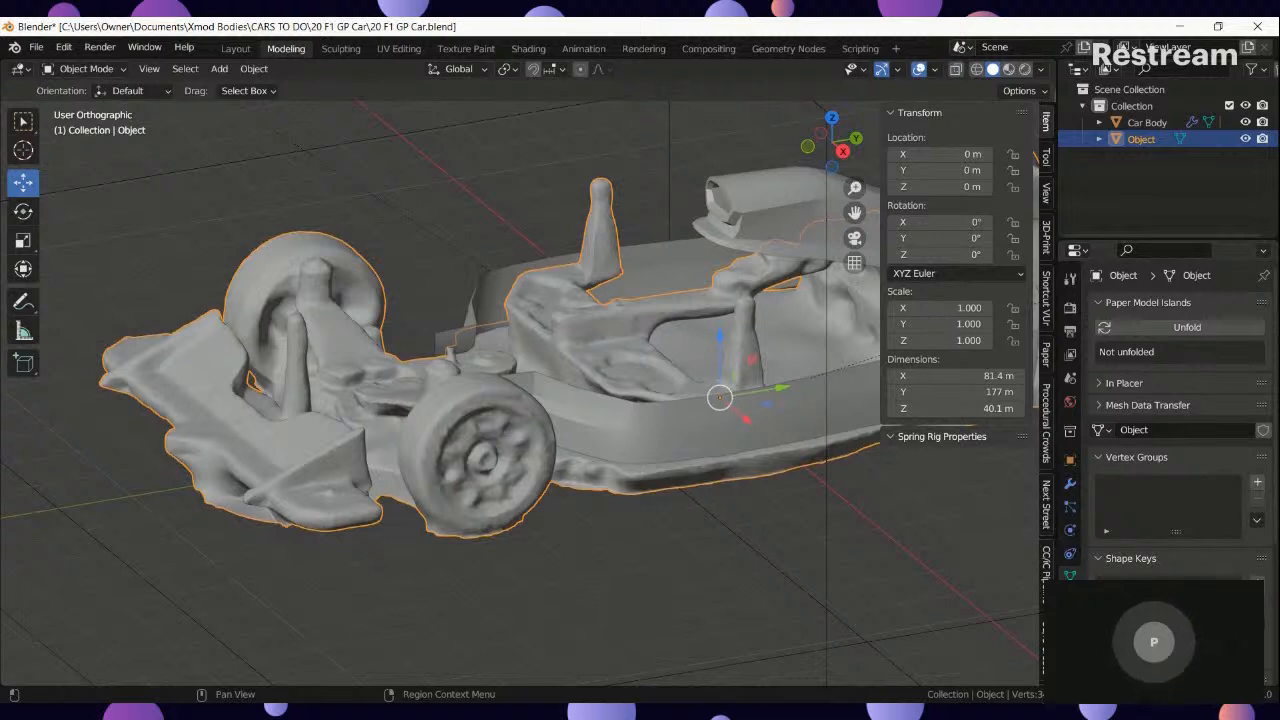
pyautogui.click(1070, 598)
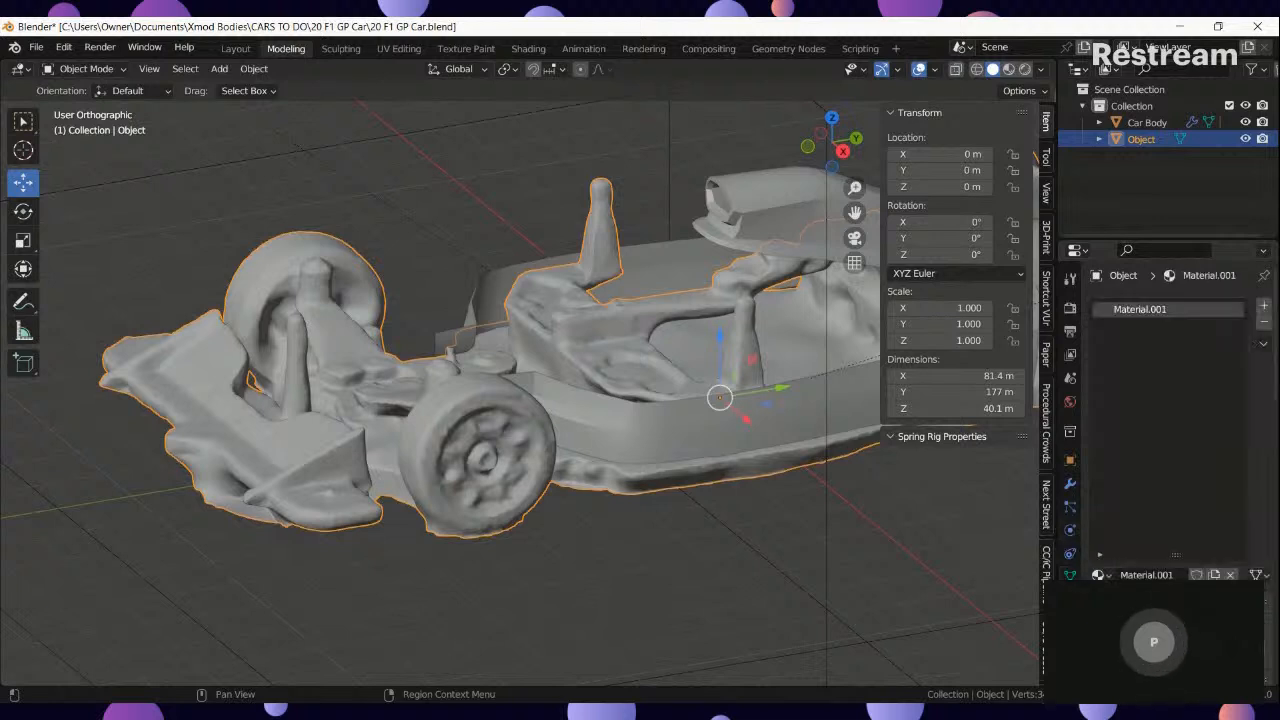
pyautogui.click(1069, 485)
pyautogui.click(1070, 575)
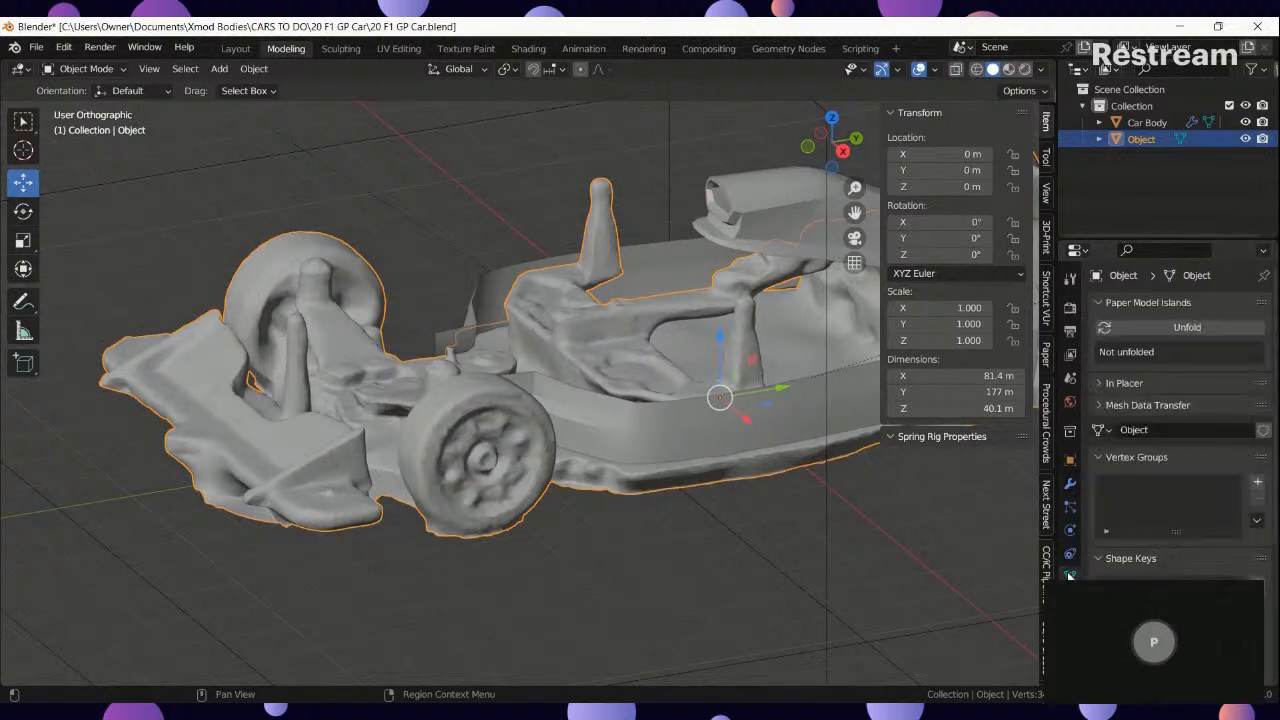
pyautogui.click(1070, 459)
pyautogui.scroll(-2, 1163, 541)
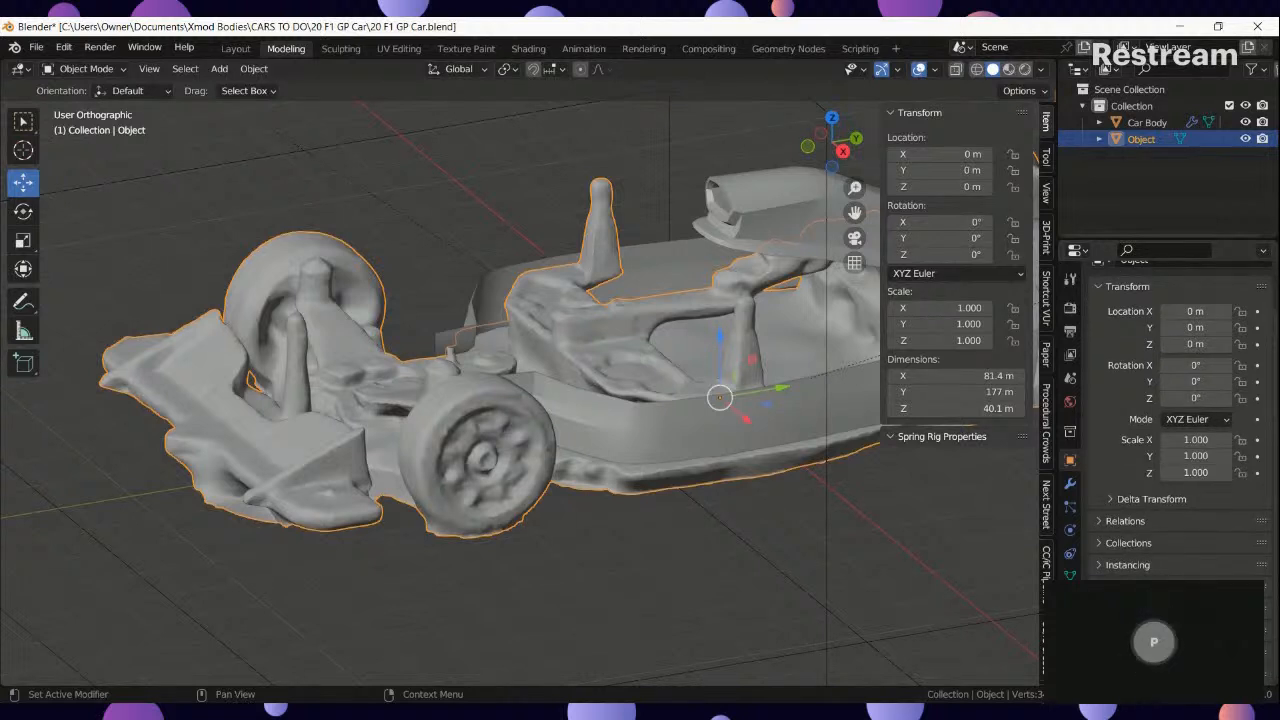
pyautogui.scroll(-4, 1163, 541)
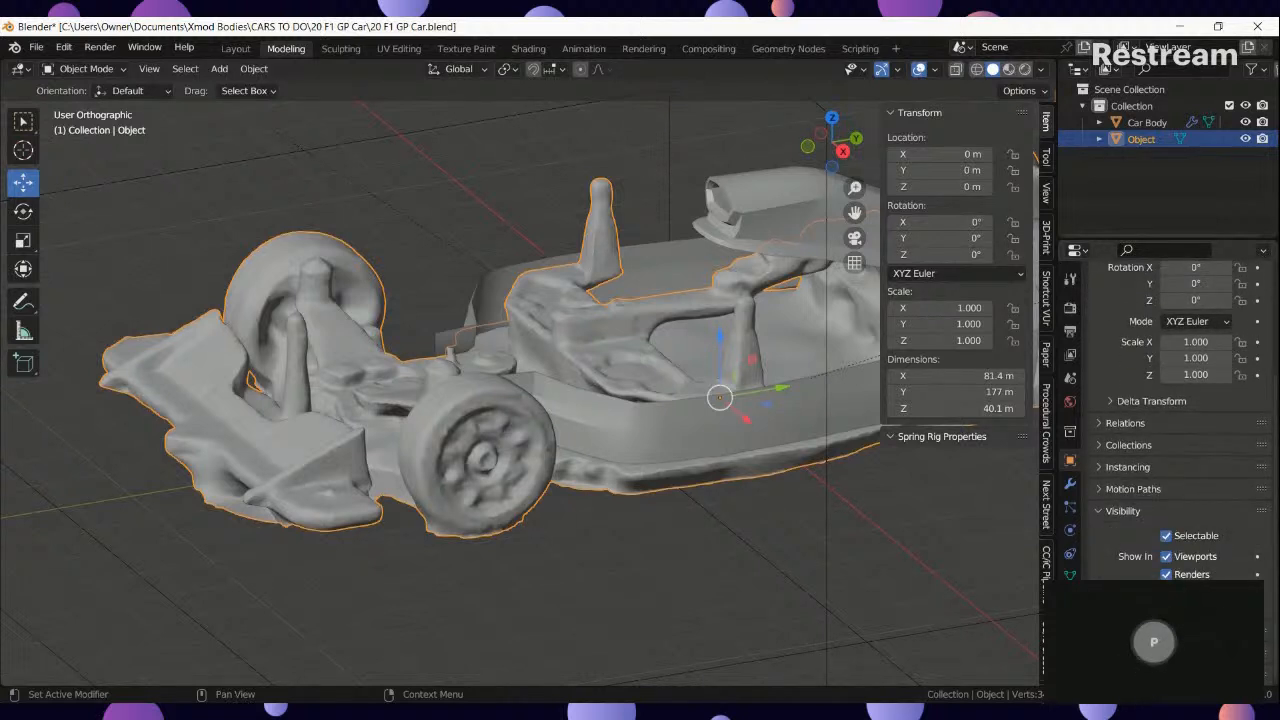
pyautogui.click(1166, 556)
pyautogui.click(1166, 556)
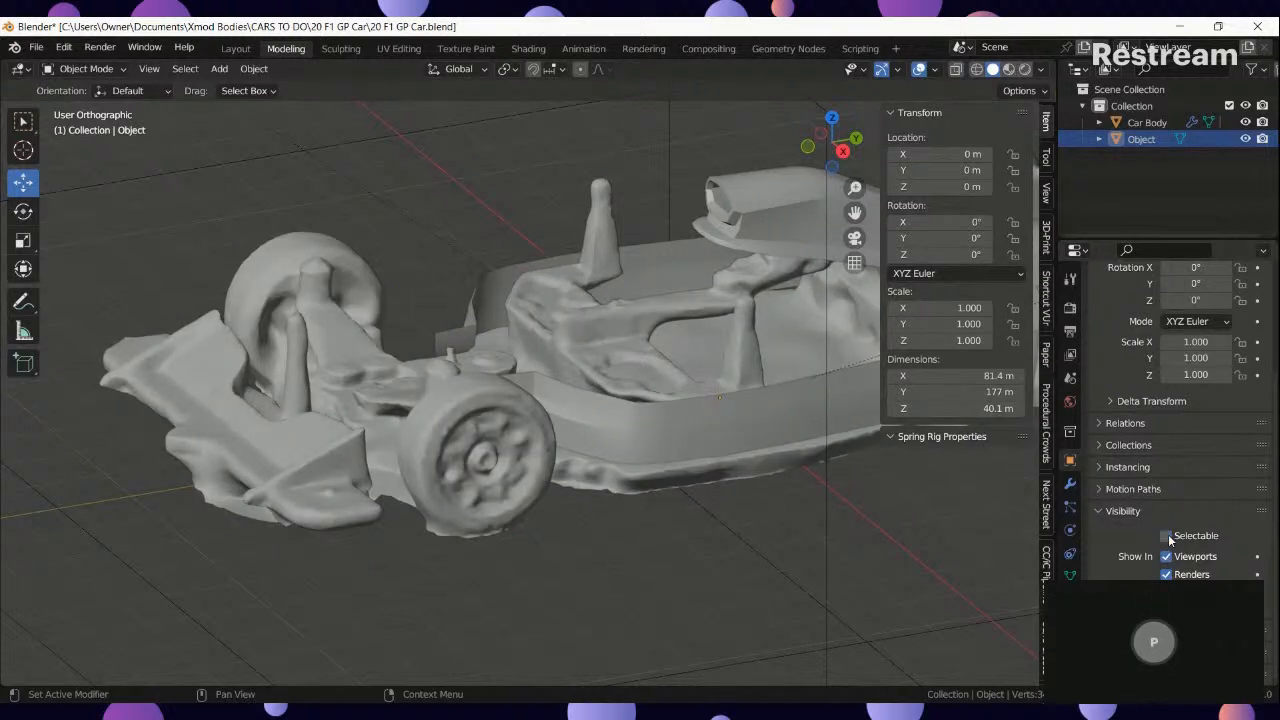
pyautogui.click(1167, 535)
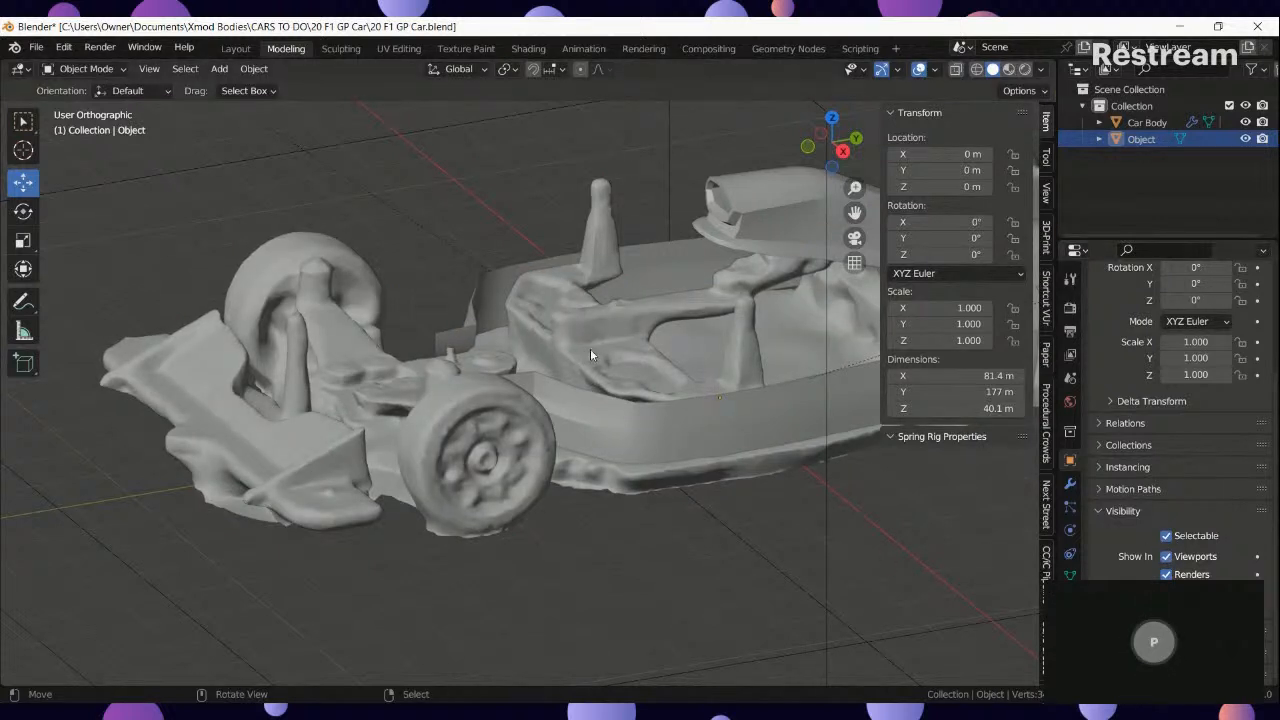
pyautogui.scroll(-7, 1163, 420)
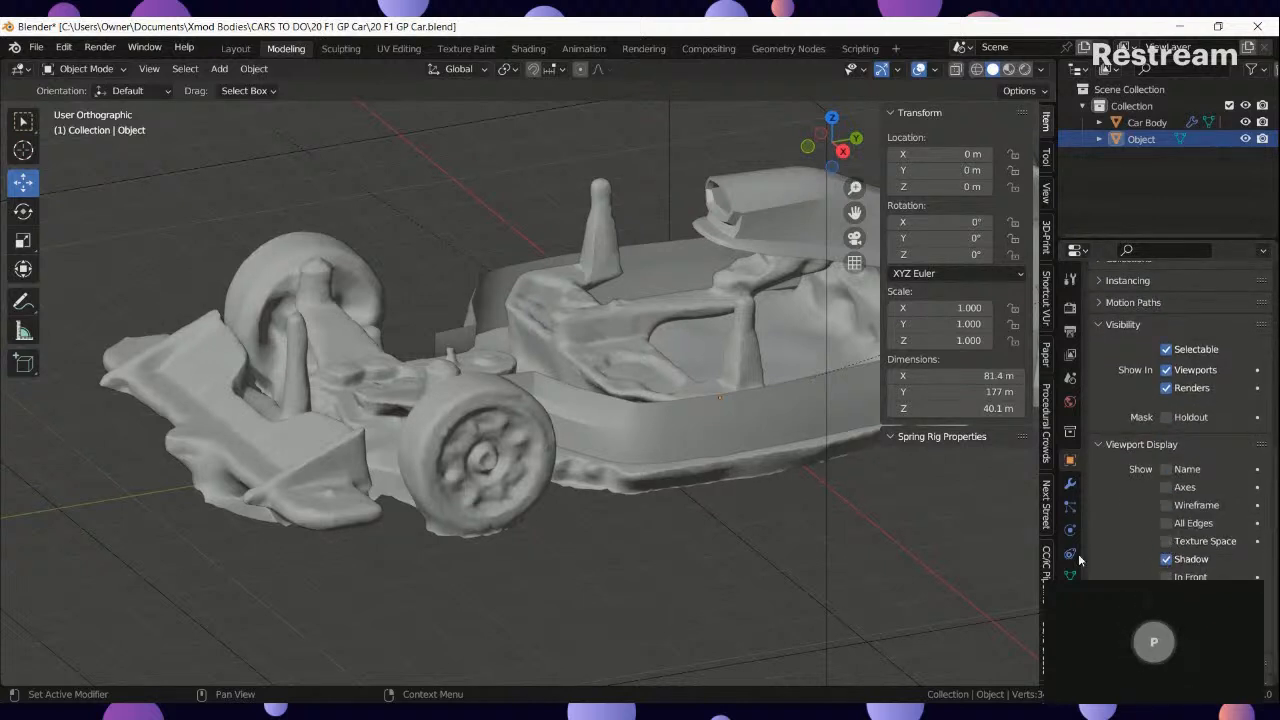
# Open the Car Body in Edit Mode and compare its front end with the side blueprint, hiding the imported car mesh only meanwhile.
pyautogui.click(463, 502)
pyautogui.press('h')
pyautogui.click(619, 410)
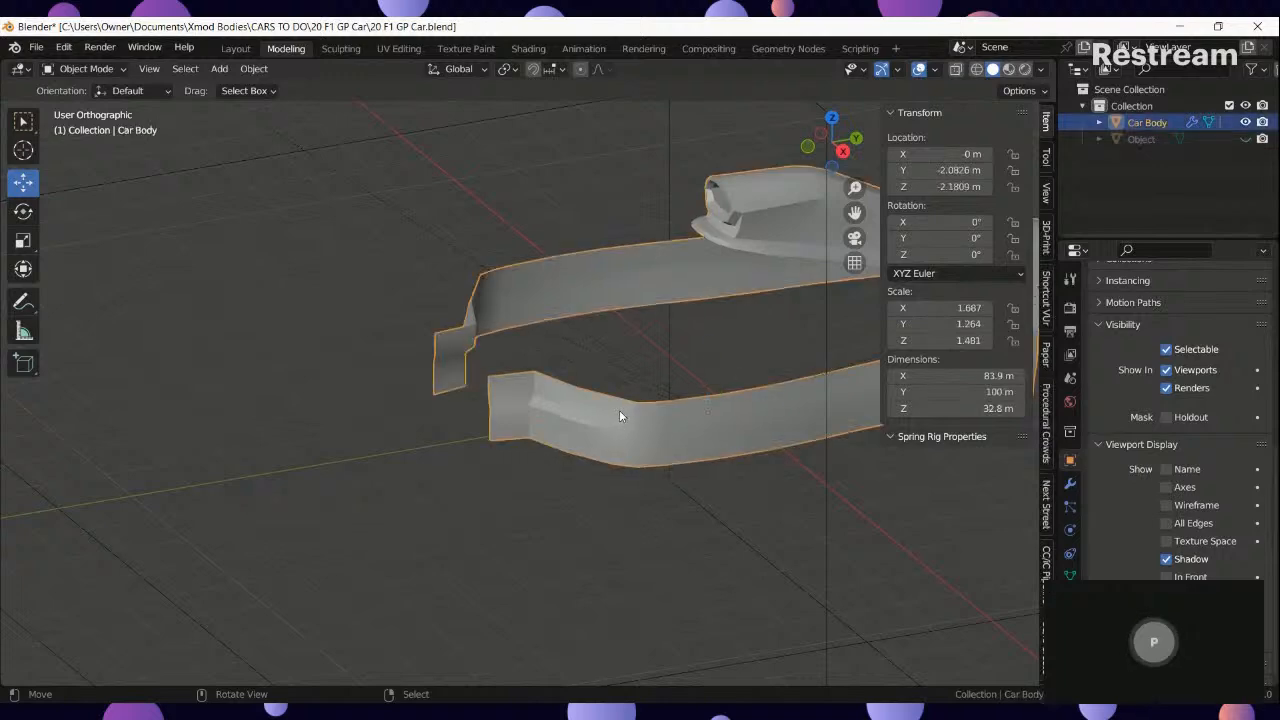
pyautogui.press('KP_3')
pyautogui.press('Tab')
pyautogui.scroll(3, 600, 403)
pyautogui.moveTo(580, 399)
pyautogui.keyDown('shift'); pyautogui.mouseDown(button='middle')
pyautogui.moveTo(760, 463)
pyautogui.moveTo(797, 394)
pyautogui.mouseUp(button='middle'); pyautogui.keyUp('shift')
pyautogui.press('z')
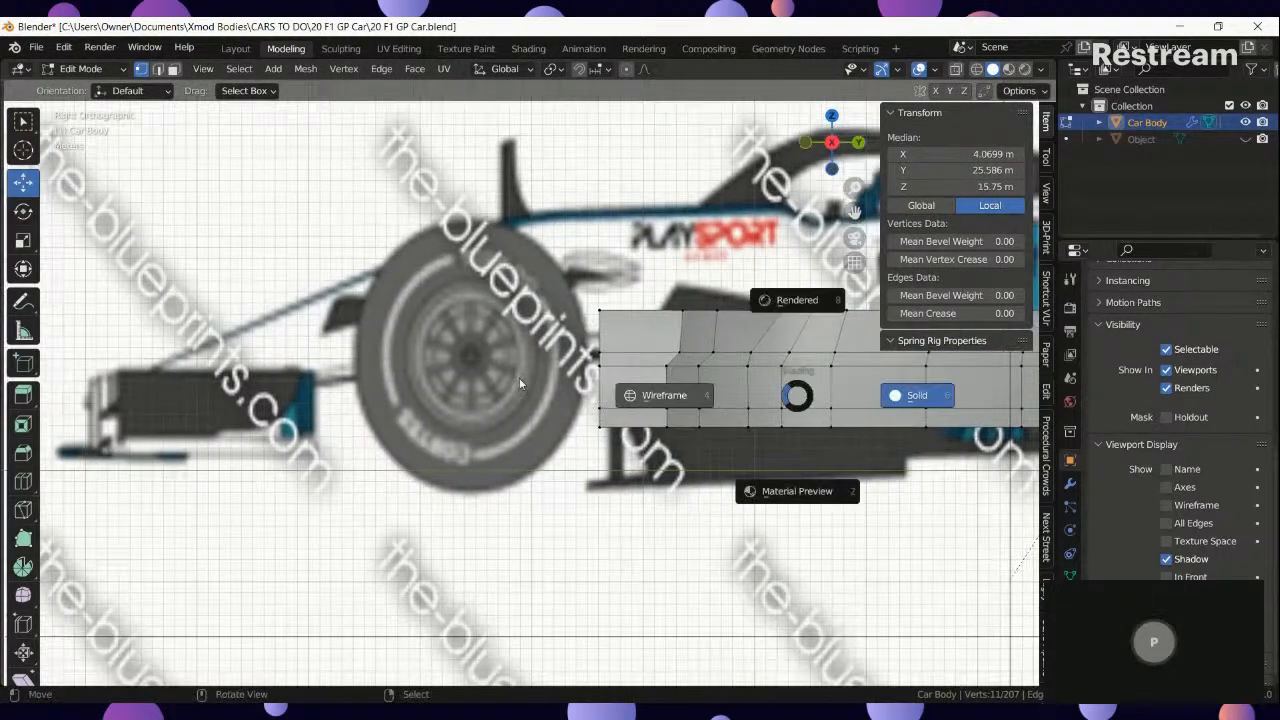
pyautogui.click(519, 396)
pyautogui.hotkey('shift', 'z')
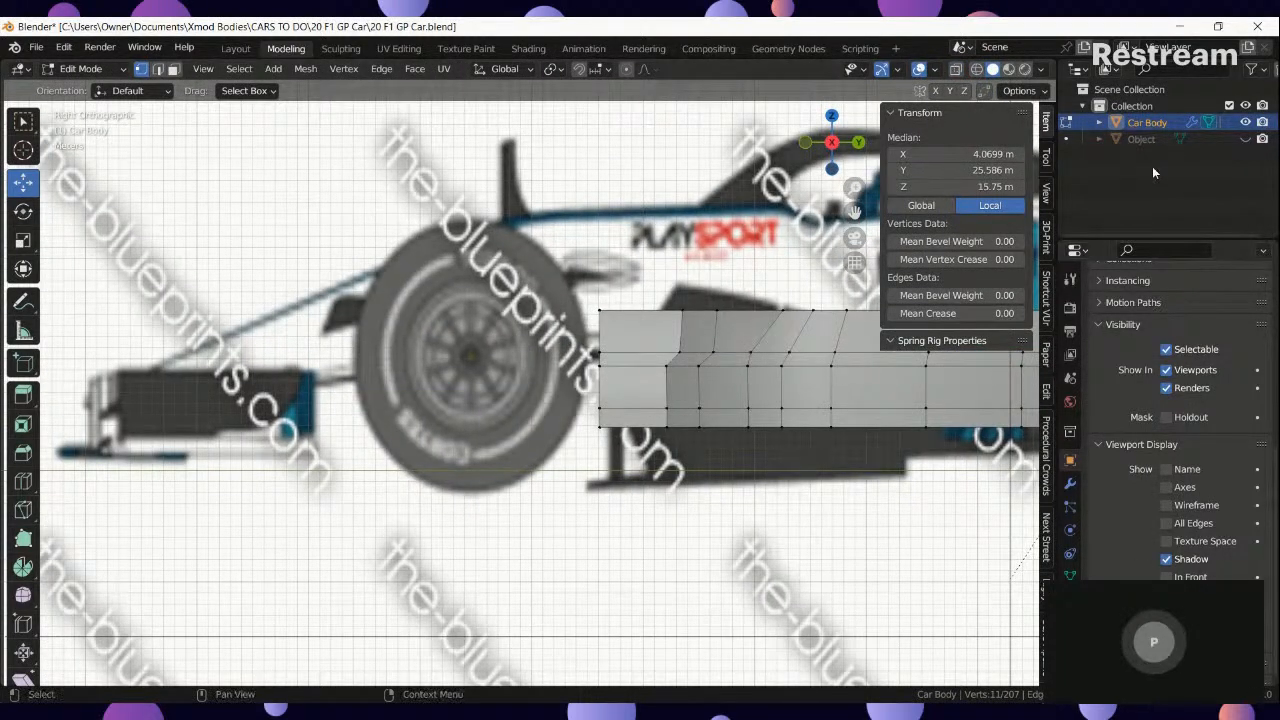
pyautogui.click(1245, 139)
# Select the five-vertex column at the side panel's front end and extrude it 26.299 m forward along Y.
pyautogui.moveTo(624, 371); pyautogui.dragTo(602, 457, button='middle')
pyautogui.click(602, 457)
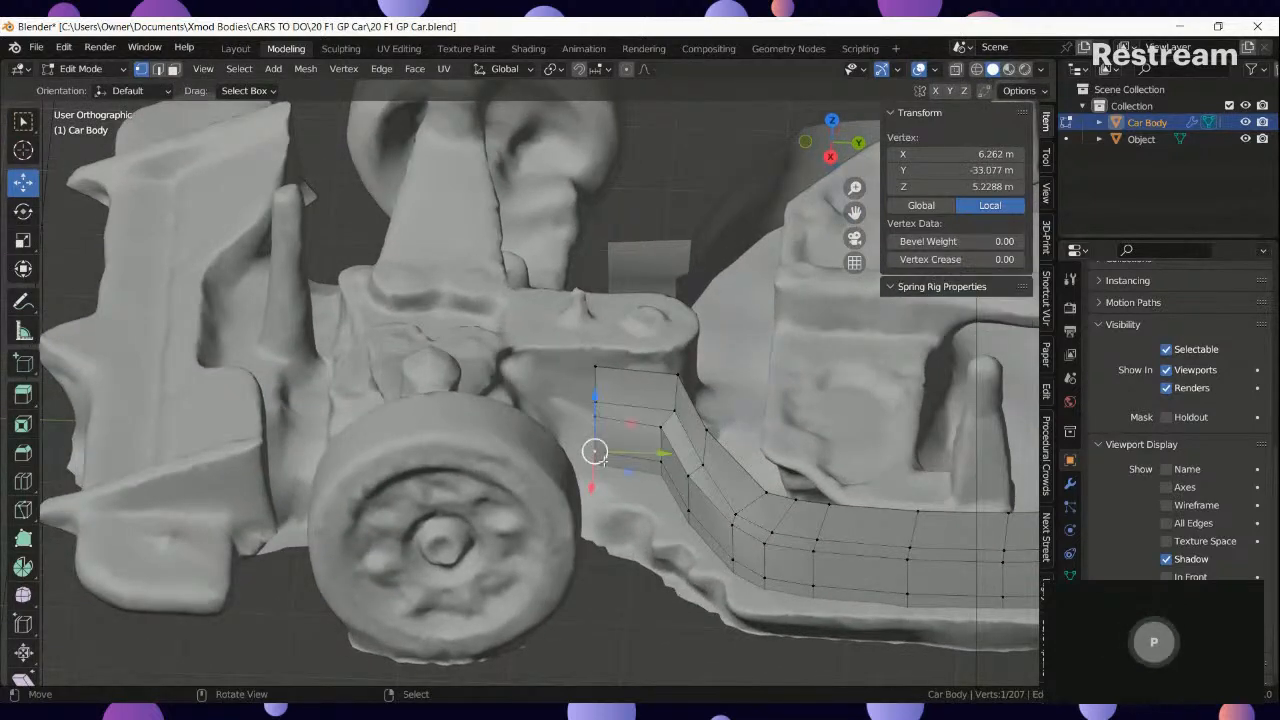
pyautogui.moveTo(584, 399); pyautogui.dragTo(599, 369, button='middle')
pyautogui.keyDown('ctrl'); pyautogui.click(590, 460); pyautogui.keyUp('ctrl')
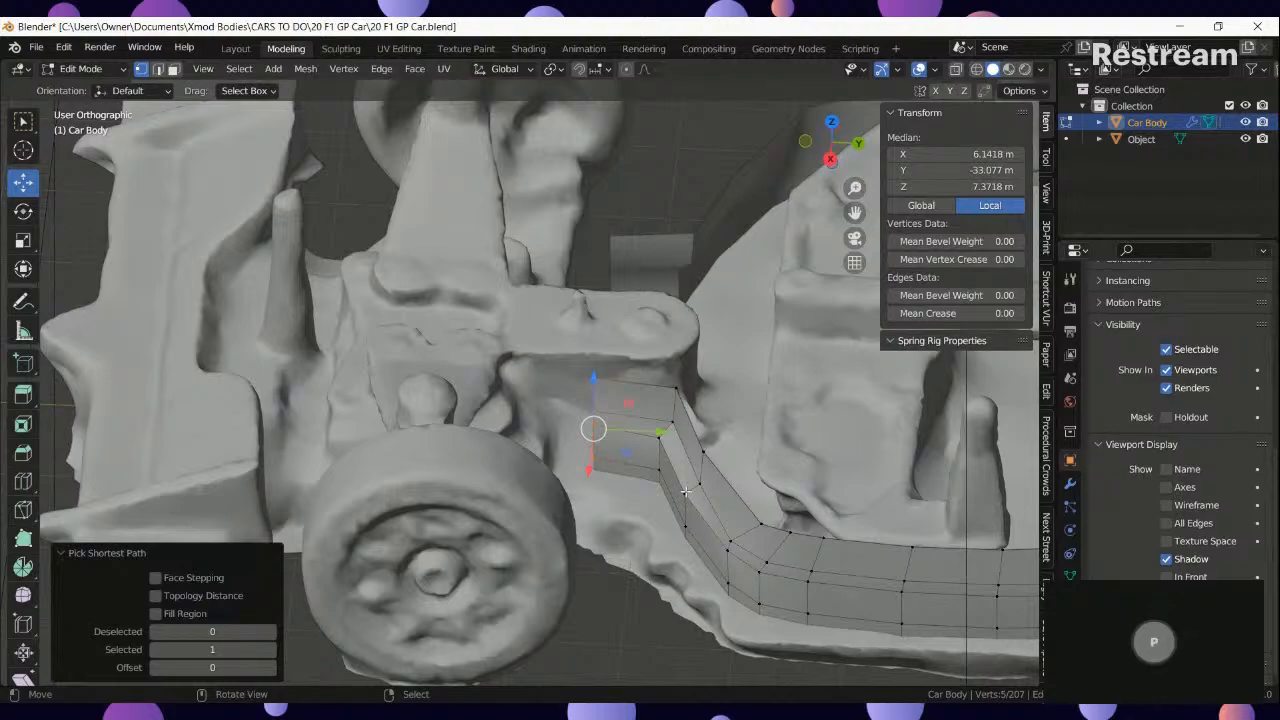
pyautogui.press('e')
pyautogui.press('y')
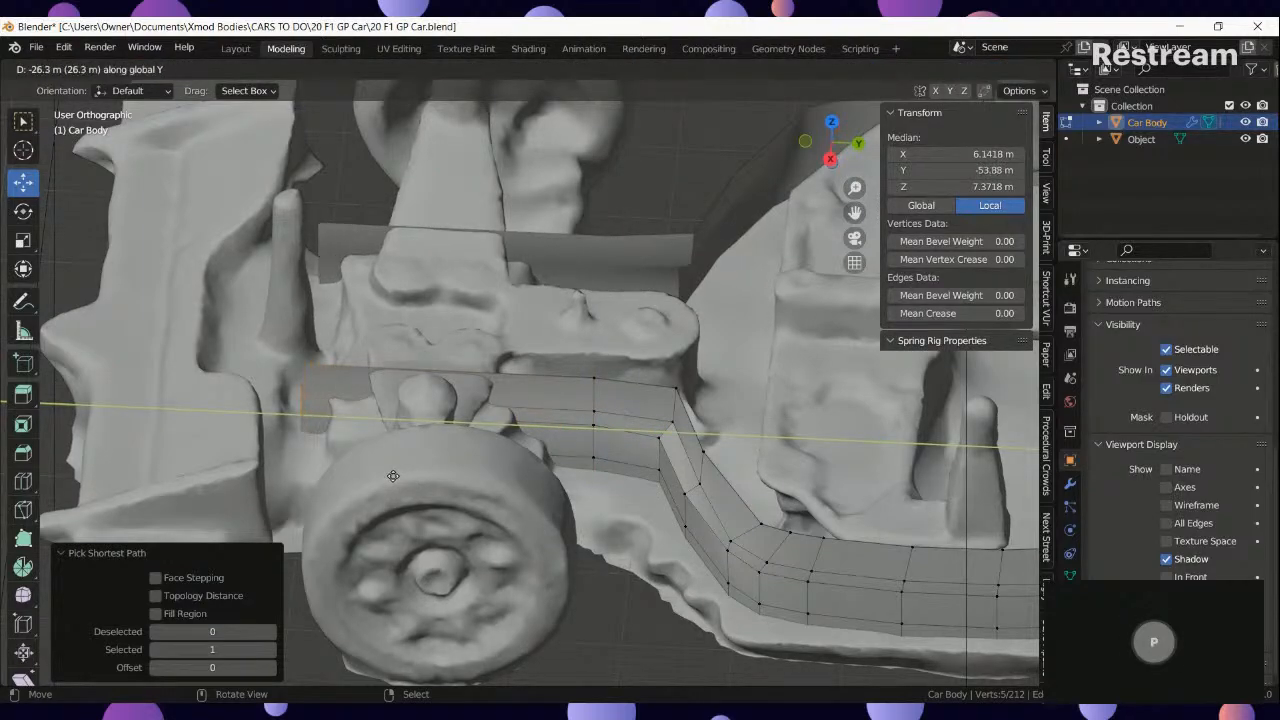
pyautogui.click(393, 476)
# From the top view, move the extruded front end -4.7188 m along X to follow the blueprint's nose edge.
pyautogui.press('KP_7')
pyautogui.hotkey('shift', 'z')
pyautogui.keyDown('shift'); pyautogui.moveTo(423, 462); pyautogui.dragTo(423, 344, button='middle'); pyautogui.keyUp('shift')
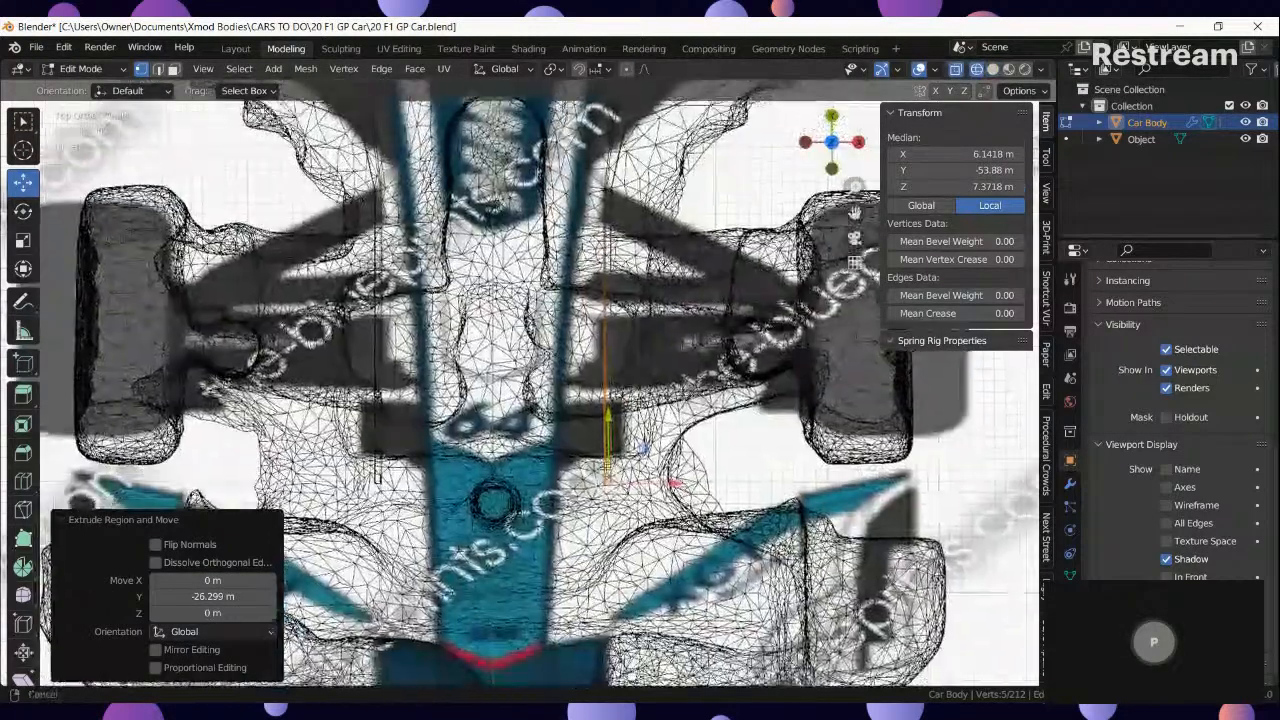
pyautogui.press('g')
pyautogui.press('x')
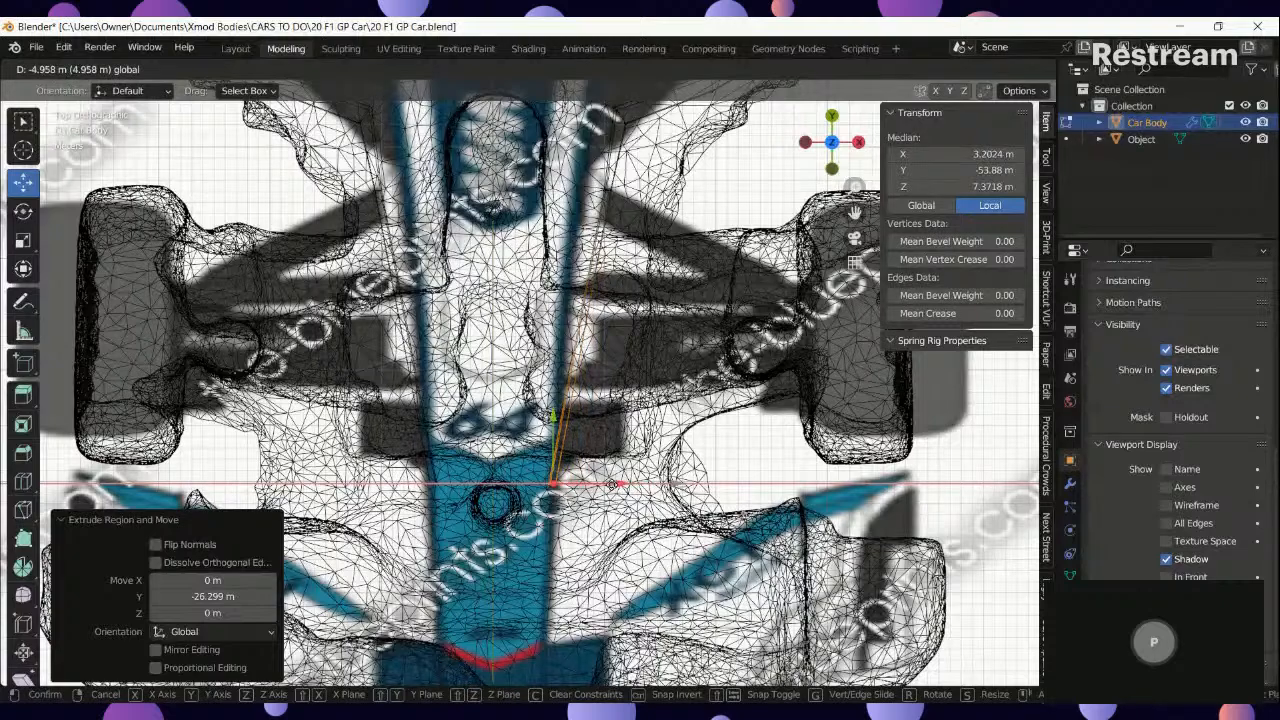
pyautogui.click(617, 488)
# Select the ten vertices of the short section behind the new front extension and move them -2.1503 m along X.
pyautogui.hotkey('shift', 'z')
pyautogui.keyDown('shift'); pyautogui.moveTo(617, 488); pyautogui.dragTo(627, 651, button='middle'); pyautogui.keyUp('shift')
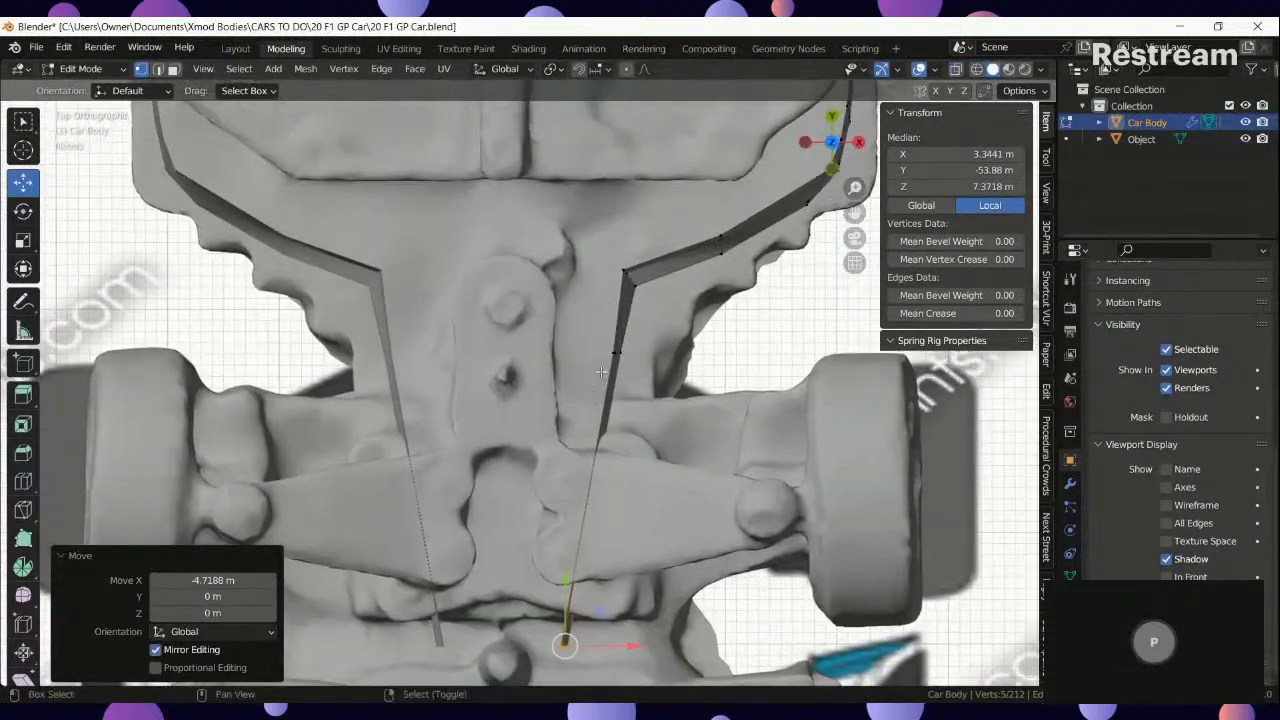
pyautogui.hotkey('shift', 'z')
pyautogui.rightClick(613, 355)
pyautogui.hotkey('shift', 'z')
pyautogui.hotkey('shift', 'z')
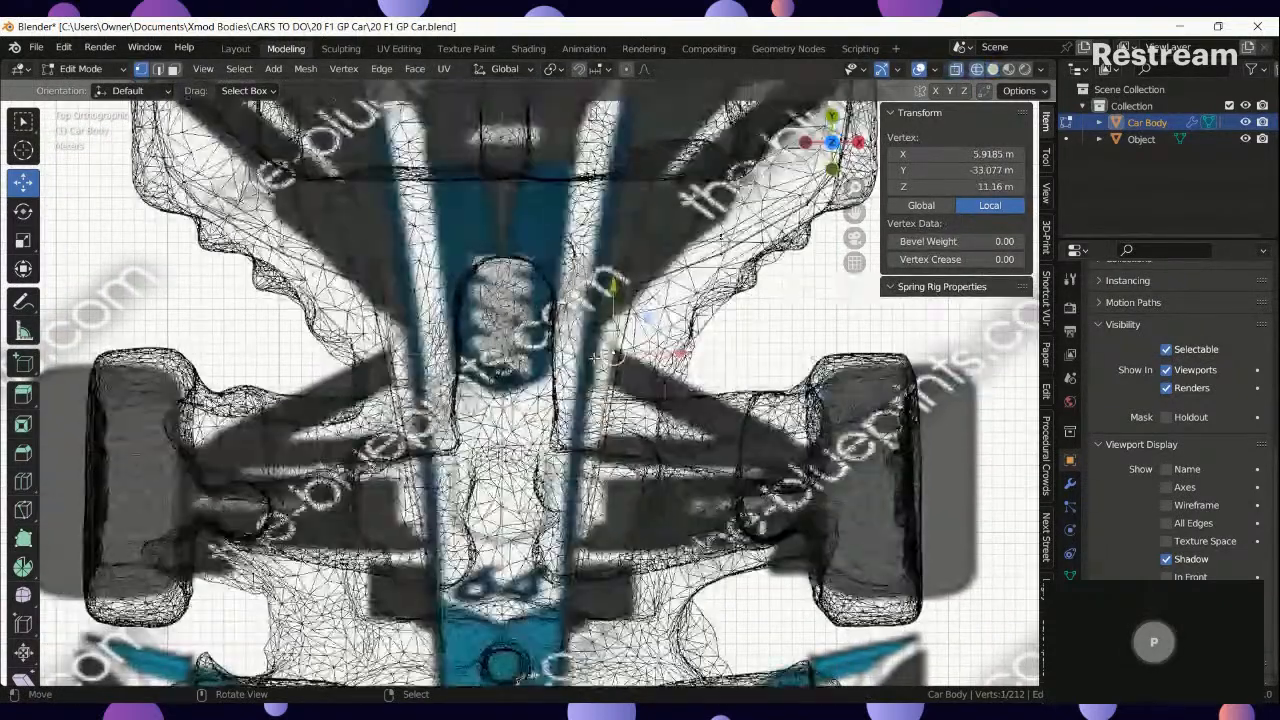
pyautogui.moveTo(625, 387); pyautogui.dragTo(600, 391)
pyautogui.hotkey('shift', 'z')
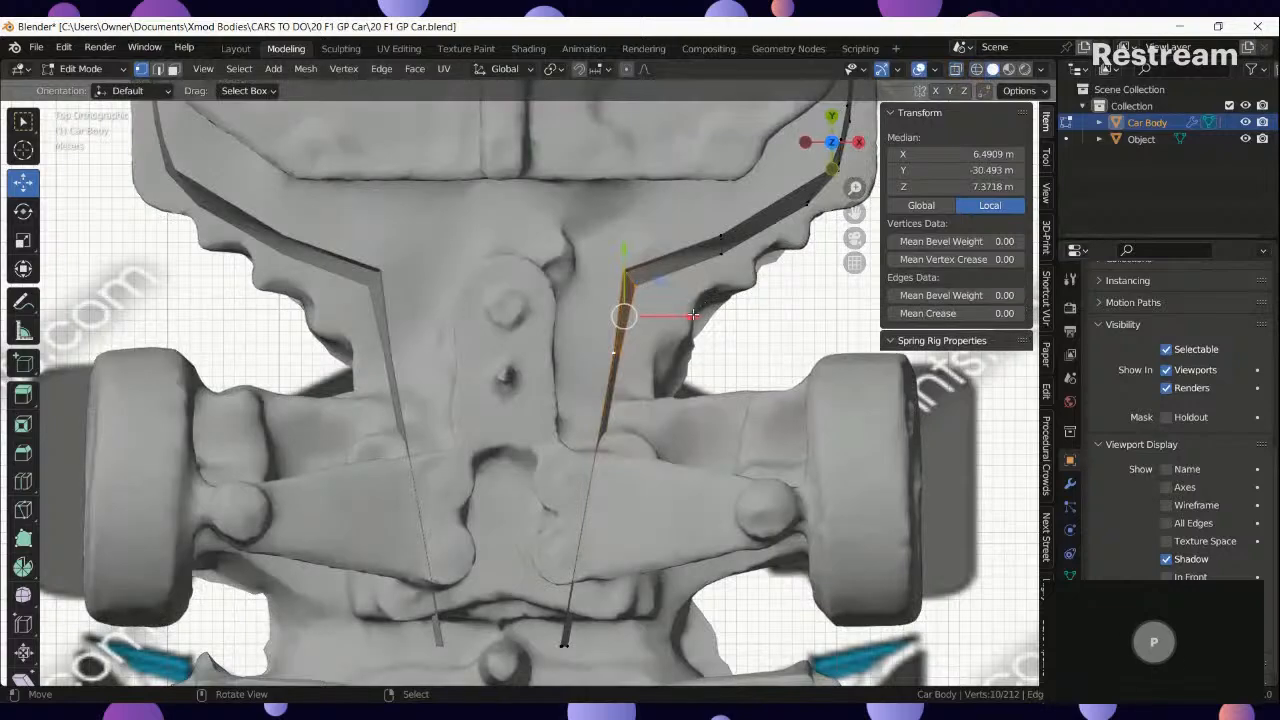
pyautogui.moveTo(689, 315); pyautogui.dragTo(678, 316)
pyautogui.click(666, 316)
# Move the same ten vertices forward along Y to a median of -32.879 m and check the shape against the imported car.
pyautogui.moveTo(666, 316); pyautogui.dragTo(451, 302, button='middle')
pyautogui.scroll(-5, 451, 302)
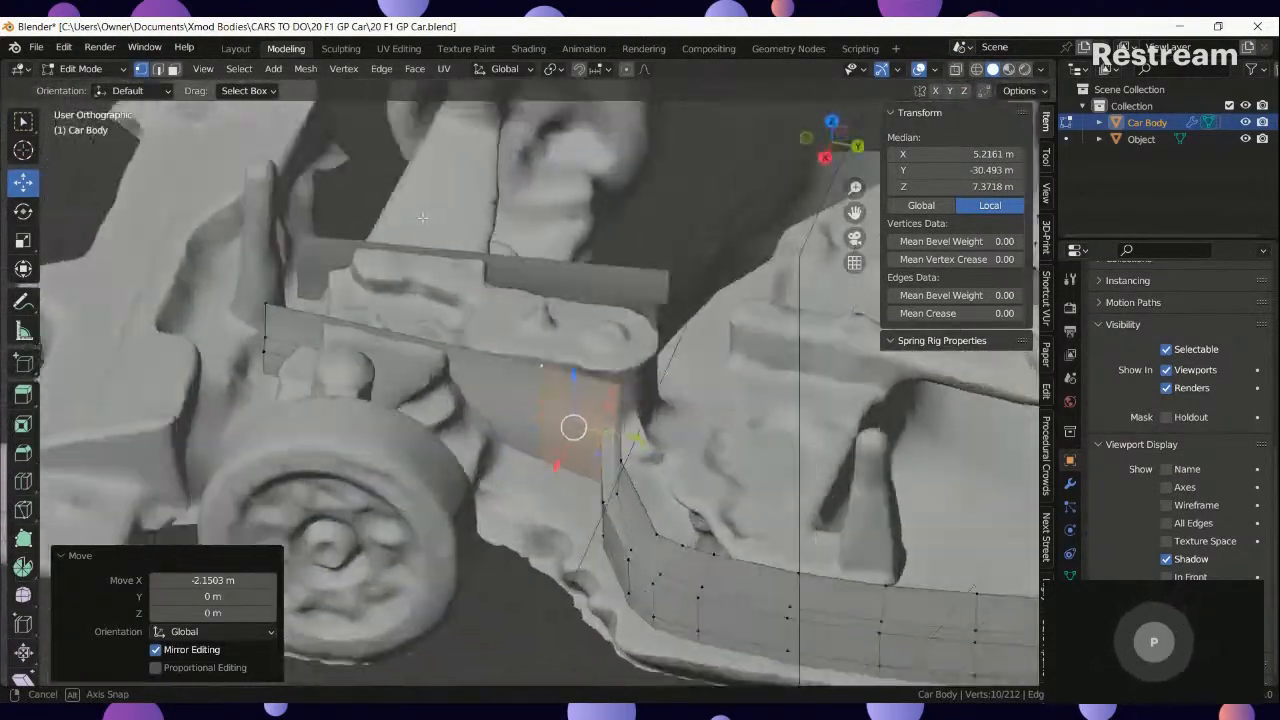
pyautogui.scroll(5, 440, 308)
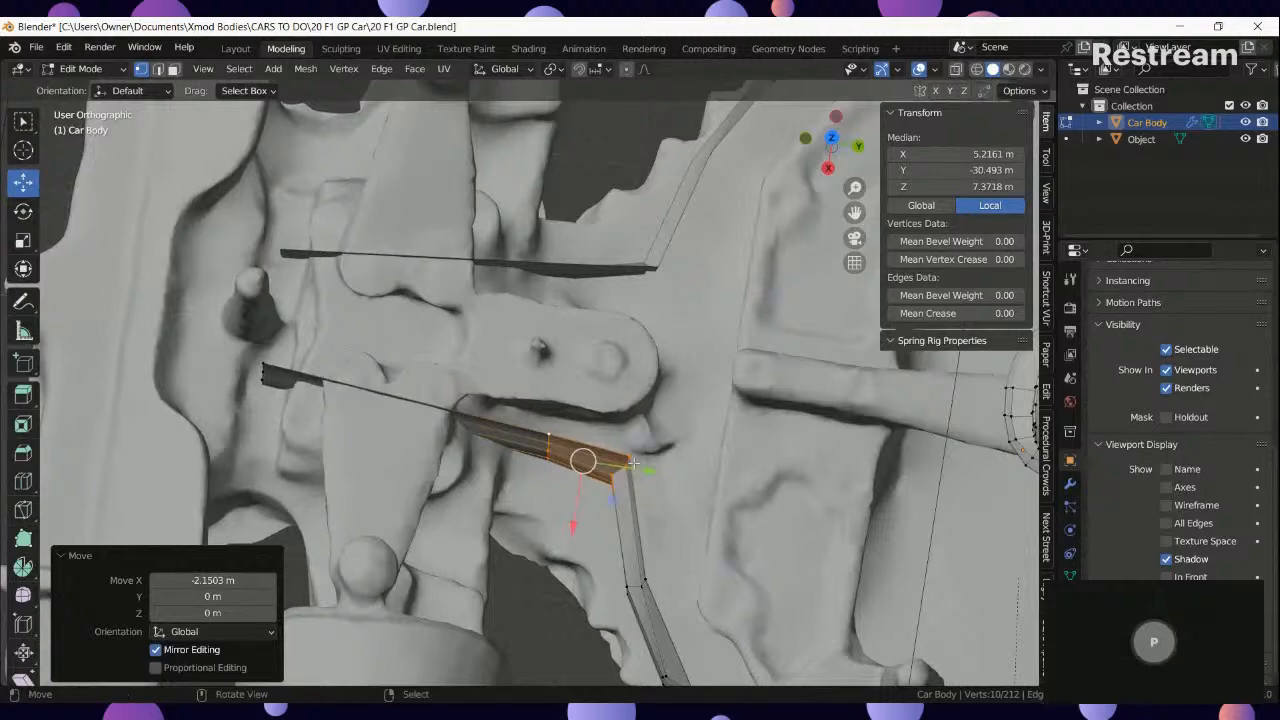
pyautogui.moveTo(634, 463); pyautogui.dragTo(623, 470)
pyautogui.scroll(-7, 625, 471)
pyautogui.press('Tab')
pyautogui.moveTo(634, 480)
pyautogui.mouseDown(button='middle')
pyautogui.moveTo(656, 580)
pyautogui.moveTo(720, 513)
pyautogui.moveTo(693, 564)
pyautogui.moveTo(645, 586)
pyautogui.mouseUp(button='middle')
# Add the next column behind the bend to the selection and move the fifteen vertices -2.5296 m along Y.
pyautogui.press('Tab')
pyautogui.scroll(2, 641, 536)
pyautogui.press('z')
pyautogui.click(653, 541)
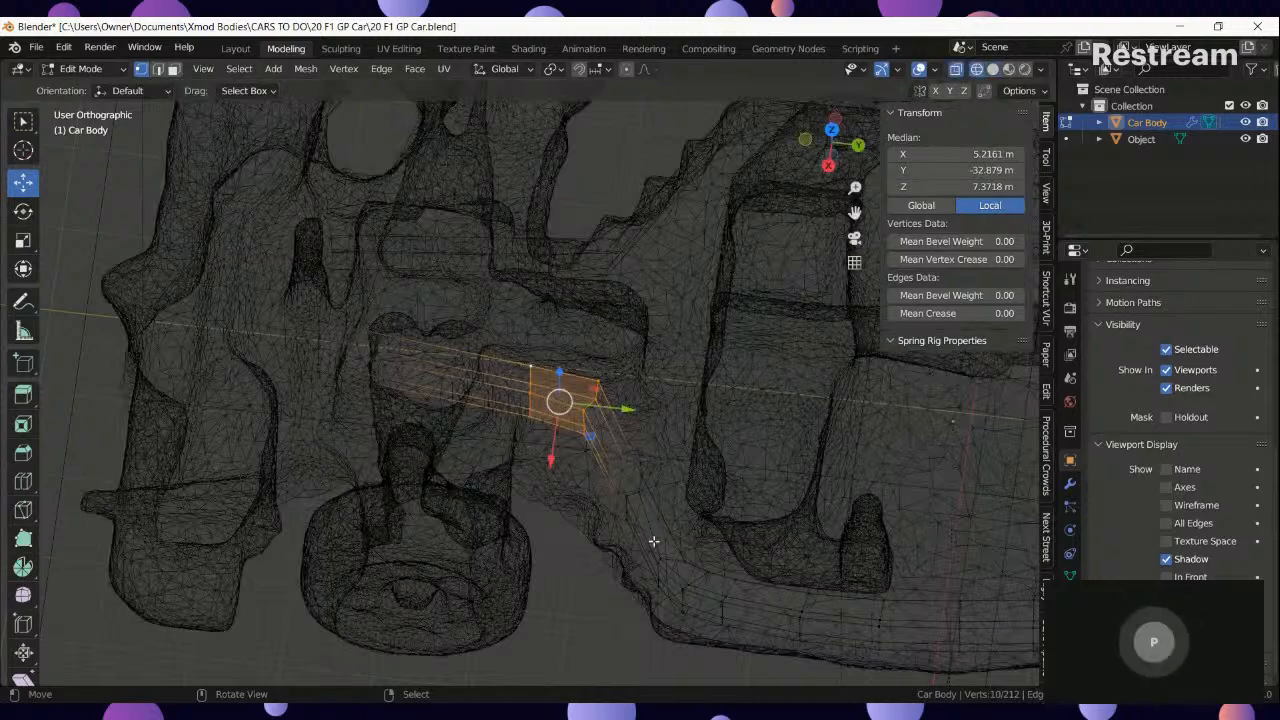
pyautogui.moveTo(656, 546)
pyautogui.mouseDown()
pyautogui.moveTo(582, 453)
pyautogui.moveTo(645, 441)
pyautogui.moveTo(630, 439)
pyautogui.mouseUp()
pyautogui.press('z')
pyautogui.scroll(2, 608, 428)
pyautogui.press('z')
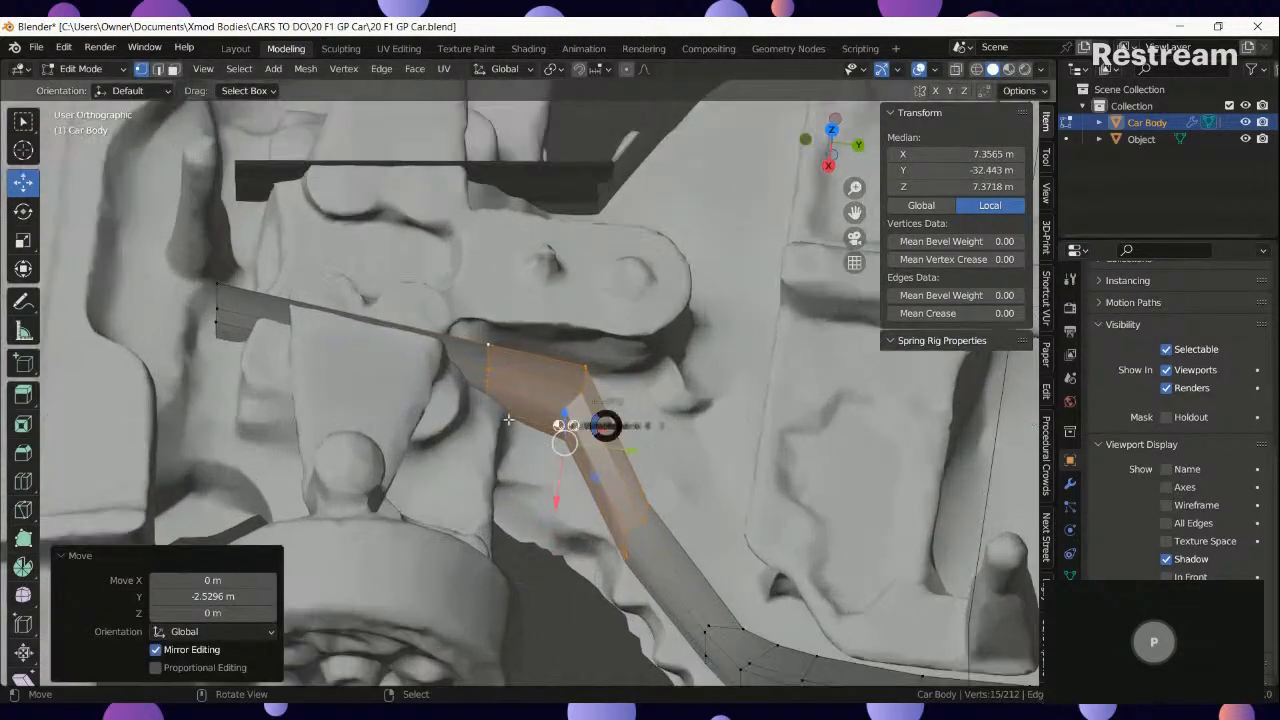
# Select the five-vertex column just ahead of the bend and move it rearward along Y to -34.43 m.
pyautogui.click(548, 432)
pyautogui.click(494, 440)
pyautogui.press('b')
pyautogui.moveTo(524, 454); pyautogui.dragTo(396, 268)
pyautogui.press('z')
pyautogui.click(612, 398)
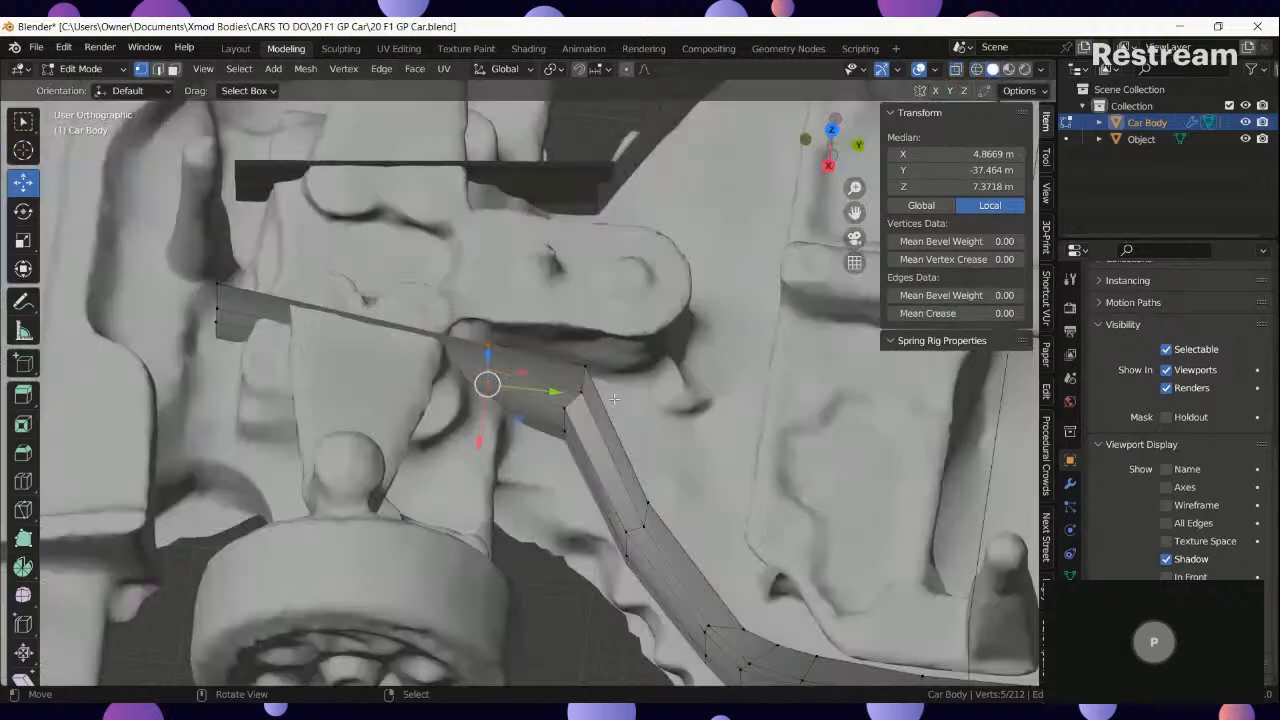
pyautogui.moveTo(540, 393); pyautogui.dragTo(591, 421)
# Inspect the extended front section of the Car Body against the imported car and the side blueprint.
pyautogui.press('Tab')
pyautogui.scroll(-6, 532, 427)
pyautogui.moveTo(515, 400); pyautogui.dragTo(552, 301, button='middle')
pyautogui.press('KP_3')
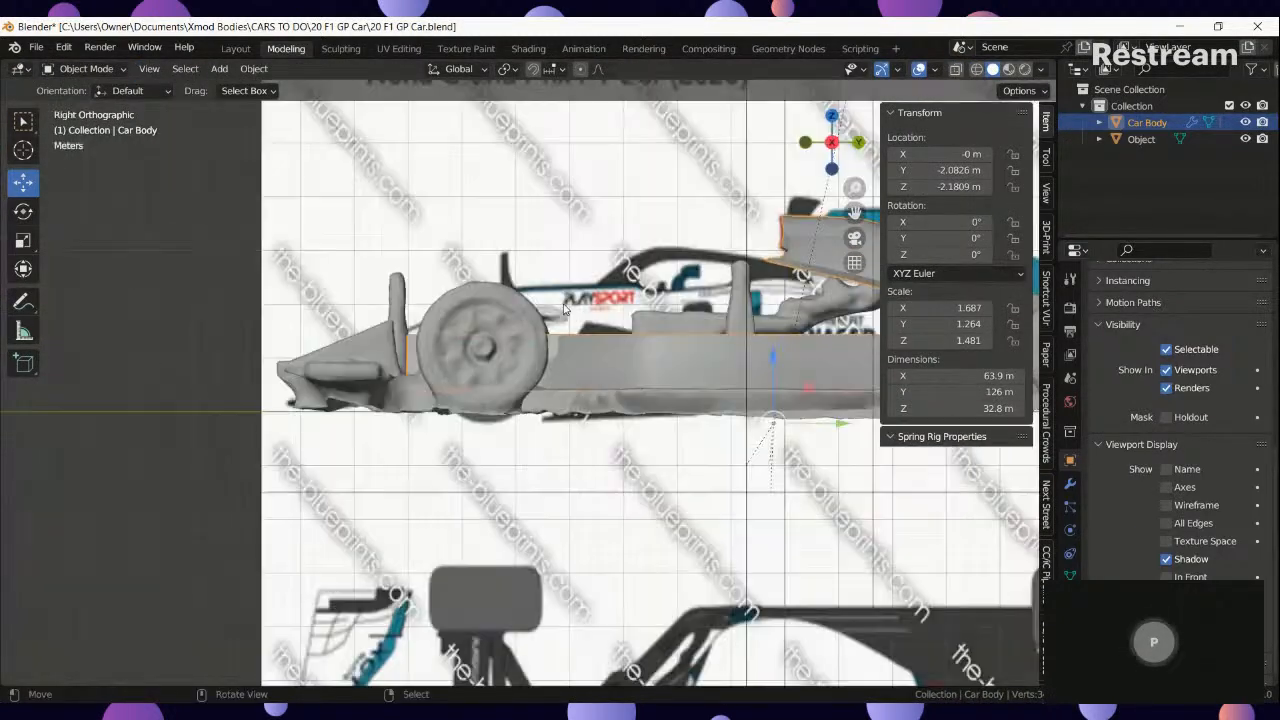
pyautogui.hotkey('shift', 'z')
pyautogui.scroll(4, 467, 351)
pyautogui.hotkey('shift', 'z')
pyautogui.moveTo(432, 350)
pyautogui.mouseDown(button='middle')
pyautogui.moveTo(409, 428)
pyautogui.moveTo(426, 420)
pyautogui.moveTo(430, 446)
pyautogui.mouseUp(button='middle')
# Add two loop cuts across the long front extension panel beside the front suspension.
pyautogui.press('Tab')
pyautogui.scroll(1, 412, 428)
pyautogui.click(23, 482)
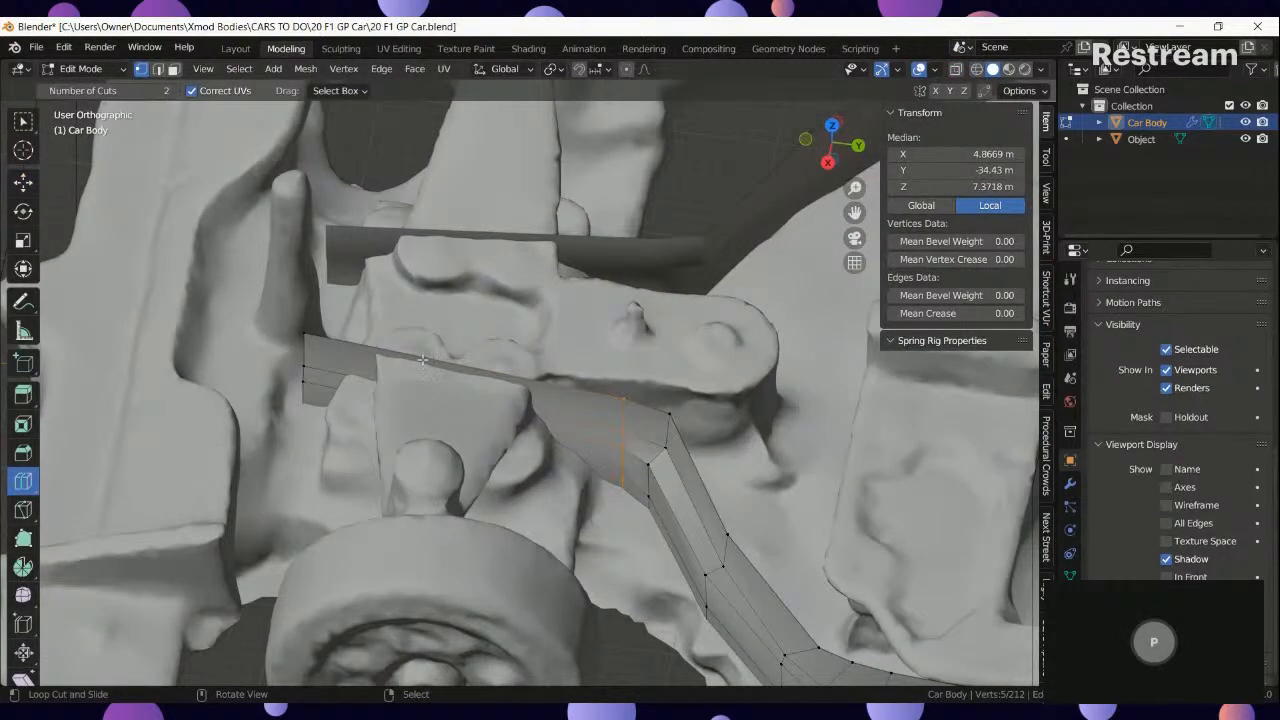
pyautogui.moveTo(439, 358); pyautogui.dragTo(440, 358)
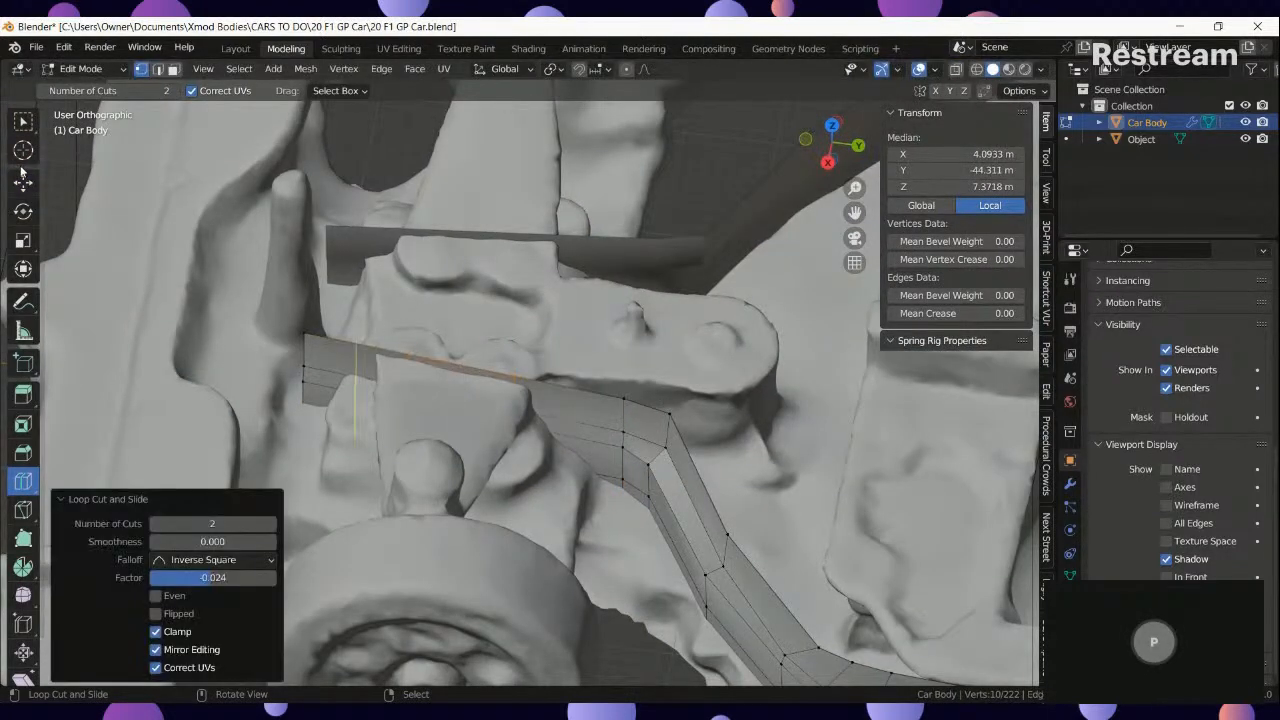
pyautogui.click(23, 183)
# Select the forward one of the two new vertex columns and edge-slide it toward the front by a factor of about -0.35.
pyautogui.press('z')
pyautogui.press('z')
pyautogui.click(409, 453)
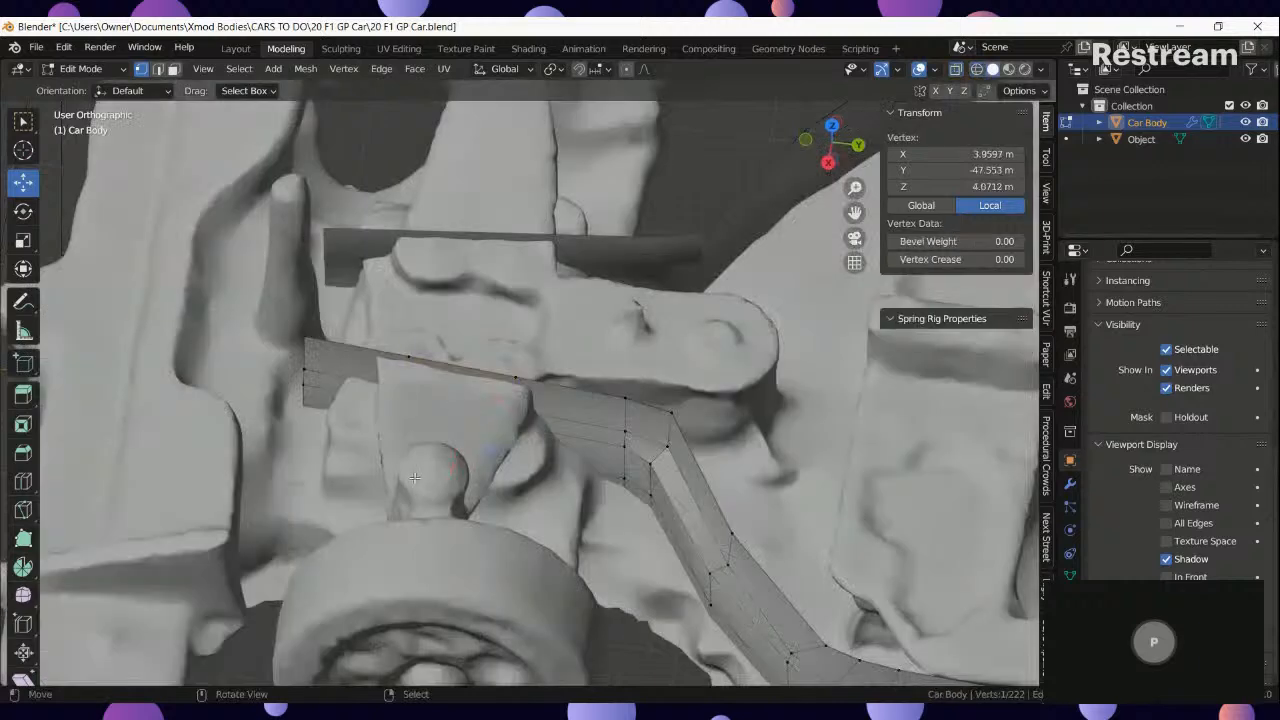
pyautogui.keyDown('ctrl'); pyautogui.click(409, 357); pyautogui.keyUp('ctrl')
pyautogui.scroll(2, 494, 386)
pyautogui.press('g')
pyautogui.press('g')
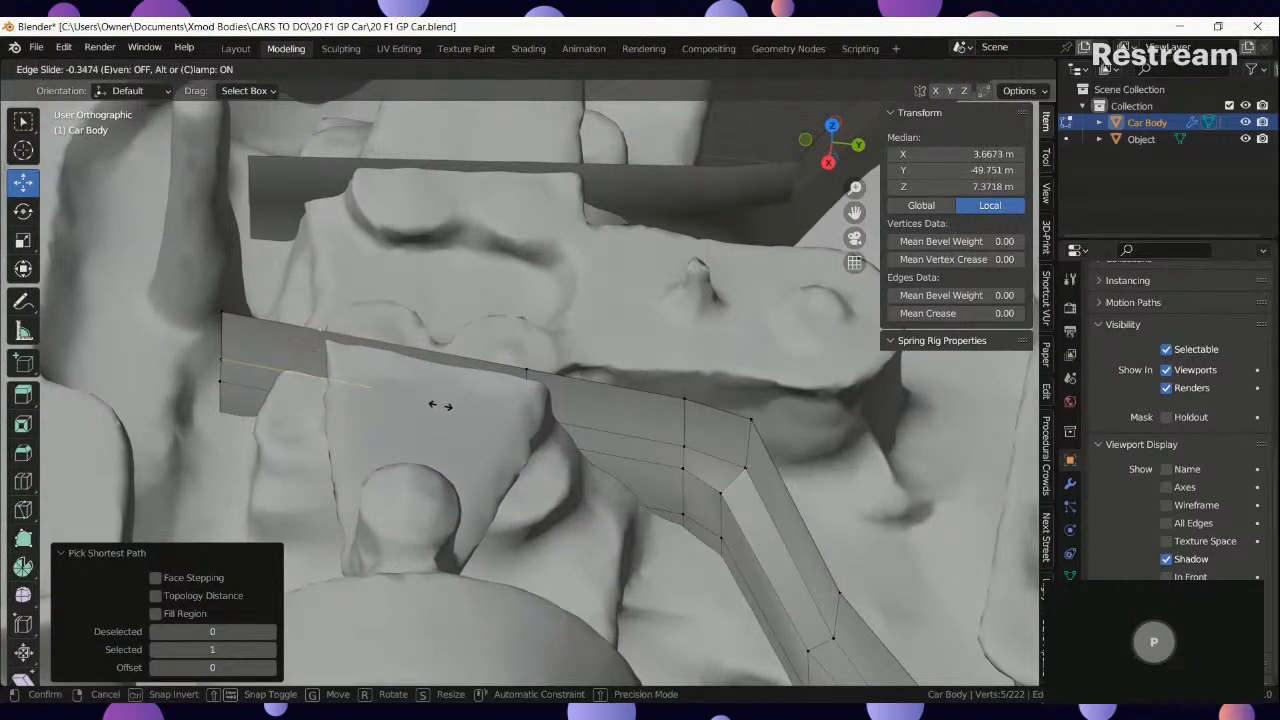
pyautogui.click(439, 405)
# Select the rearward new vertex column and edge-slide it toward the bend, to -38.767 m along Y.
pyautogui.moveTo(428, 404)
pyautogui.mouseDown(button='middle')
pyautogui.moveTo(455, 377)
pyautogui.moveTo(412, 375)
pyautogui.mouseUp(button='middle')
pyautogui.press('z')
pyautogui.click(443, 379)
pyautogui.press('z')
pyautogui.click(638, 326)
pyautogui.press('z')
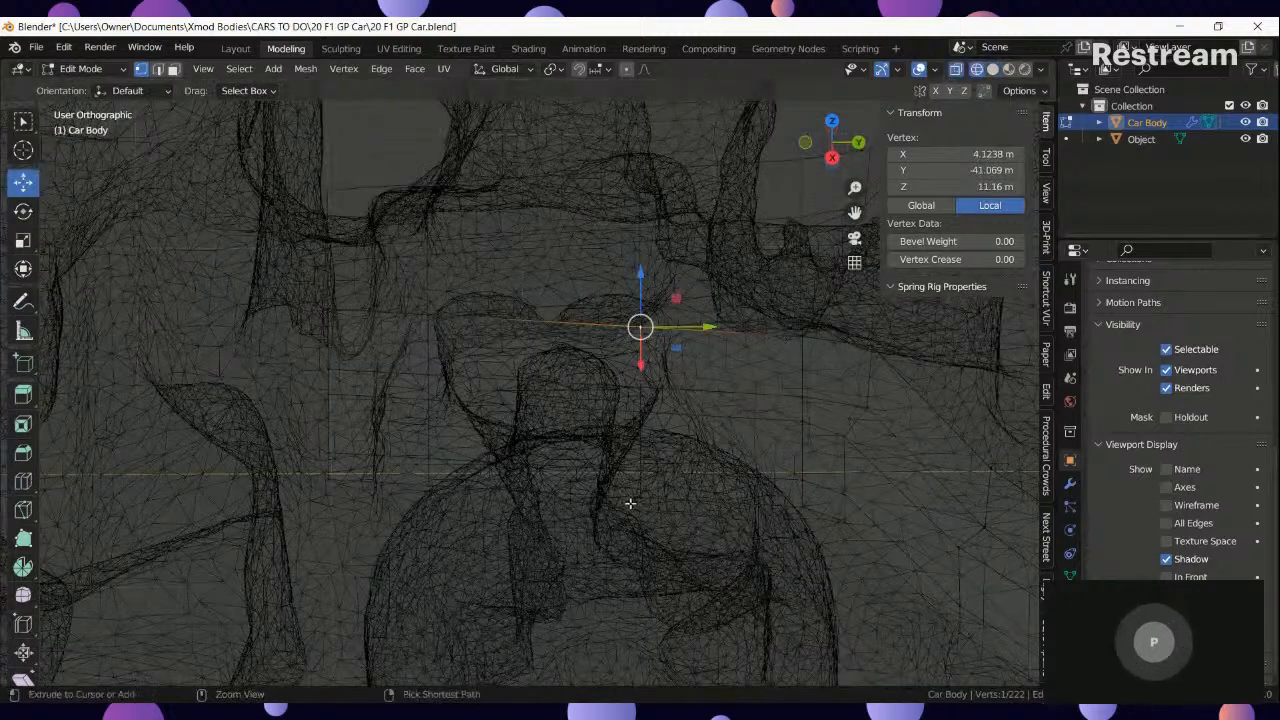
pyautogui.keyDown('ctrl'); pyautogui.click(633, 508); pyautogui.keyUp('ctrl')
pyautogui.press('z')
pyautogui.scroll(3, 600, 500)
pyautogui.press('g')
pyautogui.press('g')
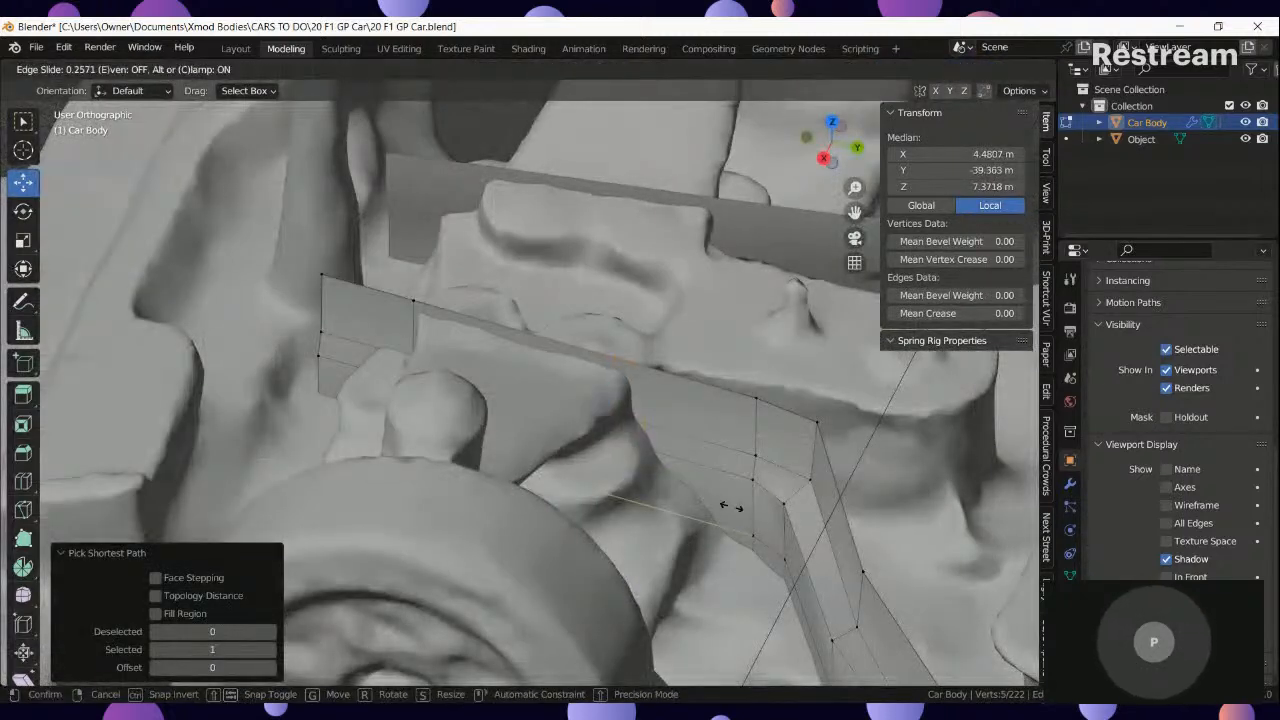
pyautogui.click(743, 511)
# Select the lower three vertices of the rearward new column and edge-slide them further toward the bend.
pyautogui.rightClick(654, 460)
pyautogui.moveTo(654, 464); pyautogui.dragTo(674, 476, button='middle')
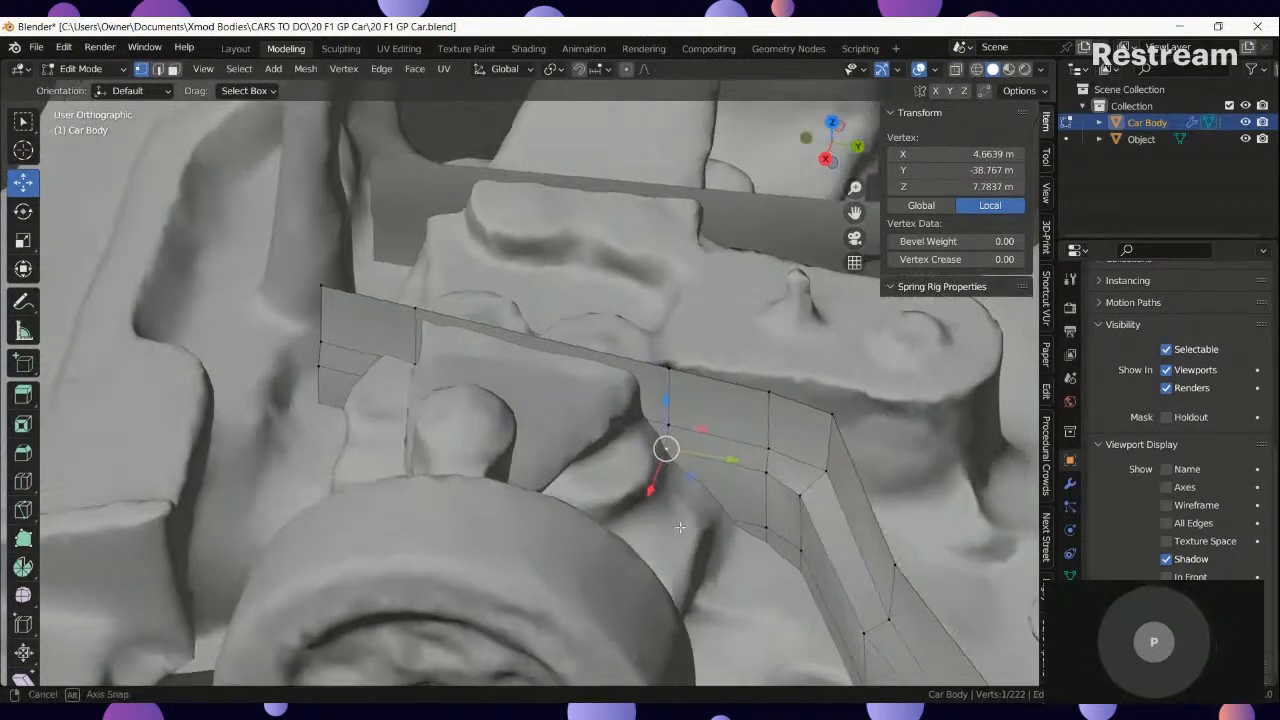
pyautogui.press('z')
pyautogui.keyDown('ctrl'); pyautogui.click(674, 556); pyautogui.keyUp('ctrl')
pyautogui.press('z')
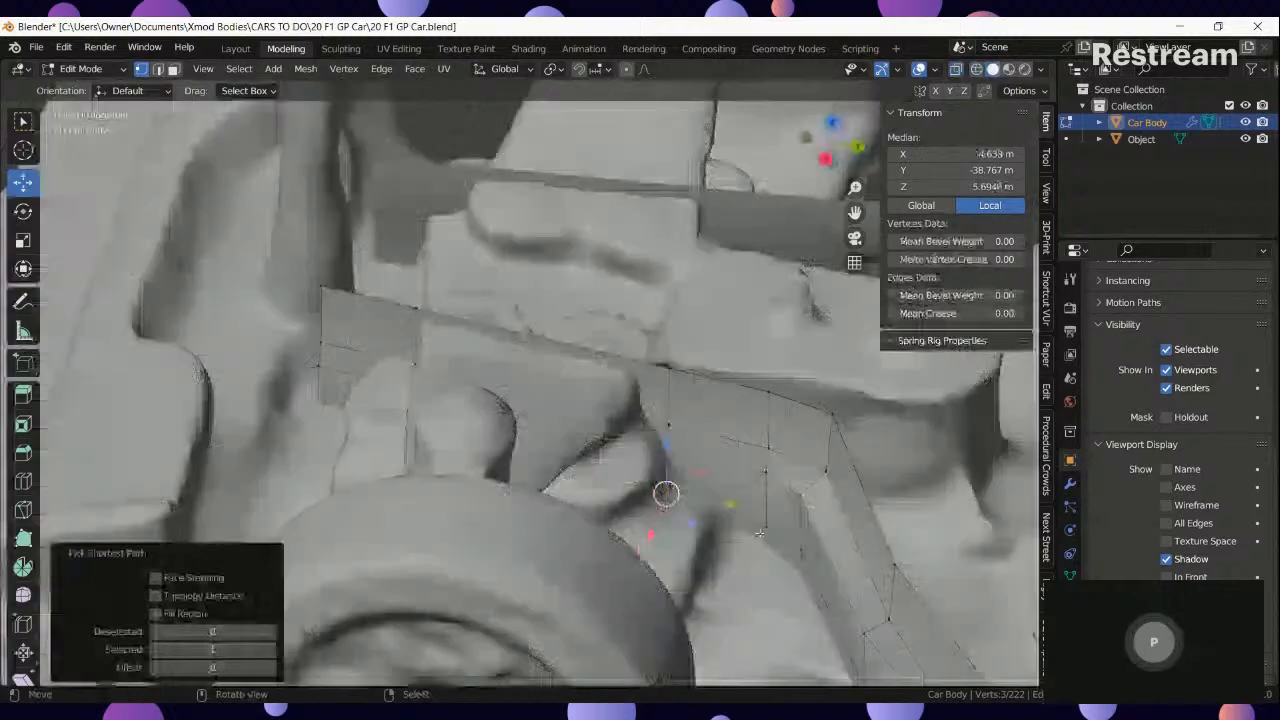
pyautogui.press('g')
pyautogui.press('g')
pyautogui.click(787, 549)
# Select the lowest two vertices of the rearward new column and edge-slide them toward the bend by a factor of 0.778.
pyautogui.press('z')
pyautogui.rightClick(685, 509)
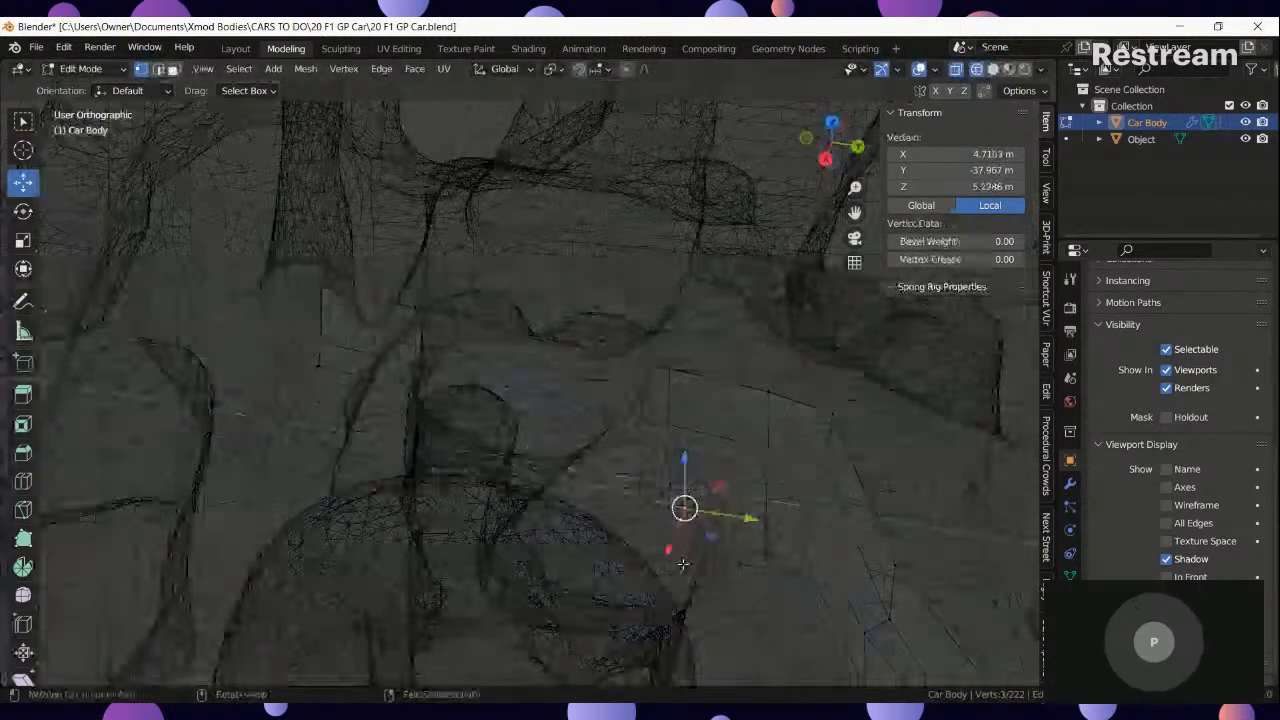
pyautogui.keyDown('ctrl'); pyautogui.rightClick(685, 534); pyautogui.keyUp('ctrl')
pyautogui.press('z')
pyautogui.press('g')
pyautogui.press('g')
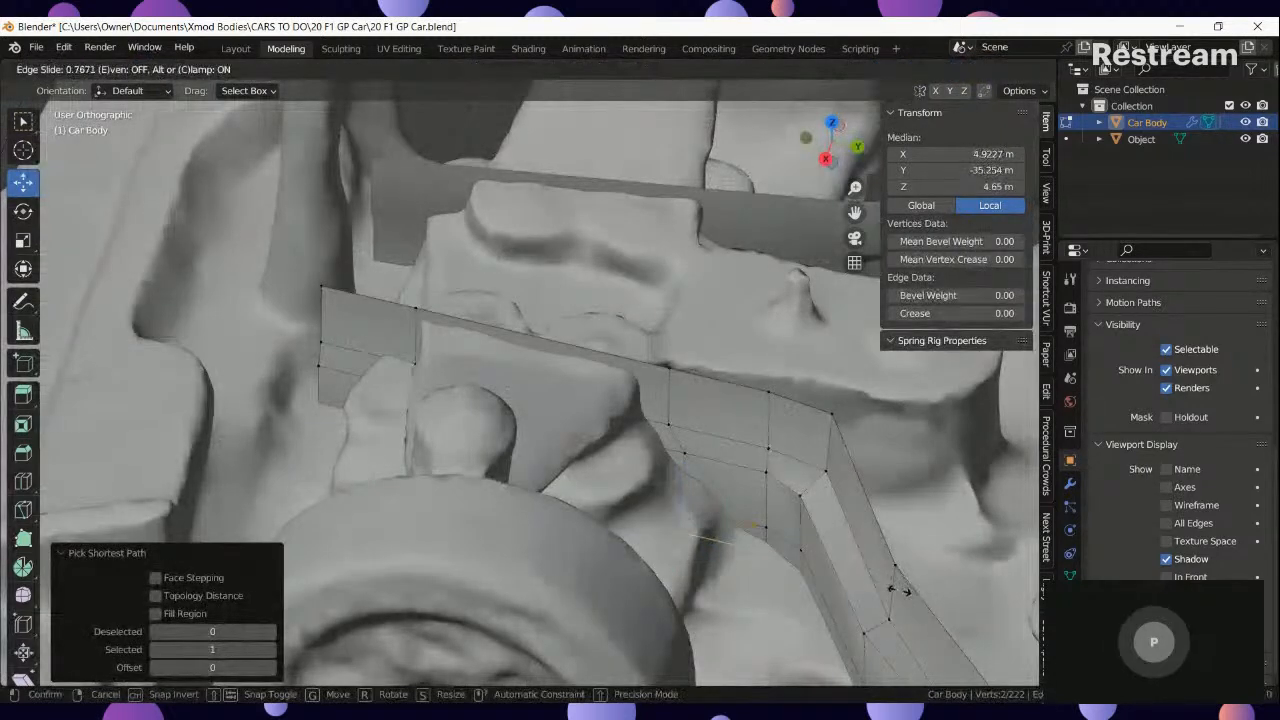
pyautogui.click(905, 588)
# Select the lower three vertices of the forward new column and edge-slide them toward the front, to about -52.2 m along Y.
pyautogui.moveTo(405, 380); pyautogui.dragTo(446, 379, button='middle')
pyautogui.press('z')
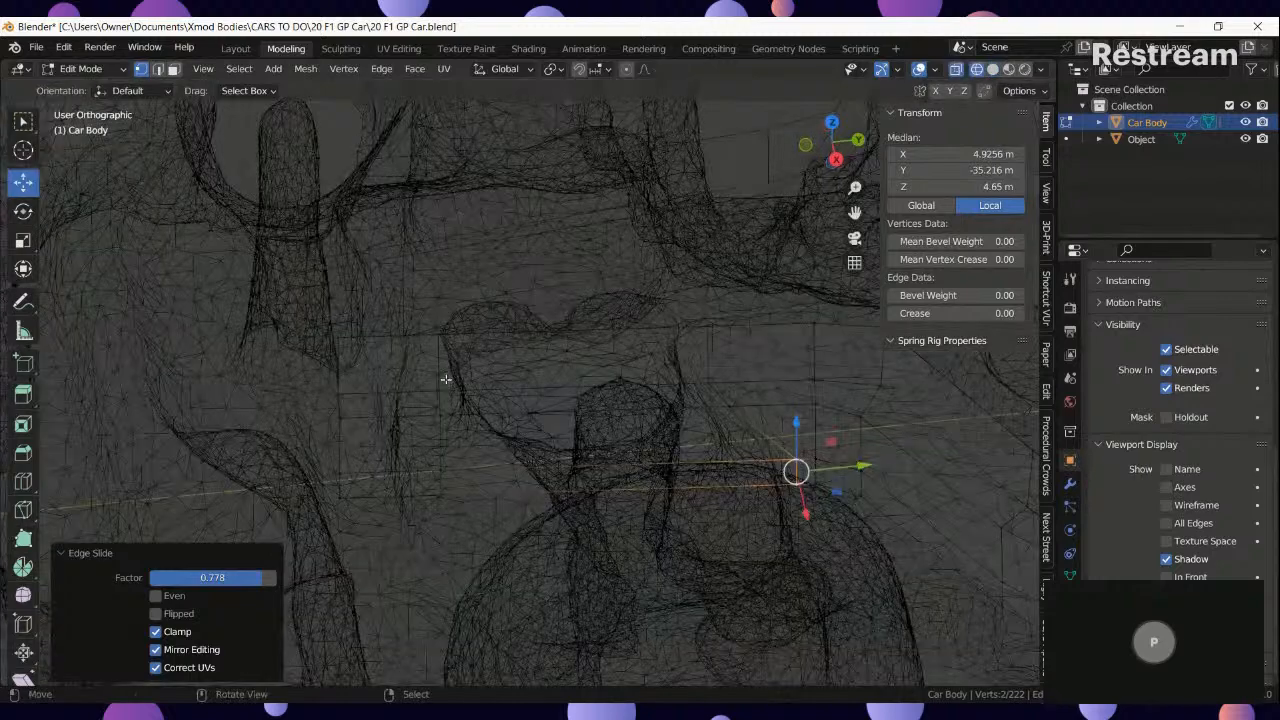
pyautogui.rightClick(440, 388)
pyautogui.keyDown('ctrl'); pyautogui.rightClick(443, 496); pyautogui.keyUp('ctrl')
pyautogui.press('z')
pyautogui.click(566, 489)
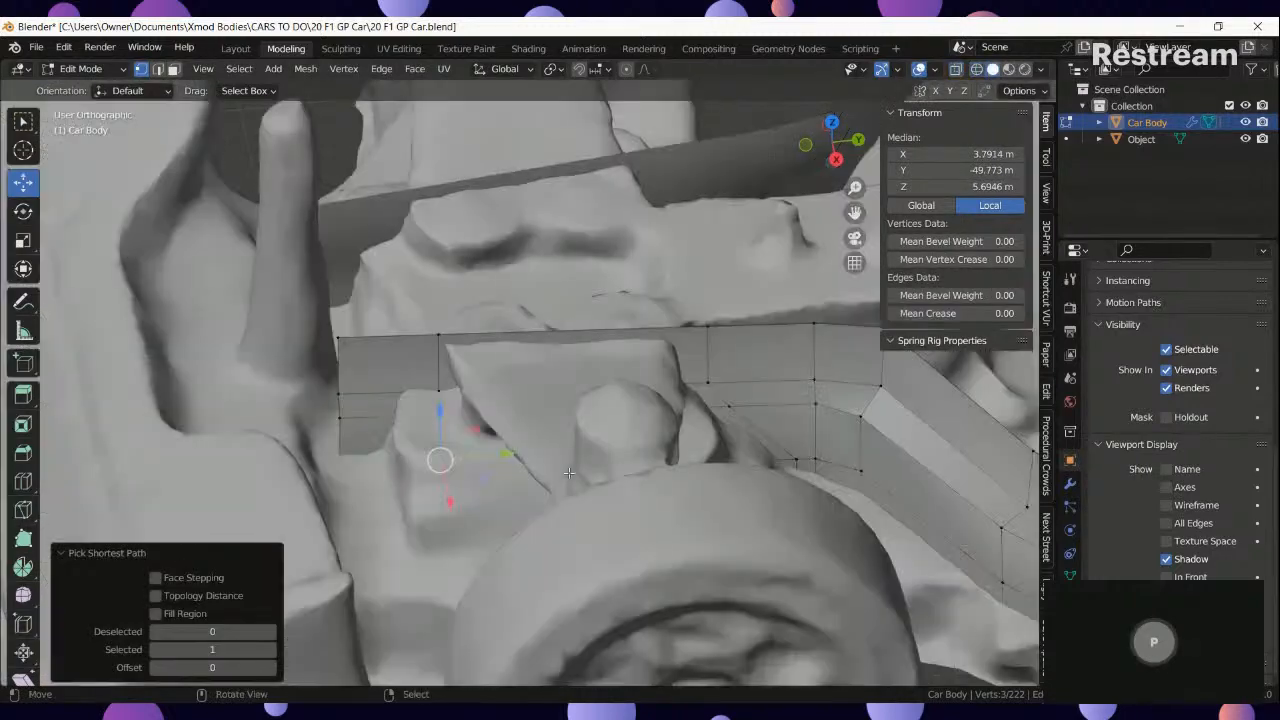
pyautogui.press('g')
pyautogui.press('g')
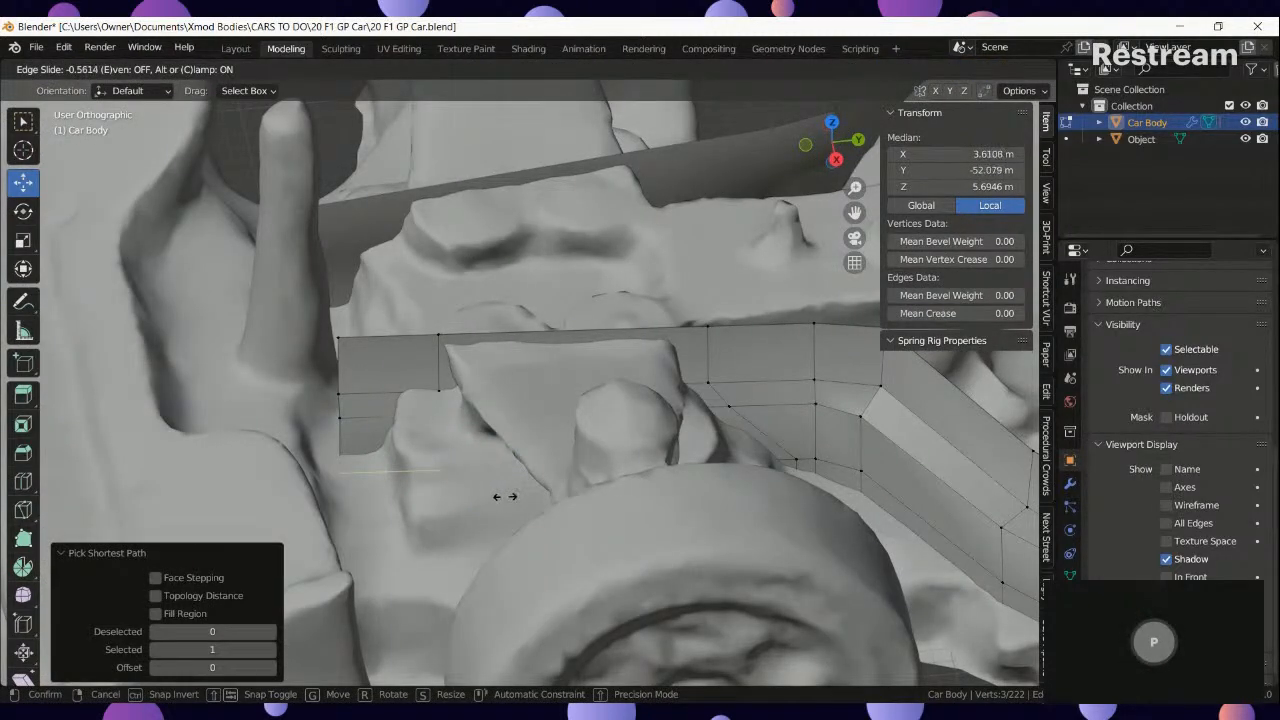
pyautogui.click(497, 497)
# Select the second-row vertices of the forward and rearward new columns and edge-slide them upward by a factor of about -0.5.
pyautogui.press('z')
pyautogui.rightClick(440, 388)
pyautogui.press('z')
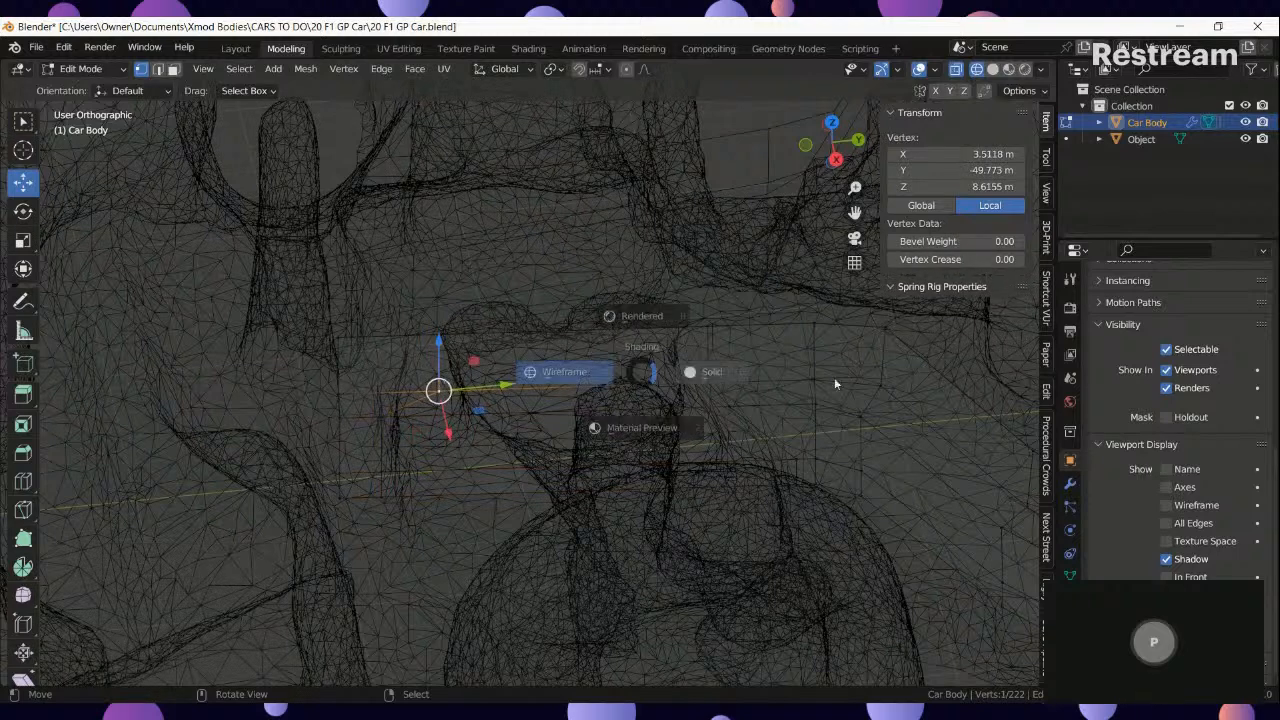
pyautogui.click(707, 375)
pyautogui.keyDown('ctrl'); pyautogui.rightClick(707, 375); pyautogui.keyUp('ctrl')
pyautogui.press('g')
pyautogui.press('g')
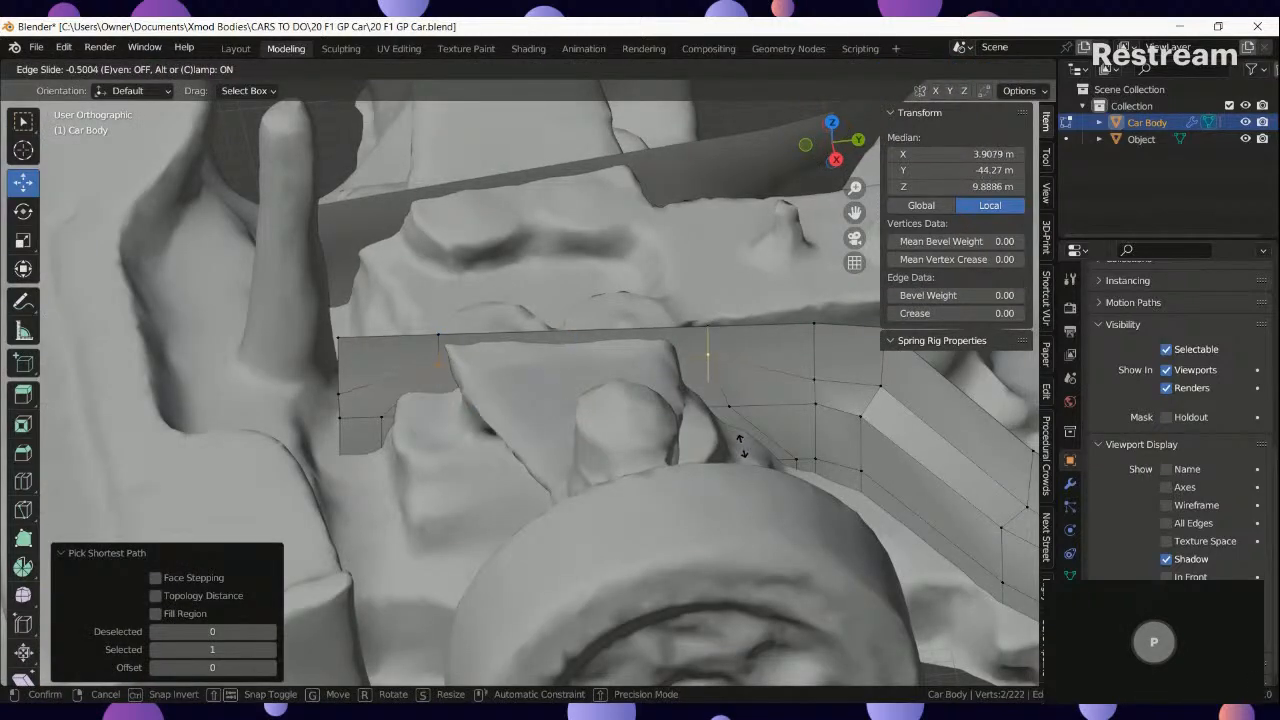
pyautogui.click(727, 462)
# Move the second vertex of the forward column toward the front so the column slopes down to its lower vertices.
pyautogui.moveTo(630, 420); pyautogui.dragTo(617, 414, button='middle')
pyautogui.rightClick(438, 421)
pyautogui.moveTo(452, 420); pyautogui.dragTo(455, 408, button='middle')
pyautogui.rightClick(484, 371)
pyautogui.moveTo(546, 370); pyautogui.dragTo(504, 372)
# Select the faces below the top row between the two columns and delete them.
pyautogui.press('z')
pyautogui.click(448, 438)
pyautogui.keyDown('ctrl'); pyautogui.rightClick(448, 473); pyautogui.keyUp('ctrl')
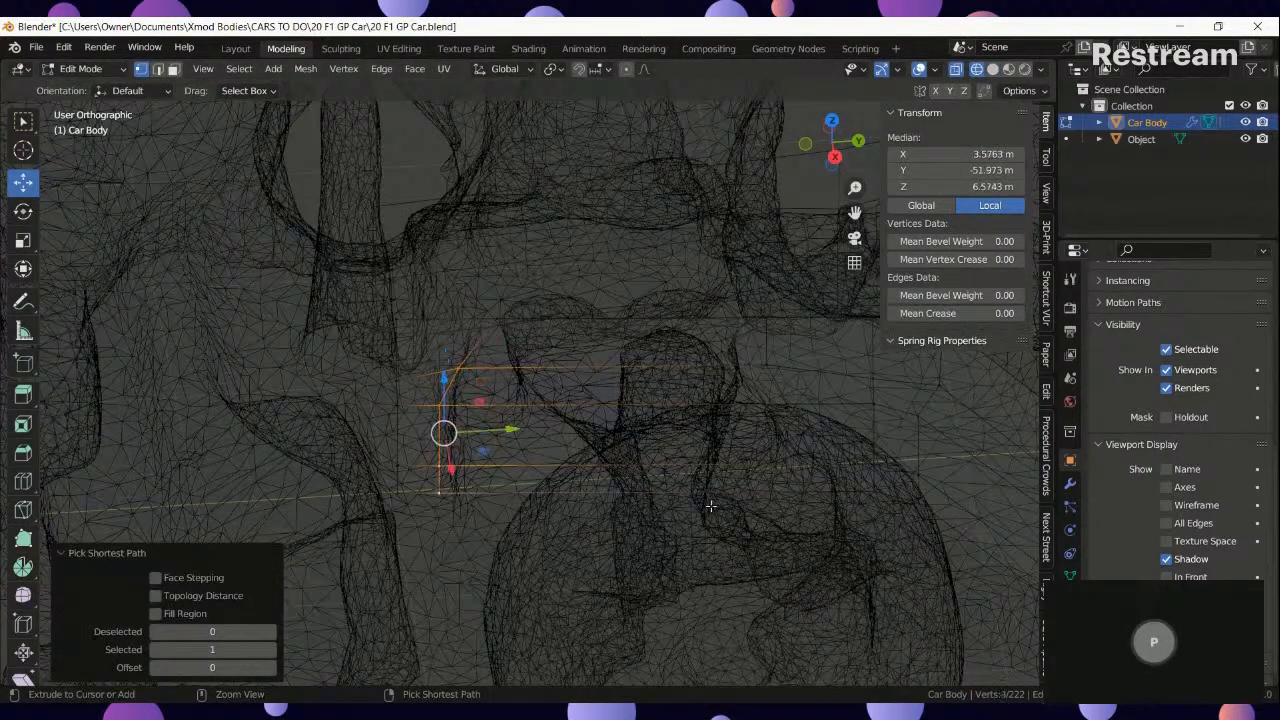
pyautogui.moveTo(820, 494); pyautogui.dragTo(806, 495, button='middle')
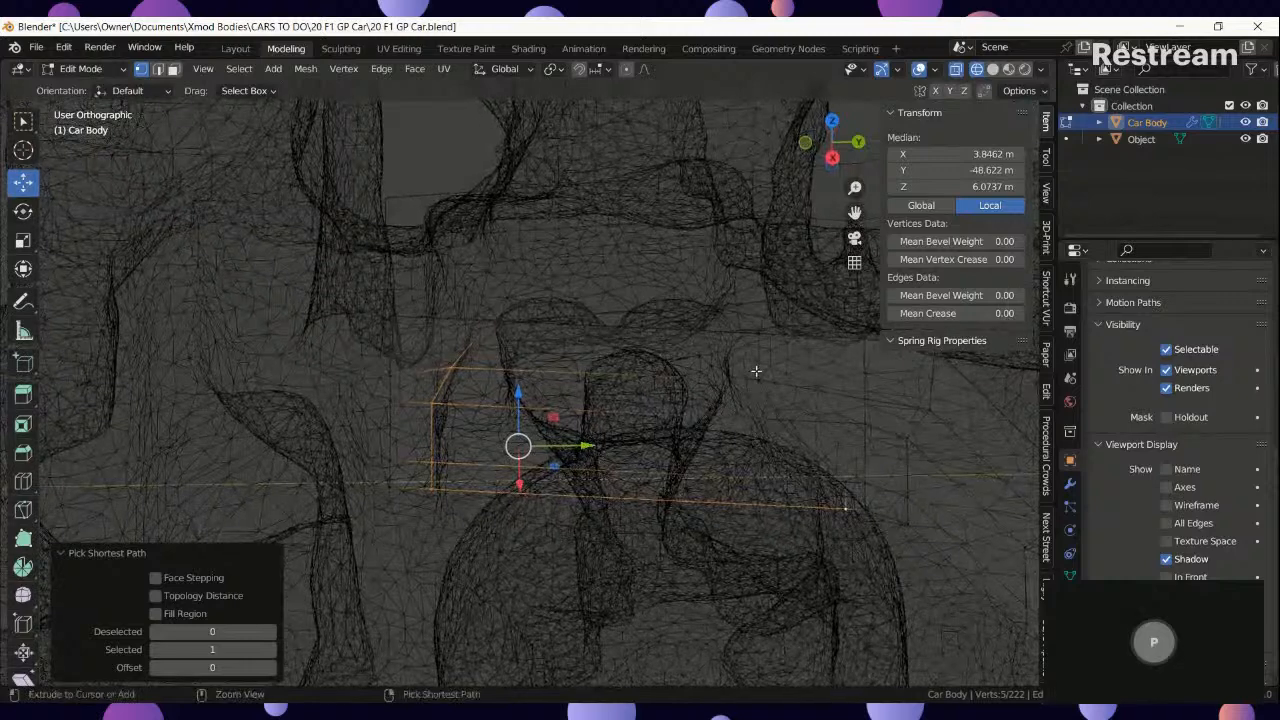
pyautogui.keyDown('ctrl'); pyautogui.rightClick(755, 370); pyautogui.keyUp('ctrl')
pyautogui.press('x')
pyautogui.click(706, 408)
# Add two evenly spaced loop cuts across the remaining top strip and one further cut close to each end.
pyautogui.press('z')
pyautogui.moveTo(730, 405); pyautogui.dragTo(778, 390, button='middle')
pyautogui.click(20, 482)
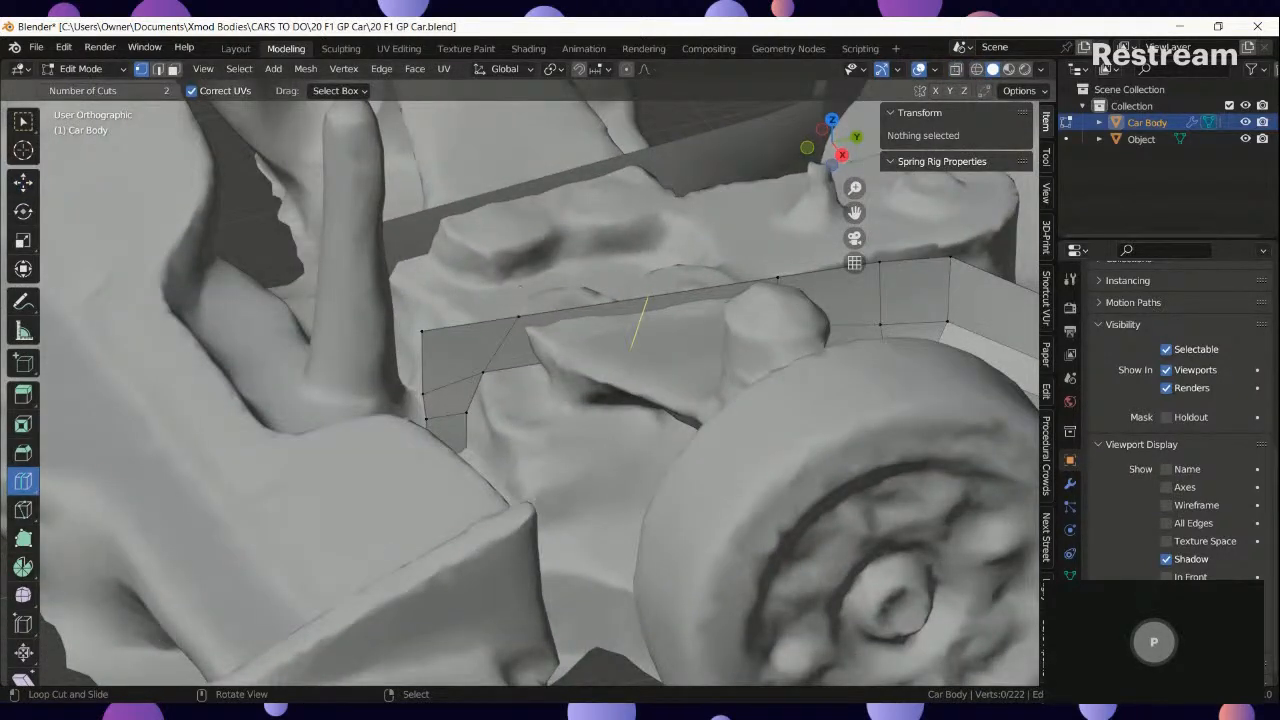
pyautogui.click(634, 328)
pyautogui.moveTo(584, 346); pyautogui.dragTo(549, 374, button='middle')
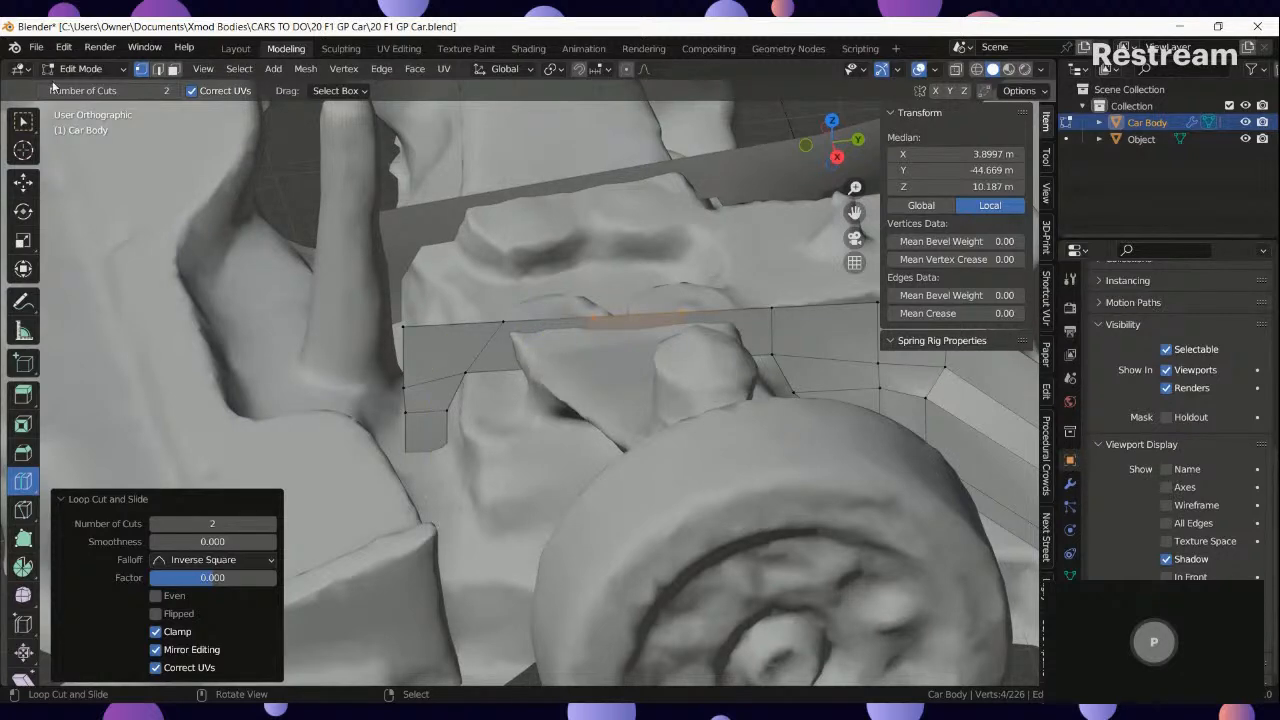
pyautogui.moveTo(517, 327); pyautogui.dragTo(758, 332)
# Select the four lower vertices of the top strip's new cuts and edge-slide them upward by a factor of about 0.77.
pyautogui.rightClick(748, 353)
pyautogui.keyDown('ctrl'); pyautogui.rightClick(479, 373); pyautogui.keyUp('ctrl')
pyautogui.click(22, 184)
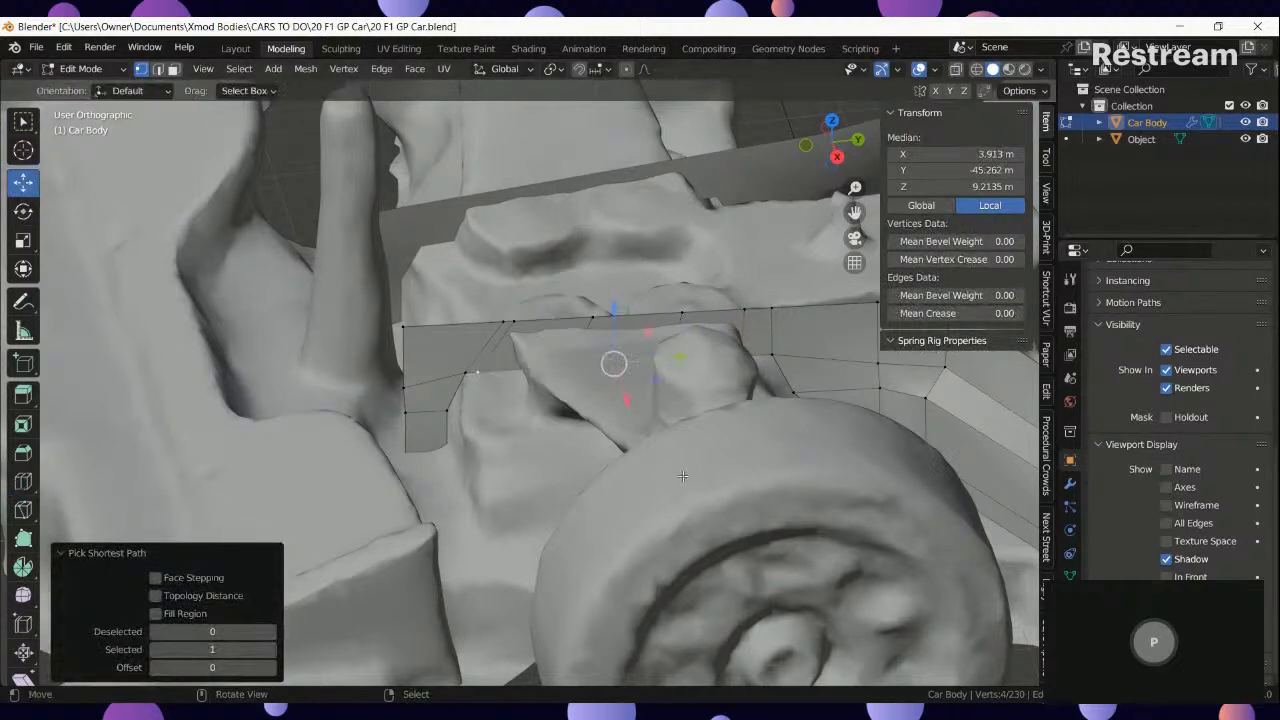
pyautogui.press('g')
pyautogui.press('g')
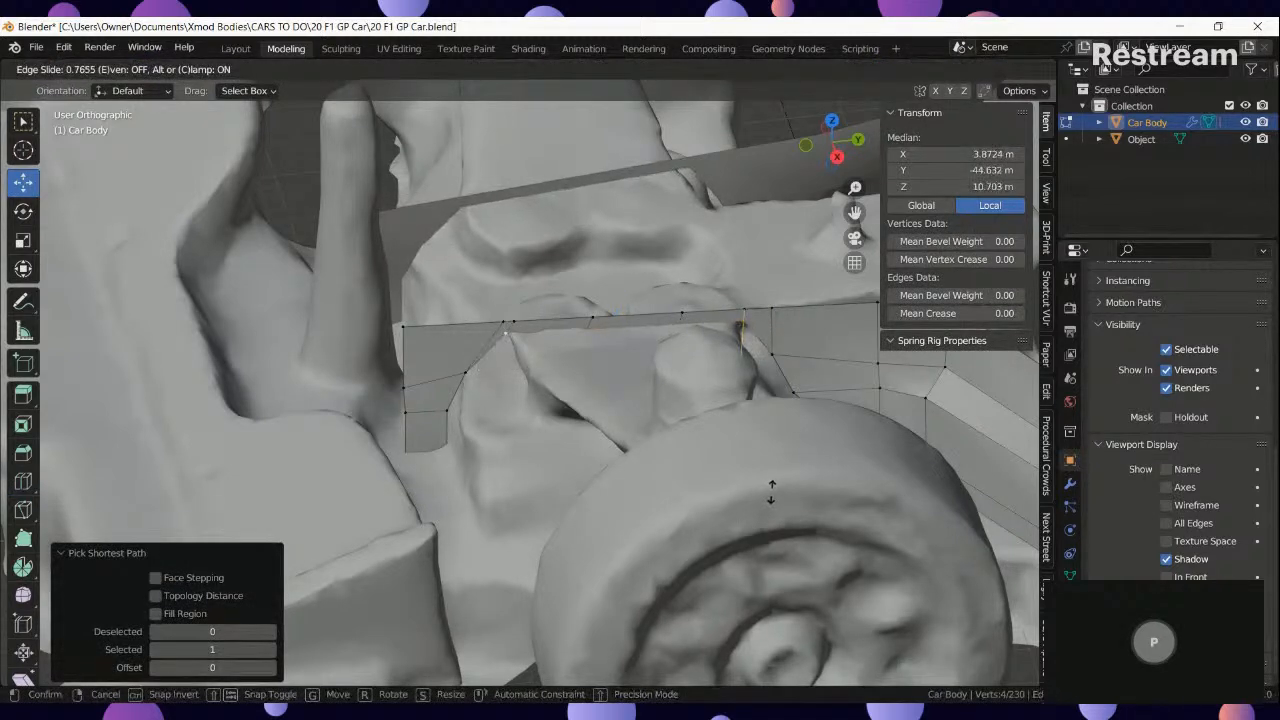
pyautogui.click(772, 490)
# Select the two lowest vertices of the forward column and edge-slide them toward the front, to -52.77 m along Y.
pyautogui.press('Tab')
pyautogui.moveTo(635, 399)
pyautogui.mouseDown(button='middle')
pyautogui.moveTo(691, 366)
pyautogui.moveTo(743, 309)
pyautogui.moveTo(850, 352)
pyautogui.moveTo(671, 365)
pyautogui.moveTo(594, 444)
pyautogui.moveTo(620, 449)
pyautogui.mouseUp(button='middle')
pyautogui.press('Tab')
pyautogui.press('z')
pyautogui.rightClick(438, 491)
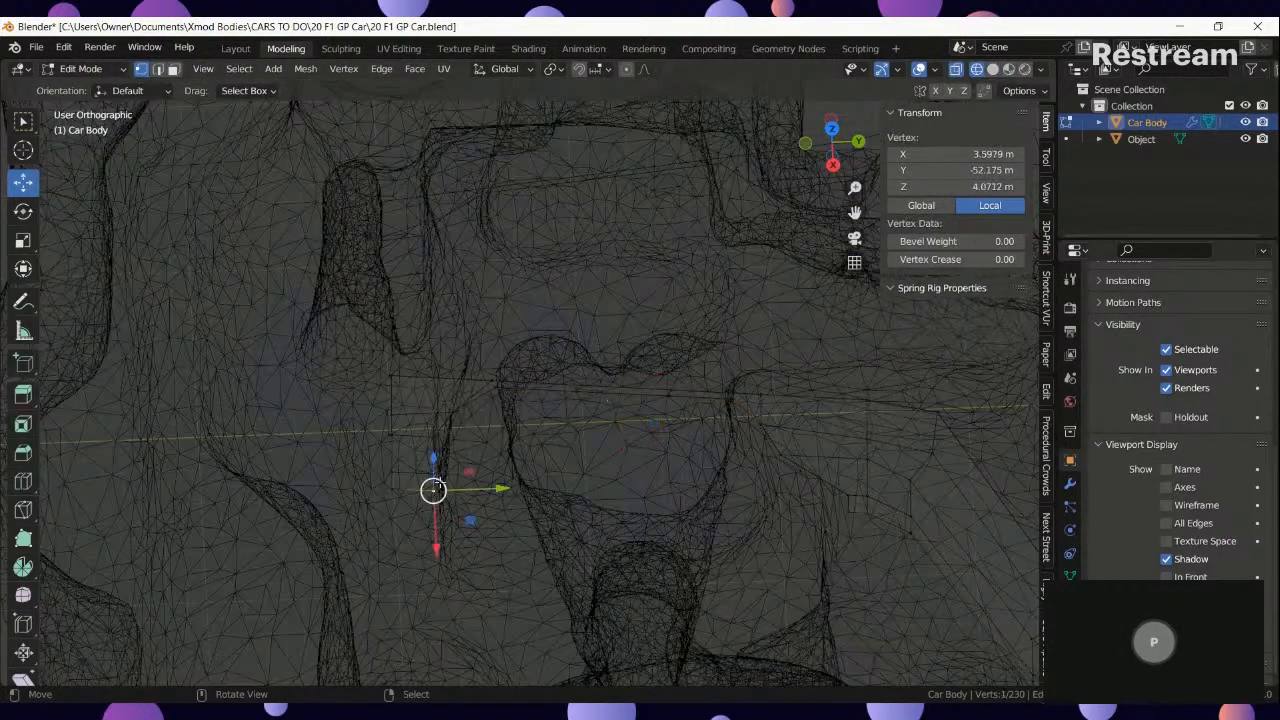
pyautogui.keyDown('ctrl'); pyautogui.rightClick(437, 471); pyautogui.keyUp('ctrl')
pyautogui.press('z')
pyautogui.click(619, 489)
pyautogui.press('g')
pyautogui.press('g')
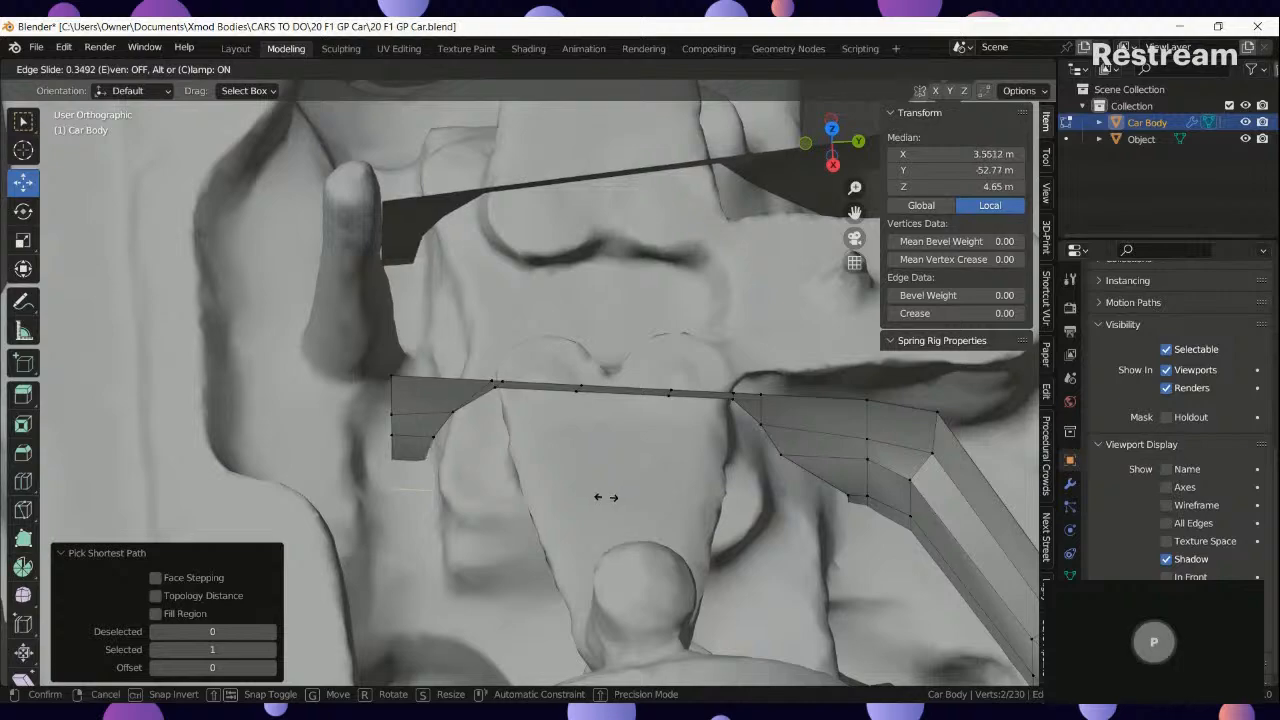
pyautogui.click(575, 497)
# Select the two next-to-lowest vertices at the panel's front end and edge-slide them upward by a factor of 0.444.
pyautogui.press('Tab')
pyautogui.scroll(-4, 544, 498)
pyautogui.moveTo(544, 498)
pyautogui.mouseDown(button='middle')
pyautogui.moveTo(650, 490)
pyautogui.moveTo(551, 490)
pyautogui.moveTo(571, 471)
pyautogui.moveTo(569, 398)
pyautogui.moveTo(583, 514)
pyautogui.moveTo(505, 489)
pyautogui.moveTo(480, 561)
pyautogui.moveTo(521, 541)
pyautogui.moveTo(481, 560)
pyautogui.moveTo(411, 475)
pyautogui.moveTo(595, 489)
pyautogui.moveTo(380, 549)
pyautogui.mouseUp(button='middle')
pyautogui.press('Tab')
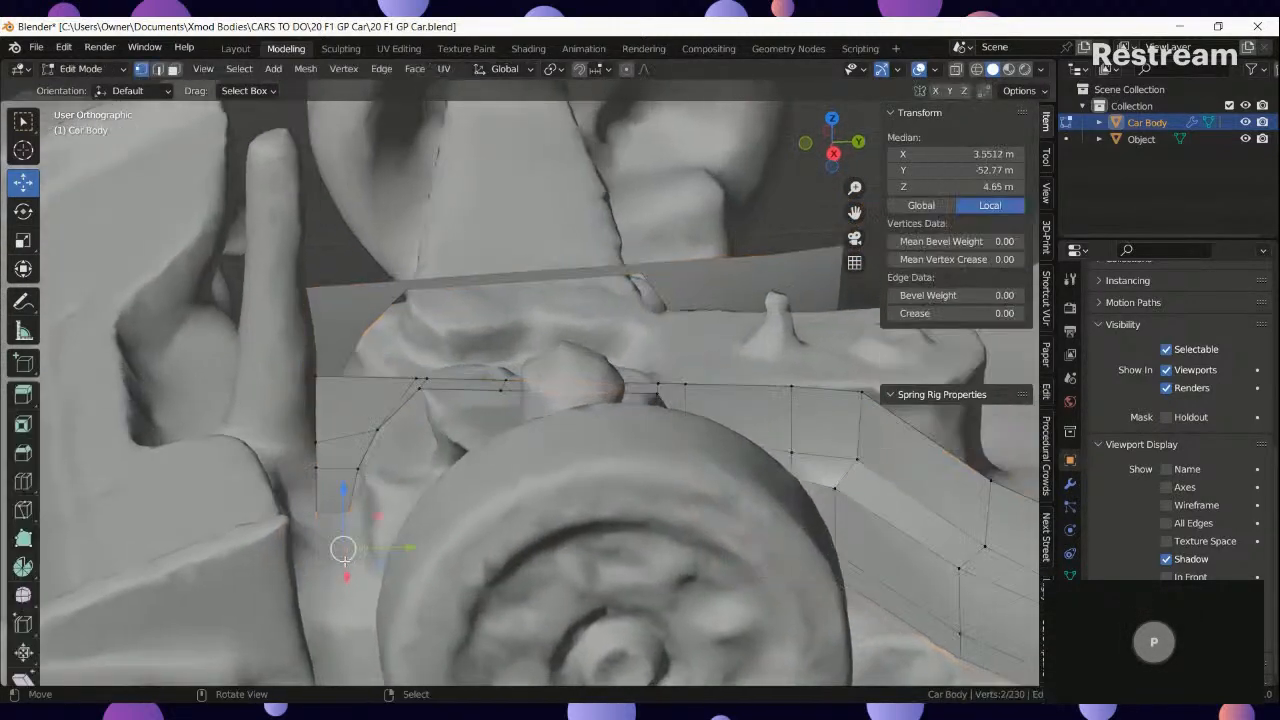
pyautogui.press('z')
pyautogui.click(347, 559)
pyautogui.click(342, 534)
pyautogui.keyDown('ctrl'); pyautogui.click(317, 530); pyautogui.keyUp('ctrl')
pyautogui.press('z')
pyautogui.click(408, 540)
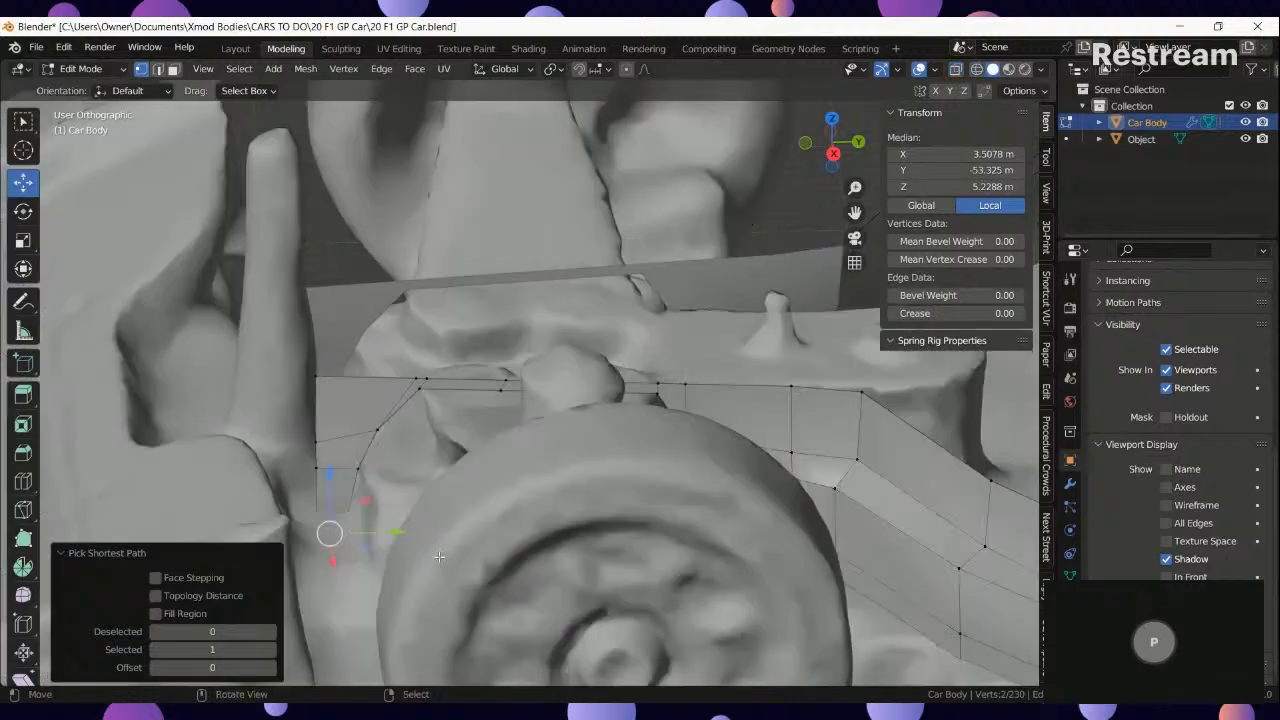
pyautogui.press('g')
pyautogui.press('g')
pyautogui.click(436, 540)
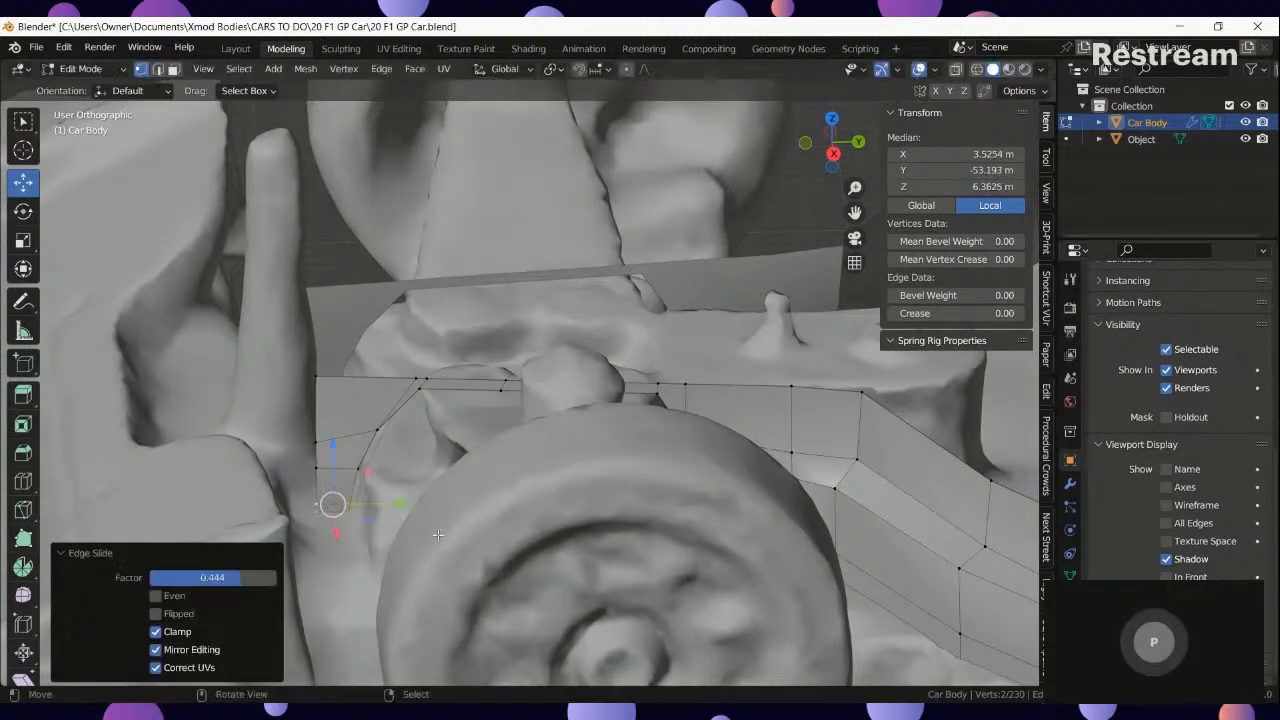
# Select the two bottom vertices of the panel's front end and delete them.
pyautogui.hotkey('shift', 'z')
pyautogui.keyDown('ctrl'); pyautogui.click(365, 530); pyautogui.keyUp('ctrl')
pyautogui.press('x')
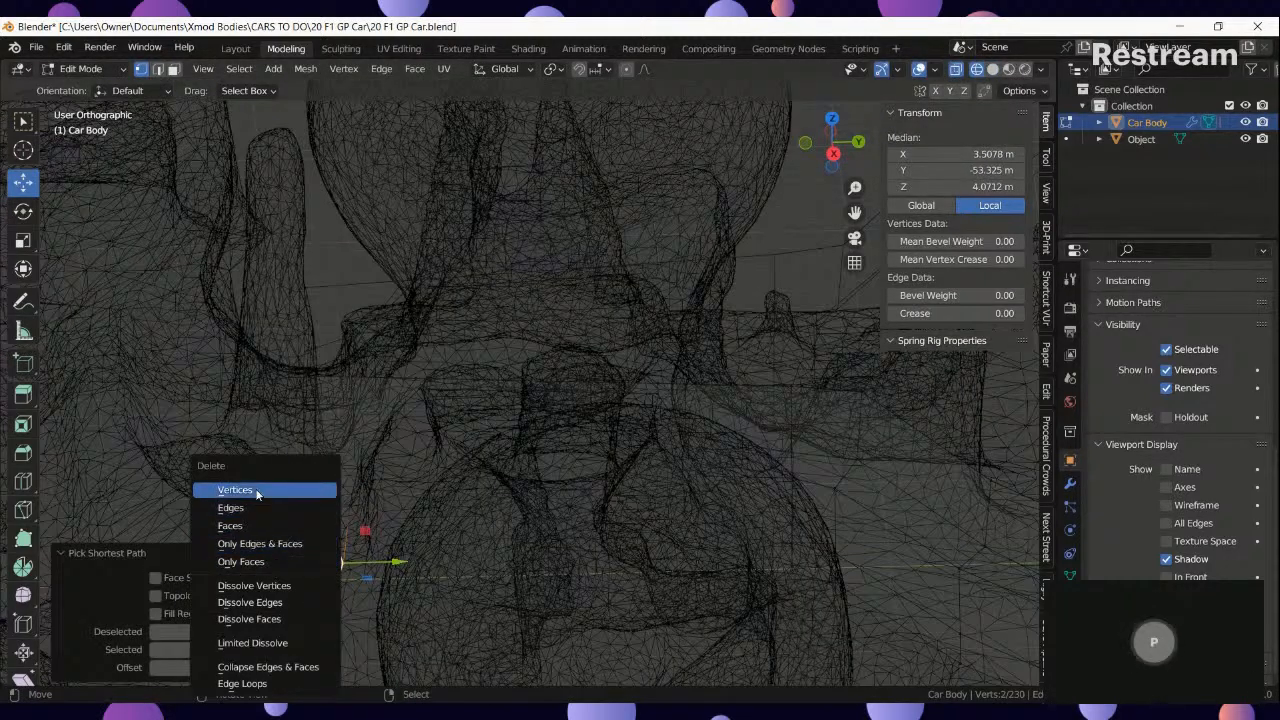
pyautogui.click(262, 492)
pyautogui.press('z')
# Select the frontmost vertex column of the panel and move it along Y to -54.859 m.
pyautogui.click(325, 491)
pyautogui.rightClick(316, 506)
pyautogui.keyDown('ctrl'); pyautogui.rightClick(307, 371); pyautogui.keyUp('ctrl')
pyautogui.moveTo(307, 371); pyautogui.dragTo(454, 355, button='middle')
pyautogui.press('g')
pyautogui.press('y')
pyautogui.click(442, 389)
# Extrude the upper three vertices of the panel's front edge 7.8467 m forward along Y and shift them inward to the top blueprint's outline.
pyautogui.rightClick(430, 344)
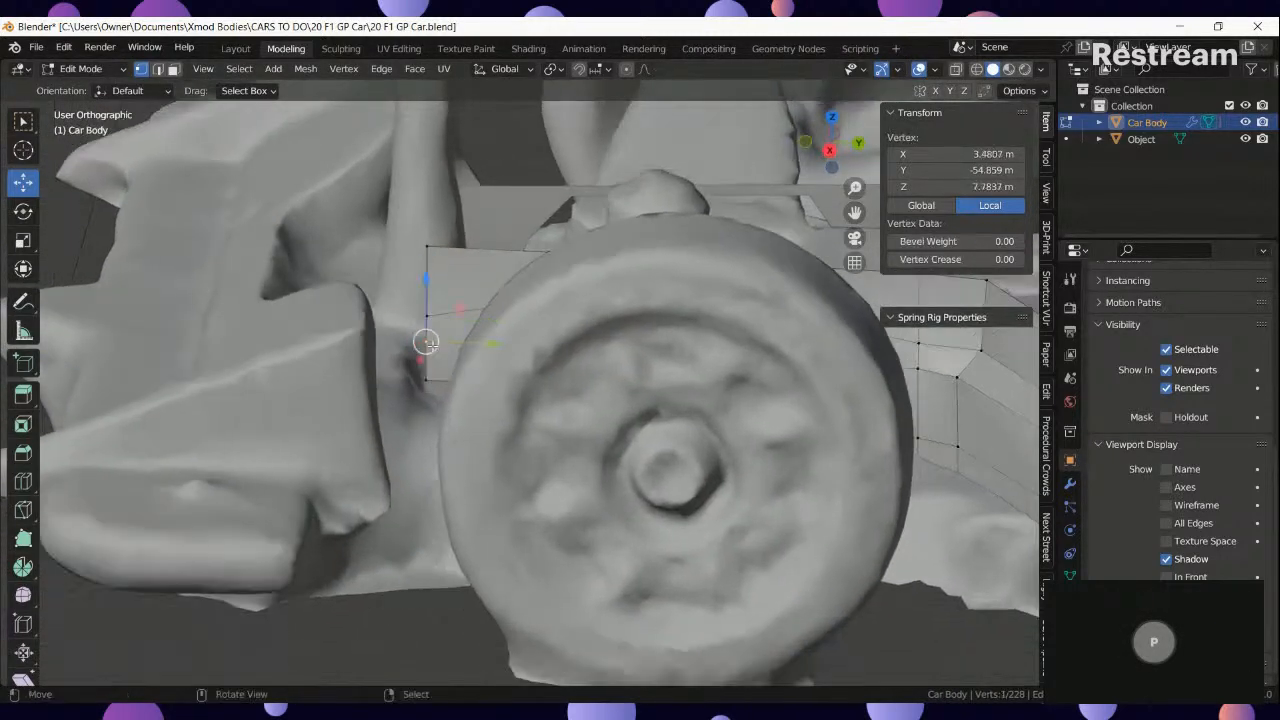
pyautogui.keyDown('ctrl'); pyautogui.rightClick(436, 257); pyautogui.keyUp('ctrl')
pyautogui.moveTo(437, 260); pyautogui.dragTo(474, 346, button='middle')
pyautogui.press('KP_7')
pyautogui.press('z')
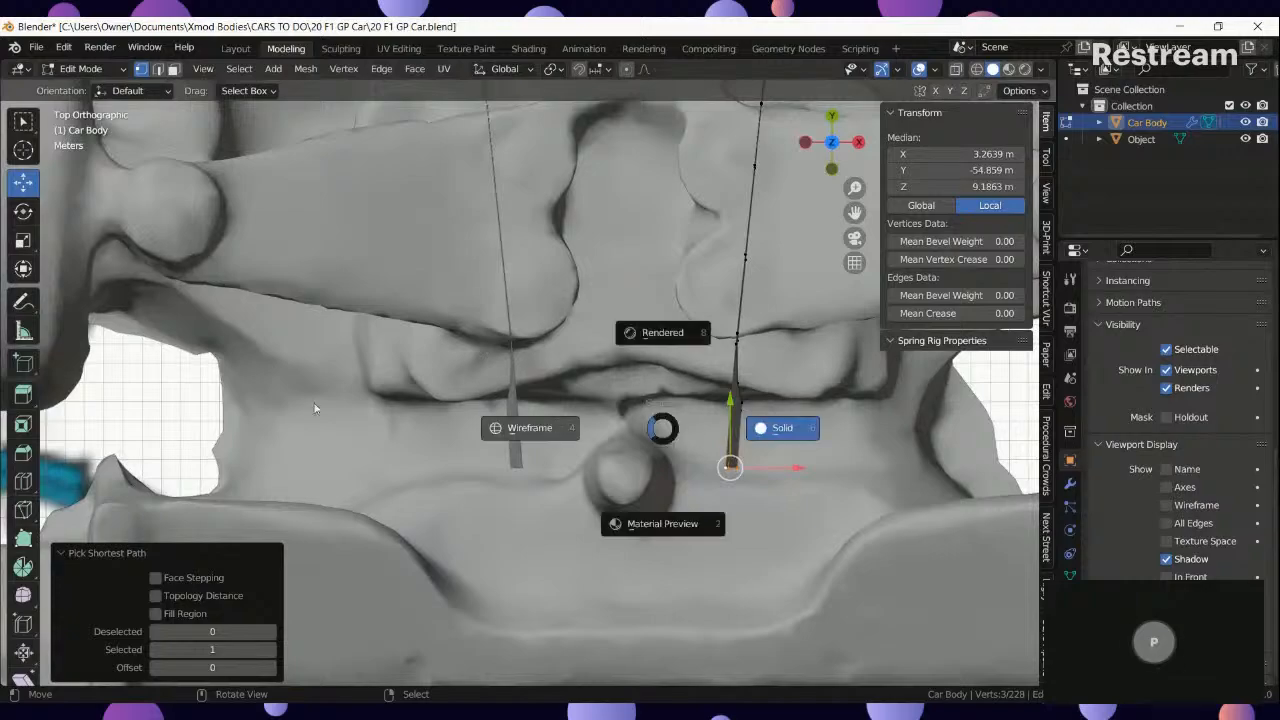
pyautogui.click(531, 427)
pyautogui.keyDown('shift'); pyautogui.moveTo(531, 427); pyautogui.dragTo(469, 385, button='middle'); pyautogui.keyUp('shift')
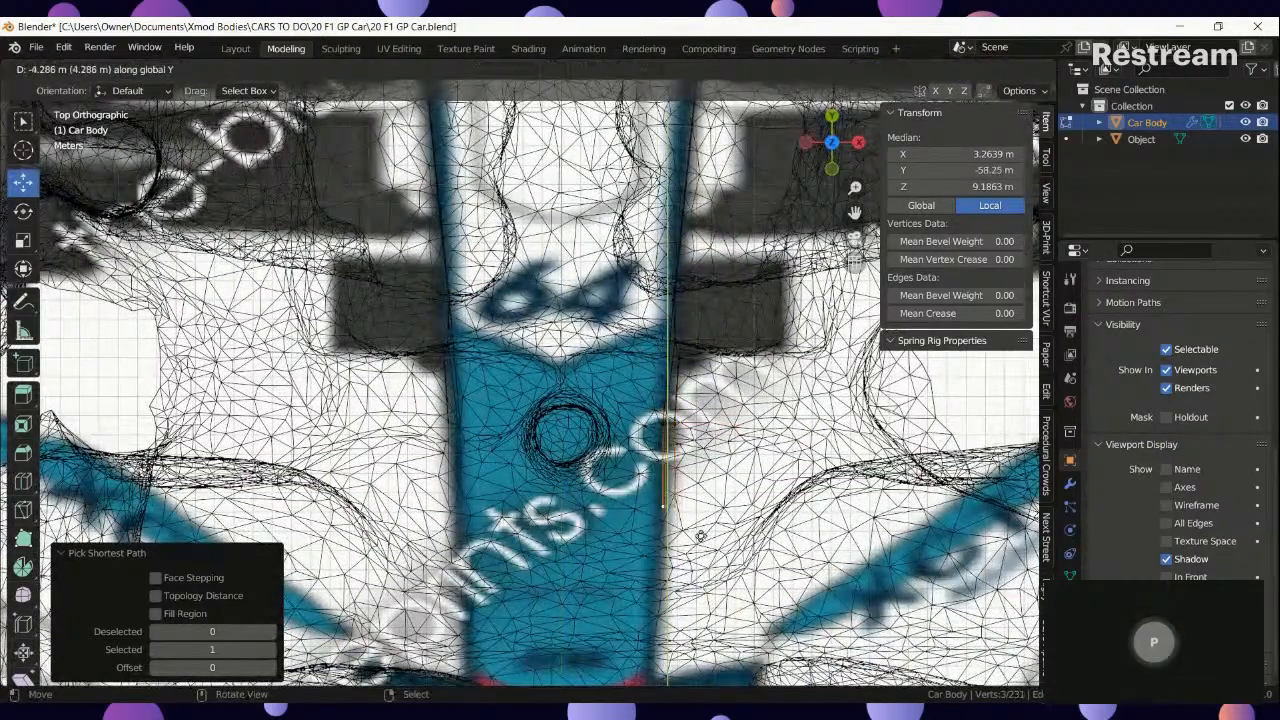
pyautogui.click(691, 580)
pyautogui.press('e')
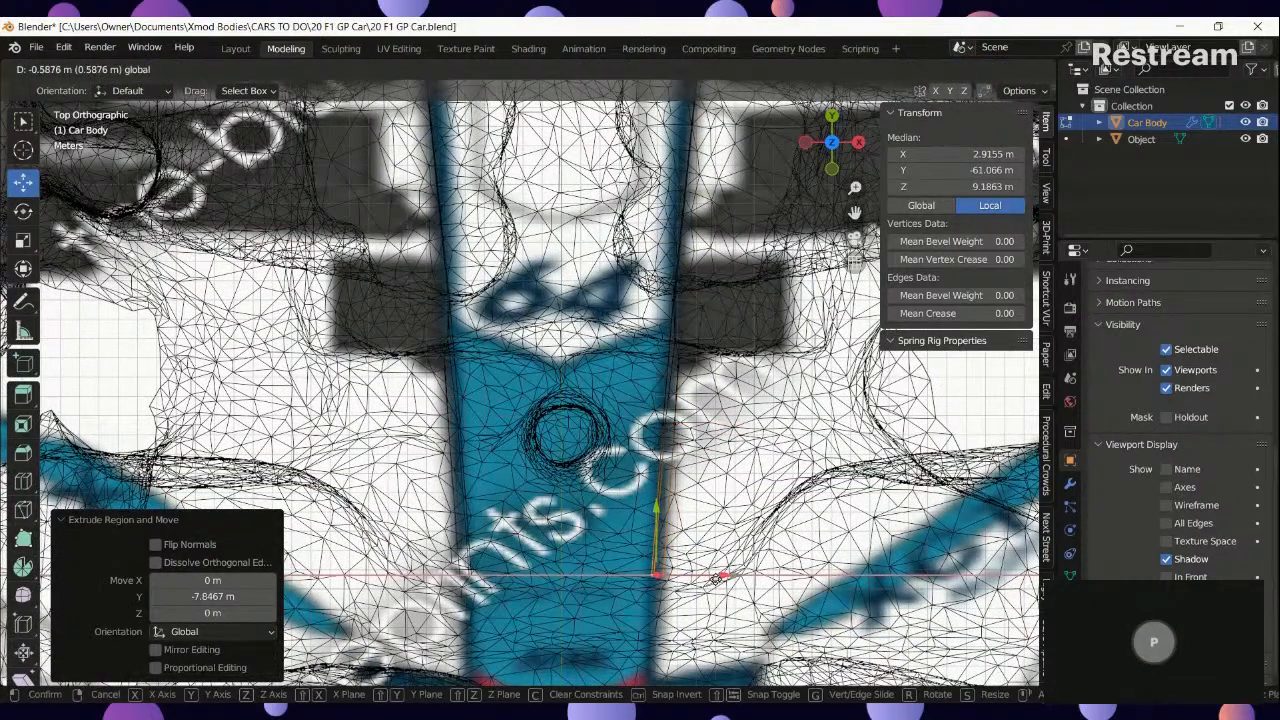
pyautogui.moveTo(718, 578); pyautogui.dragTo(718, 578)
pyautogui.hotkey('shift', 'z')
pyautogui.moveTo(590, 510); pyautogui.dragTo(468, 479, button='middle')
pyautogui.press('g')
pyautogui.click(571, 406)
pyautogui.hotkey('ctrl', 'z')
# Reposition the lower vertices of the extruded front edge to follow the reference mesh's nose surface.
pyautogui.moveTo(551, 417); pyautogui.dragTo(562, 420)
pyautogui.click(507, 445)
pyautogui.moveTo(541, 449); pyautogui.dragTo(612, 350, button='middle')
pyautogui.press('g')
pyautogui.press('g')
pyautogui.click(531, 446)
pyautogui.press('g')
pyautogui.press('g')
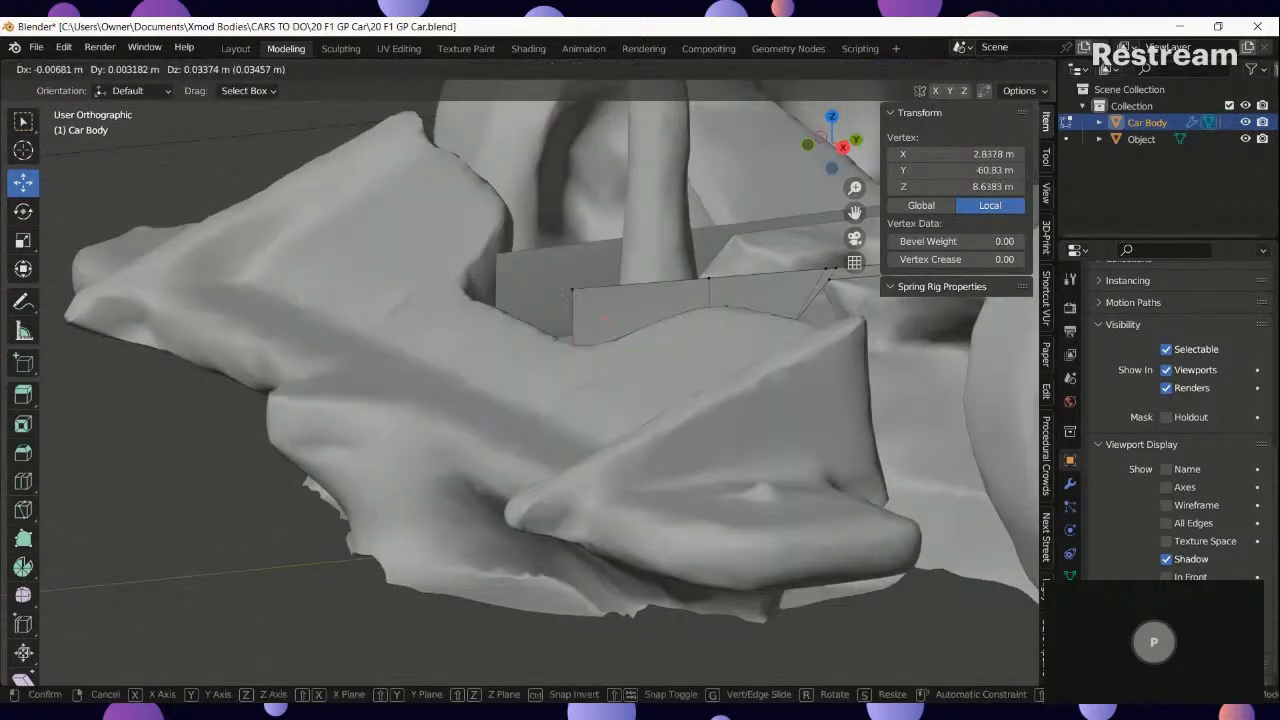
pyautogui.click(620, 341)
# Select the top vertex of the front edge and slide it downward by a factor of about 0.515.
pyautogui.click(572, 288)
pyautogui.press('KP_3')
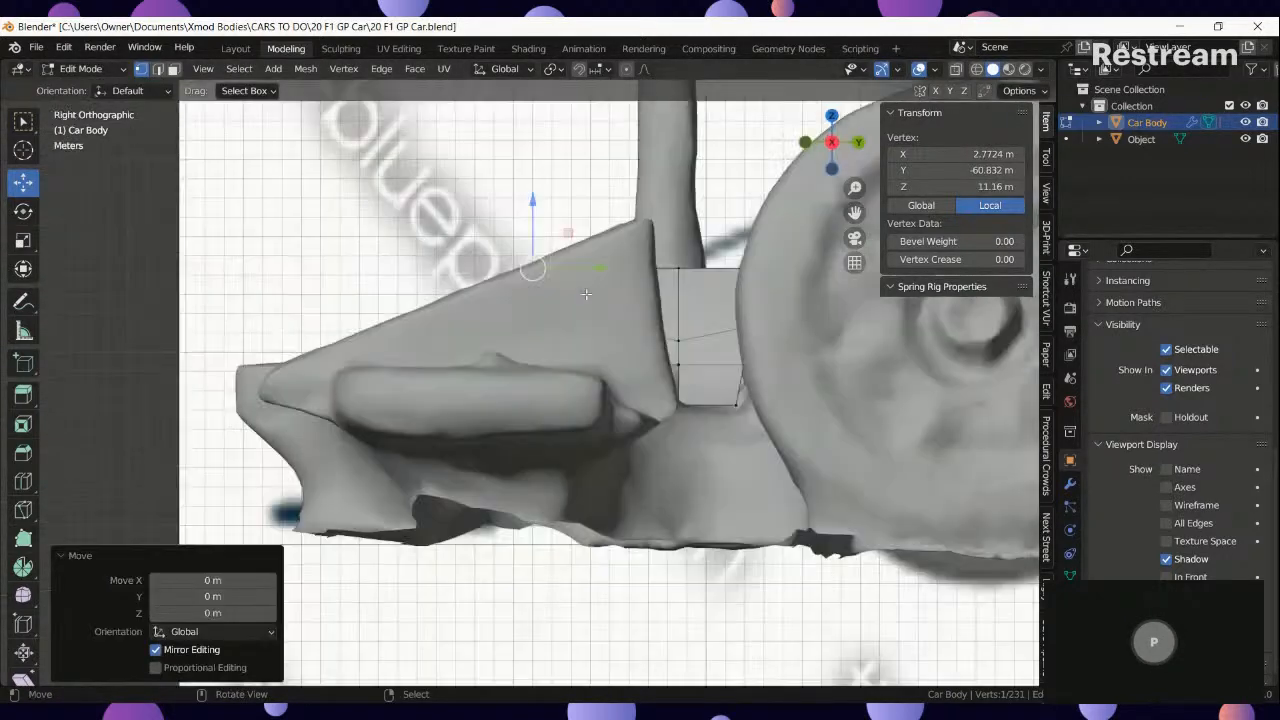
pyautogui.press('z')
pyautogui.click(515, 215)
pyautogui.press('z')
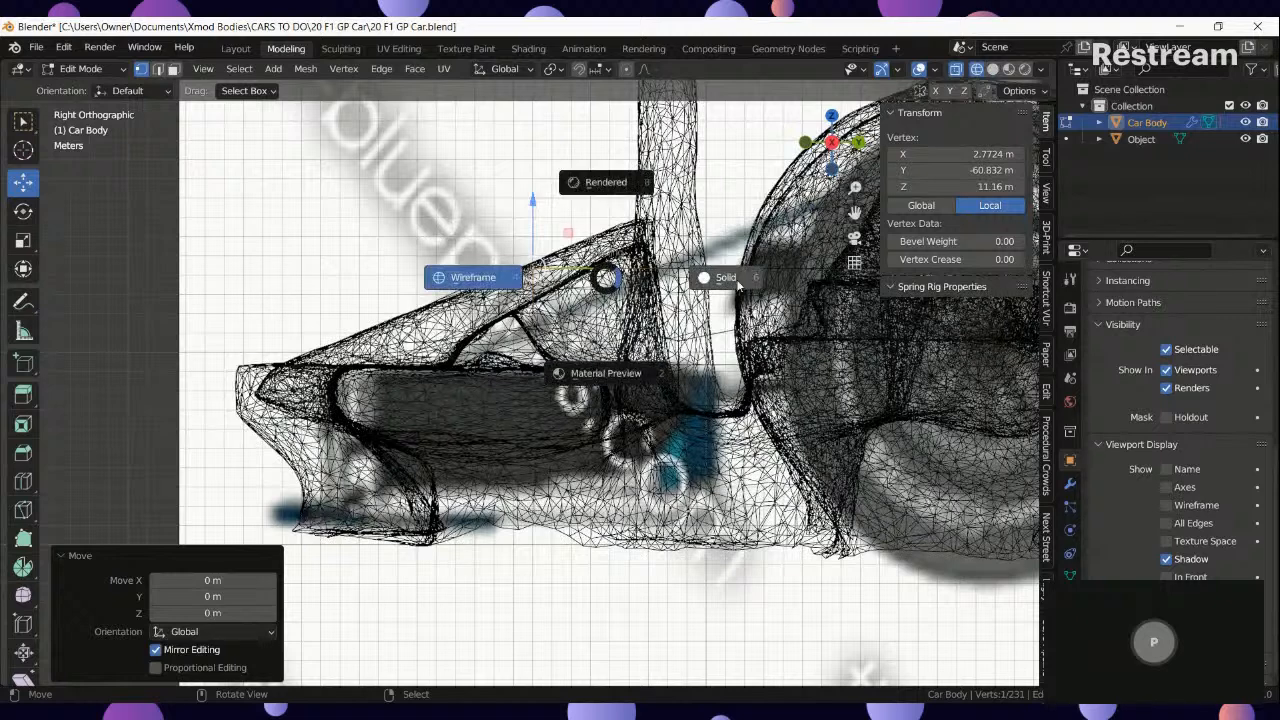
pyautogui.click(662, 280)
pyautogui.moveTo(638, 285)
pyautogui.mouseDown(button='middle')
pyautogui.moveTo(655, 322)
pyautogui.moveTo(643, 309)
pyautogui.mouseUp(button='middle')
pyautogui.press('g')
pyautogui.press('g')
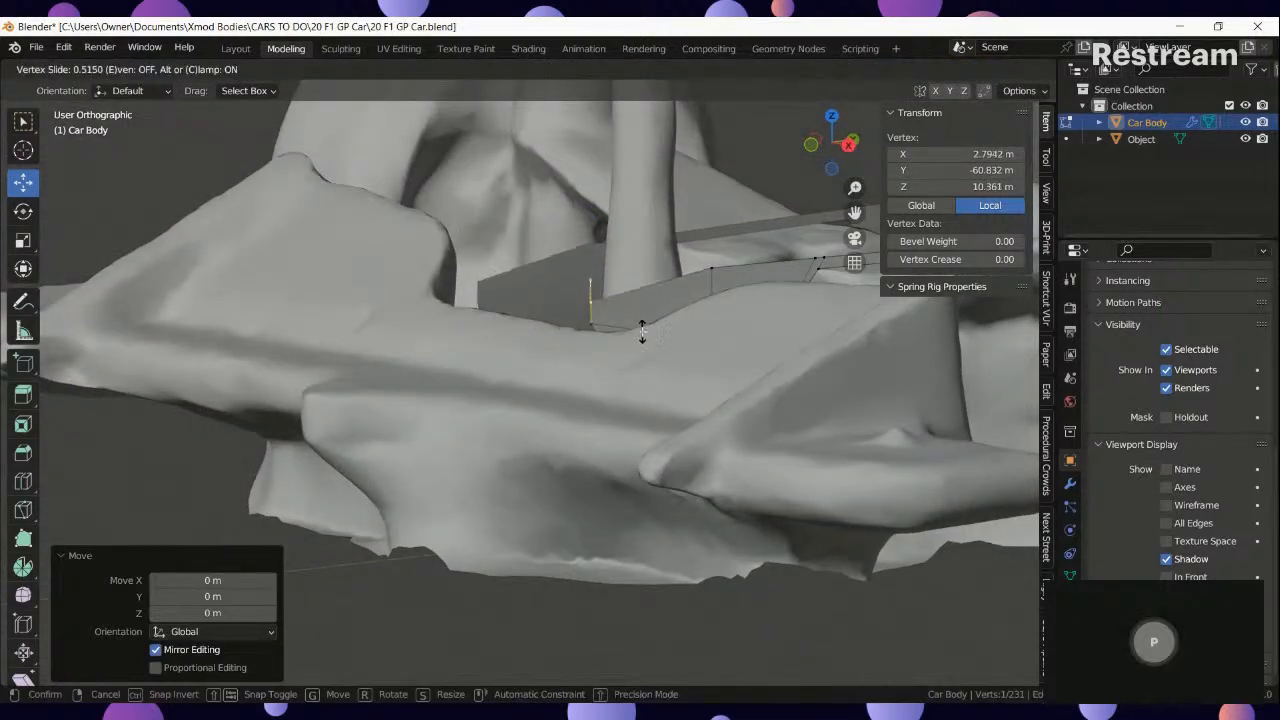
pyautogui.click(642, 332)
# Extrude the top two vertices of the front edge forward and inward along the nose outline, to -68.078 m along Y.
pyautogui.keyDown('ctrl'); pyautogui.rightClick(597, 326); pyautogui.keyUp('ctrl')
pyautogui.press('KP_7')
pyautogui.press('z')
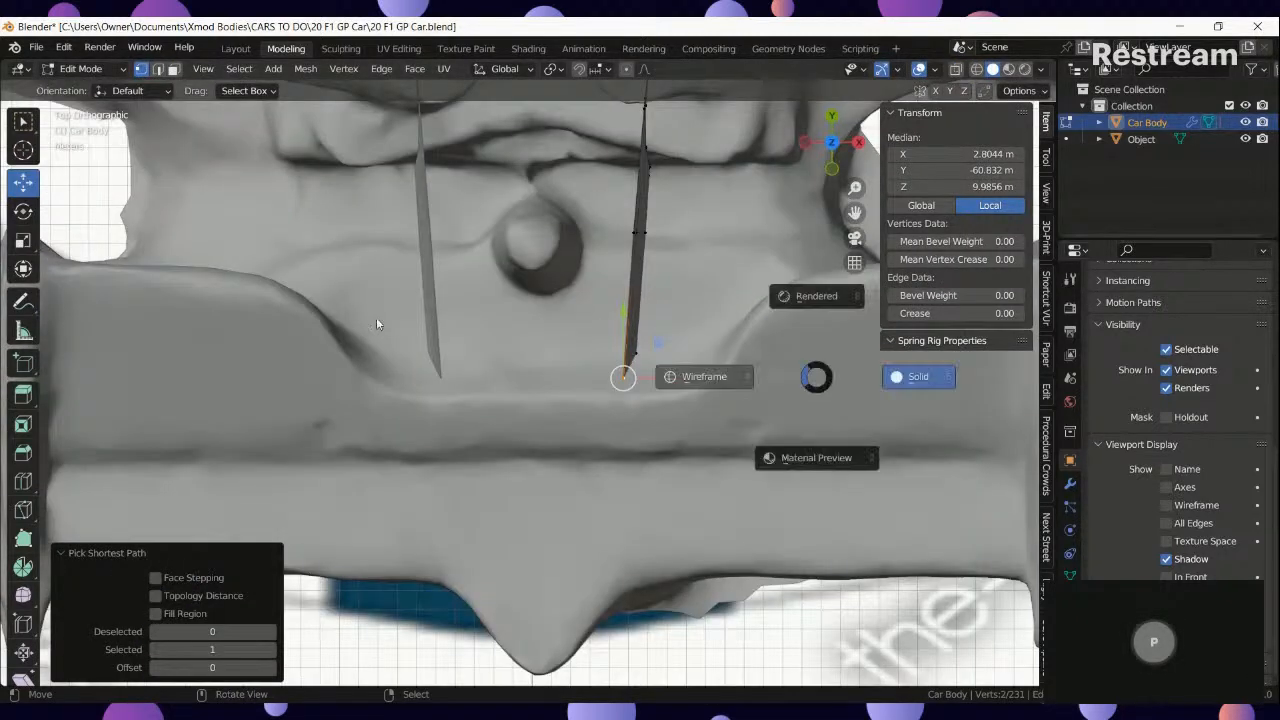
pyautogui.click(376, 324)
pyautogui.press('g')
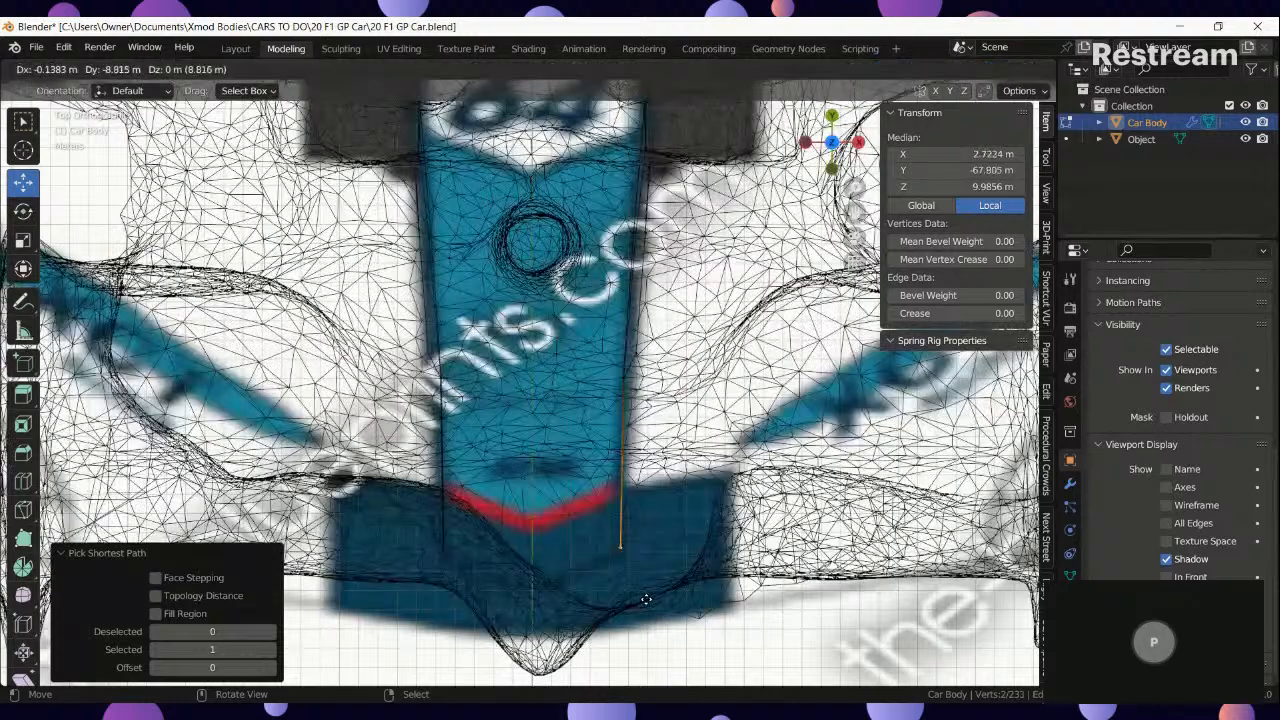
pyautogui.click(633, 606)
pyautogui.press('z')
# Lower the two vertices of the new nose end edge to 7.8321 m along Z.
pyautogui.moveTo(680, 590); pyautogui.dragTo(560, 270, button='middle')
pyautogui.moveTo(521, 254); pyautogui.dragTo(511, 318)
pyautogui.moveTo(511, 318); pyautogui.dragTo(462, 357, button='middle')
pyautogui.moveTo(435, 385); pyautogui.dragTo(490, 388)
pyautogui.hotkey('ctrl', 'z')
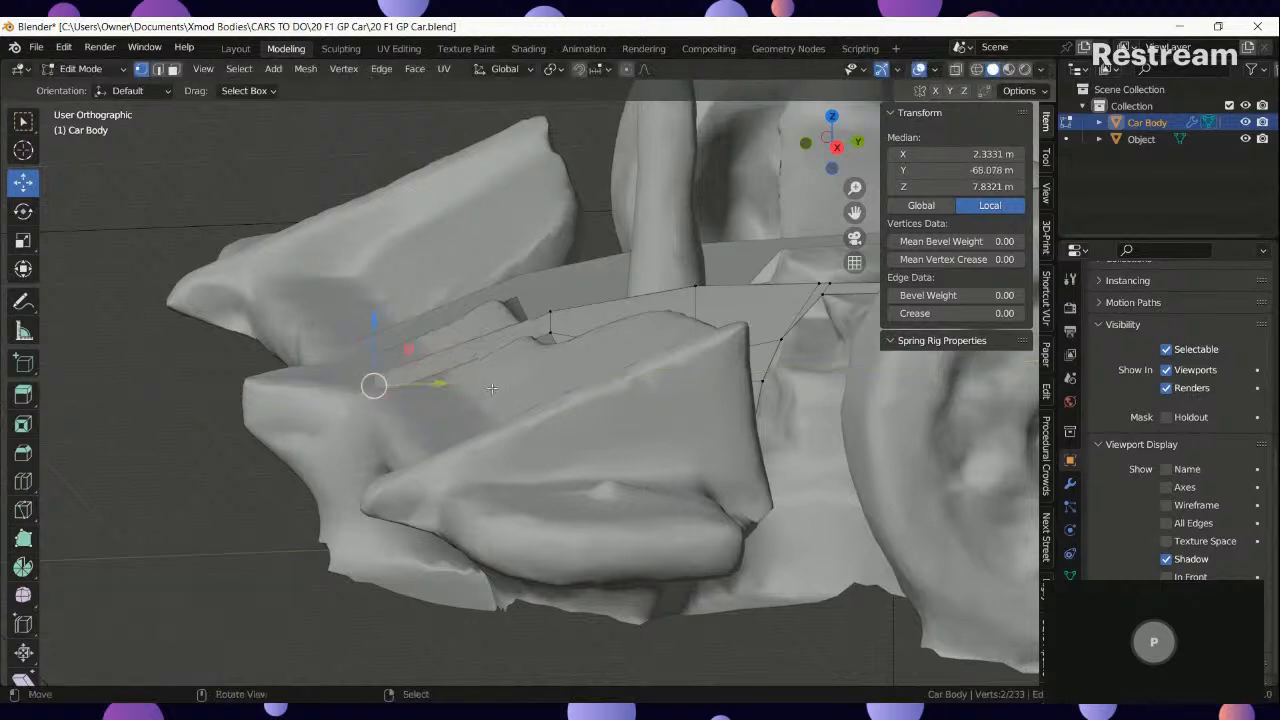
# Edge-slide the nose end edge rearward by a factor of 0.407 and lower it to 8.3039 m along Z.
pyautogui.press('g')
pyautogui.press('g')
pyautogui.click(525, 388)
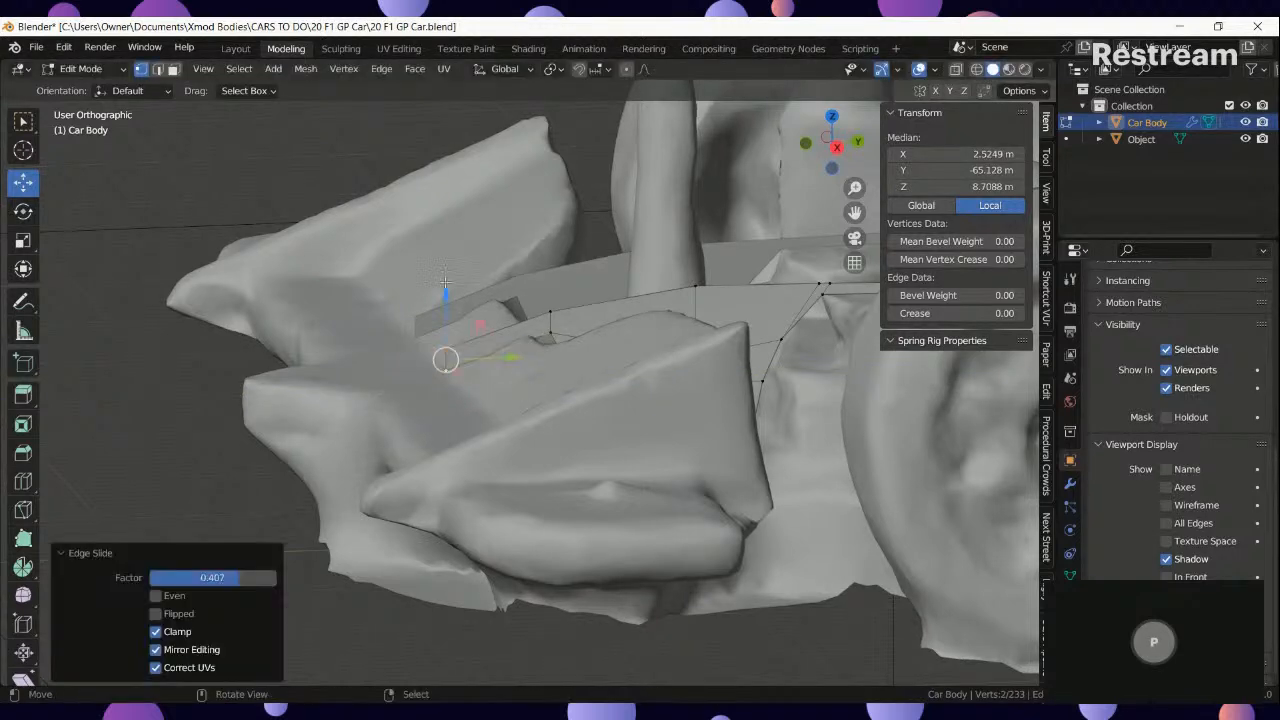
pyautogui.moveTo(448, 292); pyautogui.dragTo(448, 308)
pyautogui.moveTo(448, 308); pyautogui.dragTo(544, 335, button='middle')
# Vertex-slide the lower vertex where the new nose segment joins the panel.
pyautogui.click(541, 362)
pyautogui.scroll(2, 543, 362)
pyautogui.hotkey('shift', 'v')
pyautogui.click(585, 320)
# Add a loop cut across the new nose segment and move it -0.66968 m along Y.
pyautogui.click(18, 481)
pyautogui.moveTo(454, 380); pyautogui.dragTo(446, 372)
pyautogui.click(18, 184)
pyautogui.moveTo(523, 354); pyautogui.dragTo(509, 357)
# Select the nose end edge and extrude it -0.45628 m in X and -3.9821 m in Y along the top blueprint.
pyautogui.press('KP_7')
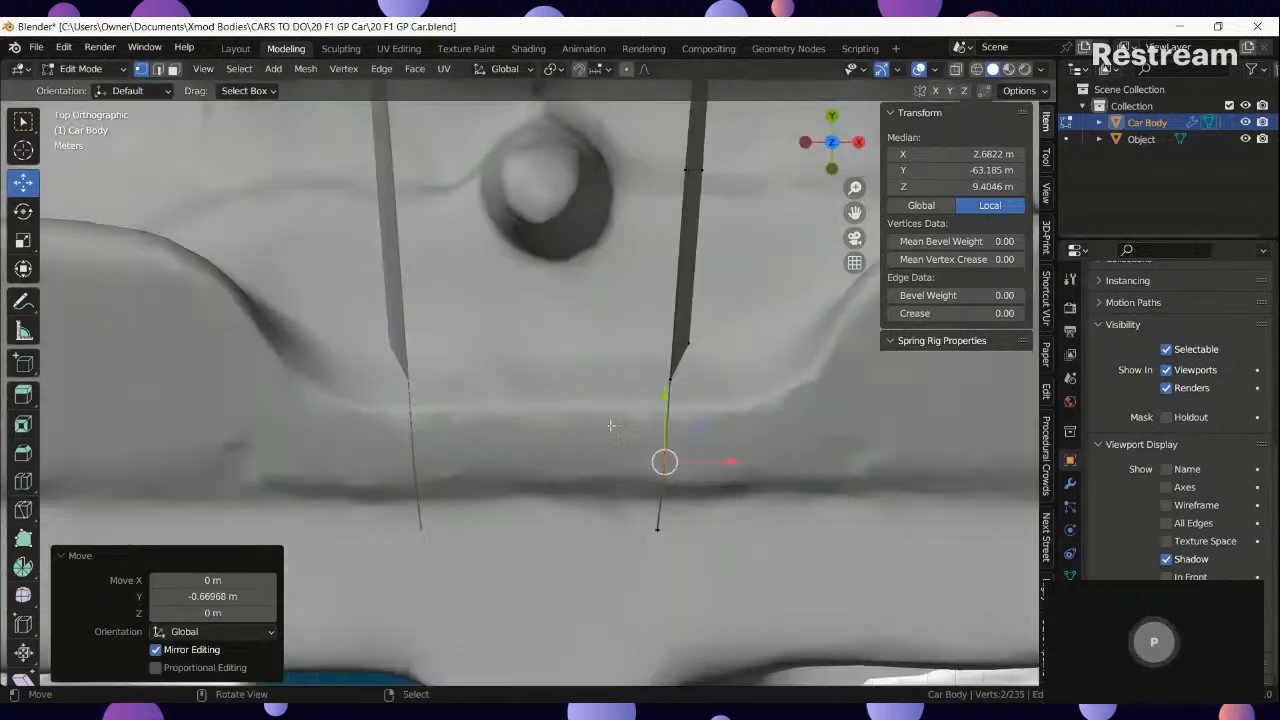
pyautogui.press('z')
pyautogui.click(634, 545)
pyautogui.hotkey('shift', 'z')
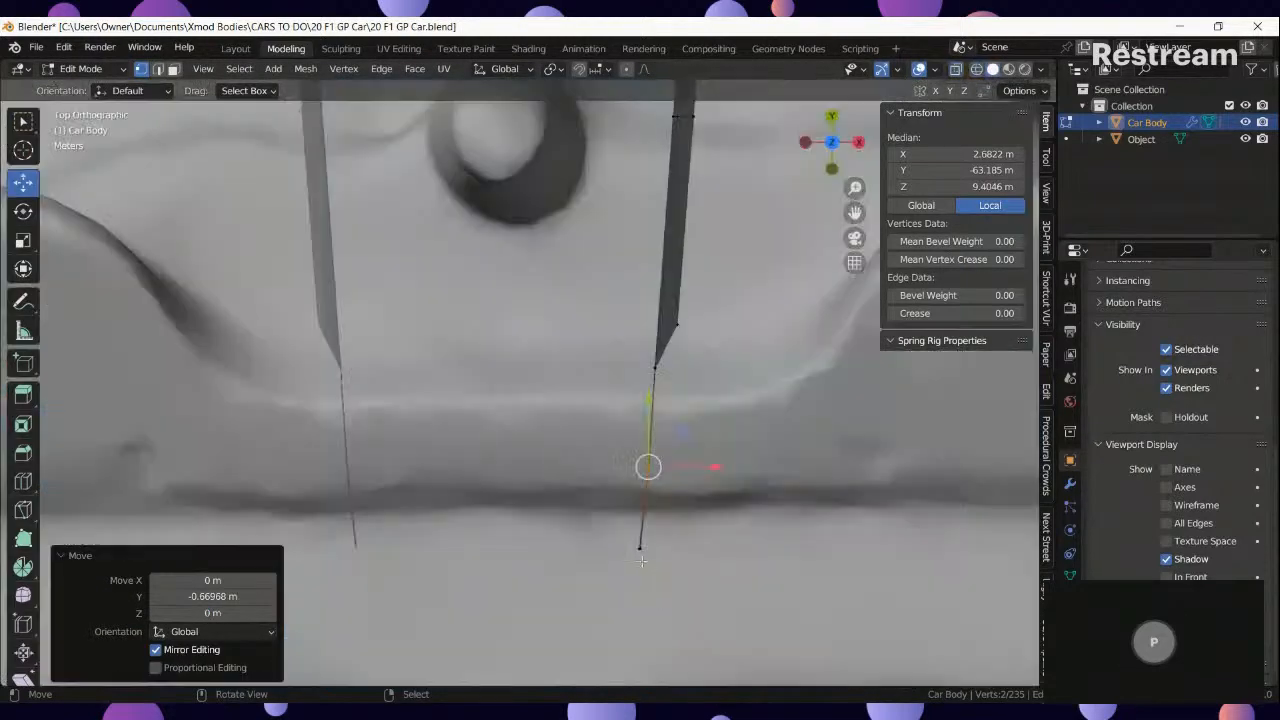
pyautogui.moveTo(638, 562); pyautogui.dragTo(598, 472, button='middle')
pyautogui.rightClick(568, 471)
pyautogui.keyDown('ctrl'); pyautogui.rightClick(572, 470); pyautogui.keyUp('ctrl')
pyautogui.press('KP_7')
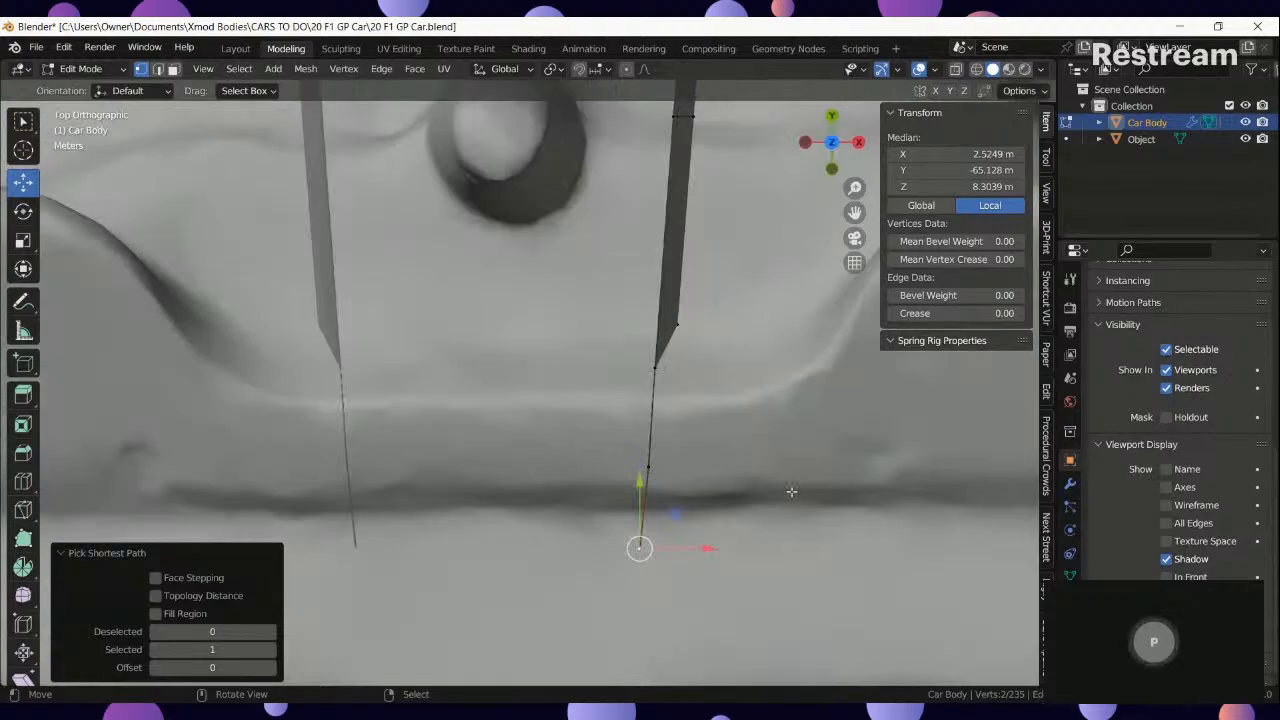
pyautogui.hotkey('shift', 'z')
pyautogui.moveTo(653, 453); pyautogui.dragTo(672, 520)
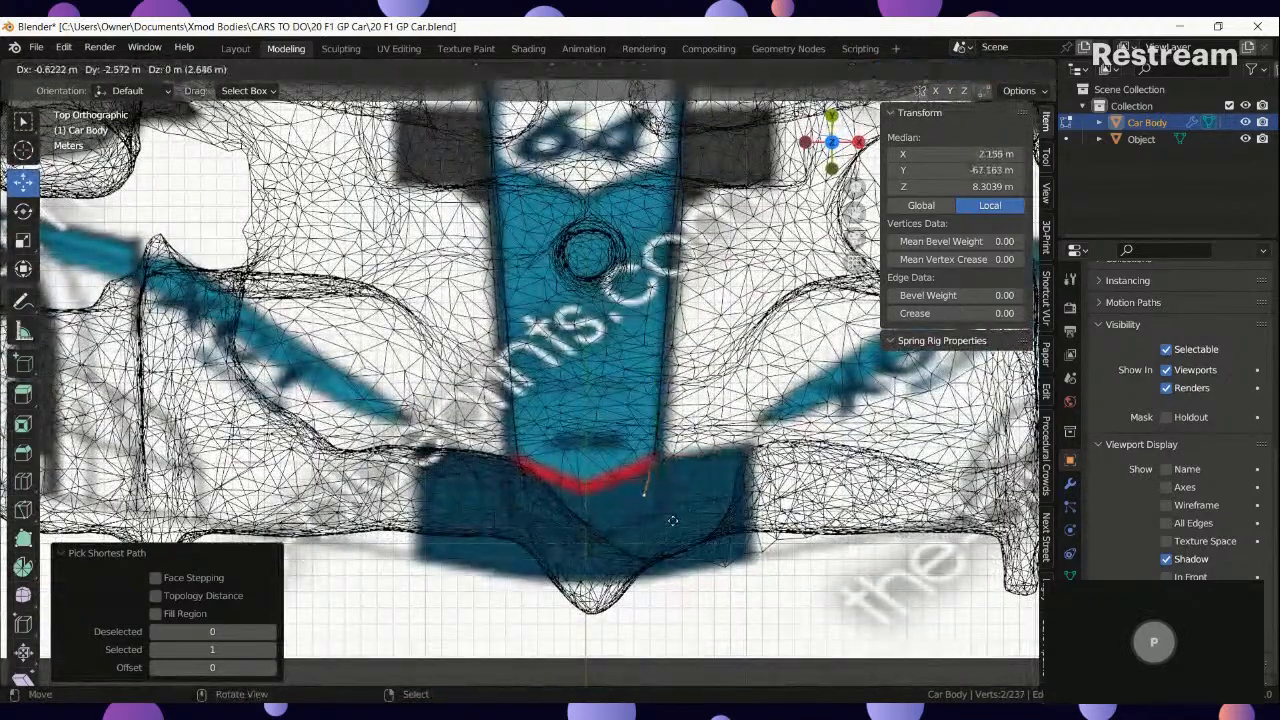
pyautogui.click(660, 532)
pyautogui.hotkey('shift', 'z')
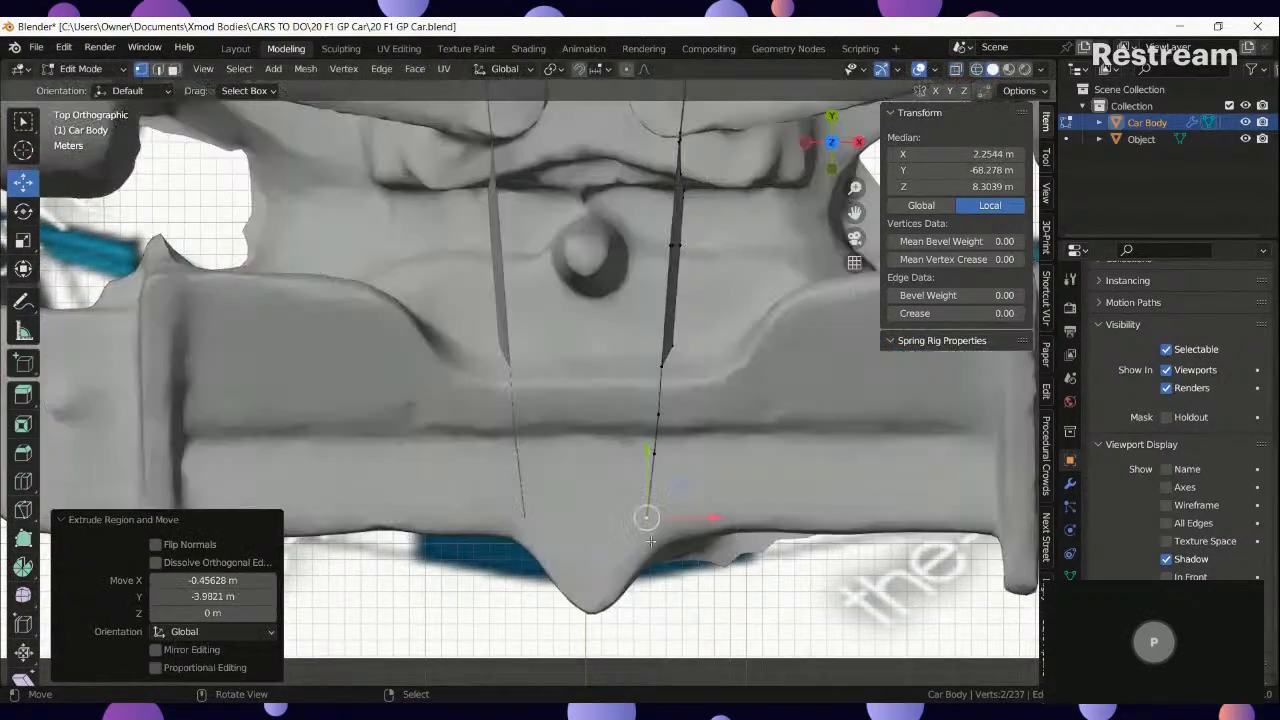
pyautogui.moveTo(643, 514)
pyautogui.mouseDown(button='middle')
pyautogui.moveTo(543, 366)
pyautogui.moveTo(500, 357)
pyautogui.moveTo(433, 393)
pyautogui.moveTo(508, 394)
pyautogui.mouseUp(button='middle')
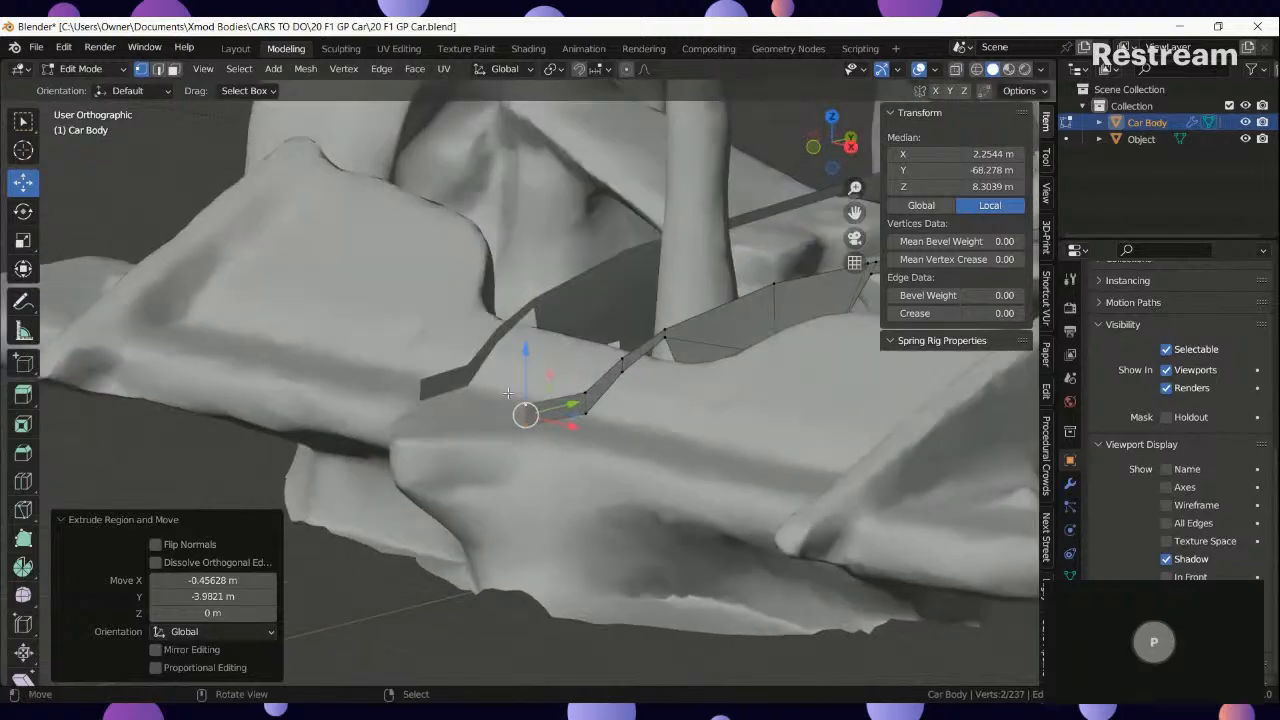
# Extrude the nose end edge -1.6246 m in X and -1.1407 m in Y, then extrude it again to the centreline.
pyautogui.press('KP_7')
pyautogui.press('z')
pyautogui.click(680, 567)
pyautogui.press('e')
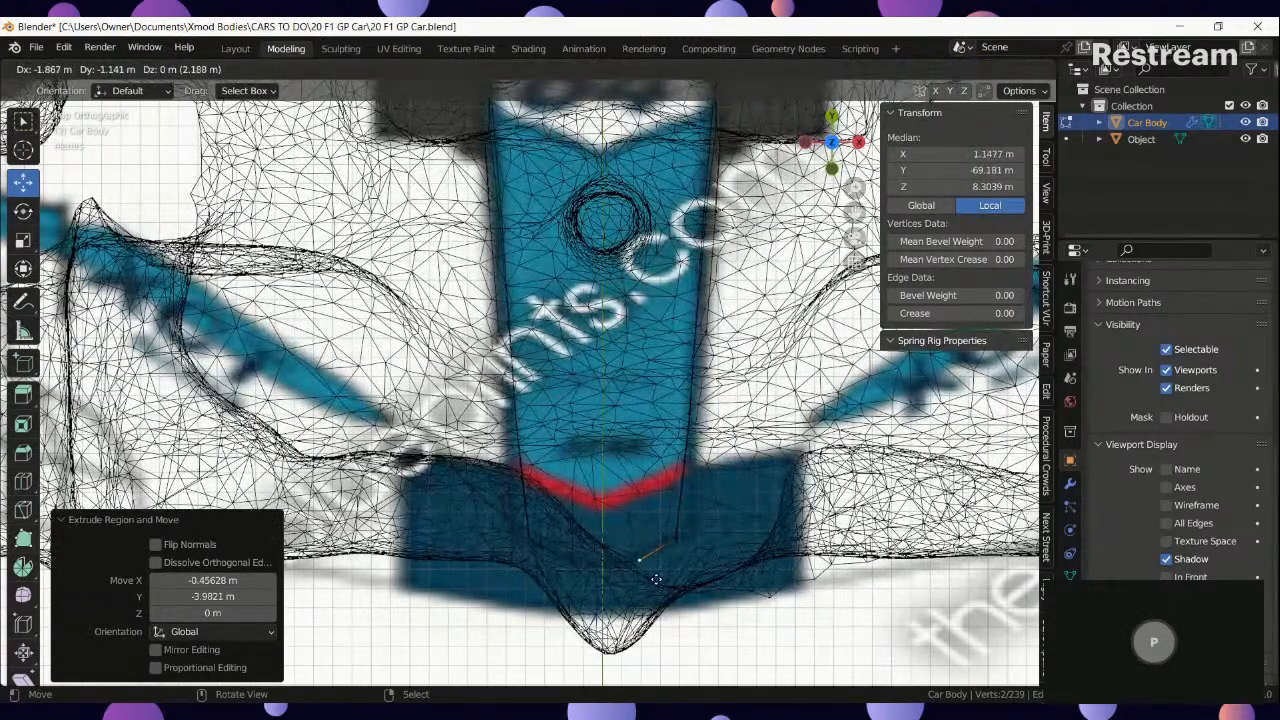
pyautogui.click(647, 590)
pyautogui.press('e')
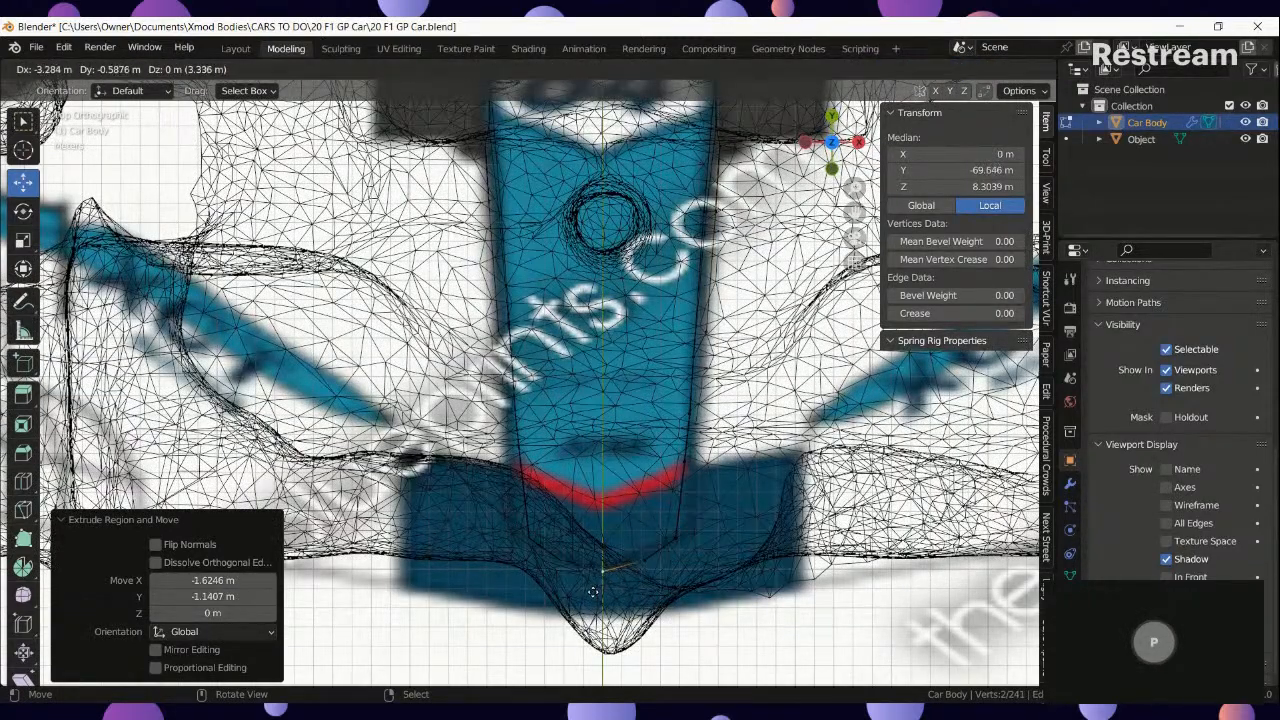
pyautogui.click(593, 590)
# Examine the closed nose outline against the car mesh and the side blueprint in solid shading.
pyautogui.press('z')
pyautogui.click(690, 584)
pyautogui.moveTo(690, 580)
pyautogui.mouseDown(button='middle')
pyautogui.moveTo(607, 440)
pyautogui.moveTo(515, 375)
pyautogui.mouseUp(button='middle')
pyautogui.press('Tab')
pyautogui.scroll(-5, 645, 469)
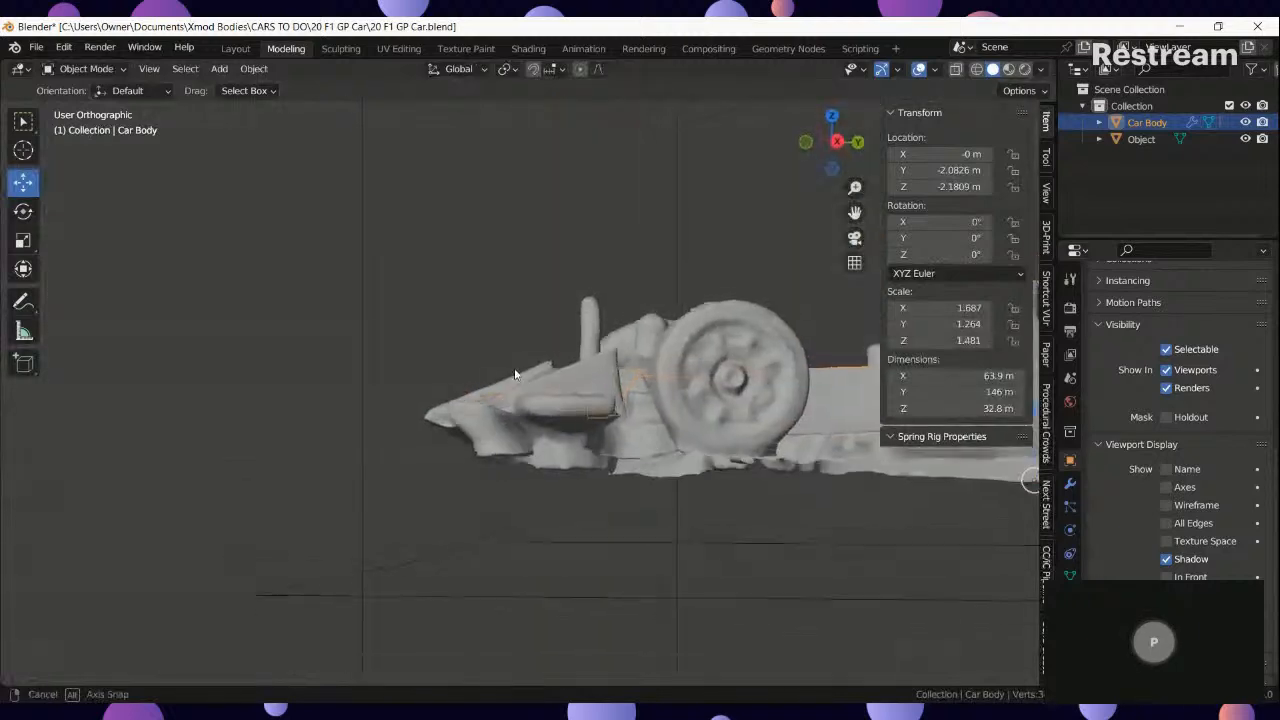
pyautogui.moveTo(515, 375); pyautogui.dragTo(571, 434)
pyautogui.moveTo(571, 434); pyautogui.dragTo(584, 442, button='middle')
pyautogui.press('KP_3')
pyautogui.scroll(3, 477, 330)
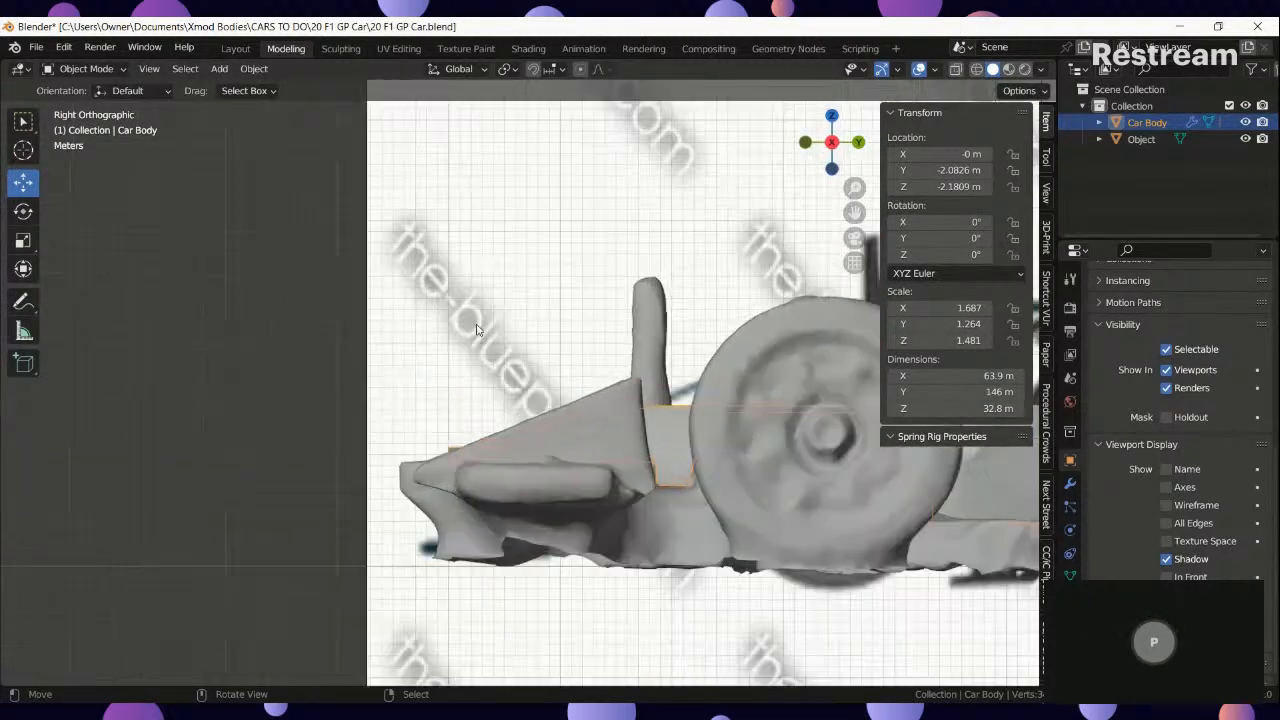
# Select the upper edge path along the nose side panel and extrude it 0.68355 m in Z.
pyautogui.press('Tab')
pyautogui.moveTo(477, 330); pyautogui.dragTo(702, 513, button='middle')
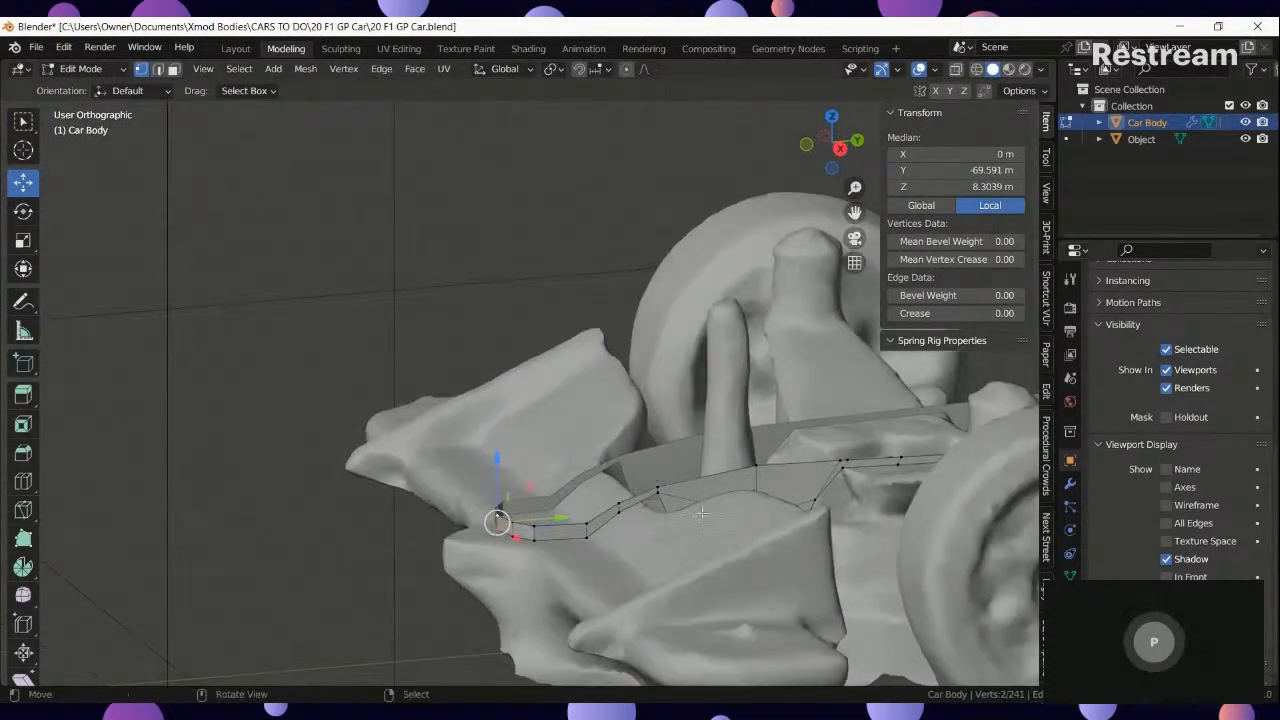
pyautogui.scroll(2, 702, 513)
pyautogui.click(770, 437)
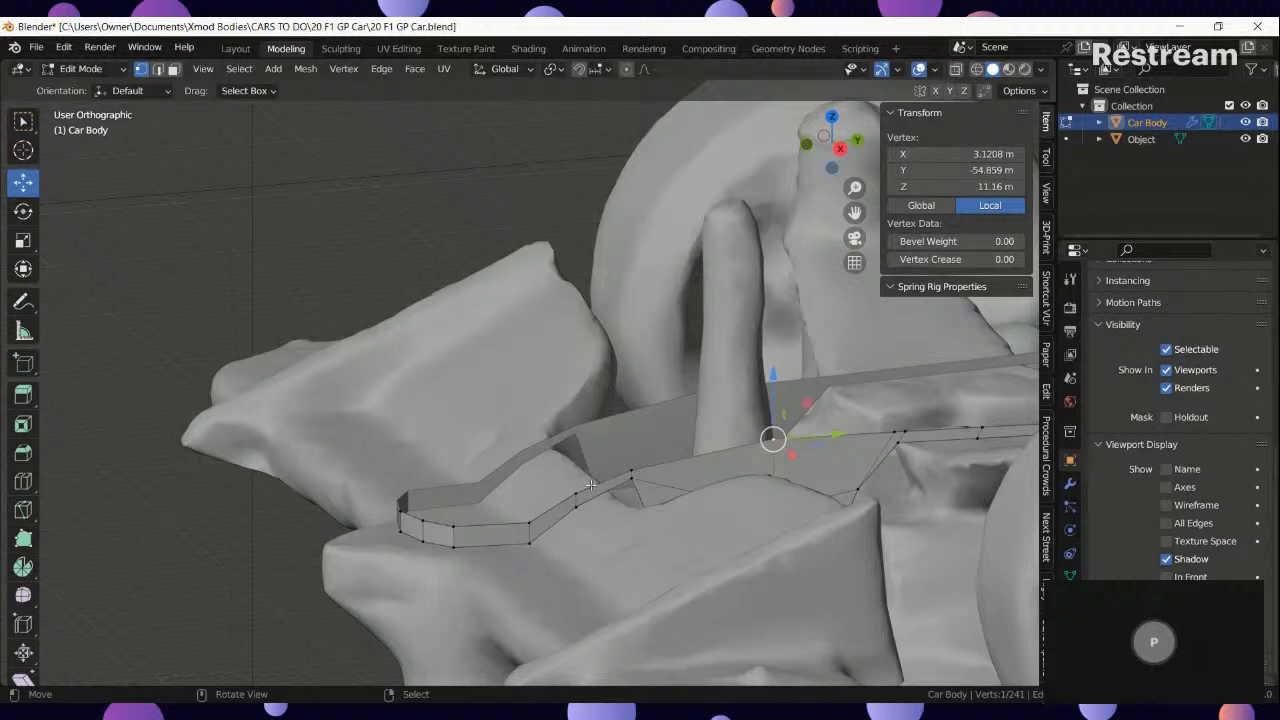
pyautogui.keyDown('ctrl'); pyautogui.click(530, 518); pyautogui.keyUp('ctrl')
pyautogui.scroll(2, 755, 482)
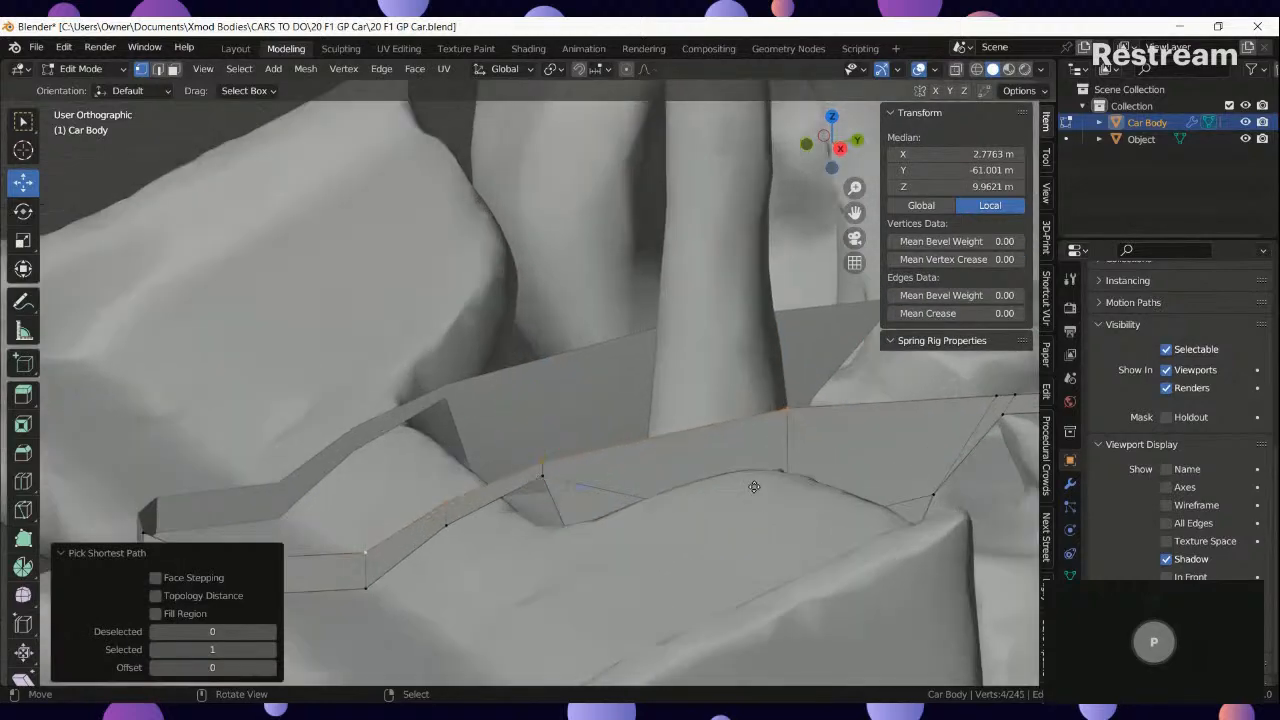
pyautogui.press('e')
pyautogui.press('z')
pyautogui.click(766, 465)
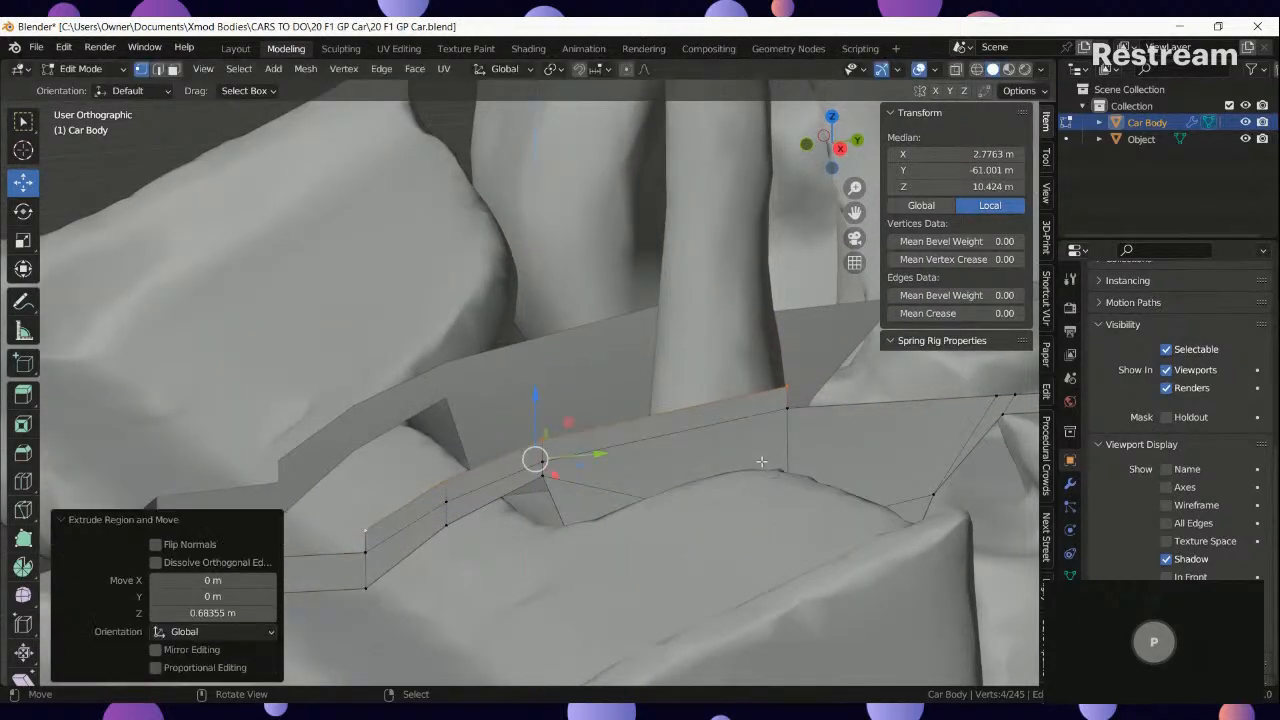
# Compare the extruded strip with the side blueprint and raise its rear upper vertex along Z.
pyautogui.press('KP_3')
pyautogui.hotkey('shift', 'z')
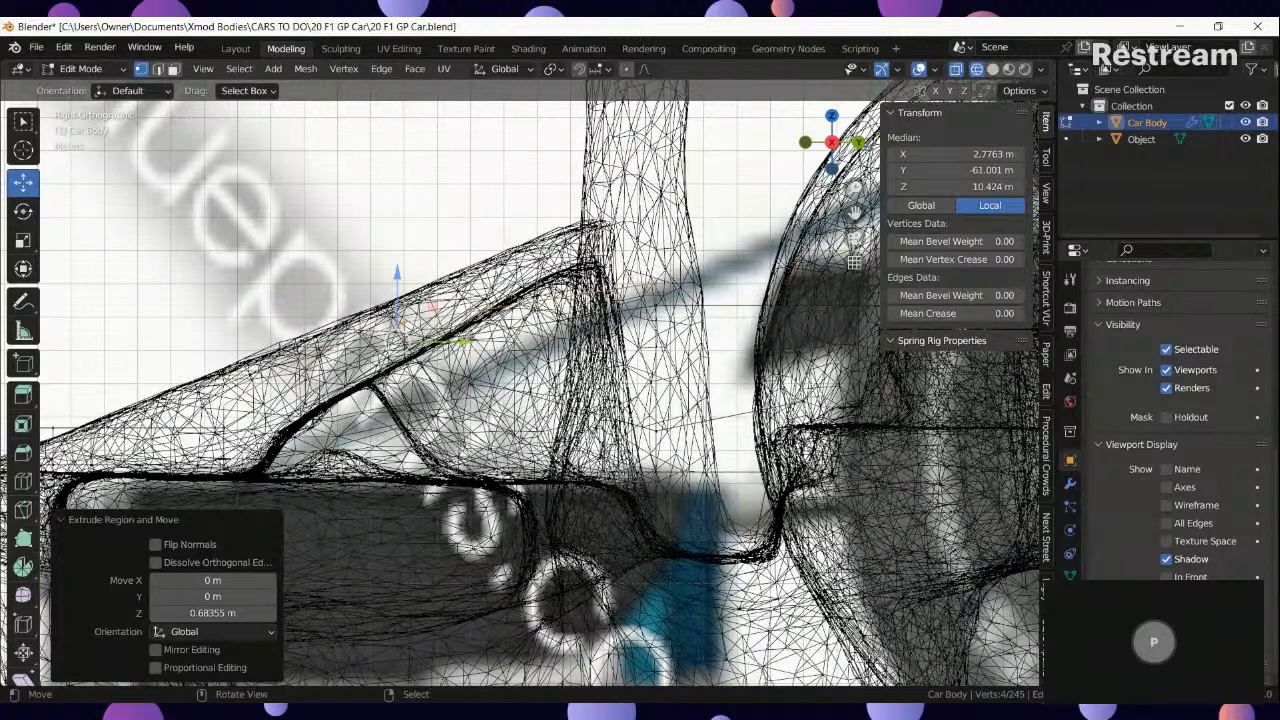
pyautogui.hotkey('shift', 'z')
pyautogui.moveTo(668, 289)
pyautogui.mouseDown(button='middle')
pyautogui.moveTo(738, 292)
pyautogui.moveTo(583, 318)
pyautogui.mouseUp(button='middle')
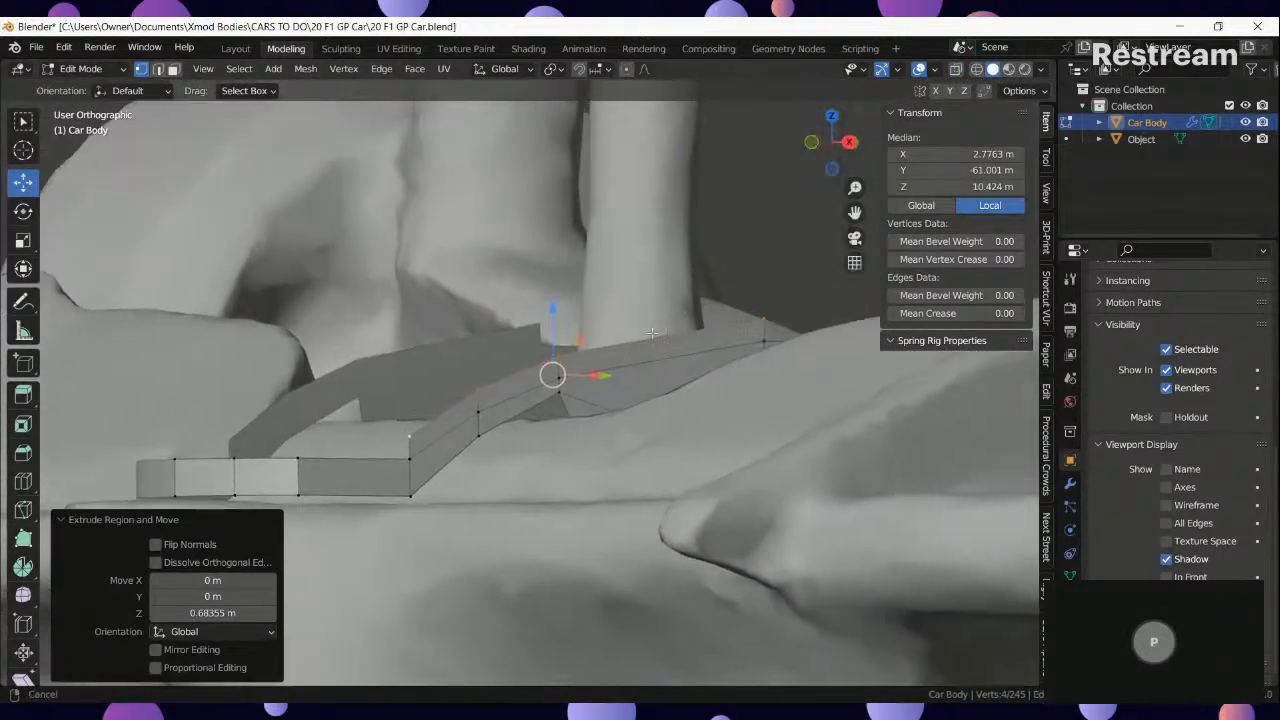
pyautogui.click(755, 311)
pyautogui.moveTo(773, 248); pyautogui.dragTo(789, 212)
# Extrude the strip's four-vertex top edge along X to the centreline and raise the new centre edge.
pyautogui.keyDown('ctrl'); pyautogui.rightClick(417, 433); pyautogui.keyUp('ctrl')
pyautogui.scroll(-4, 481, 448)
pyautogui.moveTo(485, 448); pyautogui.dragTo(505, 446, button='middle')
pyautogui.press('e')
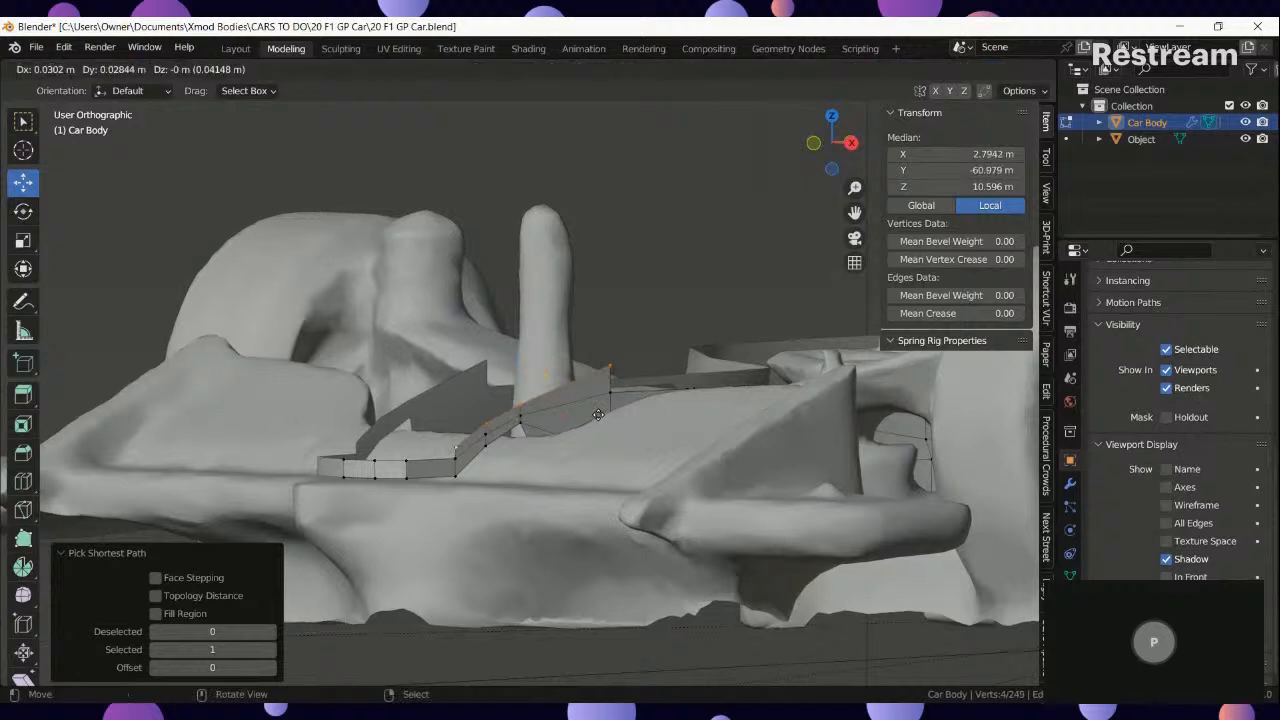
pyautogui.press('x')
pyautogui.click(380, 400)
pyautogui.scroll(2, 462, 376)
pyautogui.moveTo(463, 362); pyautogui.dragTo(469, 351)
# Raise the upper side edge of the nose along Z, including its rear vertex.
pyautogui.scroll(-4, 593, 354)
pyautogui.moveTo(592, 354)
pyautogui.mouseDown(button='middle')
pyautogui.moveTo(502, 411)
pyautogui.moveTo(600, 372)
pyautogui.mouseUp(button='middle')
pyautogui.scroll(3, 500, 413)
pyautogui.keyDown('ctrl'); pyautogui.click(548, 399); pyautogui.keyUp('ctrl')
pyautogui.moveTo(487, 346); pyautogui.dragTo(499, 320)
pyautogui.moveTo(501, 322)
pyautogui.mouseDown(button='middle')
pyautogui.moveTo(542, 430)
pyautogui.moveTo(523, 316)
pyautogui.mouseUp(button='middle')
pyautogui.moveTo(523, 305); pyautogui.dragTo(528, 290)
# Select the upper side edge path of the nose and move it about -0.76 m along X.
pyautogui.moveTo(634, 309); pyautogui.dragTo(595, 421, button='middle')
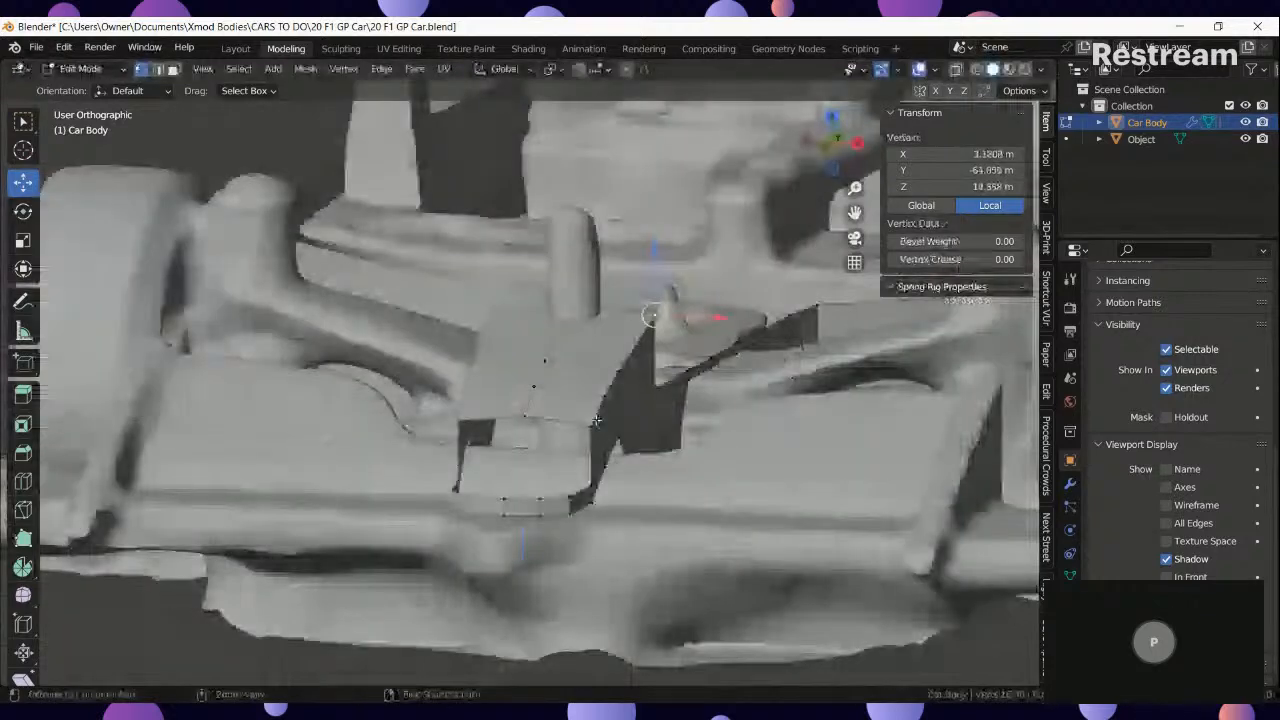
pyautogui.keyDown('ctrl'); pyautogui.click(596, 421); pyautogui.keyUp('ctrl')
pyautogui.moveTo(686, 374); pyautogui.dragTo(645, 374)
# Add a single lengthwise loop cut along the nose's top panel.
pyautogui.moveTo(645, 374); pyautogui.dragTo(578, 416, button='middle')
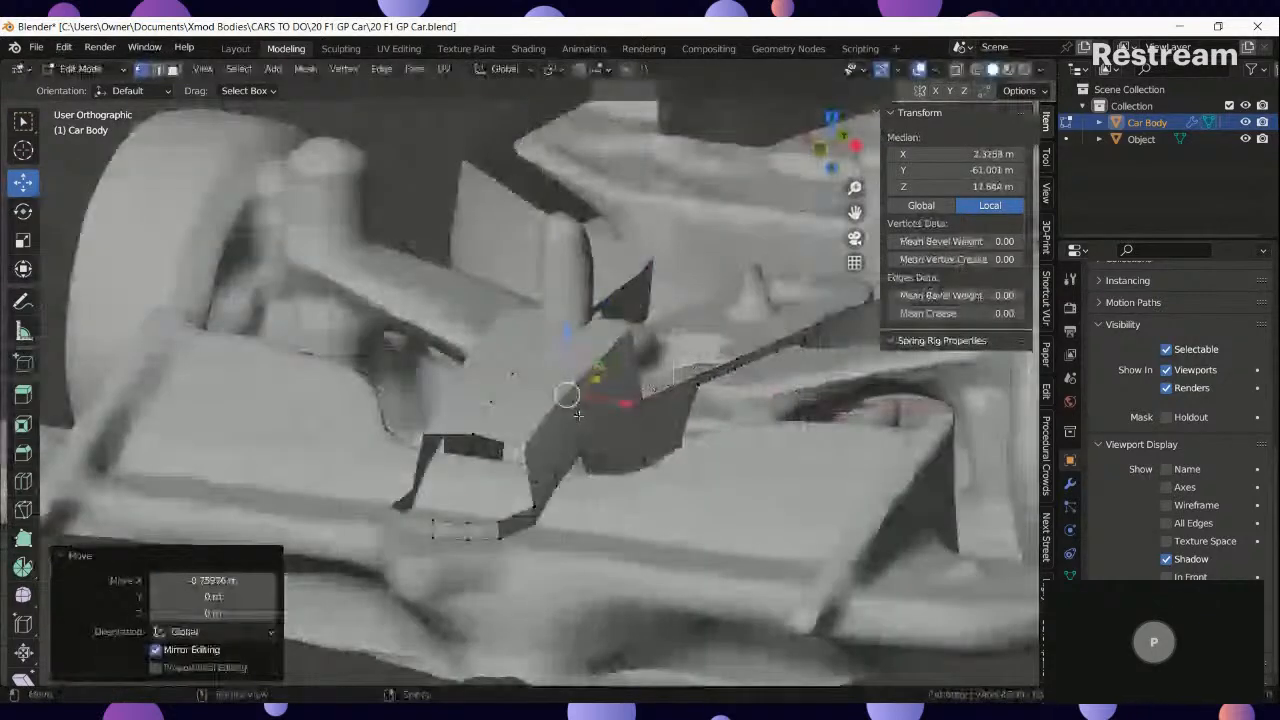
pyautogui.click(23, 481)
pyautogui.moveTo(502, 423); pyautogui.dragTo(491, 412)
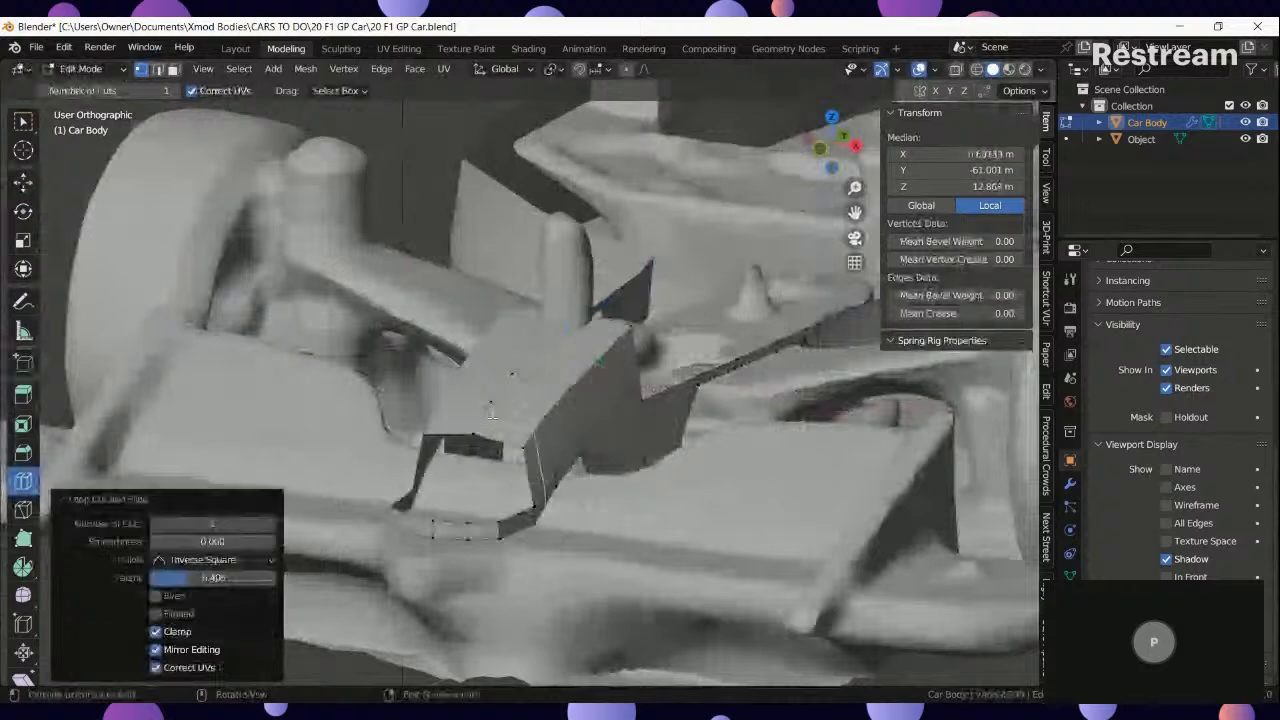
pyautogui.click(23, 184)
# Edge-slide the new loop toward the centreline in front view, then move it about 2.18 m outward along X.
pyautogui.press('KP_1')
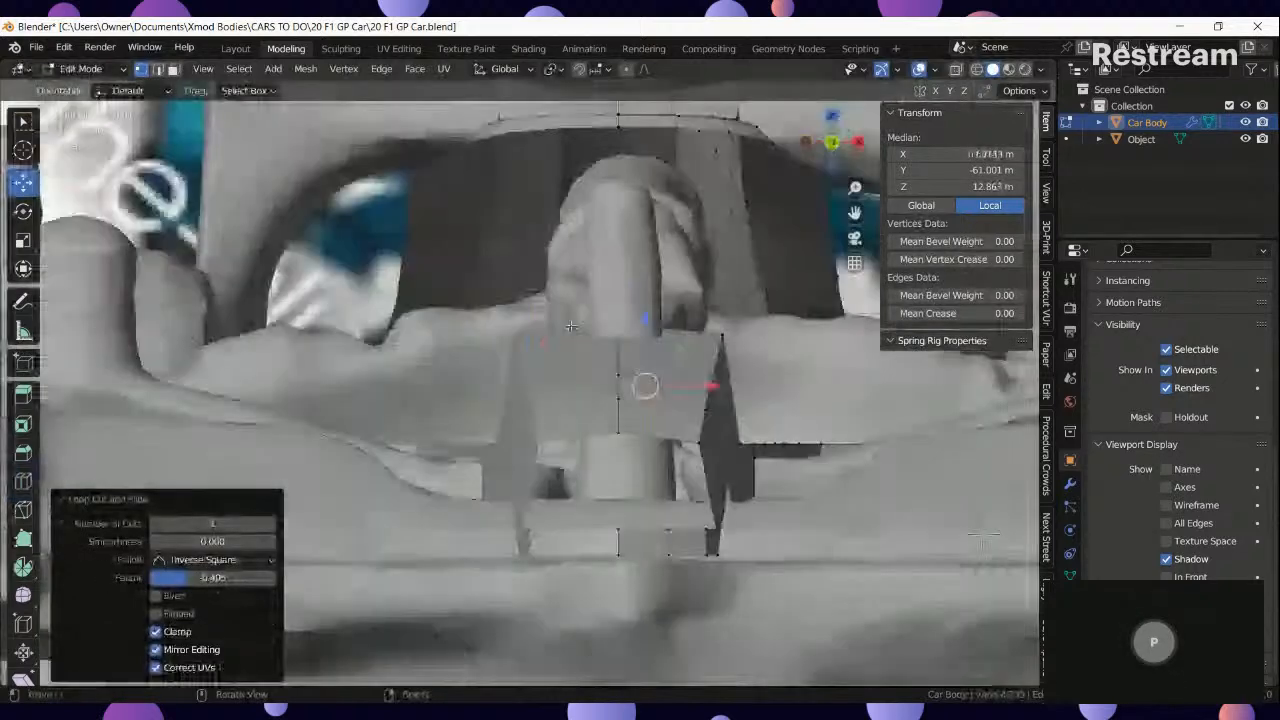
pyautogui.press('g')
pyautogui.press('g')
pyautogui.click(779, 477)
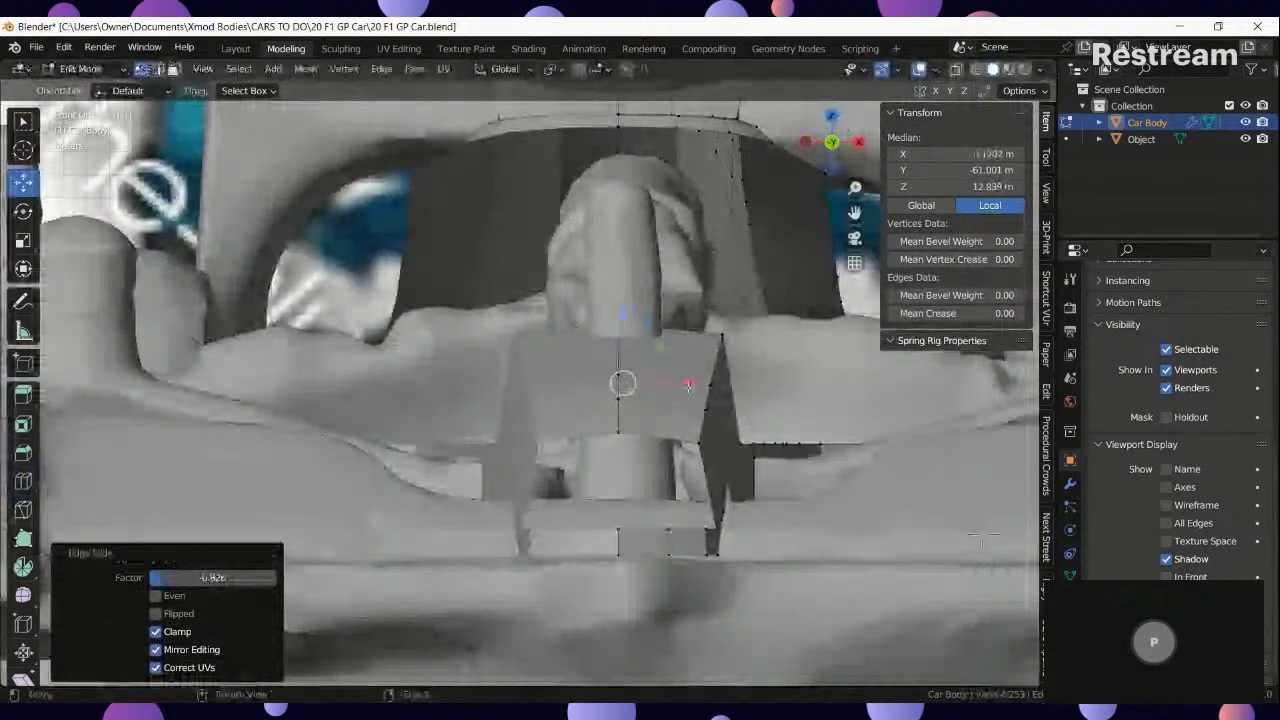
pyautogui.moveTo(672, 389); pyautogui.dragTo(714, 408)
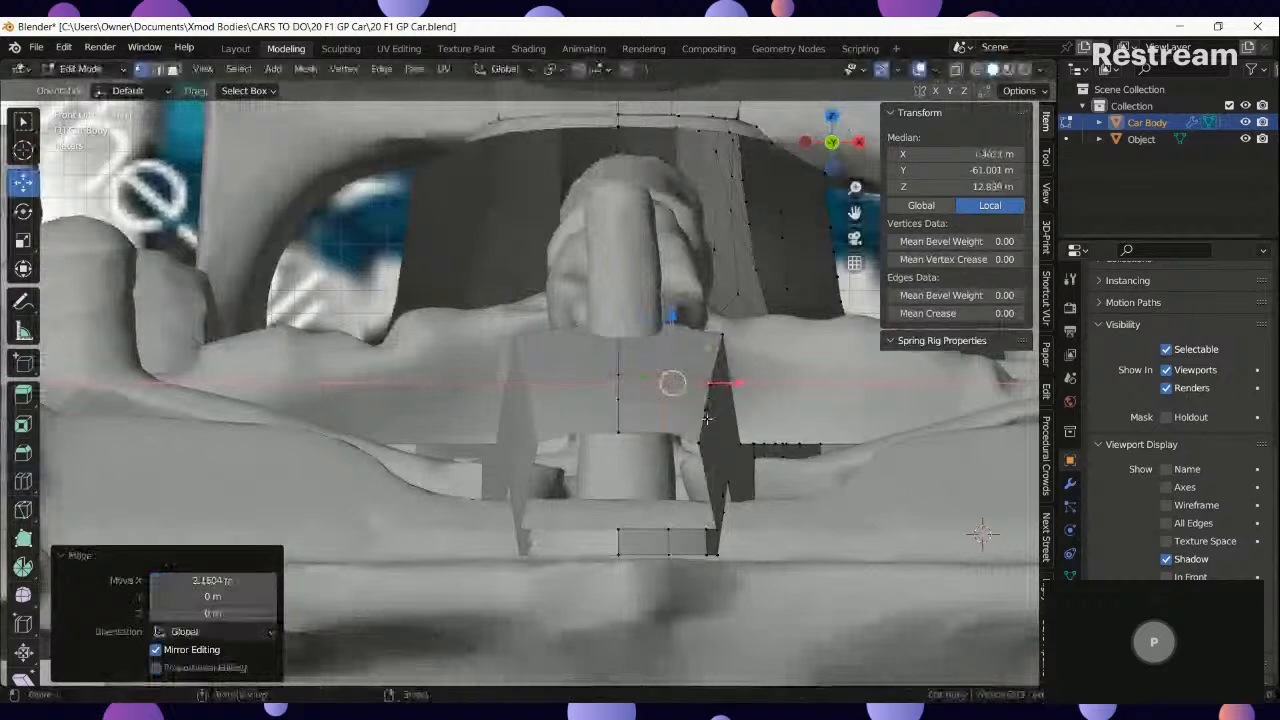
# Extrude the top panel's front centre edge forward and down to the nose tip and nudge it into place.
pyautogui.moveTo(714, 408); pyautogui.dragTo(634, 470, button='middle')
pyautogui.click(617, 485)
pyautogui.keyDown('ctrl'); pyautogui.click(558, 481); pyautogui.keyUp('ctrl')
pyautogui.press('KP_3')
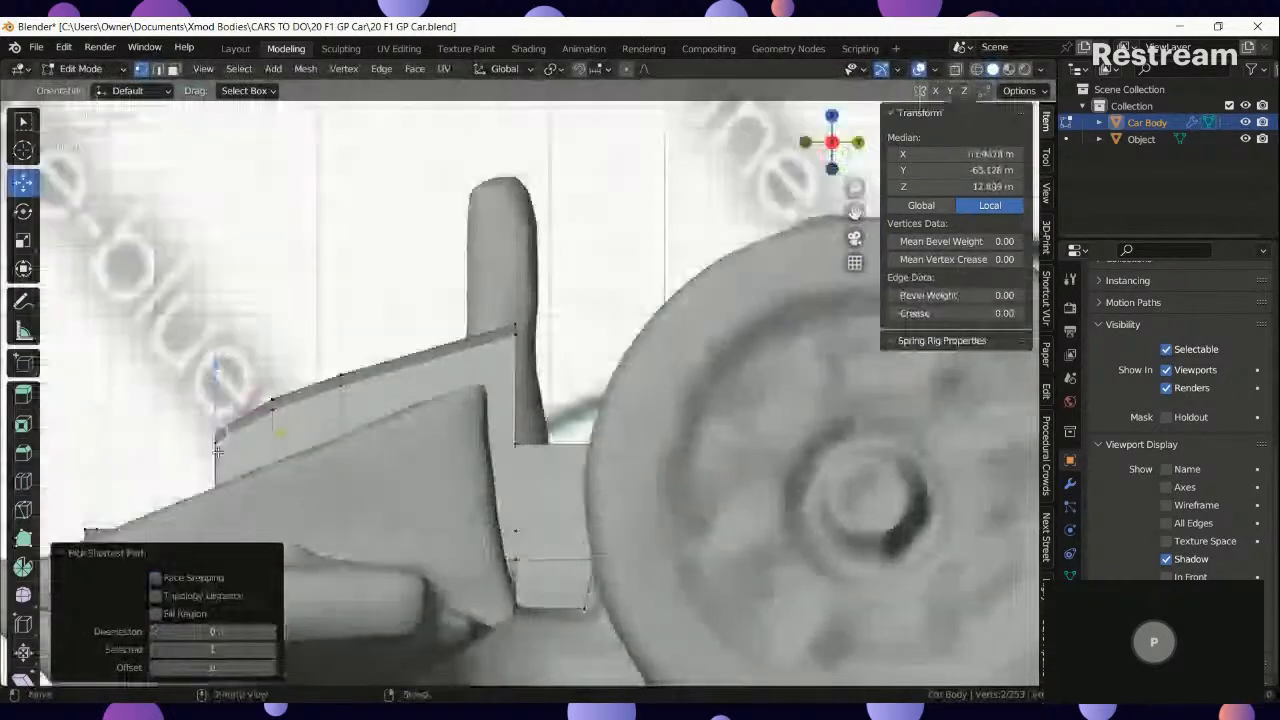
pyautogui.press('g')
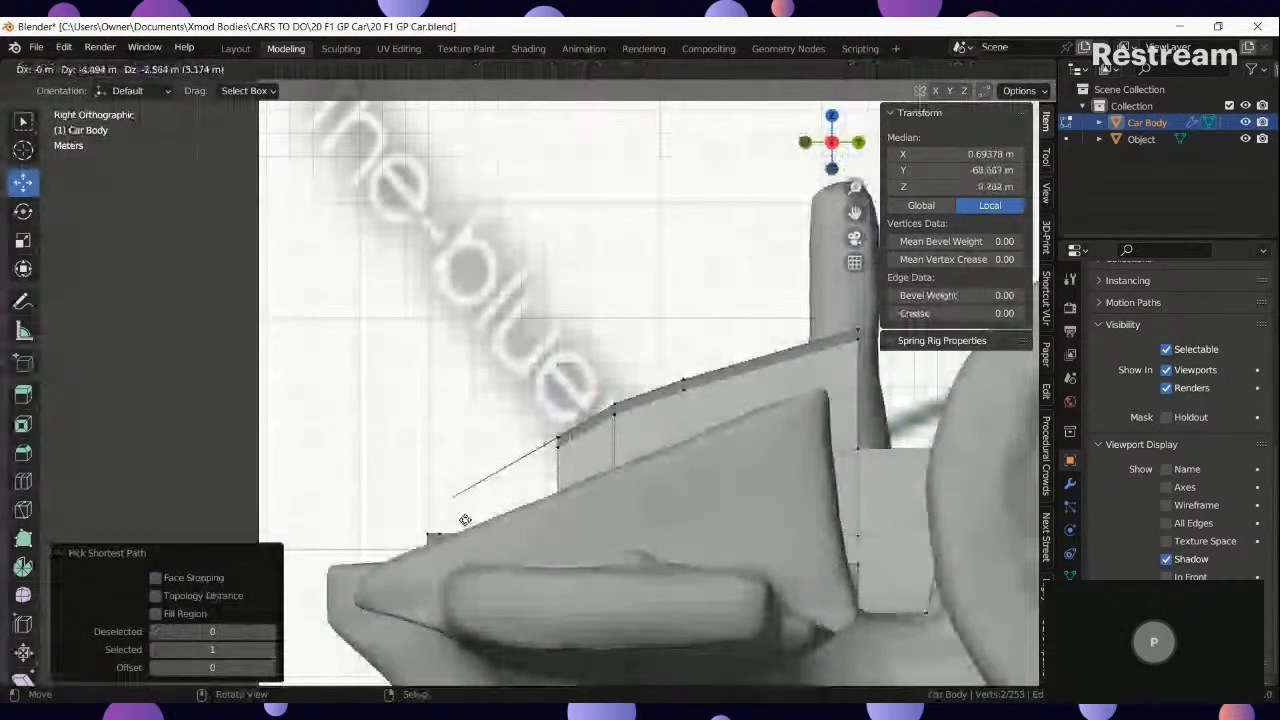
pyautogui.click(439, 536)
pyautogui.moveTo(439, 536); pyautogui.dragTo(450, 616, button='middle')
pyautogui.scroll(3, 446, 617)
pyautogui.moveTo(508, 532); pyautogui.dragTo(518, 532)
# Vertex-slide the outer front vertex of the extruded top strip by factors of 0.121 and 0.086 in top view.
pyautogui.click(457, 575)
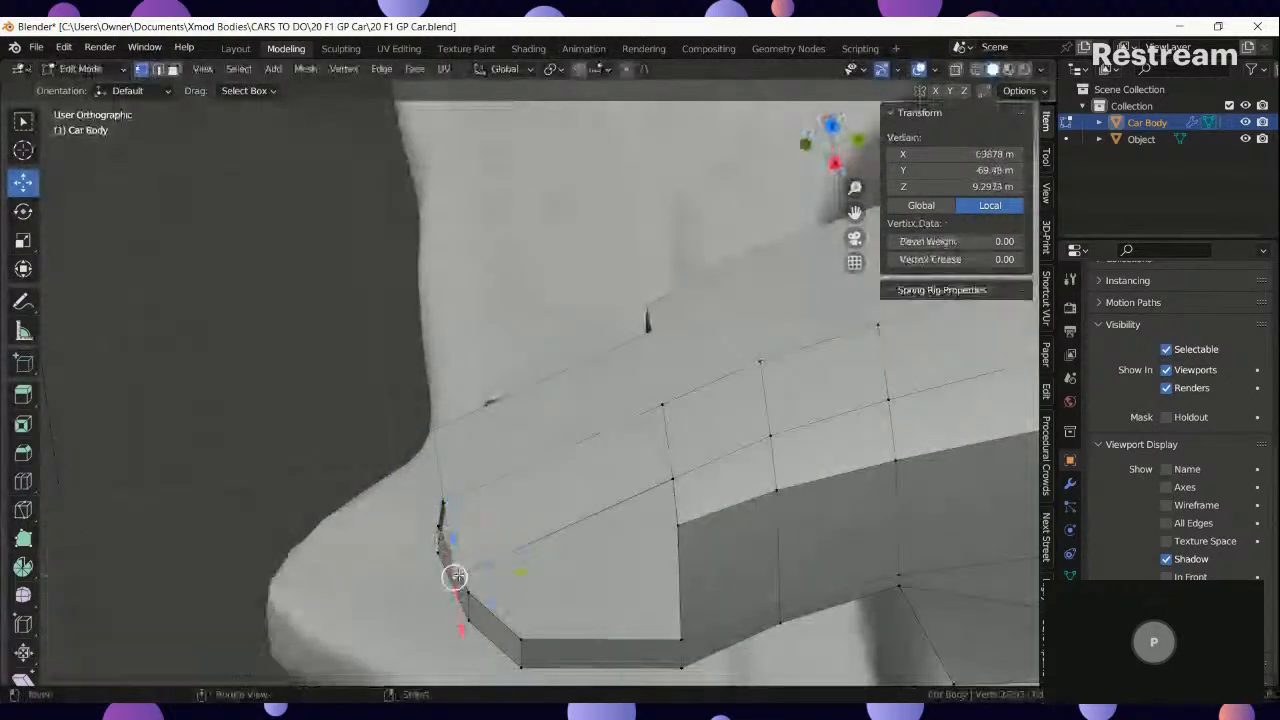
pyautogui.press('KP_7')
pyautogui.hotkey('shift', 'v')
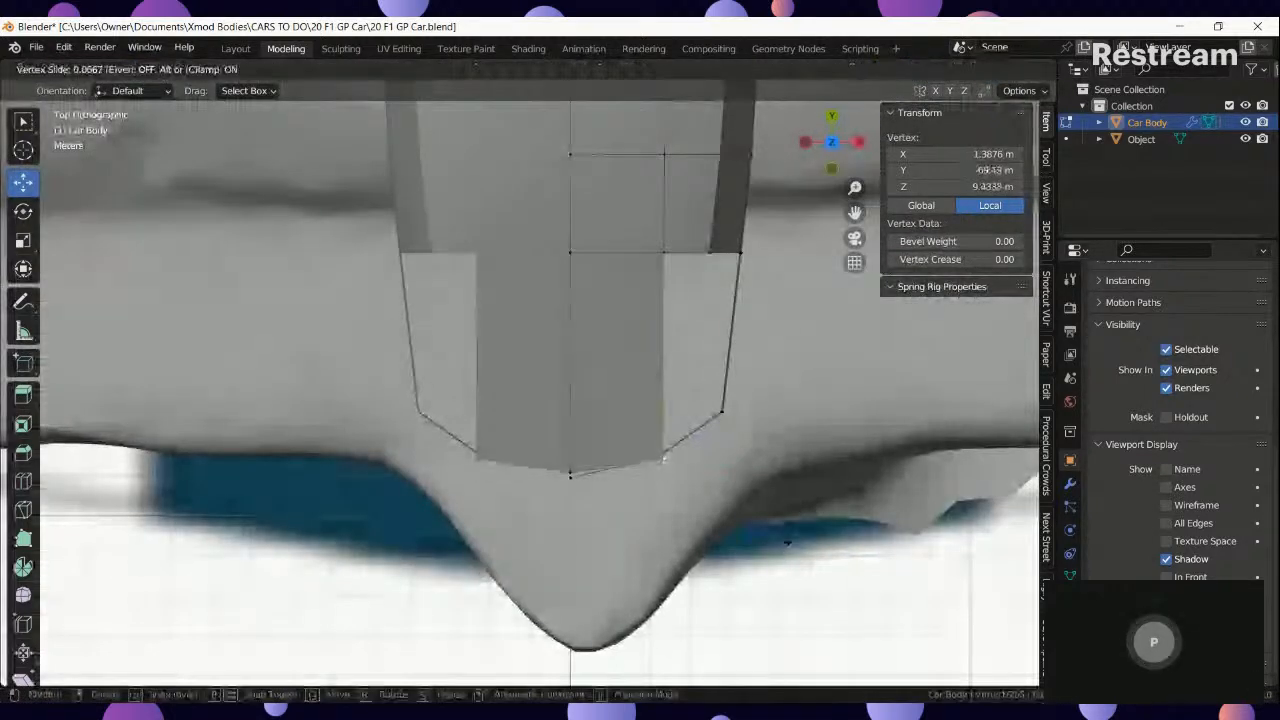
pyautogui.click(663, 458)
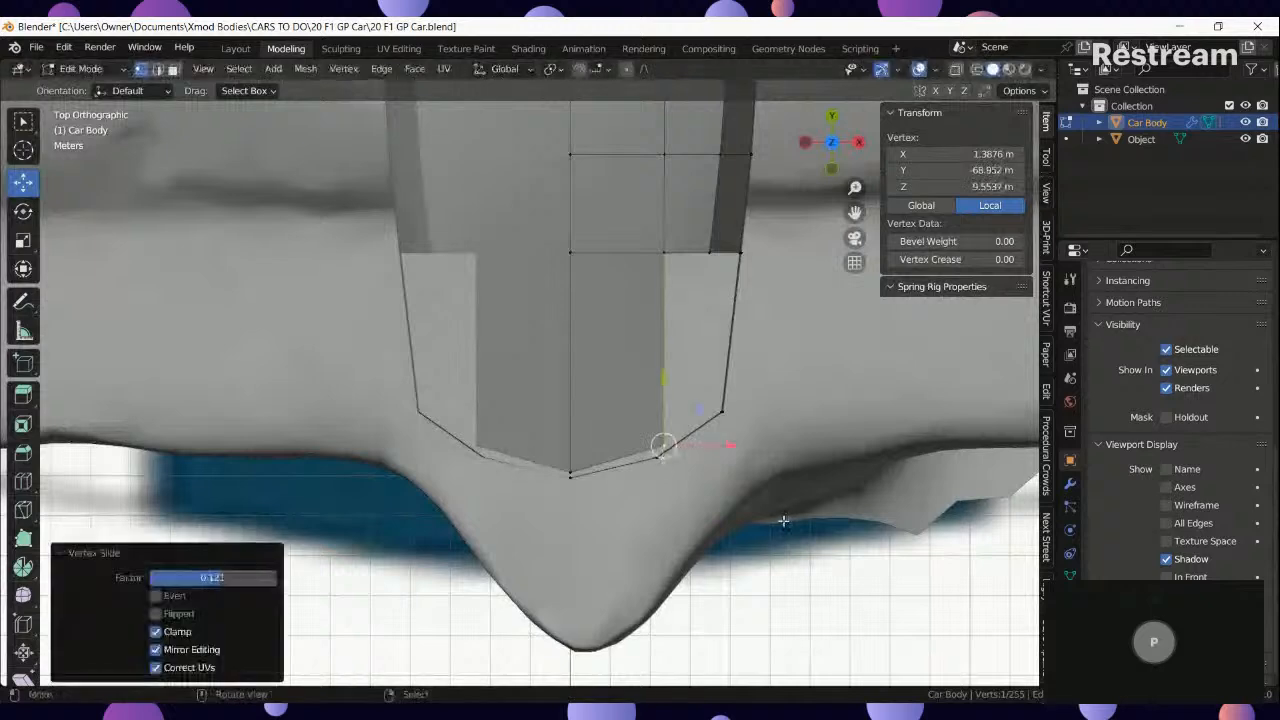
pyautogui.hotkey('shift', 'v')
pyautogui.click(654, 455)
# Select the four vertices between the top strip's front edge and the nose tip edge and fill them with a face.
pyautogui.moveTo(652, 452); pyautogui.dragTo(470, 568, button='middle')
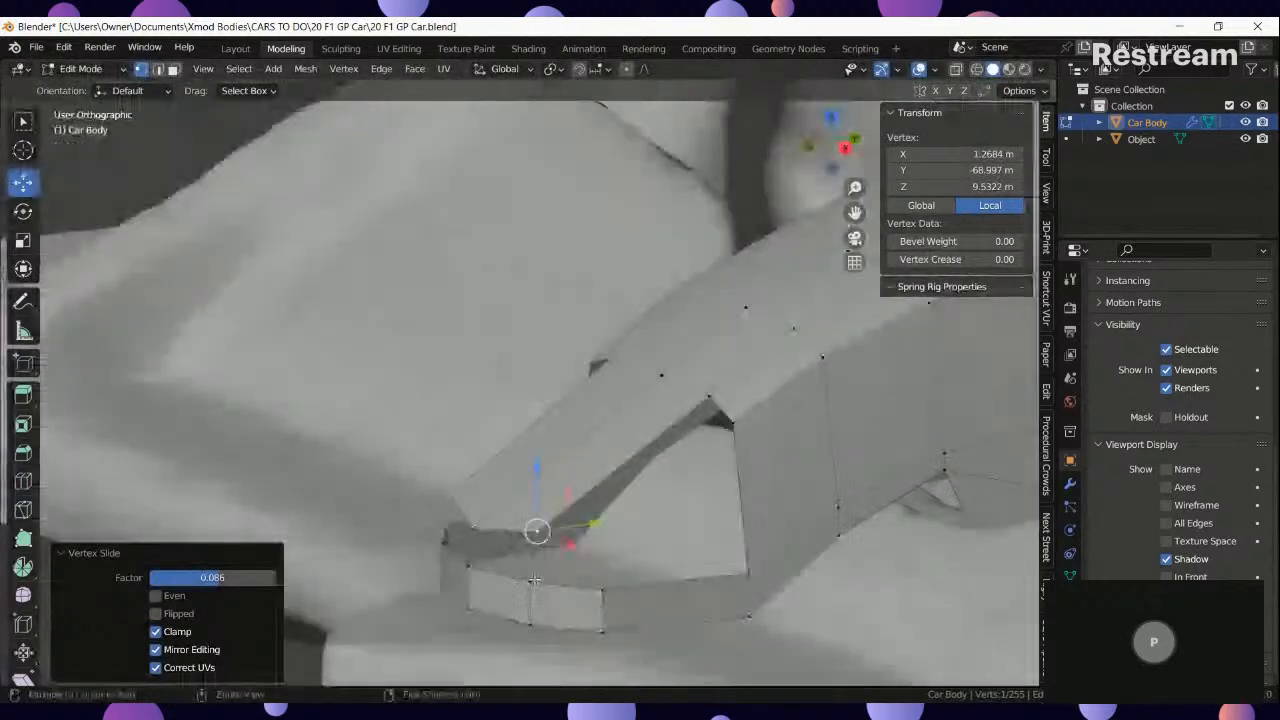
pyautogui.keyDown('ctrl'); pyautogui.click(470, 568); pyautogui.keyUp('ctrl')
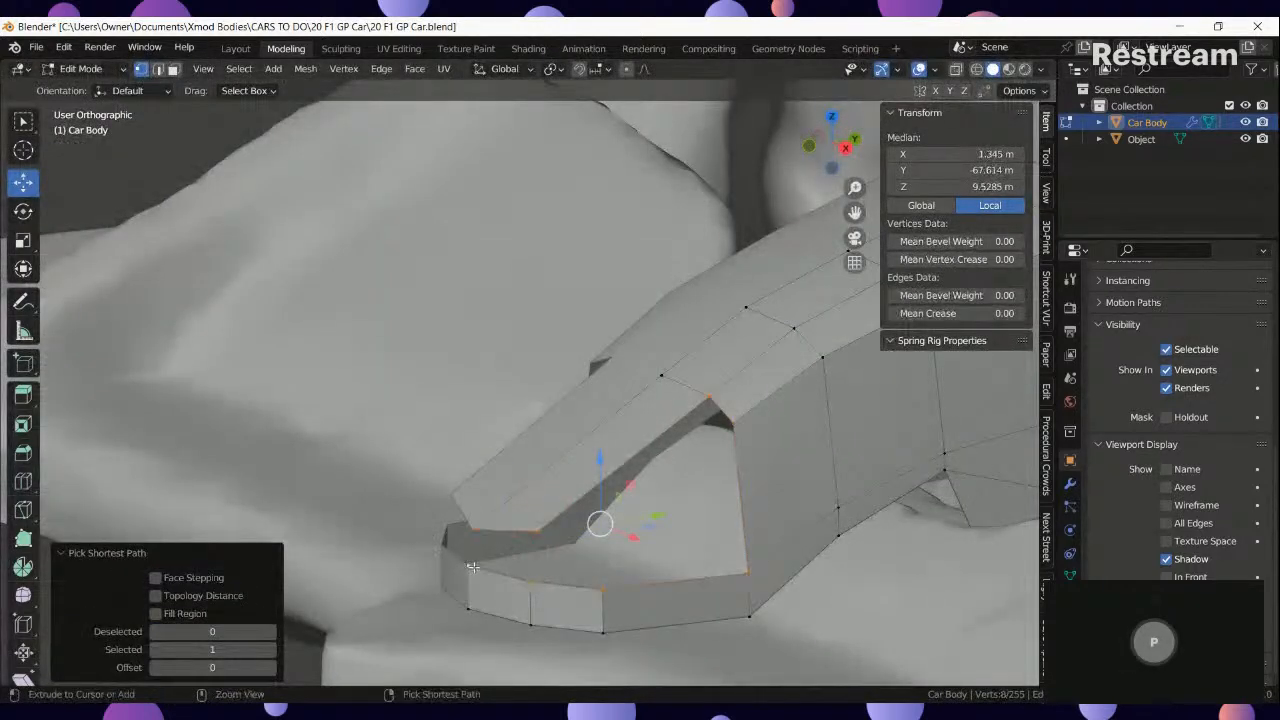
pyautogui.hotkey('ctrl', 'z')
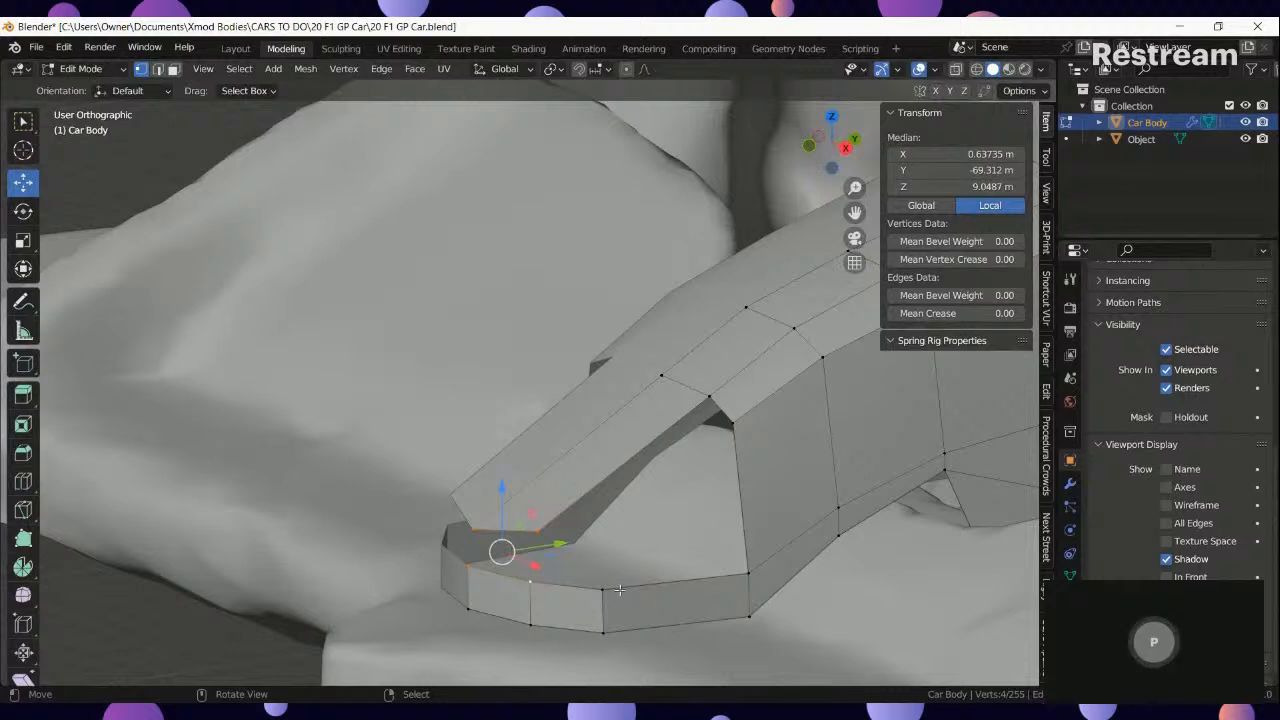
pyautogui.moveTo(581, 587)
pyautogui.mouseDown(button='middle')
pyautogui.moveTo(640, 593)
pyautogui.moveTo(577, 590)
pyautogui.mouseUp(button='middle')
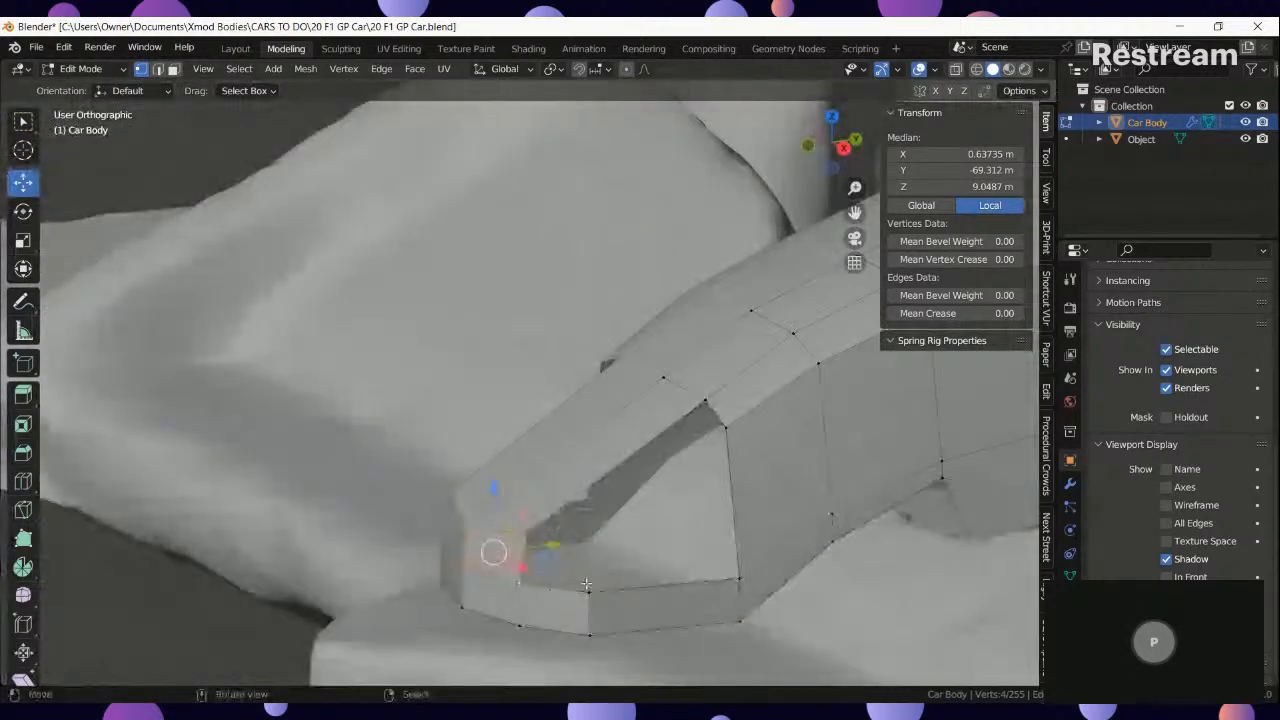
# Extrude the inner corner vertex of the nose-tip opening about 1.17 m along X and 0.28 m up in front view.
pyautogui.press('KP_3')
pyautogui.moveTo(609, 391); pyautogui.dragTo(763, 437, button='middle')
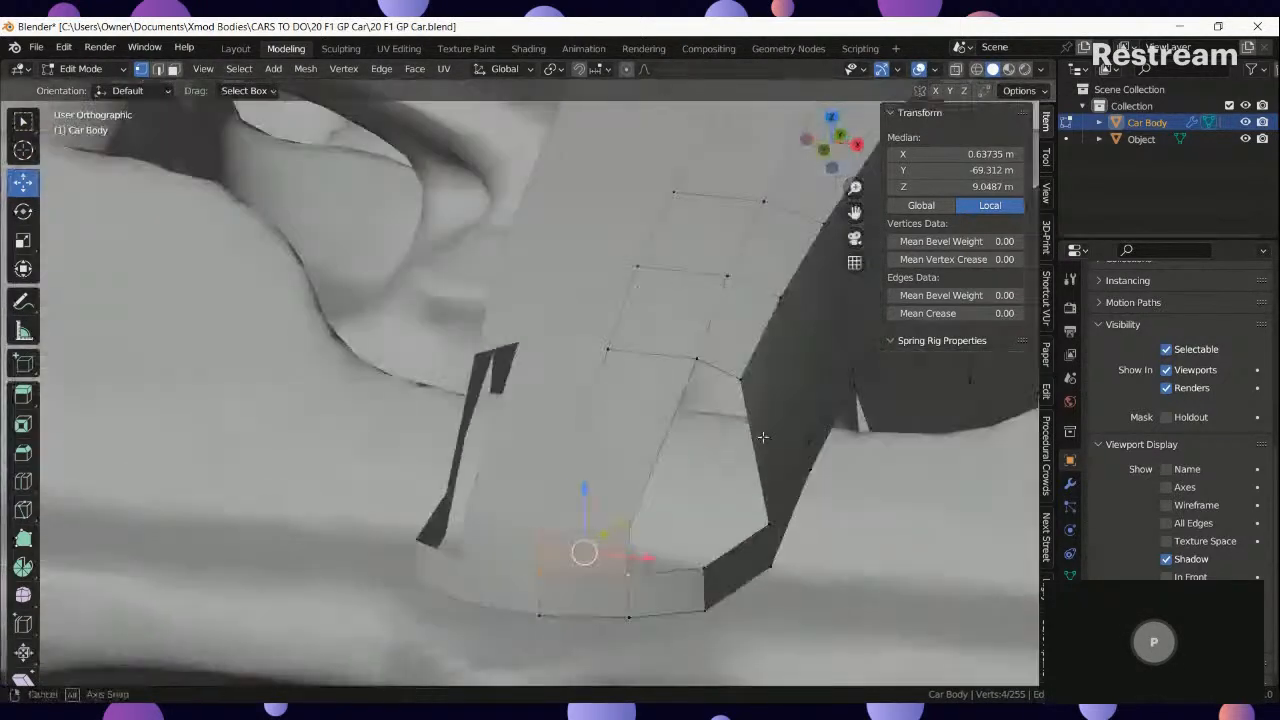
pyautogui.click(643, 526)
pyautogui.press('KP_1')
pyautogui.press('g')
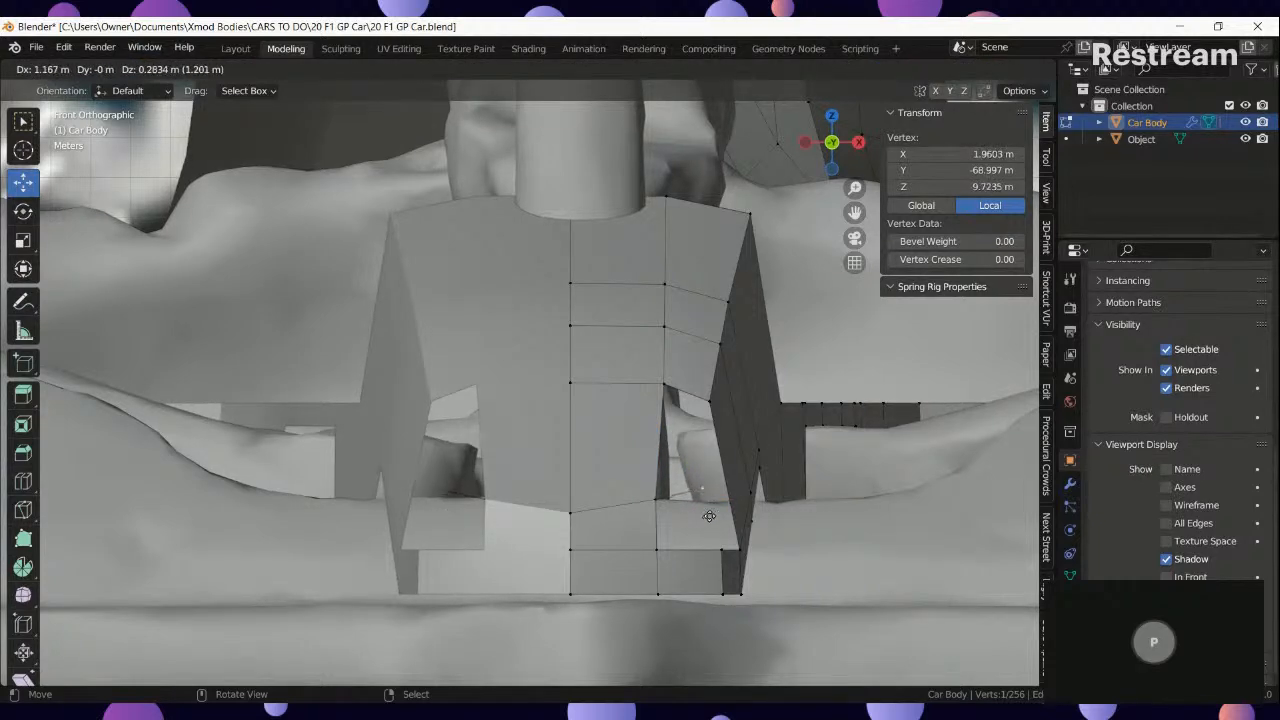
pyautogui.click(709, 516)
# Reposition the extruded nose vertex in top view to follow the body outline, to about X 2.09 m and Y -68.15 m.
pyautogui.moveTo(709, 516); pyautogui.dragTo(617, 543, button='middle')
pyautogui.press('KP_7')
pyautogui.hotkey('alt', 'z')
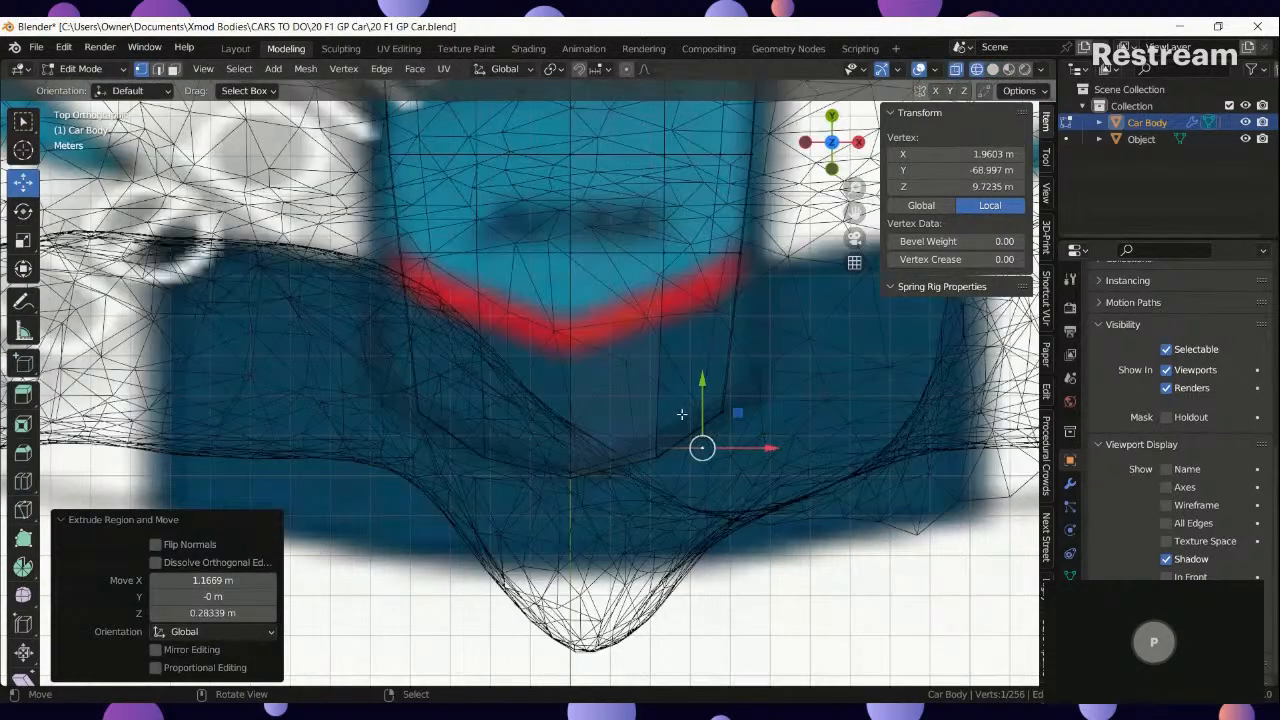
pyautogui.moveTo(703, 380); pyautogui.dragTo(740, 348)
pyautogui.moveTo(700, 409); pyautogui.dragTo(717, 407)
pyautogui.hotkey('alt', 'z')
pyautogui.moveTo(733, 397); pyautogui.dragTo(740, 326, button='middle')
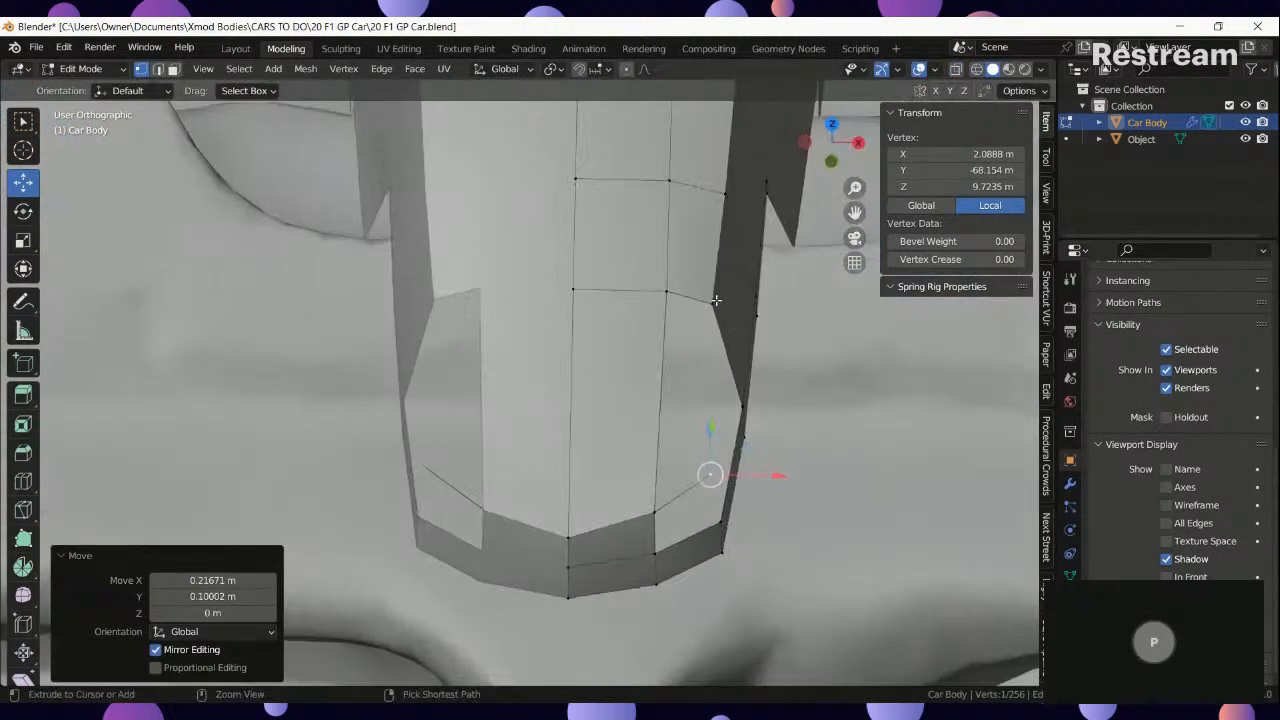
# Fill the gap on the nose's upper surface and the small gap at its front corner with faces.
pyautogui.keyDown('ctrl'); pyautogui.rightClick(713, 304); pyautogui.keyUp('ctrl')
pyautogui.press('f')
pyautogui.rightClick(711, 473)
pyautogui.keyDown('ctrl'); pyautogui.rightClick(721, 521); pyautogui.keyUp('ctrl')
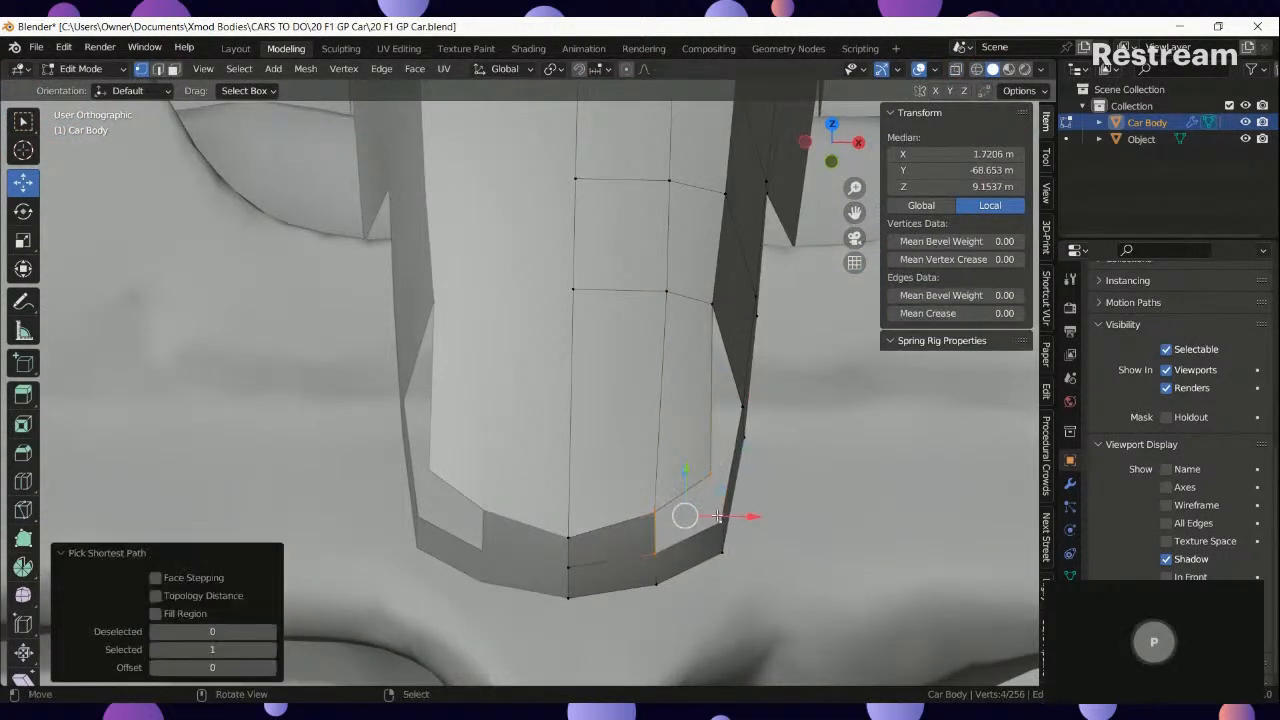
pyautogui.press('f')
pyautogui.rightClick(721, 520)
# Fill the remaining gap between the nose's upper surface and its side wall with a face.
pyautogui.moveTo(685, 473); pyautogui.dragTo(668, 470, button='middle')
pyautogui.keyDown('ctrl'); pyautogui.rightClick(762, 456); pyautogui.keyUp('ctrl')
pyautogui.keyDown('ctrl'); pyautogui.rightClick(733, 340); pyautogui.keyUp('ctrl')
pyautogui.keyDown('ctrl'); pyautogui.rightClick(703, 498); pyautogui.keyUp('ctrl')
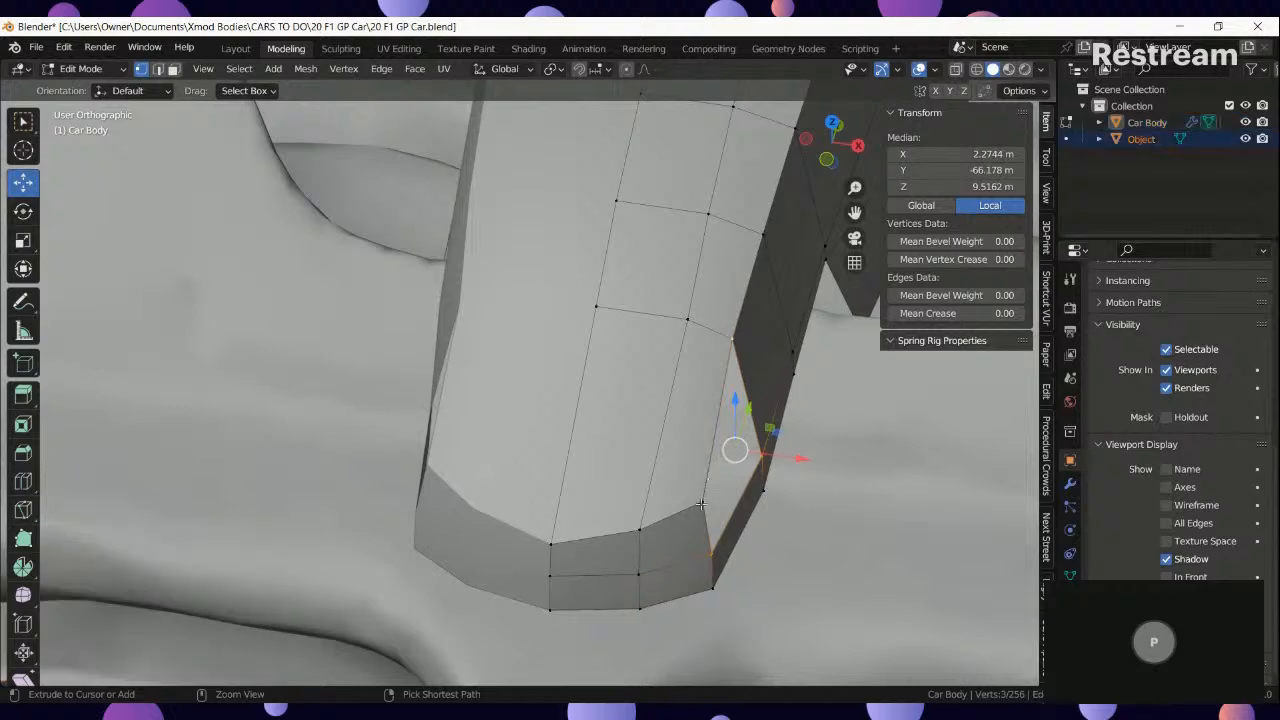
pyautogui.keyDown('ctrl'); pyautogui.rightClick(702, 504); pyautogui.keyUp('ctrl')
pyautogui.press('f')
pyautogui.press('Tab')
pyautogui.rightClick(689, 506)
pyautogui.press('Tab')
# Nudge the middle vertices of the nose's top profile slightly downward in side view.
pyautogui.scroll(-6, 689, 506)
pyautogui.moveTo(689, 506); pyautogui.dragTo(626, 446, button='middle')
pyautogui.press('KP_3')
pyautogui.keyDown('shift'); pyautogui.moveTo(652, 318); pyautogui.dragTo(597, 337, button='middle'); pyautogui.keyUp('shift')
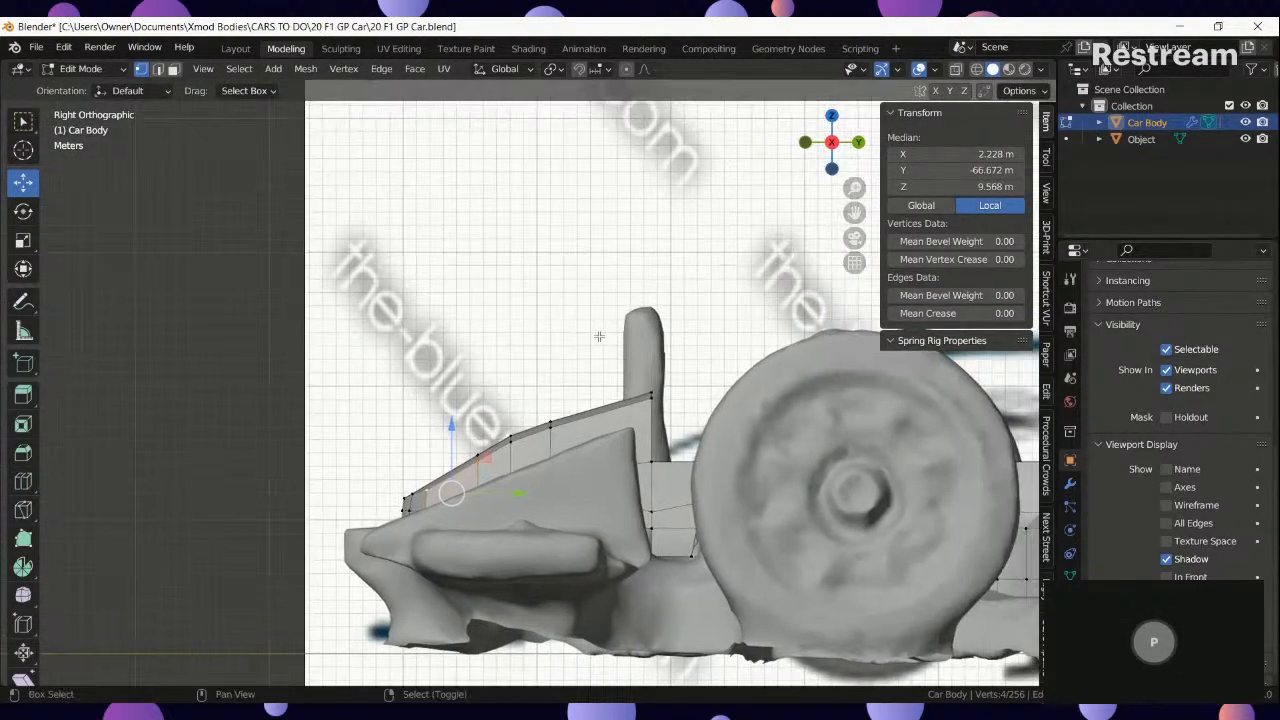
pyautogui.scroll(3, 560, 440)
pyautogui.press('z')
pyautogui.click(485, 466)
pyautogui.rightClick(446, 472)
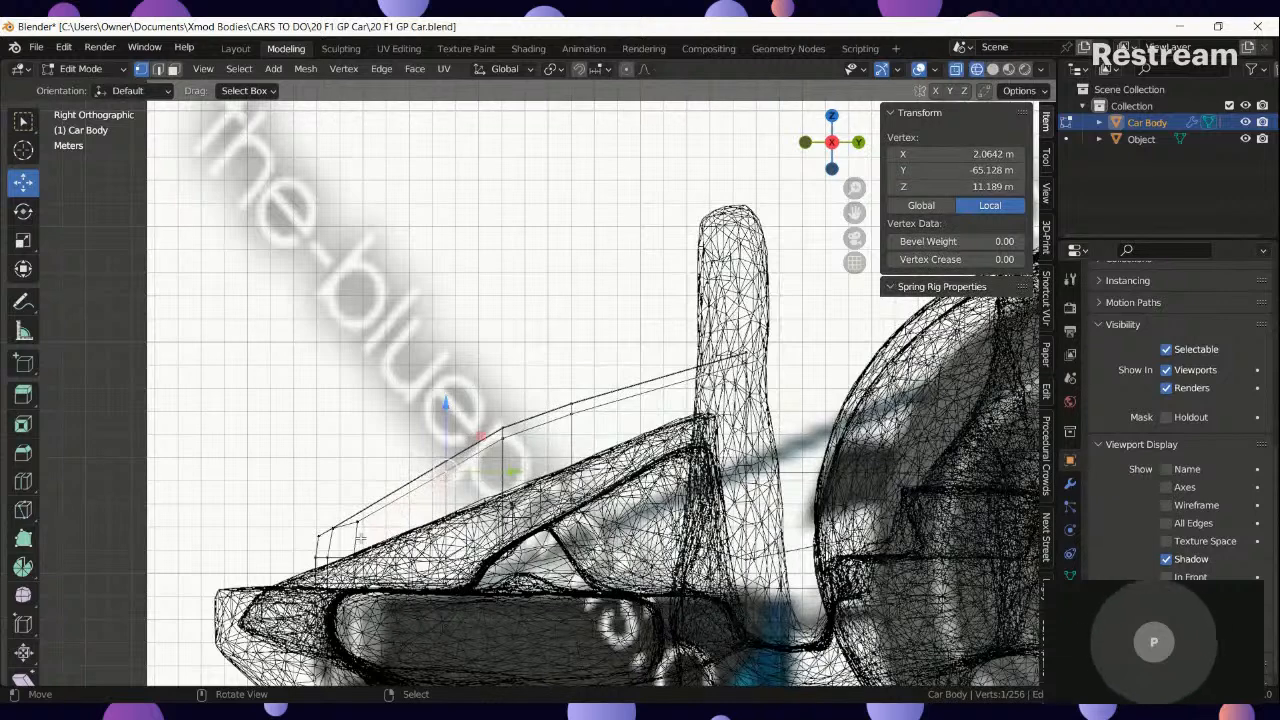
pyautogui.rightClick(360, 537)
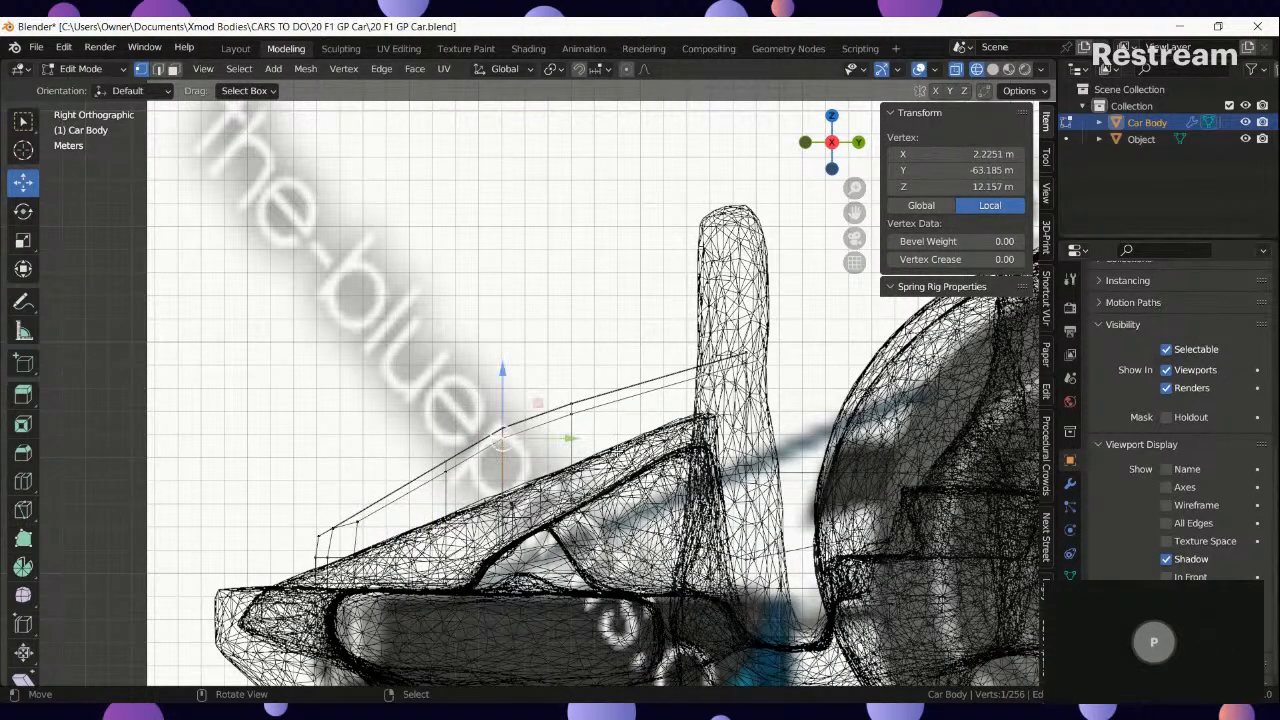
pyautogui.moveTo(379, 297); pyautogui.dragTo(380, 298)
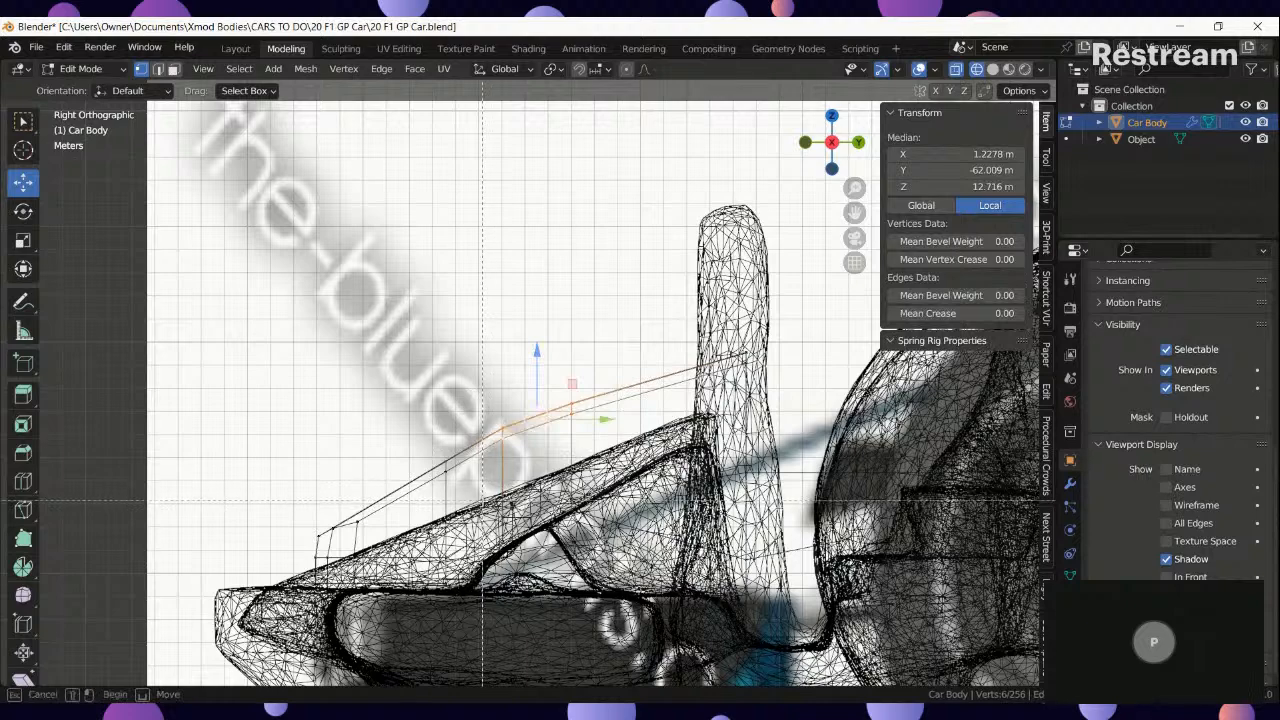
pyautogui.moveTo(503, 367); pyautogui.dragTo(504, 376)
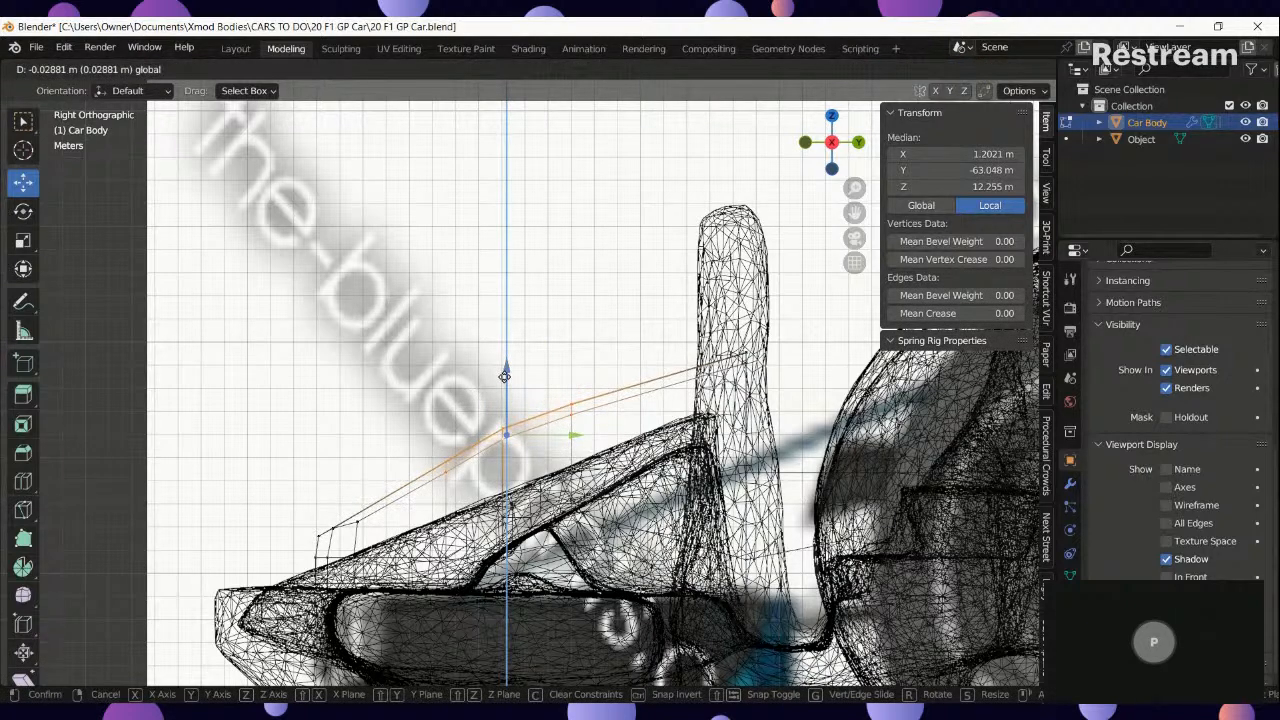
# Lower the three-vertex row at the bend of the nose's top profile by about 0.08 m.
pyautogui.scroll(2, 477, 465)
pyautogui.click(435, 476)
pyautogui.moveTo(433, 420); pyautogui.dragTo(525, 359)
pyautogui.scroll(-4, 547, 372)
pyautogui.hotkey('alt', 'z')
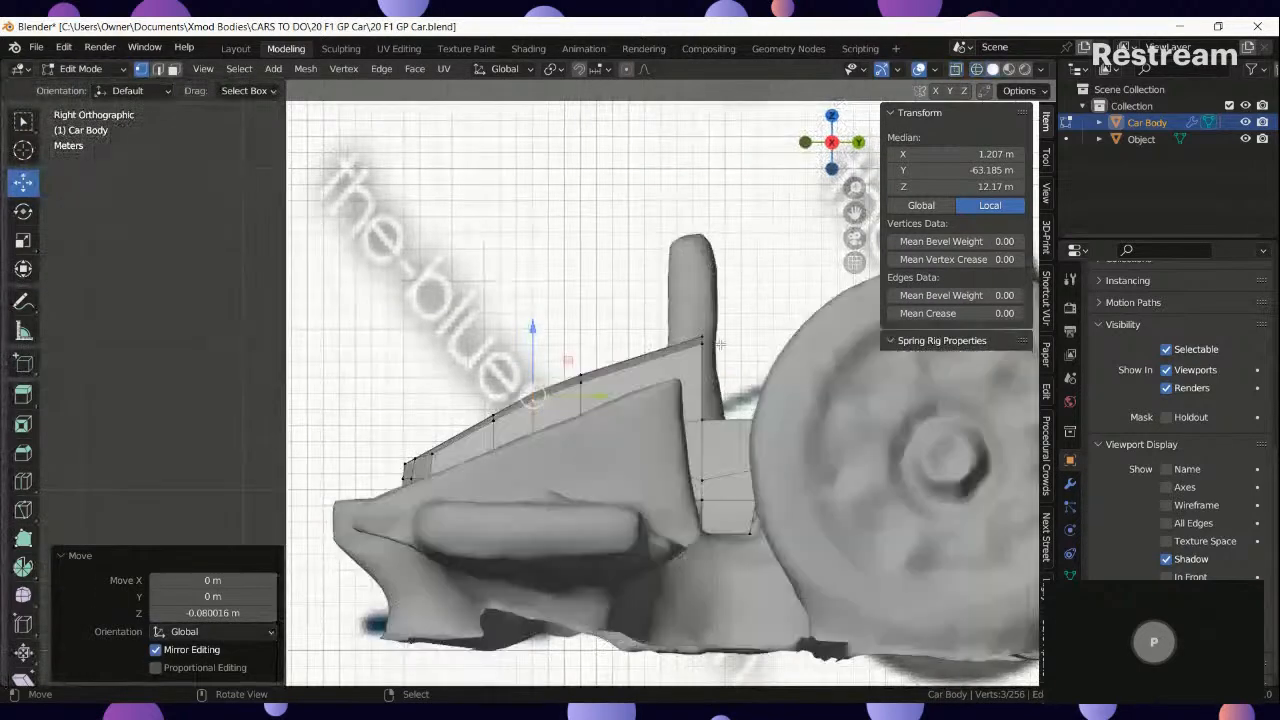
# Raise the three vertices at the rear end of the nose's top surface to a median height of about 15.18 m.
pyautogui.click(700, 345)
pyautogui.hotkey('alt', 'z')
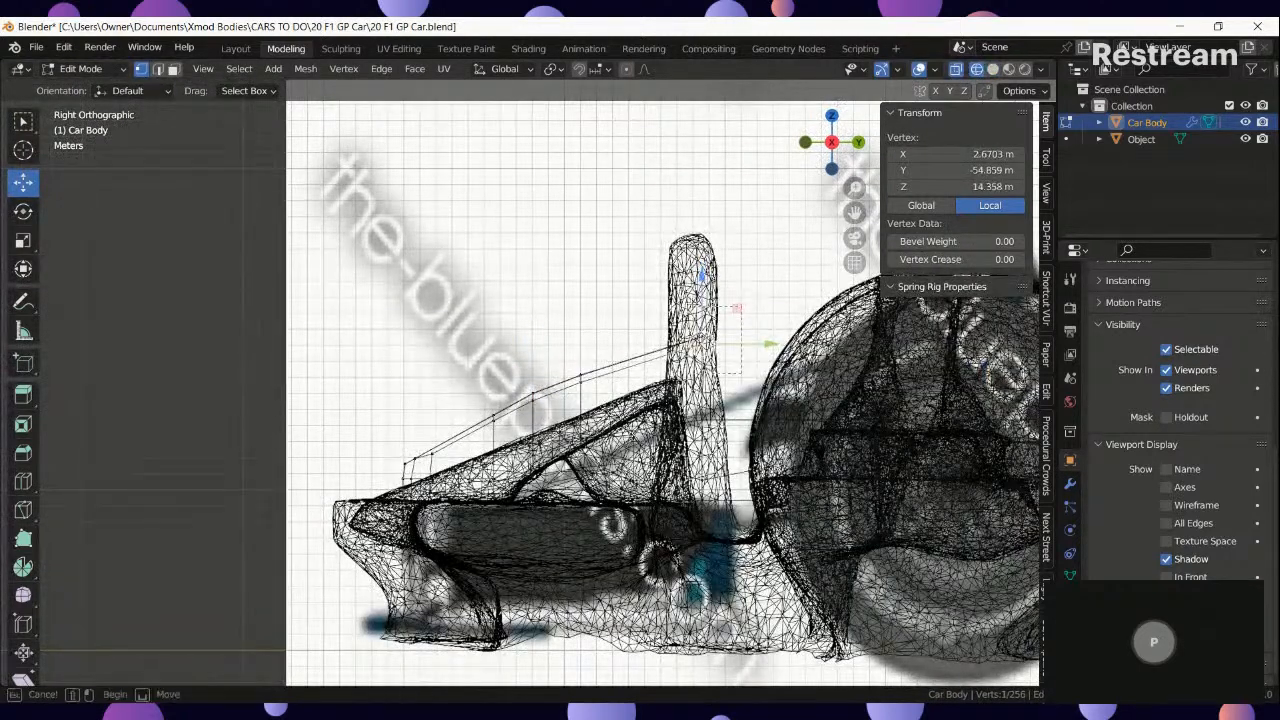
pyautogui.moveTo(694, 306); pyautogui.dragTo(702, 262)
pyautogui.scroll(2, 702, 262)
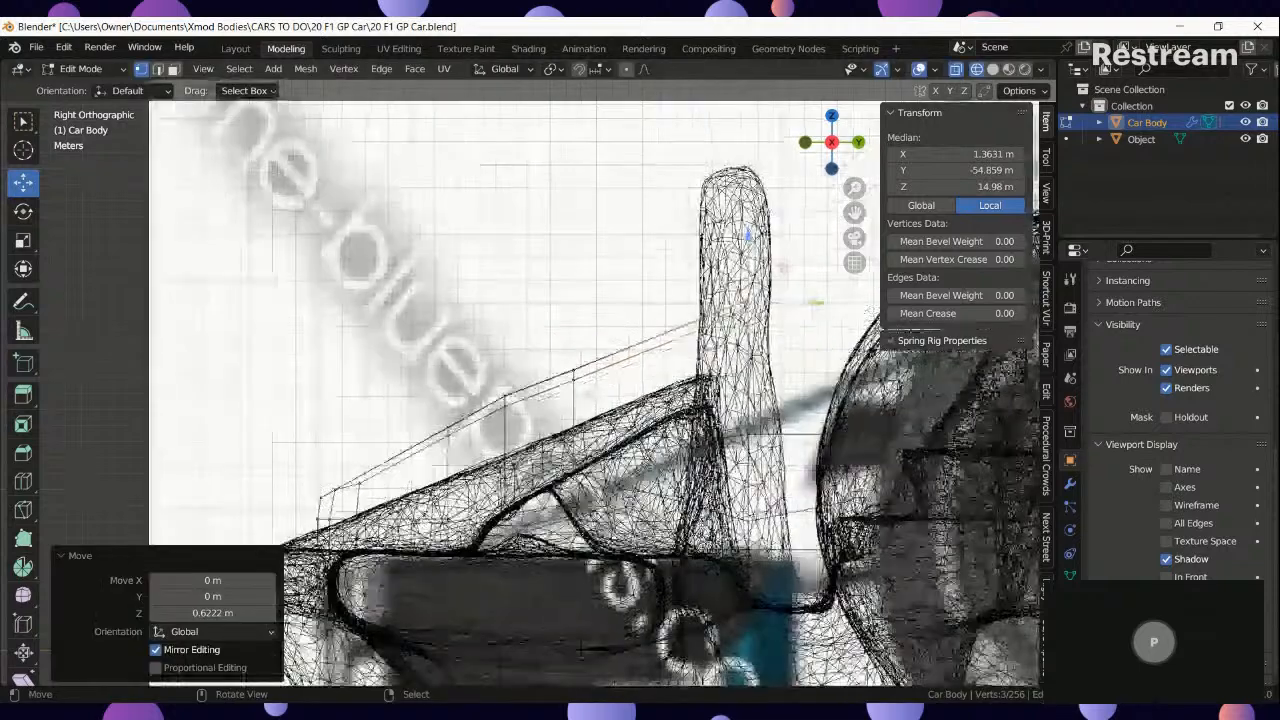
pyautogui.moveTo(551, 312); pyautogui.dragTo(551, 312)
pyautogui.moveTo(660, 300); pyautogui.dragTo(664, 280)
pyautogui.hotkey('shift', 'z')
pyautogui.press('Tab')
pyautogui.scroll(-4, 597, 361)
pyautogui.moveTo(597, 361)
pyautogui.mouseDown(button='middle')
pyautogui.moveTo(633, 400)
pyautogui.moveTo(752, 406)
pyautogui.moveTo(621, 436)
pyautogui.moveTo(630, 379)
pyautogui.mouseUp(button='middle')
pyautogui.press('KP_3')
# Extrude the nose top's rear edge backward over the front wheel, about 23.51 m along Y and 3.01 m up.
pyautogui.press('Tab')
pyautogui.click(625, 377)
pyautogui.keyDown('ctrl'); pyautogui.click(618, 352); pyautogui.keyUp('ctrl')
pyautogui.press('KP_3')
pyautogui.scroll(-1, 668, 368)
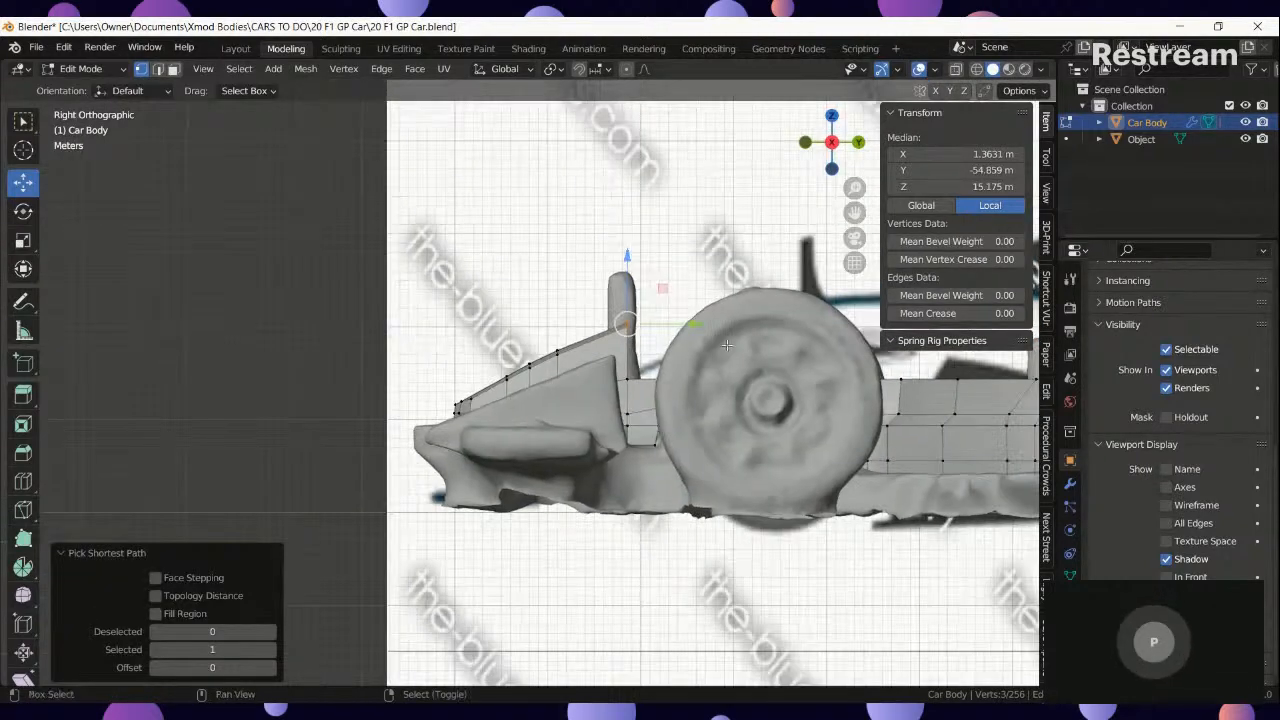
pyautogui.keyDown('shift'); pyautogui.moveTo(806, 329); pyautogui.dragTo(500, 425, button='middle'); pyautogui.keyUp('shift')
pyautogui.hotkey('shift', 'z')
pyautogui.press('e')
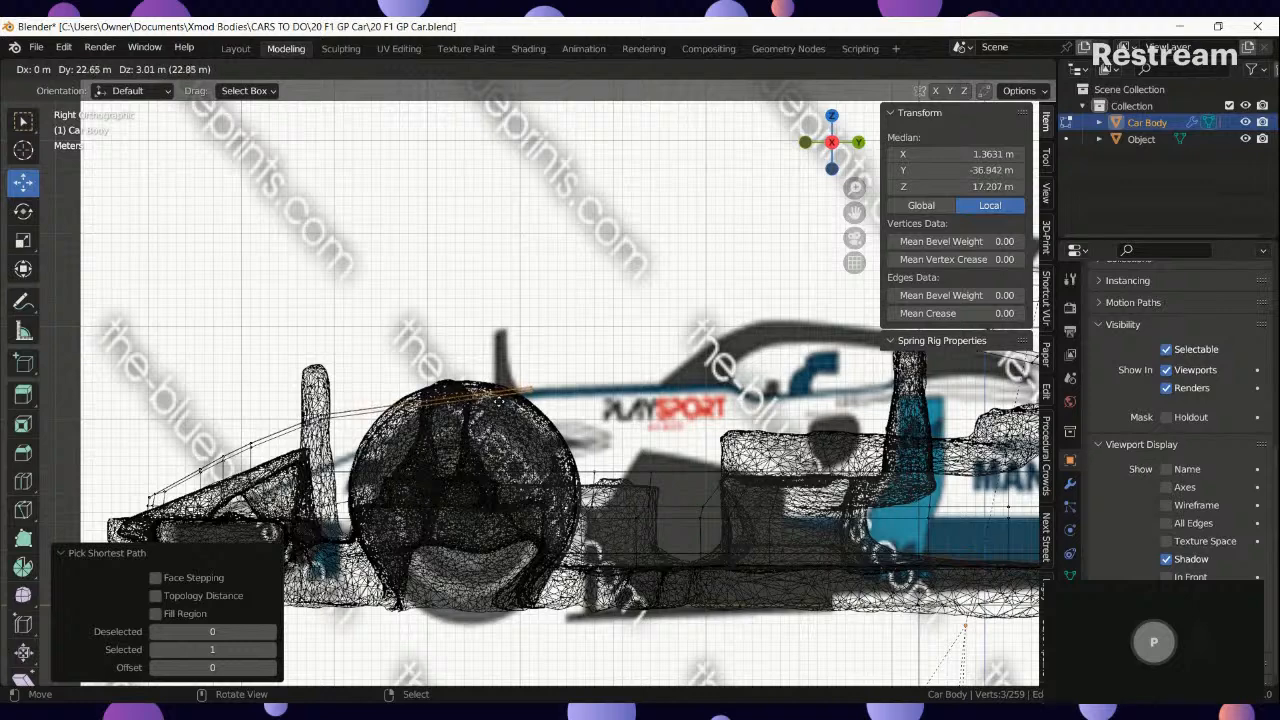
pyautogui.click(505, 401)
# Move the extruded rear edge about 2.33 m further back along Y.
pyautogui.hotkey('shift', 'z')
pyautogui.scroll(-1, 507, 402)
pyautogui.moveTo(508, 403)
pyautogui.mouseDown(button='middle')
pyautogui.moveTo(501, 519)
pyautogui.moveTo(603, 441)
pyautogui.mouseUp(button='middle')
pyautogui.press('g')
pyautogui.press('y')
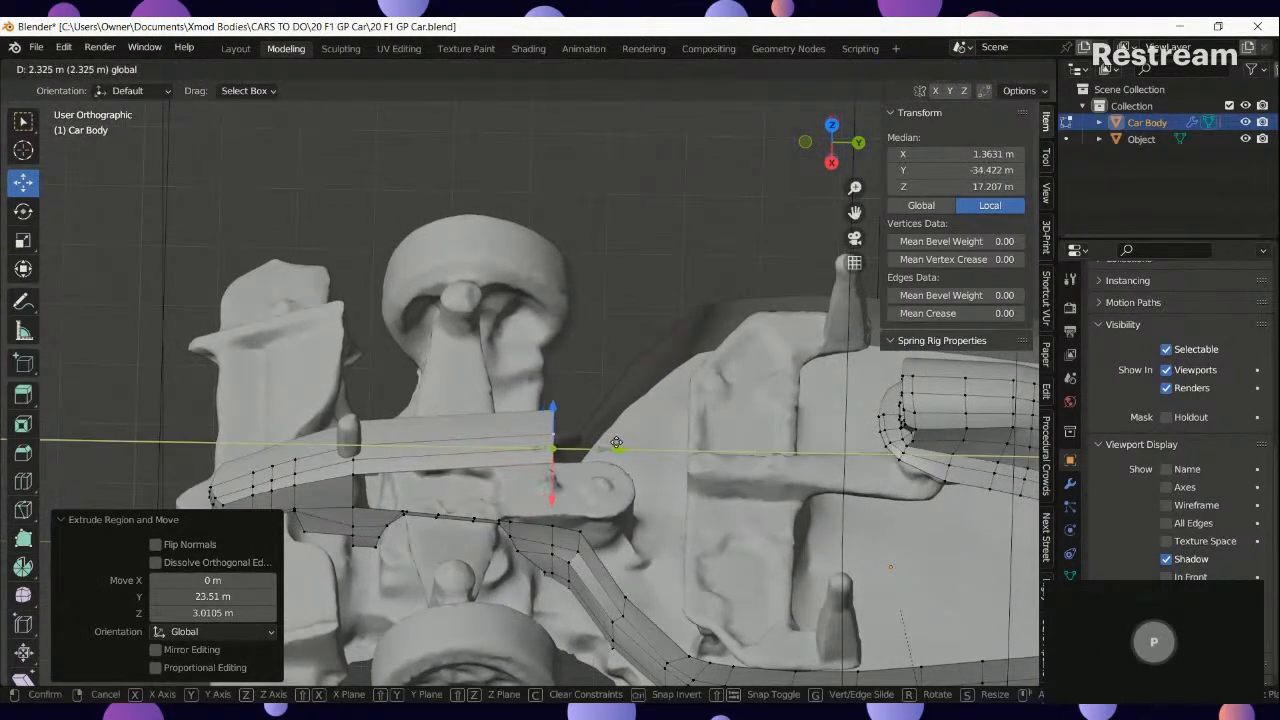
pyautogui.click(616, 442)
# Widen the extruded rear edge to the blueprint outline by moving it outward along X and scaling it 1.241 in X.
pyautogui.press('KP_3')
pyautogui.press('KP_7')
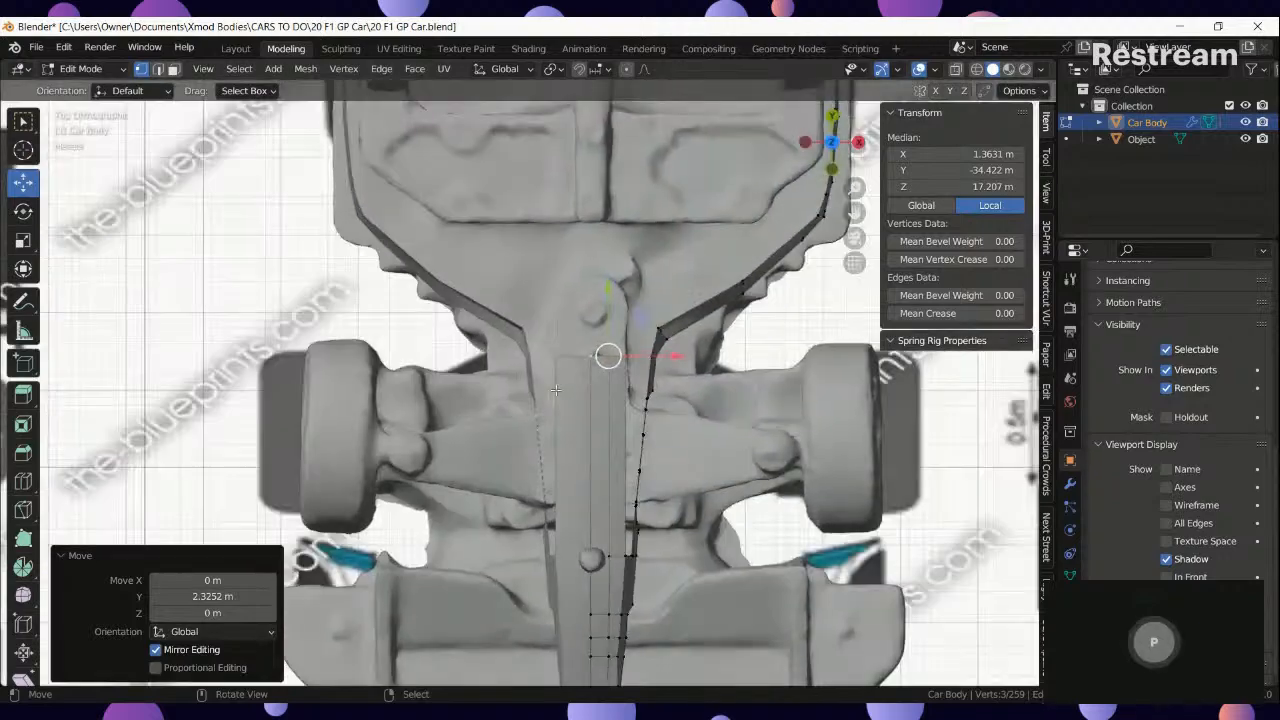
pyautogui.hotkey('shift', 'z')
pyautogui.scroll(2, 660, 365)
pyautogui.press('g')
pyautogui.press('x')
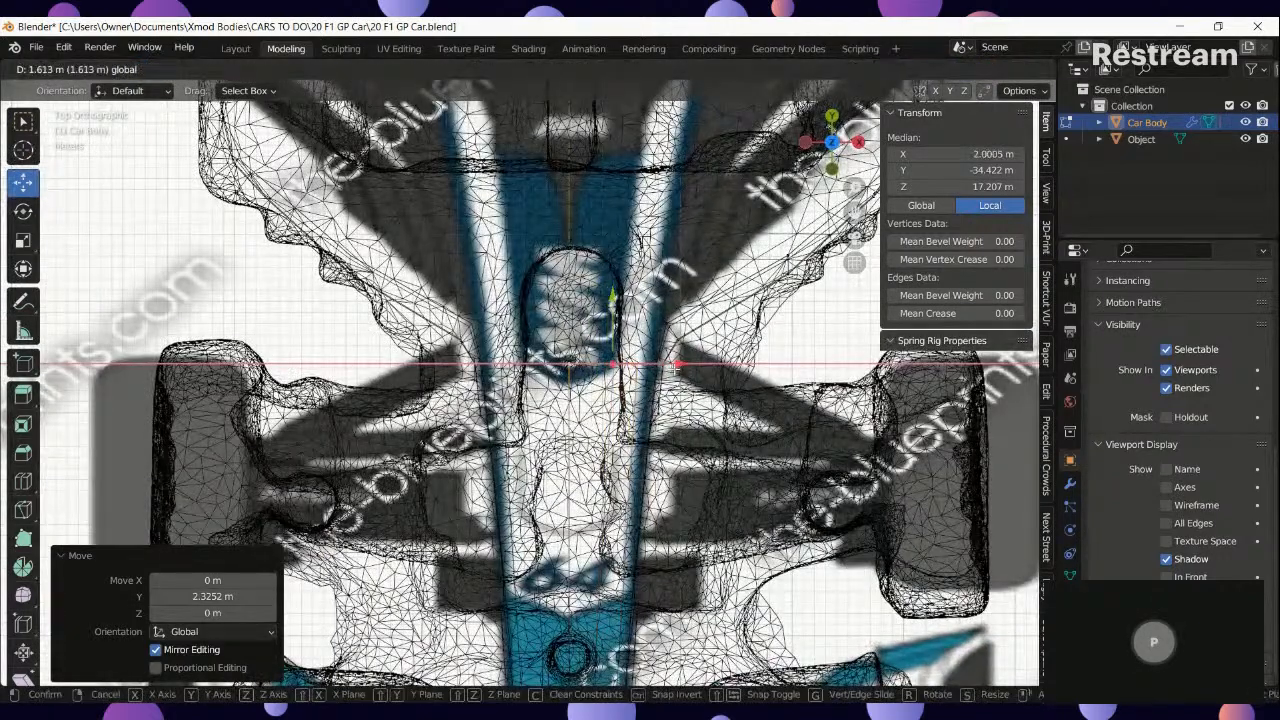
pyautogui.click(678, 366)
pyautogui.press('s')
pyautogui.press('x')
pyautogui.click(696, 367)
pyautogui.hotkey('shift', 'z')
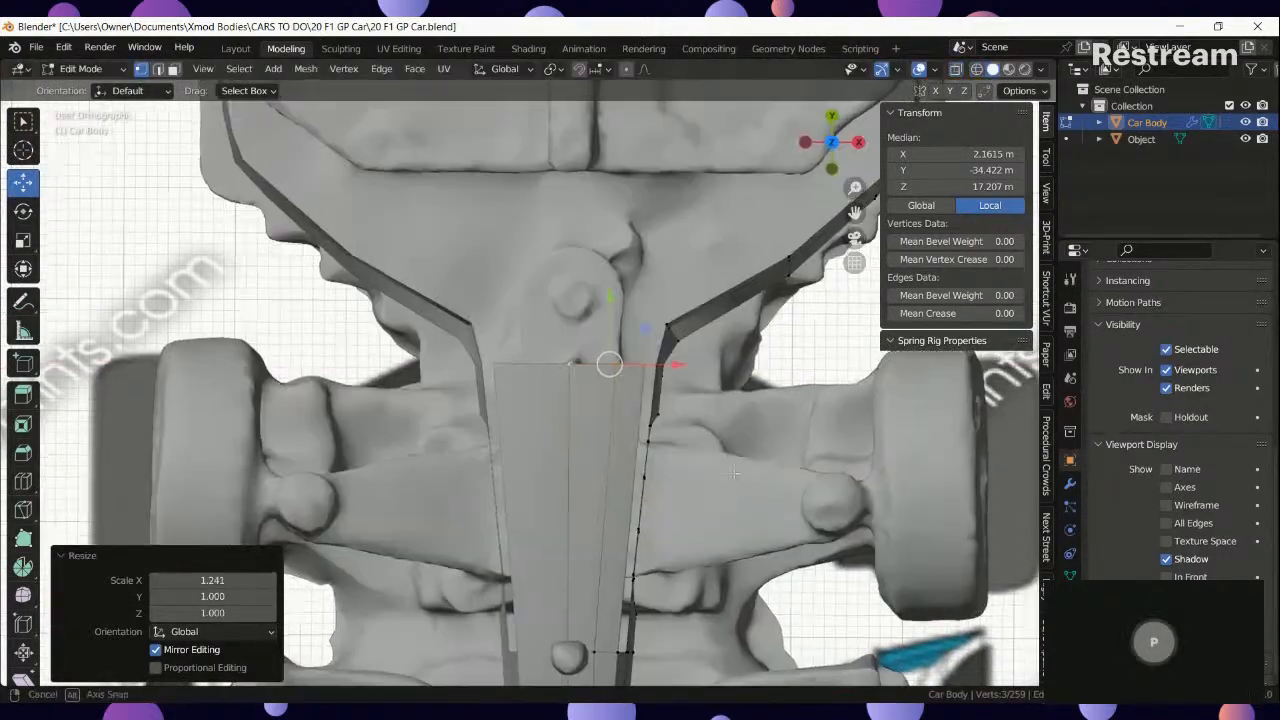
# Add two evenly spaced loop cuts across the extruded top section and adjust their height.
pyautogui.moveTo(738, 420)
pyautogui.mouseDown(button='middle')
pyautogui.moveTo(708, 352)
pyautogui.moveTo(745, 306)
pyautogui.moveTo(660, 320)
pyautogui.moveTo(563, 388)
pyautogui.mouseUp(button='middle')
pyautogui.press('KP_3')
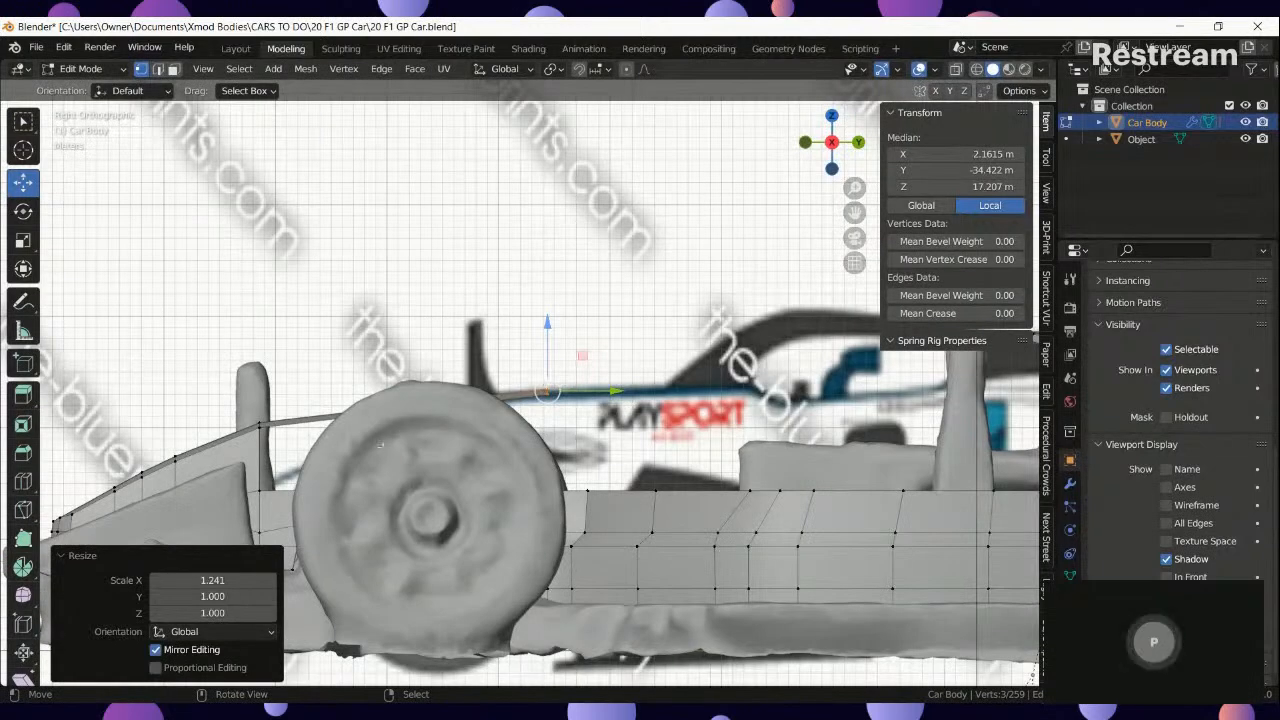
pyautogui.click(24, 482)
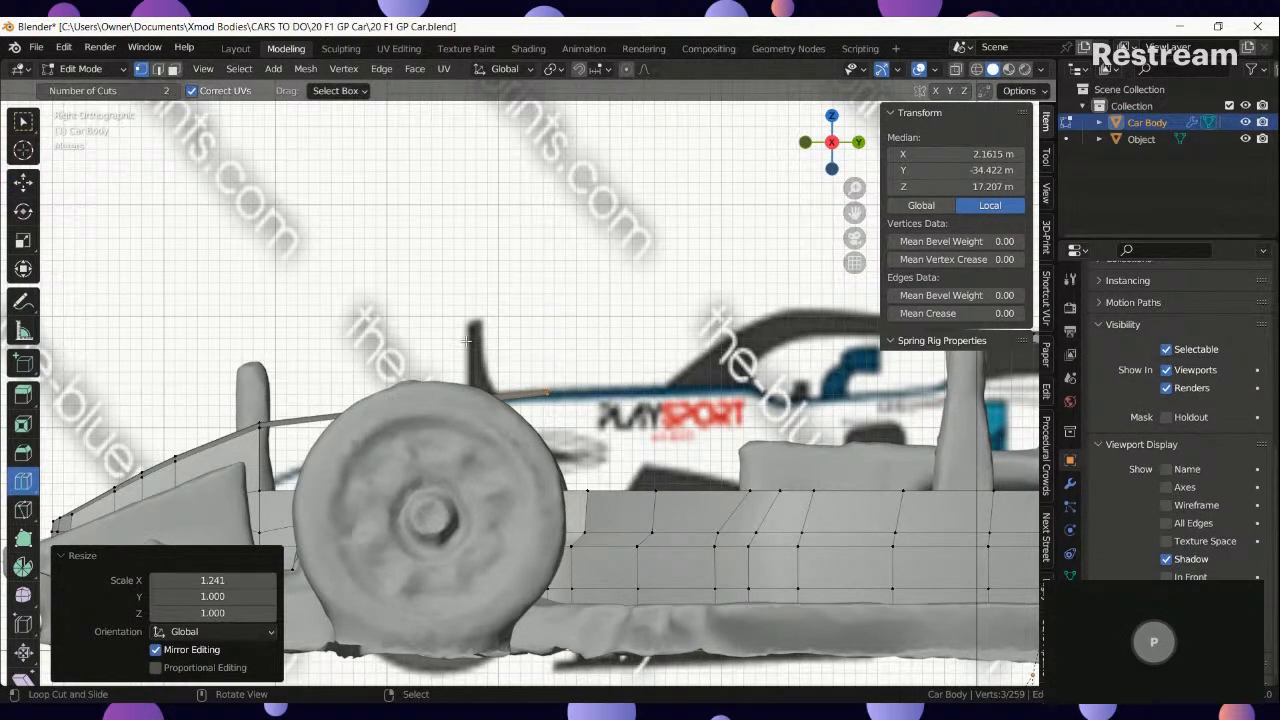
pyautogui.click(430, 402)
pyautogui.click(24, 188)
pyautogui.moveTo(282, 326); pyautogui.dragTo(334, 326, button='middle')
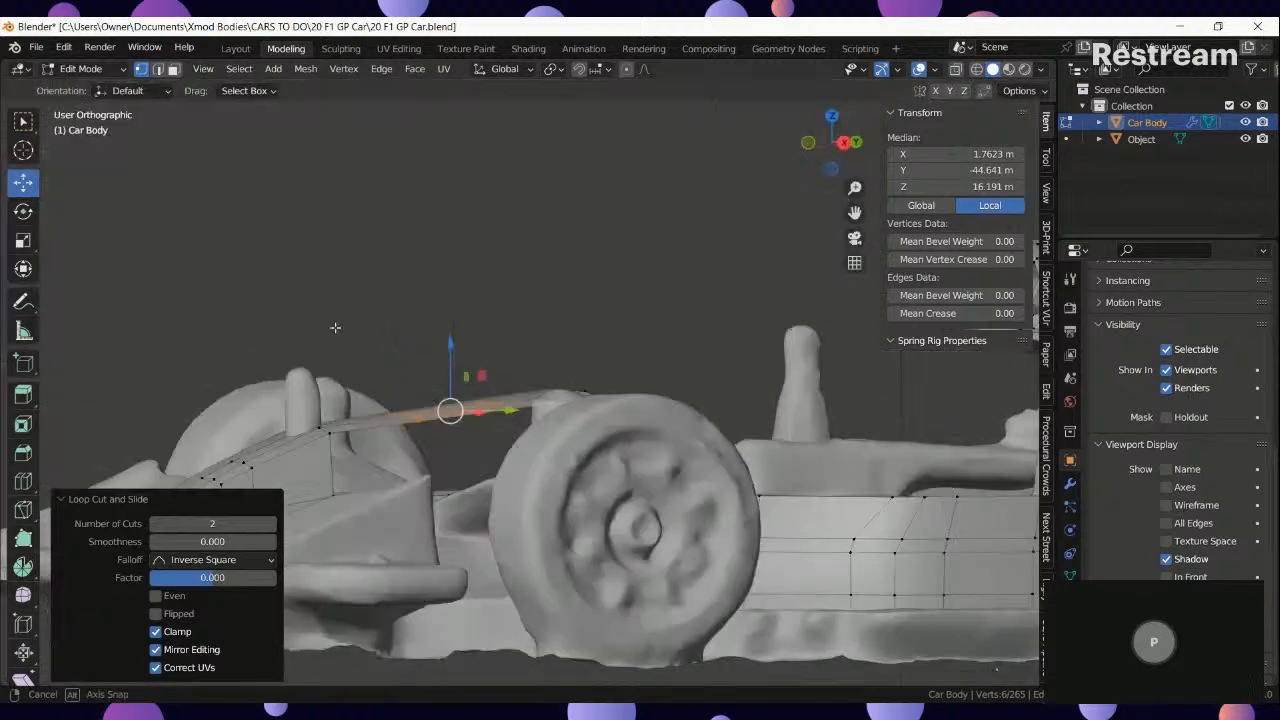
pyautogui.scroll(4, 458, 386)
pyautogui.moveTo(449, 378); pyautogui.dragTo(466, 360)
# Slide two vertices along the side rail's upper edge, one near each end of the opening below the top section.
pyautogui.scroll(-6, 472, 372)
pyautogui.moveTo(484, 420); pyautogui.dragTo(425, 480, button='middle')
pyautogui.scroll(5, 690, 506)
pyautogui.scroll(-5, 690, 506)
pyautogui.scroll(5, 480, 490)
pyautogui.scroll(1, 473, 515)
pyautogui.keyDown('shift'); pyautogui.moveTo(470, 590); pyautogui.dragTo(404, 488, button='middle'); pyautogui.keyUp('shift')
pyautogui.click(404, 488)
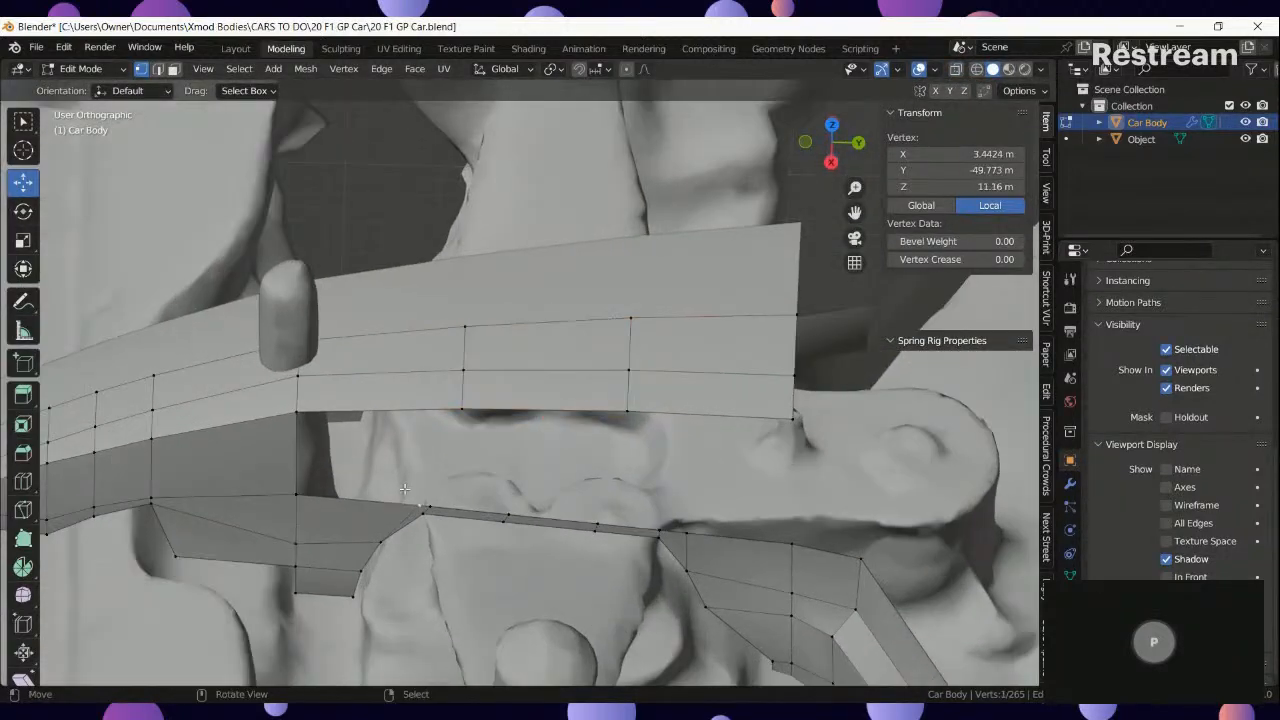
pyautogui.click(500, 551)
pyautogui.click(686, 532)
pyautogui.press('g')
pyautogui.press('g')
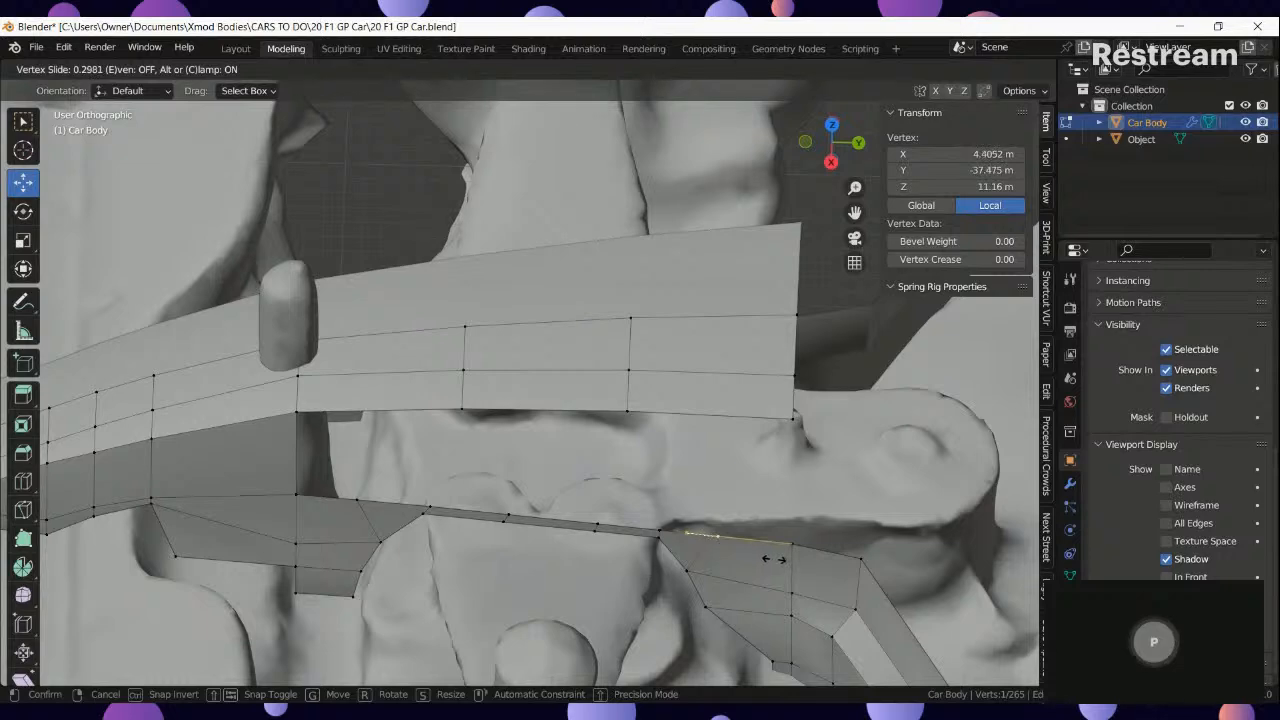
pyautogui.click(798, 546)
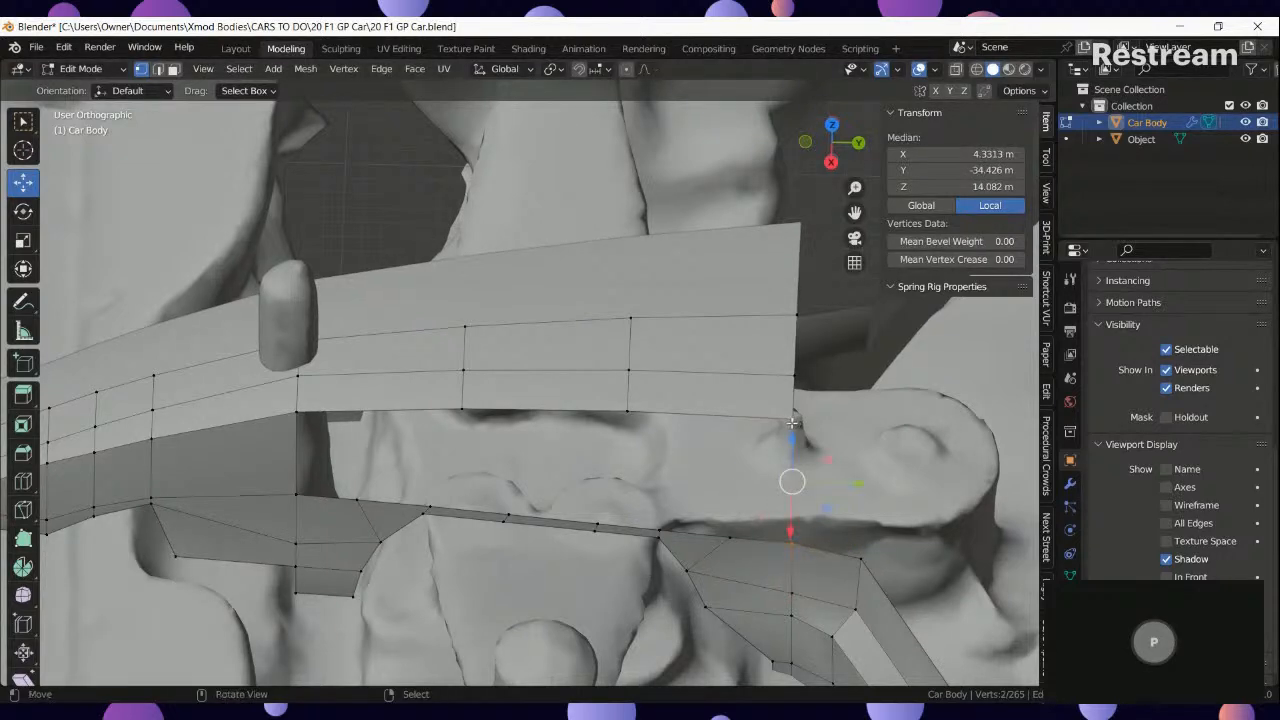
# Connect the top section's outer edge to the side rail with edges at its rear end and at its first loop.
pyautogui.click(353, 483)
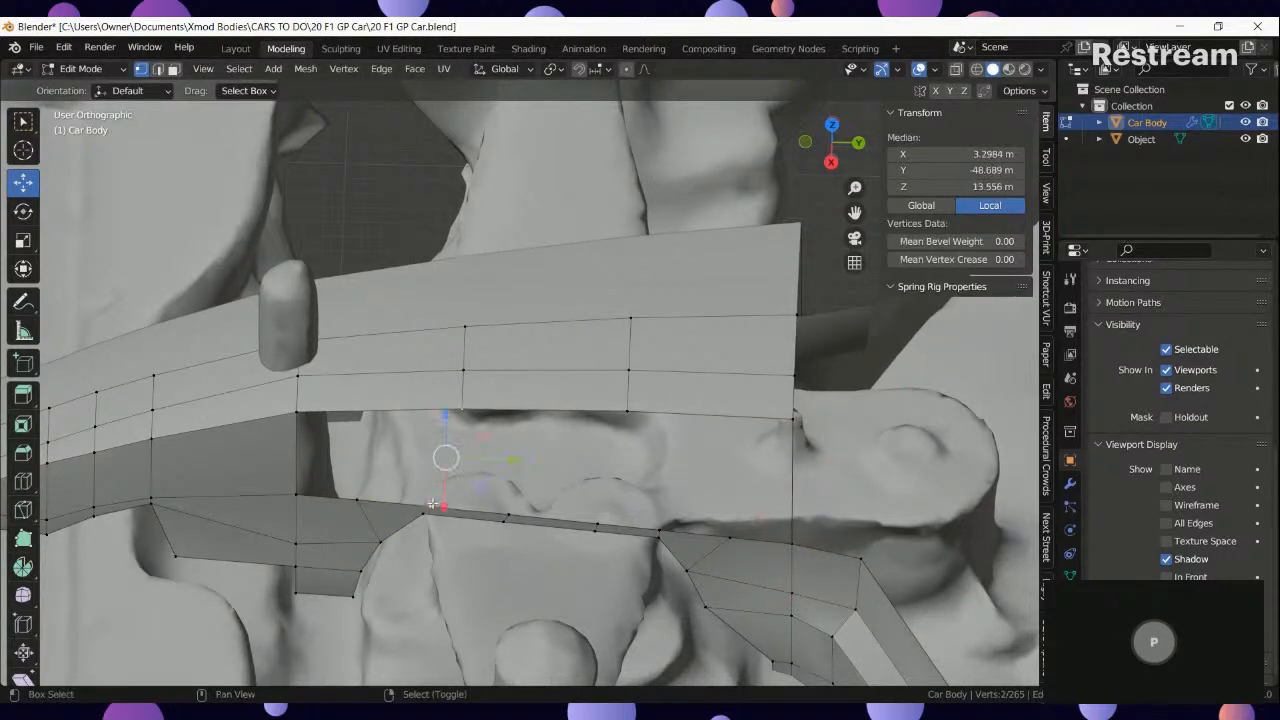
pyautogui.click(429, 504)
pyautogui.moveTo(430, 502); pyautogui.dragTo(447, 475, button='middle')
# Add a single loop cut in each of the three segments of the extruded top section.
pyautogui.click(23, 481)
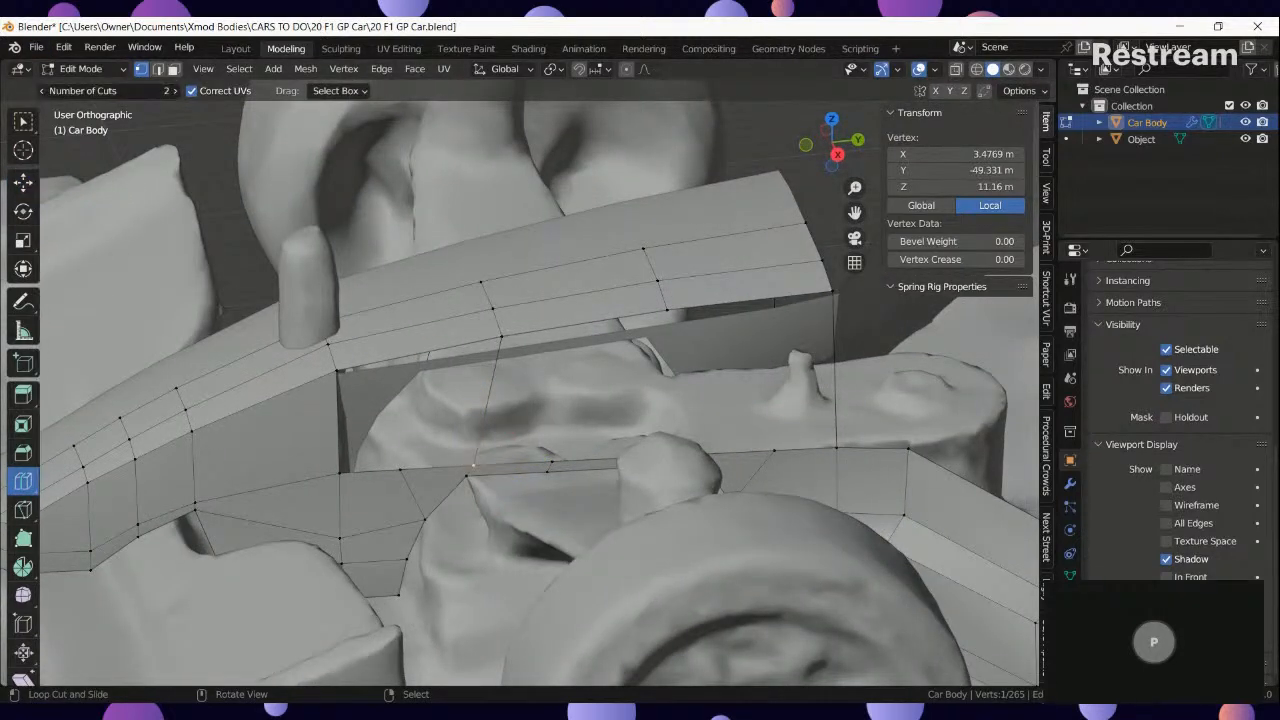
pyautogui.click(426, 343)
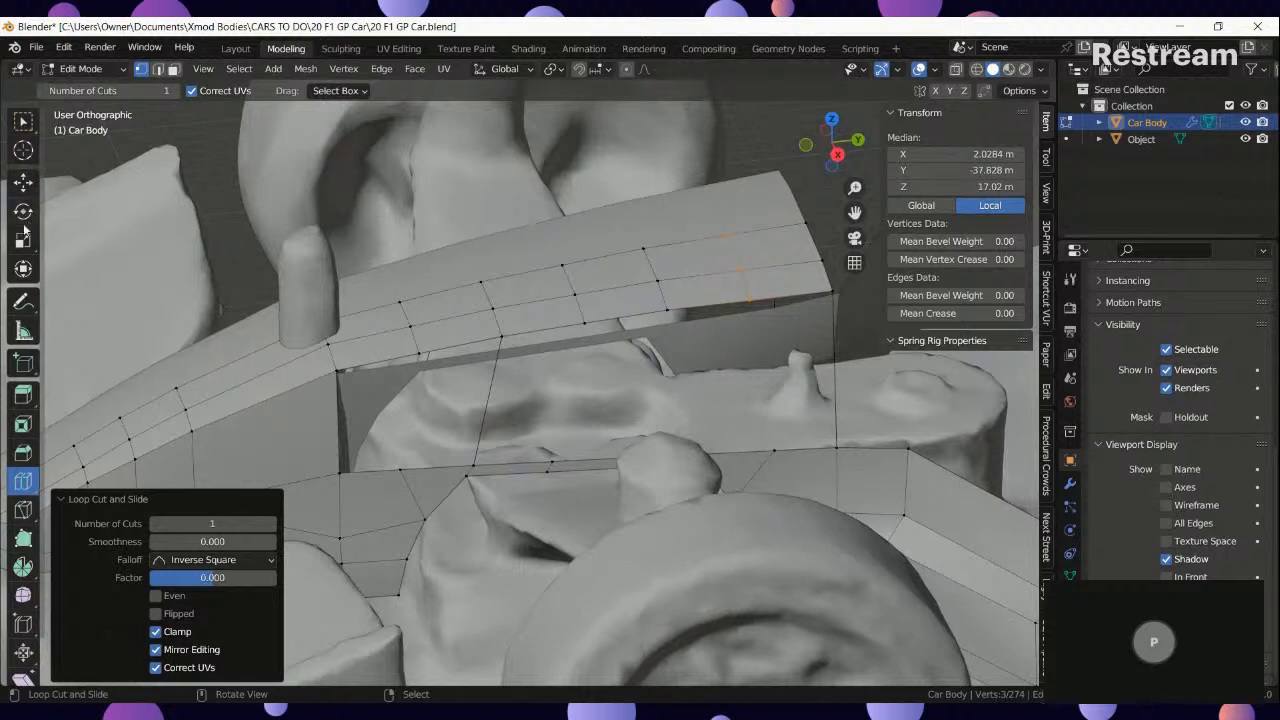
pyautogui.click(23, 181)
# Fill the first two side faces between the top section's outer edge and the side rail, starting from the front.
pyautogui.rightClick(418, 355)
pyautogui.keyDown('ctrl'); pyautogui.rightClick(404, 465); pyautogui.keyUp('ctrl')
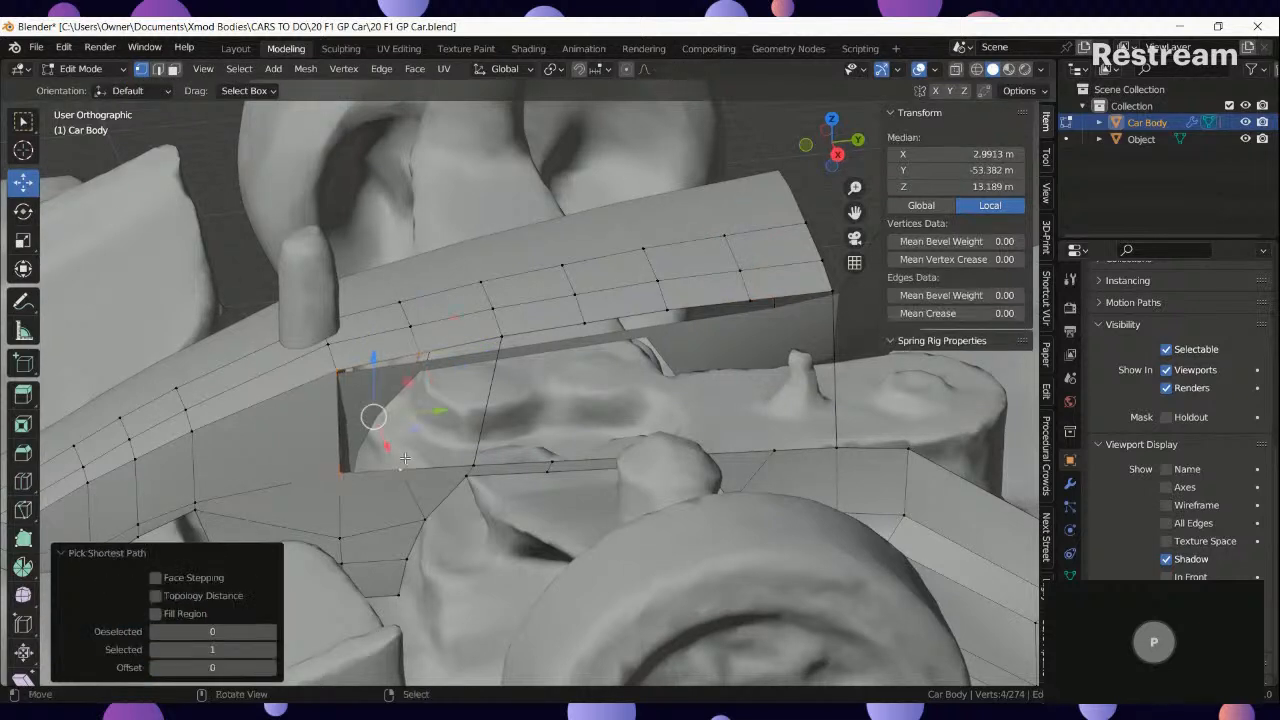
pyautogui.press('f')
pyautogui.rightClick(501, 338)
pyautogui.keyDown('ctrl'); pyautogui.rightClick(473, 463); pyautogui.keyUp('ctrl')
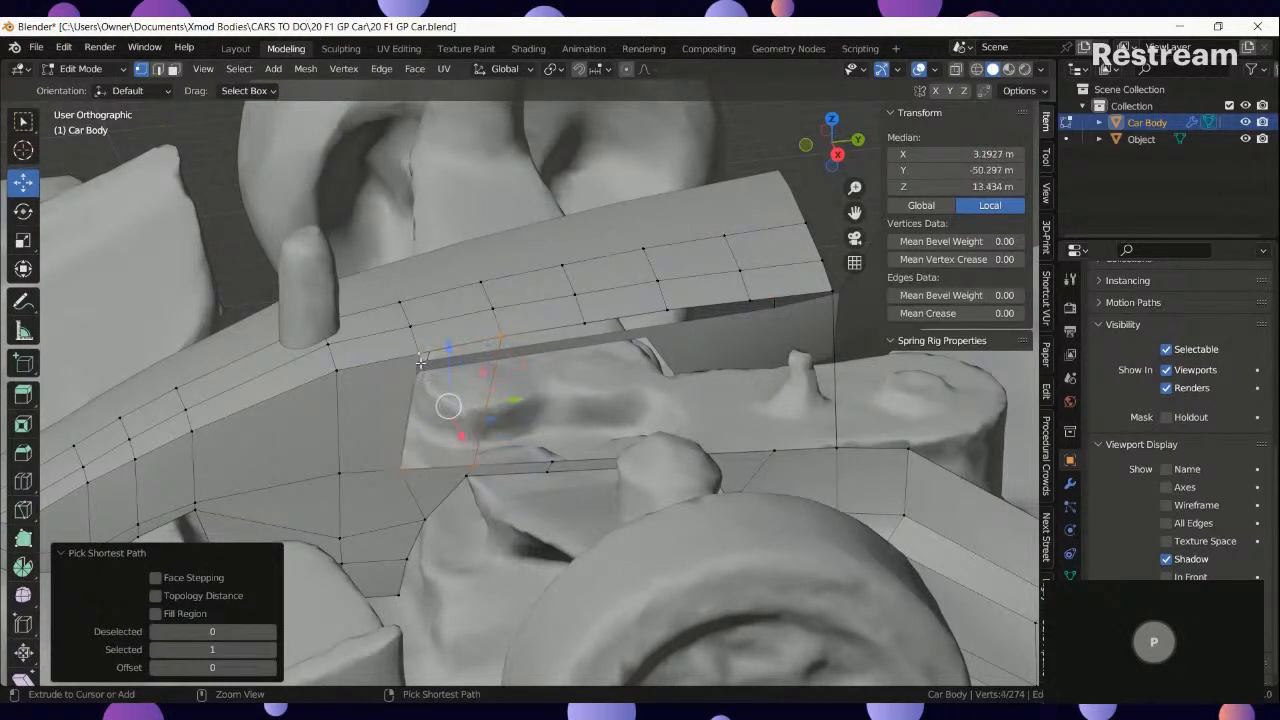
pyautogui.press('f')
# Fill the third side face from the front and the rearmost side face between the top section and the rail.
pyautogui.rightClick(586, 324)
pyautogui.keyDown('ctrl'); pyautogui.rightClick(551, 463); pyautogui.keyUp('ctrl')
pyautogui.moveTo(762, 436); pyautogui.dragTo(715, 463, button='middle')
pyautogui.press('f')
pyautogui.rightClick(665, 402)
pyautogui.keyDown('ctrl'); pyautogui.rightClick(678, 537); pyautogui.keyUp('ctrl')
pyautogui.press('f')
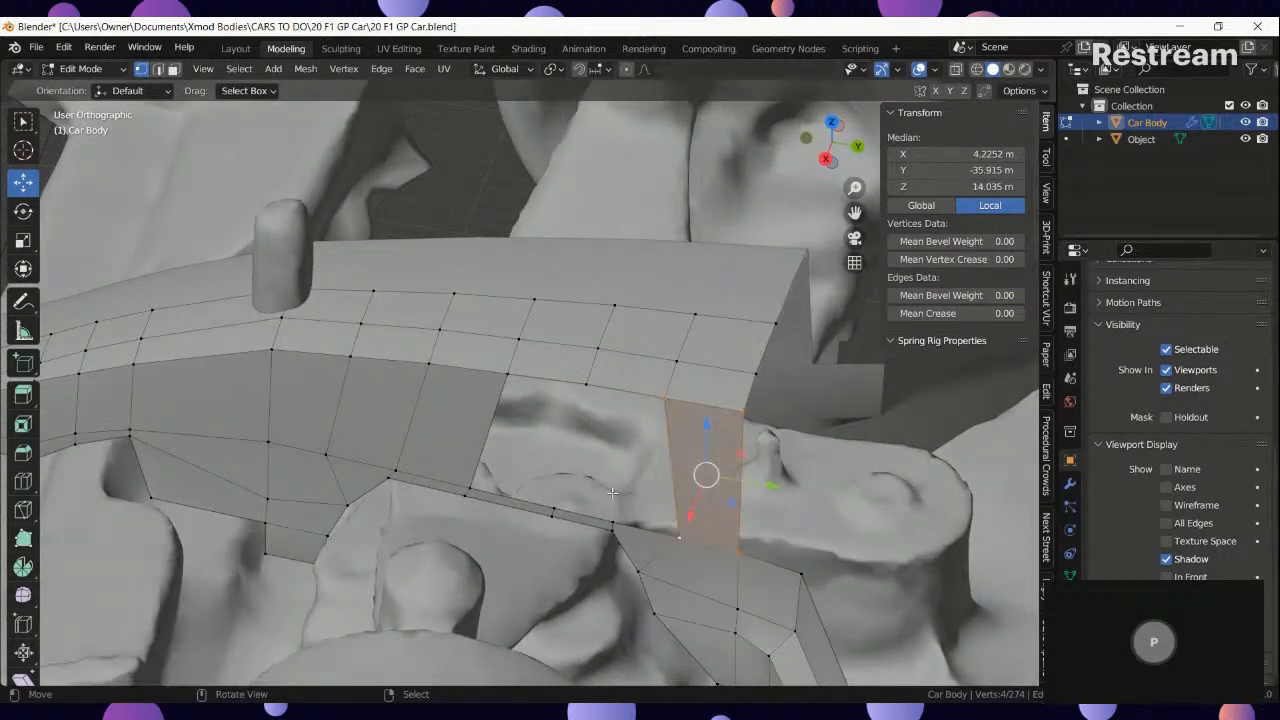
# Add another loop cut across the top section above the open side gap and slide the neighbouring loop toward the rear.
pyautogui.click(18, 484)
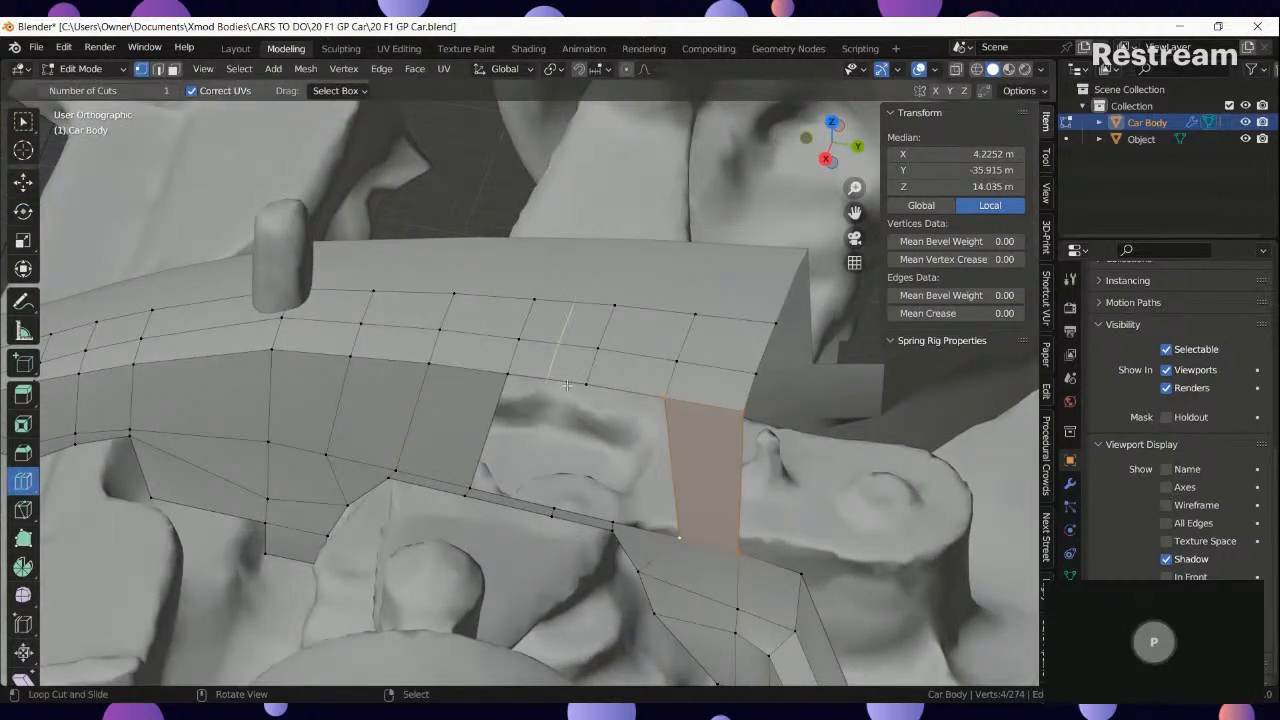
pyautogui.moveTo(566, 385); pyautogui.dragTo(580, 399)
pyautogui.rightClick(614, 307)
pyautogui.keyDown('ctrl'); pyautogui.rightClick(589, 386); pyautogui.keyUp('ctrl')
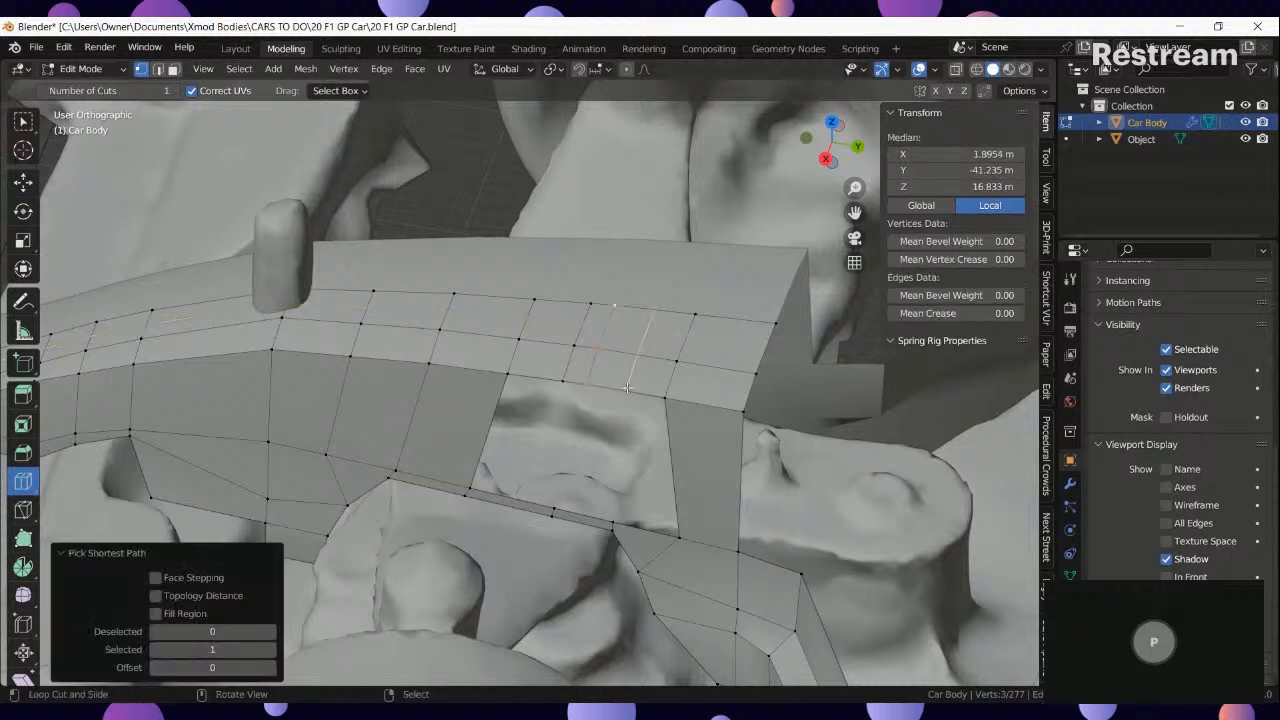
pyautogui.press('g')
pyautogui.press('g')
pyautogui.click(643, 394)
# Fill two more side faces between the top section and the rail, working forward from the rearmost face.
pyautogui.rightClick(617, 405)
pyautogui.keyDown('ctrl'); pyautogui.rightClick(612, 513); pyautogui.keyUp('ctrl')
pyautogui.press('f')
pyautogui.rightClick(552, 513)
pyautogui.rightClick(556, 499)
pyautogui.keyDown('ctrl'); pyautogui.rightClick(567, 386); pyautogui.keyUp('ctrl')
pyautogui.press('f')
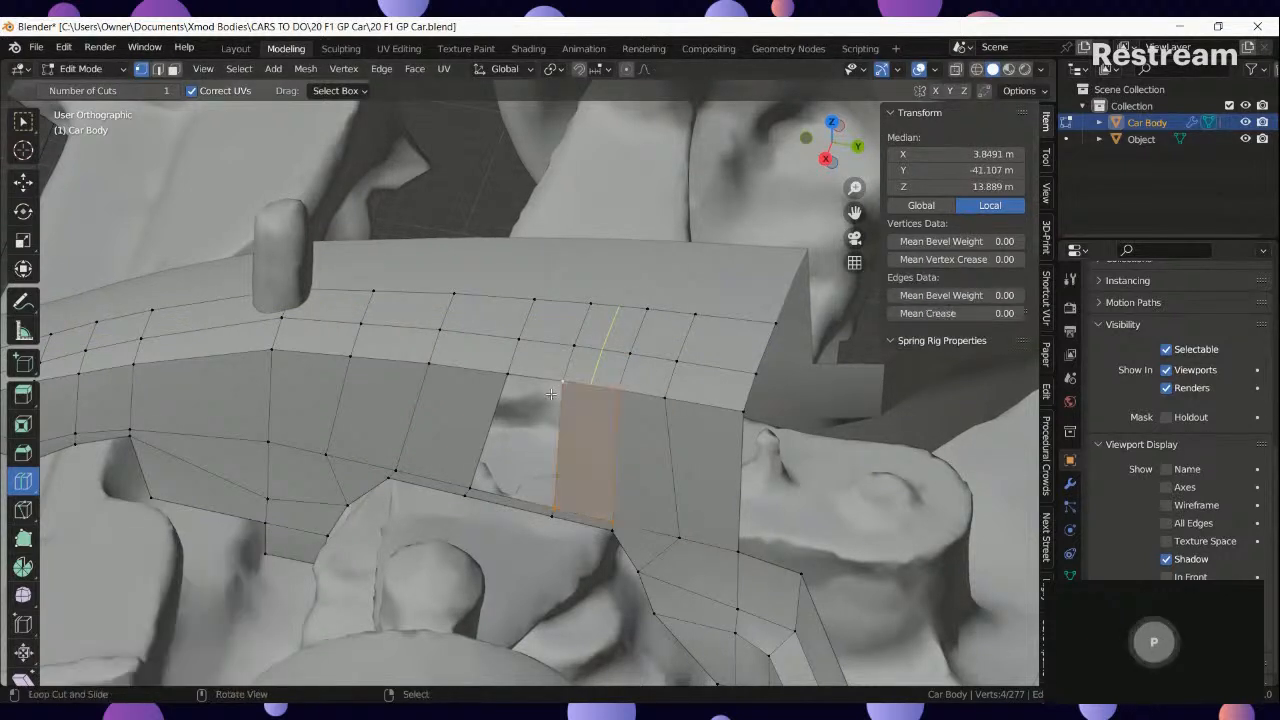
# Fill the remaining open side face between the top section's outer edge and the side rail.
pyautogui.rightClick(564, 384)
pyautogui.keyDown('ctrl'); pyautogui.rightClick(474, 484); pyautogui.keyUp('ctrl')
pyautogui.keyDown('ctrl'); pyautogui.rightClick(553, 495); pyautogui.keyUp('ctrl')
pyautogui.press('f')
# Slide the two frontmost unevenly spaced cross edges of the top section, near the camera post, toward the nose.
pyautogui.moveTo(553, 493); pyautogui.dragTo(573, 431, button='middle')
pyautogui.rightClick(299, 303)
pyautogui.keyDown('ctrl'); pyautogui.rightClick(298, 348); pyautogui.keyUp('ctrl')
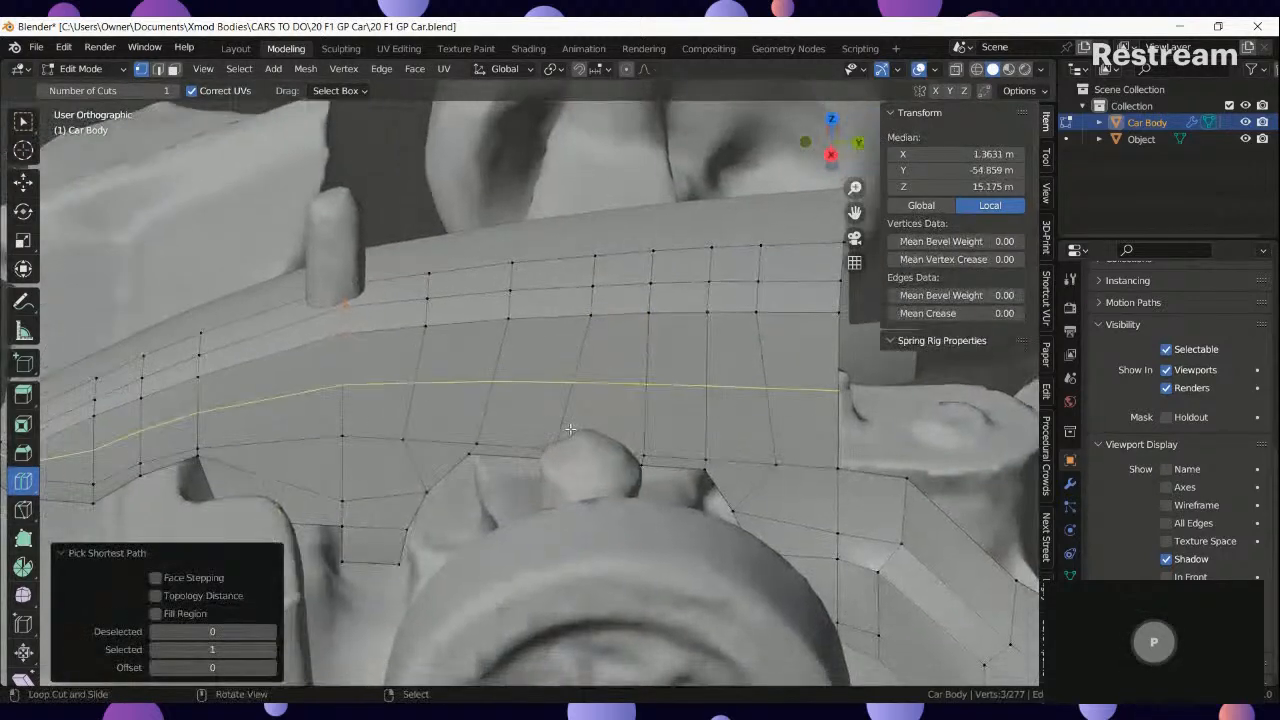
pyautogui.moveTo(573, 431); pyautogui.dragTo(545, 429)
pyautogui.click(521, 436)
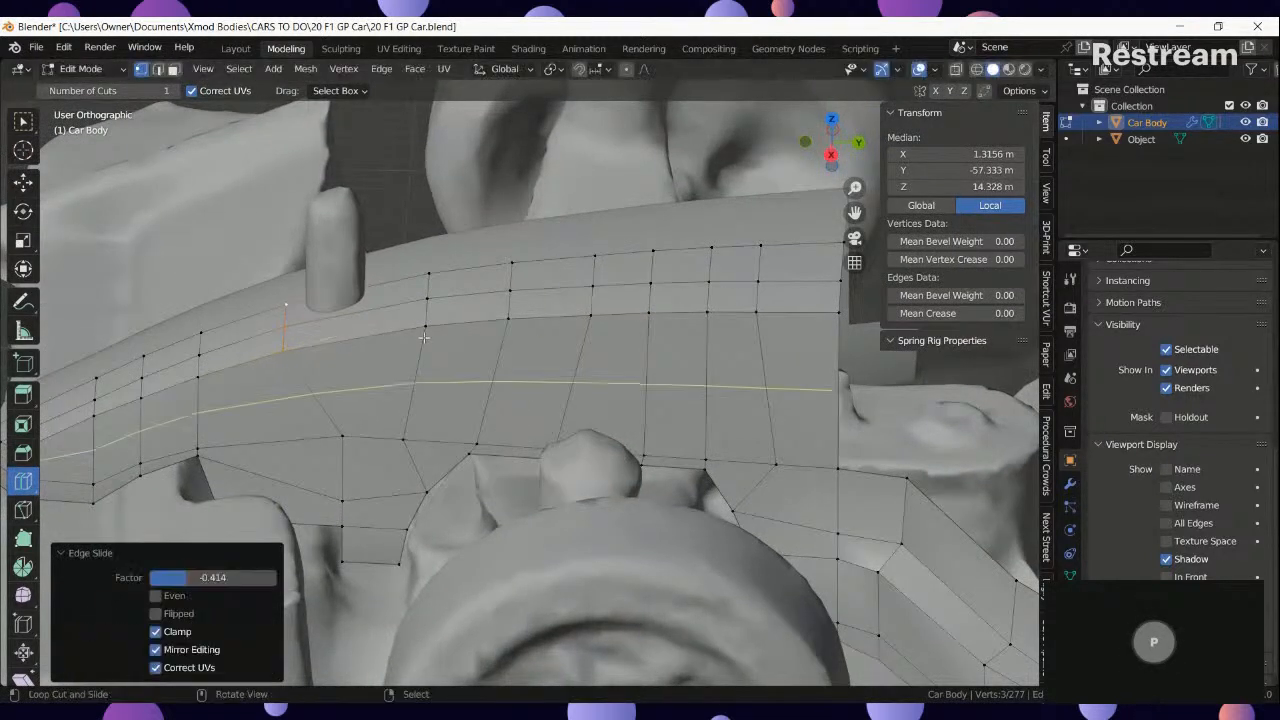
pyautogui.rightClick(426, 326)
pyautogui.keyDown('ctrl'); pyautogui.rightClick(429, 274); pyautogui.keyUp('ctrl')
pyautogui.press('g')
pyautogui.press('g')
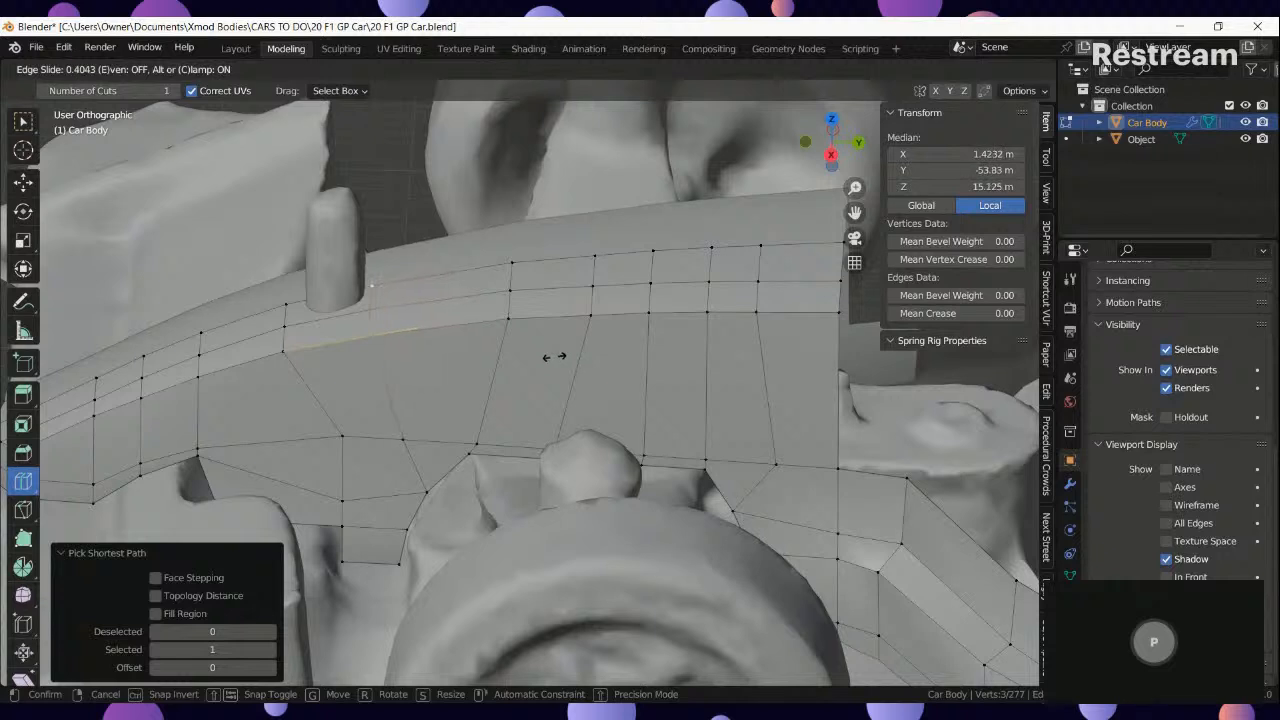
pyautogui.click(558, 359)
# Edge-slide the next two cross edges of the top section, above the wheel hub, toward the nose to even their spacing.
pyautogui.rightClick(508, 318)
pyautogui.keyDown('ctrl'); pyautogui.rightClick(511, 262); pyautogui.keyUp('ctrl')
pyautogui.press('g')
pyautogui.press('g')
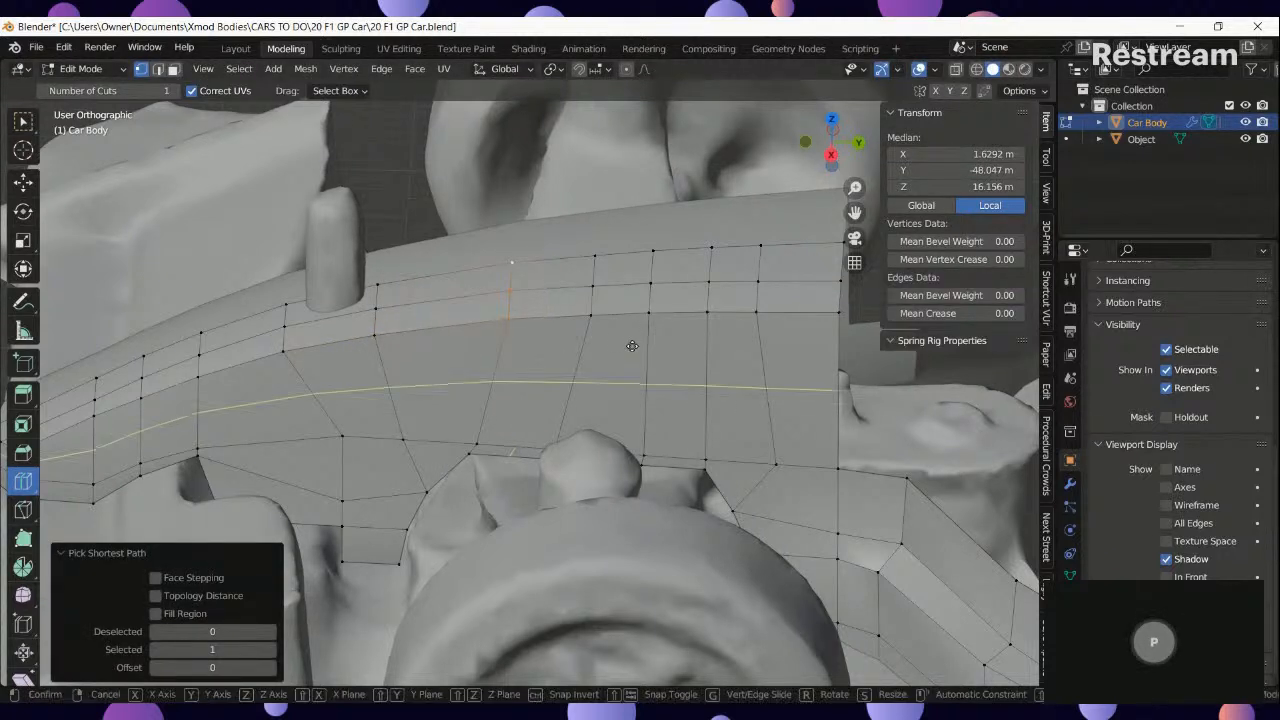
pyautogui.click(598, 347)
pyautogui.rightClick(588, 316)
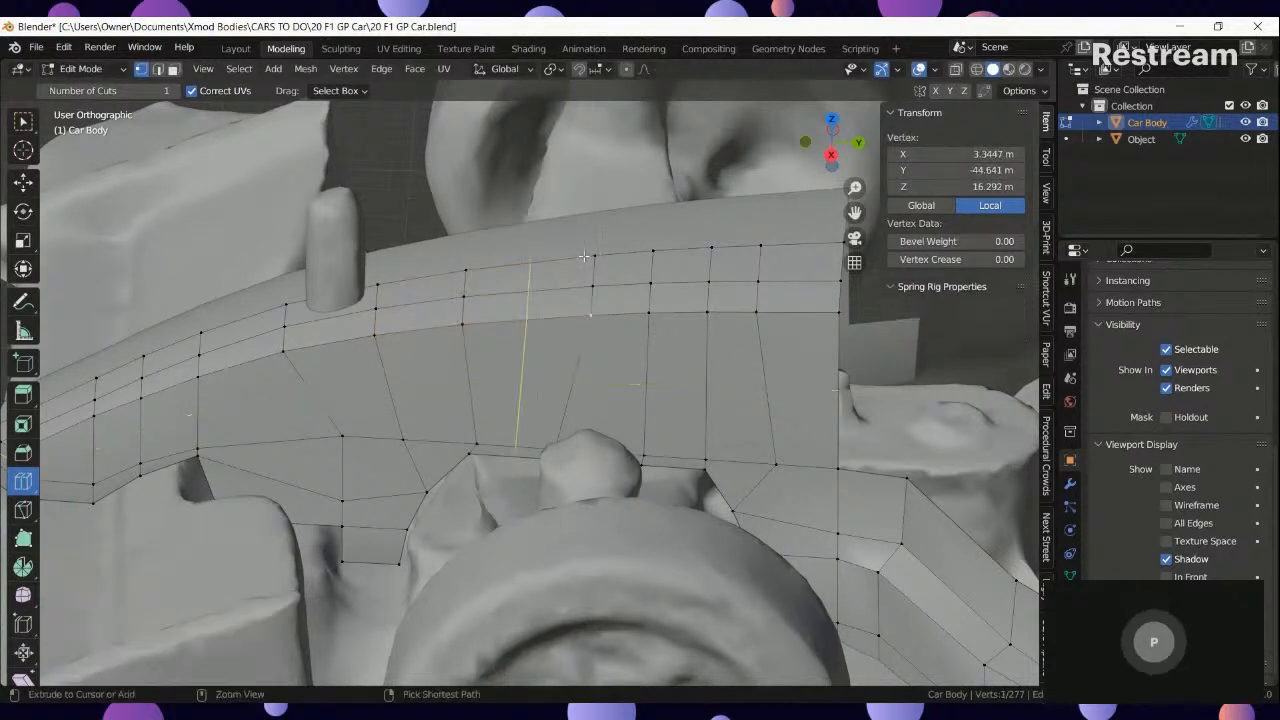
pyautogui.keyDown('ctrl'); pyautogui.rightClick(594, 256); pyautogui.keyUp('ctrl')
pyautogui.press('g')
pyautogui.press('g')
pyautogui.click(699, 394)
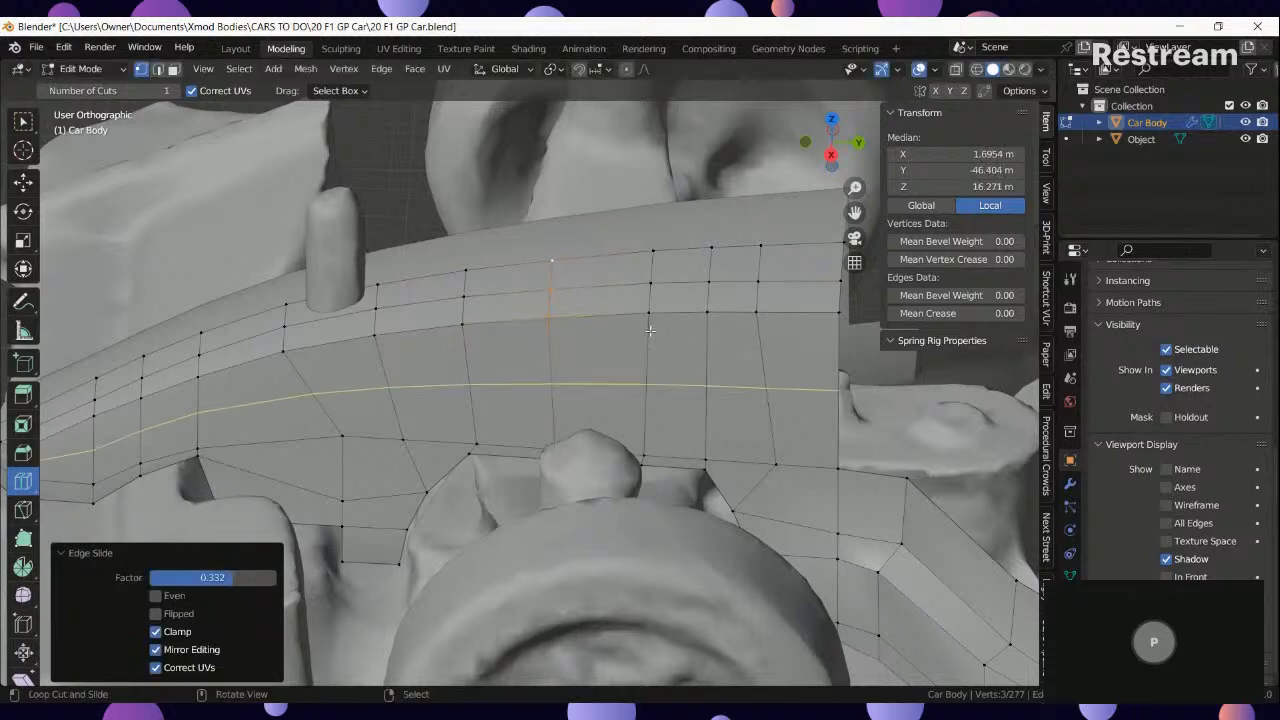
# Slide the following two cross edges, nearer the top section's rear end, slightly toward the nose.
pyautogui.rightClick(678, 312)
pyautogui.keyDown('ctrl'); pyautogui.rightClick(681, 250); pyautogui.keyUp('ctrl')
pyautogui.press('g')
pyautogui.press('g')
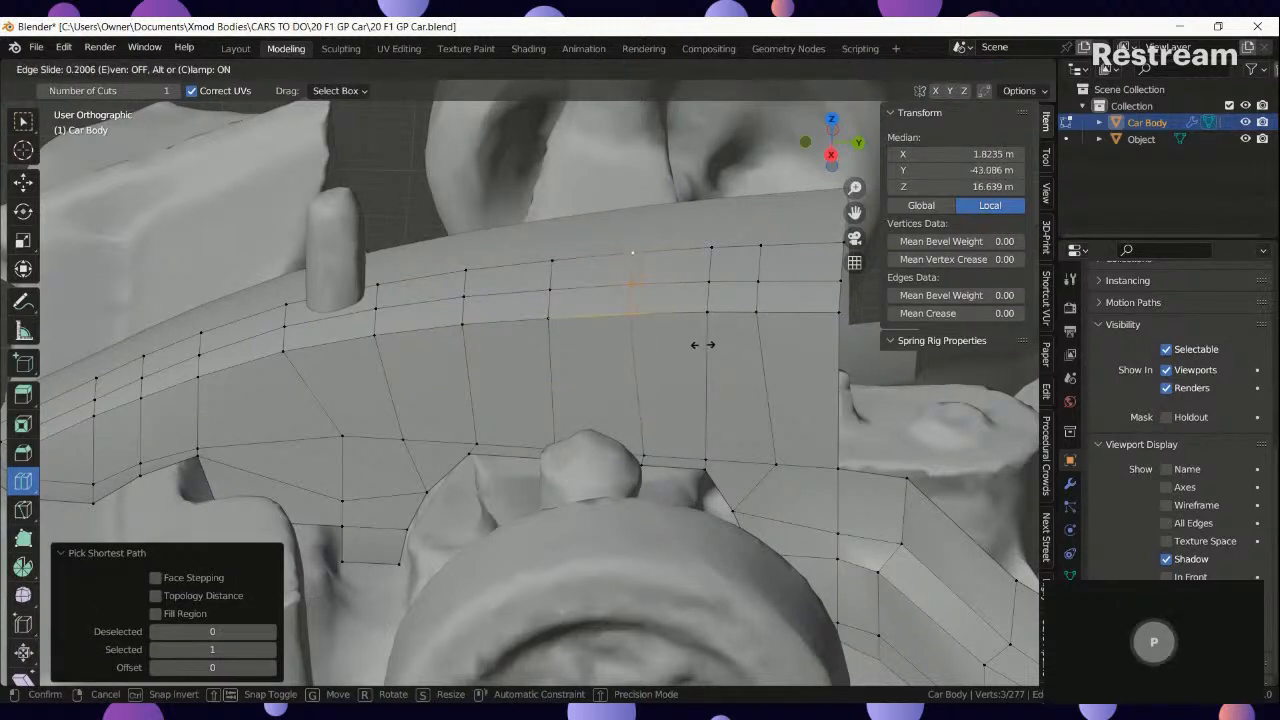
pyautogui.click(701, 345)
pyautogui.rightClick(708, 315)
pyautogui.keyDown('ctrl'); pyautogui.rightClick(711, 249); pyautogui.keyUp('ctrl')
pyautogui.press('g')
pyautogui.press('g')
pyautogui.click(736, 347)
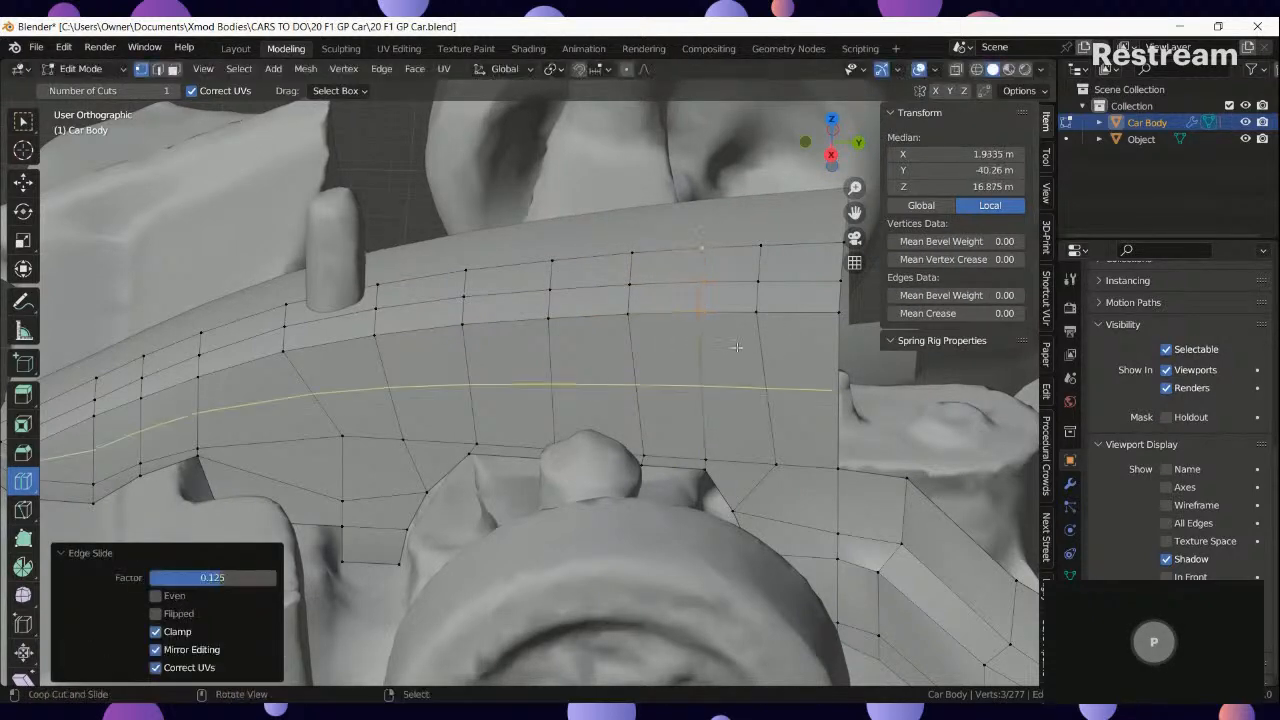
# Examine the whole car body in shaded form and against the side-view blueprint.
pyautogui.press('Tab')
pyautogui.scroll(-6, 466, 441)
pyautogui.moveTo(466, 445); pyautogui.dragTo(448, 477, button='middle')
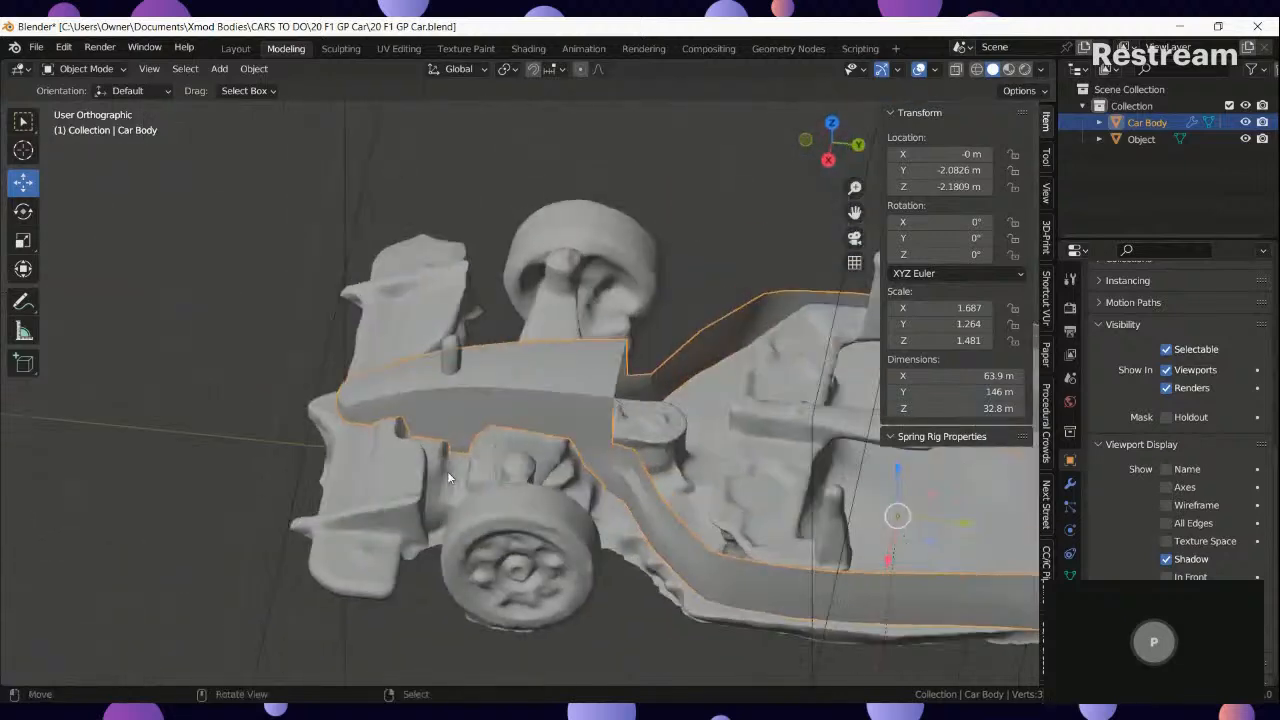
pyautogui.press('KP_3')
pyautogui.keyDown('shift'); pyautogui.moveTo(757, 384); pyautogui.dragTo(558, 411, button='middle'); pyautogui.keyUp('shift')
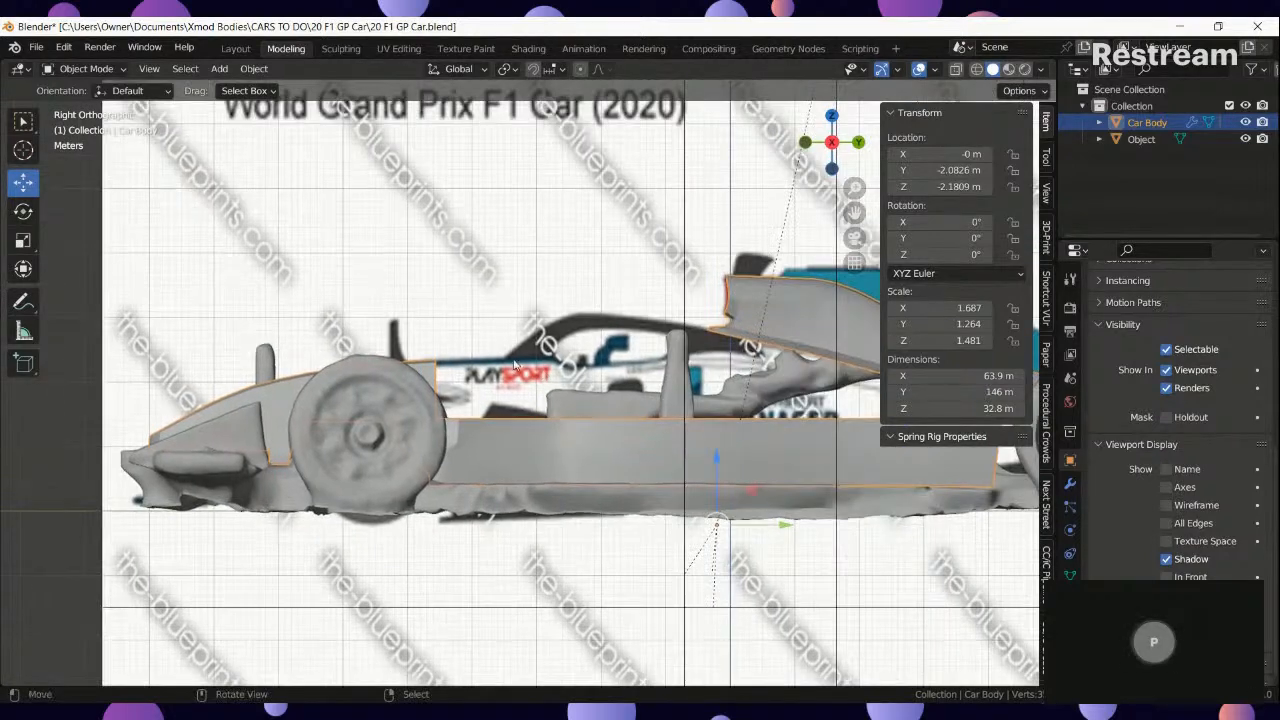
pyautogui.moveTo(516, 366); pyautogui.dragTo(500, 436, button='middle')
pyautogui.press('Tab')
pyautogui.scroll(4, 500, 430)
# Extrude the top section's rear edge rearward along Y, then shift it about 1.24 m further back and 0.31 m up.
pyautogui.click(23, 183)
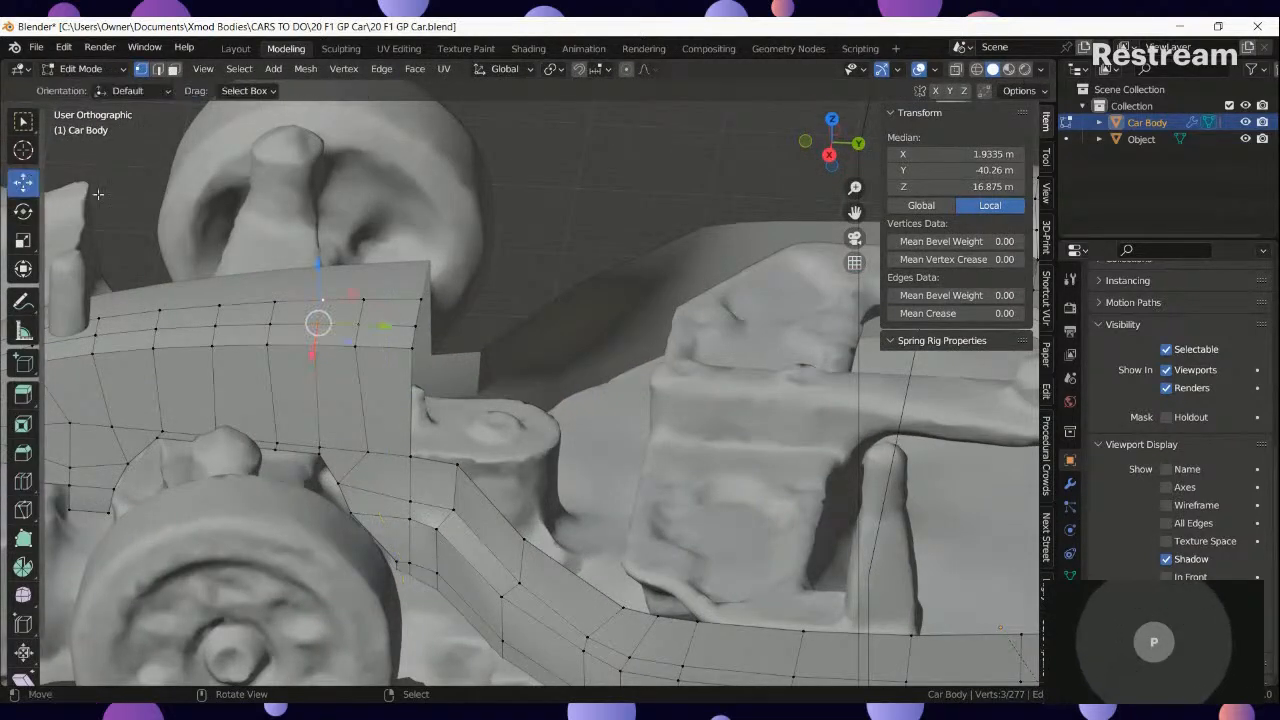
pyautogui.rightClick(411, 350)
pyautogui.keyDown('ctrl'); pyautogui.click(428, 295); pyautogui.keyUp('ctrl')
pyautogui.press('KP_3')
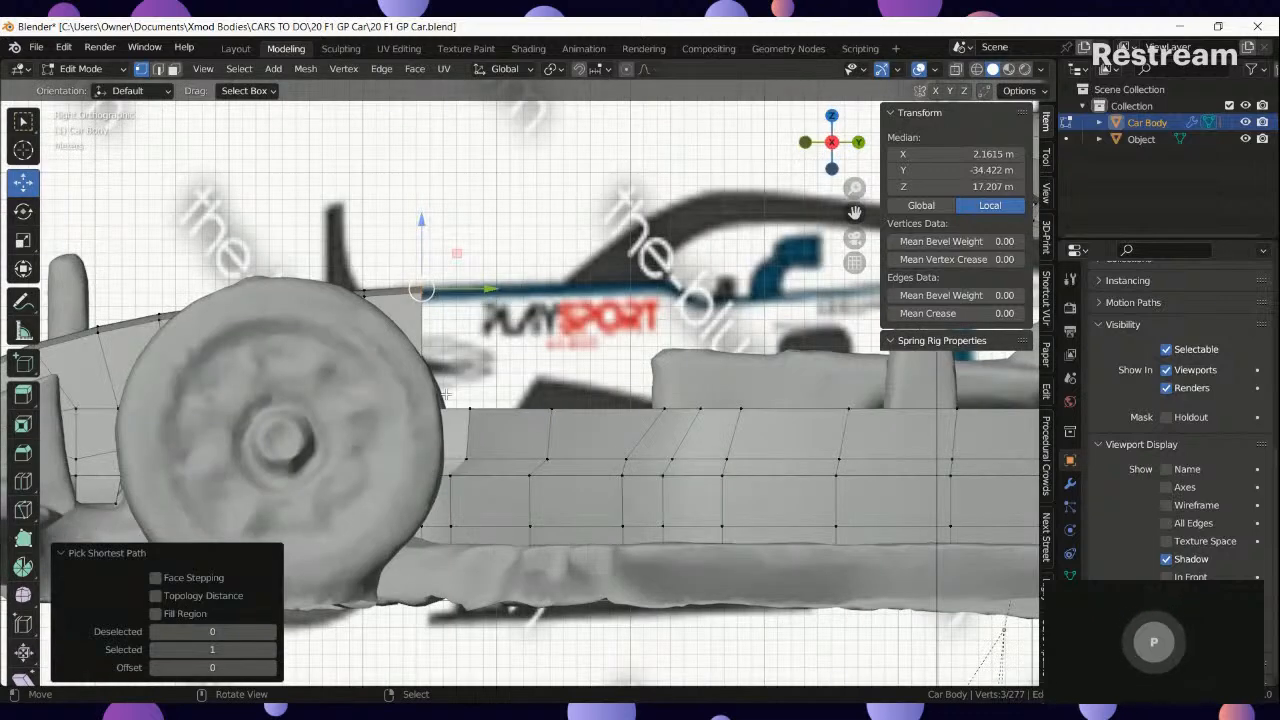
pyautogui.scroll(2, 414, 384)
pyautogui.keyDown('shift'); pyautogui.moveTo(508, 337); pyautogui.dragTo(411, 394, button='middle'); pyautogui.keyUp('shift')
pyautogui.press('e')
pyautogui.press('y')
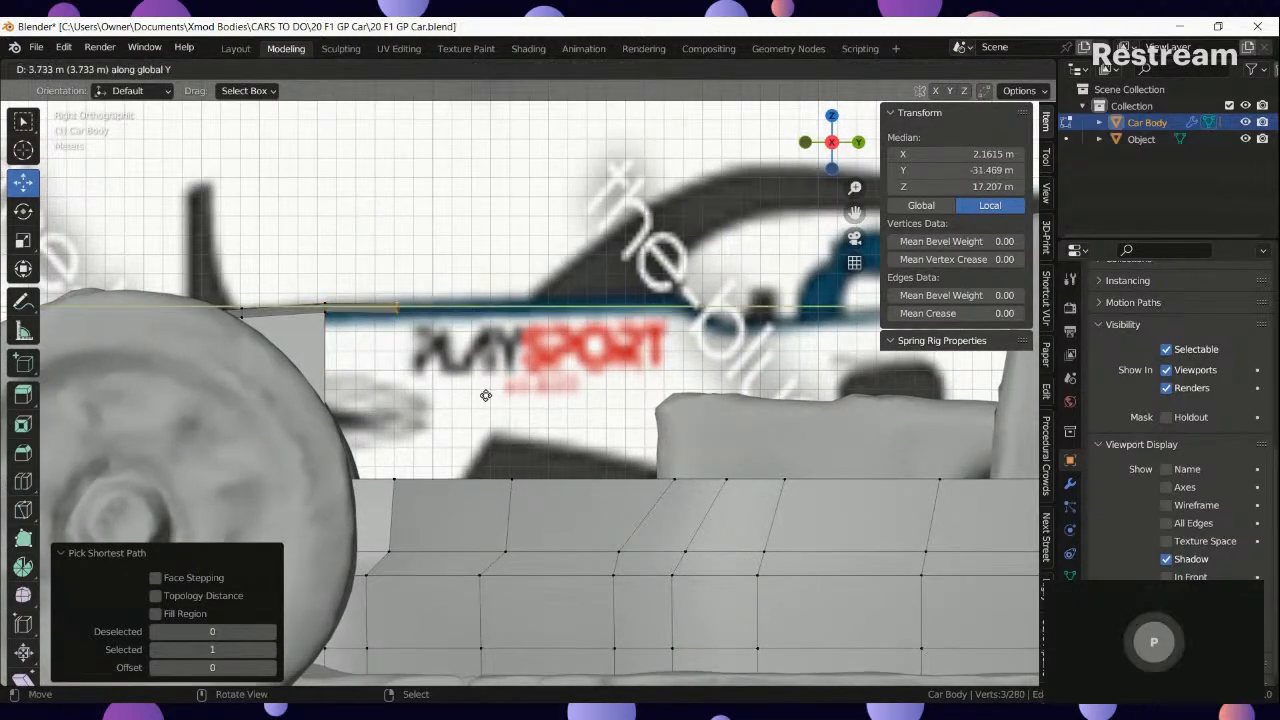
pyautogui.click(560, 387)
pyautogui.moveTo(509, 312); pyautogui.dragTo(533, 306)
# Widen the extruded rear edge along X and shift it about 0.59 m outward, checking it against the top-view blueprint.
pyautogui.press('KP_7')
pyautogui.press('z')
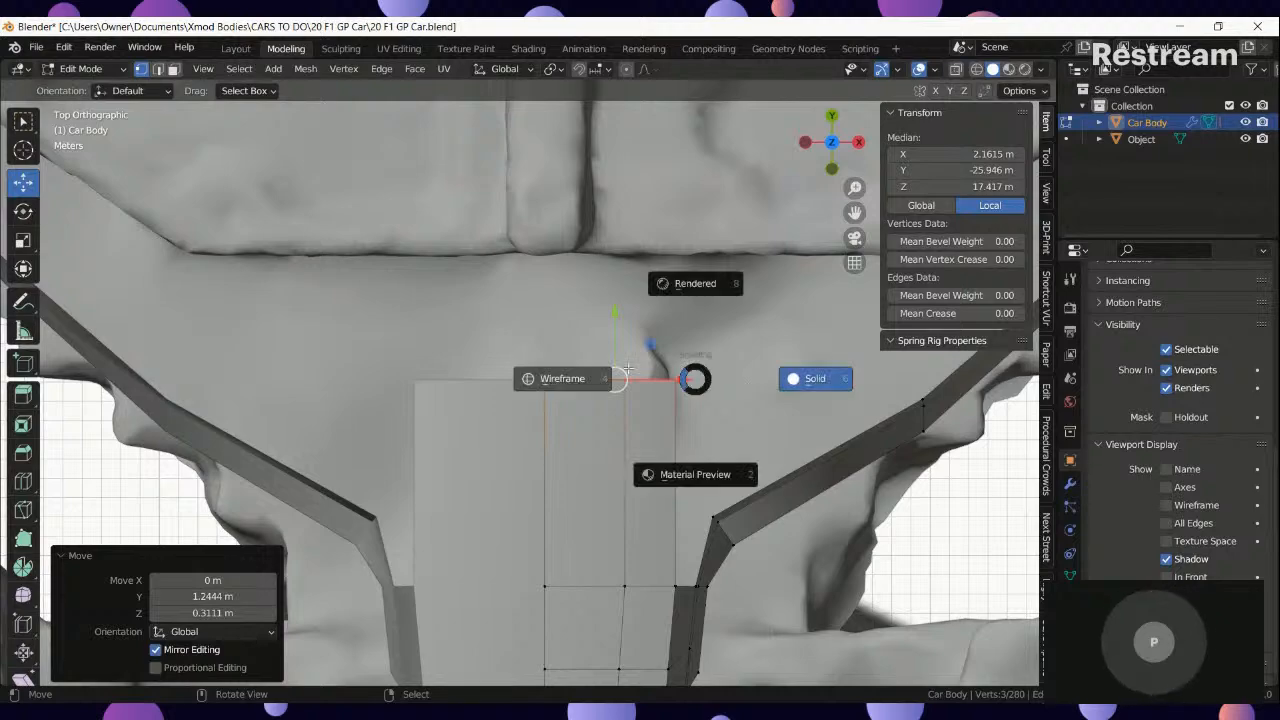
pyautogui.click(627, 369)
pyautogui.moveTo(685, 380); pyautogui.dragTo(702, 381)
pyautogui.press('s')
pyautogui.press('x')
pyautogui.click(719, 385)
pyautogui.scroll(-5, 676, 384)
pyautogui.press('z')
pyautogui.click(722, 380)
pyautogui.keyDown('shift'); pyautogui.moveTo(698, 318); pyautogui.dragTo(636, 467, button='middle'); pyautogui.keyUp('shift')
pyautogui.press('z')
pyautogui.click(622, 476)
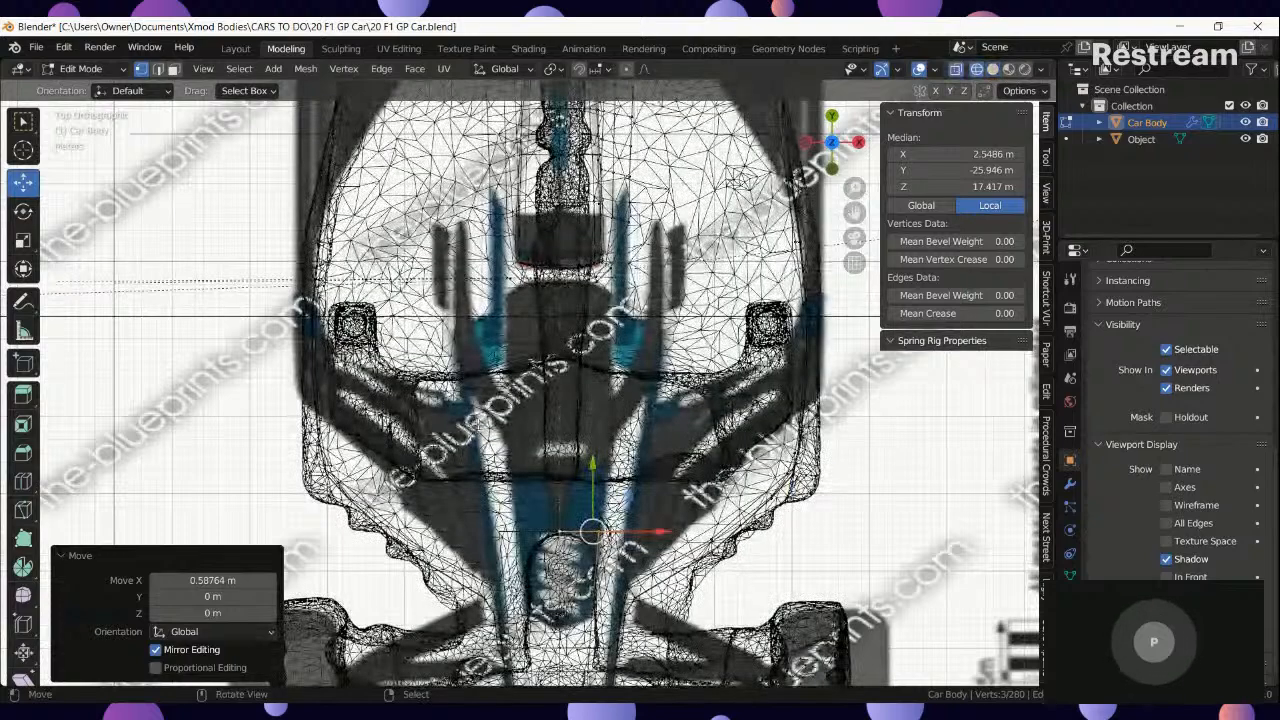
# Add a lengthwise loop cut beside the top section's centreline and move it about 0.26 m outward along X.
pyautogui.hotkey('shift', 'z')
pyautogui.press('KP_1')
pyautogui.scroll(5, 634, 428)
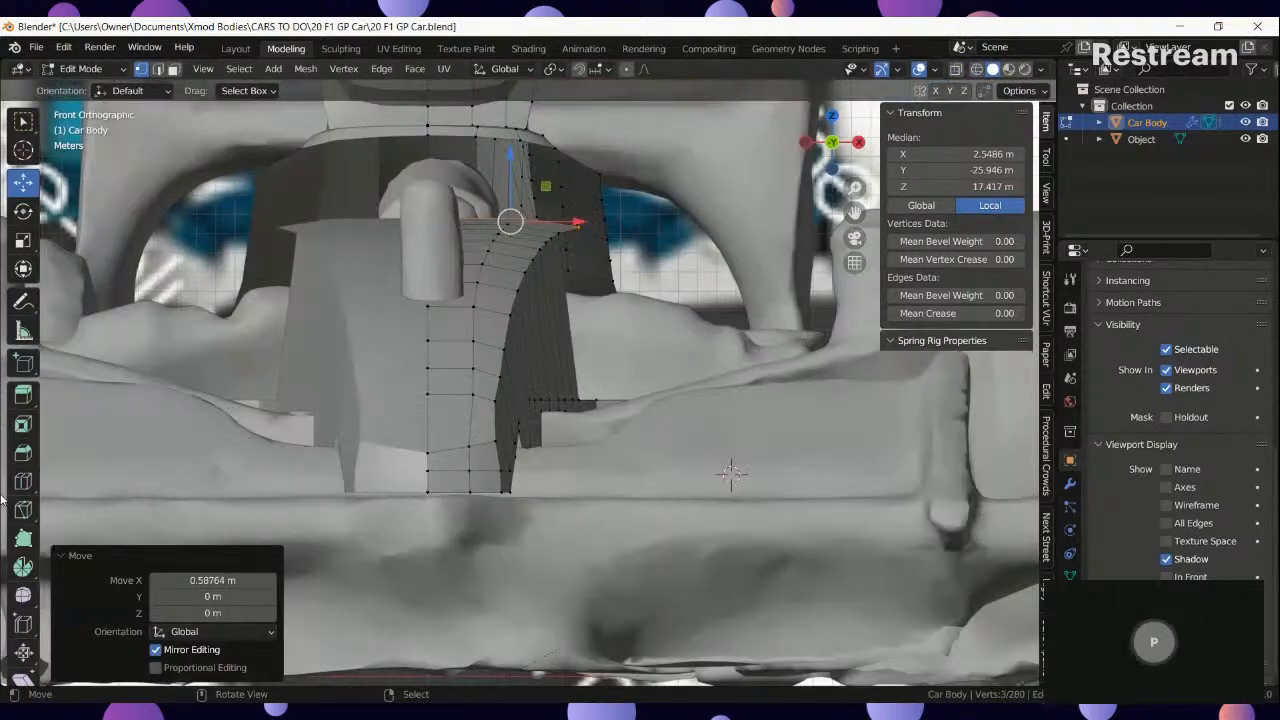
pyautogui.click(29, 483)
pyautogui.moveTo(450, 243); pyautogui.dragTo(369, 220)
pyautogui.click(24, 184)
pyautogui.scroll(2, 459, 320)
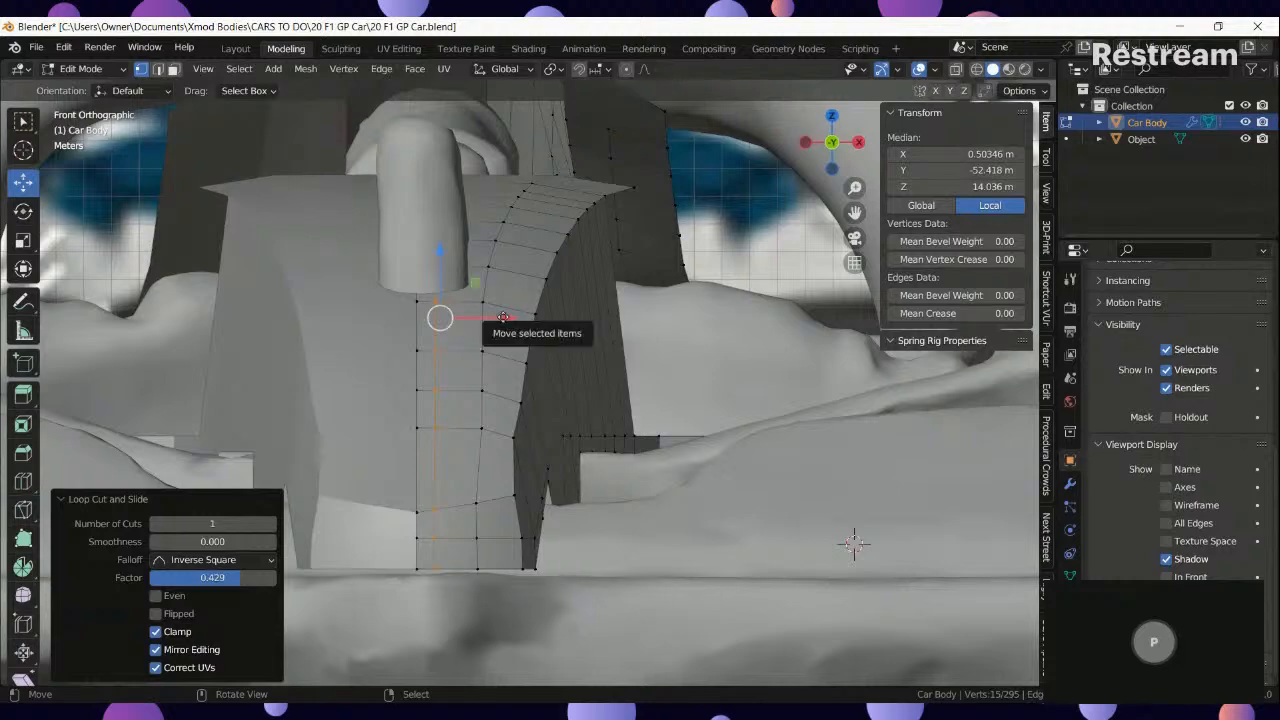
pyautogui.moveTo(503, 317); pyautogui.dragTo(511, 318)
# Move the new lengthwise loop another 0.19 m or so outward along X in the top view.
pyautogui.press('KP_7')
pyautogui.scroll(-8, 498, 334)
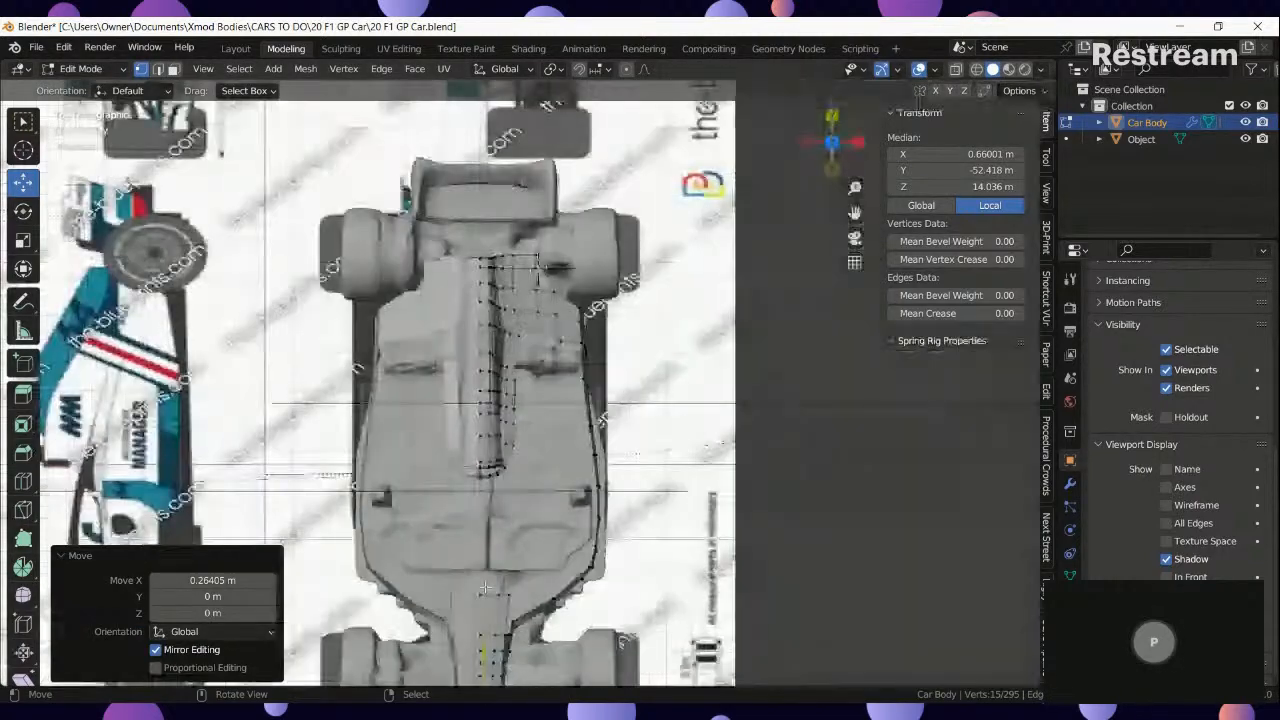
pyautogui.scroll(10, 484, 588)
pyautogui.press('g')
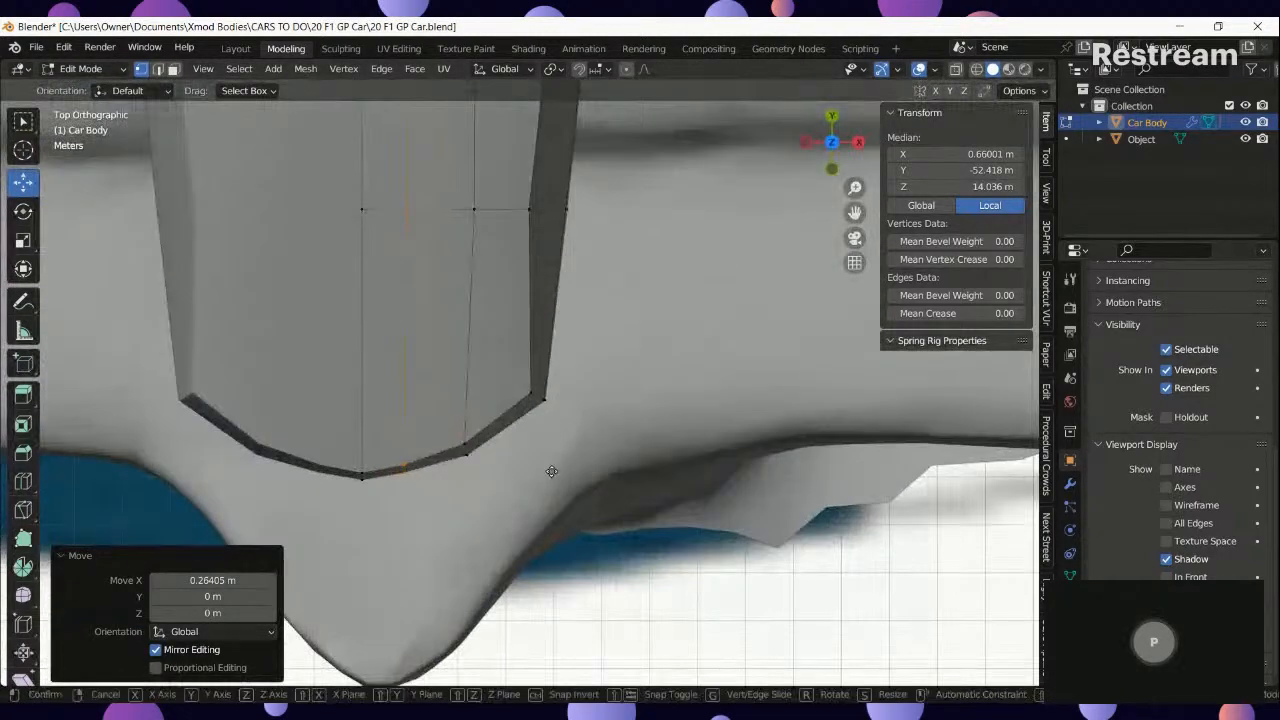
pyautogui.press('x')
pyautogui.click(561, 474)
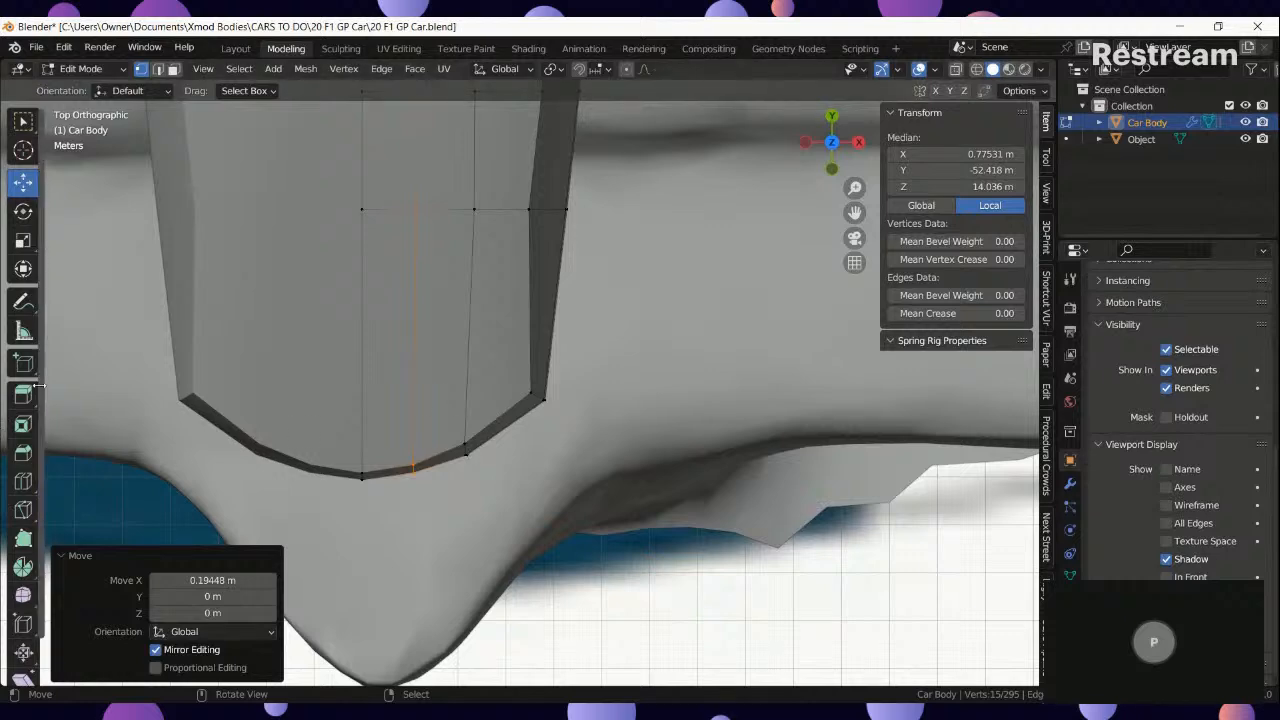
# Add a lengthwise loop cut through the top section's outer strip and move it about 0.24 m outward along X.
pyautogui.click(23, 481)
pyautogui.moveTo(500, 424); pyautogui.dragTo(514, 413)
pyautogui.click(23, 183)
pyautogui.press('g')
pyautogui.press('x')
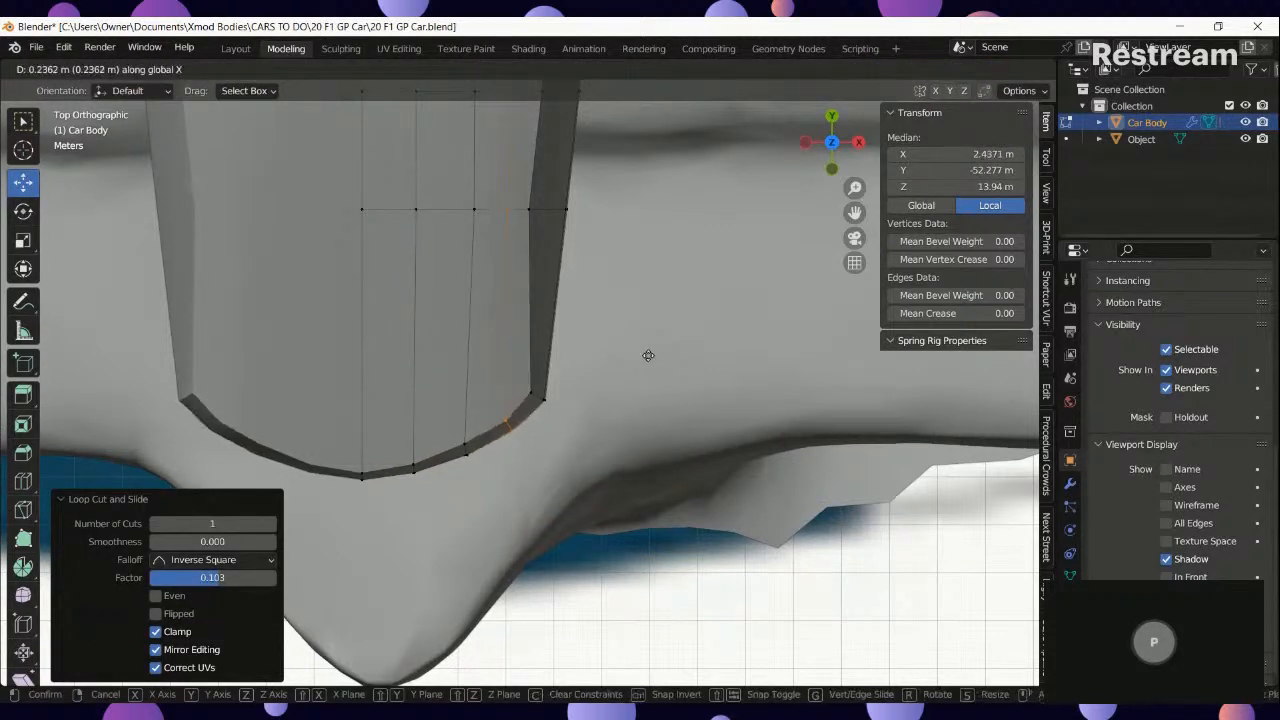
pyautogui.click(647, 357)
# Compare the top section's rear end with the top-view blueprint in solid and wireframe display.
pyautogui.press('Tab')
pyautogui.scroll(-6, 640, 359)
pyautogui.keyDown('shift'); pyautogui.moveTo(601, 112); pyautogui.dragTo(512, 530, button='middle'); pyautogui.keyUp('shift')
pyautogui.moveTo(508, 190)
pyautogui.keyDown('shift'); pyautogui.mouseDown(button='middle')
pyautogui.moveTo(463, 430)
pyautogui.moveTo(470, 488)
pyautogui.mouseUp(button='middle'); pyautogui.keyUp('shift')
pyautogui.press('Tab')
pyautogui.scroll(2, 500, 388)
pyautogui.hotkey('shift', 'z')
pyautogui.rightClick(475, 354)
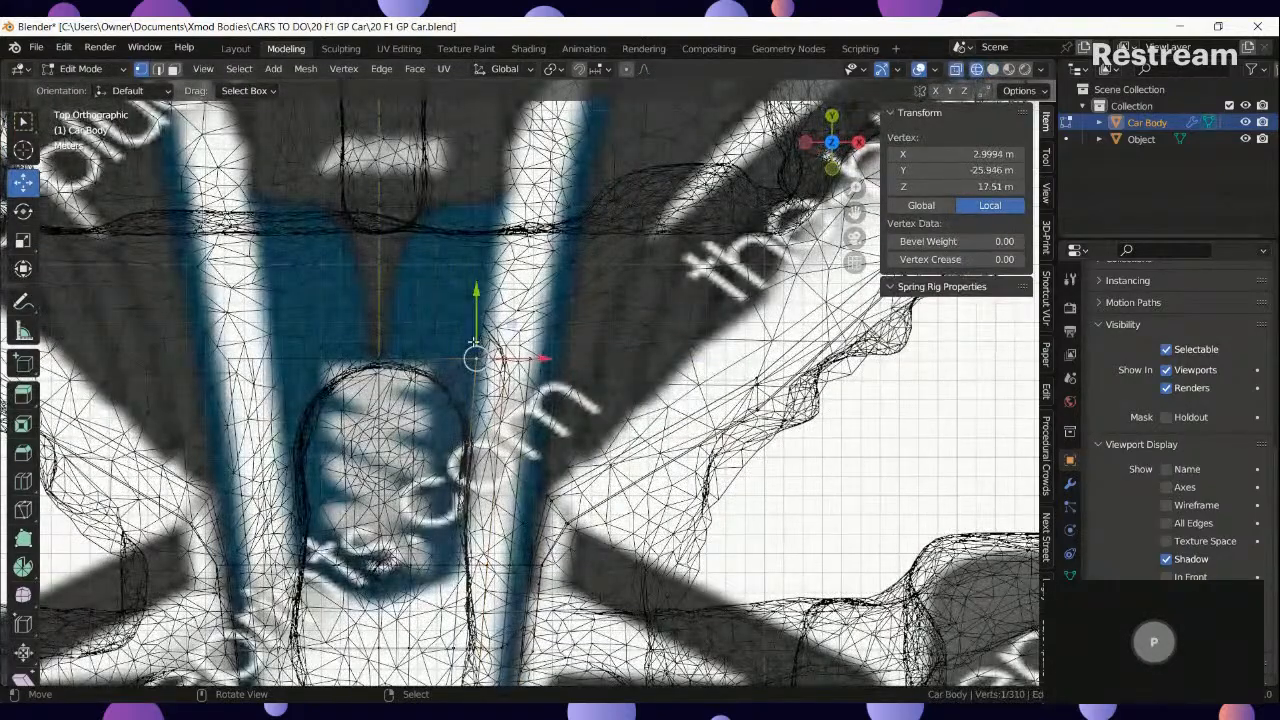
pyautogui.scroll(-2, 474, 343)
pyautogui.hotkey('shift', 'z')
pyautogui.keyDown('shift'); pyautogui.moveTo(391, 347); pyautogui.dragTo(391, 418, button='middle'); pyautogui.keyUp('shift')
pyautogui.hotkey('shift', 'z')
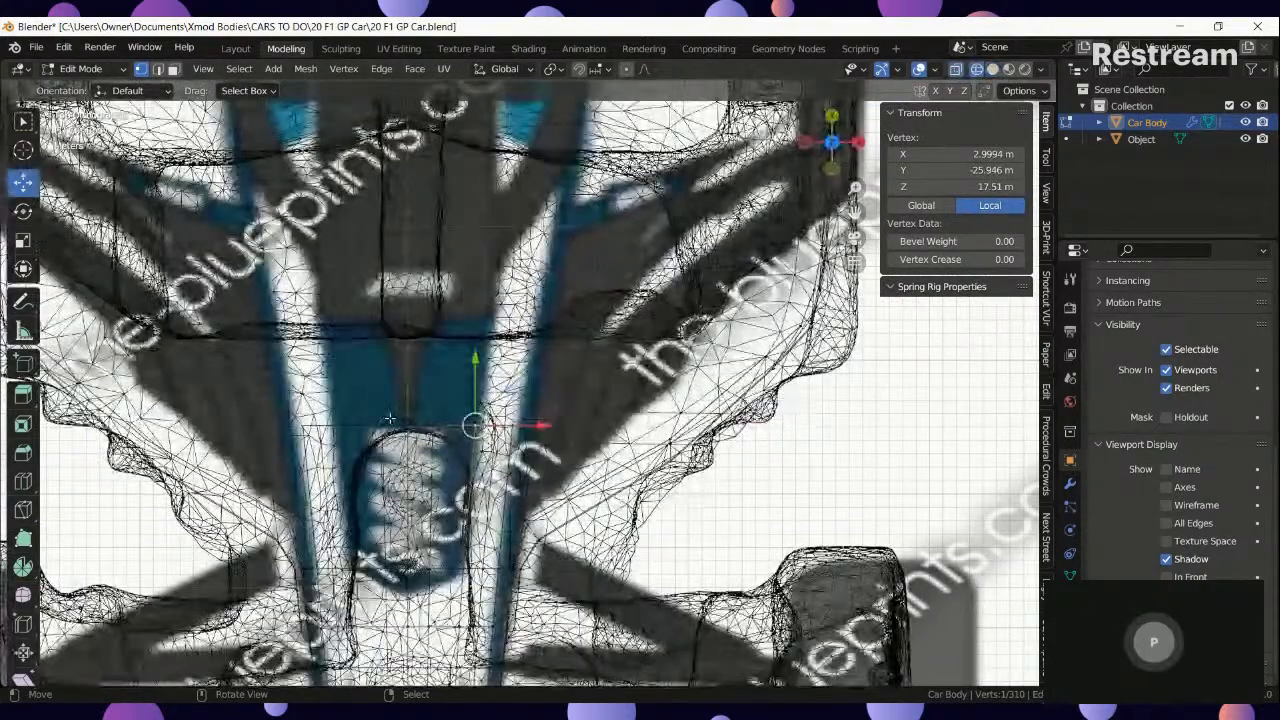
# Select the whole rear edge of the top section and extrude it about 7.86 m rearward along Y.
pyautogui.rightClick(401, 421)
pyautogui.keyDown('ctrl'); pyautogui.rightClick(519, 422); pyautogui.keyUp('ctrl')
pyautogui.press('e')
pyautogui.press('y')
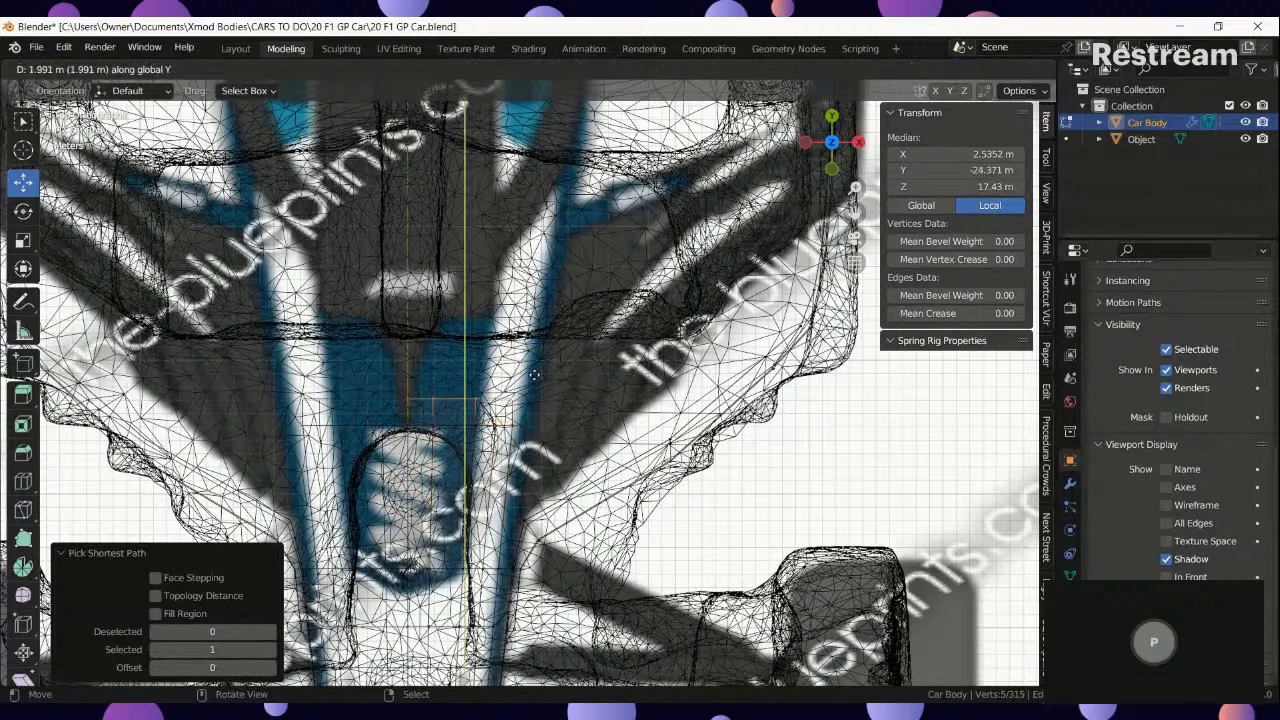
pyautogui.click(551, 330)
# Widen the new rear edge along X and move it about 0.85 m outward, checking it against the side and top blueprints.
pyautogui.press('s')
pyautogui.press('x')
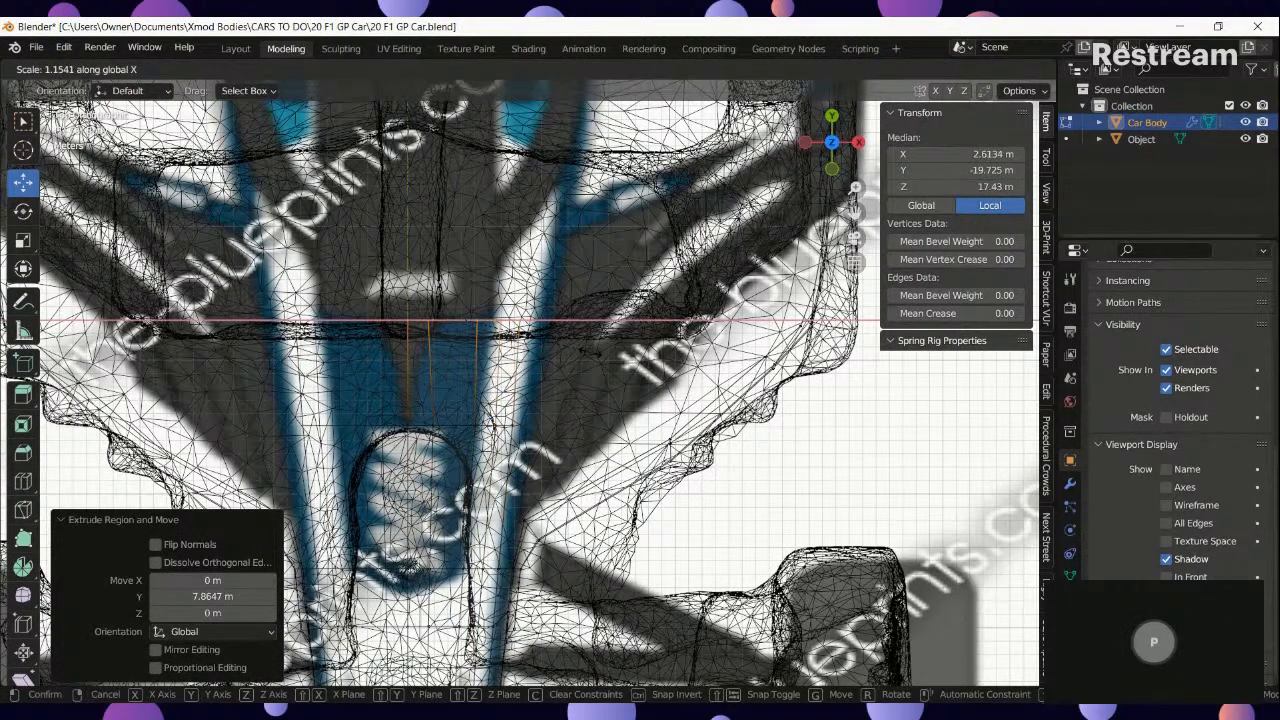
pyautogui.click(595, 352)
pyautogui.moveTo(530, 321); pyautogui.dragTo(537, 321)
pyautogui.hotkey('shift', 'z')
pyautogui.press('KP_3')
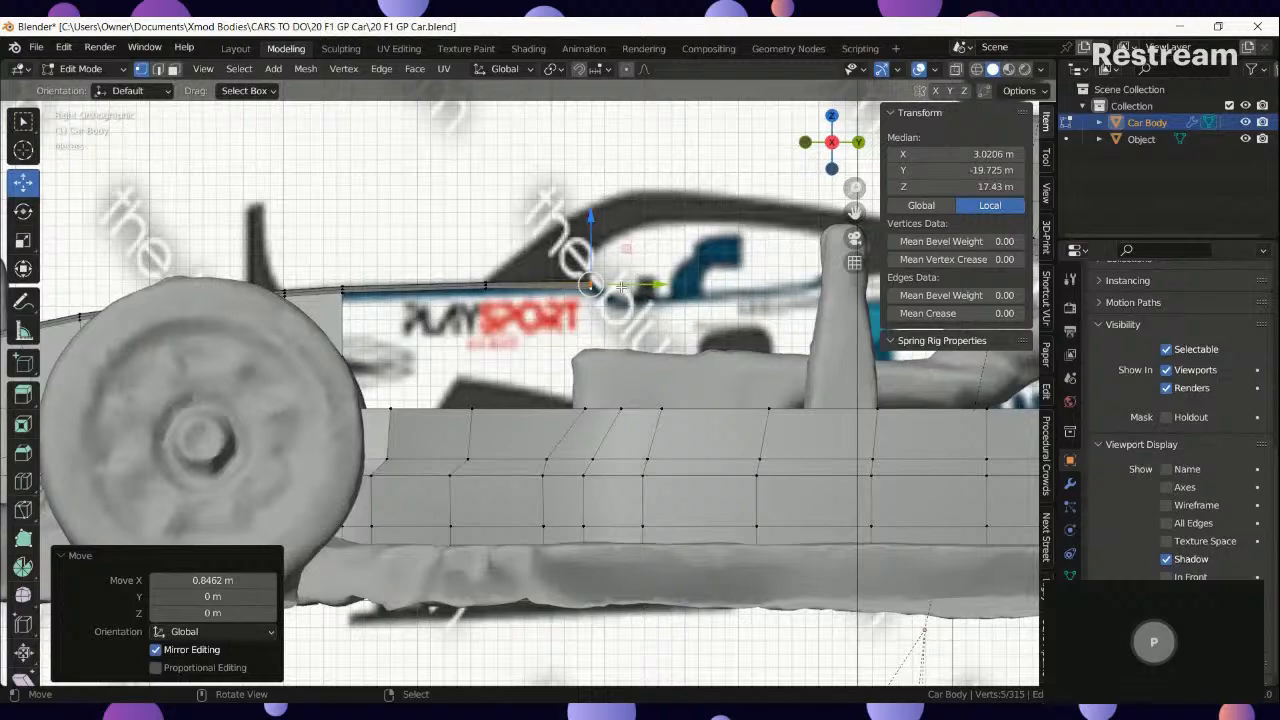
pyautogui.scroll(2, 621, 287)
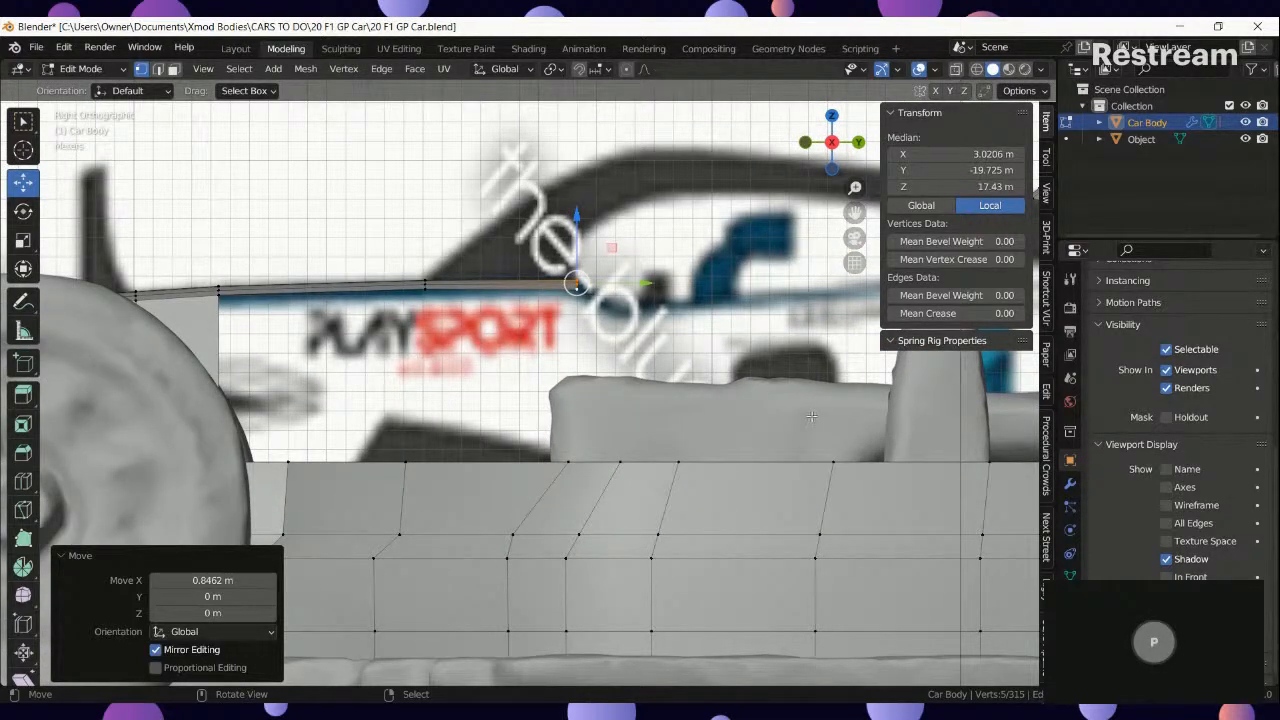
pyautogui.press('KP_Decimal')
pyautogui.hotkey('shift', 'z')
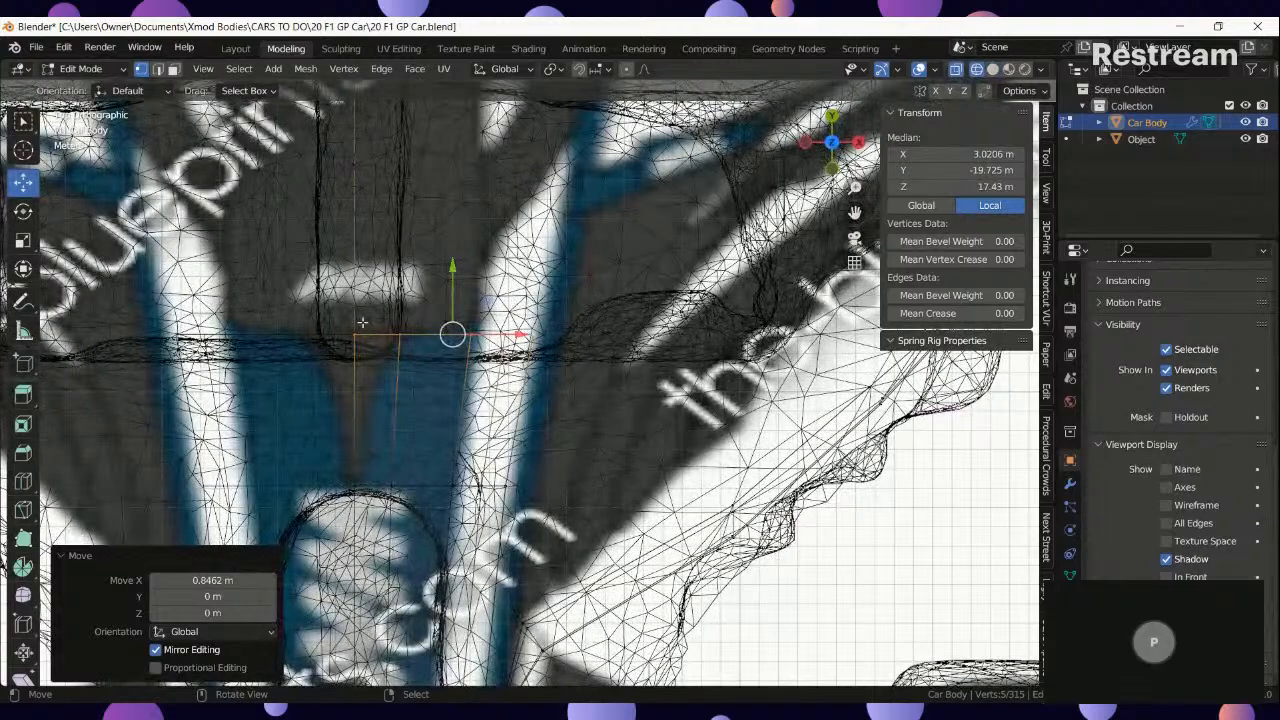
# Select the outer three vertices of the new rear edge and scale them by about 2.49 along Z.
pyautogui.click(531, 336)
pyautogui.keyDown('ctrl'); pyautogui.click(471, 336); pyautogui.keyUp('ctrl')
pyautogui.scroll(-4, 476, 330)
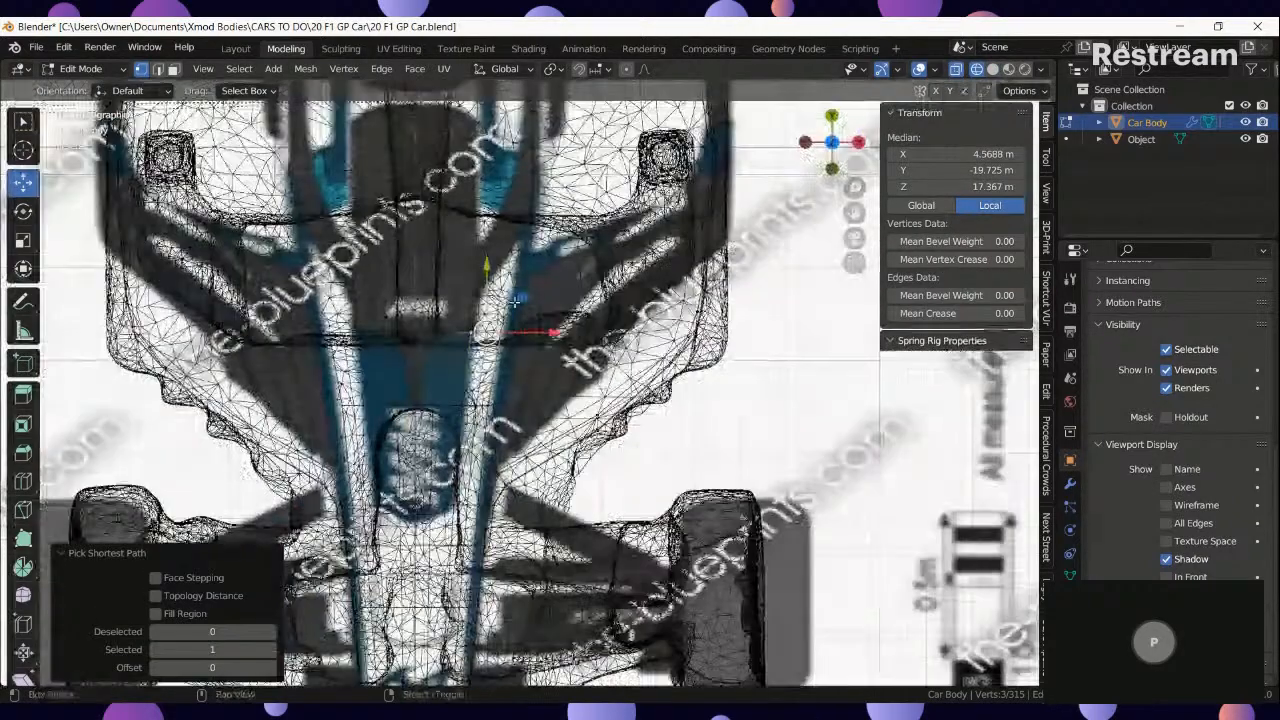
pyautogui.keyDown('shift'); pyautogui.moveTo(516, 302); pyautogui.dragTo(479, 461, button='middle'); pyautogui.keyUp('shift')
pyautogui.press('KP_3')
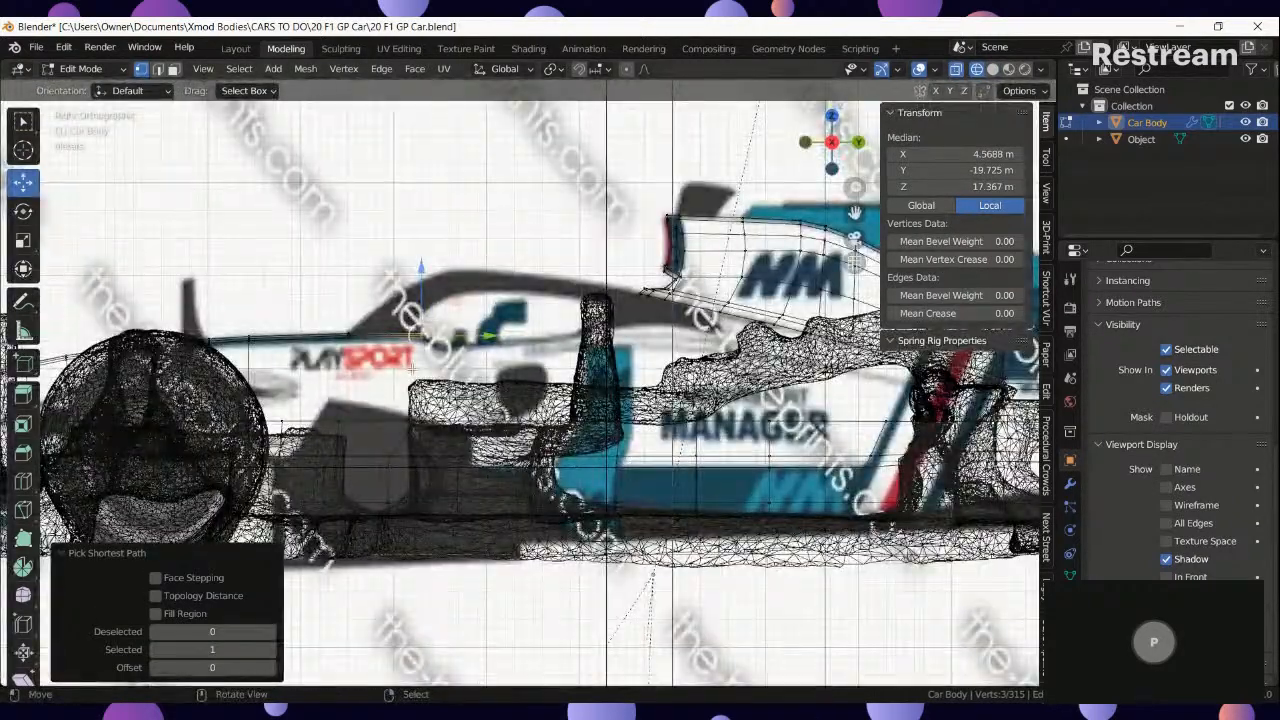
pyautogui.scroll(3, 418, 358)
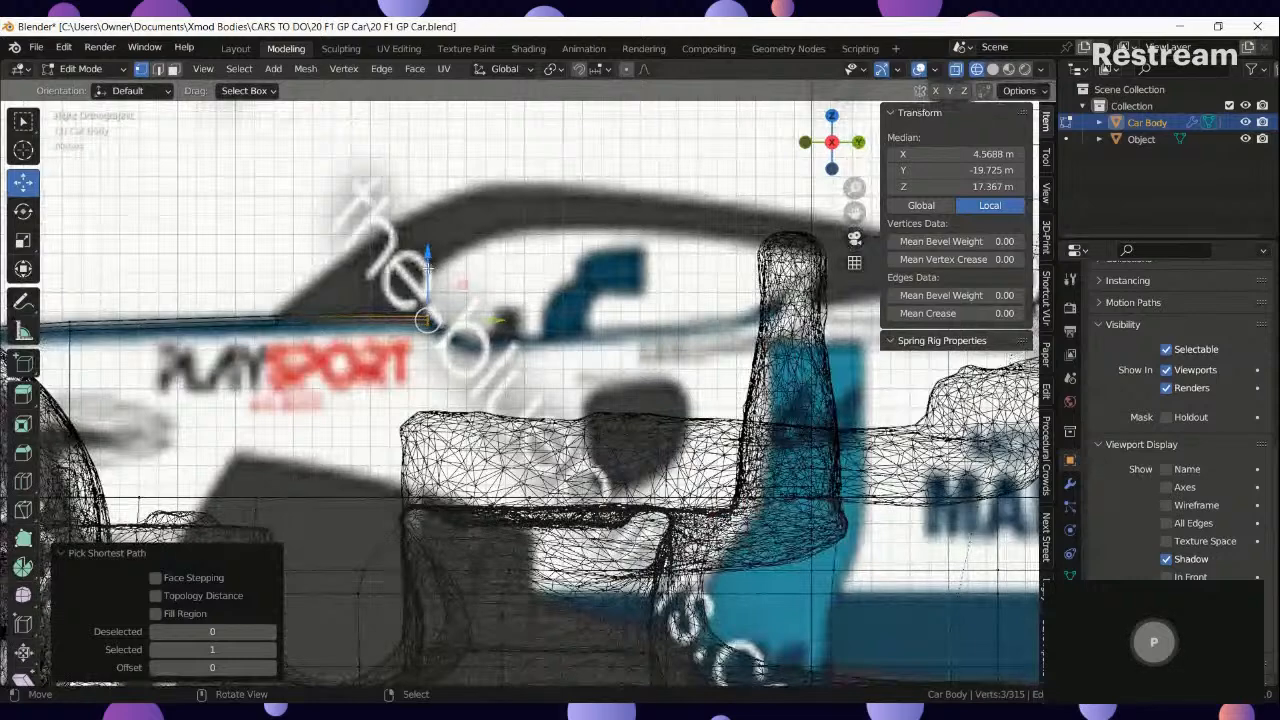
pyautogui.press('KP_7')
pyautogui.press('KP_3')
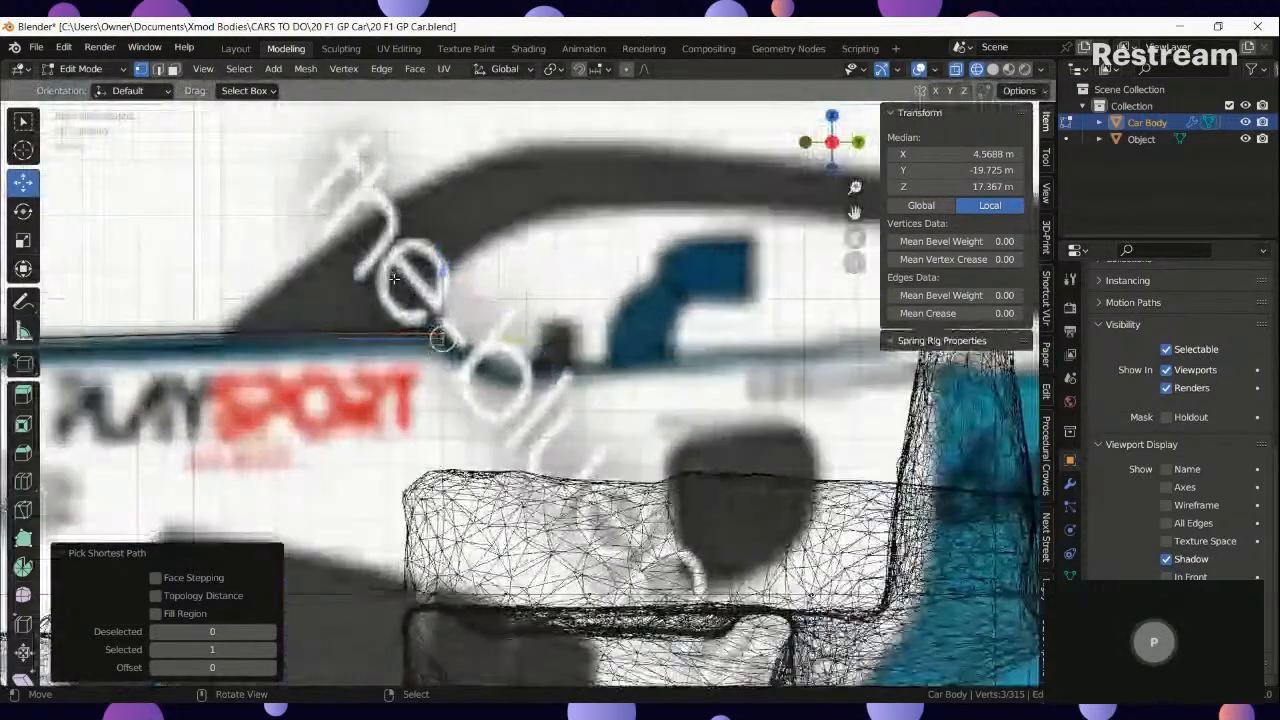
pyautogui.moveTo(459, 328); pyautogui.dragTo(700, 420, button='middle')
pyautogui.press('s')
pyautogui.press('z')
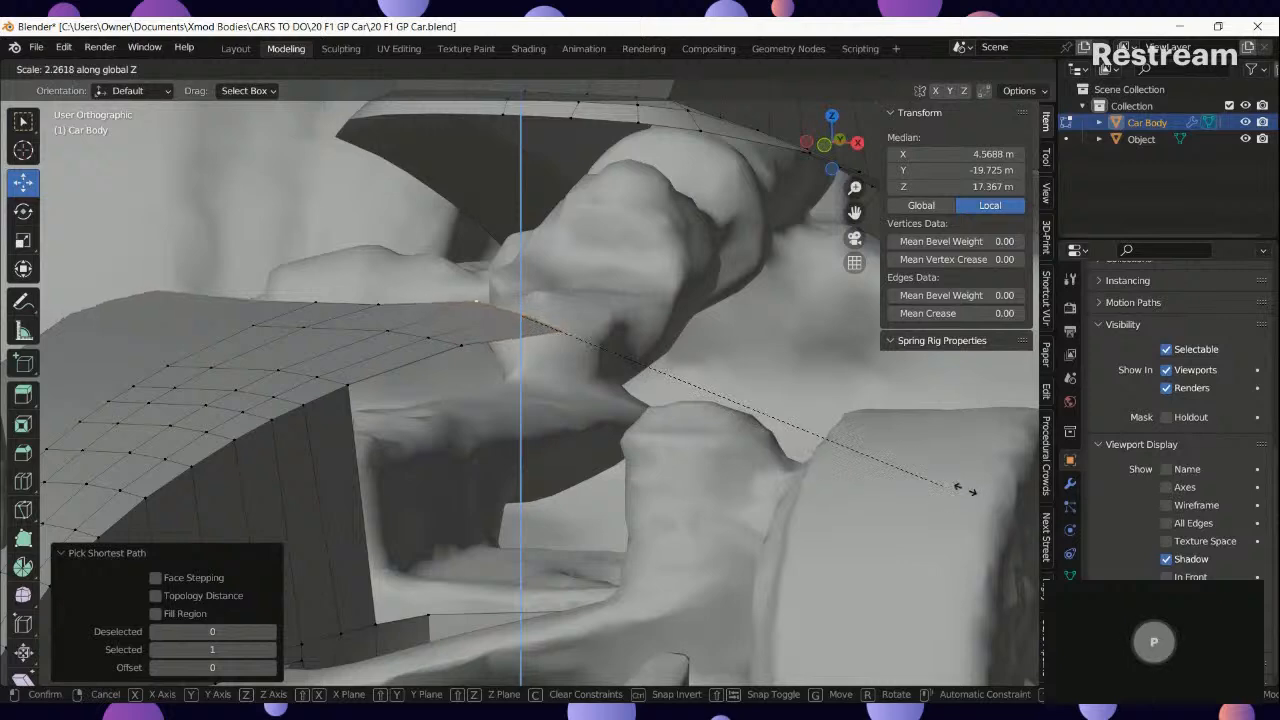
pyautogui.click(962, 488)
# Lower the three outer rear-edge vertices along Z and scale them by about 1.47 along Z.
pyautogui.press('g')
pyautogui.press('x')
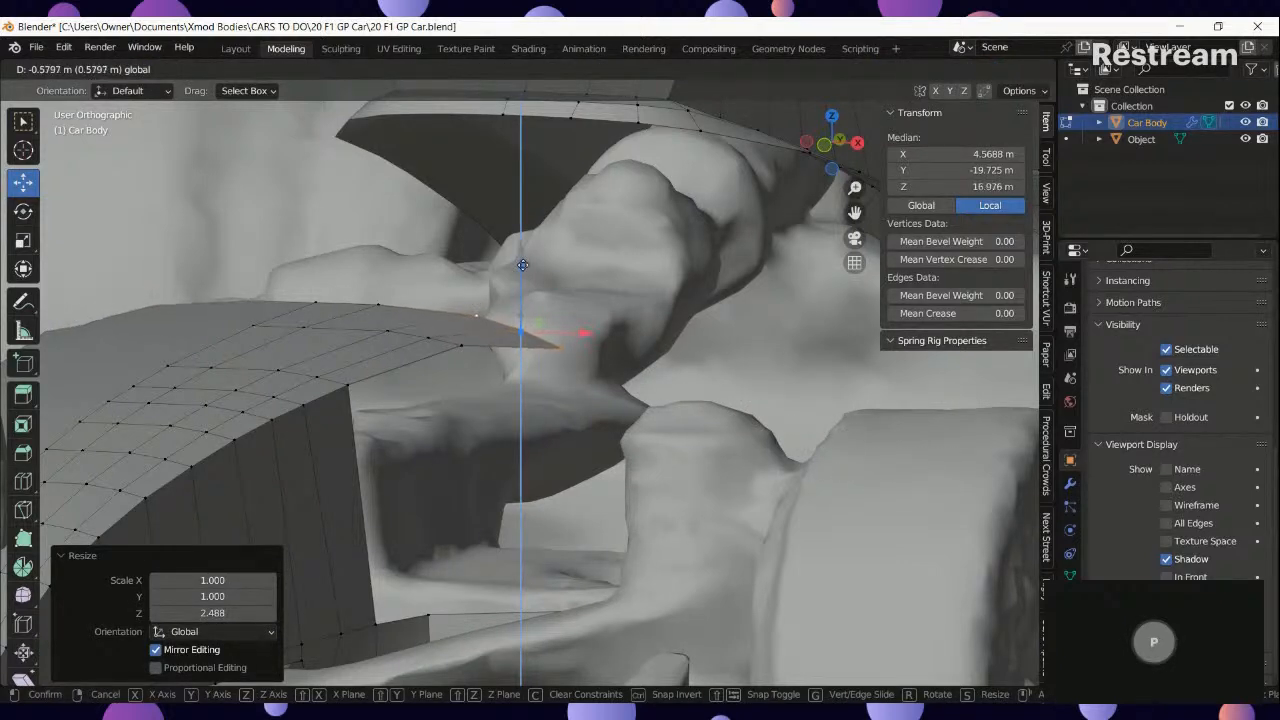
pyautogui.click(525, 310)
pyautogui.press('s')
pyautogui.press('z')
pyautogui.click(762, 460)
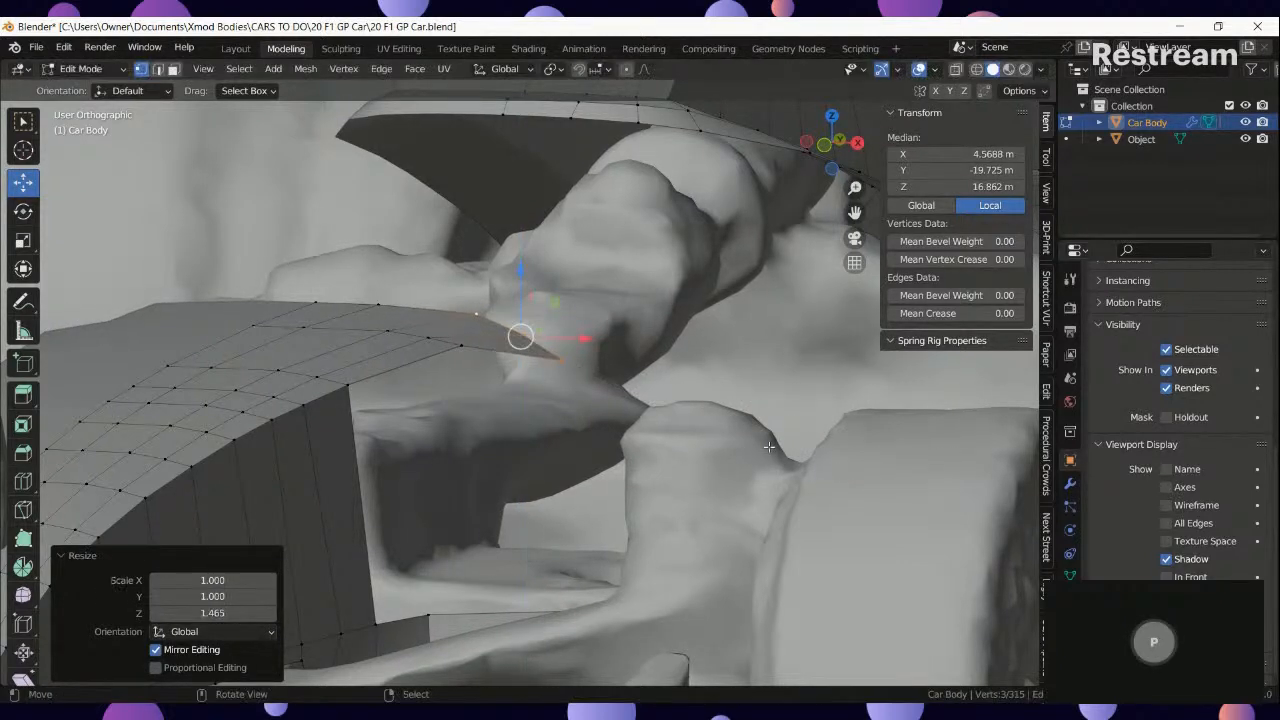
# Lower the outer vertices of the top section's rear edge slightly along Z, matching the side blueprint.
pyautogui.press('KP_3')
pyautogui.moveTo(574, 293); pyautogui.dragTo(575, 298)
pyautogui.press('z')
pyautogui.click(764, 283)
pyautogui.moveTo(405, 400); pyautogui.dragTo(490, 412, button='middle')
pyautogui.keyDown('ctrl'); pyautogui.click(459, 299); pyautogui.keyUp('ctrl')
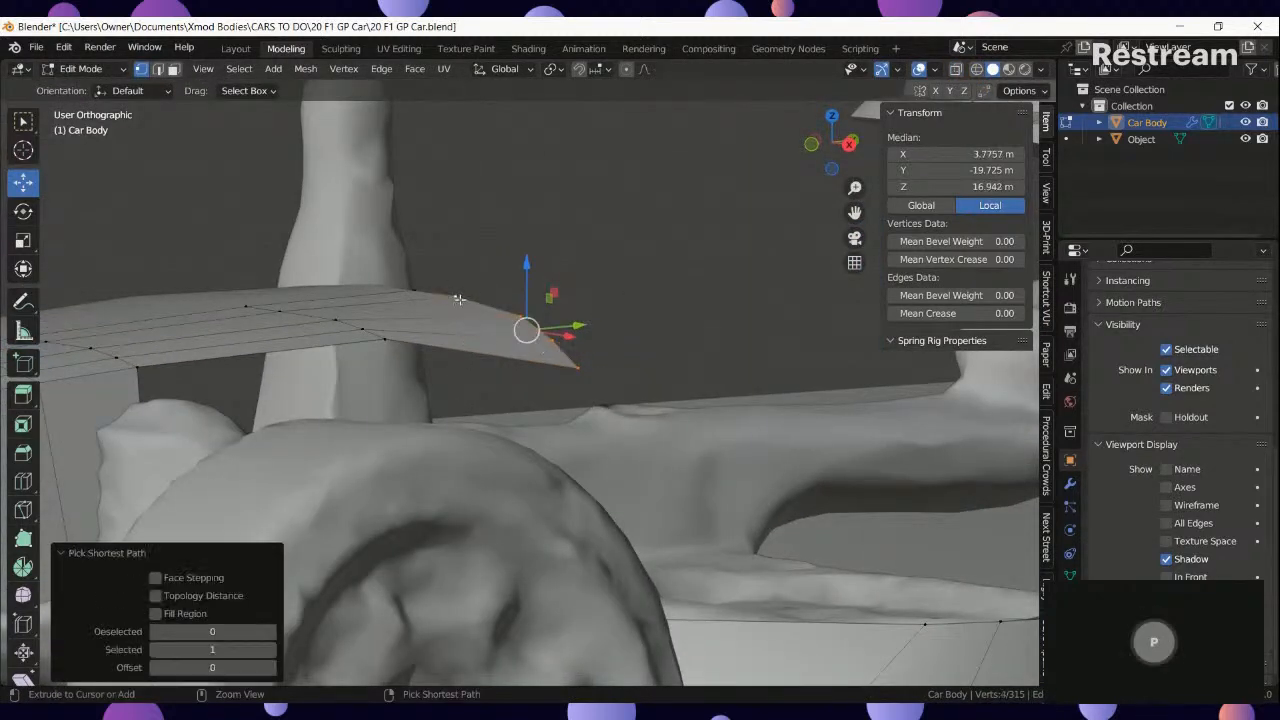
pyautogui.moveTo(412, 257); pyautogui.dragTo(412, 261)
# Select the outer three vertices of the row in front of the rear edge and scale them by about 1.68 along Z.
pyautogui.click(340, 325)
pyautogui.keyDown('ctrl'); pyautogui.click(387, 346); pyautogui.keyUp('ctrl')
pyautogui.moveTo(398, 363); pyautogui.dragTo(435, 362, button='middle')
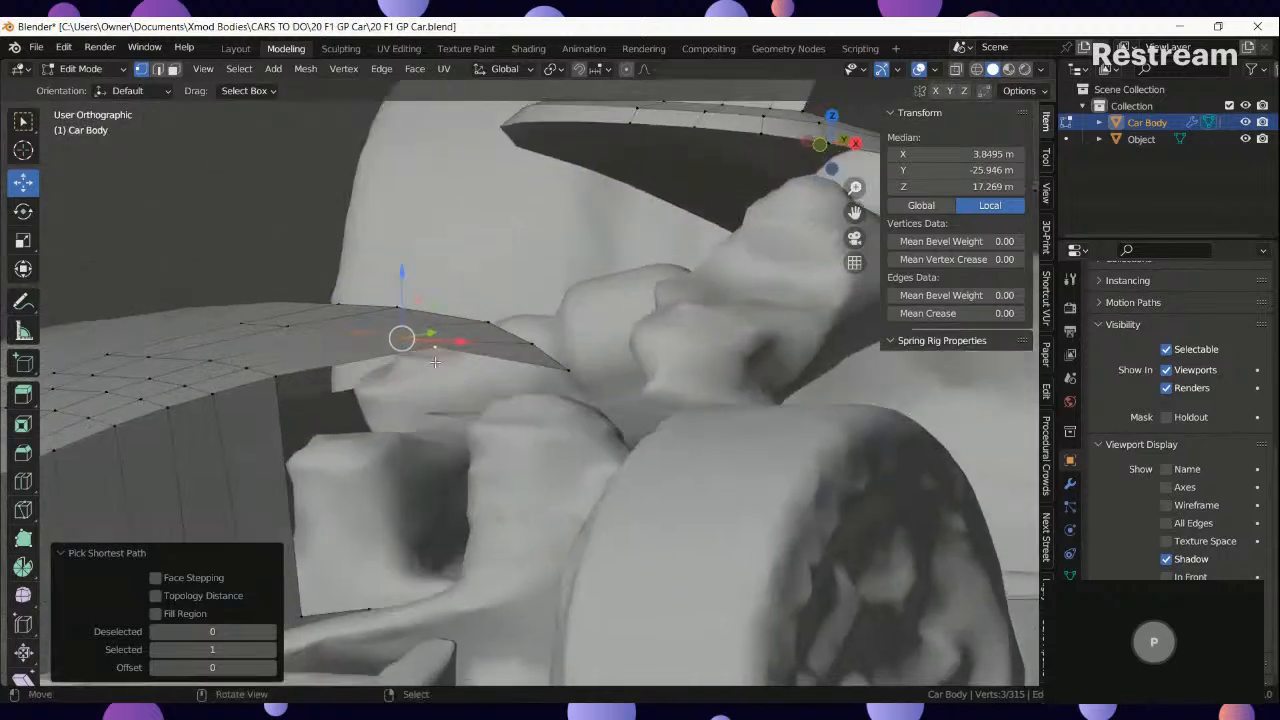
pyautogui.press('s')
pyautogui.press('z')
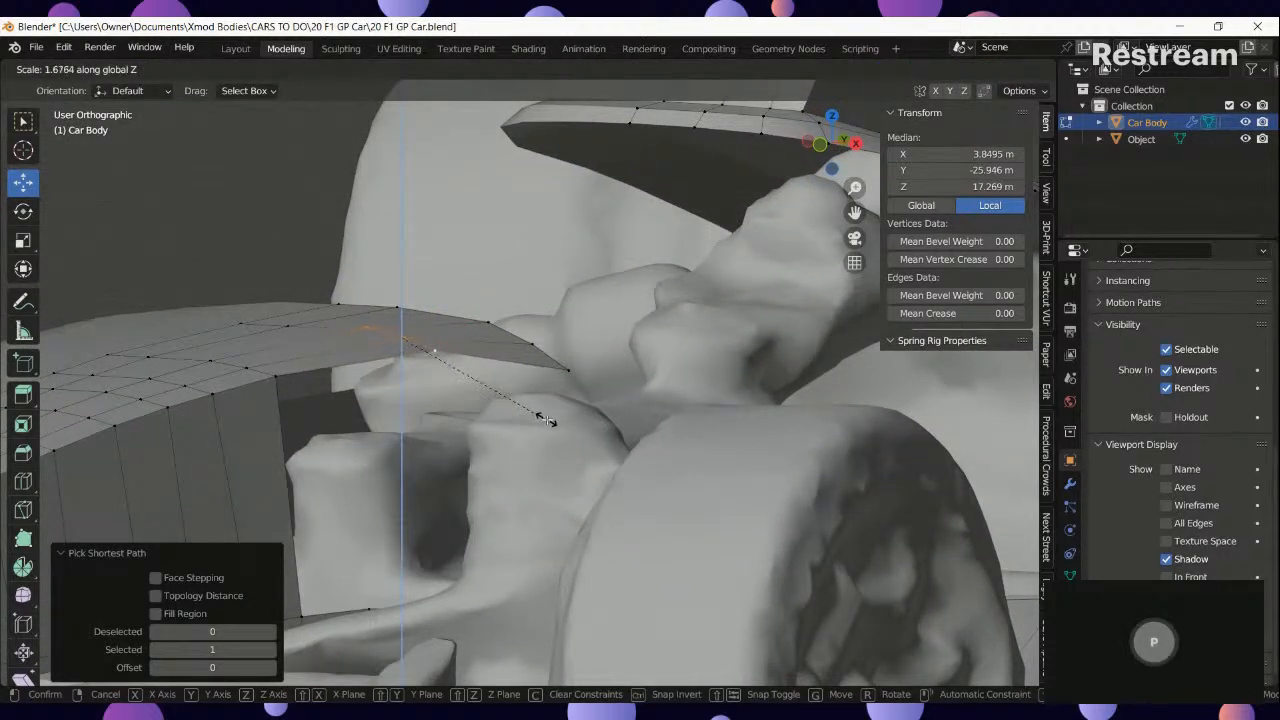
pyautogui.click(548, 421)
# Lower those three vertices about 0.34 m along Z and scale them by about 1.29 along Z.
pyautogui.moveTo(404, 262); pyautogui.dragTo(405, 279)
pyautogui.click(405, 284)
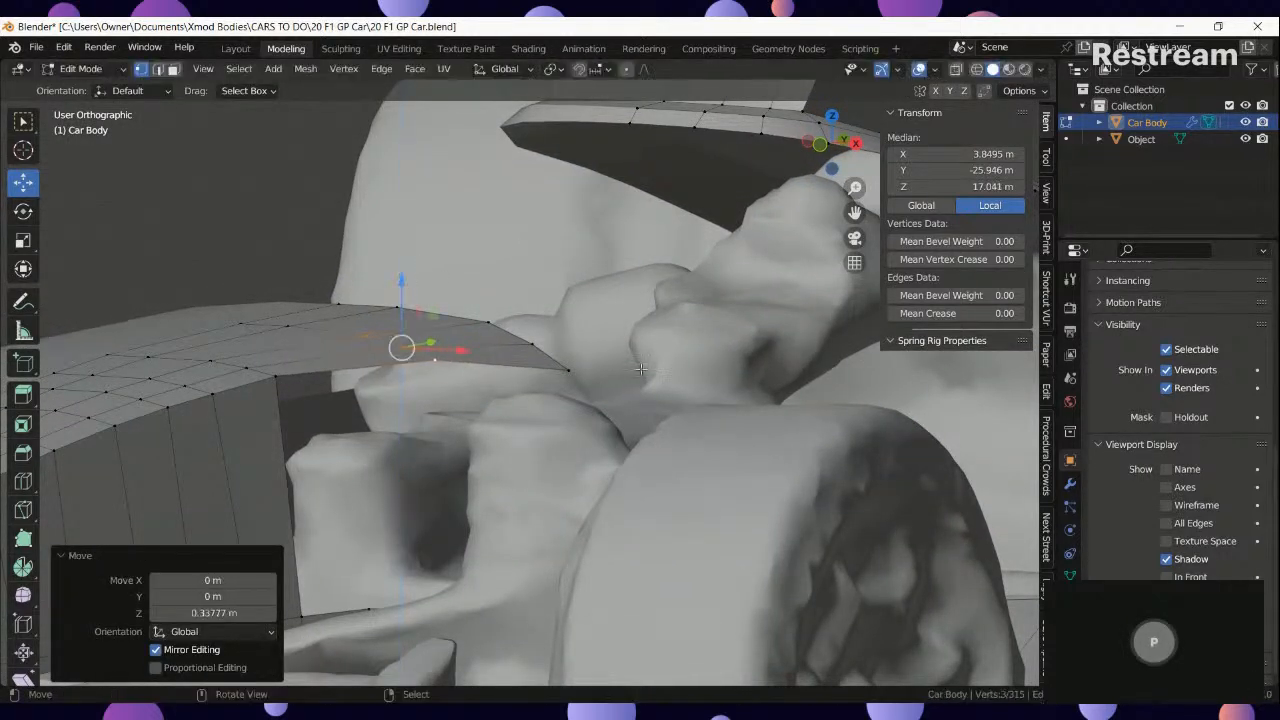
pyautogui.press('s')
pyautogui.press('z')
pyautogui.click(702, 388)
pyautogui.moveTo(675, 386); pyautogui.dragTo(698, 388, button='middle')
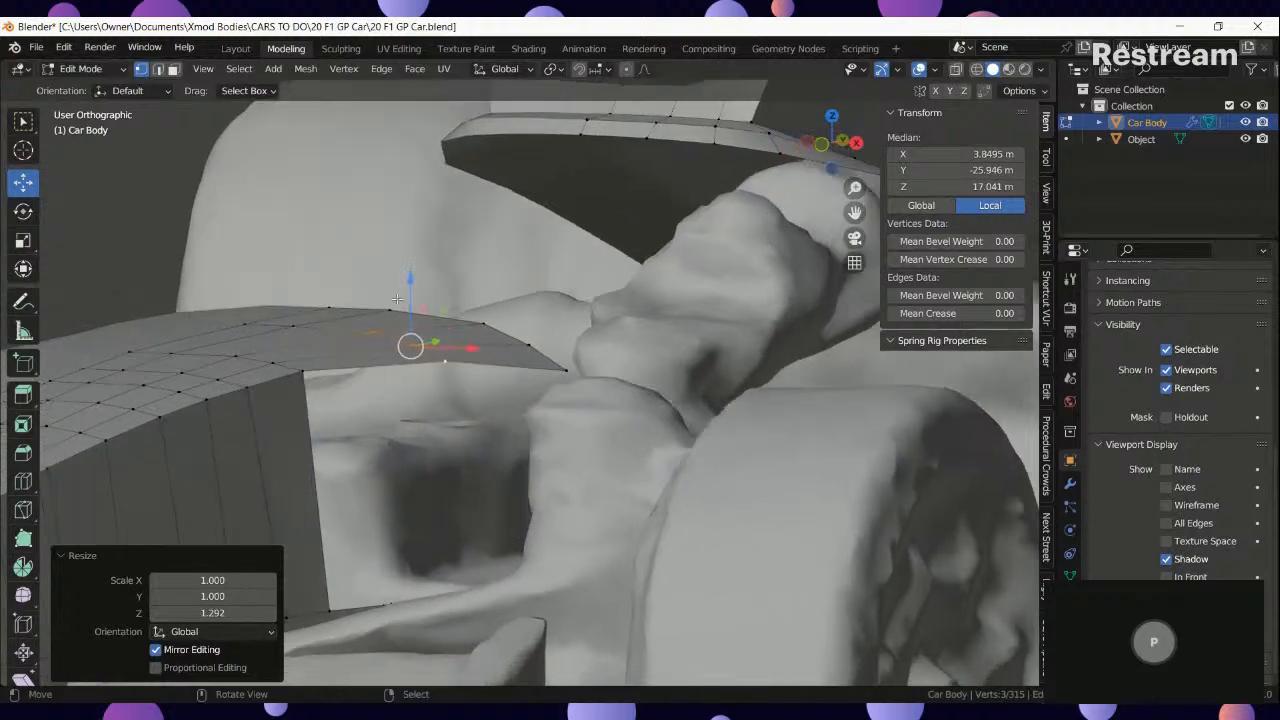
pyautogui.click(411, 284)
# Select the outer three vertices of the rear edge and extrude them about 9.83 m rearward and 1.49 m outward, following the top blueprint.
pyautogui.rightClick(566, 370)
pyautogui.keyDown('ctrl'); pyautogui.rightClick(484, 323); pyautogui.keyUp('ctrl')
pyautogui.scroll(-2, 476, 300)
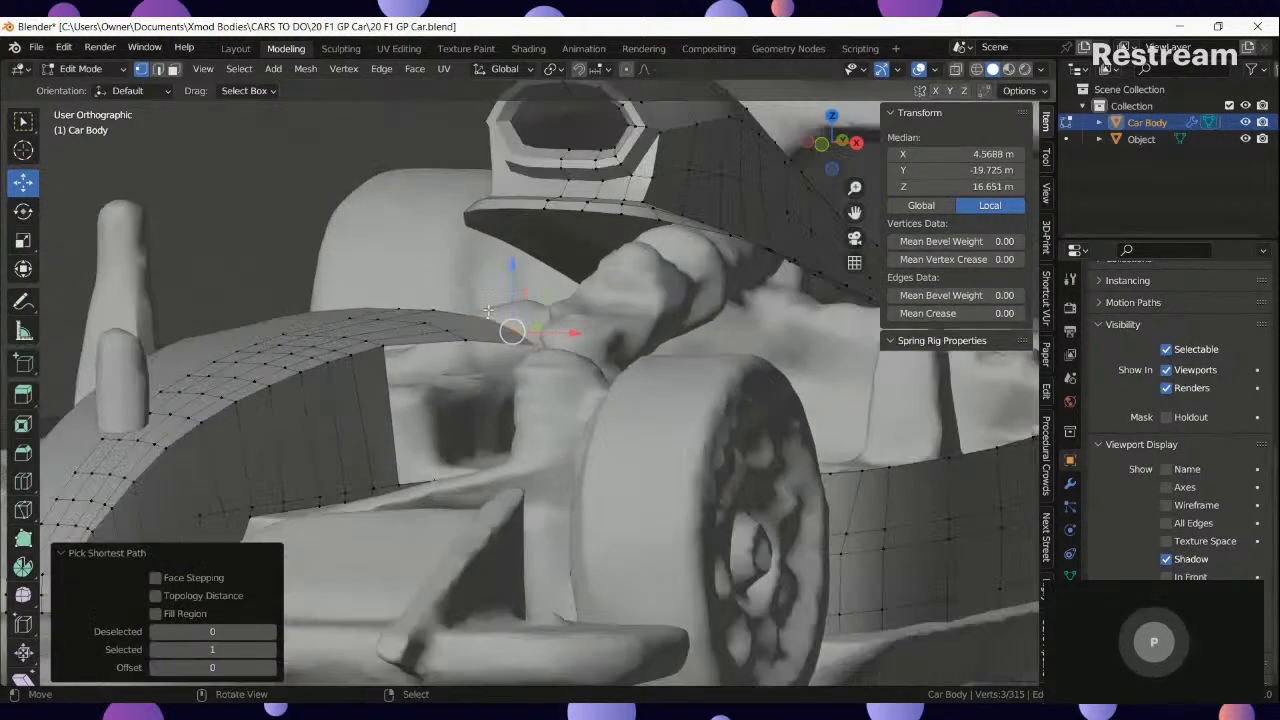
pyautogui.press('KP_7')
pyautogui.press('z')
pyautogui.click(375, 294)
pyautogui.keyDown('shift'); pyautogui.moveTo(675, 333); pyautogui.dragTo(693, 463, button='middle'); pyautogui.keyUp('shift')
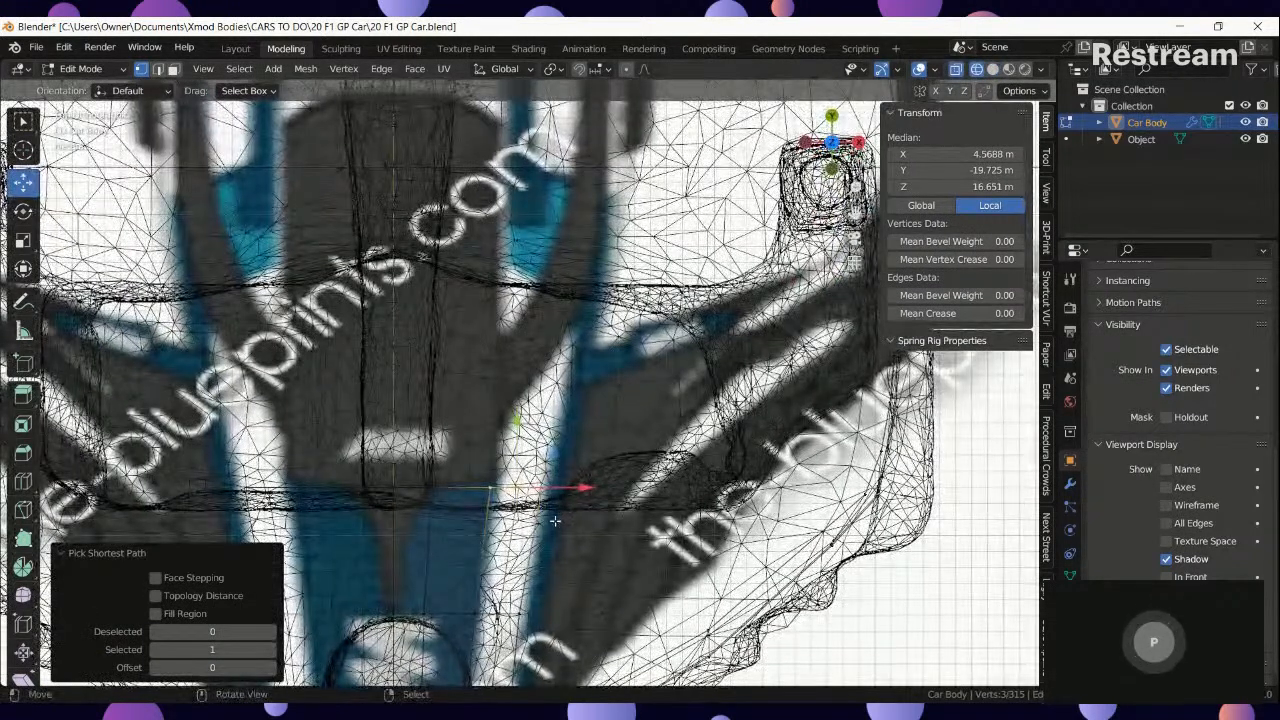
pyautogui.press('g')
pyautogui.click(579, 354)
# Scale the extruded edge by about 1.495 and lower it about 0.87 m along Z to match the side blueprint.
pyautogui.press('s')
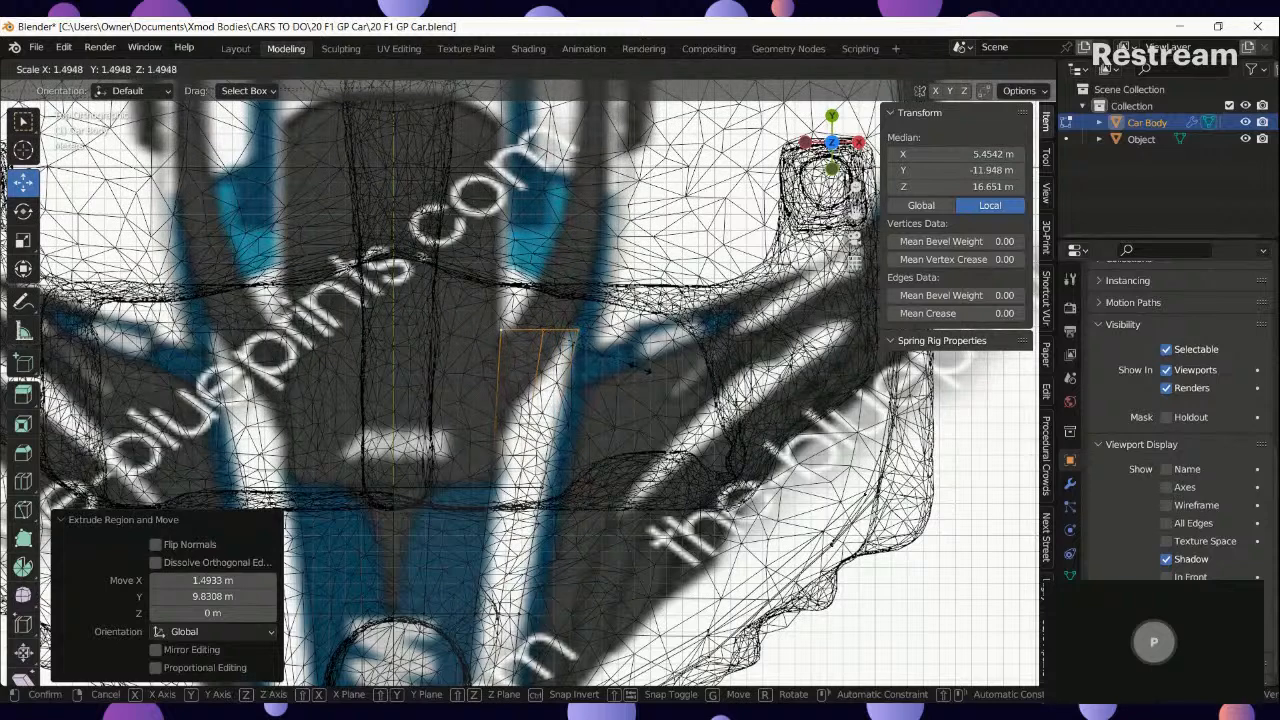
pyautogui.click(643, 363)
pyautogui.press('KP_3')
pyautogui.press('g')
pyautogui.press('z')
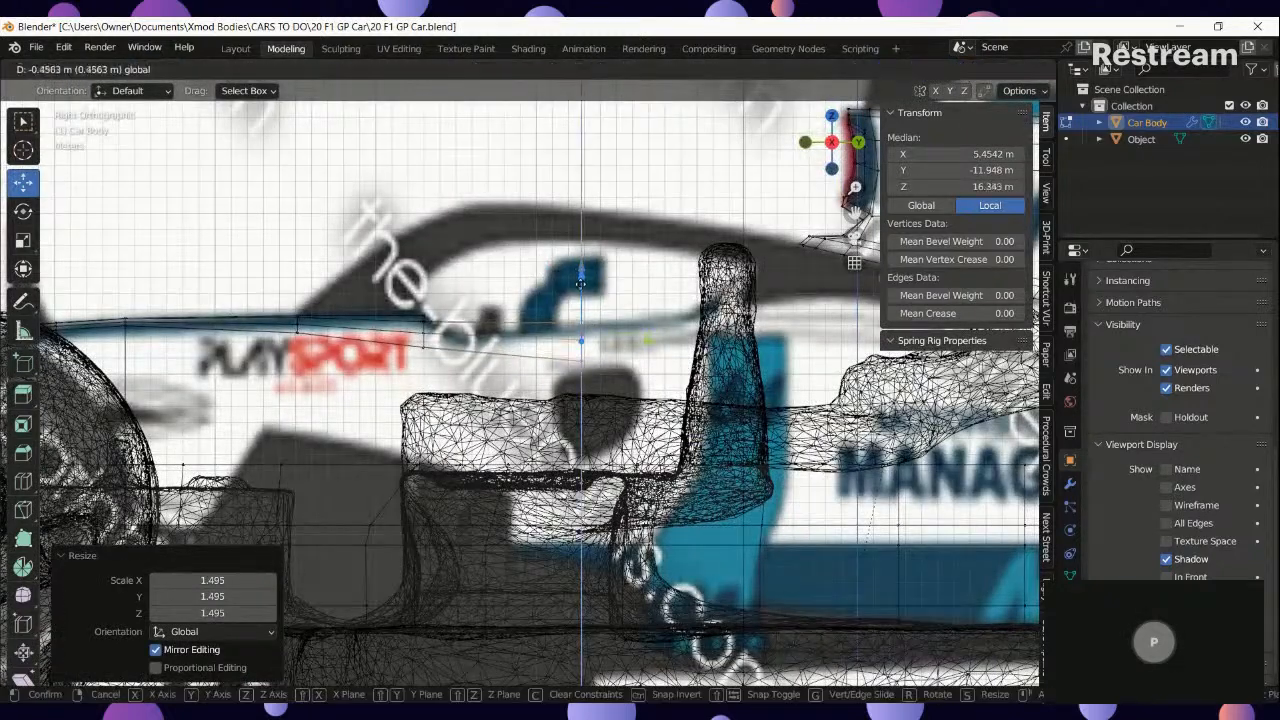
pyautogui.click(574, 290)
# Extrude the edge again about 8.84 m rearward and 0.62 m upward along the cockpit side.
pyautogui.keyDown('shift'); pyautogui.moveTo(628, 398); pyautogui.dragTo(480, 392, button='middle'); pyautogui.keyUp('shift')
pyautogui.press('e')
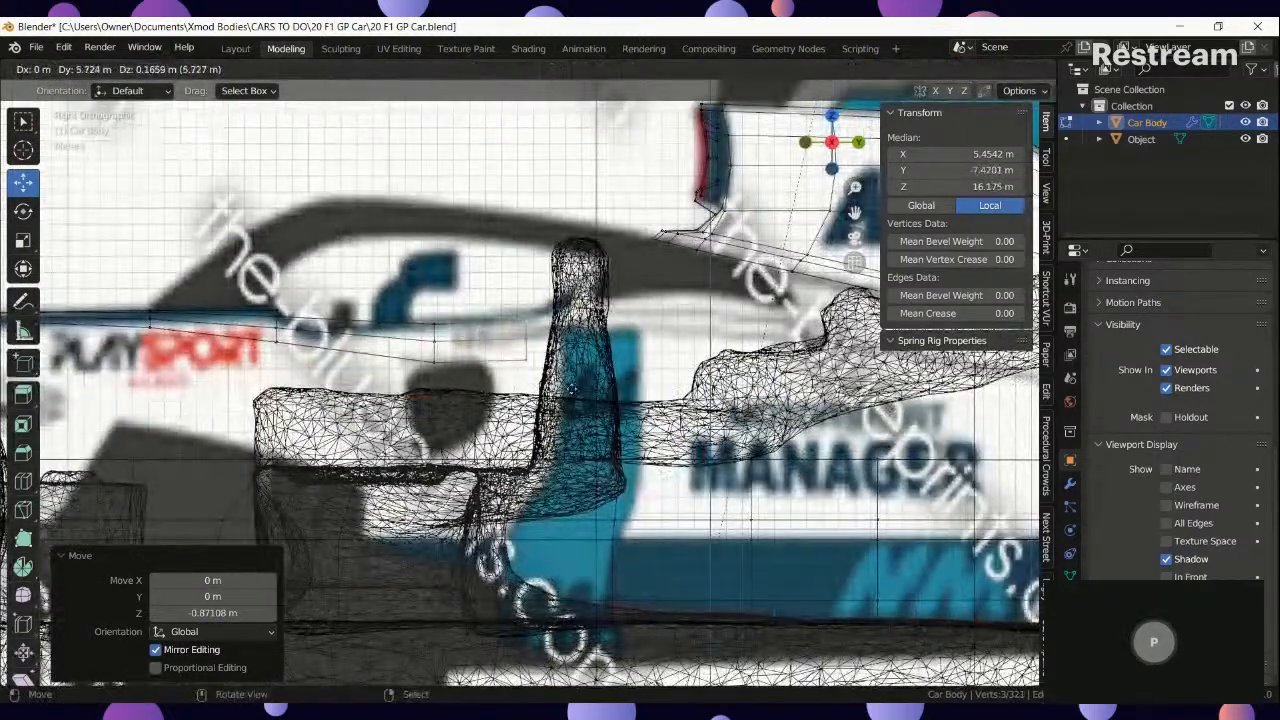
pyautogui.click(604, 385)
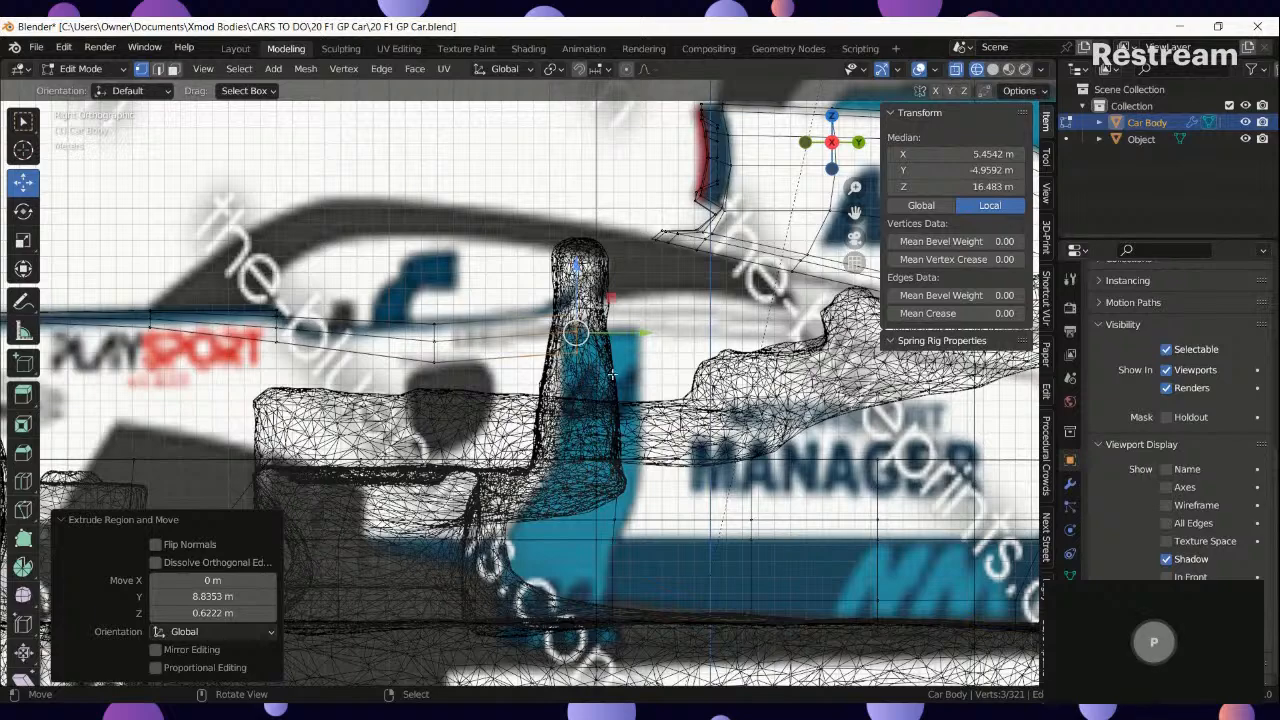
pyautogui.scroll(-4, 612, 373)
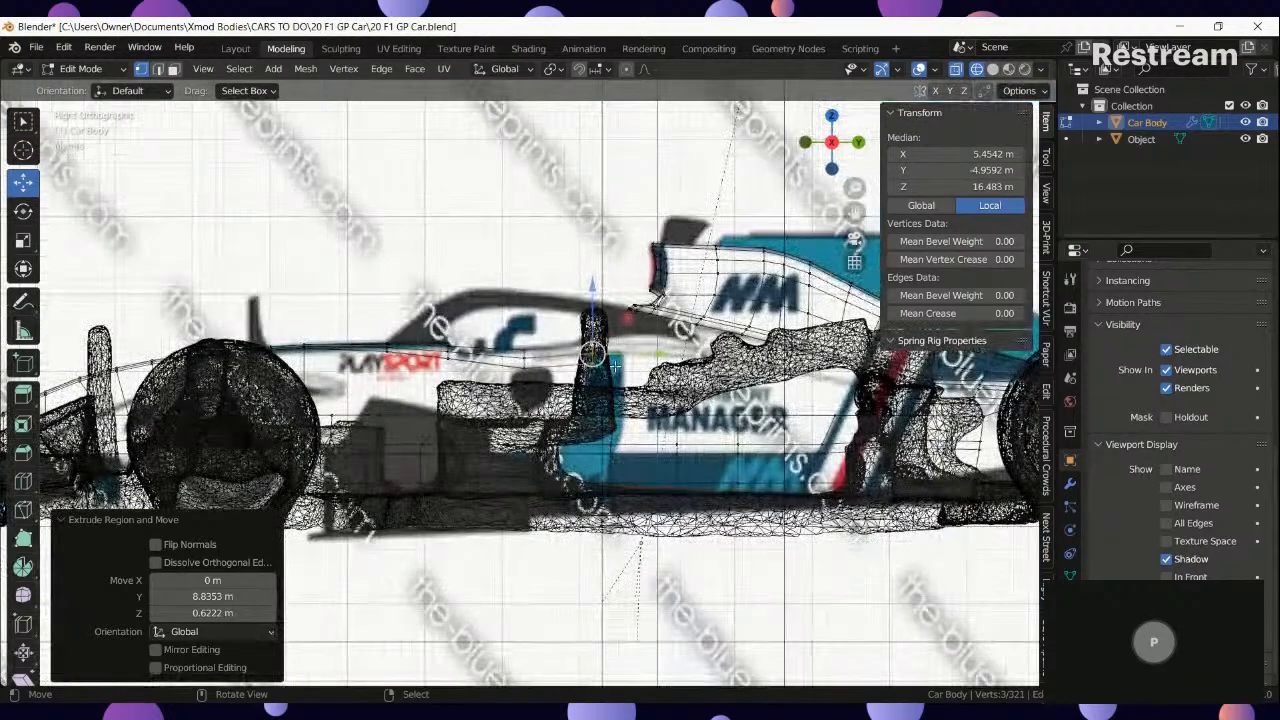
# Move the newest cockpit-side edge outward along X and scale it along X to follow the top blueprint.
pyautogui.press('KP_7')
pyautogui.scroll(3, 614, 331)
pyautogui.moveTo(612, 332); pyautogui.dragTo(633, 334)
pyautogui.press('s')
pyautogui.press('x')
pyautogui.click(697, 381)
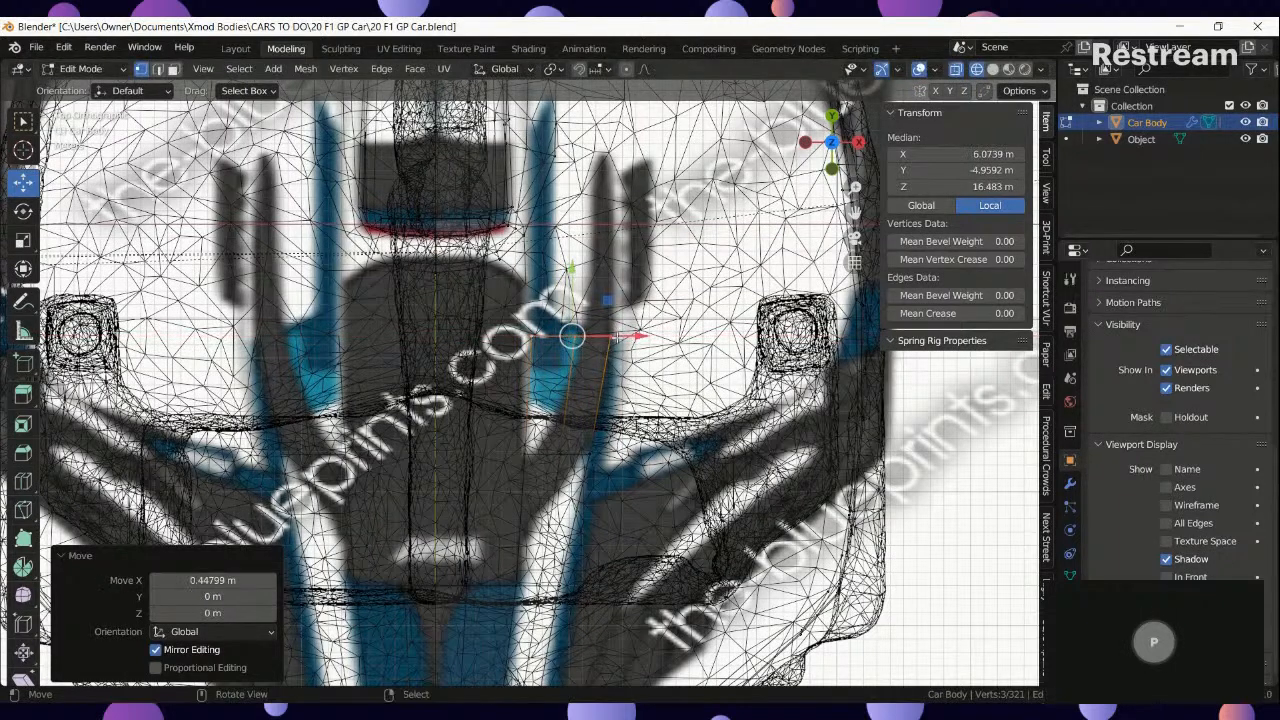
pyautogui.click(634, 334)
pyautogui.press('z')
pyautogui.click(658, 332)
pyautogui.moveTo(648, 328)
pyautogui.mouseDown(button='middle')
pyautogui.moveTo(680, 197)
pyautogui.moveTo(293, 228)
pyautogui.moveTo(426, 324)
pyautogui.moveTo(692, 349)
pyautogui.moveTo(719, 336)
pyautogui.mouseUp(button='middle')
pyautogui.press('KP_7')
pyautogui.hotkey('alt', 'z')
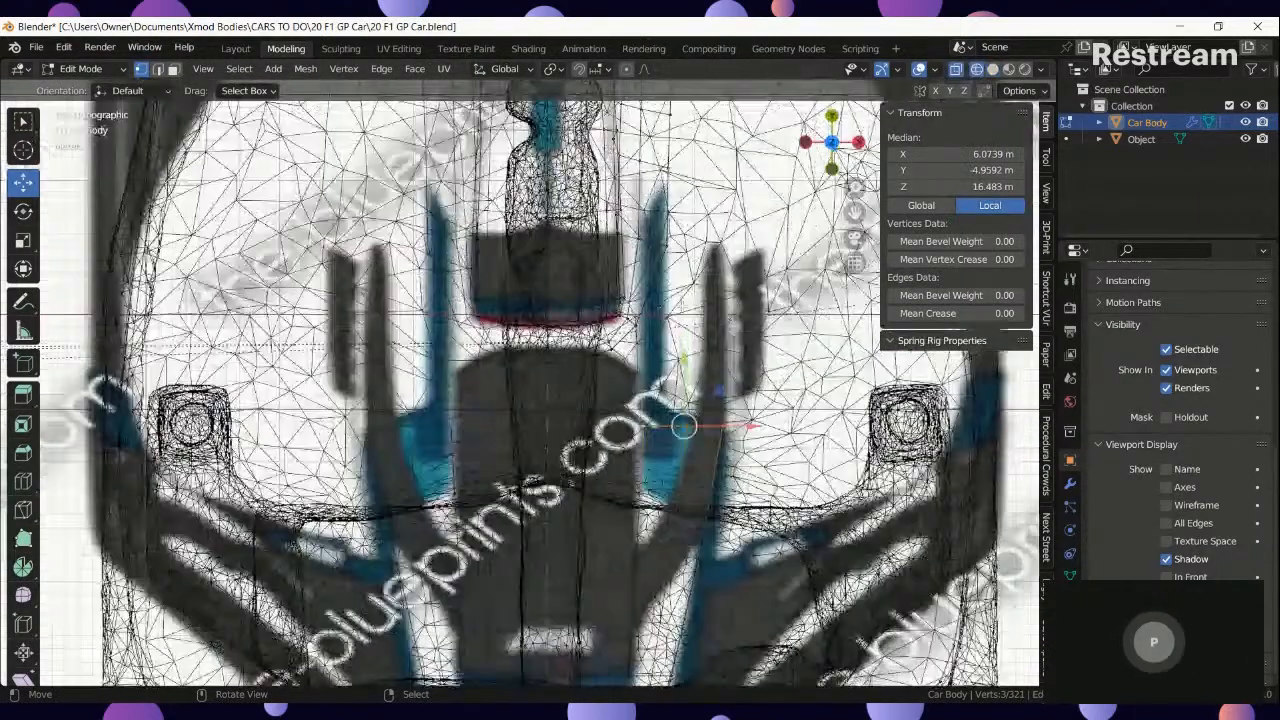
pyautogui.click(638, 322)
pyautogui.scroll(-3, 678, 224)
pyautogui.keyDown('shift'); pyautogui.moveTo(708, 207); pyautogui.dragTo(669, 369, button='middle'); pyautogui.keyUp('shift')
pyautogui.press('z')
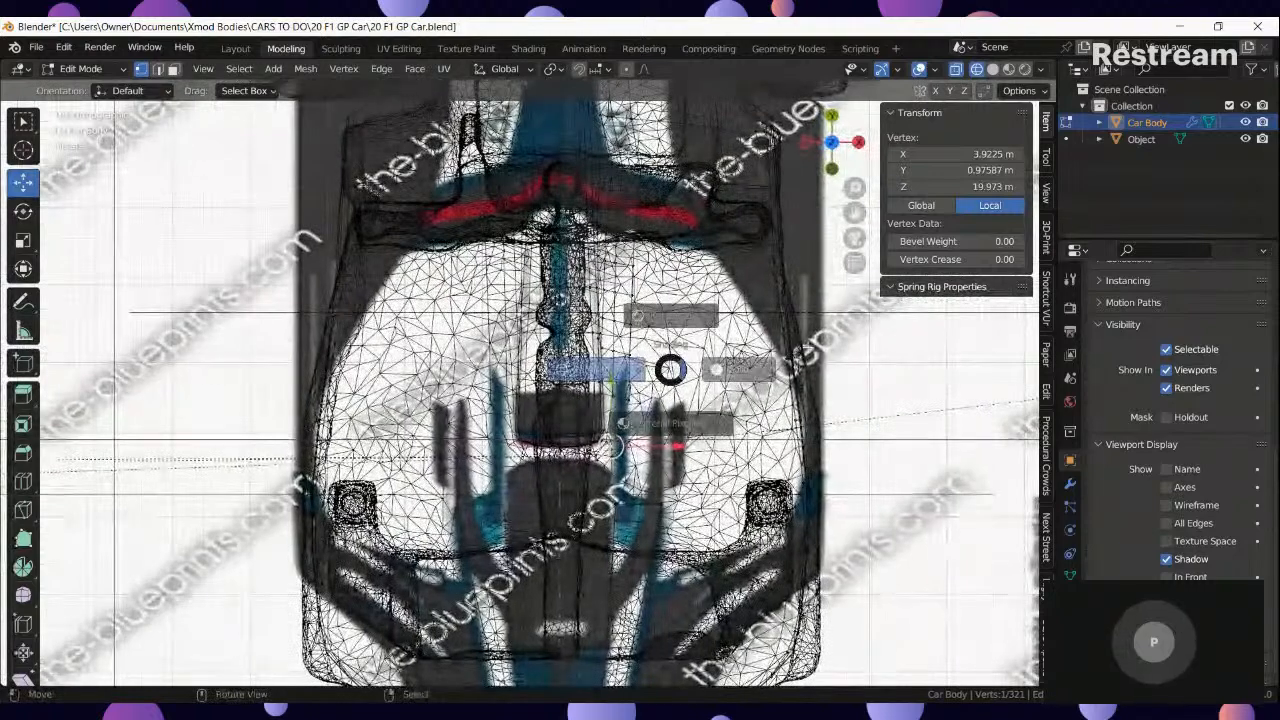
pyautogui.click(737, 369)
pyautogui.press('z')
pyautogui.click(637, 353)
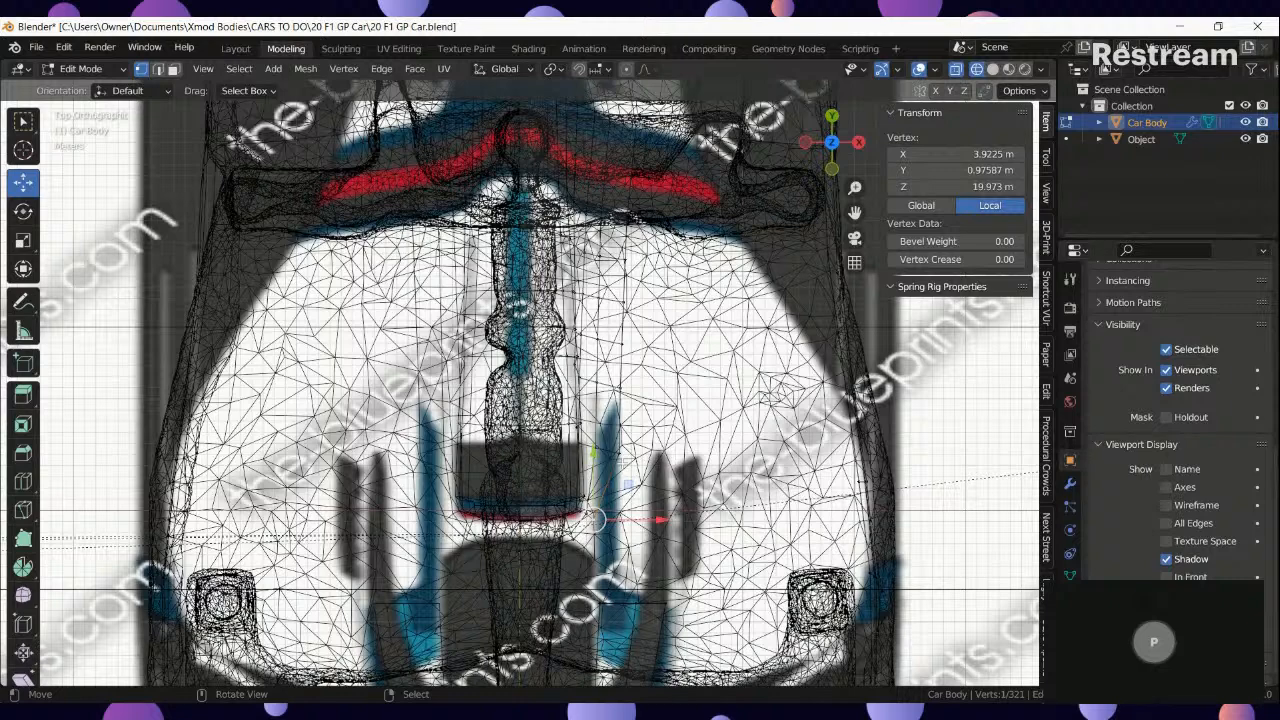
pyautogui.press('z')
pyautogui.click(690, 461)
pyautogui.keyDown('ctrl'); pyautogui.click(631, 184); pyautogui.keyUp('ctrl')
pyautogui.press('z')
pyautogui.click(592, 305)
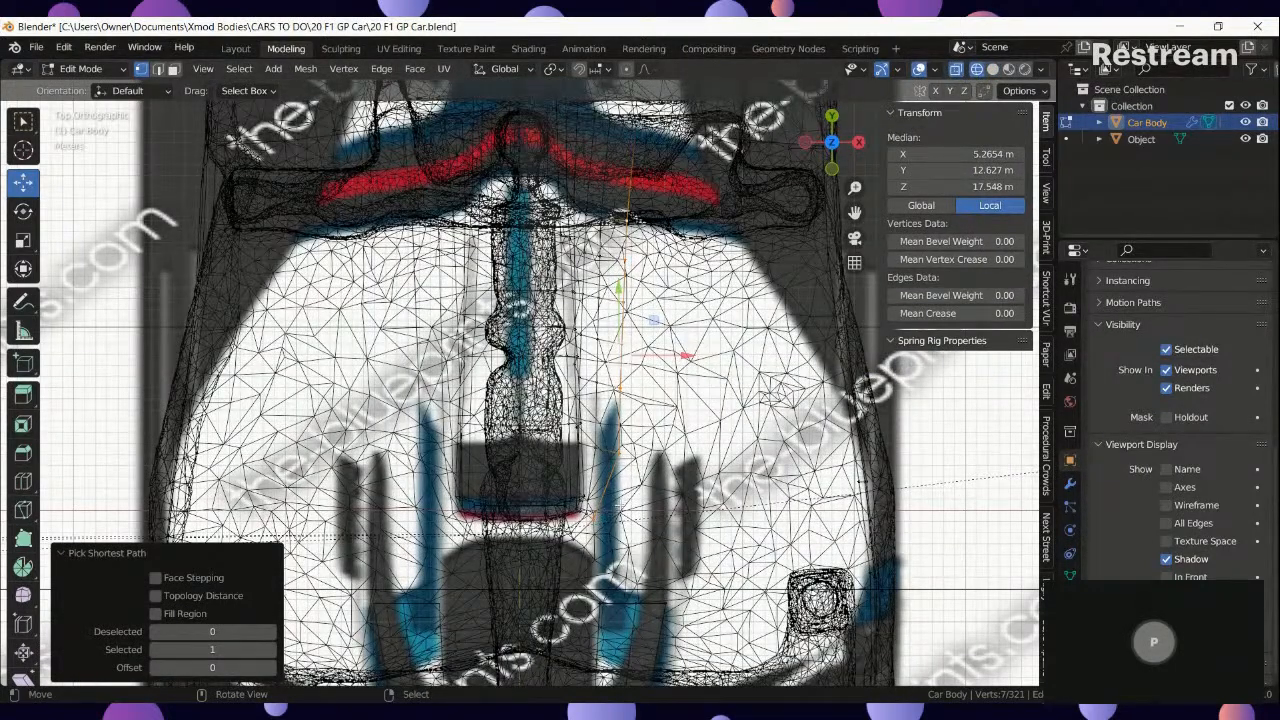
# Select six vertices along the engine cover's lower outer edge and extrude them about 4.18 m outward along X.
pyautogui.click(619, 453)
pyautogui.press('z')
pyautogui.click(690, 454)
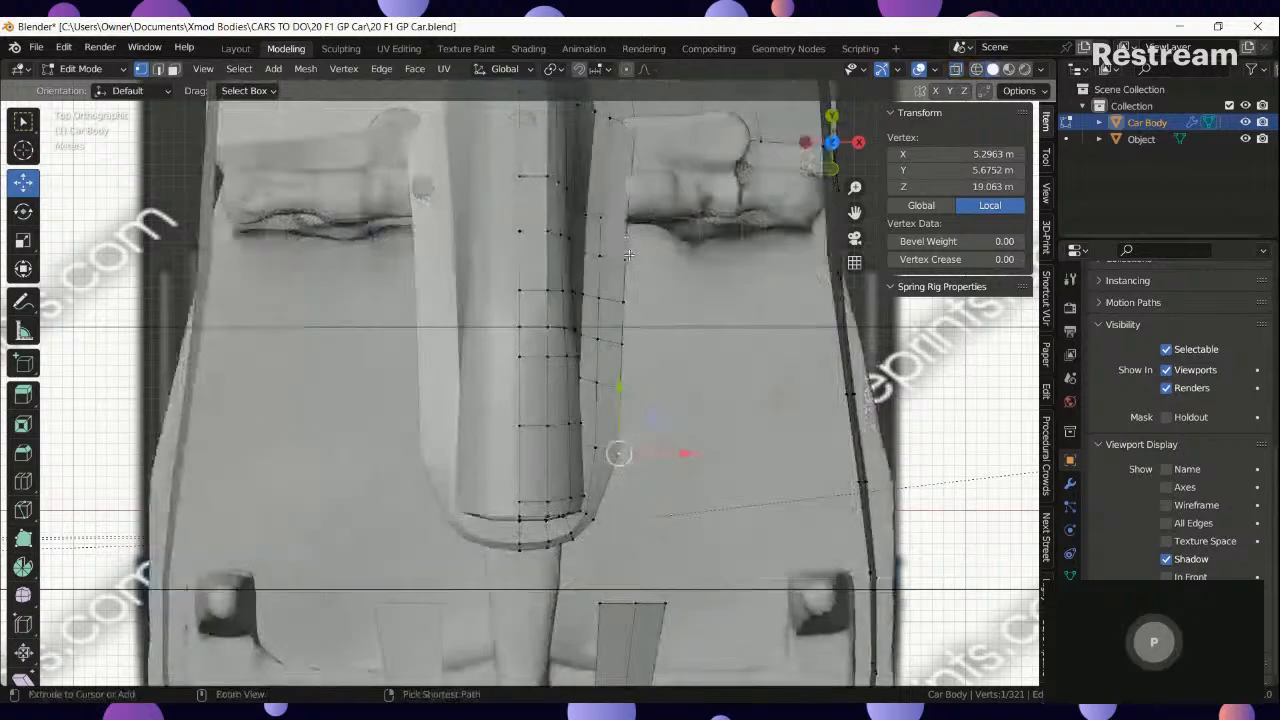
pyautogui.keyDown('ctrl'); pyautogui.click(621, 218); pyautogui.keyUp('ctrl')
pyautogui.press('z')
pyautogui.press('g')
pyautogui.press('x')
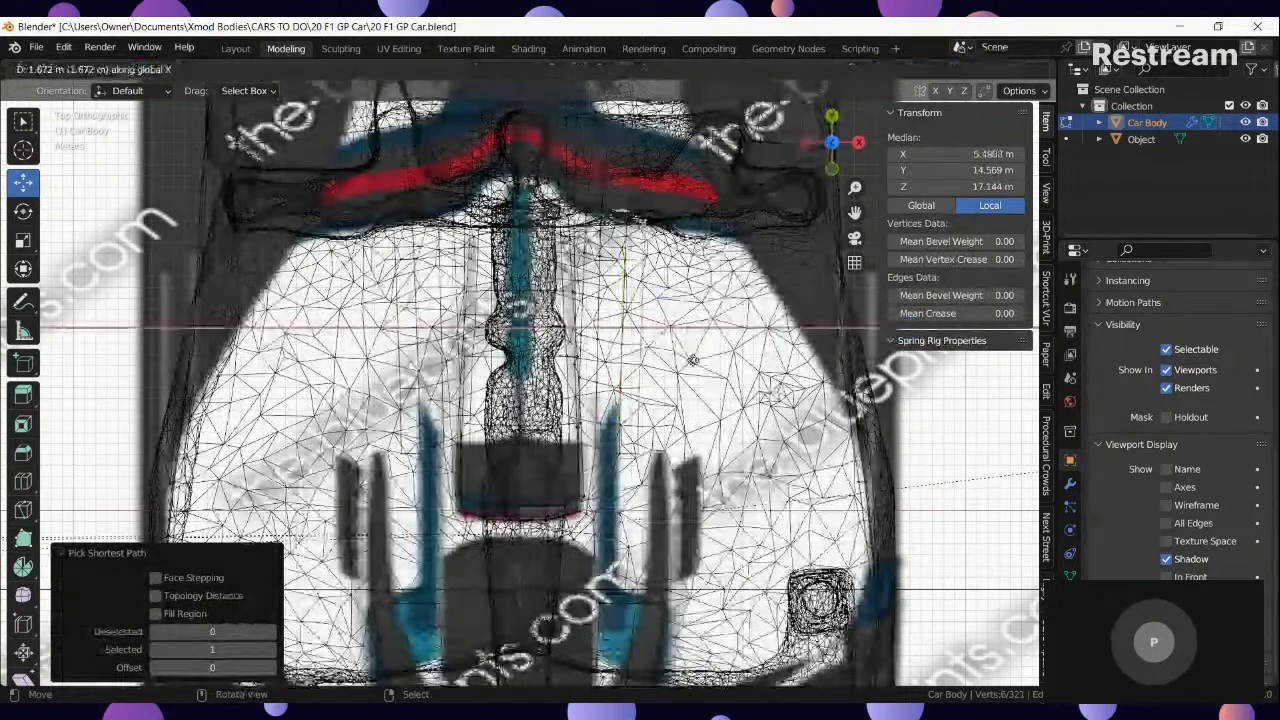
pyautogui.click(712, 363)
pyautogui.press('z')
pyautogui.click(755, 375)
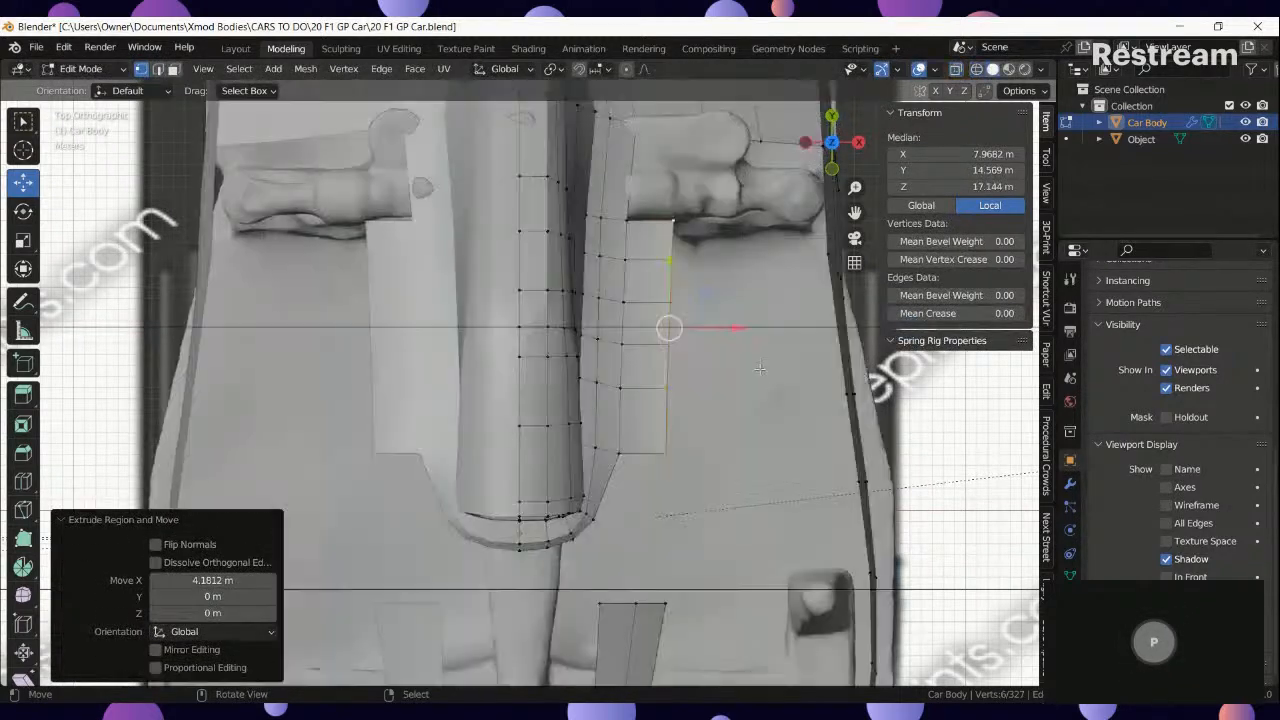
# Scale the extruded engine cover edge by about 0.256 along X and move it slightly outward along X.
pyautogui.keyDown('shift'); pyautogui.moveTo(759, 366); pyautogui.dragTo(692, 467, button='middle'); pyautogui.keyUp('shift')
pyautogui.press('z')
pyautogui.press('s')
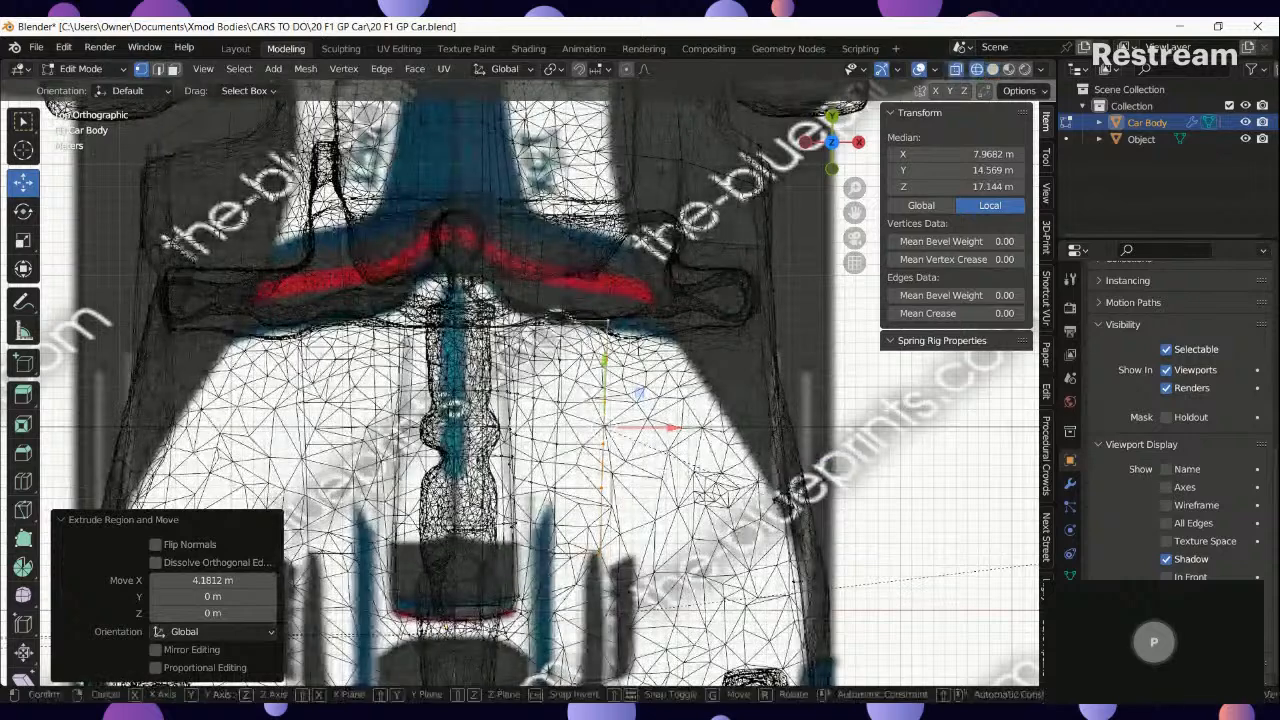
pyautogui.press('x')
pyautogui.click(640, 458)
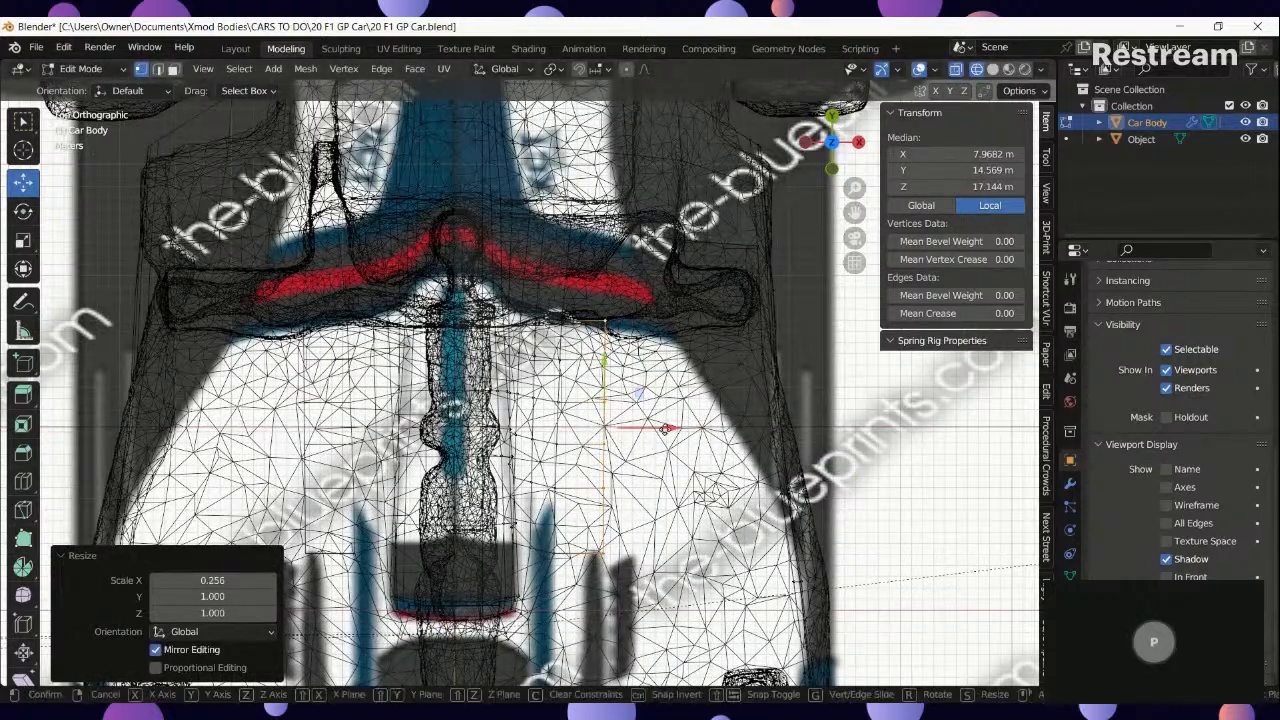
pyautogui.press('g')
pyautogui.press('x')
pyautogui.click(800, 433)
# Lower the engine cover's extruded outer edge about 4.49 m along Z.
pyautogui.press('z')
pyautogui.moveTo(798, 432)
pyautogui.mouseDown(button='middle')
pyautogui.moveTo(762, 385)
pyautogui.moveTo(788, 305)
pyautogui.mouseUp(button='middle')
pyautogui.moveTo(600, 295); pyautogui.dragTo(602, 348)
pyautogui.moveTo(602, 348); pyautogui.dragTo(603, 337, button='middle')
# Scale the lowered engine cover edge by about 0.41 along Z against the side blueprint and raise it slightly.
pyautogui.press('KP_3')
pyautogui.press('z')
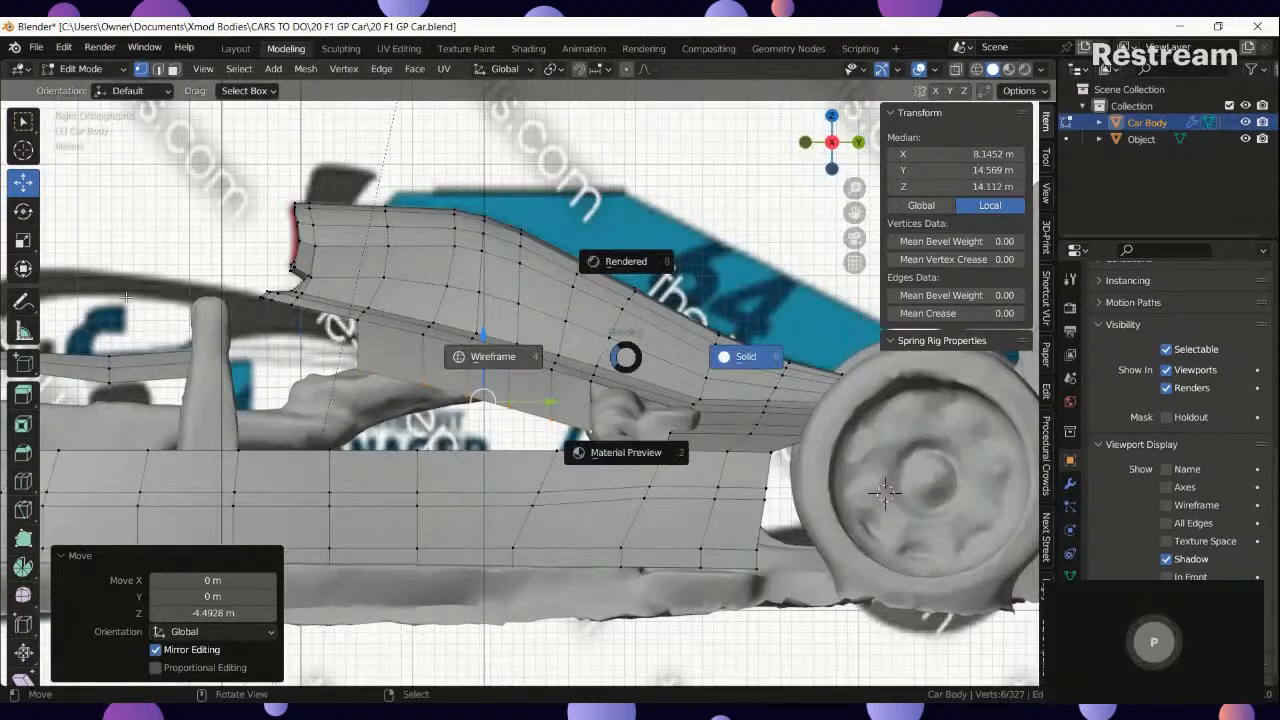
pyautogui.press('s')
pyautogui.press('z')
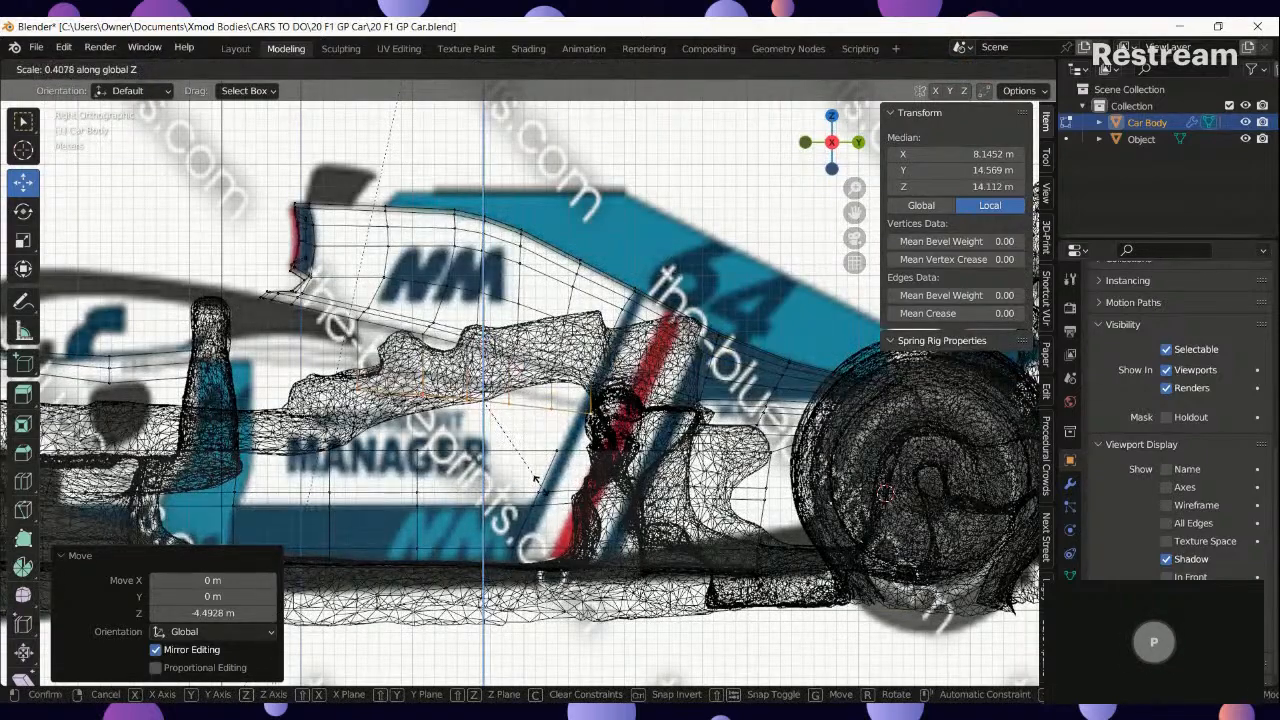
pyautogui.click(536, 480)
pyautogui.press('z')
pyautogui.moveTo(456, 408)
pyautogui.mouseDown(button='middle')
pyautogui.moveTo(582, 422)
pyautogui.moveTo(596, 362)
pyautogui.mouseUp(button='middle')
pyautogui.moveTo(597, 356); pyautogui.dragTo(600, 341)
# Join the front section's outer rear corner to the lower front corner of the engine cover's side strip with an edge.
pyautogui.click(545, 410)
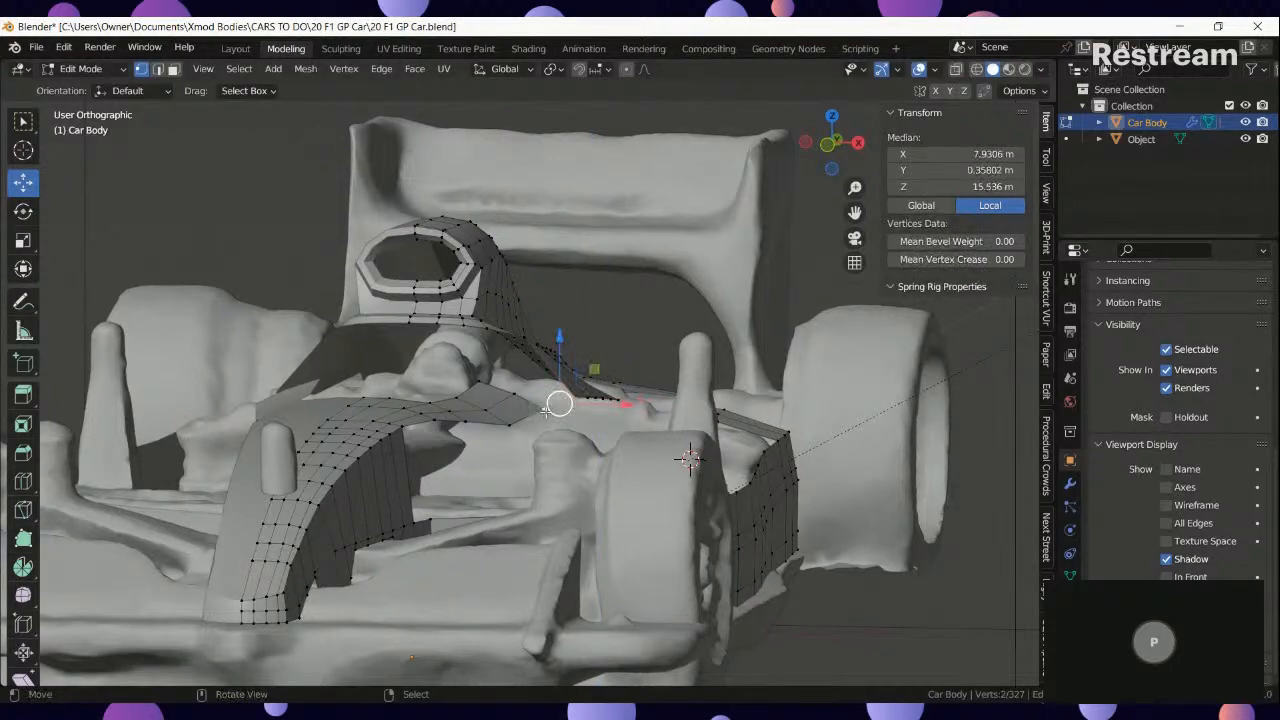
pyautogui.moveTo(545, 410); pyautogui.dragTo(505, 435, button='middle')
pyautogui.scroll(3, 510, 436)
pyautogui.moveTo(523, 437); pyautogui.dragTo(278, 385, button='middle')
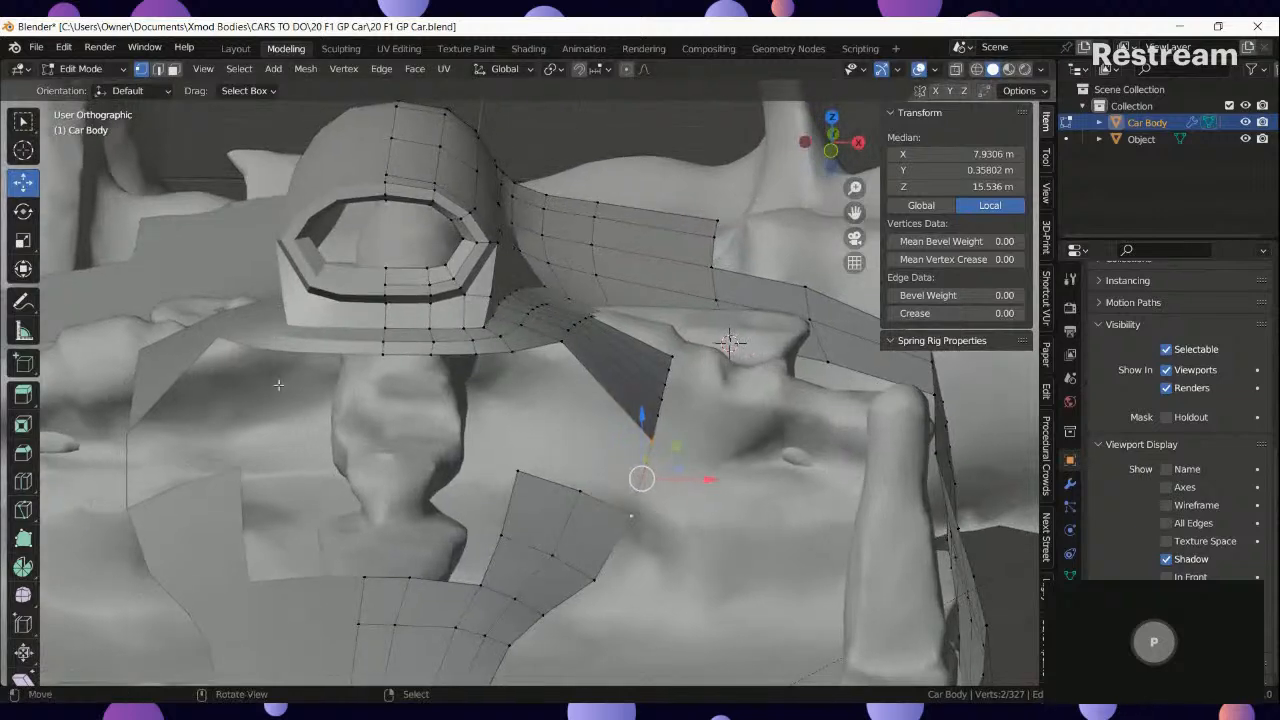
# Add a single loop cut lengthwise along the engine cover's side strip and return to the Move tool.
pyautogui.click(16, 484)
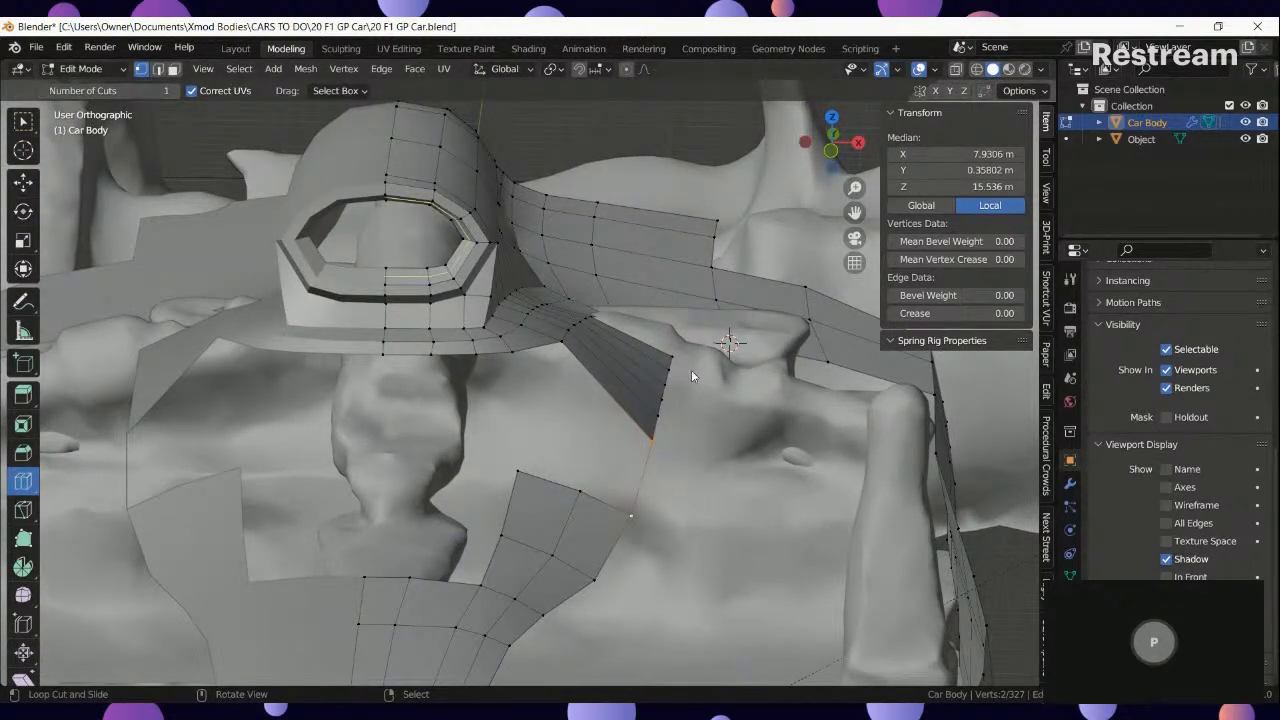
pyautogui.moveTo(642, 392); pyautogui.dragTo(682, 379)
pyautogui.hotkey('shift', 'space')
pyautogui.press('g')
# Fill the gap between the front section's rear edge and the lower part of the engine cover's side strip with a face.
pyautogui.moveTo(682, 379); pyautogui.dragTo(678, 412, button='middle')
pyautogui.click(586, 447)
pyautogui.keyDown('ctrl'); pyautogui.click(548, 542); pyautogui.keyUp('ctrl')
pyautogui.press('f')
# Examine the joined body outside Edit Mode, comparing it with the side blueprint in wireframe and solid shading.
pyautogui.press('Tab')
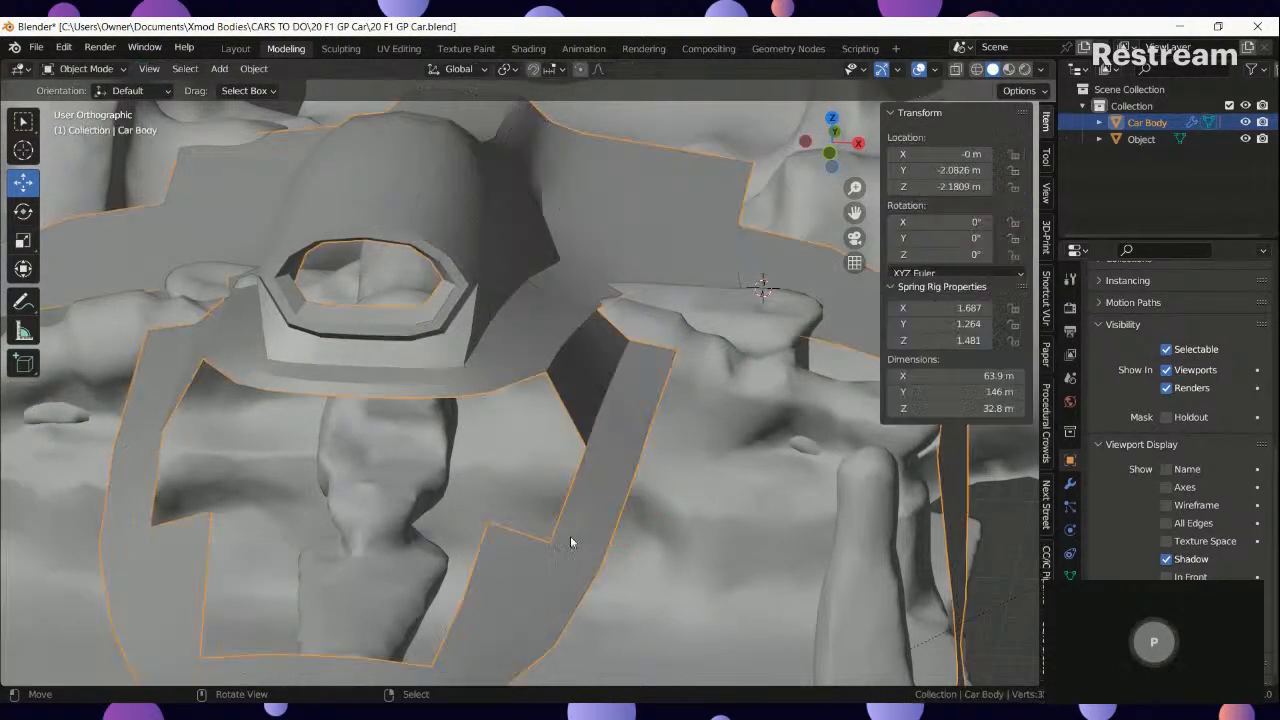
pyautogui.scroll(-6, 570, 542)
pyautogui.moveTo(570, 540); pyautogui.dragTo(389, 506, button='middle')
pyautogui.press('KP_3')
pyautogui.press('z')
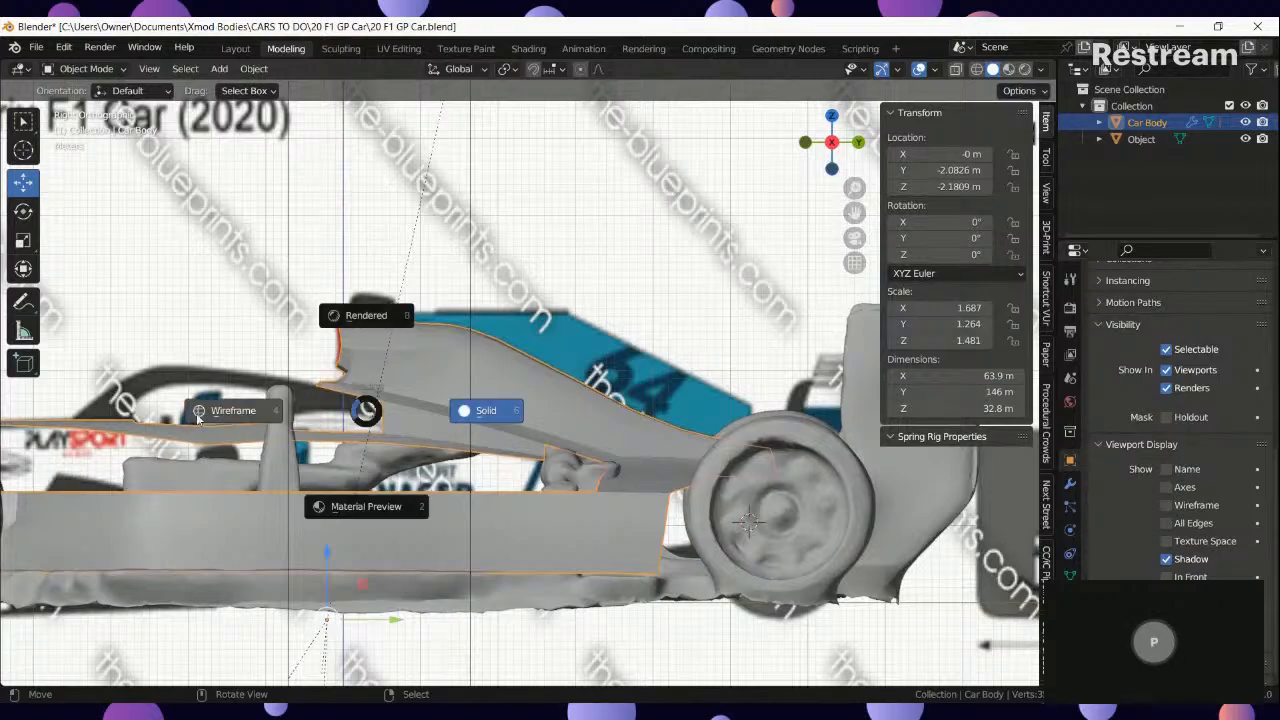
pyautogui.click(197, 418)
pyautogui.scroll(2, 275, 412)
pyautogui.press('z')
pyautogui.click(425, 426)
# Select the four vertices of the lip edge below the air intake and extrude them about 1.45 m forward and 3.24 m down.
pyautogui.press('Tab')
pyautogui.moveTo(395, 390); pyautogui.dragTo(438, 409, button='middle')
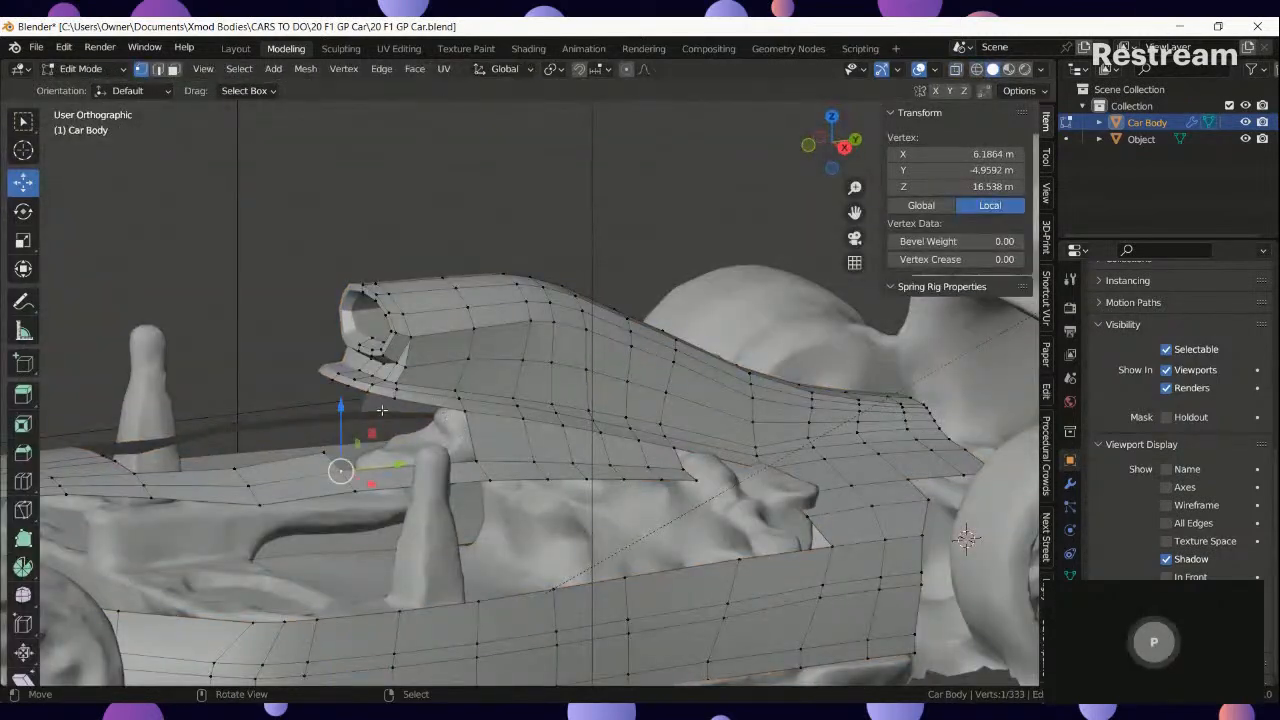
pyautogui.keyDown('ctrl'); pyautogui.click(321, 389); pyautogui.keyUp('ctrl')
pyautogui.press('KP_3')
pyautogui.hotkey('alt', 'z')
pyautogui.scroll(3, 548, 425)
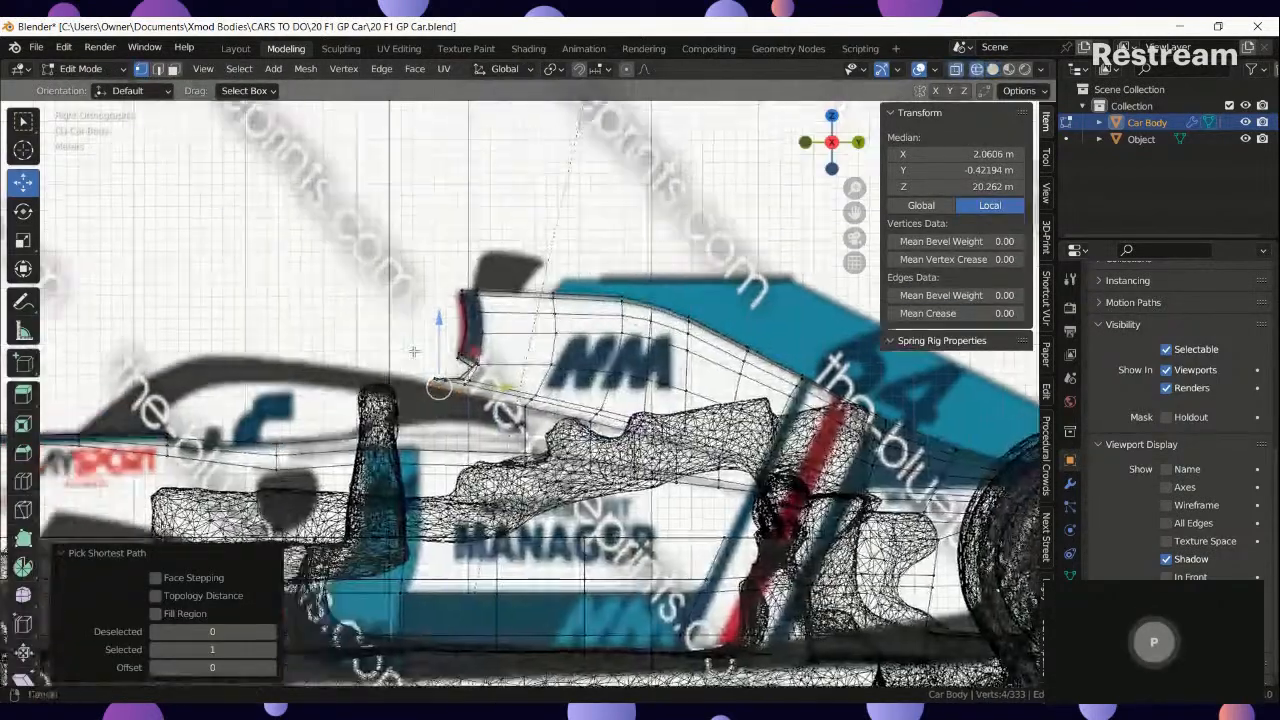
pyautogui.press('e')
pyautogui.click(525, 475)
# Scale the extruded lip edge by about 1.478 and move it about 1.29 m outward along X.
pyautogui.press('s')
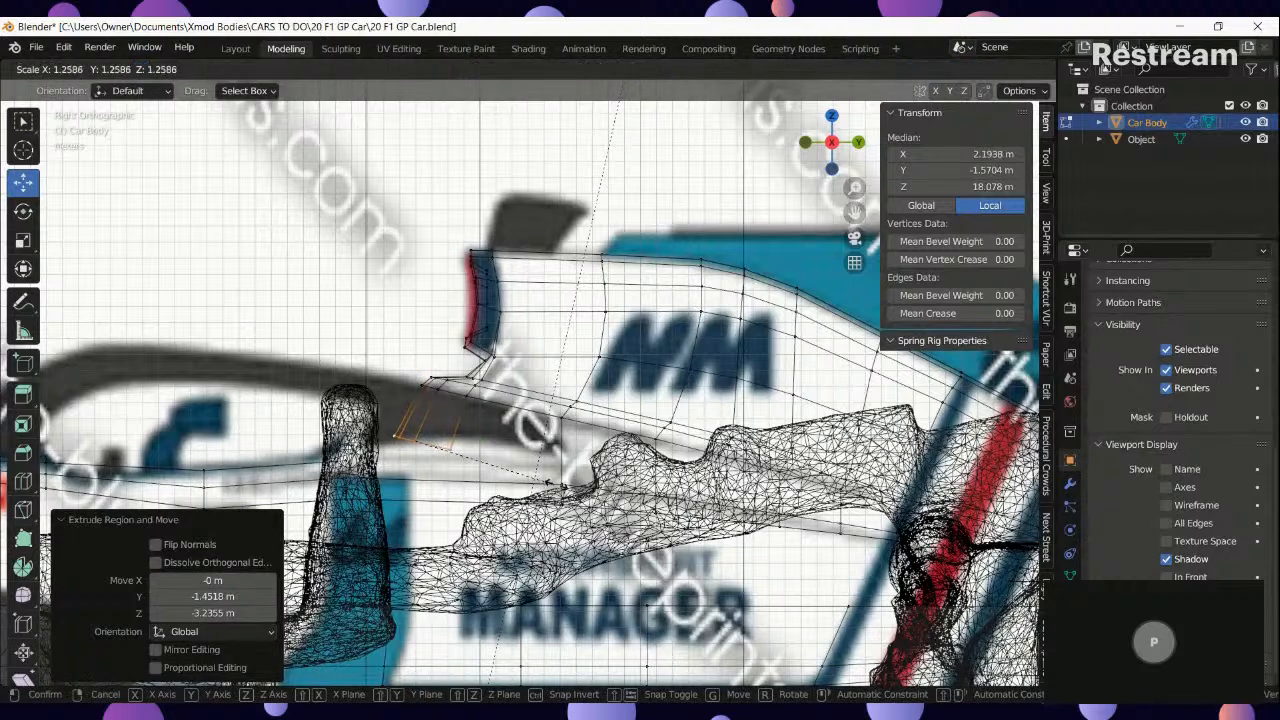
pyautogui.click(581, 461)
pyautogui.press('KP_7')
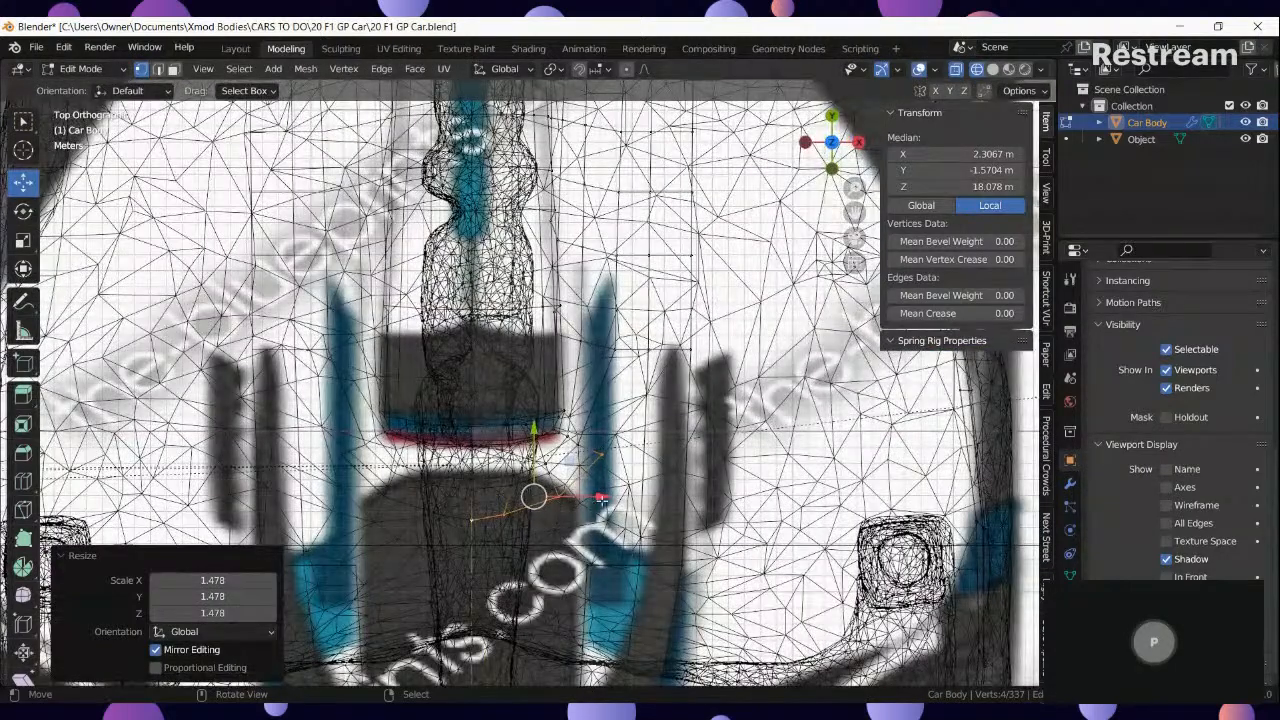
pyautogui.moveTo(600, 498); pyautogui.dragTo(610, 508)
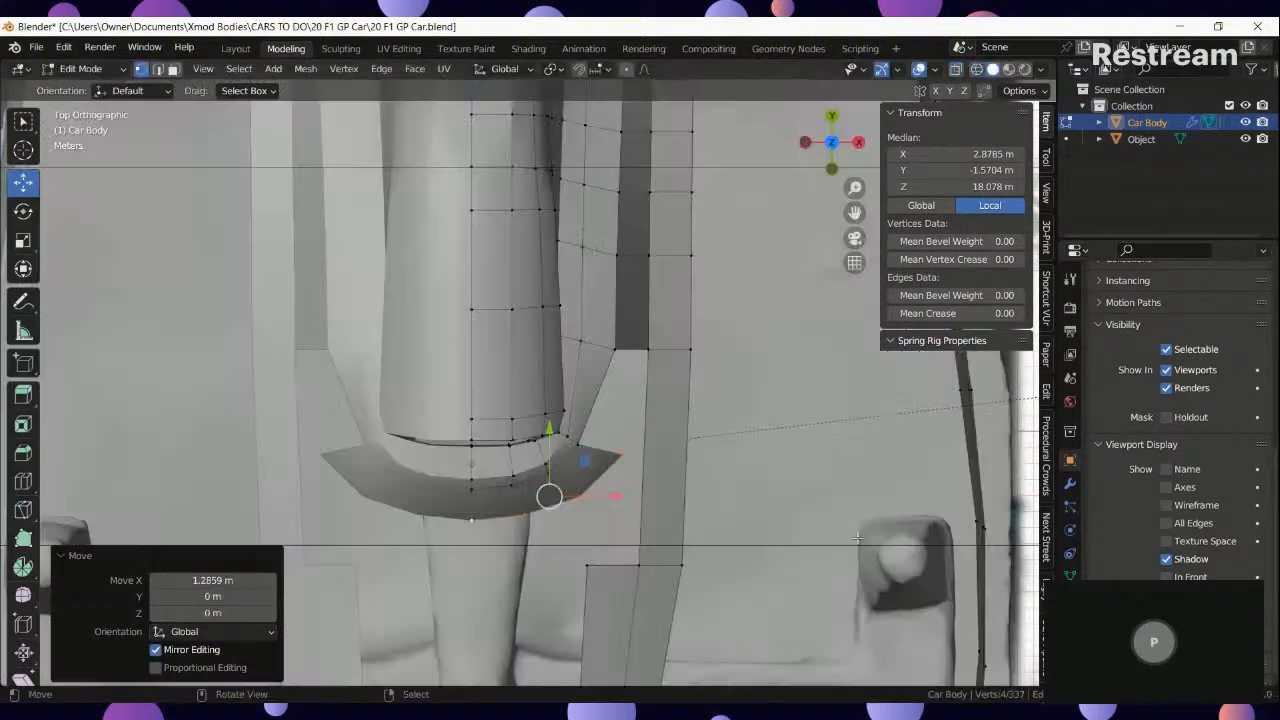
# Fill the gap between the extruded lip's outer end and the front of the engine cover's inner side strip with a face.
pyautogui.rightClick(620, 455)
pyautogui.keyDown('ctrl'); pyautogui.rightClick(647, 350); pyautogui.keyUp('ctrl')
pyautogui.press('f')
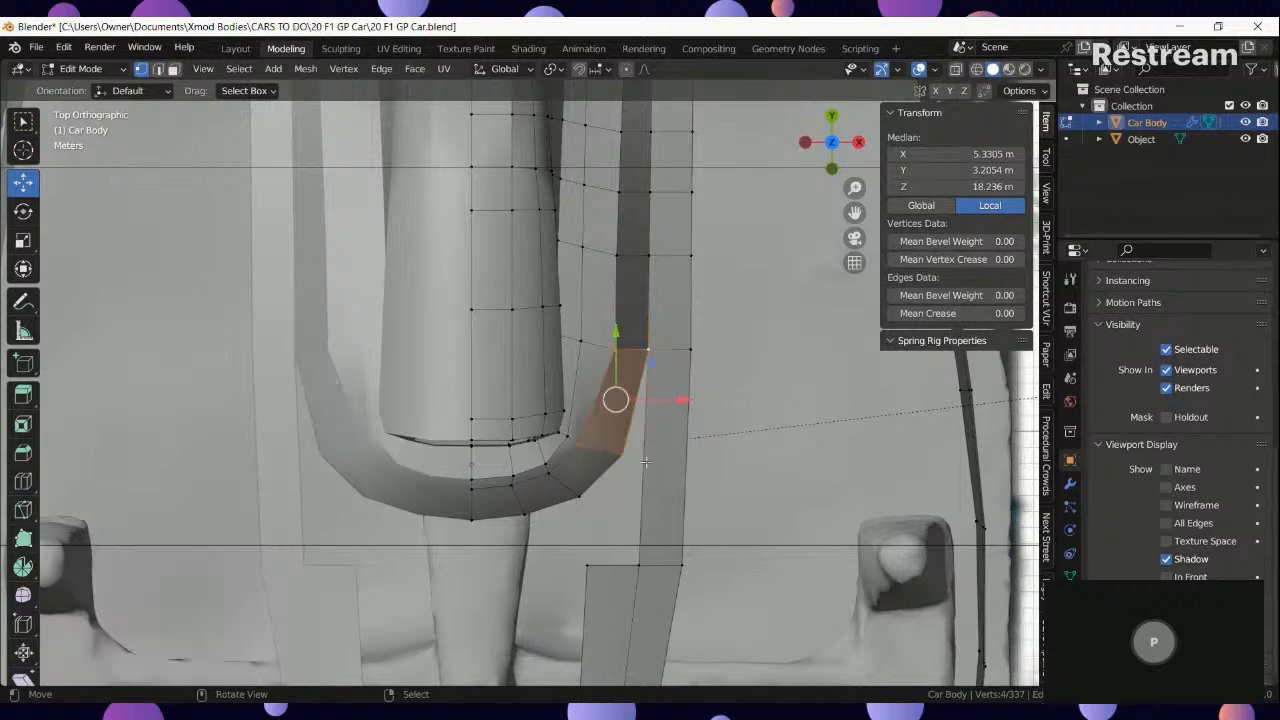
# Fill the two gaps between the extruded lip's outer vertices and the front edge of the inner side strip with faces.
pyautogui.rightClick(622, 455)
pyautogui.keyDown('ctrl'); pyautogui.rightClick(628, 567); pyautogui.keyUp('ctrl')
pyautogui.press('f')
pyautogui.rightClick(579, 497)
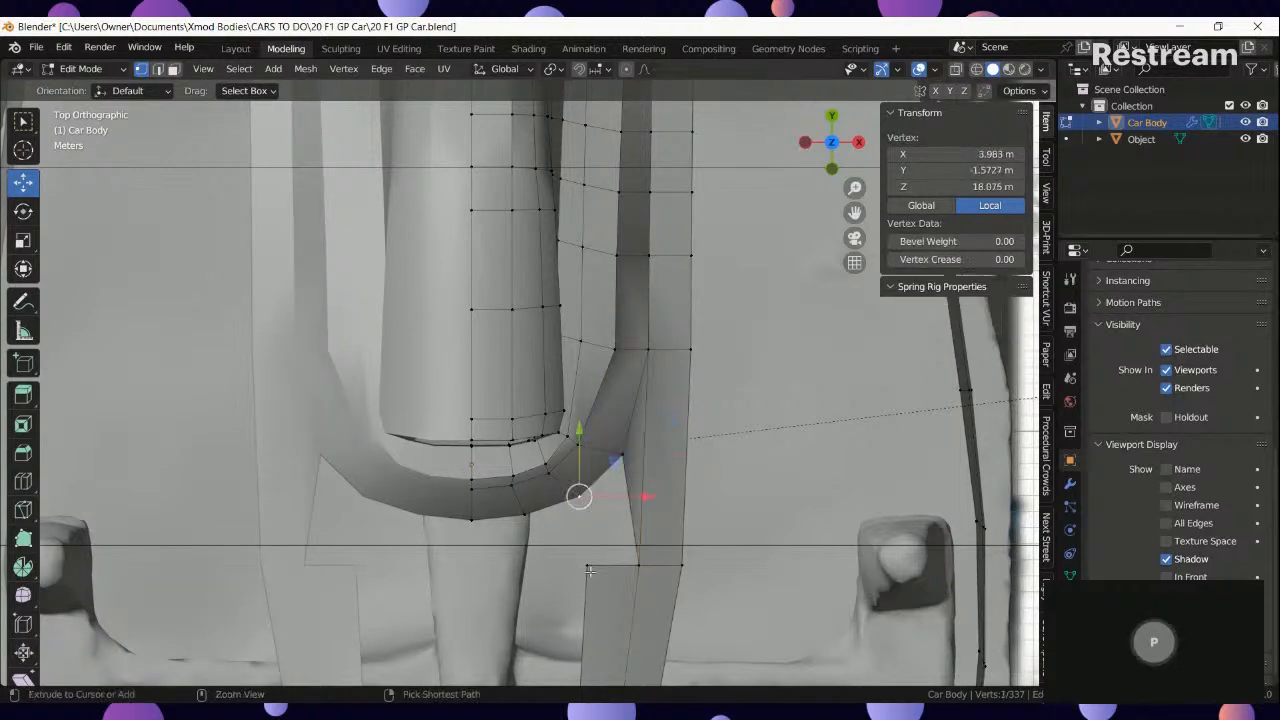
pyautogui.keyDown('ctrl'); pyautogui.rightClick(589, 572); pyautogui.keyUp('ctrl')
pyautogui.press('f')
pyautogui.rightClick(589, 572)
pyautogui.hotkey('shift', 'z')
pyautogui.hotkey('shift', 'z')
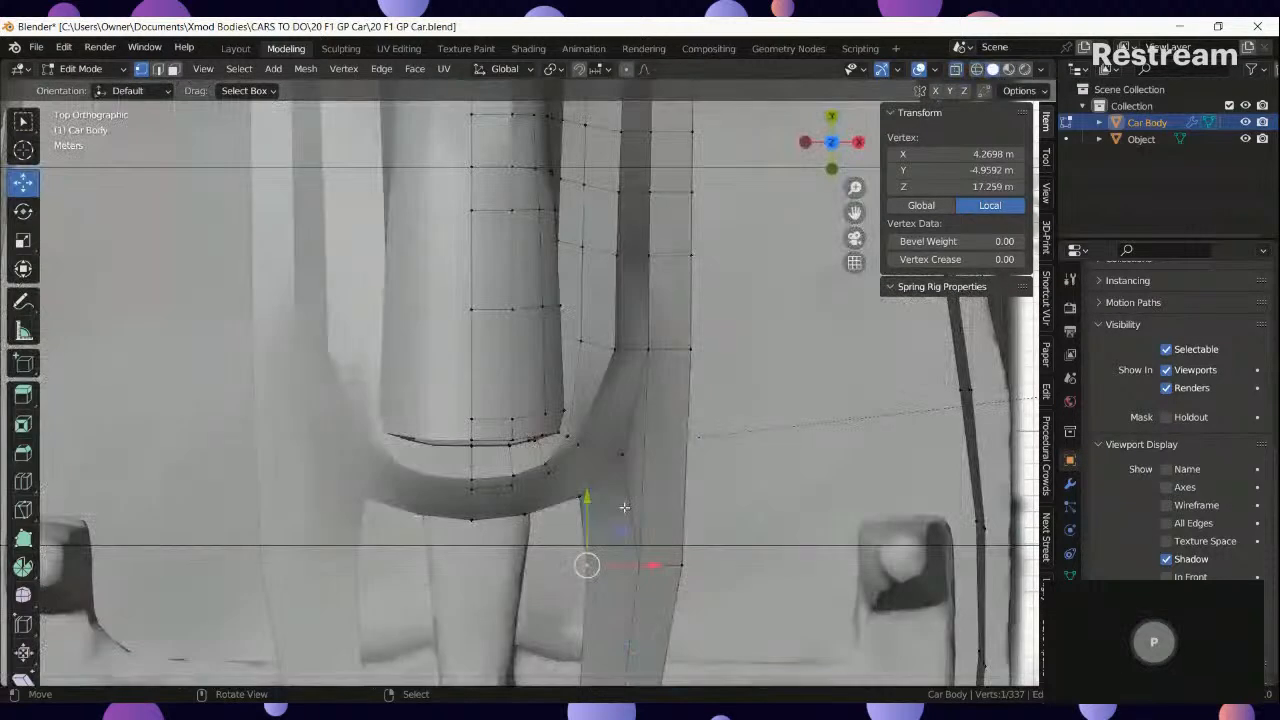
pyautogui.moveTo(623, 509)
pyautogui.mouseDown(button='middle')
pyautogui.moveTo(523, 288)
pyautogui.moveTo(455, 300)
pyautogui.mouseUp(button='middle')
pyautogui.press('KP_7')
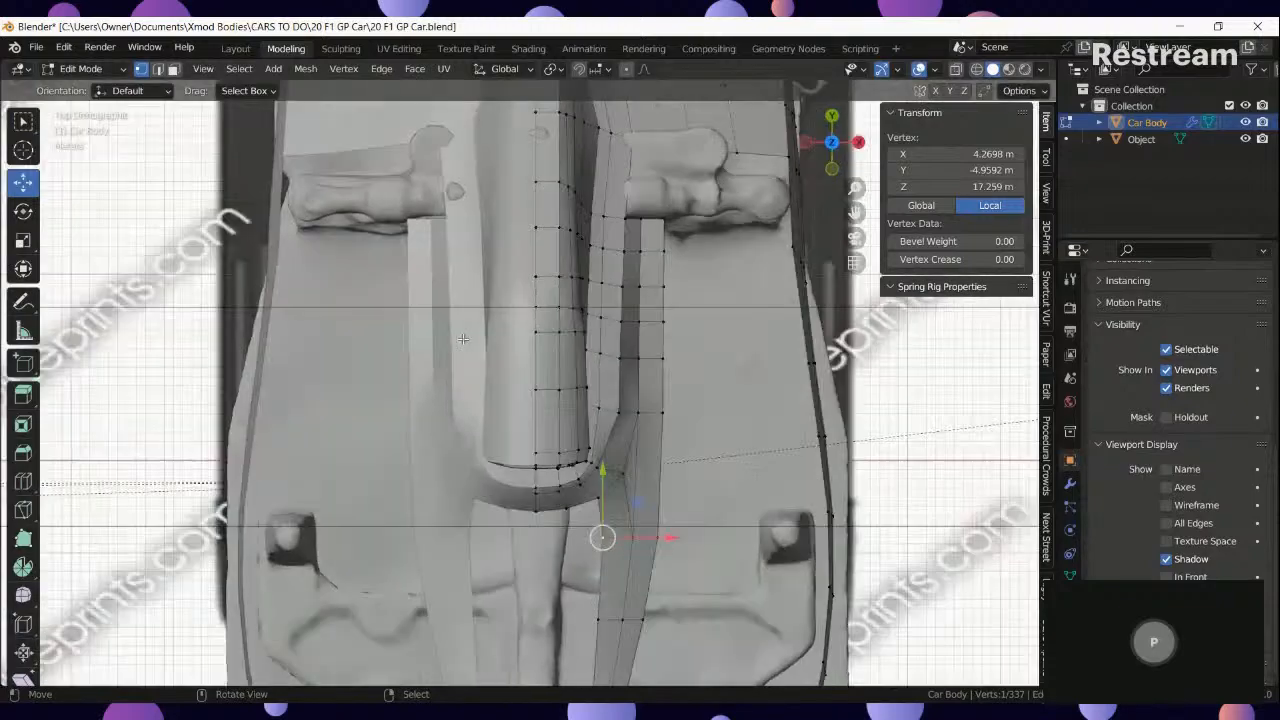
# Select the two centre vertices of the lip's front edge and move them back along Y.
pyautogui.press('z')
pyautogui.click(278, 551)
pyautogui.scroll(3, 605, 517)
pyautogui.press('z')
pyautogui.rightClick(540, 500)
pyautogui.keyDown('ctrl'); pyautogui.rightClick(487, 505); pyautogui.keyUp('ctrl')
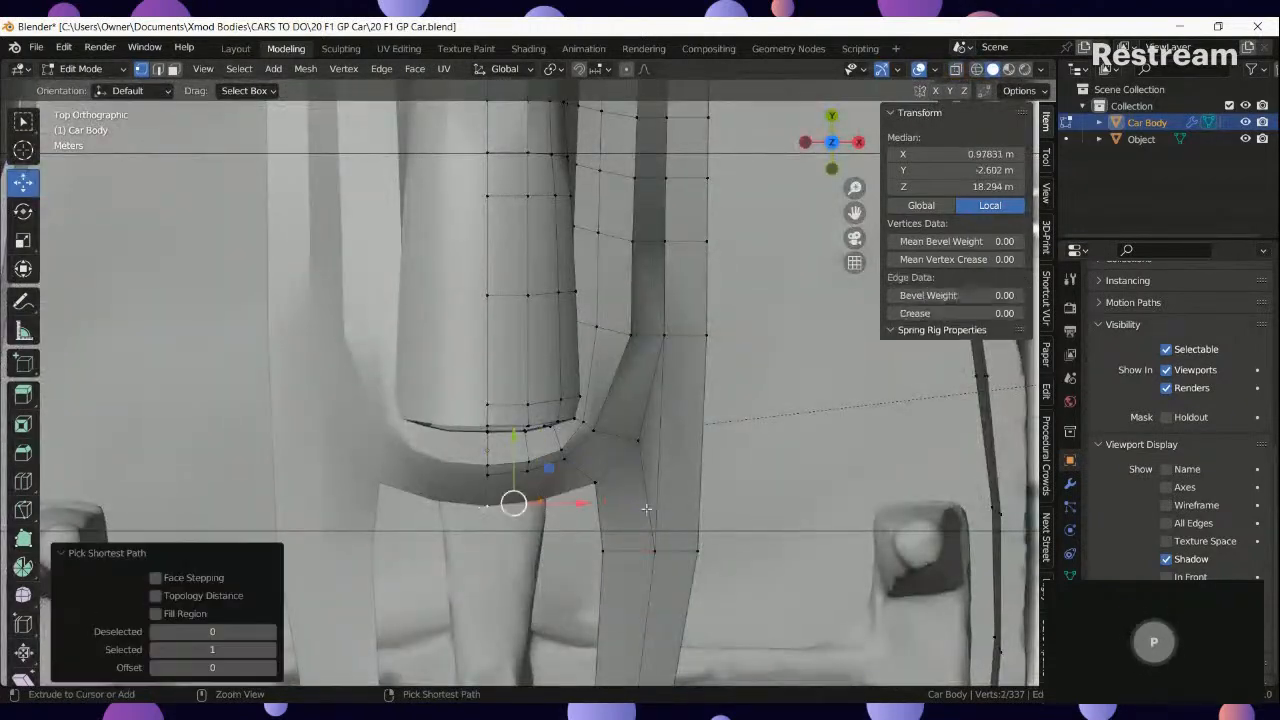
pyautogui.press('z')
pyautogui.moveTo(515, 437); pyautogui.dragTo(516, 414)
pyautogui.hotkey('shift', 'z')
# Reposition the vertex pairs around the centre of the lip below the air intake and check the shape outside Edit Mode.
pyautogui.scroll(7, 527, 480)
pyautogui.moveTo(527, 480)
pyautogui.mouseDown(button='middle')
pyautogui.moveTo(402, 381)
pyautogui.moveTo(384, 390)
pyautogui.mouseUp(button='middle')
pyautogui.moveTo(534, 440); pyautogui.dragTo(547, 440)
pyautogui.rightClick(469, 402)
pyautogui.keyDown('ctrl'); pyautogui.rightClick(496, 336); pyautogui.keyUp('ctrl')
pyautogui.moveTo(540, 367)
pyautogui.mouseDown()
pyautogui.moveTo(569, 368)
pyautogui.moveTo(563, 393)
pyautogui.moveTo(580, 395)
pyautogui.mouseUp()
pyautogui.rightClick(502, 387)
pyautogui.keyDown('ctrl'); pyautogui.rightClick(486, 394); pyautogui.keyUp('ctrl')
pyautogui.press('Tab')
pyautogui.scroll(-5, 526, 446)
pyautogui.moveTo(526, 446); pyautogui.dragTo(651, 506, button='middle')
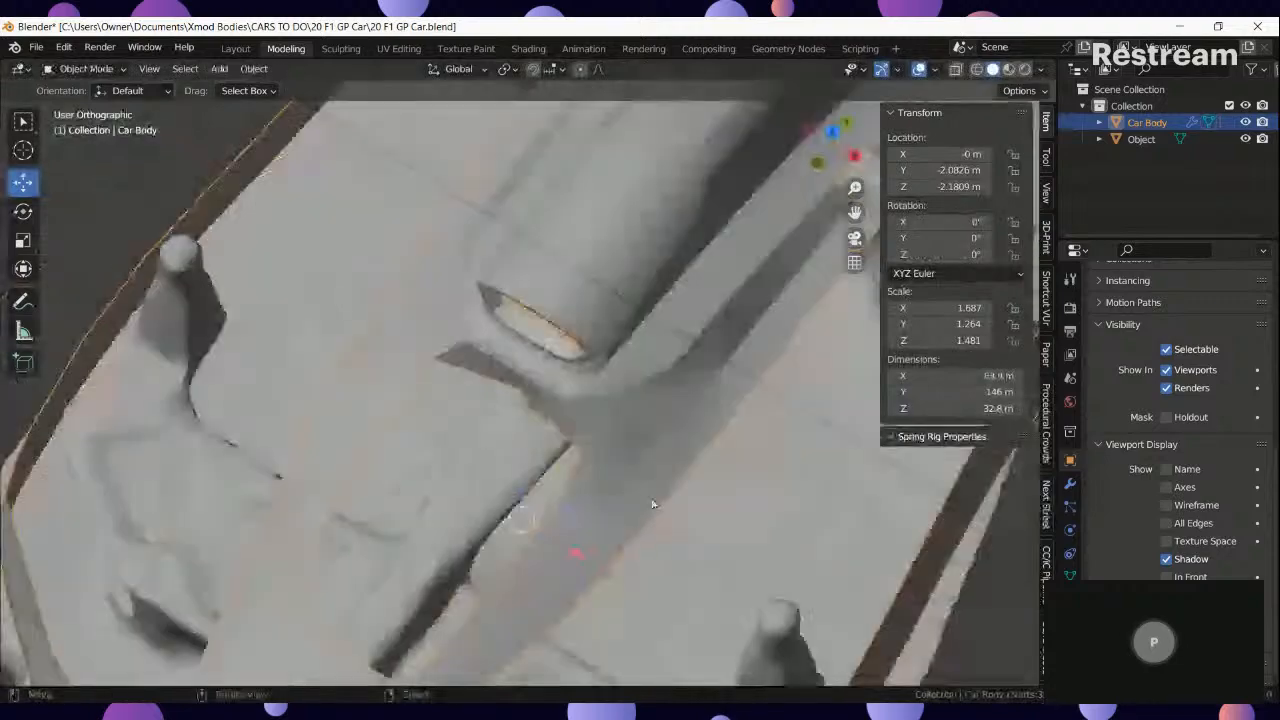
# Move the lip's front vertex next to the centreline about 0.60 m back along Y, matching the top blueprint.
pyautogui.press('KP_7')
pyautogui.press('Tab')
pyautogui.press('z')
pyautogui.scroll(3, 491, 386)
pyautogui.rightClick(604, 384)
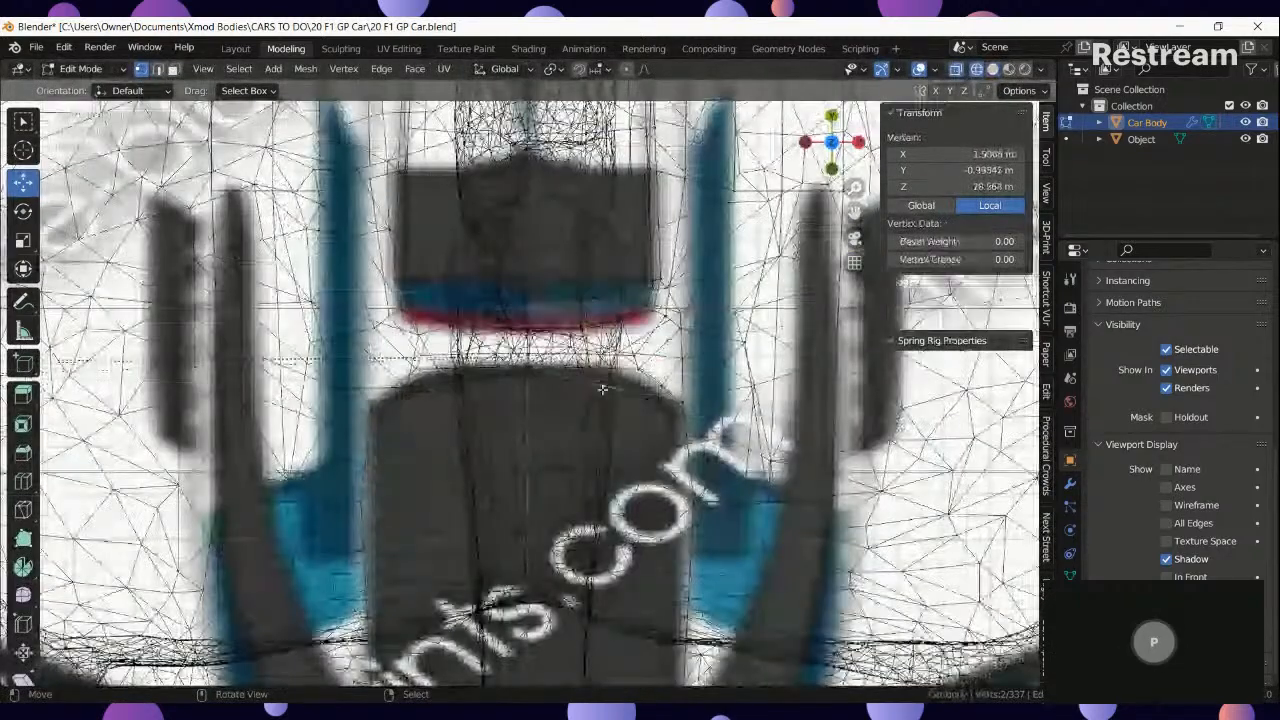
pyautogui.press('z')
pyautogui.moveTo(613, 326); pyautogui.dragTo(614, 310)
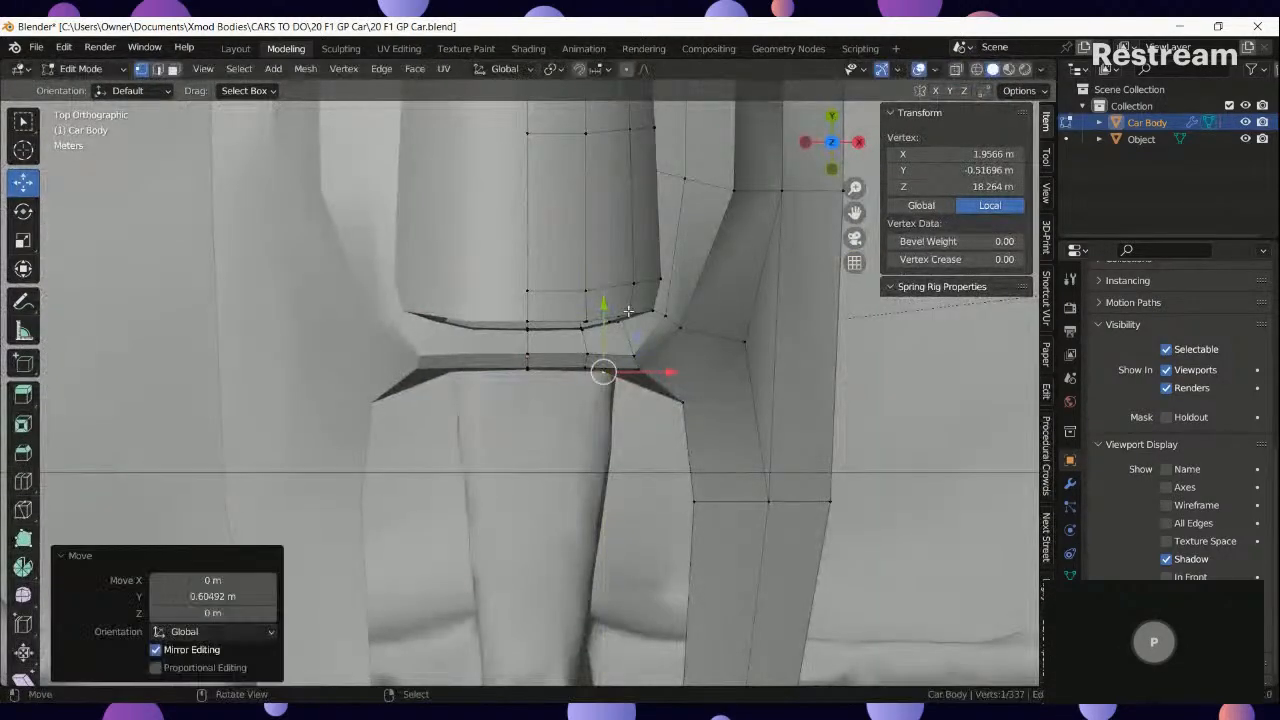
pyautogui.press('Tab')
pyautogui.scroll(-6, 694, 414)
pyautogui.moveTo(694, 414); pyautogui.dragTo(702, 240, button='middle')
# Lower the lip's bottom edge from outer vertex to centreline about 0.85 m, and its outer vertex another 0.27 m along Z.
pyautogui.press('Tab')
pyautogui.scroll(5, 700, 366)
pyautogui.moveTo(696, 380); pyautogui.dragTo(614, 437, button='middle')
pyautogui.scroll(3, 545, 453)
pyautogui.rightClick(542, 454)
pyautogui.moveTo(542, 454); pyautogui.dragTo(528, 467, button='middle')
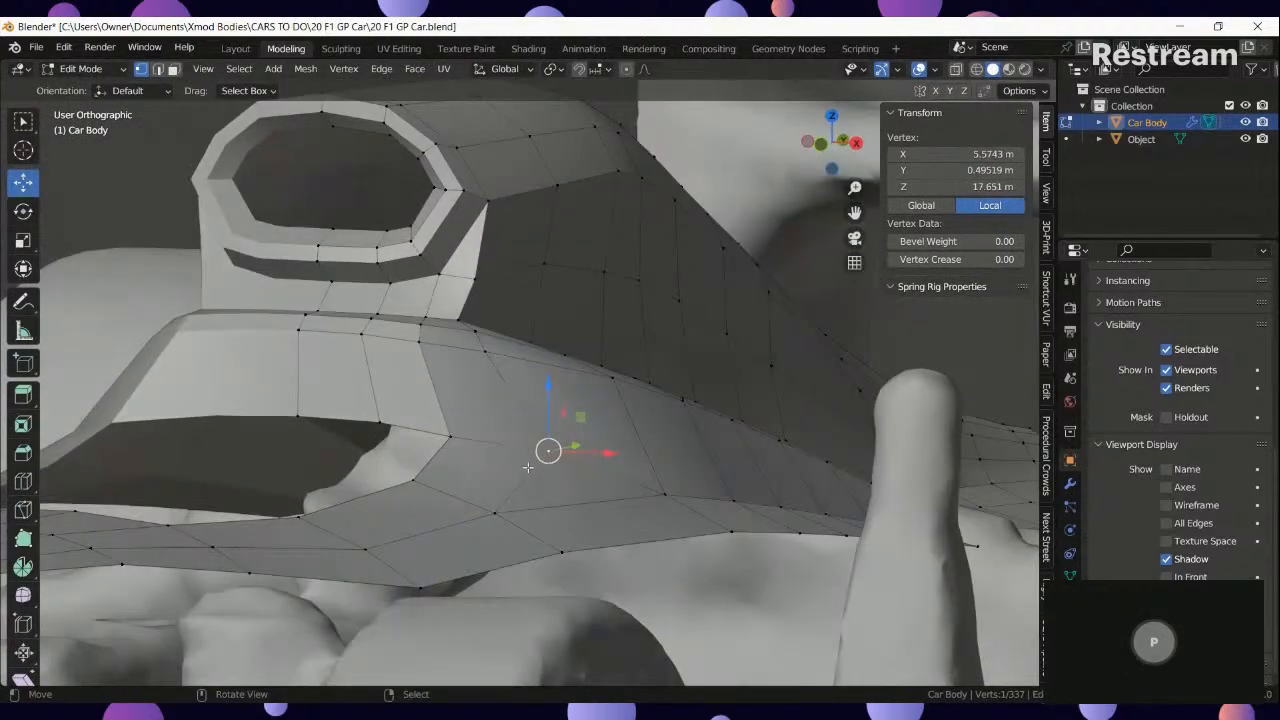
pyautogui.keyDown('ctrl'); pyautogui.rightClick(288, 416); pyautogui.keyUp('ctrl')
pyautogui.press('g')
pyautogui.press('z')
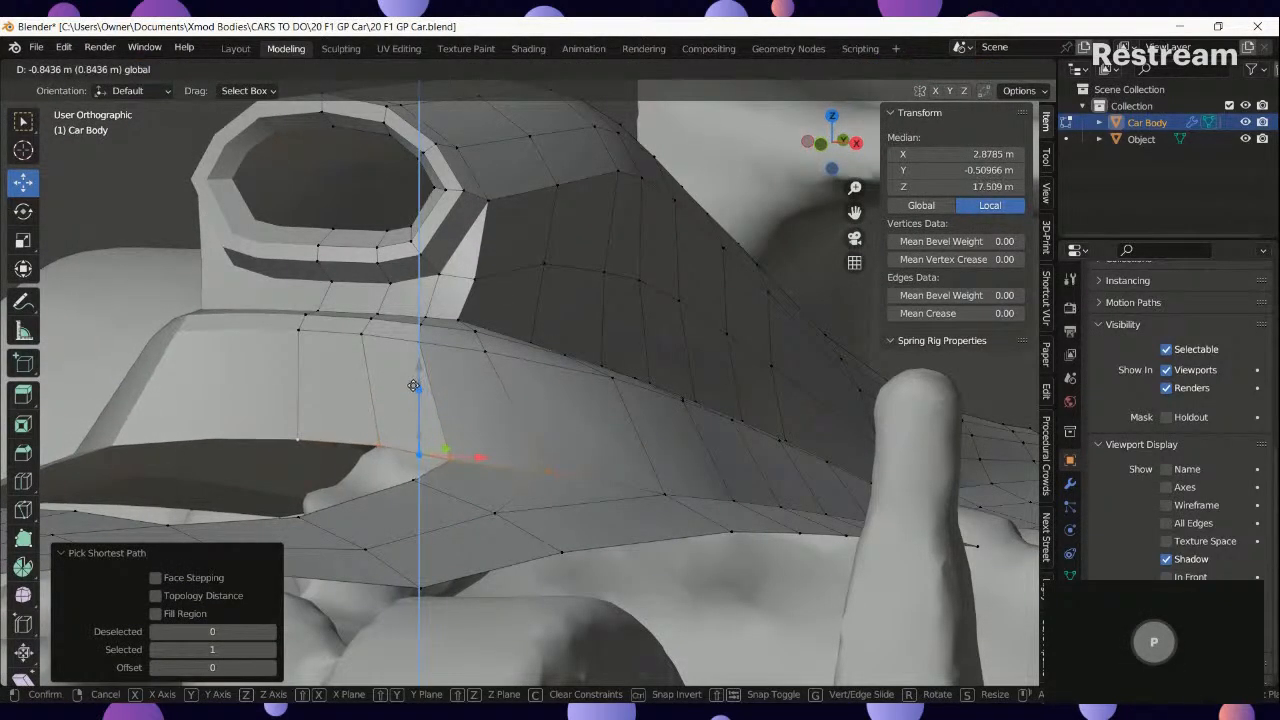
pyautogui.moveTo(413, 385); pyautogui.dragTo(413, 387)
pyautogui.rightClick(549, 473)
pyautogui.moveTo(549, 470); pyautogui.dragTo(575, 466, button='middle')
pyautogui.moveTo(521, 405); pyautogui.dragTo(521, 414)
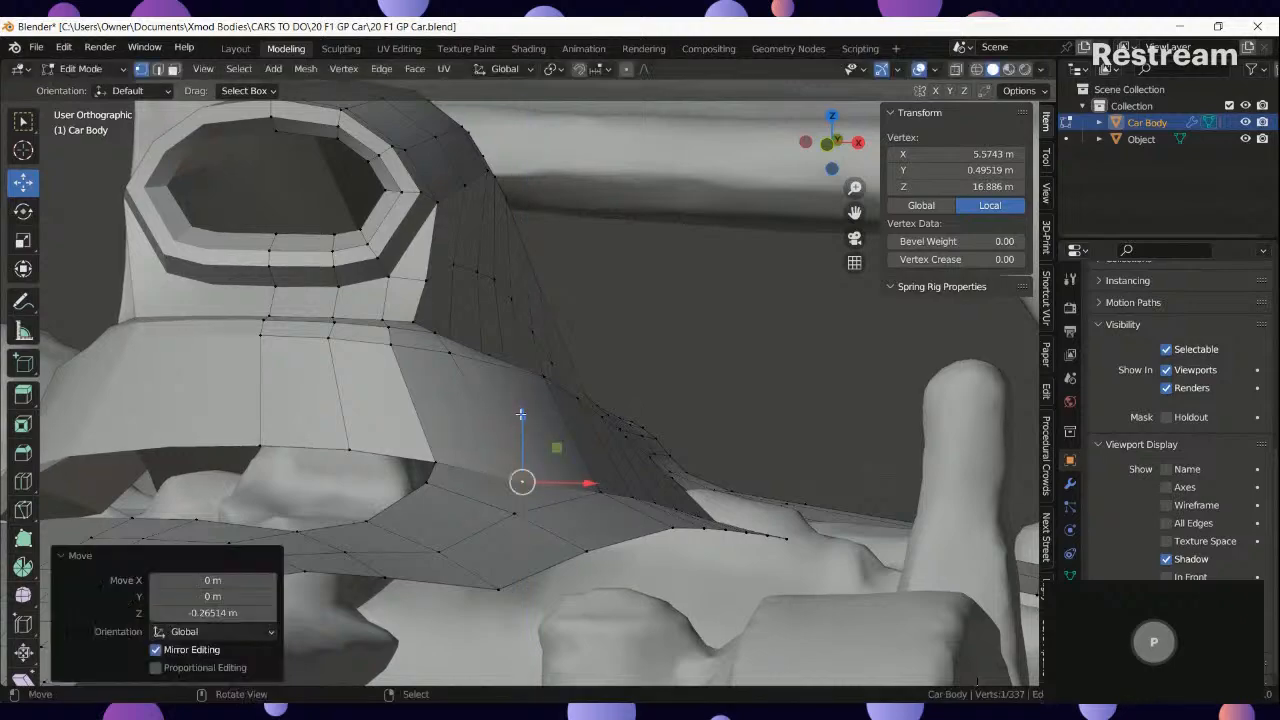
# Add a loop cut across the cockpit side strip in side view and lower it about 0.29 m to follow the blueprint.
pyautogui.press('Tab')
pyautogui.scroll(-5, 525, 428)
pyautogui.moveTo(529, 440); pyautogui.dragTo(389, 496, button='middle')
pyautogui.press('KP_3')
pyautogui.press('Tab')
pyautogui.scroll(4, 320, 464)
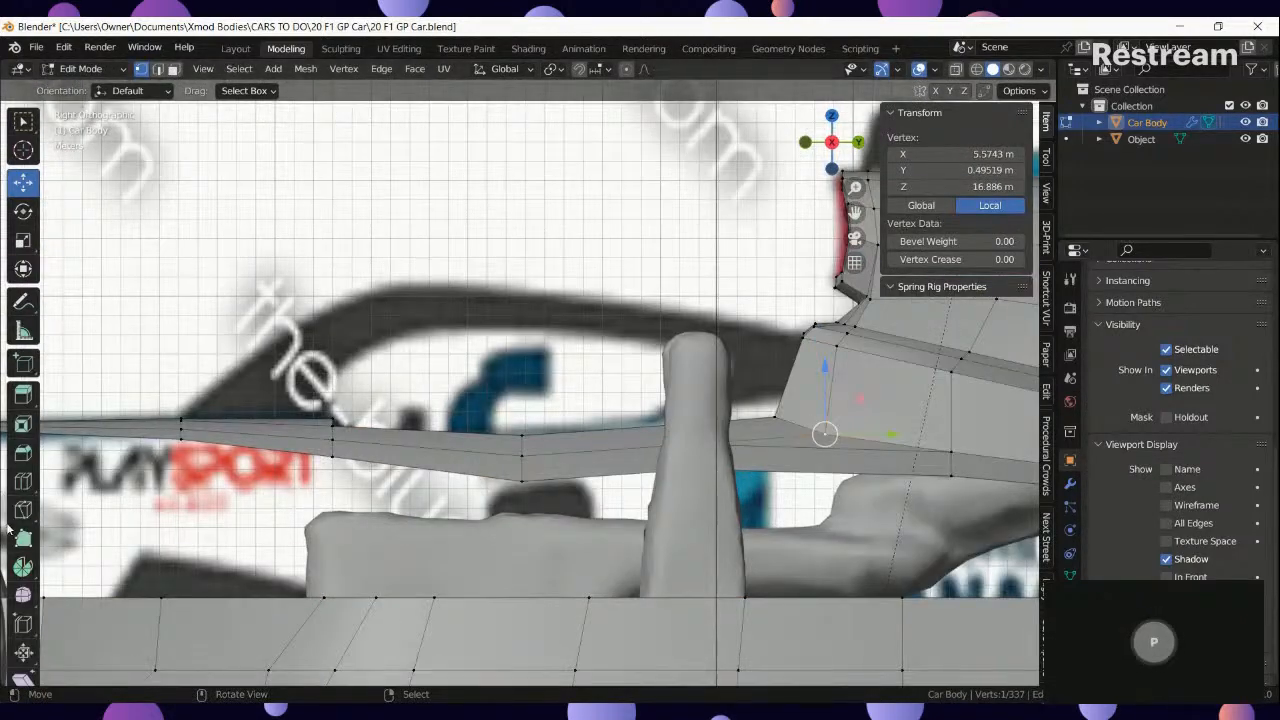
pyautogui.click(23, 481)
pyautogui.moveTo(425, 440); pyautogui.dragTo(404, 453)
pyautogui.click(23, 183)
pyautogui.scroll(2, 469, 420)
pyautogui.moveTo(390, 396)
pyautogui.mouseDown()
pyautogui.moveTo(392, 408)
pyautogui.moveTo(398, 397)
pyautogui.mouseUp()
# Adjust the new loop along X in top view and move the next cross row behind it about 0.05 m outward.
pyautogui.press('KP_7')
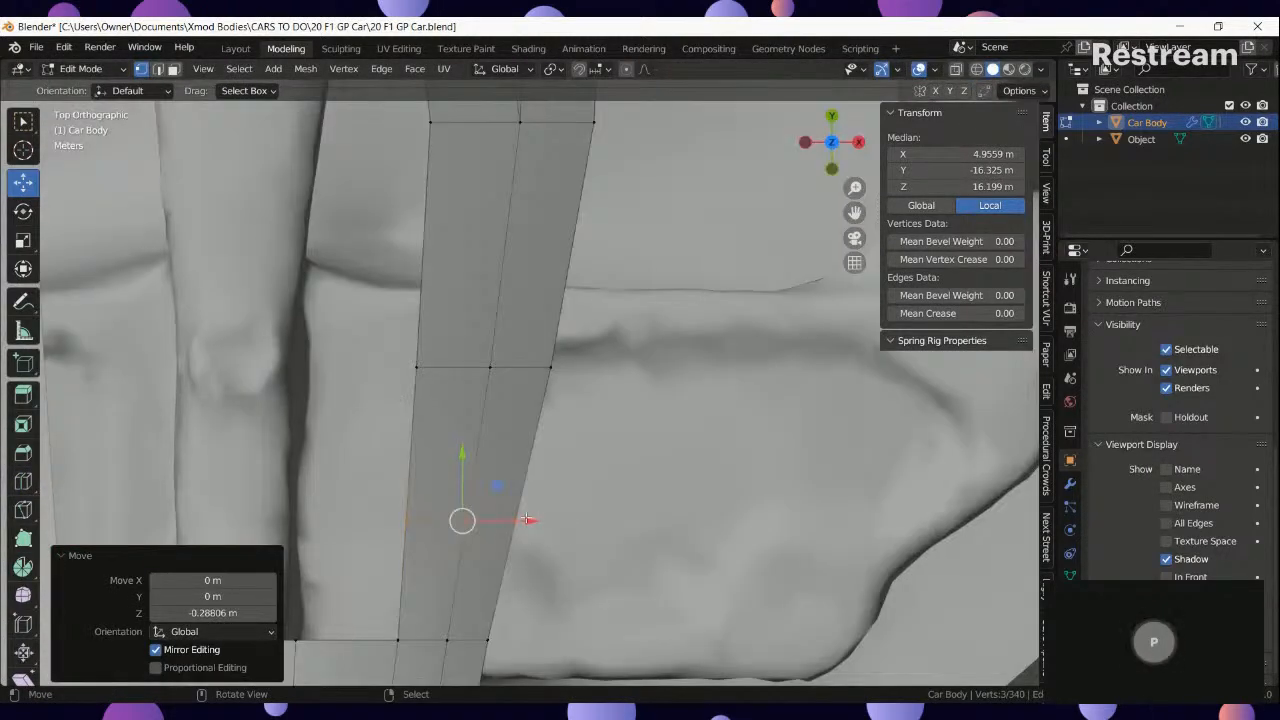
pyautogui.moveTo(526, 518); pyautogui.dragTo(527, 532)
pyautogui.hotkey('shift', 'z')
pyautogui.click(550, 371)
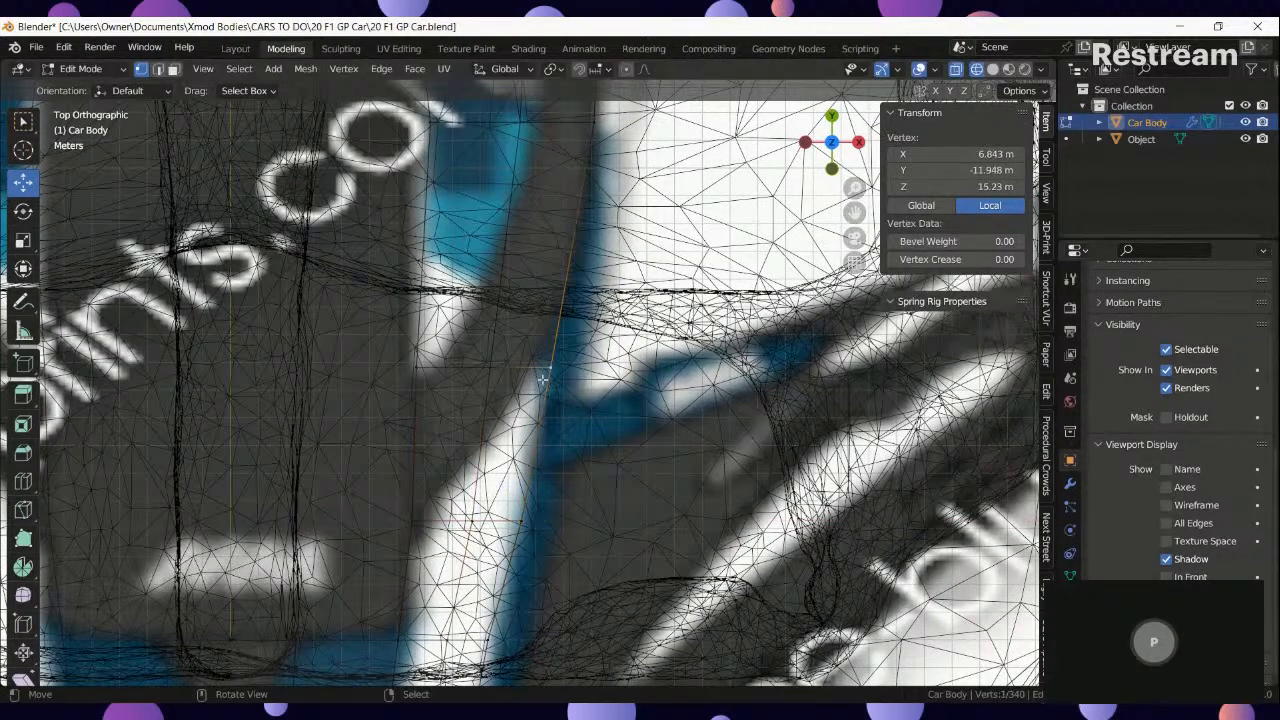
pyautogui.keyDown('ctrl'); pyautogui.click(417, 368); pyautogui.keyUp('ctrl')
pyautogui.moveTo(545, 369); pyautogui.dragTo(546, 369)
pyautogui.hotkey('shift', 'z')
pyautogui.scroll(-4, 530, 368)
pyautogui.keyDown('shift'); pyautogui.moveTo(400, 348); pyautogui.dragTo(427, 412, button='middle'); pyautogui.keyUp('shift')
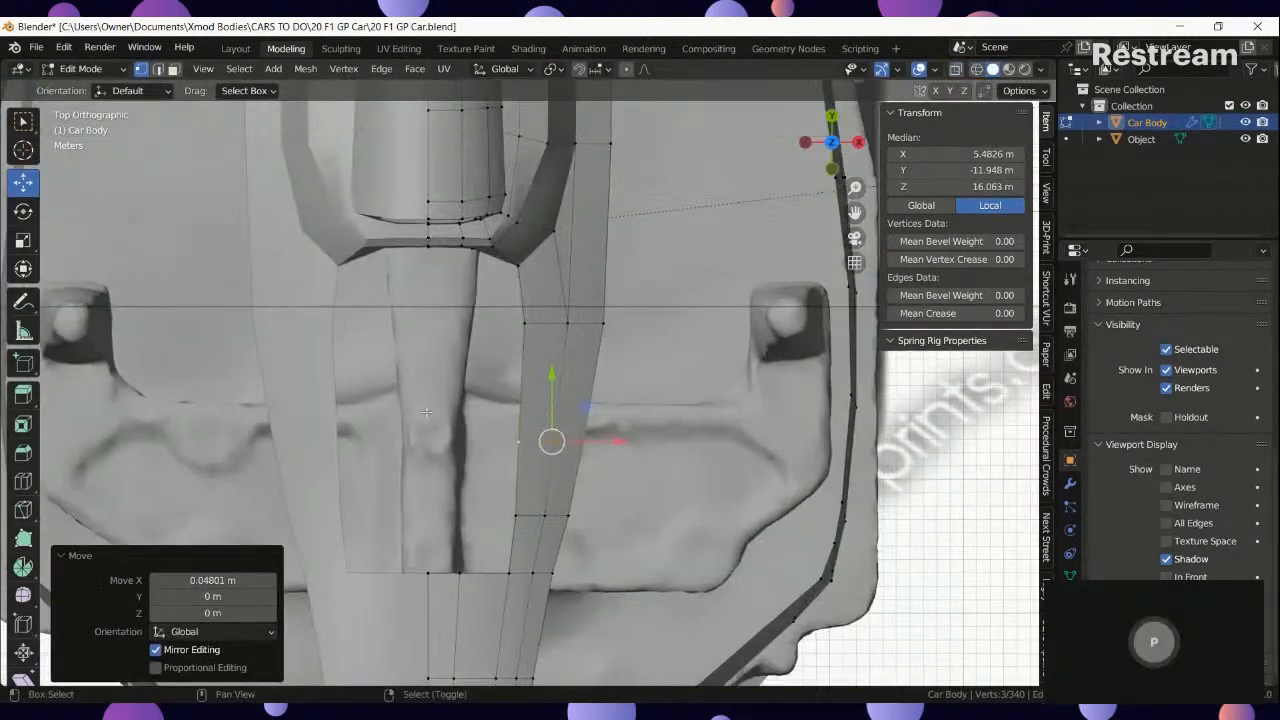
# Add a loop cut across the rear segment of the cockpit side strip, moving it about 0.12 m outward and 0.14 m down.
pyautogui.click(22, 483)
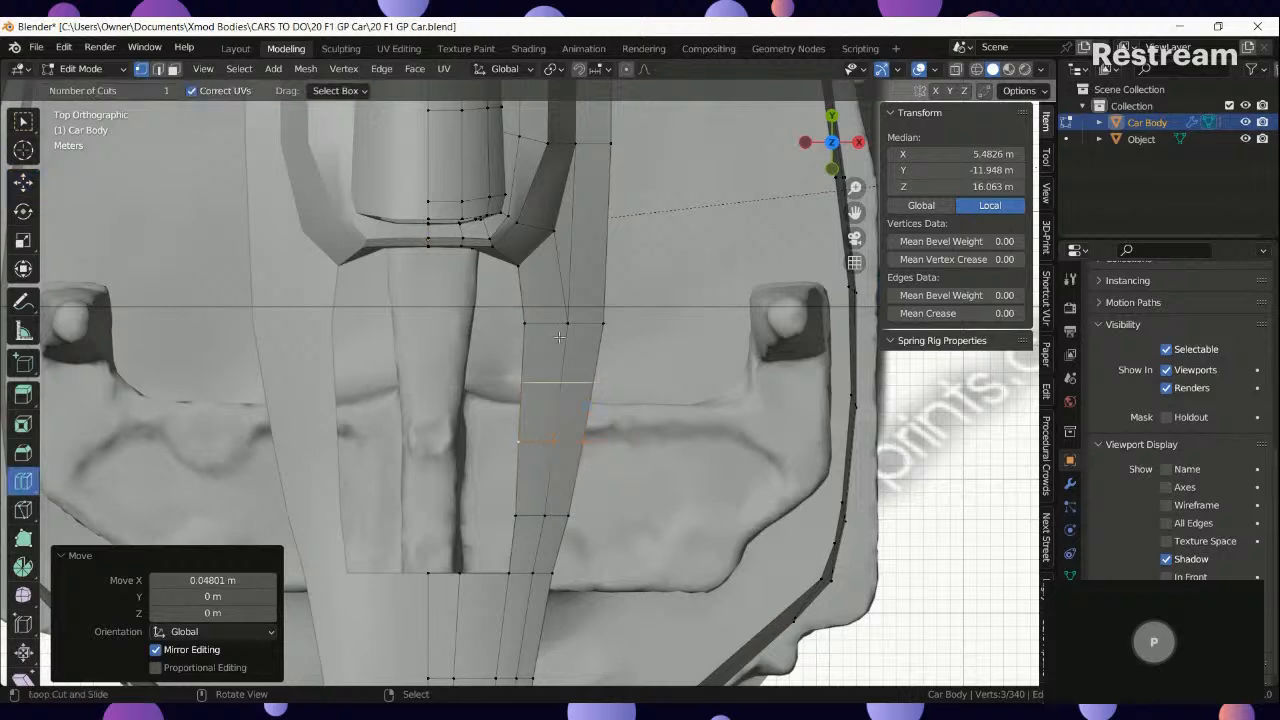
pyautogui.click(551, 349)
pyautogui.click(22, 184)
pyautogui.scroll(3, 682, 438)
pyautogui.press('z')
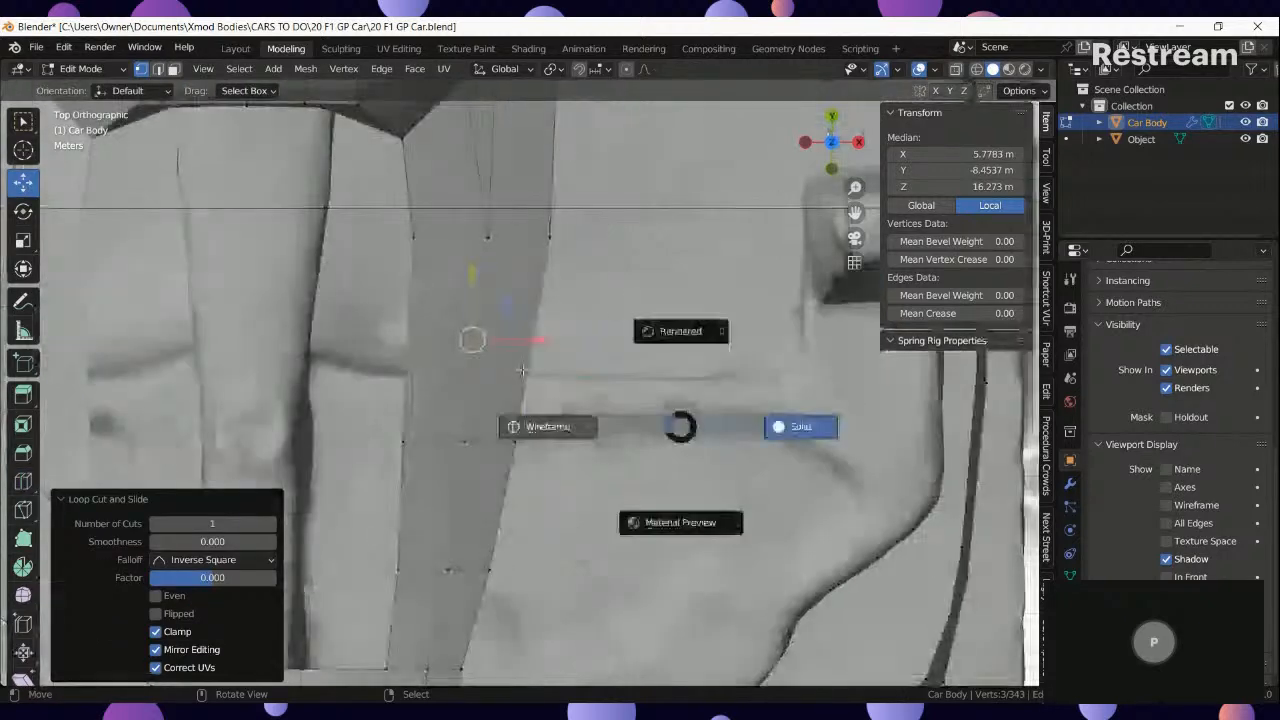
pyautogui.click(550, 426)
pyautogui.moveTo(528, 344); pyautogui.dragTo(531, 344)
pyautogui.press('z')
pyautogui.click(647, 336)
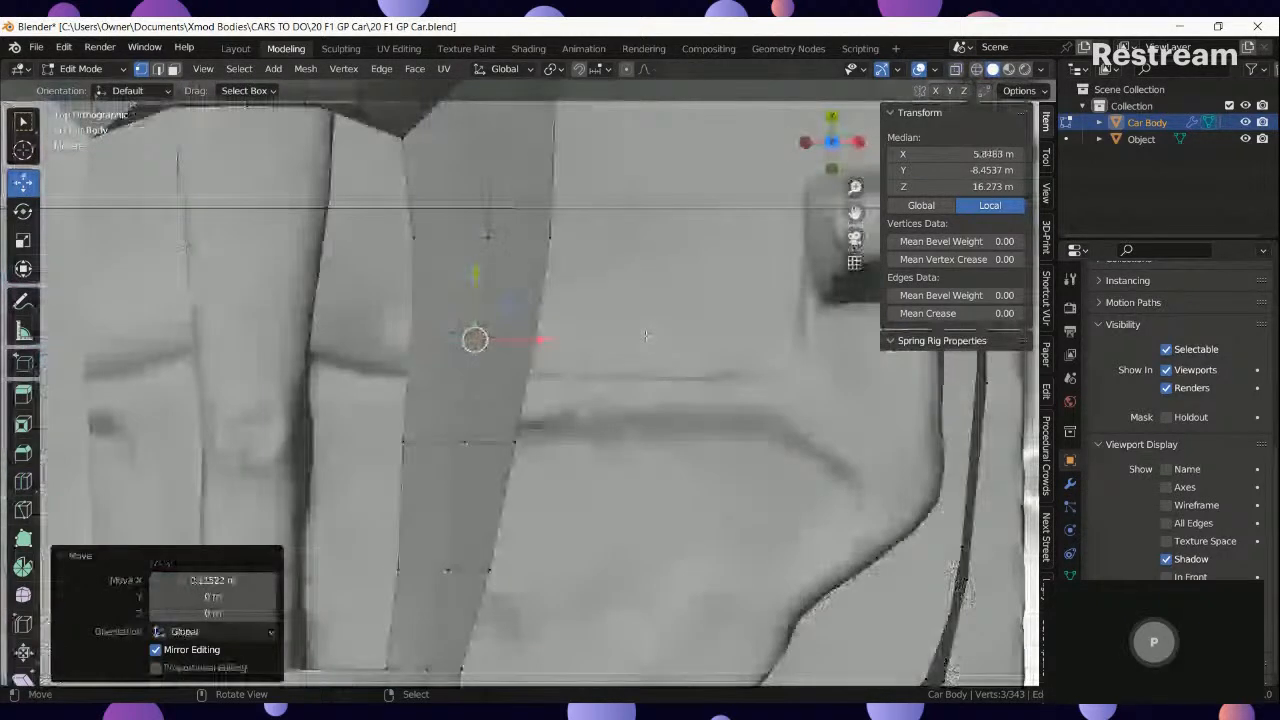
pyautogui.press('KP_3')
pyautogui.press('g')
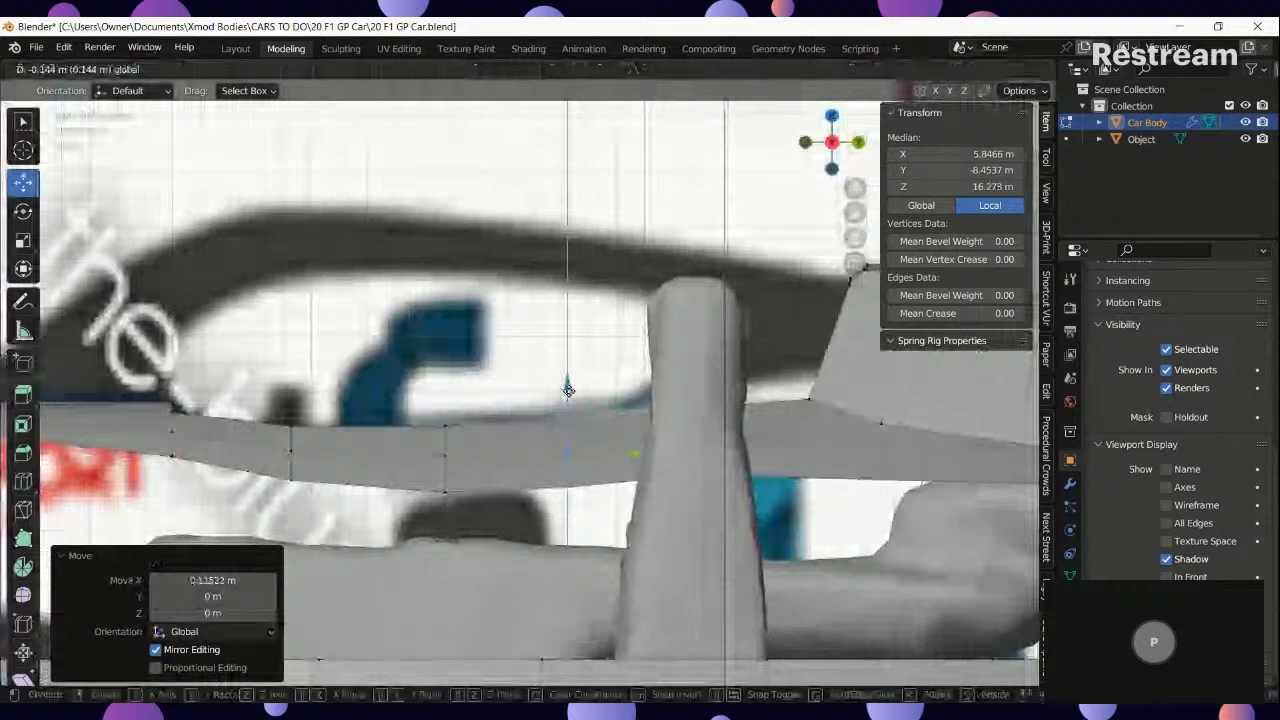
pyautogui.moveTo(568, 391); pyautogui.dragTo(568, 392)
# Move the cross row in front of the new loop cut about 0.17 m outward along X against the top blueprint.
pyautogui.press('KP_7')
pyautogui.click(512, 466)
pyautogui.keyDown('ctrl'); pyautogui.click(374, 465); pyautogui.keyUp('ctrl')
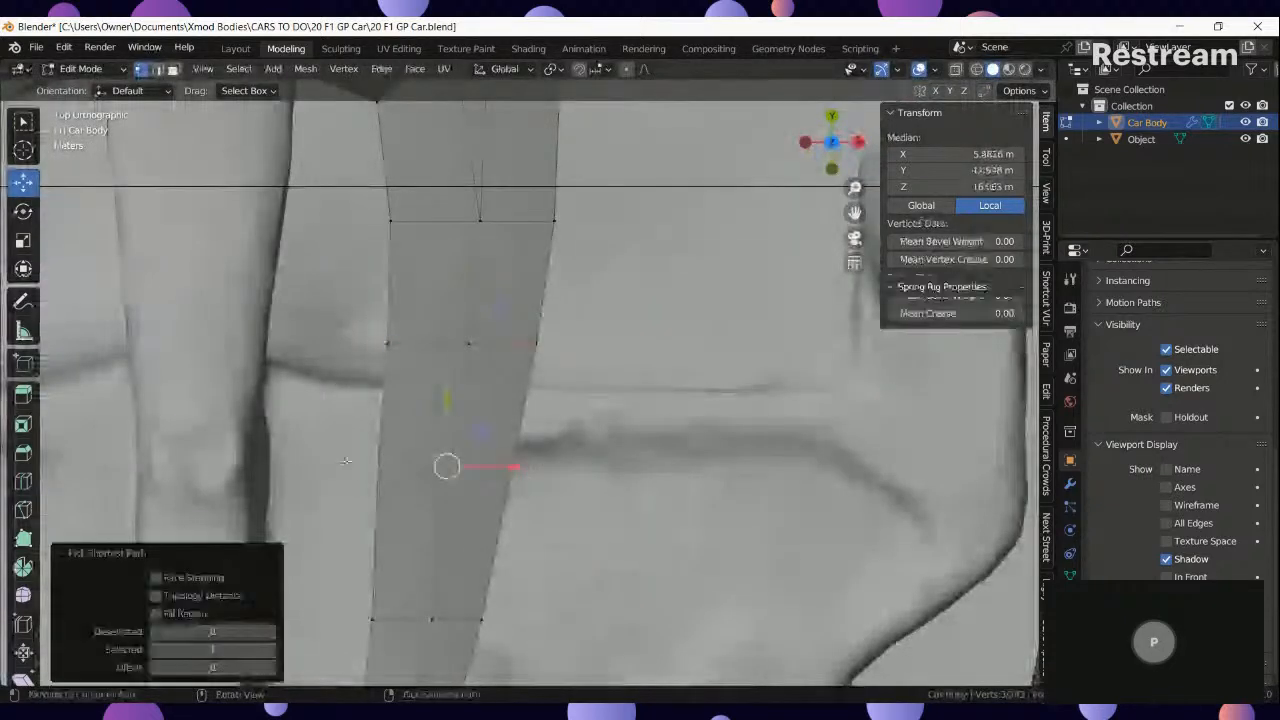
pyautogui.hotkey('shift', 'z')
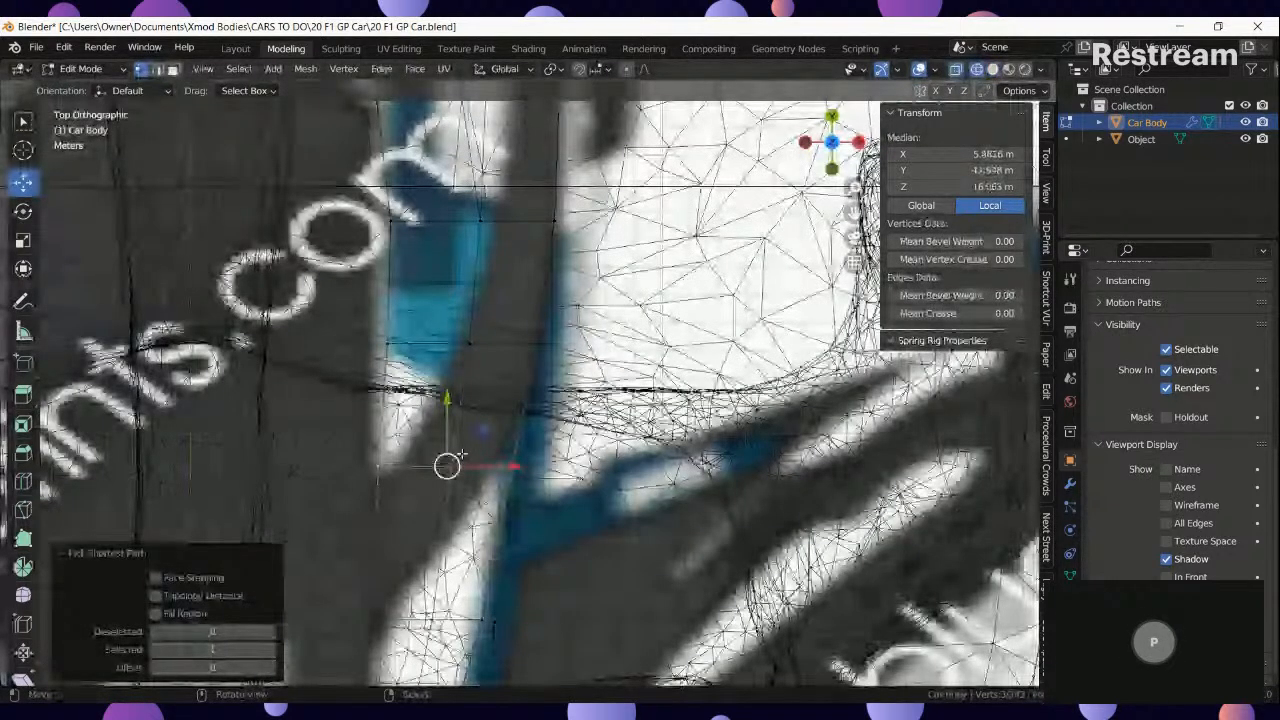
pyautogui.moveTo(514, 466); pyautogui.dragTo(519, 466)
pyautogui.hotkey('shift', 'z')
# Examine the reshaped body outside Edit Mode from several angles, comparing it with the top blueprint.
pyautogui.moveTo(668, 511); pyautogui.dragTo(602, 334, button='middle')
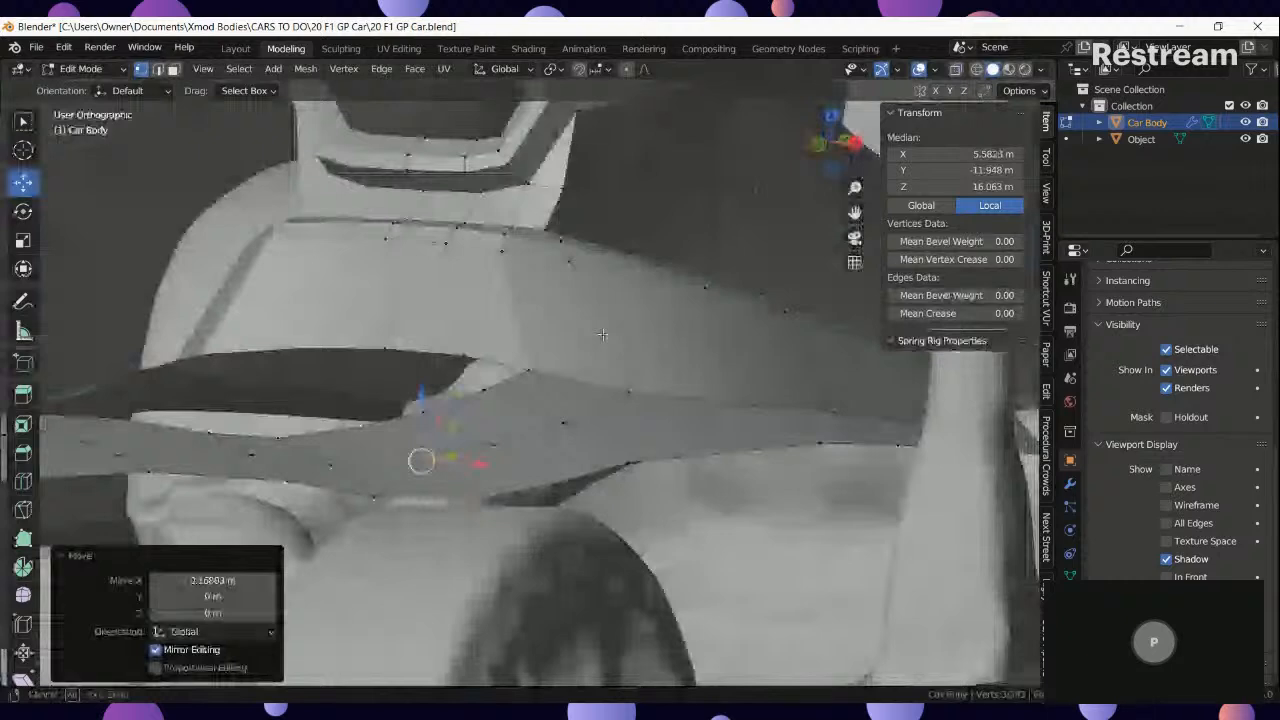
pyautogui.press('Tab')
pyautogui.scroll(-6, 486, 423)
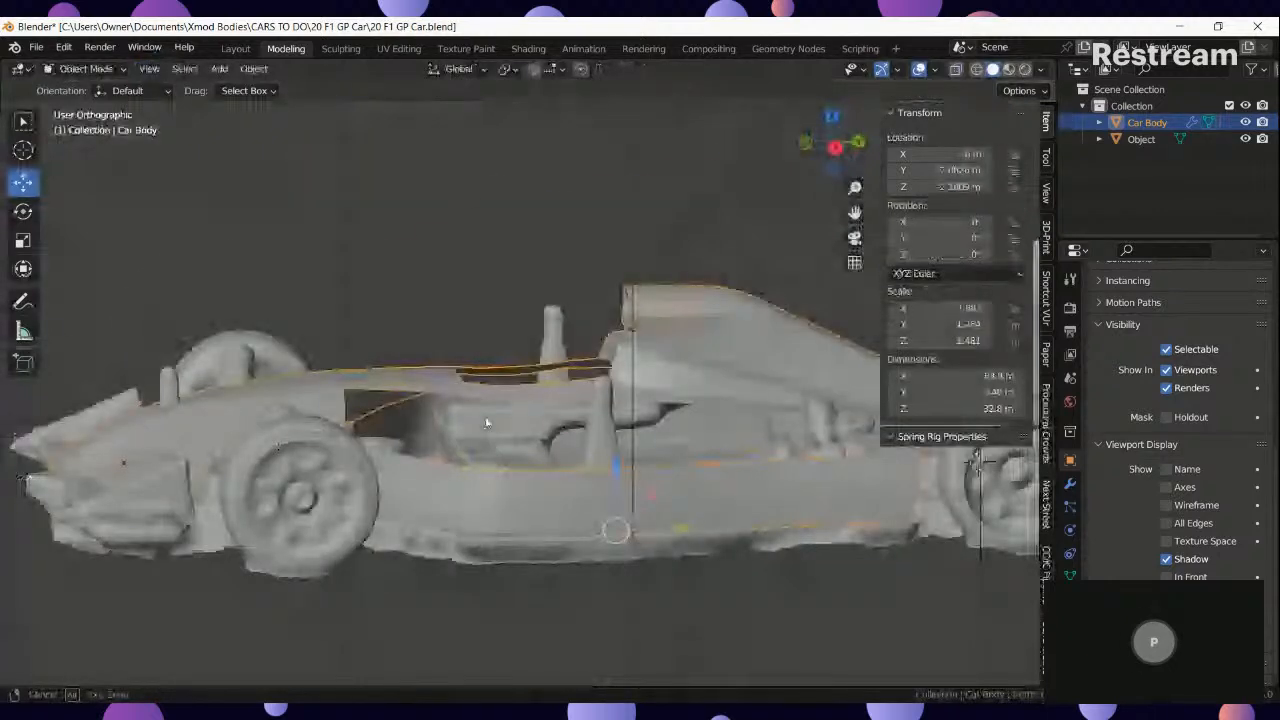
pyautogui.moveTo(486, 423); pyautogui.dragTo(649, 509, button='middle')
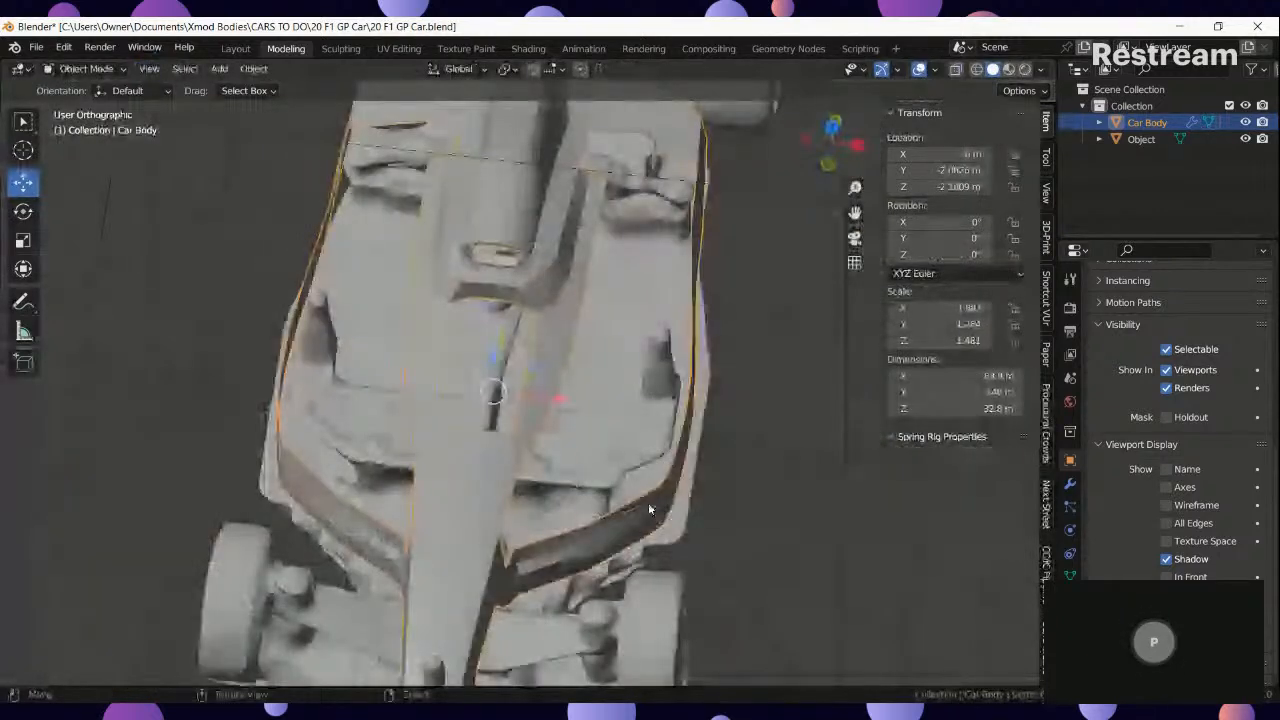
pyautogui.press('KP_7')
pyautogui.hotkey('shift', 'z')
pyautogui.scroll(4, 504, 427)
pyautogui.hotkey('shift', 'z')
pyautogui.scroll(-4, 504, 427)
pyautogui.moveTo(504, 427)
pyautogui.mouseDown(button='middle')
pyautogui.moveTo(462, 378)
pyautogui.moveTo(296, 275)
pyautogui.moveTo(955, 520)
pyautogui.moveTo(950, 398)
pyautogui.mouseUp(button='middle')
pyautogui.press('Tab')
pyautogui.moveTo(532, 515); pyautogui.dragTo(600, 445, button='middle')
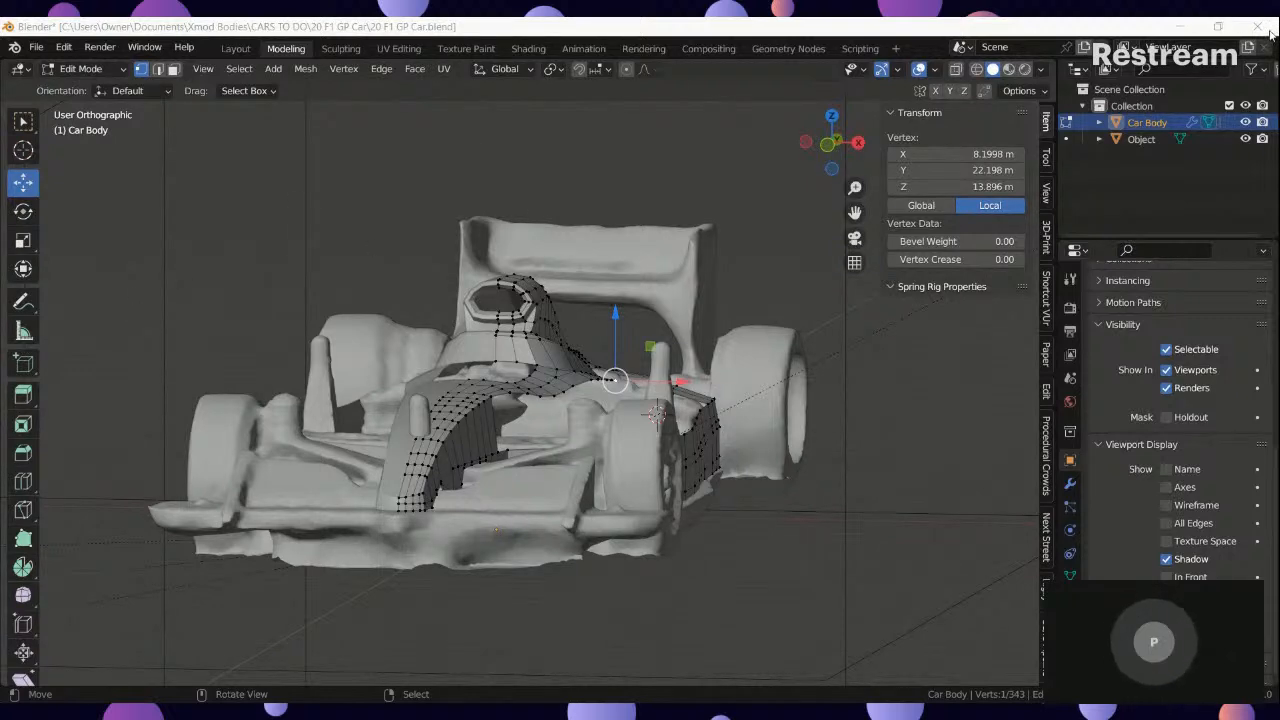
# Compare the engine cover with the side and top blueprints in wireframe and solid shading.
pyautogui.click(1180, 28)
pyautogui.moveTo(622, 370); pyautogui.dragTo(489, 374, button='middle')
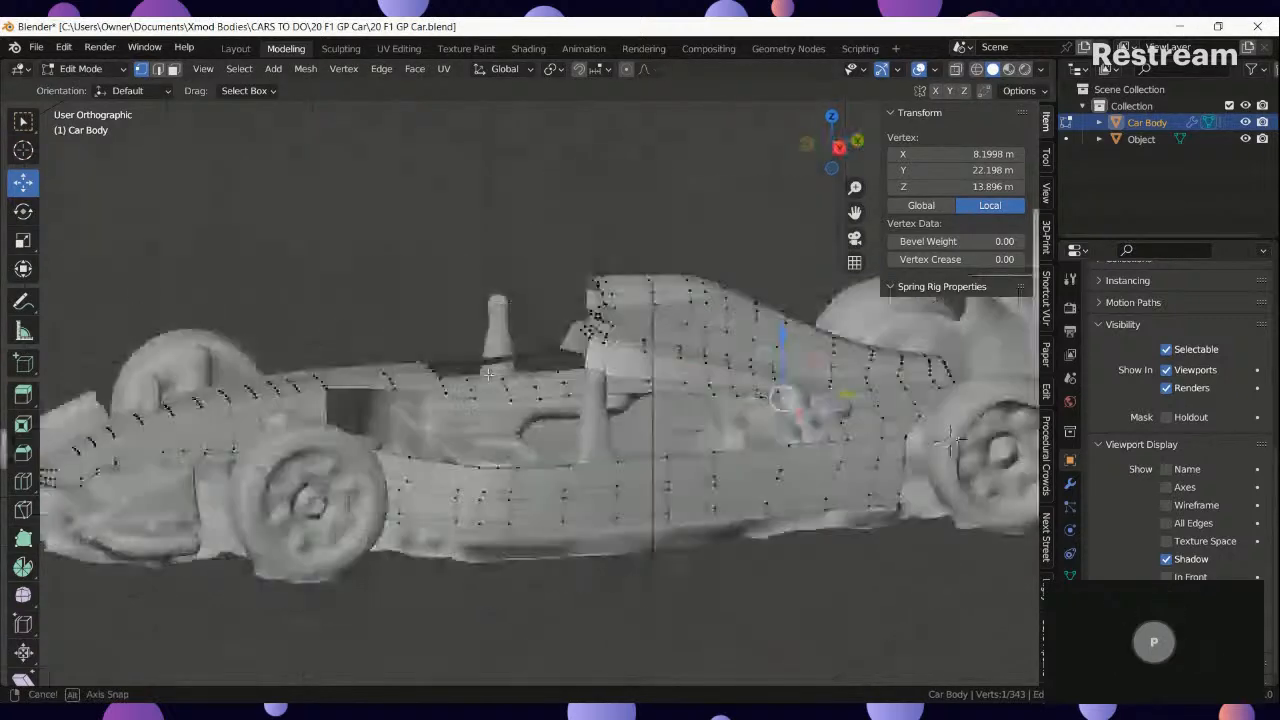
pyautogui.press('KP_3')
pyautogui.press('z')
pyautogui.click(697, 406)
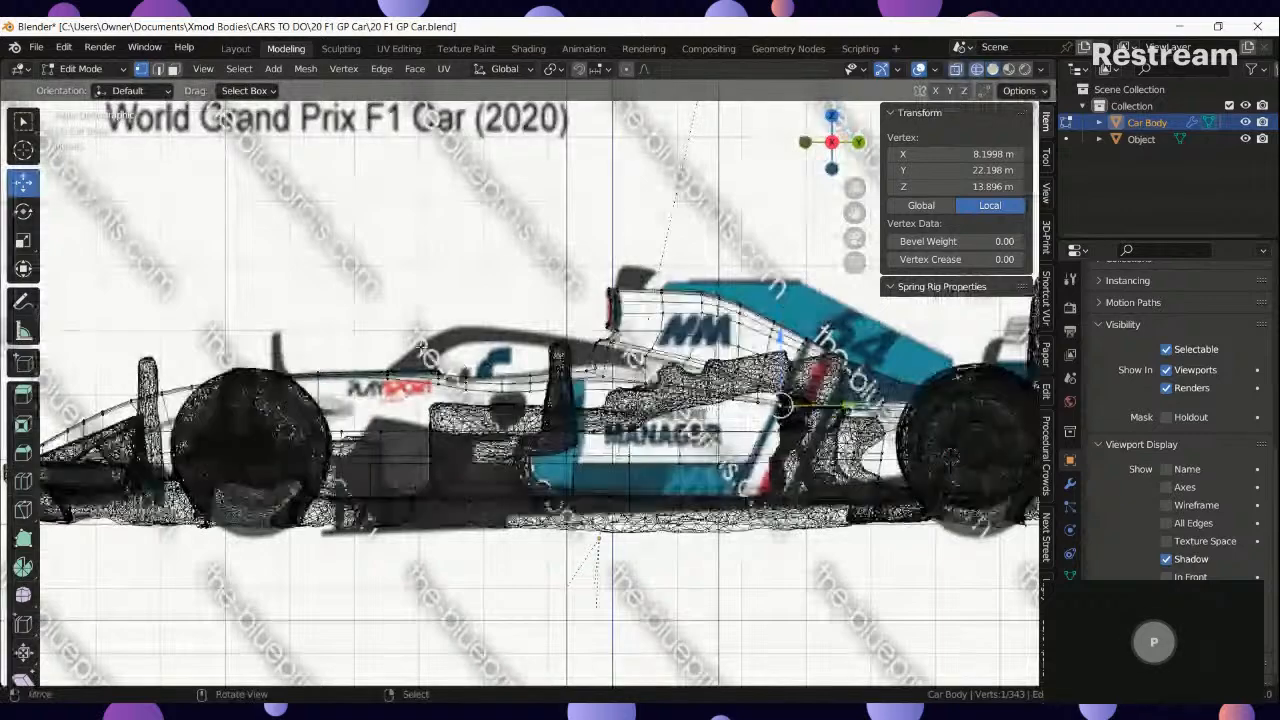
pyautogui.keyDown('shift'); pyautogui.moveTo(697, 406); pyautogui.dragTo(647, 398, button='middle'); pyautogui.keyUp('shift')
pyautogui.press('KP_7')
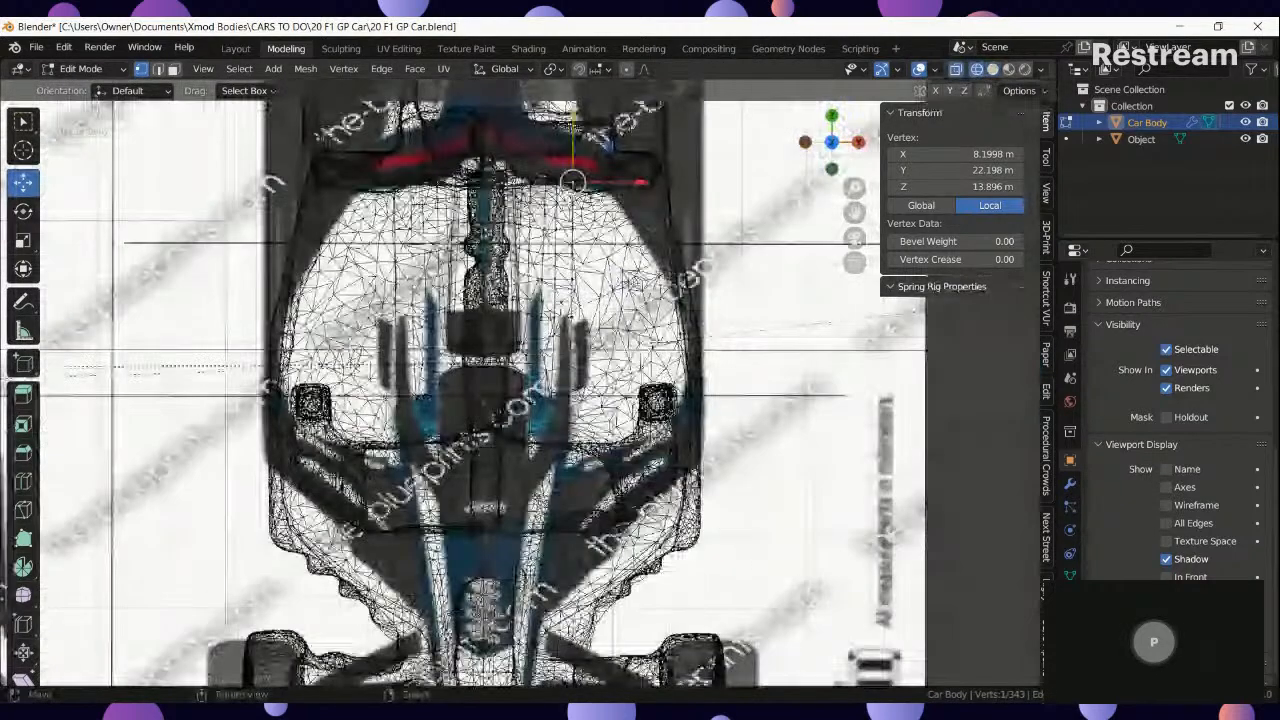
pyautogui.hotkey('shift', 'z')
pyautogui.press('KP_3')
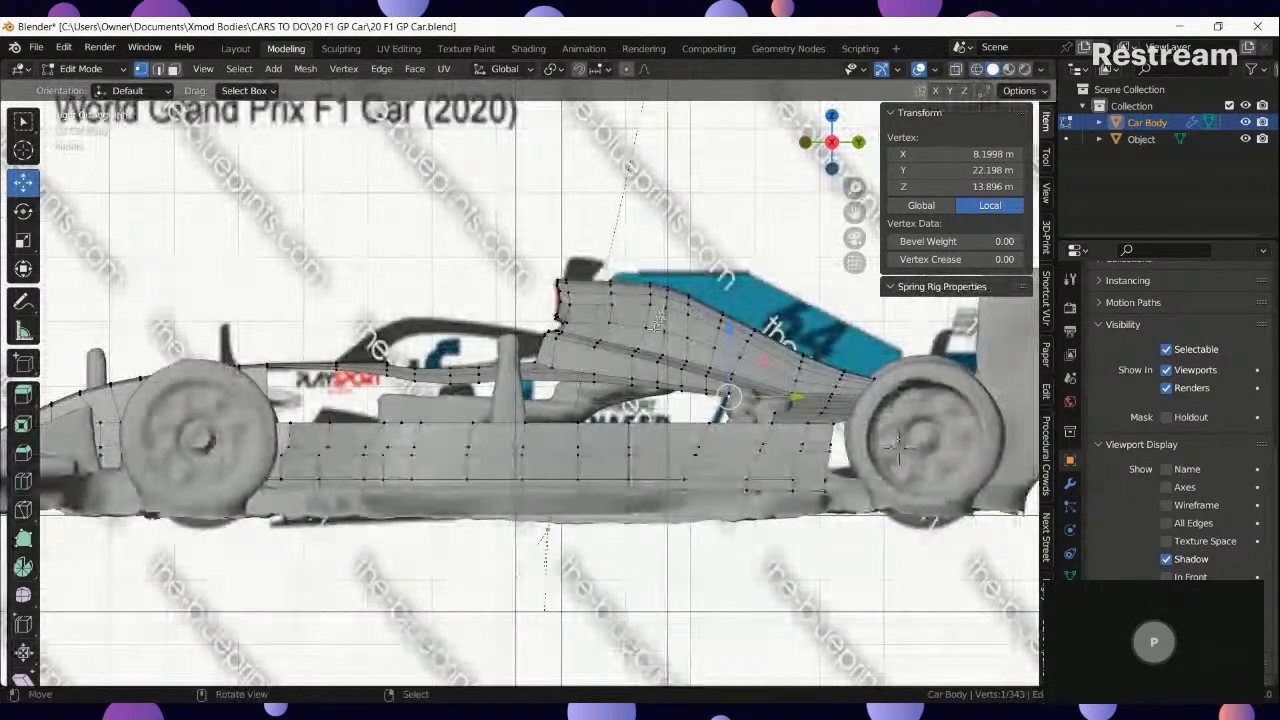
pyautogui.scroll(1, 623, 337)
pyautogui.scroll(2, 623, 337)
pyautogui.keyDown('shift'); pyautogui.moveTo(750, 308); pyautogui.dragTo(599, 390, button='middle'); pyautogui.keyUp('shift')
pyautogui.moveTo(599, 390); pyautogui.dragTo(560, 488, button='middle')
# Select the lengthwise edge path beside the engine cover's centreline up to the tail and edge-slide it toward the centreline.
pyautogui.rightClick(438, 314)
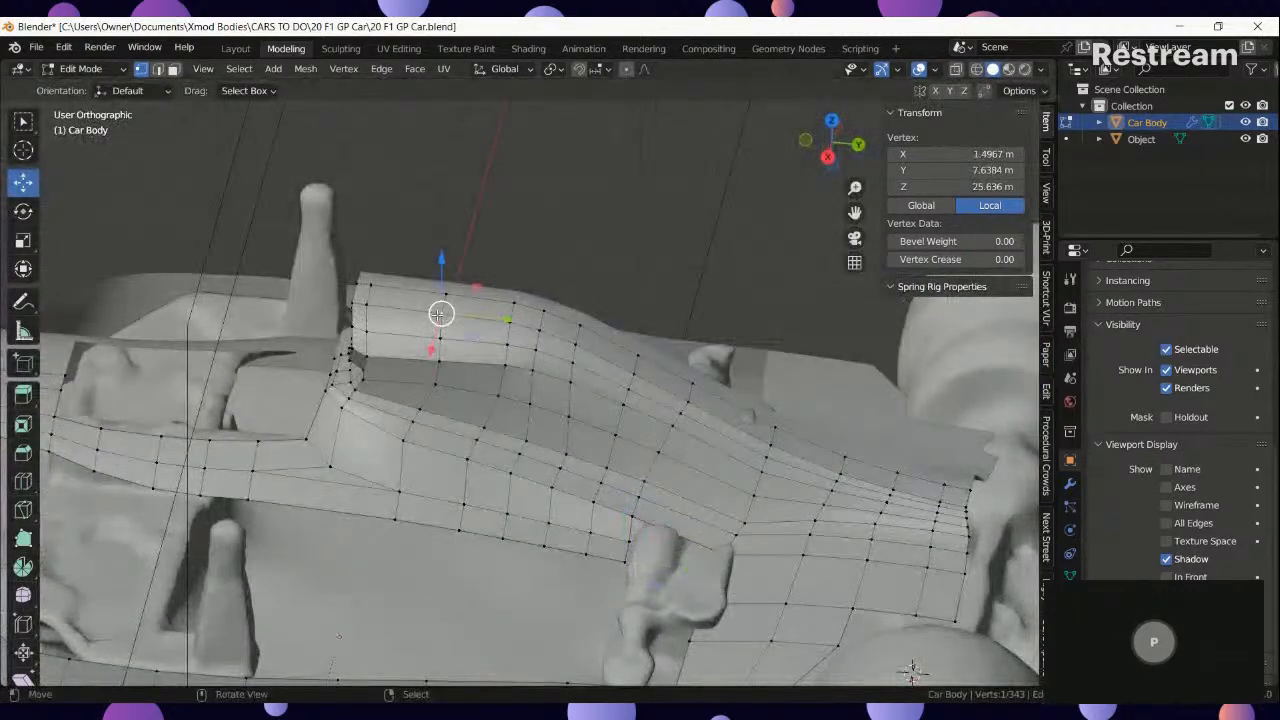
pyautogui.press('KP_7')
pyautogui.hotkey('shift', 'z')
pyautogui.hotkey('shift', 'z')
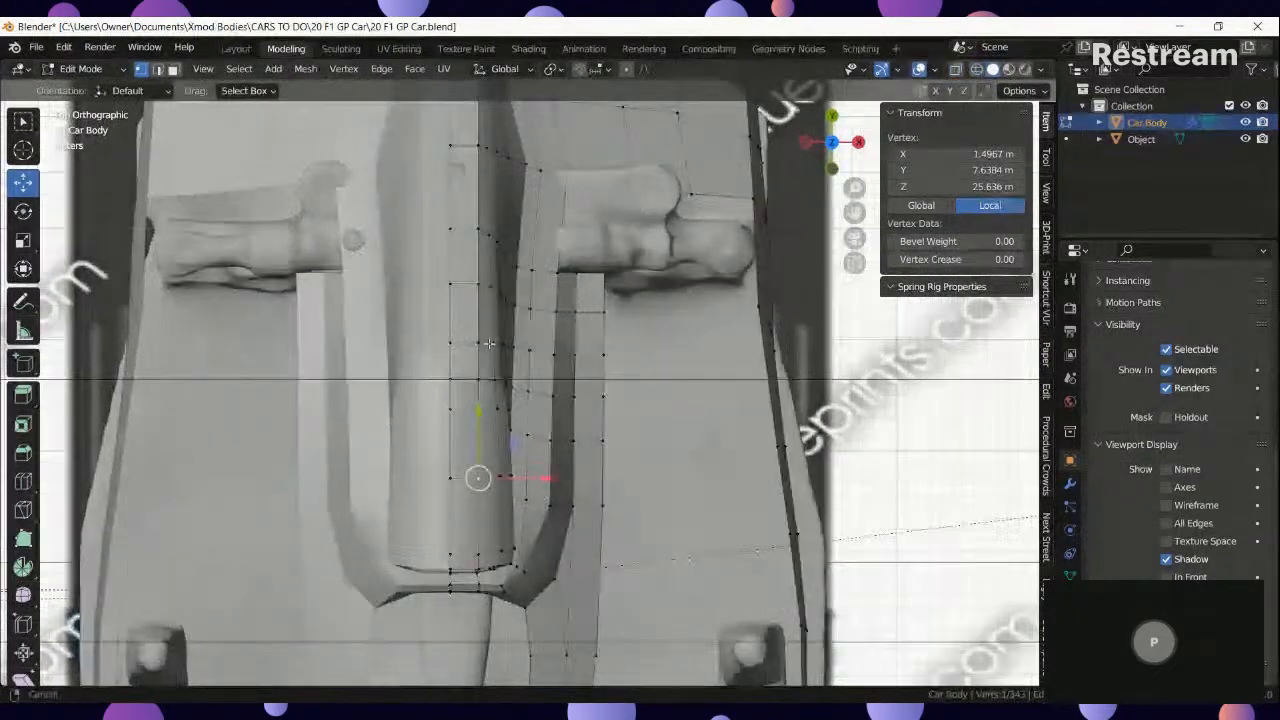
pyautogui.keyDown('shift'); pyautogui.moveTo(493, 309); pyautogui.dragTo(500, 511, button='middle'); pyautogui.keyUp('shift')
pyautogui.keyDown('ctrl'); pyautogui.click(490, 170); pyautogui.keyUp('ctrl')
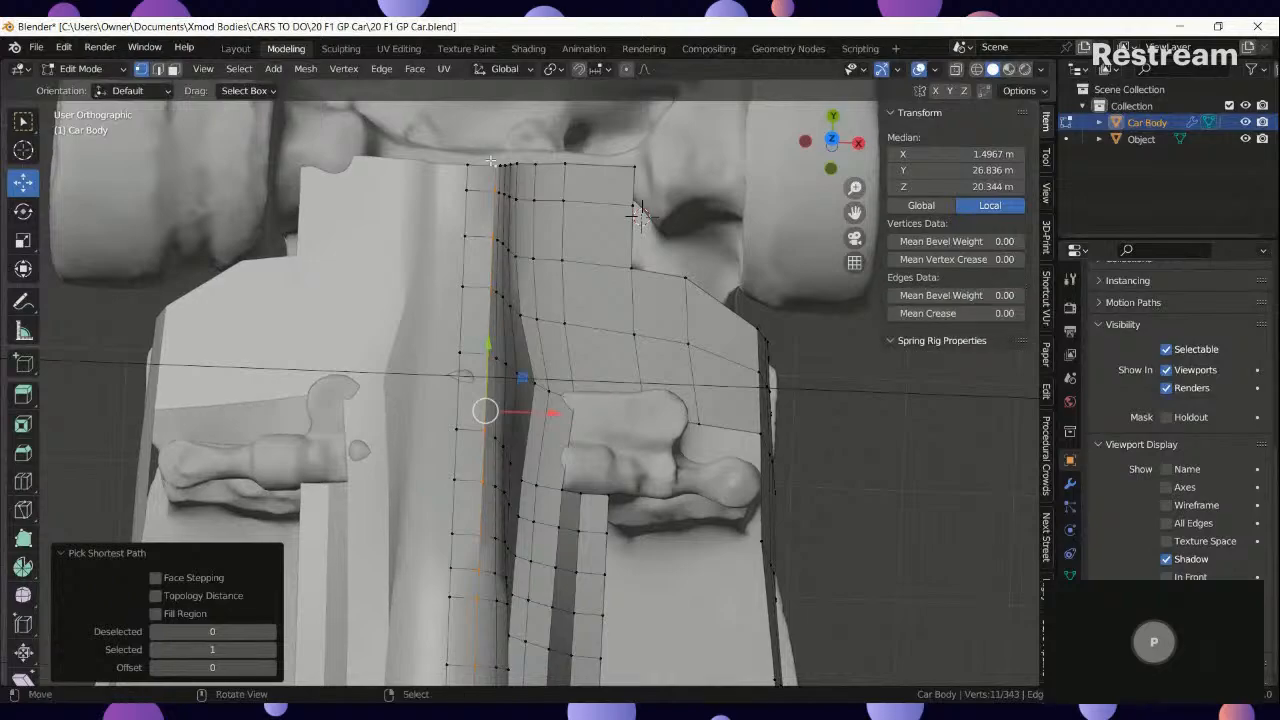
pyautogui.press('z')
pyautogui.click(370, 374)
pyautogui.press('g')
pyautogui.press('g')
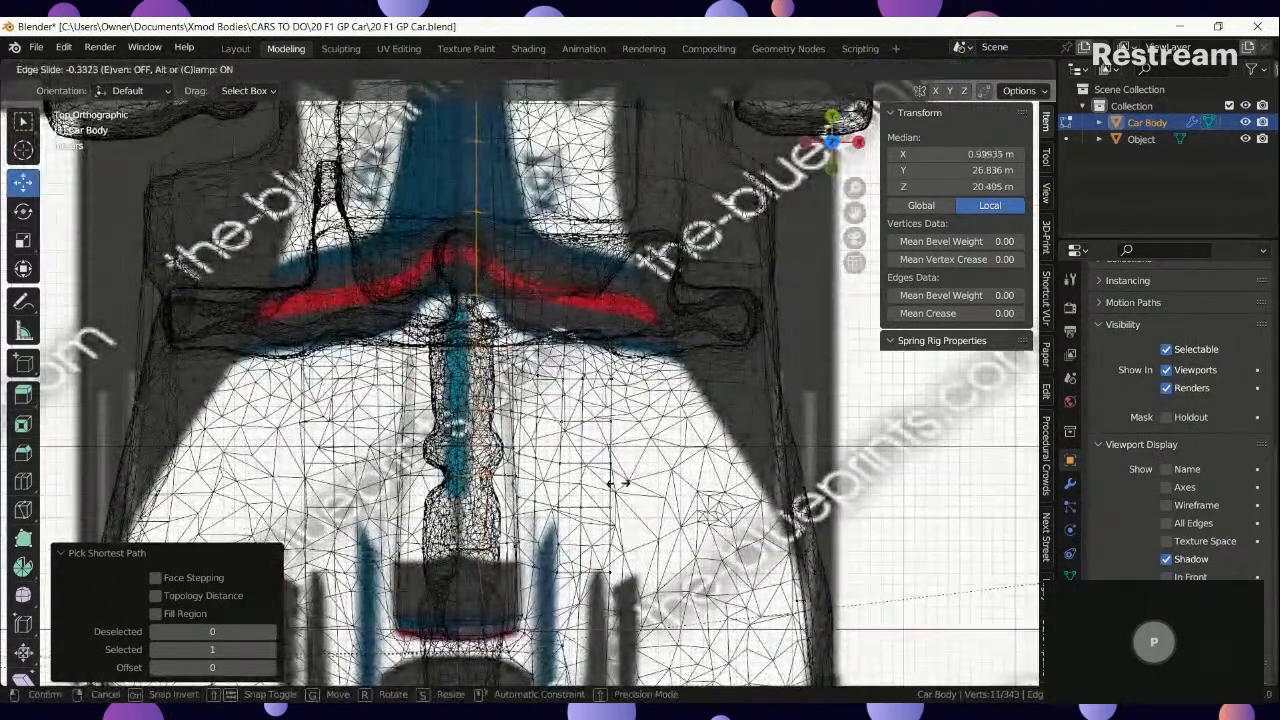
pyautogui.click(628, 483)
pyautogui.press('z')
pyautogui.click(728, 481)
# Select the next lengthwise edge path outward, from the tail to the air intake, and edge-slide it.
pyautogui.moveTo(652, 480)
pyautogui.mouseDown(button='middle')
pyautogui.moveTo(614, 428)
pyautogui.moveTo(624, 374)
pyautogui.mouseUp(button='middle')
pyautogui.scroll(2, 592, 365)
pyautogui.rightClick(525, 339)
pyautogui.scroll(2, 425, 504)
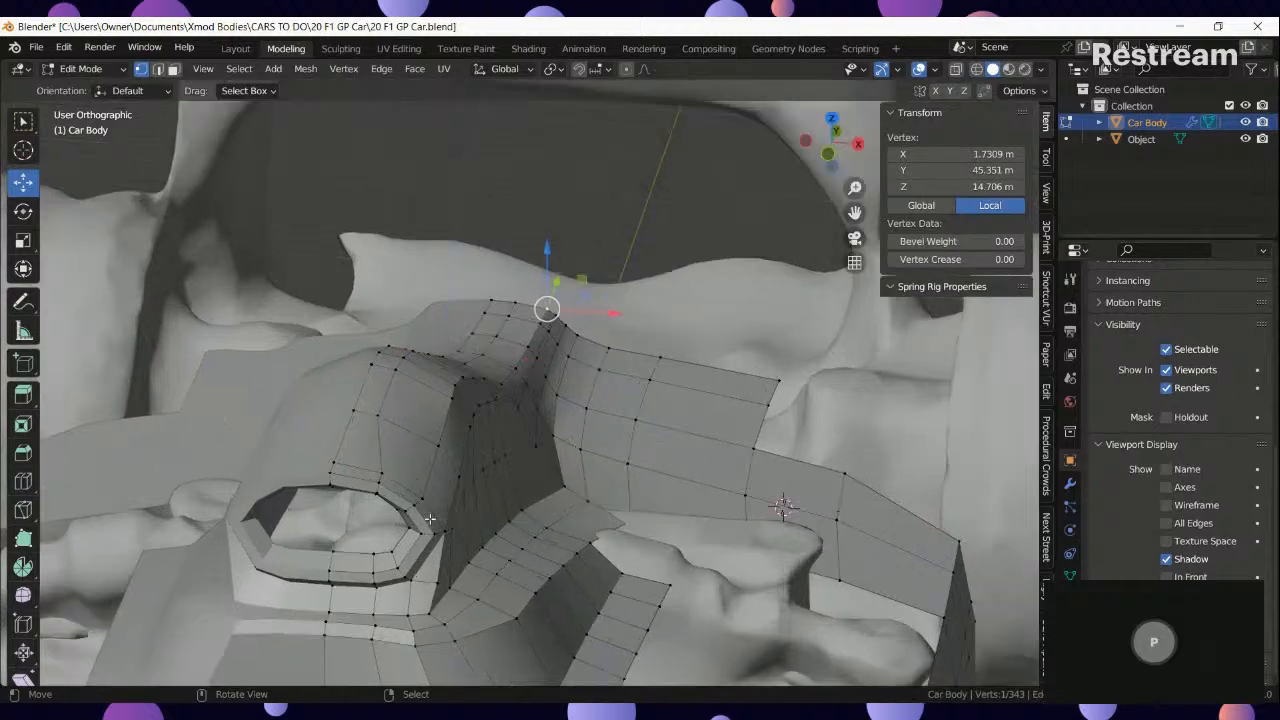
pyautogui.keyDown('ctrl'); pyautogui.click(435, 427); pyautogui.keyUp('ctrl')
pyautogui.press('g')
pyautogui.press('g')
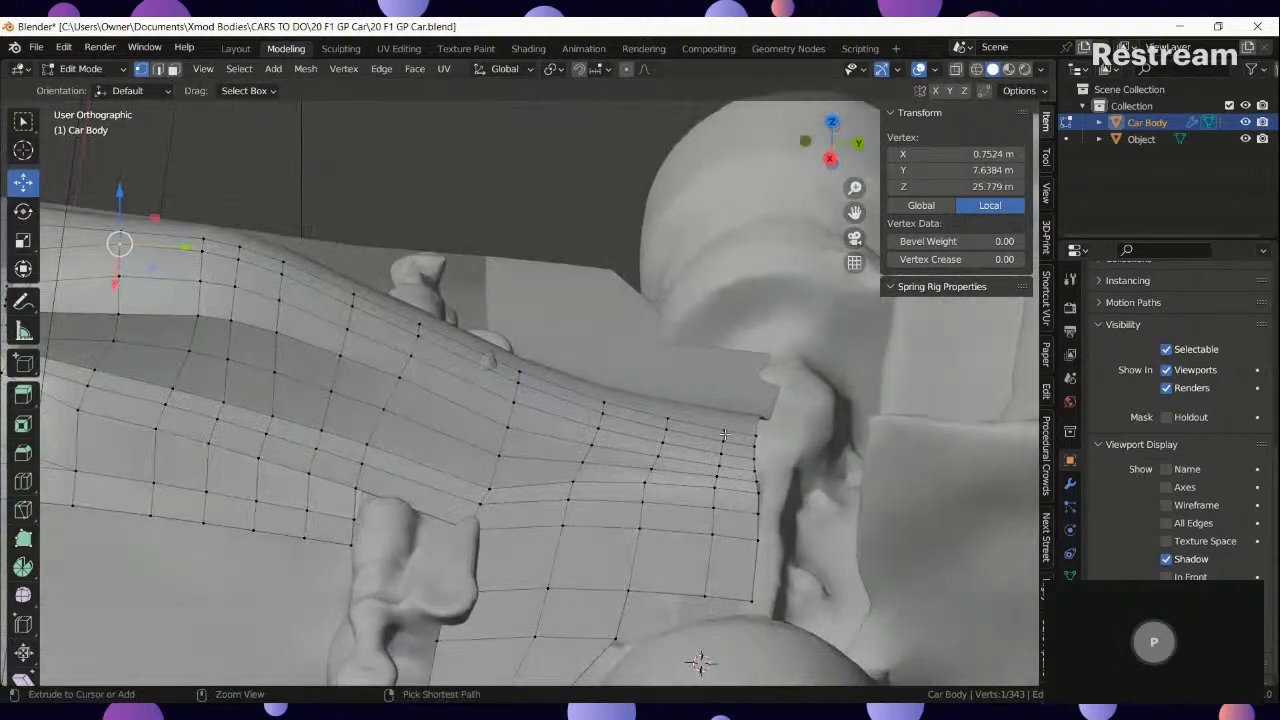
# Select the upper lengthwise edge strip of the engine cover and extrude it straight up about 5.33 m along Z to form the fin.
pyautogui.keyDown('ctrl'); pyautogui.click(724, 434); pyautogui.keyUp('ctrl')
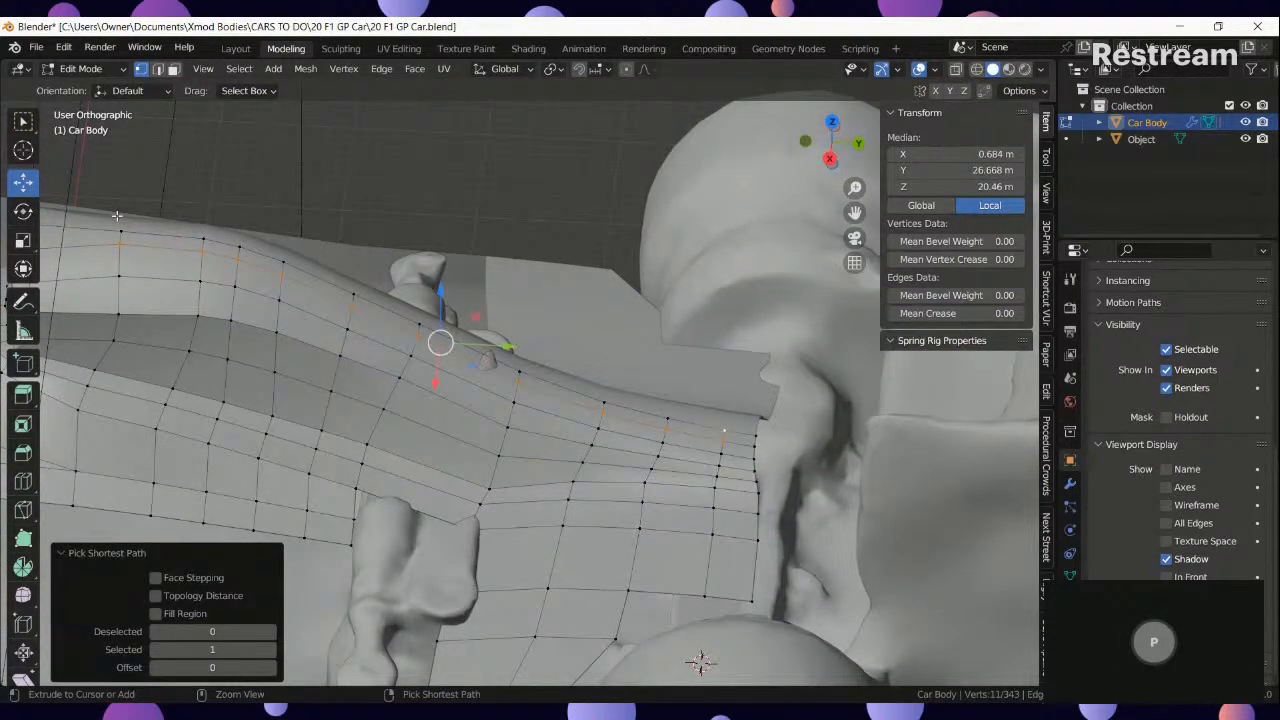
pyautogui.press('KP_3')
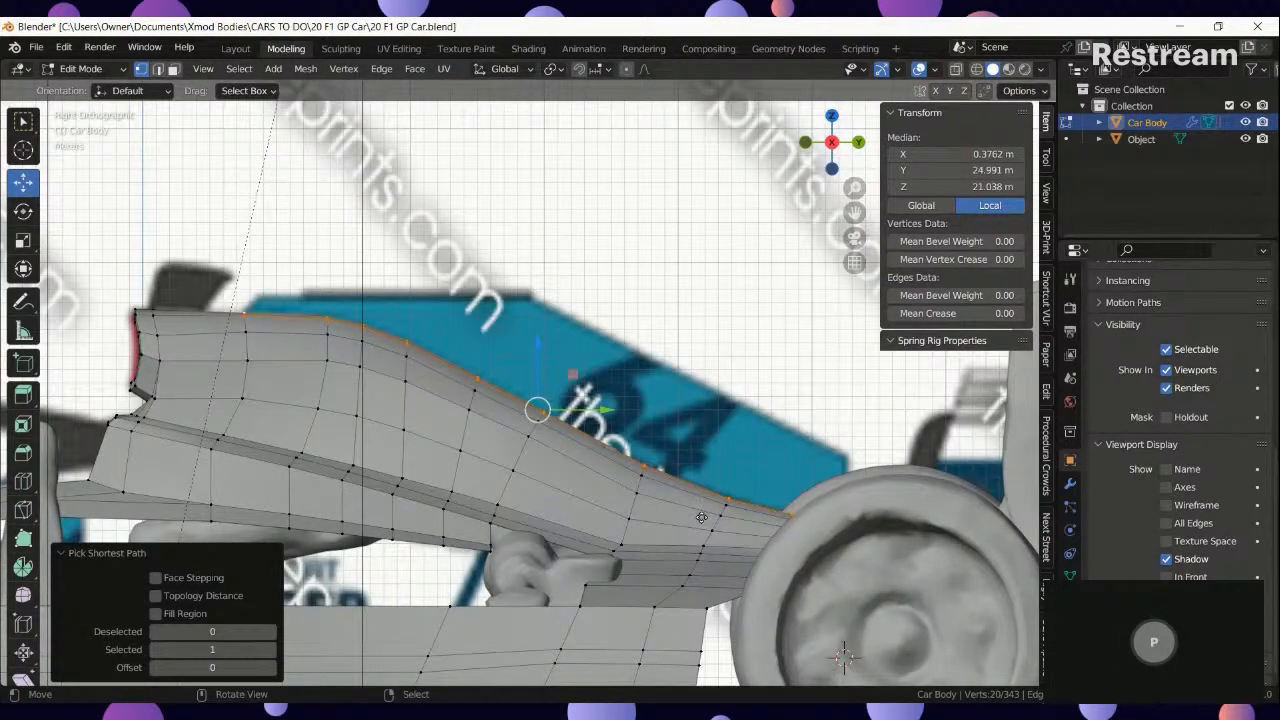
pyautogui.press('g')
pyautogui.press('z')
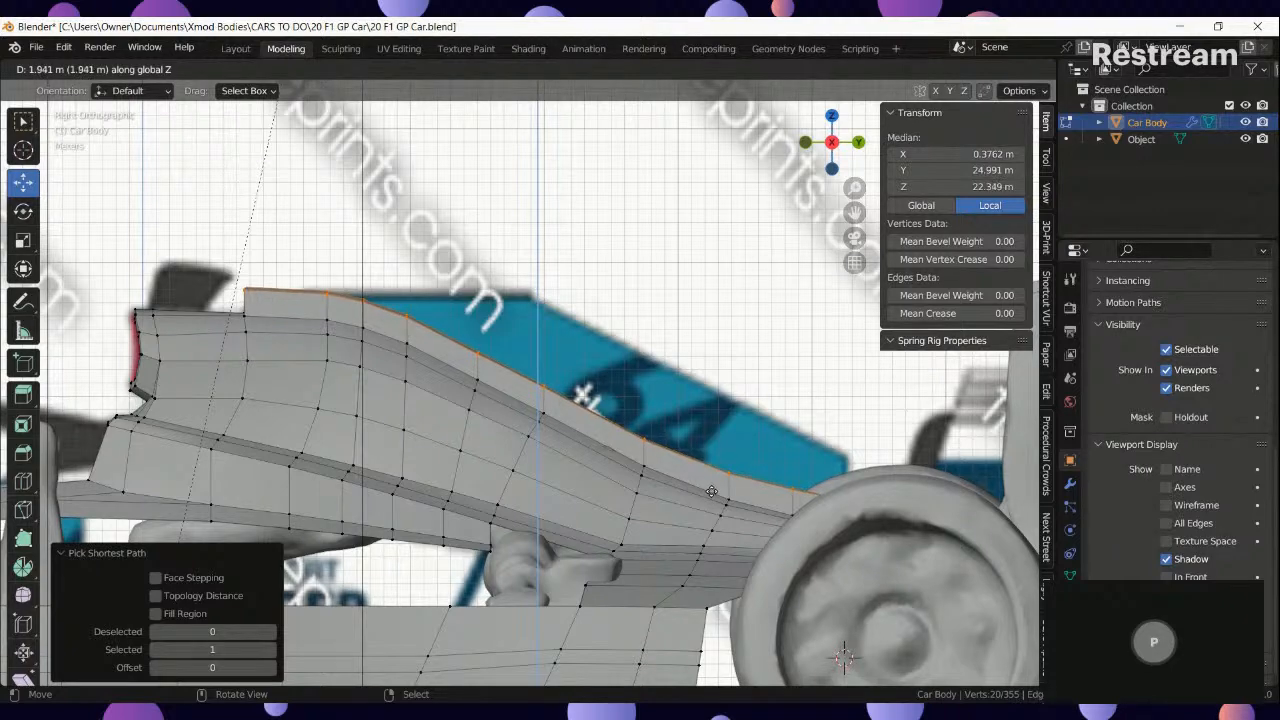
pyautogui.click(803, 457)
pyautogui.hotkey('alt', 'z')
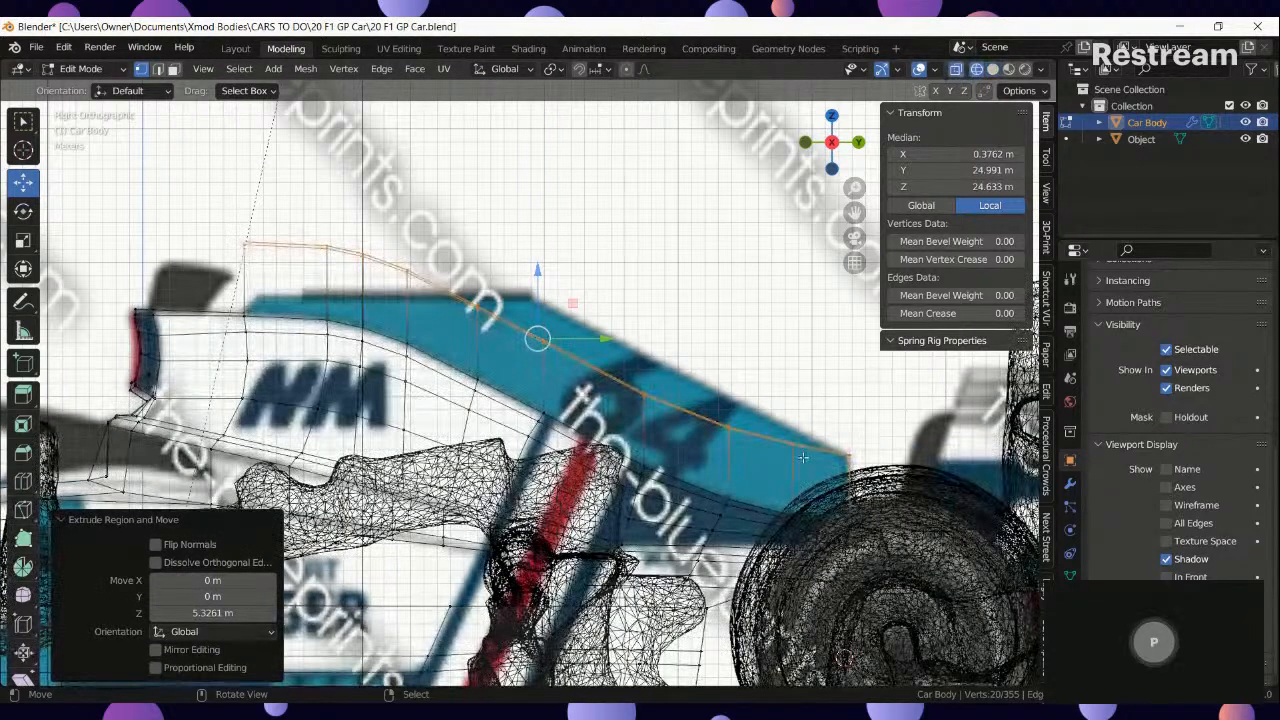
# Raise the rear vertex pairs of the fin's top edge one after another onto the blueprint's sloping fin outline.
pyautogui.rightClick(803, 457)
pyautogui.keyDown('shift'); pyautogui.rightClick(804, 458); pyautogui.keyUp('shift')
pyautogui.moveTo(793, 381); pyautogui.dragTo(734, 326)
pyautogui.rightClick(733, 438)
pyautogui.keyDown('shift'); pyautogui.rightClick(733, 438); pyautogui.keyUp('shift')
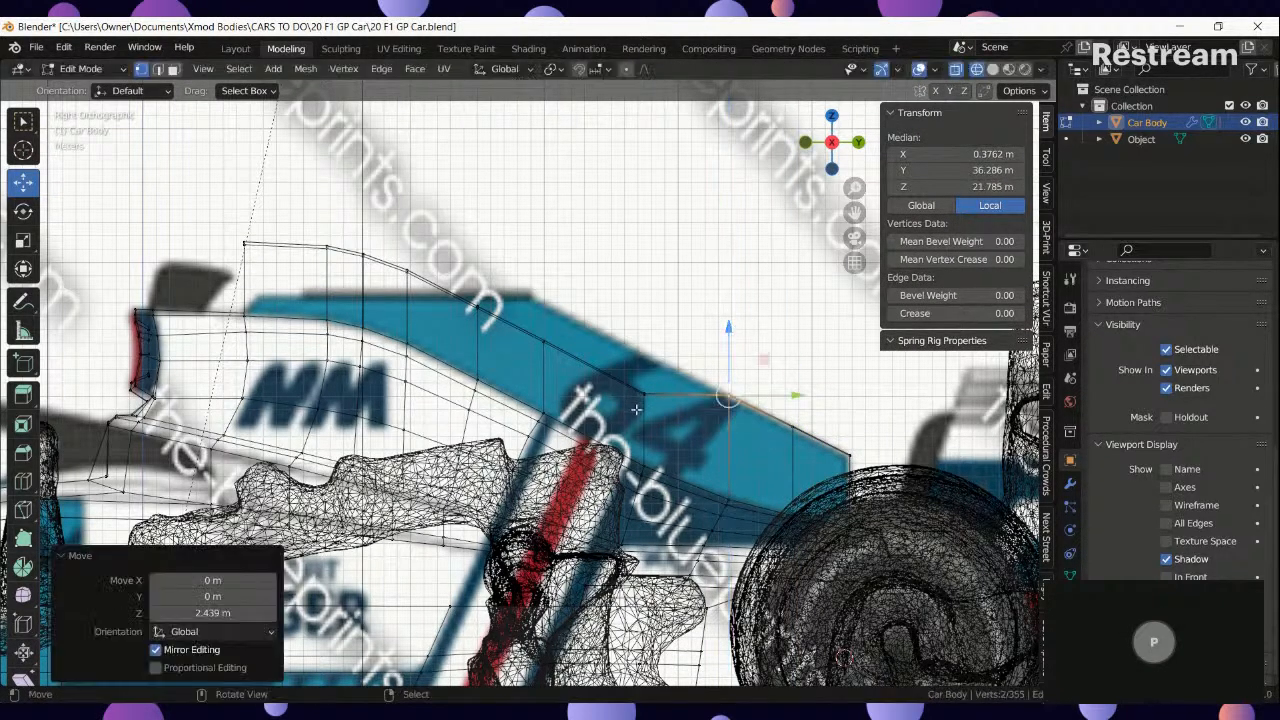
pyautogui.rightClick(643, 393)
pyautogui.keyDown('shift'); pyautogui.rightClick(643, 393); pyautogui.keyUp('shift')
pyautogui.moveTo(643, 330); pyautogui.dragTo(665, 288)
# Move the fin's vertex pair nearest the blueprint's peak up and about 1.05 m forward onto that corner.
pyautogui.rightClick(545, 343)
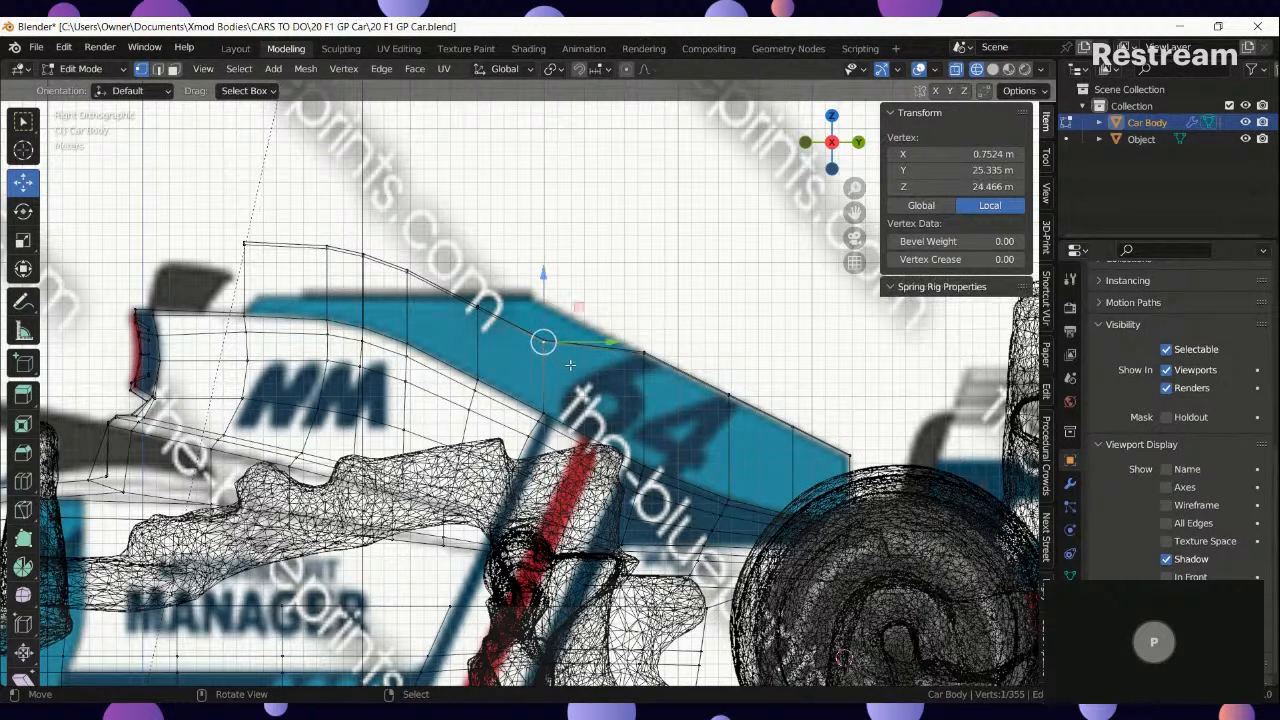
pyautogui.keyDown('shift'); pyautogui.rightClick(545, 343); pyautogui.keyUp('shift')
pyautogui.moveTo(544, 290); pyautogui.dragTo(553, 250)
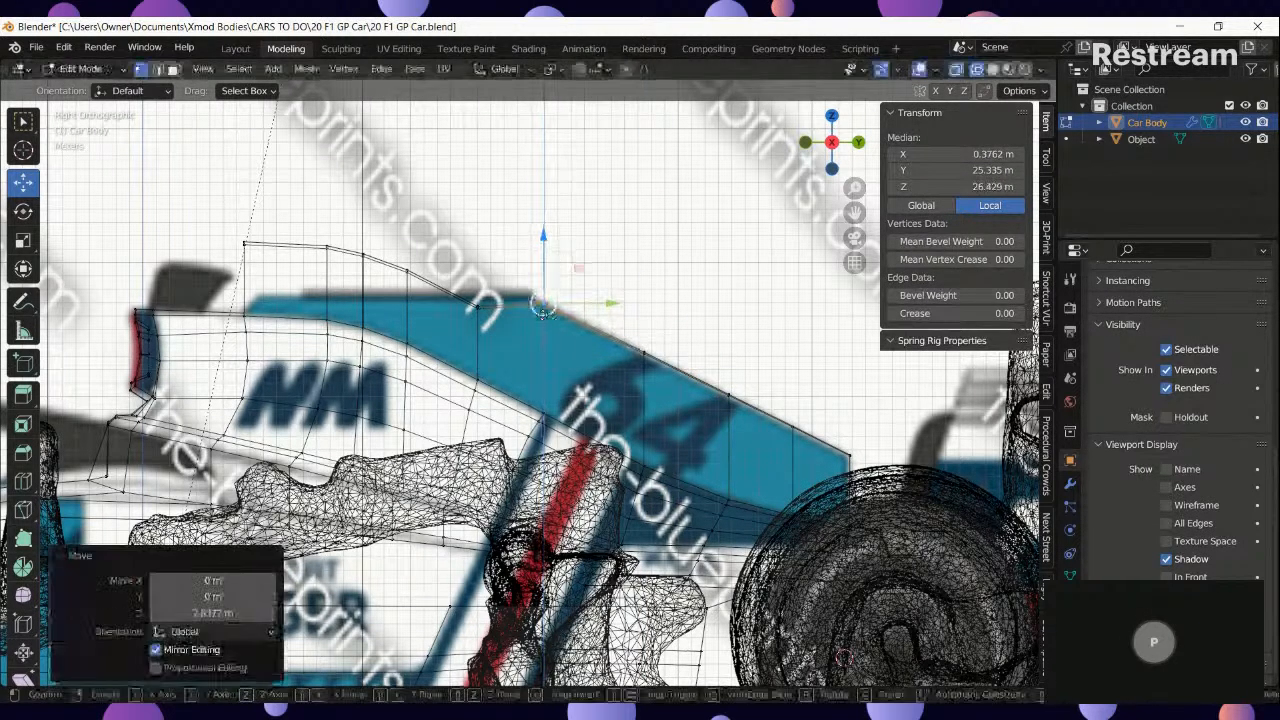
pyautogui.keyDown('shift'); pyautogui.moveTo(456, 327); pyautogui.dragTo(545, 345, button='middle'); pyautogui.keyUp('shift')
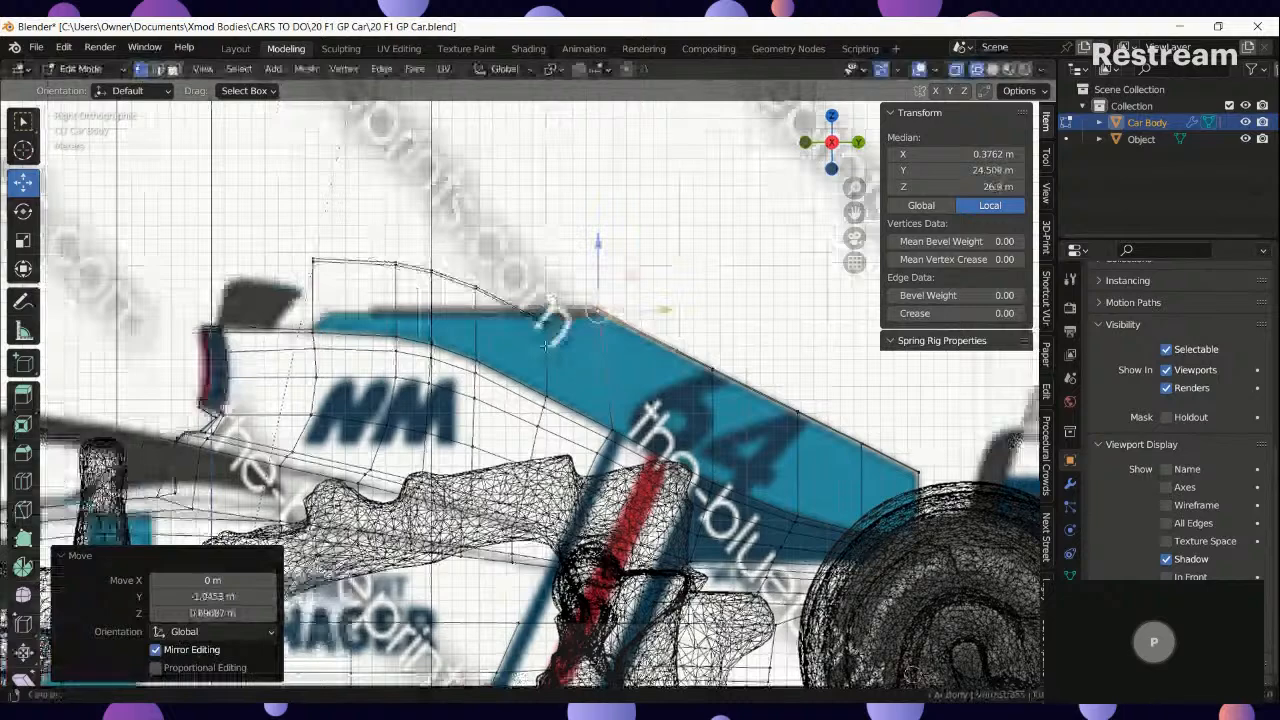
pyautogui.scroll(2, 547, 340)
# Flatten the centreline and outer top edge rows ahead of the fin's peak by scaling each to 0 along Z.
pyautogui.rightClick(554, 330)
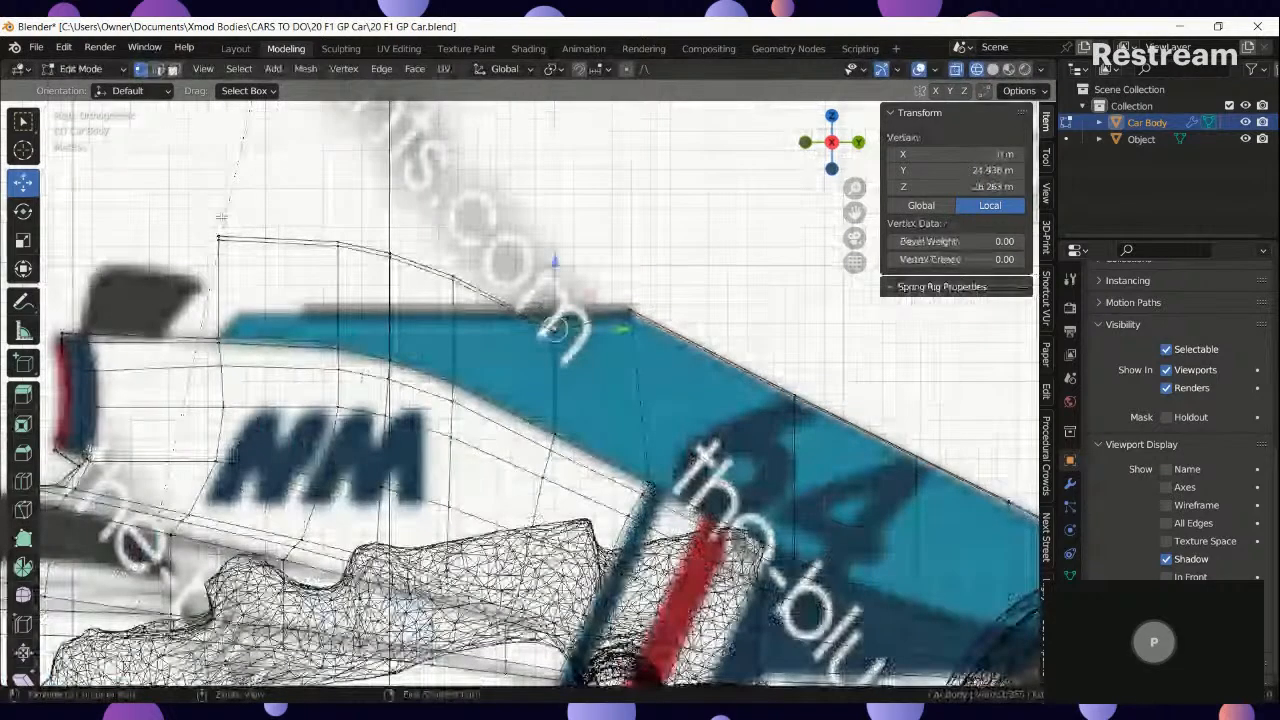
pyautogui.keyDown('ctrl'); pyautogui.rightClick(222, 218); pyautogui.keyUp('ctrl')
pyautogui.press('s')
pyautogui.press('z')
pyautogui.press('0')
pyautogui.press('Return')
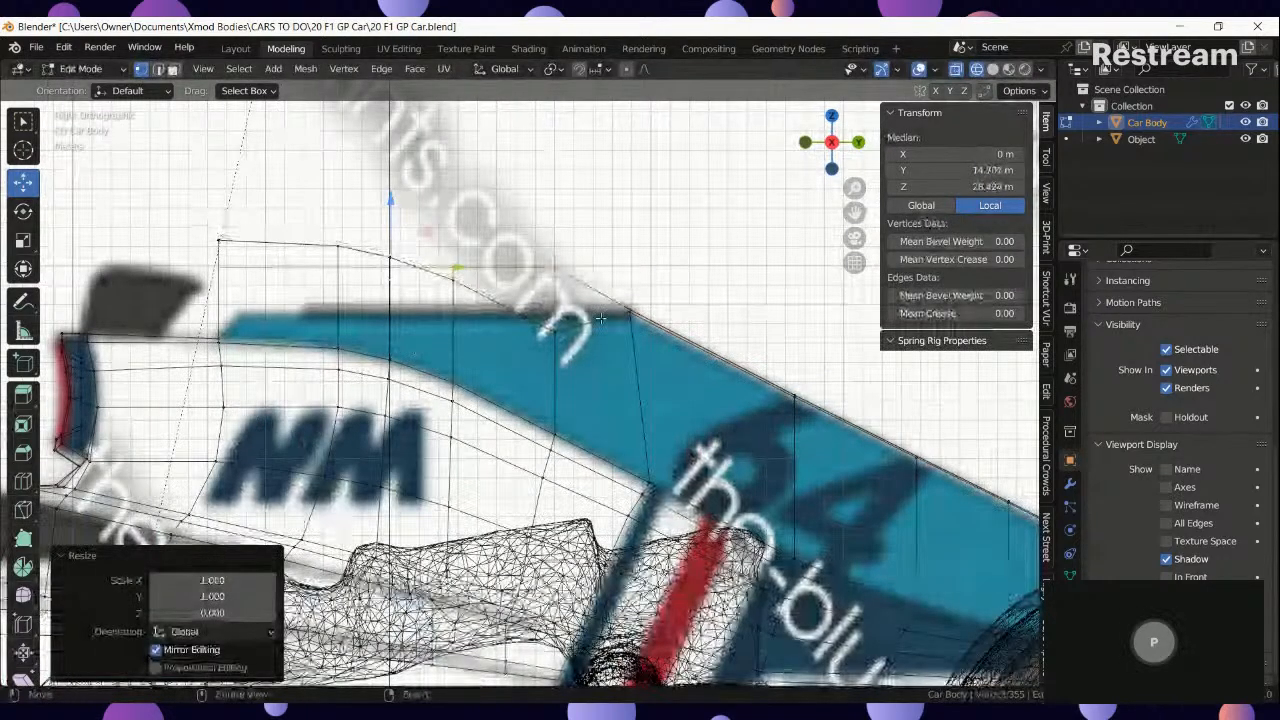
pyautogui.rightClick(556, 334)
pyautogui.keyDown('ctrl'); pyautogui.rightClick(218, 240); pyautogui.keyUp('ctrl')
pyautogui.press('s')
pyautogui.press('z')
pyautogui.press('0')
pyautogui.press('Return')
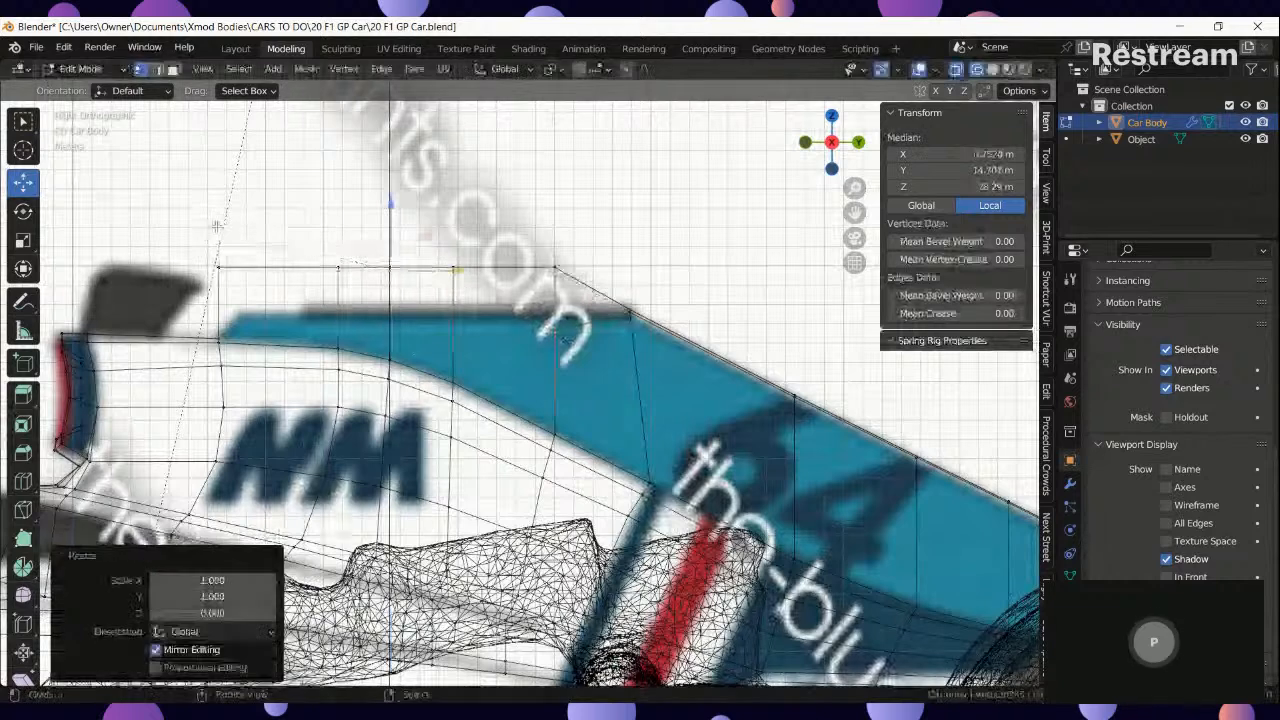
# Lower the flattened fin top rows onto the blueprint's top line and shift the front vertex pair slightly backward.
pyautogui.press('b')
pyautogui.moveTo(612, 291); pyautogui.dragTo(137, 226)
pyautogui.moveTo(392, 203); pyautogui.dragTo(393, 242)
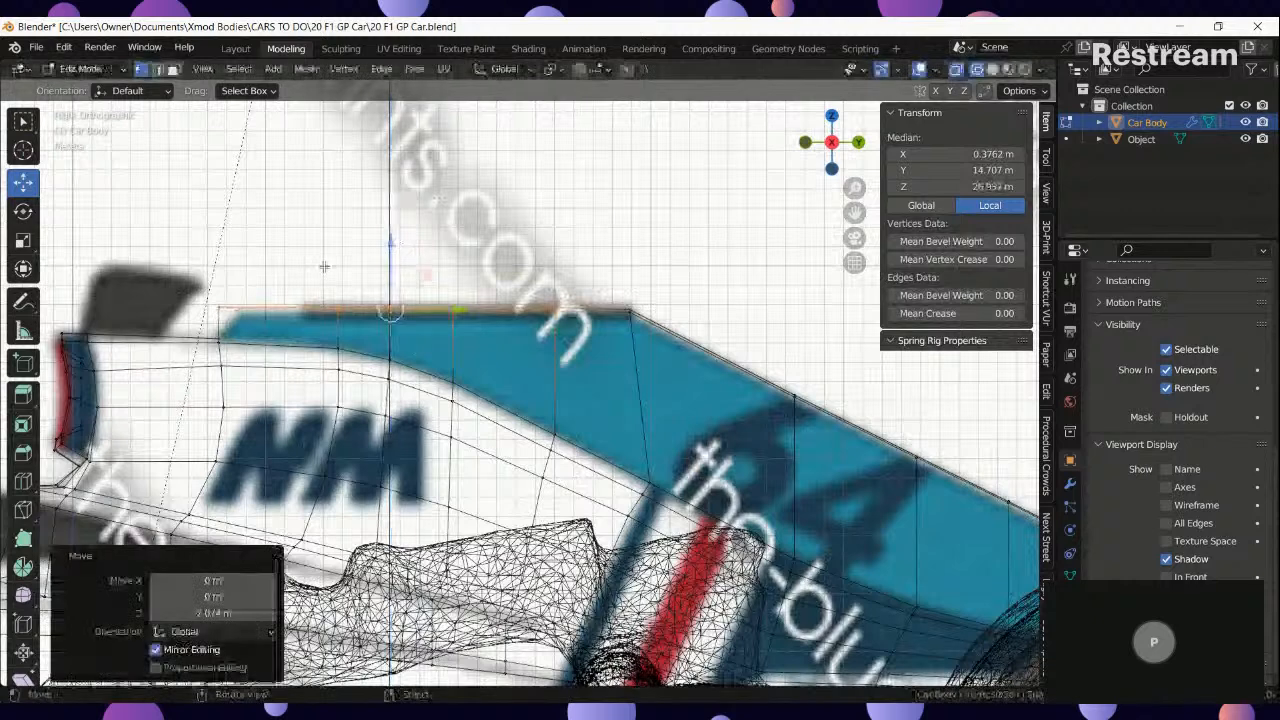
pyautogui.keyDown('ctrl'); pyautogui.rightClick(290, 313); pyautogui.keyUp('ctrl')
pyautogui.click(290, 313)
# In solid shading, select the outer edge path of the fin's top and move it about 0.5 m inward along X.
pyautogui.press('z')
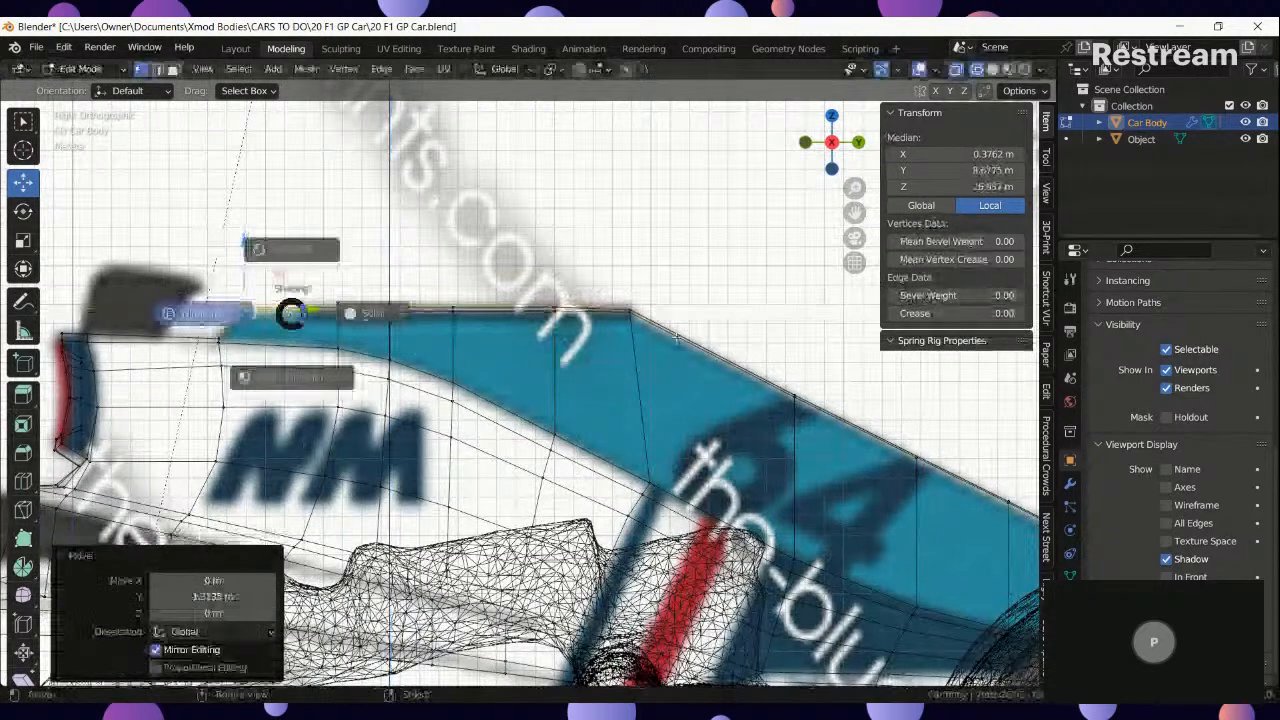
pyautogui.click(372, 313)
pyautogui.moveTo(372, 313)
pyautogui.mouseDown(button='middle')
pyautogui.moveTo(686, 412)
pyautogui.moveTo(606, 438)
pyautogui.moveTo(607, 180)
pyautogui.mouseUp(button='middle')
pyautogui.press('Tab')
pyautogui.press('Tab')
pyautogui.keyDown('ctrl'); pyautogui.click(603, 130); pyautogui.keyUp('ctrl')
pyautogui.scroll(3, 617, 222)
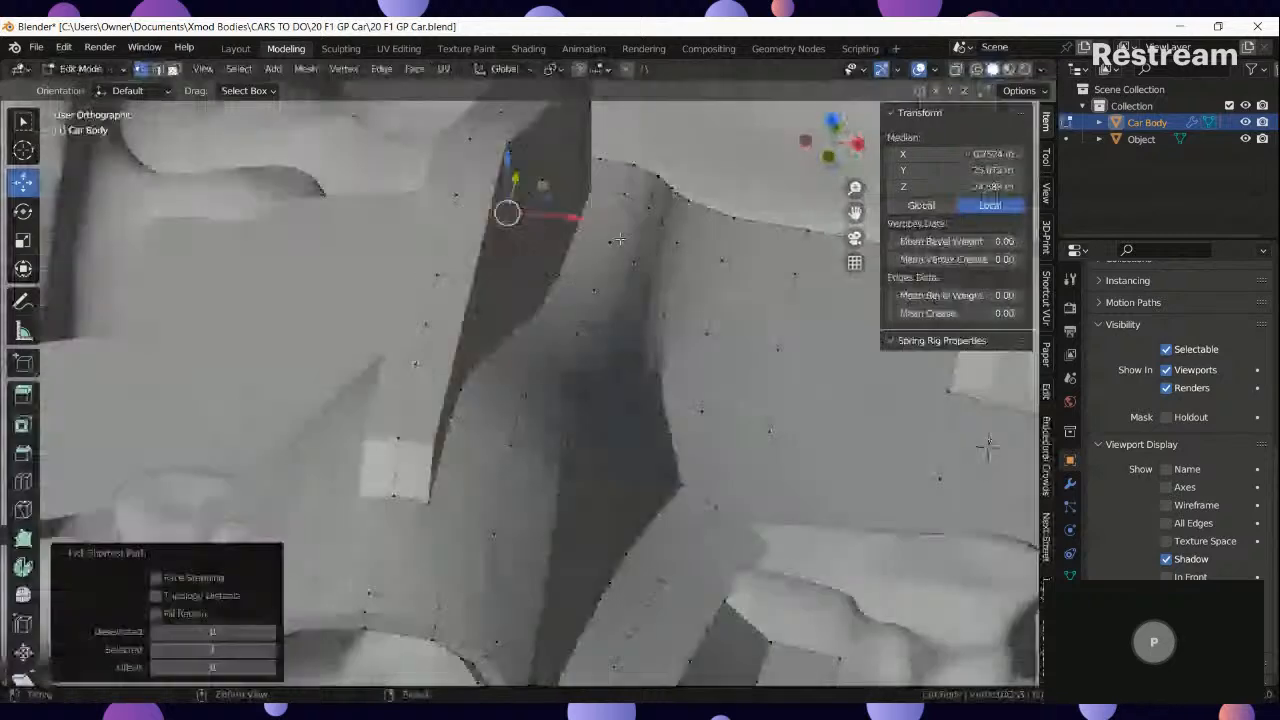
pyautogui.moveTo(572, 217); pyautogui.dragTo(566, 216)
pyautogui.moveTo(562, 216); pyautogui.dragTo(560, 216)
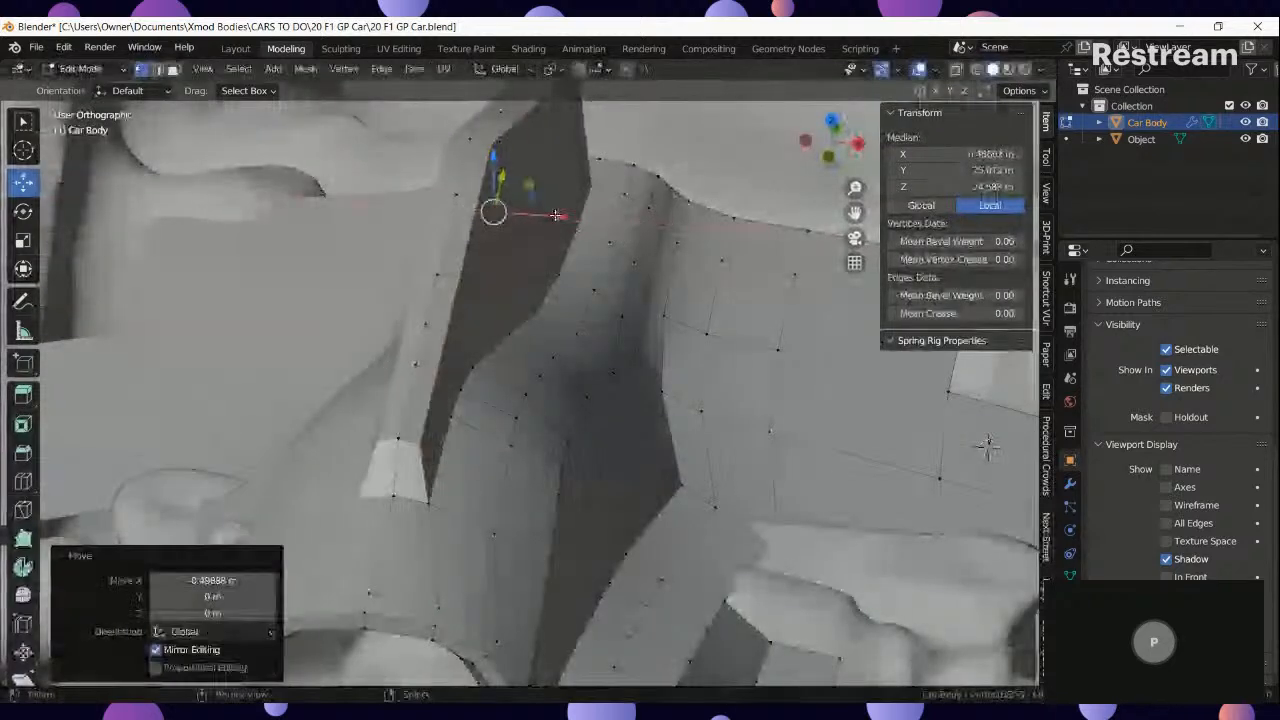
# Examine the new fin from several angles and compare the body with the side blueprint in solid and wireframe shading.
pyautogui.press('Tab')
pyautogui.scroll(-6, 587, 328)
pyautogui.moveTo(589, 332); pyautogui.dragTo(382, 329, button='middle')
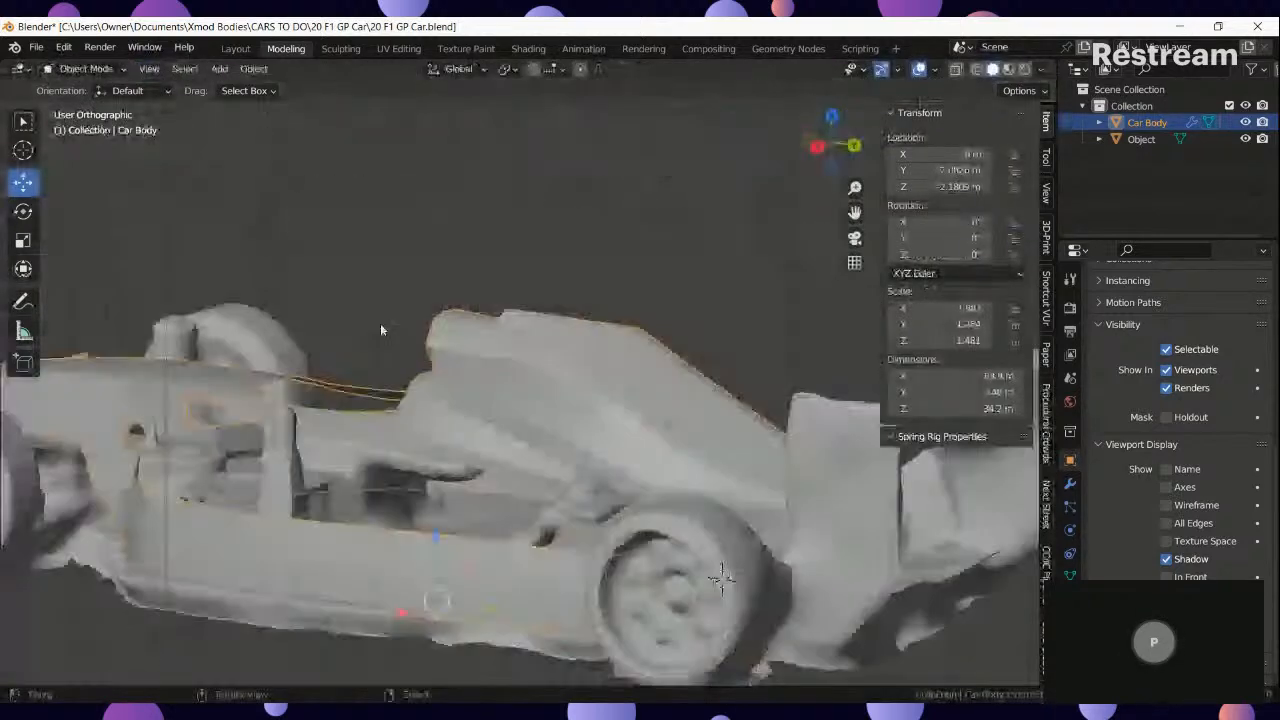
pyautogui.scroll(-4, 382, 329)
pyautogui.moveTo(566, 463); pyautogui.dragTo(462, 418, button='middle')
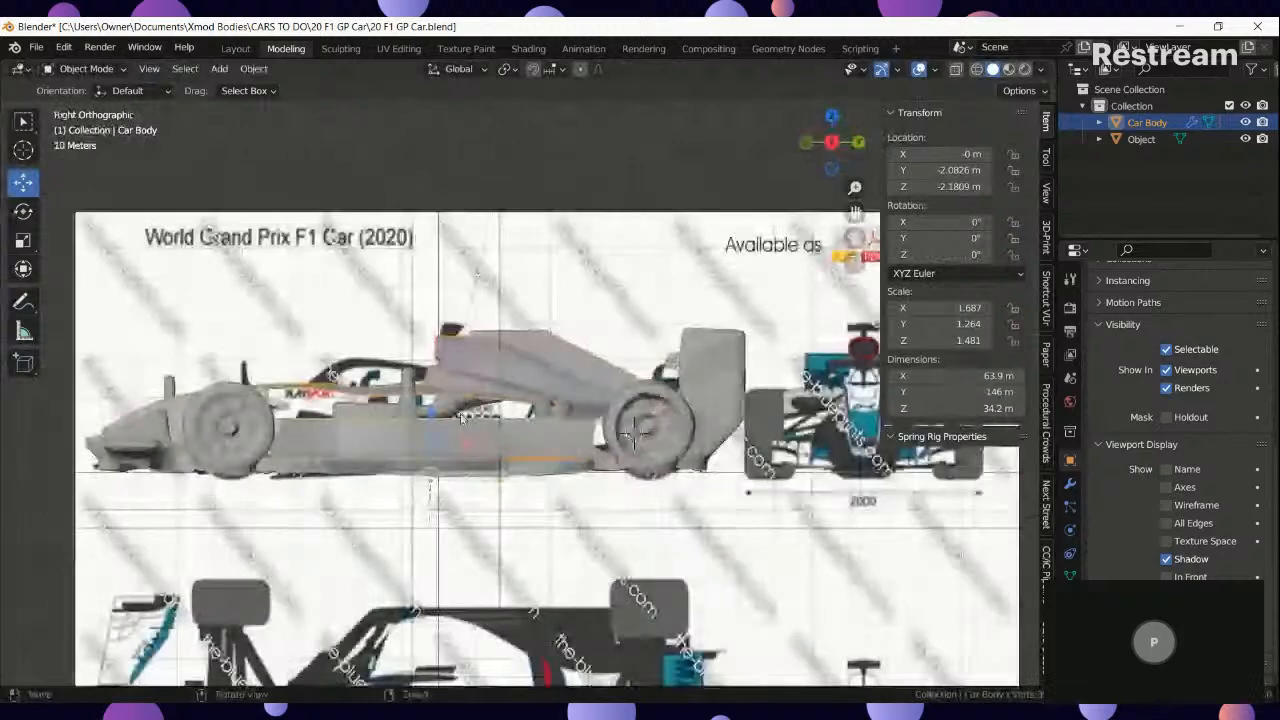
pyautogui.scroll(4, 440, 425)
pyautogui.moveTo(316, 388); pyautogui.dragTo(700, 468, button='middle')
pyautogui.press('Tab')
pyautogui.hotkey('shift', 'z')
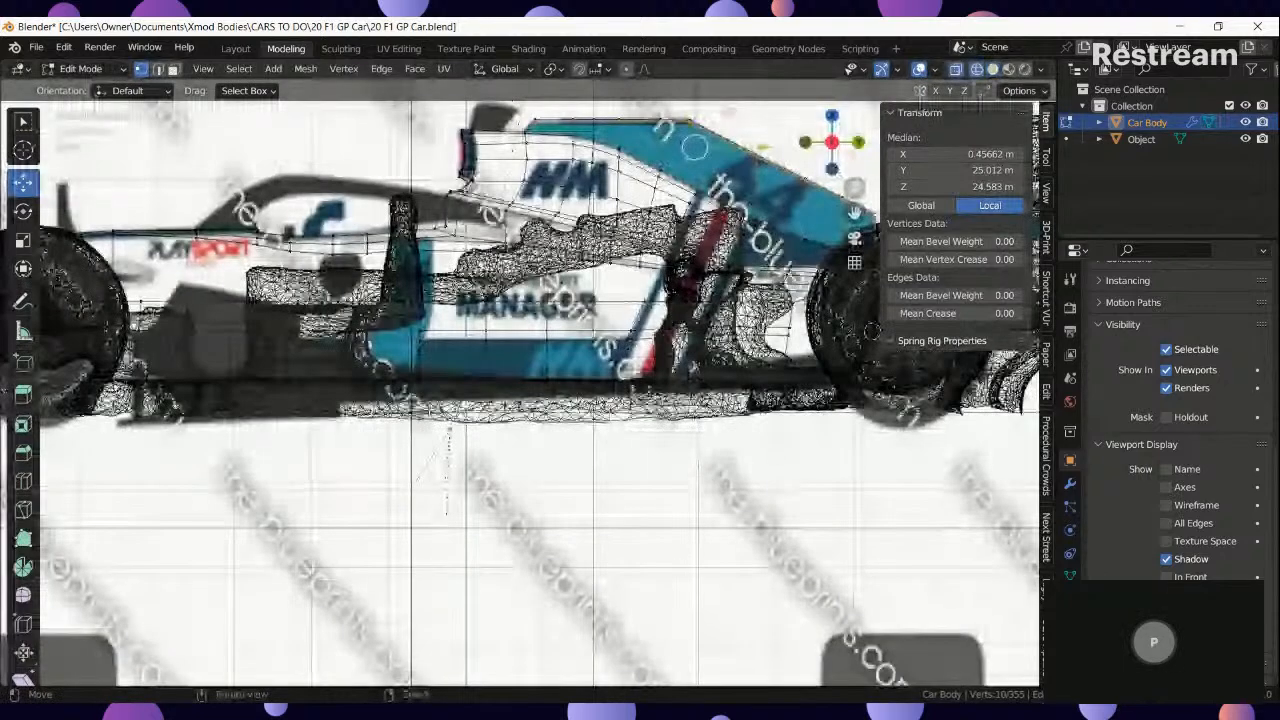
pyautogui.hotkey('shift', 'z')
pyautogui.moveTo(662, 352); pyautogui.dragTo(815, 430, button='middle')
pyautogui.scroll(1, 815, 430)
# Select the lower side edge path from the cockpit to the rear and extrude it outward 17.919 m along X over the sidepod.
pyautogui.click(323, 340)
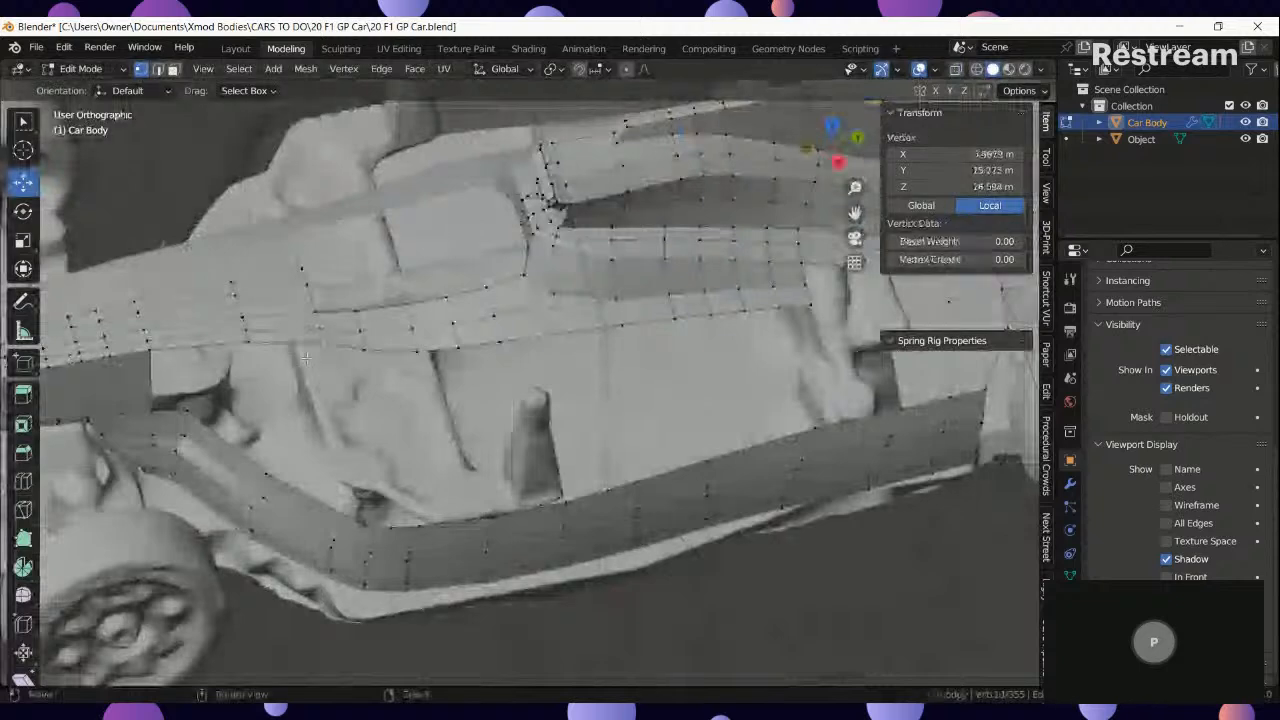
pyautogui.click(817, 303)
pyautogui.moveTo(830, 326); pyautogui.dragTo(852, 350, button='middle')
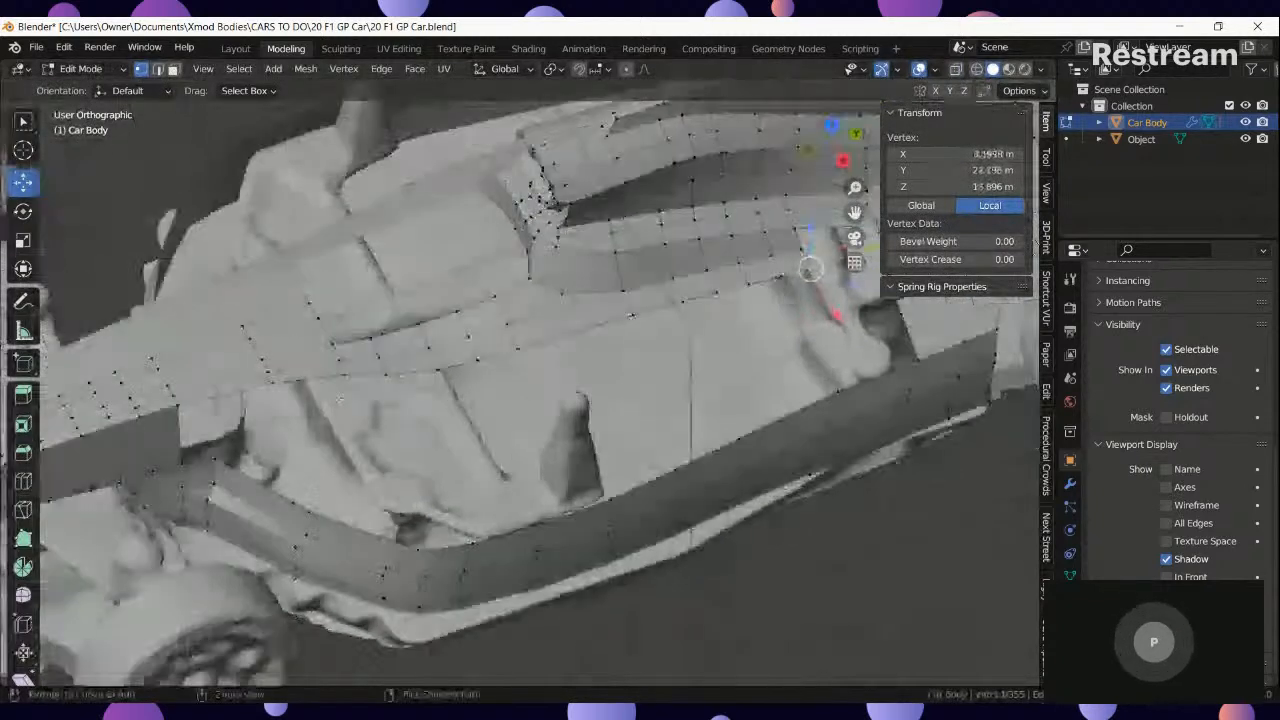
pyautogui.keyDown('ctrl'); pyautogui.click(388, 366); pyautogui.keyUp('ctrl')
pyautogui.moveTo(388, 366); pyautogui.dragTo(534, 375, button='middle')
pyautogui.press('KP_1')
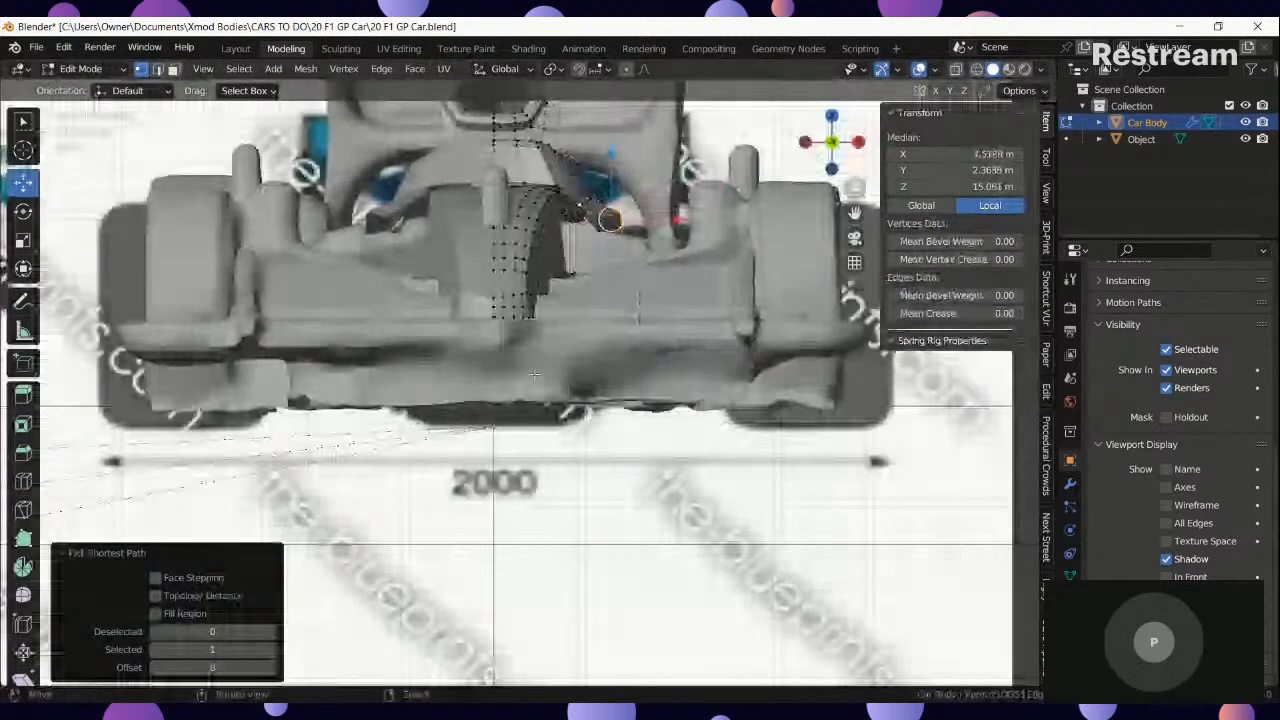
pyautogui.hotkey('alt', 'z')
pyautogui.press('KP_7')
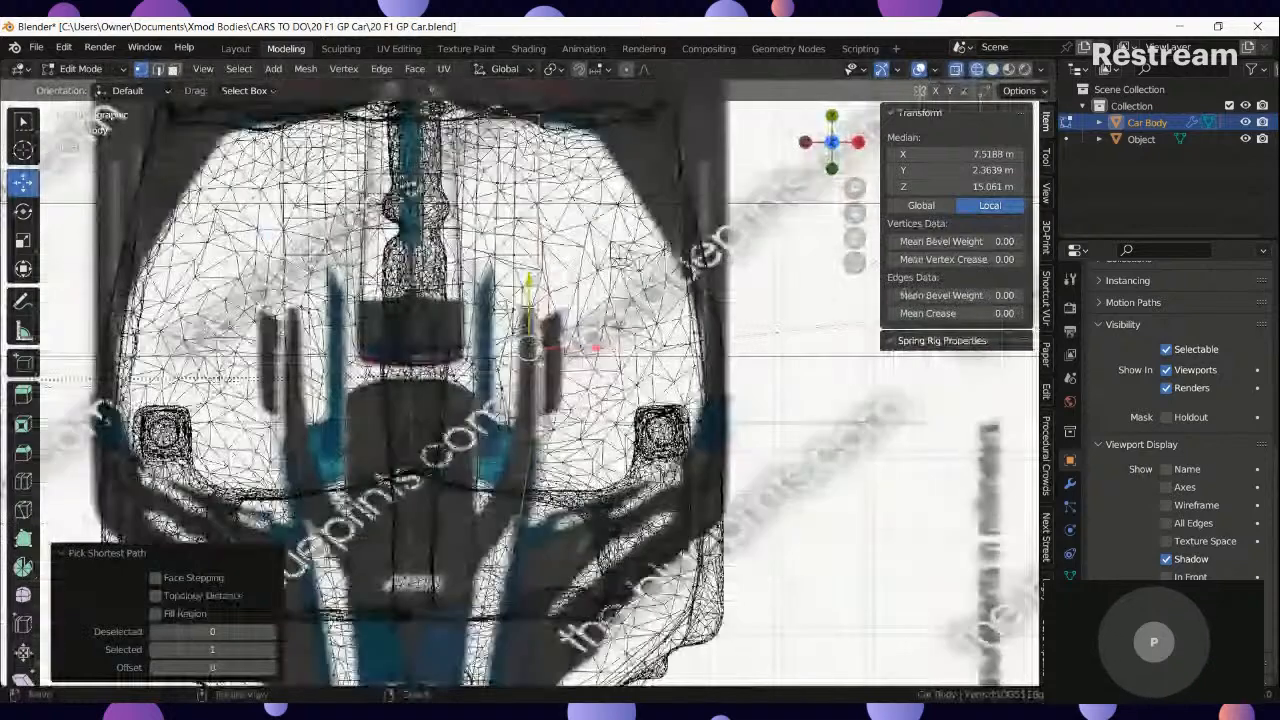
pyautogui.keyDown('shift'); pyautogui.moveTo(633, 422); pyautogui.dragTo(549, 402, button='middle'); pyautogui.keyUp('shift')
pyautogui.press('e')
pyautogui.press('x')
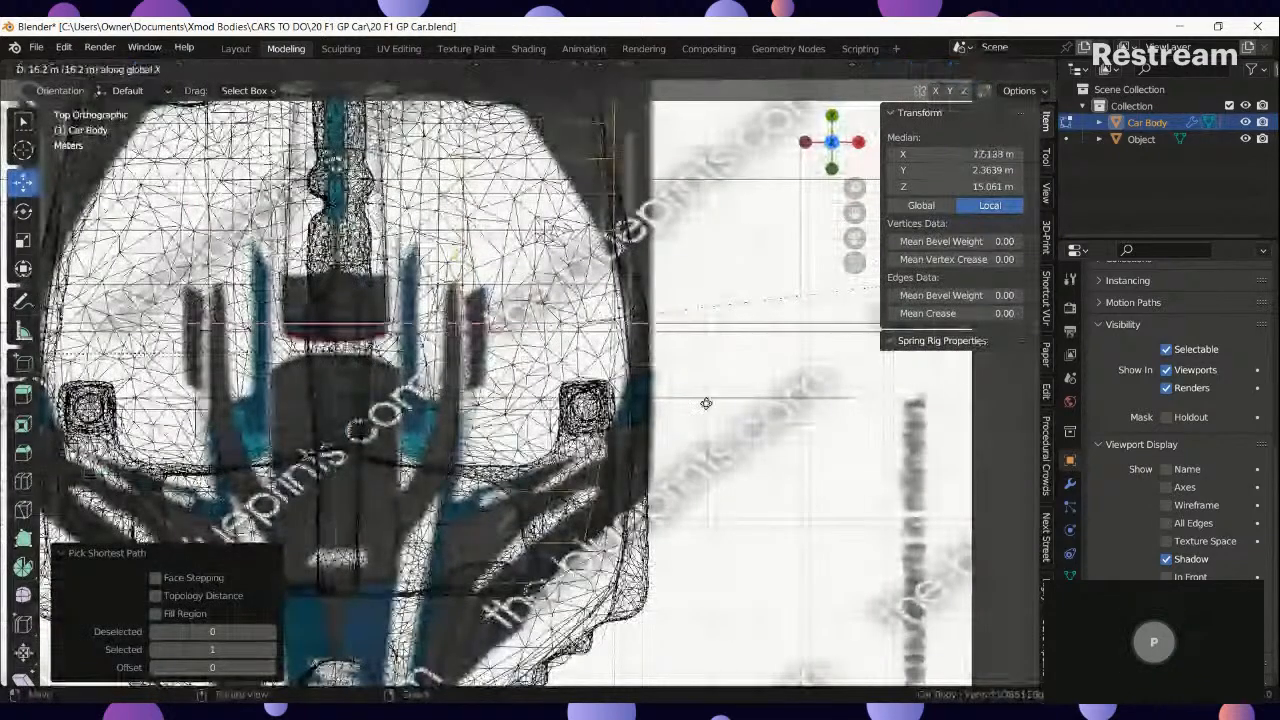
pyautogui.click(722, 405)
# In side view, scale the extruded outer edge to 0.383 along Z and lower it about 1.86 m.
pyautogui.hotkey('shift', 'z')
pyautogui.moveTo(650, 412); pyautogui.dragTo(391, 270, button='middle')
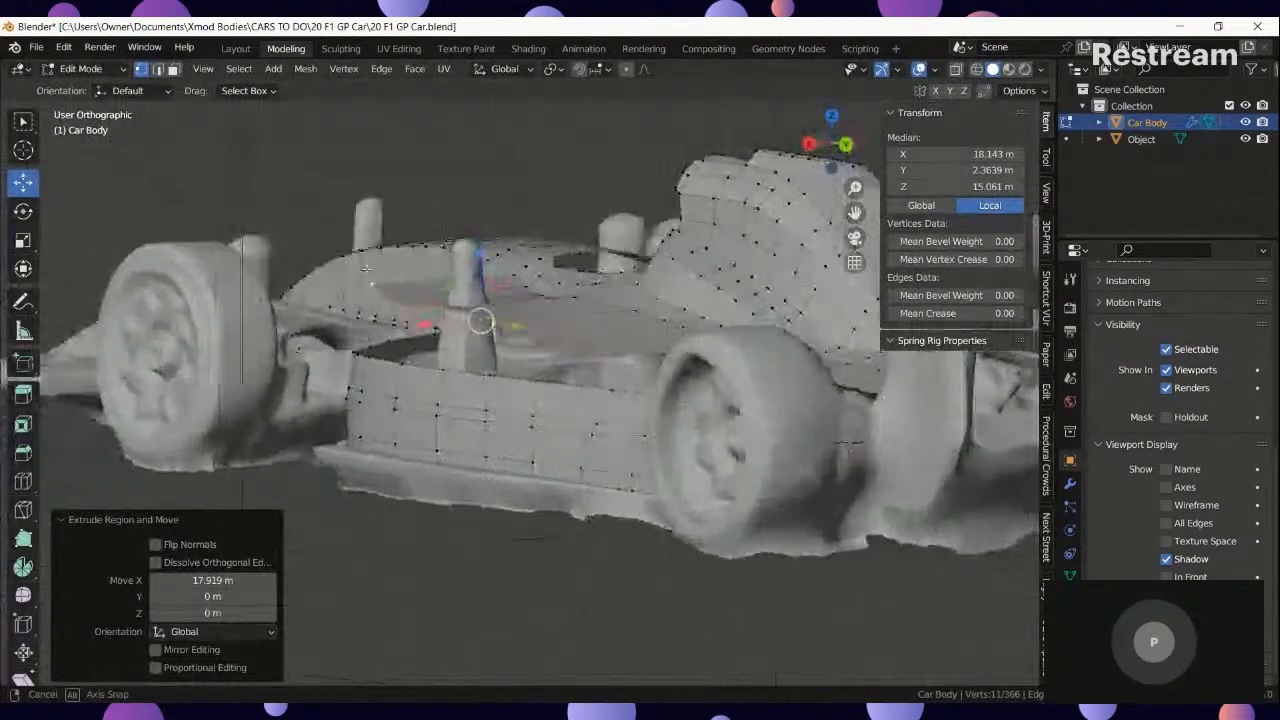
pyautogui.press('KP_3')
pyautogui.hotkey('shift', 'z')
pyautogui.press('s')
pyautogui.press('z')
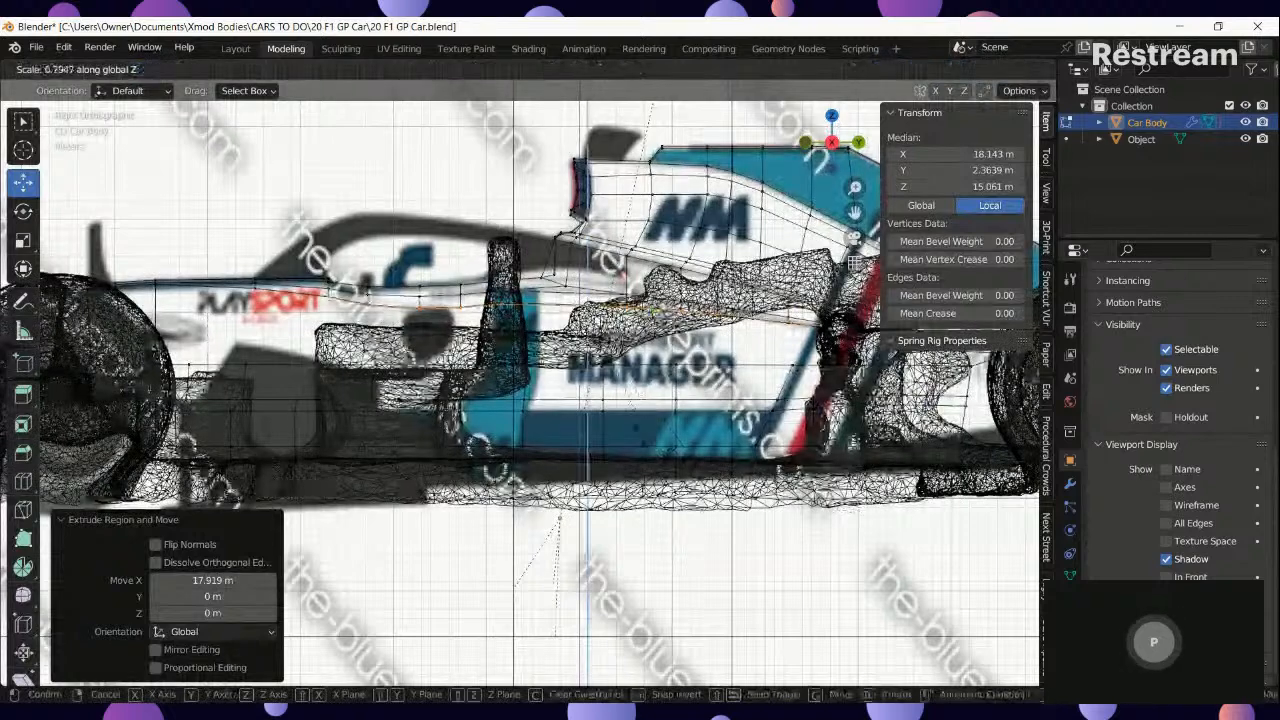
pyautogui.click(542, 378)
pyautogui.press('g')
pyautogui.press('z')
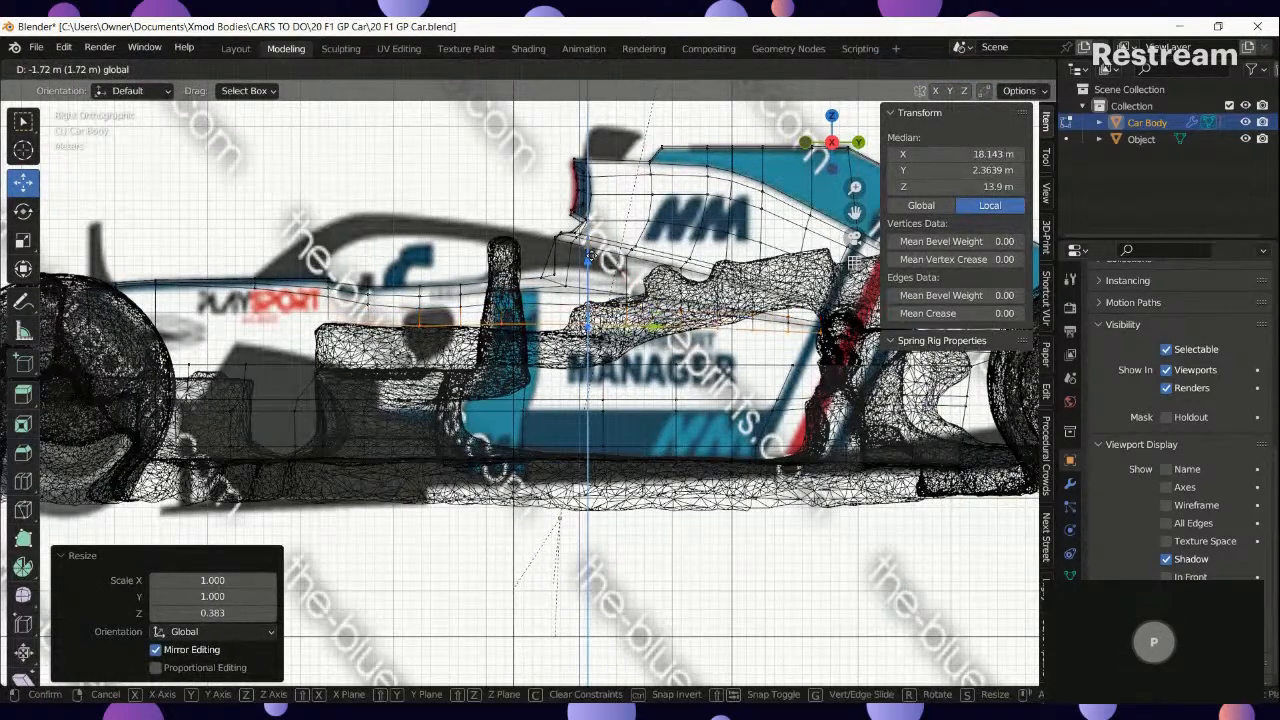
pyautogui.click(588, 258)
# In top view, move the two front outer vertices of the sidepod top about 1.79 m outward along X toward the side panel.
pyautogui.hotkey('shift', 'z')
pyautogui.moveTo(603, 331)
pyautogui.mouseDown(button='middle')
pyautogui.moveTo(679, 531)
pyautogui.moveTo(637, 600)
pyautogui.moveTo(600, 598)
pyautogui.mouseUp(button='middle')
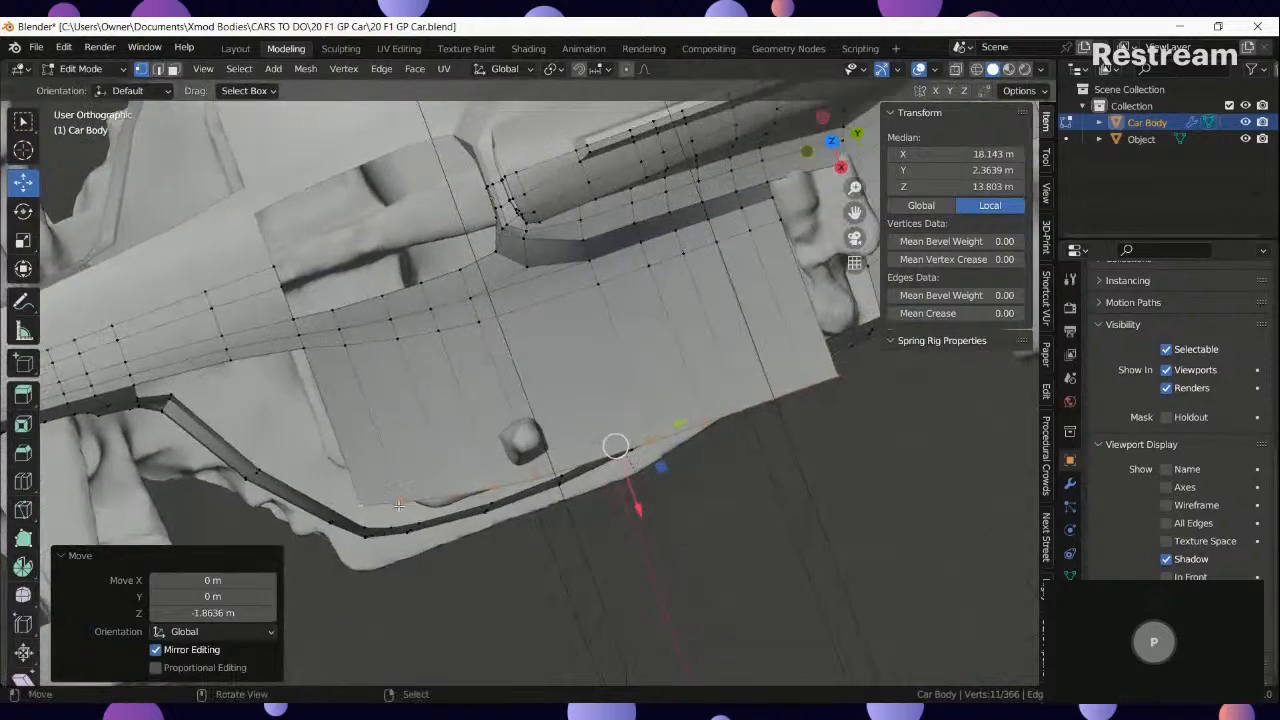
pyautogui.rightClick(358, 500)
pyautogui.moveTo(388, 476); pyautogui.dragTo(375, 471, button='middle')
pyautogui.press('KP_7')
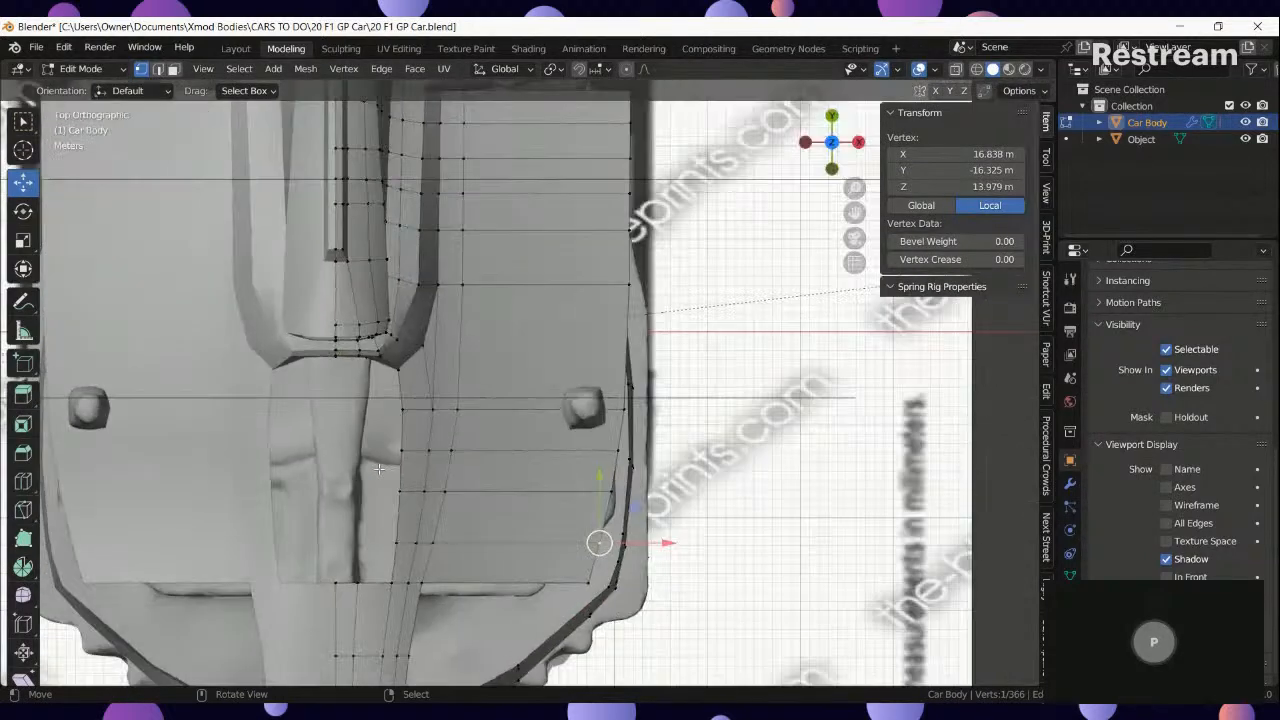
pyautogui.scroll(1, 554, 626)
pyautogui.scroll(3, 603, 551)
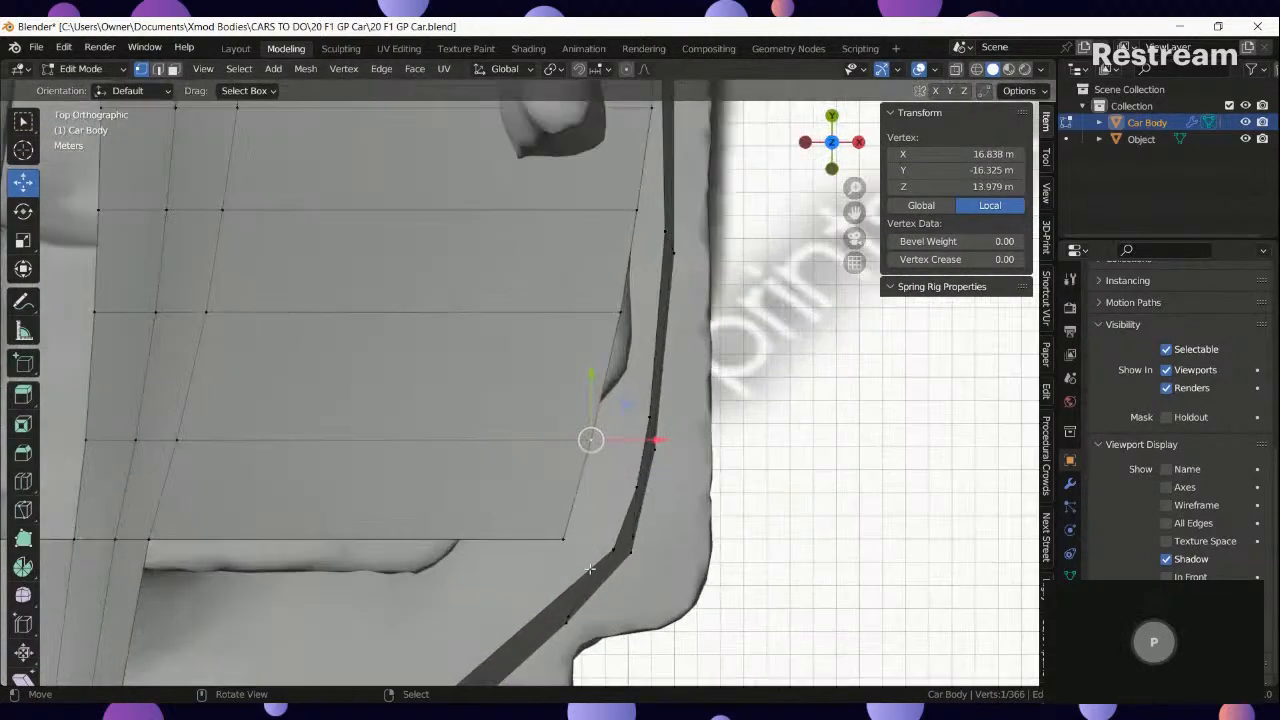
pyautogui.keyDown('ctrl'); pyautogui.click(578, 461); pyautogui.keyUp('ctrl')
pyautogui.press('g')
pyautogui.press('x')
pyautogui.moveTo(675, 501); pyautogui.dragTo(675, 501)
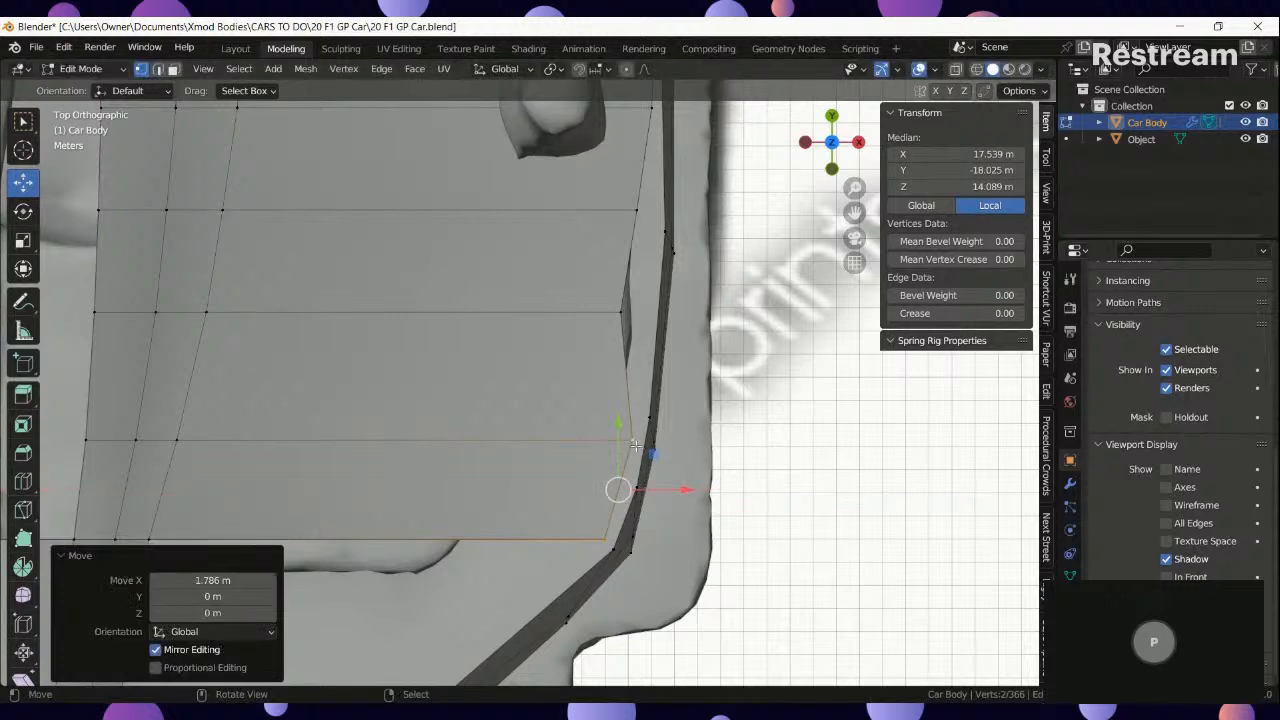
# Move the next four outer-edge vertices of the sidepod top outward along X one by one to follow the side panel's edge.
pyautogui.rightClick(632, 440)
pyautogui.moveTo(684, 441); pyautogui.dragTo(686, 441)
pyautogui.rightClick(619, 315)
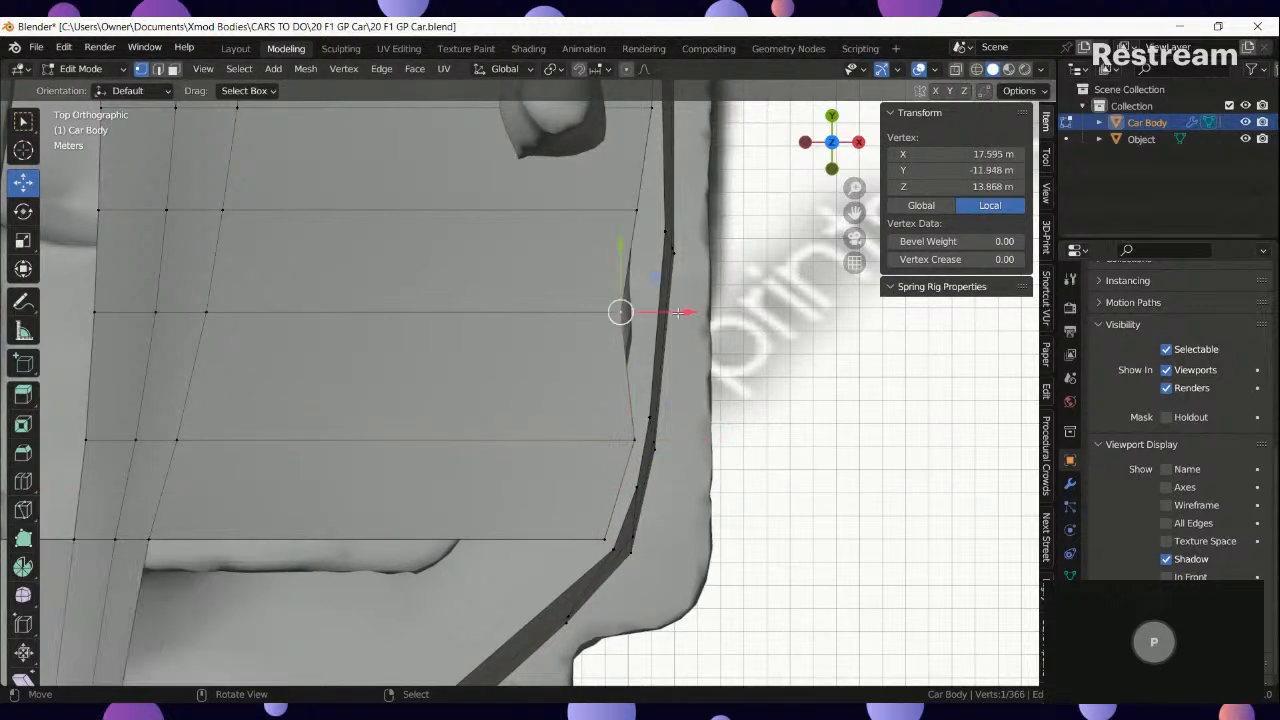
pyautogui.moveTo(687, 317); pyautogui.dragTo(709, 320)
pyautogui.keyDown('shift'); pyautogui.moveTo(701, 309); pyautogui.dragTo(670, 574, button='middle'); pyautogui.keyUp('shift')
pyautogui.rightClick(606, 475)
pyautogui.moveTo(678, 474); pyautogui.dragTo(698, 474)
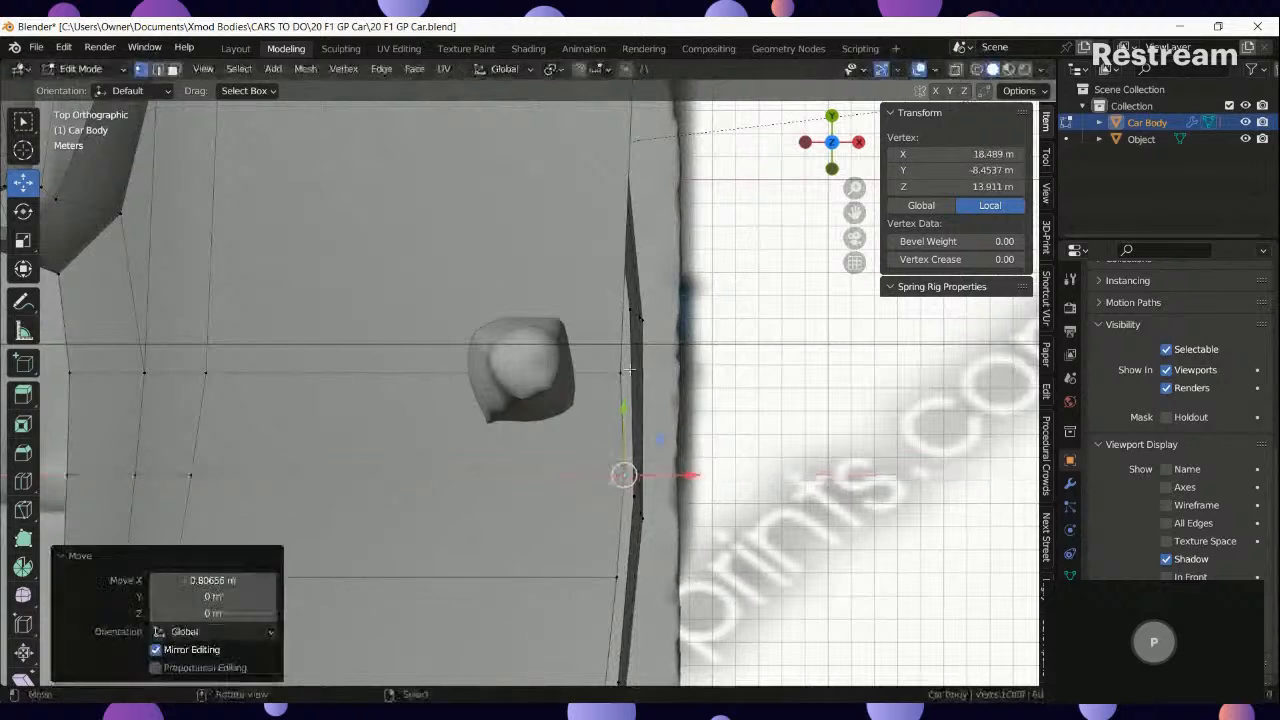
pyautogui.rightClick(620, 374)
pyautogui.moveTo(684, 372); pyautogui.dragTo(686, 372)
pyautogui.keyDown('shift'); pyautogui.moveTo(652, 363); pyautogui.dragTo(664, 656, button='middle'); pyautogui.keyUp('shift')
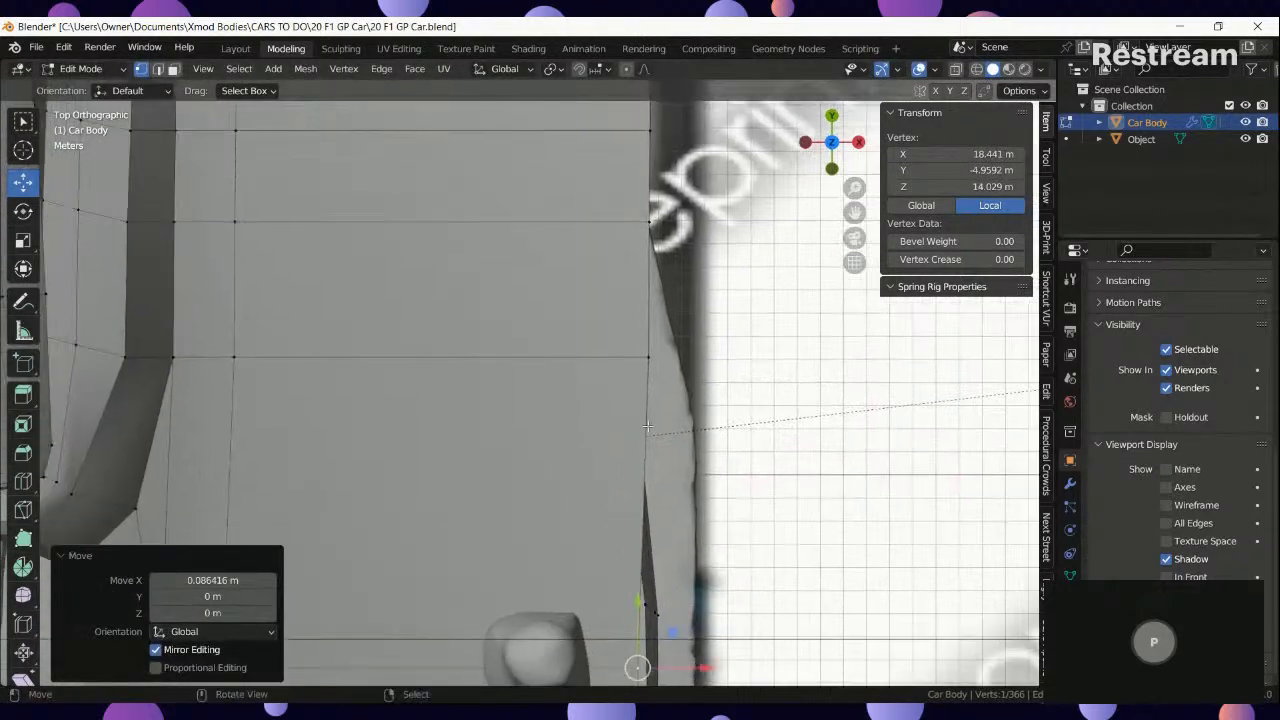
# Move the sidepod top's outer vertex just behind the mirror about 1.91 m inward along X to the side panel's edge.
pyautogui.rightClick(662, 369)
pyautogui.scroll(-2, 662, 369)
pyautogui.keyDown('shift'); pyautogui.moveTo(662, 369); pyautogui.dragTo(657, 392, button='middle'); pyautogui.keyUp('shift')
pyautogui.moveTo(710, 378); pyautogui.dragTo(682, 400)
# Move the sidepod top's rear outer-edge vertices inward along X to follow the side panel's edge in top view.
pyautogui.keyDown('shift'); pyautogui.moveTo(658, 285); pyautogui.dragTo(641, 431, button='middle'); pyautogui.keyUp('shift')
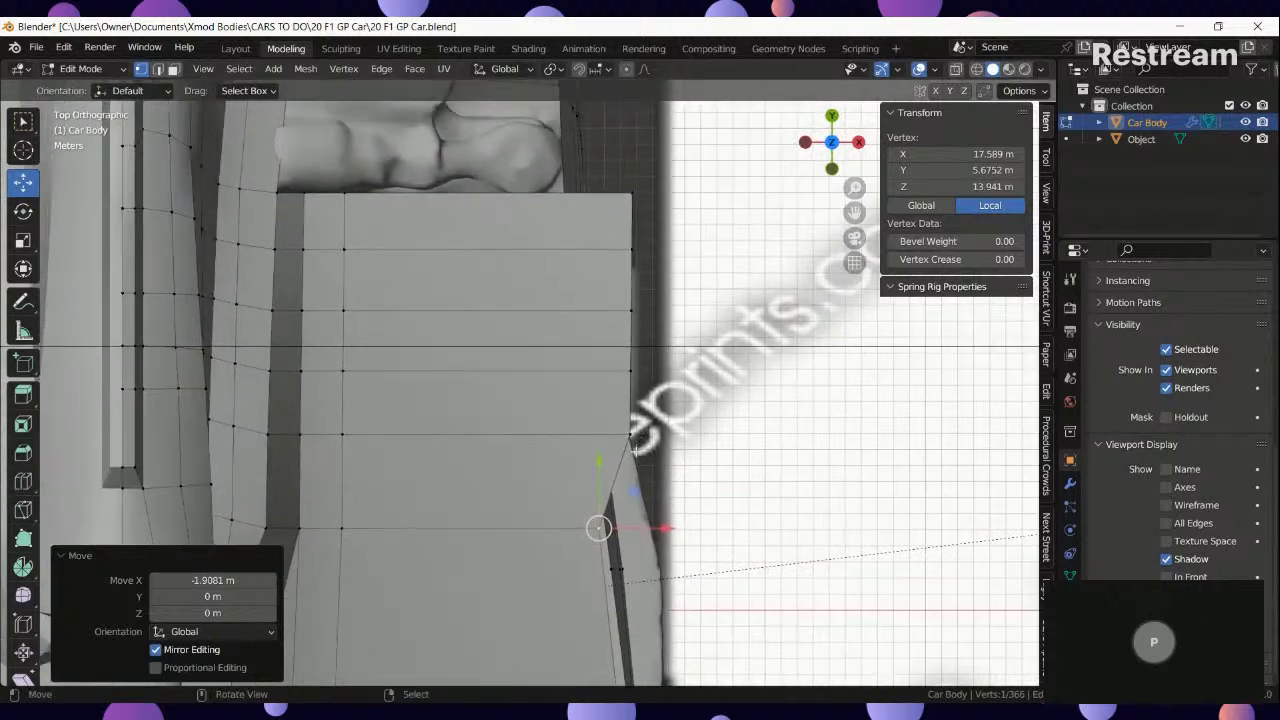
pyautogui.rightClick(641, 431)
pyautogui.keyDown('ctrl'); pyautogui.rightClick(637, 189); pyautogui.keyUp('ctrl')
pyautogui.moveTo(688, 310); pyautogui.dragTo(578, 295)
pyautogui.rightClick(591, 373)
pyautogui.keyDown('ctrl'); pyautogui.rightClick(602, 194); pyautogui.keyUp('ctrl')
pyautogui.rightClick(578, 311)
pyautogui.keyDown('ctrl'); pyautogui.rightClick(579, 195); pyautogui.keyUp('ctrl')
# Move the rearmost outer vertices of the sidepod top inward along X, shifting the rear corner about 0.38 m.
pyautogui.scroll(4, 611, 216)
pyautogui.rightClick(500, 295)
pyautogui.keyDown('ctrl'); pyautogui.rightClick(510, 186); pyautogui.keyUp('ctrl')
pyautogui.moveTo(583, 232); pyautogui.dragTo(568, 231)
pyautogui.rightClick(498, 173)
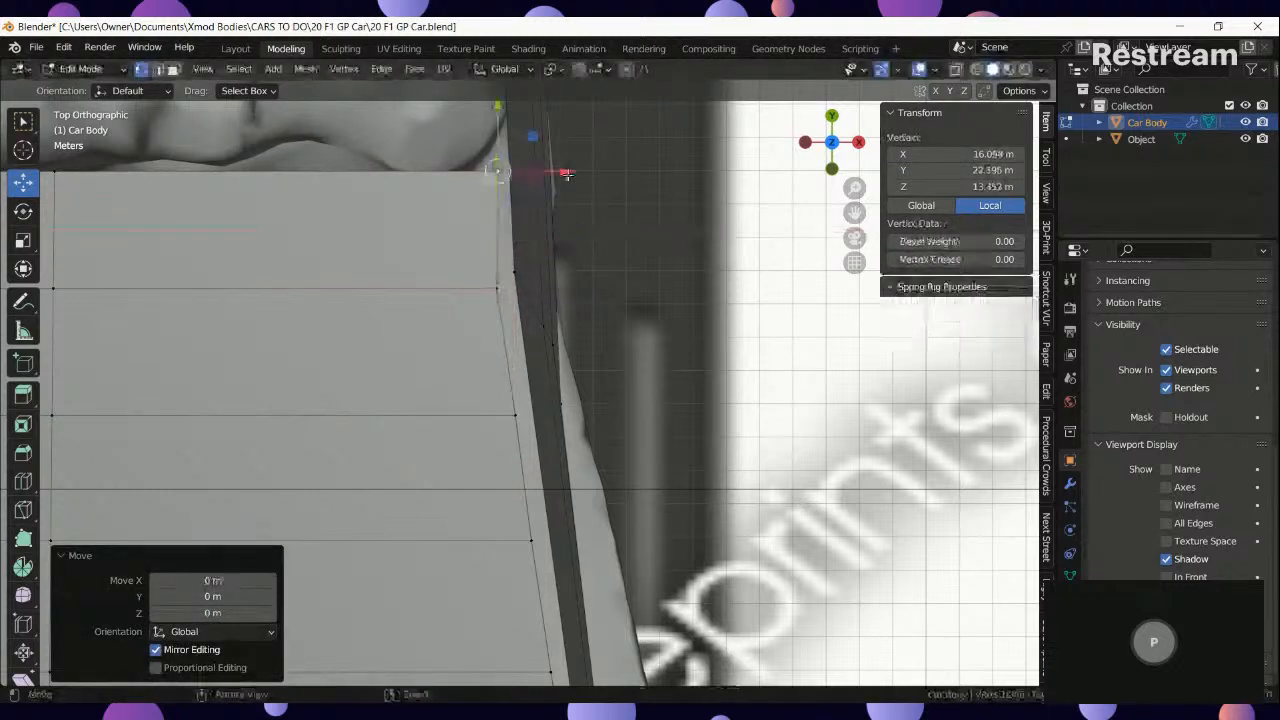
pyautogui.moveTo(564, 173); pyautogui.dragTo(552, 173)
# Fill faces between the sidepod top's front outer edge and the side panel's upper edge, working back toward the mirror.
pyautogui.moveTo(543, 176); pyautogui.dragTo(423, 453, button='middle')
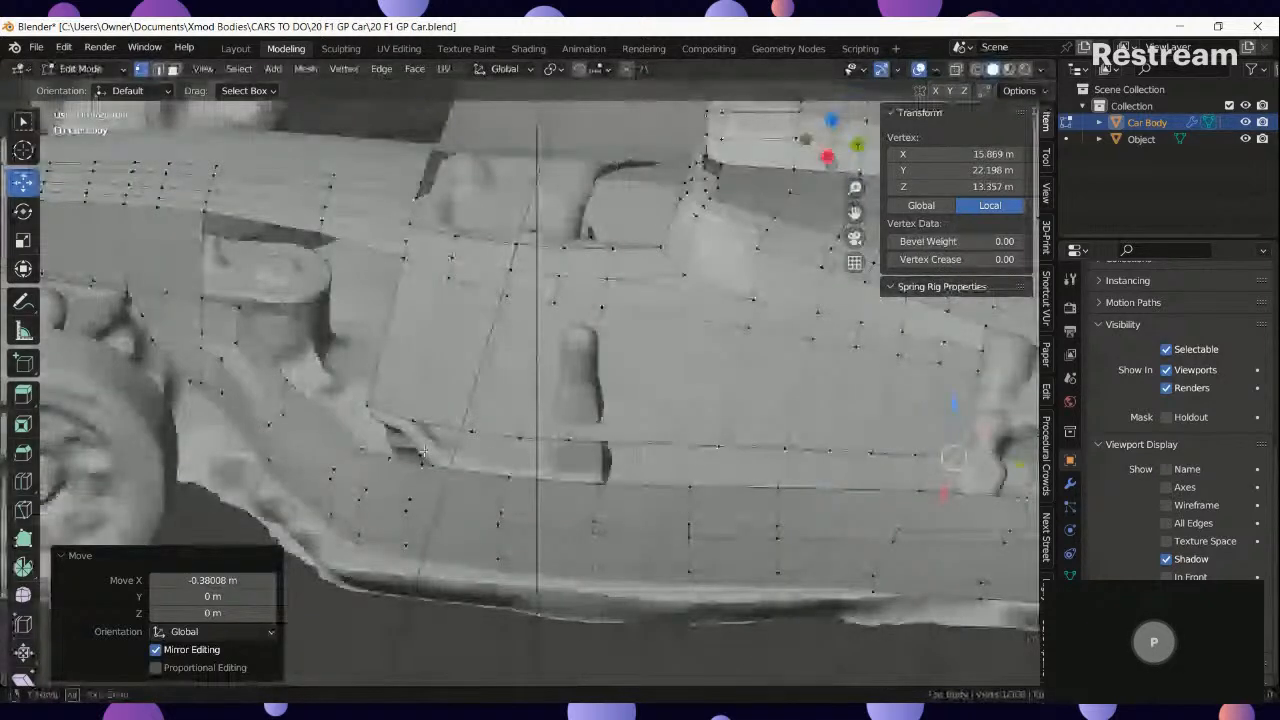
pyautogui.scroll(2, 423, 453)
pyautogui.keyDown('ctrl'); pyautogui.click(412, 467); pyautogui.keyUp('ctrl')
pyautogui.click(375, 462)
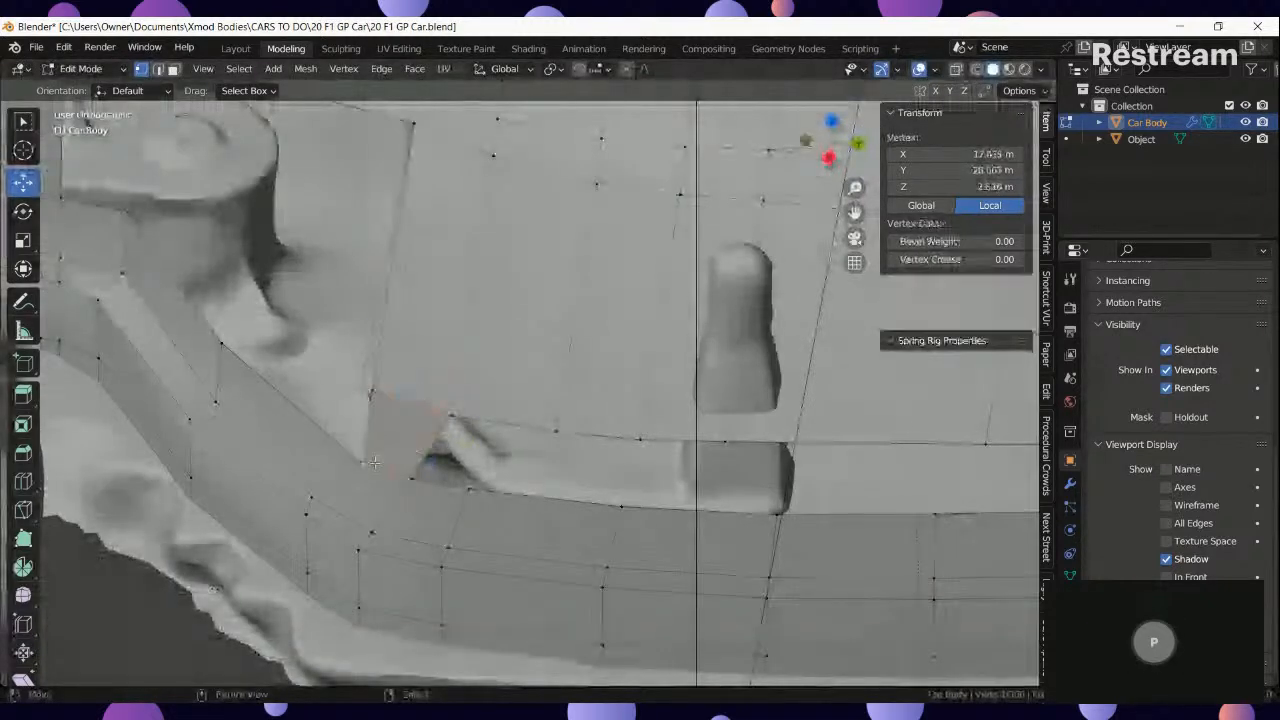
pyautogui.scroll(-4, 375, 462)
pyautogui.moveTo(355, 468); pyautogui.dragTo(537, 465, button='middle')
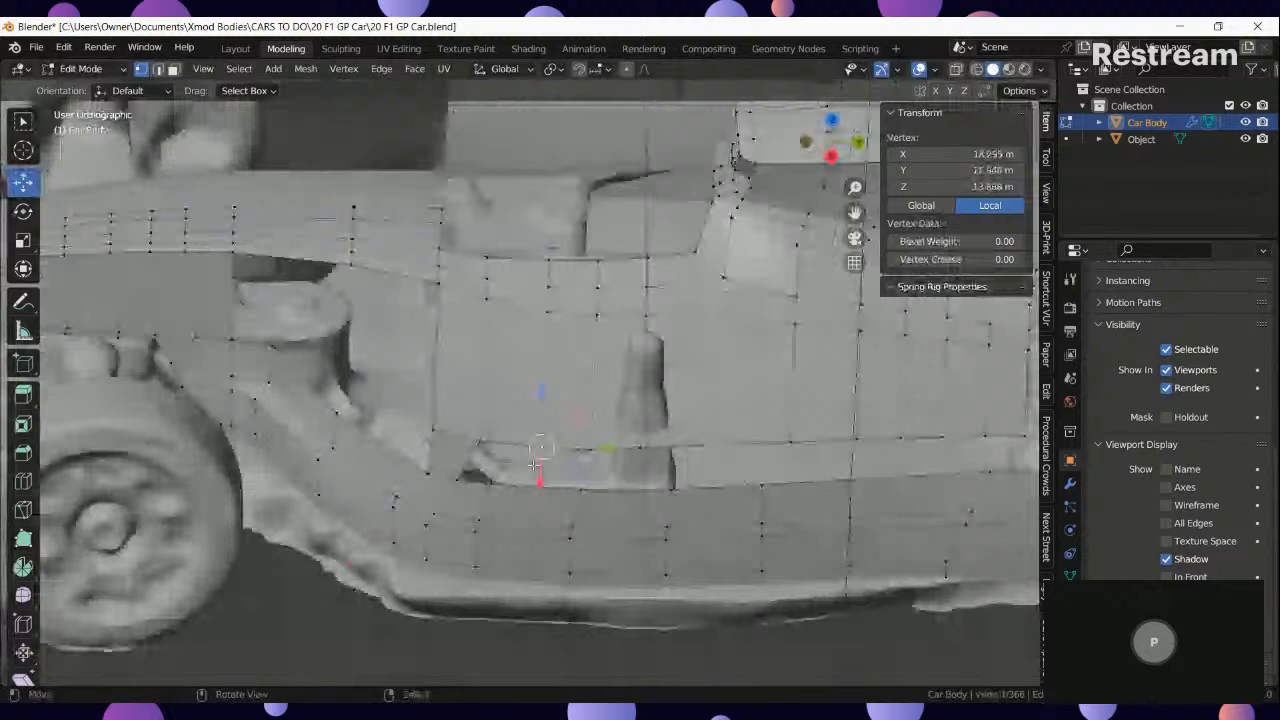
pyautogui.keyDown('ctrl'); pyautogui.click(543, 466); pyautogui.keyUp('ctrl')
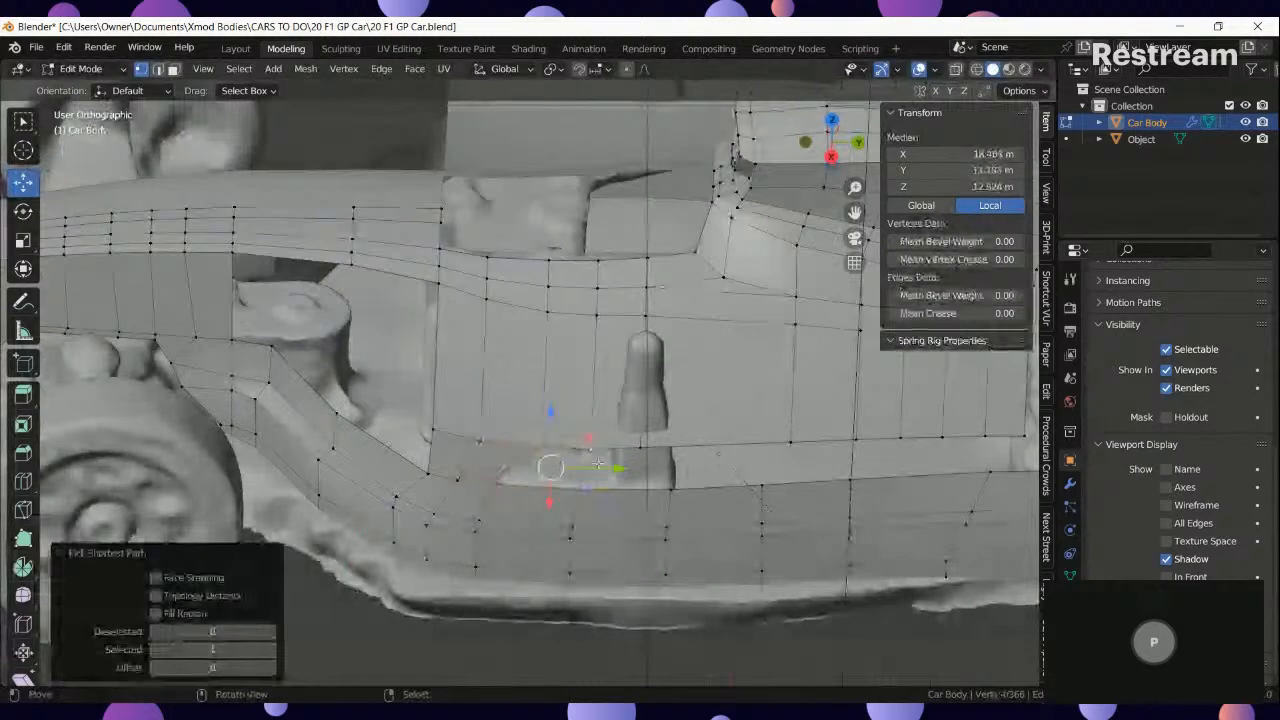
pyautogui.press('g')
pyautogui.click(650, 463)
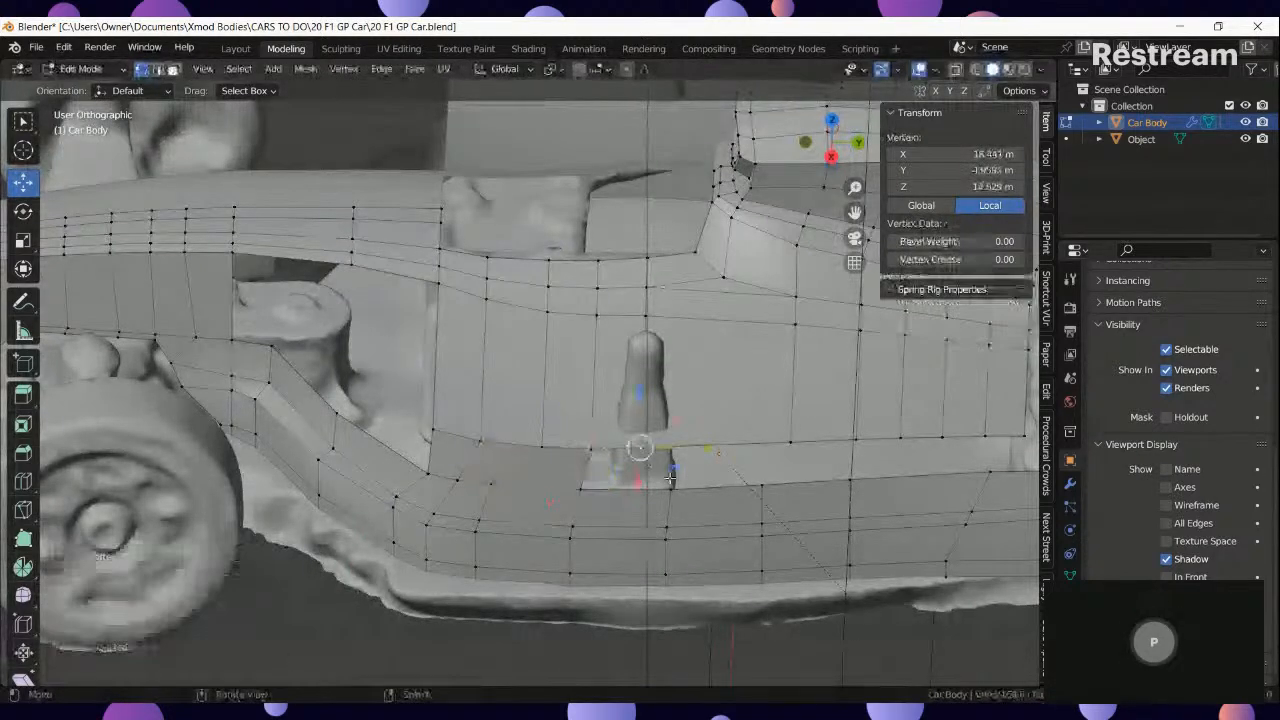
# Edge-slide the side panel's second vertical column from the front rearward to line up better with the sidepod top.
pyautogui.click(491, 484)
pyautogui.keyDown('ctrl'); pyautogui.click(478, 570); pyautogui.keyUp('ctrl')
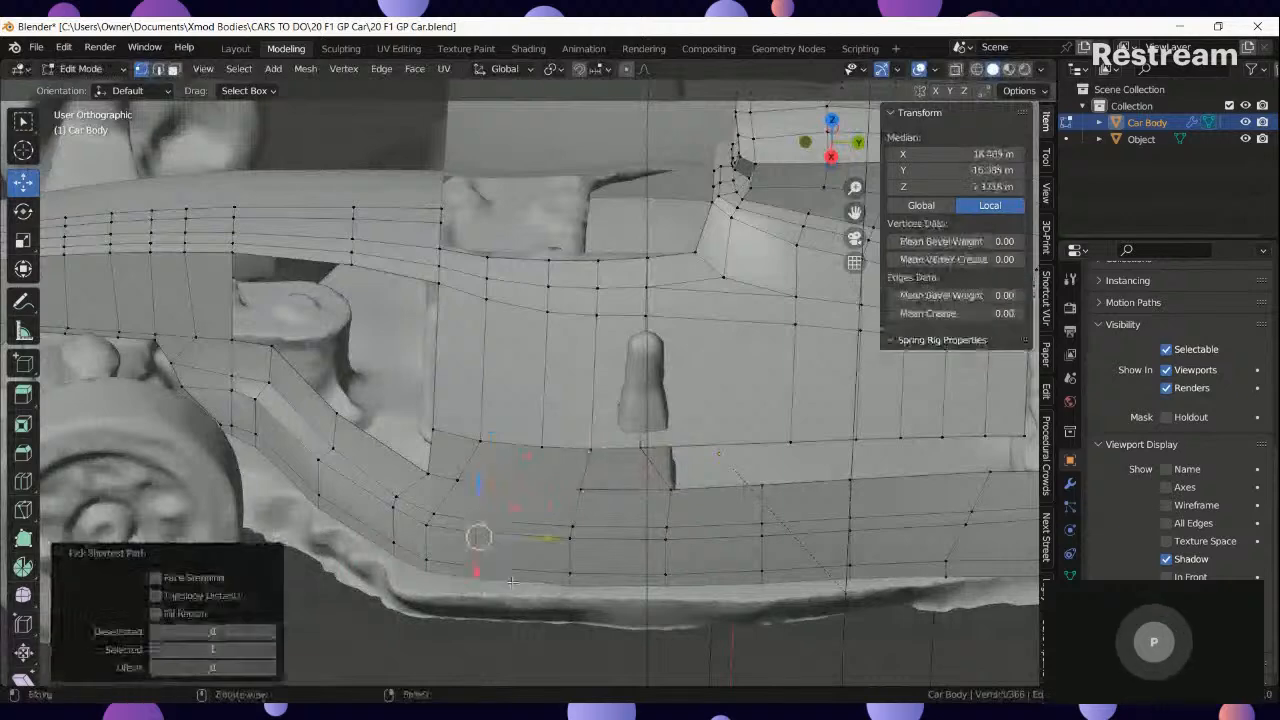
pyautogui.press('g')
pyautogui.press('g')
pyautogui.click(539, 588)
# Edge-slide the side panel's frontmost vertical column below the sidepod's front corner slightly rearward.
pyautogui.click(458, 480)
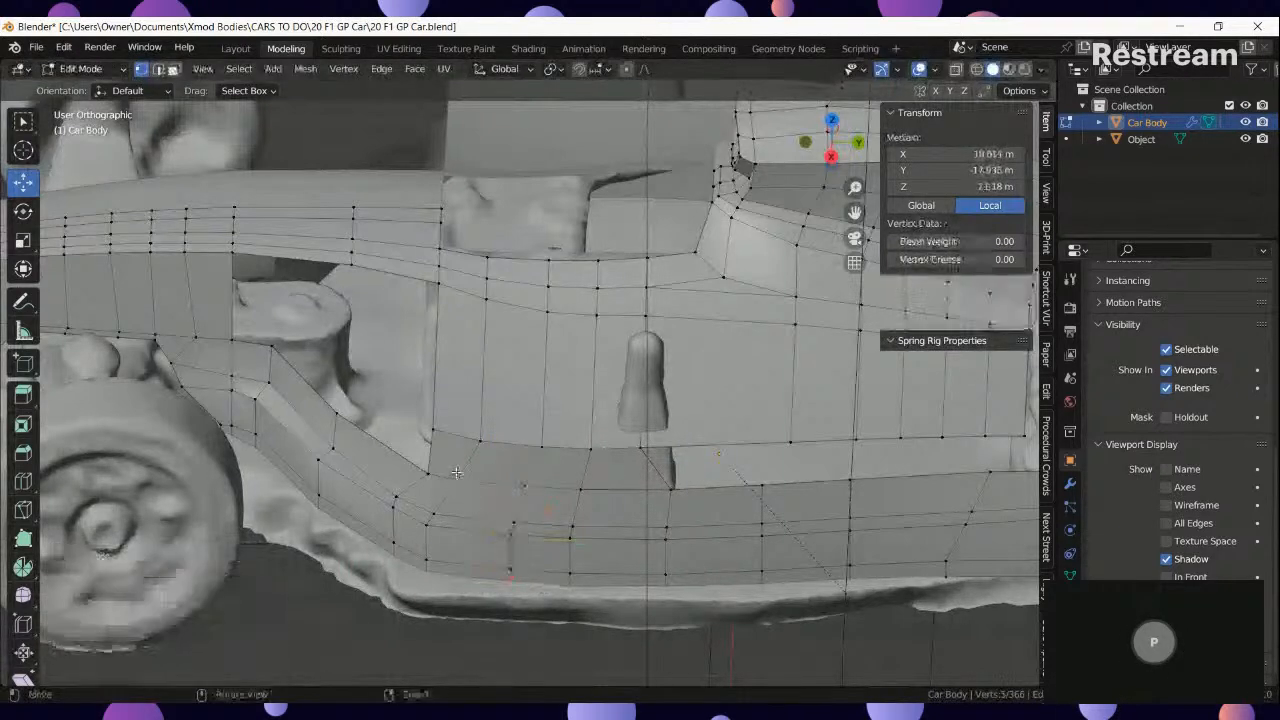
pyautogui.keyDown('ctrl'); pyautogui.click(429, 571); pyautogui.keyUp('ctrl')
pyautogui.press('g')
pyautogui.press('g')
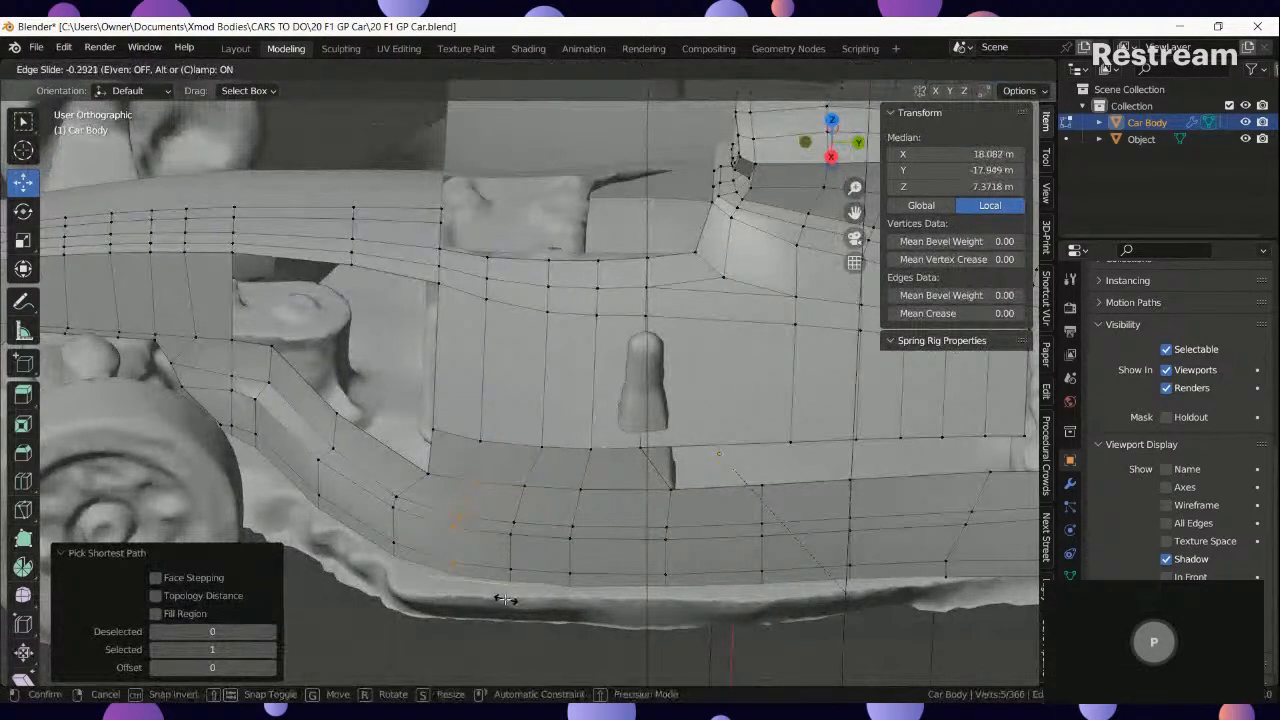
pyautogui.click(505, 599)
# Edge-slide the side panel's vertical column beside the mirror forward, in line with the sidepod top's vertex there.
pyautogui.keyDown('shift'); pyautogui.moveTo(633, 561); pyautogui.dragTo(466, 597, button='middle'); pyautogui.keyUp('shift')
pyautogui.rightClick(473, 487)
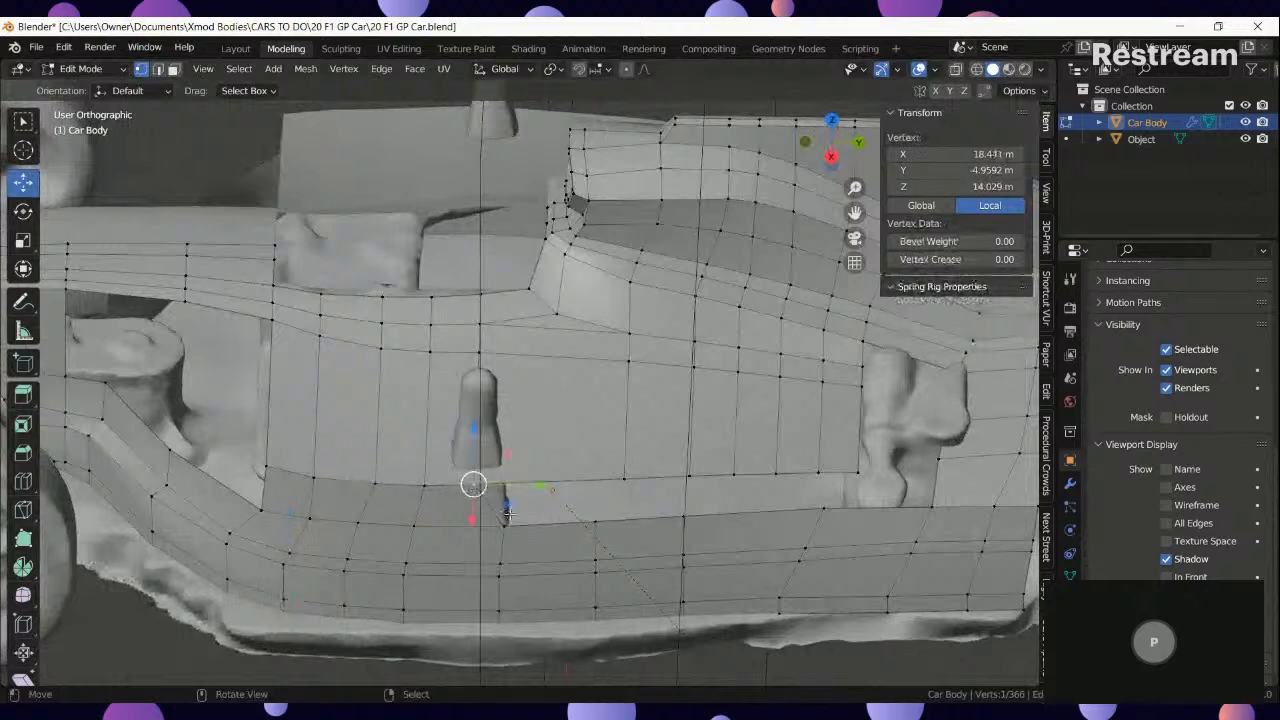
pyautogui.keyDown('ctrl'); pyautogui.click(497, 644); pyautogui.keyUp('ctrl')
pyautogui.press('g')
pyautogui.press('g')
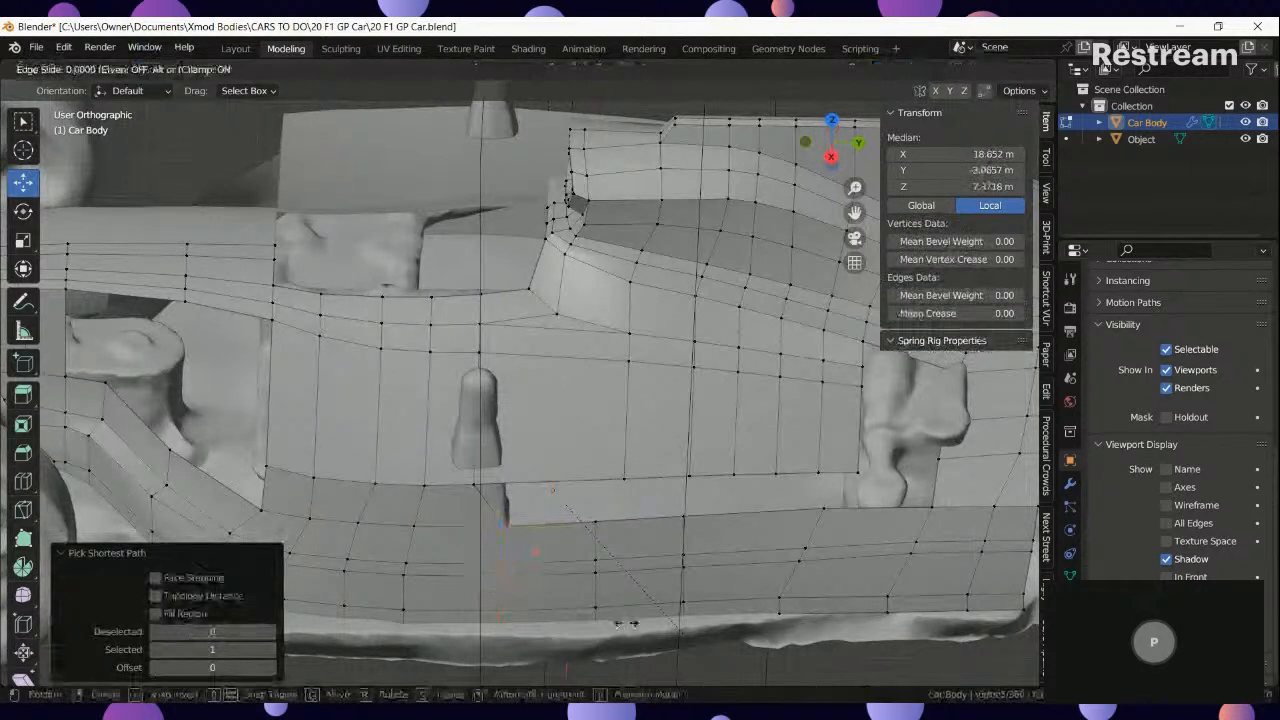
pyautogui.click(597, 627)
# Fill the gap face just behind the mirror and edge-slide the side-panel column at its rear end rearward.
pyautogui.click(596, 519)
pyautogui.keyDown('ctrl'); pyautogui.click(622, 479); pyautogui.keyUp('ctrl')
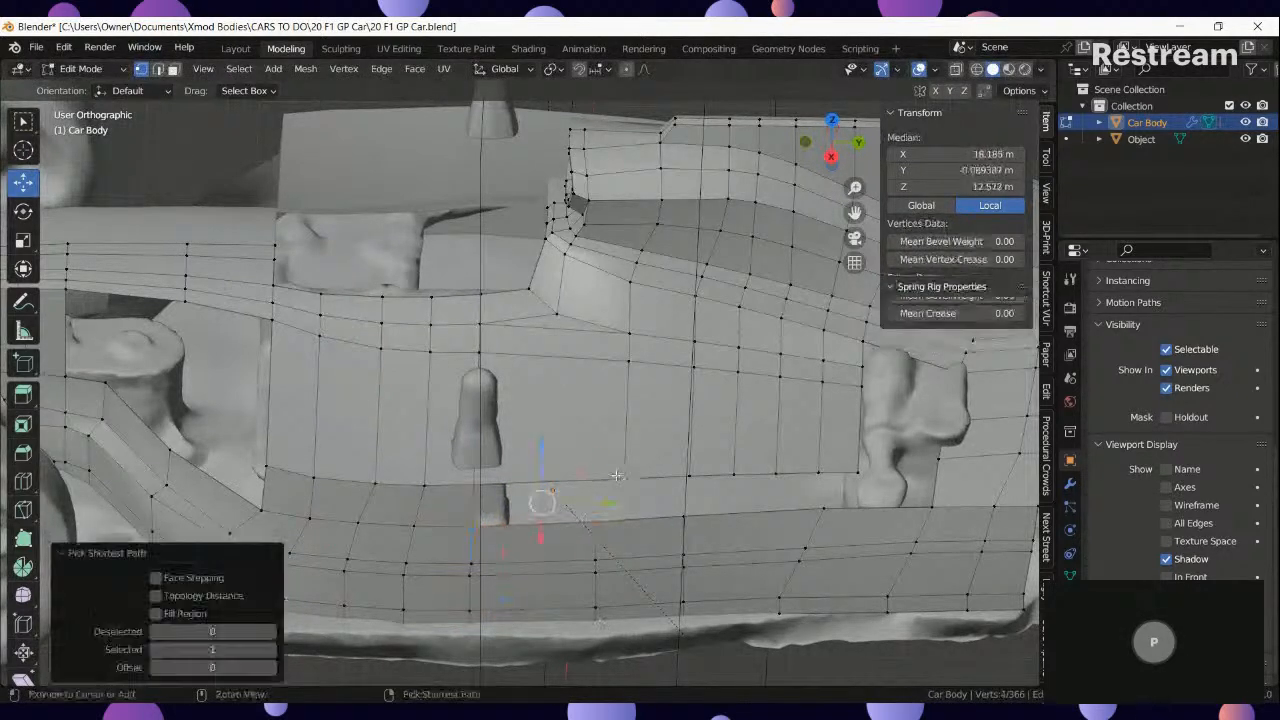
pyautogui.press('f')
pyautogui.keyDown('shift'); pyautogui.moveTo(638, 529); pyautogui.dragTo(546, 500, button='middle'); pyautogui.keyUp('shift')
pyautogui.click(506, 498)
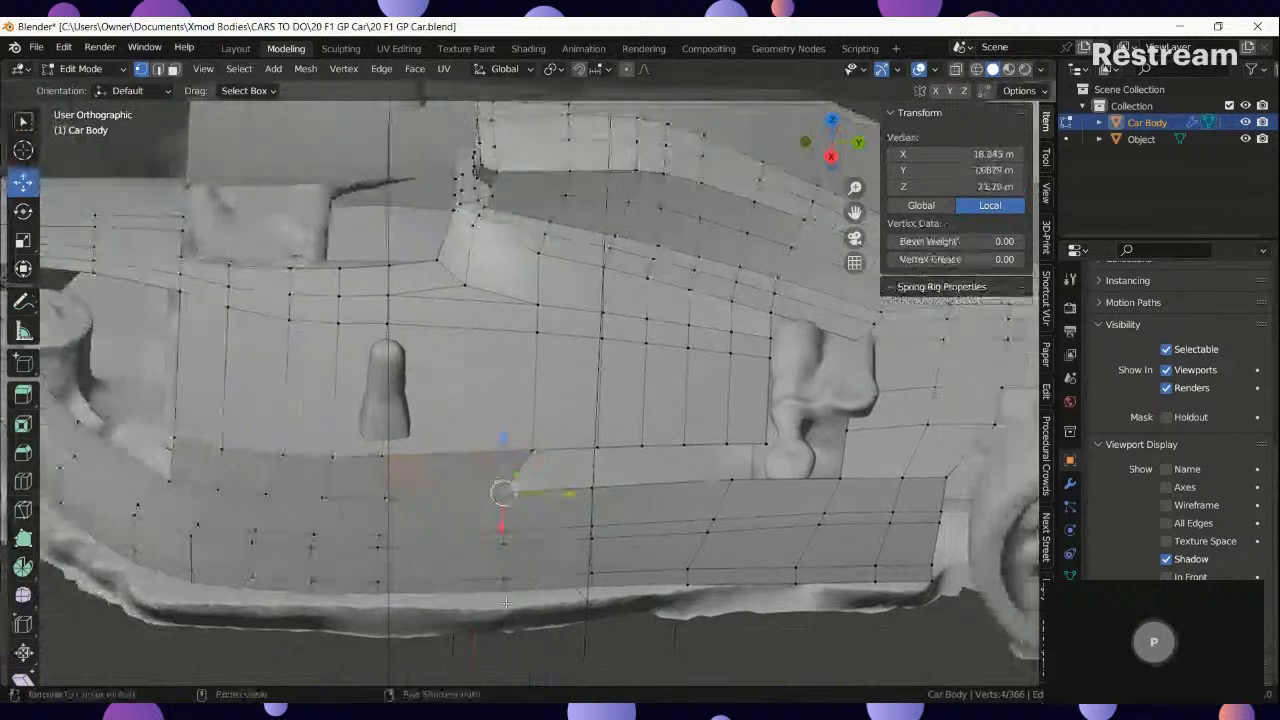
pyautogui.keyDown('ctrl'); pyautogui.click(506, 592); pyautogui.keyUp('ctrl')
pyautogui.press('g')
pyautogui.press('g')
pyautogui.click(584, 623)
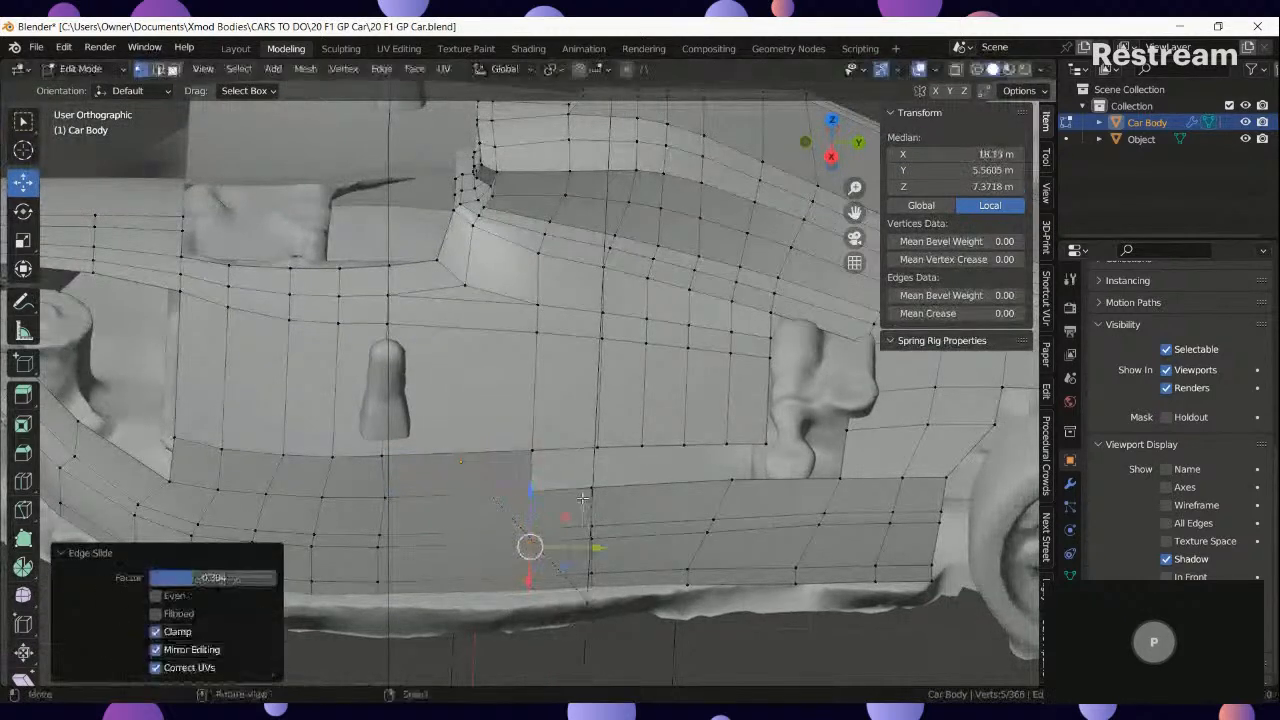
# Fill the next gap face and join the sidepod top's rear outer corner to the side panel with an edge.
pyautogui.click(588, 492)
pyautogui.keyDown('ctrl'); pyautogui.click(600, 446); pyautogui.keyUp('ctrl')
pyautogui.click(600, 446)
pyautogui.keyDown('shift'); pyautogui.moveTo(600, 446); pyautogui.dragTo(485, 443, button='middle'); pyautogui.keyUp('shift')
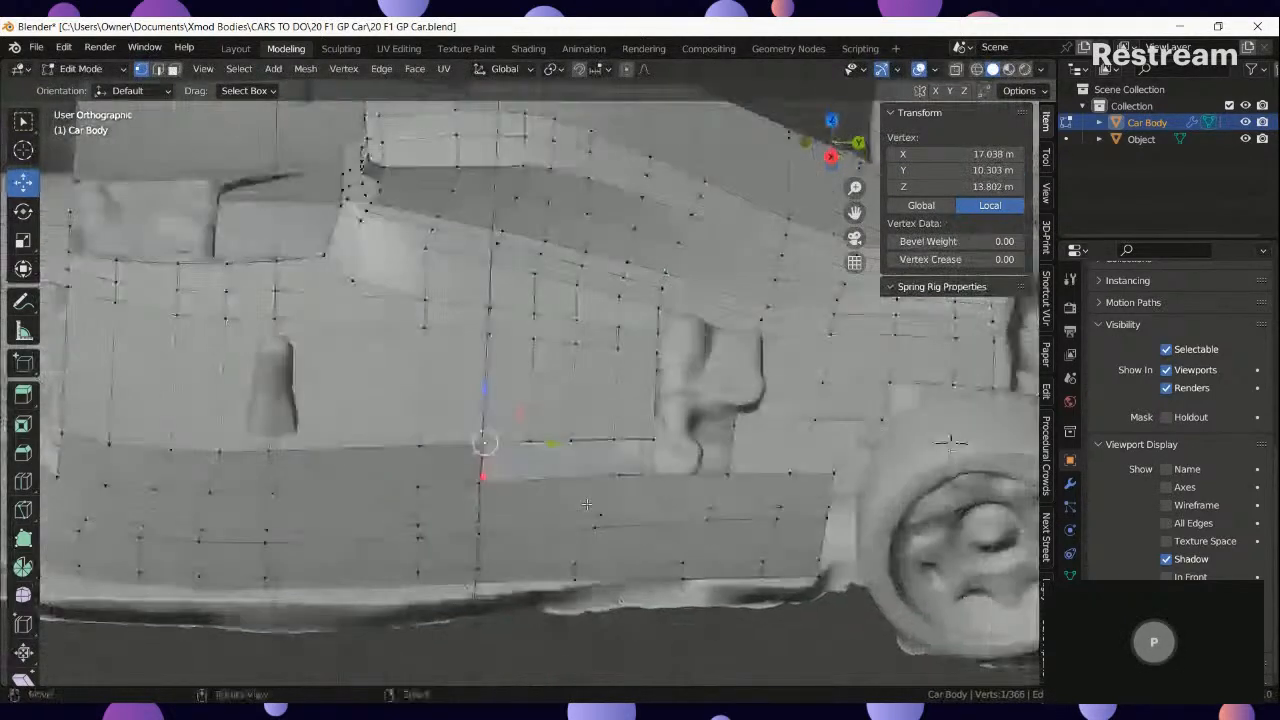
pyautogui.click(595, 498)
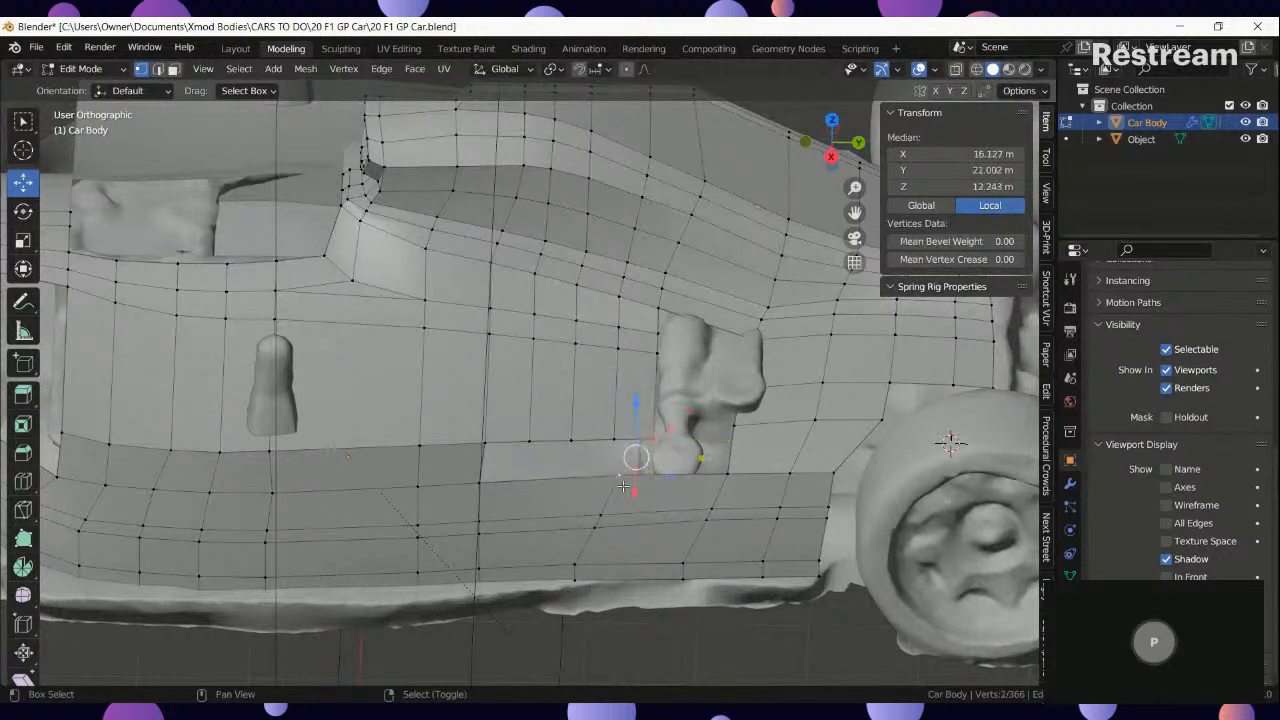
pyautogui.press('g')
pyautogui.rightClick(655, 455)
pyautogui.press('f')
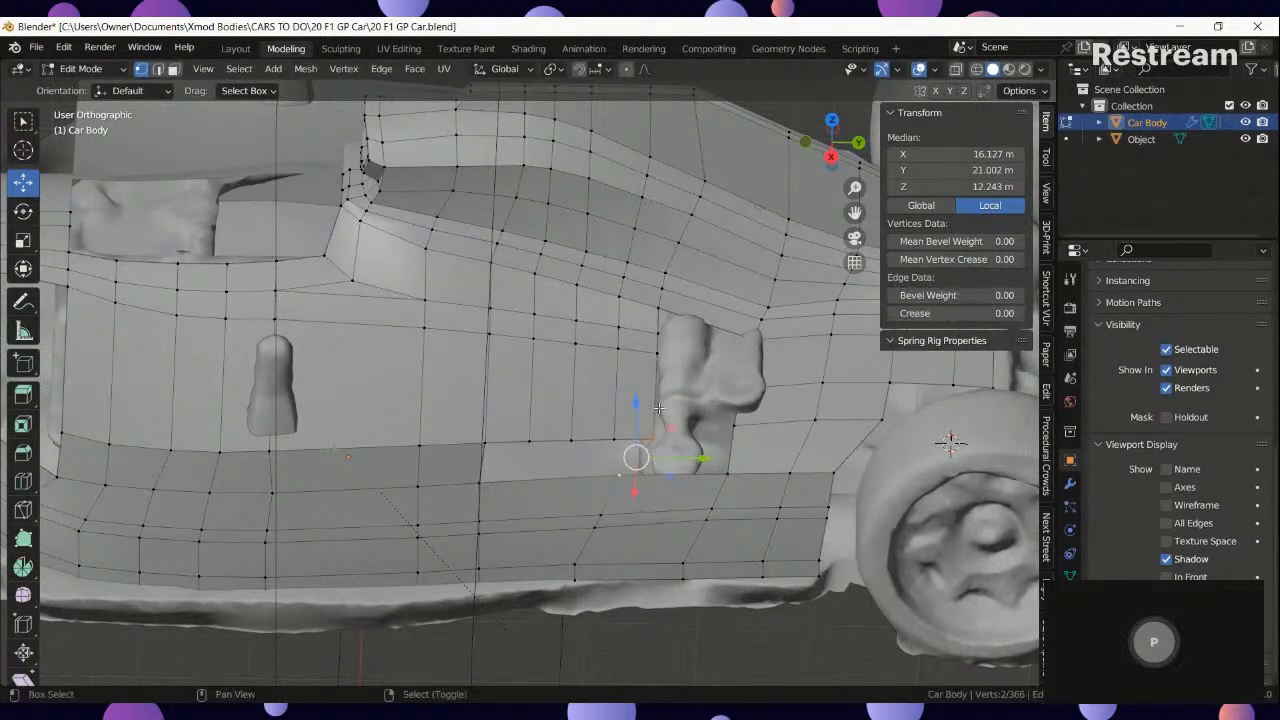
pyautogui.keyDown('shift'); pyautogui.moveTo(657, 413); pyautogui.dragTo(620, 494, button='middle'); pyautogui.keyUp('shift')
# Slide the rear sidepod edge column fully onto its neighbour, up through the engine cover, and merge all vertices by distance.
pyautogui.rightClick(535, 518)
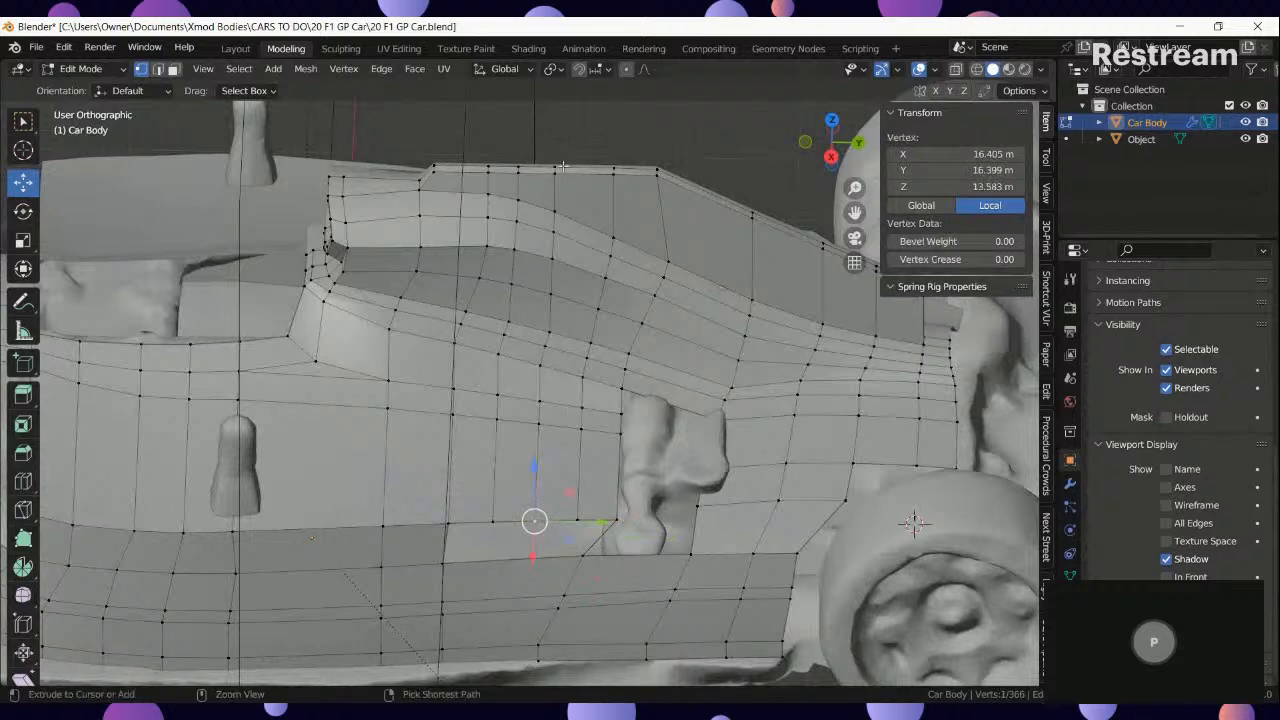
pyautogui.keyDown('ctrl'); pyautogui.rightClick(558, 164); pyautogui.keyUp('ctrl')
pyautogui.press('g')
pyautogui.press('g')
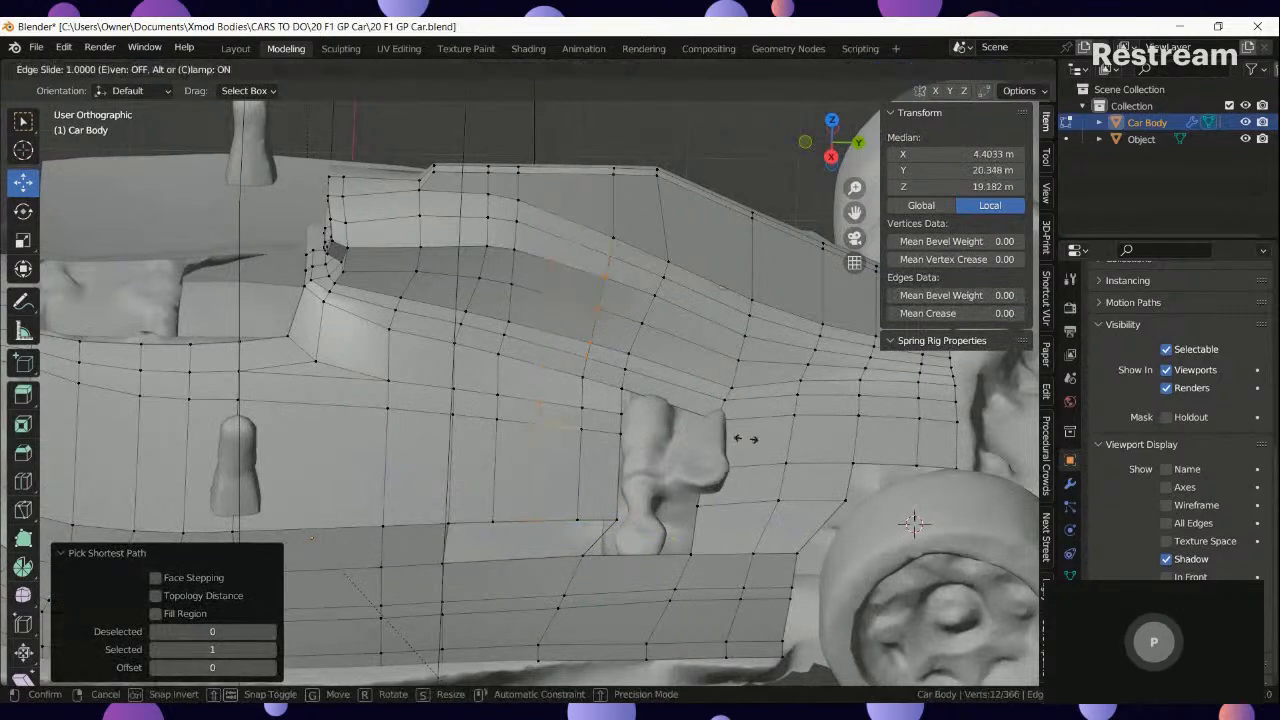
pyautogui.click(845, 447)
pyautogui.press('a')
pyautogui.press('m')
pyautogui.press('b')
# Edge-slide the last column before the sidepod's rear edge forward by a factor of about 0.26, up through the engine cover.
pyautogui.rightClick(577, 519)
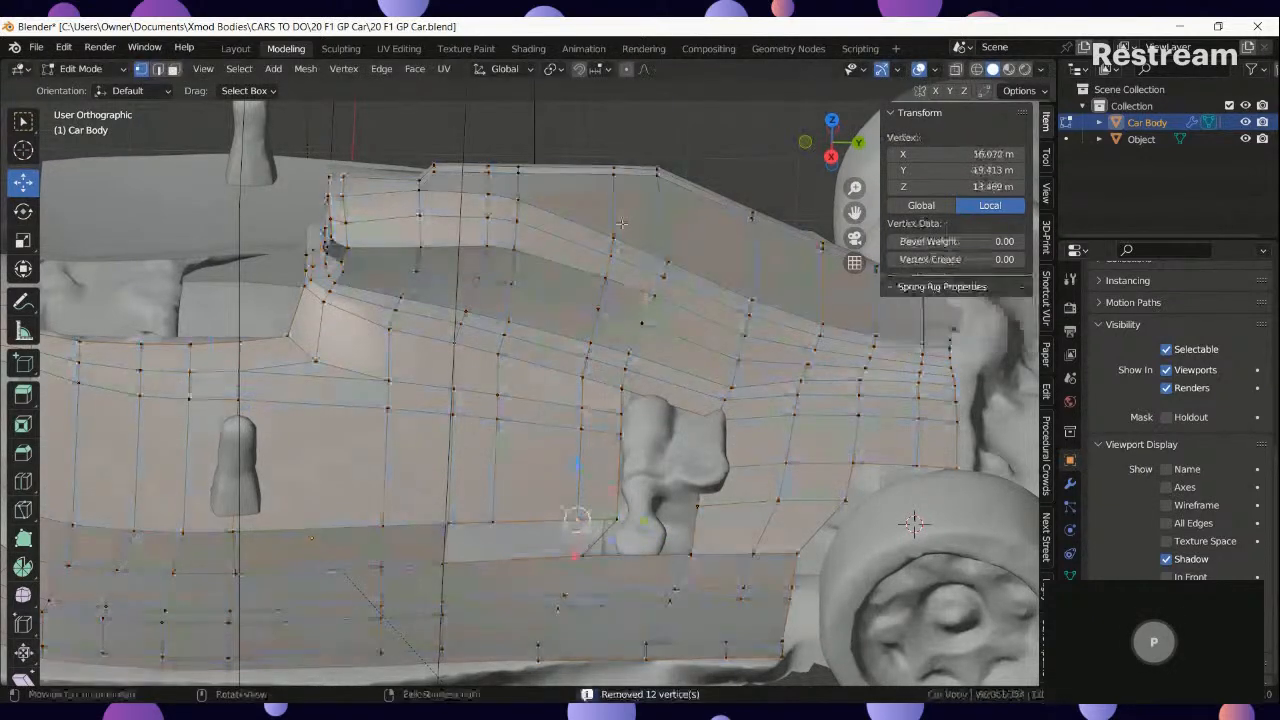
pyautogui.keyDown('ctrl'); pyautogui.rightClick(620, 158); pyautogui.keyUp('ctrl')
pyautogui.press('g')
pyautogui.press('g')
pyautogui.click(636, 521)
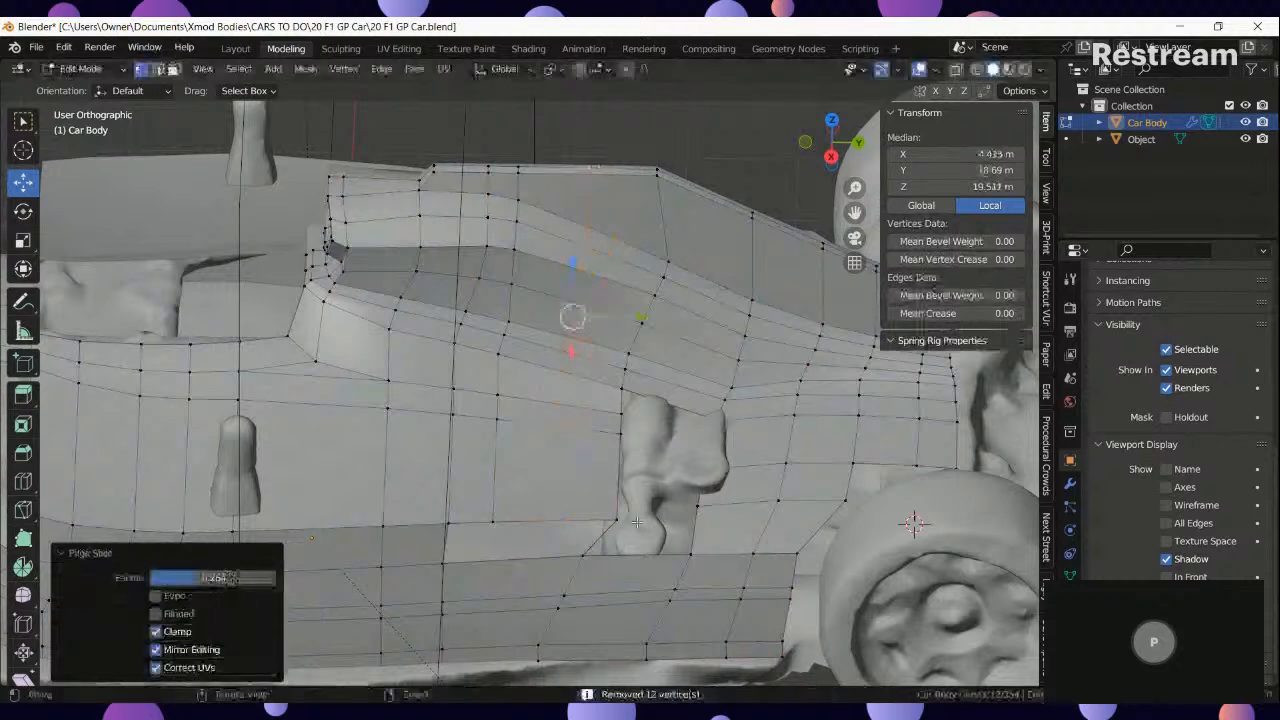
# Add two vertical loop cuts to the side panel below the unfilled rear part of the gap.
pyautogui.keyDown('shift'); pyautogui.moveTo(637, 522); pyautogui.dragTo(639, 385, button='middle'); pyautogui.keyUp('shift')
pyautogui.moveTo(385, 470); pyautogui.dragTo(827, 402, button='middle')
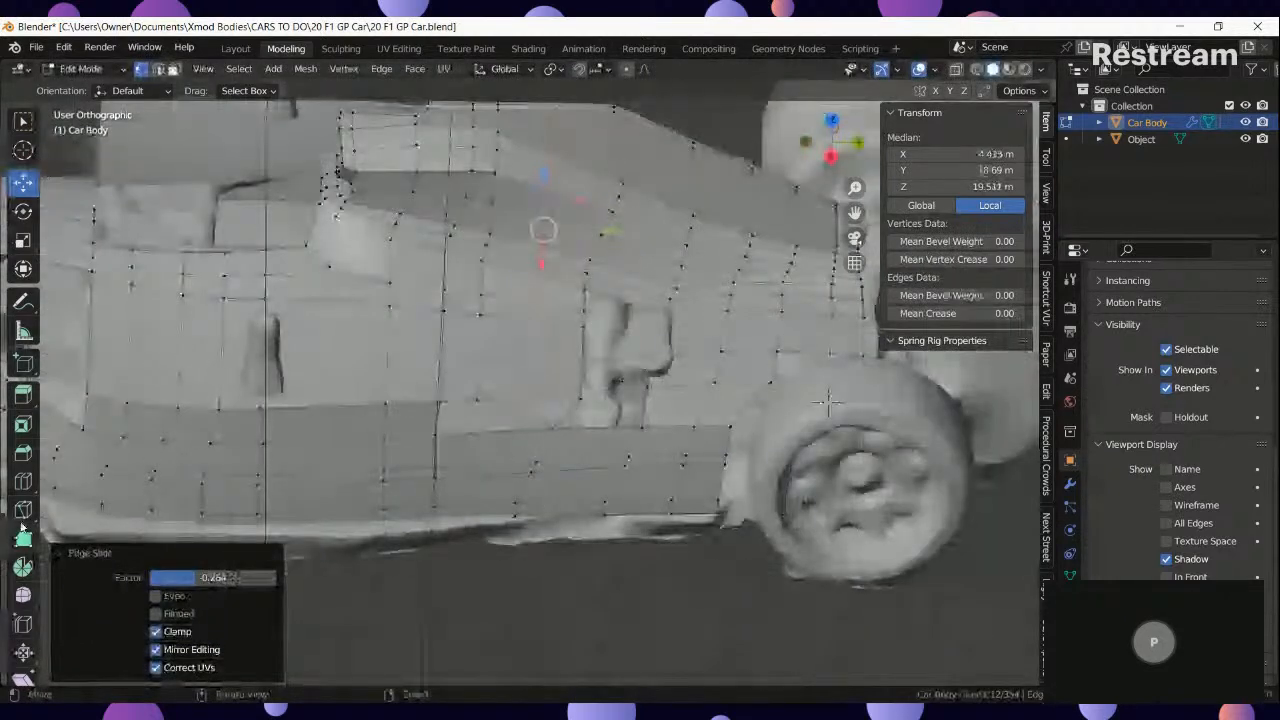
pyautogui.click(23, 483)
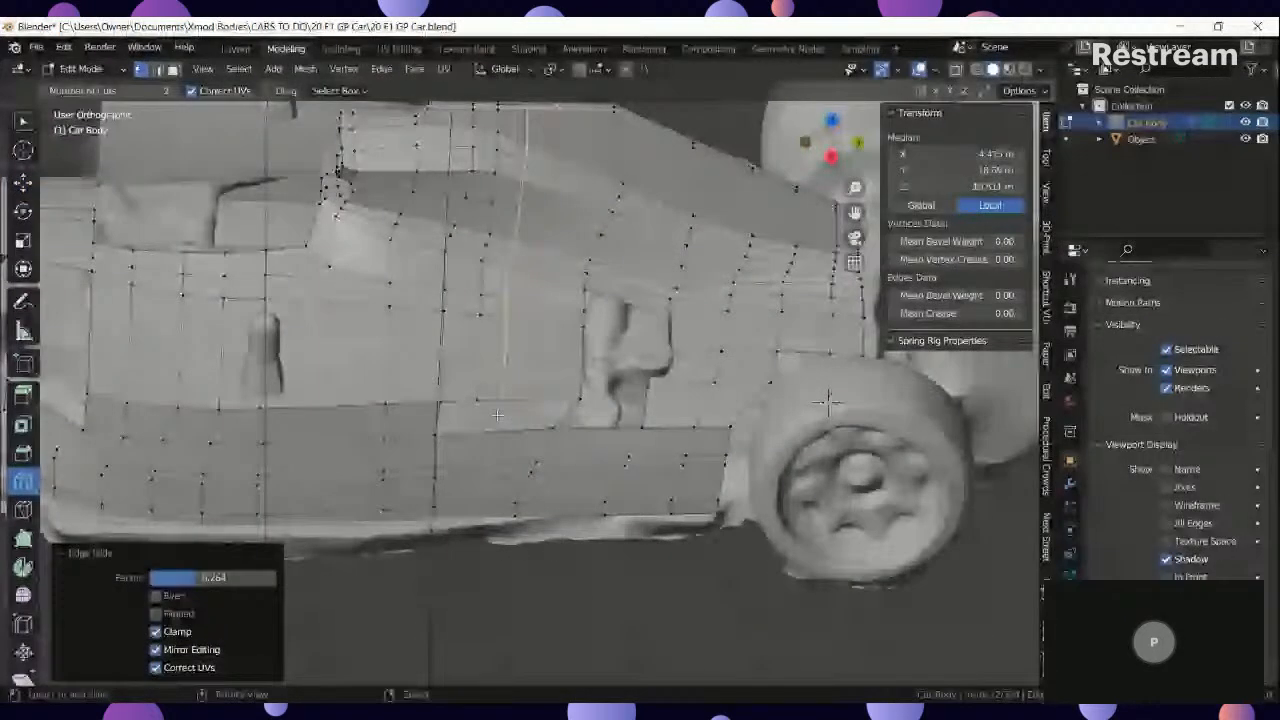
pyautogui.moveTo(497, 414); pyautogui.dragTo(490, 444)
pyautogui.hotkey('ctrl', 'z')
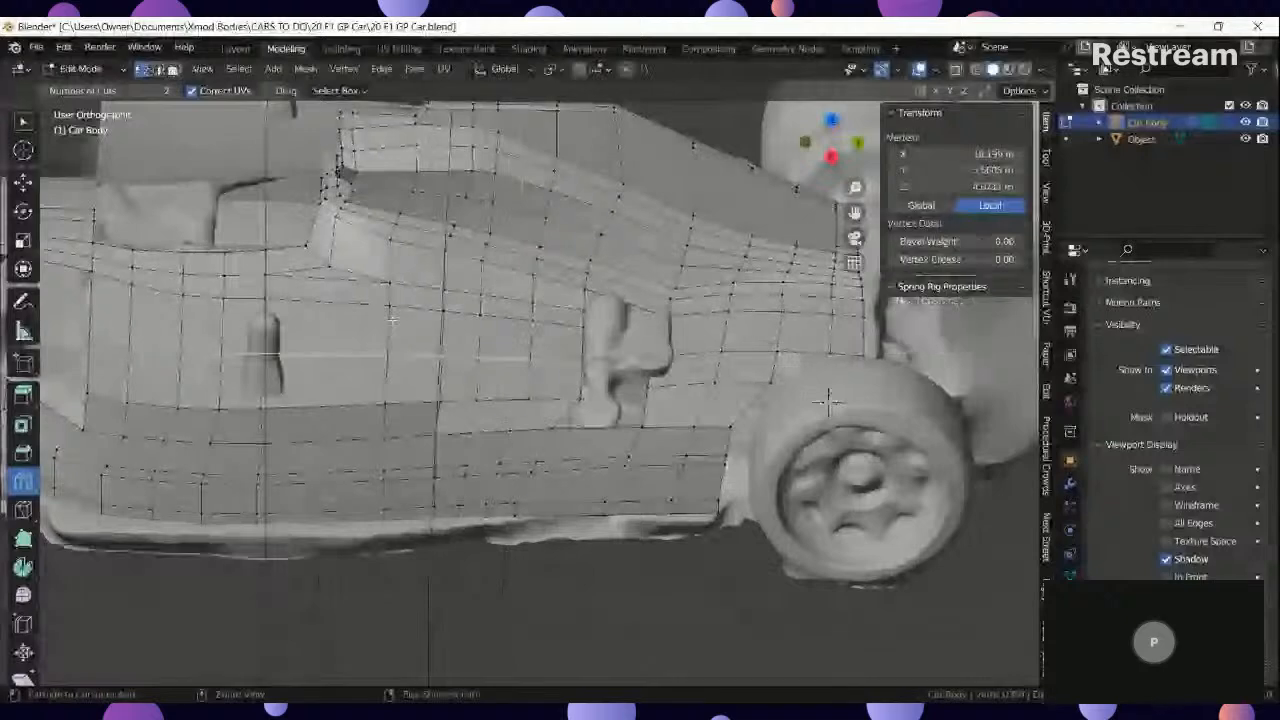
# Edge-slide the first vertical column behind the mirror forward, from the sidepod top's outer vertex to the panel's bottom.
pyautogui.keyDown('ctrl'); pyautogui.click(354, 535); pyautogui.keyUp('ctrl')
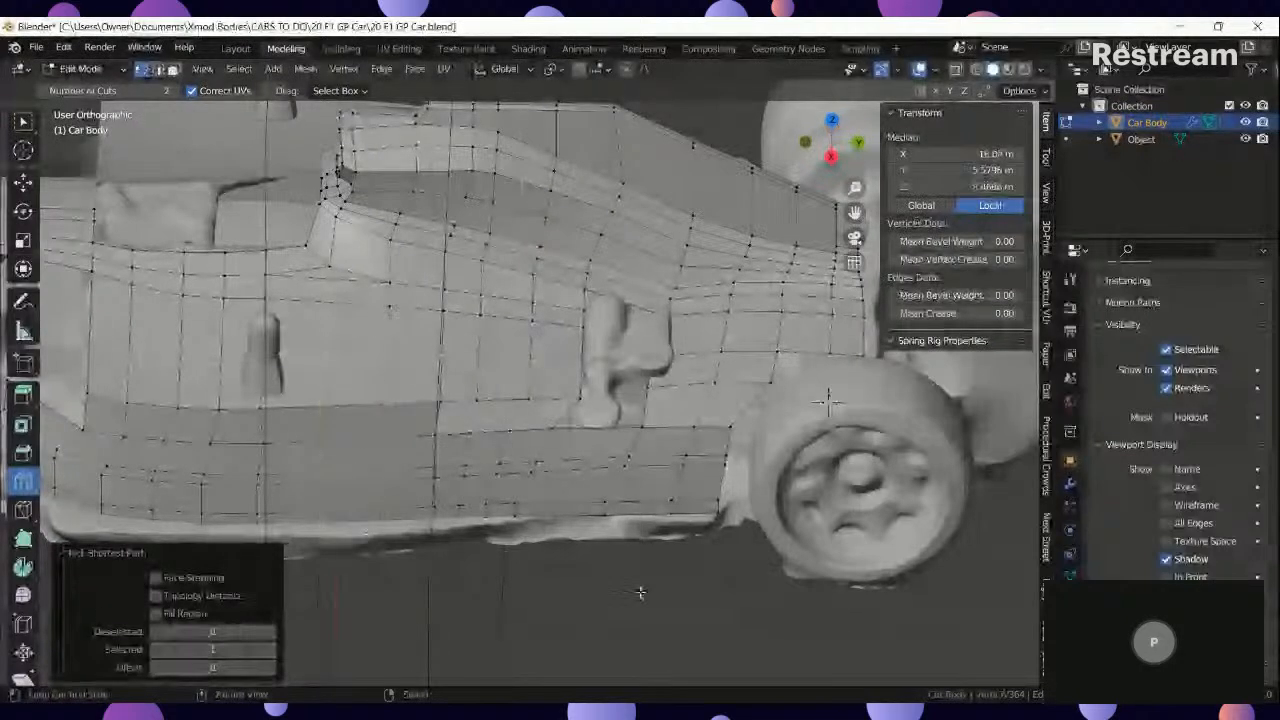
pyautogui.press('g')
pyautogui.press('g')
pyautogui.click(600, 566)
pyautogui.hotkey('ctrl', 'z')
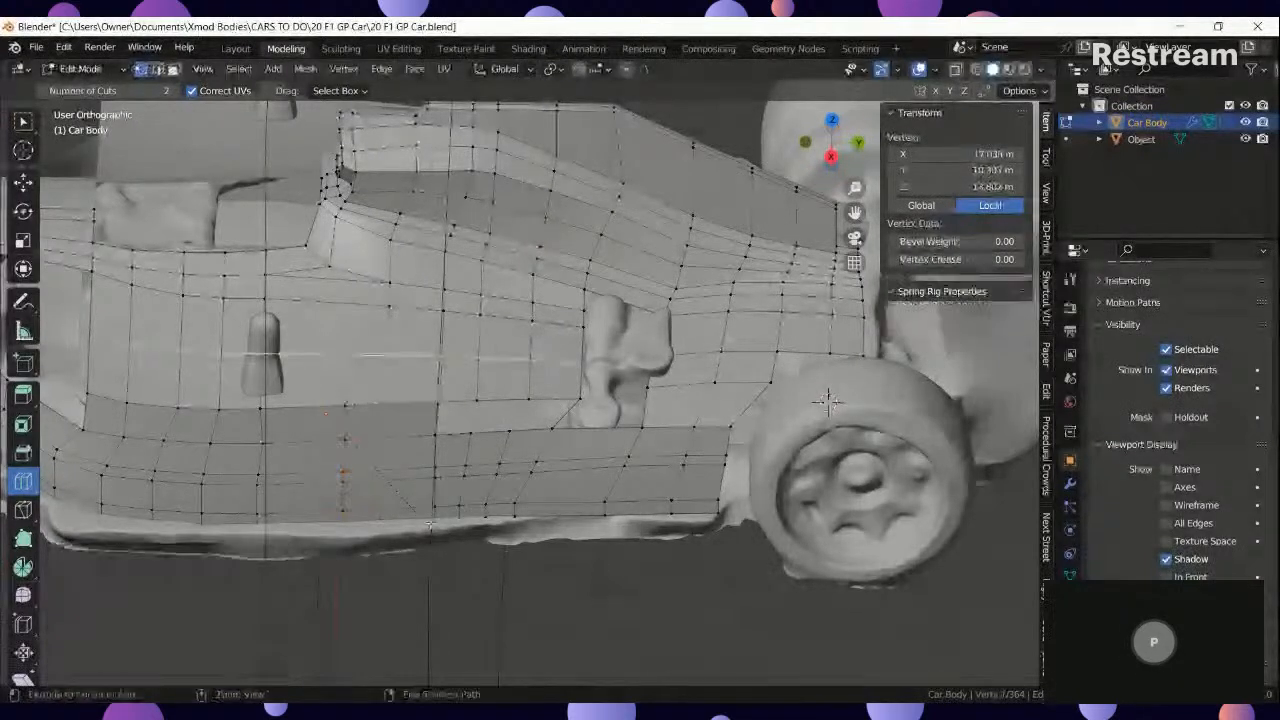
# Edge-slide the second column behind the mirror forward by a factor of about 0.27, down to the panel's bottom.
pyautogui.keyDown('ctrl'); pyautogui.click(430, 525); pyautogui.keyUp('ctrl')
pyautogui.press('g')
pyautogui.press('g')
pyautogui.click(653, 537)
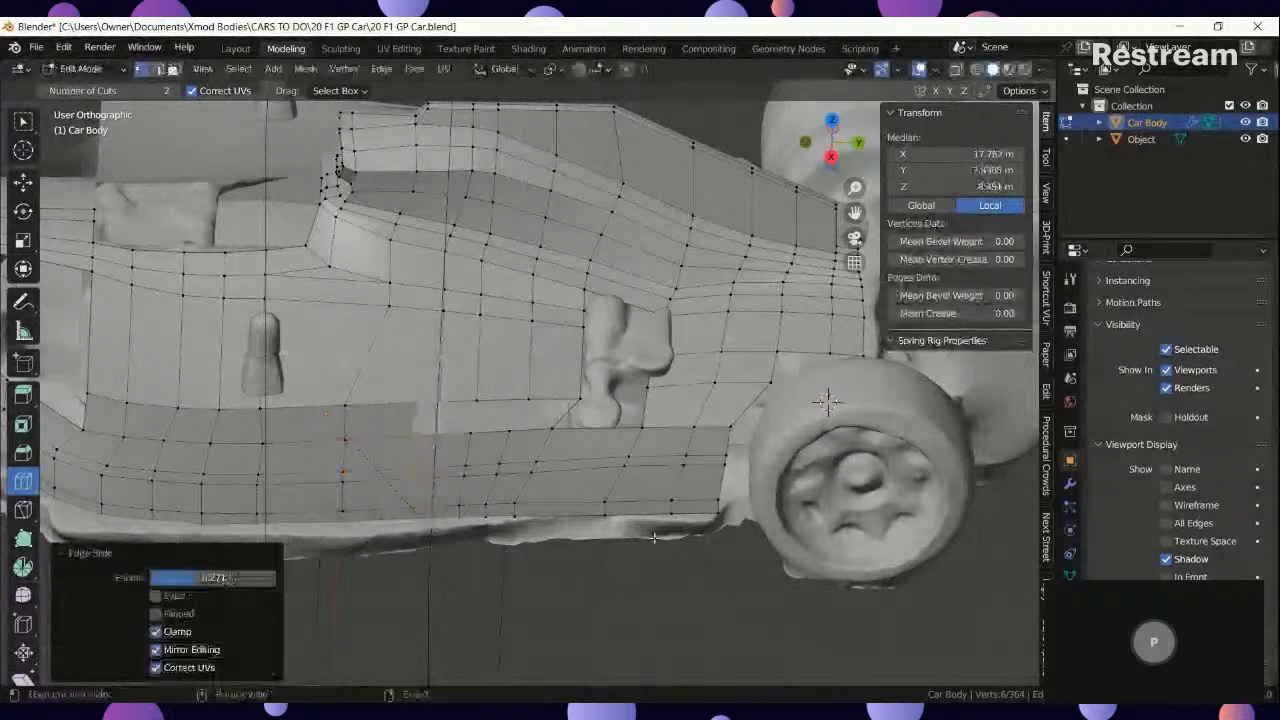
# Fill the gap face ahead of the first new cut and edge-slide that column forward.
pyautogui.rightClick(458, 433)
pyautogui.keyDown('ctrl'); pyautogui.rightClick(462, 520); pyautogui.keyUp('ctrl')
pyautogui.scroll(2, 476, 398)
pyautogui.rightClick(476, 404)
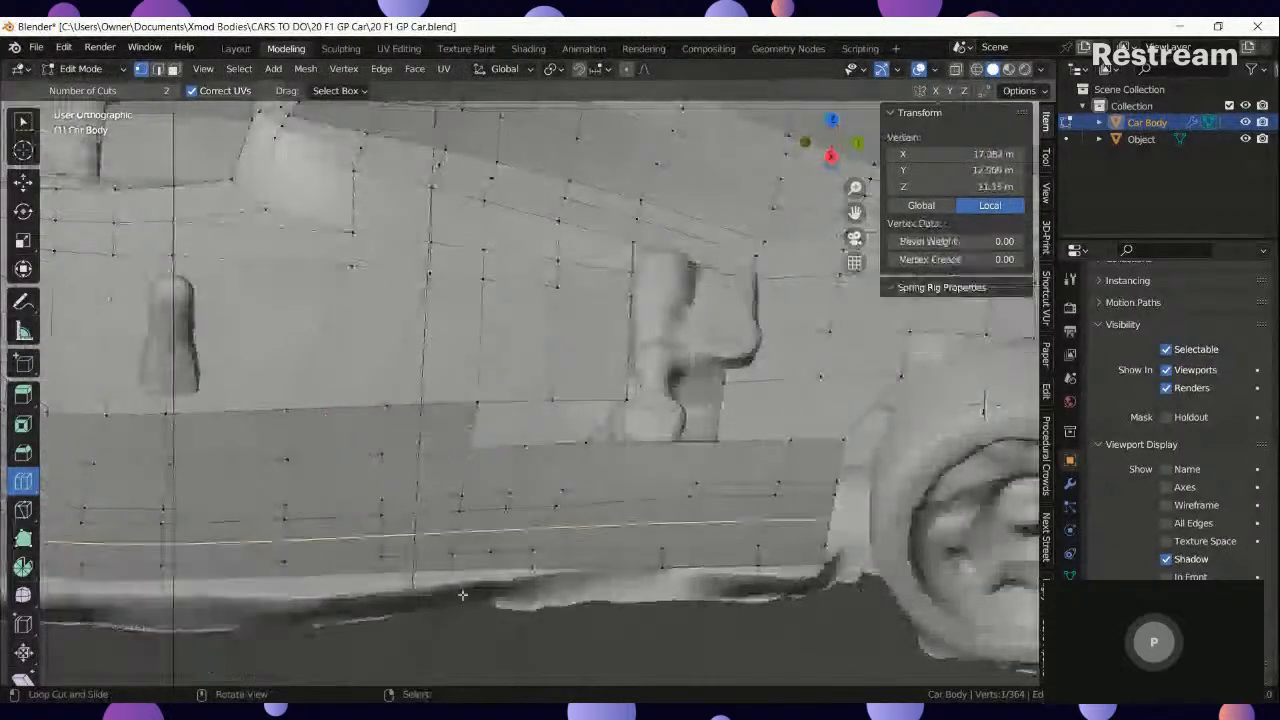
pyautogui.keyDown('ctrl'); pyautogui.rightClick(475, 589); pyautogui.keyUp('ctrl')
pyautogui.press('g')
pyautogui.press('g')
pyautogui.click(580, 583)
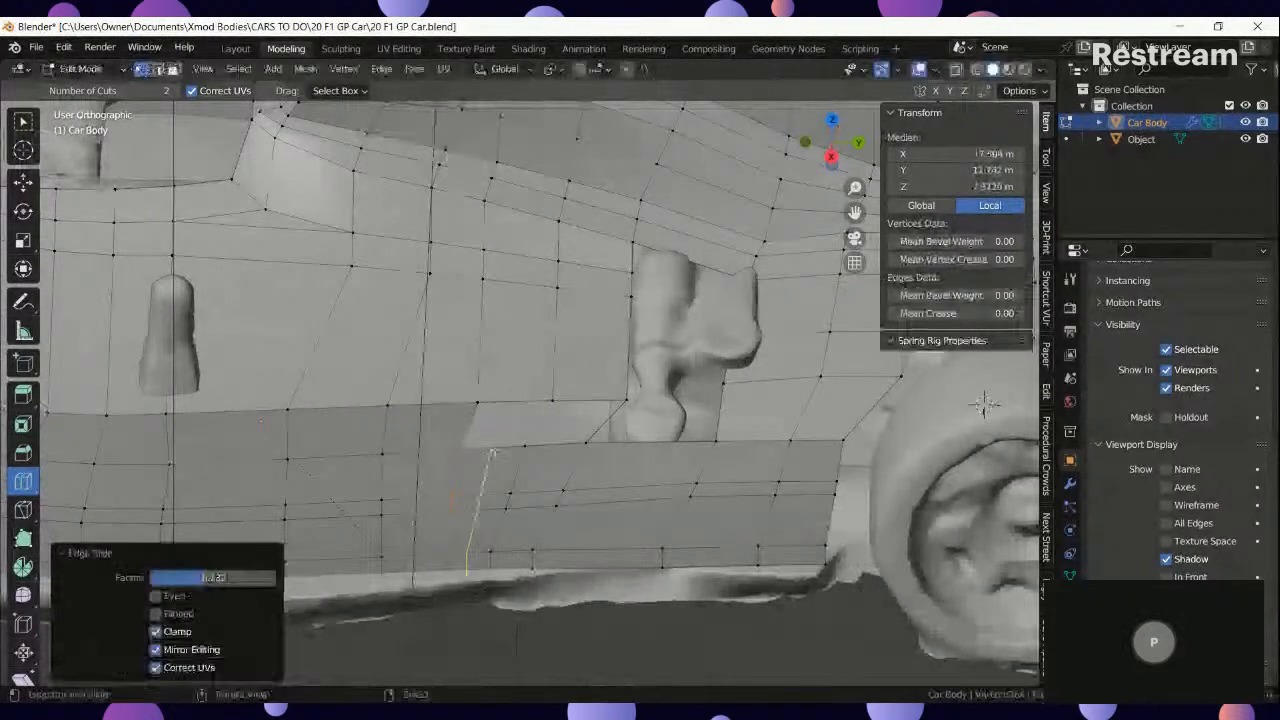
# Fill the remaining rear gap faces between the sidepod top and the side panel.
pyautogui.rightClick(547, 409)
pyautogui.keyDown('ctrl'); pyautogui.rightClick(526, 445); pyautogui.keyUp('ctrl')
pyautogui.press('f')
pyautogui.rightClick(553, 403)
pyautogui.keyDown('ctrl'); pyautogui.rightClick(587, 441); pyautogui.keyUp('ctrl')
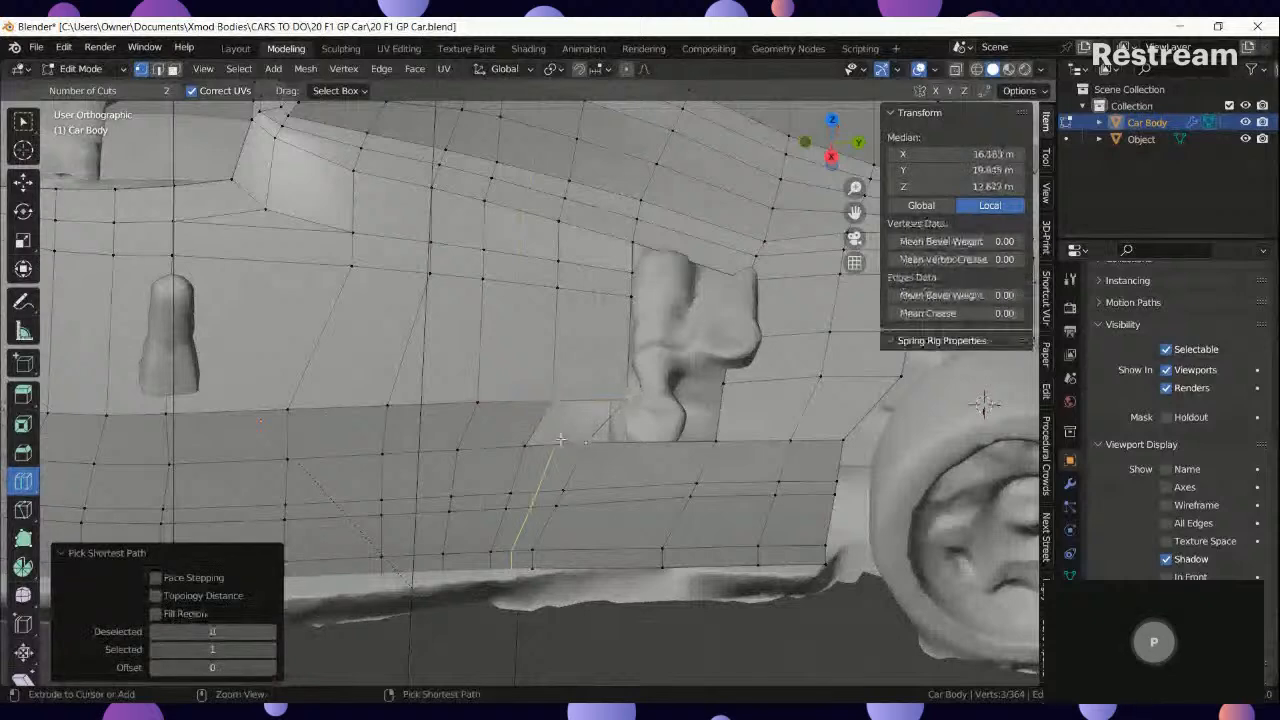
# Inspect the joined sidepod top and side panel in Object Mode from the side and front.
pyautogui.press('Tab')
pyautogui.scroll(-5, 530, 453)
pyautogui.moveTo(530, 454); pyautogui.dragTo(620, 470, button='middle')
pyautogui.scroll(5, 446, 480)
pyautogui.keyDown('shift'); pyautogui.moveTo(446, 483); pyautogui.dragTo(630, 437, button='middle'); pyautogui.keyUp('shift')
pyautogui.press('Tab')
pyautogui.scroll(3, 645, 424)
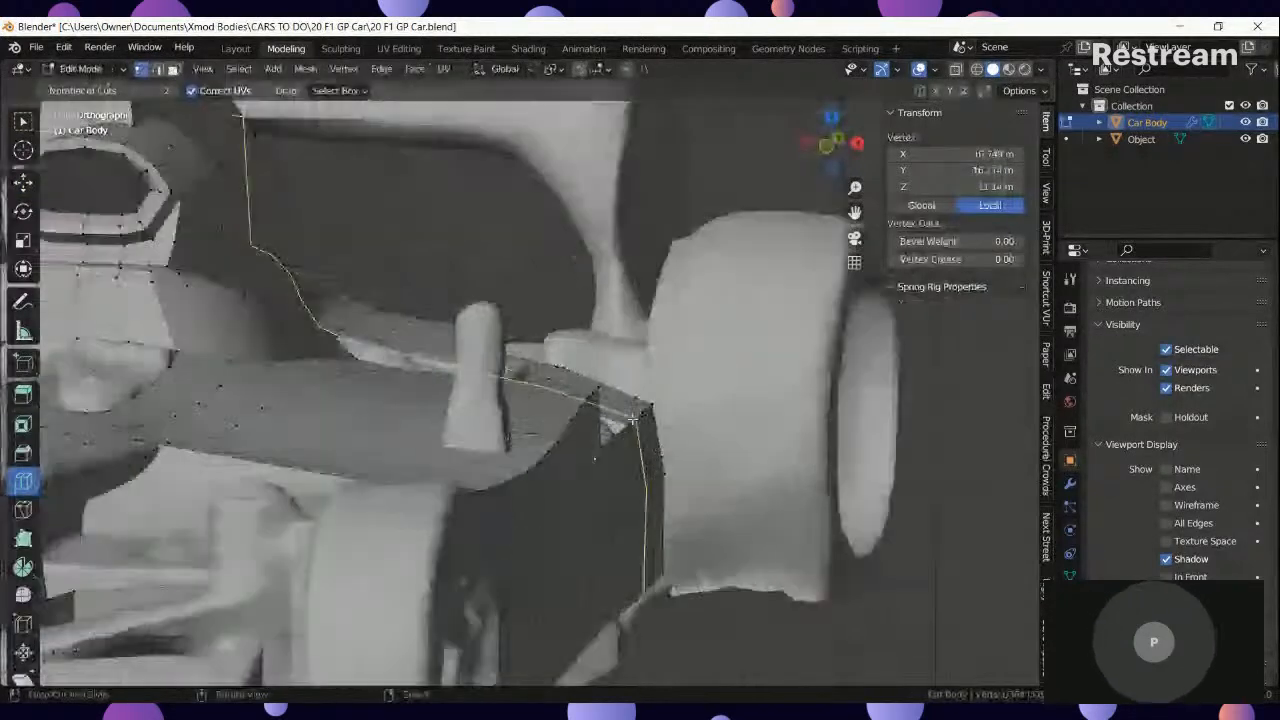
# Select the sidepod top's outer edge row from the rear gap to the front corner and lower it about 1.69 m in Z.
pyautogui.click(23, 181)
pyautogui.scroll(4, 733, 377)
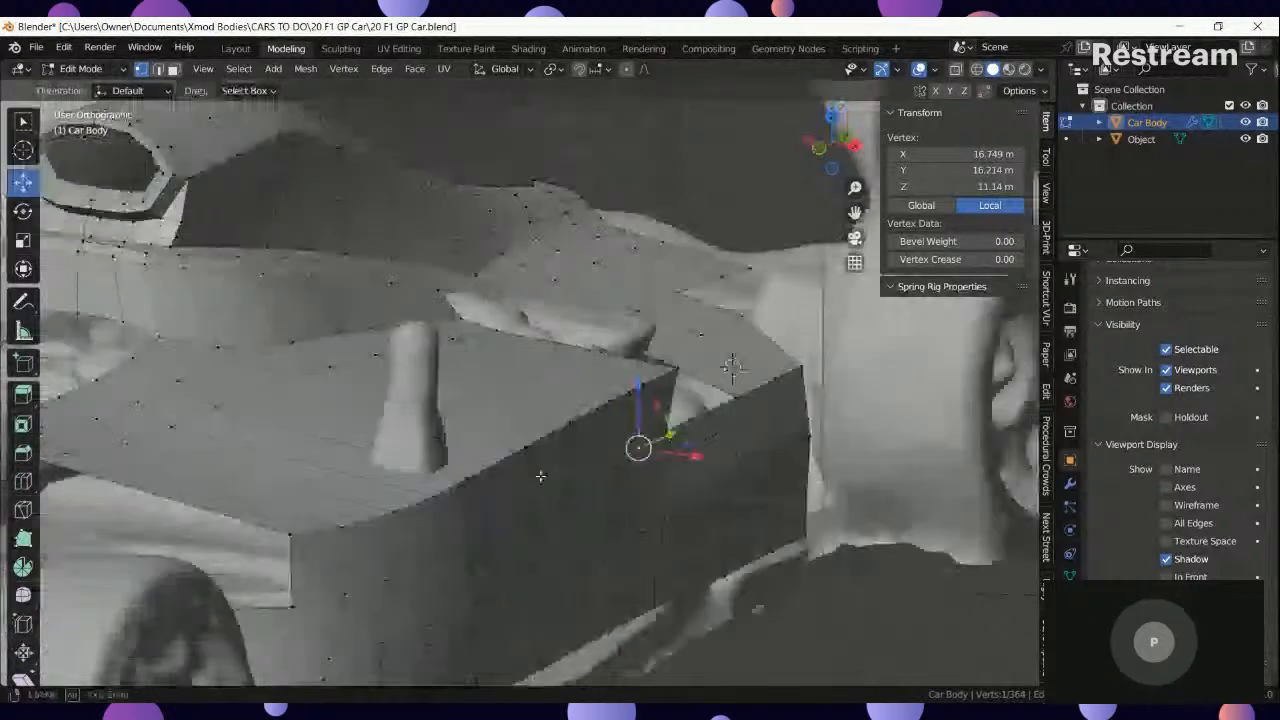
pyautogui.click(678, 380)
pyautogui.keyDown('shift'); pyautogui.moveTo(588, 454); pyautogui.dragTo(646, 391, button='middle'); pyautogui.keyUp('shift')
pyautogui.scroll(3, 754, 394)
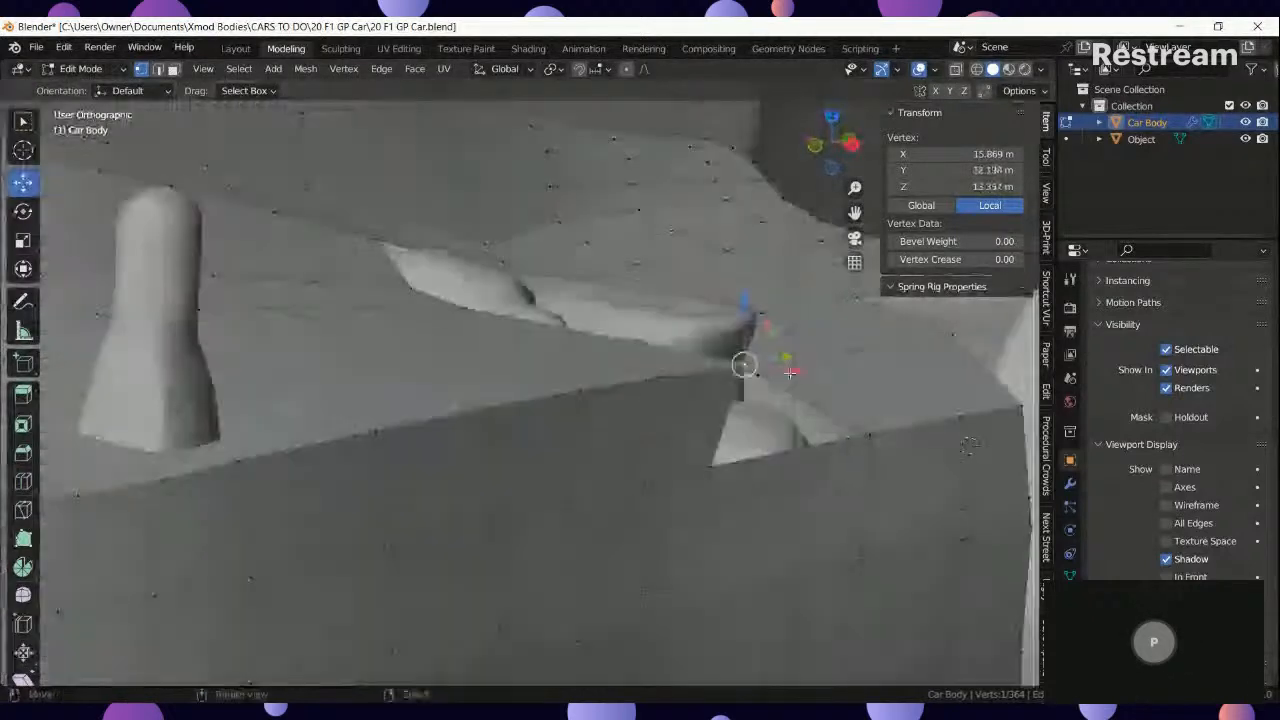
pyautogui.scroll(-4, 757, 371)
pyautogui.moveTo(757, 371); pyautogui.dragTo(150, 430, button='middle')
pyautogui.keyDown('ctrl'); pyautogui.click(151, 434); pyautogui.keyUp('ctrl')
pyautogui.moveTo(712, 520); pyautogui.dragTo(812, 480, button='middle')
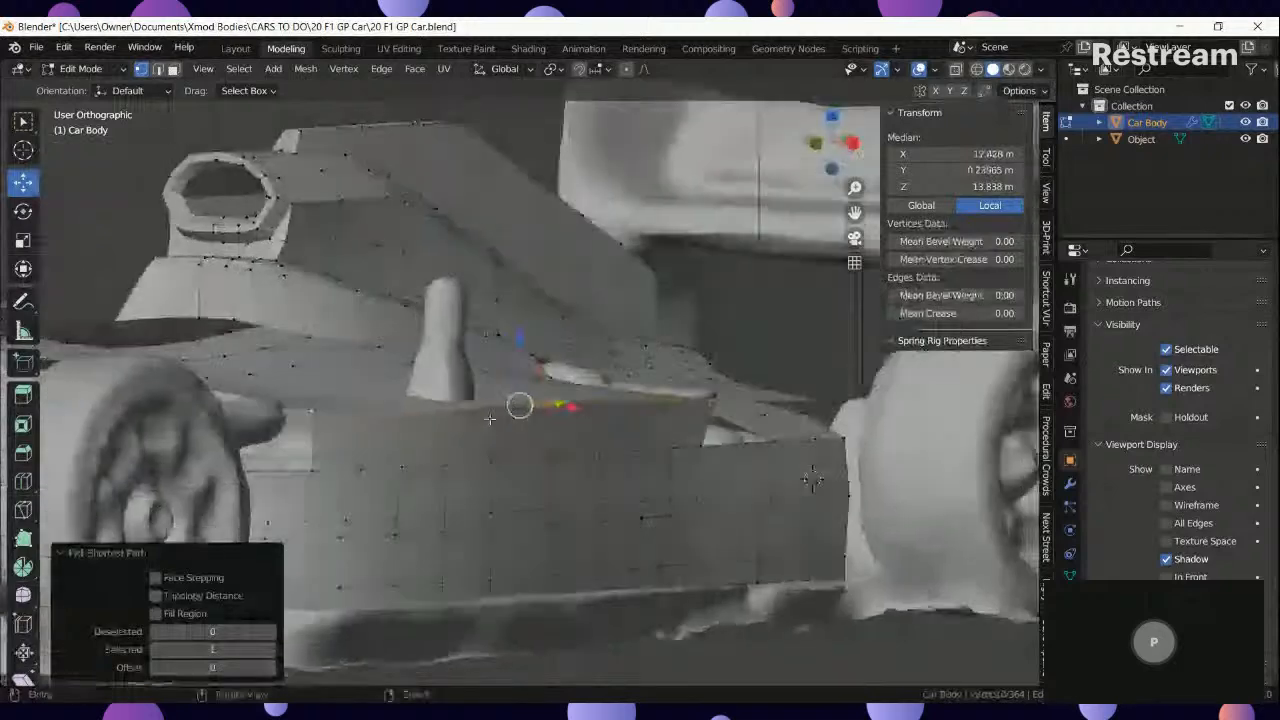
pyautogui.moveTo(520, 343); pyautogui.dragTo(521, 369)
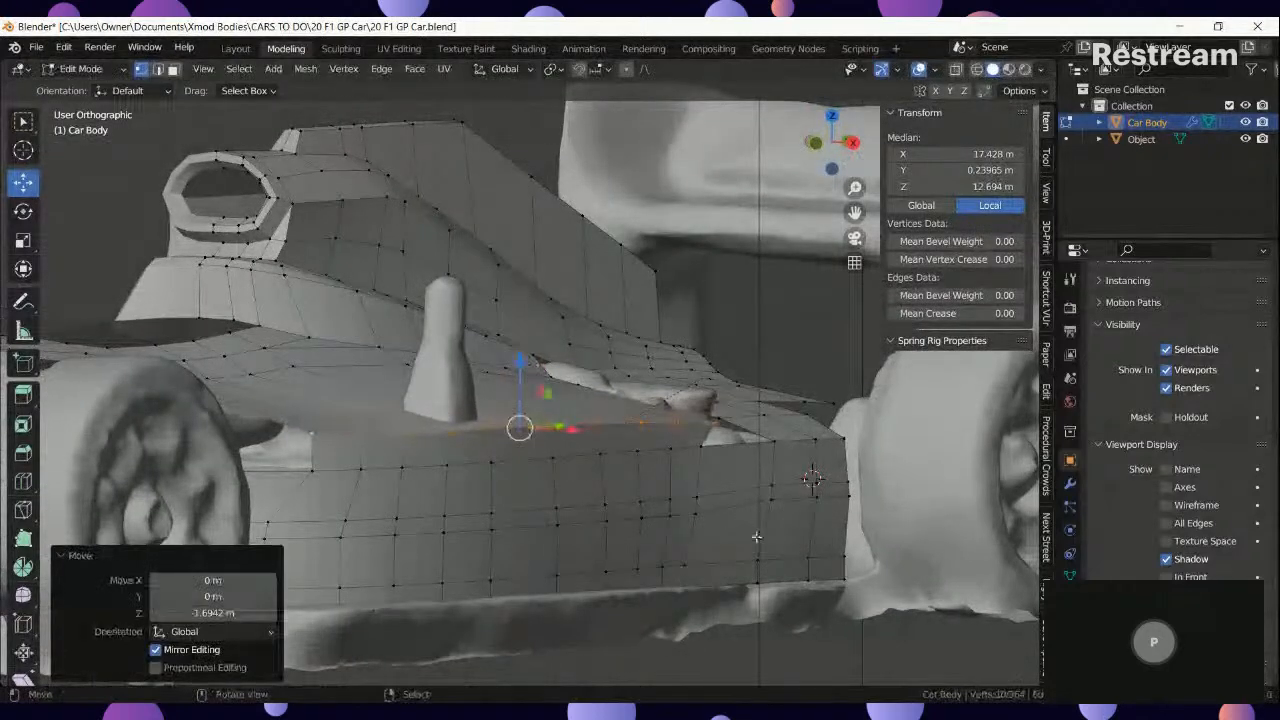
# Flatten the sidepod's outer edge row by scaling it to 0 along Z, and shift it slightly inward along X.
pyautogui.press('s')
pyautogui.press('z')
pyautogui.click(812, 478)
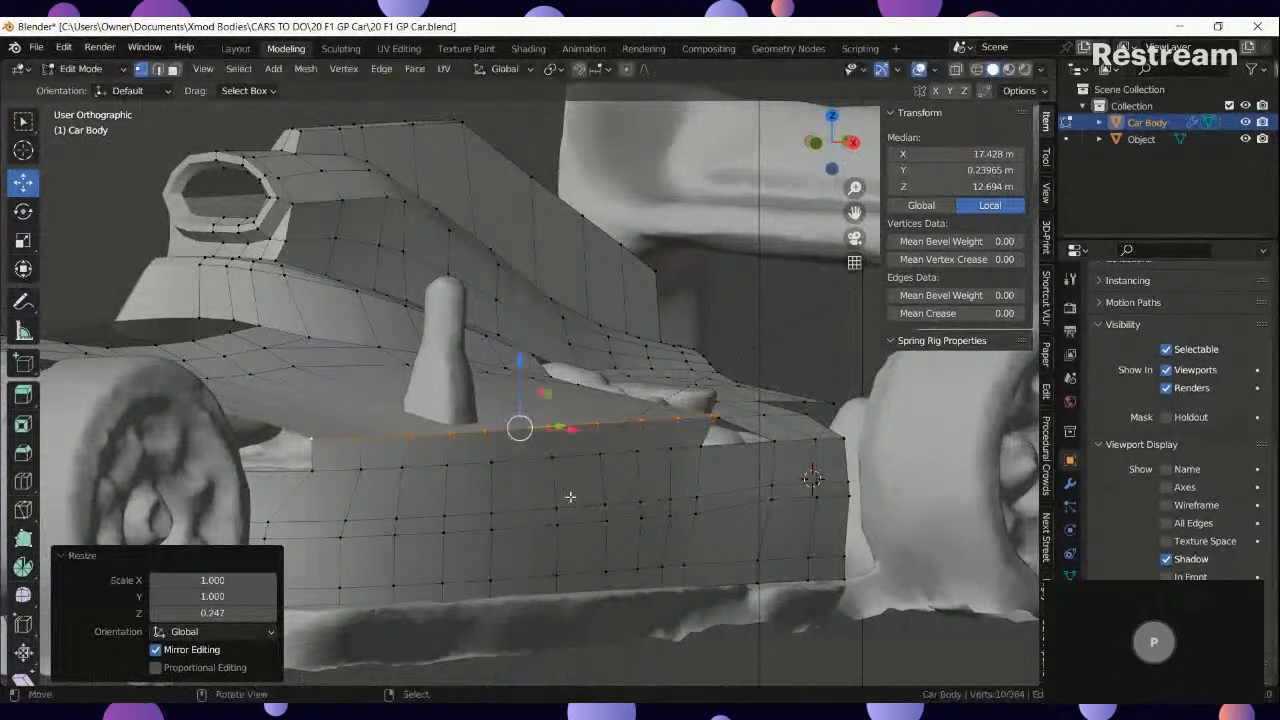
pyautogui.moveTo(812, 478); pyautogui.dragTo(549, 355, button='middle')
pyautogui.write('sz0')
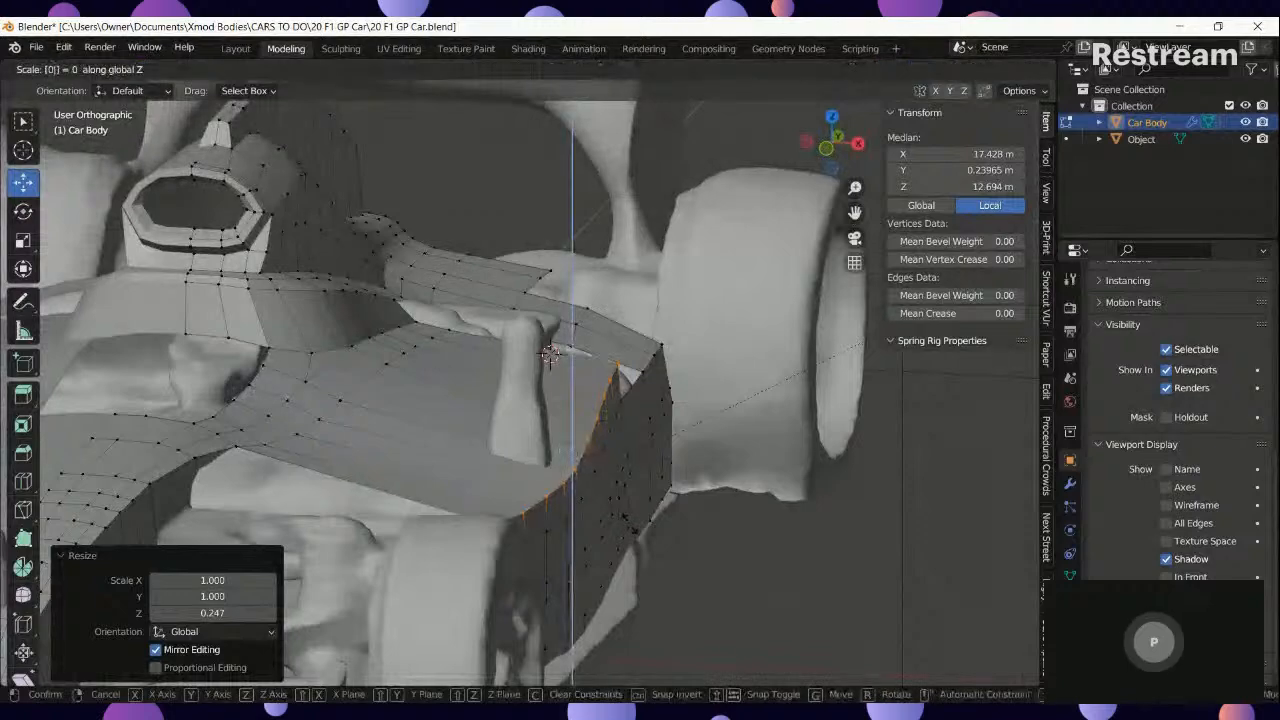
pyautogui.press('Return')
pyautogui.moveTo(632, 517); pyautogui.dragTo(640, 523, button='middle')
pyautogui.moveTo(640, 486); pyautogui.dragTo(633, 488)
# Inspect the flattened sidepod edge on the whole car in Object Mode and the open gap behind the front wheel.
pyautogui.moveTo(670, 502); pyautogui.dragTo(520, 480, button='middle')
pyautogui.scroll(-5, 641, 454)
pyautogui.press('Tab')
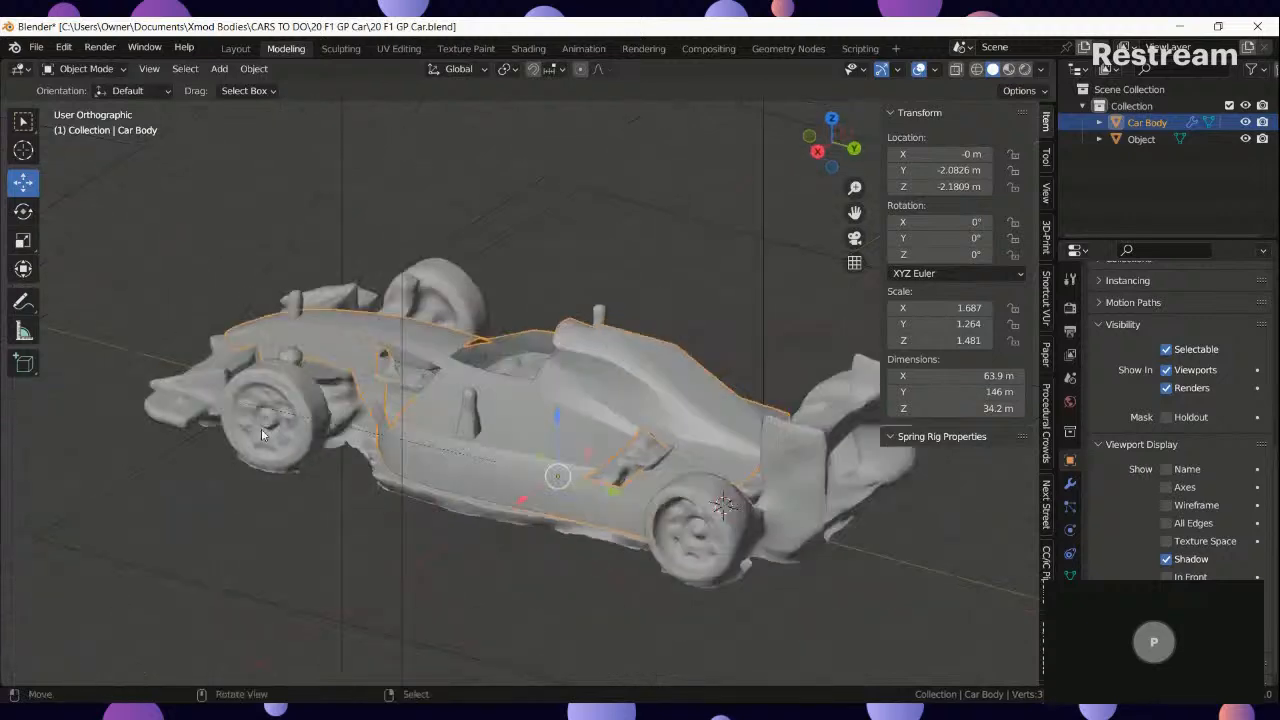
pyautogui.scroll(8, 266, 428)
pyautogui.press('Tab')
pyautogui.moveTo(455, 385); pyautogui.dragTo(487, 380, button='middle')
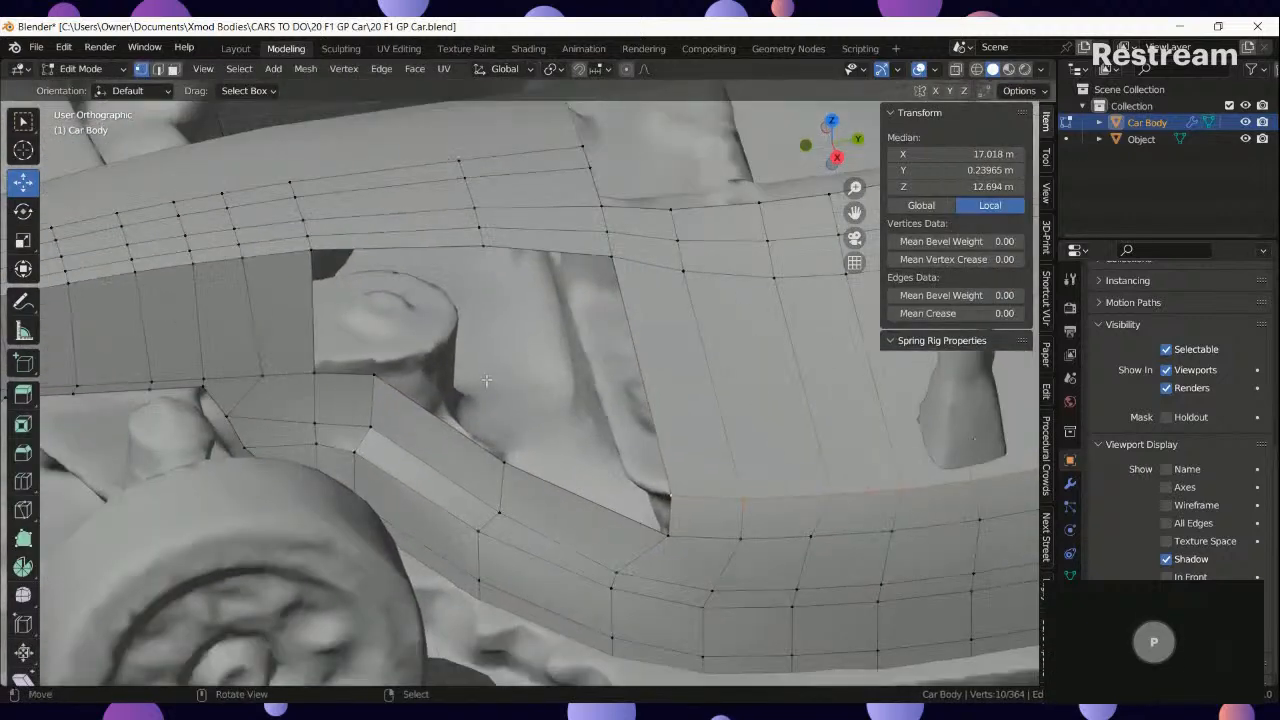
# Select the side panel's two-vertex top edge behind the front wheel and compare it with the side blueprint in wireframe.
pyautogui.click(494, 272)
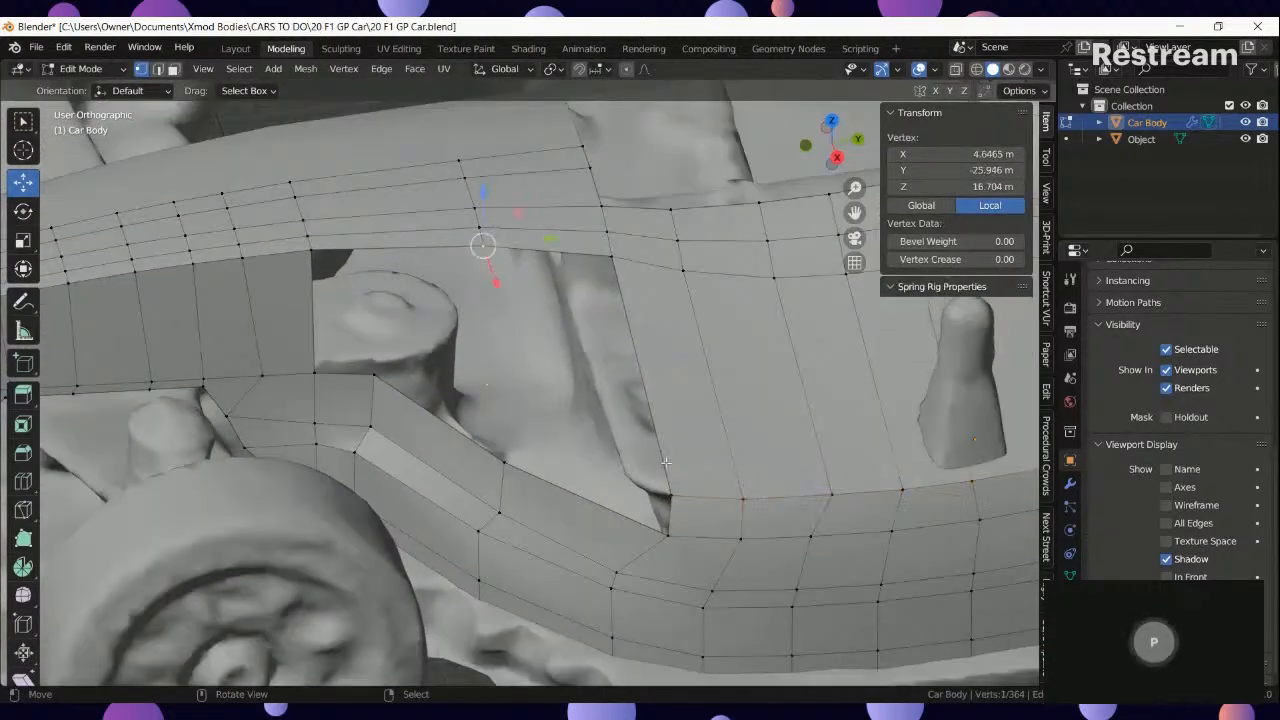
pyautogui.keyDown('ctrl'); pyautogui.click(500, 450); pyautogui.keyUp('ctrl')
pyautogui.press('KP_3')
pyautogui.keyDown('shift'); pyautogui.moveTo(690, 616); pyautogui.dragTo(708, 544, button='middle'); pyautogui.keyUp('shift')
pyautogui.press('z')
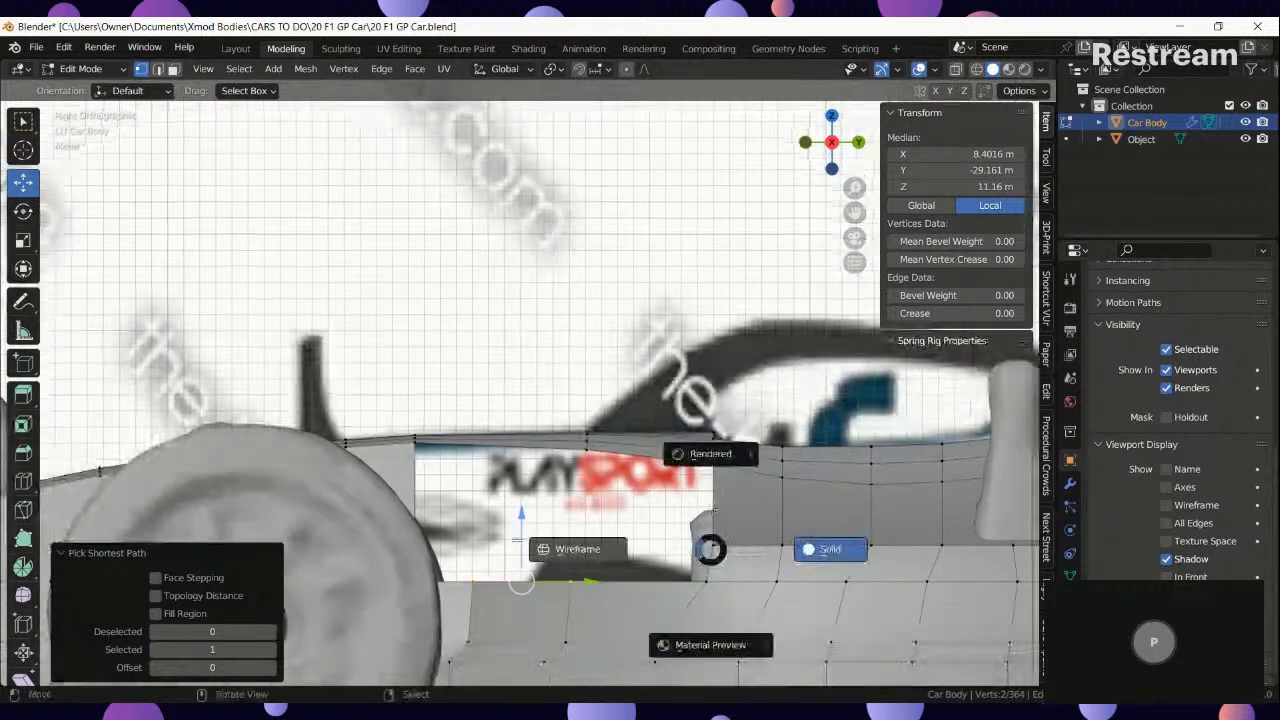
pyautogui.click(659, 566)
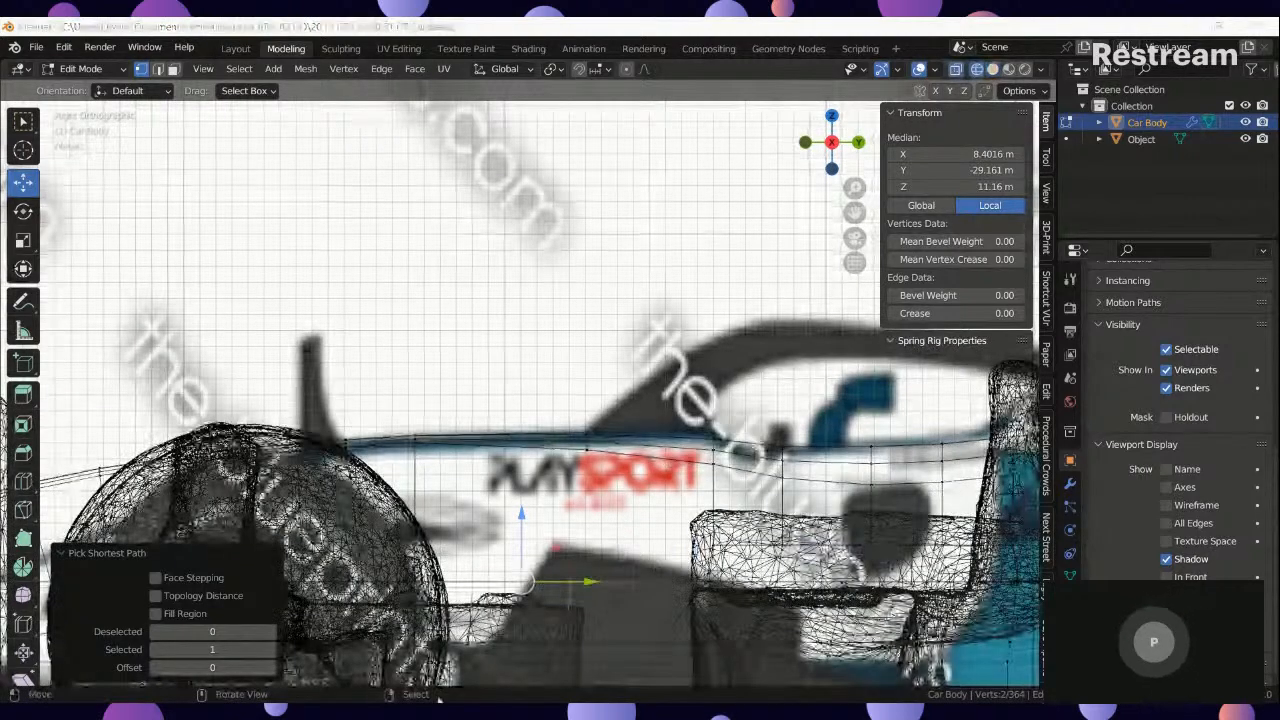
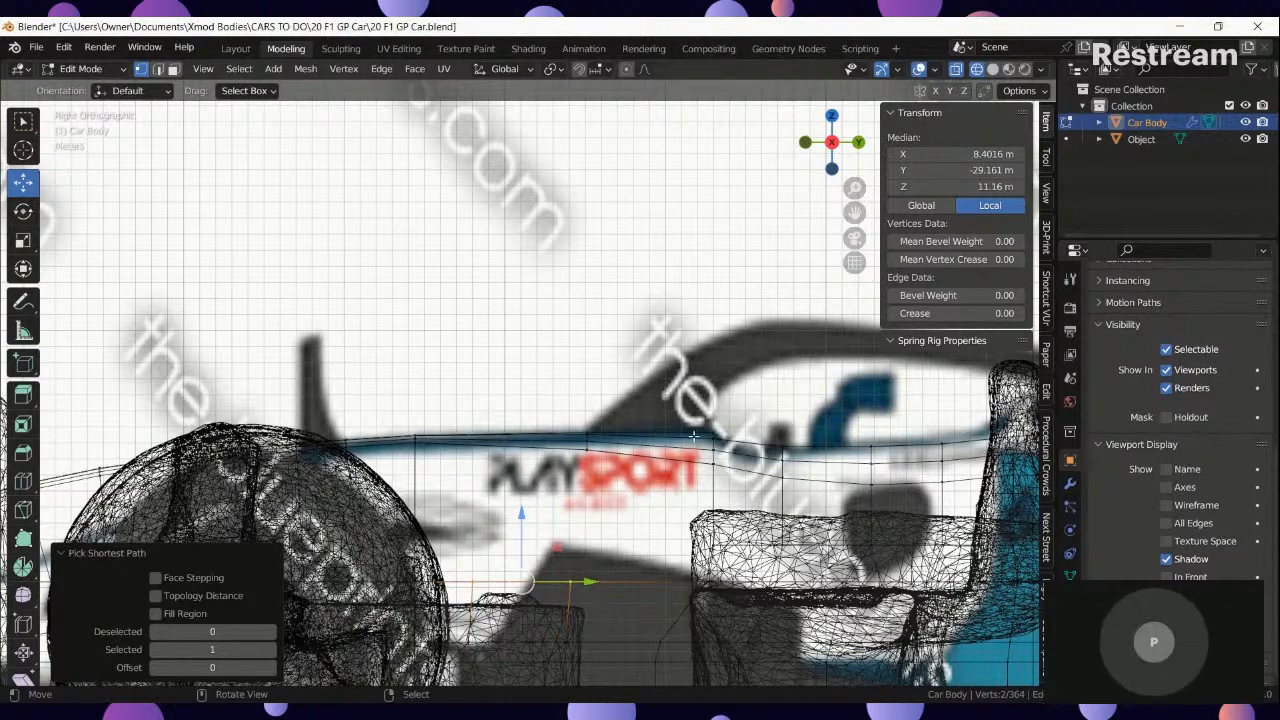
pyautogui.scroll(-5, 685, 436)
pyautogui.scroll(3, 601, 536)
pyautogui.press('z')
pyautogui.click(862, 394)
# Extrude the selected edge upward about 3.48 m along Z into the gap behind the front wheel.
pyautogui.keyDown('shift'); pyautogui.moveTo(686, 458); pyautogui.dragTo(664, 476, button='middle'); pyautogui.keyUp('shift')
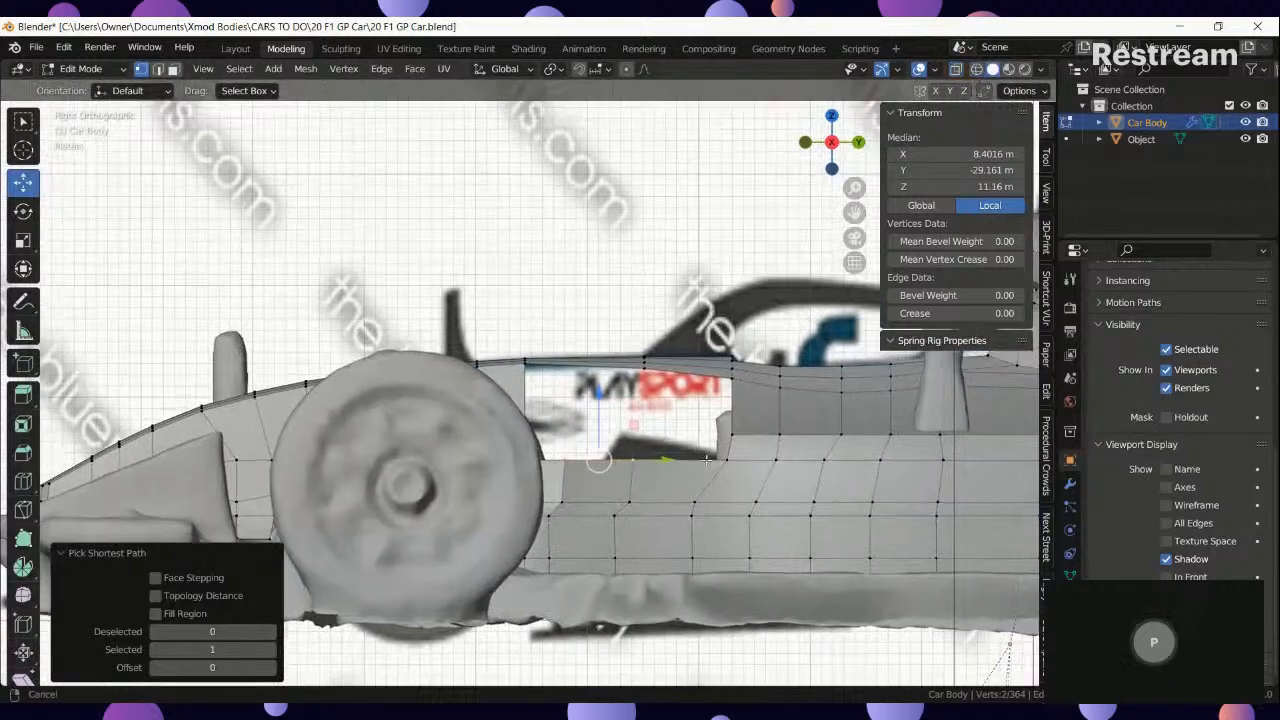
pyautogui.scroll(2, 660, 477)
pyautogui.press('e')
pyautogui.press('z')
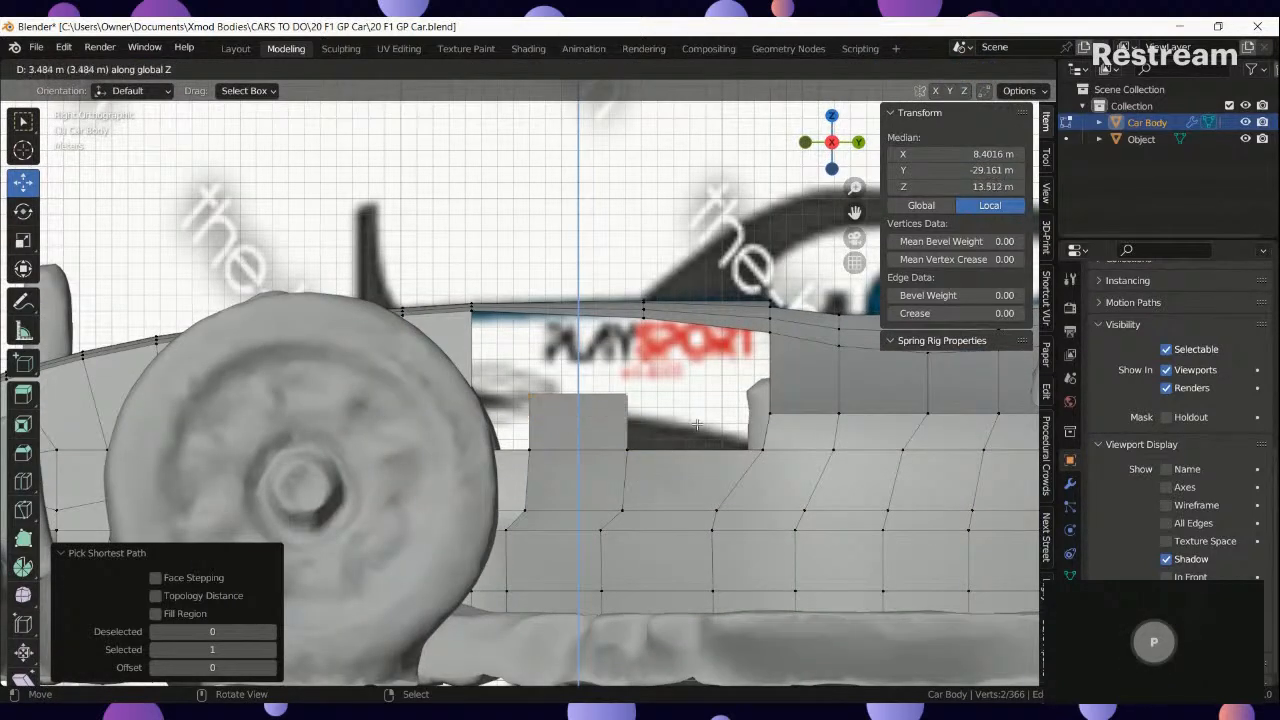
pyautogui.click(697, 424)
# Raise the front upper corner vertex of the extruded face about 1.58 m in Z.
pyautogui.click(528, 393)
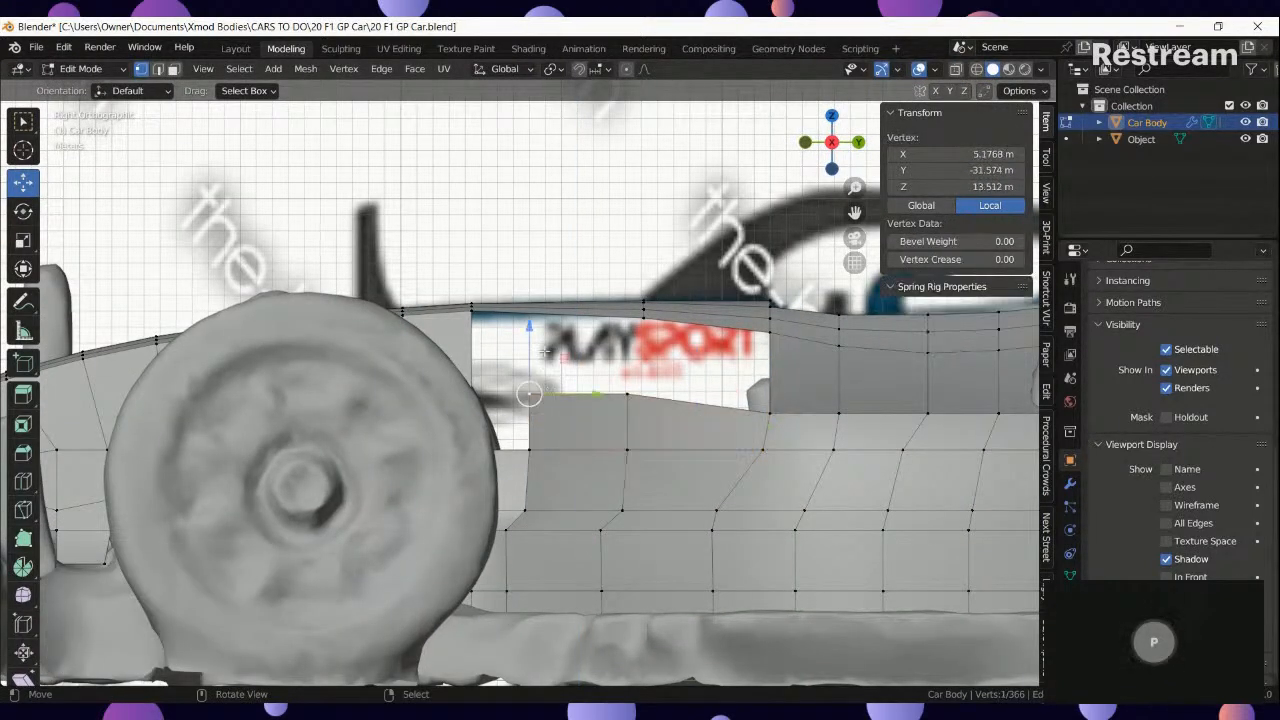
pyautogui.press('g')
pyautogui.press('z')
pyautogui.moveTo(540, 301); pyautogui.dragTo(540, 300)
# Rotate the sidepod's outer edge row 2.61° in the side view and raise it about 1.7 m in Z.
pyautogui.scroll(-5, 565, 320)
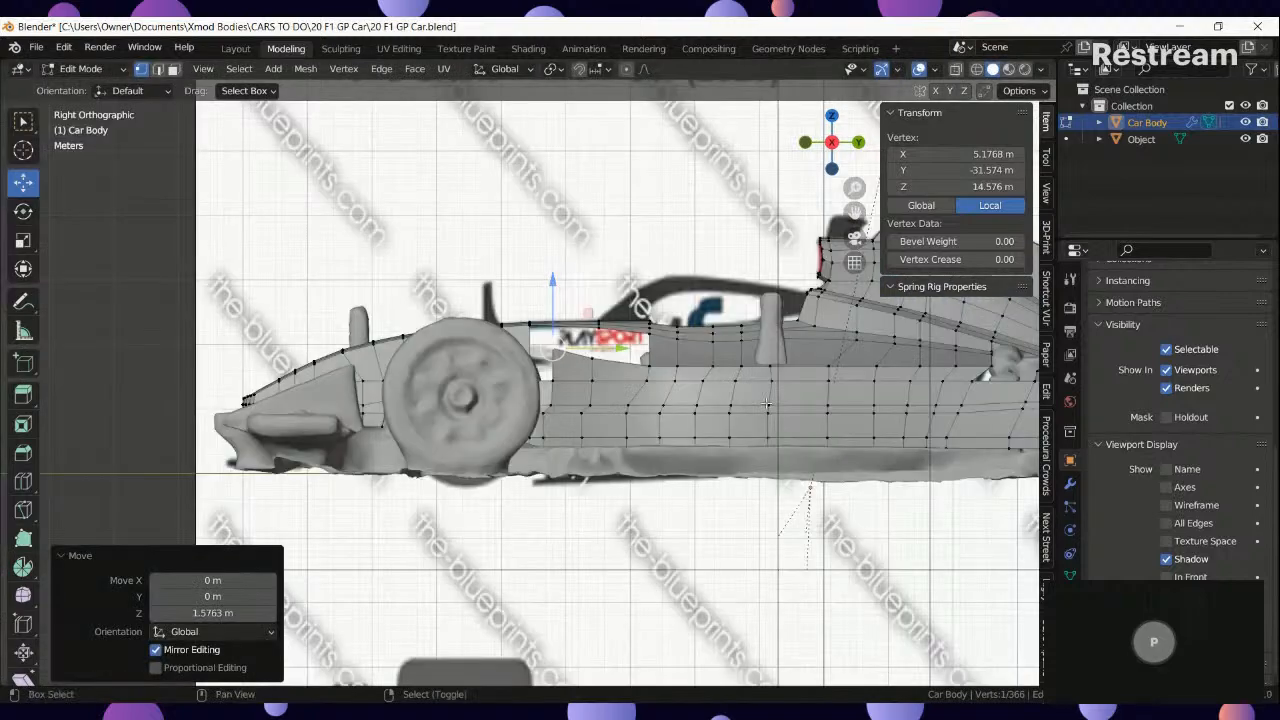
pyautogui.keyDown('shift'); pyautogui.moveTo(640, 306); pyautogui.dragTo(546, 334, button='middle'); pyautogui.keyUp('shift')
pyautogui.scroll(3, 802, 387)
pyautogui.rightClick(952, 390)
pyautogui.scroll(-3, 963, 389)
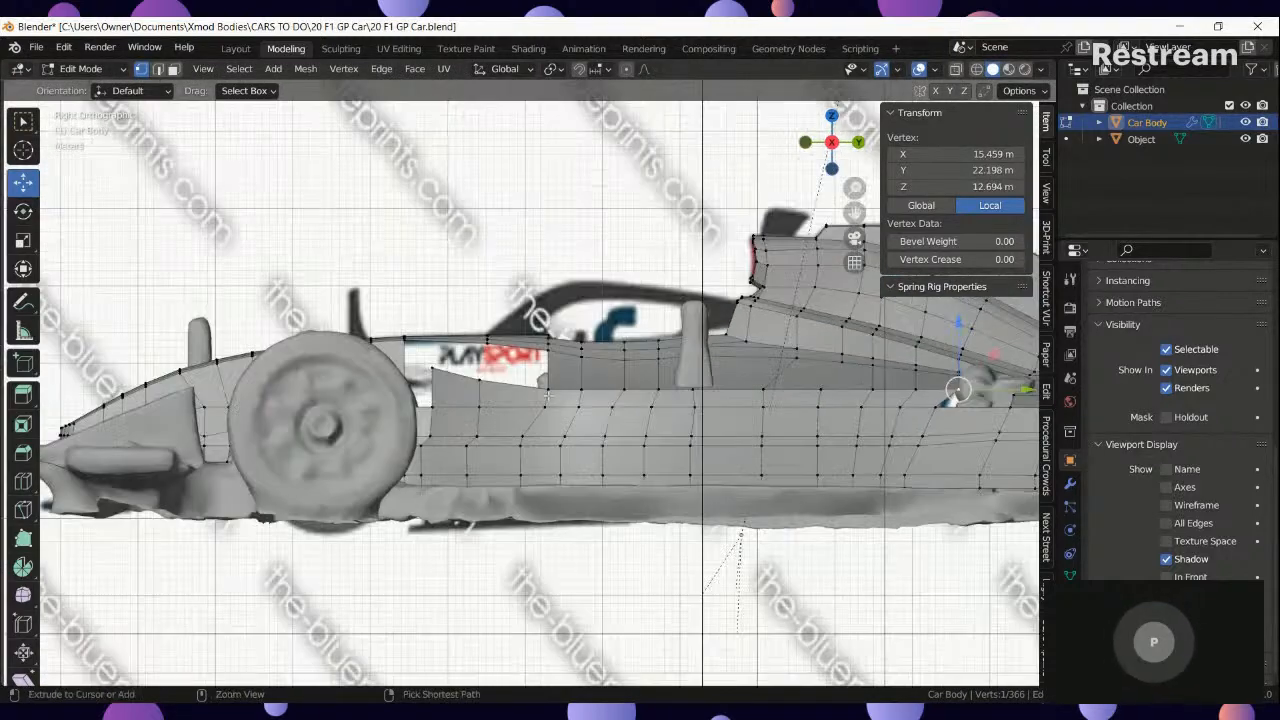
pyautogui.keyDown('ctrl'); pyautogui.click(529, 320); pyautogui.keyUp('ctrl')
pyautogui.scroll(3, 529, 320)
pyautogui.press('r')
pyautogui.click(870, 499)
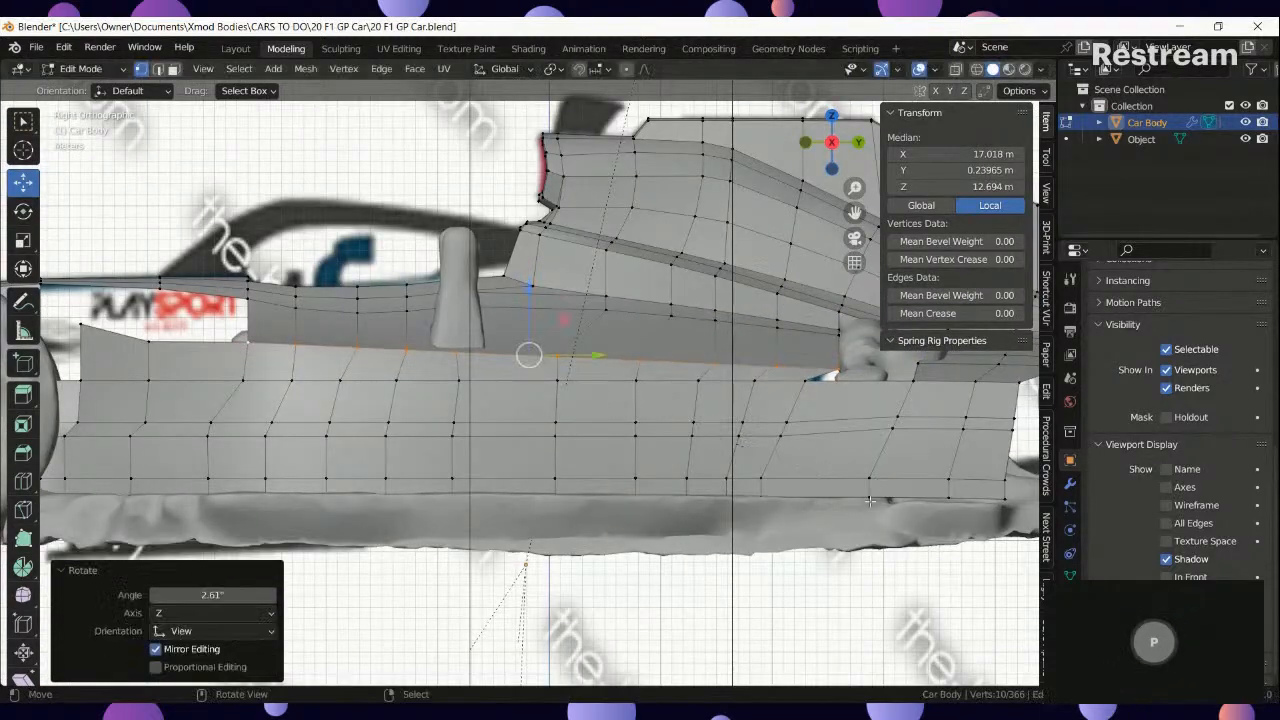
pyautogui.press('g')
pyautogui.press('z')
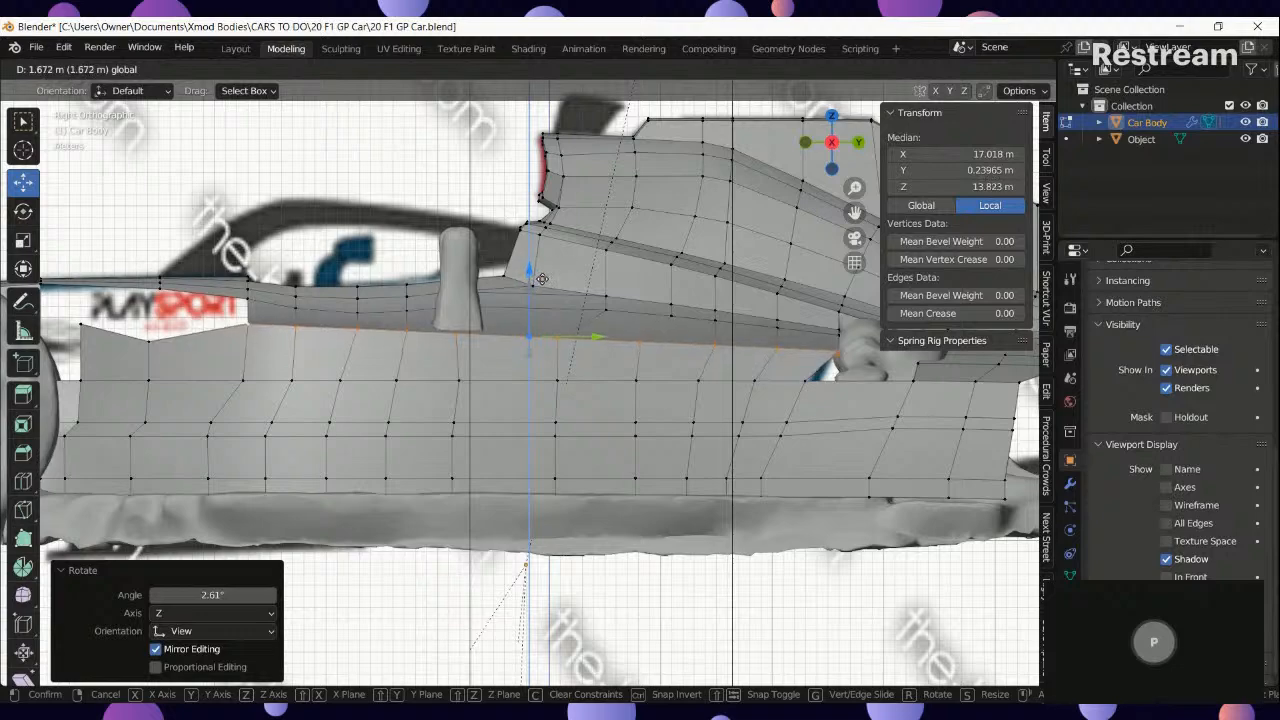
pyautogui.click(550, 273)
# Raise the extruded face's two top vertices about 2.49 m in Z and reduce their slope by scaling along Z.
pyautogui.scroll(2, 300, 330)
pyautogui.keyDown('shift'); pyautogui.moveTo(300, 330); pyautogui.dragTo(456, 376, button='middle'); pyautogui.keyUp('shift')
pyautogui.rightClick(238, 390)
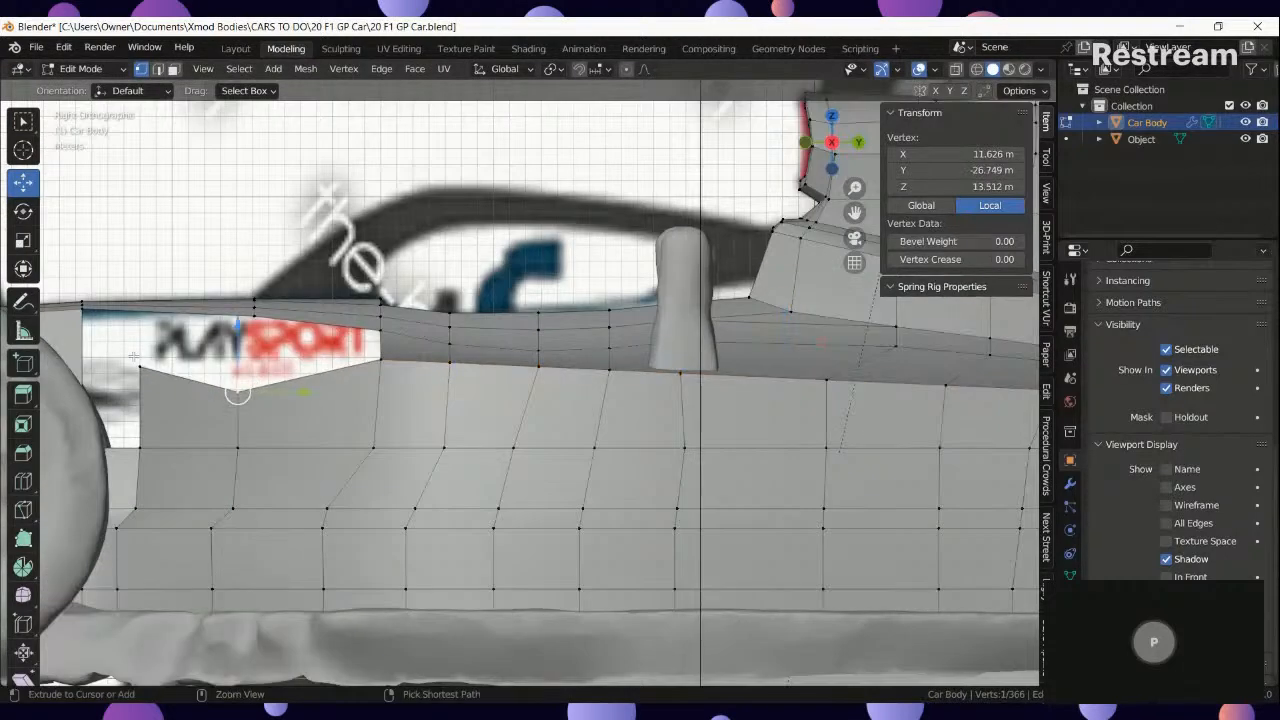
pyautogui.keyDown('ctrl'); pyautogui.rightClick(142, 368); pyautogui.keyUp('ctrl')
pyautogui.press('g')
pyautogui.press('z')
pyautogui.click(191, 277)
pyautogui.press('s')
pyautogui.press('z')
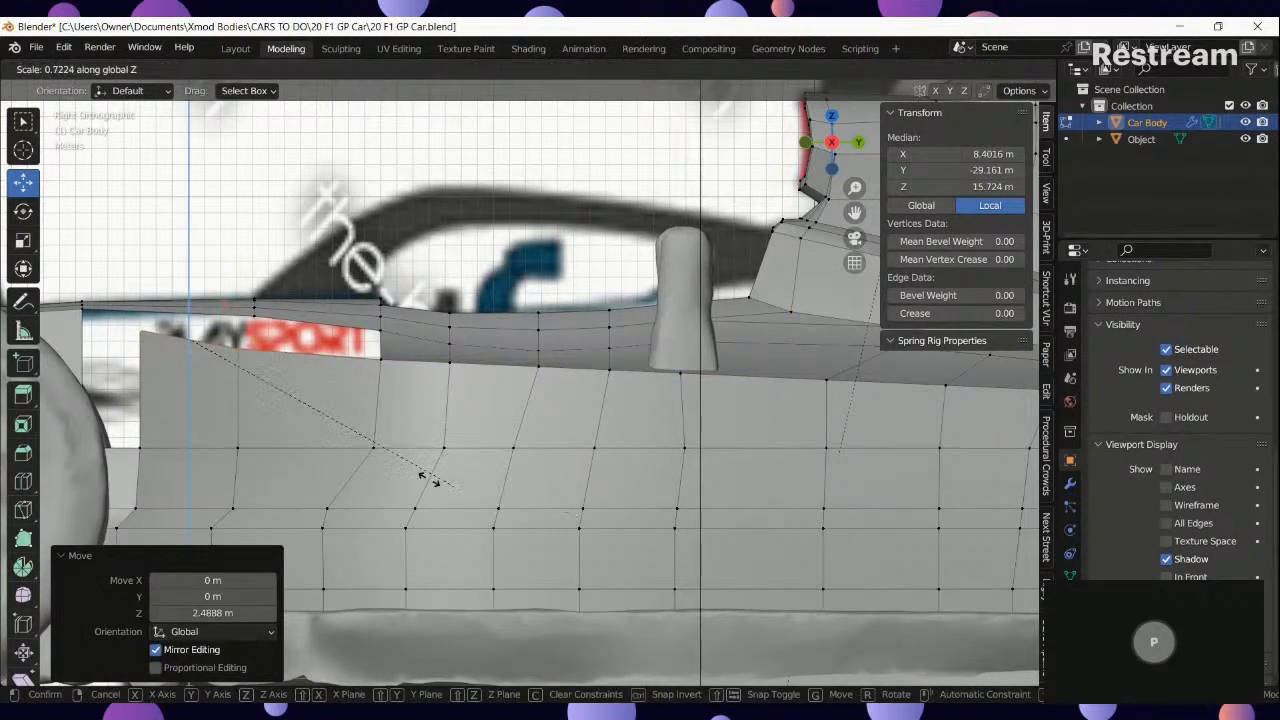
pyautogui.click(336, 455)
# Fill the narrow gap between the front body side and the extruded panel behind the front wheel with a face.
pyautogui.keyDown('shift'); pyautogui.moveTo(195, 359); pyautogui.dragTo(466, 502, button='middle'); pyautogui.keyUp('shift')
pyautogui.rightClick(387, 443)
pyautogui.moveTo(170, 430); pyautogui.dragTo(340, 424, button='middle')
pyautogui.keyDown('ctrl'); pyautogui.rightClick(347, 420); pyautogui.keyUp('ctrl')
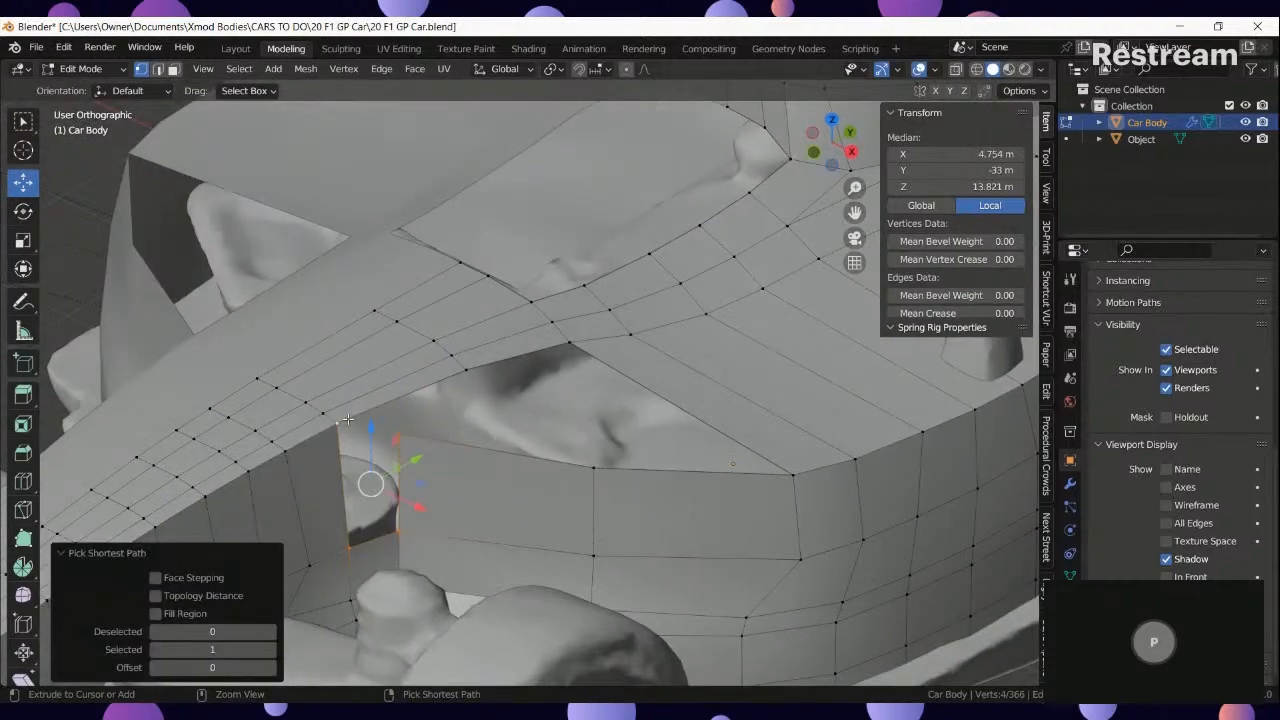
pyautogui.press('f')
pyautogui.rightClick(398, 440)
# Inspect the body shape from the side, rear and front, in both Object Mode and Edit Mode.
pyautogui.press('Tab')
pyautogui.scroll(-7, 500, 463)
pyautogui.moveTo(618, 494); pyautogui.dragTo(570, 455, button='middle')
pyautogui.keyDown('shift'); pyautogui.moveTo(840, 590); pyautogui.dragTo(606, 582, button='middle'); pyautogui.keyUp('shift')
pyautogui.press('Tab')
pyautogui.scroll(3, 680, 545)
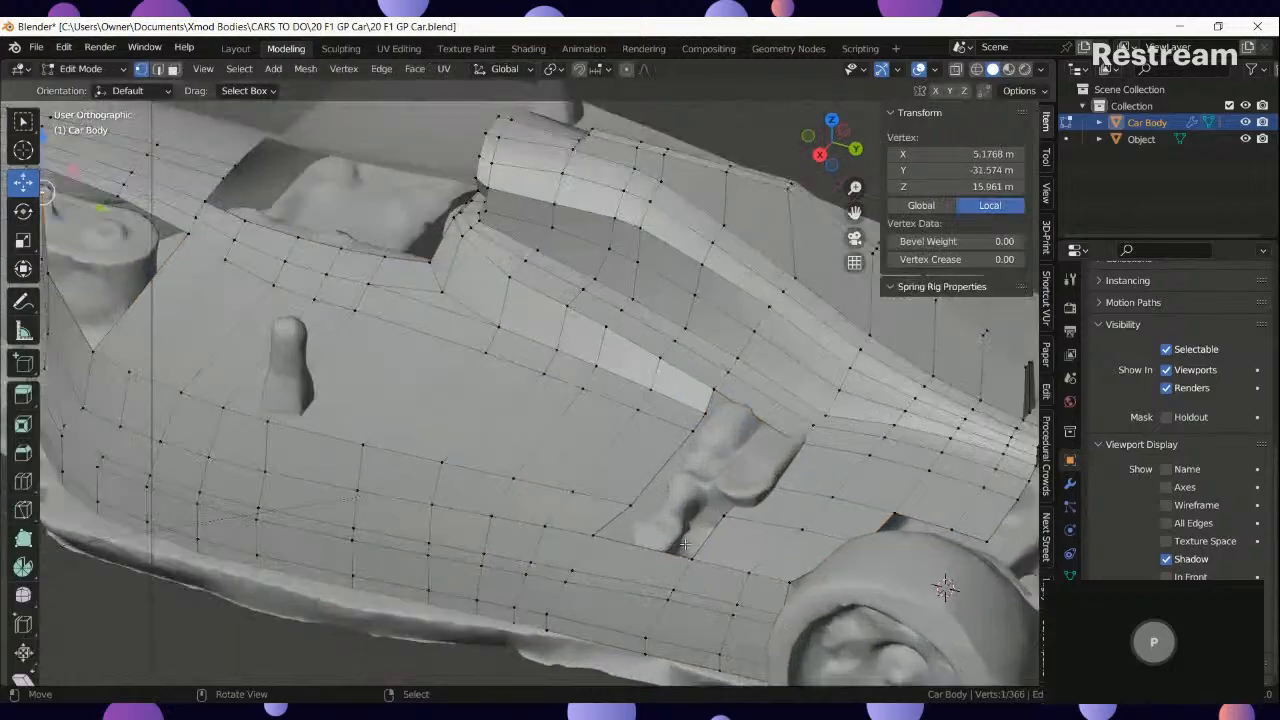
pyautogui.moveTo(685, 545); pyautogui.dragTo(389, 451, button='middle')
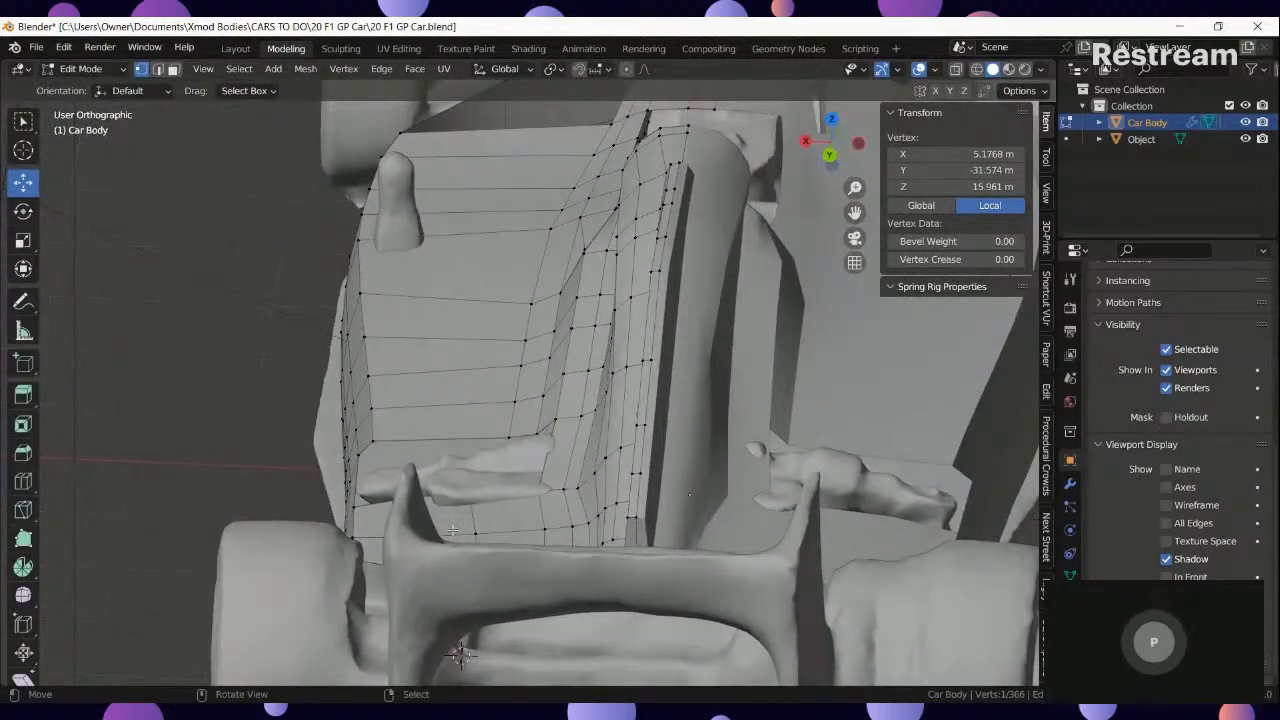
pyautogui.moveTo(453, 530); pyautogui.dragTo(437, 594, button='middle')
pyautogui.keyDown('shift'); pyautogui.moveTo(370, 565); pyautogui.dragTo(428, 526, button='middle'); pyautogui.keyUp('shift')
pyautogui.moveTo(428, 526); pyautogui.dragTo(766, 403, button='middle')
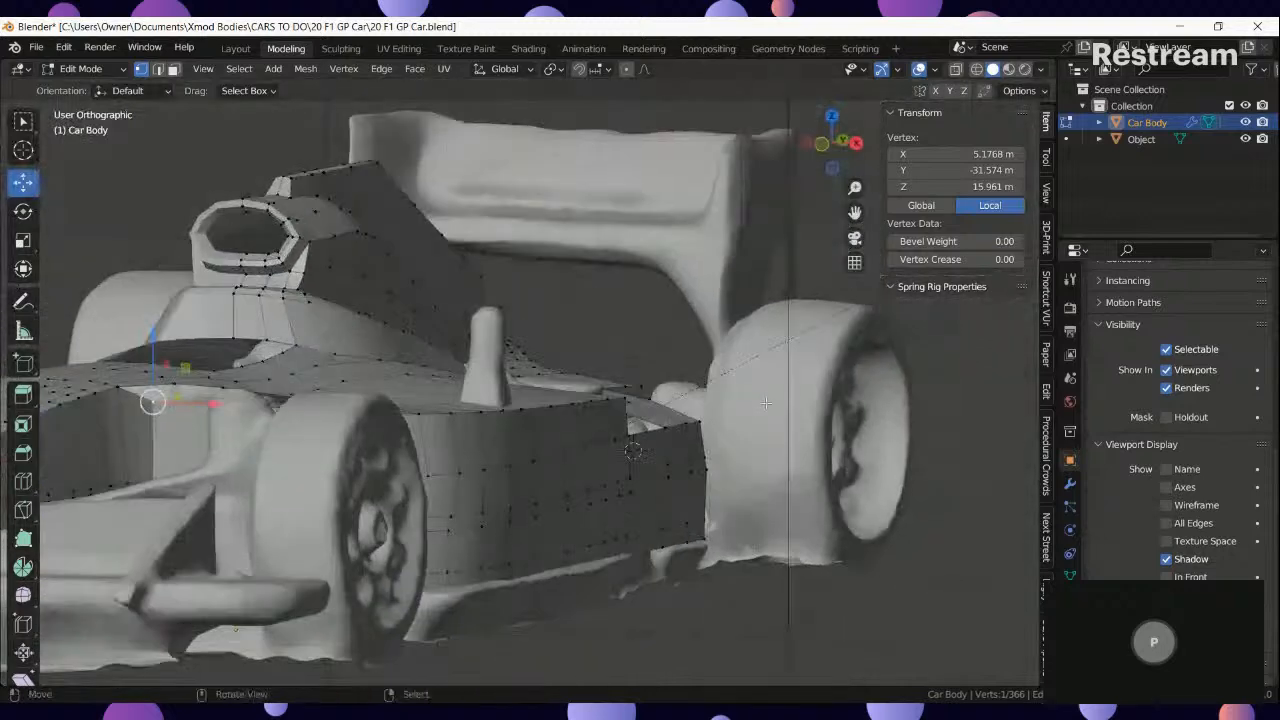
# Raise the five-vertex border behind the rear suspension gap about 0.63 m in Z and the vertex above it about 0.46 m.
pyautogui.scroll(8, 903, 463)
pyautogui.keyDown('ctrl'); pyautogui.rightClick(908, 463); pyautogui.keyUp('ctrl')
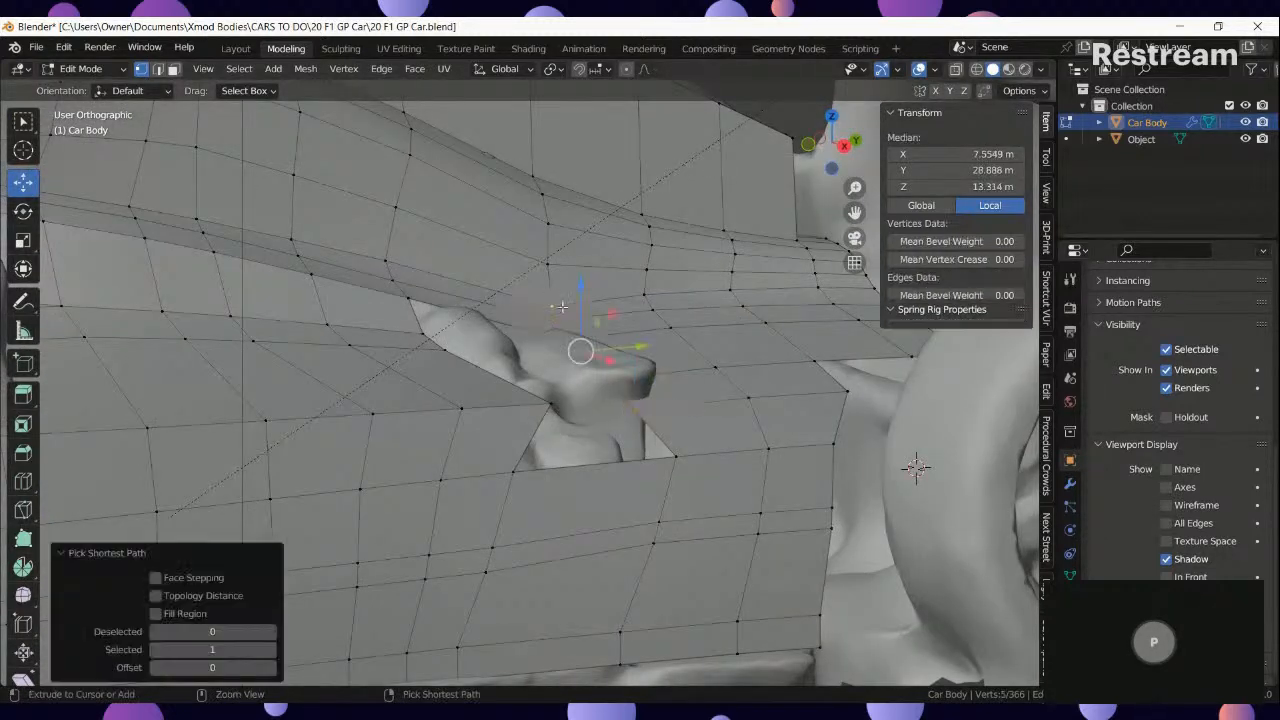
pyautogui.moveTo(581, 297); pyautogui.dragTo(570, 276)
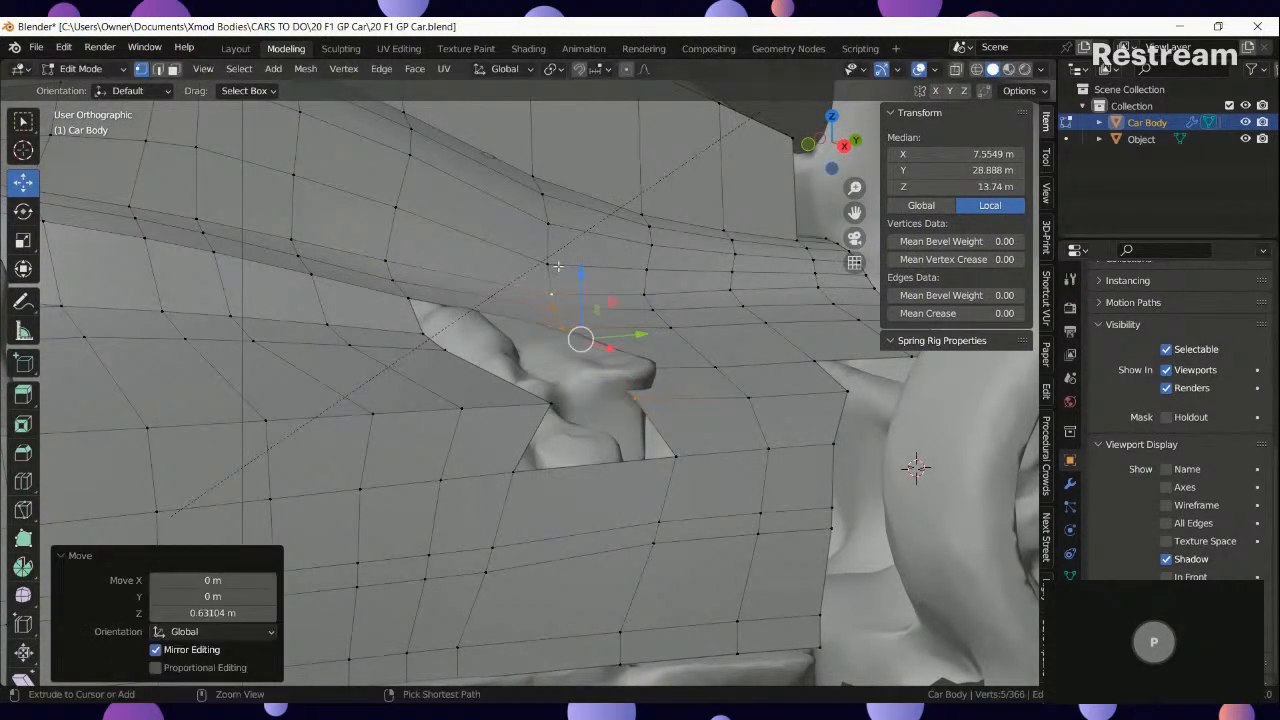
pyautogui.click(550, 263)
pyautogui.press('g')
pyautogui.press('z')
pyautogui.moveTo(556, 202); pyautogui.dragTo(556, 202)
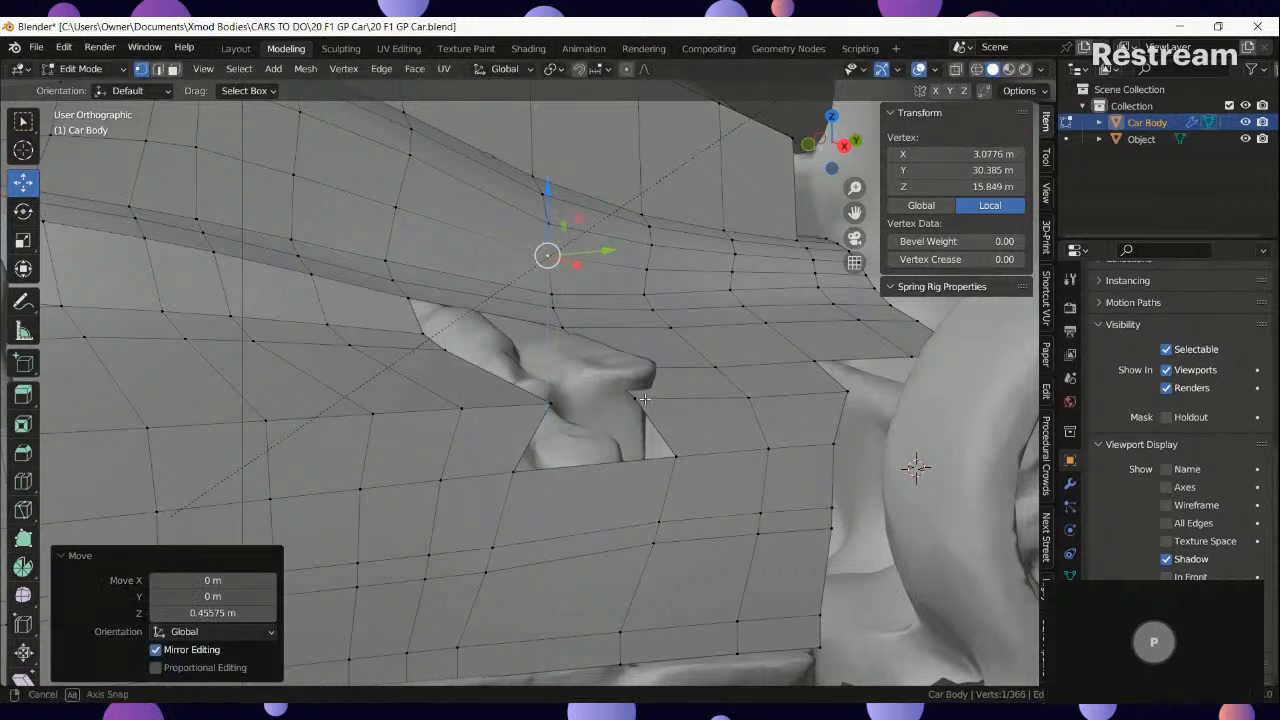
# Raise the border vertices along the rear and inner sides of the suspension gap slightly in Z.
pyautogui.moveTo(556, 202); pyautogui.dragTo(540, 184, button='middle')
pyautogui.rightClick(654, 415)
pyautogui.keyDown('ctrl'); pyautogui.rightClick(614, 320); pyautogui.keyUp('ctrl')
pyautogui.moveTo(614, 327); pyautogui.dragTo(619, 311)
pyautogui.keyDown('ctrl'); pyautogui.rightClick(437, 294); pyautogui.keyUp('ctrl')
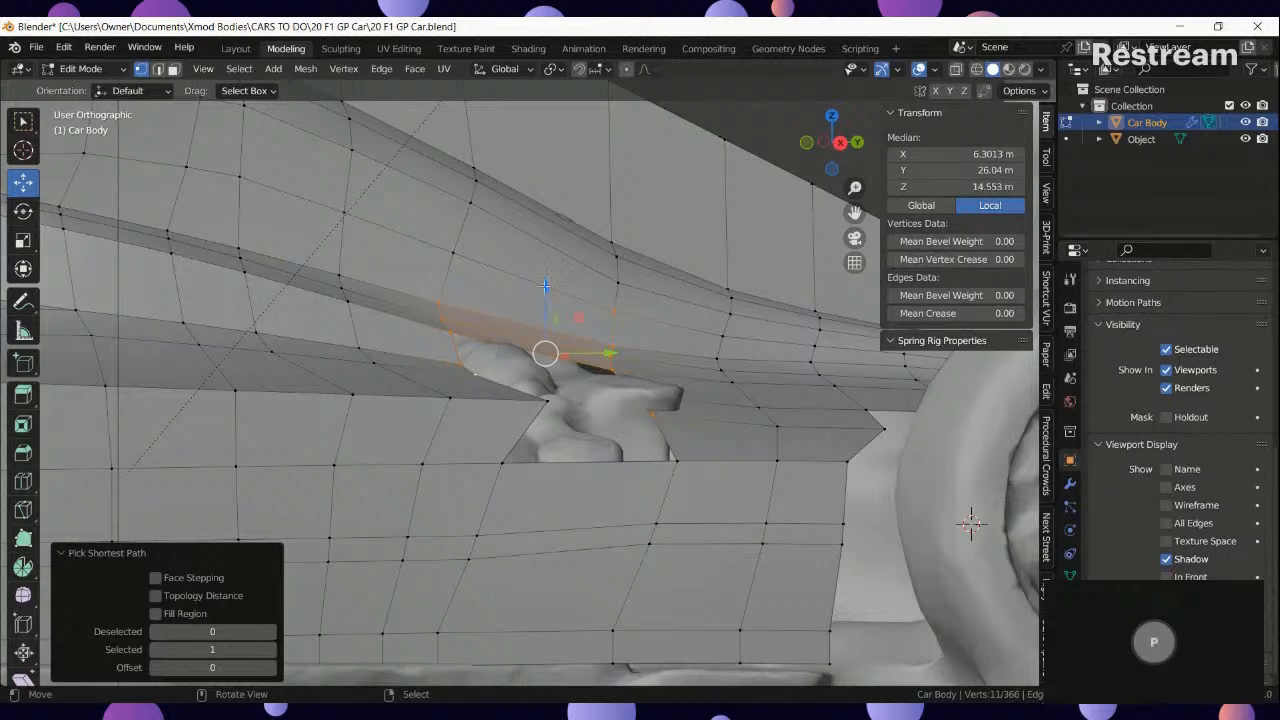
pyautogui.moveTo(545, 287); pyautogui.dragTo(549, 283)
# Raise the two sidepod top vertices just ahead of the suspension gap slightly in Z and check the surface.
pyautogui.rightClick(374, 364)
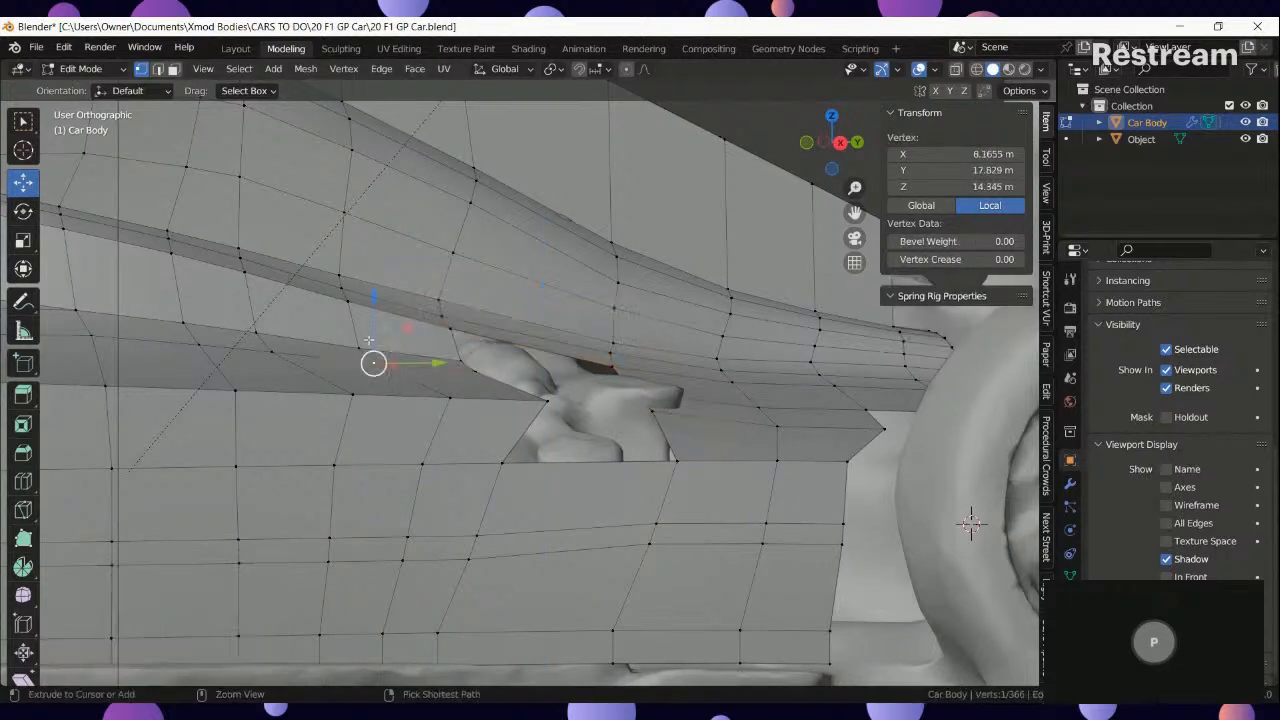
pyautogui.keyDown('ctrl'); pyautogui.rightClick(360, 348); pyautogui.keyUp('ctrl')
pyautogui.moveTo(373, 292); pyautogui.dragTo(374, 289)
pyautogui.scroll(-4, 640, 414)
pyautogui.press('Tab')
pyautogui.press('Tab')
pyautogui.moveTo(643, 414); pyautogui.dragTo(708, 462, button='middle')
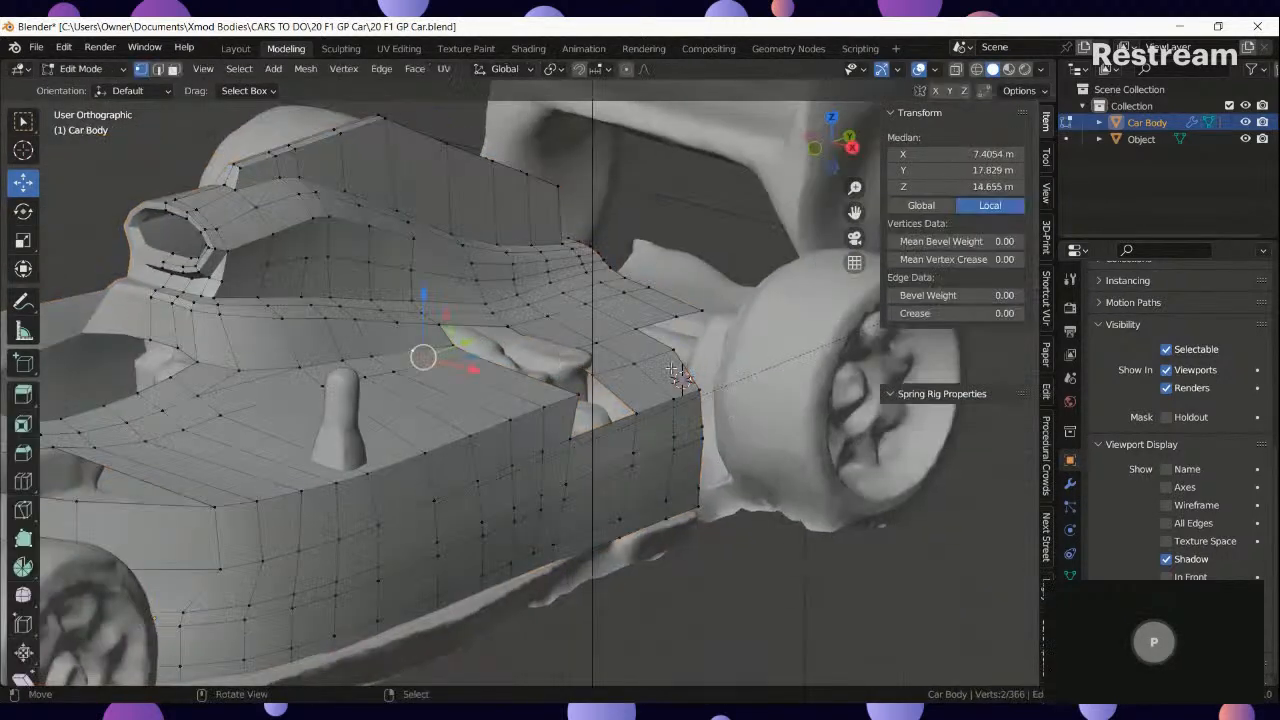
# Add a single loop cut lengthwise through the outer faces of the rear sidepod top, working from the top view.
pyautogui.scroll(3, 628, 362)
pyautogui.press('KP_7')
pyautogui.keyDown('shift'); pyautogui.scroll(4, 390, 395); pyautogui.keyUp('shift')
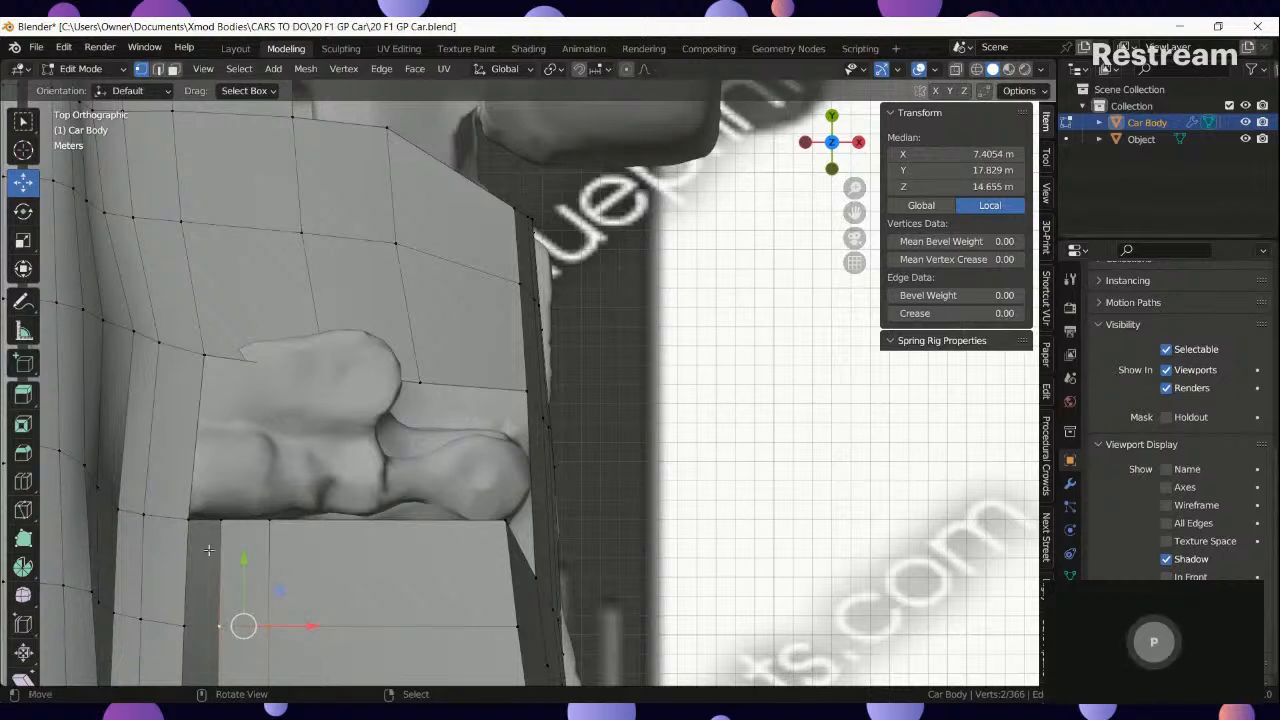
pyautogui.click(23, 481)
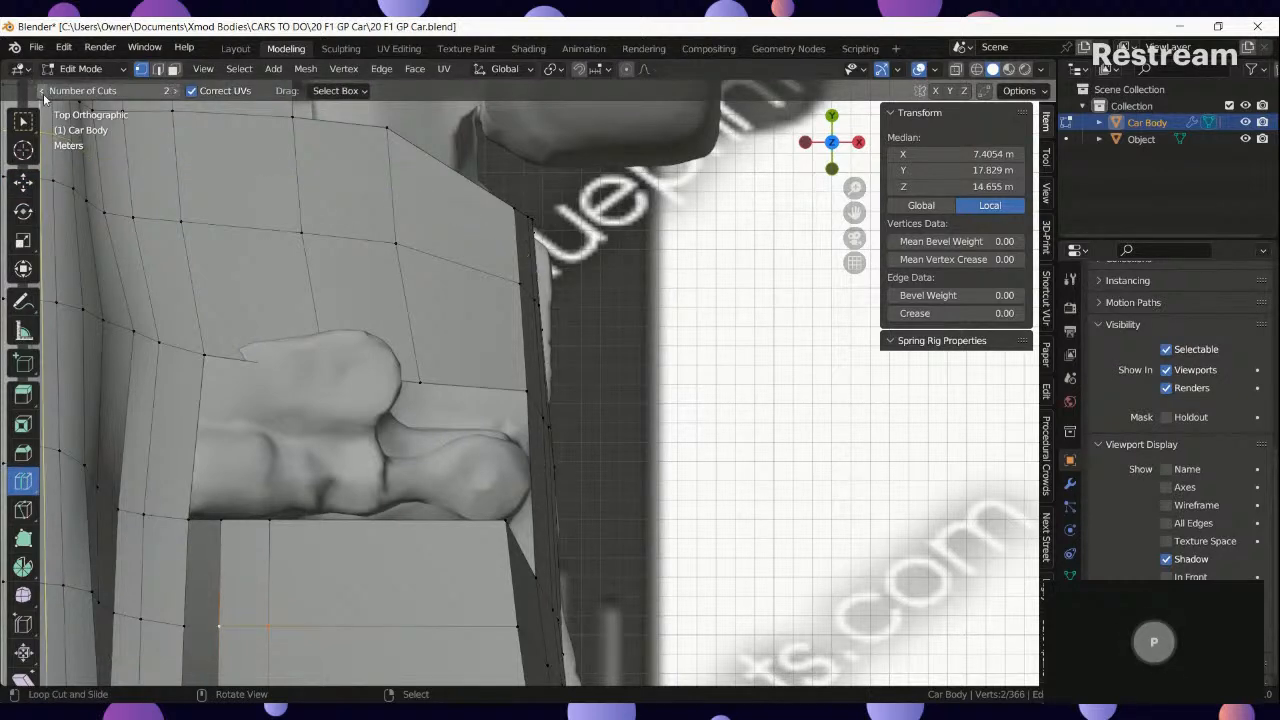
pyautogui.click(455, 277)
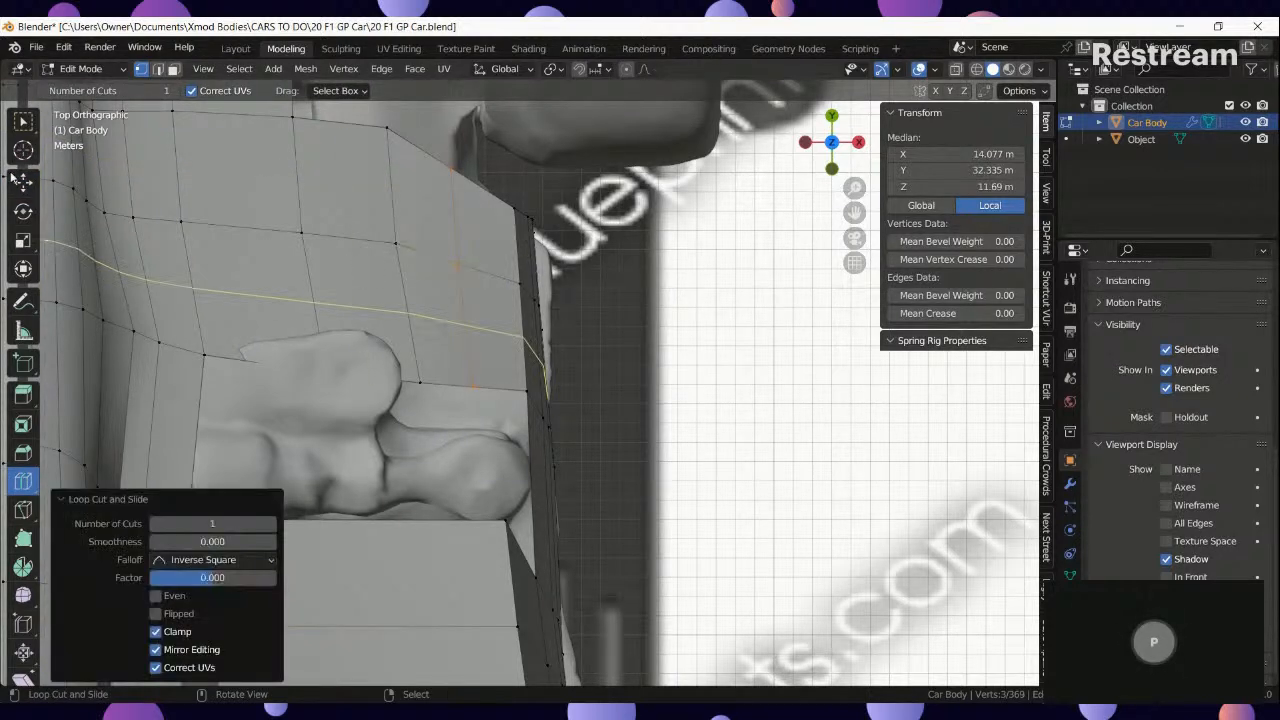
# Move the new loop outward along X and straighten it by scaling to 0.630 in X.
pyautogui.hotkey('shift', 'space')
pyautogui.press('g')
pyautogui.moveTo(523, 272); pyautogui.dragTo(549, 274)
pyautogui.press('s')
pyautogui.press('x')
pyautogui.click(674, 368)
# Raise the three vertices of the new lengthwise loop on the rear sidepod top by about 0.4 m in Z.
pyautogui.moveTo(664, 455); pyautogui.dragTo(550, 426, button='middle')
pyautogui.press('g')
pyautogui.press('z')
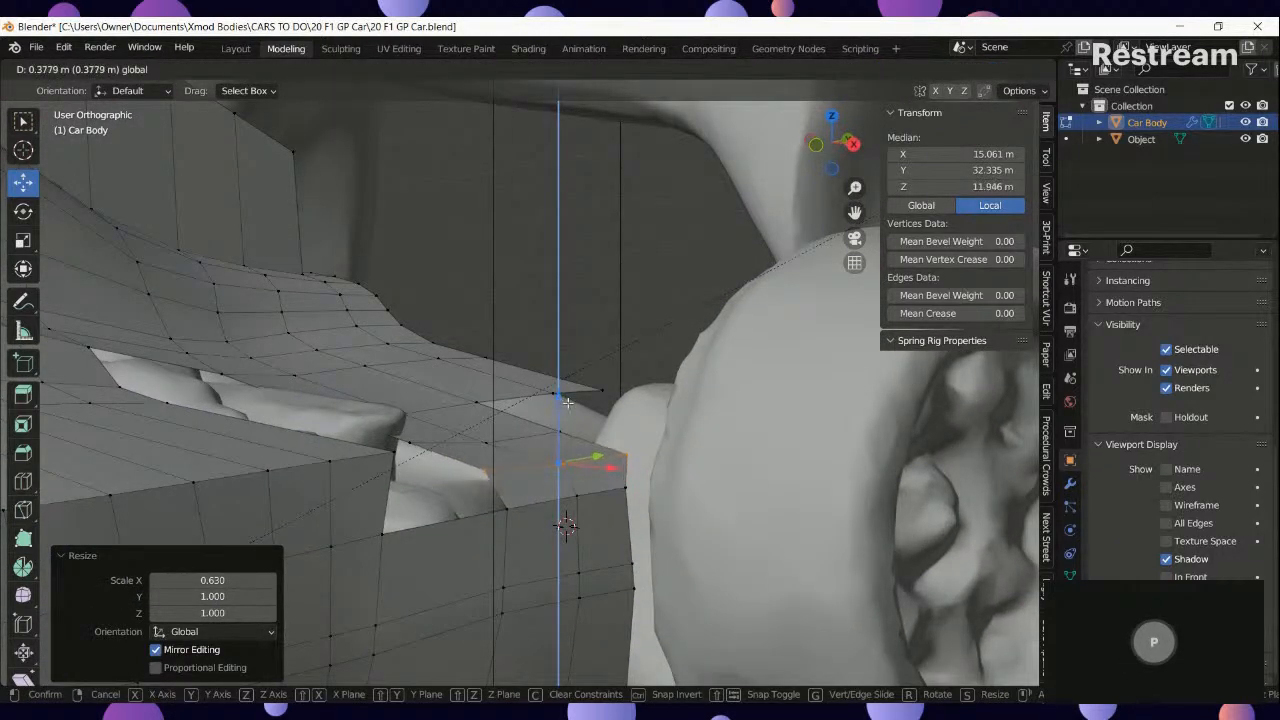
pyautogui.moveTo(567, 403); pyautogui.dragTo(567, 401)
pyautogui.moveTo(567, 402); pyautogui.dragTo(526, 407, button='middle')
pyautogui.hotkey('ctrl', 'z')
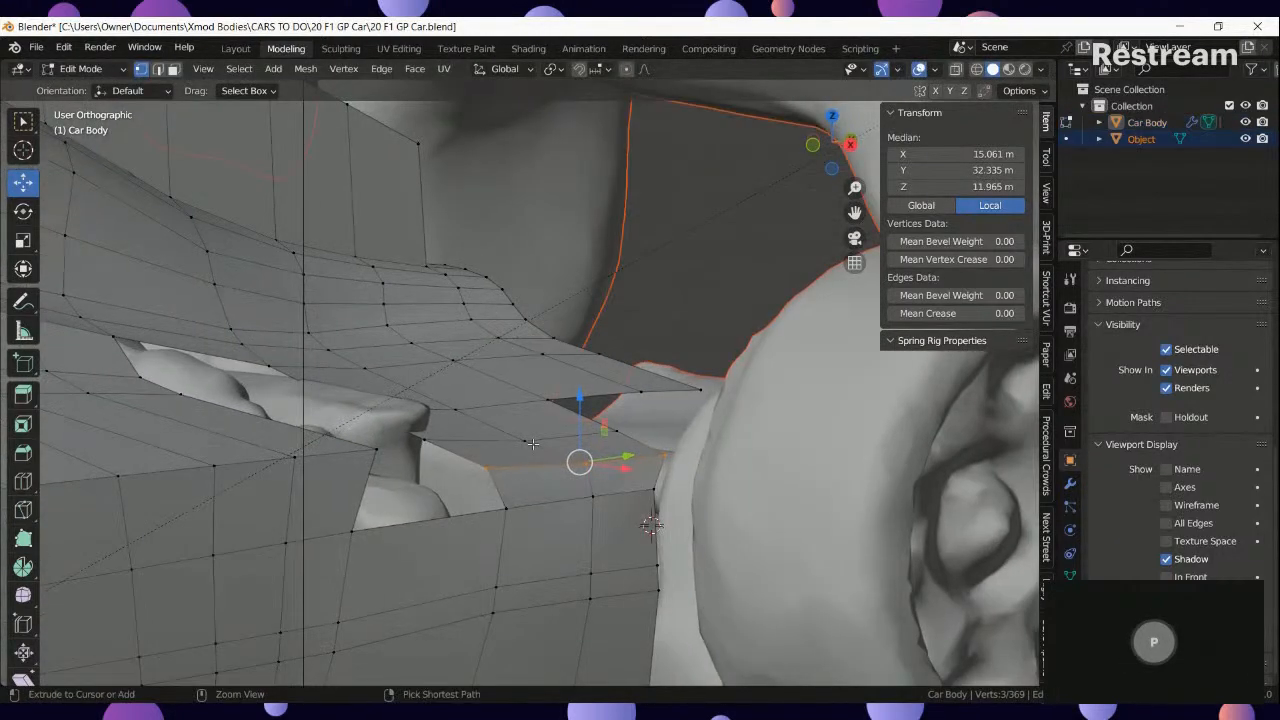
# Select the vertices spanning the outer rear sidepod top and adjust their height slightly in Z, checking the surface.
pyautogui.click(661, 459)
pyautogui.press('Tab')
pyautogui.click(649, 477)
pyautogui.press('Tab')
pyautogui.moveTo(664, 454); pyautogui.dragTo(615, 457, button='middle')
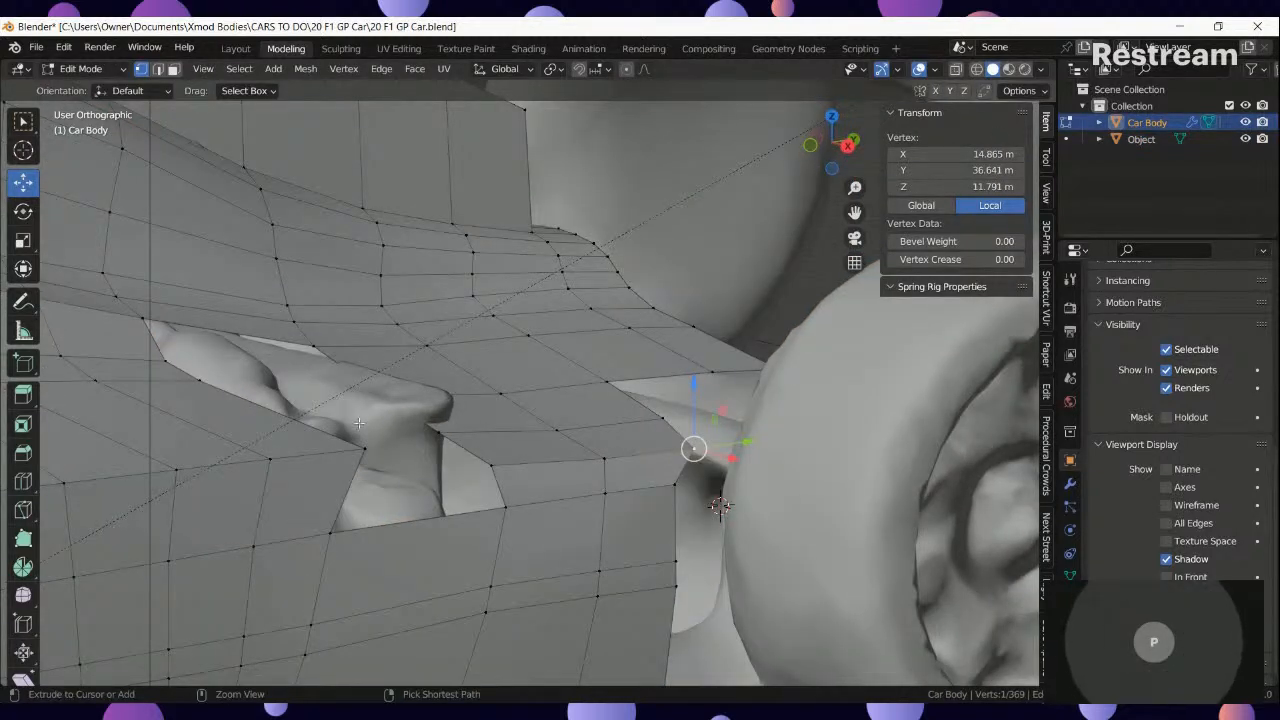
pyautogui.keyDown('ctrl'); pyautogui.click(489, 464); pyautogui.keyUp('ctrl')
pyautogui.moveTo(414, 379); pyautogui.dragTo(615, 345, button='middle')
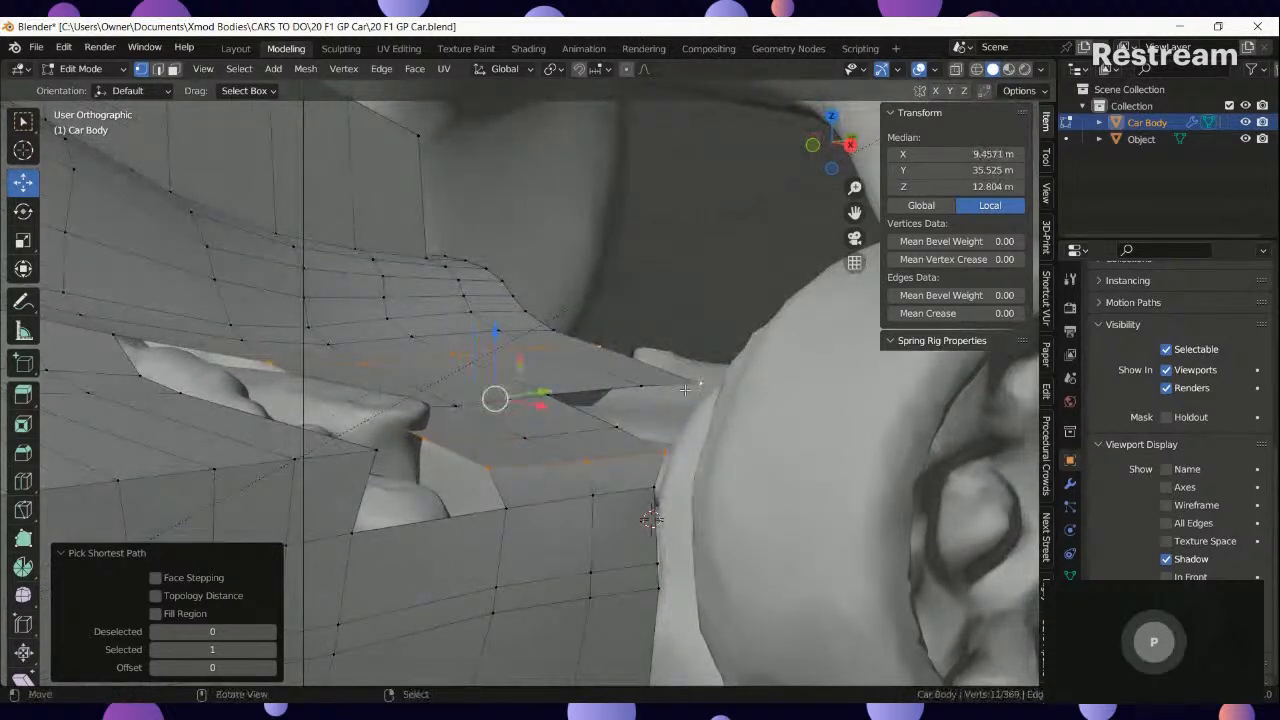
pyautogui.press('q')
pyautogui.moveTo(535, 364); pyautogui.dragTo(553, 358, button='middle')
pyautogui.moveTo(552, 319); pyautogui.dragTo(612, 302)
pyautogui.hotkey('ctrl', 'z')
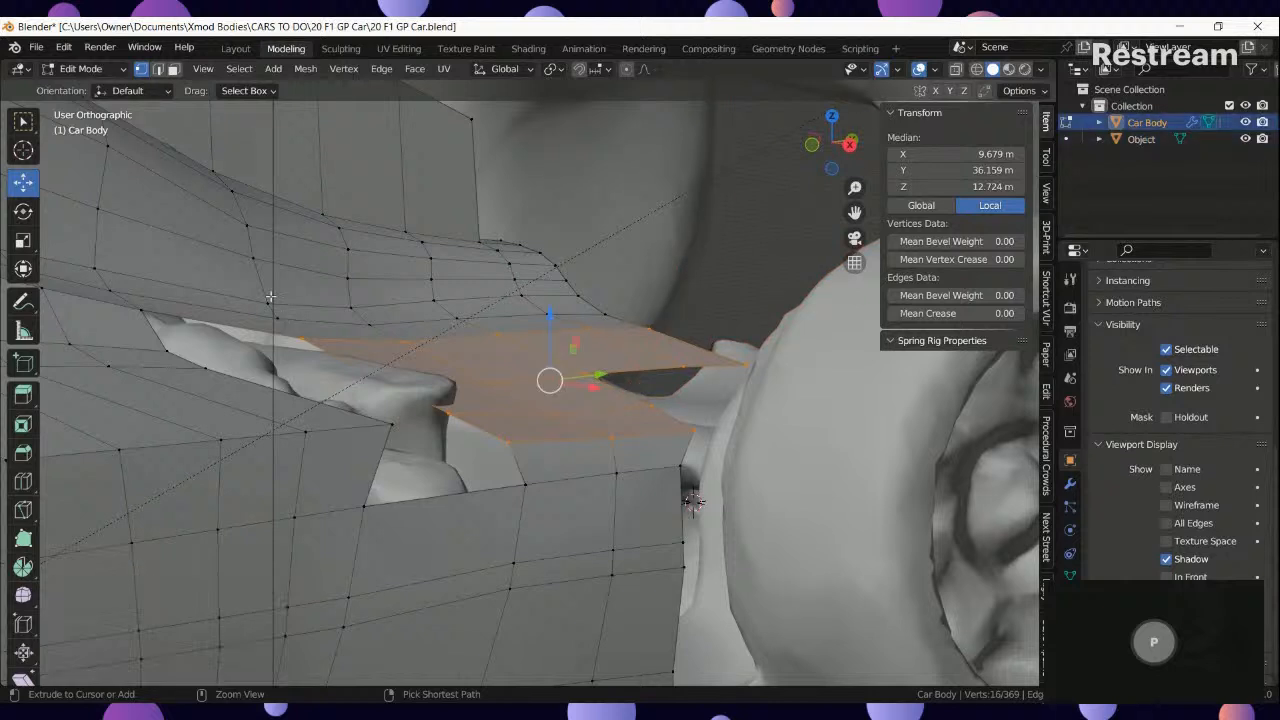
pyautogui.press('Tab')
pyautogui.press('Tab')
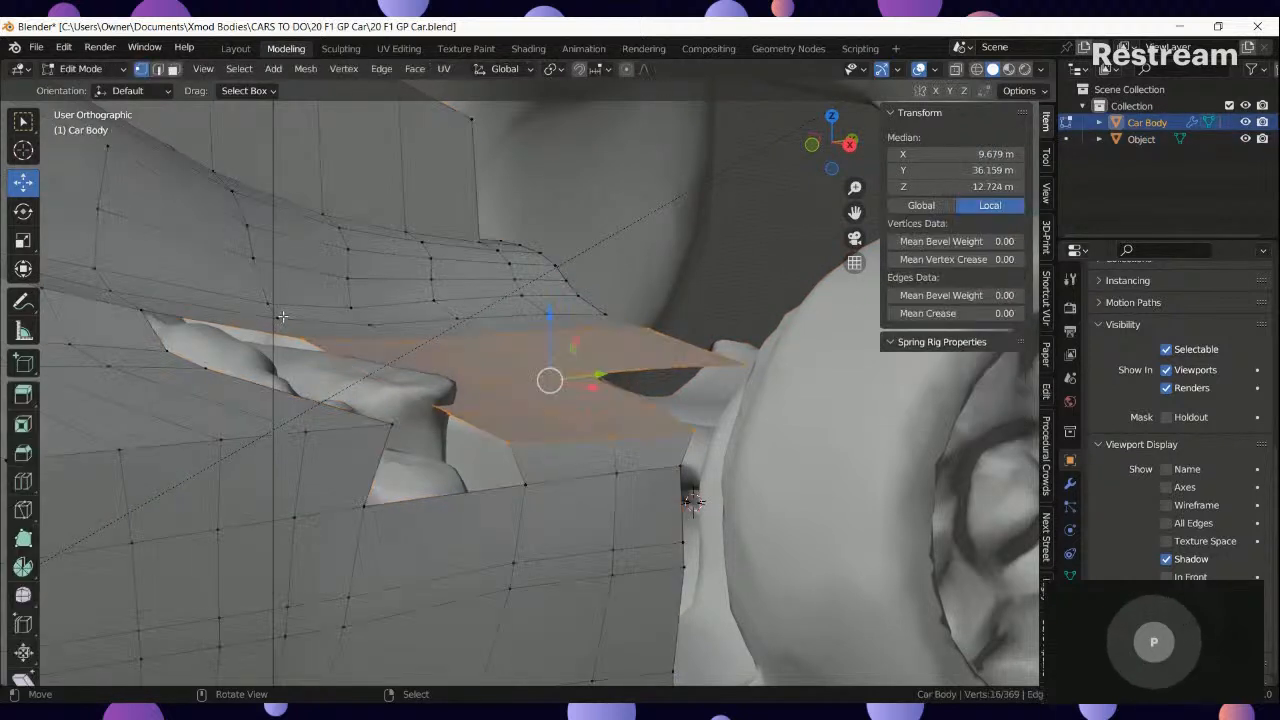
# Select the row of vertices along the rear border of the suspension gap and raise it slightly in Z.
pyautogui.click(278, 313)
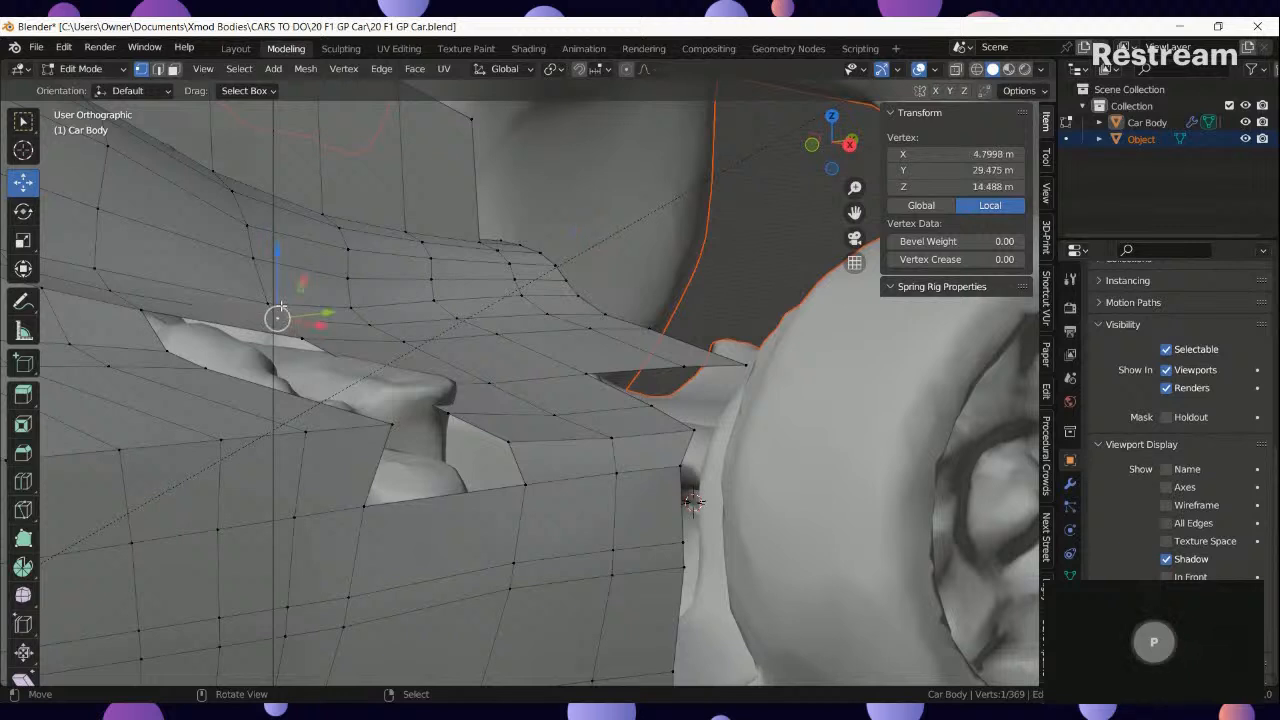
pyautogui.keyDown('ctrl'); pyautogui.rightClick(504, 444); pyautogui.keyUp('ctrl')
pyautogui.rightClick(268, 302)
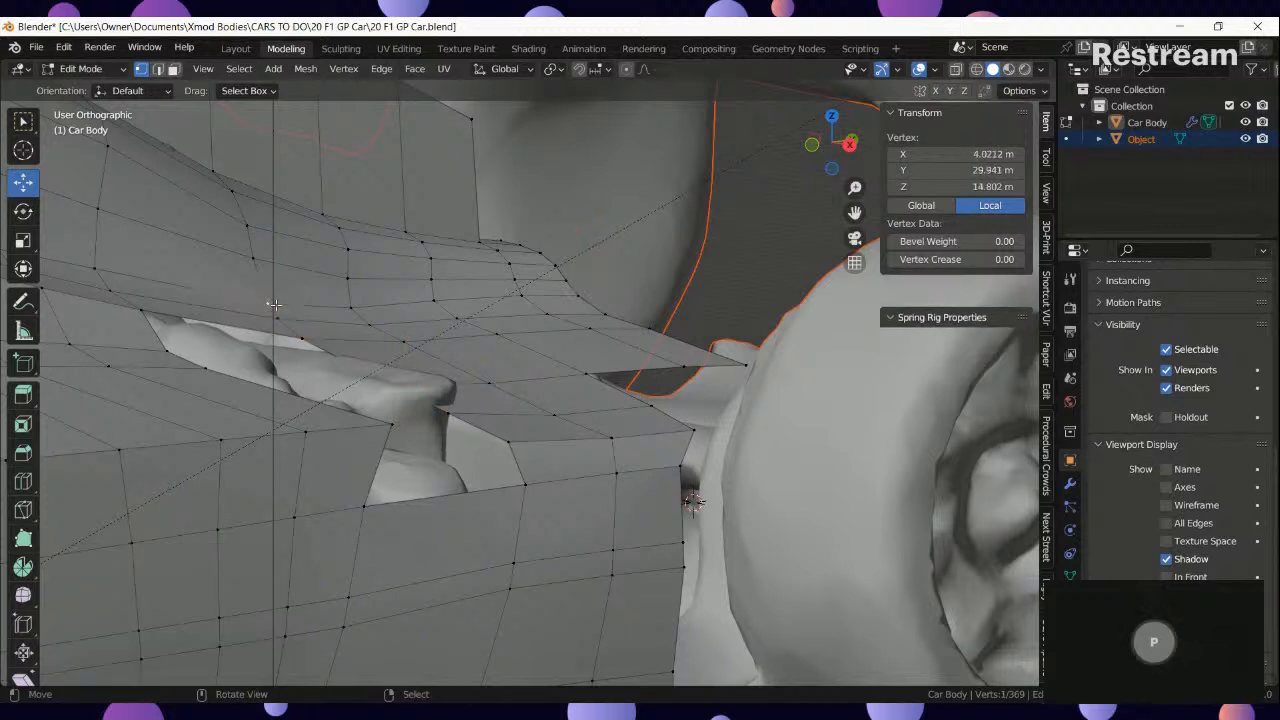
pyautogui.keyDown('ctrl'); pyautogui.rightClick(507, 443); pyautogui.keyUp('ctrl')
pyautogui.moveTo(372, 313); pyautogui.dragTo(389, 286)
# Fill the outer end of the suspension gap with a face between its four corner vertices.
pyautogui.rightClick(510, 428)
pyautogui.keyDown('ctrl'); pyautogui.rightClick(392, 424); pyautogui.keyUp('ctrl')
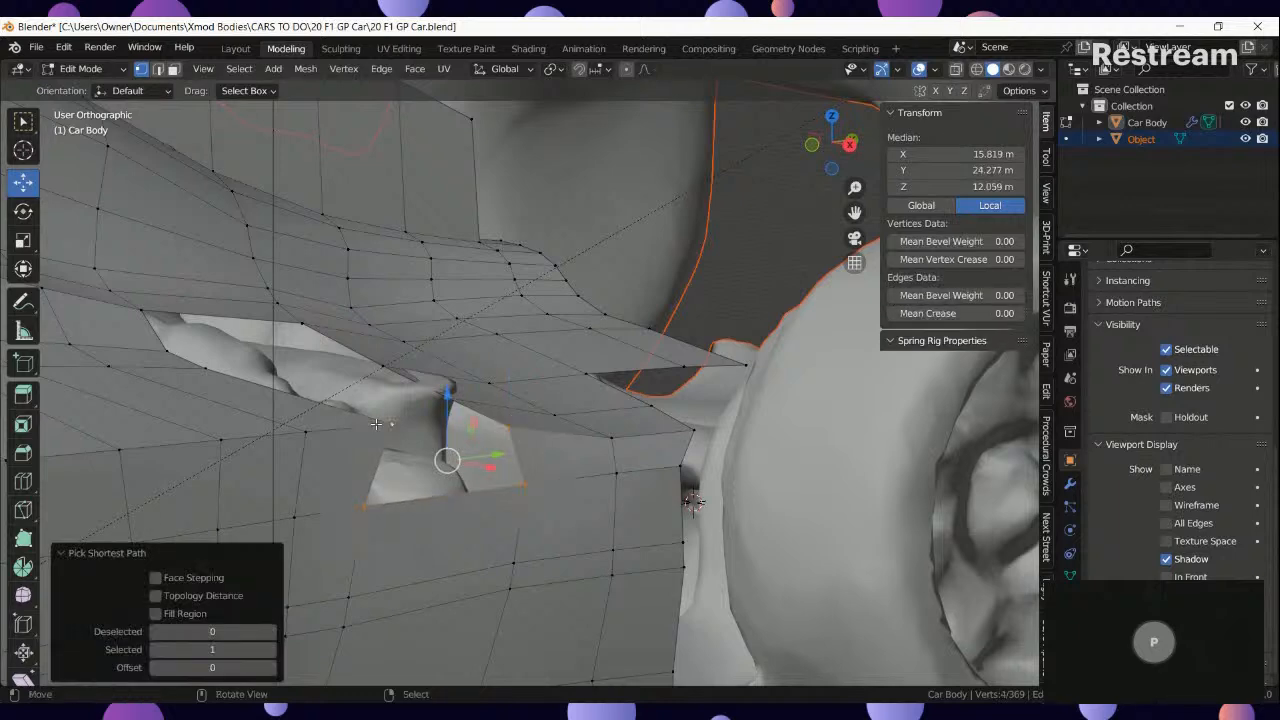
pyautogui.press('f')
# Raise the row of vertices crossing the sidepod top behind the gap slightly in Z and check the surface.
pyautogui.rightClick(525, 432)
pyautogui.moveTo(601, 441); pyautogui.dragTo(591, 437, button='middle')
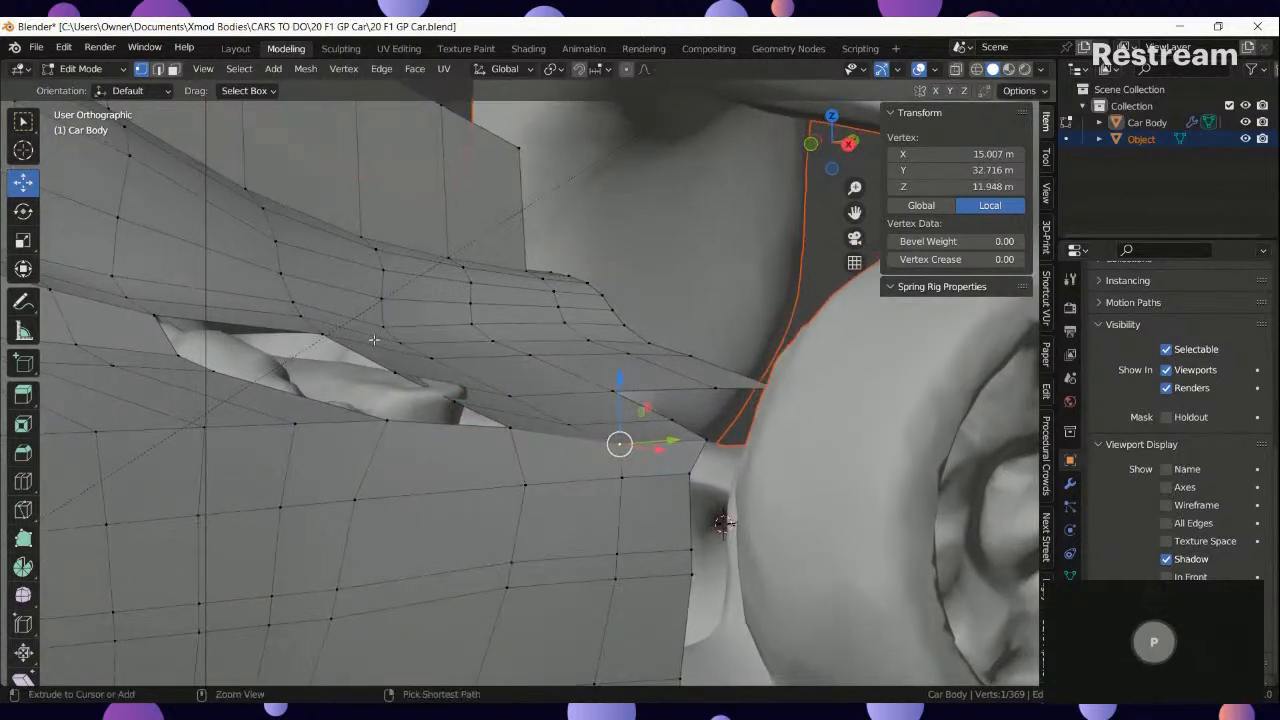
pyautogui.keyDown('ctrl'); pyautogui.rightClick(385, 322); pyautogui.keyUp('ctrl')
pyautogui.moveTo(489, 325); pyautogui.dragTo(495, 310)
pyautogui.press('Tab')
pyautogui.scroll(-8, 484, 385)
pyautogui.rightClick(394, 387)
pyautogui.moveTo(486, 403)
pyautogui.mouseDown(button='middle')
pyautogui.moveTo(394, 387)
pyautogui.moveTo(494, 424)
pyautogui.mouseUp(button='middle')
# Fill the outer part of the remaining suspension gap with a four-vertex face.
pyautogui.press('Tab')
pyautogui.scroll(4, 494, 427)
pyautogui.moveTo(440, 345); pyautogui.dragTo(510, 347, button='middle')
pyautogui.rightClick(490, 347)
pyautogui.scroll(-4, 490, 347)
pyautogui.scroll(2, 460, 400)
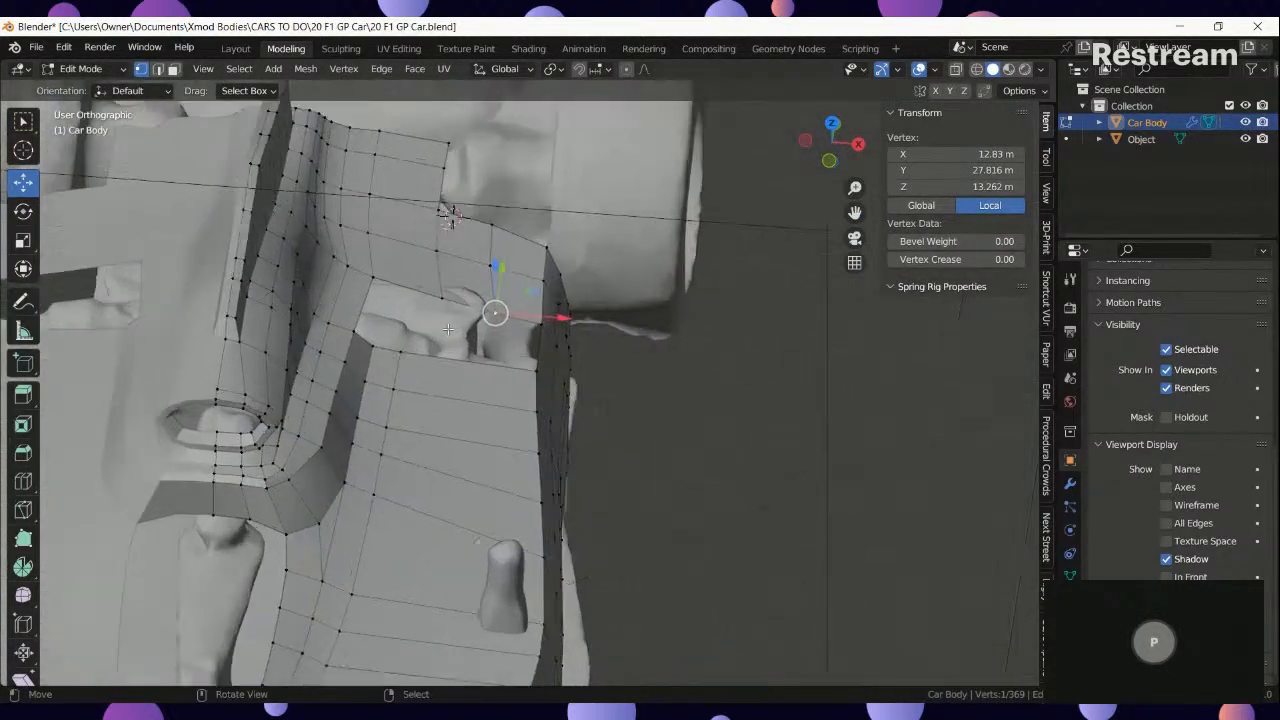
pyautogui.moveTo(410, 245); pyautogui.dragTo(398, 261, button='middle')
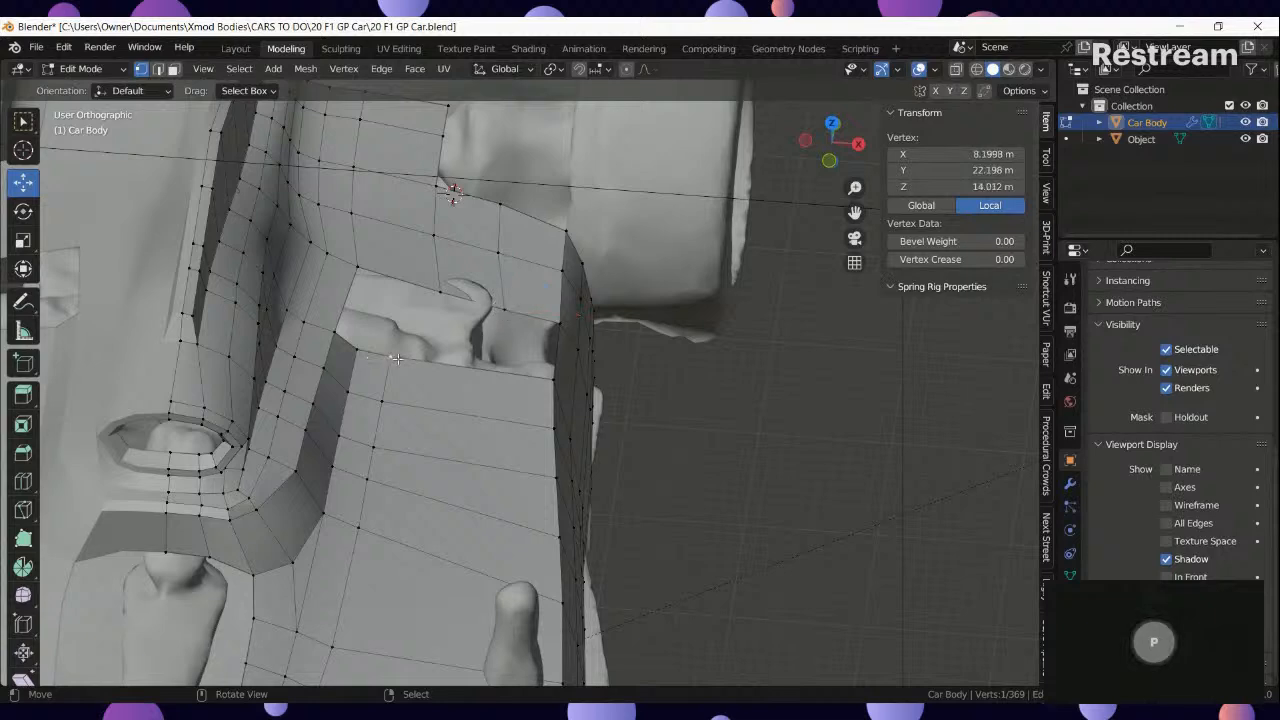
pyautogui.keyDown('shift'); pyautogui.moveTo(414, 376); pyautogui.dragTo(457, 371, button='middle'); pyautogui.keyUp('shift')
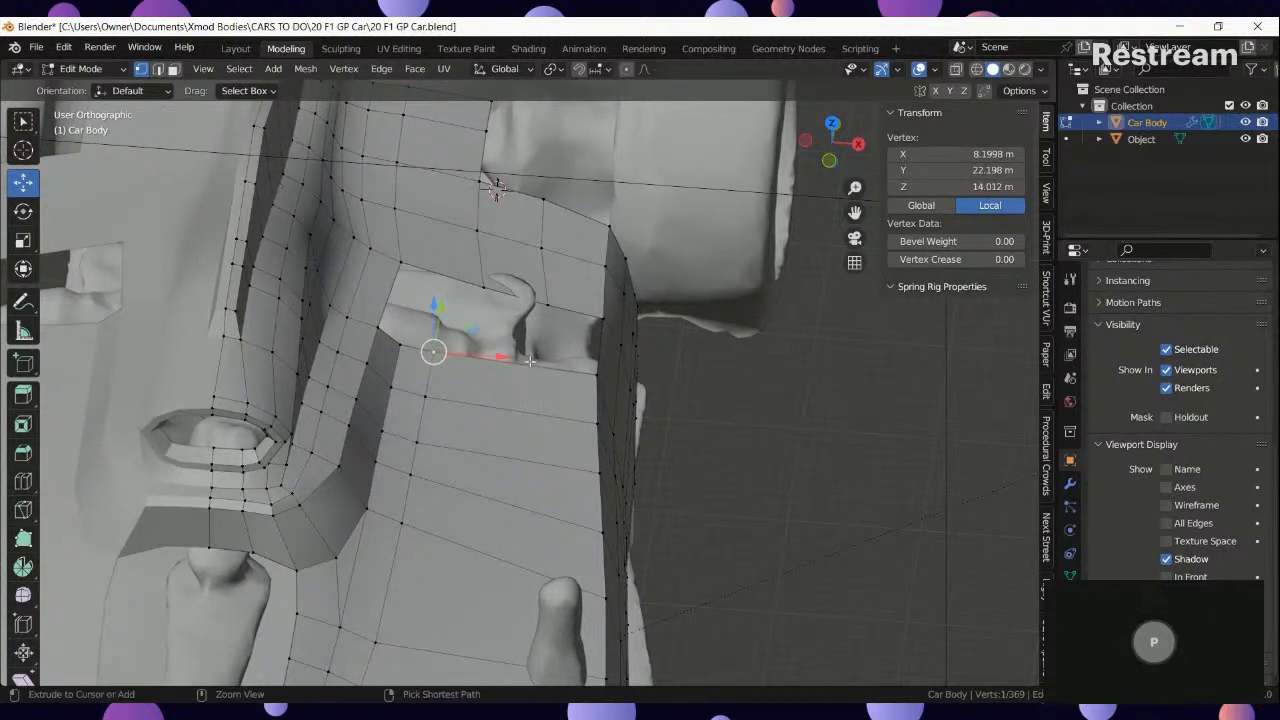
pyautogui.keyDown('ctrl'); pyautogui.rightClick(546, 311); pyautogui.keyUp('ctrl')
pyautogui.press('f')
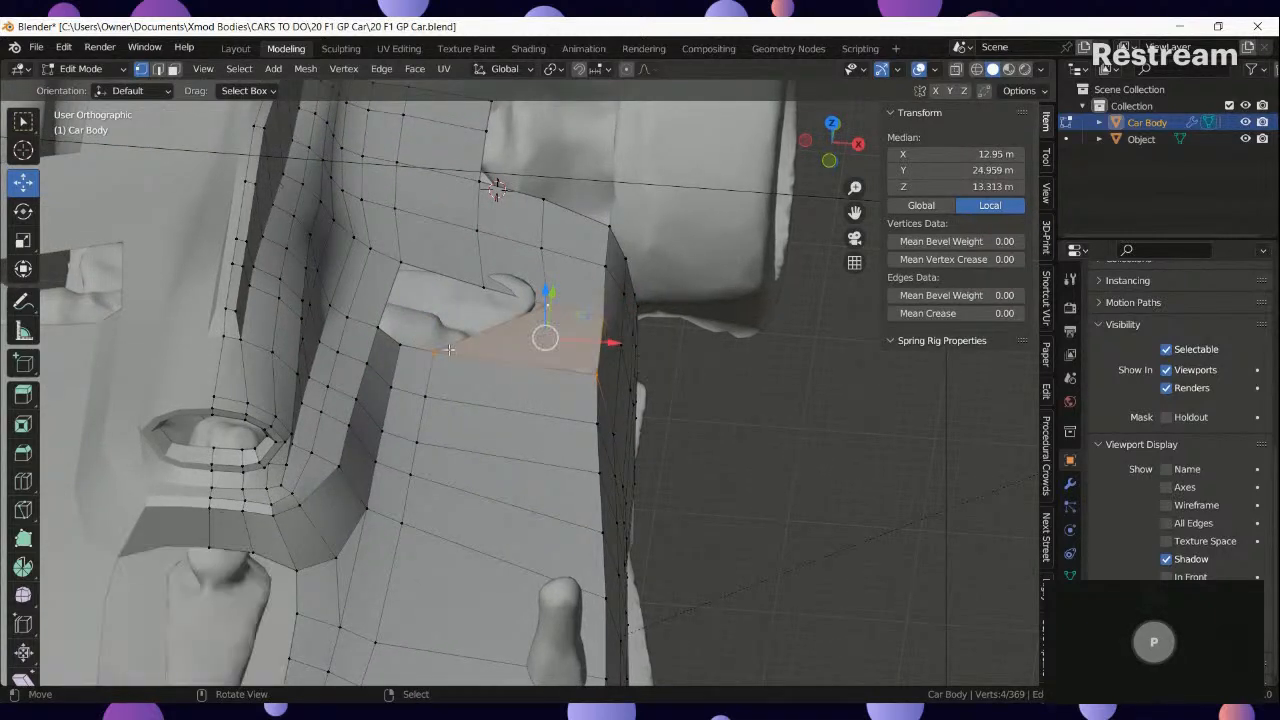
# Close the inner part of the suspension gap with two more faces, joining its front and rear borders.
pyautogui.rightClick(446, 351)
pyautogui.keyDown('shift'); pyautogui.moveTo(470, 570); pyautogui.dragTo(498, 456, button='middle'); pyautogui.keyUp('shift')
pyautogui.scroll(-2, 493, 466)
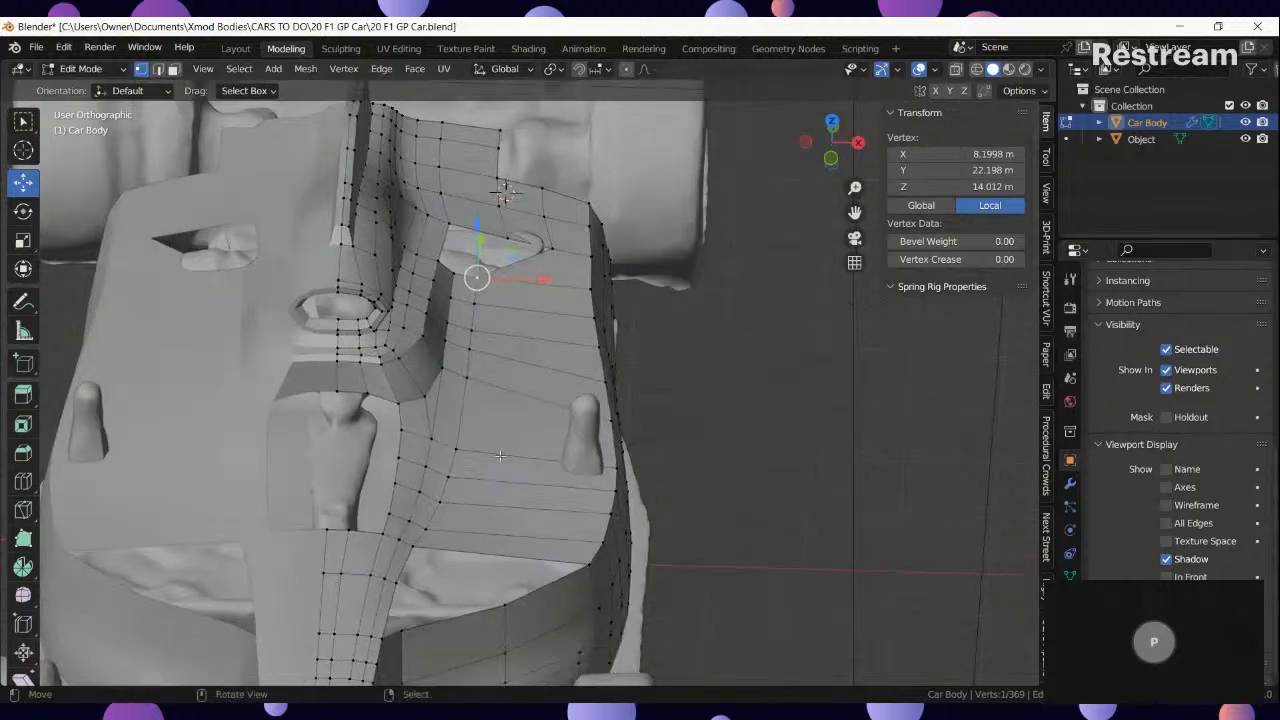
pyautogui.moveTo(512, 318); pyautogui.dragTo(497, 322, button='middle')
pyautogui.scroll(2, 478, 226)
pyautogui.moveTo(478, 226); pyautogui.dragTo(477, 272, button='middle')
pyautogui.keyDown('ctrl'); pyautogui.rightClick(535, 216); pyautogui.keyUp('ctrl')
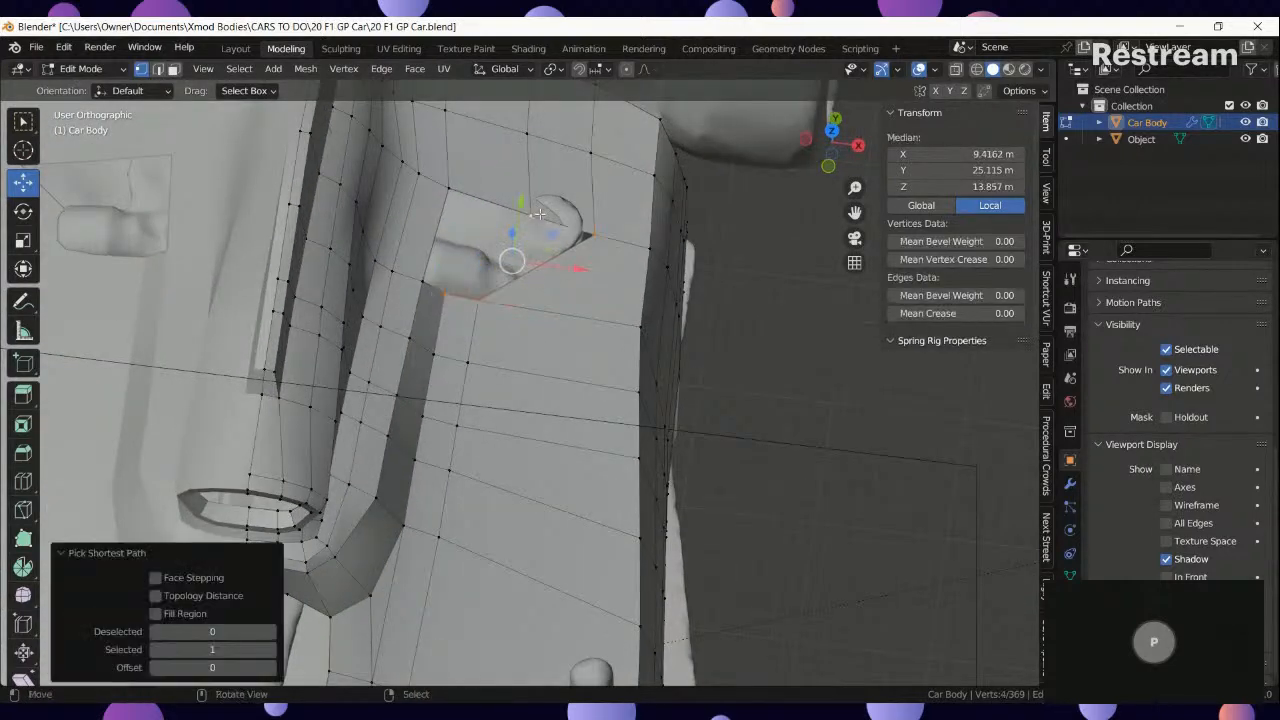
pyautogui.press('f')
pyautogui.rightClick(531, 215)
pyautogui.keyDown('ctrl'); pyautogui.rightClick(449, 189); pyautogui.keyUp('ctrl')
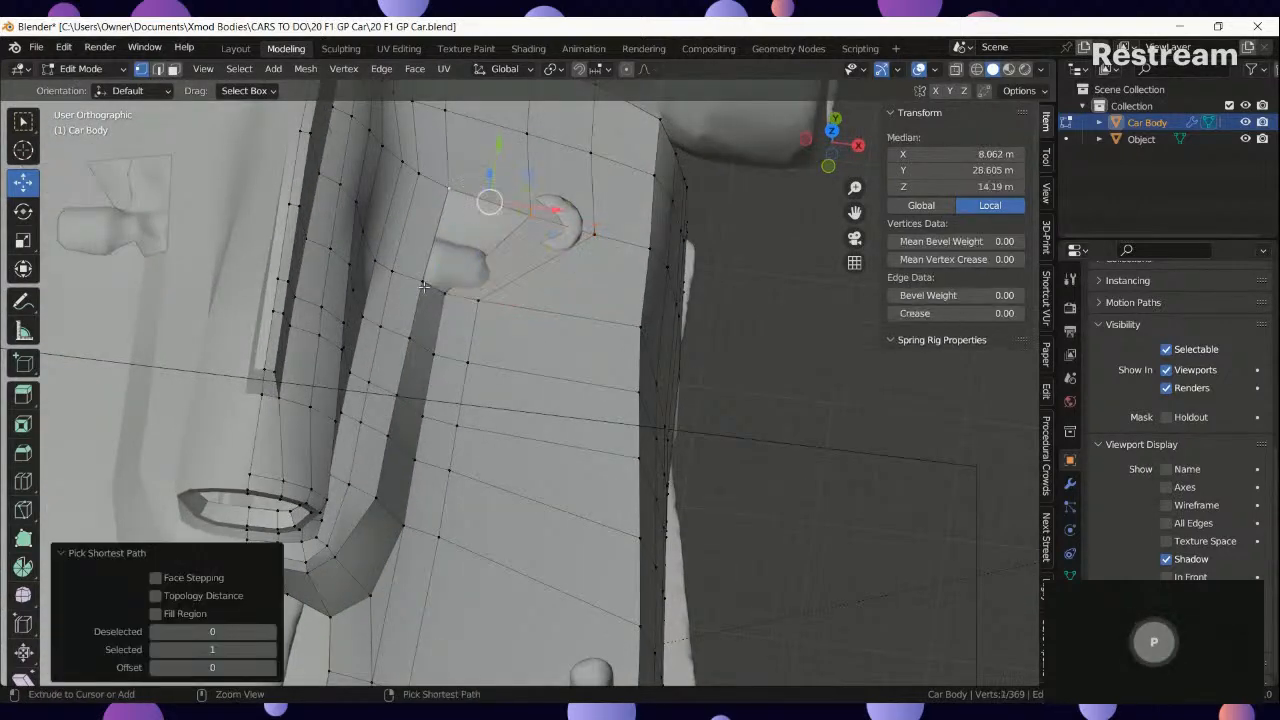
pyautogui.press('f')
# Edge-slide the sidepod top's lengthwise vertex row outward in stages, extending the selection forward from the filled gap to five vertices.
pyautogui.rightClick(478, 306)
pyautogui.press('g')
pyautogui.press('g')
pyautogui.click(575, 378)
pyautogui.keyDown('ctrl'); pyautogui.rightClick(514, 373); pyautogui.keyUp('ctrl')
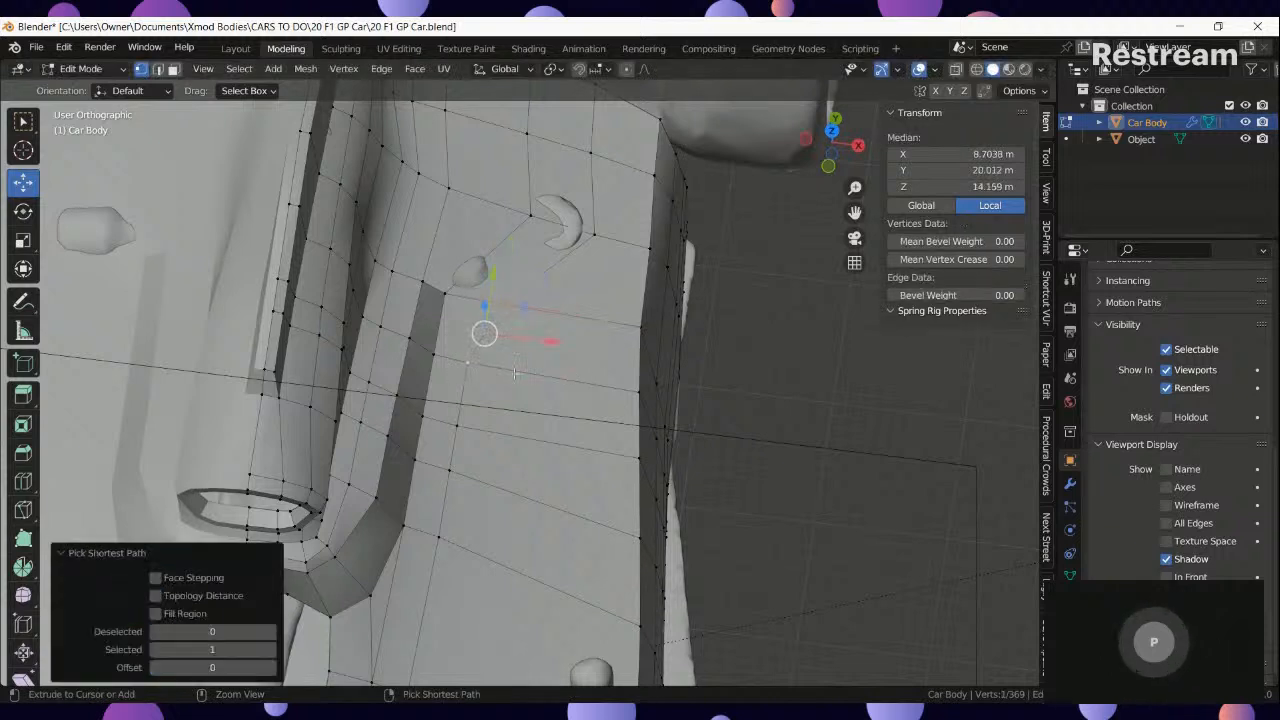
pyautogui.press('g')
pyautogui.click(618, 414)
pyautogui.keyDown('ctrl'); pyautogui.rightClick(512, 438); pyautogui.keyUp('ctrl')
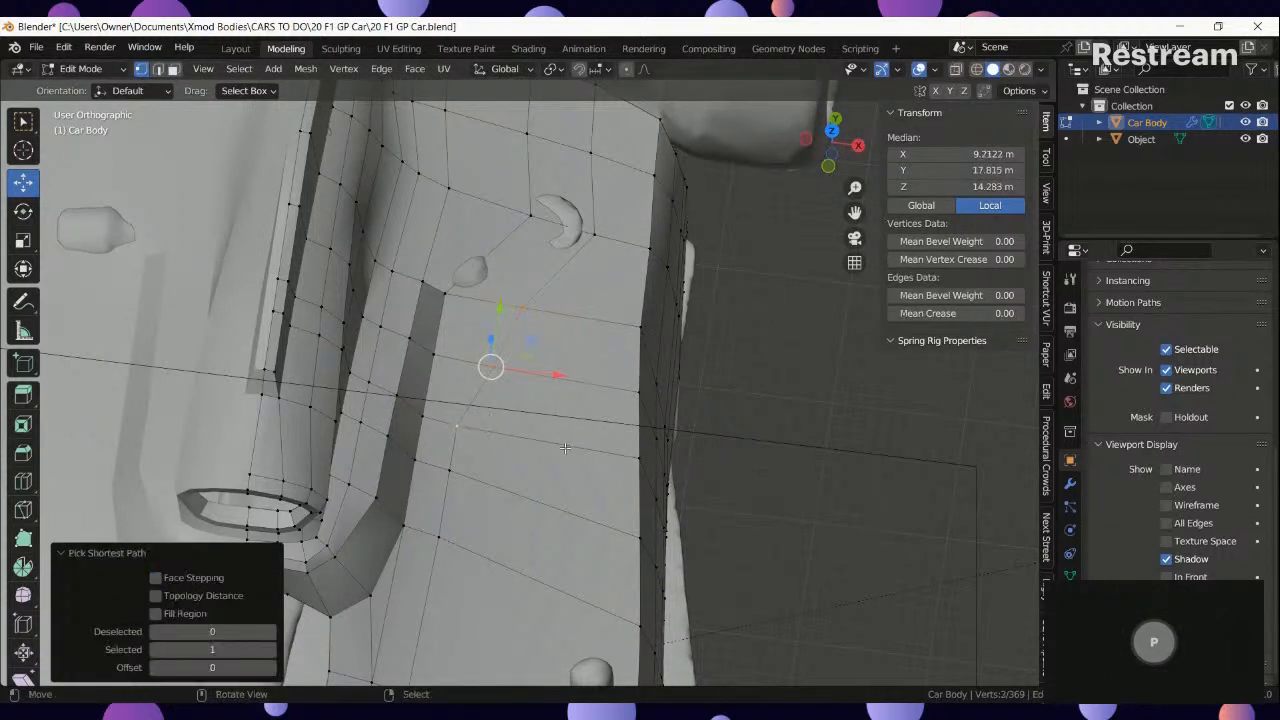
pyautogui.press('g')
pyautogui.press('g')
pyautogui.click(572, 450)
pyautogui.keyDown('ctrl'); pyautogui.rightClick(559, 486); pyautogui.keyUp('ctrl')
pyautogui.press('g')
pyautogui.press('g')
pyautogui.click(607, 497)
pyautogui.keyDown('ctrl'); pyautogui.rightClick(568, 540); pyautogui.keyUp('ctrl')
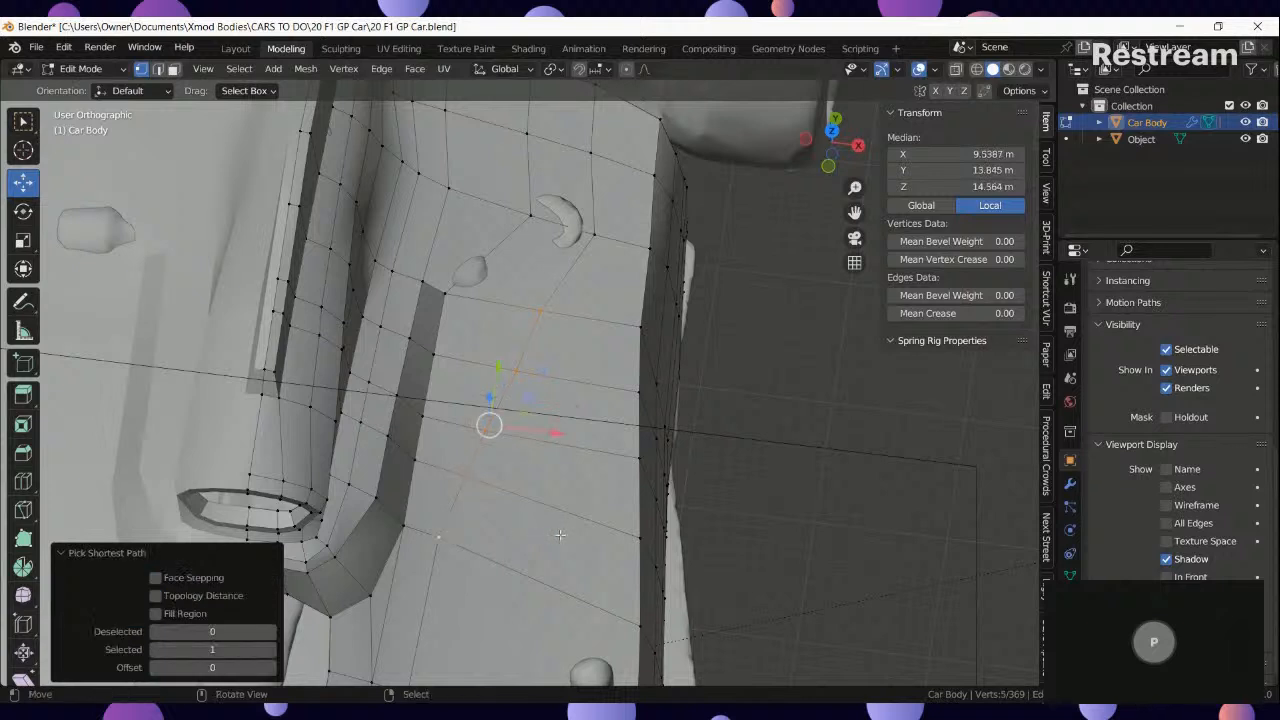
pyautogui.press('g')
pyautogui.press('g')
pyautogui.click(584, 541)
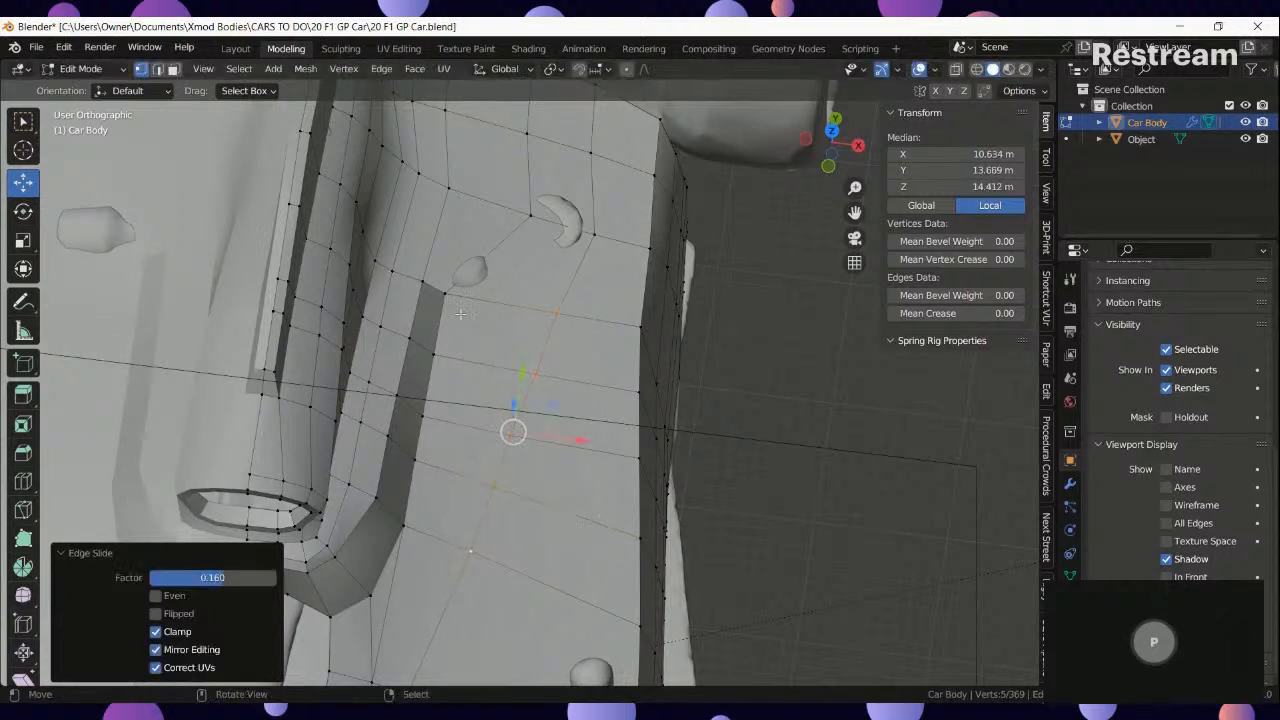
pyautogui.hotkey('ctrl', 'z')
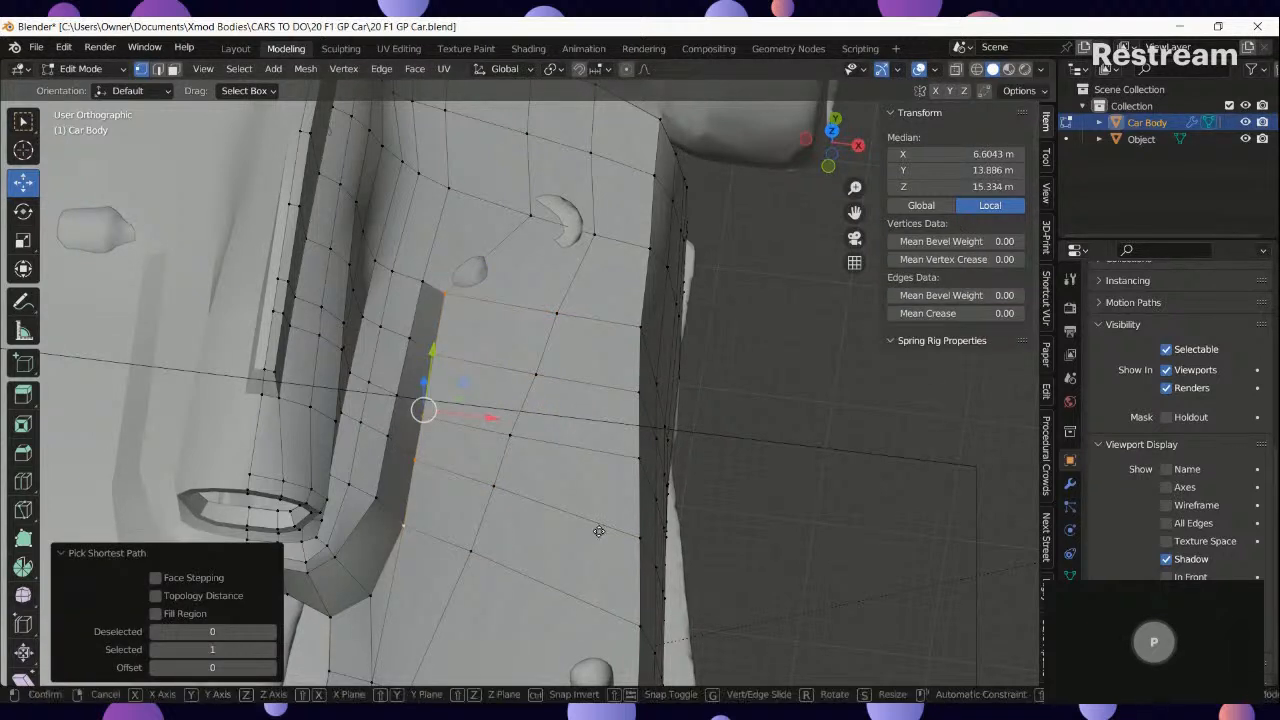
pyautogui.press('g')
pyautogui.rightClick(608, 534)
# Select the four rear vertices of the sidepod's inner crease and edge-slide them outward across the top surface in two passes.
pyautogui.rightClick(414, 466)
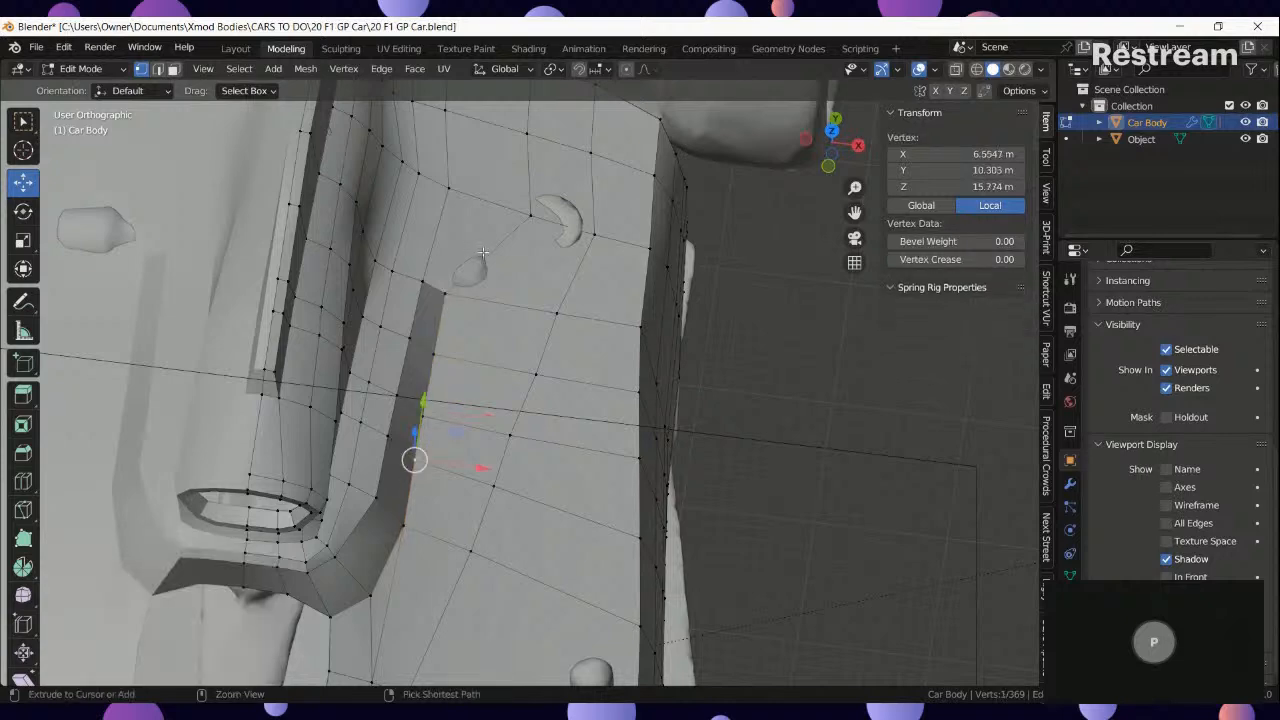
pyautogui.keyDown('ctrl'); pyautogui.rightClick(446, 297); pyautogui.keyUp('ctrl')
pyautogui.press('g')
pyautogui.press('g')
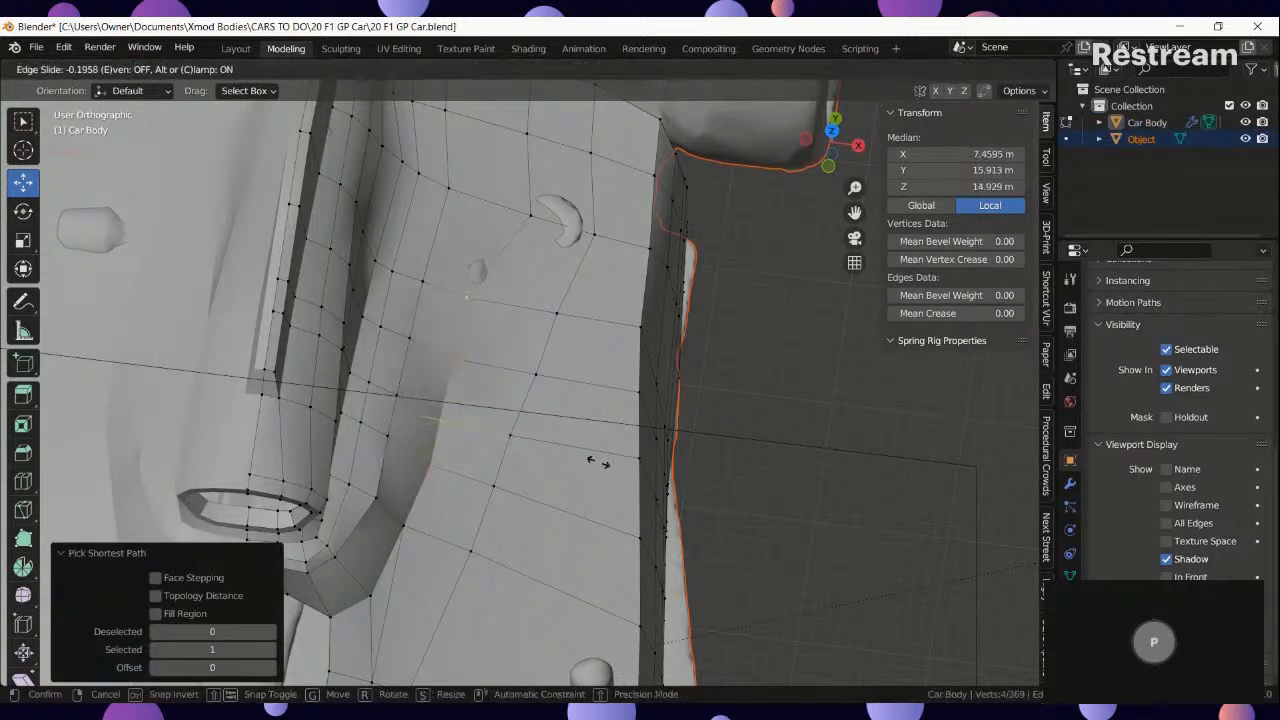
pyautogui.click(631, 470)
pyautogui.press('g')
pyautogui.press('g')
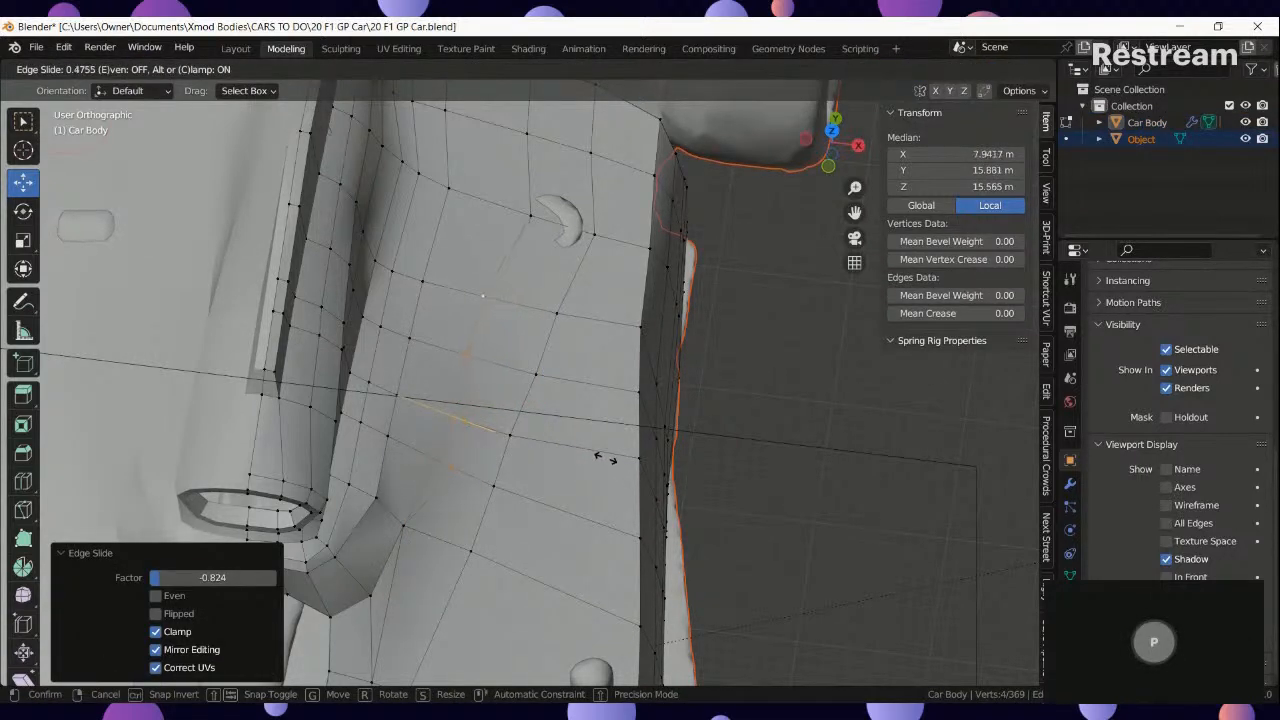
pyautogui.click(604, 455)
# Lower the four slid crease vertices by about 0.58 m in Z and flatten them by scaling in Z.
pyautogui.press('Tab')
pyautogui.scroll(-4, 604, 455)
pyautogui.rightClick(561, 416)
pyautogui.moveTo(573, 462); pyautogui.dragTo(531, 380, button='middle')
pyautogui.scroll(6, 486, 335)
pyautogui.press('Tab')
pyautogui.scroll(2, 588, 281)
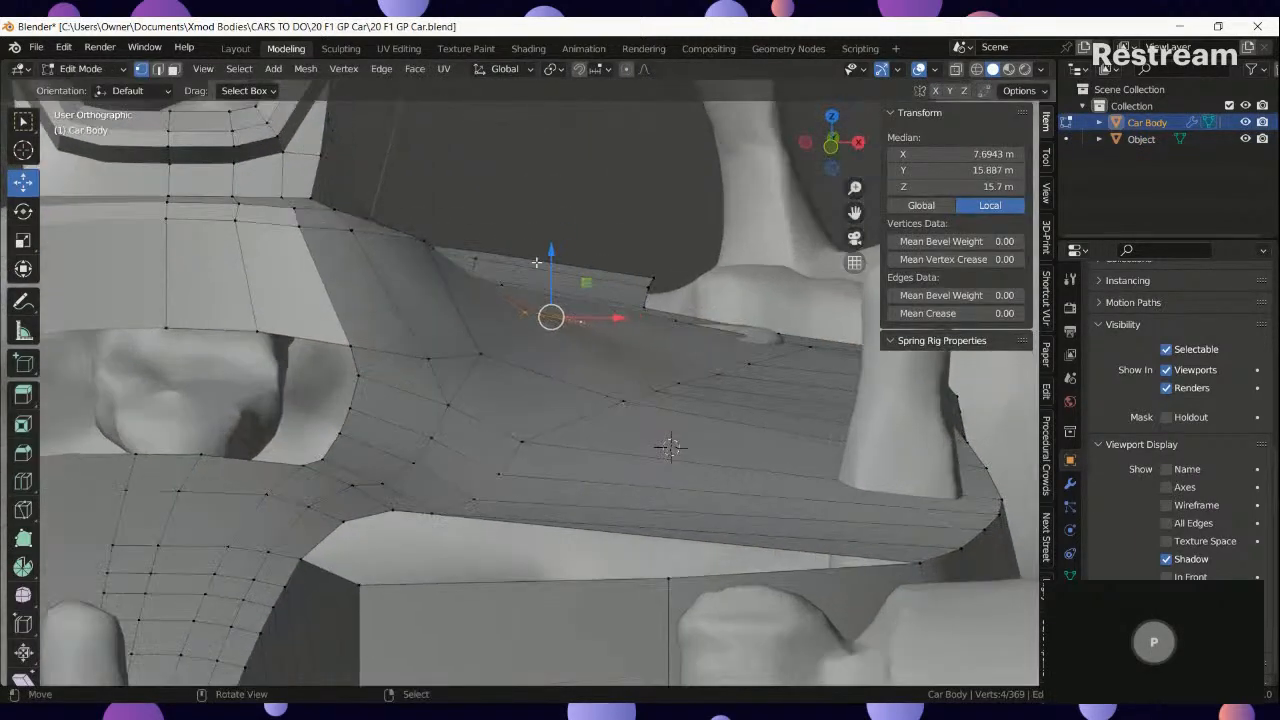
pyautogui.moveTo(557, 261); pyautogui.dragTo(557, 274)
pyautogui.press('s')
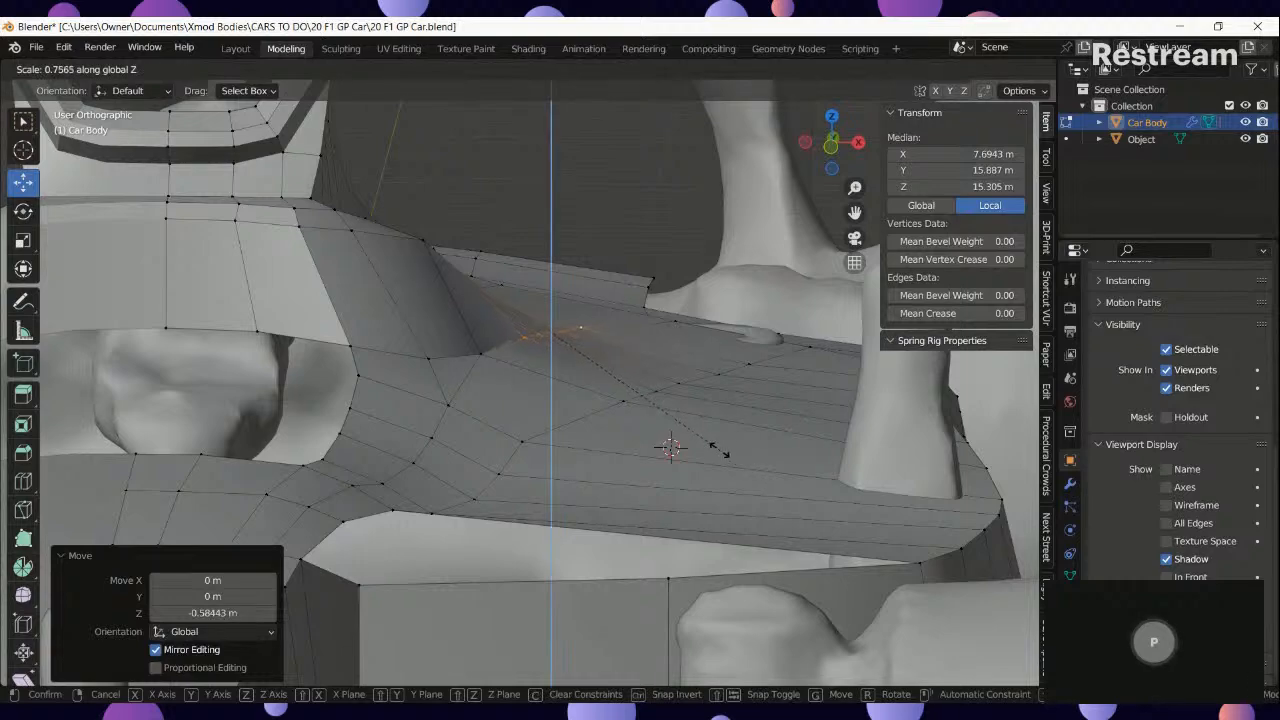
pyautogui.click(723, 452)
# Examine the whole car body in object mode from the side and from above against the scan mesh and blueprints.
pyautogui.press('Tab')
pyautogui.scroll(-5, 708, 452)
pyautogui.moveTo(700, 458); pyautogui.dragTo(450, 635, button='middle')
pyautogui.press('Tab')
pyautogui.press('Tab')
pyautogui.scroll(-5, 568, 518)
pyautogui.press('KP_3')
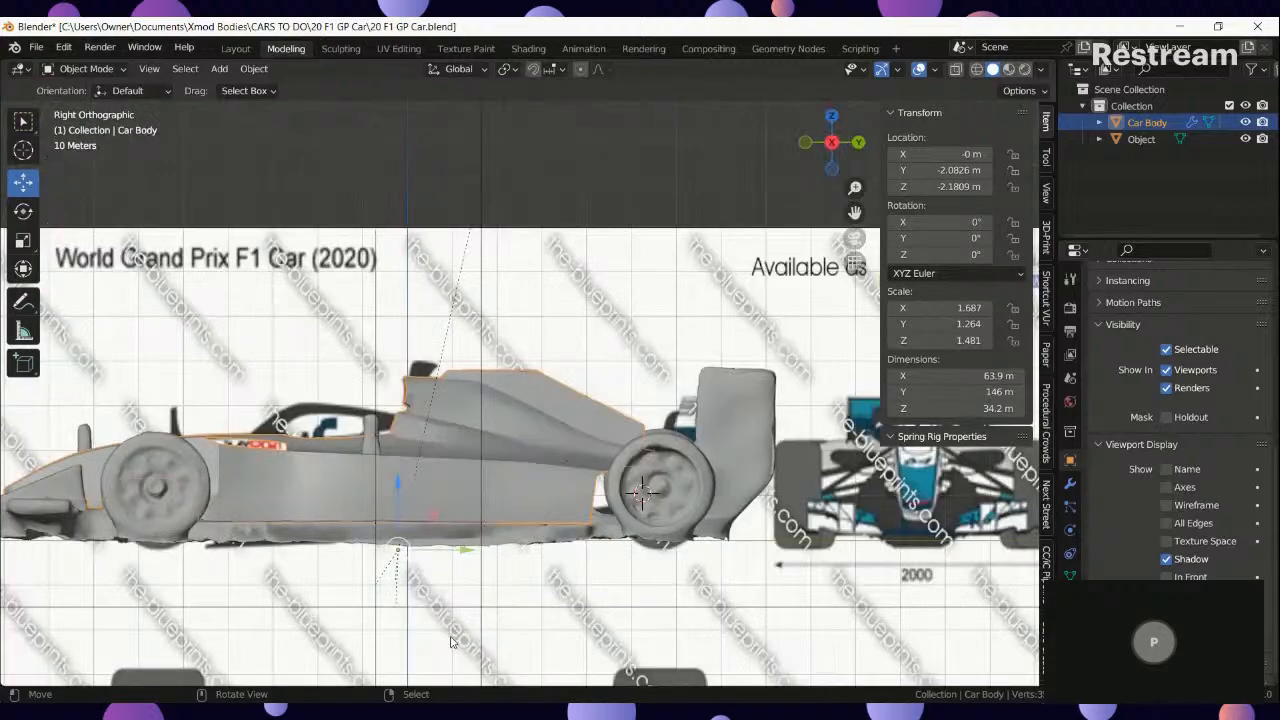
pyautogui.keyDown('shift'); pyautogui.moveTo(409, 538); pyautogui.dragTo(427, 536, button='middle'); pyautogui.keyUp('shift')
pyautogui.press('KP_7')
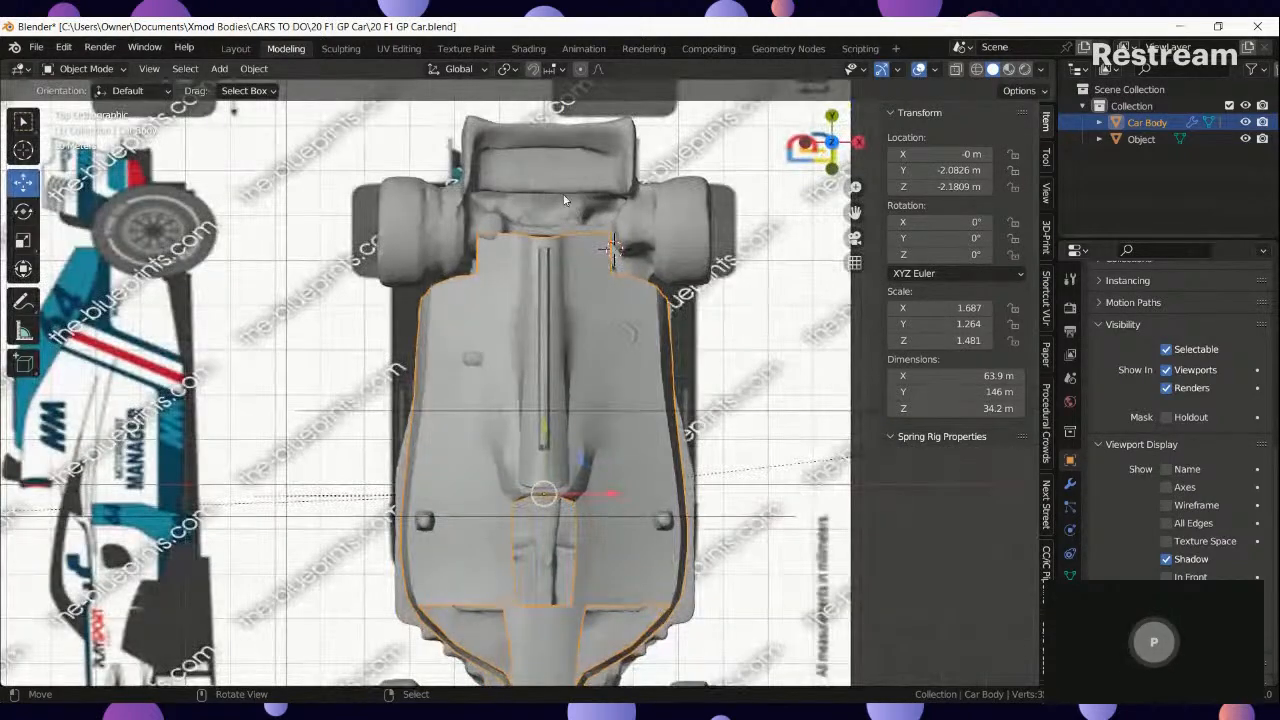
# Extrude the nine-vertex rear border of the body backward and straighten the new edge by scaling to 0 in Y.
pyautogui.press('Tab')
pyautogui.scroll(7, 529, 215)
pyautogui.moveTo(386, 370); pyautogui.dragTo(517, 435, button='middle')
pyautogui.press('KP_7')
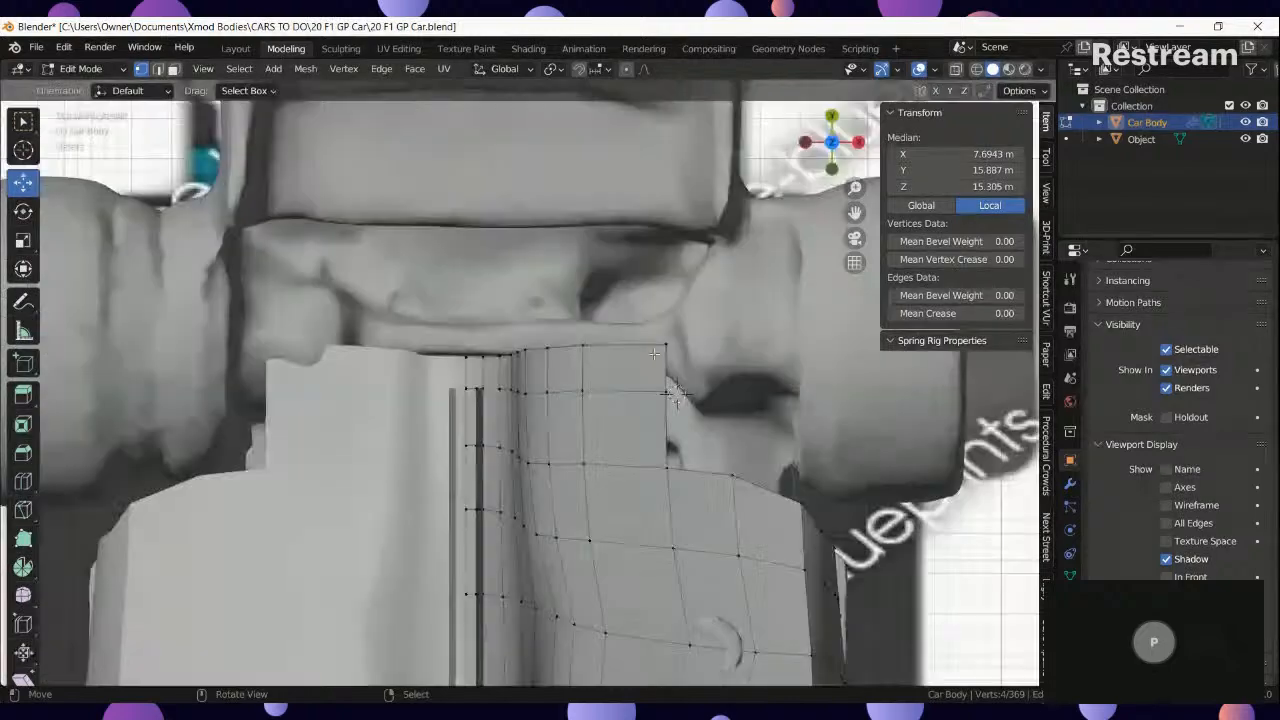
pyautogui.click(669, 343)
pyautogui.keyDown('ctrl'); pyautogui.click(448, 362); pyautogui.keyUp('ctrl')
pyautogui.press('KP_3')
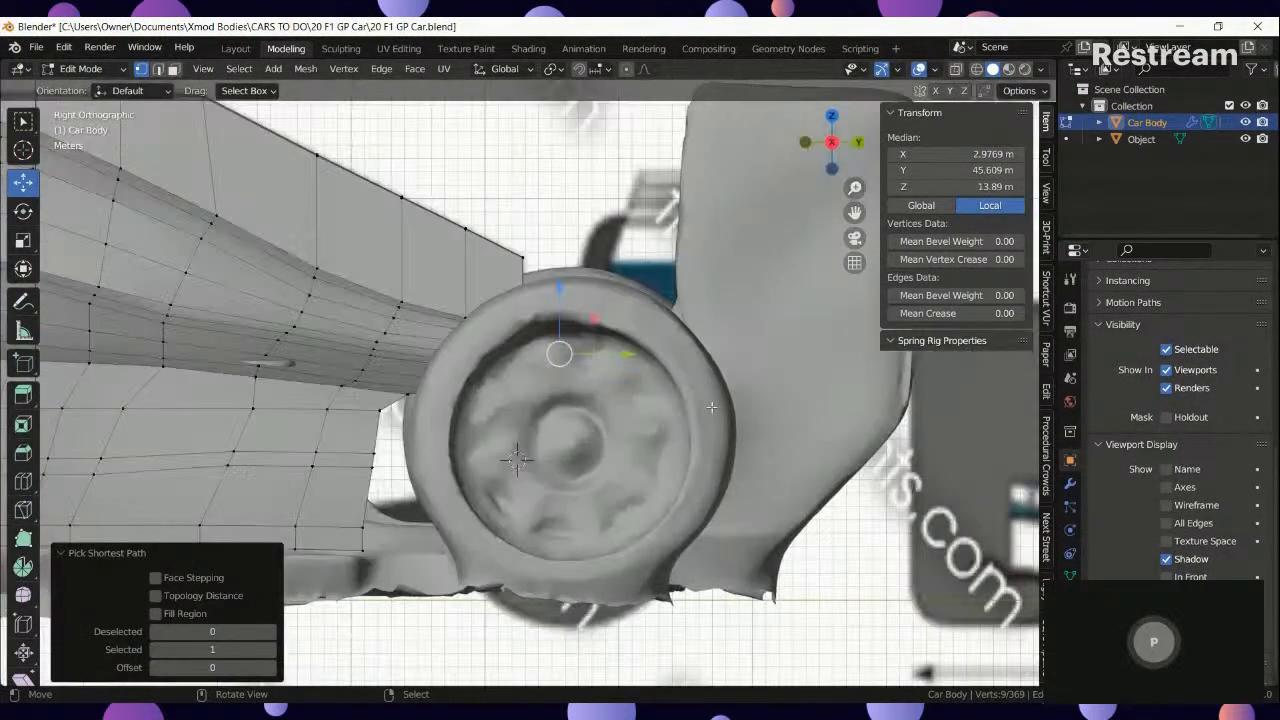
pyautogui.hotkey('alt', 'z')
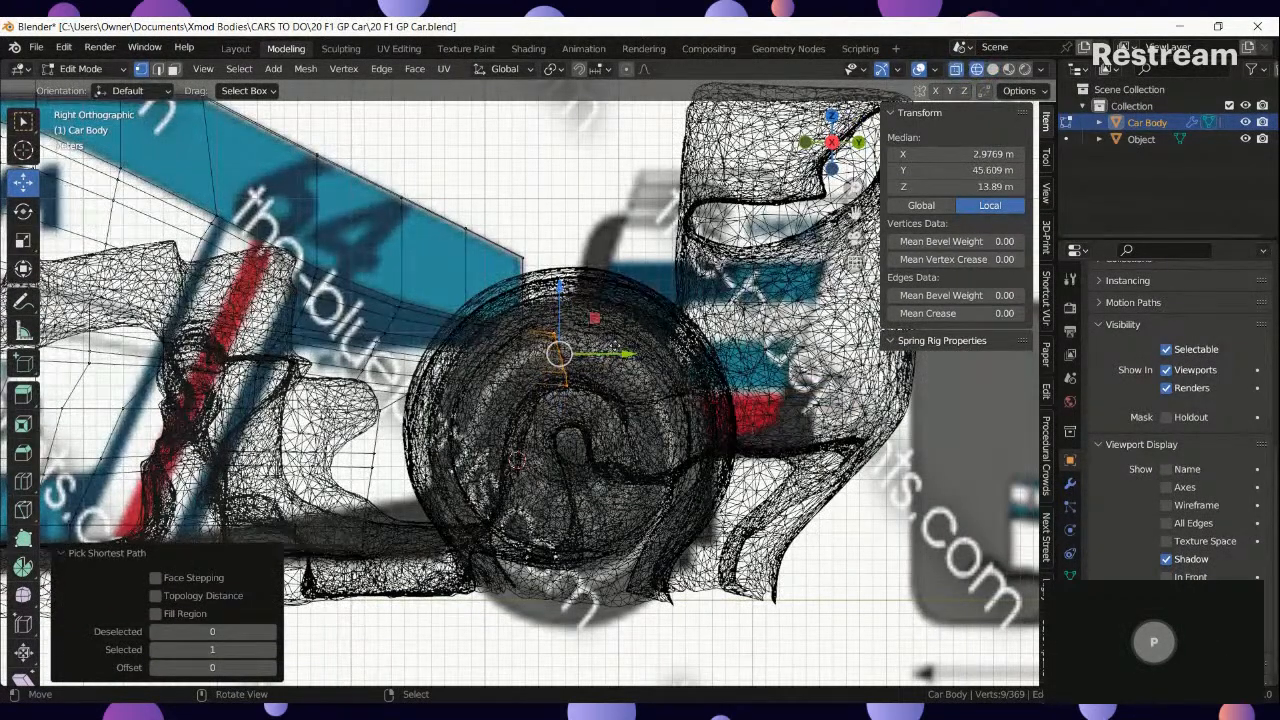
pyautogui.press('e')
pyautogui.click(683, 355)
pyautogui.press('s')
pyautogui.press('y')
pyautogui.press('0')
pyautogui.press('Return')
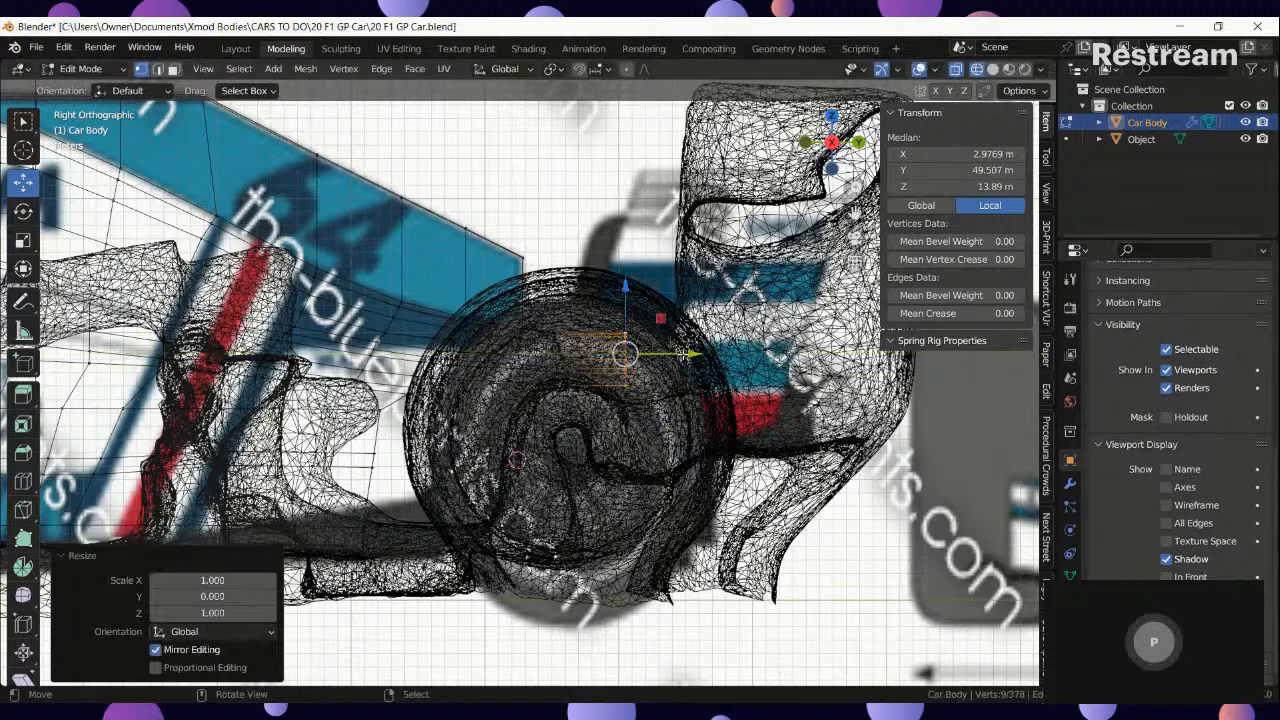
# Flatten the extruded rear edge by scaling it to 0.481 in Z and check its shape.
pyautogui.hotkey('alt', 'z')
pyautogui.moveTo(683, 355); pyautogui.dragTo(800, 500, button='middle')
pyautogui.press('s')
pyautogui.press('z')
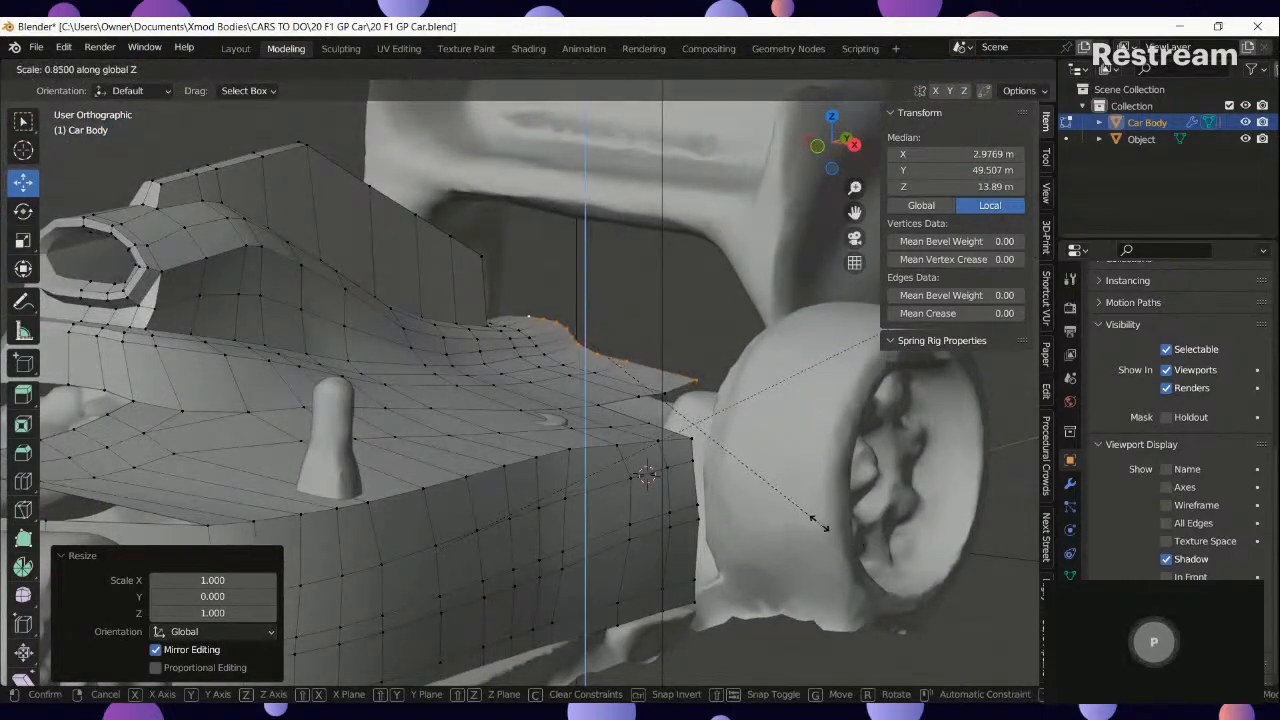
pyautogui.click(712, 449)
pyautogui.moveTo(712, 449); pyautogui.dragTo(638, 478, button='middle')
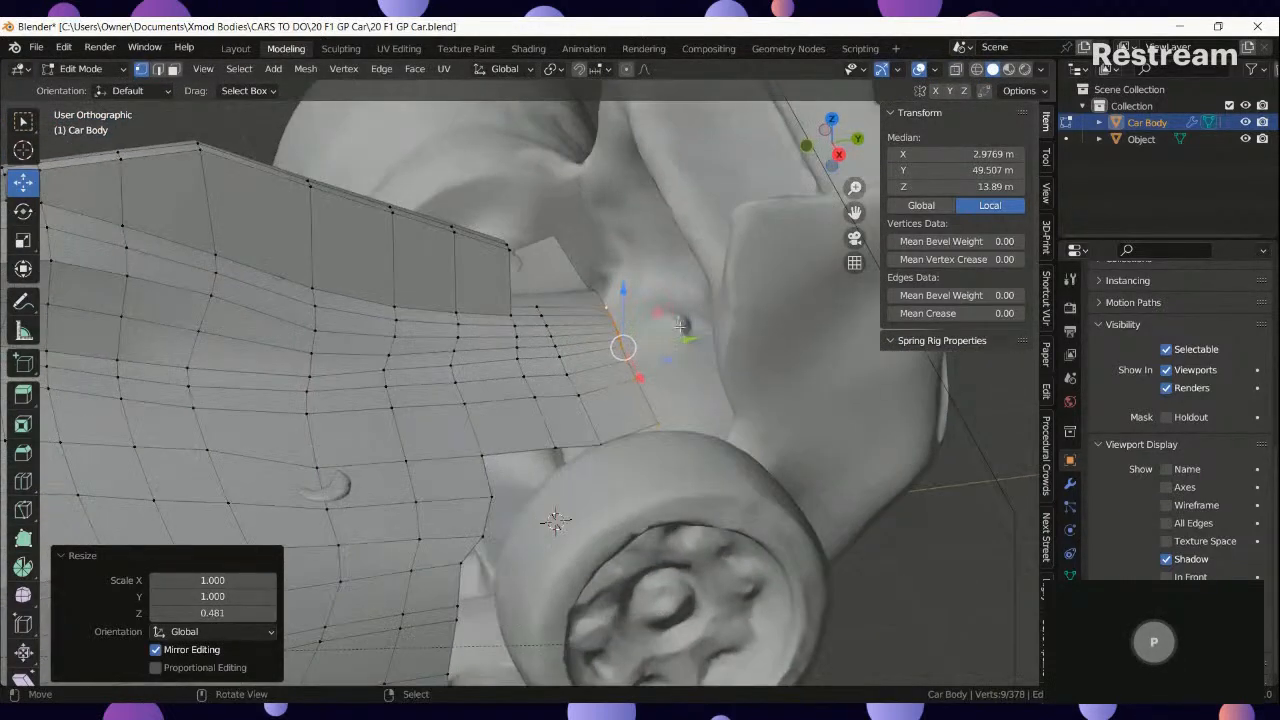
# Move the extruded rear edge backward to about Y 51.62 m and scale it to 0.892 in Z.
pyautogui.moveTo(689, 340); pyautogui.dragTo(714, 339)
pyautogui.moveTo(710, 344)
pyautogui.mouseDown(button='middle')
pyautogui.moveTo(770, 415)
pyautogui.moveTo(832, 383)
pyautogui.moveTo(840, 344)
pyautogui.moveTo(706, 362)
pyautogui.mouseUp(button='middle')
pyautogui.moveTo(706, 362); pyautogui.dragTo(731, 367)
pyautogui.moveTo(731, 367); pyautogui.dragTo(838, 475, button='middle')
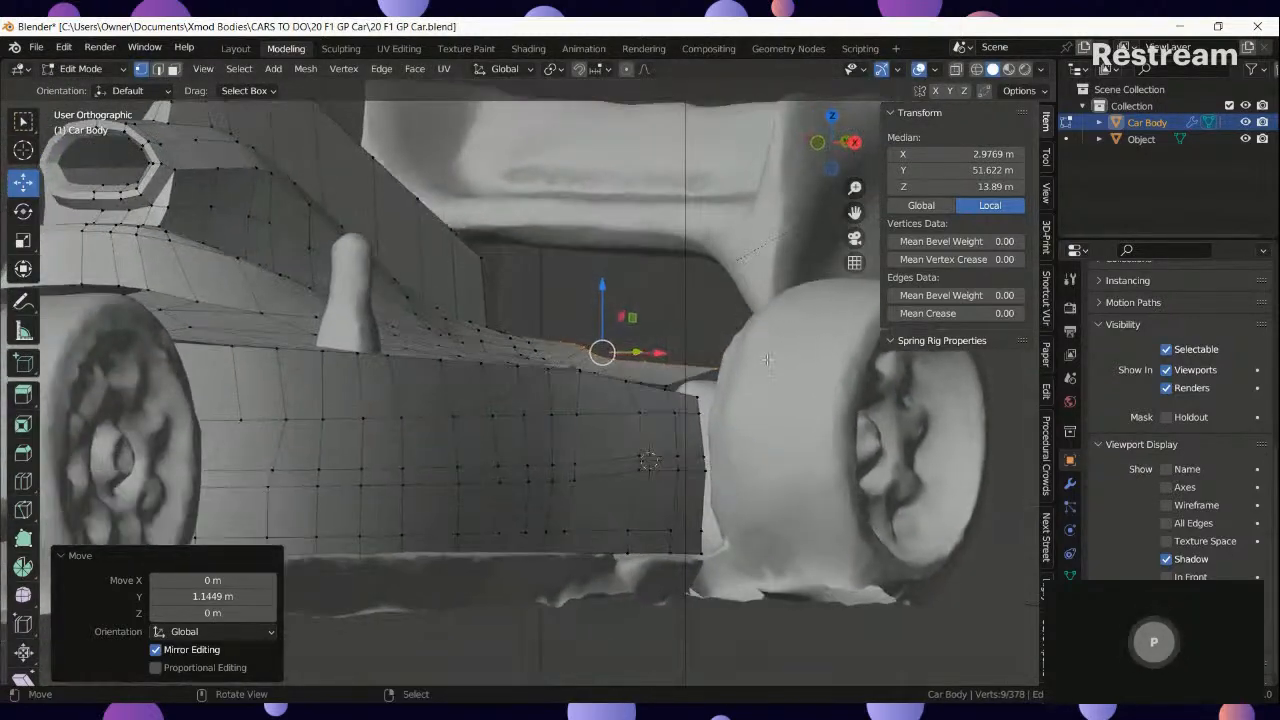
pyautogui.press('s')
pyautogui.press('z')
pyautogui.click(812, 450)
# Lower the rear edge slightly in Z against the side blueprint, using wireframe shading to see through the wheel.
pyautogui.moveTo(726, 332); pyautogui.dragTo(632, 377, button='middle')
pyautogui.press('KP_3')
pyautogui.press('z')
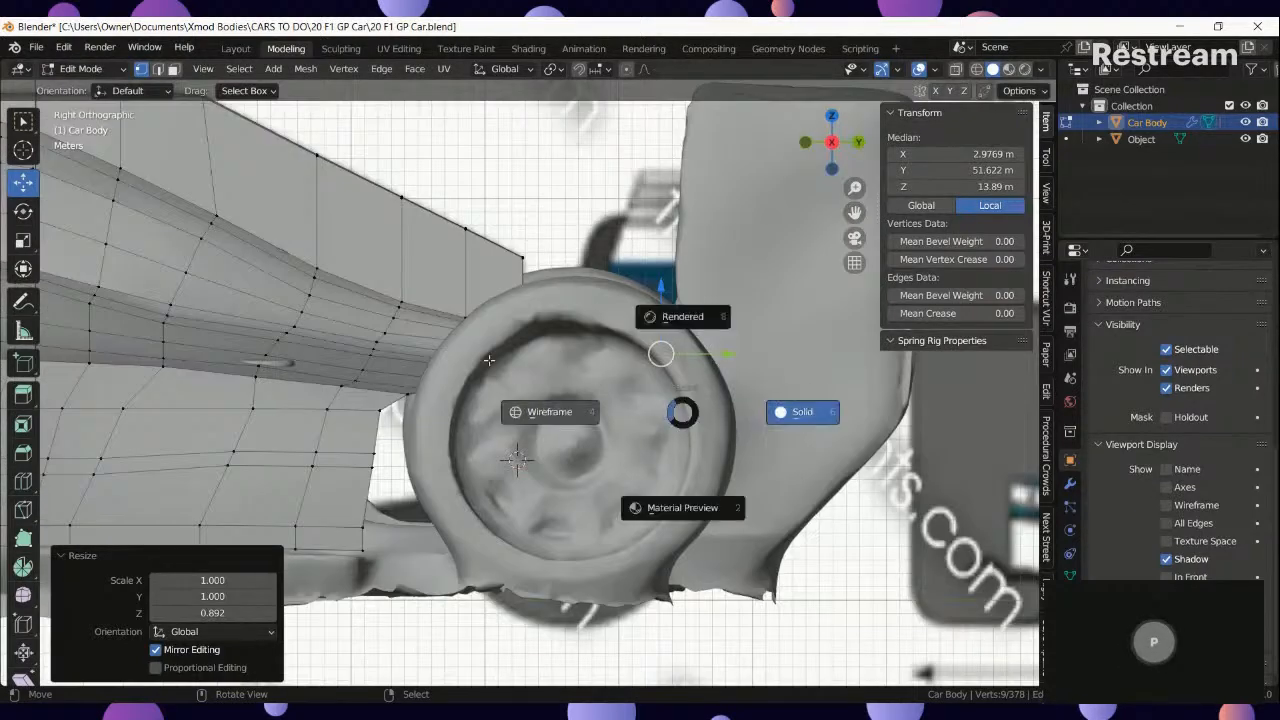
pyautogui.click(560, 411)
pyautogui.moveTo(672, 287); pyautogui.dragTo(684, 301)
pyautogui.press('z')
pyautogui.moveTo(700, 305); pyautogui.dragTo(680, 405, button='middle')
# Edge-slide the vertex row just ahead of the rear edge backward and shift it slightly further in Y.
pyautogui.rightClick(544, 508)
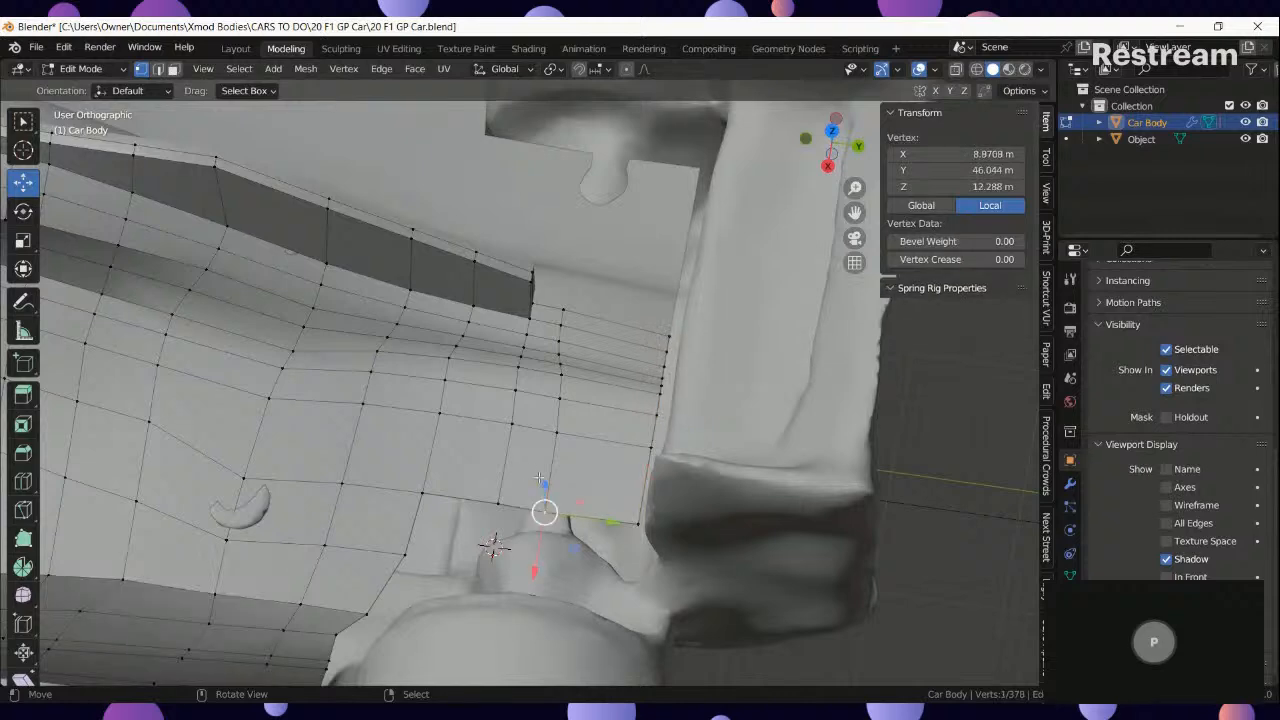
pyautogui.keyDown('ctrl'); pyautogui.click(574, 289); pyautogui.keyUp('ctrl')
pyautogui.press('g')
pyautogui.press('g')
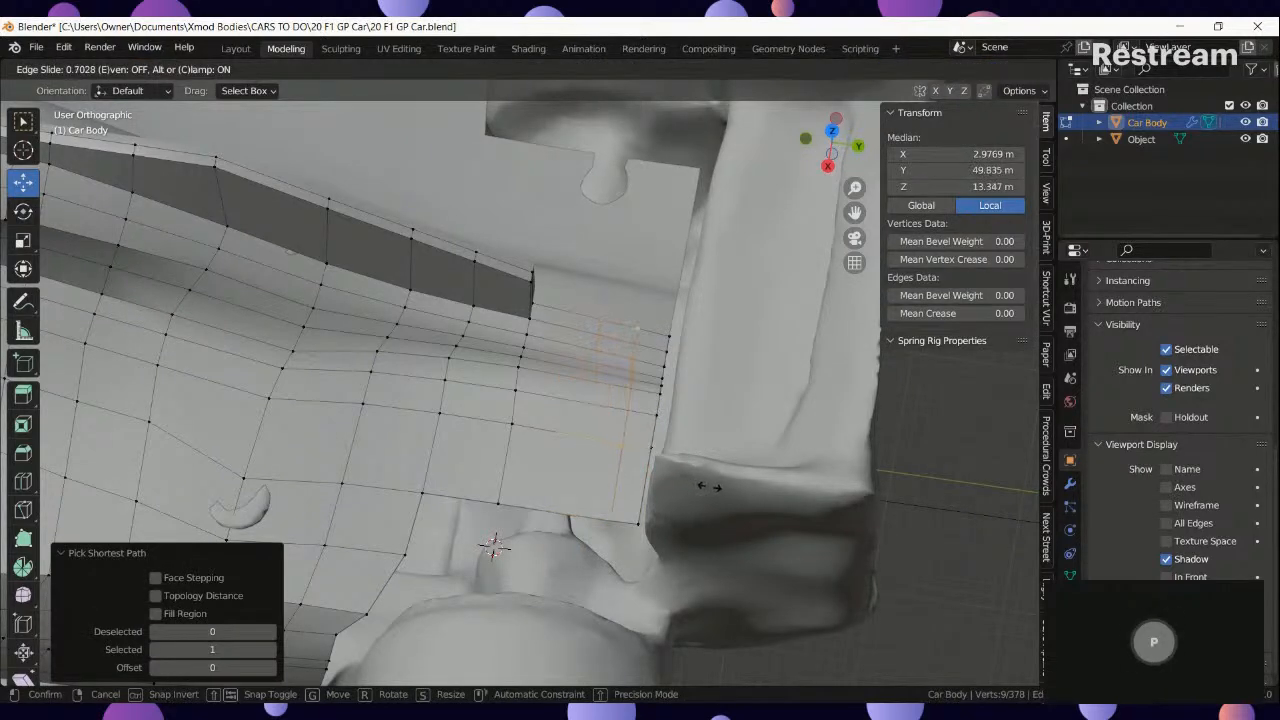
pyautogui.click(708, 486)
pyautogui.press('Tab')
pyautogui.press('Tab')
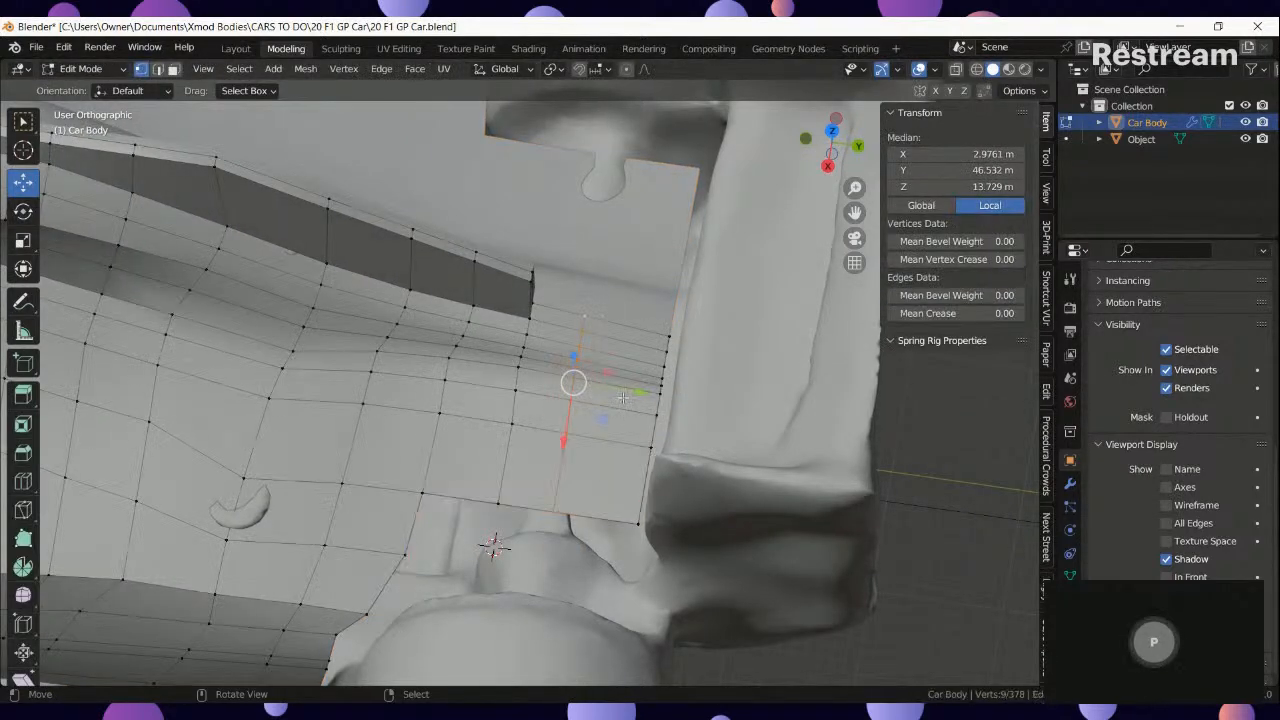
pyautogui.moveTo(638, 393); pyautogui.dragTo(654, 397)
pyautogui.press('Tab')
# Examine the extended rear bodywork in object mode from above, close up and from the front side against the scan mesh.
pyautogui.scroll(-5, 660, 420)
pyautogui.moveTo(710, 454); pyautogui.dragTo(830, 408, button='middle')
pyautogui.scroll(4, 351, 331)
pyautogui.moveTo(400, 360); pyautogui.dragTo(455, 432, button='middle')
pyautogui.scroll(3, 374, 353)
pyautogui.moveTo(372, 390); pyautogui.dragTo(697, 419, button='middle')
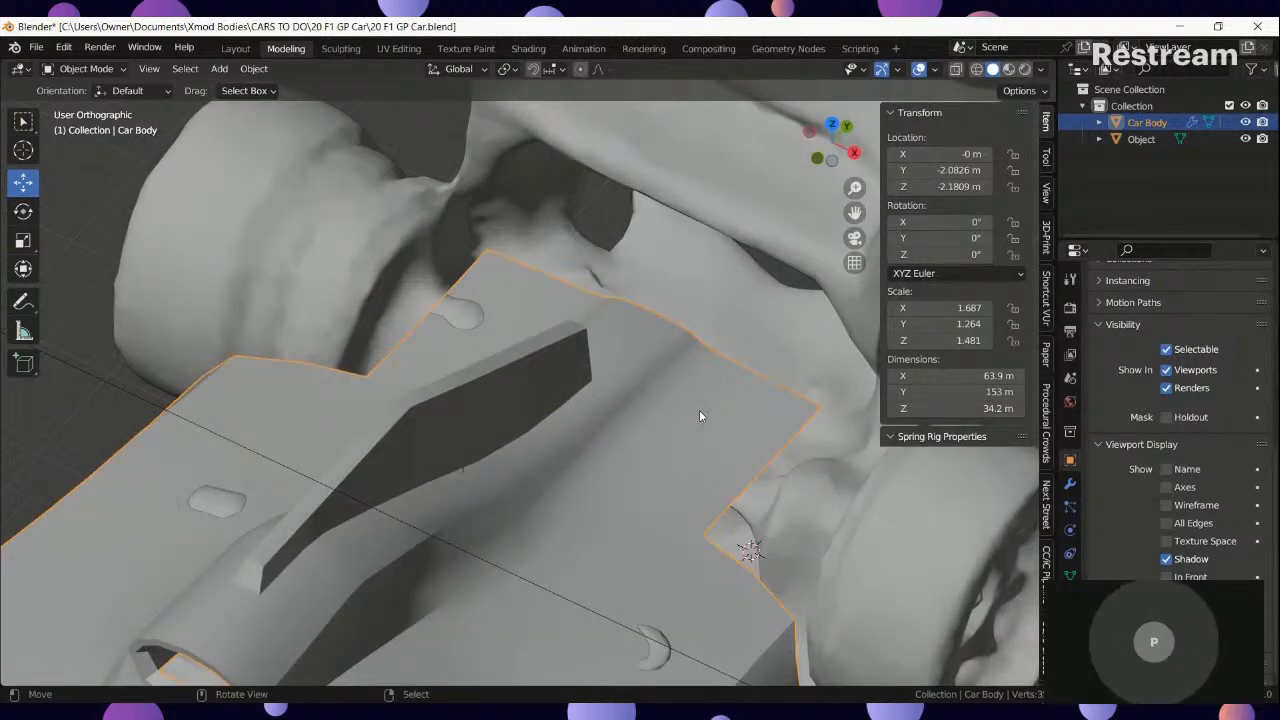
pyautogui.scroll(-3, 699, 416)
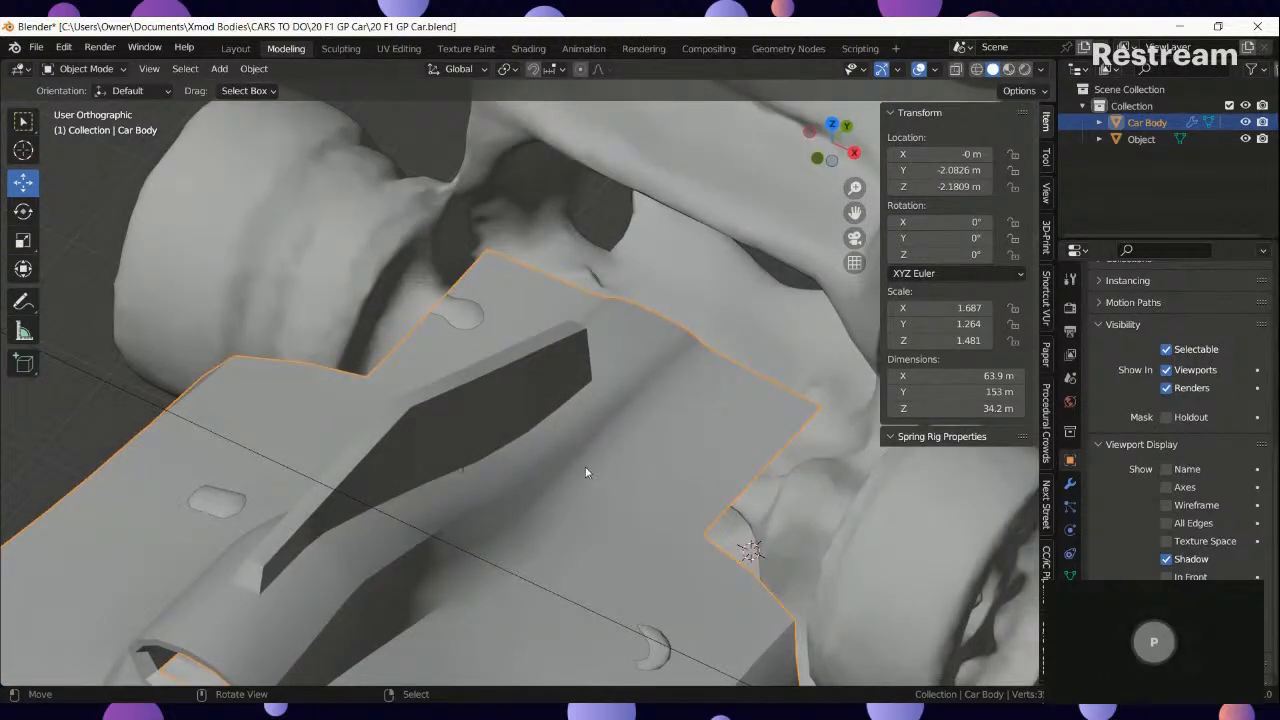
pyautogui.moveTo(699, 416); pyautogui.dragTo(533, 490, button='middle')
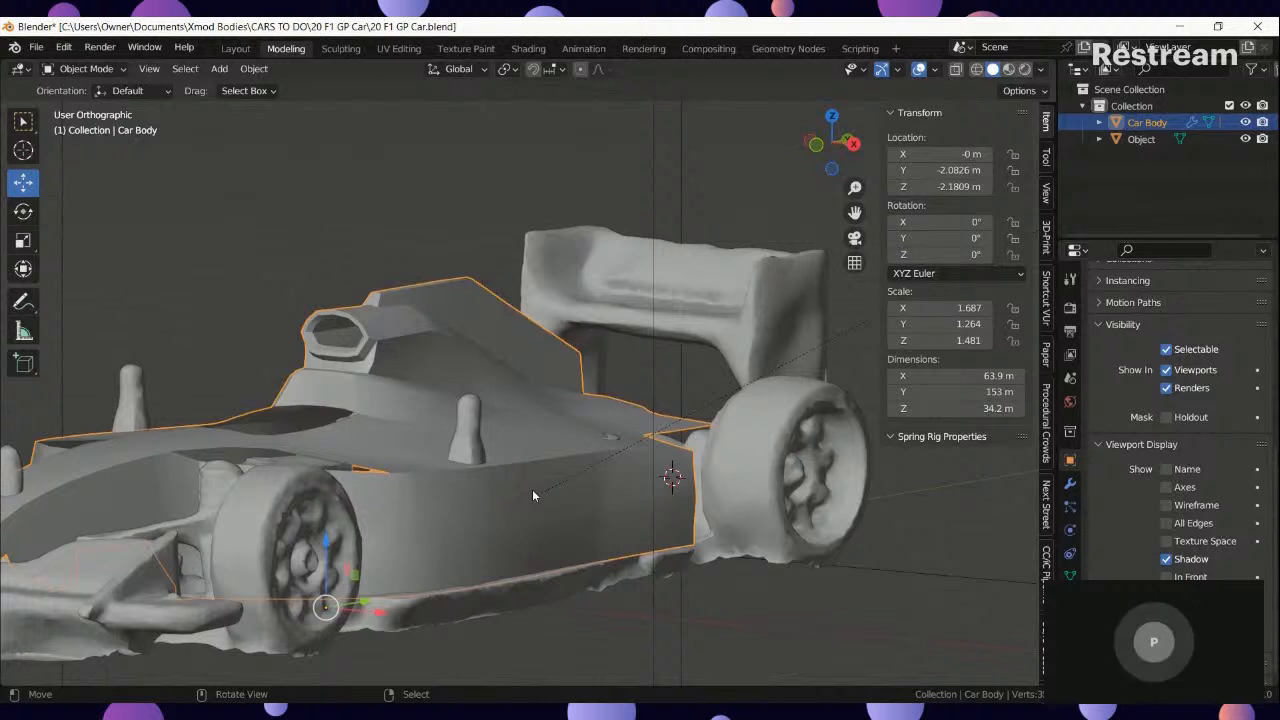
# Switch the viewport to material preview shading and save the file.
pyautogui.press('z')
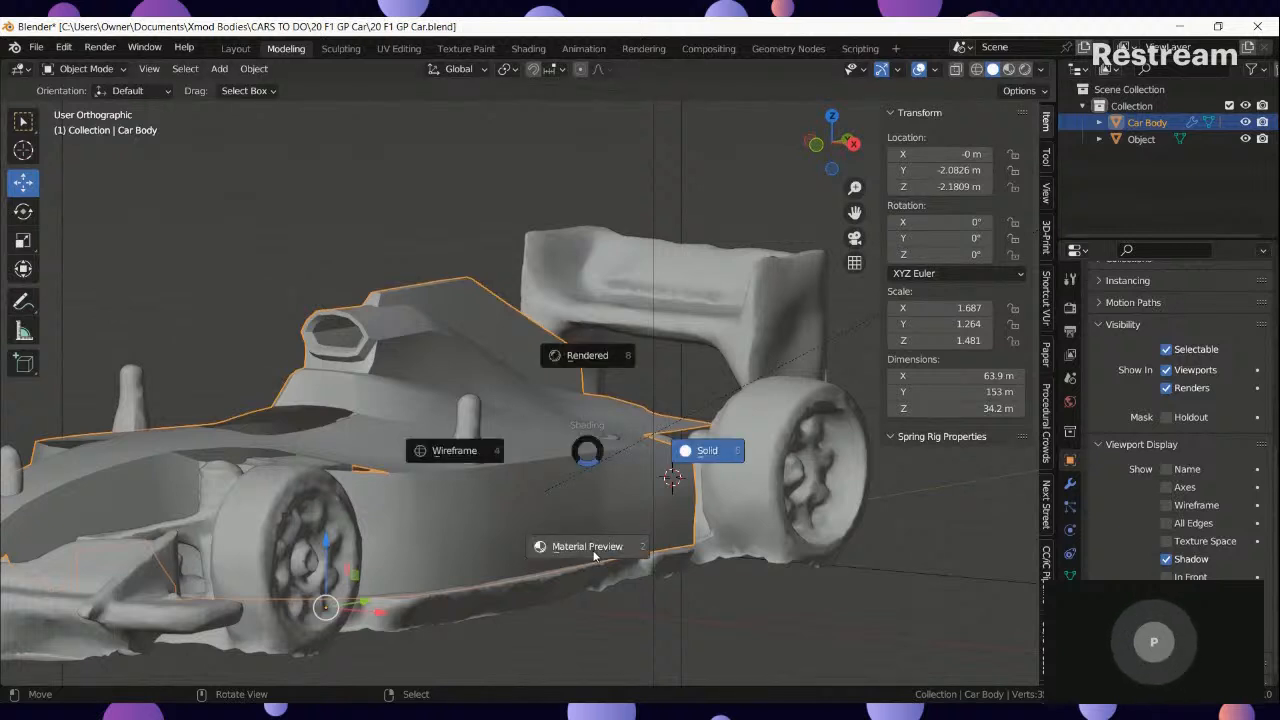
pyautogui.click(593, 556)
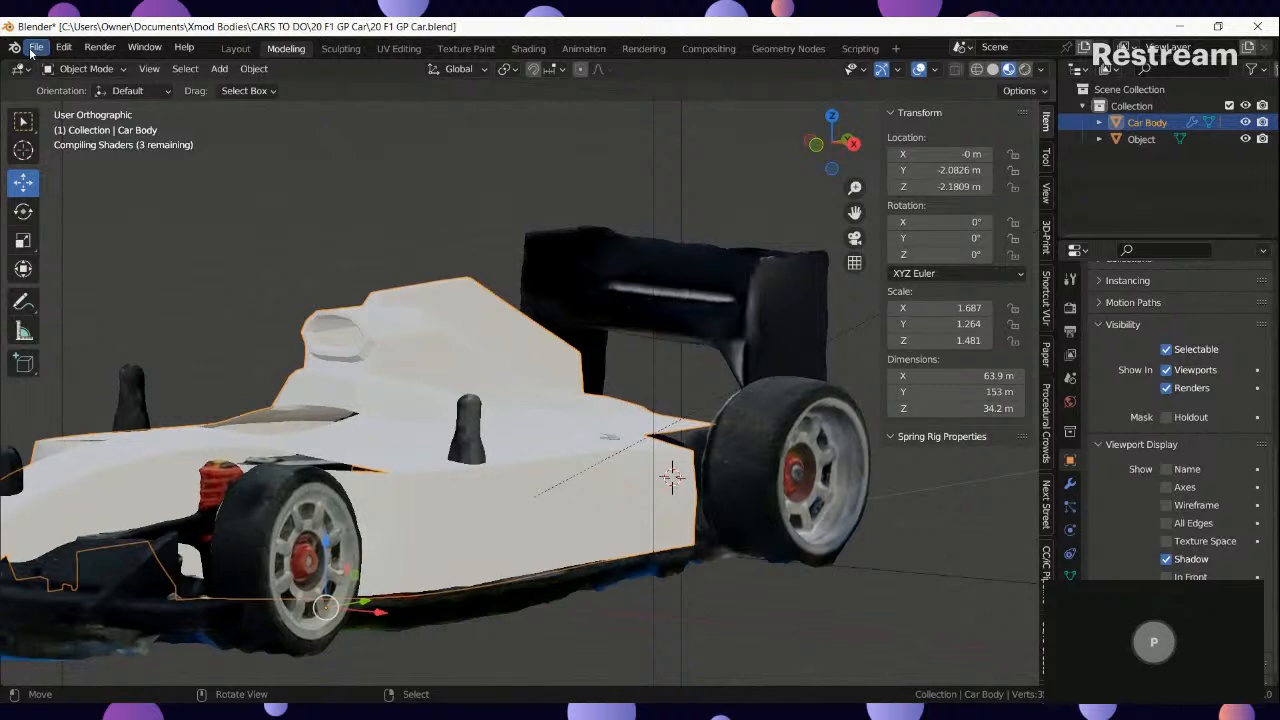
pyautogui.click(32, 50)
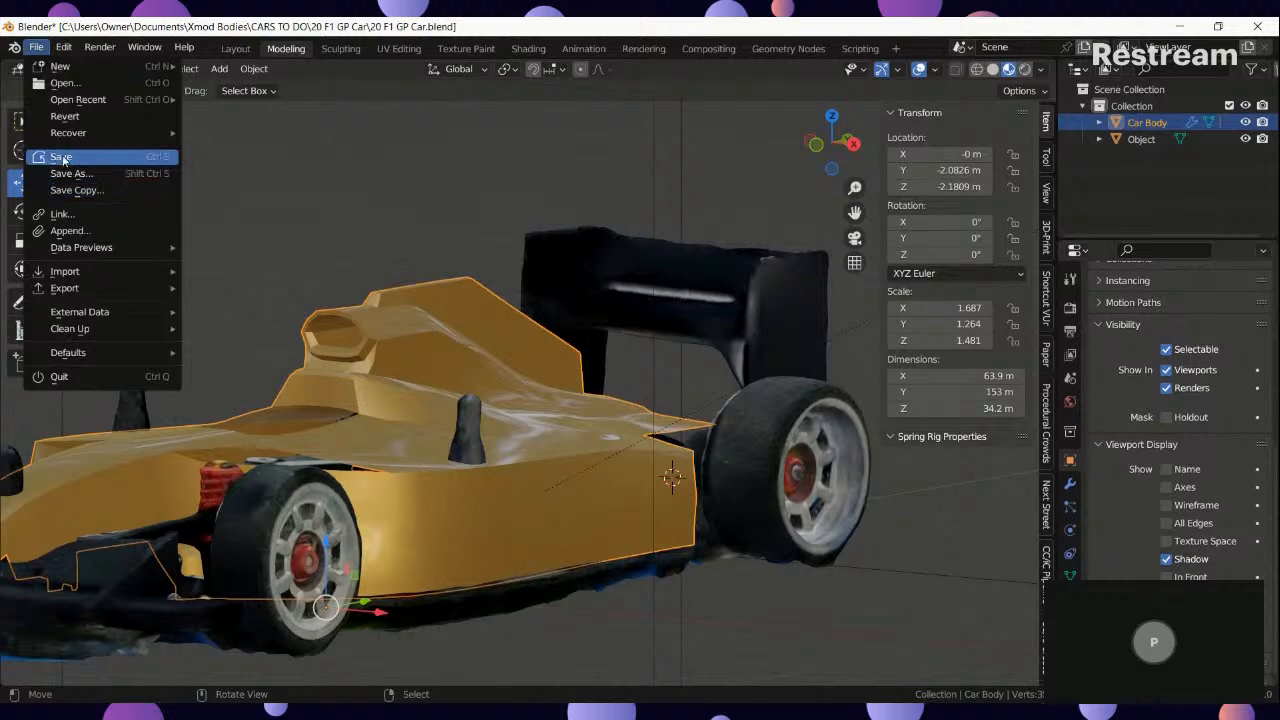
pyautogui.click(62, 158)
# Examine the mirrors, sidepods and overall body shape in material preview against the coloured scan and the side-view blueprint.
pyautogui.moveTo(480, 487); pyautogui.dragTo(587, 451, button='middle')
pyautogui.scroll(6, 586, 444)
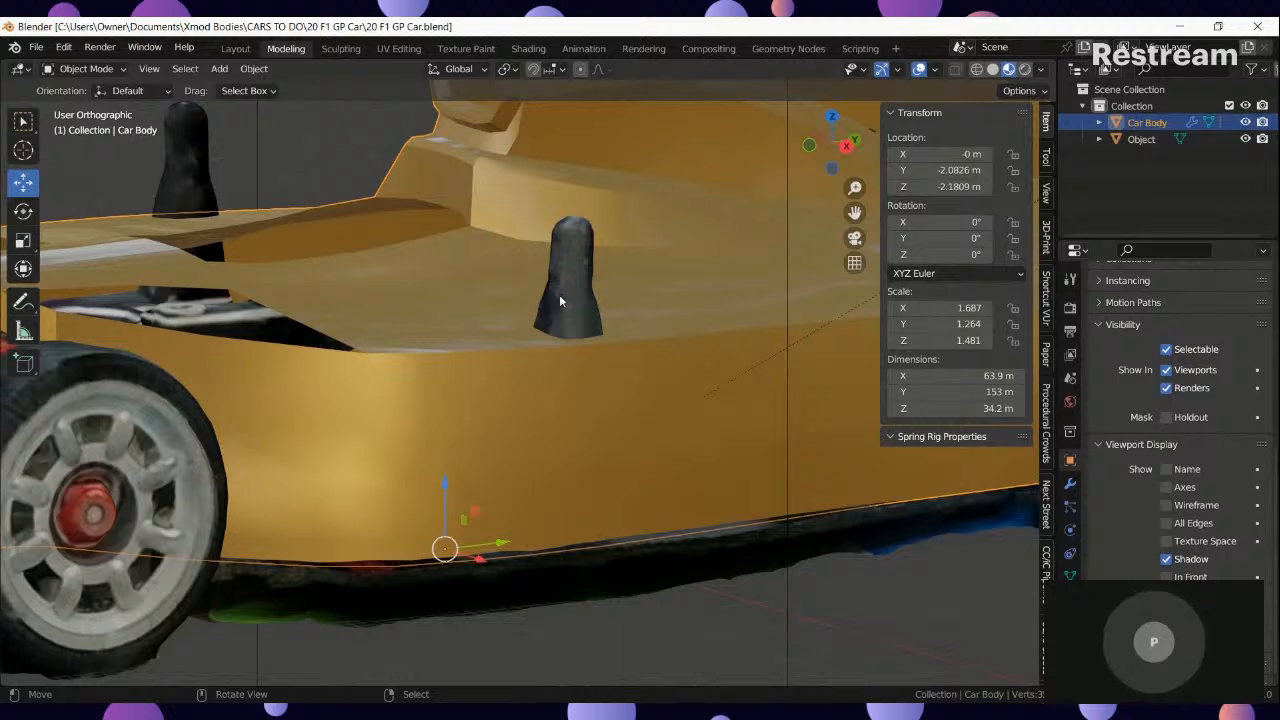
pyautogui.scroll(-4, 559, 294)
pyautogui.scroll(-3, 446, 361)
pyautogui.scroll(7, 276, 333)
pyautogui.scroll(2, 250, 301)
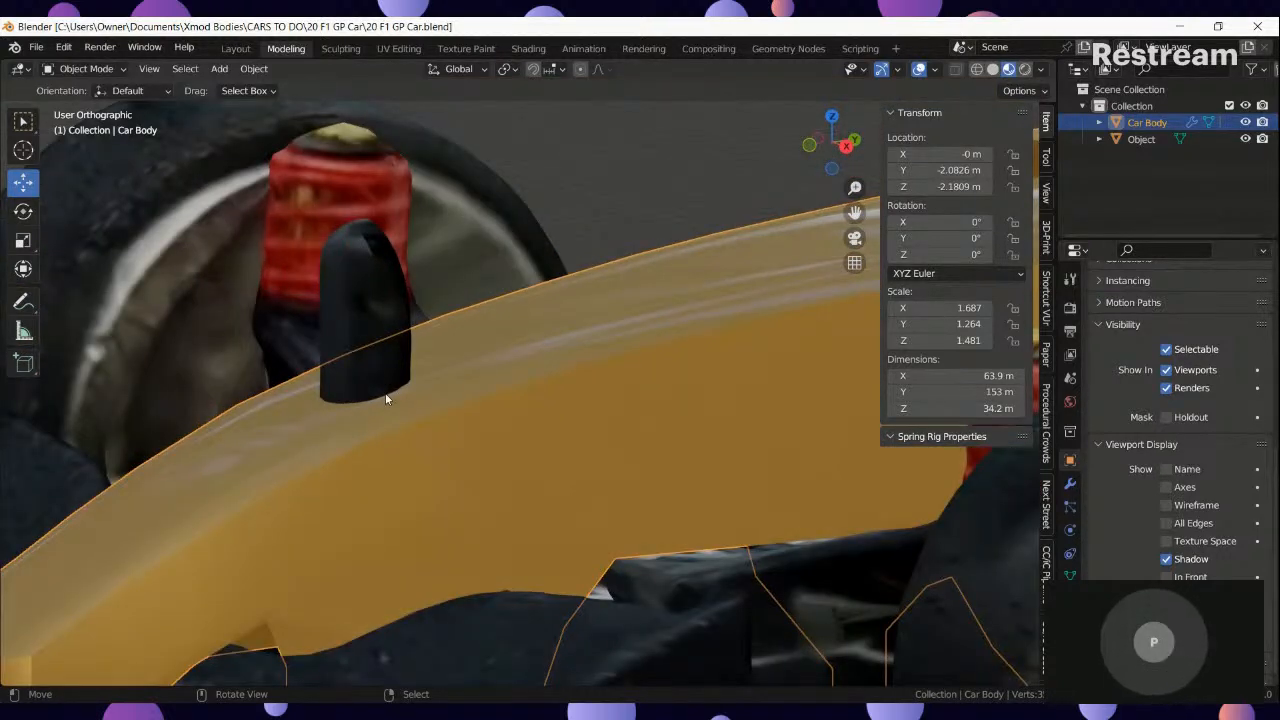
pyautogui.scroll(-6, 397, 397)
pyautogui.moveTo(432, 410); pyautogui.dragTo(572, 398, button='middle')
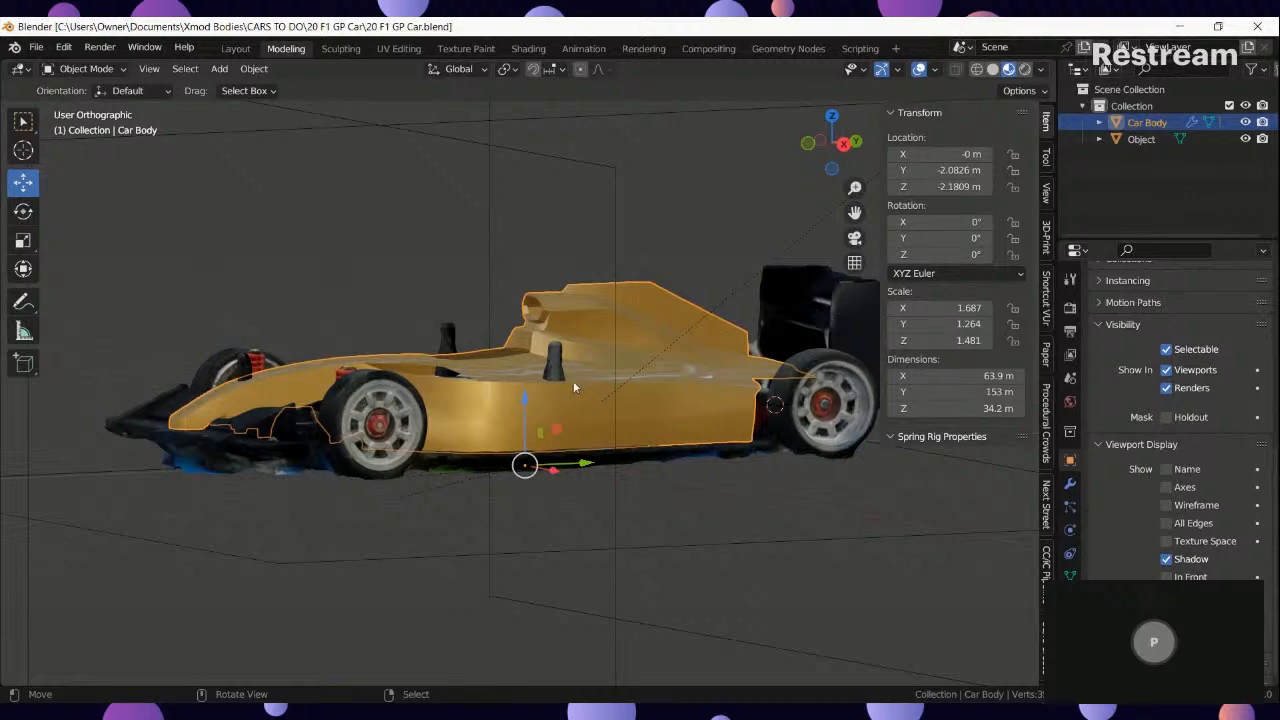
pyautogui.press('KP_3')
pyautogui.scroll(3, 425, 380)
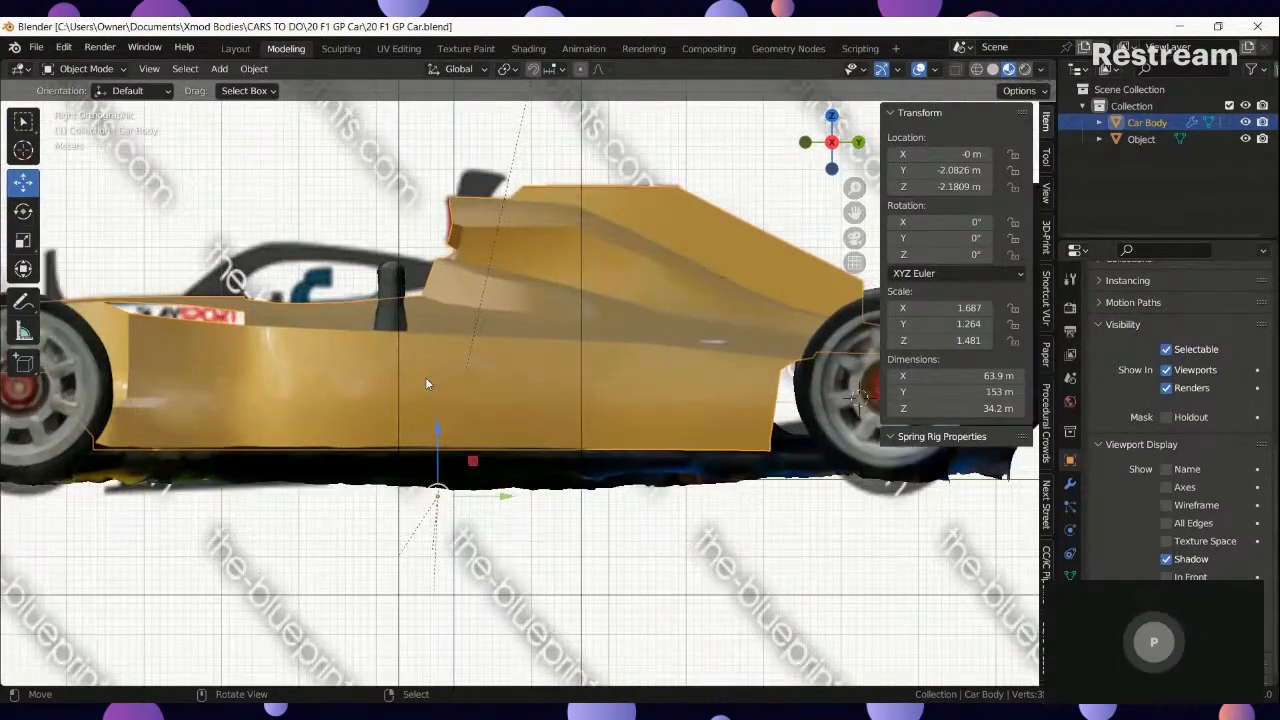
pyautogui.scroll(-1, 752, 407)
pyautogui.scroll(-2, 618, 428)
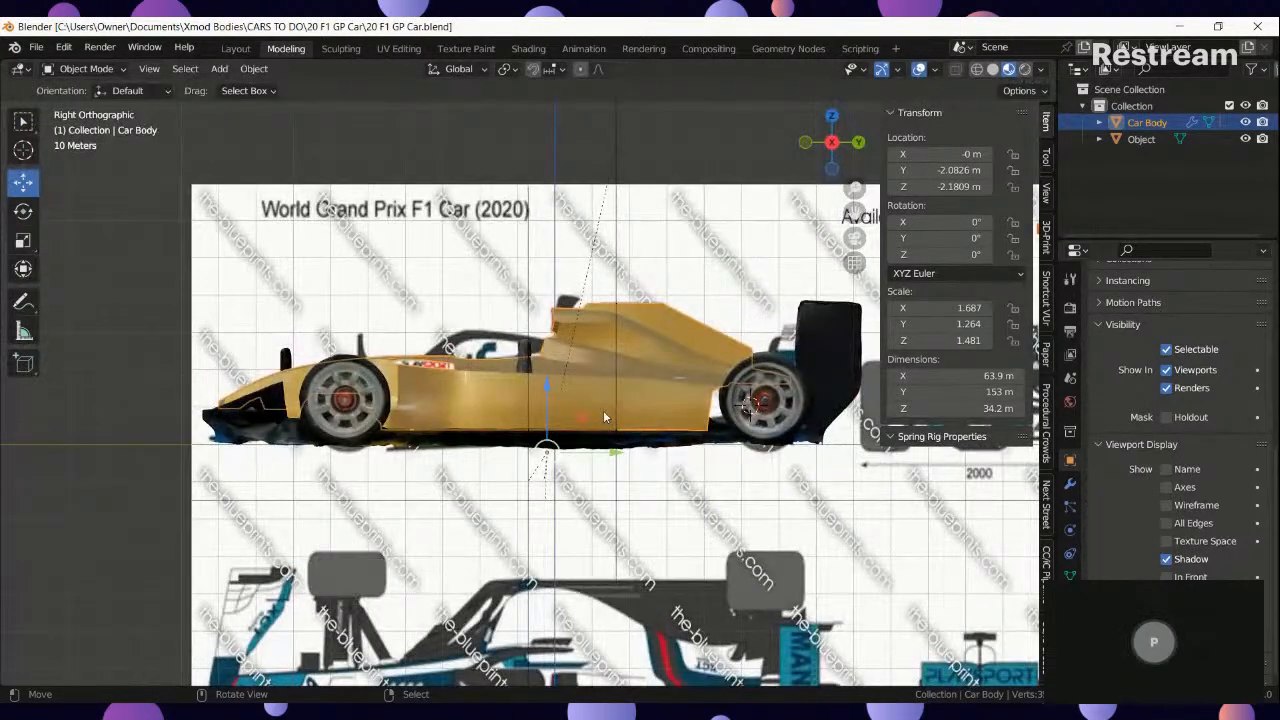
pyautogui.scroll(4, 462, 345)
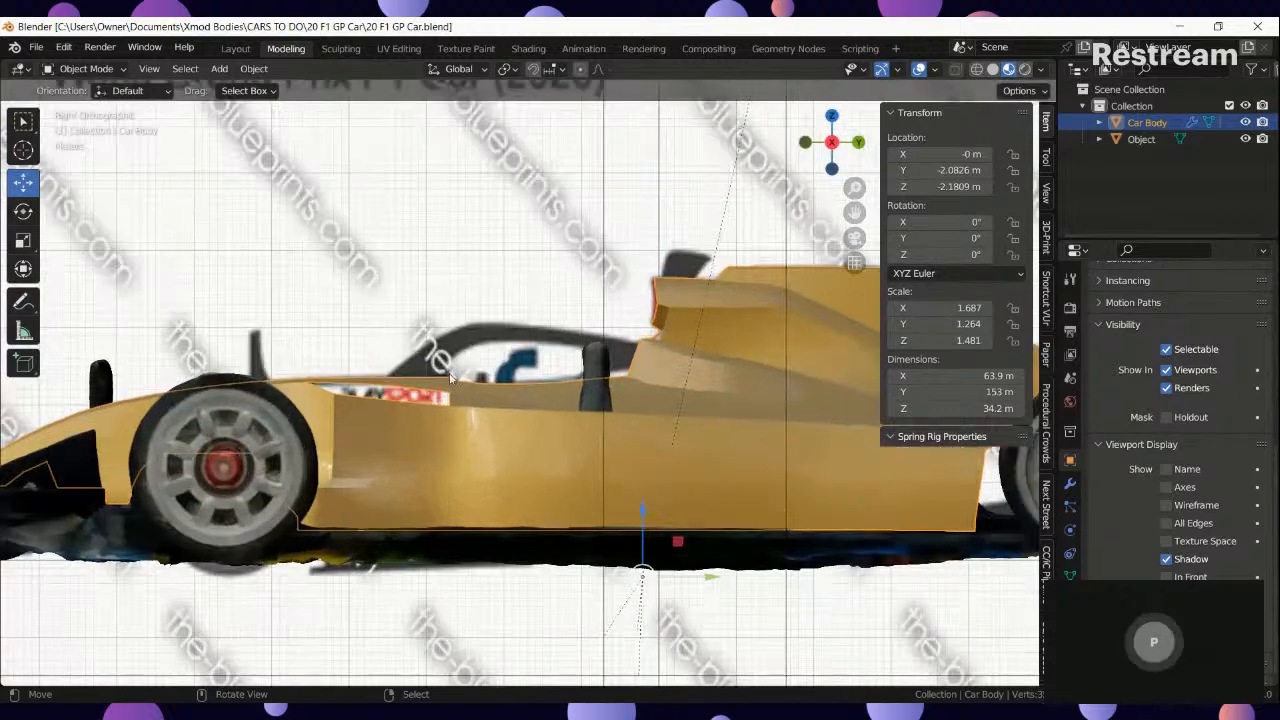
# Return to editing the car body mesh and set the viewport back to solid shading.
pyautogui.press('Tab')
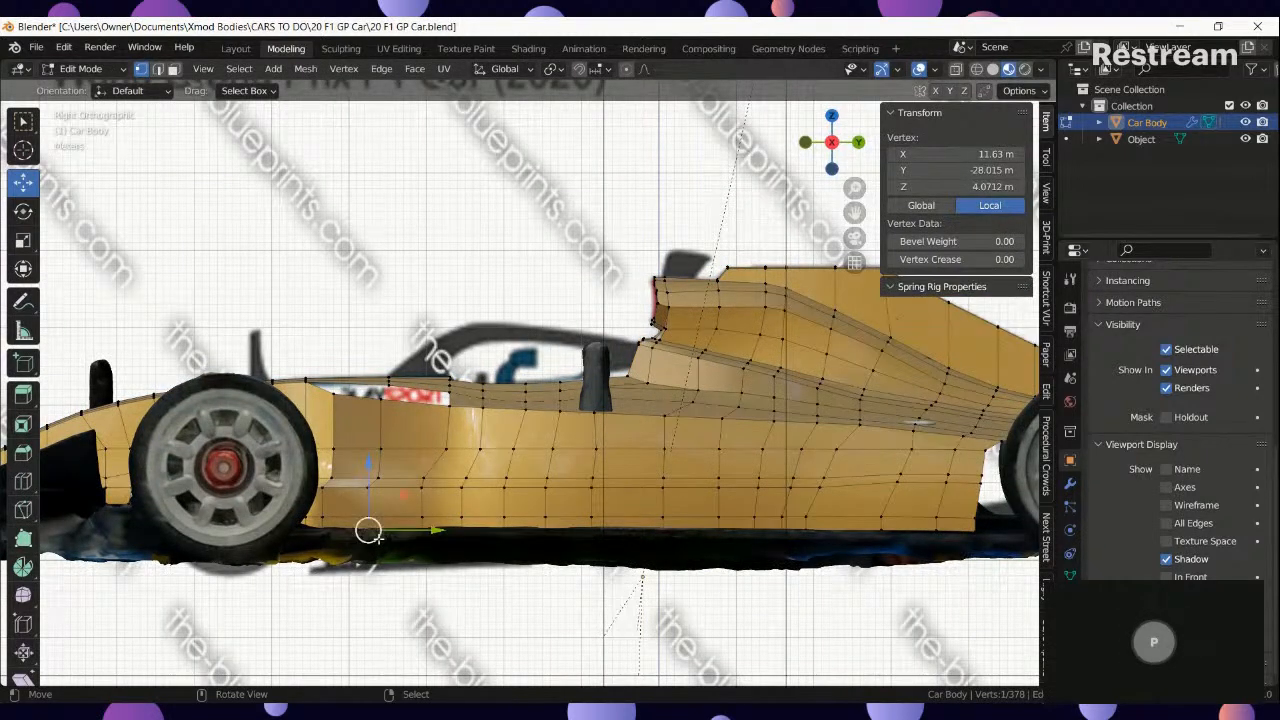
pyautogui.keyDown('shift'); pyautogui.moveTo(403, 449); pyautogui.dragTo(328, 459, button='middle'); pyautogui.keyUp('shift')
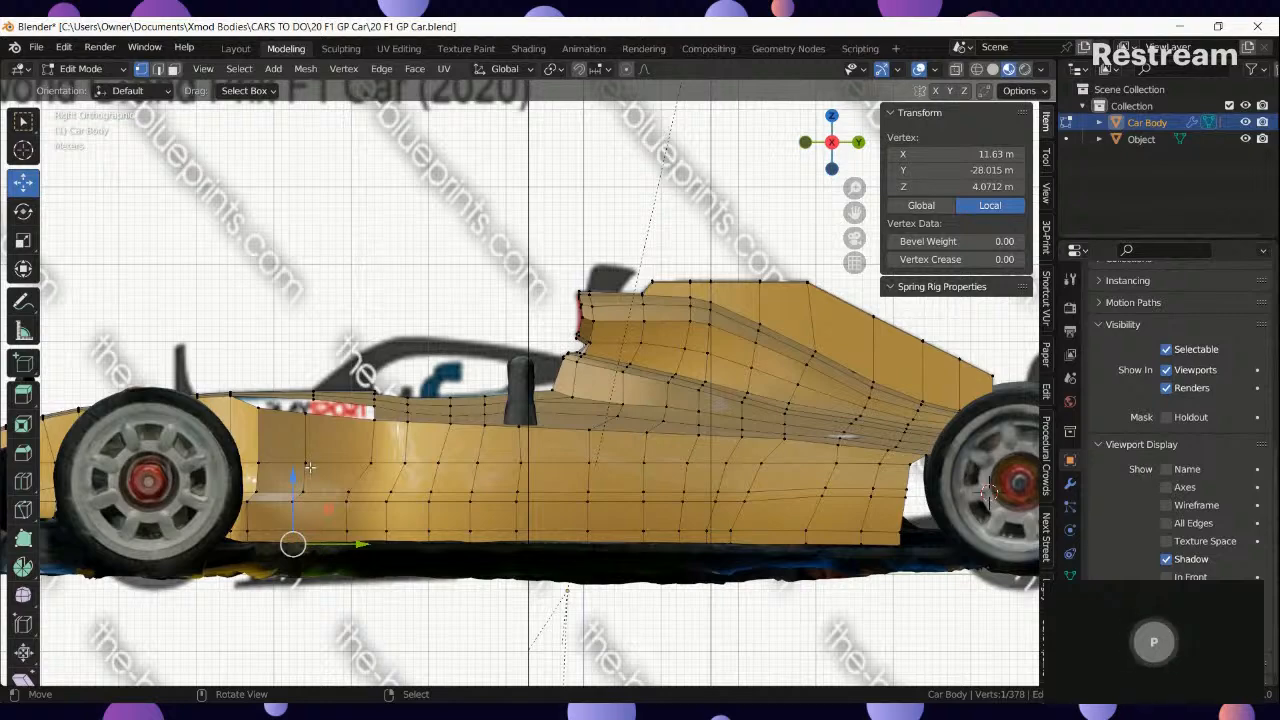
pyautogui.moveTo(987, 492)
pyautogui.keyDown('shift'); pyautogui.mouseDown(button='middle')
pyautogui.moveTo(889, 509)
pyautogui.moveTo(771, 477)
pyautogui.mouseUp(button='middle'); pyautogui.keyUp('shift')
pyautogui.press('z')
pyautogui.click(369, 441)
pyautogui.press('z')
pyautogui.moveTo(305, 408)
pyautogui.mouseDown(button='middle')
pyautogui.moveTo(382, 418)
pyautogui.moveTo(339, 427)
pyautogui.moveTo(222, 410)
pyautogui.moveTo(317, 426)
pyautogui.mouseUp(button='middle')
# Close the open gap between the nose top and the front of the sidepod with two four-vertex faces.
pyautogui.click(301, 403)
pyautogui.keyDown('ctrl'); pyautogui.click(418, 465); pyautogui.keyUp('ctrl')
pyautogui.click(222, 410)
pyautogui.scroll(2, 298, 444)
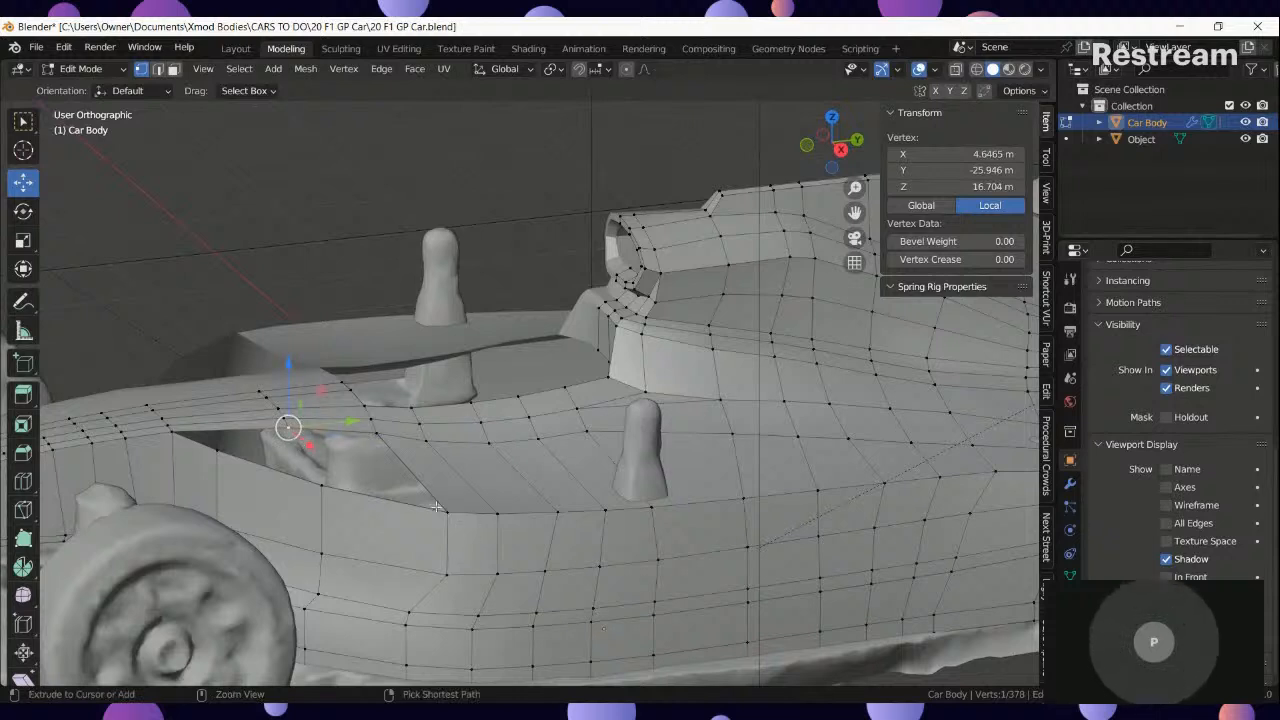
pyautogui.keyDown('ctrl'); pyautogui.click(325, 484); pyautogui.keyUp('ctrl')
pyautogui.press('f')
pyautogui.click(325, 484)
pyautogui.keyDown('ctrl'); pyautogui.click(188, 431); pyautogui.keyUp('ctrl')
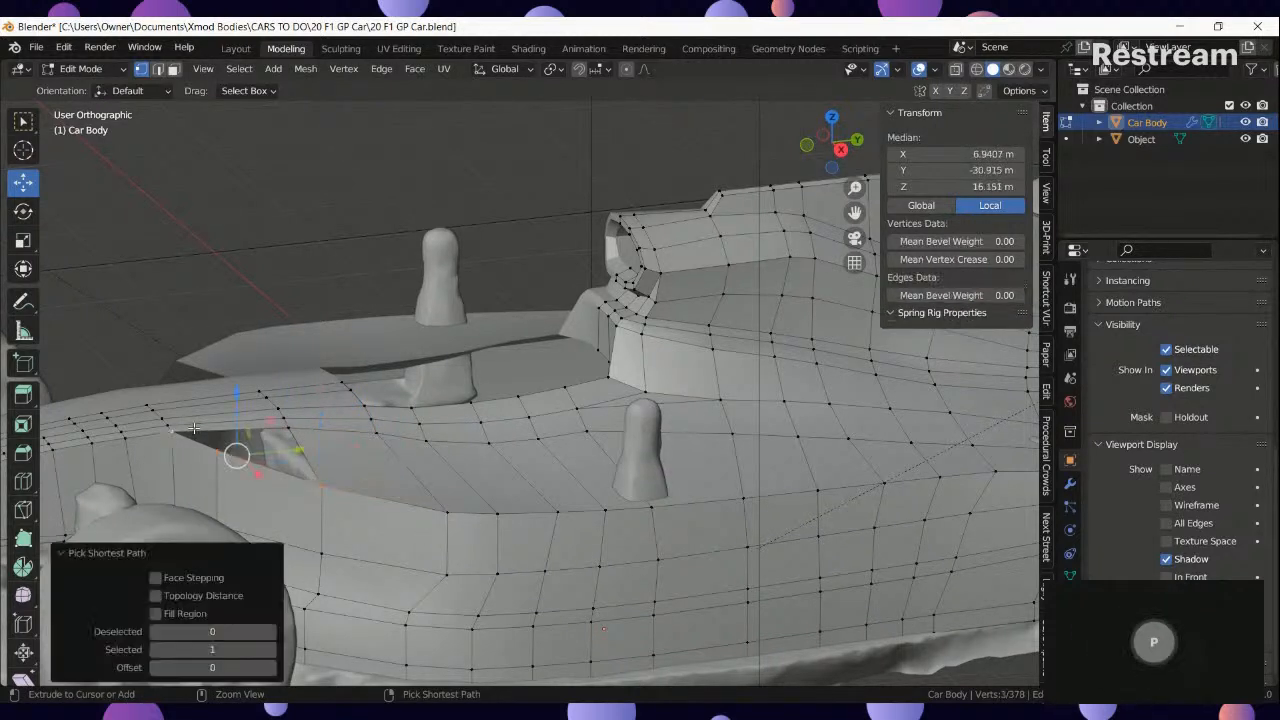
pyautogui.keyDown('ctrl'); pyautogui.click(291, 434); pyautogui.keyUp('ctrl')
pyautogui.press('f')
# Select a shortest-path vertex line from the front cockpit centre across to the sidepod and back along its upper edge toward the rear.
pyautogui.click(340, 382)
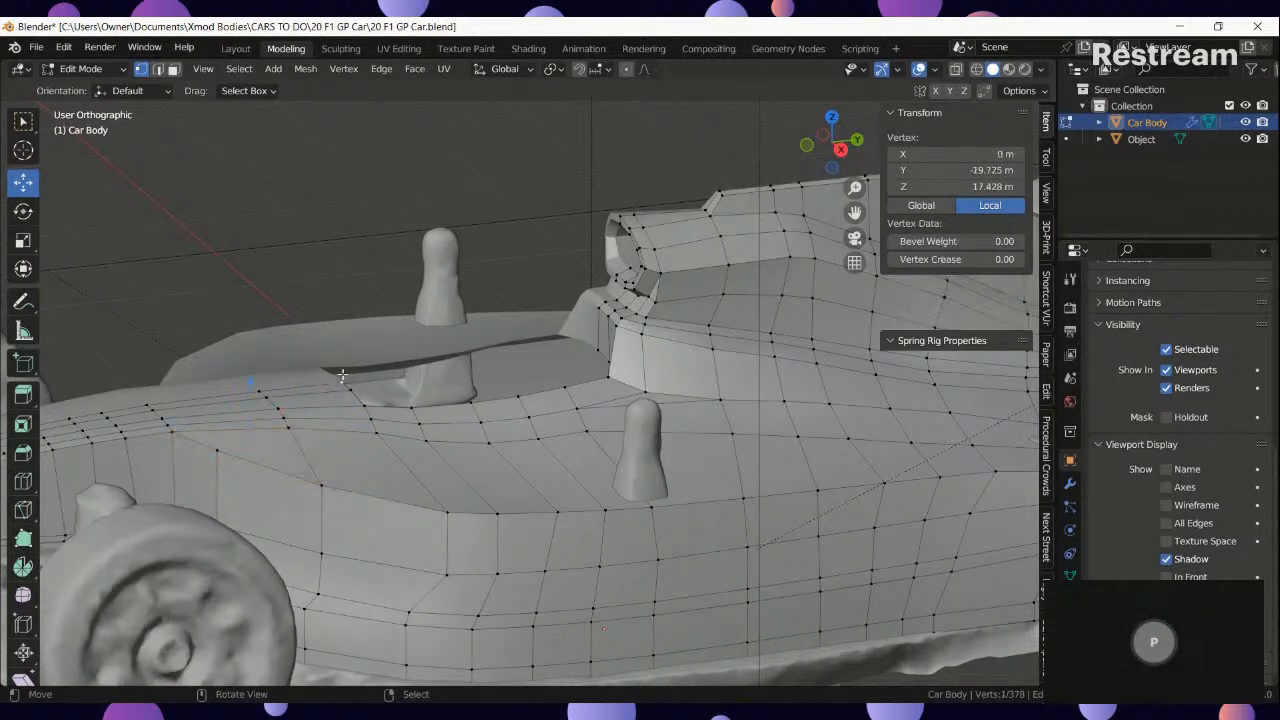
pyautogui.keyDown('ctrl'); pyautogui.click(287, 408); pyautogui.keyUp('ctrl')
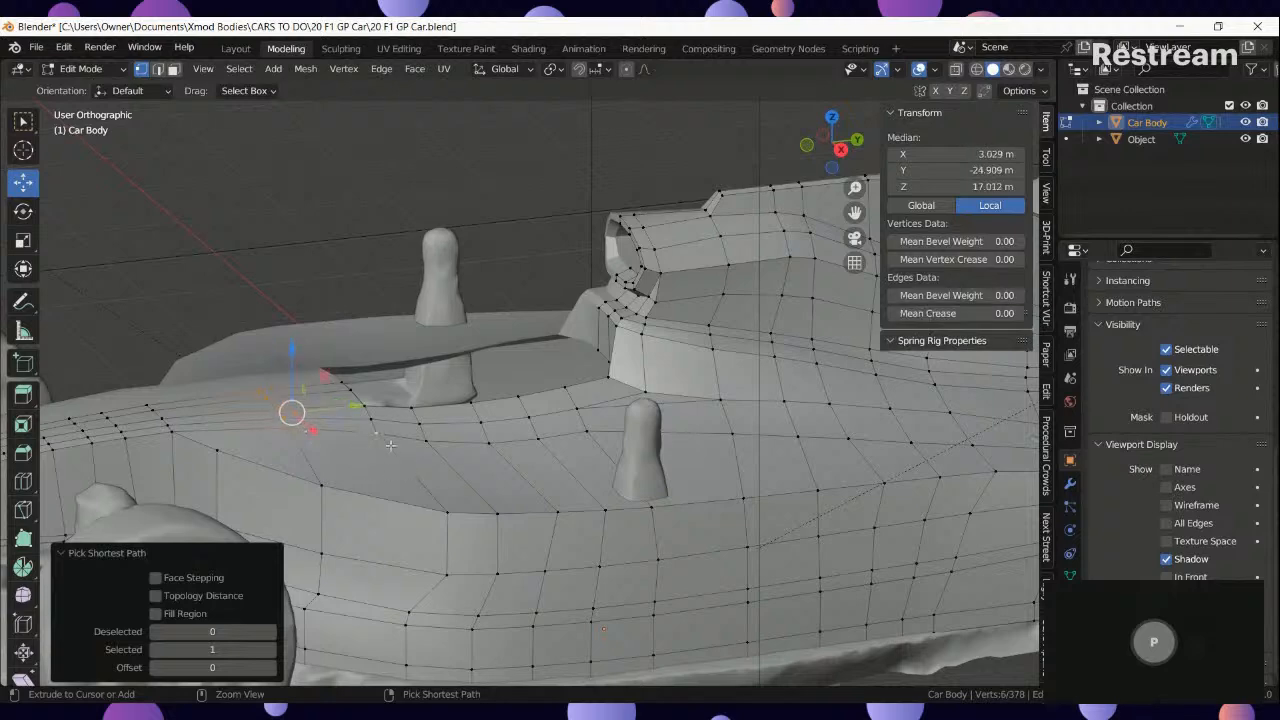
pyautogui.keyDown('ctrl'); pyautogui.click(454, 513); pyautogui.keyUp('ctrl')
pyautogui.moveTo(454, 513); pyautogui.dragTo(878, 551, button='middle')
pyautogui.keyDown('ctrl'); pyautogui.click(885, 502); pyautogui.keyUp('ctrl')
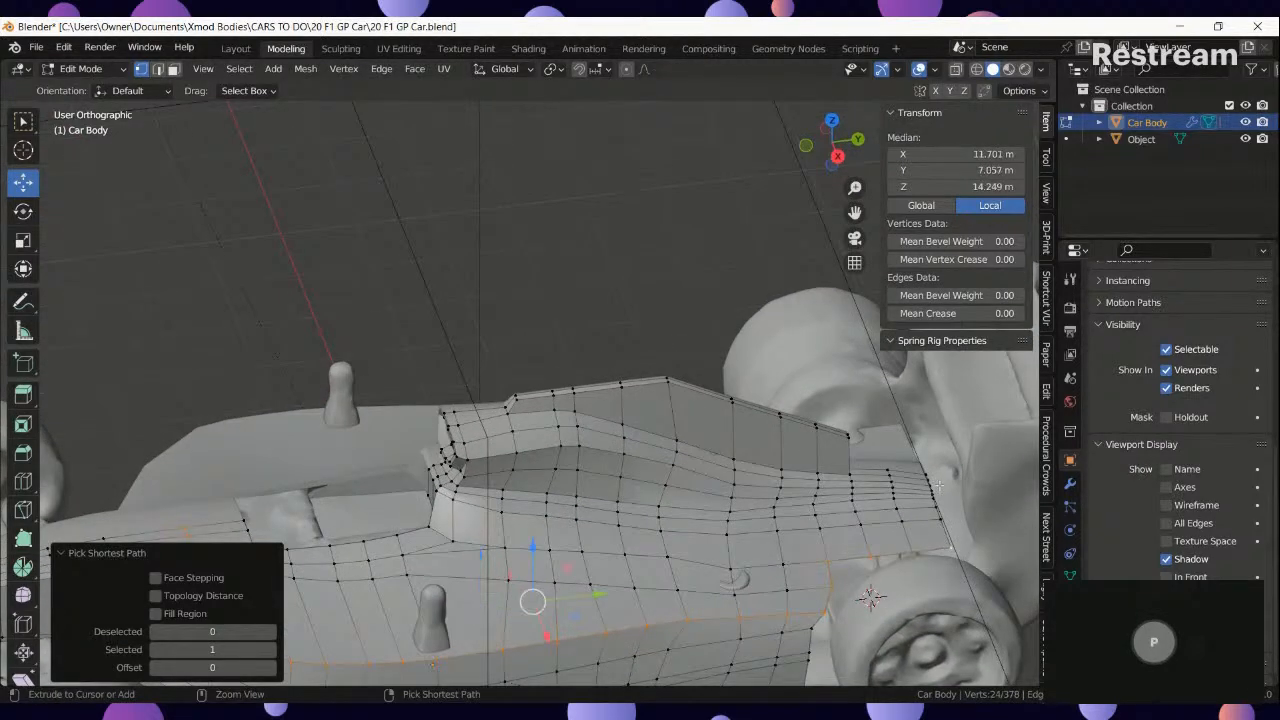
# Select the bigger region bounded by the picked edge loop, covering the upper body, and raise it 3.5839 m along Z.
pyautogui.press('q')
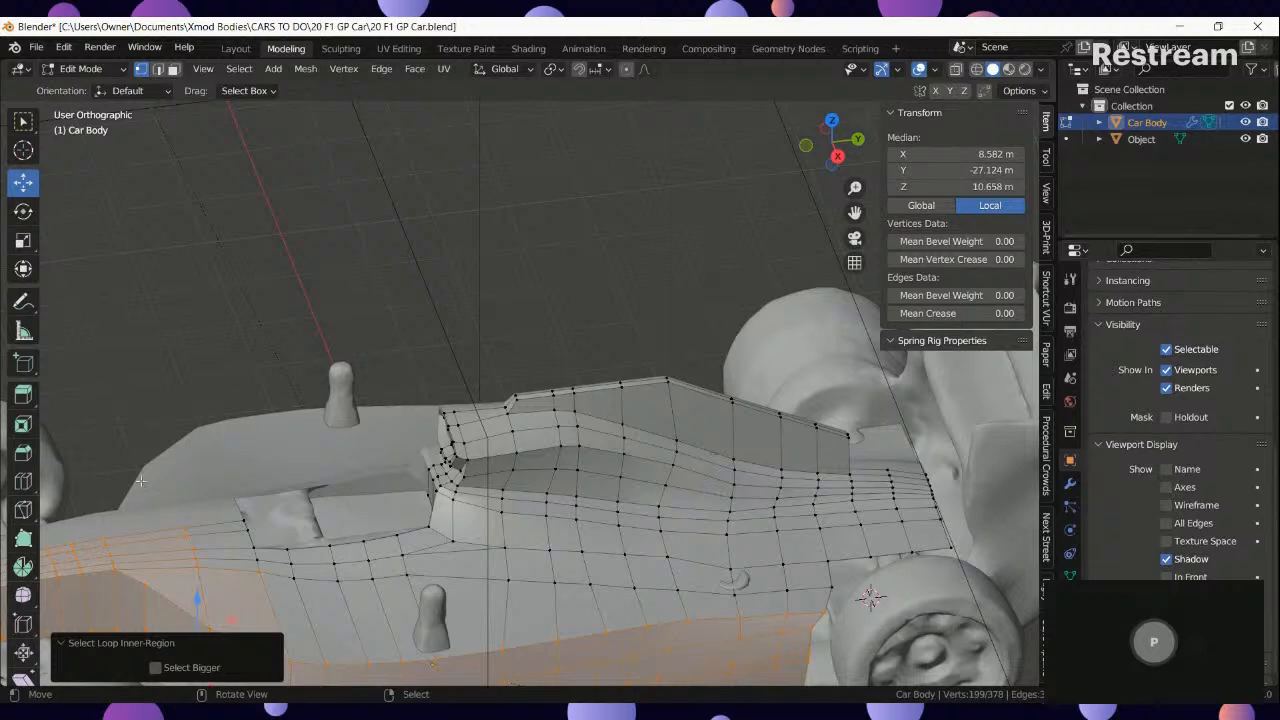
pyautogui.click(173, 665)
pyautogui.press('KP_3')
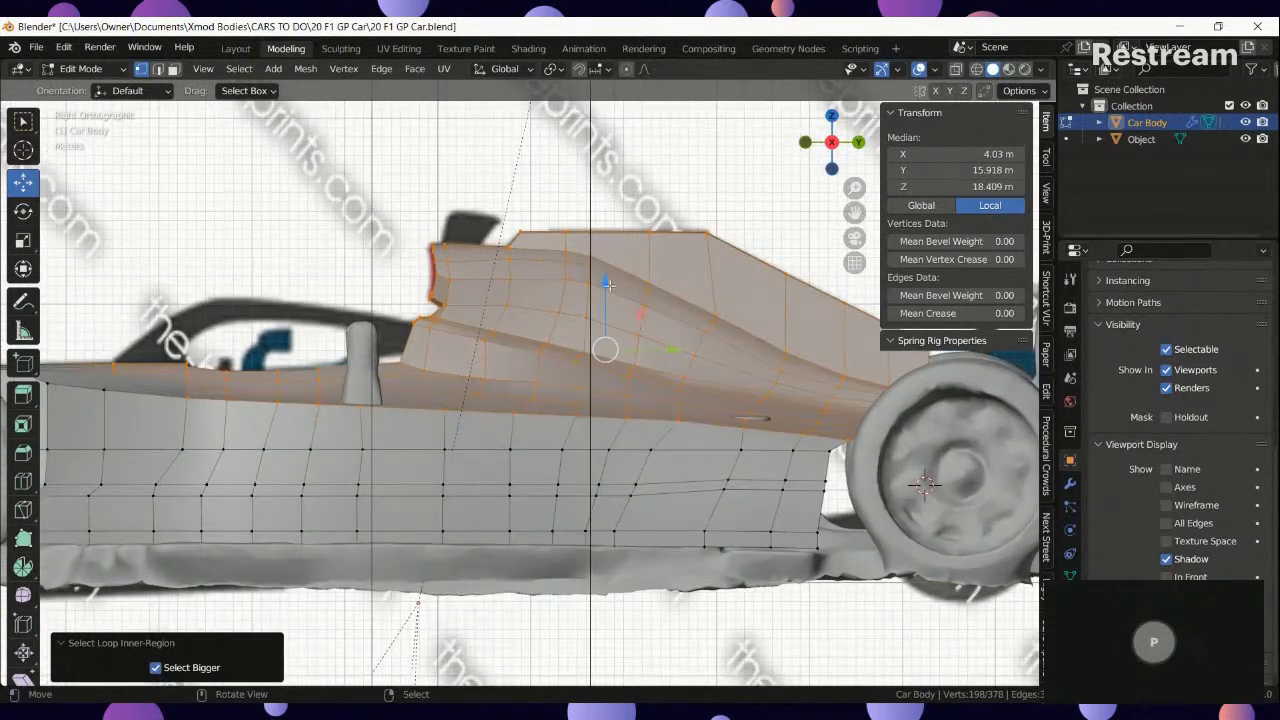
pyautogui.moveTo(608, 285); pyautogui.dragTo(638, 251)
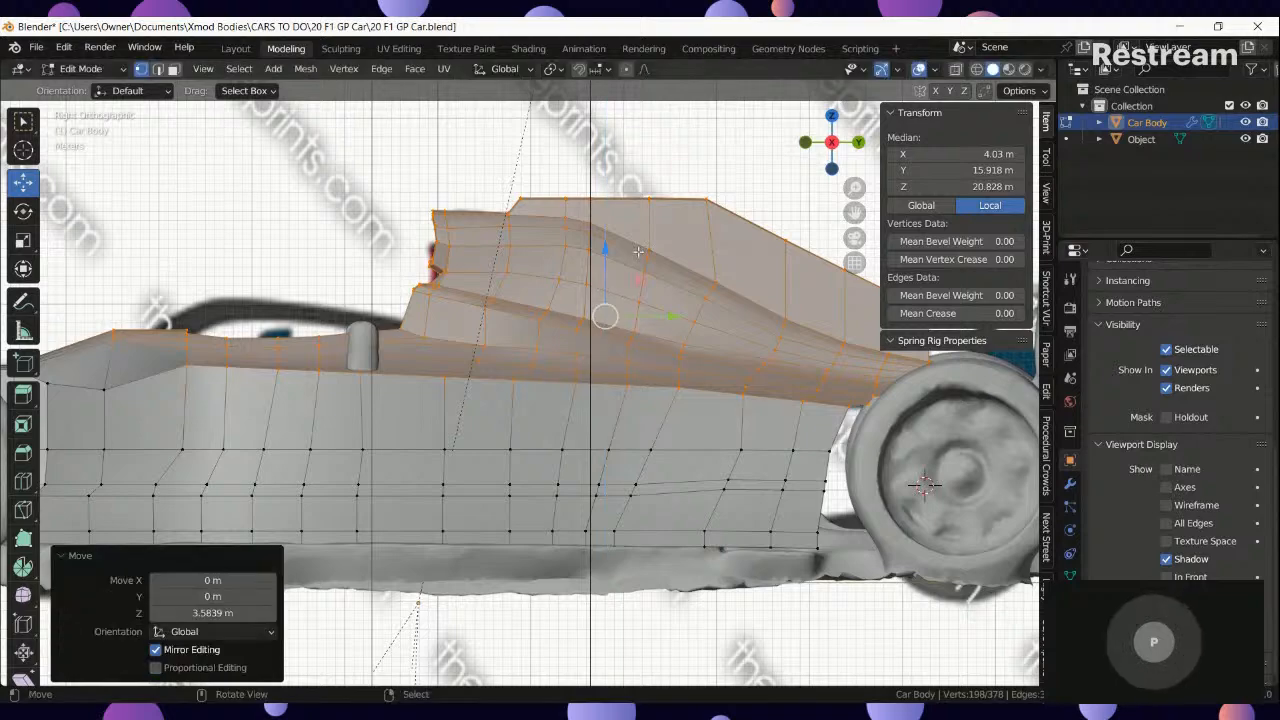
pyautogui.keyDown('shift'); pyautogui.moveTo(359, 418); pyautogui.dragTo(490, 400, button='middle'); pyautogui.keyUp('shift')
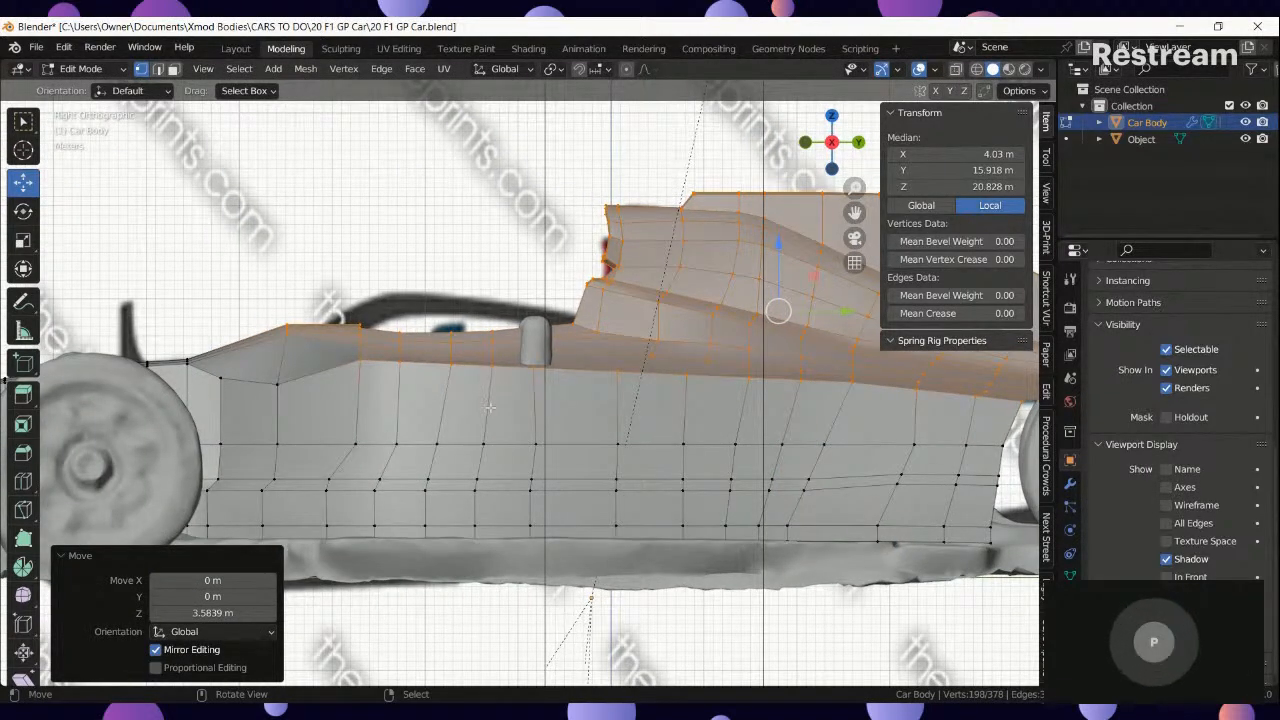
# Switch the viewport to material preview and lower the selected upper body slightly along Z.
pyautogui.moveTo(483, 398); pyautogui.dragTo(812, 460, button='middle')
pyautogui.press('z')
pyautogui.click(797, 581)
pyautogui.moveTo(797, 581); pyautogui.dragTo(701, 416, button='middle')
pyautogui.press('g')
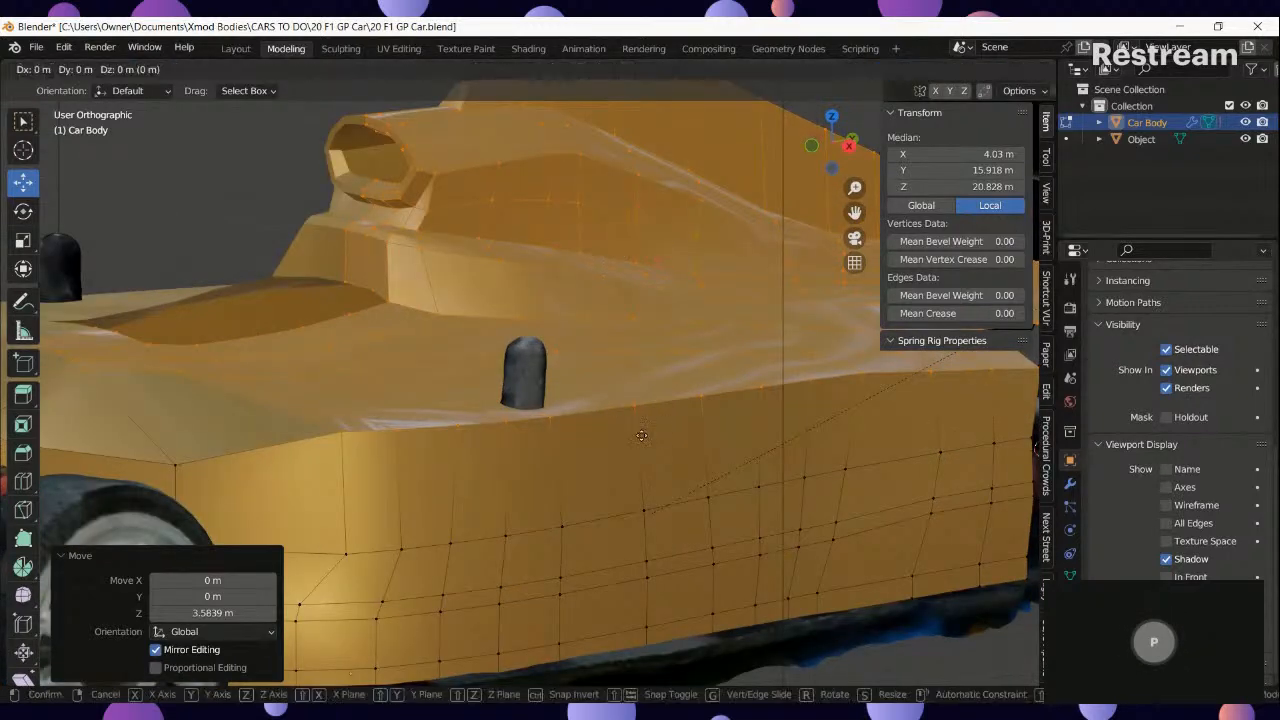
pyautogui.press('z')
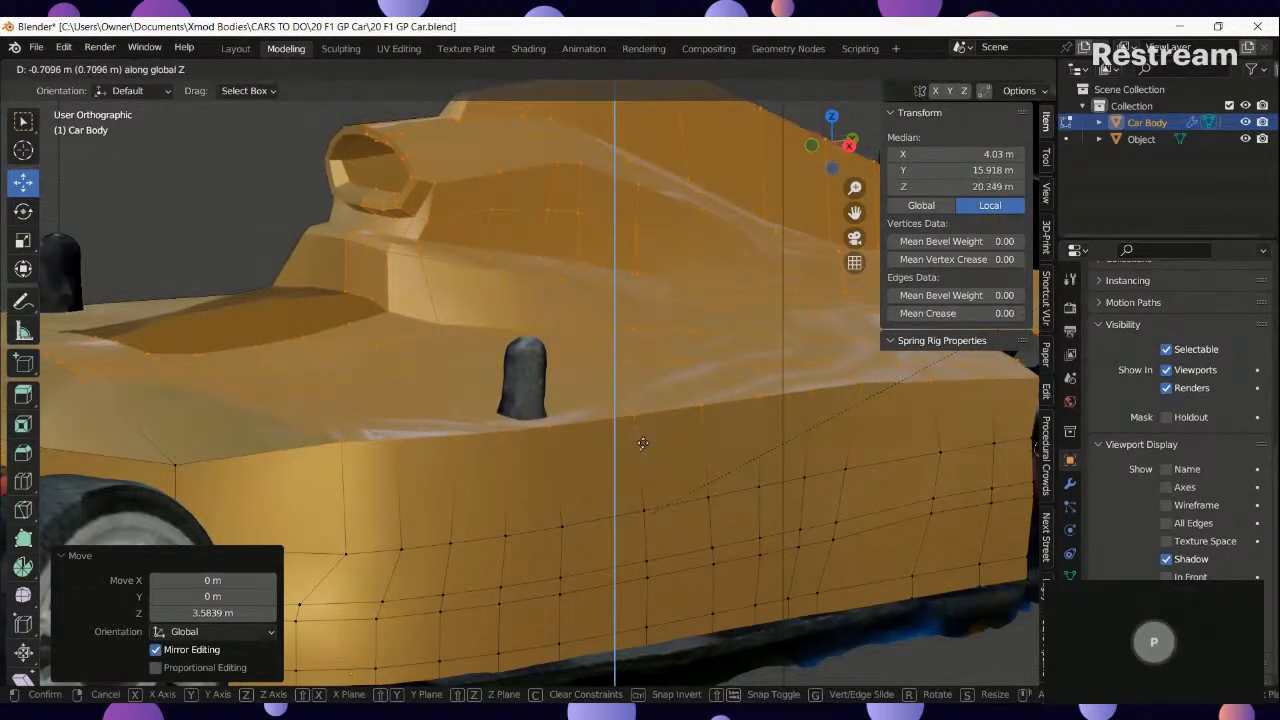
pyautogui.click(644, 443)
pyautogui.scroll(-7, 644, 443)
pyautogui.press('Tab')
pyautogui.moveTo(645, 445); pyautogui.dragTo(540, 440, button='middle')
pyautogui.scroll(4, 365, 425)
# Raise the two upper-edge vertices of the side body just behind the front wheel about 2.3 m along Z.
pyautogui.press('Tab')
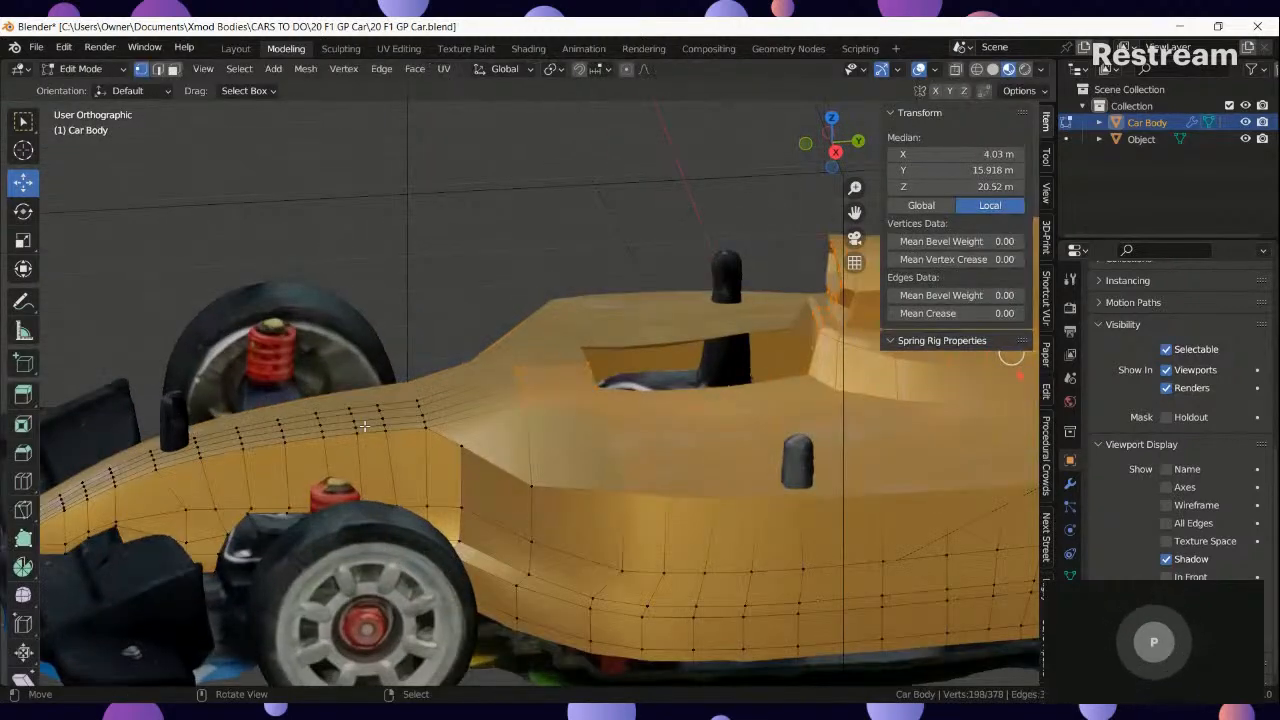
pyautogui.press('KP_3')
pyautogui.scroll(1, 500, 345)
pyautogui.click(467, 349)
pyautogui.keyDown('ctrl'); pyautogui.click(418, 348); pyautogui.keyUp('ctrl')
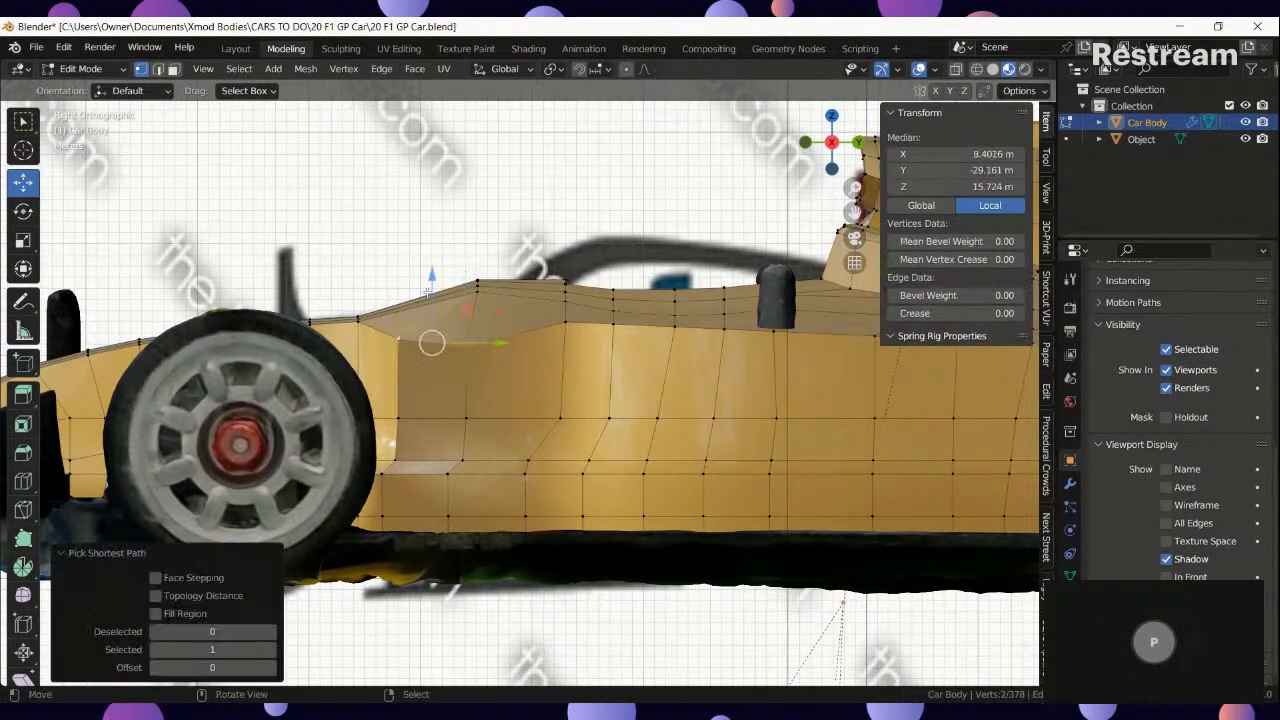
pyautogui.press('g')
pyautogui.press('z')
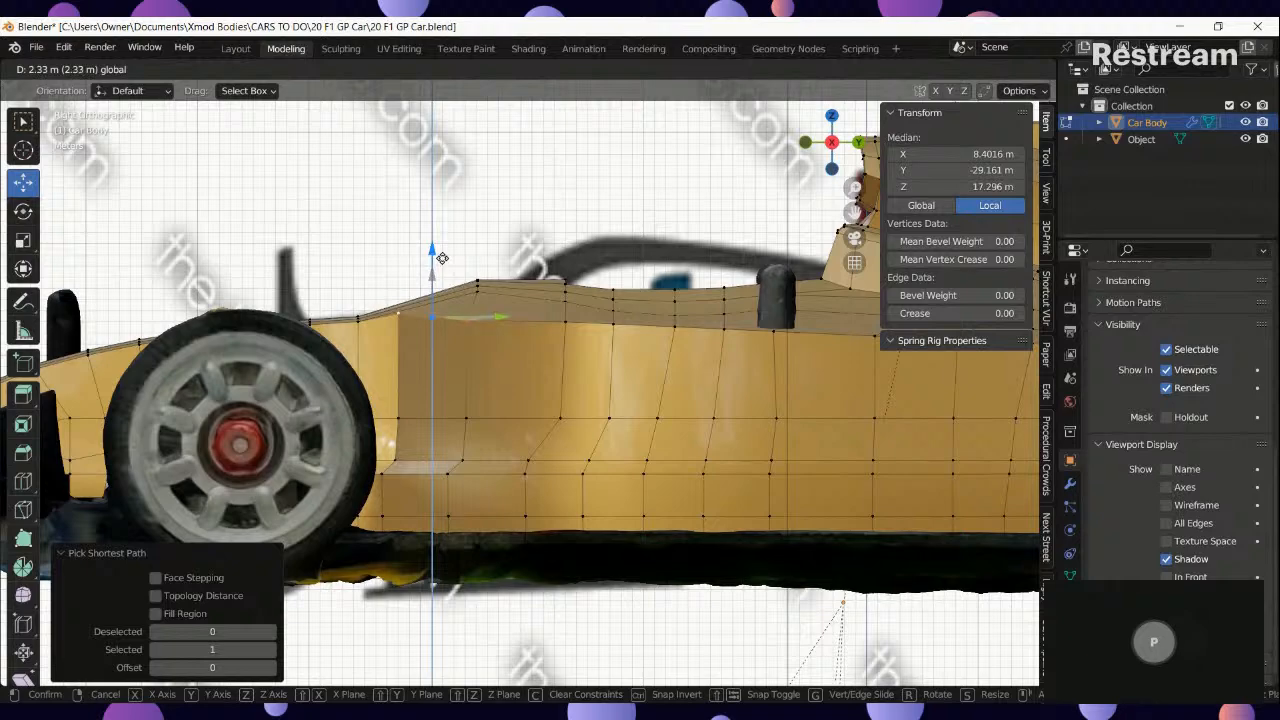
pyautogui.moveTo(442, 258); pyautogui.dragTo(443, 260)
# Select the smaller region on top of the nose between the front wheels by outlining it with vertex paths and filling the loop's inside.
pyautogui.moveTo(430, 290); pyautogui.dragTo(415, 328, button='middle')
pyautogui.keyDown('shift'); pyautogui.moveTo(355, 421); pyautogui.dragTo(504, 369, button='middle'); pyautogui.keyUp('shift')
pyautogui.rightClick(503, 357)
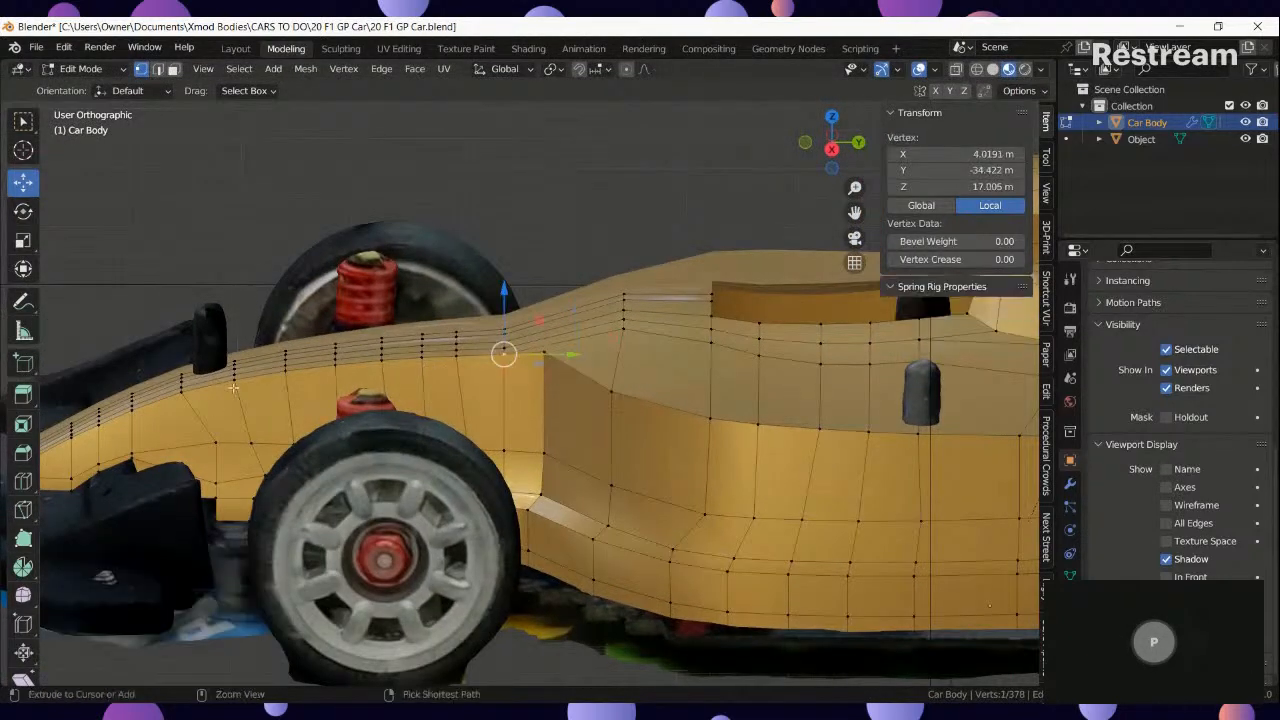
pyautogui.keyDown('ctrl'); pyautogui.rightClick(203, 389); pyautogui.keyUp('ctrl')
pyautogui.hotkey('ctrl', 'z')
pyautogui.keyDown('ctrl'); pyautogui.rightClick(234, 385); pyautogui.keyUp('ctrl')
pyautogui.keyDown('ctrl'); pyautogui.rightClick(240, 346); pyautogui.keyUp('ctrl')
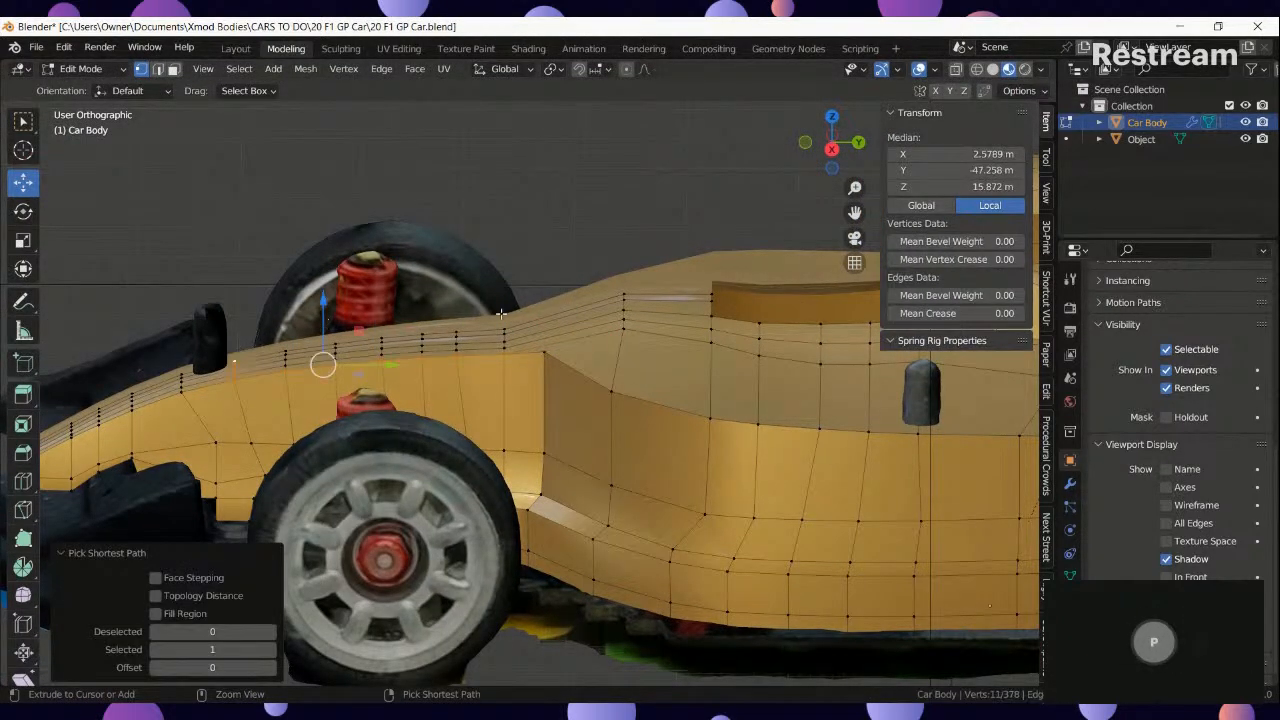
pyautogui.press('q')
pyautogui.hotkey('ctrl', 'z')
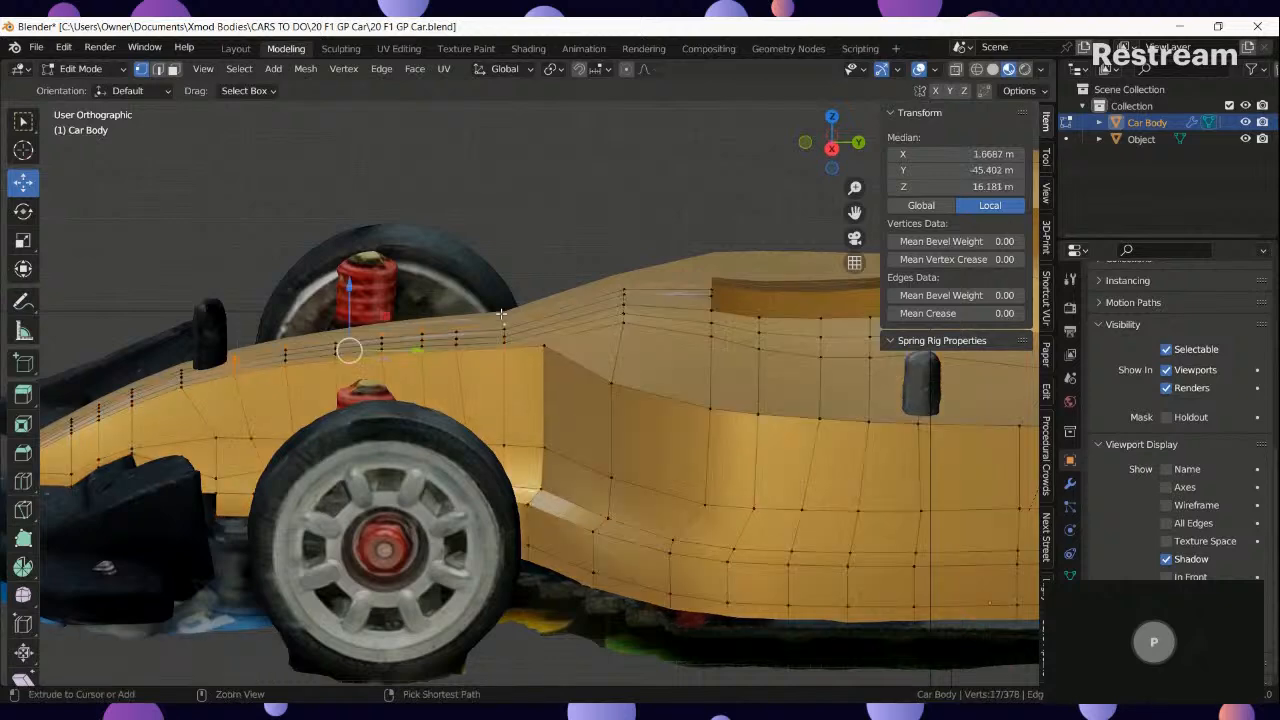
pyautogui.moveTo(501, 314); pyautogui.dragTo(511, 344, button='middle')
pyautogui.keyDown('ctrl'); pyautogui.rightClick(523, 385); pyautogui.keyUp('ctrl')
pyautogui.press('q')
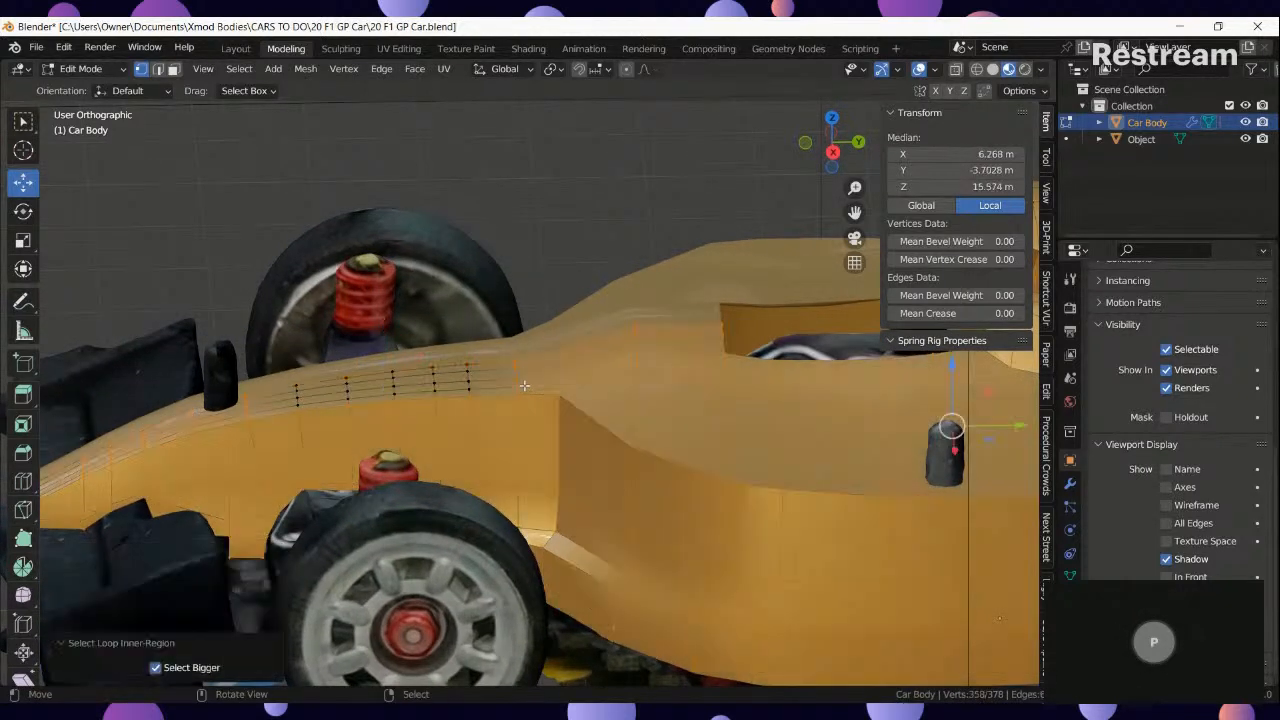
pyautogui.press('KP_3')
pyautogui.click(155, 667)
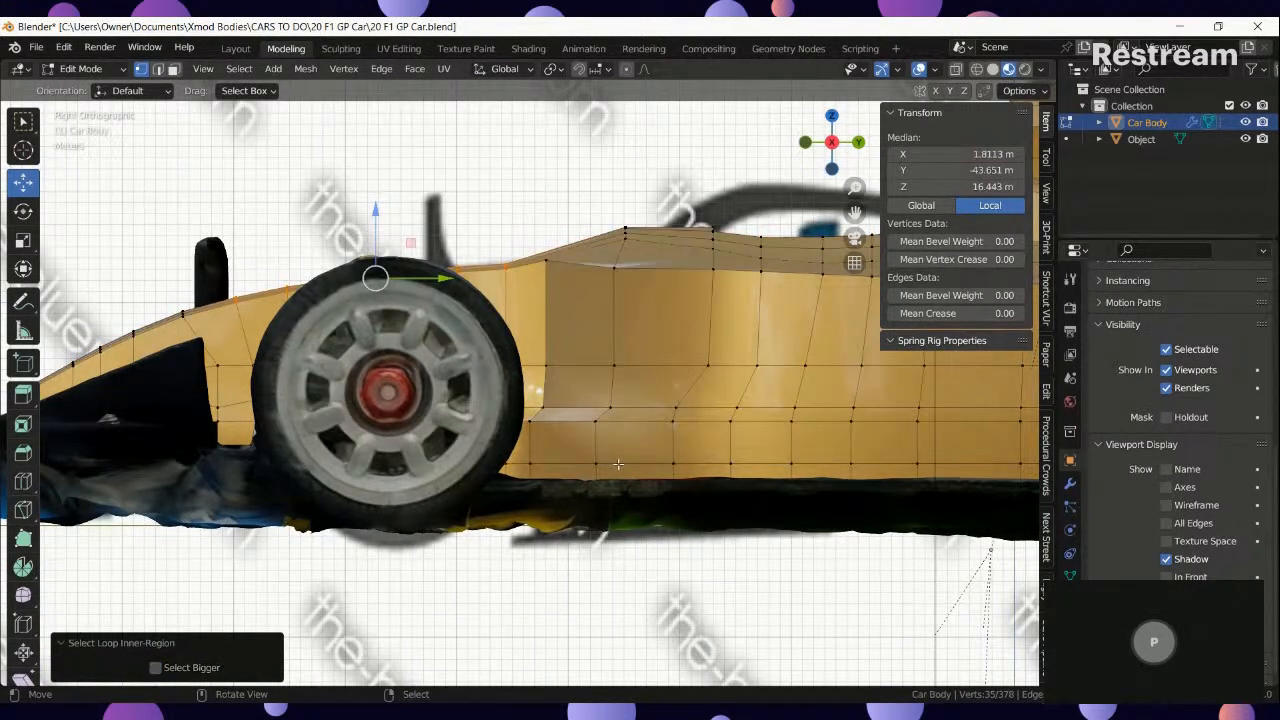
# Raise the selected nose top 1.3738 m along Z and tilt it in side view by -2.36° and about another -2.25°.
pyautogui.press('r')
pyautogui.click(659, 446)
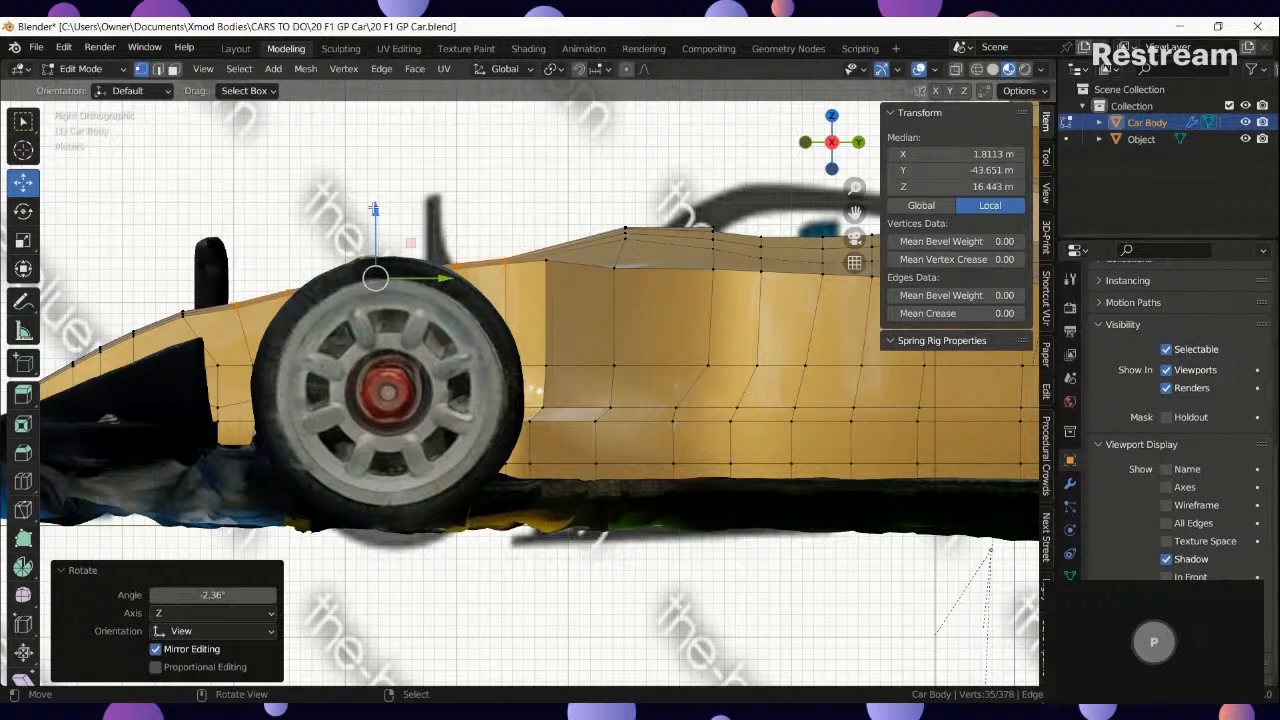
pyautogui.moveTo(374, 209); pyautogui.dragTo(380, 188)
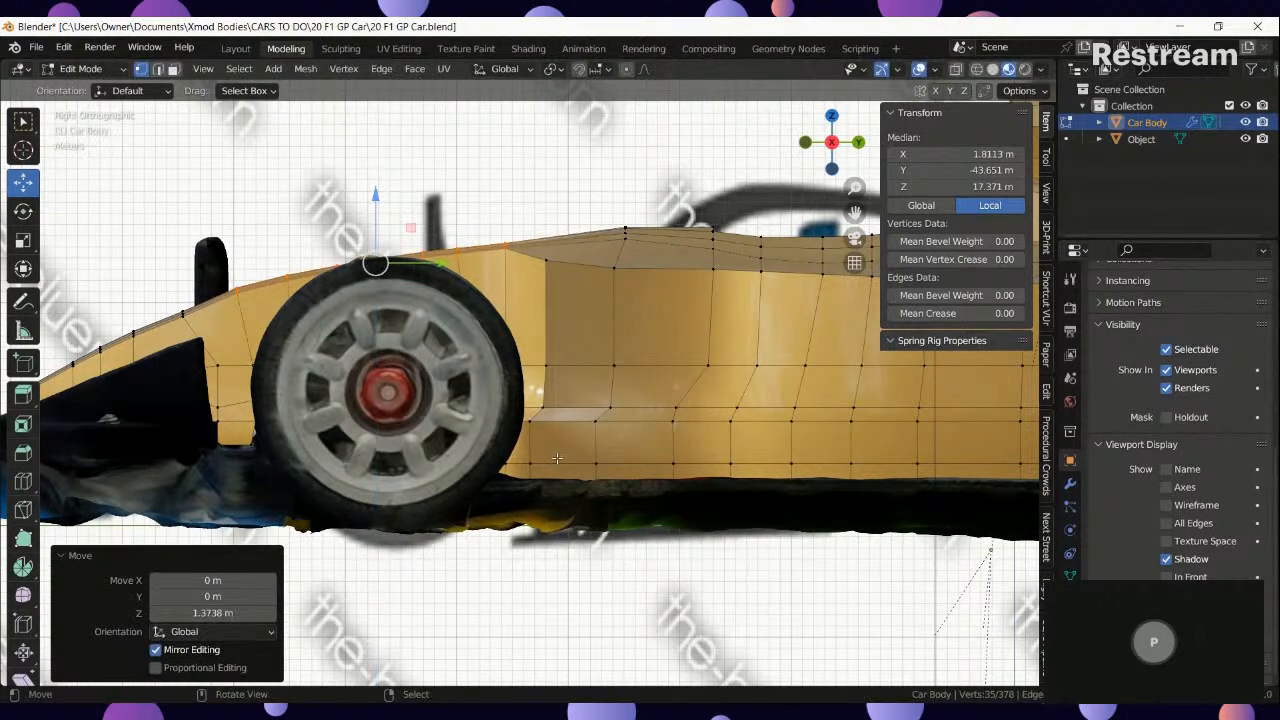
pyautogui.press('r')
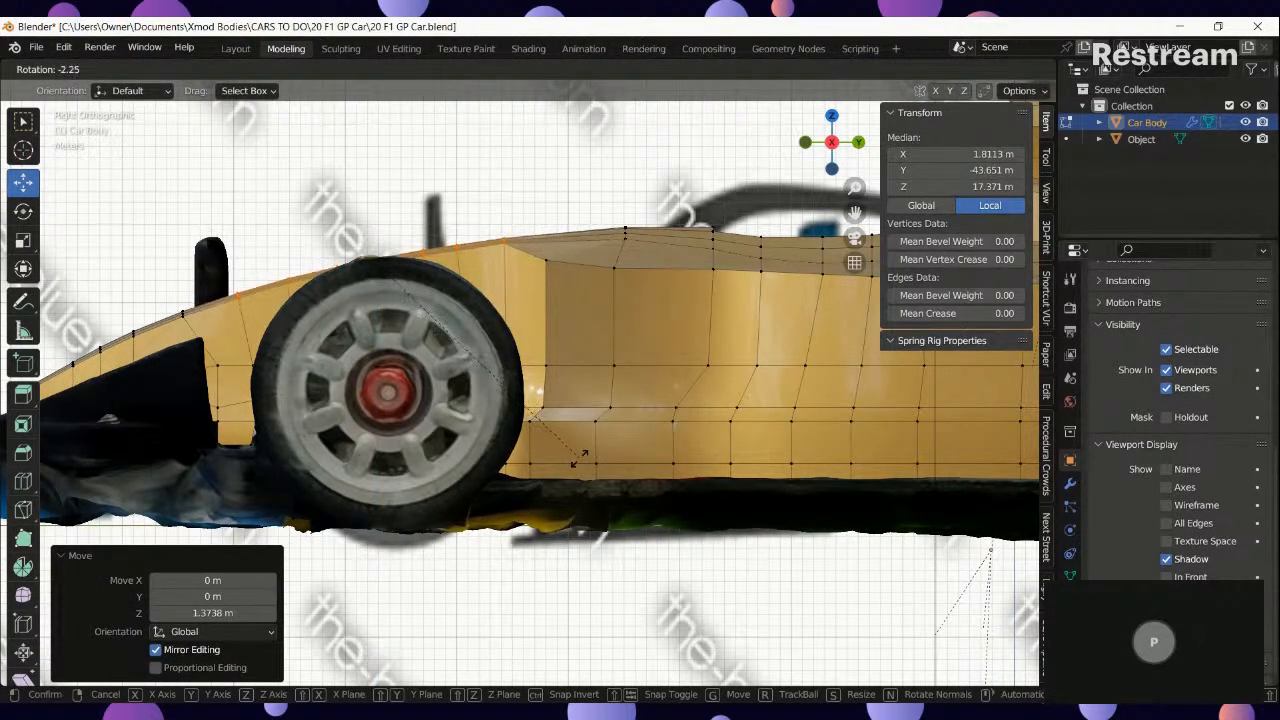
pyautogui.click(580, 458)
pyautogui.press('Tab')
pyautogui.scroll(-6, 554, 457)
pyautogui.moveTo(554, 457); pyautogui.dragTo(547, 394, button='middle')
pyautogui.scroll(5, 547, 394)
# Select the vertex path running up the sidepod ahead of the rear wheel and edge-slide it rearward, ending with a factor of -0.310.
pyautogui.press('Tab')
pyautogui.moveTo(635, 506); pyautogui.dragTo(524, 557, button='middle')
pyautogui.keyDown('shift'); pyautogui.moveTo(470, 617); pyautogui.dragTo(445, 554, button='middle'); pyautogui.keyUp('shift')
pyautogui.click(445, 553)
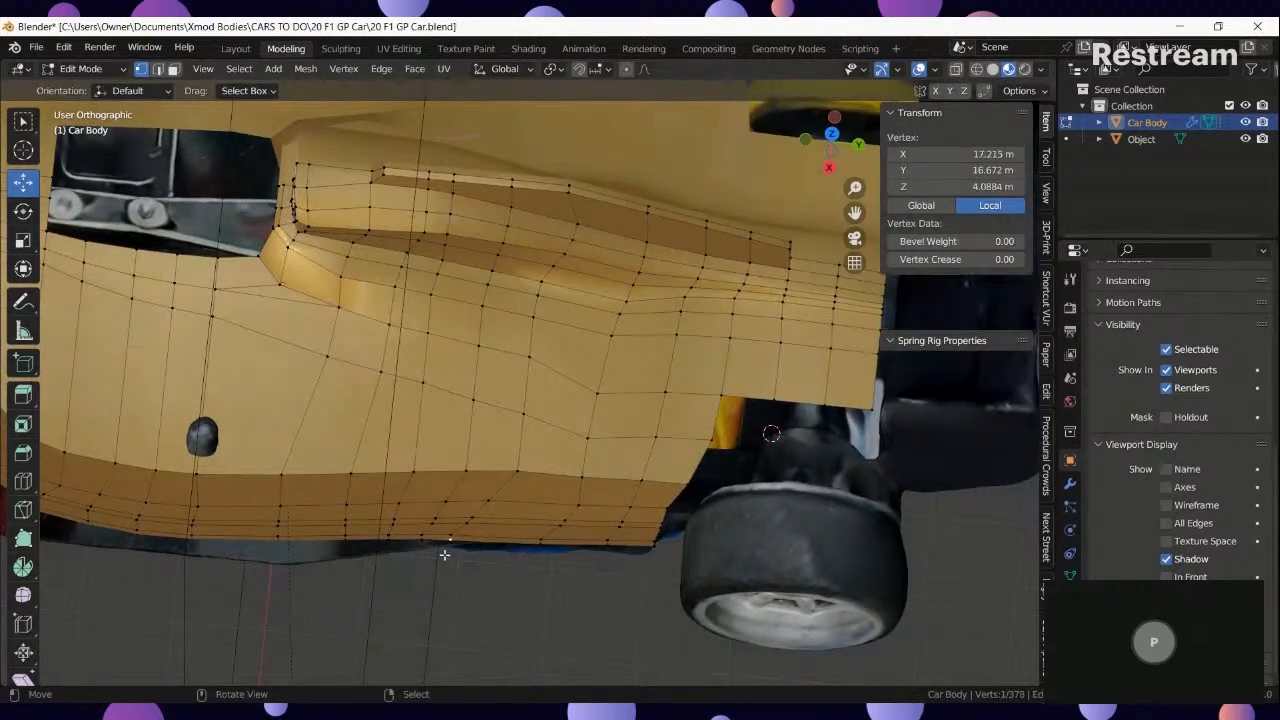
pyautogui.keyDown('ctrl'); pyautogui.click(675, 550); pyautogui.keyUp('ctrl')
pyautogui.press('g')
pyautogui.press('g')
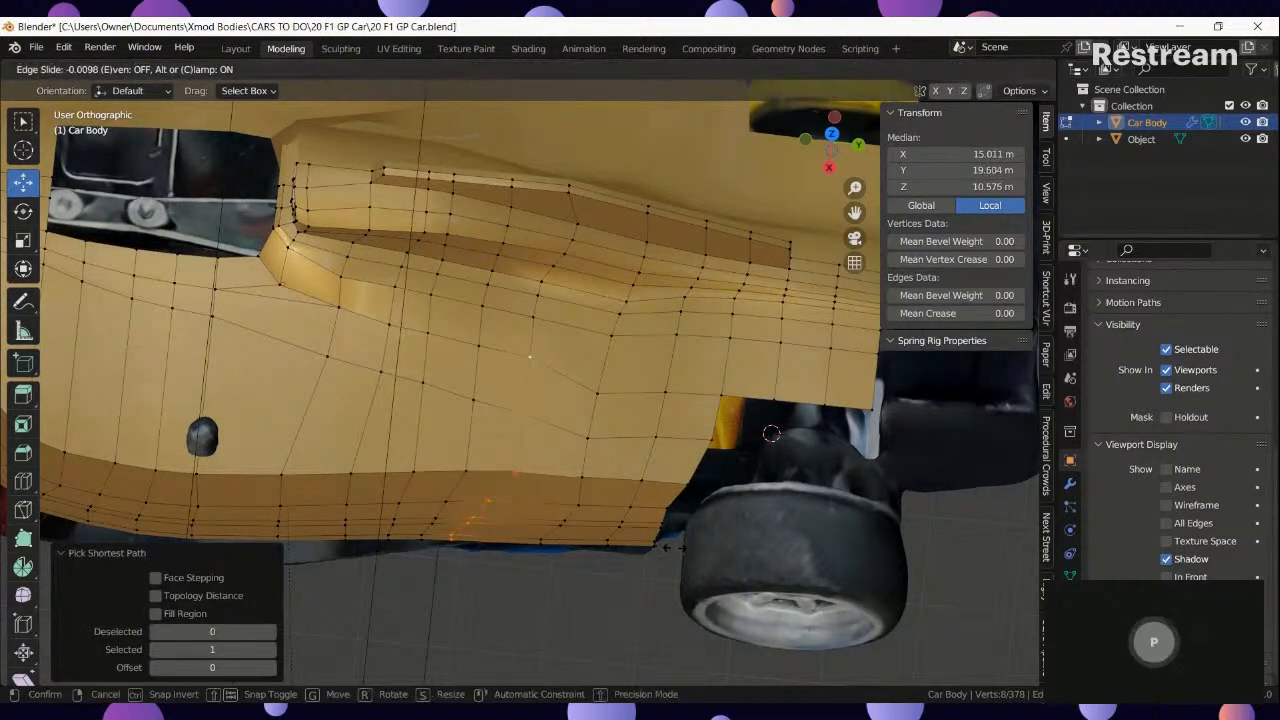
pyautogui.click(699, 551)
pyautogui.press('g')
pyautogui.press('g')
pyautogui.click(683, 554)
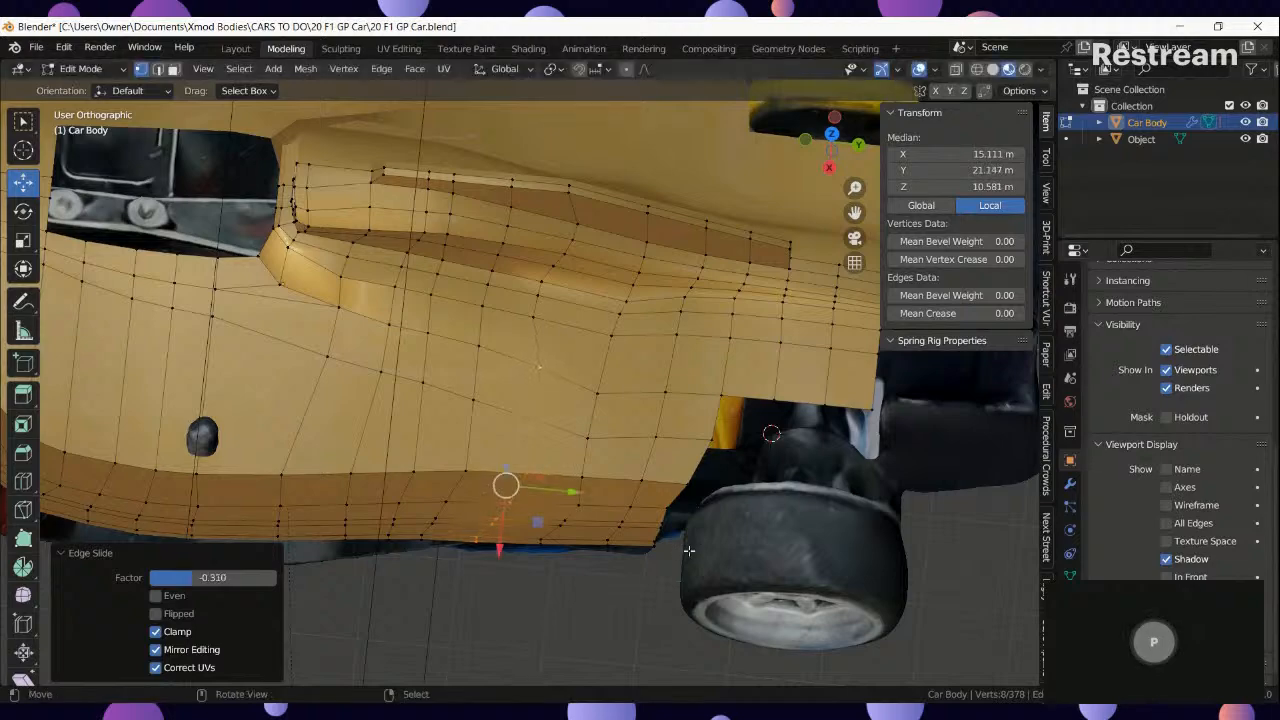
# Leave mesh editing and examine the rear of the car body and the area around the rear wheel.
pyautogui.press('Tab')
pyautogui.scroll(-2, 682, 555)
pyautogui.scroll(-3, 681, 548)
pyautogui.moveTo(681, 548); pyautogui.dragTo(725, 448, button='middle')
pyautogui.scroll(5, 725, 448)
pyautogui.moveTo(669, 480); pyautogui.dragTo(502, 444, button='middle')
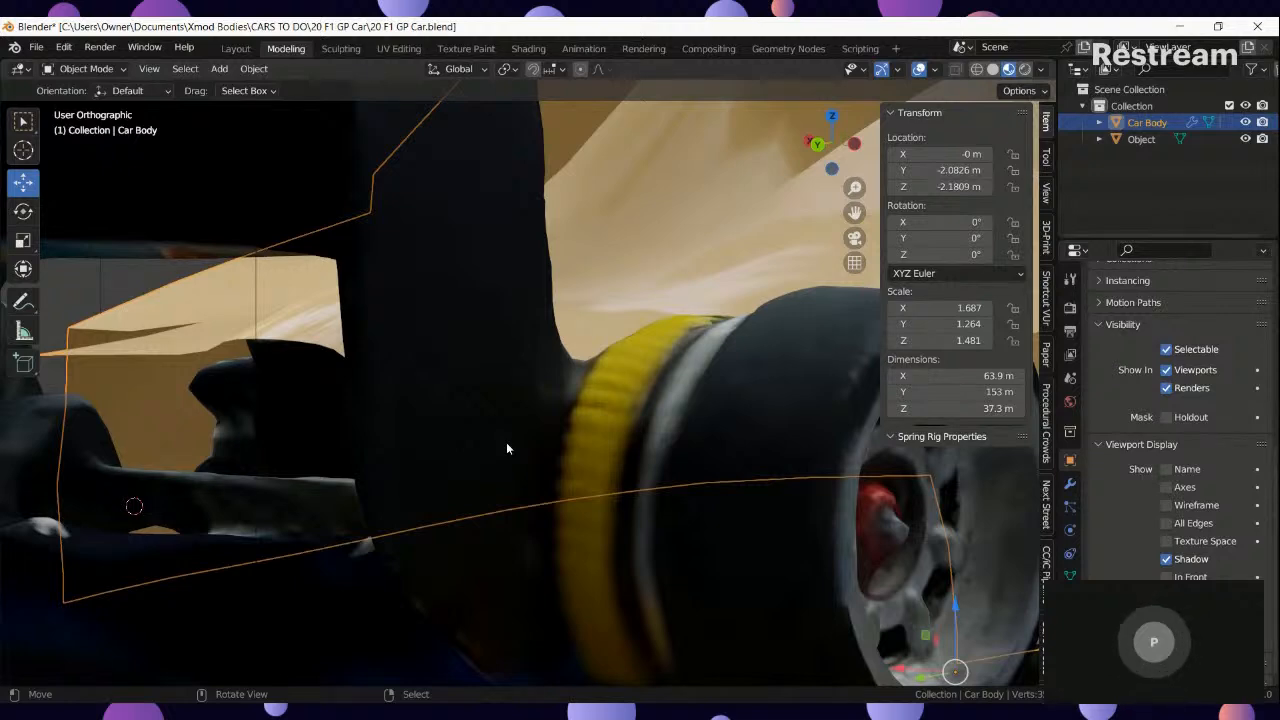
pyautogui.moveTo(331, 329)
pyautogui.mouseDown(button='middle')
pyautogui.moveTo(449, 325)
pyautogui.moveTo(672, 379)
pyautogui.moveTo(761, 451)
pyautogui.moveTo(823, 400)
pyautogui.moveTo(560, 432)
pyautogui.moveTo(704, 426)
pyautogui.moveTo(718, 443)
pyautogui.moveTo(685, 458)
pyautogui.moveTo(670, 426)
pyautogui.moveTo(606, 423)
pyautogui.moveTo(635, 420)
pyautogui.mouseUp(button='middle')
# Display the car in solid shading and examine the body shape from several angles and against the top-view blueprint.
pyautogui.hotkey('shift', 'z')
pyautogui.press('z')
pyautogui.click(762, 420)
pyautogui.moveTo(762, 420)
pyautogui.mouseDown(button='middle')
pyautogui.moveTo(749, 428)
pyautogui.moveTo(795, 429)
pyautogui.moveTo(628, 442)
pyautogui.moveTo(425, 421)
pyautogui.moveTo(392, 593)
pyautogui.moveTo(340, 543)
pyautogui.moveTo(257, 500)
pyautogui.moveTo(200, 540)
pyautogui.moveTo(457, 443)
pyautogui.moveTo(473, 502)
pyautogui.moveTo(473, 447)
pyautogui.moveTo(435, 378)
pyautogui.moveTo(297, 355)
pyautogui.moveTo(286, 360)
pyautogui.moveTo(746, 477)
pyautogui.moveTo(626, 530)
pyautogui.mouseUp(button='middle')
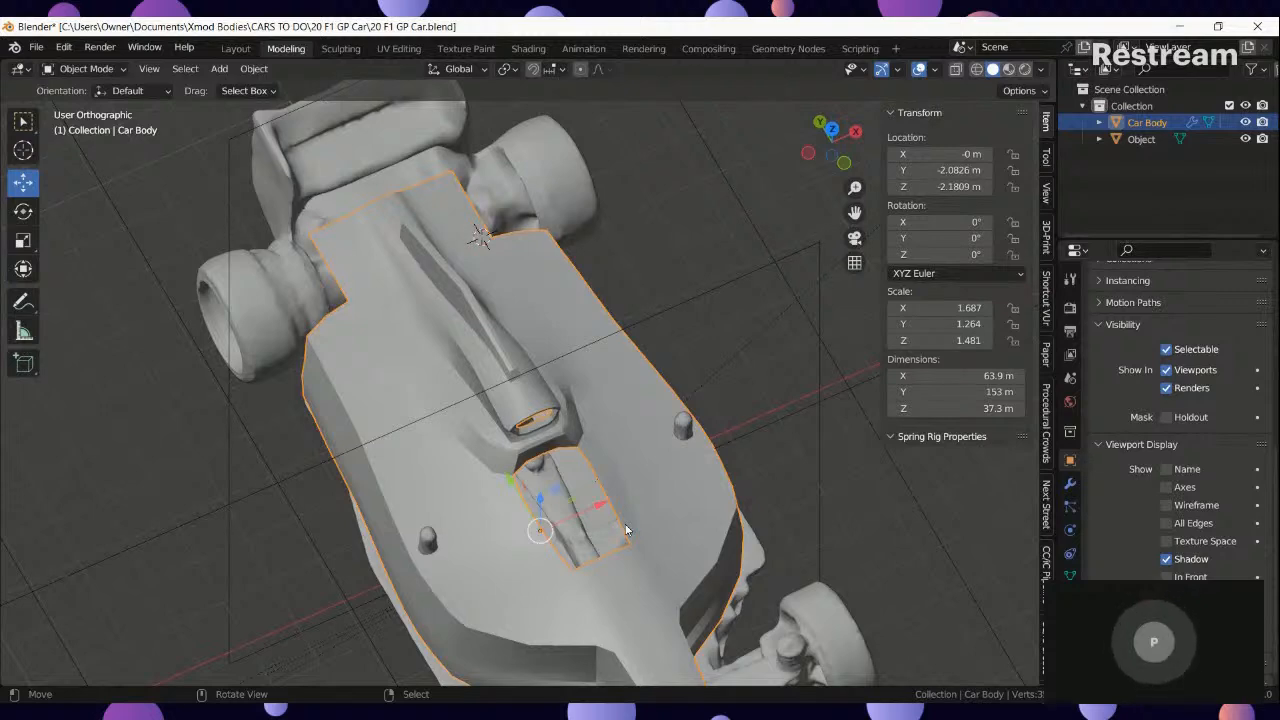
pyautogui.moveTo(727, 581); pyautogui.dragTo(597, 531, button='middle')
pyautogui.scroll(-4, 597, 531)
pyautogui.moveTo(491, 456); pyautogui.dragTo(410, 515, button='middle')
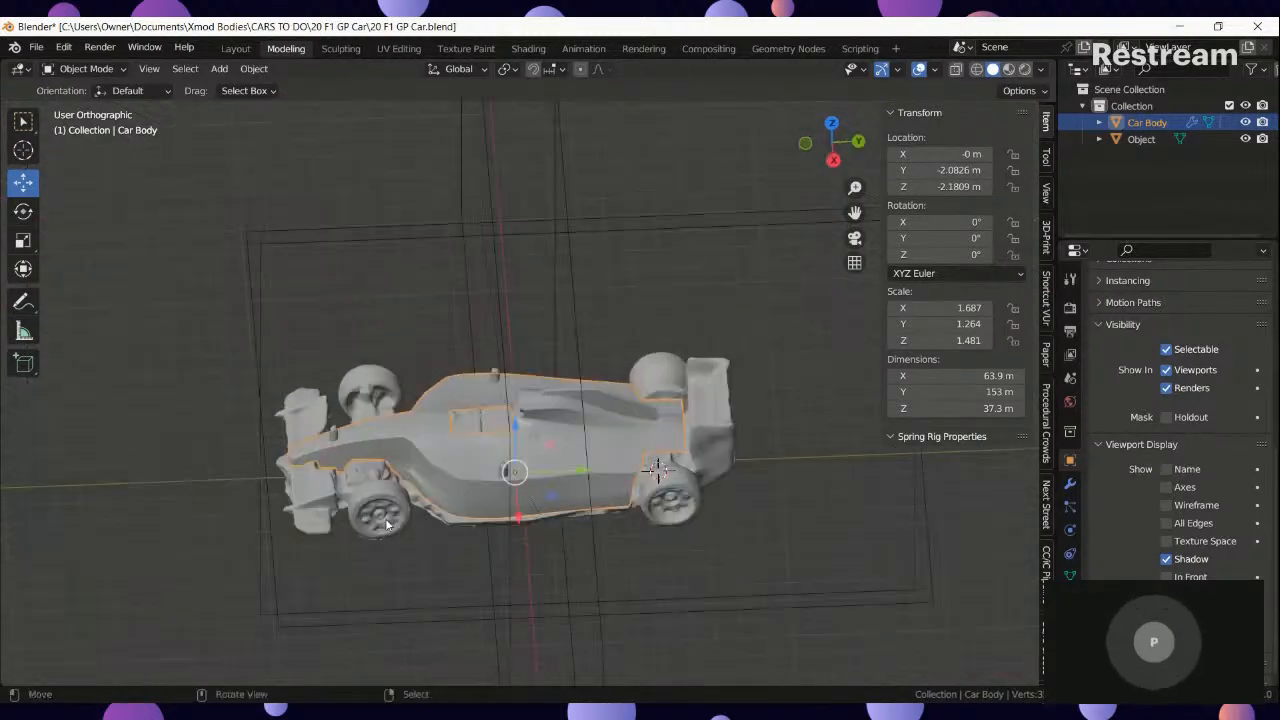
pyautogui.scroll(7, 395, 525)
pyautogui.moveTo(606, 357); pyautogui.dragTo(613, 417, button='middle')
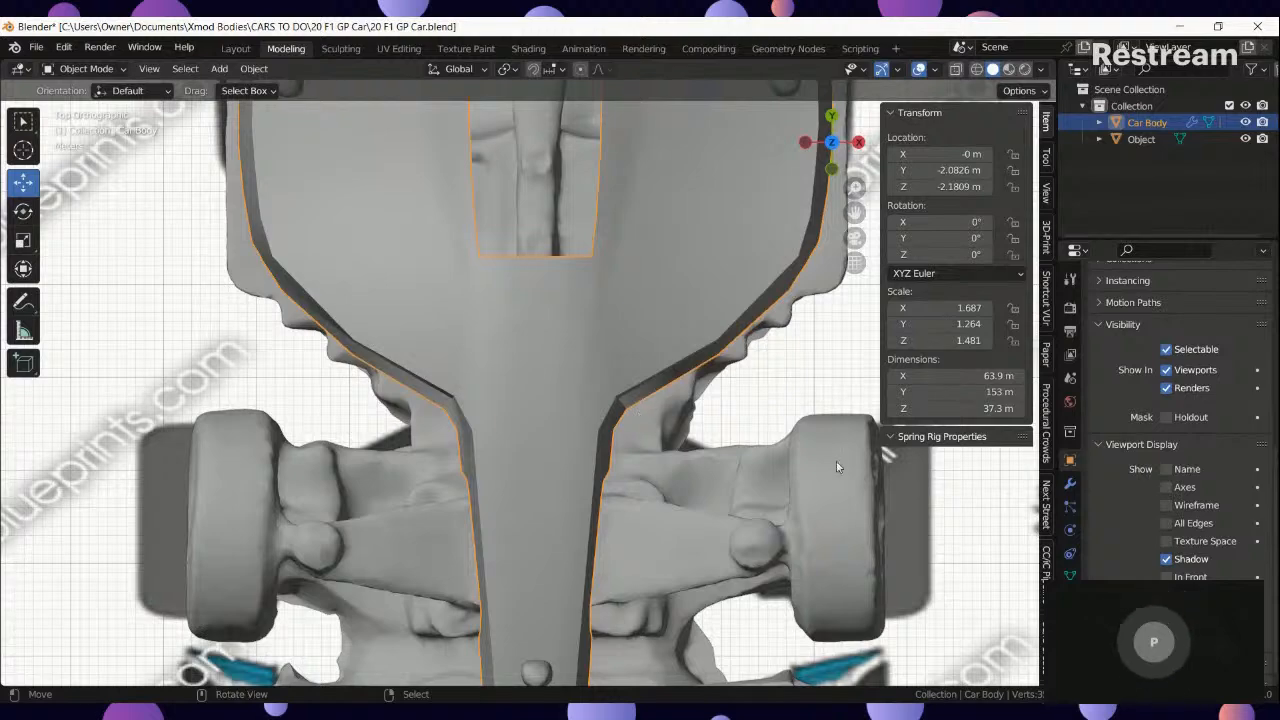
pyautogui.hotkey('shift', 'z')
pyautogui.hotkey('shift', 'z')
pyautogui.moveTo(686, 505)
pyautogui.mouseDown(button='middle')
pyautogui.moveTo(594, 350)
pyautogui.moveTo(548, 377)
pyautogui.moveTo(587, 522)
pyautogui.moveTo(664, 466)
pyautogui.moveTo(550, 523)
pyautogui.mouseUp(button='middle')
# Select the vertex path around the cockpit opening from its front centre to its rear centre.
pyautogui.press('KP_7')
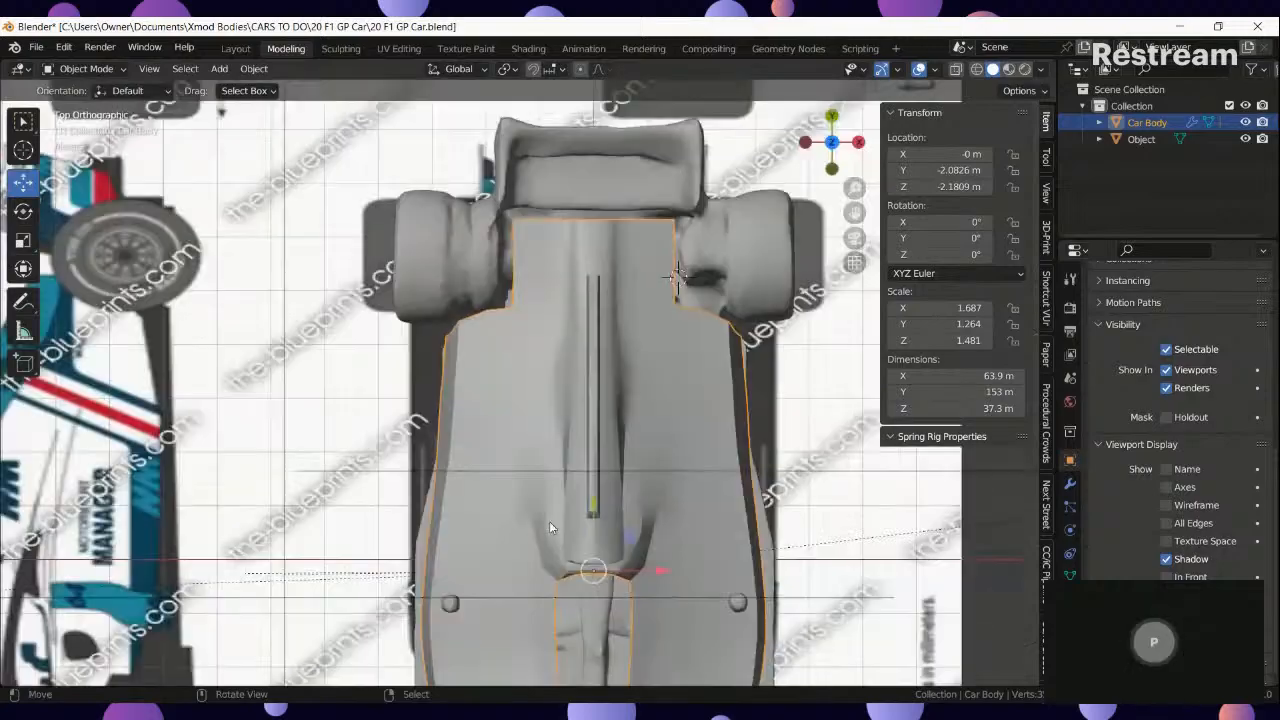
pyautogui.press('z')
pyautogui.click(471, 553)
pyautogui.keyDown('shift'); pyautogui.moveTo(656, 565); pyautogui.dragTo(600, 432, button='middle'); pyautogui.keyUp('shift')
pyautogui.hotkey('shift', 'z')
pyautogui.scroll(5, 548, 543)
pyautogui.press('Tab')
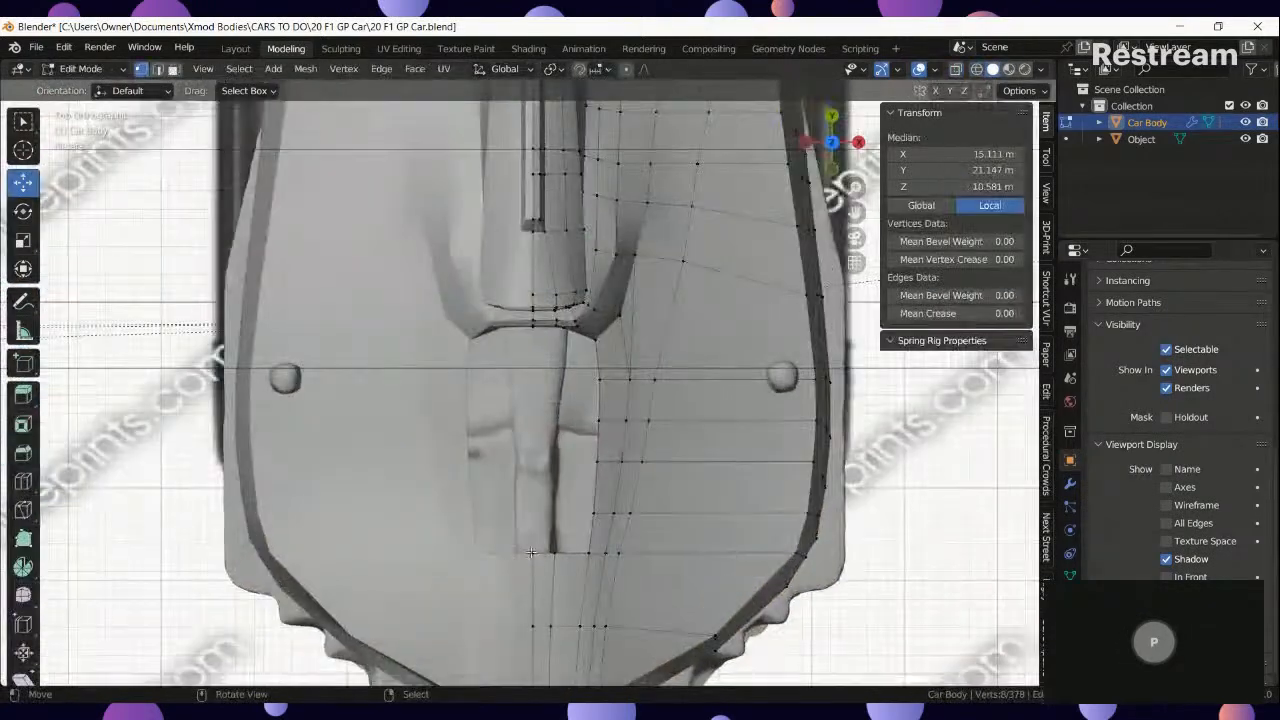
pyautogui.click(535, 552)
pyautogui.moveTo(533, 362); pyautogui.dragTo(531, 320, button='middle')
pyautogui.scroll(2, 535, 330)
pyautogui.keyDown('ctrl'); pyautogui.rightClick(528, 288); pyautogui.keyUp('ctrl')
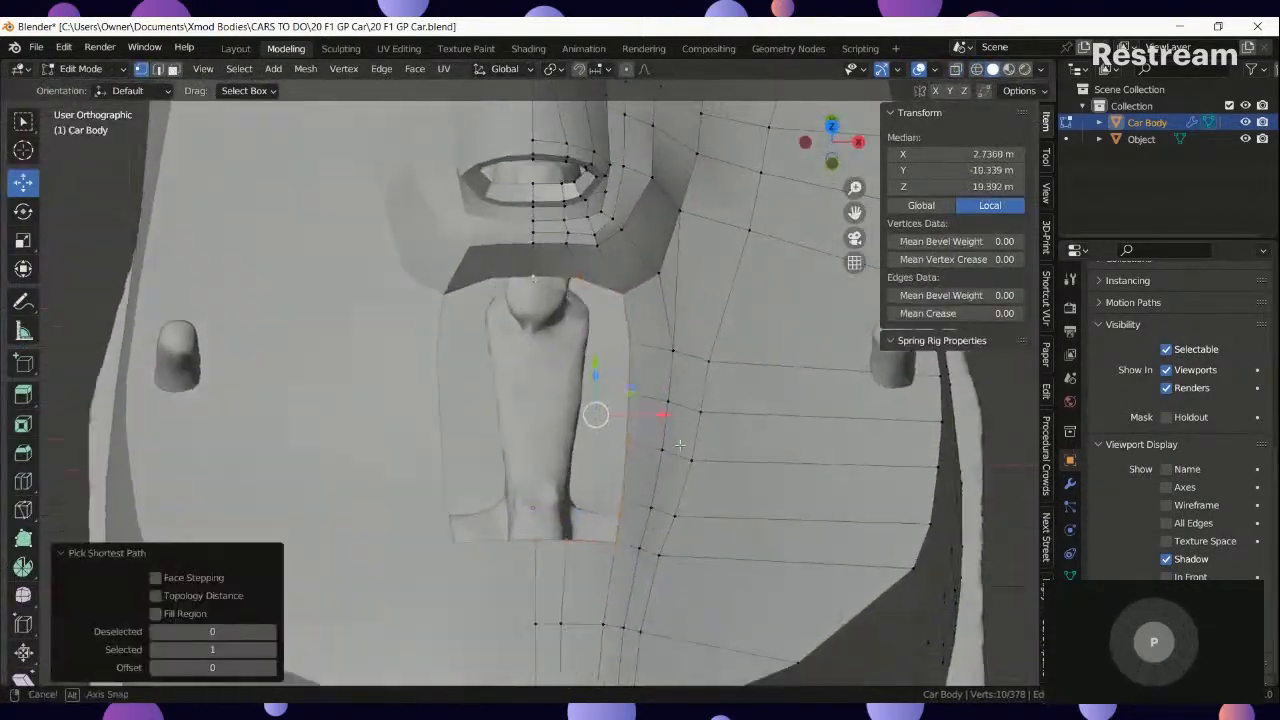
# Extrude the cockpit opening's edge 2.7654 m downward along Z, using the side blueprint in wireframe.
pyautogui.moveTo(715, 485); pyautogui.dragTo(786, 392, button='middle')
pyautogui.press('KP_3')
pyautogui.hotkey('shift', 'z')
pyautogui.scroll(2, 480, 372)
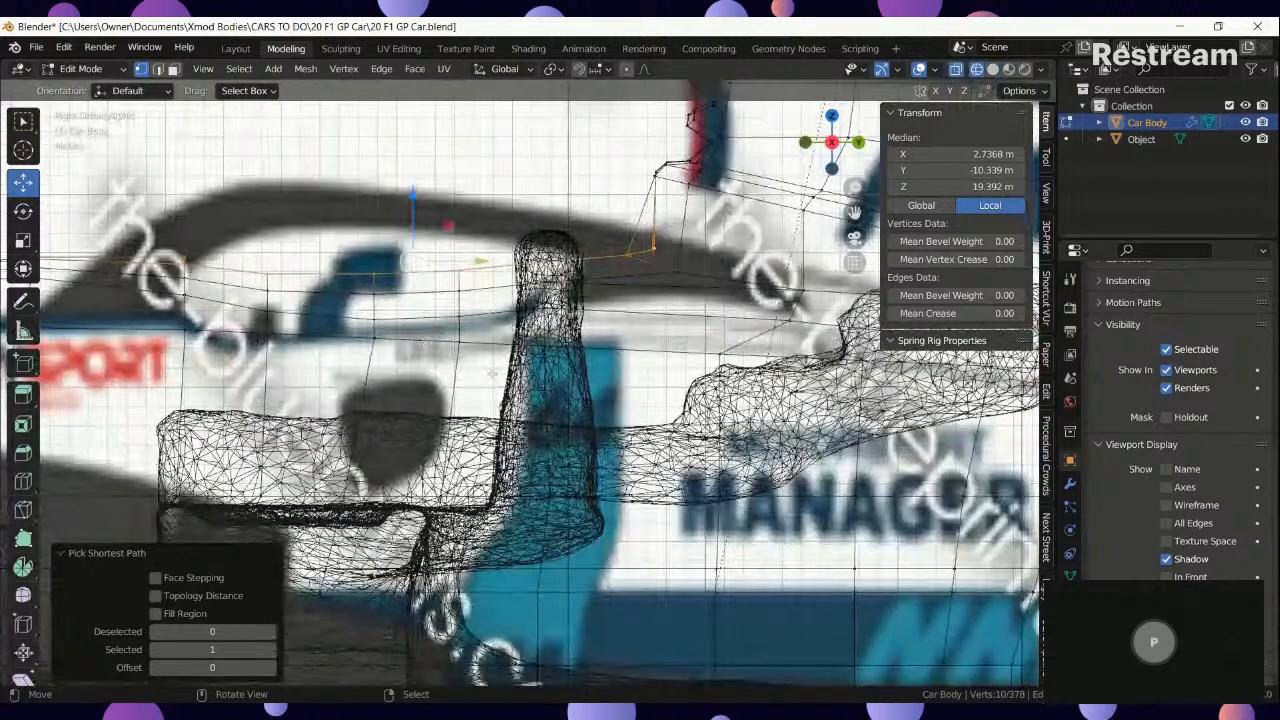
pyautogui.click(490, 428)
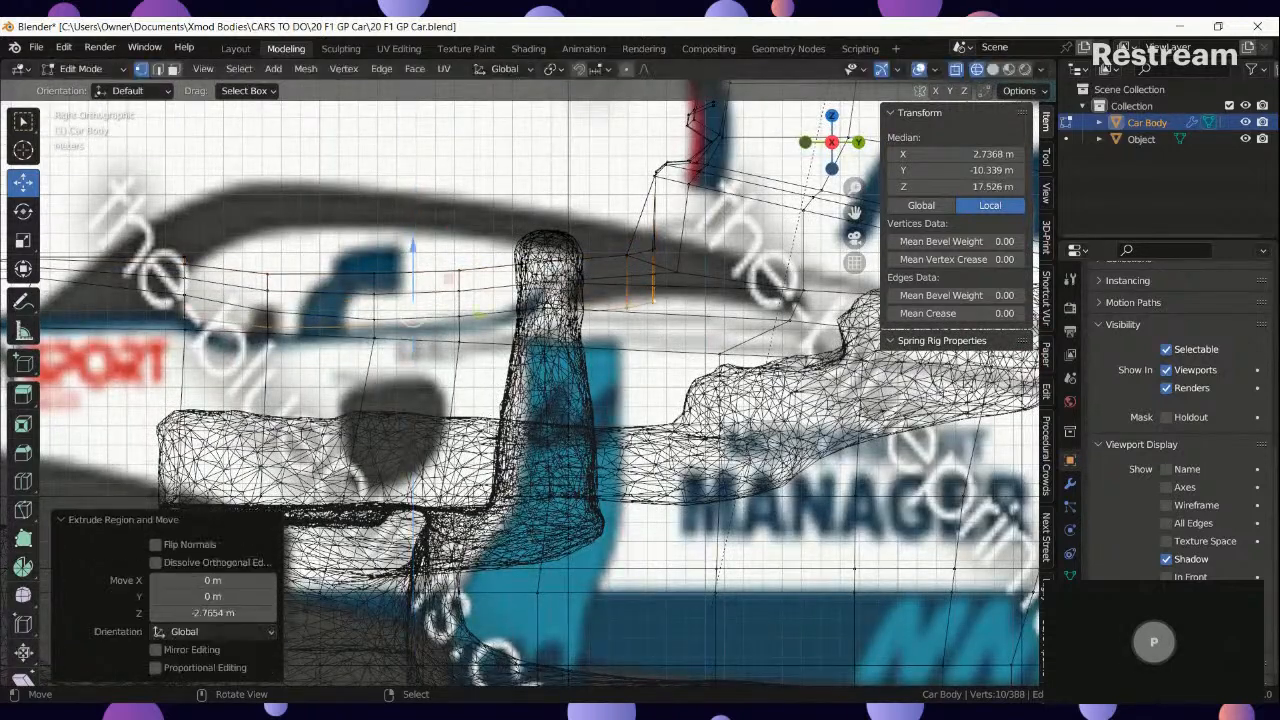
pyautogui.hotkey('shift', 'z')
# Flatten the extruded cockpit edge by scaling it to 0 along Z and lower it 1.077 m.
pyautogui.moveTo(492, 430); pyautogui.dragTo(864, 486, button='middle')
pyautogui.press('s')
pyautogui.press('z')
pyautogui.press('0')
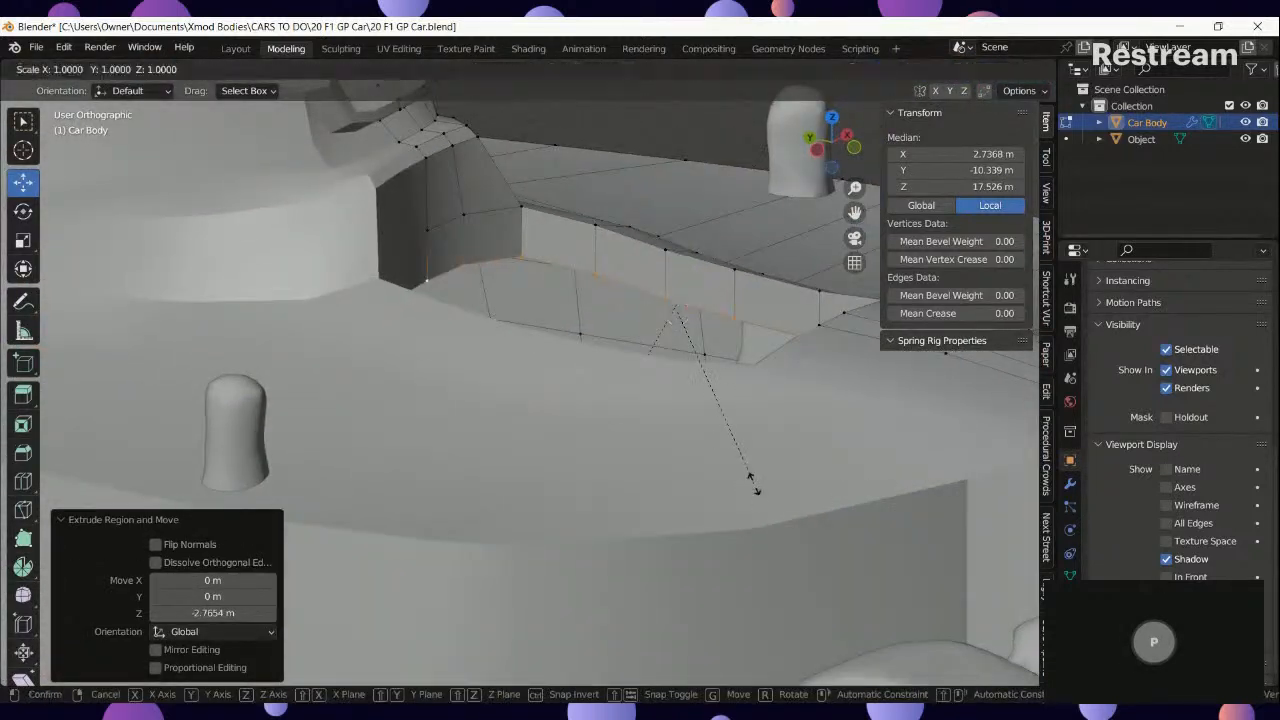
pyautogui.press('Return')
pyautogui.moveTo(548, 420); pyautogui.dragTo(629, 265, button='middle')
pyautogui.press('g')
pyautogui.press('z')
pyautogui.click(530, 287)
# Move the lower cockpit edge -0.55307 m along X and scale it to about 0.96 along Y.
pyautogui.press('KP_7')
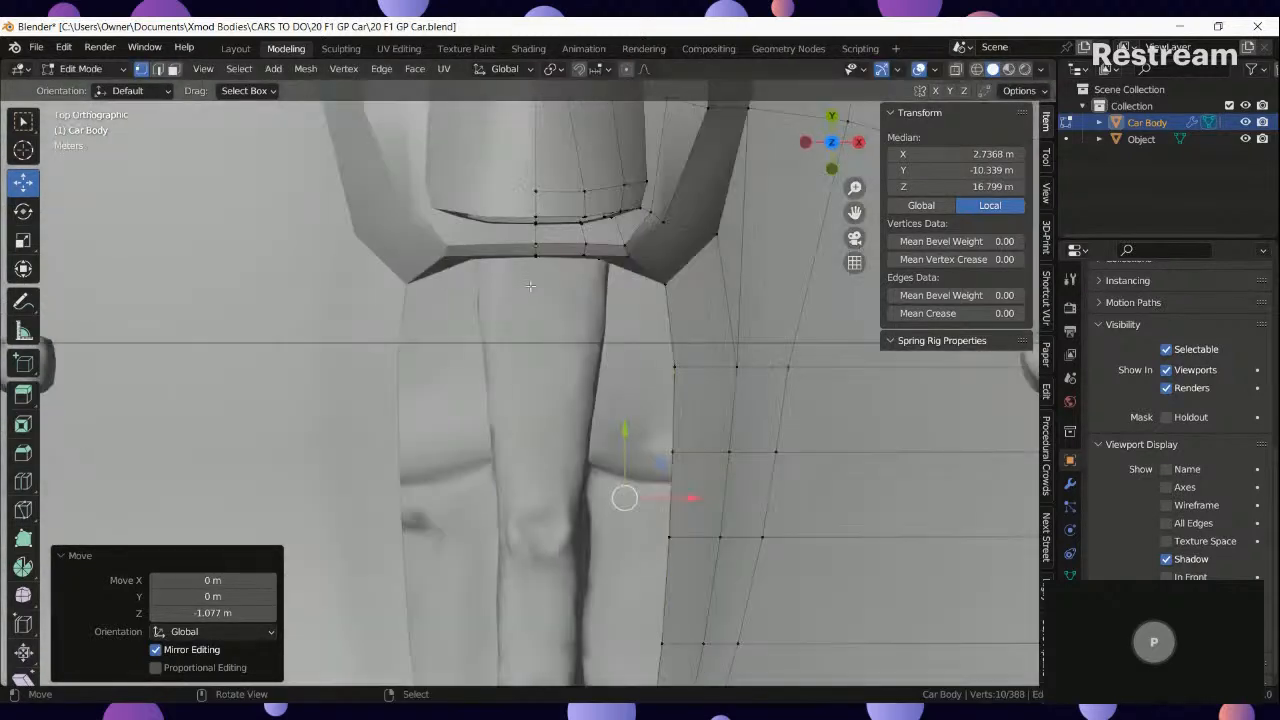
pyautogui.press('g')
pyautogui.press('x')
pyautogui.click(610, 495)
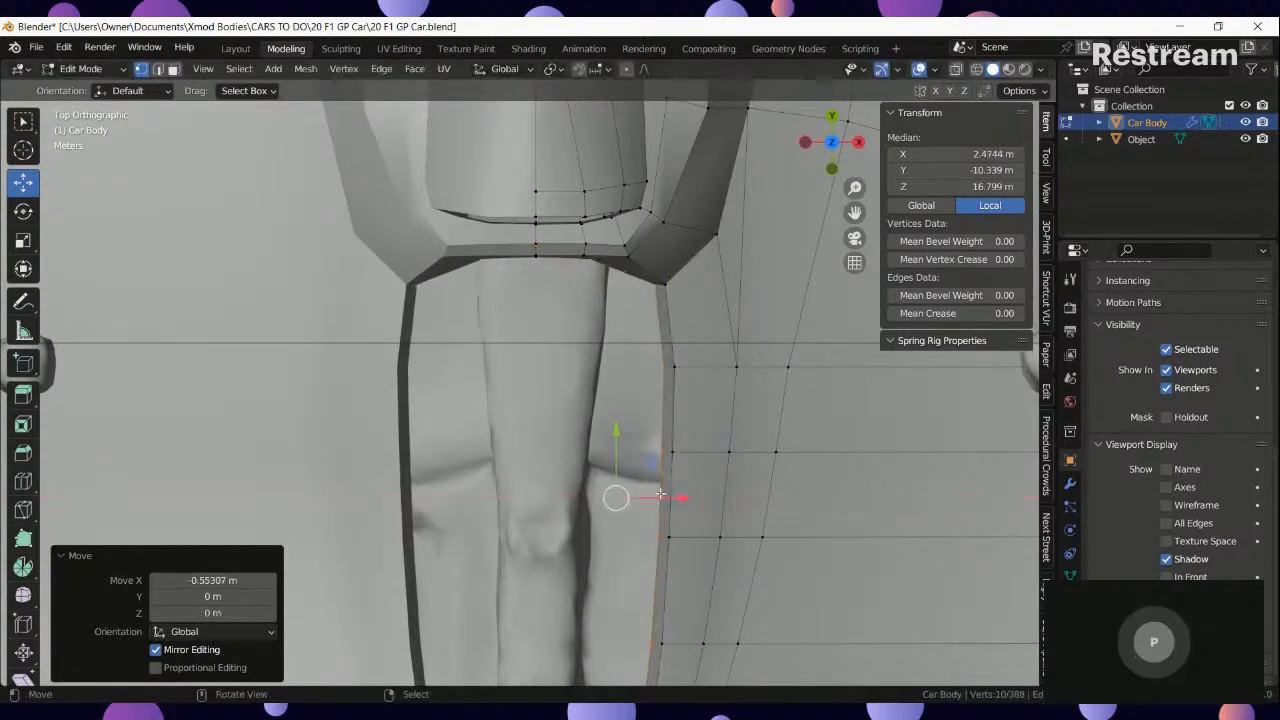
pyautogui.moveTo(610, 495); pyautogui.dragTo(733, 577, button='middle')
pyautogui.press('s')
pyautogui.press('y')
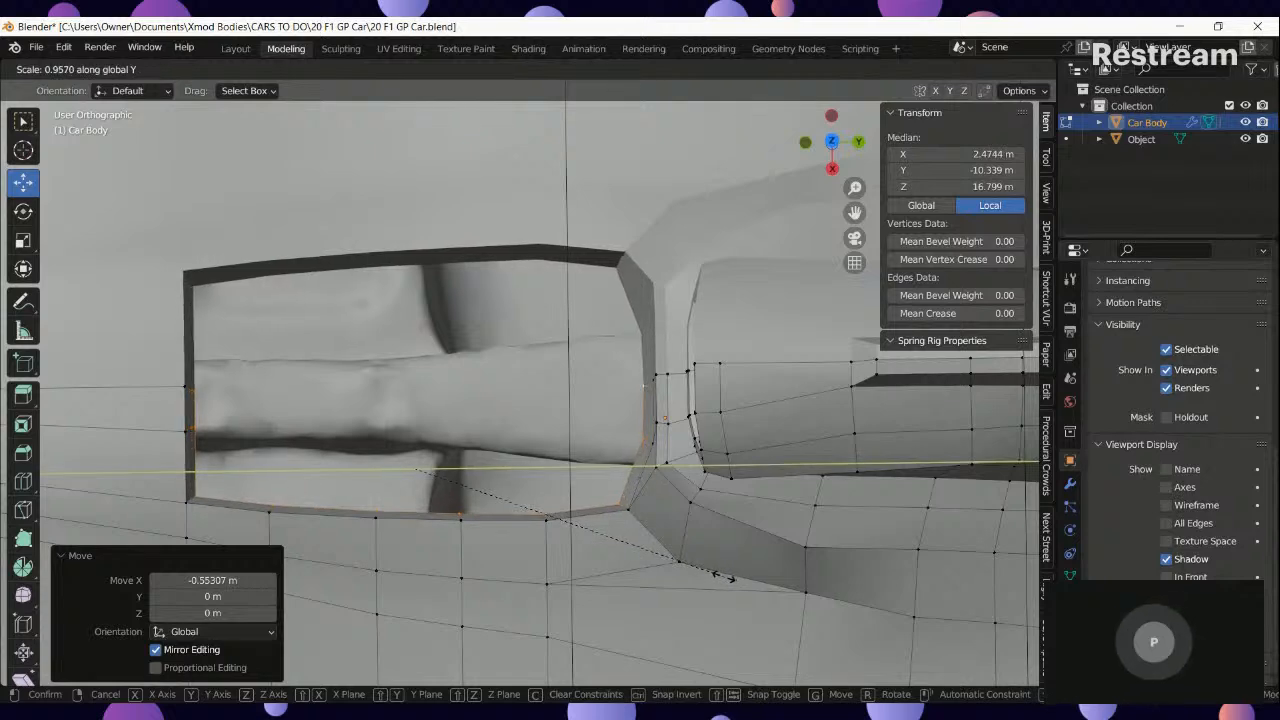
pyautogui.click(716, 576)
# Extrude four vertices of the lower cockpit side edge -15.471 m along X to the mirror centreline as a cockpit floor.
pyautogui.moveTo(414, 466); pyautogui.dragTo(672, 349, button='middle')
pyautogui.click(616, 284)
pyautogui.moveTo(616, 284); pyautogui.dragTo(692, 310, button='middle')
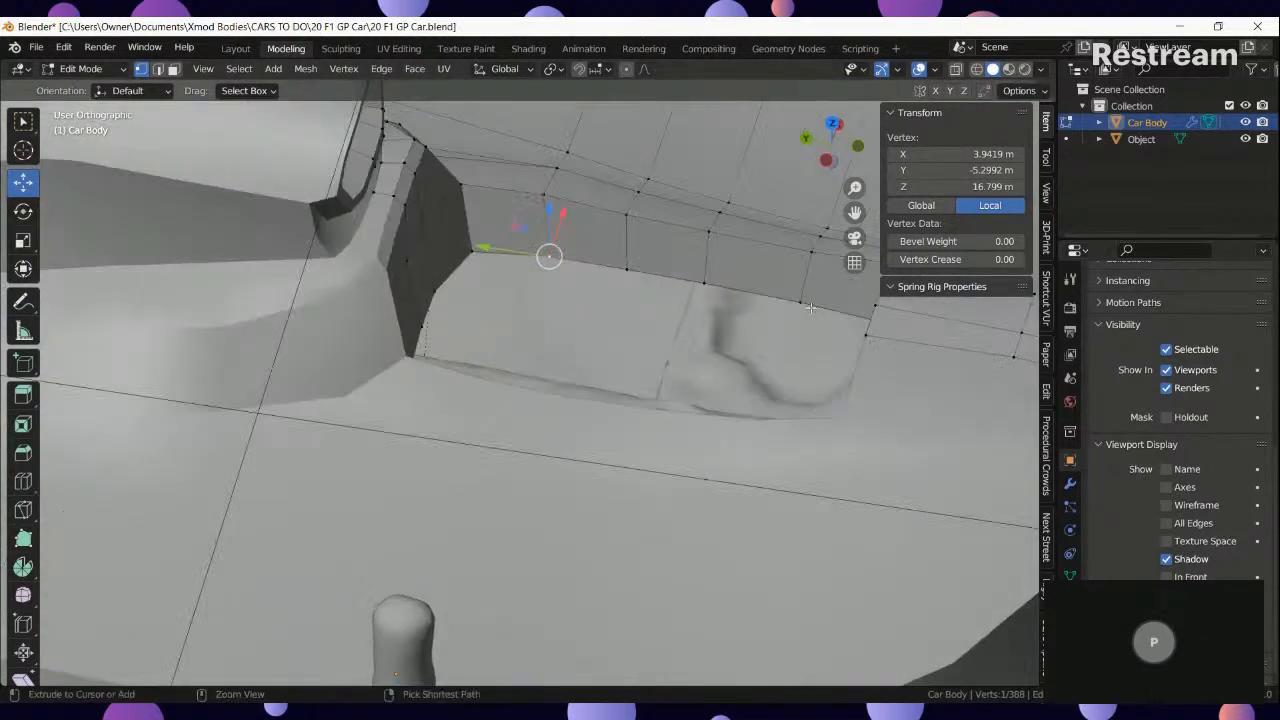
pyautogui.keyDown('ctrl'); pyautogui.click(790, 298); pyautogui.keyUp('ctrl')
pyautogui.moveTo(790, 298); pyautogui.dragTo(730, 364, button='middle')
pyautogui.press('g')
pyautogui.press('x')
pyautogui.click(90, 380)
pyautogui.moveTo(90, 380); pyautogui.dragTo(2, 403, button='middle')
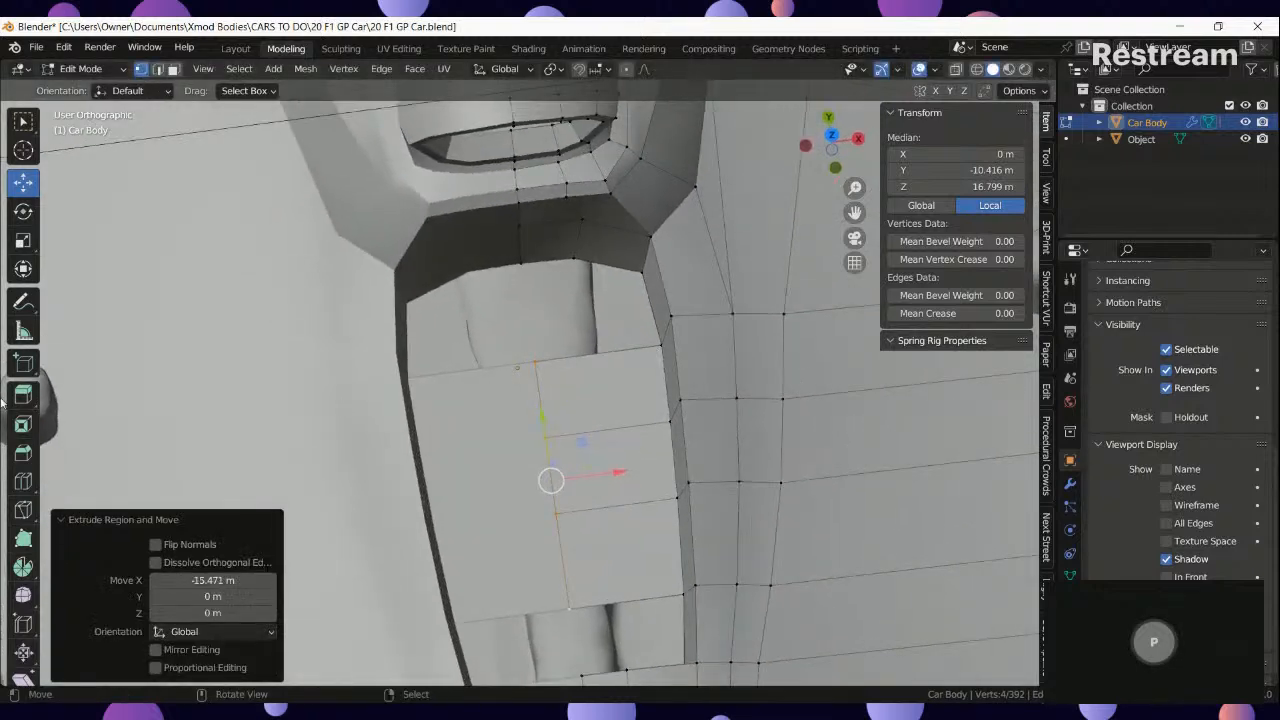
# Add a lengthwise loop cut through the cockpit floor and fill the rear floor gap with faces.
pyautogui.click(575, 360)
pyautogui.rightClick(577, 262)
pyautogui.keyDown('ctrl'); pyautogui.rightClick(591, 350); pyautogui.keyUp('ctrl')
pyautogui.press('f')
pyautogui.rightClick(523, 262)
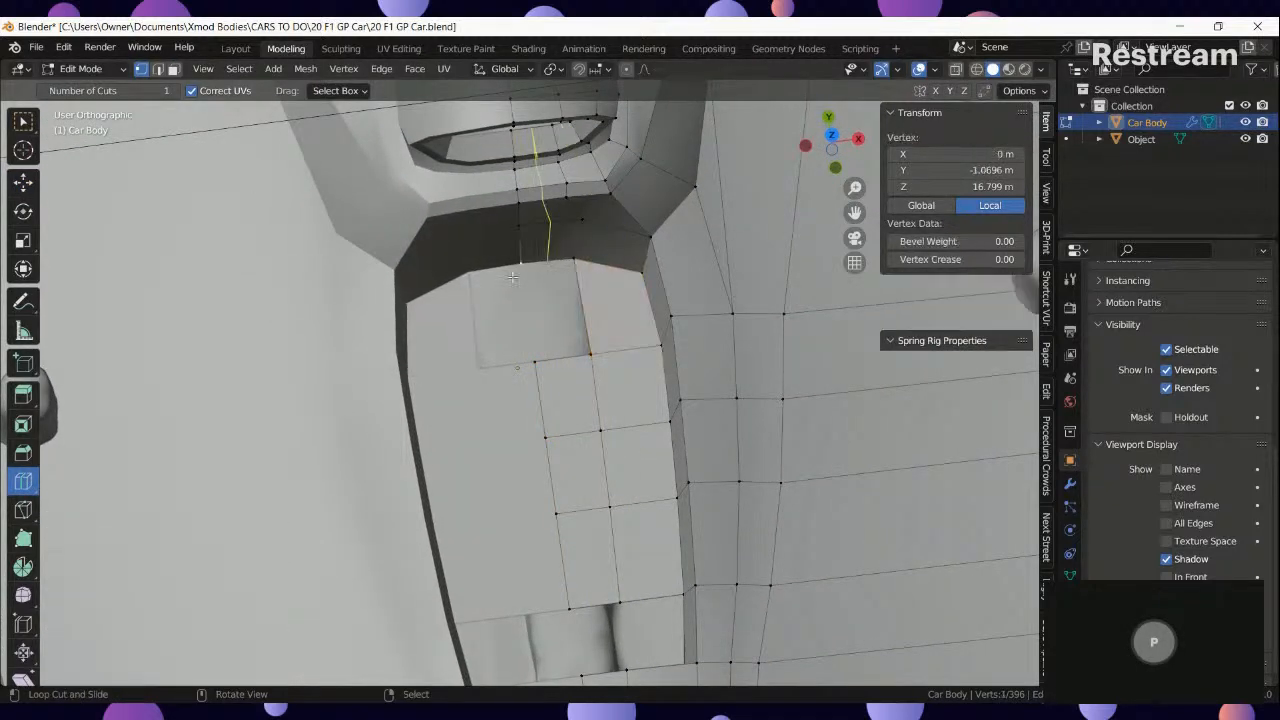
pyautogui.keyDown('ctrl'); pyautogui.rightClick(524, 354); pyautogui.keyUp('ctrl')
pyautogui.press('f')
pyautogui.rightClick(519, 364)
# Fill the front gap of the cockpit floor with faces up to the cockpit wall.
pyautogui.moveTo(519, 364); pyautogui.dragTo(762, 255, button='middle')
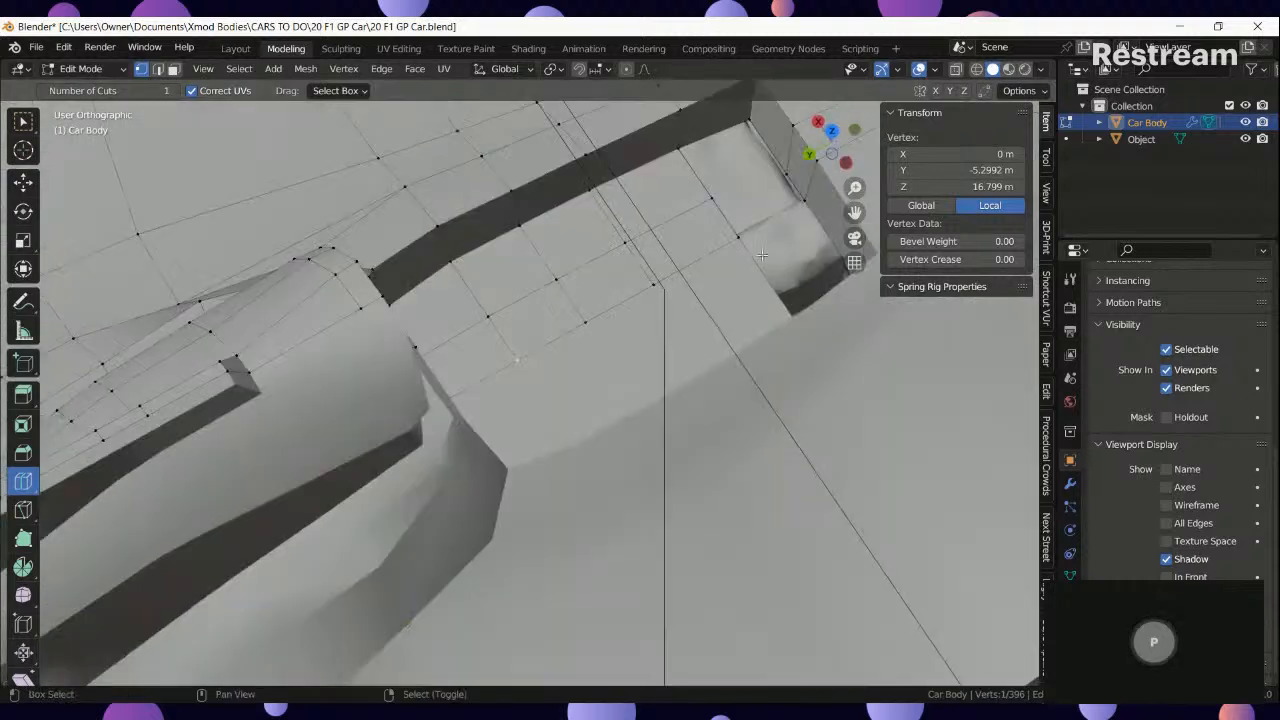
pyautogui.keyDown('ctrl'); pyautogui.rightClick(772, 176); pyautogui.keyUp('ctrl')
pyautogui.press('f')
pyautogui.rightClick(742, 238)
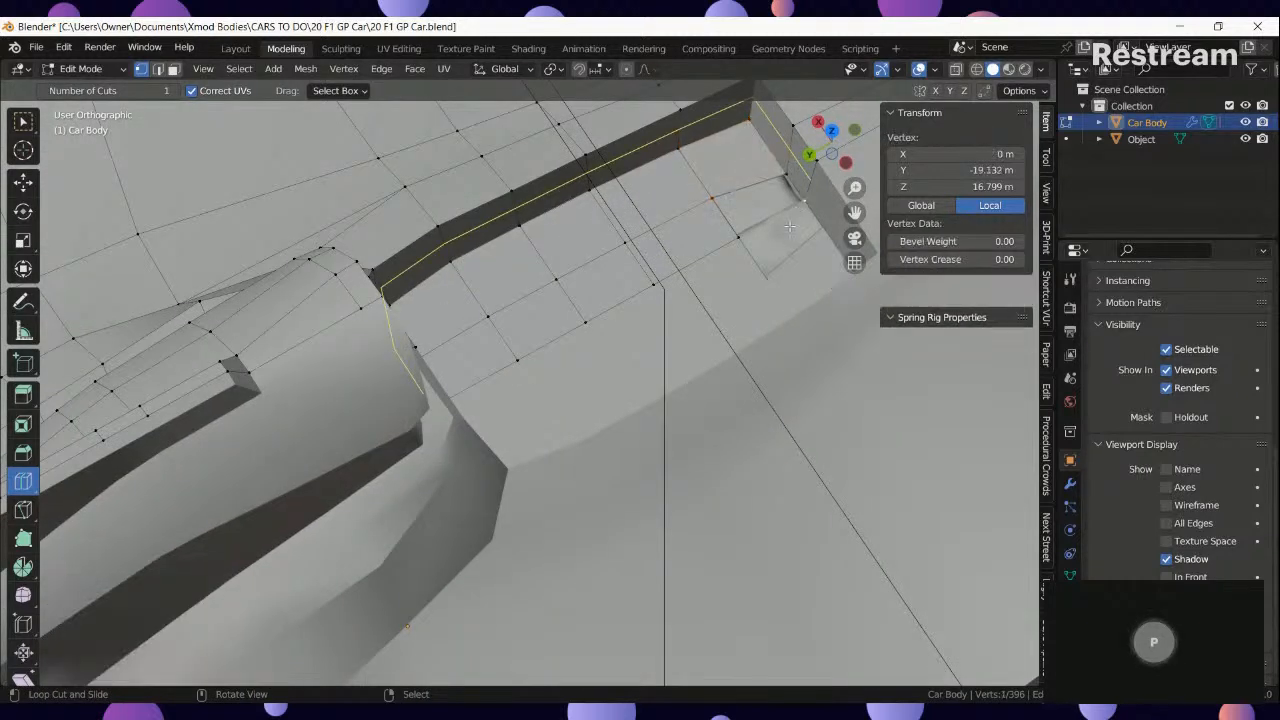
pyautogui.keyDown('ctrl'); pyautogui.rightClick(800, 204); pyautogui.keyUp('ctrl')
pyautogui.press('f')
pyautogui.rightClick(724, 262)
# Fill the middle of the air intake opening with a face between its upper and lower inner edges.
pyautogui.press('Tab')
pyautogui.scroll(-6, 650, 308)
pyautogui.moveTo(590, 375); pyautogui.dragTo(527, 413, button='middle')
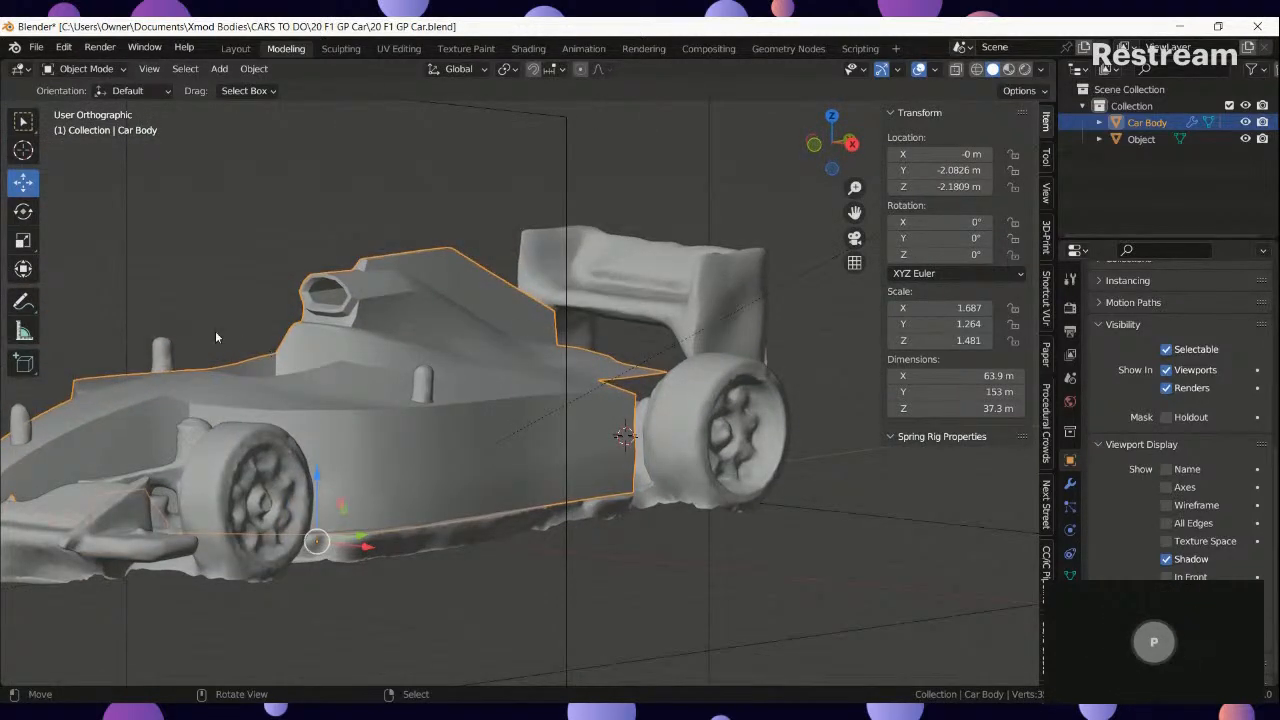
pyautogui.scroll(3, 425, 287)
pyautogui.moveTo(425, 290); pyautogui.dragTo(510, 345, button='middle')
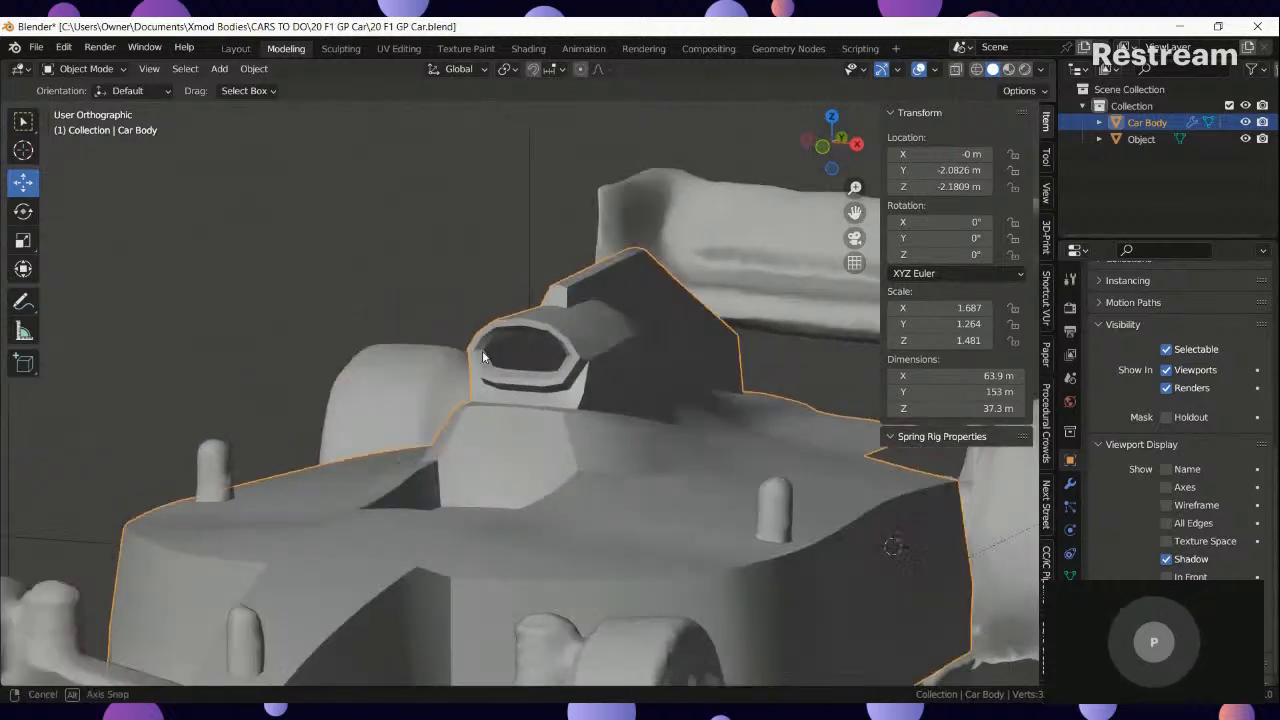
pyautogui.scroll(4, 530, 355)
pyautogui.press('Tab')
pyautogui.moveTo(635, 385); pyautogui.dragTo(700, 370, button='middle')
pyautogui.scroll(3, 715, 350)
pyautogui.moveTo(708, 291); pyautogui.dragTo(717, 290, button='middle')
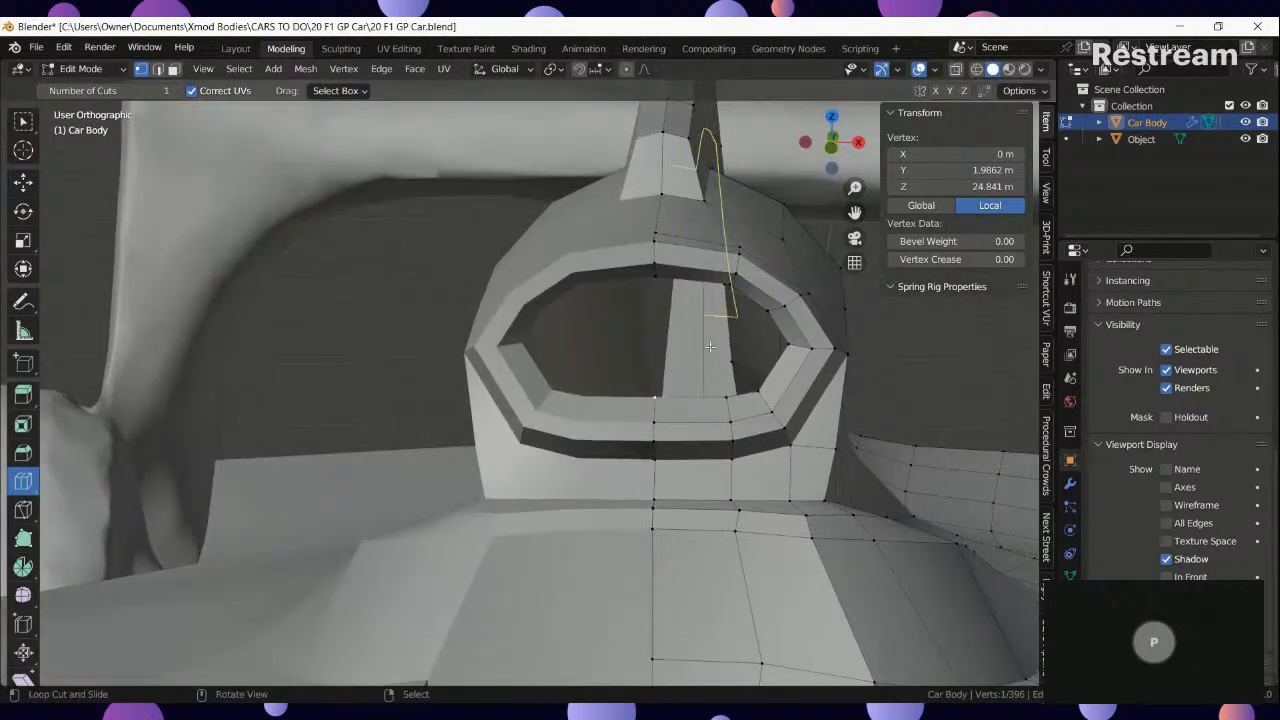
pyautogui.scroll(1, 717, 288)
pyautogui.keyDown('ctrl'); pyautogui.click(722, 426); pyautogui.keyUp('ctrl')
pyautogui.moveTo(722, 426); pyautogui.dragTo(677, 405, button='middle')
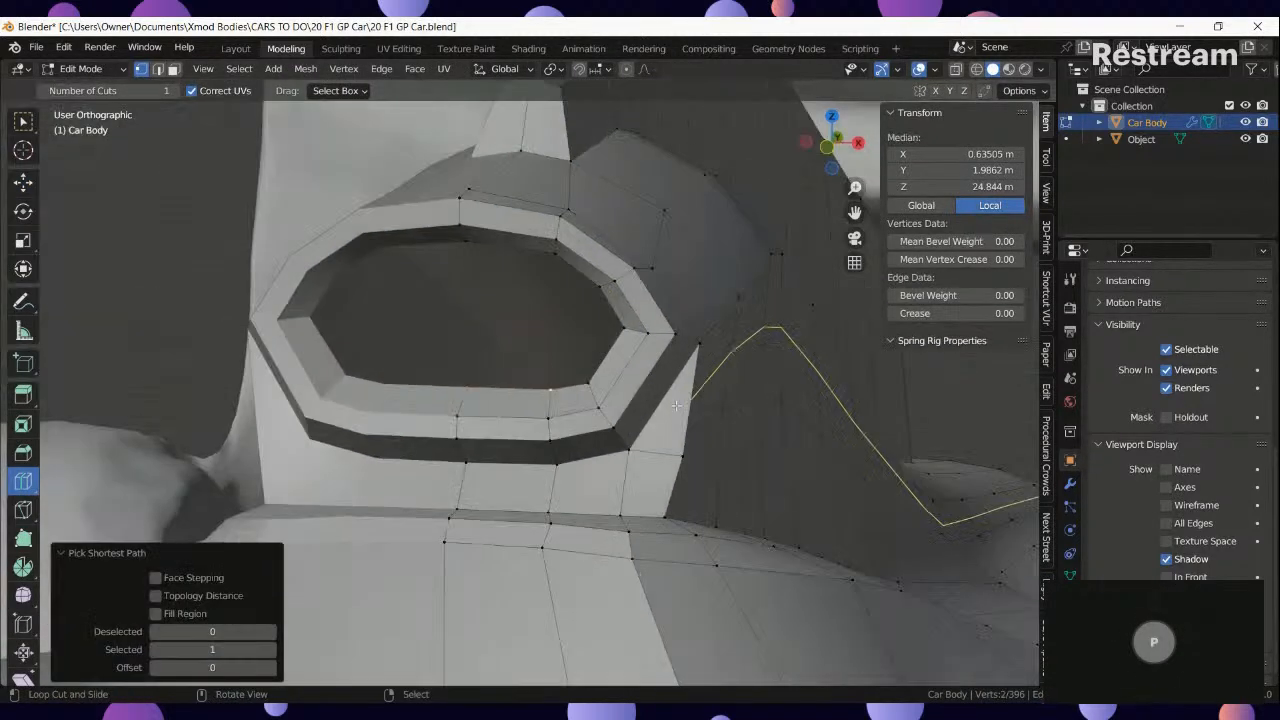
pyautogui.keyDown('shift'); pyautogui.rightClick(538, 273); pyautogui.keyUp('shift')
pyautogui.press('f')
pyautogui.rightClick(468, 250)
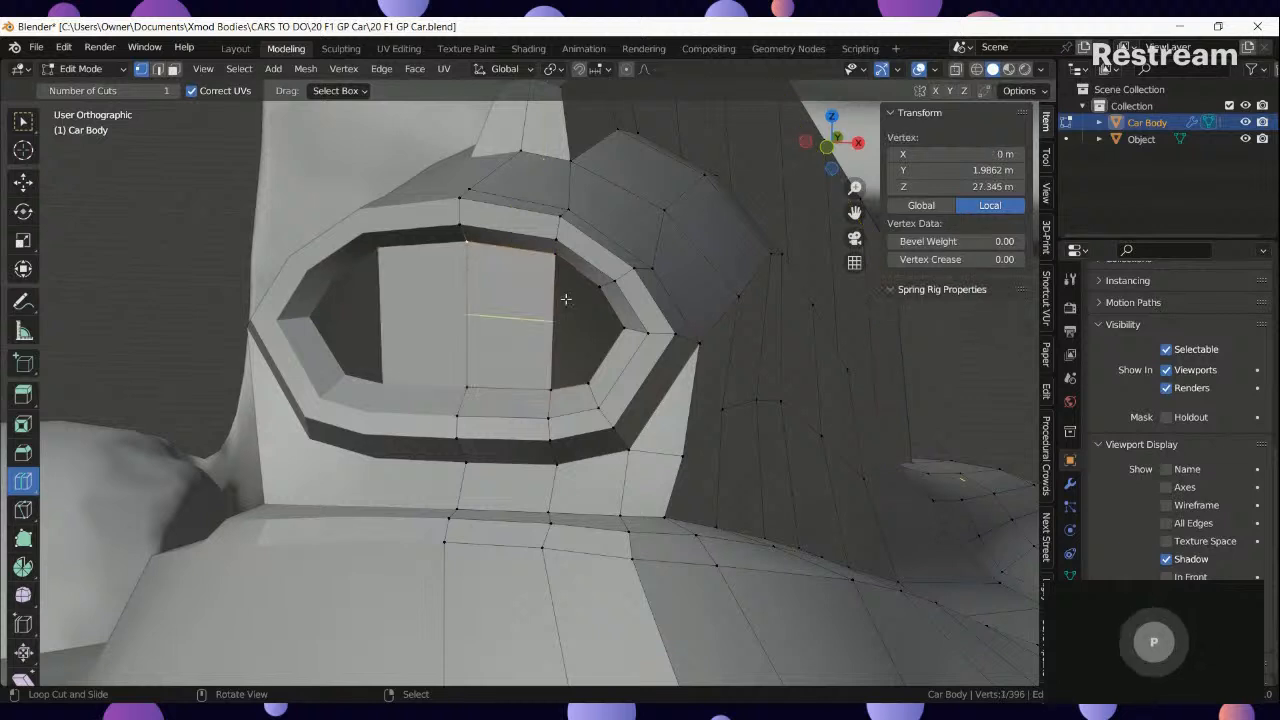
# Add a horizontal loop cut across the intake's middle face and fill the remaining side gaps with faces.
pyautogui.moveTo(566, 297); pyautogui.dragTo(550, 289, button='middle')
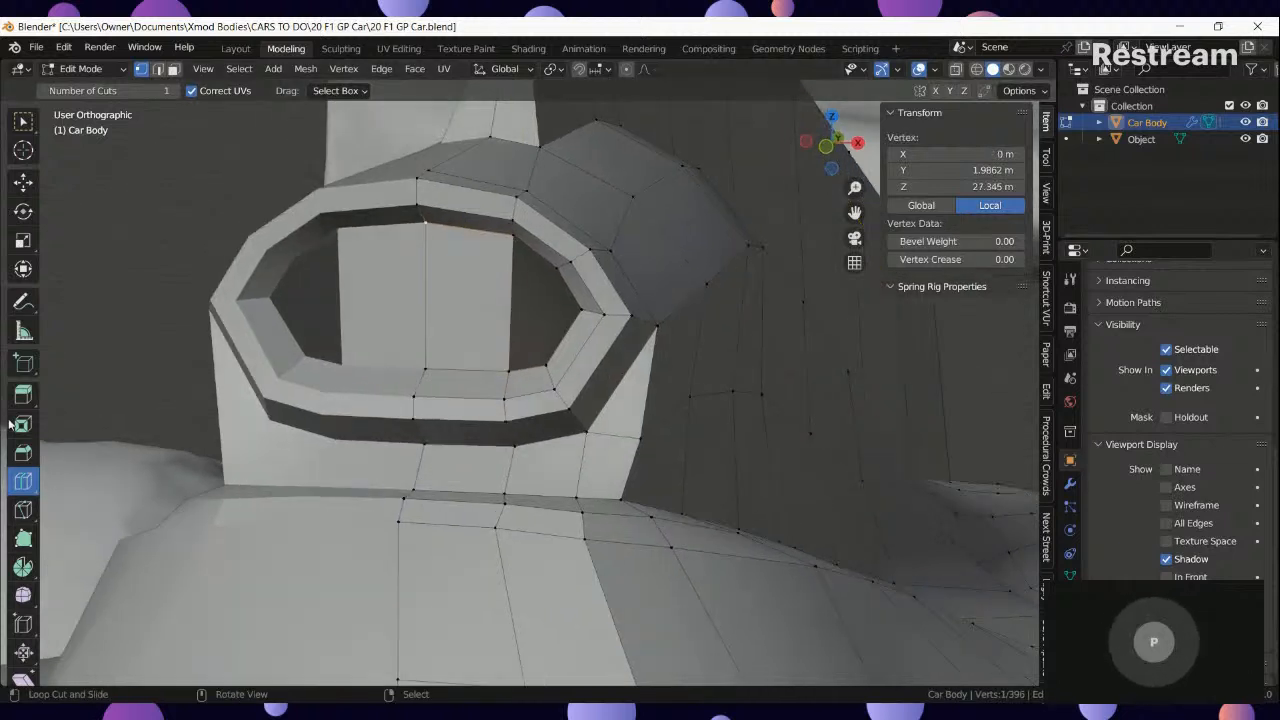
pyautogui.click(507, 297)
pyautogui.rightClick(524, 314)
pyautogui.keyDown('ctrl'); pyautogui.rightClick(584, 315); pyautogui.keyUp('ctrl')
pyautogui.press('f')
pyautogui.rightClick(578, 318)
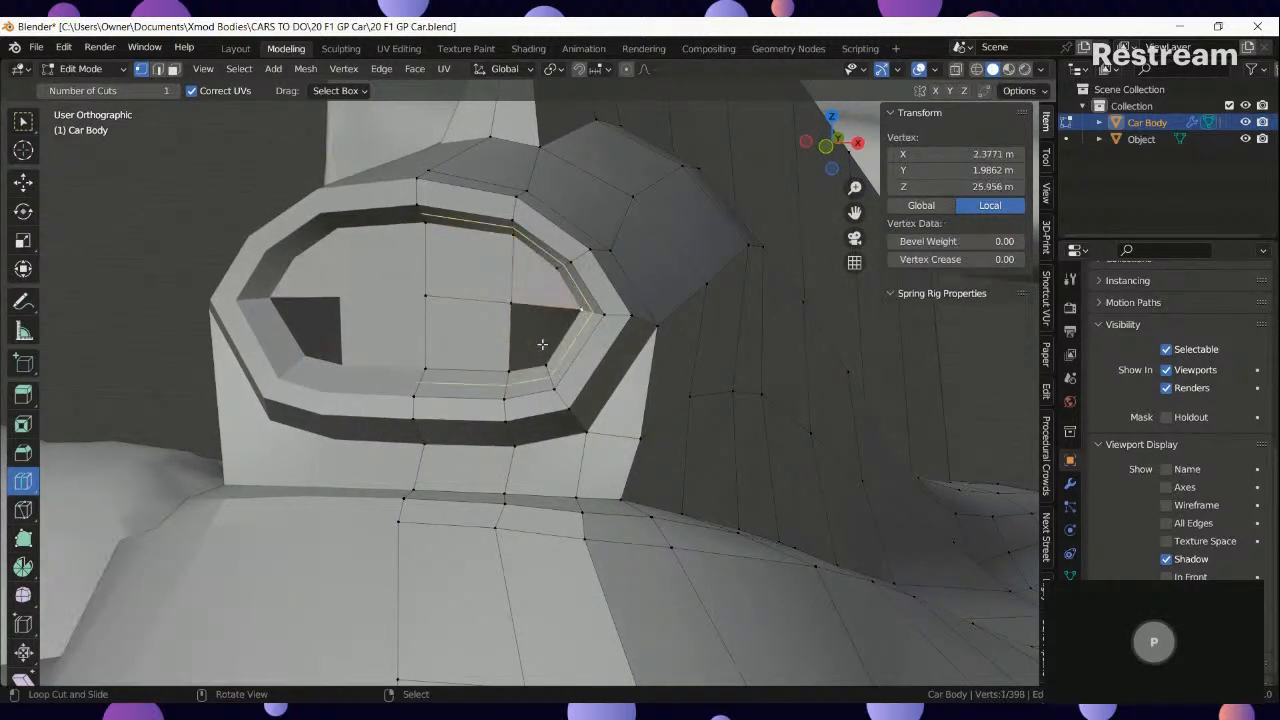
pyautogui.keyDown('ctrl'); pyautogui.rightClick(510, 303); pyautogui.keyUp('ctrl')
pyautogui.press('f')
pyautogui.rightClick(517, 306)
# Enable the Subdivision modifier in the viewport and check the smoothed car body from above.
pyautogui.press('Tab')
pyautogui.scroll(-10, 520, 342)
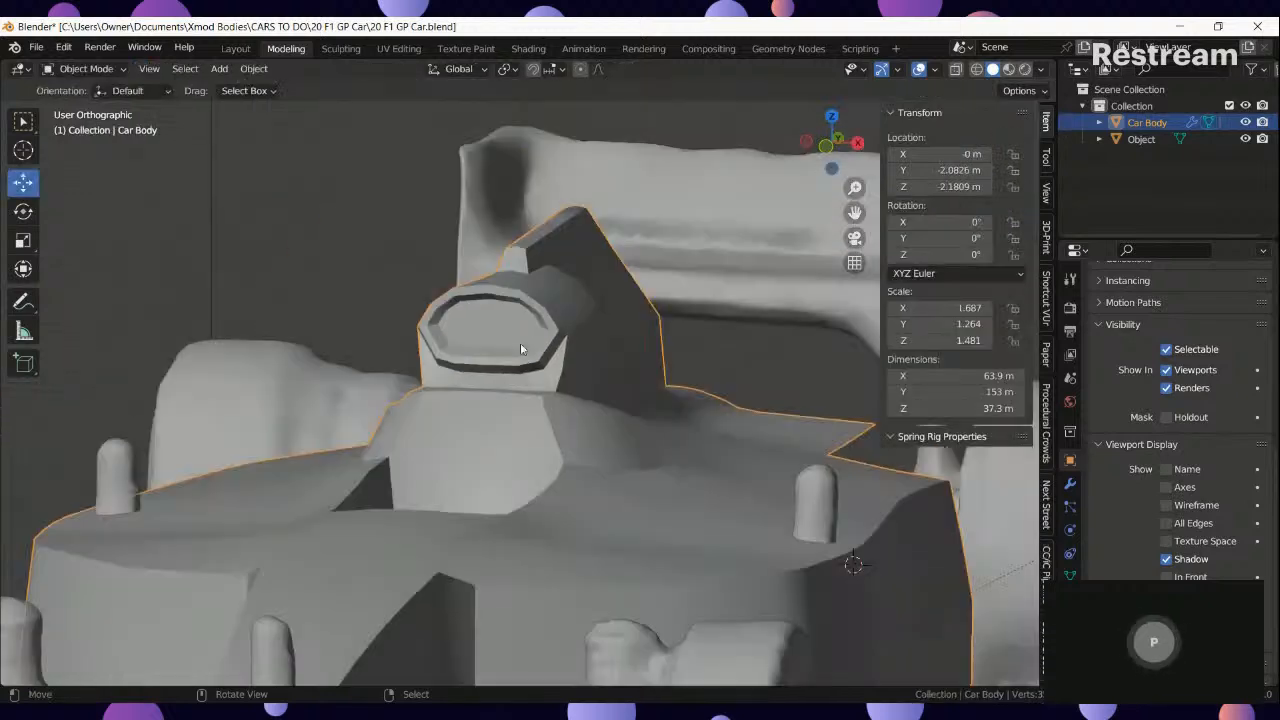
pyautogui.moveTo(620, 482); pyautogui.dragTo(575, 500, button='middle')
pyautogui.scroll(2, 565, 503)
pyautogui.click(1069, 485)
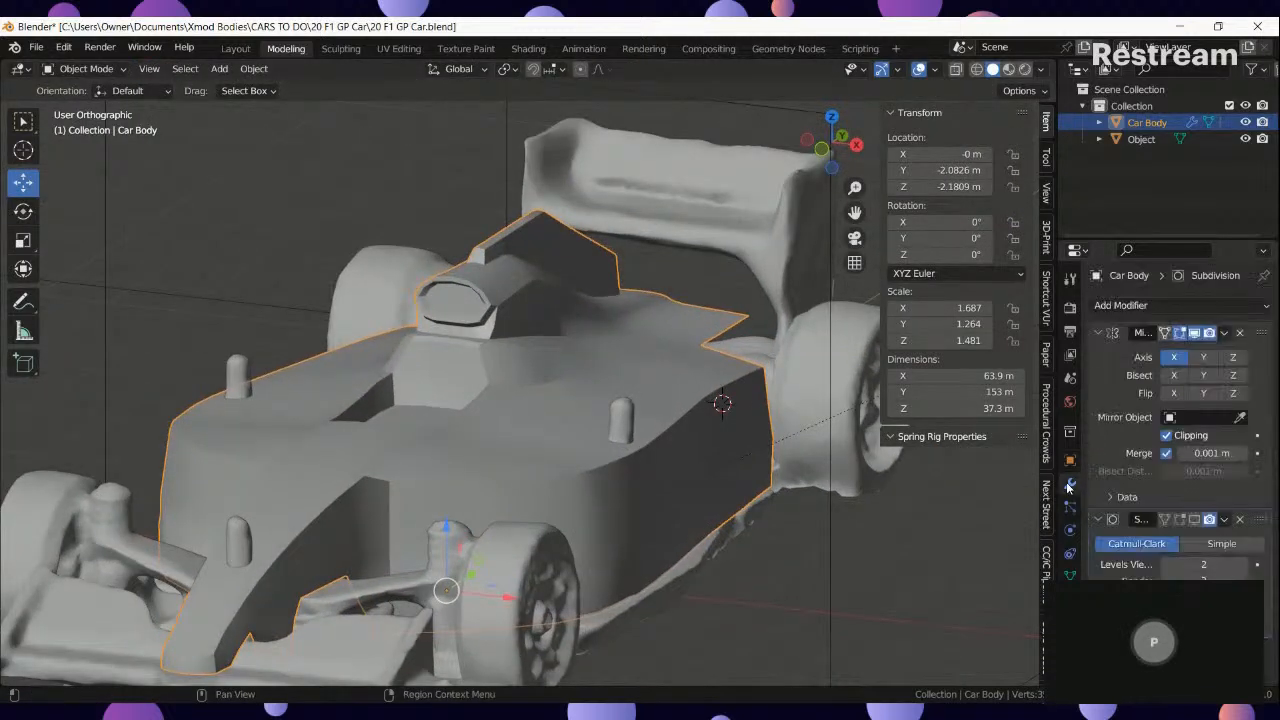
pyautogui.click(1194, 521)
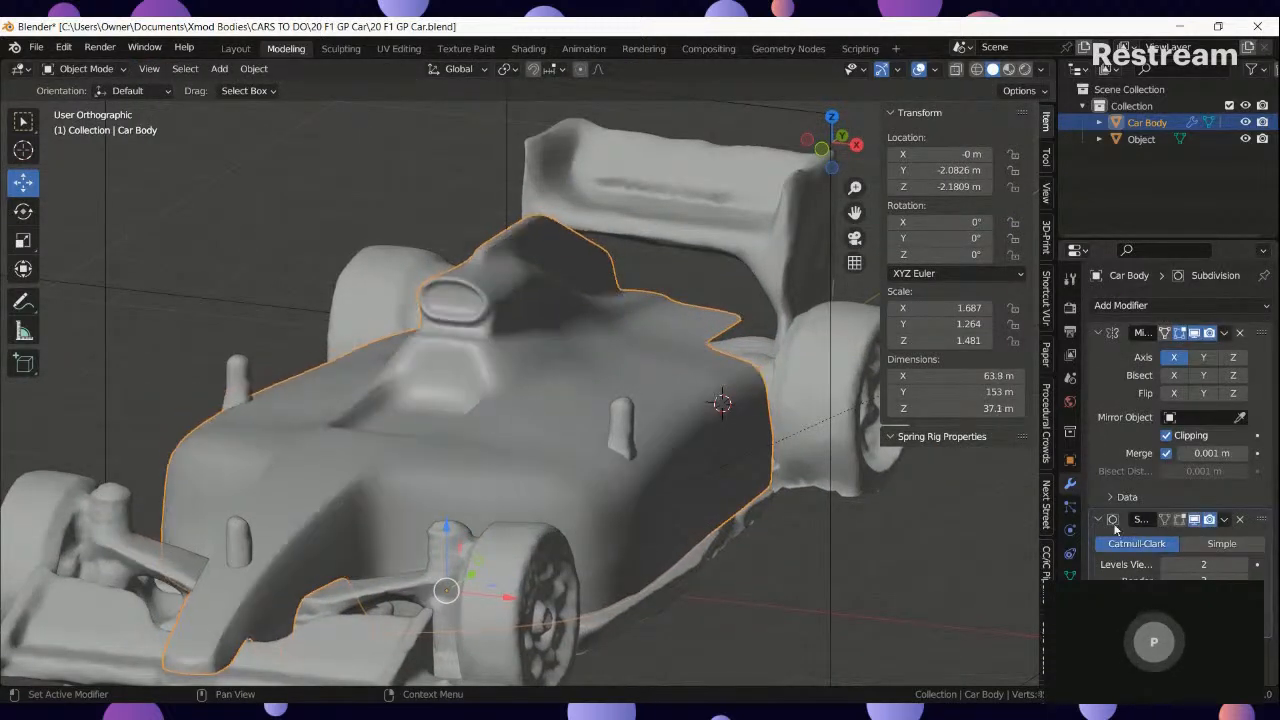
pyautogui.scroll(-2, 645, 495)
pyautogui.moveTo(645, 495); pyautogui.dragTo(537, 509, button='middle')
pyautogui.moveTo(432, 315); pyautogui.dragTo(417, 595, button='middle')
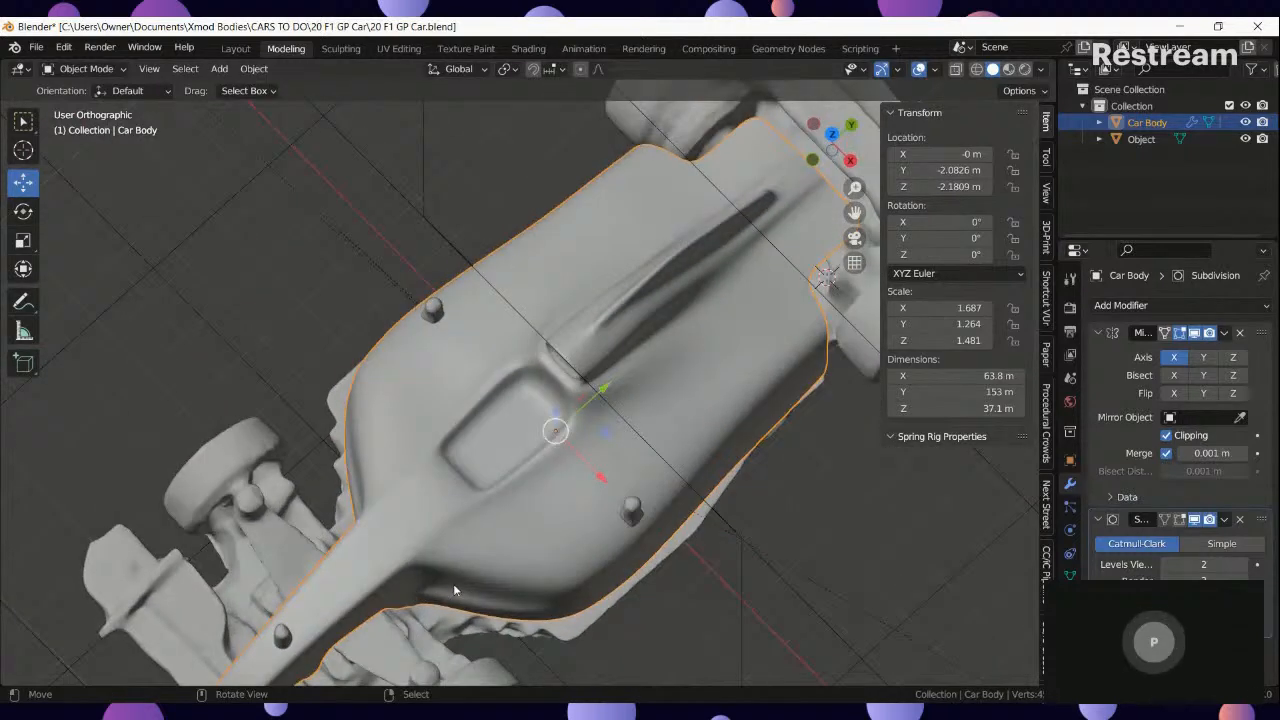
# Select the edge path around the cockpit opening's upper rim and set its crease to 0.99.
pyautogui.keyDown('shift'); pyautogui.moveTo(430, 650); pyautogui.dragTo(452, 560, button='middle'); pyautogui.keyUp('shift')
pyautogui.moveTo(452, 560); pyautogui.dragTo(486, 410, button='middle')
pyautogui.press('Tab')
pyautogui.scroll(3, 524, 290)
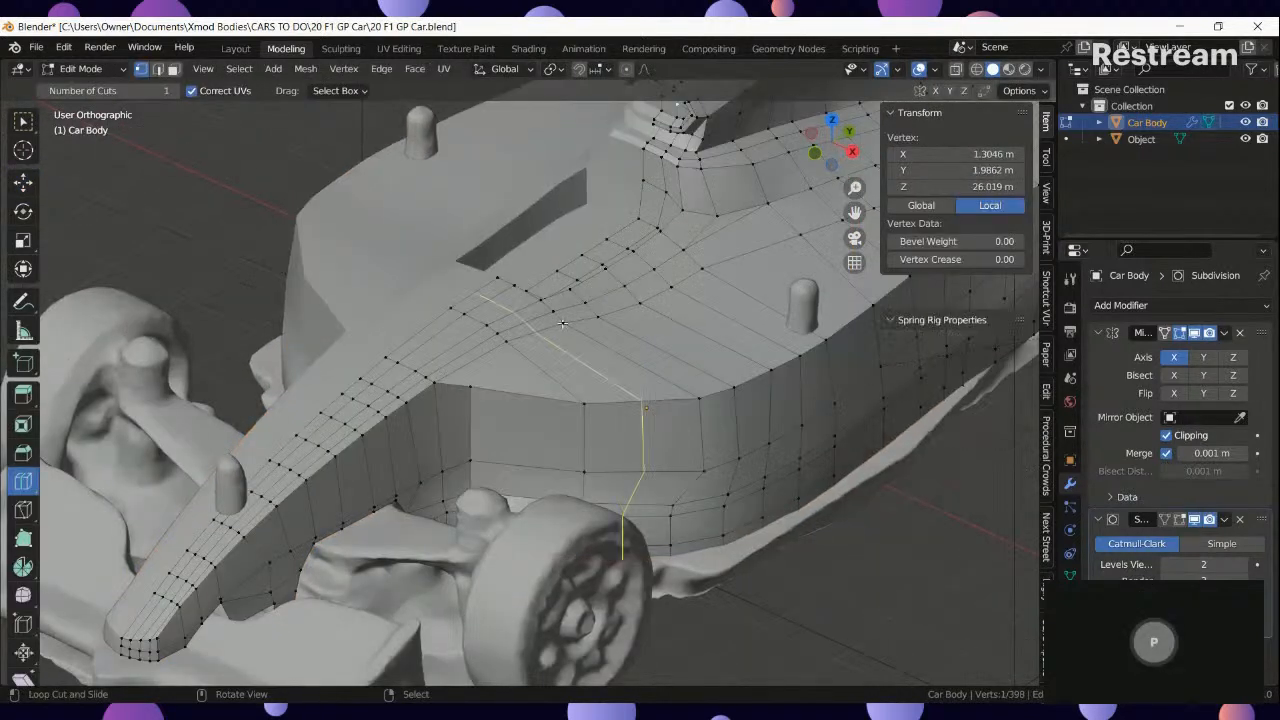
pyautogui.moveTo(535, 318); pyautogui.dragTo(612, 302, button='middle')
pyautogui.moveTo(801, 268); pyautogui.dragTo(663, 395, button='middle')
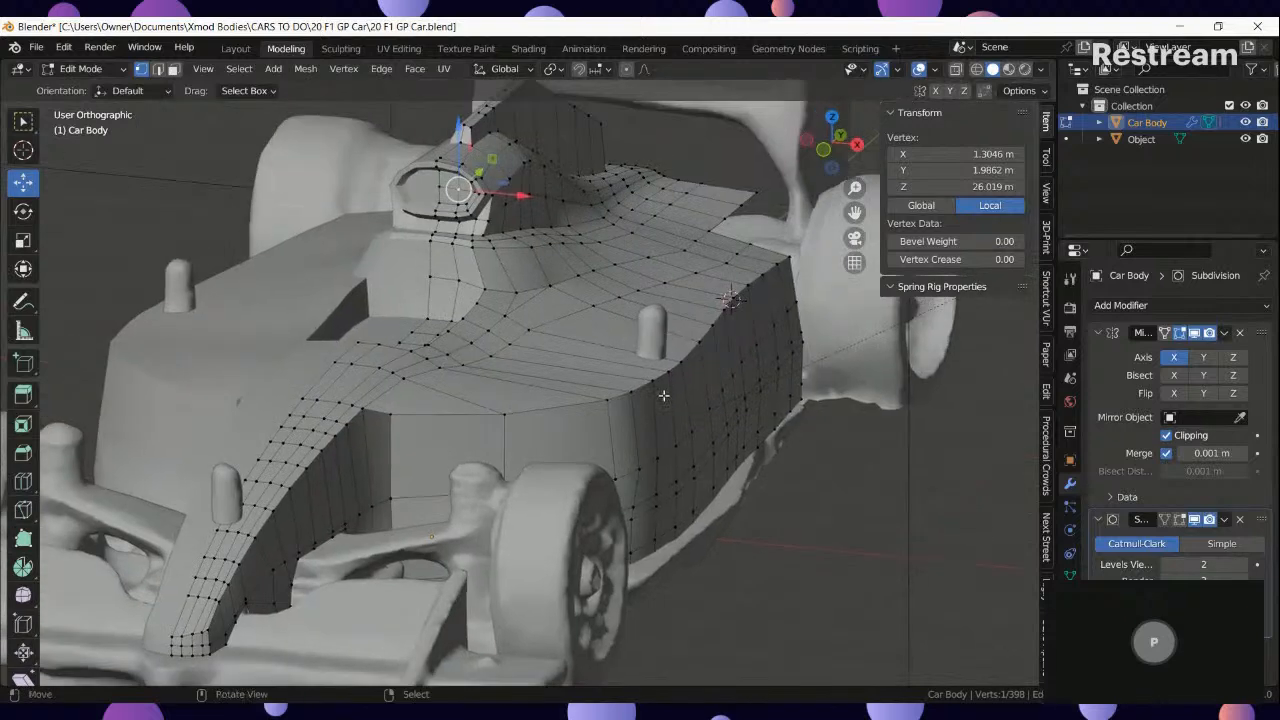
pyautogui.scroll(4, 358, 345)
pyautogui.keyDown('ctrl'); pyautogui.click(461, 357); pyautogui.keyUp('ctrl')
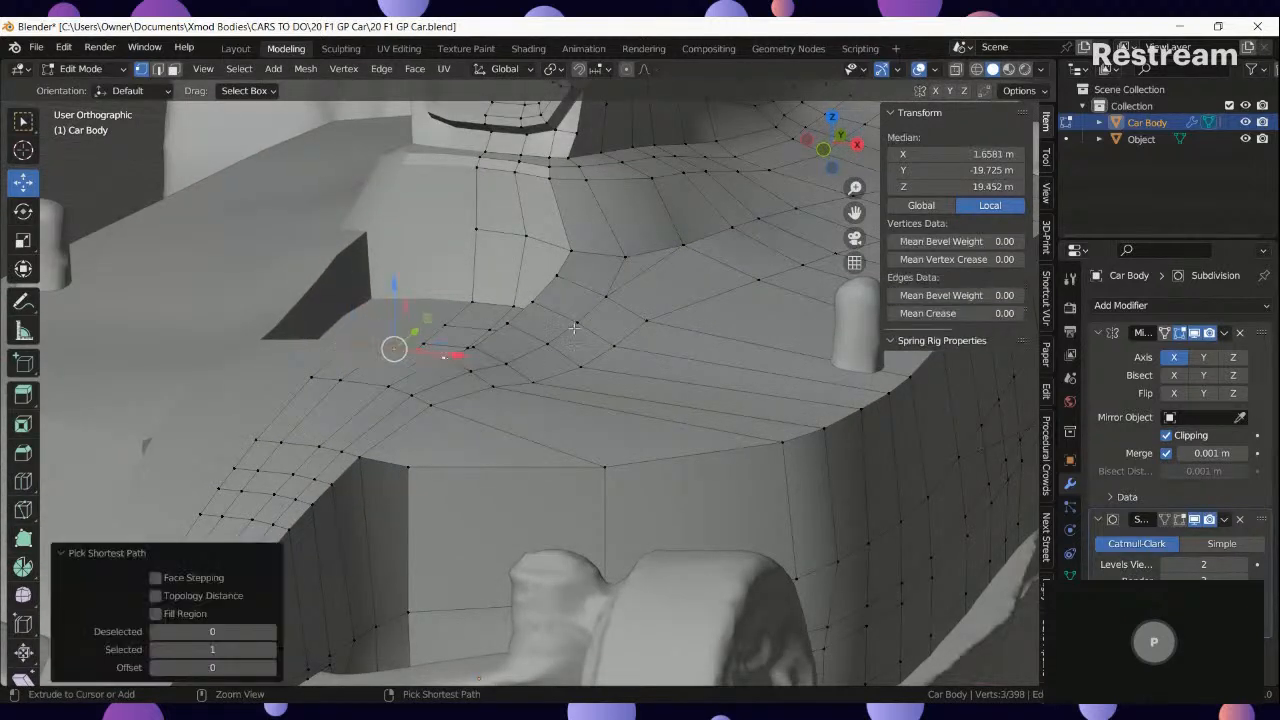
pyautogui.hotkey('shift', 'e')
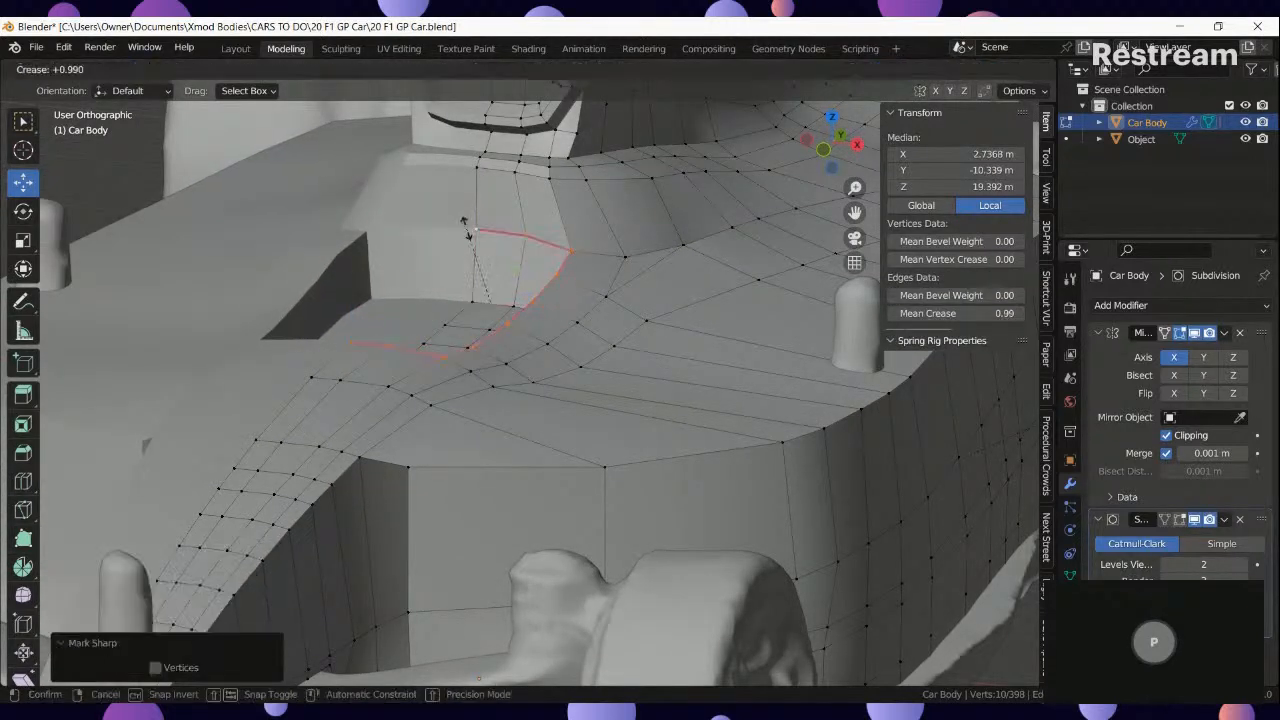
pyautogui.press('1')
pyautogui.press('Return')
# Select the edge path around the cockpit floor's perimeter and set its crease to 0.99.
pyautogui.press('Tab')
pyautogui.moveTo(523, 229); pyautogui.dragTo(492, 239, button='middle')
pyautogui.scroll(-2, 492, 239)
pyautogui.scroll(3, 575, 200)
pyautogui.press('Tab')
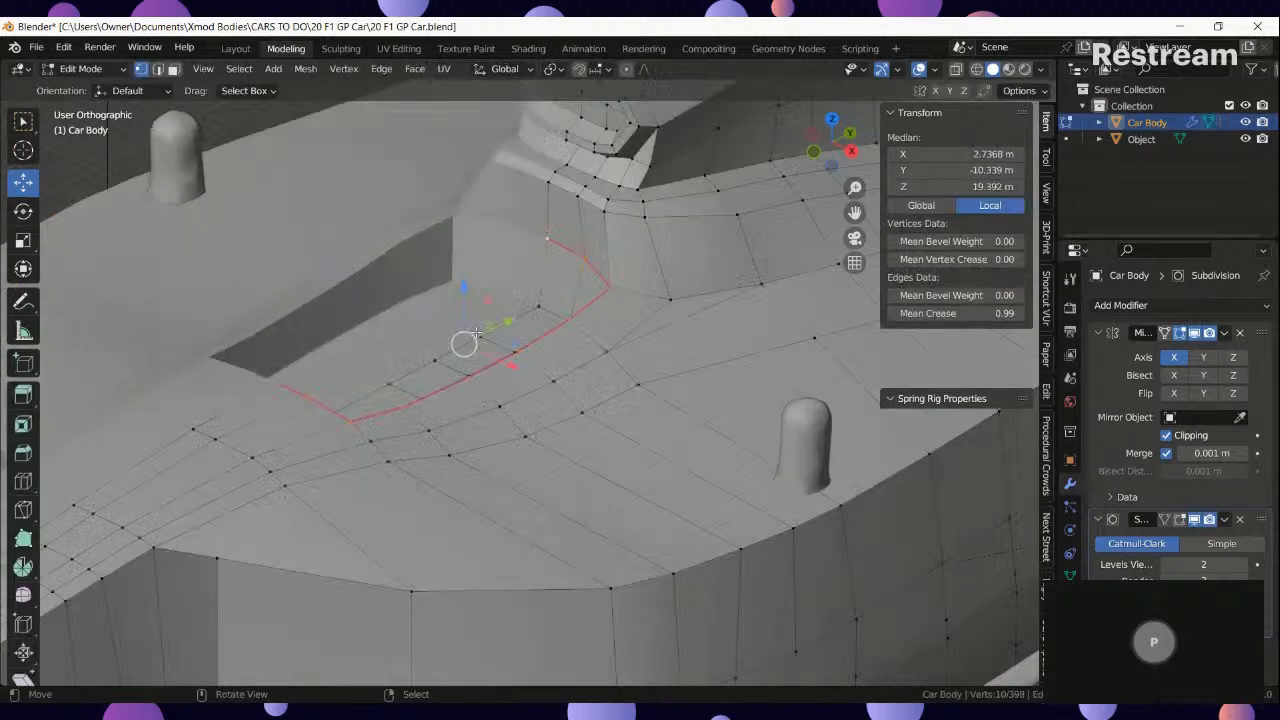
pyautogui.moveTo(526, 302); pyautogui.dragTo(640, 325, button='middle')
pyautogui.click(449, 295)
pyautogui.moveTo(449, 295); pyautogui.dragTo(668, 306, button='middle')
pyautogui.keyDown('ctrl'); pyautogui.click(479, 330); pyautogui.keyUp('ctrl')
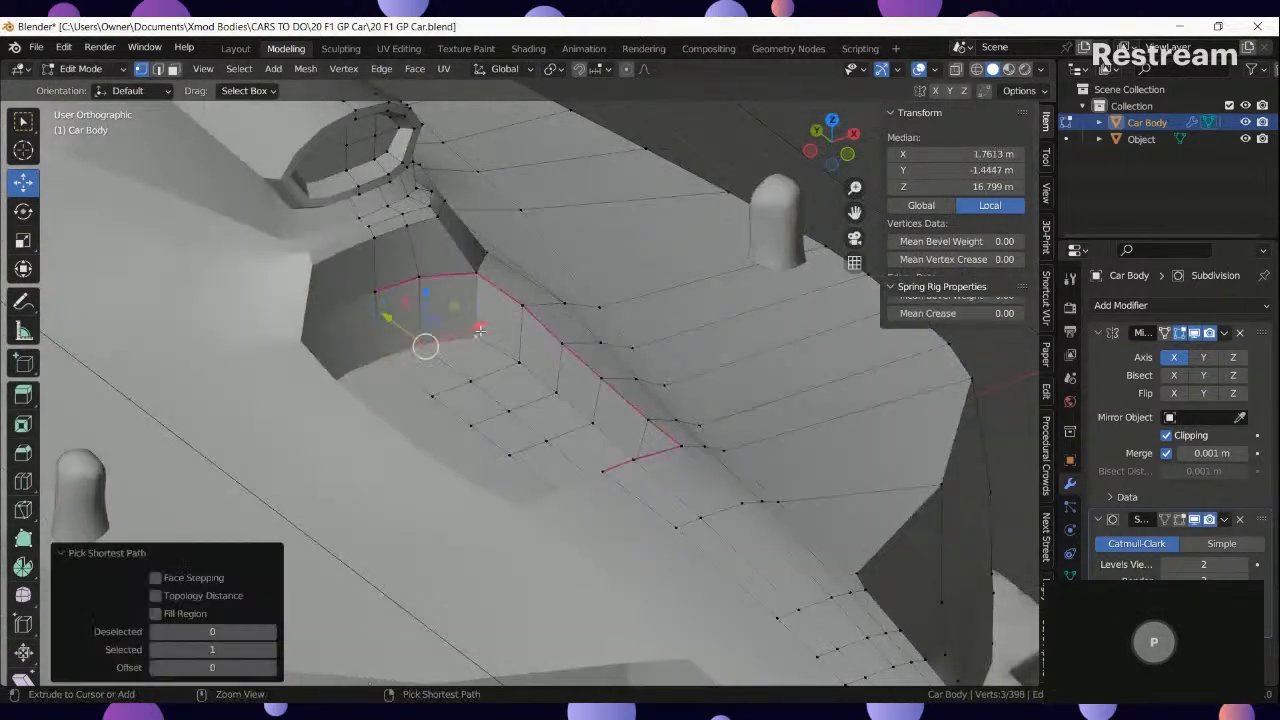
pyautogui.moveTo(479, 330); pyautogui.dragTo(410, 215, button='middle')
pyautogui.hotkey('shift', 'e')
pyautogui.press('1')
pyautogui.press('Return')
# Select the horizontal edge line along the lower body side from front to rear wheel and crease it to 0.99.
pyautogui.press('Tab')
pyautogui.scroll(-7, 410, 215)
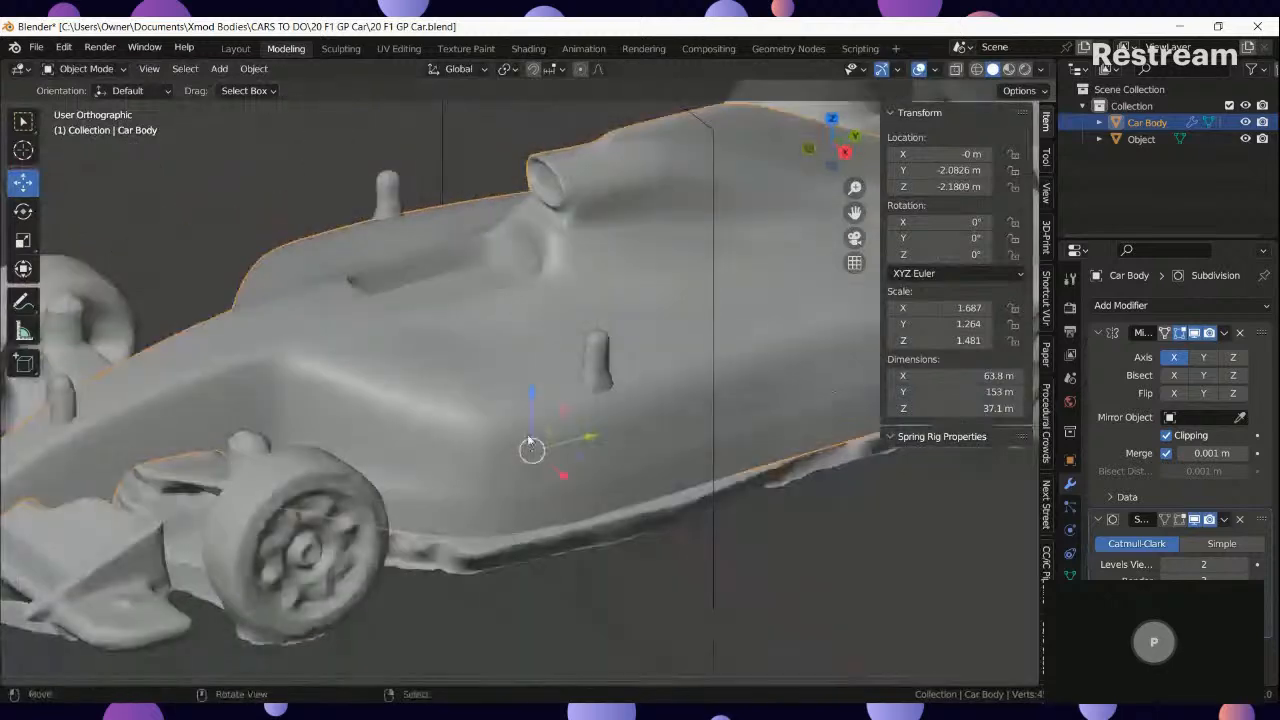
pyautogui.keyDown('shift'); pyautogui.moveTo(445, 447); pyautogui.dragTo(586, 438, button='middle'); pyautogui.keyUp('shift')
pyautogui.scroll(2, 500, 443)
pyautogui.press('Tab')
pyautogui.moveTo(468, 443); pyautogui.dragTo(425, 420, button='middle')
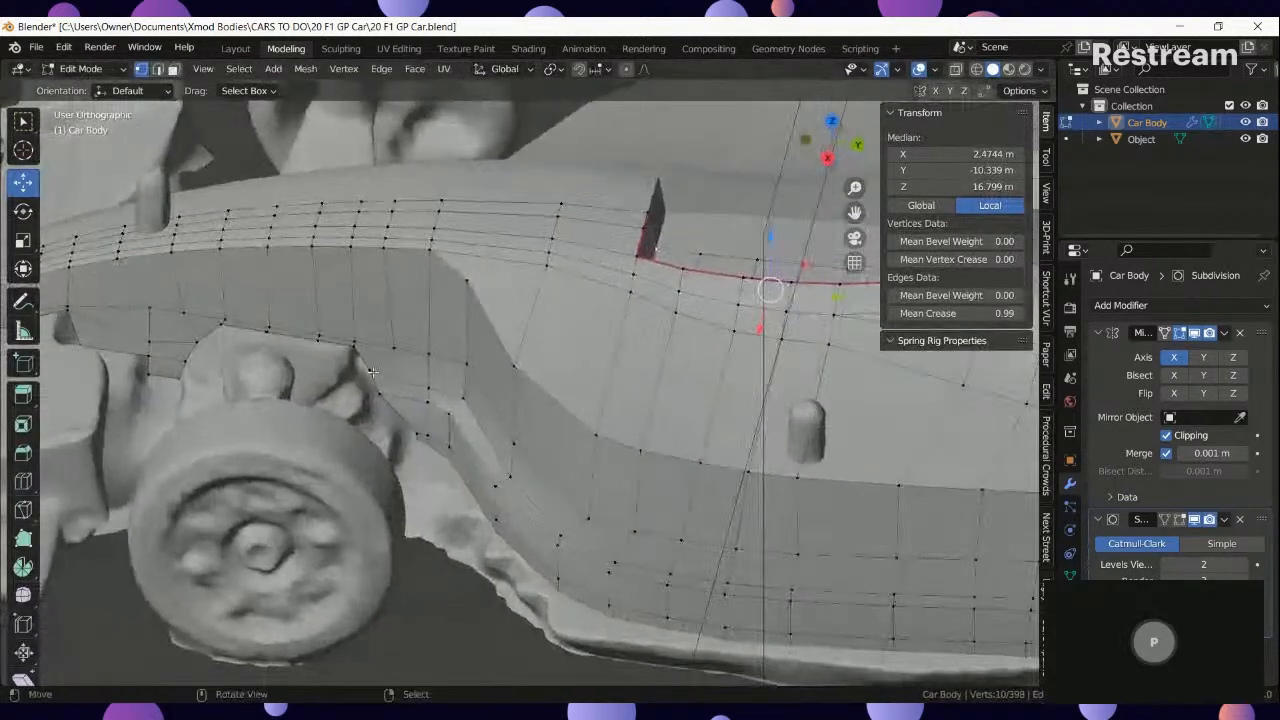
pyautogui.click(369, 370)
pyautogui.keyDown('ctrl'); pyautogui.click(808, 587); pyautogui.keyUp('ctrl')
pyautogui.scroll(-4, 808, 587)
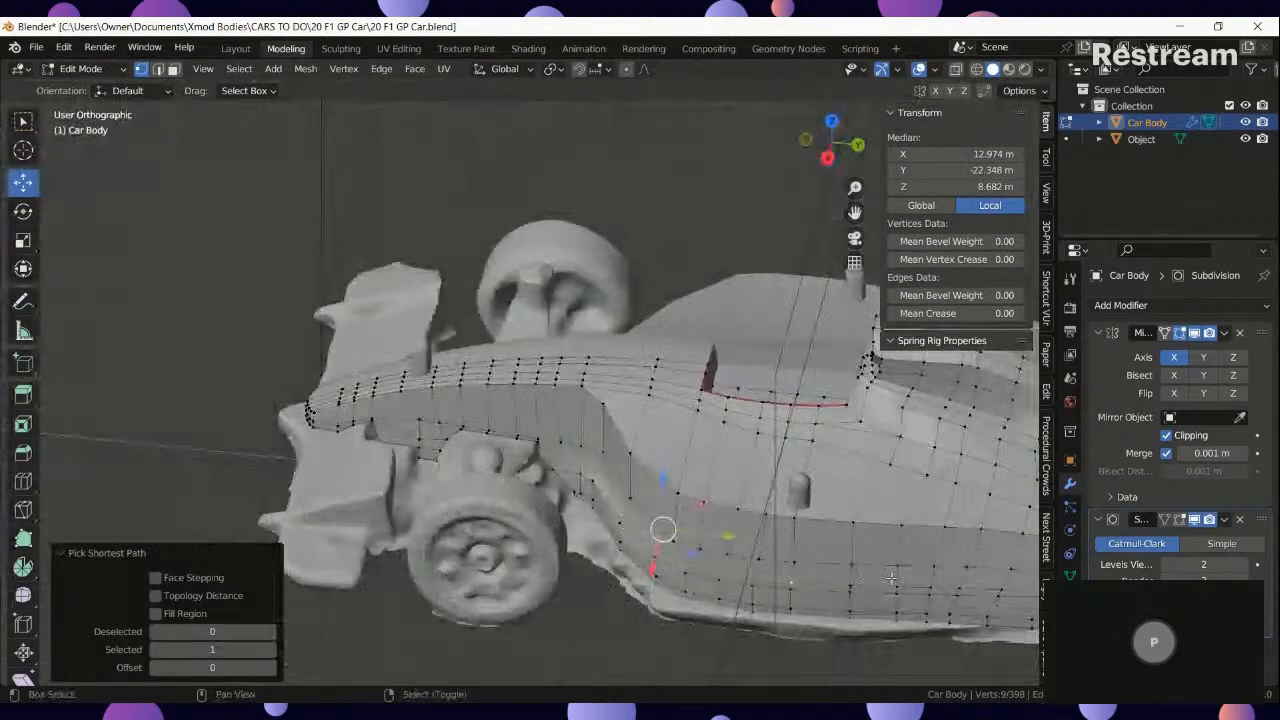
pyautogui.scroll(4, 815, 580)
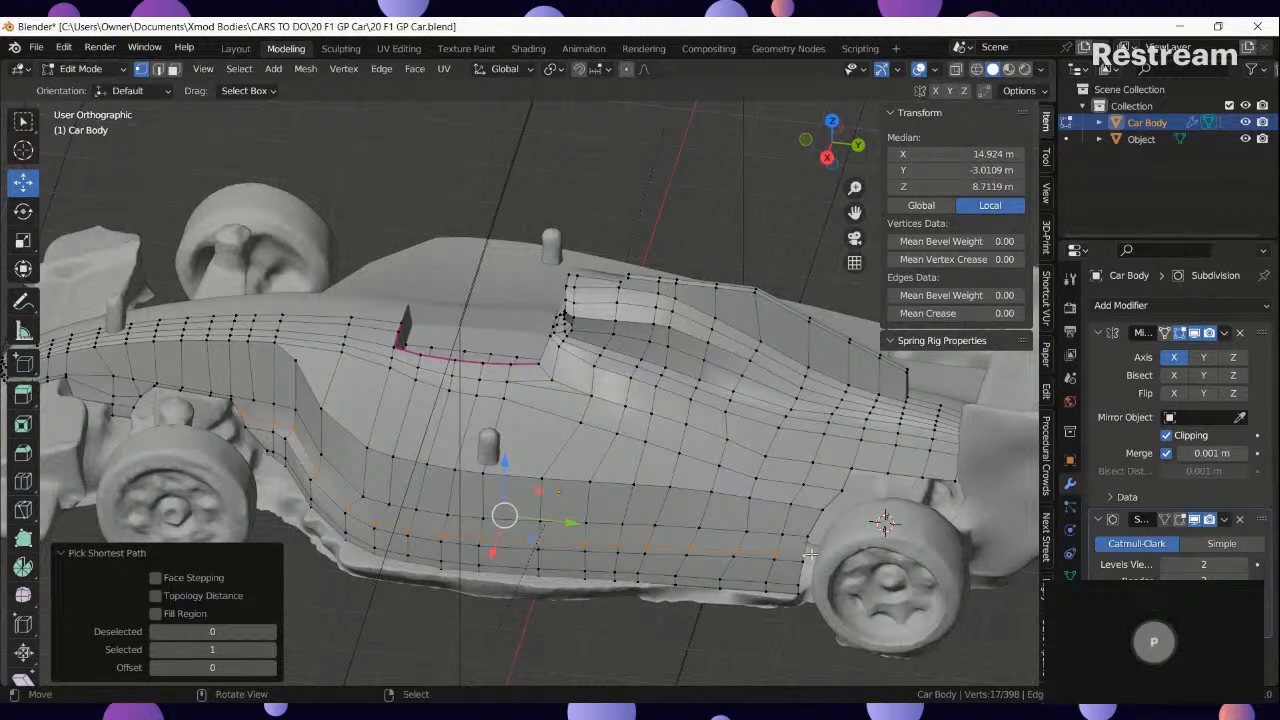
pyautogui.hotkey('shift', 'e')
pyautogui.write('.99')
pyautogui.press('Return')
# Select the neighbouring edge line just below the creased one on the lower body side and crease it to 0.99.
pyautogui.press('Tab')
pyautogui.scroll(3, 260, 402)
pyautogui.press('Tab')
pyautogui.moveTo(282, 437); pyautogui.dragTo(243, 434, button='middle')
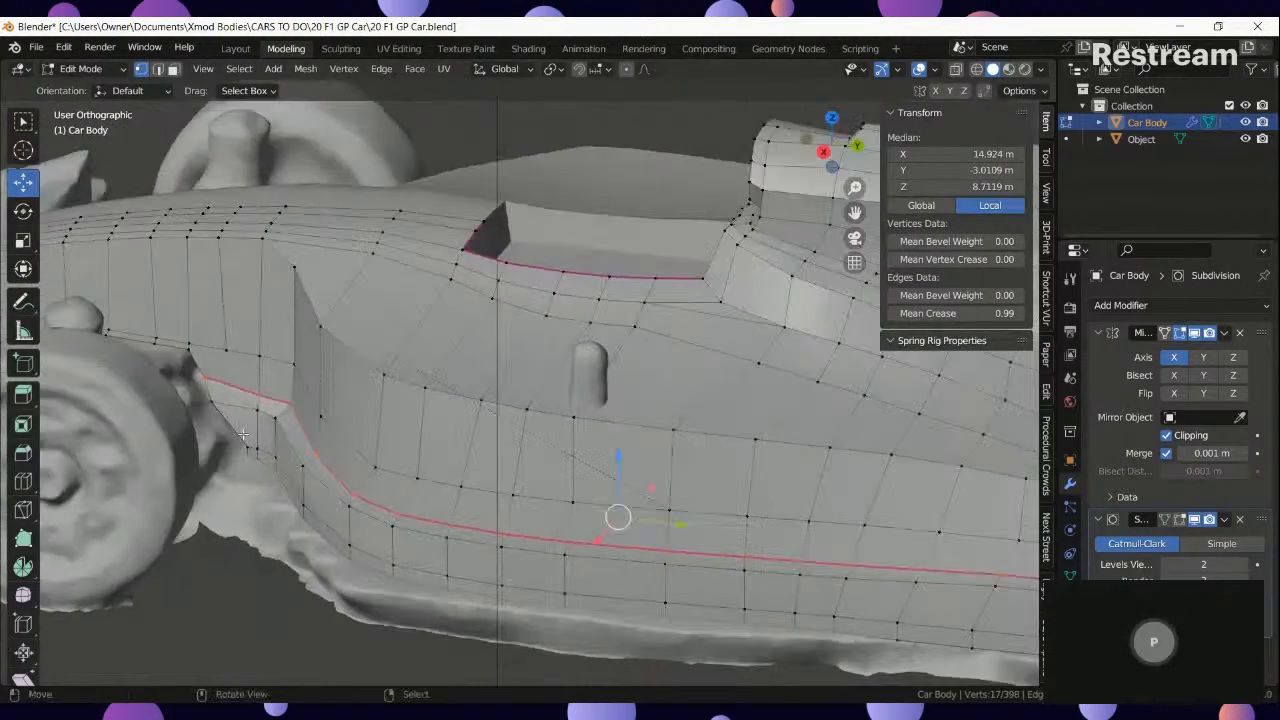
pyautogui.click(208, 401)
pyautogui.keyDown('ctrl'); pyautogui.click(445, 541); pyautogui.keyUp('ctrl')
pyautogui.moveTo(445, 541); pyautogui.dragTo(843, 555, button='middle')
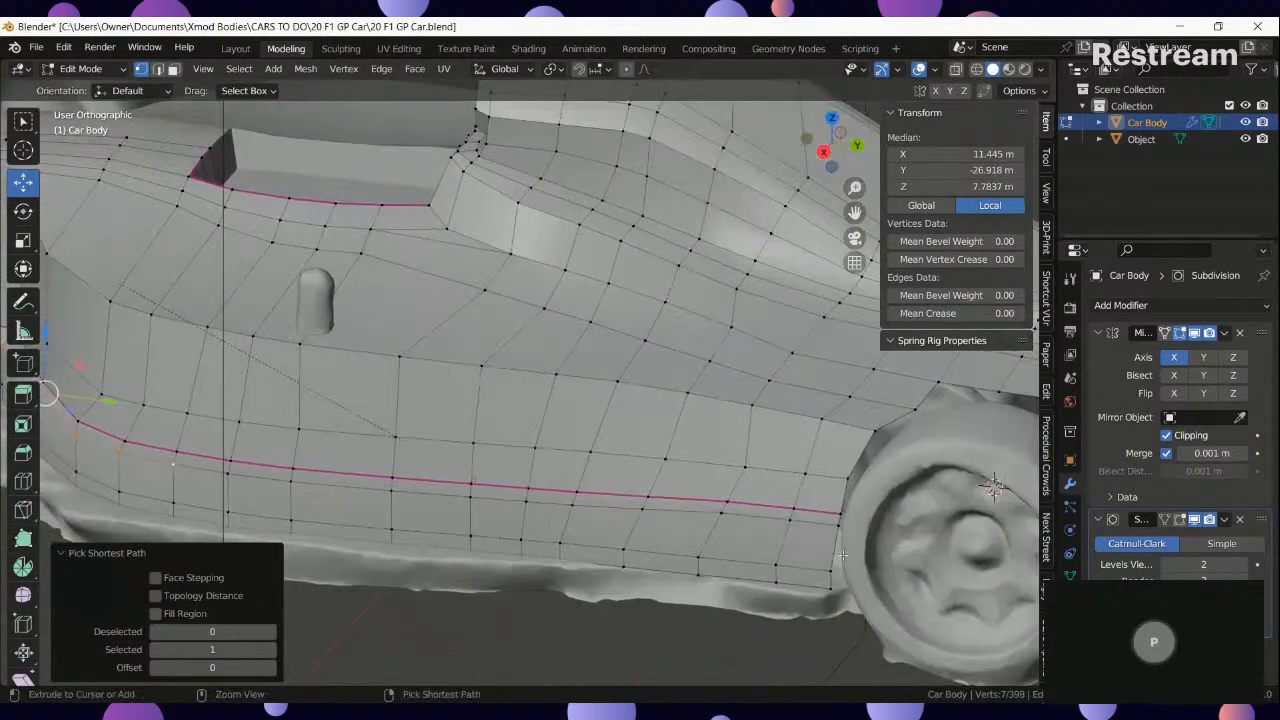
pyautogui.hotkey('shift', 'e')
pyautogui.write('.99')
pyautogui.press('Return')
# Compare the smoothed body with its edit mesh around the sidepod, rear edge and front.
pyautogui.press('Tab')
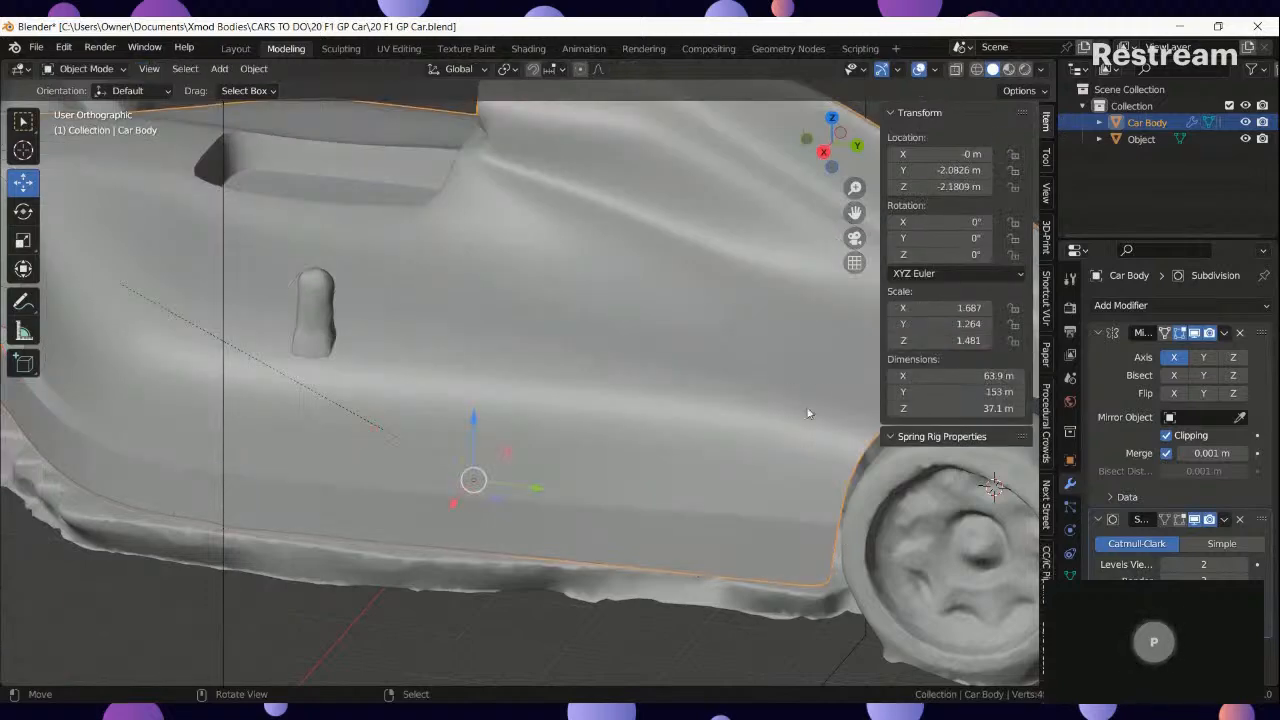
pyautogui.press('Tab')
pyautogui.click(873, 431)
pyautogui.scroll(-3, 580, 451)
pyautogui.press('Tab')
pyautogui.scroll(-3, 535, 442)
pyautogui.moveTo(535, 442); pyautogui.dragTo(665, 368, button='middle')
pyautogui.press('Tab')
pyautogui.scroll(5, 415, 389)
pyautogui.press('Tab')
pyautogui.press('Tab')
pyautogui.press('Tab')
pyautogui.scroll(-2, 378, 357)
pyautogui.press('Tab')
pyautogui.scroll(2, 841, 311)
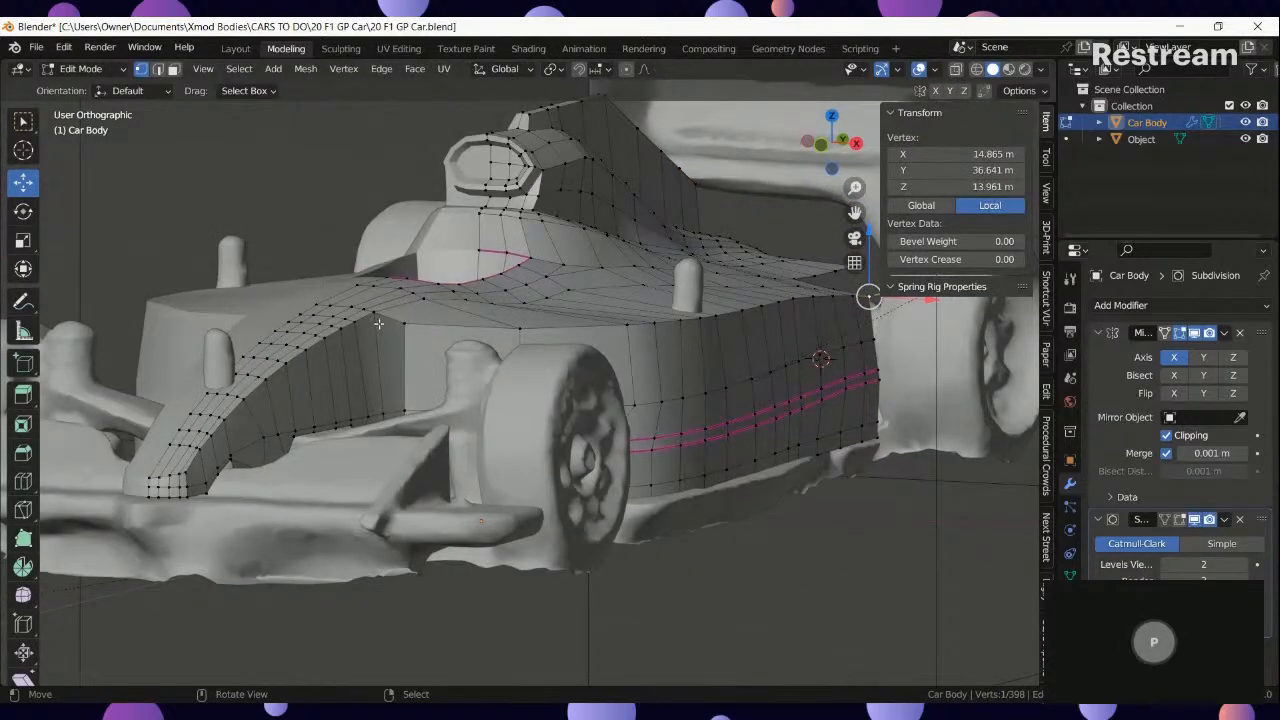
# Raise the sidepod's upper front-edge vertex beside the nose by about 0.668 m along Z.
pyautogui.click(410, 318)
pyautogui.scroll(2, 410, 318)
pyautogui.press('g')
pyautogui.press('z')
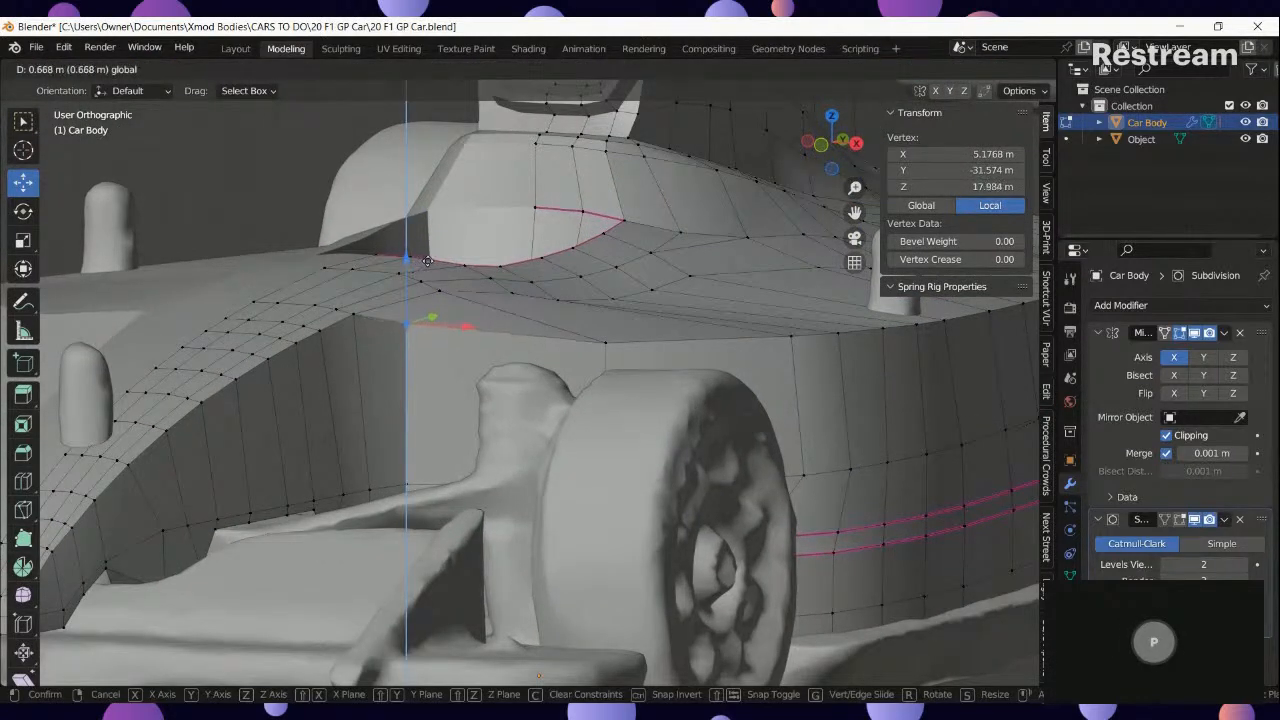
pyautogui.click(427, 261)
# Select the sidepod's upper outer edge from the nose to the rear and crease it.
pyautogui.click(354, 315)
pyautogui.keyDown('ctrl'); pyautogui.rightClick(604, 345); pyautogui.keyUp('ctrl')
pyautogui.scroll(-3, 680, 365)
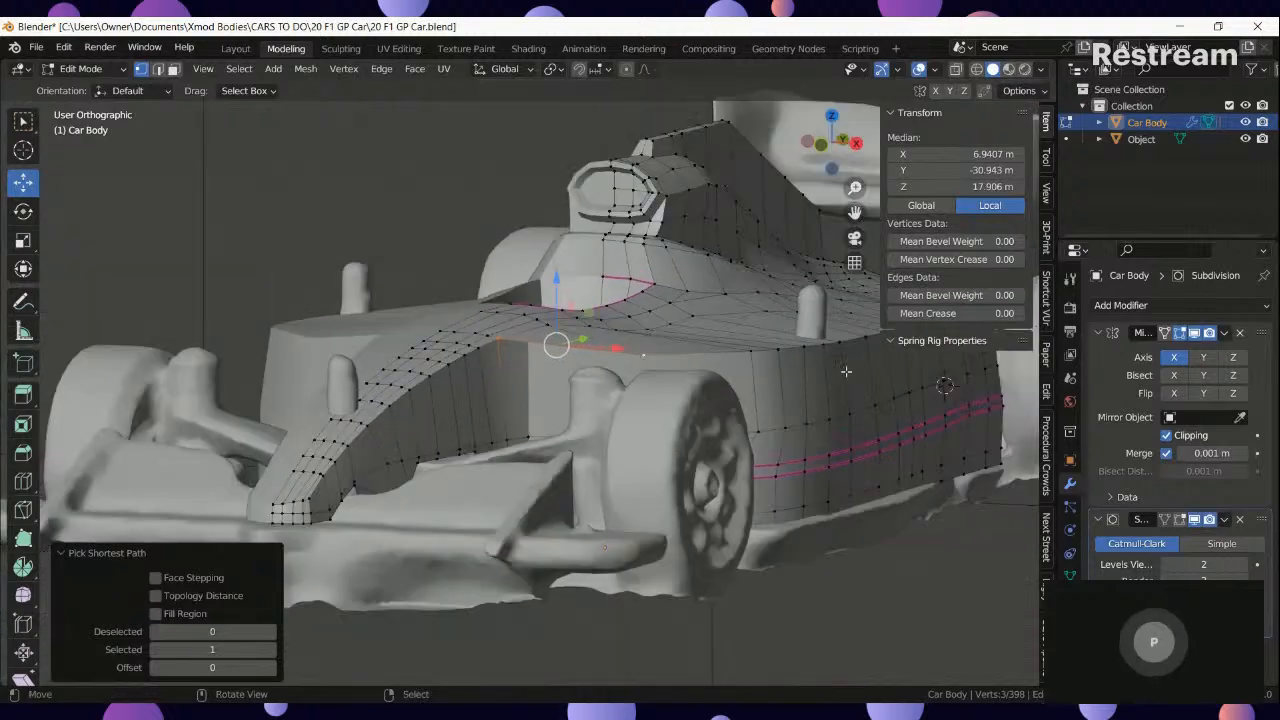
pyautogui.moveTo(846, 371); pyautogui.dragTo(888, 371, button='middle')
pyautogui.keyDown('shift'); pyautogui.moveTo(970, 355); pyautogui.dragTo(729, 426, button='middle'); pyautogui.keyUp('shift')
pyautogui.press('Tab')
pyautogui.scroll(-4, 706, 415)
# Select vertex pairs on the upper body surface beside the cockpit rim and adjust their height.
pyautogui.moveTo(472, 452); pyautogui.dragTo(408, 500, button='middle')
pyautogui.scroll(4, 450, 398)
pyautogui.press('Tab')
pyautogui.moveTo(456, 392); pyautogui.dragTo(478, 422, button='middle')
pyautogui.scroll(3, 517, 420)
pyautogui.scroll(2, 366, 408)
pyautogui.moveTo(366, 408); pyautogui.dragTo(445, 392, button='middle')
pyautogui.rightClick(484, 328)
pyautogui.keyDown('ctrl'); pyautogui.rightClick(511, 351); pyautogui.keyUp('ctrl')
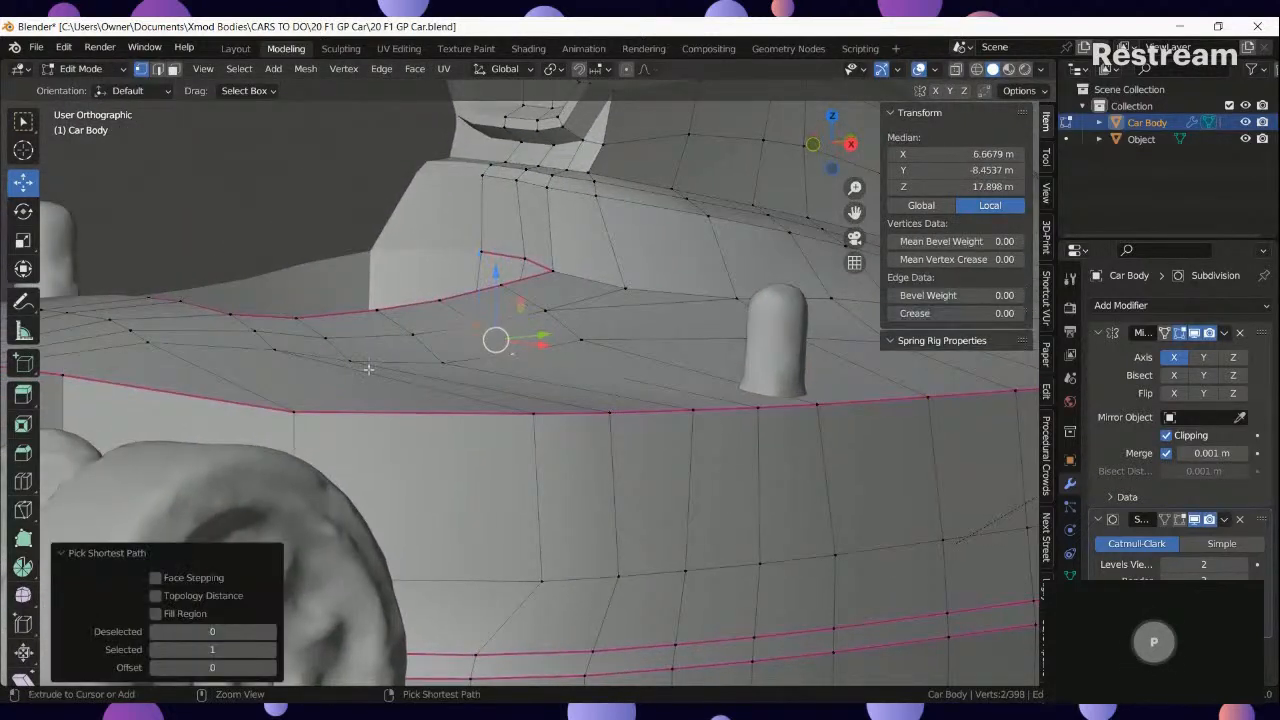
pyautogui.moveTo(420, 300); pyautogui.dragTo(437, 272)
pyautogui.rightClick(443, 354)
pyautogui.keyDown('ctrl'); pyautogui.rightClick(412, 326); pyautogui.keyUp('ctrl')
pyautogui.moveTo(430, 290); pyautogui.dragTo(476, 288, button='middle')
pyautogui.scroll(2, 312, 360)
# Adjust the height of the surface vertices beside the front end of the cockpit opening.
pyautogui.rightClick(291, 315)
pyautogui.moveTo(291, 316); pyautogui.dragTo(322, 326, button='middle')
pyautogui.moveTo(345, 234); pyautogui.dragTo(405, 254)
pyautogui.keyDown('ctrl'); pyautogui.rightClick(429, 235); pyautogui.keyUp('ctrl')
pyautogui.rightClick(315, 282)
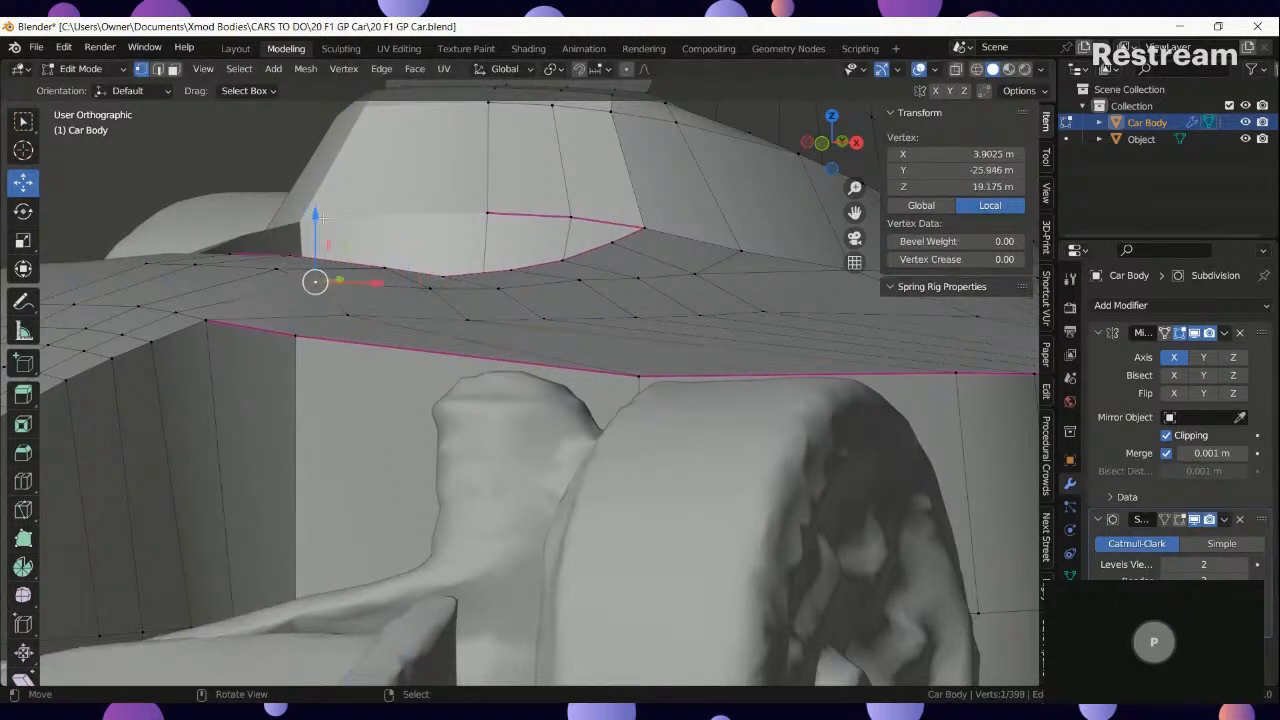
pyautogui.moveTo(316, 215); pyautogui.dragTo(370, 221)
# Lower two surface vertices beside the rear part of the cockpit by 0.19224 m along Z.
pyautogui.keyDown('ctrl'); pyautogui.rightClick(421, 290); pyautogui.keyUp('ctrl')
pyautogui.keyDown('ctrl'); pyautogui.rightClick(583, 288); pyautogui.keyUp('ctrl')
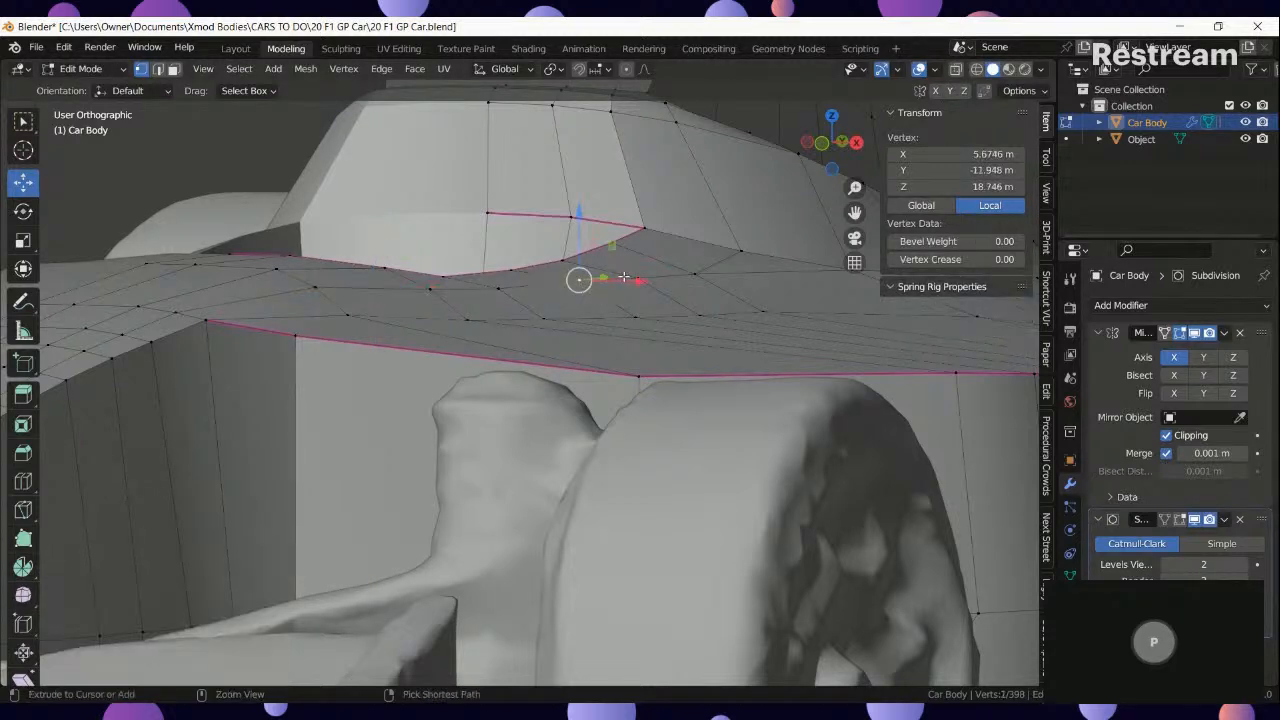
pyautogui.moveTo(609, 214); pyautogui.dragTo(616, 224)
# Select the edge line from the nose tip past the cockpit to the rear of the upper body and crease it.
pyautogui.scroll(-5, 616, 224)
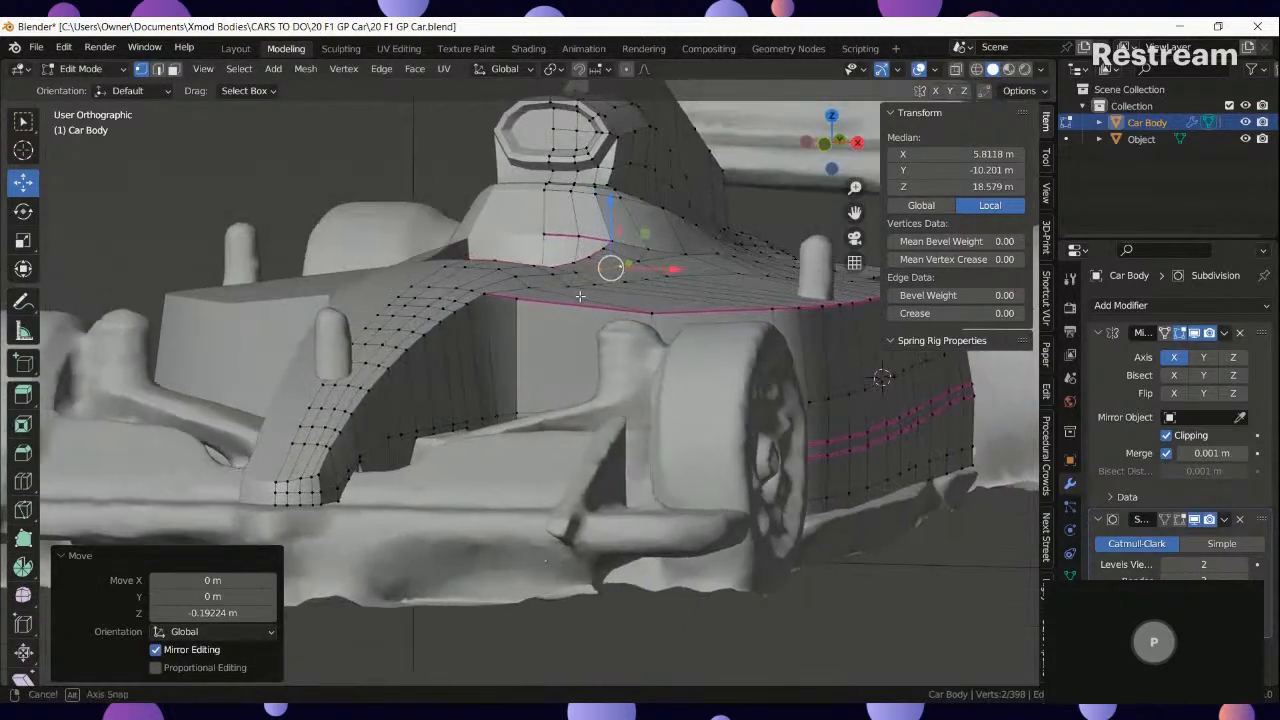
pyautogui.moveTo(616, 224); pyautogui.dragTo(549, 316, button='middle')
pyautogui.keyDown('ctrl'); pyautogui.rightClick(448, 514); pyautogui.keyUp('ctrl')
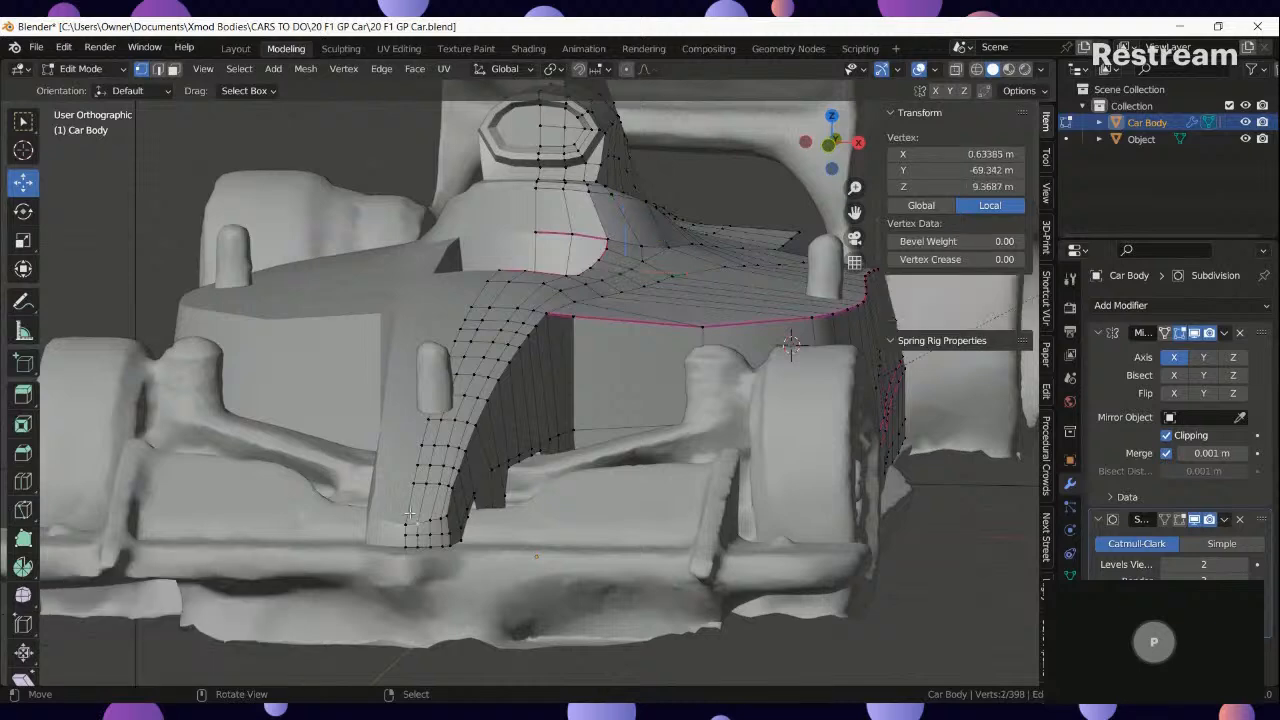
pyautogui.keyDown('ctrl'); pyautogui.rightClick(734, 271); pyautogui.keyUp('ctrl')
pyautogui.moveTo(734, 271); pyautogui.dragTo(790, 301, button='middle')
pyautogui.scroll(3, 769, 231)
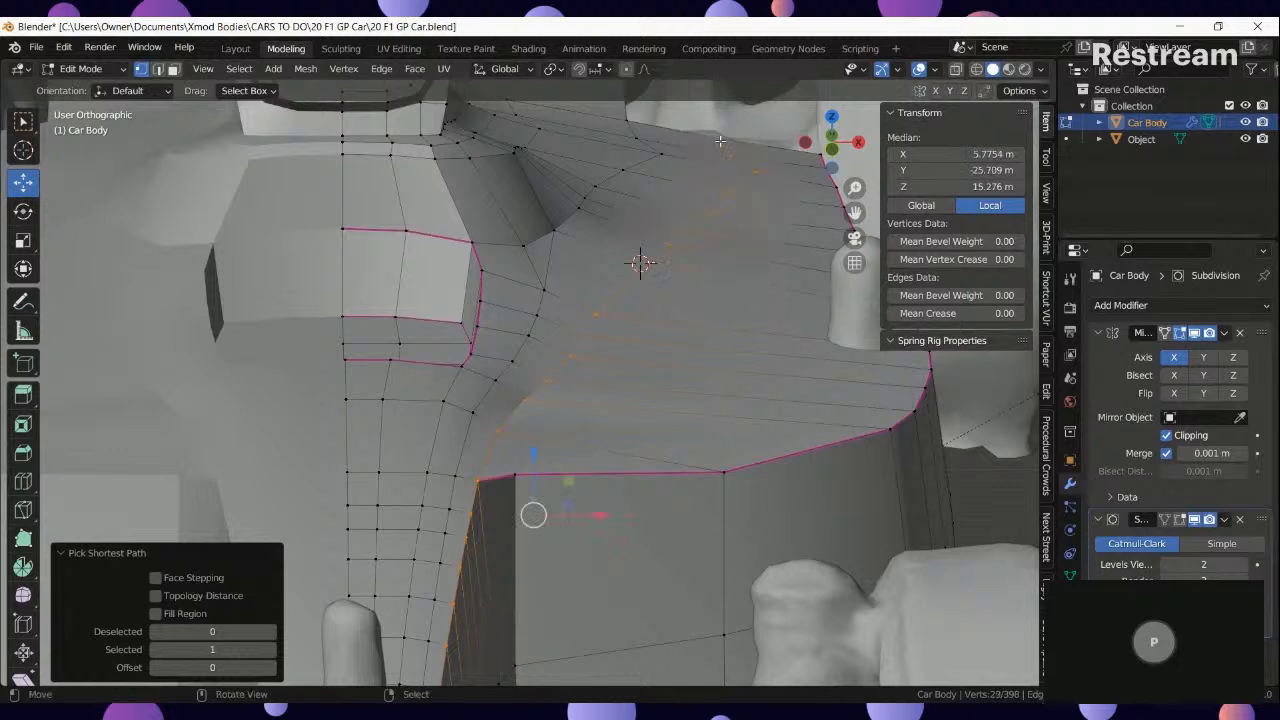
pyautogui.hotkey('shift', 's')
# Move the protruding vertices of the creased line beside the cockpit inward along X to straighten it.
pyautogui.moveTo(590, 420); pyautogui.dragTo(640, 417, button='middle')
pyautogui.scroll(3, 606, 385)
pyautogui.keyDown('ctrl'); pyautogui.rightClick(600, 366); pyautogui.keyUp('ctrl')
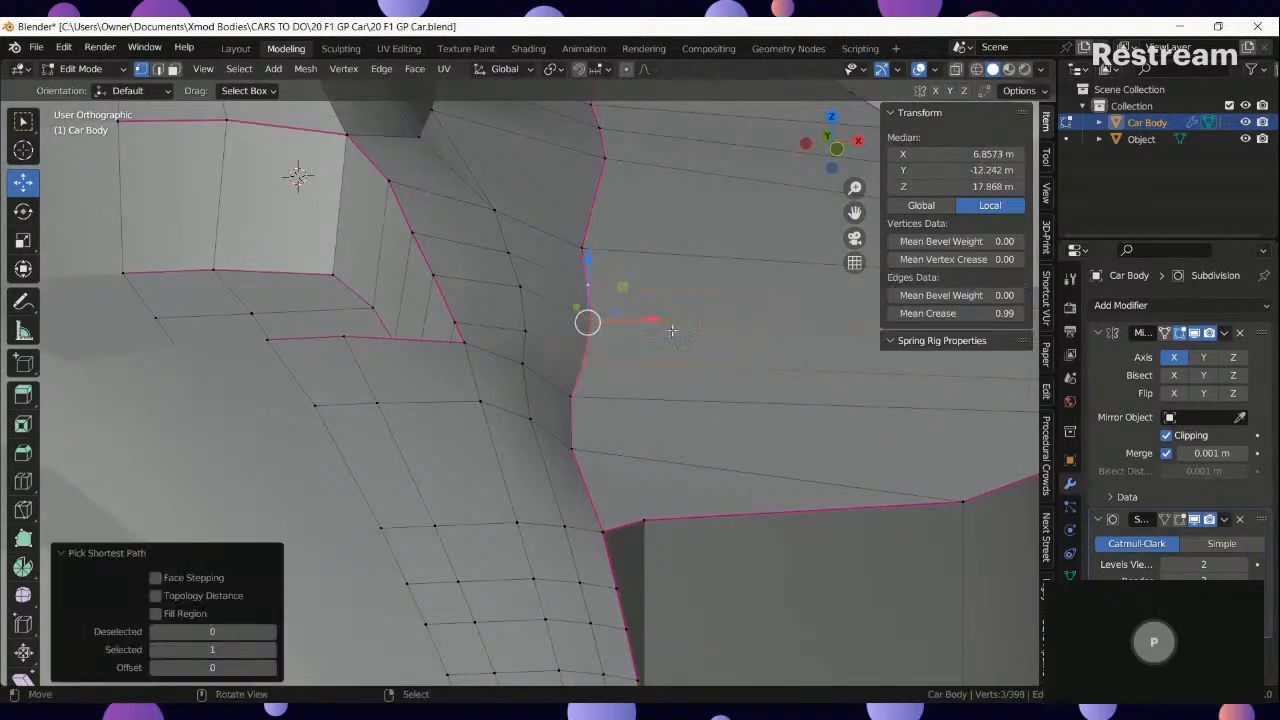
pyautogui.press('g')
pyautogui.press('x')
pyautogui.click(574, 320)
pyautogui.press('g')
pyautogui.press('x')
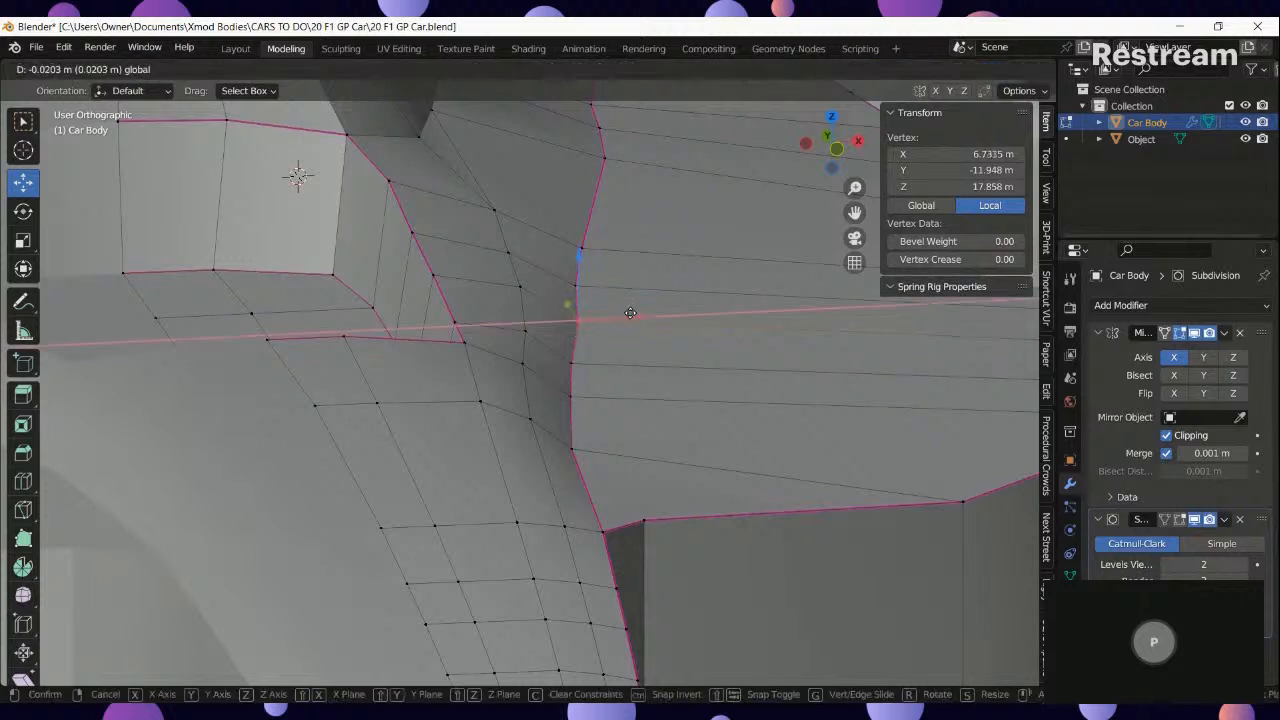
pyautogui.moveTo(628, 313); pyautogui.dragTo(627, 313)
# Scale three crease-line vertices beside the rear of the cockpit by 1.361 along X and shift that stretch along X.
pyautogui.keyDown('shift'); pyautogui.moveTo(625, 310); pyautogui.dragTo(605, 418, button='middle'); pyautogui.keyUp('shift')
pyautogui.rightClick(583, 266)
pyautogui.keyDown('ctrl'); pyautogui.rightClick(571, 213); pyautogui.keyUp('ctrl')
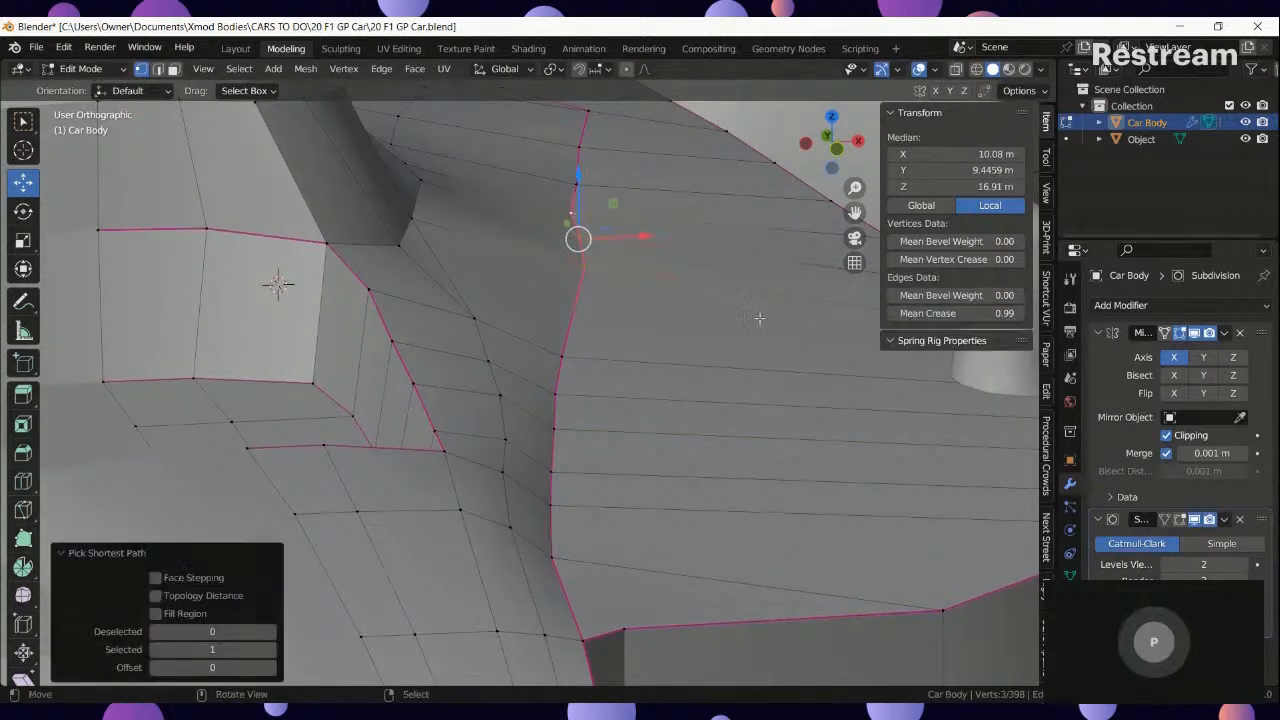
pyautogui.press('s')
pyautogui.press('x')
pyautogui.click(900, 341)
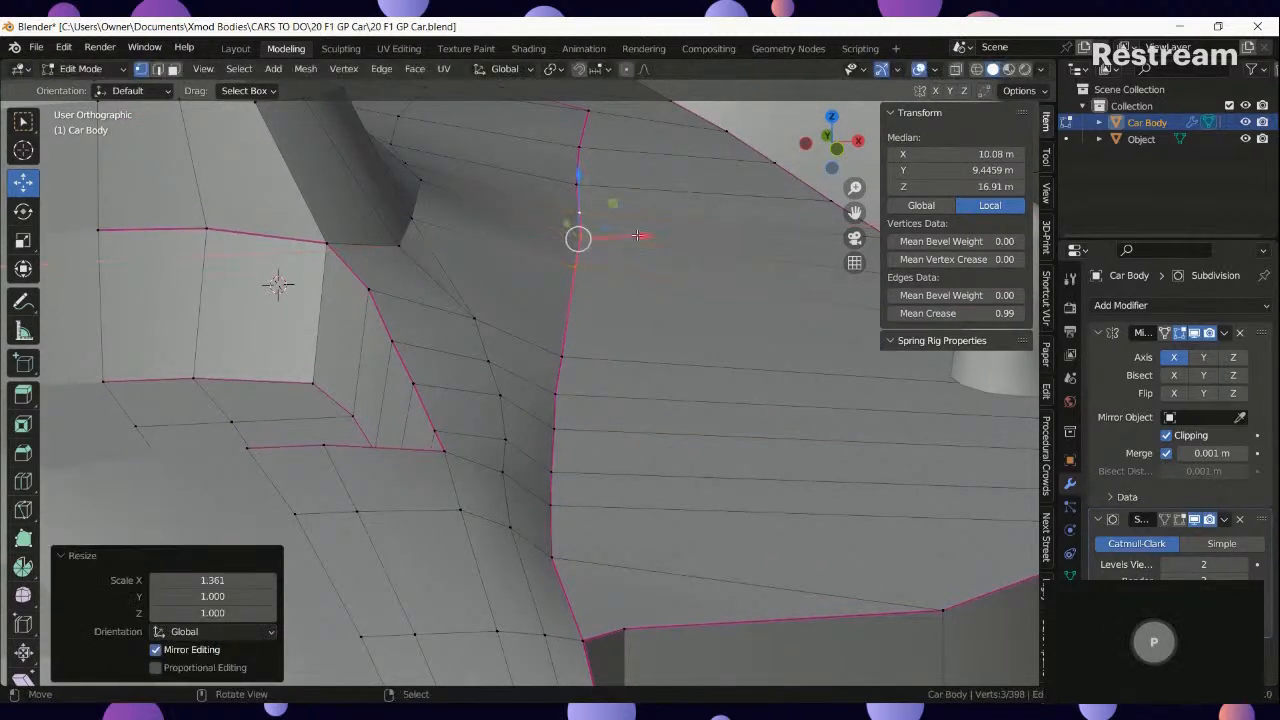
pyautogui.moveTo(635, 229); pyautogui.dragTo(623, 261)
pyautogui.keyDown('ctrl'); pyautogui.rightClick(561, 355); pyautogui.keyUp('ctrl')
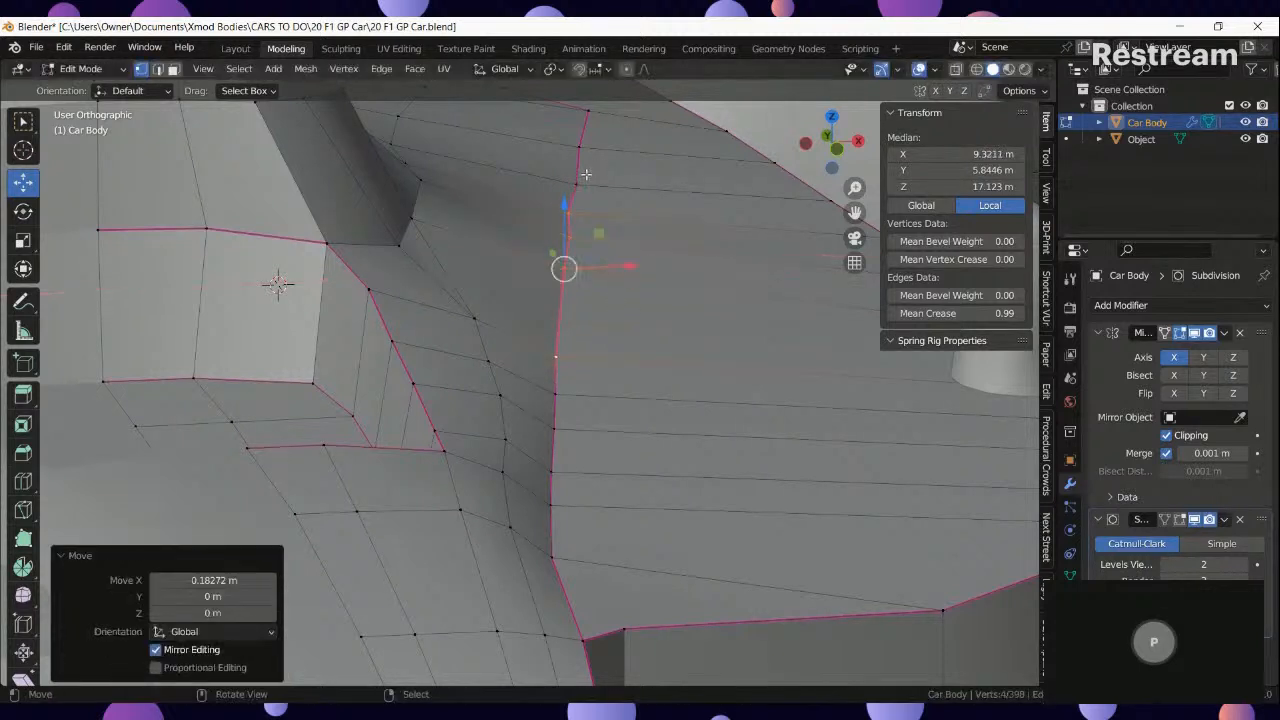
# Adjust the X position of the crease-line vertices farther back on the upper body to even out the curve.
pyautogui.rightClick(577, 185)
pyautogui.keyDown('ctrl'); pyautogui.rightClick(588, 112); pyautogui.keyUp('ctrl')
pyautogui.keyDown('shift'); pyautogui.moveTo(624, 168); pyautogui.dragTo(623, 222, button='middle'); pyautogui.keyUp('shift')
pyautogui.moveTo(634, 202); pyautogui.dragTo(600, 165)
pyautogui.rightClick(569, 202)
pyautogui.keyDown('ctrl'); pyautogui.rightClick(577, 165); pyautogui.keyUp('ctrl')
pyautogui.rightClick(570, 165)
pyautogui.rightClick(609, 294)
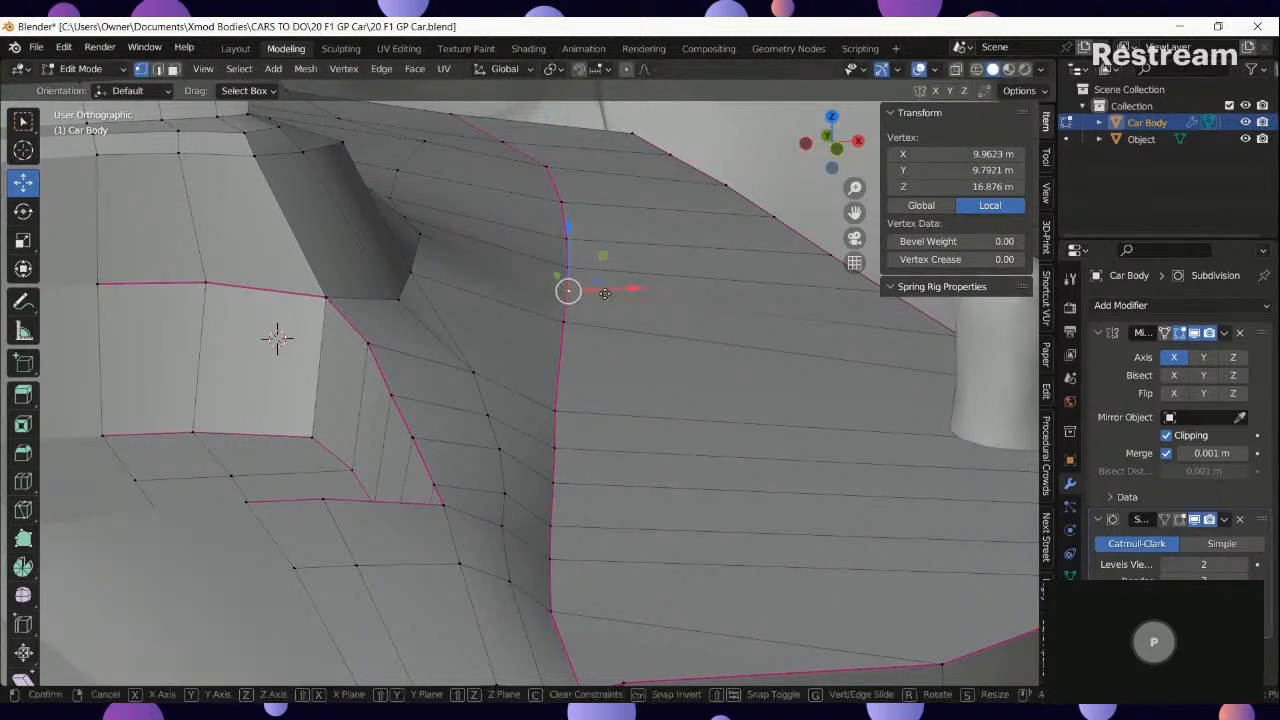
pyautogui.moveTo(605, 293); pyautogui.dragTo(603, 293)
# Select the 14-vertex stretch of the creased line, relax it with LoopTools, and check the smoothed body.
pyautogui.moveTo(603, 293); pyautogui.dragTo(508, 494, button='middle')
pyautogui.rightClick(536, 498)
pyautogui.keyDown('ctrl'); pyautogui.rightClick(615, 221); pyautogui.keyUp('ctrl')
pyautogui.press('w')
pyautogui.moveTo(615, 221)
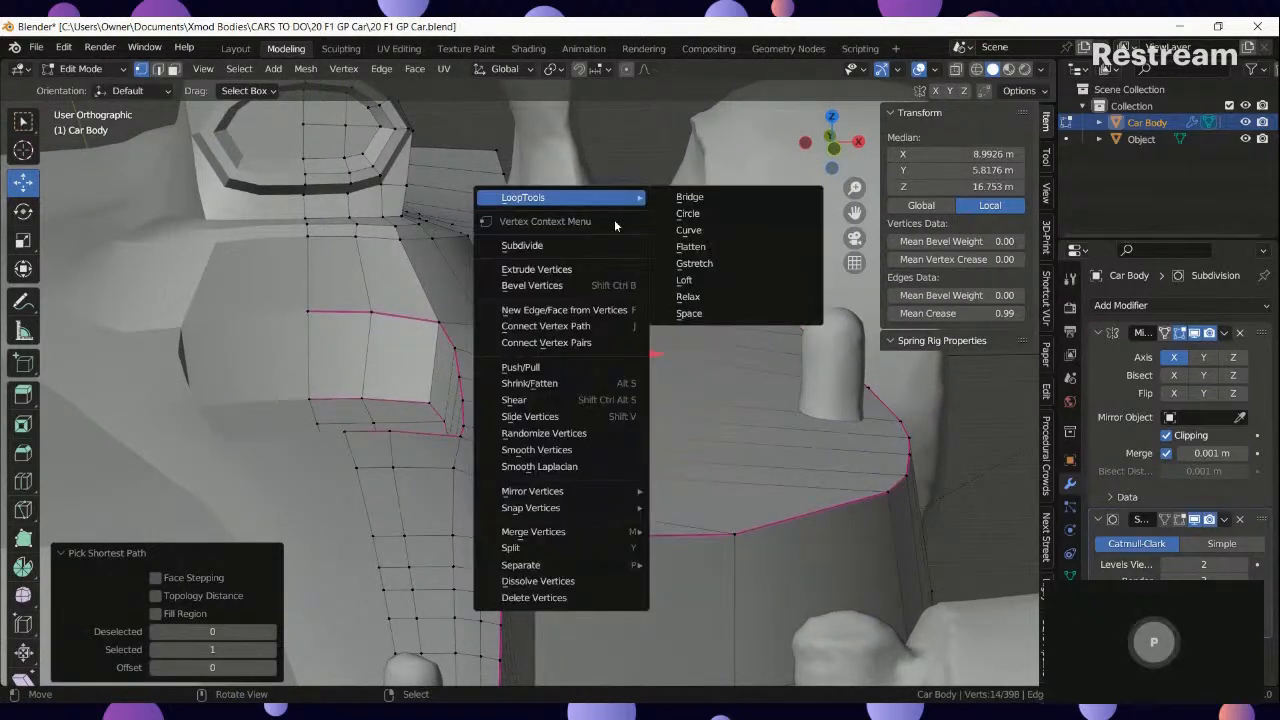
pyautogui.click(700, 301)
pyautogui.moveTo(728, 387); pyautogui.dragTo(485, 402, button='middle')
pyautogui.press('Tab')
pyautogui.scroll(-5, 730, 388)
pyautogui.press('Tab')
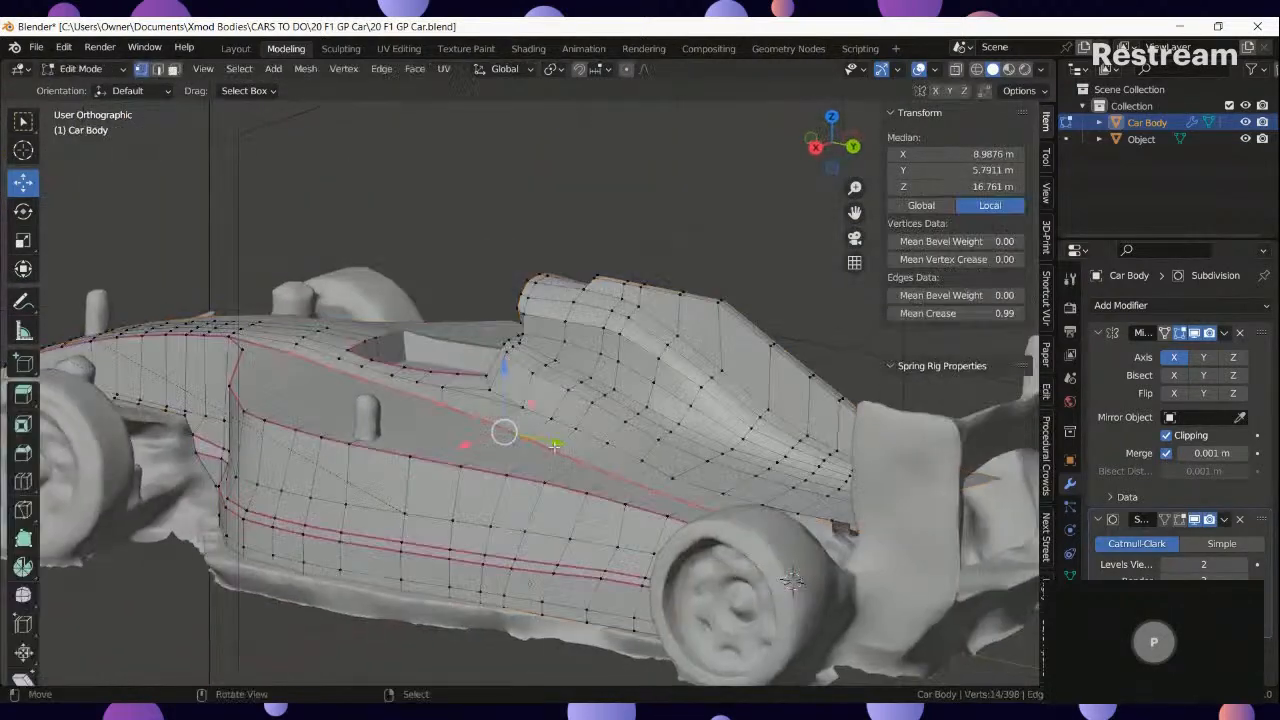
# Select the edge line from the cockpit's rear corner around the engine cover to the tail and crease it at 0.990.
pyautogui.moveTo(554, 447); pyautogui.dragTo(735, 482, button='middle')
pyautogui.scroll(2, 754, 473)
pyautogui.rightClick(426, 367)
pyautogui.keyDown('shift'); pyautogui.moveTo(440, 375); pyautogui.dragTo(255, 442, button='middle'); pyautogui.keyUp('shift')
pyautogui.moveTo(255, 442); pyautogui.dragTo(526, 455, button='middle')
pyautogui.keyDown('ctrl'); pyautogui.rightClick(717, 256); pyautogui.keyUp('ctrl')
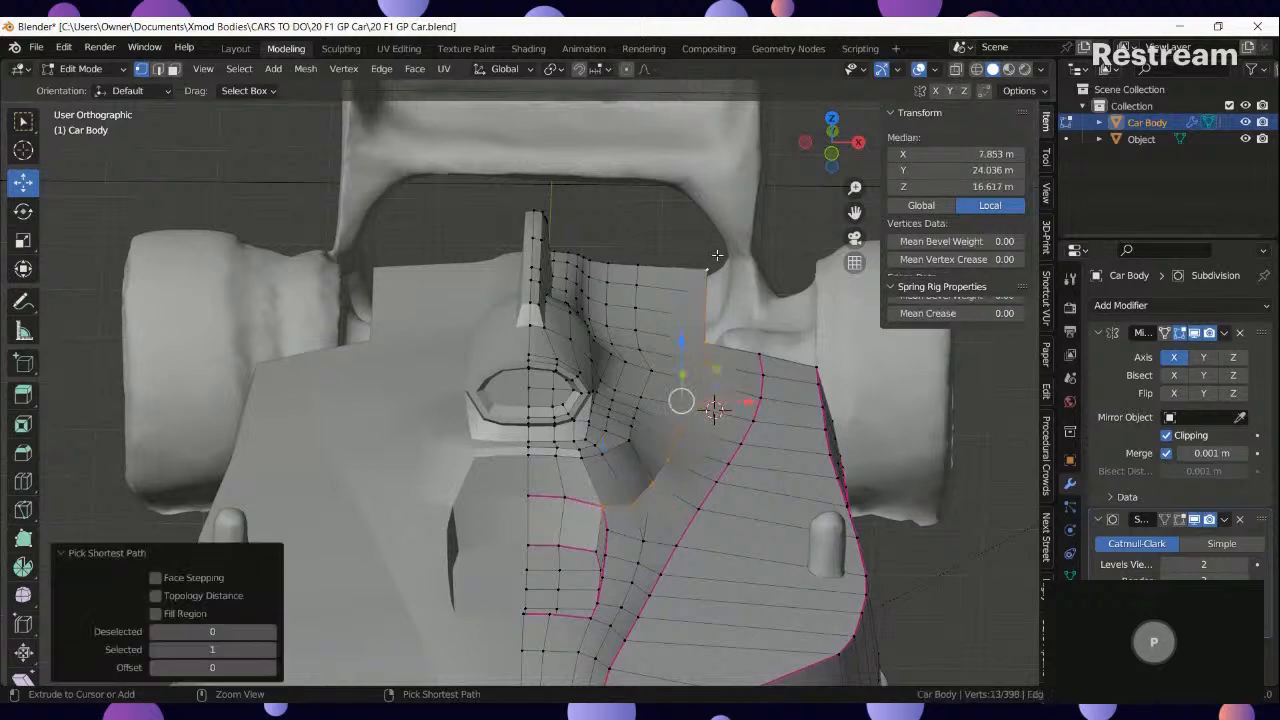
pyautogui.hotkey('shift', 'e')
pyautogui.click(717, 256)
pyautogui.scroll(2, 680, 290)
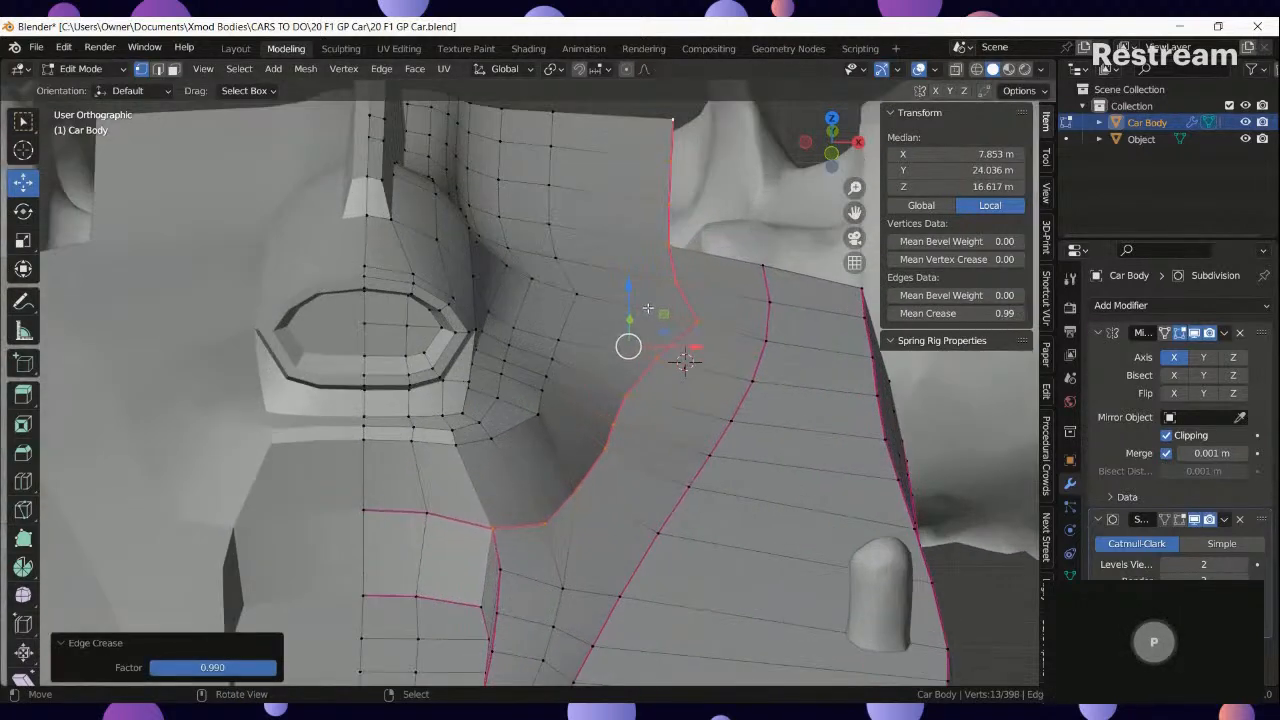
# Move the two vertices at the rear of the new crease's outward bulge inward along X.
pyautogui.rightClick(694, 322)
pyautogui.keyDown('ctrl'); pyautogui.rightClick(675, 272); pyautogui.keyUp('ctrl')
pyautogui.press('g')
pyautogui.press('x')
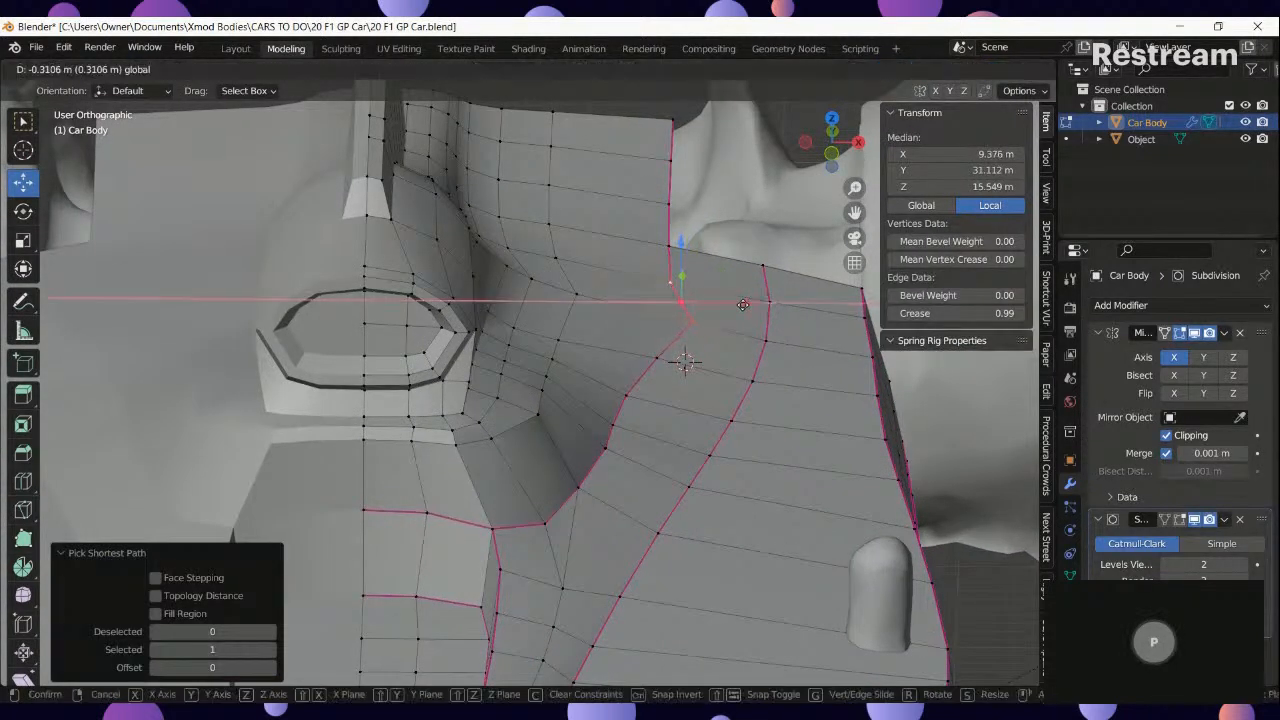
pyautogui.click(718, 318)
# Move the next vertex pair and the single protruding vertex of the crease's bulge inward along X.
pyautogui.rightClick(689, 322)
pyautogui.keyDown('ctrl'); pyautogui.rightClick(660, 357); pyautogui.keyUp('ctrl')
pyautogui.press('g')
pyautogui.press('x')
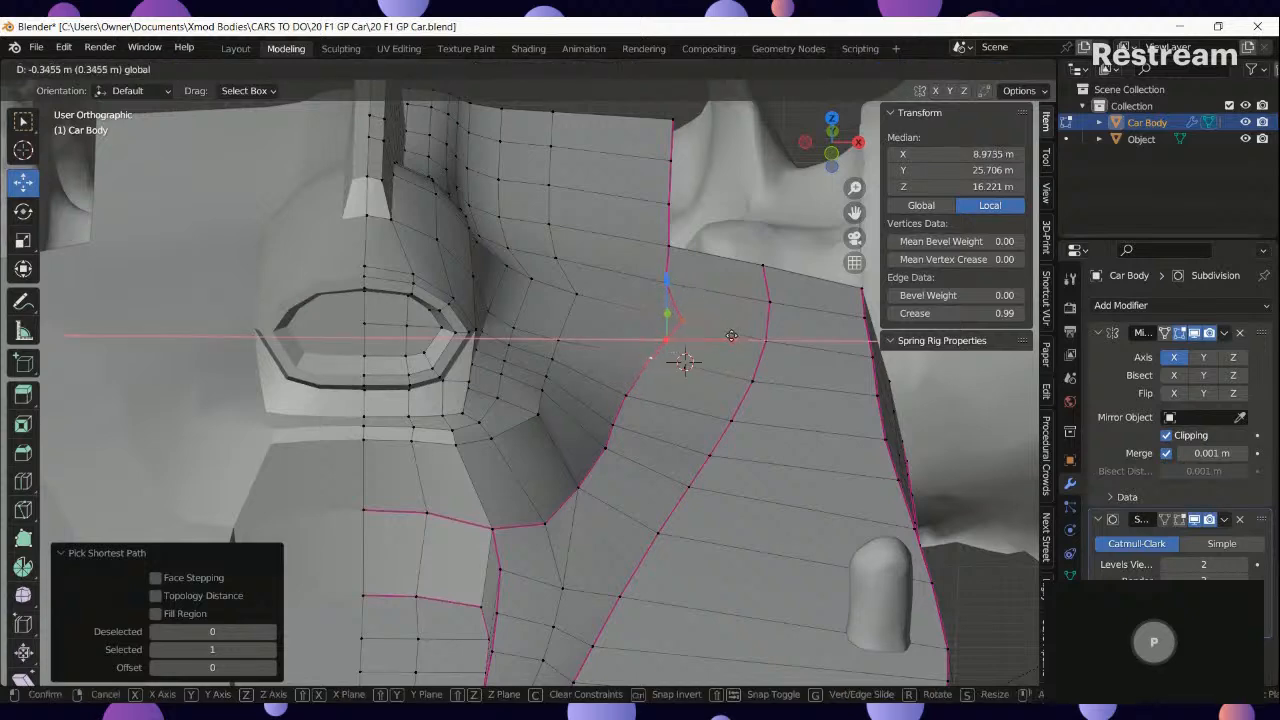
pyautogui.click(686, 329)
pyautogui.rightClick(686, 329)
pyautogui.press('g')
pyautogui.press('x')
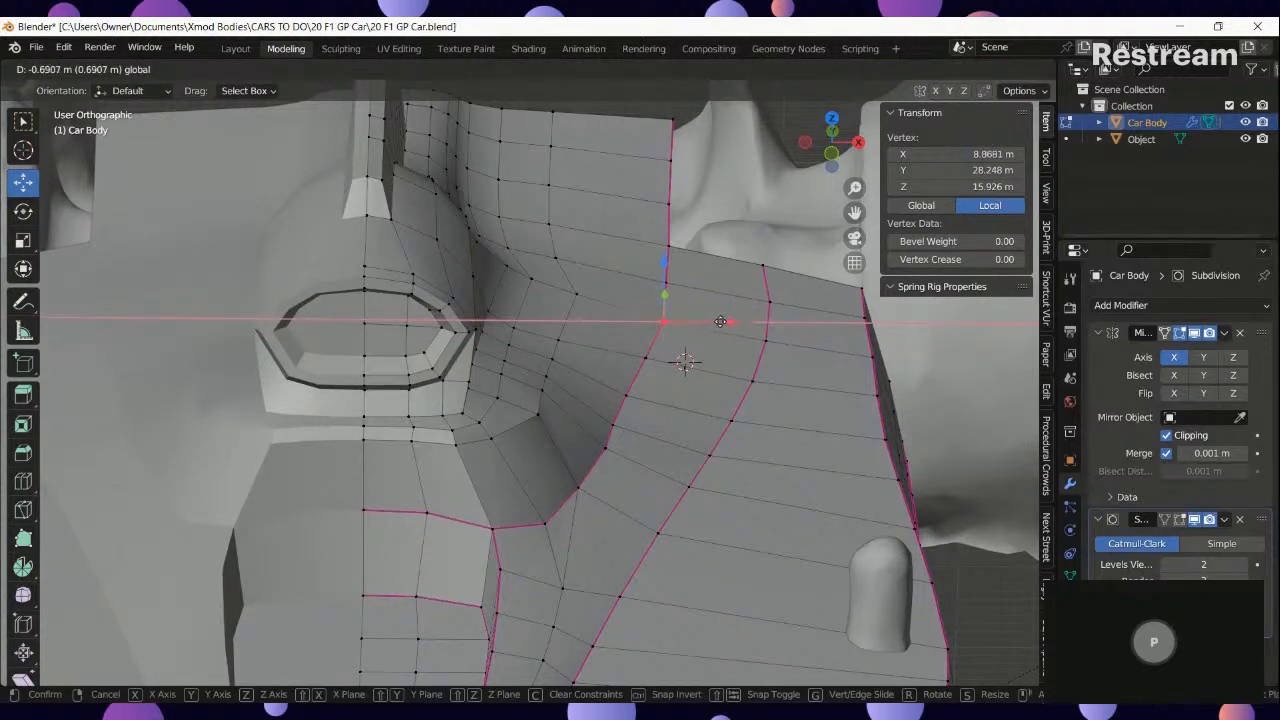
pyautogui.click(717, 321)
# Adjust the X position of a vertex pair and the vertex ahead of it on the crease beside the engine cover.
pyautogui.moveTo(717, 321); pyautogui.dragTo(708, 361, button='middle')
pyautogui.moveTo(668, 392); pyautogui.dragTo(594, 440, button='middle')
pyautogui.click(595, 391)
pyautogui.keyDown('ctrl'); pyautogui.click(598, 443); pyautogui.keyUp('ctrl')
pyautogui.moveTo(632, 418); pyautogui.dragTo(636, 418)
pyautogui.rightClick(592, 487)
pyautogui.moveTo(655, 489); pyautogui.dragTo(630, 517)
# Fine-tune the X position of the middle crease vertex beside the air intake.
pyautogui.keyDown('ctrl'); pyautogui.rightClick(574, 558); pyautogui.keyUp('ctrl')
pyautogui.rightClick(590, 394)
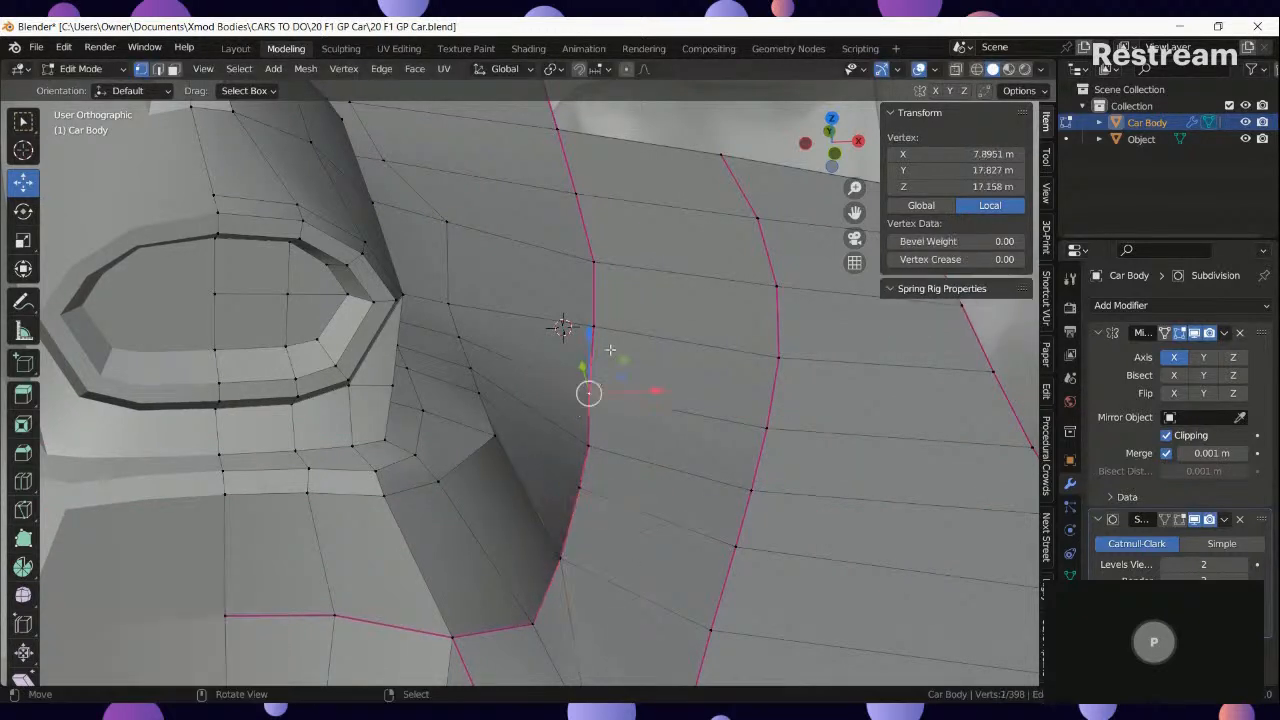
pyautogui.keyDown('ctrl'); pyautogui.rightClick(595, 328); pyautogui.keyUp('ctrl')
pyautogui.rightClick(589, 393)
pyautogui.moveTo(649, 359); pyautogui.dragTo(656, 392)
# Select the nine-vertex crease stretch beside the engine cover, relax it with LoopTools, and inspect the smoothed body.
pyautogui.moveTo(656, 392); pyautogui.dragTo(630, 375, button='middle')
pyautogui.rightClick(602, 277)
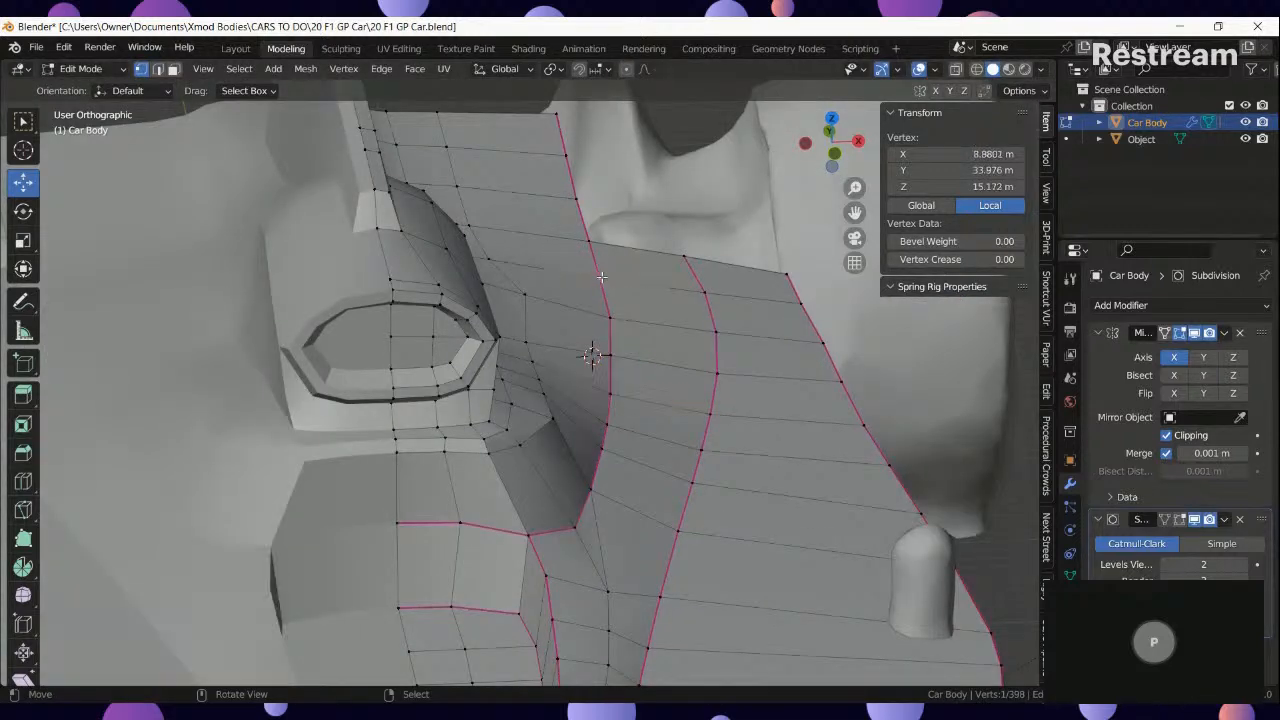
pyautogui.keyDown('ctrl'); pyautogui.rightClick(538, 533); pyautogui.keyUp('ctrl')
pyautogui.press('w')
pyautogui.moveTo(480, 283)
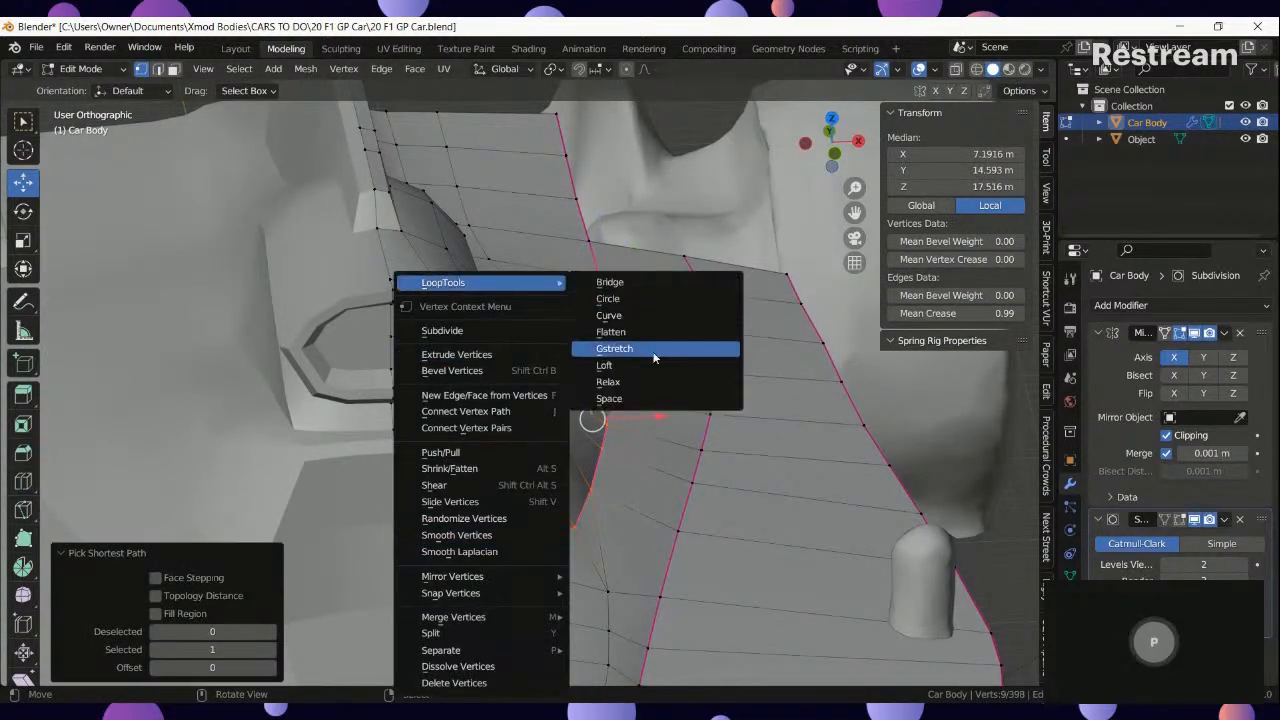
pyautogui.click(608, 382)
pyautogui.press('Tab')
pyautogui.moveTo(666, 495); pyautogui.dragTo(533, 443, button='middle')
pyautogui.press('Tab')
pyautogui.scroll(3, 624, 428)
pyautogui.press('Tab')
pyautogui.scroll(-6, 612, 438)
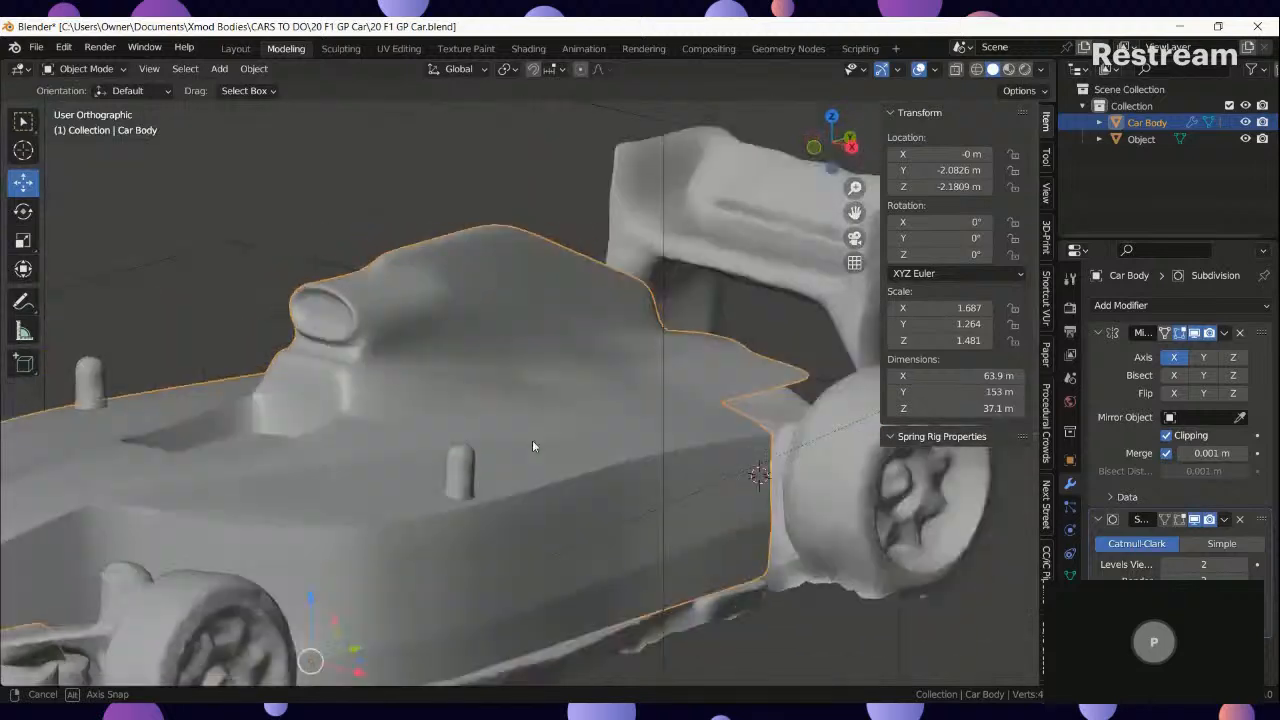
# Select the engine cover's lower edge from beneath the air intake to the tail, crease it, and preview the smoothed body.
pyautogui.press('Tab')
pyautogui.scroll(4, 340, 345)
pyautogui.click(259, 345)
pyautogui.keyDown('ctrl'); pyautogui.click(346, 359); pyautogui.keyUp('ctrl')
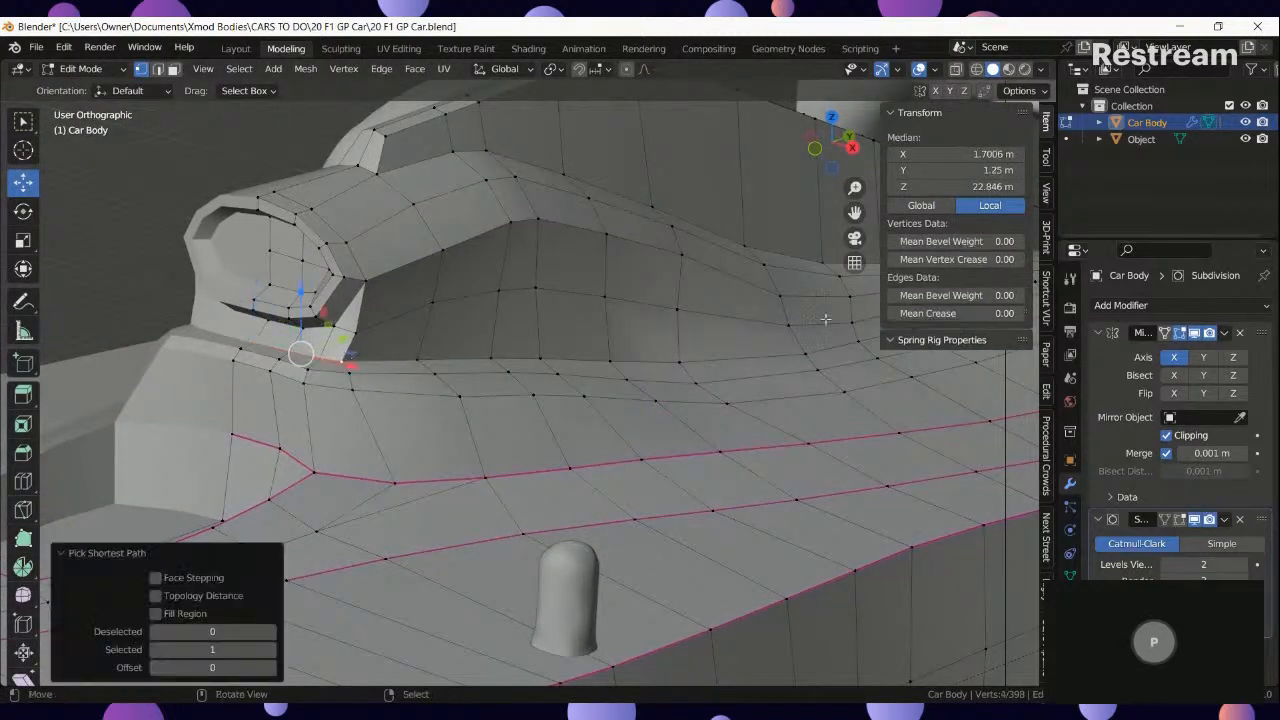
pyautogui.keyDown('shift'); pyautogui.moveTo(842, 322); pyautogui.dragTo(645, 432, button='middle'); pyautogui.keyUp('shift')
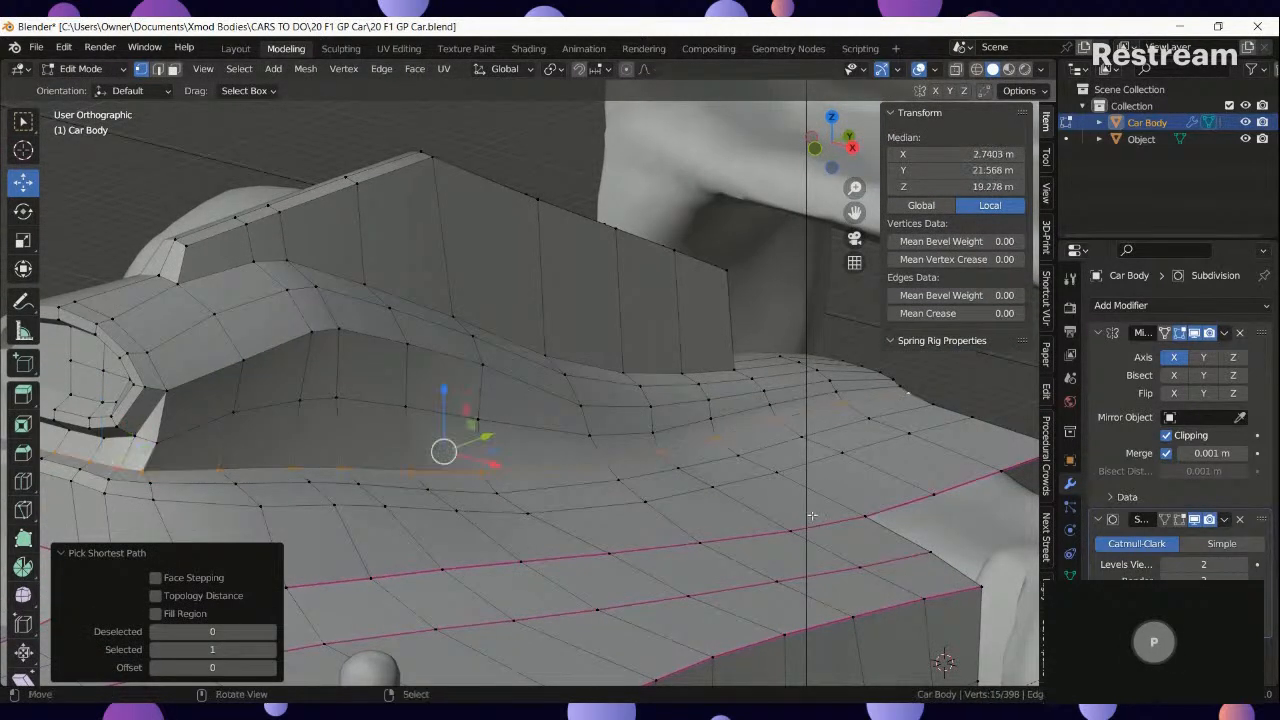
pyautogui.hotkey('shift', 'e')
pyautogui.press('1')
pyautogui.press('Return')
pyautogui.press('Tab')
pyautogui.scroll(-2, 549, 443)
pyautogui.moveTo(549, 443); pyautogui.dragTo(580, 438, button='middle')
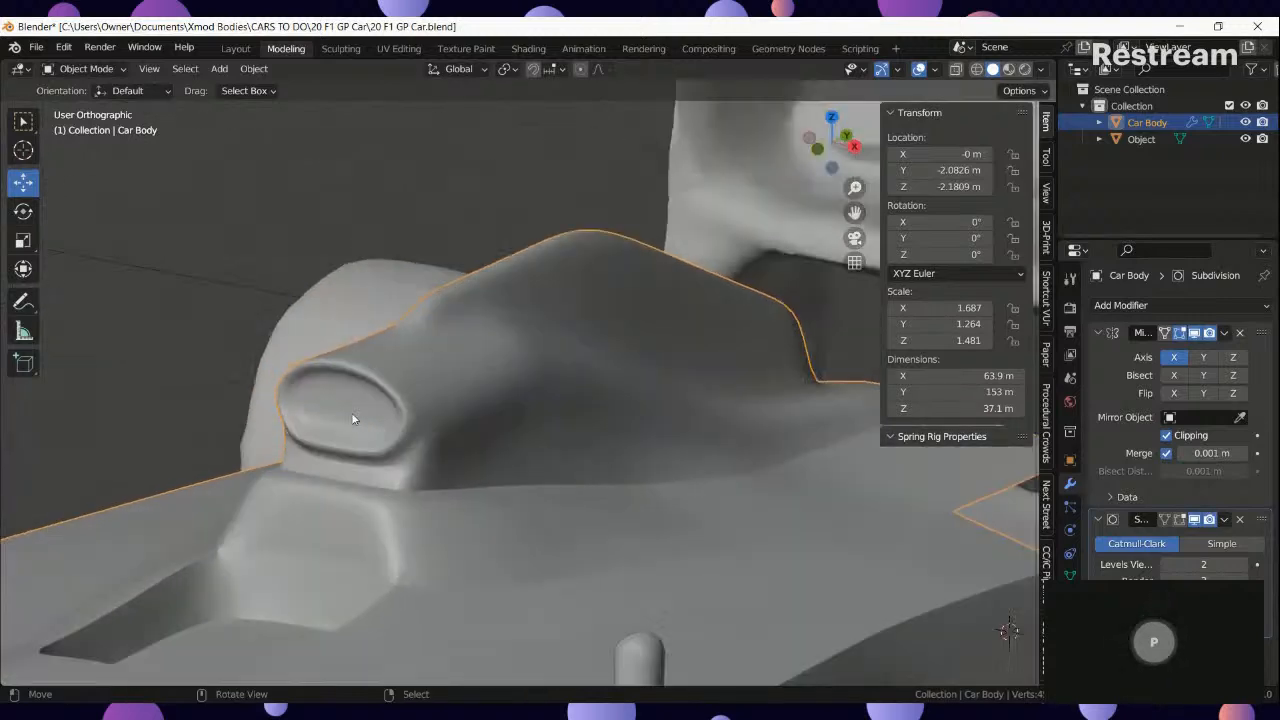
# Select the outer edge loop behind the air intake's lip and crease it at 0.990.
pyautogui.press('Tab')
pyautogui.scroll(4, 343, 479)
pyautogui.moveTo(343, 479); pyautogui.dragTo(280, 410, button='middle')
pyautogui.click(271, 400)
pyautogui.keyDown('ctrl'); pyautogui.click(430, 337); pyautogui.keyUp('ctrl')
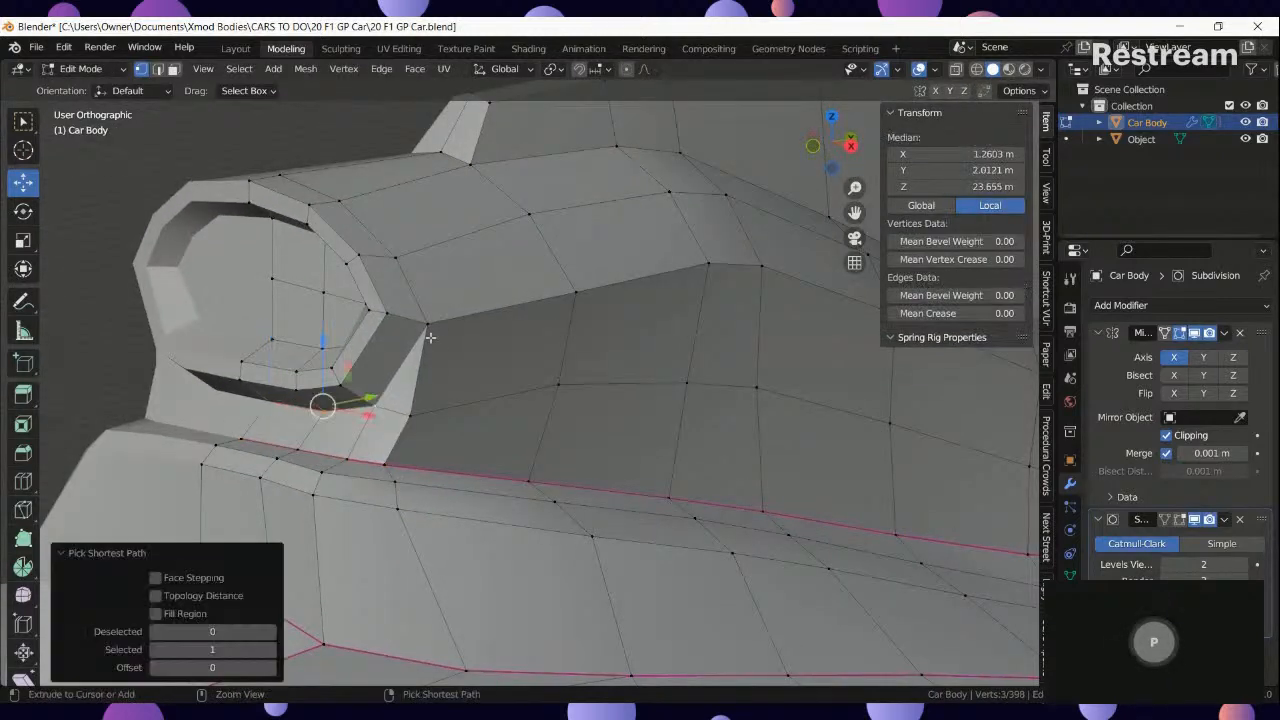
pyautogui.hotkey('shift', 'e')
pyautogui.press('1')
pyautogui.press('Return')
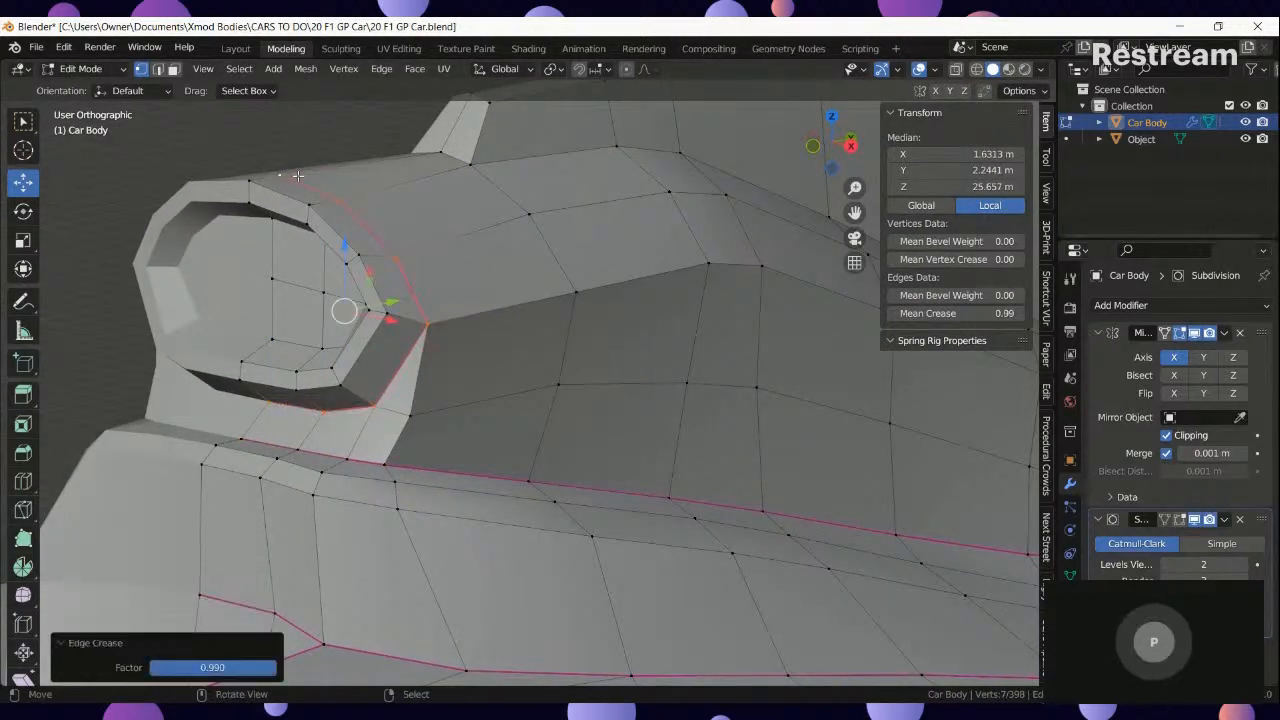
# Check the smoothed intake, then select its front outer rim loop and crease it.
pyautogui.press('Tab')
pyautogui.scroll(-5, 420, 431)
pyautogui.moveTo(435, 434); pyautogui.dragTo(348, 328, button='middle')
pyautogui.scroll(4, 335, 400)
pyautogui.press('Tab')
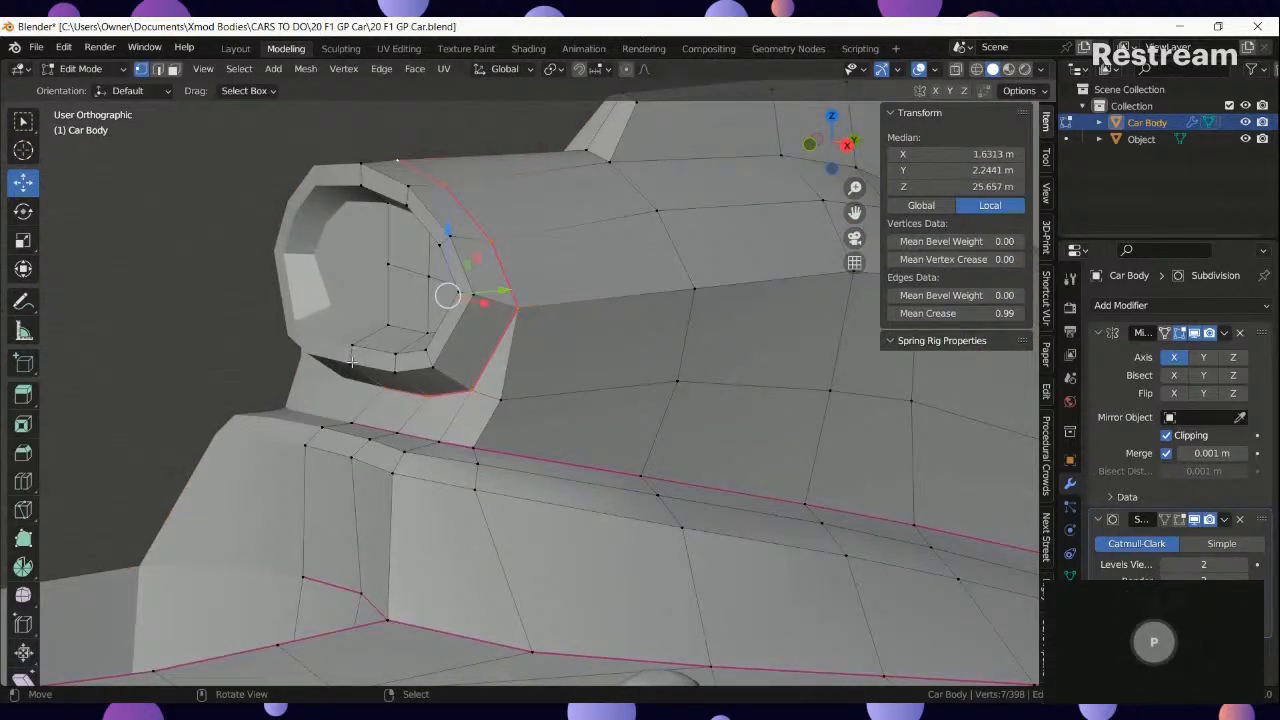
pyautogui.keyDown('ctrl'); pyautogui.click(440, 371); pyautogui.keyUp('ctrl')
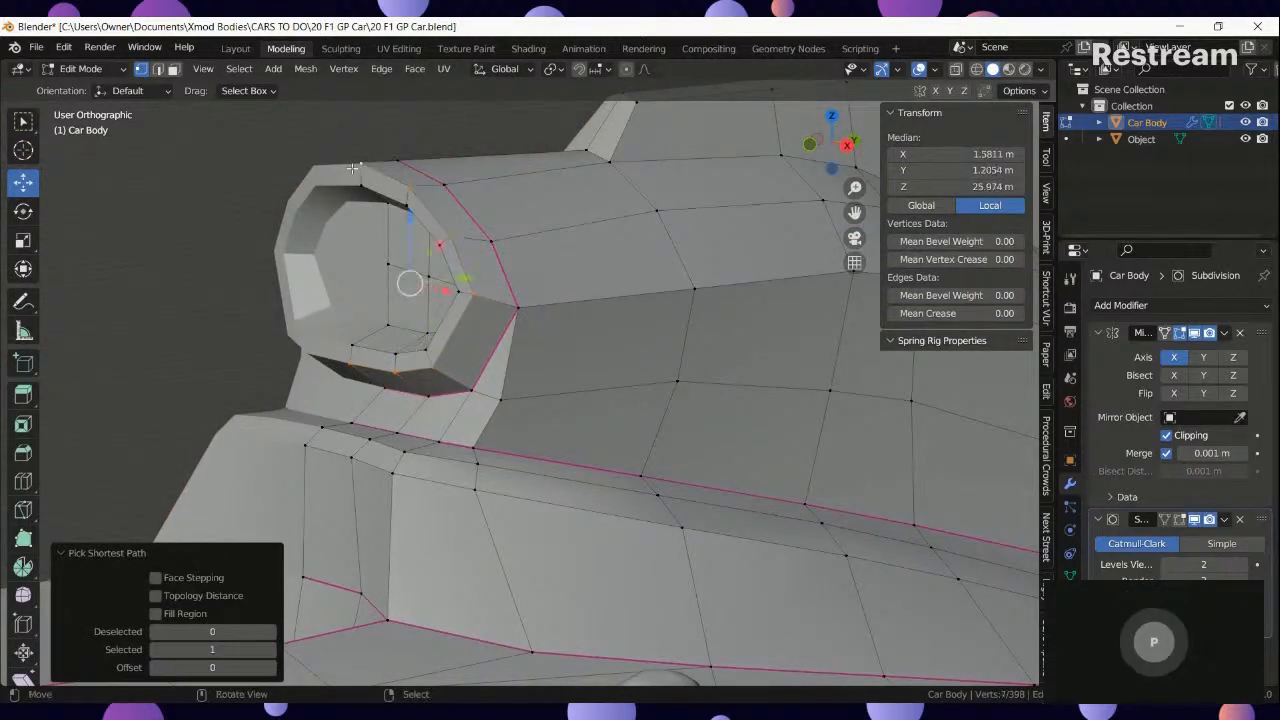
pyautogui.hotkey('shift', 'e')
# Select the inner edge loop of the air intake's lip and crease it at 0.990.
pyautogui.rightClick(353, 335)
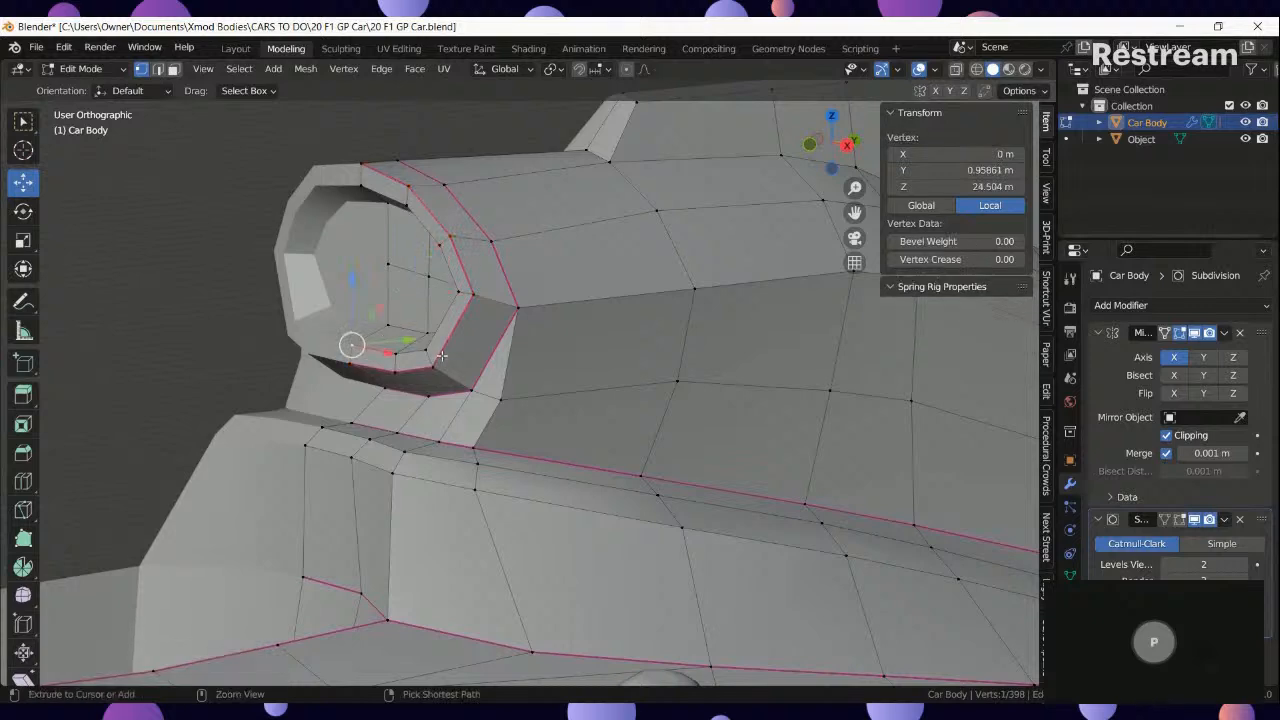
pyautogui.keyDown('ctrl'); pyautogui.rightClick(430, 347); pyautogui.keyUp('ctrl')
pyautogui.hotkey('shift', 'e')
pyautogui.click(363, 192)
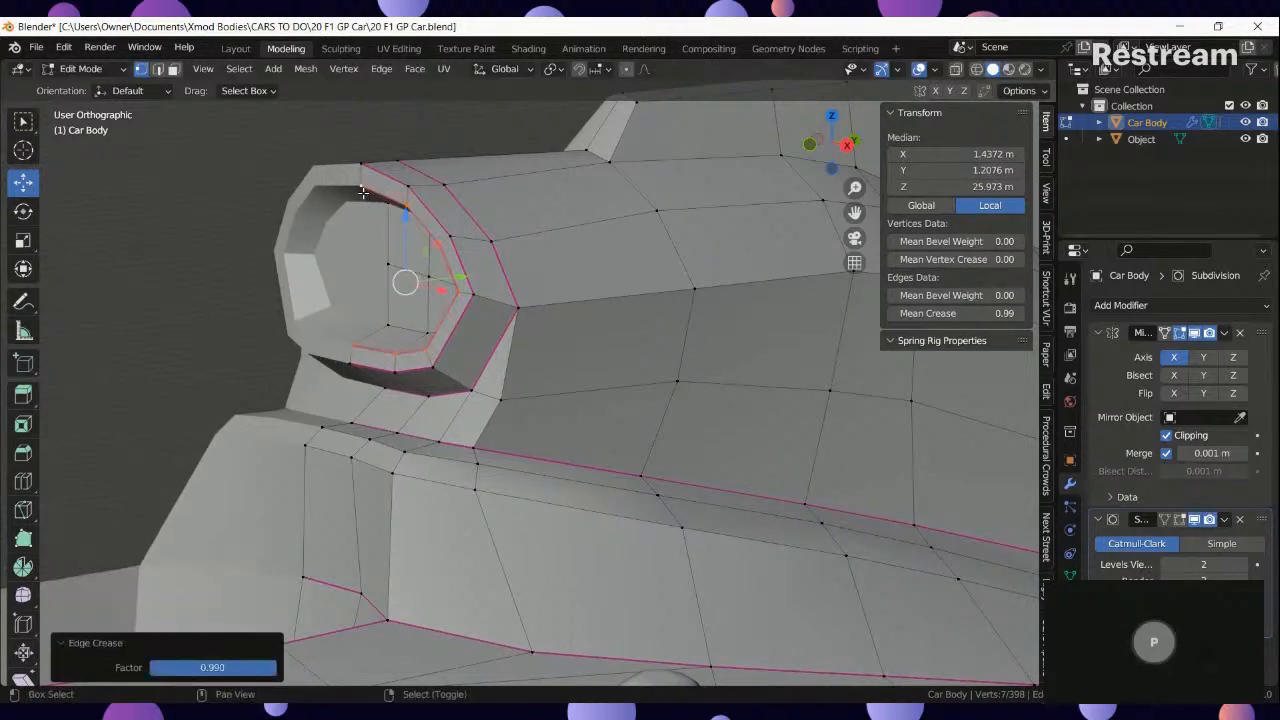
# Select the edge loop around the back wall inside the air intake and preview the smoothed body.
pyautogui.rightClick(389, 324)
pyautogui.moveTo(392, 322); pyautogui.dragTo(530, 300, button='middle')
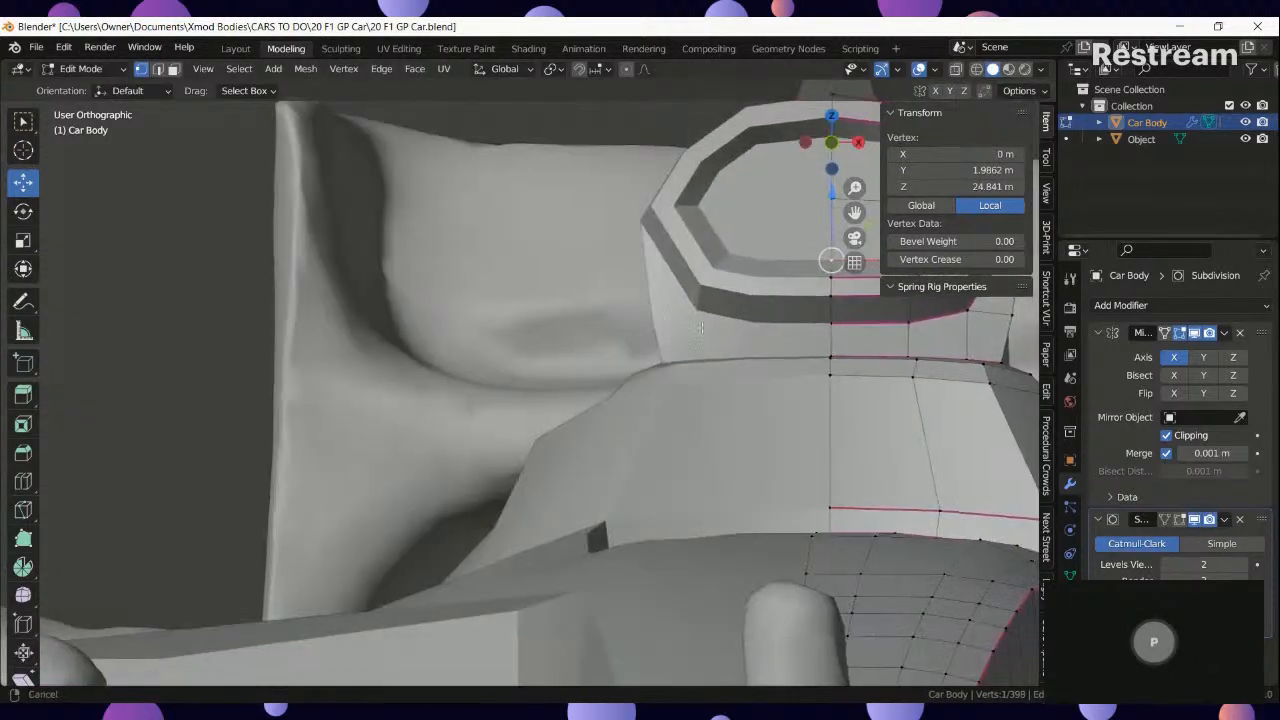
pyautogui.keyDown('shift'); pyautogui.moveTo(700, 280); pyautogui.dragTo(250, 423, button='middle'); pyautogui.keyUp('shift')
pyautogui.keyDown('ctrl'); pyautogui.rightClick(485, 394); pyautogui.keyUp('ctrl')
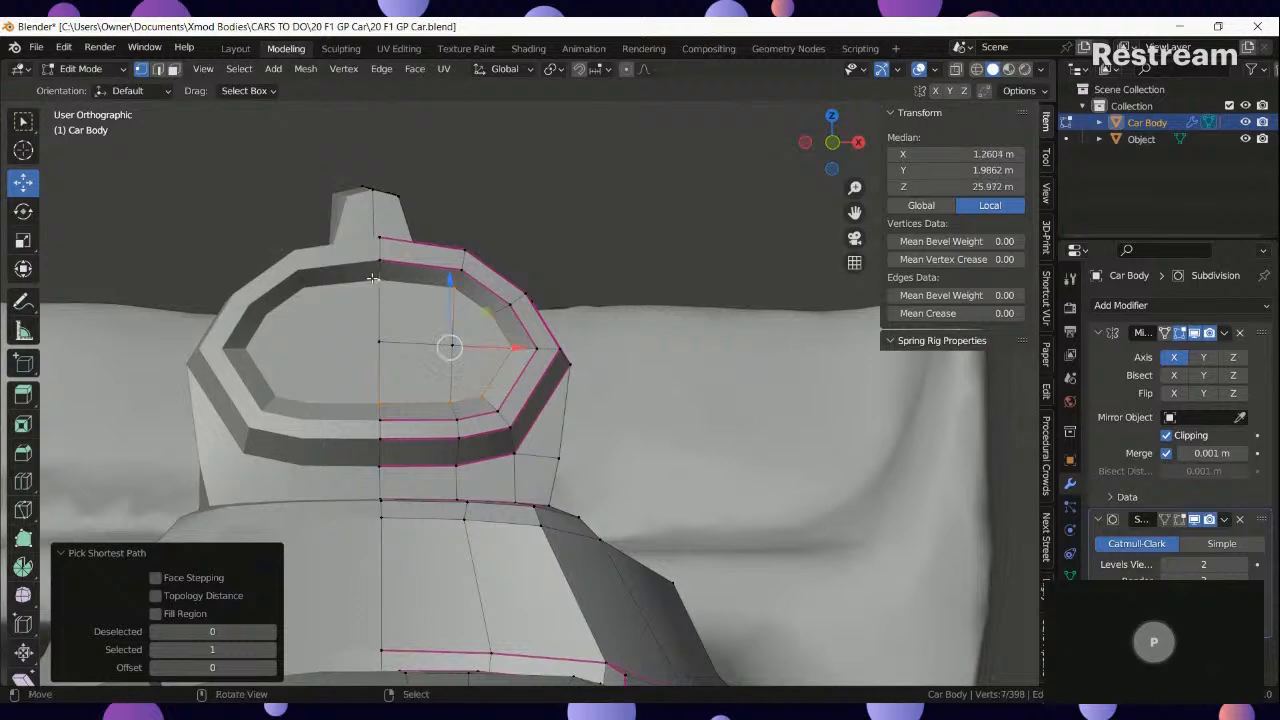
pyautogui.press('Tab')
pyautogui.scroll(-5, 521, 339)
pyautogui.moveTo(521, 339); pyautogui.dragTo(425, 405, button='middle')
pyautogui.scroll(2, 449, 257)
# Select the edge where the fin meets the engine cover from front to rear, crease it, and preview the result.
pyautogui.press('Tab')
pyautogui.keyDown('ctrl'); pyautogui.rightClick(420, 292); pyautogui.keyUp('ctrl')
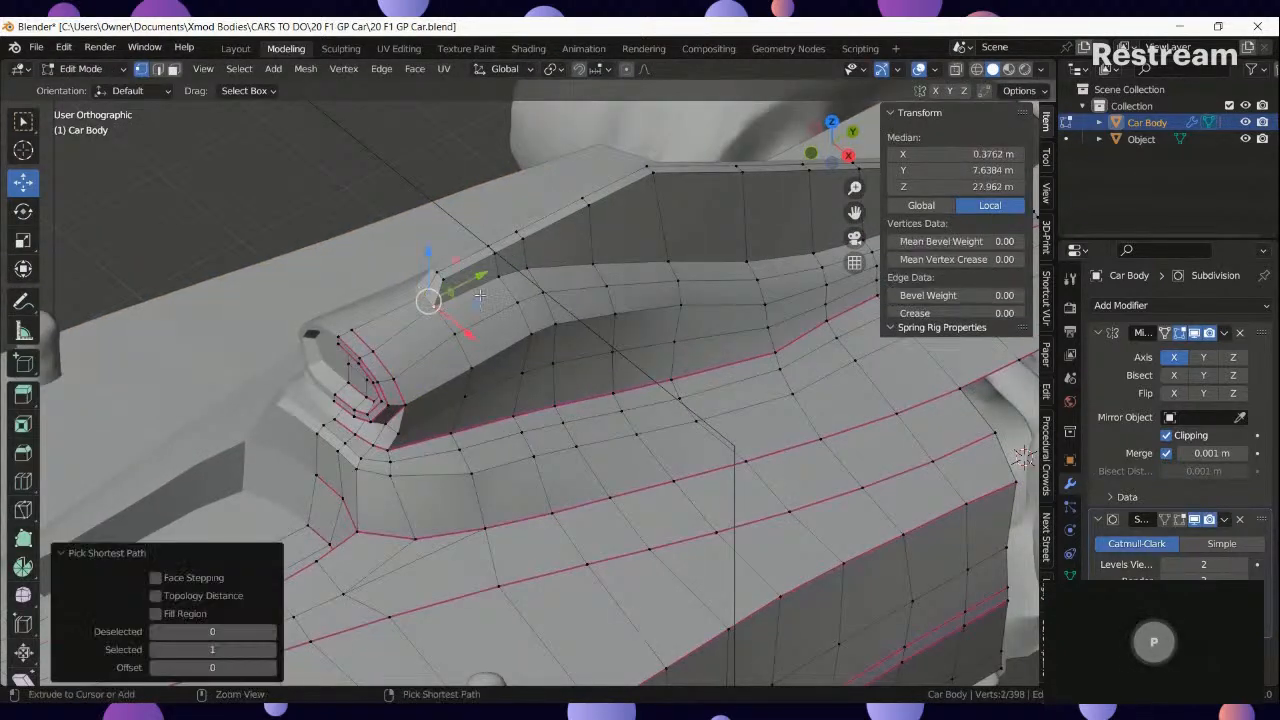
pyautogui.moveTo(420, 292); pyautogui.dragTo(912, 521, button='middle')
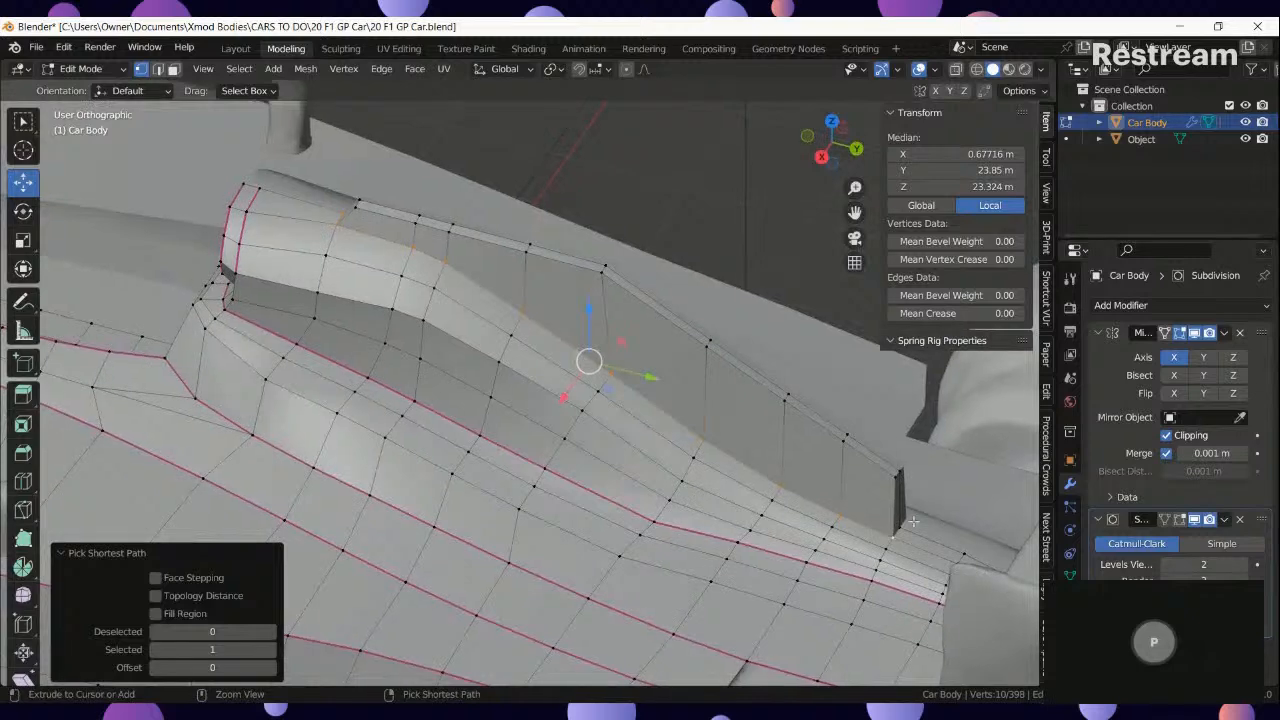
pyautogui.click(892, 512)
pyautogui.press('Tab')
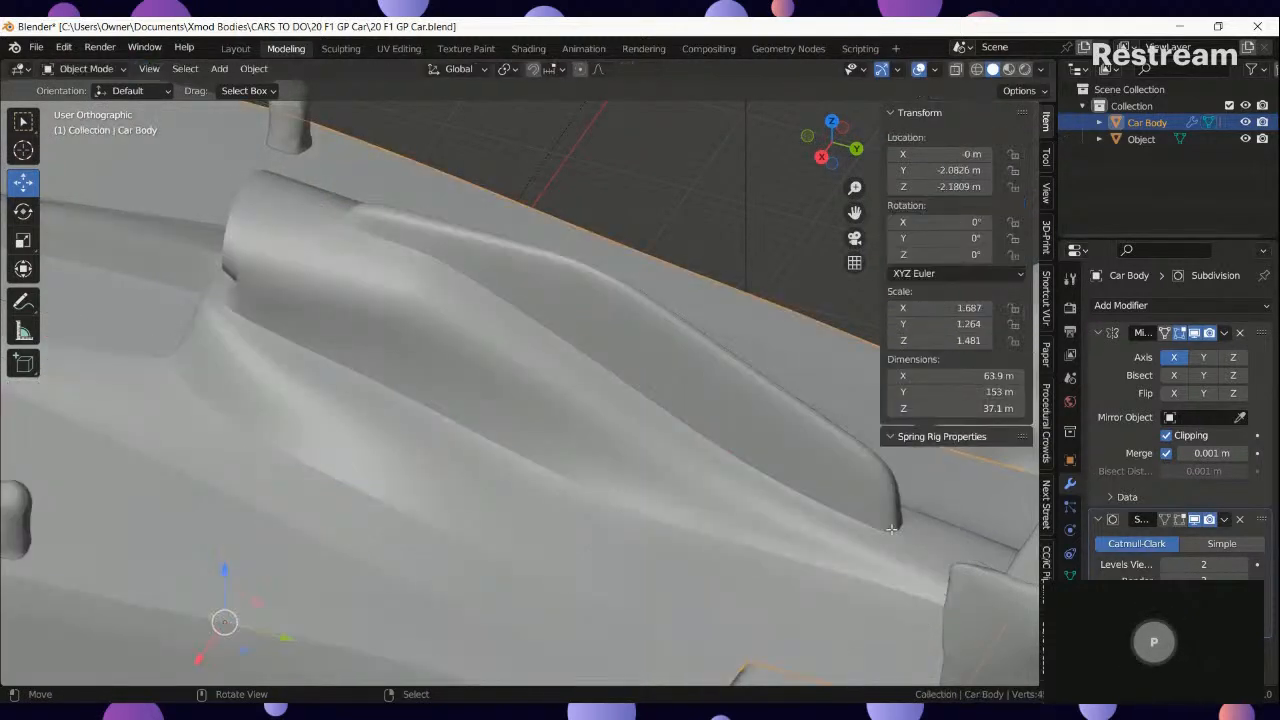
# Select the fin's outer top edge from its front end to the rear base, crease it at 0.99, and preview the result.
pyautogui.press('Tab')
pyautogui.keyDown('ctrl'); pyautogui.rightClick(893, 488); pyautogui.keyUp('ctrl')
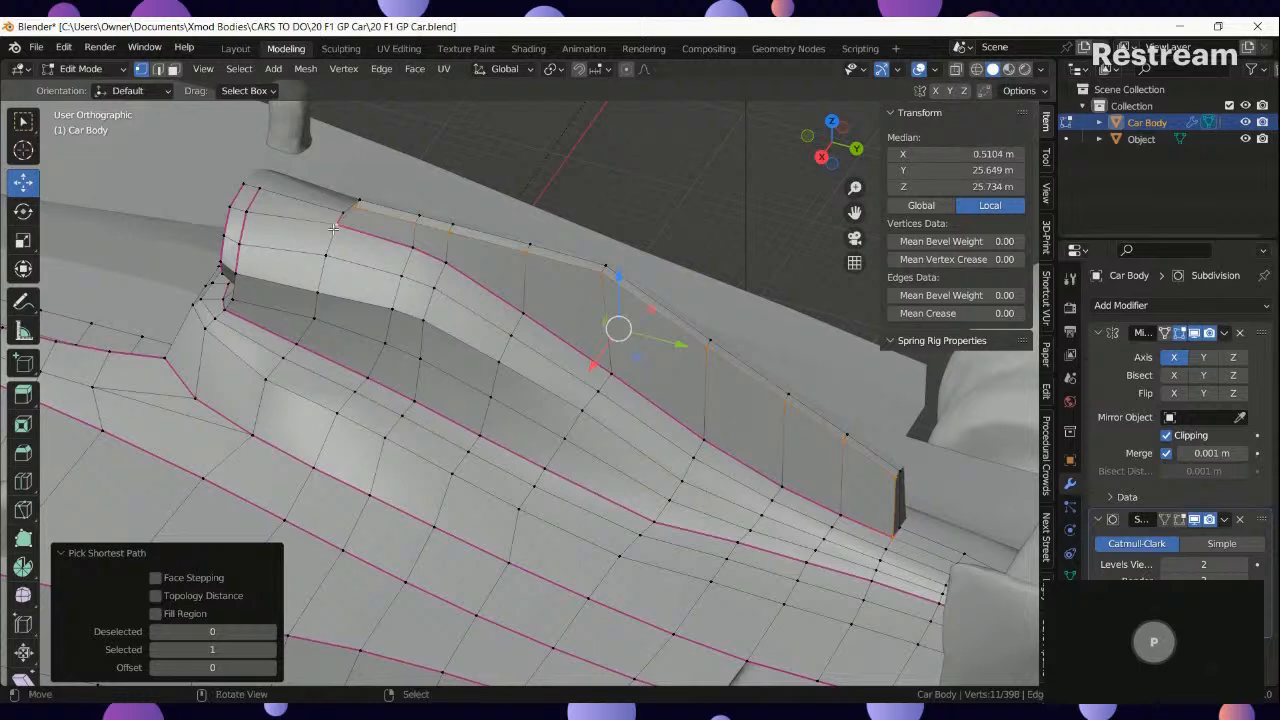
pyautogui.hotkey('shift', 'e')
pyautogui.write('.99')
pyautogui.press('Return')
pyautogui.press('Tab')
pyautogui.press('Tab')
# Select the short edge across the fin's front upper corner and crease it at 0.99.
pyautogui.moveTo(100, 414); pyautogui.dragTo(181, 401, button='middle')
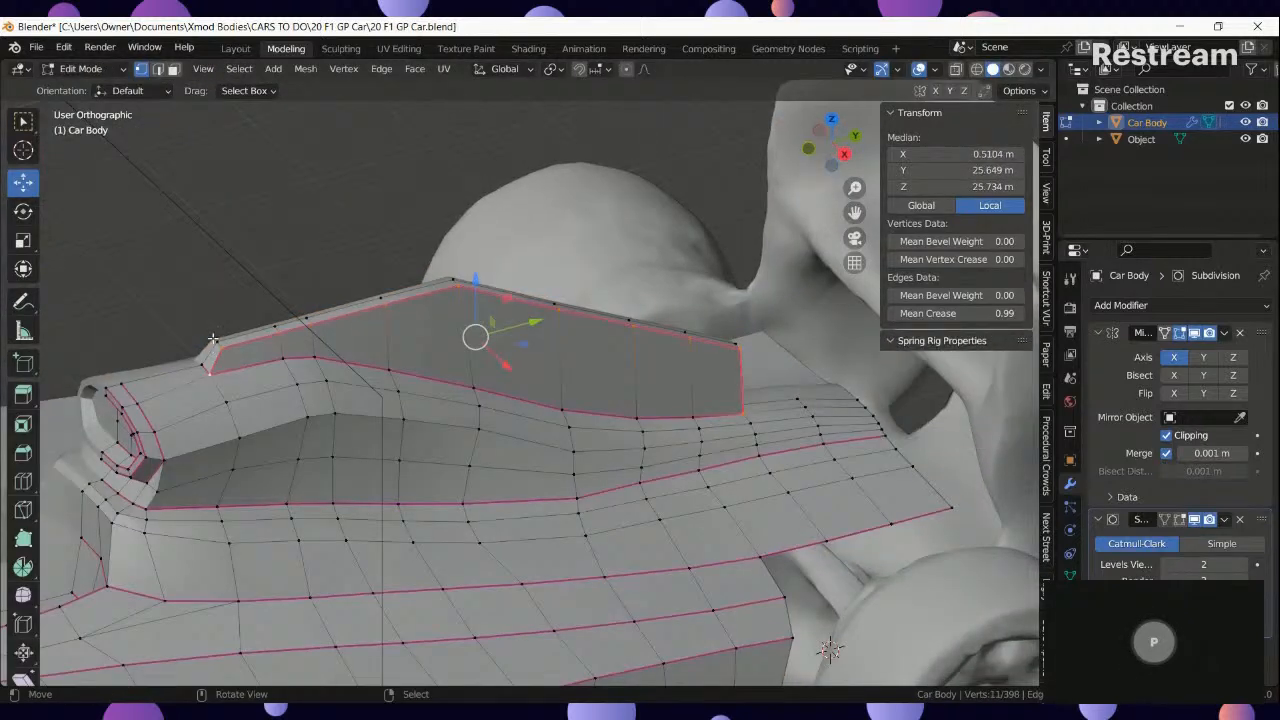
pyautogui.keyDown('ctrl'); pyautogui.rightClick(222, 344); pyautogui.keyUp('ctrl')
pyautogui.hotkey('shift', 'e')
pyautogui.write('.99')
pyautogui.press('Return')
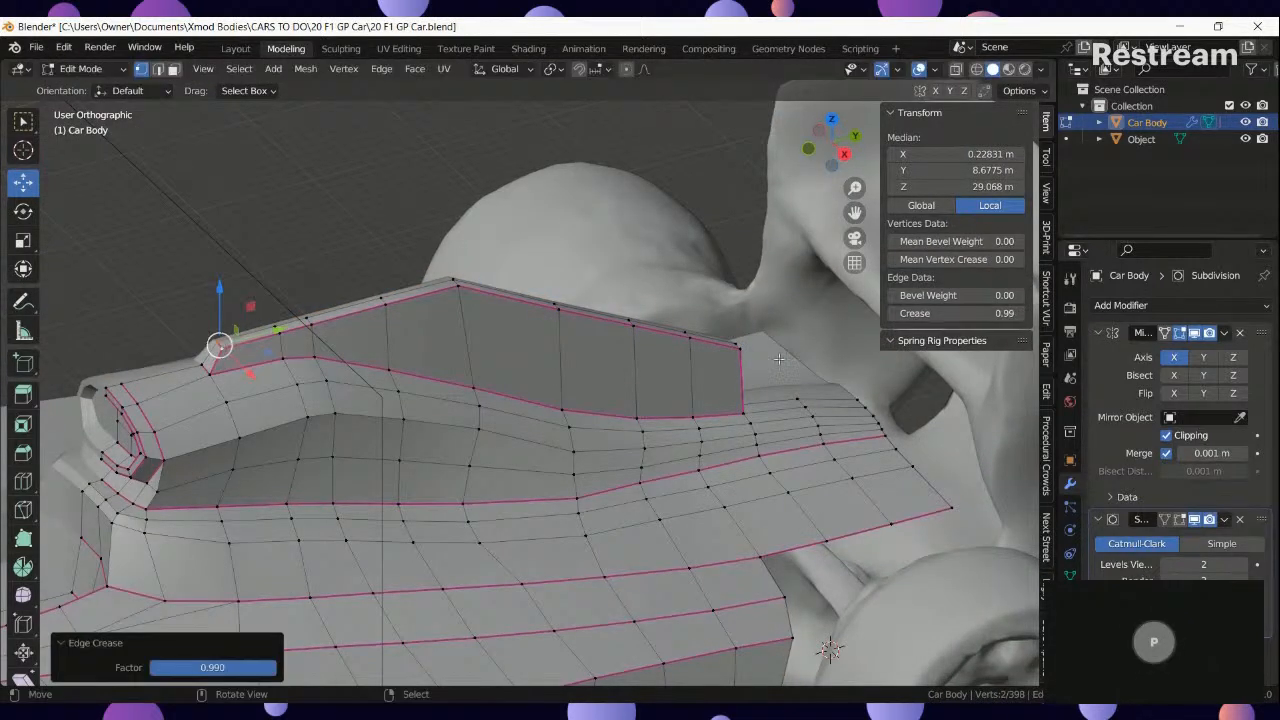
# Mark the short edges across the fin's upper rear corner and its peak as sharp, creasing the peak edge at 0.99.
pyautogui.rightClick(739, 338)
pyautogui.keyDown('ctrl'); pyautogui.rightClick(744, 353); pyautogui.keyUp('ctrl')
pyautogui.hotkey('ctrl', 'e')
pyautogui.press('Tab')
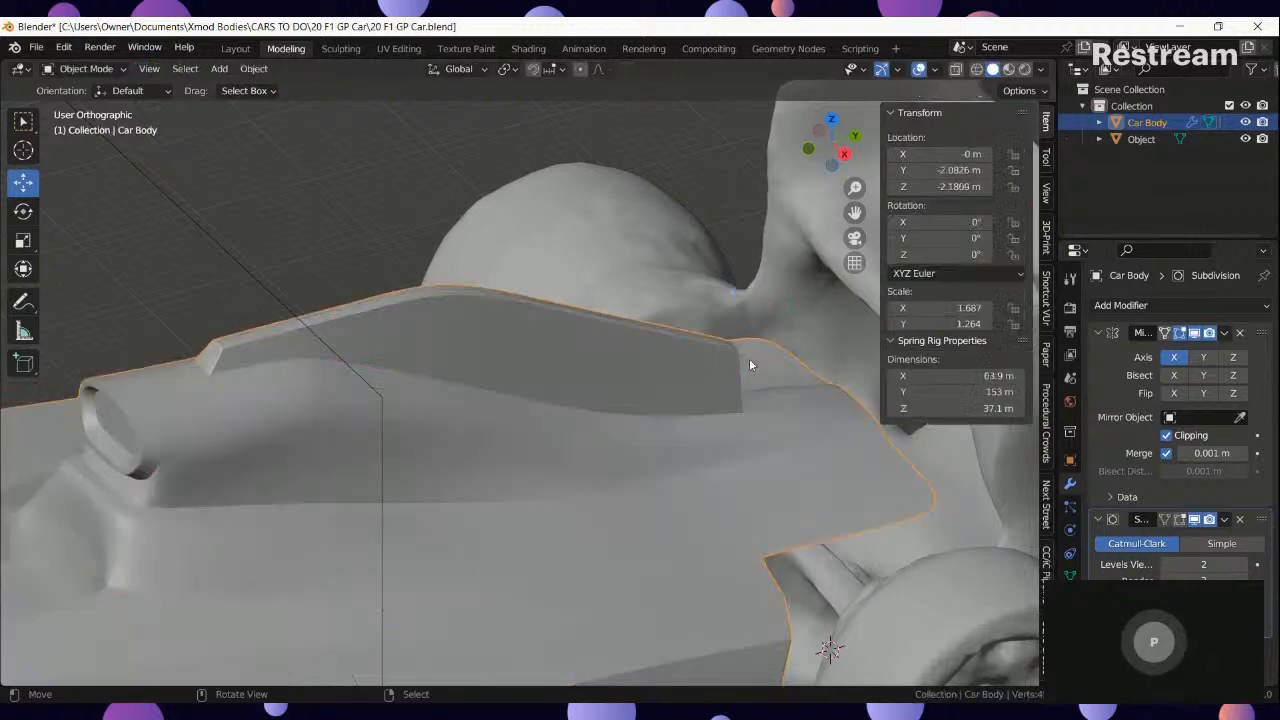
pyautogui.press('Tab')
pyautogui.rightClick(451, 281)
pyautogui.keyDown('ctrl'); pyautogui.rightClick(460, 293); pyautogui.keyUp('ctrl')
pyautogui.hotkey('ctrl', 'e')
pyautogui.hotkey('shift', 'e')
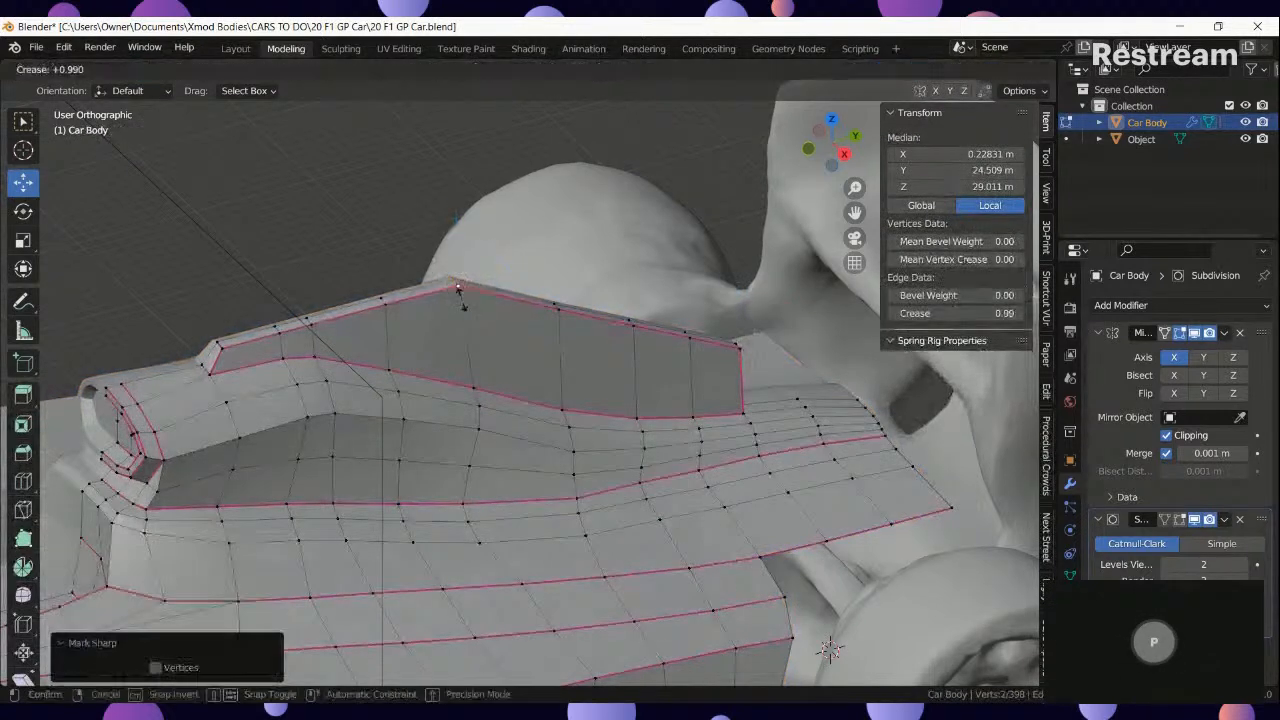
pyautogui.press('Return')
pyautogui.press('Tab')
# Examine the smoothed car body from above and from the side, checking the fin, intake and sidepod surfaces.
pyautogui.scroll(-5, 568, 400)
pyautogui.moveTo(583, 537); pyautogui.dragTo(610, 580, button='middle')
pyautogui.rightClick(746, 625)
pyautogui.moveTo(510, 590); pyautogui.dragTo(484, 640, button='middle')
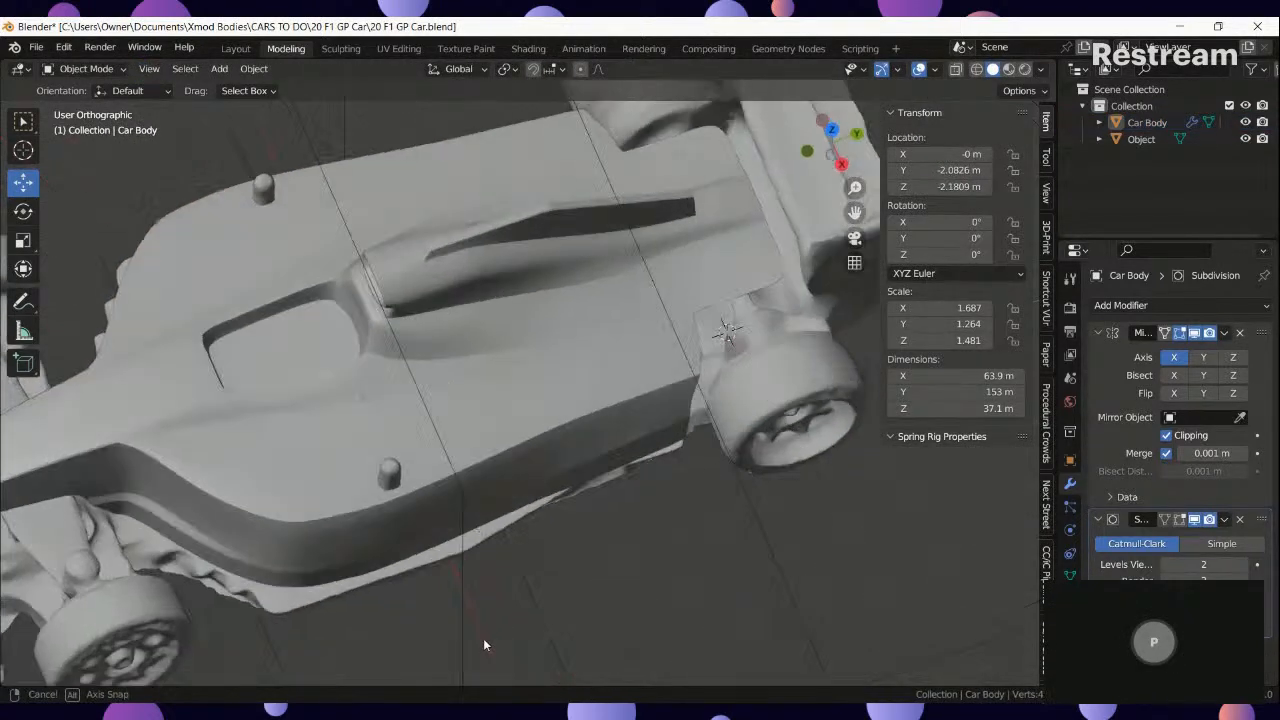
pyautogui.scroll(-5, 486, 635)
pyautogui.moveTo(517, 468); pyautogui.dragTo(530, 385, button='middle')
pyautogui.scroll(2, 660, 418)
pyautogui.moveTo(722, 472); pyautogui.dragTo(845, 472, button='middle')
pyautogui.scroll(5, 549, 571)
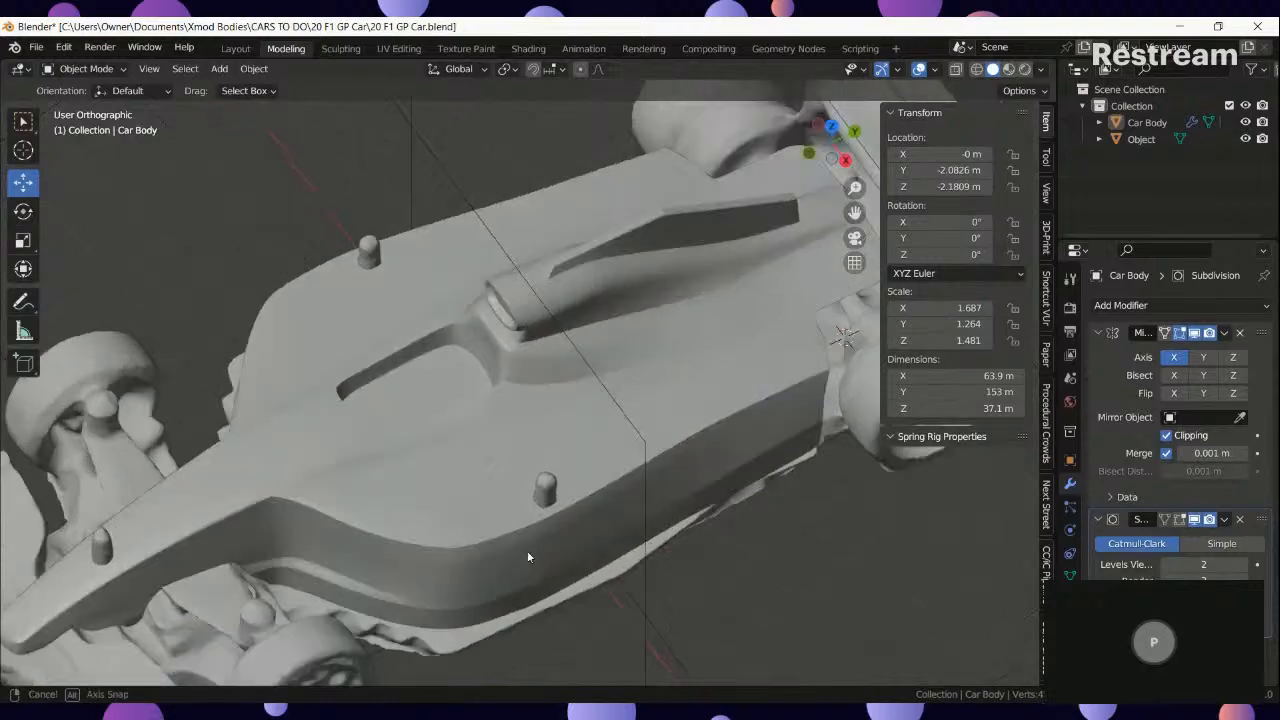
pyautogui.scroll(-3, 357, 523)
pyautogui.moveTo(528, 557); pyautogui.dragTo(471, 491, button='middle')
pyautogui.scroll(3, 460, 491)
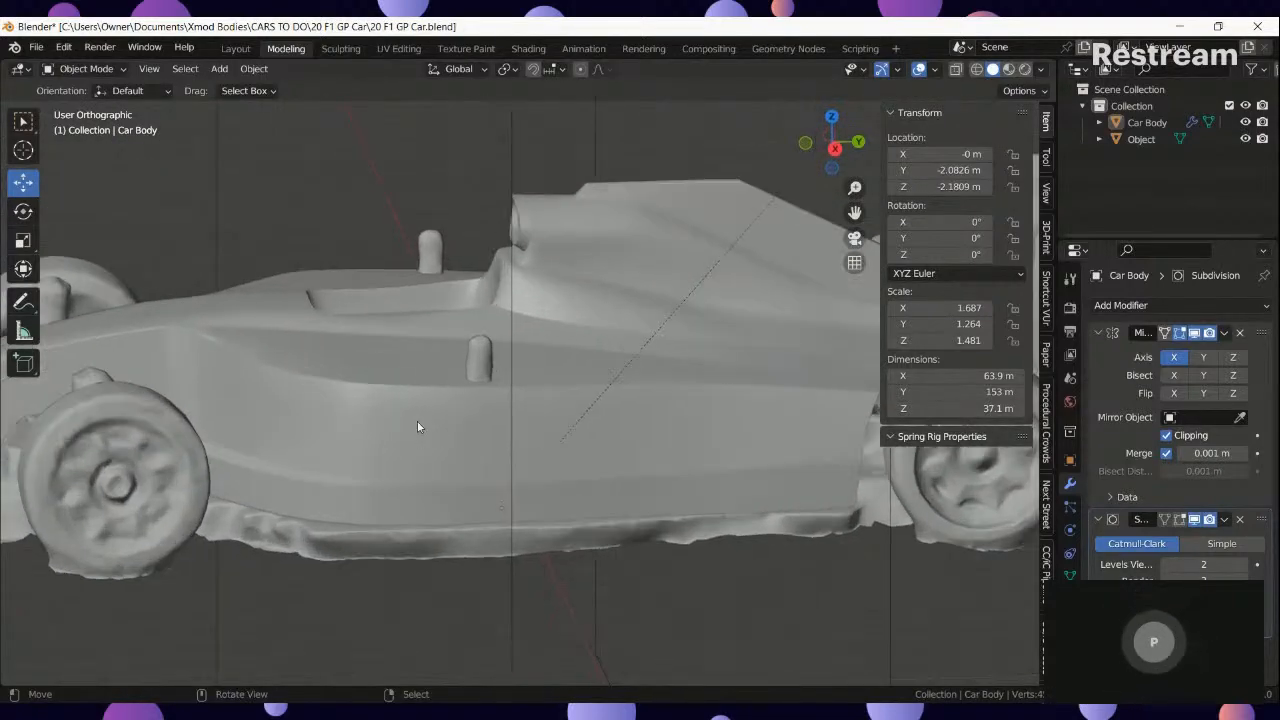
pyautogui.moveTo(418, 427); pyautogui.dragTo(424, 478, button='middle')
# Select the nose's lower edge from the front centre to the stepped notch before the front wheel and crease it at 0.99.
pyautogui.keyDown('shift'); pyautogui.moveTo(91, 531); pyautogui.dragTo(420, 450, button='middle'); pyautogui.keyUp('shift')
pyautogui.moveTo(420, 450); pyautogui.dragTo(150, 405, button='middle')
pyautogui.scroll(4, 344, 453)
pyautogui.press('Tab')
pyautogui.keyDown('ctrl'); pyautogui.click(283, 418); pyautogui.keyUp('ctrl')
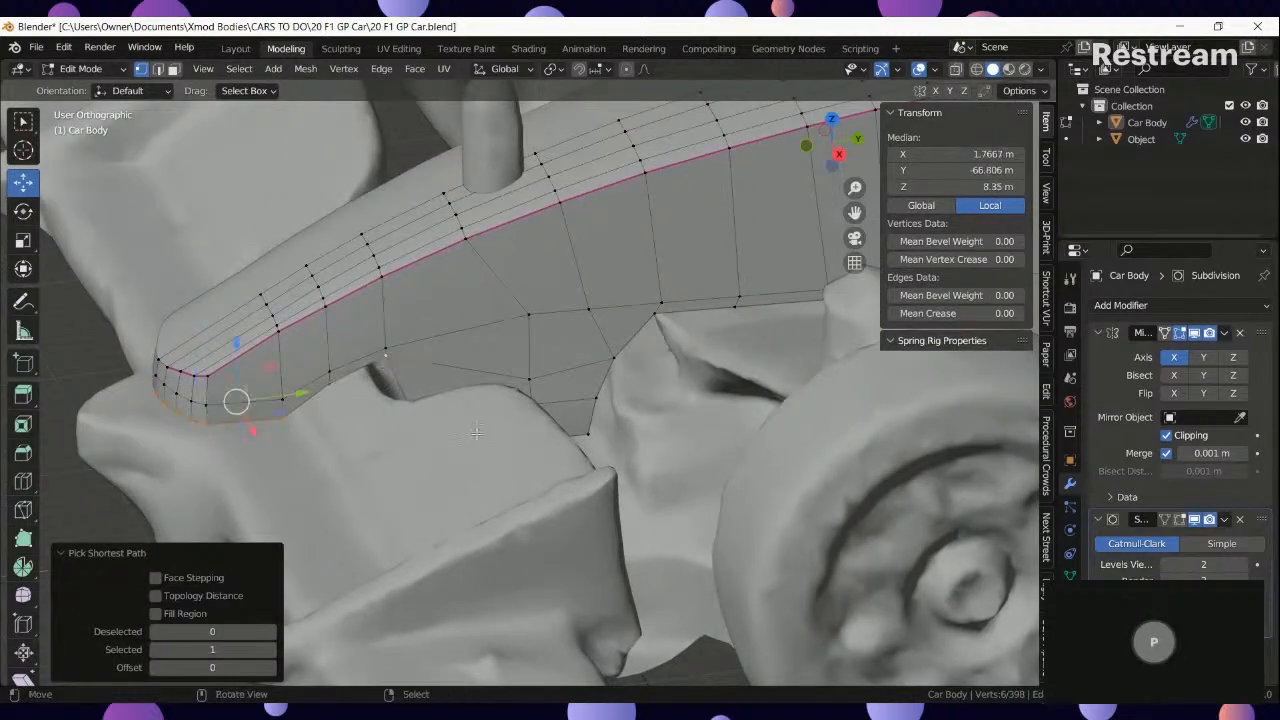
pyautogui.moveTo(476, 432); pyautogui.dragTo(479, 483, button='middle')
pyautogui.moveTo(400, 437); pyautogui.dragTo(399, 464, button='middle')
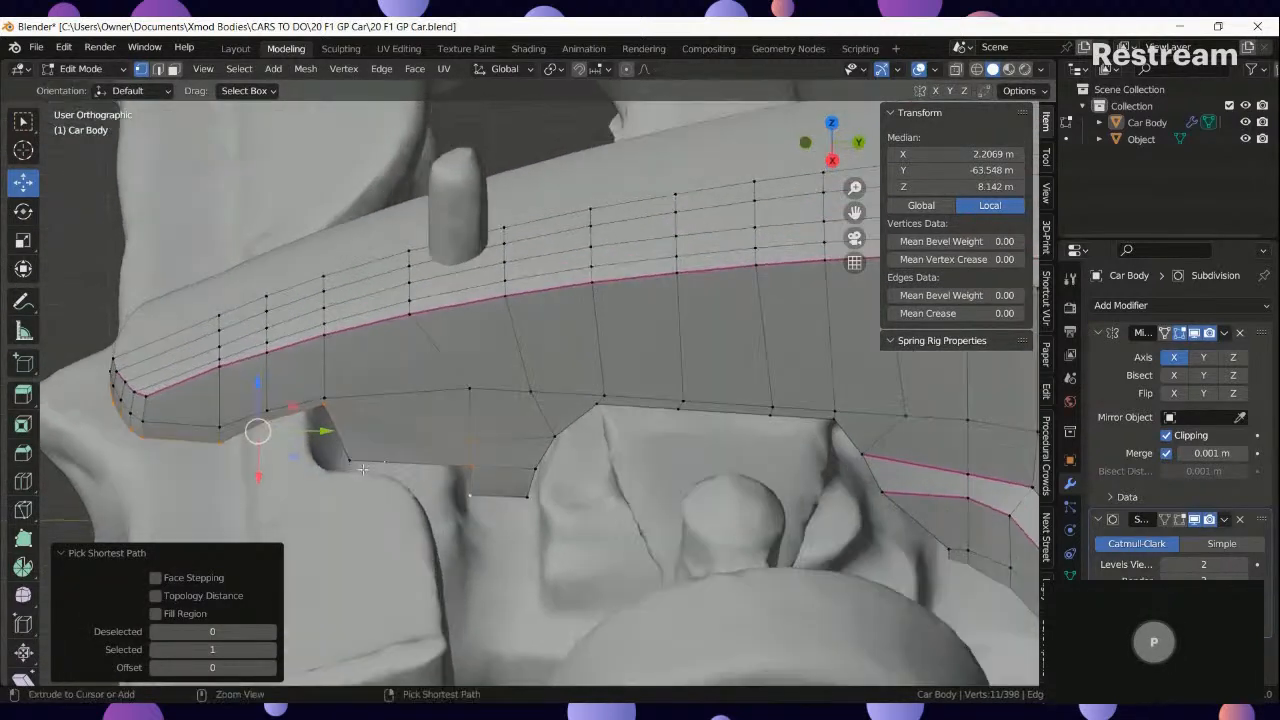
pyautogui.hotkey('ctrl', 'z')
pyautogui.keyDown('ctrl'); pyautogui.click(352, 462); pyautogui.keyUp('ctrl')
pyautogui.hotkey('shift', 'e')
pyautogui.click(536, 510)
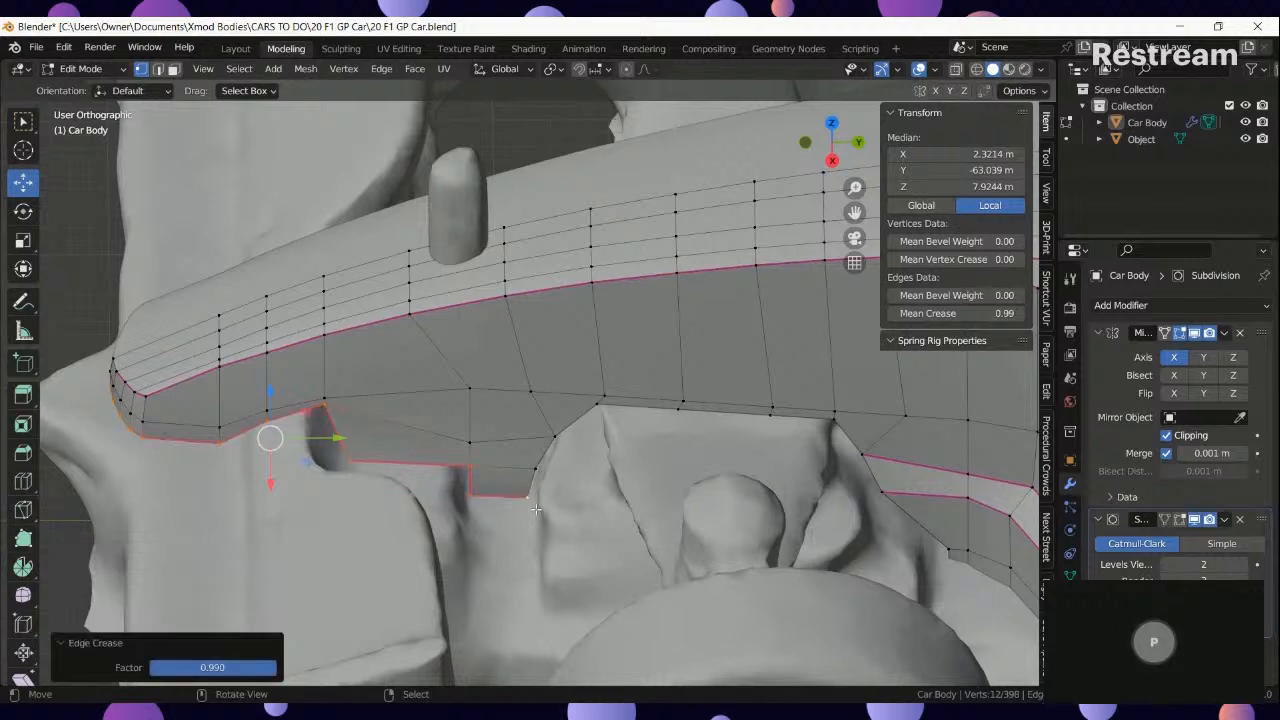
# Select the body's lower edge from the stepped notch around the cutout above the front wheel.
pyautogui.click(538, 507)
pyautogui.keyDown('ctrl'); pyautogui.click(604, 418); pyautogui.keyUp('ctrl')
pyautogui.keyDown('shift'); pyautogui.moveTo(843, 490); pyautogui.dragTo(694, 497, button='middle'); pyautogui.keyUp('shift')
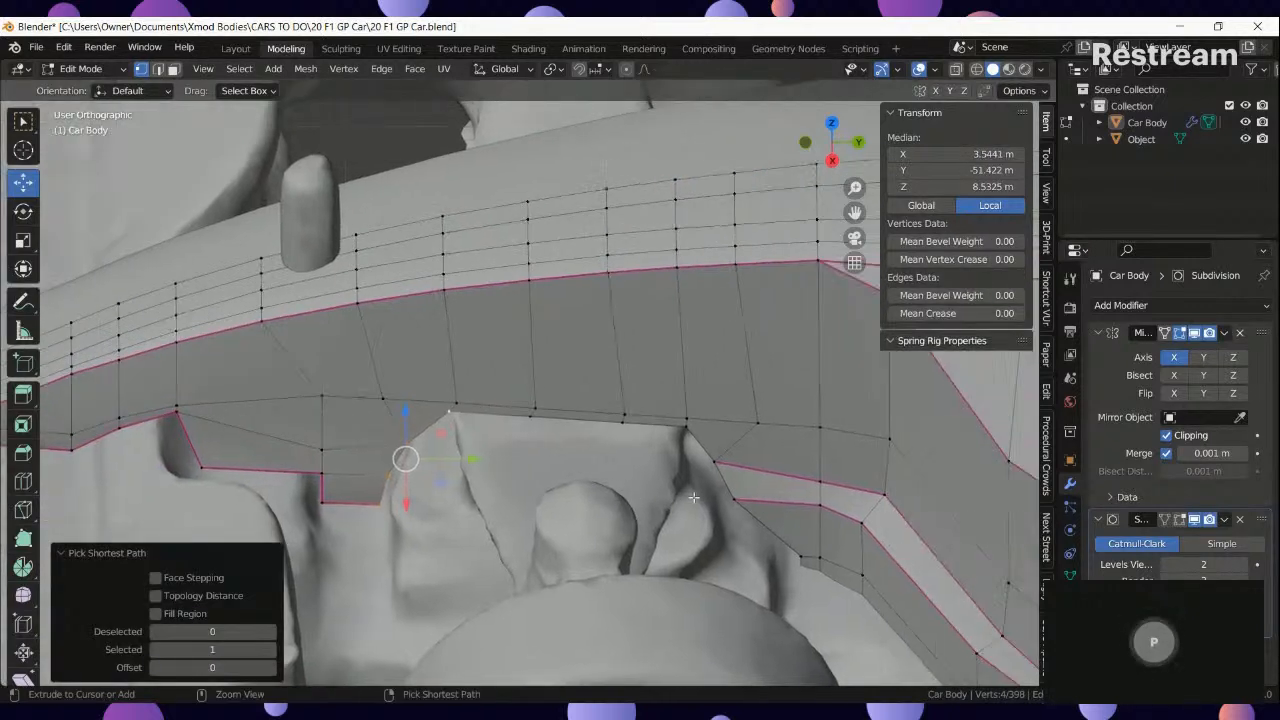
pyautogui.keyDown('ctrl'); pyautogui.click(789, 578); pyautogui.keyUp('ctrl')
pyautogui.scroll(-5, 747, 556)
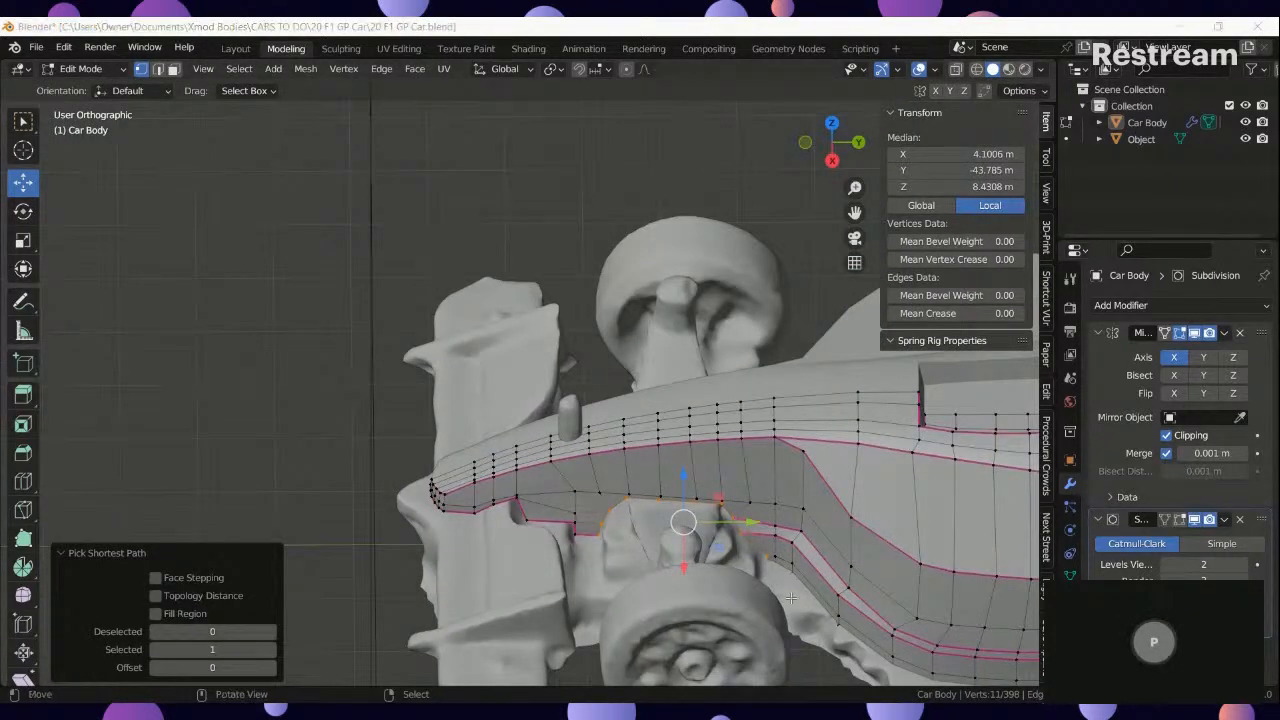
# Extend the selection in wireframe view along the sidepod's bottom edge to its rear corner.
pyautogui.moveTo(790, 597); pyautogui.dragTo(370, 365, button='middle')
pyautogui.scroll(-4, 312, 493)
pyautogui.moveTo(460, 375); pyautogui.dragTo(283, 523, button='middle')
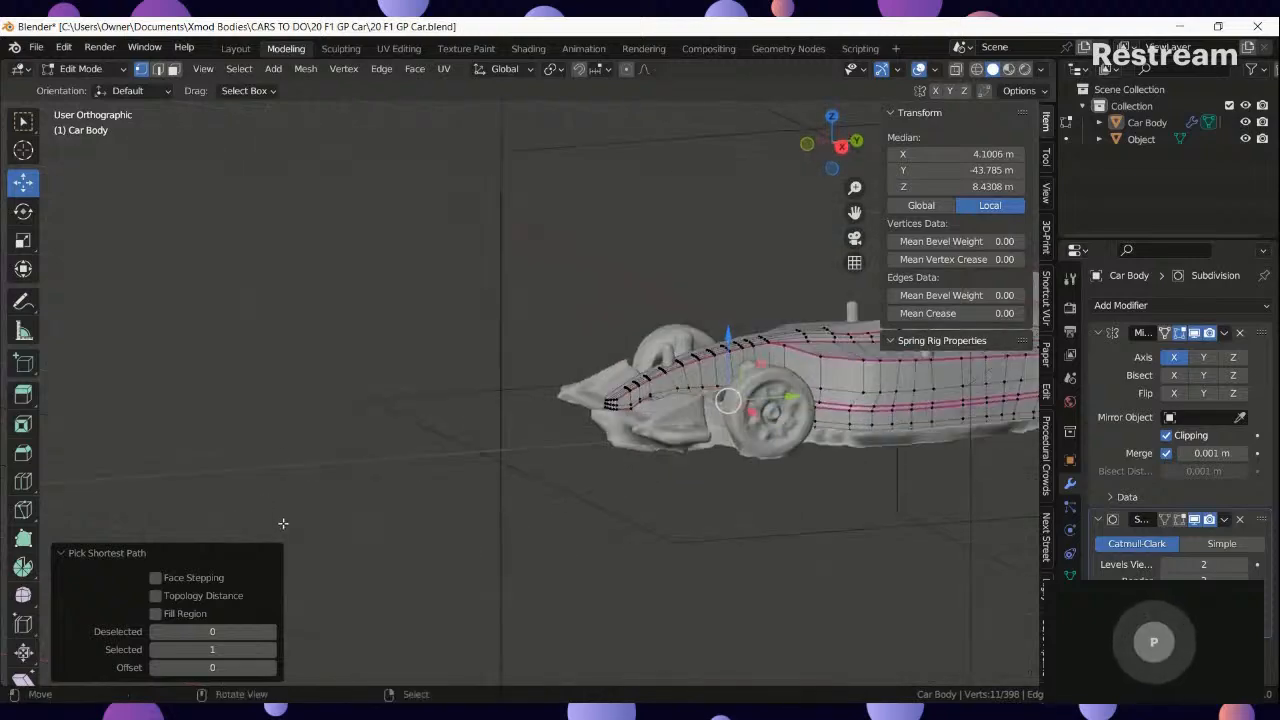
pyautogui.keyDown('shift'); pyautogui.moveTo(830, 480); pyautogui.dragTo(482, 448, button='middle'); pyautogui.keyUp('shift')
pyautogui.moveTo(618, 436); pyautogui.dragTo(572, 457, button='middle')
pyautogui.hotkey('shift', 'z')
pyautogui.scroll(2, 511, 433)
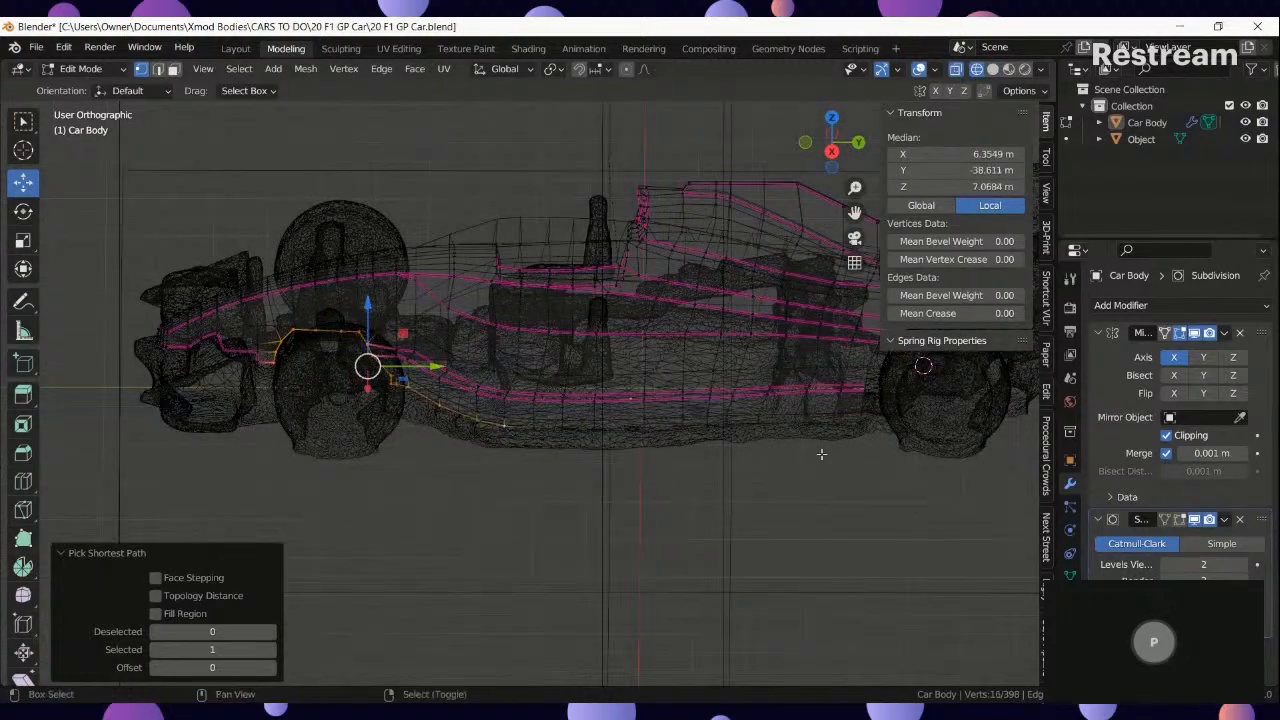
pyautogui.keyDown('shift'); pyautogui.moveTo(858, 449); pyautogui.dragTo(503, 506, button='middle'); pyautogui.keyUp('shift')
pyautogui.scroll(4, 503, 506)
pyautogui.keyDown('ctrl'); pyautogui.click(503, 455); pyautogui.keyUp('ctrl')
pyautogui.keyDown('shift'); pyautogui.moveTo(757, 401); pyautogui.dragTo(655, 465, button='middle'); pyautogui.keyUp('shift')
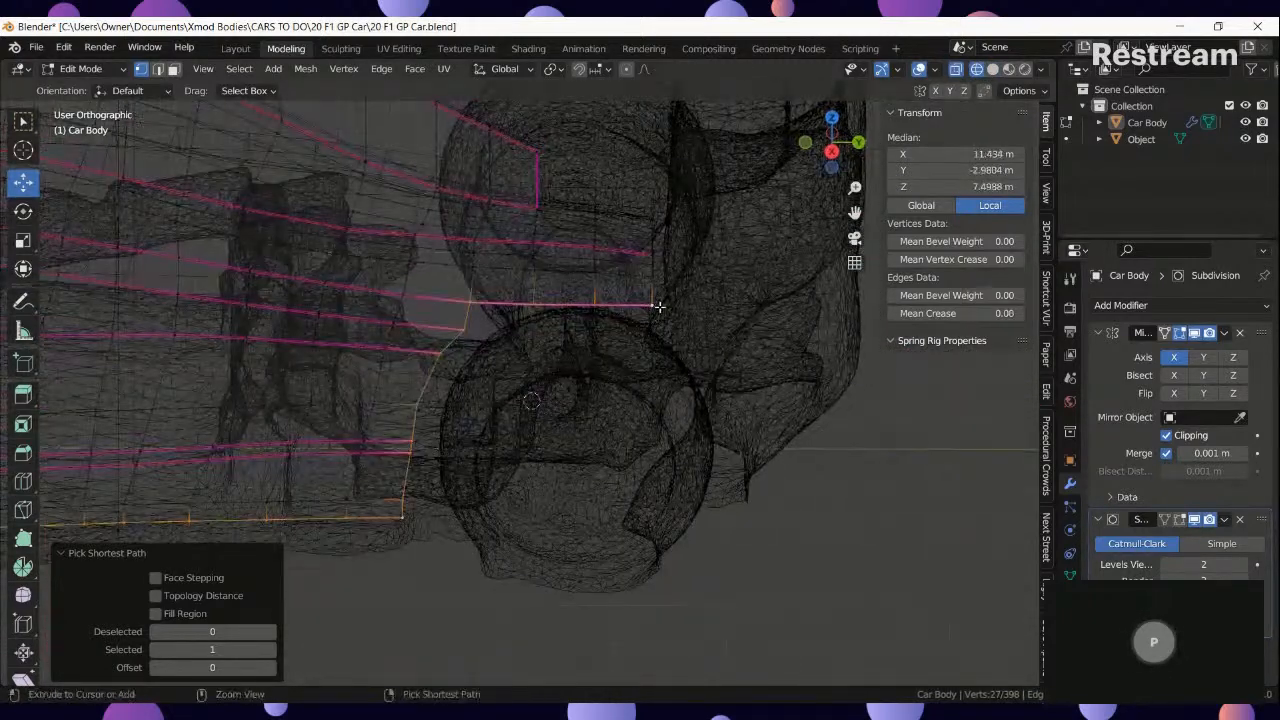
# Extend the selection up the body's rear outline towards the centre and crease the whole border at 0.99 in solid view.
pyautogui.moveTo(689, 333)
pyautogui.mouseDown(button='middle')
pyautogui.moveTo(672, 348)
pyautogui.moveTo(690, 341)
pyautogui.moveTo(588, 241)
pyautogui.mouseUp(button='middle')
pyautogui.hotkey('ctrl', 'z')
pyautogui.keyDown('ctrl'); pyautogui.click(588, 241); pyautogui.keyUp('ctrl')
pyautogui.hotkey('shift', 'z')
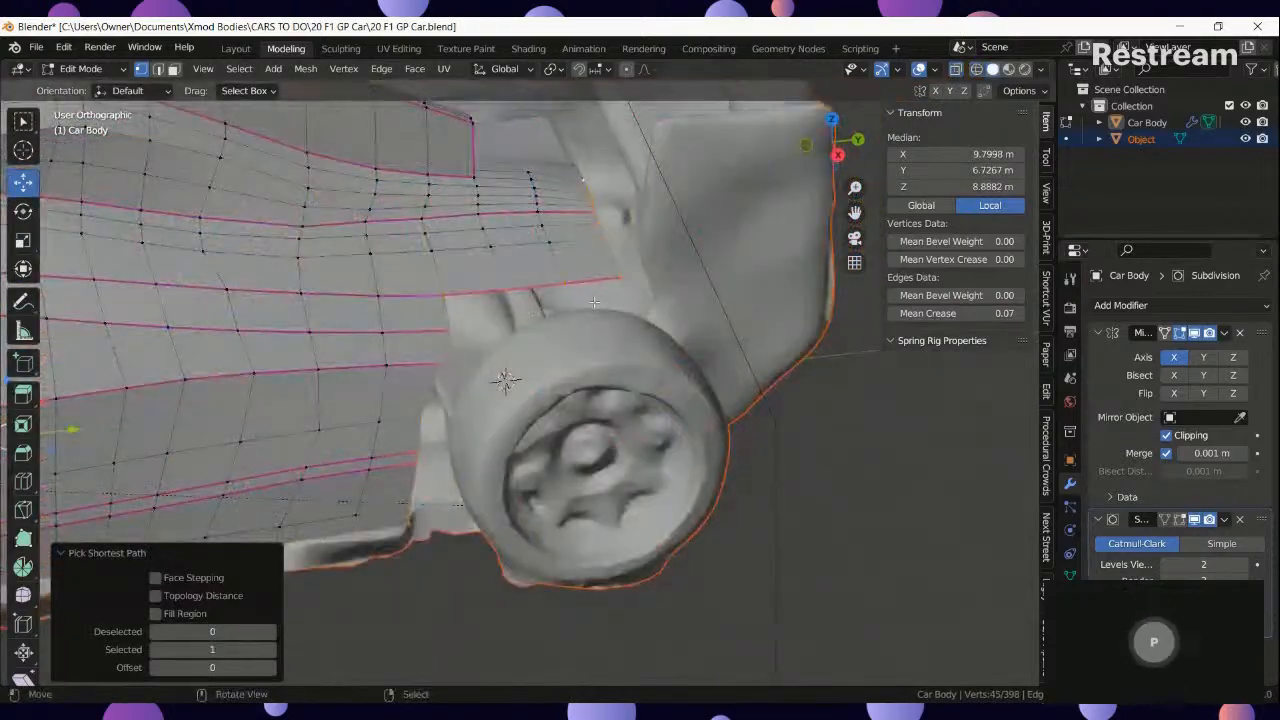
pyautogui.hotkey('shift', 'e')
pyautogui.write('.99')
pyautogui.press('Return')
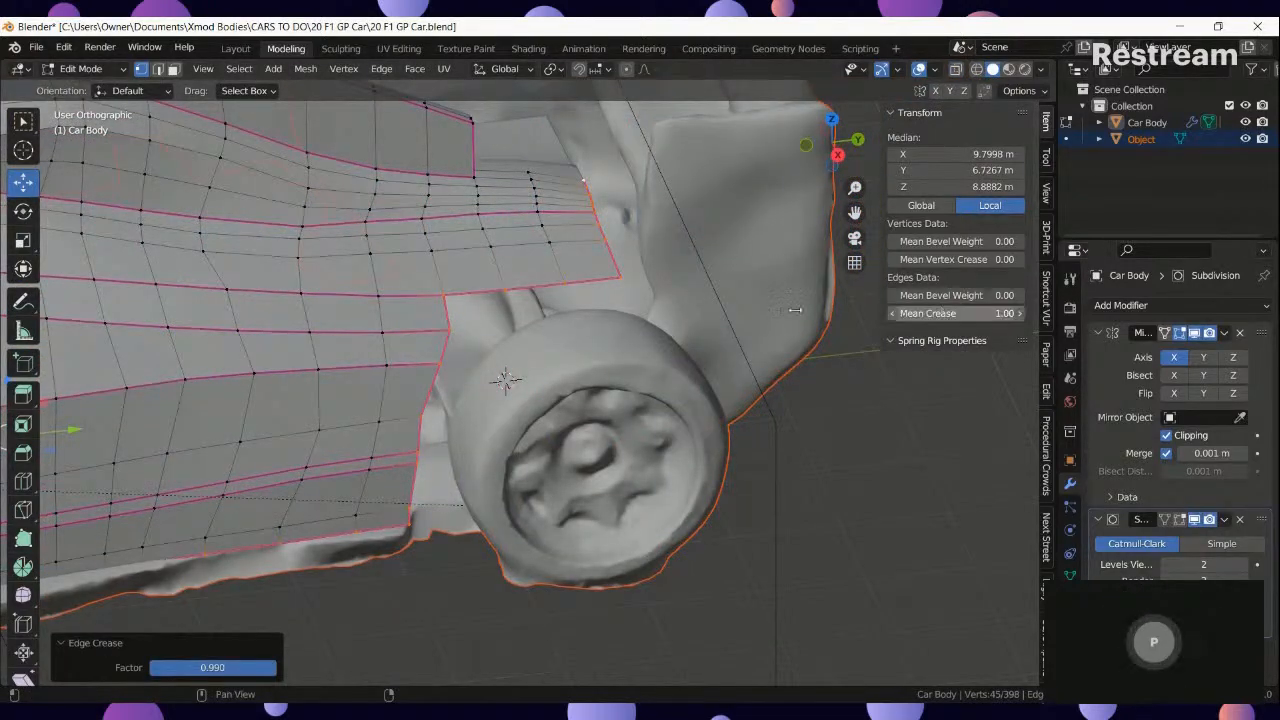
# Compare the smoothed body with its mesh cage around the front wheel cutout and the nose's underside.
pyautogui.press('Tab')
pyautogui.click(354, 362)
pyautogui.scroll(-2, 354, 362)
pyautogui.keyDown('shift'); pyautogui.moveTo(268, 383); pyautogui.dragTo(309, 329, button='middle'); pyautogui.keyUp('shift')
pyautogui.scroll(4, 370, 546)
pyautogui.press('Tab')
pyautogui.scroll(3, 309, 329)
pyautogui.press('Tab')
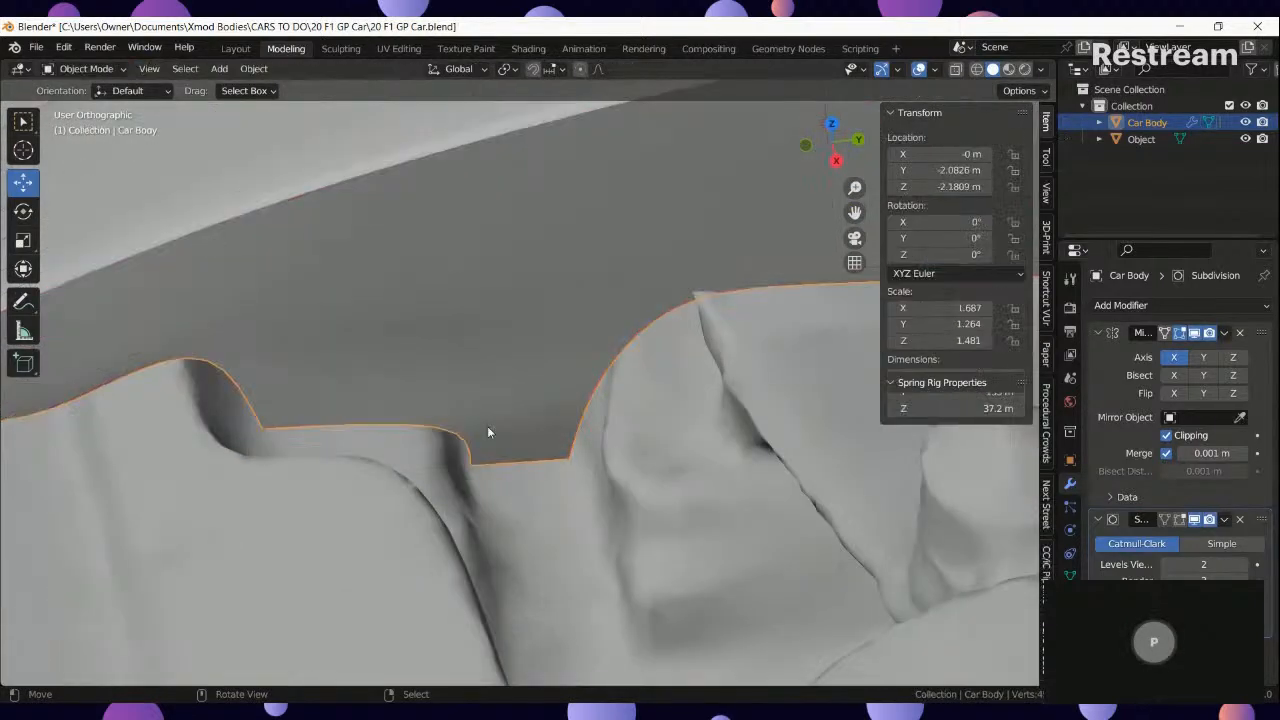
pyautogui.press('Tab')
pyautogui.scroll(-2, 580, 410)
pyautogui.moveTo(467, 419); pyautogui.dragTo(531, 343, button='middle')
pyautogui.scroll(1, 468, 403)
pyautogui.press('Tab')
pyautogui.press('Tab')
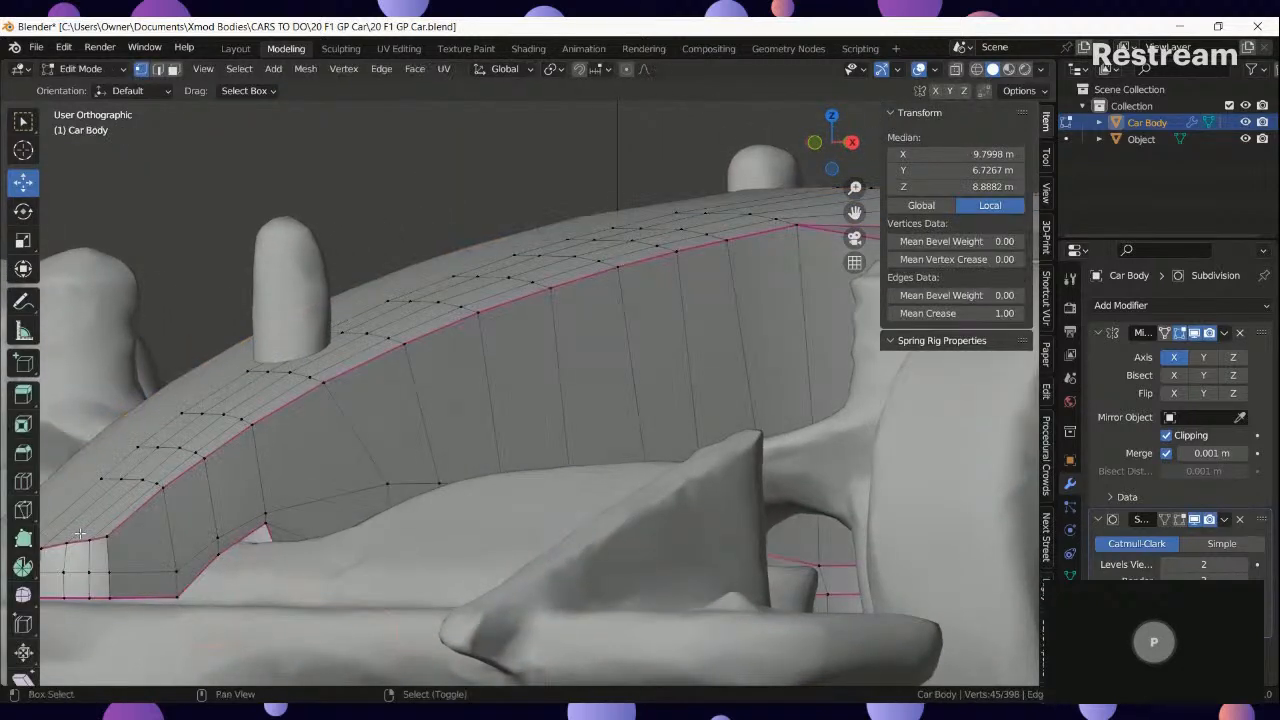
# Mark the central upper edge segment of the nose's front face as sharp, crease it at 0.99, and preview it.
pyautogui.keyDown('shift'); pyautogui.moveTo(36, 548); pyautogui.dragTo(274, 512, button='middle'); pyautogui.keyUp('shift')
pyautogui.scroll(4, 272, 518)
pyautogui.click(248, 494)
pyautogui.keyDown('ctrl'); pyautogui.rightClick(299, 487); pyautogui.keyUp('ctrl')
pyautogui.hotkey('shift', 'e')
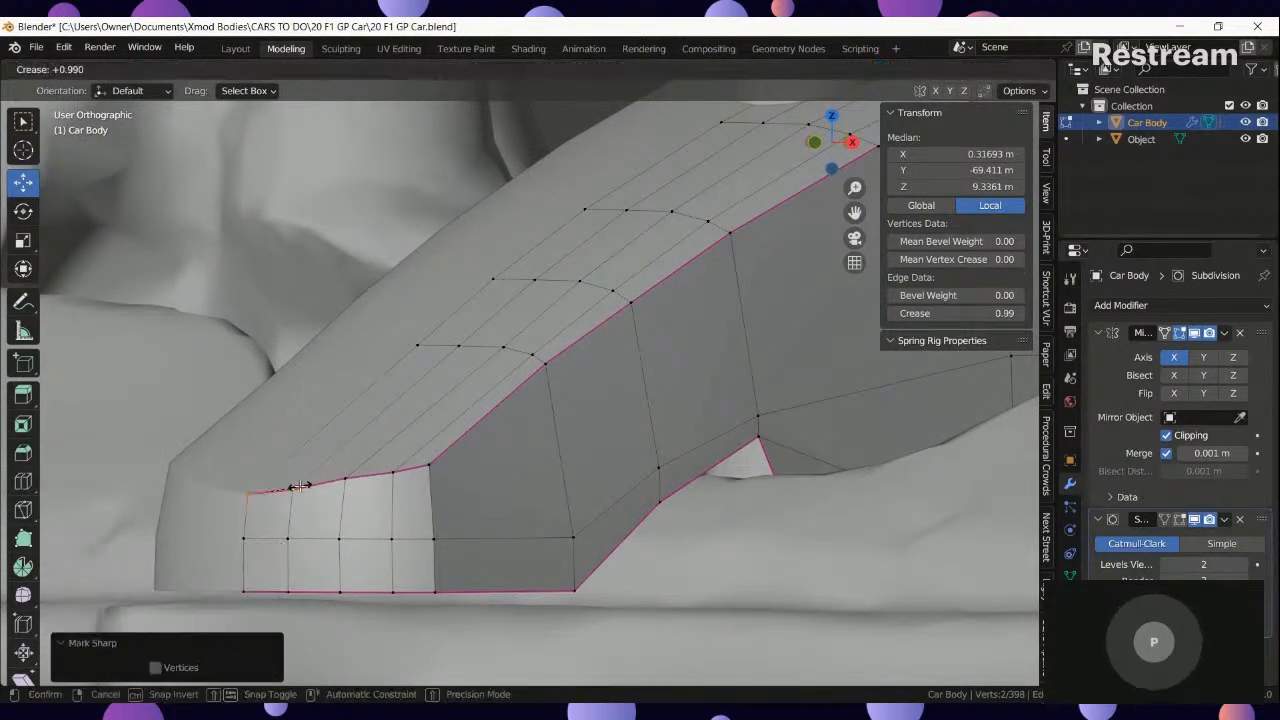
pyautogui.click(365, 511)
pyautogui.press('Tab')
pyautogui.press('Tab')
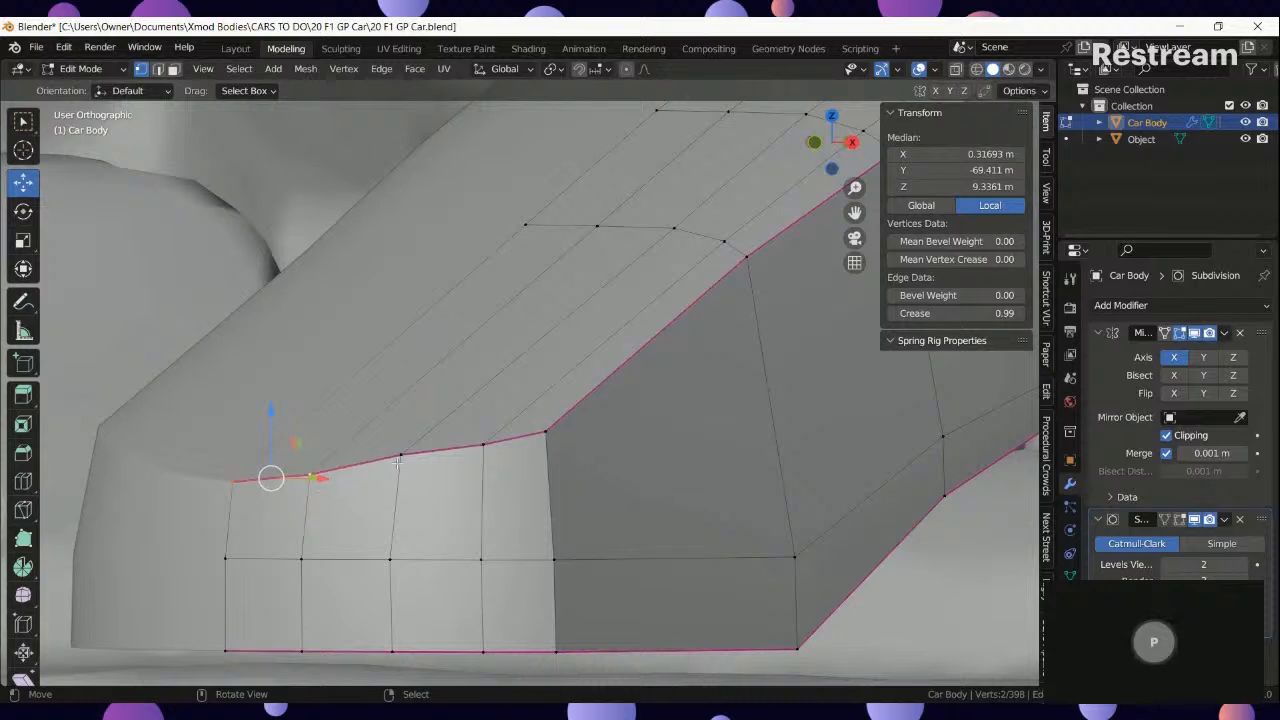
pyautogui.click(402, 394)
pyautogui.press('Tab')
# Compare the body's rear outline with the blueprint and scan in top-view wireframe.
pyautogui.moveTo(402, 394)
pyautogui.mouseDown(button='middle')
pyautogui.moveTo(539, 509)
pyautogui.moveTo(687, 453)
pyautogui.moveTo(660, 486)
pyautogui.moveTo(393, 568)
pyautogui.moveTo(623, 488)
pyautogui.moveTo(603, 547)
pyautogui.moveTo(427, 611)
pyautogui.moveTo(454, 78)
pyautogui.moveTo(692, 500)
pyautogui.moveTo(806, 487)
pyautogui.moveTo(480, 471)
pyautogui.moveTo(585, 456)
pyautogui.moveTo(621, 393)
pyautogui.moveTo(775, 493)
pyautogui.moveTo(728, 580)
pyautogui.moveTo(734, 530)
pyautogui.mouseUp(button='middle')
pyautogui.scroll(-5, 391, 561)
pyautogui.scroll(3, 610, 475)
pyautogui.hotkey('shift', 'z')
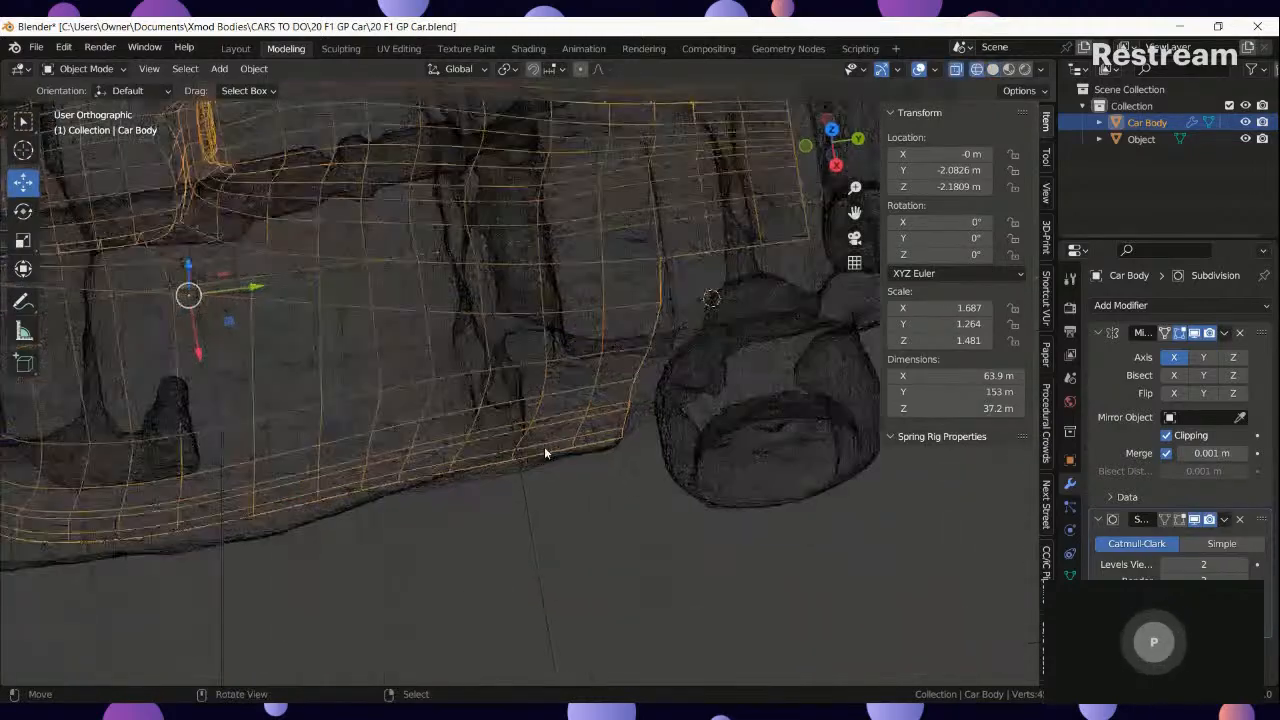
pyautogui.press('KP_7')
pyautogui.scroll(3, 581, 379)
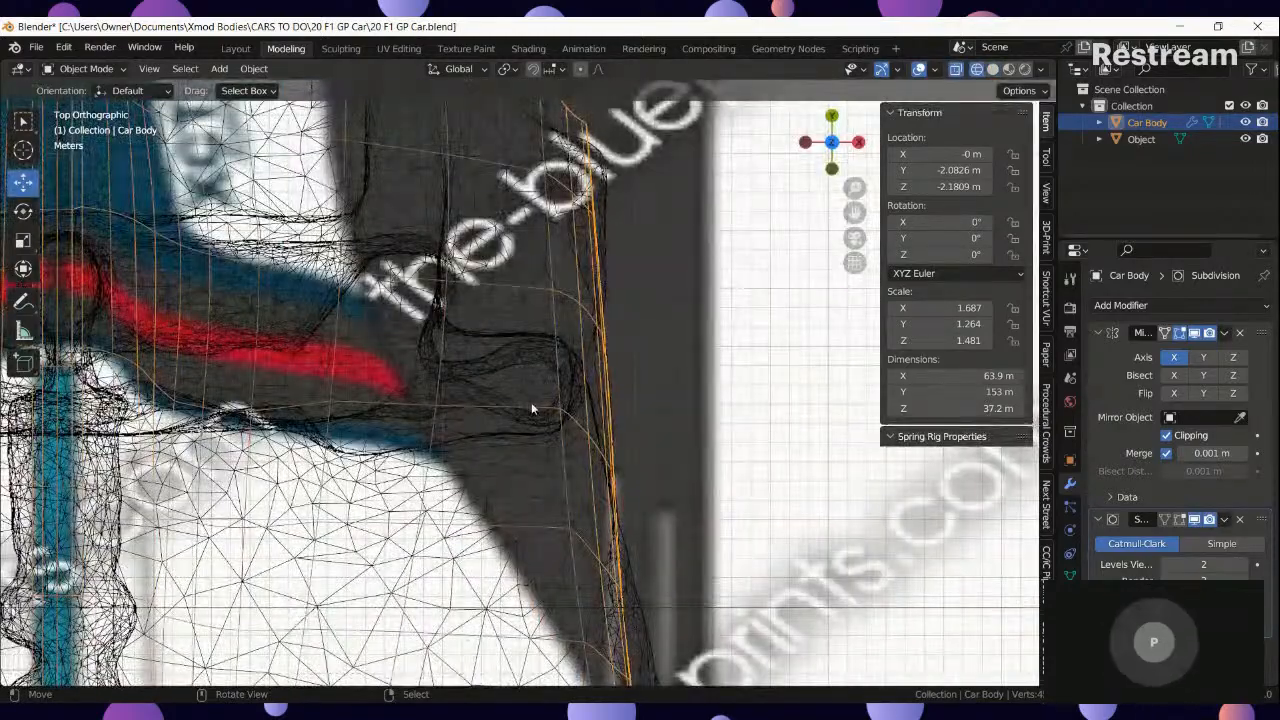
pyautogui.scroll(-6, 531, 406)
pyautogui.scroll(4, 308, 412)
pyautogui.scroll(-3, 308, 412)
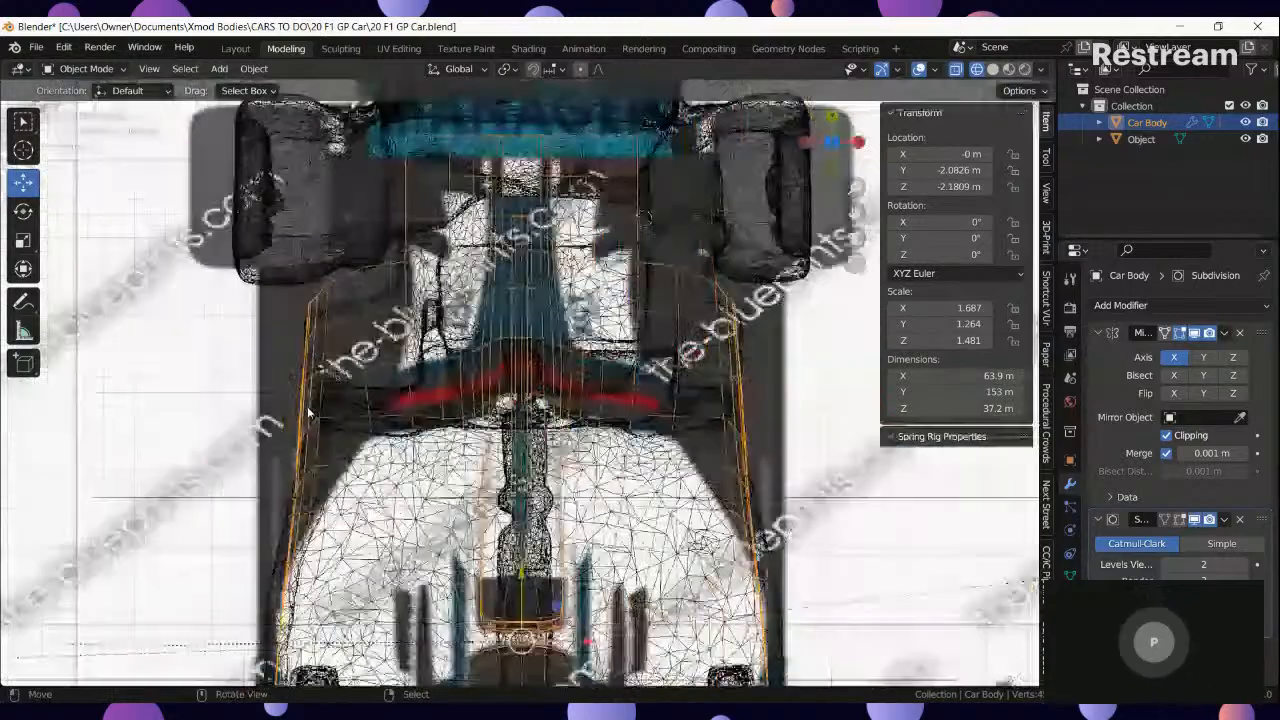
pyautogui.scroll(-2, 308, 412)
pyautogui.scroll(3, 523, 423)
pyautogui.hotkey('shift', 'z')
# Examine the sidepod's rear end next to the rear wheel from several angles against the scan.
pyautogui.moveTo(685, 446); pyautogui.dragTo(631, 346, button='middle')
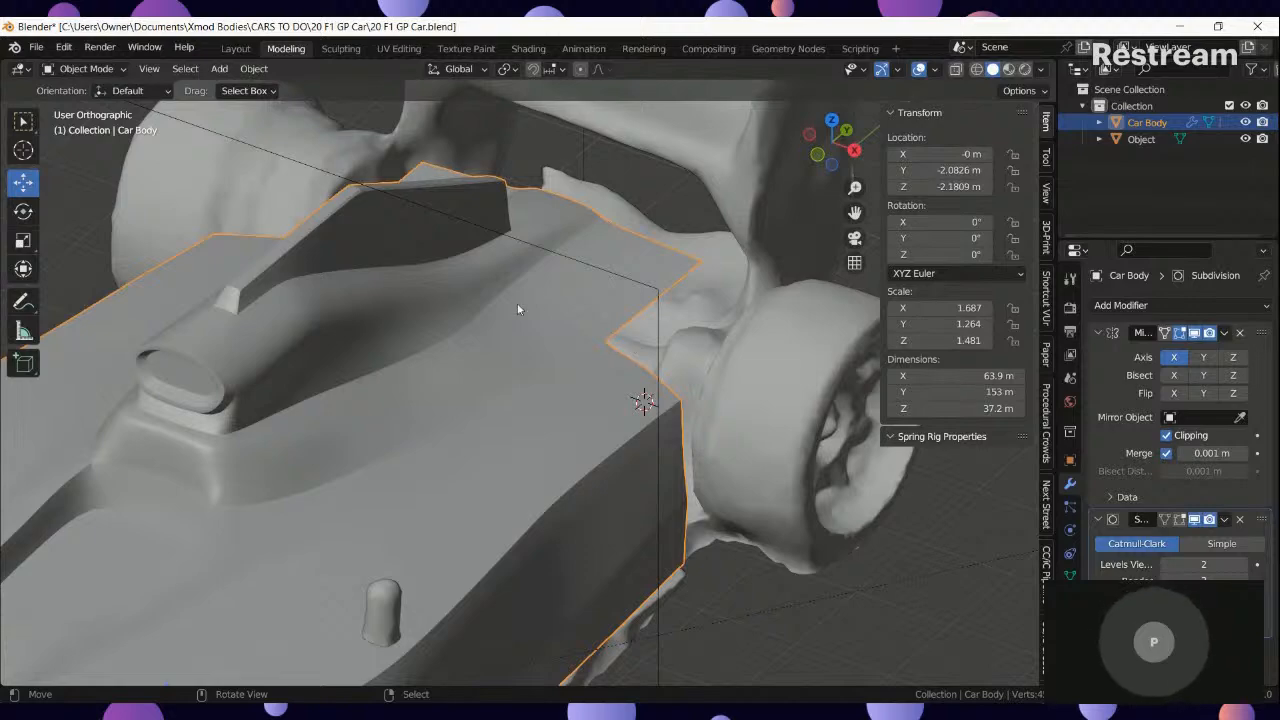
pyautogui.scroll(-5, 517, 309)
pyautogui.moveTo(477, 347); pyautogui.dragTo(442, 590, button='middle')
pyautogui.scroll(5, 661, 362)
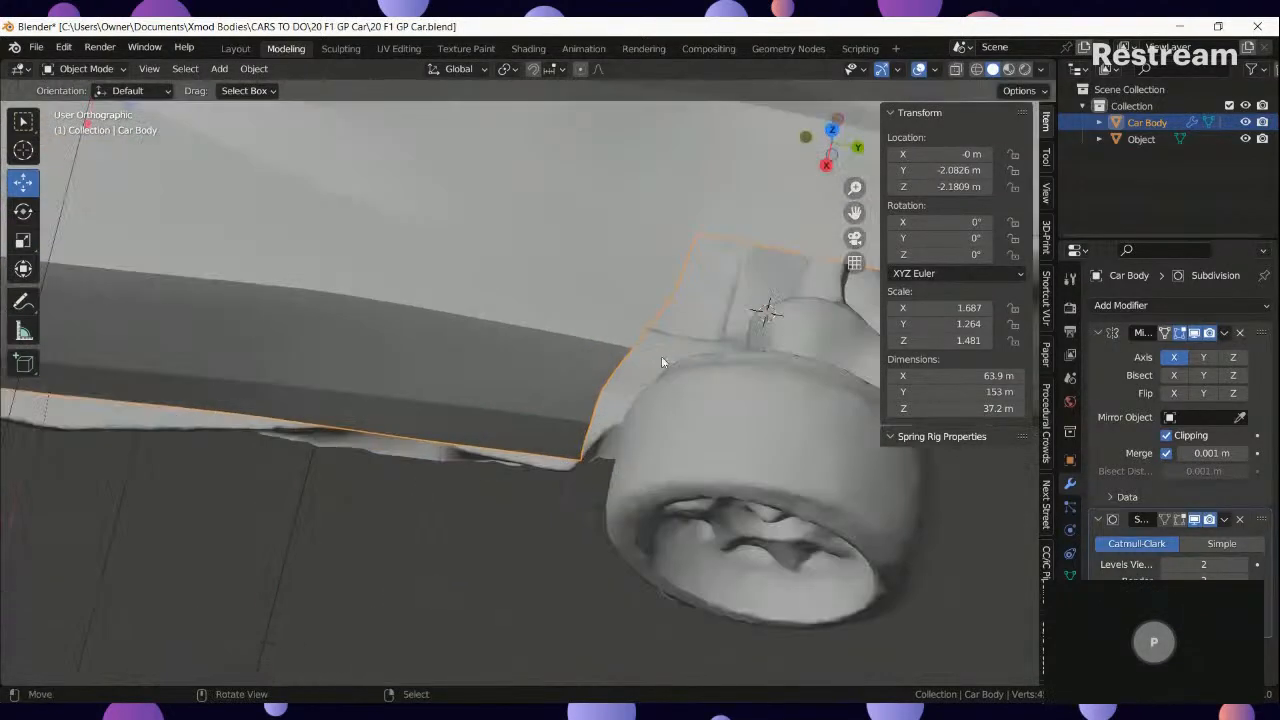
pyautogui.moveTo(661, 362); pyautogui.dragTo(469, 401, button='middle')
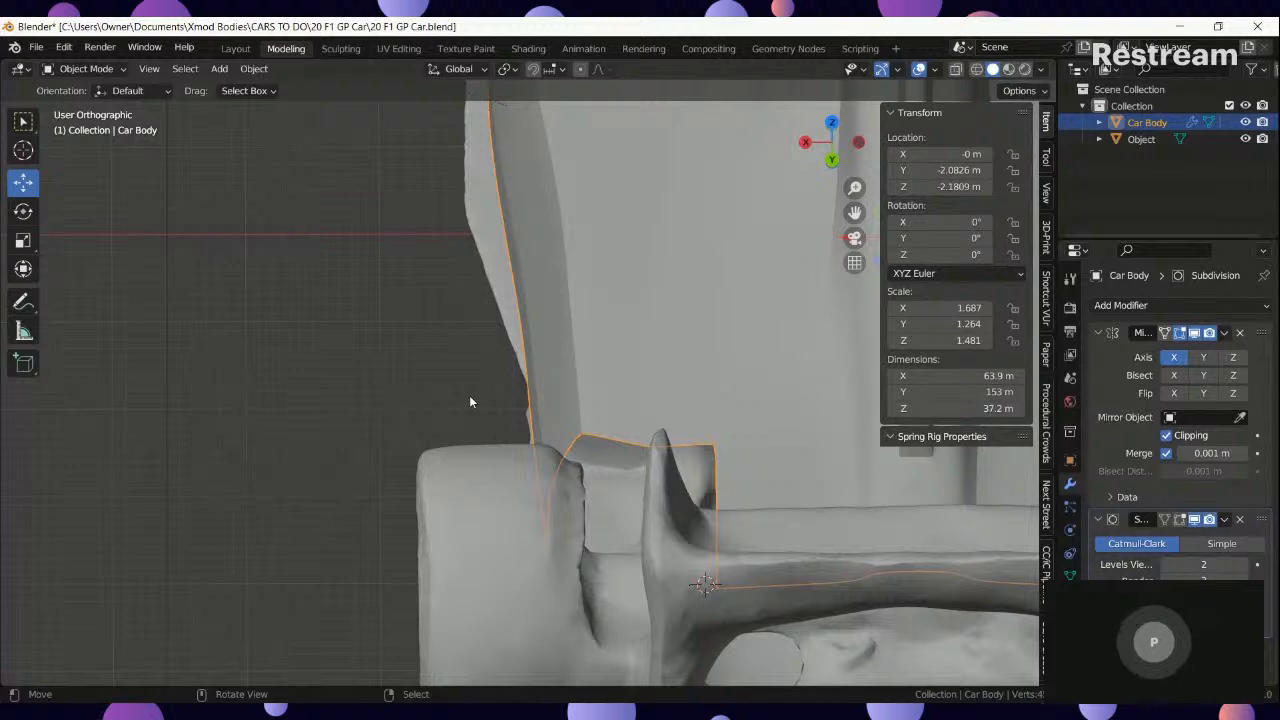
pyautogui.moveTo(486, 406); pyautogui.dragTo(600, 473, button='middle')
# Select the sidepod's rear end edge beside the rear wheel and slide it forward along the body.
pyautogui.press('Tab')
pyautogui.keyDown('ctrl'); pyautogui.click(600, 416); pyautogui.keyUp('ctrl')
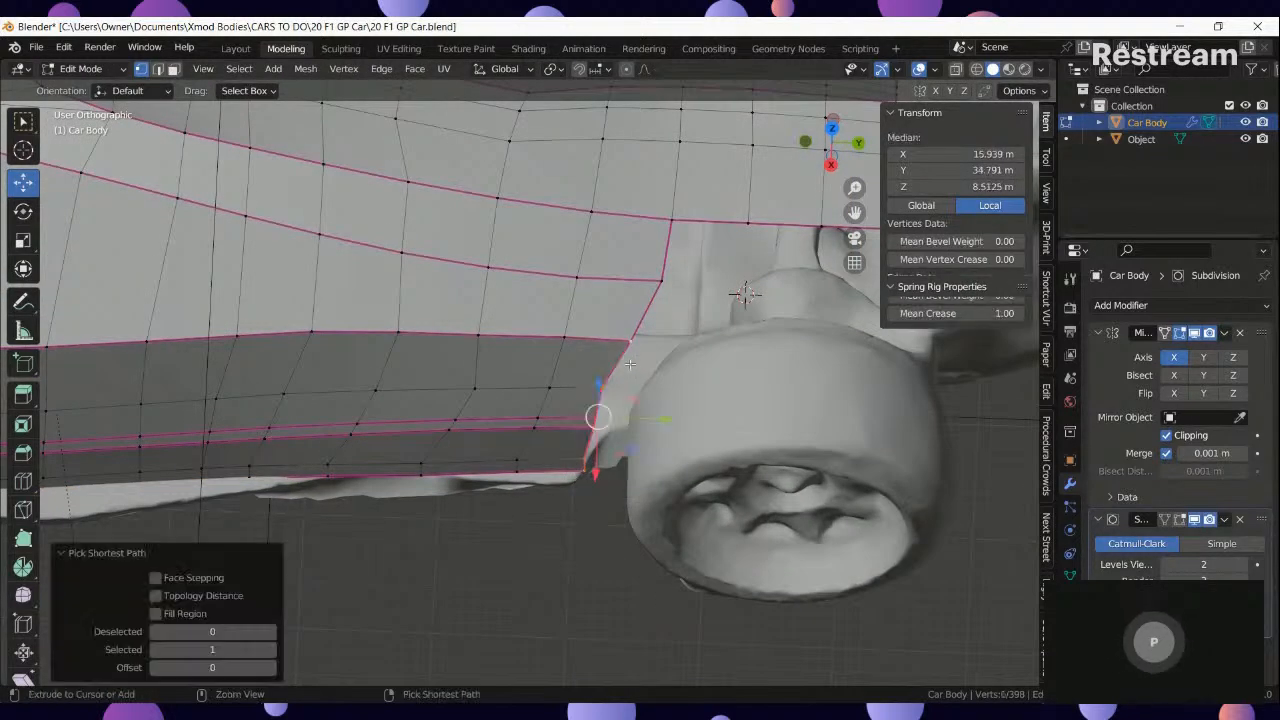
pyautogui.press('g')
pyautogui.press('g')
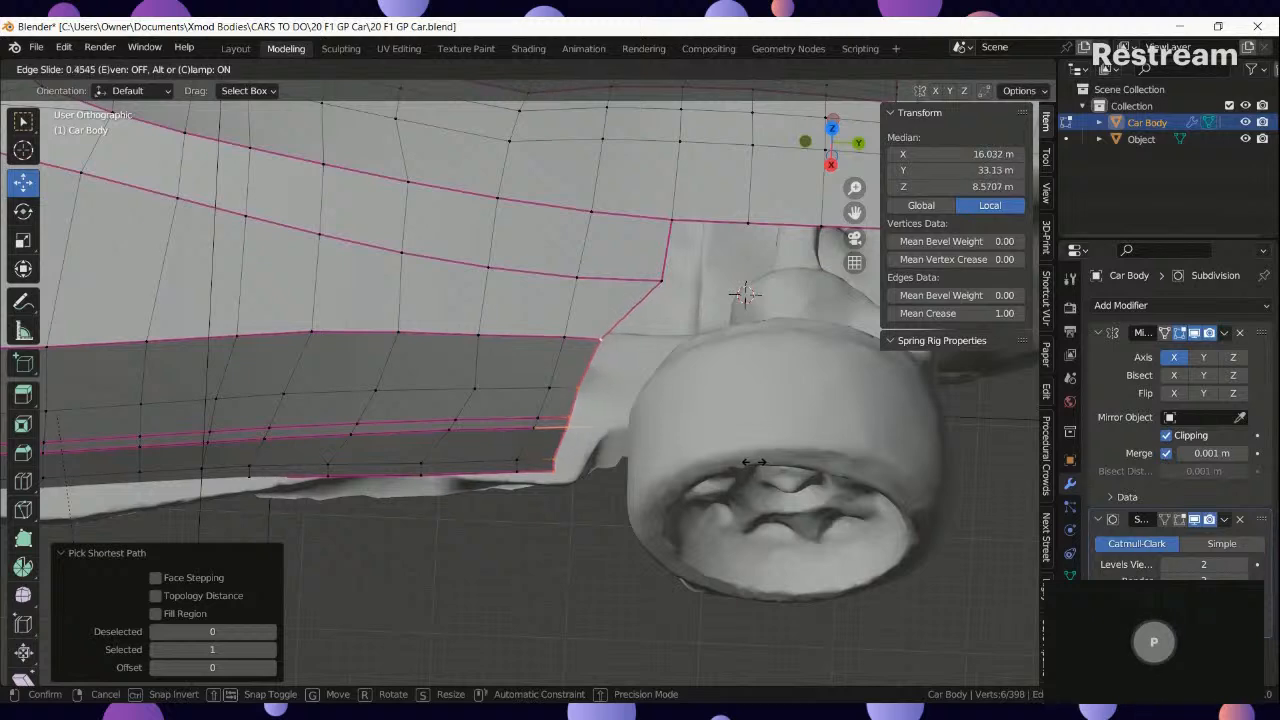
pyautogui.click(745, 463)
# Reposition the corner vertex above the sidepod's slanted rear edge and preview the smoothed body.
pyautogui.click(660, 280)
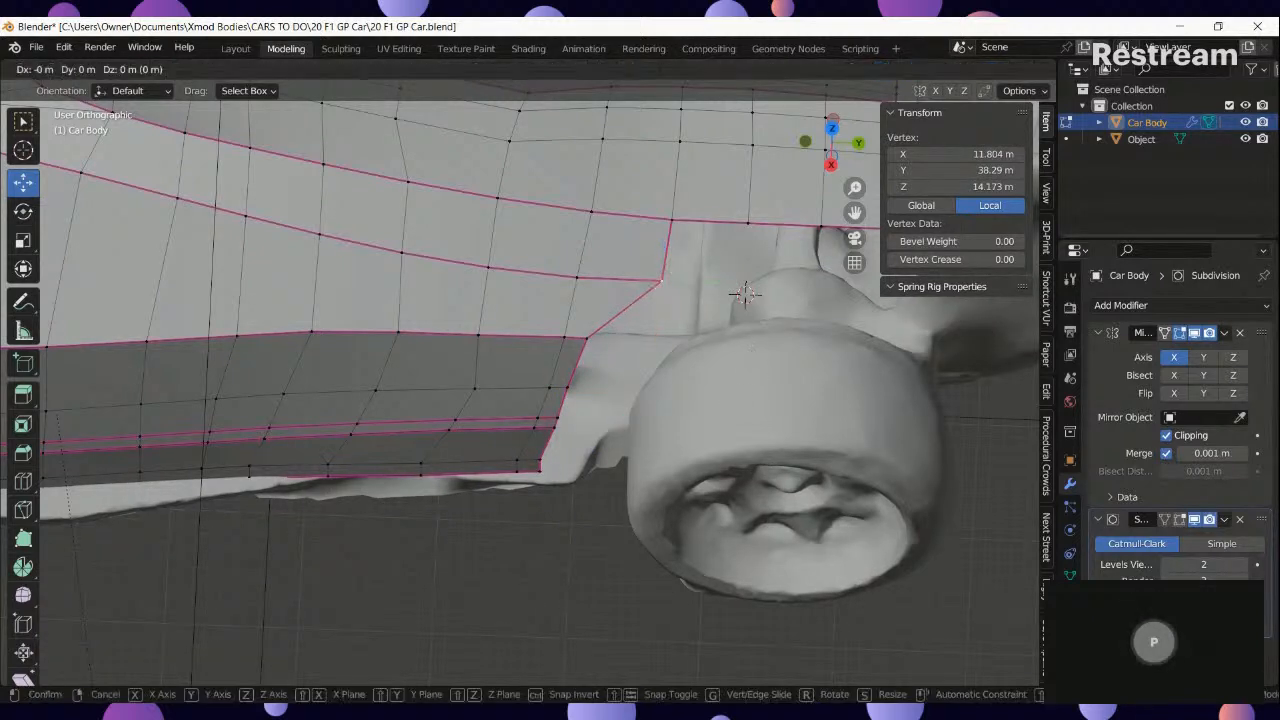
pyautogui.click(718, 351)
pyautogui.press('Tab')
# Inspect the whole smoothed body from the rear and side, and view it in Material Preview shading.
pyautogui.scroll(-6, 665, 385)
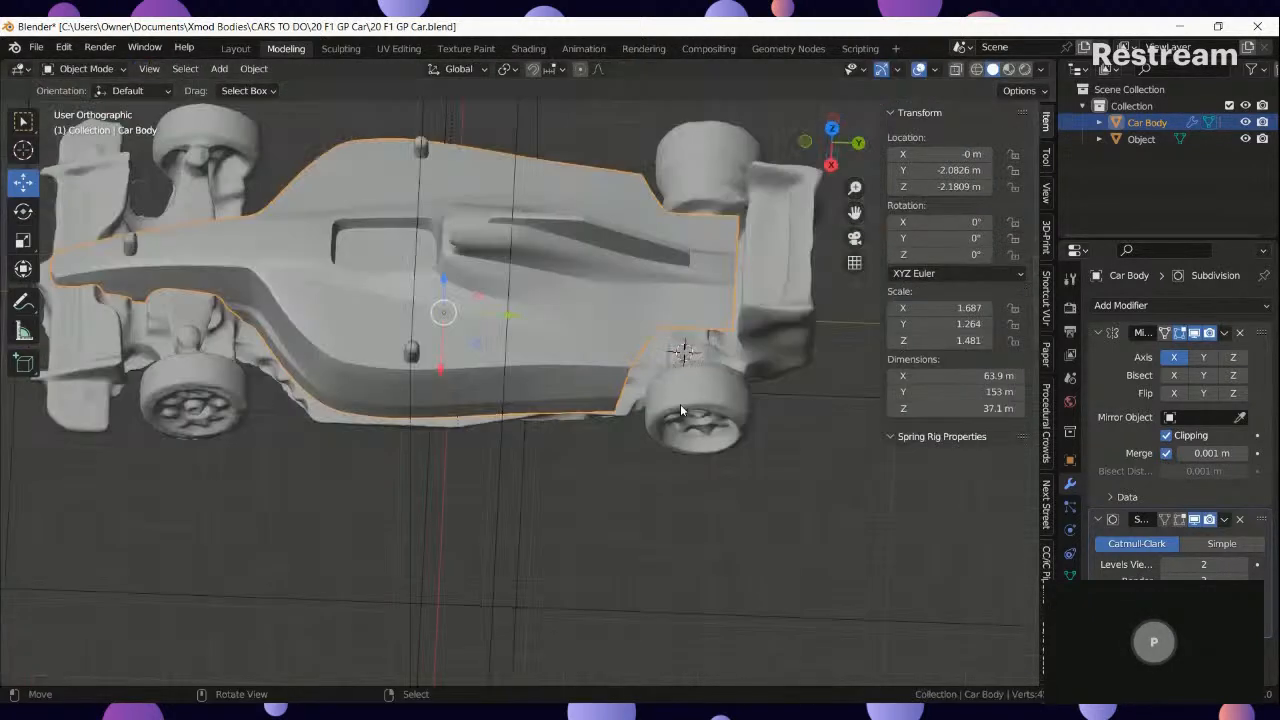
pyautogui.keyDown('shift'); pyautogui.moveTo(688, 405); pyautogui.dragTo(350, 457, button='middle'); pyautogui.keyUp('shift')
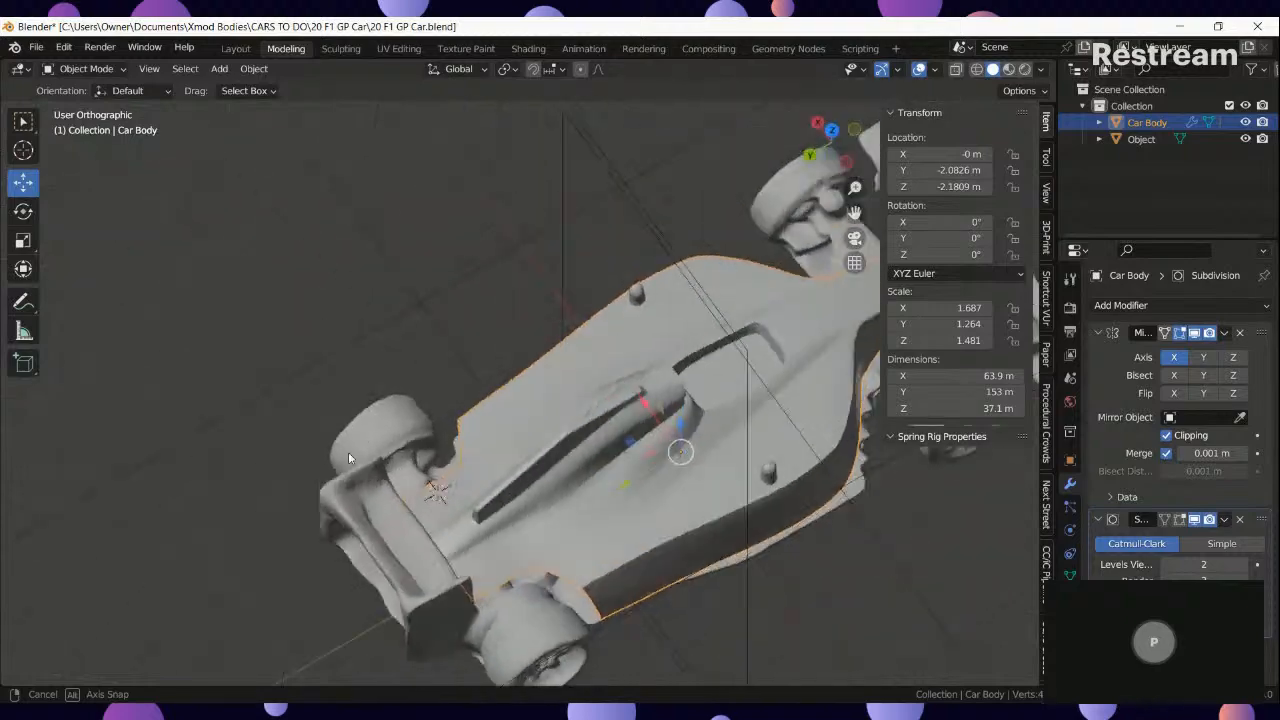
pyautogui.scroll(3, 566, 571)
pyautogui.moveTo(566, 571); pyautogui.dragTo(571, 392, button='middle')
pyautogui.scroll(3, 591, 402)
pyautogui.scroll(-4, 605, 446)
pyautogui.moveTo(650, 360); pyautogui.dragTo(628, 405, button='middle')
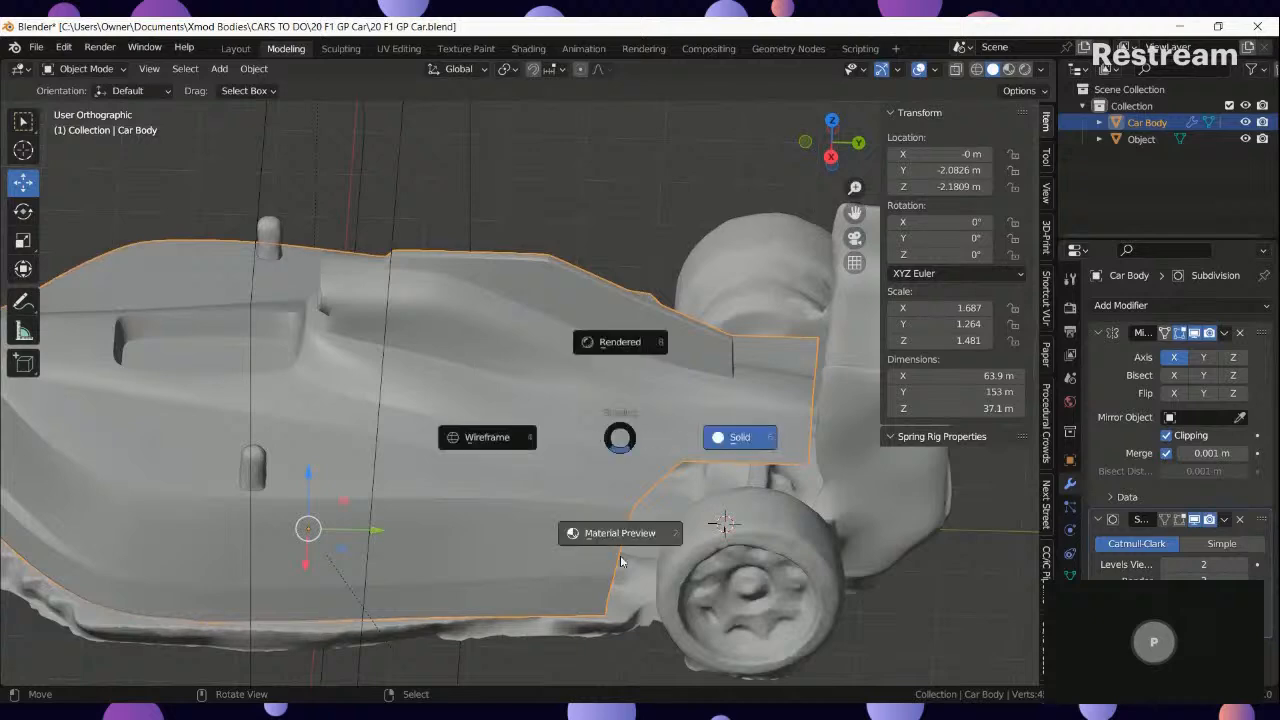
pyautogui.click(598, 531)
pyautogui.scroll(-3, 590, 520)
pyautogui.moveTo(588, 518); pyautogui.dragTo(682, 627, button='middle')
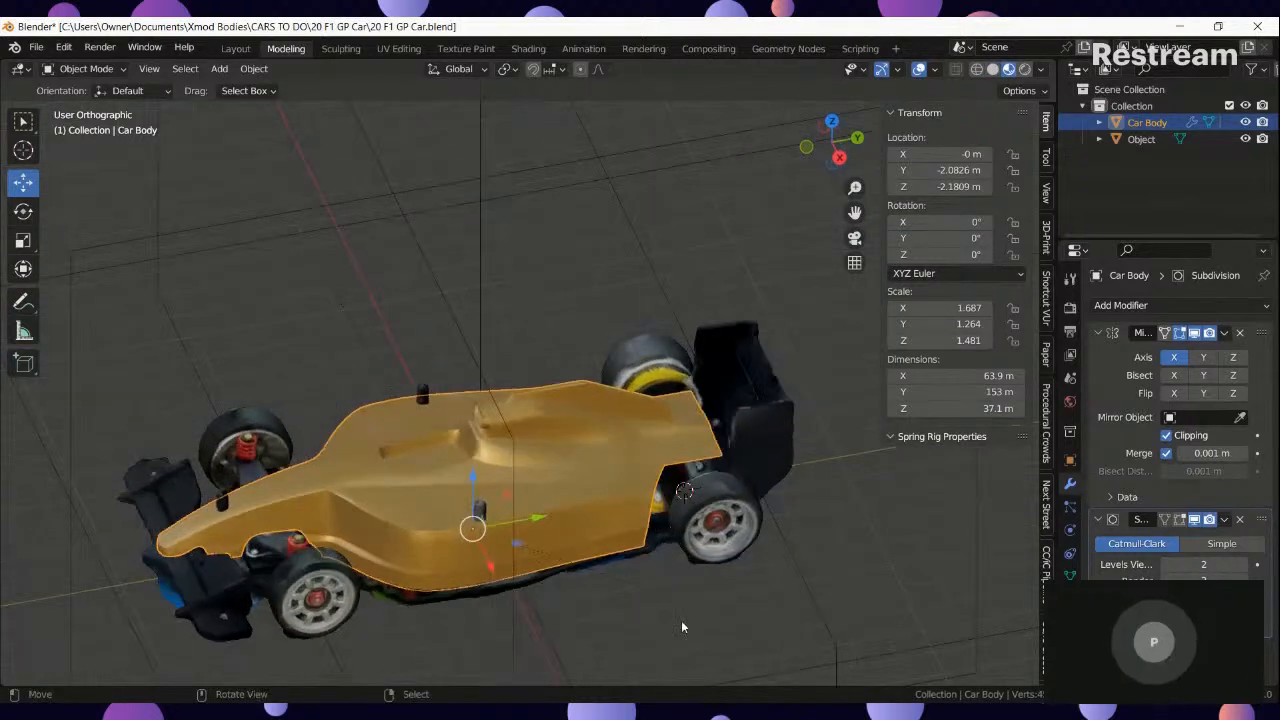
# Inspect the smoothed car body from the front, side and above, focusing on the sidepod and cockpit surfaces.
pyautogui.moveTo(462, 532); pyautogui.dragTo(580, 525, button='middle')
pyautogui.scroll(-4, 580, 525)
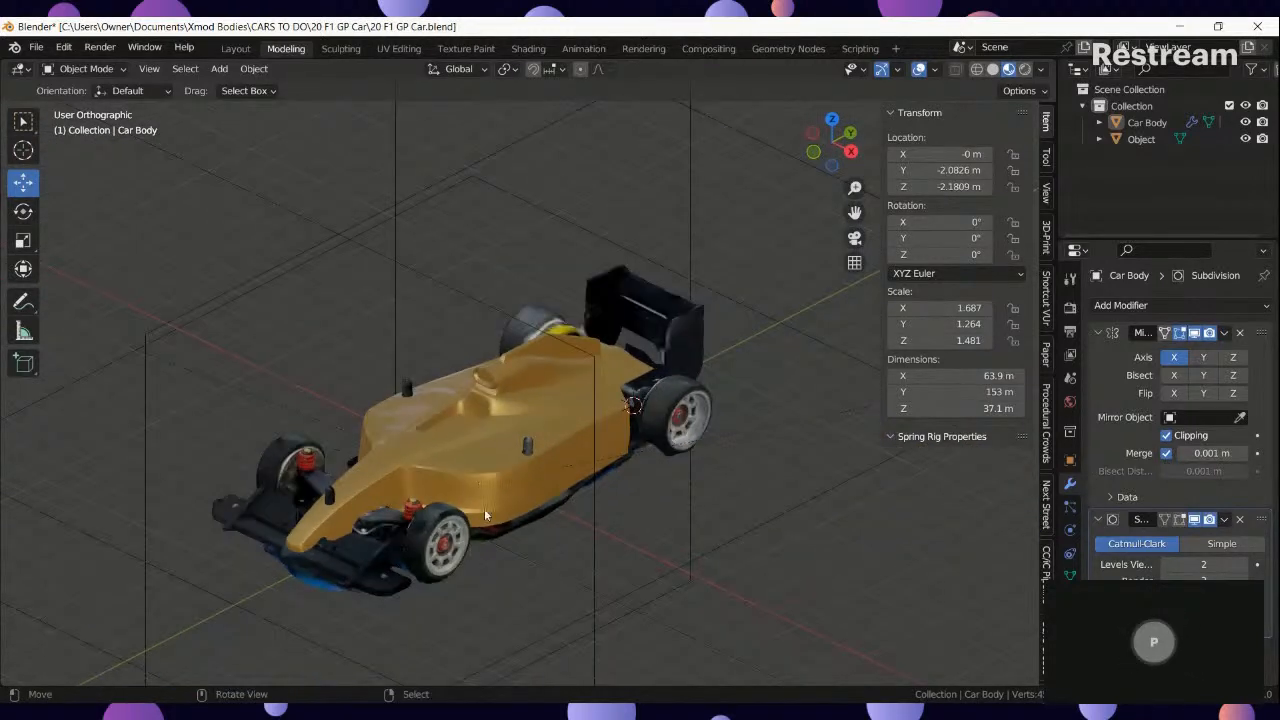
pyautogui.scroll(3, 484, 515)
pyautogui.moveTo(480, 520); pyautogui.dragTo(428, 576, button='middle')
pyautogui.moveTo(390, 648); pyautogui.dragTo(501, 513, button='middle')
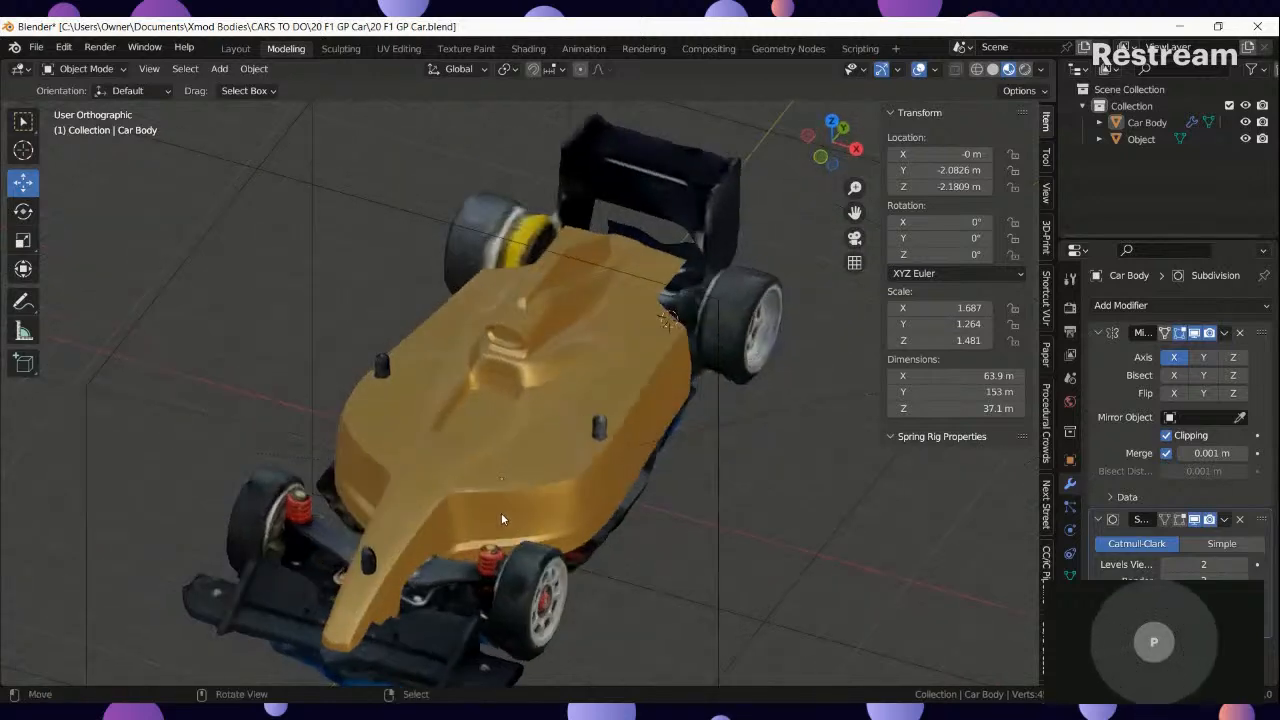
pyautogui.scroll(8, 495, 517)
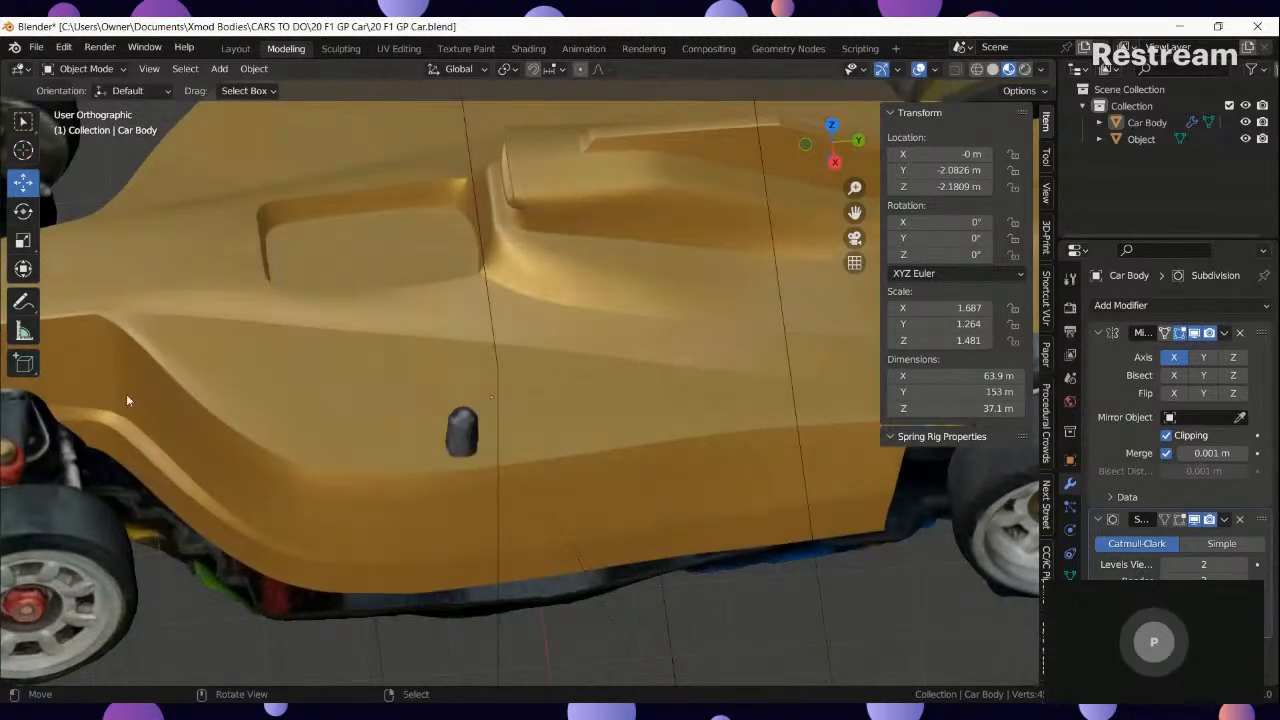
pyautogui.moveTo(127, 400); pyautogui.dragTo(415, 466, button='middle')
pyautogui.moveTo(440, 557)
pyautogui.mouseDown(button='middle')
pyautogui.moveTo(414, 600)
pyautogui.moveTo(405, 575)
pyautogui.moveTo(428, 554)
pyautogui.mouseUp(button='middle')
# Compare the sidepod's front contour with the scan and blueprint from above in wireframe and solid shading.
pyautogui.press('KP_7')
pyautogui.hotkey('shift', 'z')
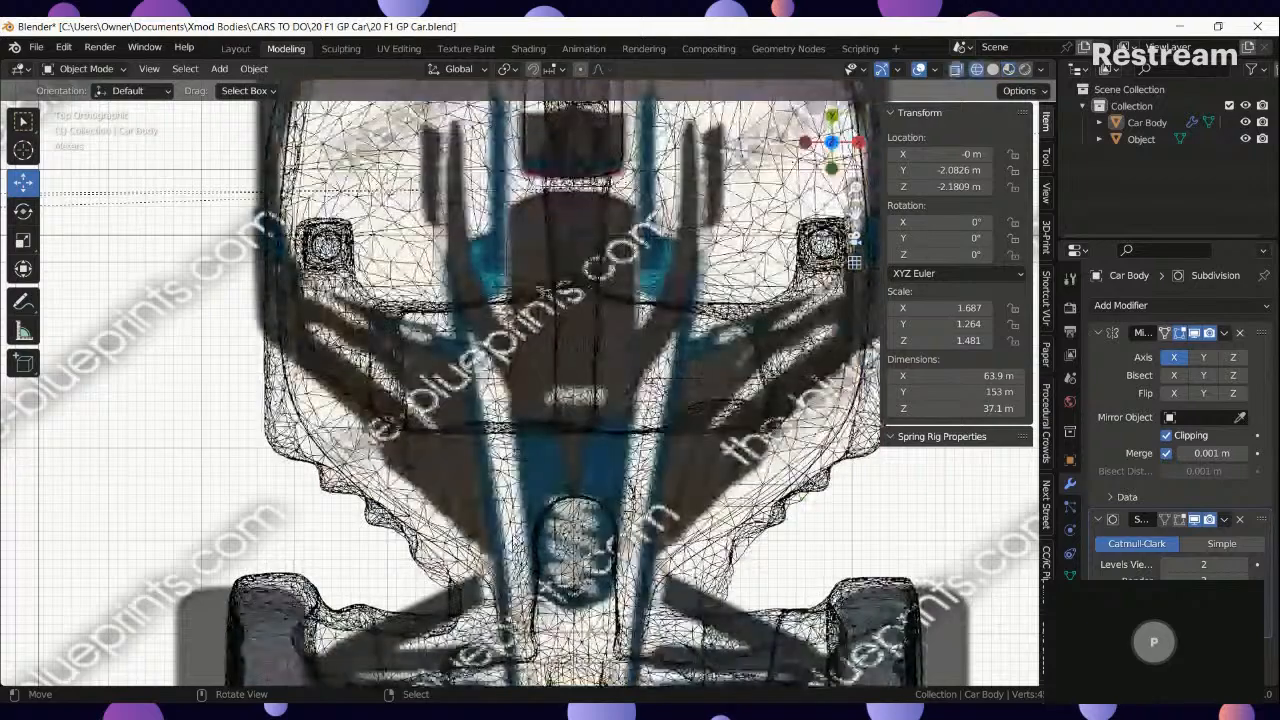
pyautogui.hotkey('shift', 'z')
pyautogui.scroll(4, 534, 542)
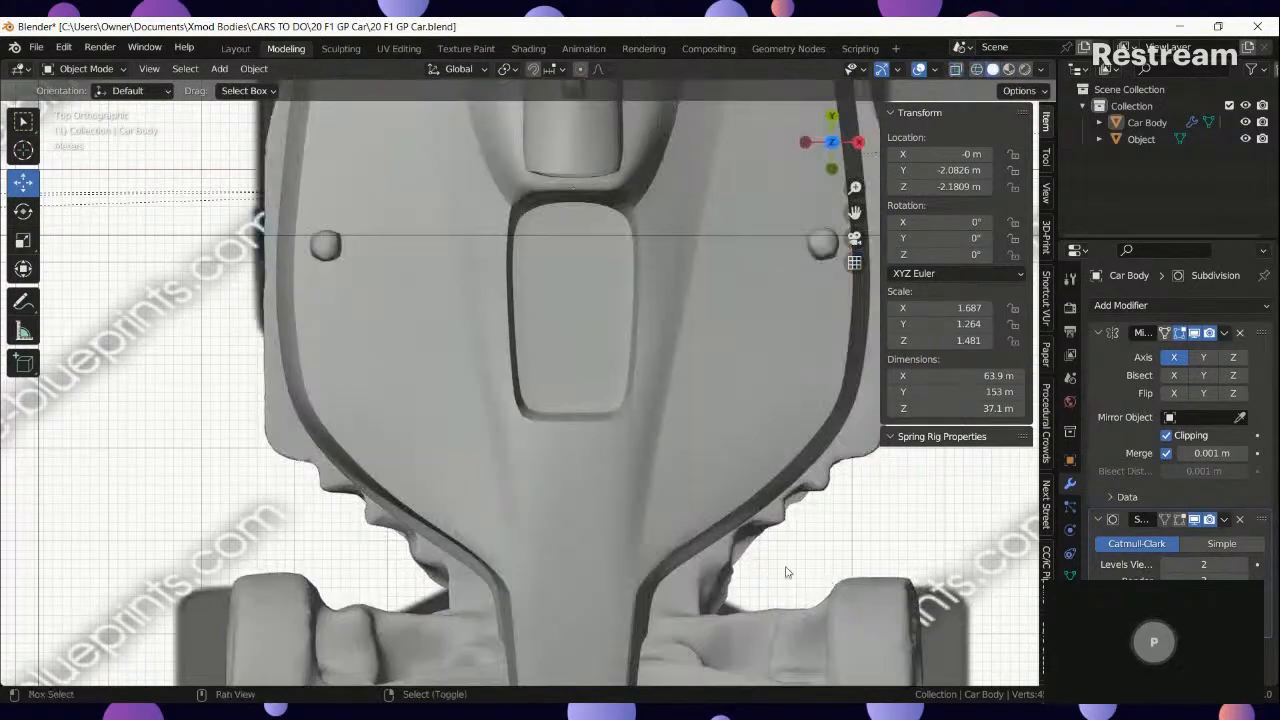
pyautogui.hotkey('shift', 'z')
pyautogui.scroll(2, 624, 483)
pyautogui.hotkey('shift', 'z')
pyautogui.moveTo(648, 498)
pyautogui.mouseDown(button='middle')
pyautogui.moveTo(658, 488)
pyautogui.moveTo(556, 454)
pyautogui.moveTo(606, 505)
pyautogui.moveTo(560, 432)
pyautogui.moveTo(603, 406)
pyautogui.moveTo(580, 414)
pyautogui.moveTo(548, 394)
pyautogui.moveTo(627, 460)
pyautogui.moveTo(710, 459)
pyautogui.moveTo(514, 463)
pyautogui.moveTo(3, 428)
pyautogui.mouseUp(button='middle')
# Enter the car body's mesh editing and add a loop cut beside the sidepod's front corner with a slide factor of -0.273.
pyautogui.click(556, 454)
pyautogui.press('Tab')
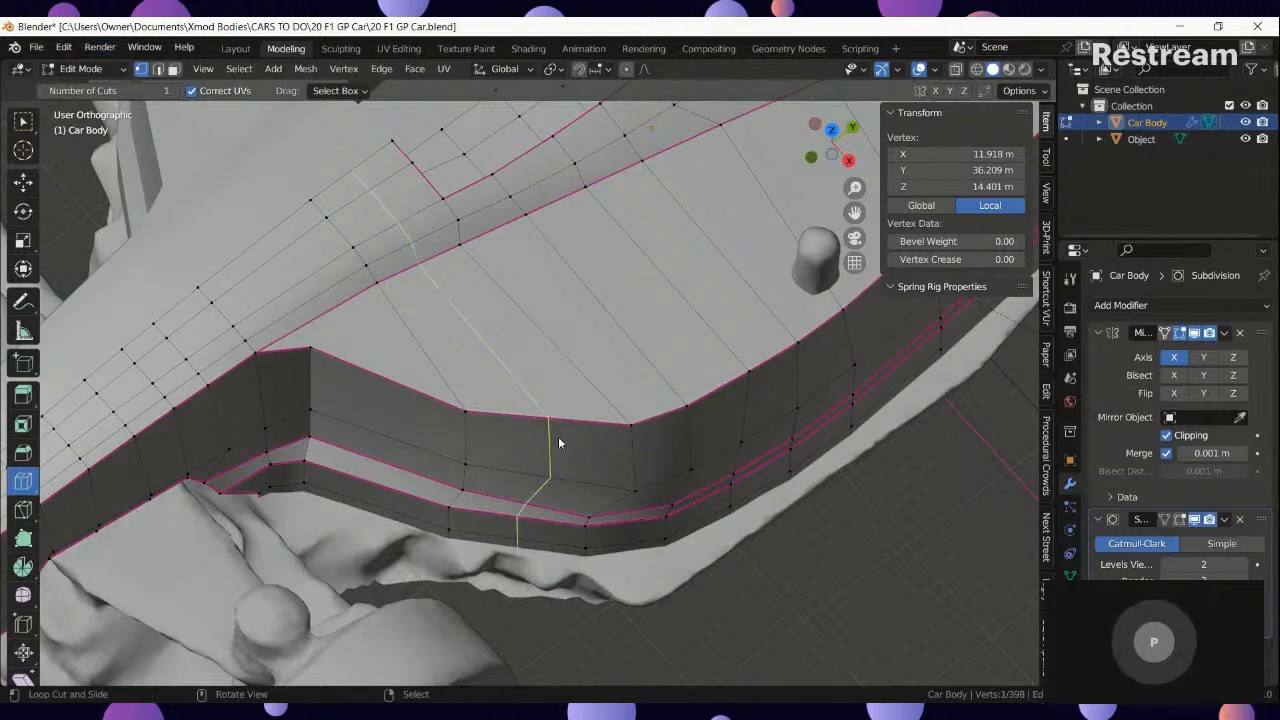
pyautogui.moveTo(558, 437); pyautogui.dragTo(578, 438)
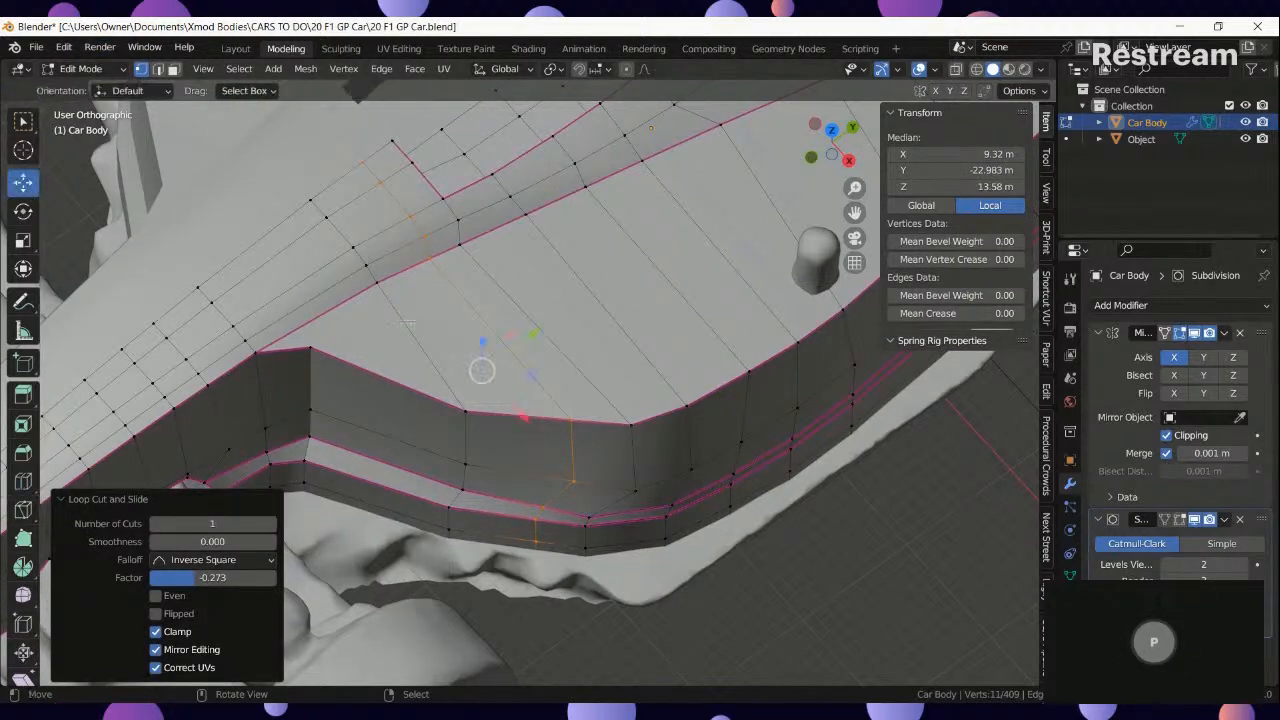
# Select the vertical edge column at the sidepod's front corner and move it about -0.95 m along Y.
pyautogui.moveTo(405, 322); pyautogui.dragTo(328, 362, button='middle')
pyautogui.rightClick(479, 521)
pyautogui.moveTo(479, 521); pyautogui.dragTo(469, 424, button='middle')
pyautogui.keyDown('ctrl'); pyautogui.rightClick(458, 522); pyautogui.keyUp('ctrl')
pyautogui.hotkey('shift', 'z')
pyautogui.hotkey('shift', 'z')
pyautogui.press('g')
pyautogui.press('y')
pyautogui.click(477, 468)
# Add a loop cut midway across the sidepod's front face, reposition its vertical edge column and preview the smoothed body.
pyautogui.moveTo(315, 492); pyautogui.dragTo(2, 487, button='middle')
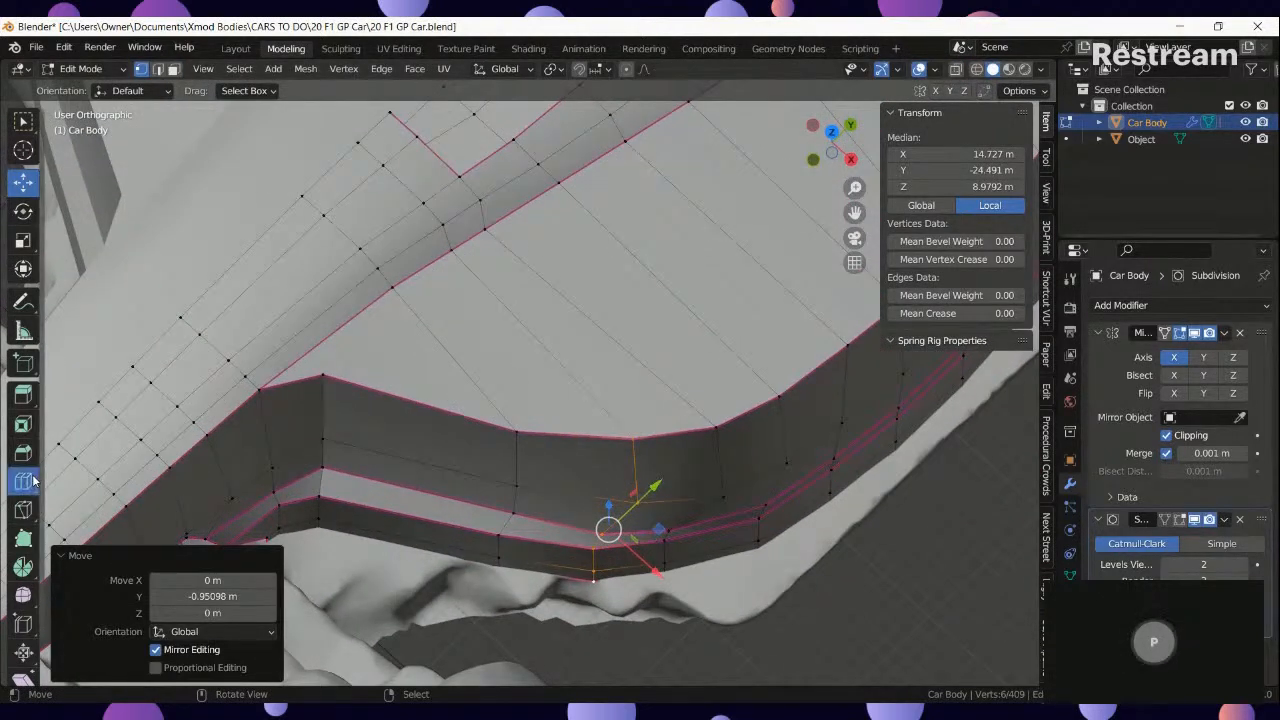
pyautogui.click(418, 470)
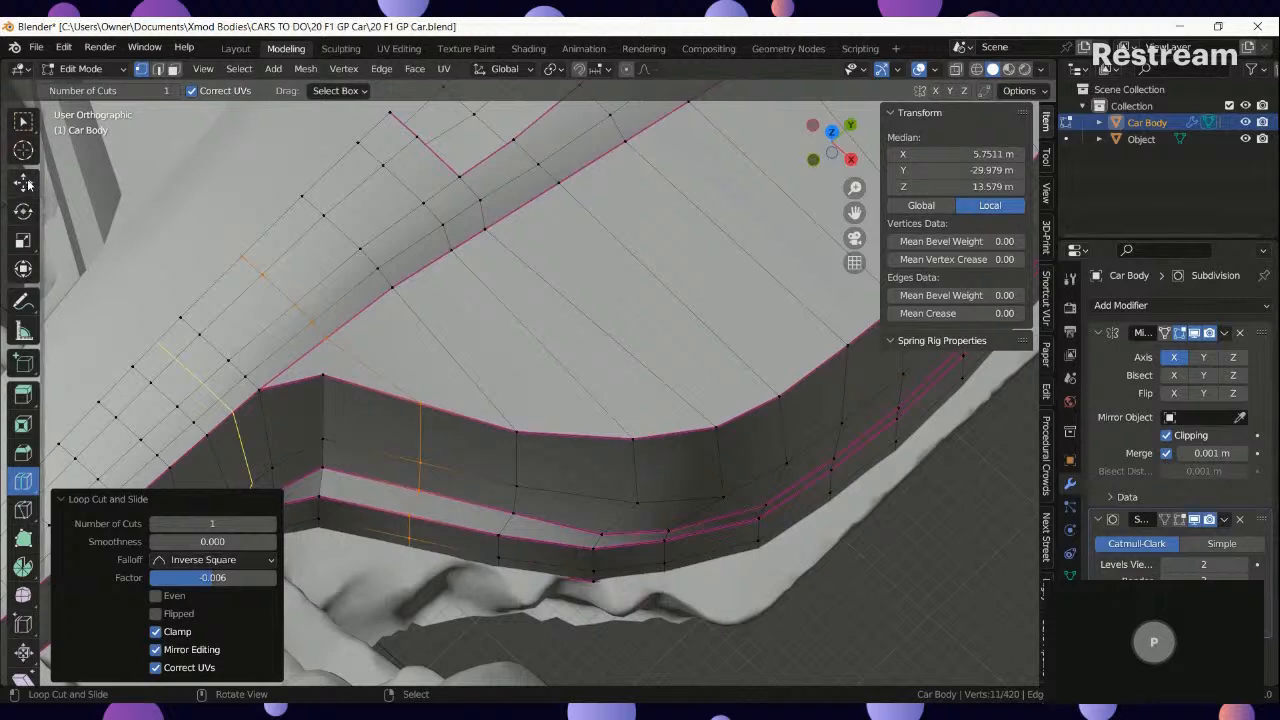
pyautogui.click(408, 546)
pyautogui.keyDown('ctrl'); pyautogui.click(420, 405); pyautogui.keyUp('ctrl')
pyautogui.moveTo(575, 618); pyautogui.dragTo(624, 625, button='middle')
pyautogui.moveTo(574, 560); pyautogui.dragTo(545, 560)
pyautogui.scroll(-3, 546, 560)
pyautogui.moveTo(562, 556); pyautogui.dragTo(555, 443, button='middle')
pyautogui.press('Tab')
pyautogui.moveTo(547, 365); pyautogui.dragTo(598, 510, button='middle')
pyautogui.press('Tab')
# Slide the vertex above the lower ledge at the sidepod's front corner along its edge with a factor of 0.176.
pyautogui.scroll(3, 606, 590)
pyautogui.moveTo(576, 552); pyautogui.dragTo(519, 547, button='middle')
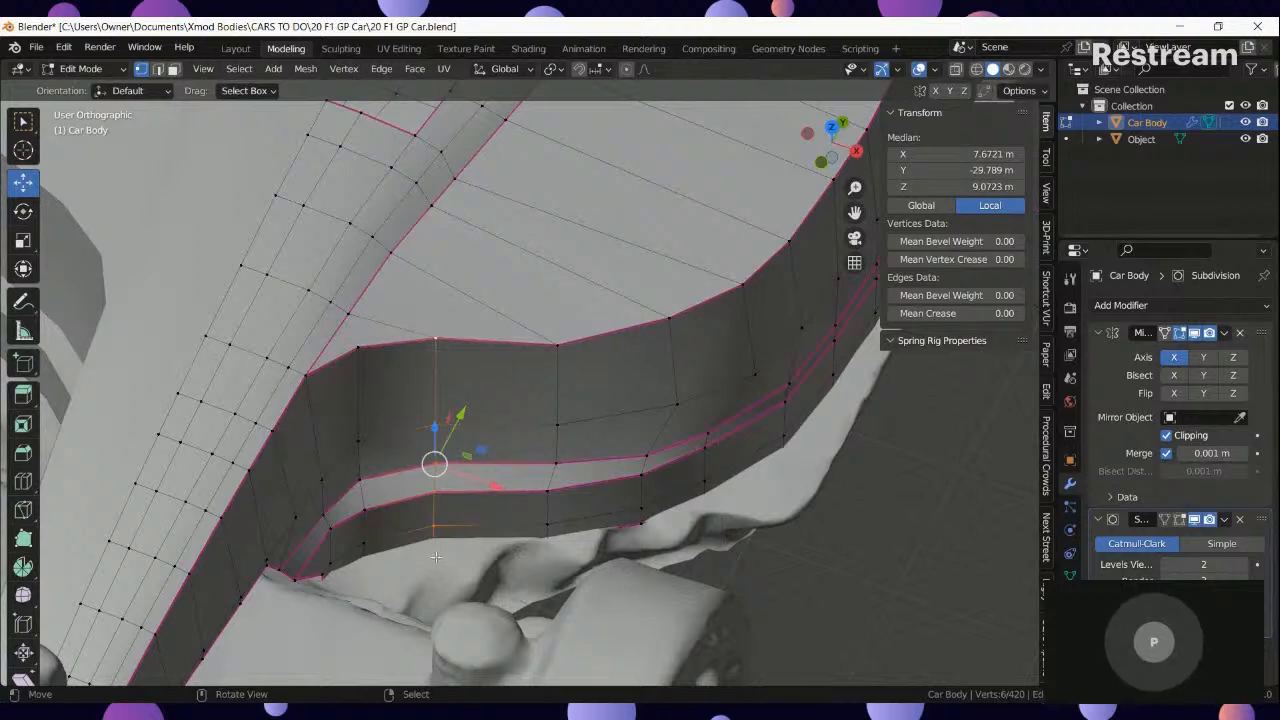
pyautogui.click(432, 525)
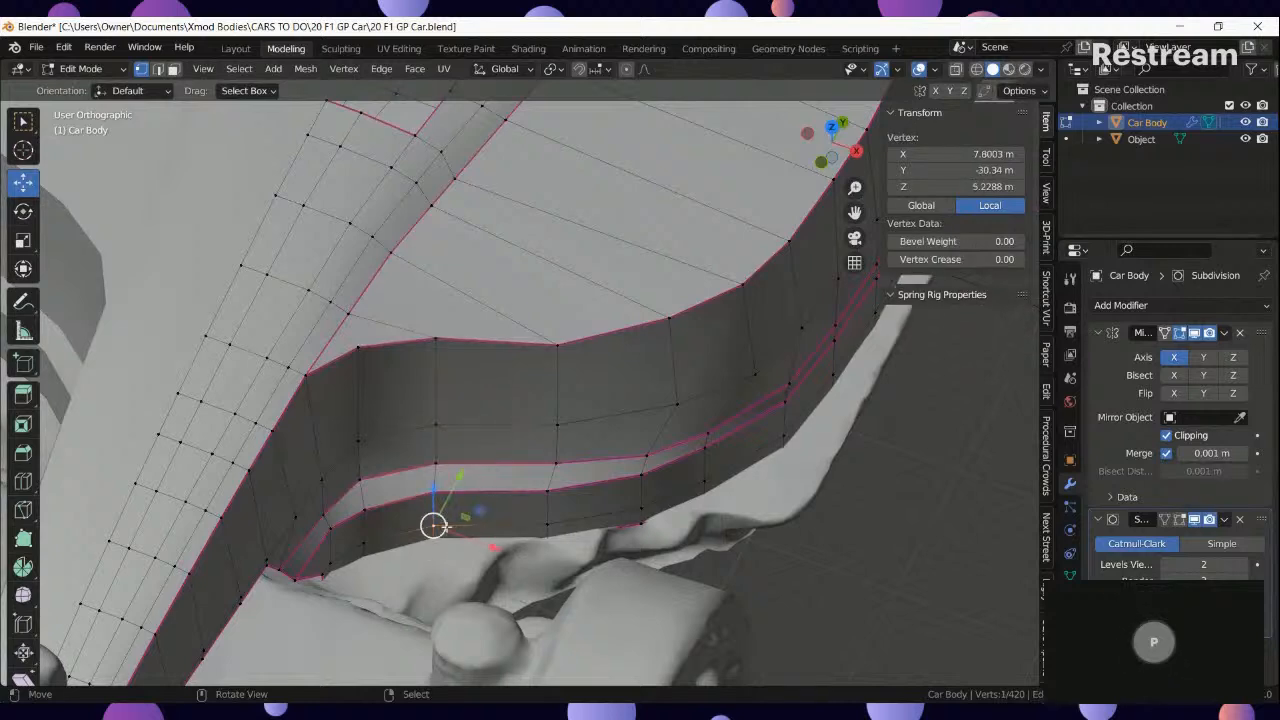
pyautogui.keyDown('ctrl'); pyautogui.click(642, 502); pyautogui.keyUp('ctrl')
pyautogui.click(676, 404)
pyautogui.moveTo(672, 470); pyautogui.dragTo(663, 500, button='middle')
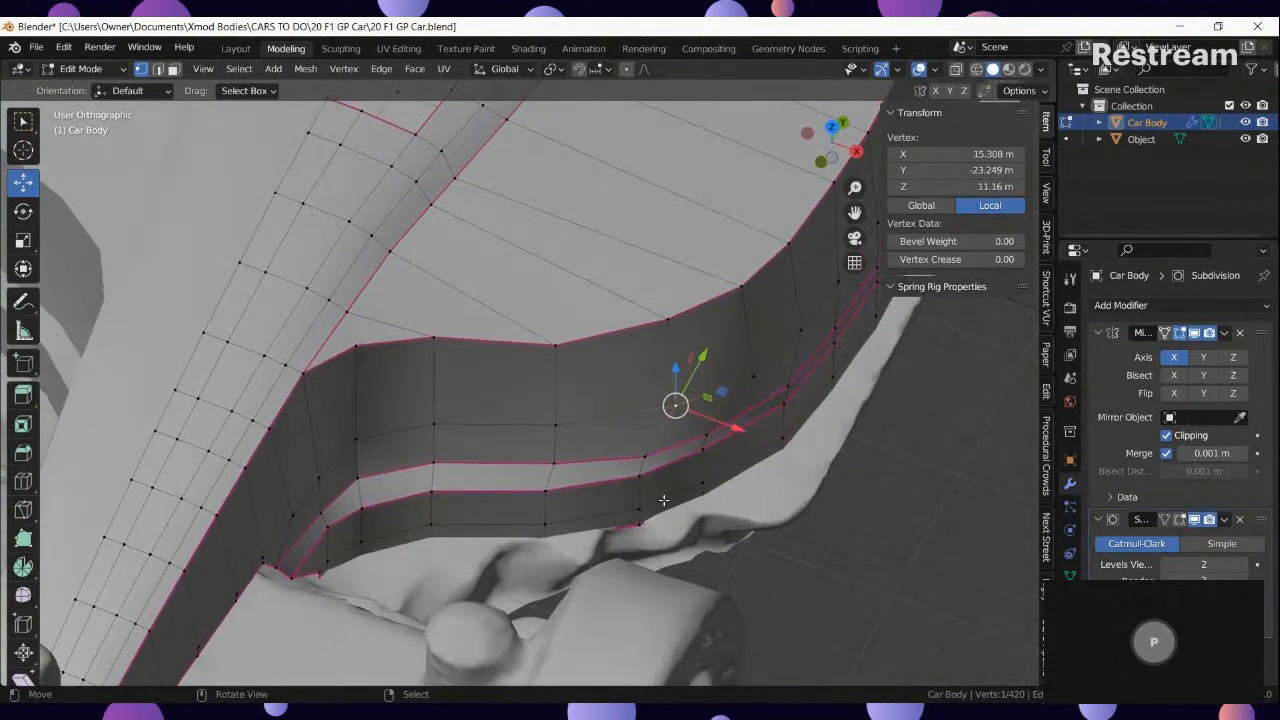
pyautogui.click(779, 443)
pyautogui.moveTo(735, 450); pyautogui.dragTo(776, 451, button='middle')
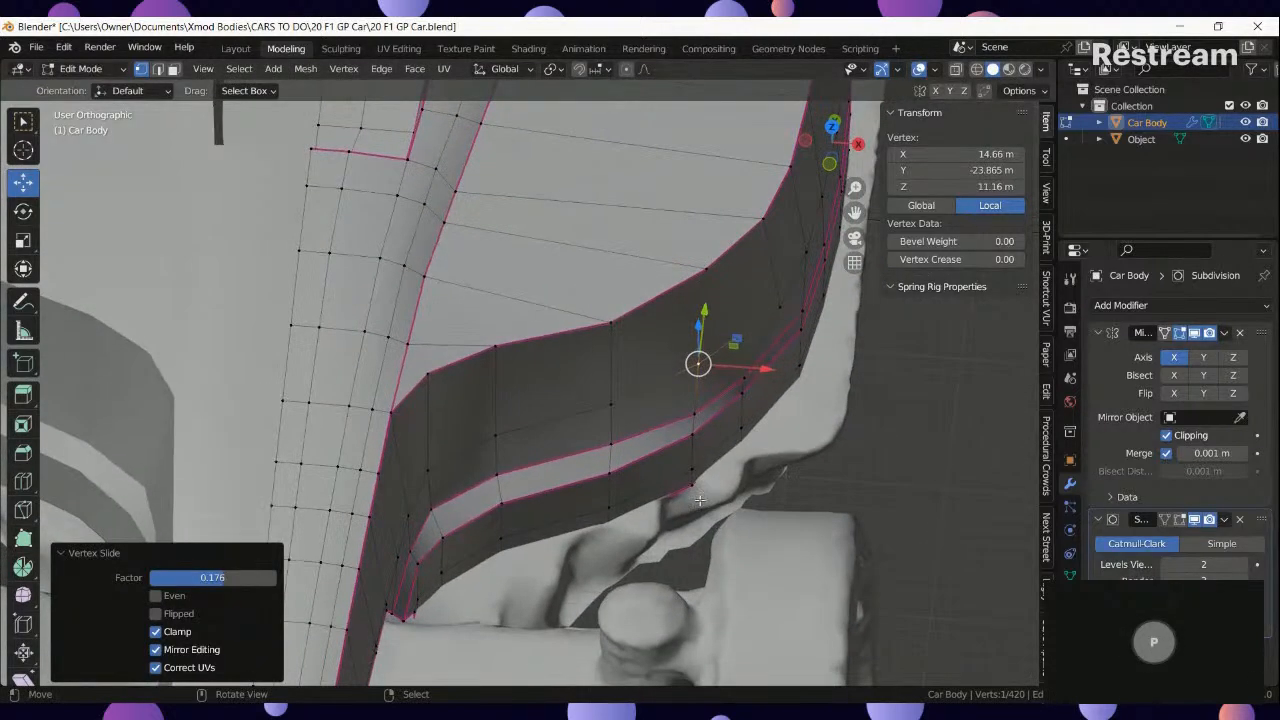
# Select the vertical edge column below the sidepod's front corner and move it outward along X.
pyautogui.click(700, 489)
pyautogui.moveTo(709, 491); pyautogui.dragTo(720, 489, button='middle')
pyautogui.keyDown('ctrl'); pyautogui.click(703, 374); pyautogui.keyUp('ctrl')
pyautogui.moveTo(715, 395); pyautogui.dragTo(734, 410, button='middle')
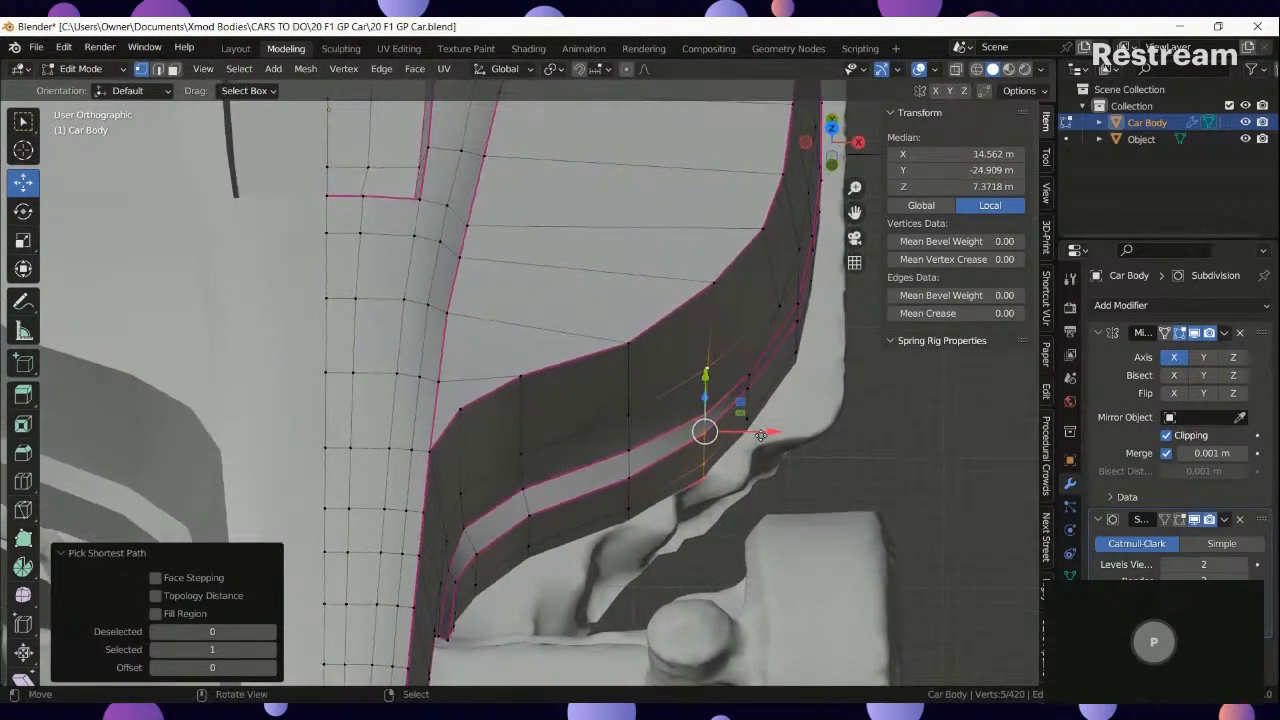
pyautogui.moveTo(760, 436)
pyautogui.mouseDown()
pyautogui.moveTo(757, 453)
pyautogui.moveTo(791, 417)
pyautogui.moveTo(812, 432)
pyautogui.moveTo(816, 407)
pyautogui.moveTo(828, 408)
pyautogui.mouseUp()
# Select the next outboard edge column on the sidepod's lower strip and move it about 0.91 m along X.
pyautogui.press('z')
pyautogui.click(761, 447)
pyautogui.keyDown('ctrl'); pyautogui.click(762, 370); pyautogui.keyUp('ctrl')
pyautogui.press('z')
pyautogui.click(815, 382)
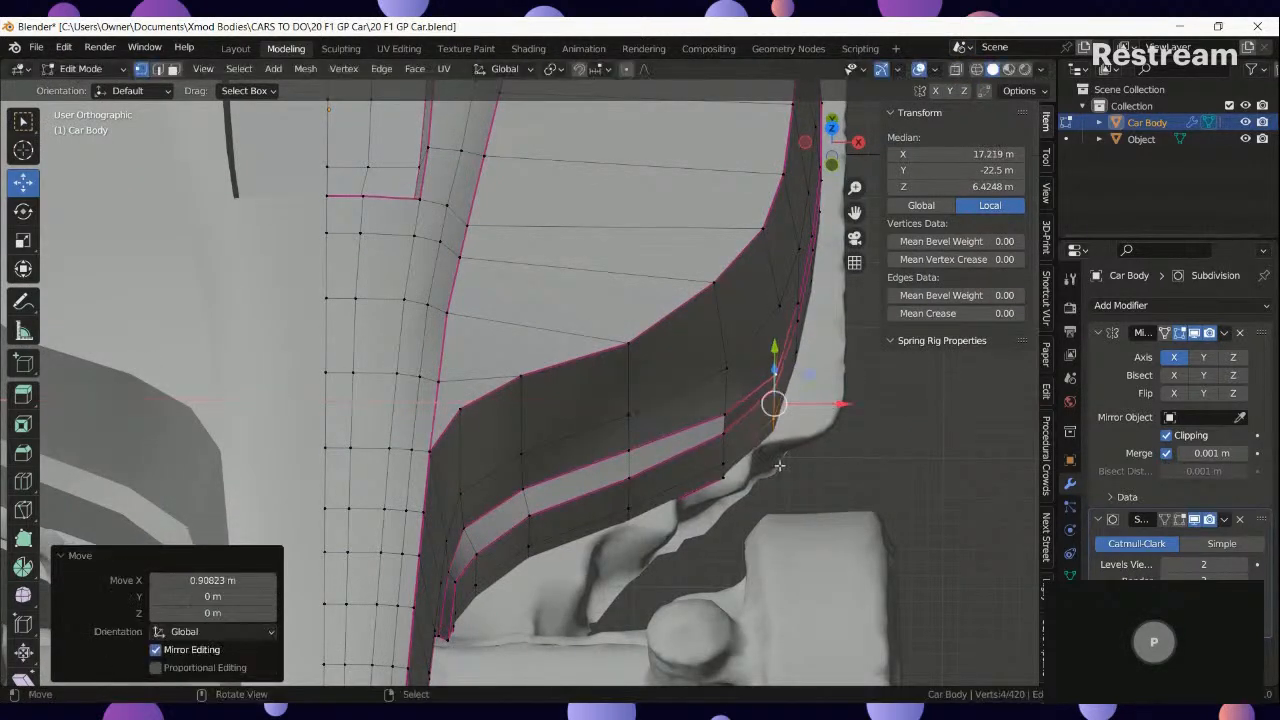
# Select the lengthwise edge row along the body side up to the nose and slide it upward with a factor of 0.612.
pyautogui.moveTo(505, 524); pyautogui.dragTo(485, 505, button='middle')
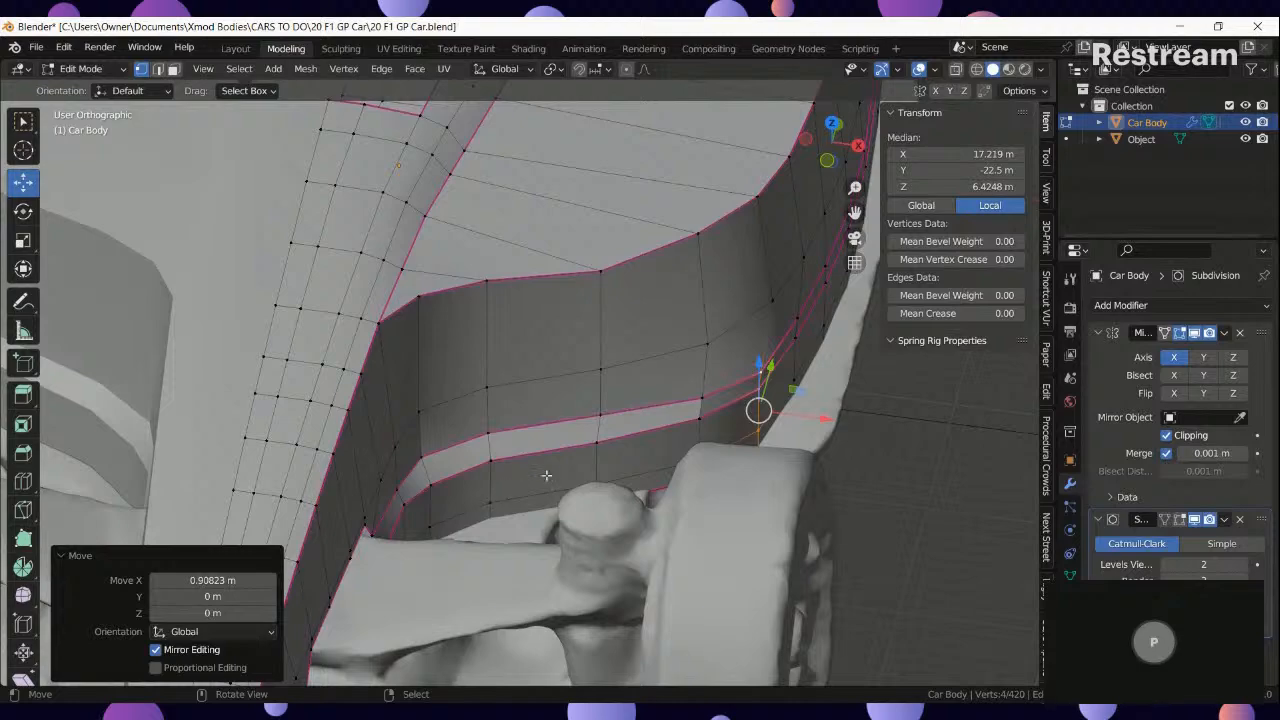
pyautogui.moveTo(546, 475); pyautogui.dragTo(418, 400, button='middle')
pyautogui.scroll(-7, 440, 425)
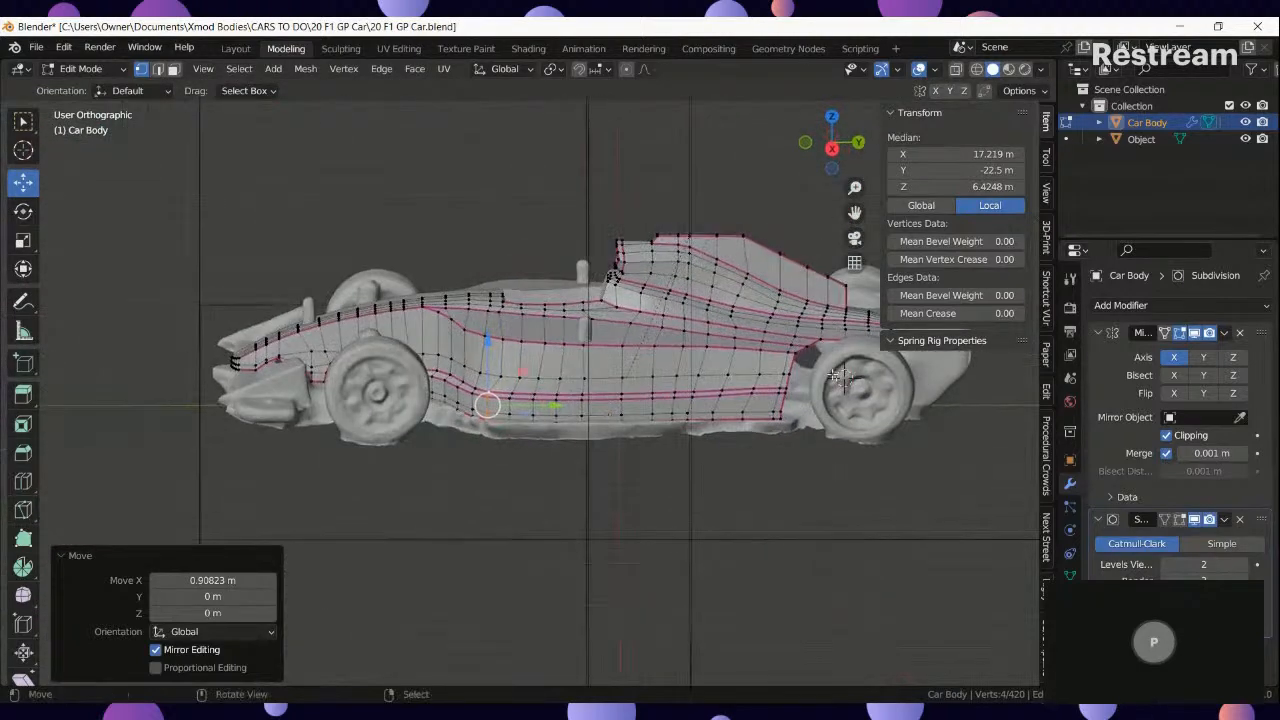
pyautogui.scroll(2, 834, 376)
pyautogui.rightClick(773, 371)
pyautogui.moveTo(288, 324); pyautogui.dragTo(268, 422, button='middle')
pyautogui.scroll(2, 222, 309)
pyautogui.keyDown('ctrl'); pyautogui.rightClick(268, 422); pyautogui.keyUp('ctrl')
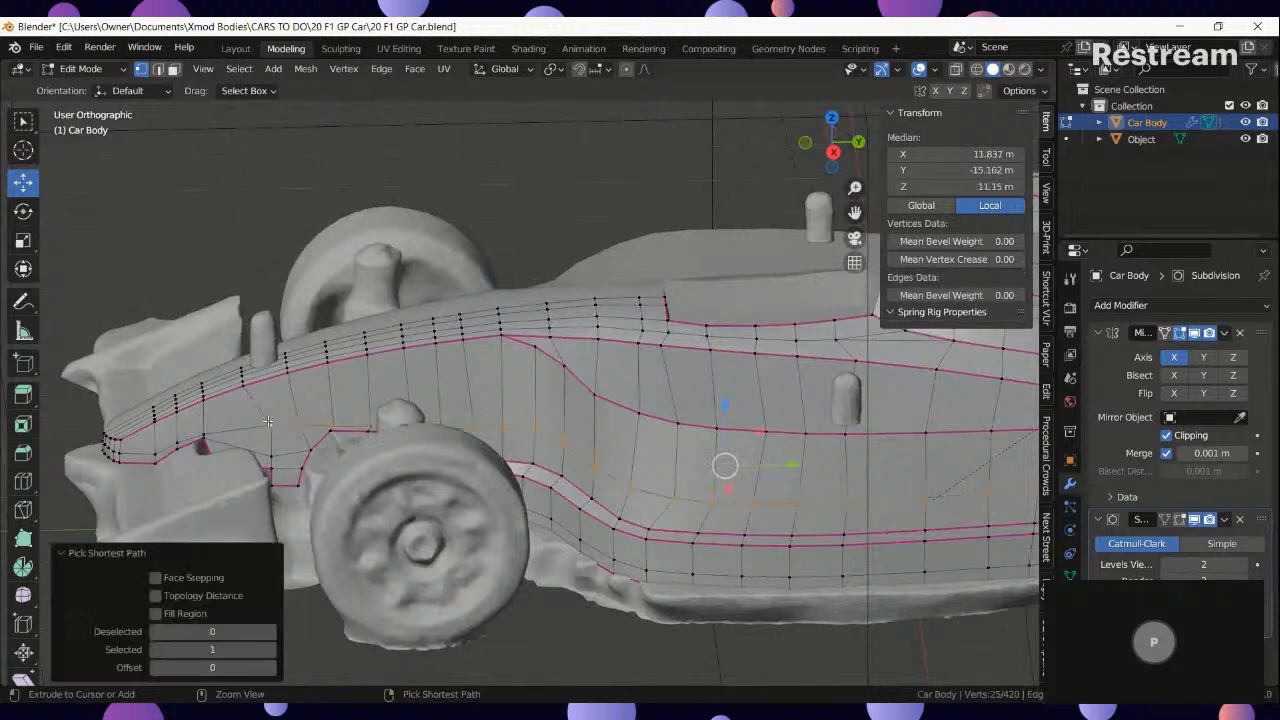
pyautogui.press('g')
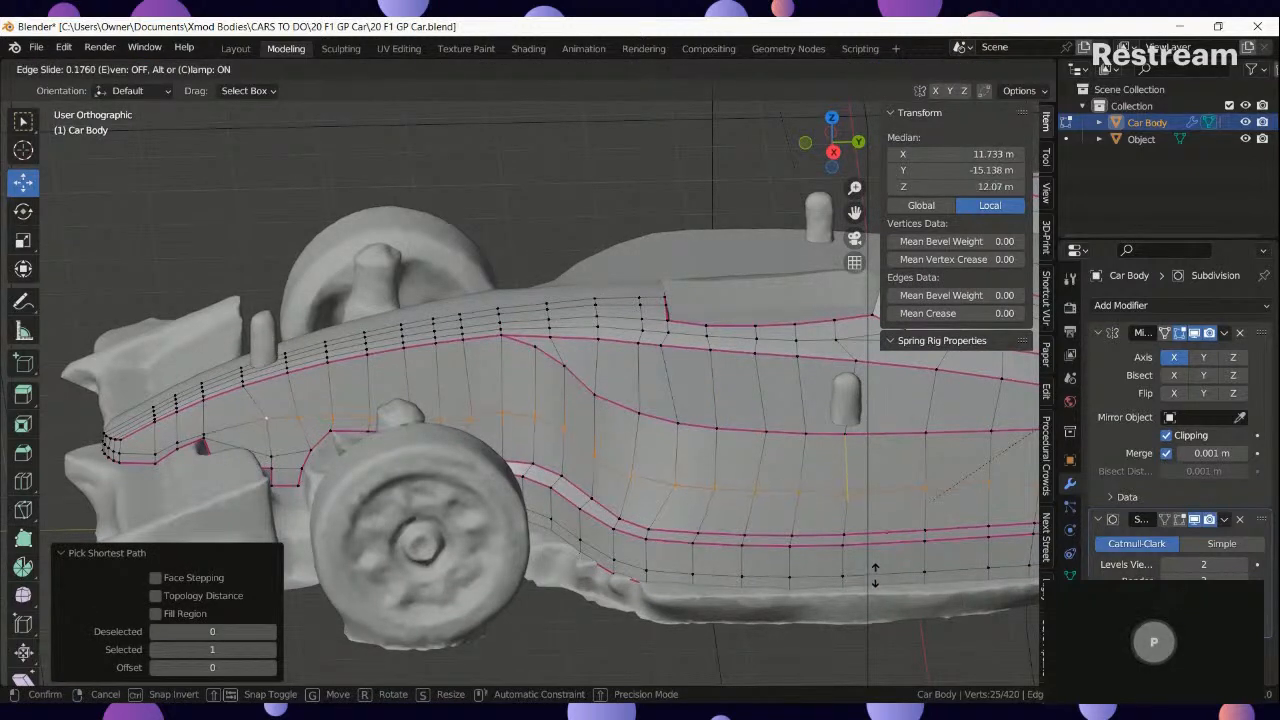
pyautogui.click(929, 555)
# Select the faces enclosed by an edge loop on the sidepod's front face and extrude them scaled to 0.910.
pyautogui.moveTo(700, 520); pyautogui.dragTo(421, 470, button='middle')
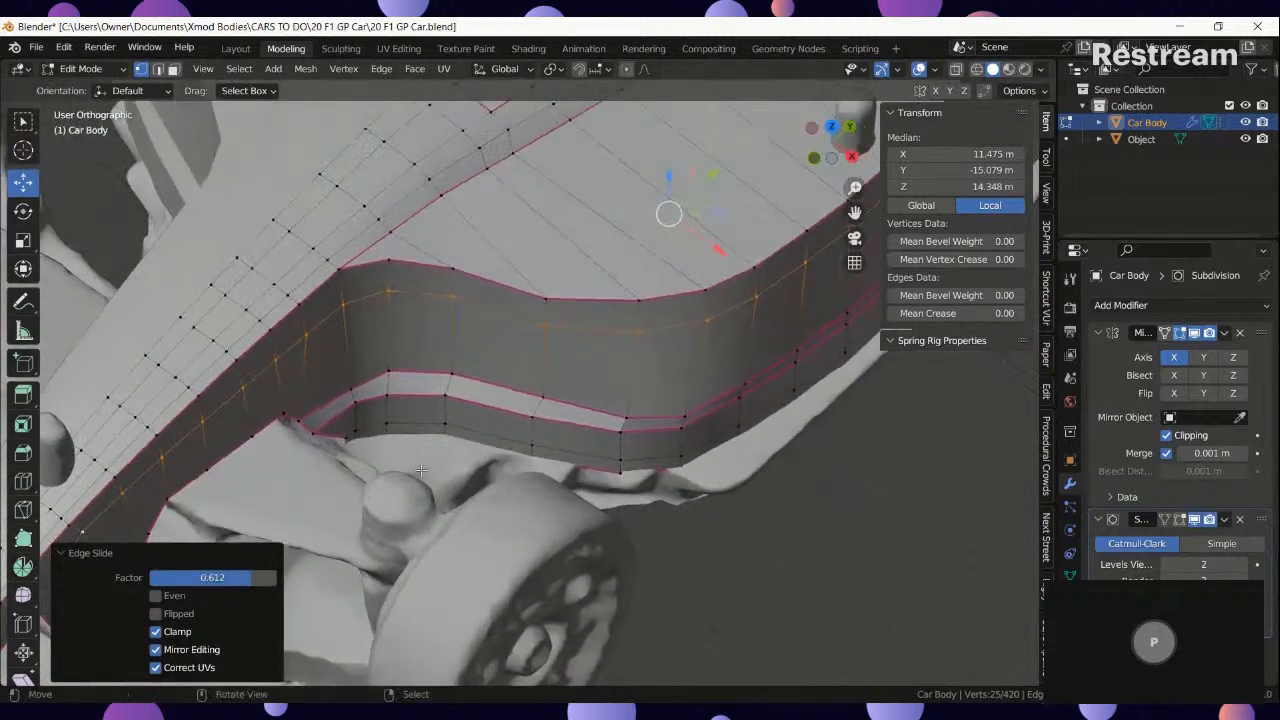
pyautogui.click(619, 459)
pyautogui.keyDown('ctrl'); pyautogui.click(638, 332); pyautogui.keyUp('ctrl')
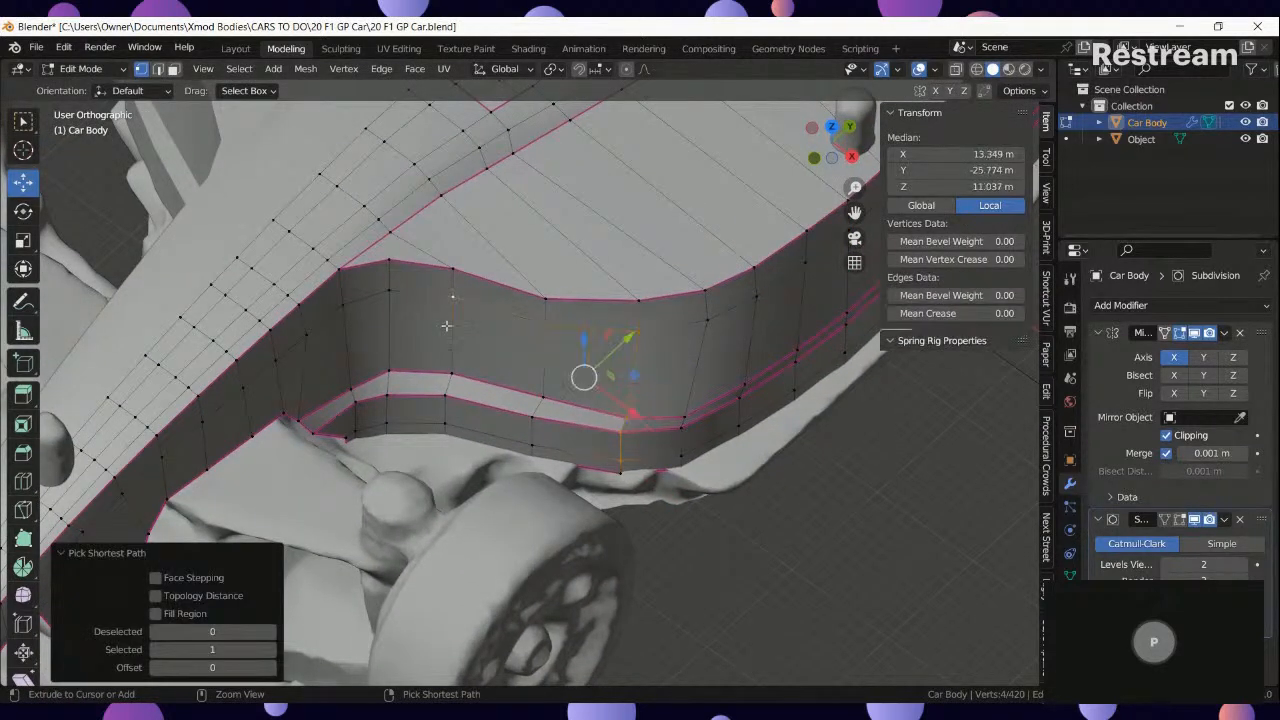
pyautogui.moveTo(446, 326); pyautogui.dragTo(408, 374, button='middle')
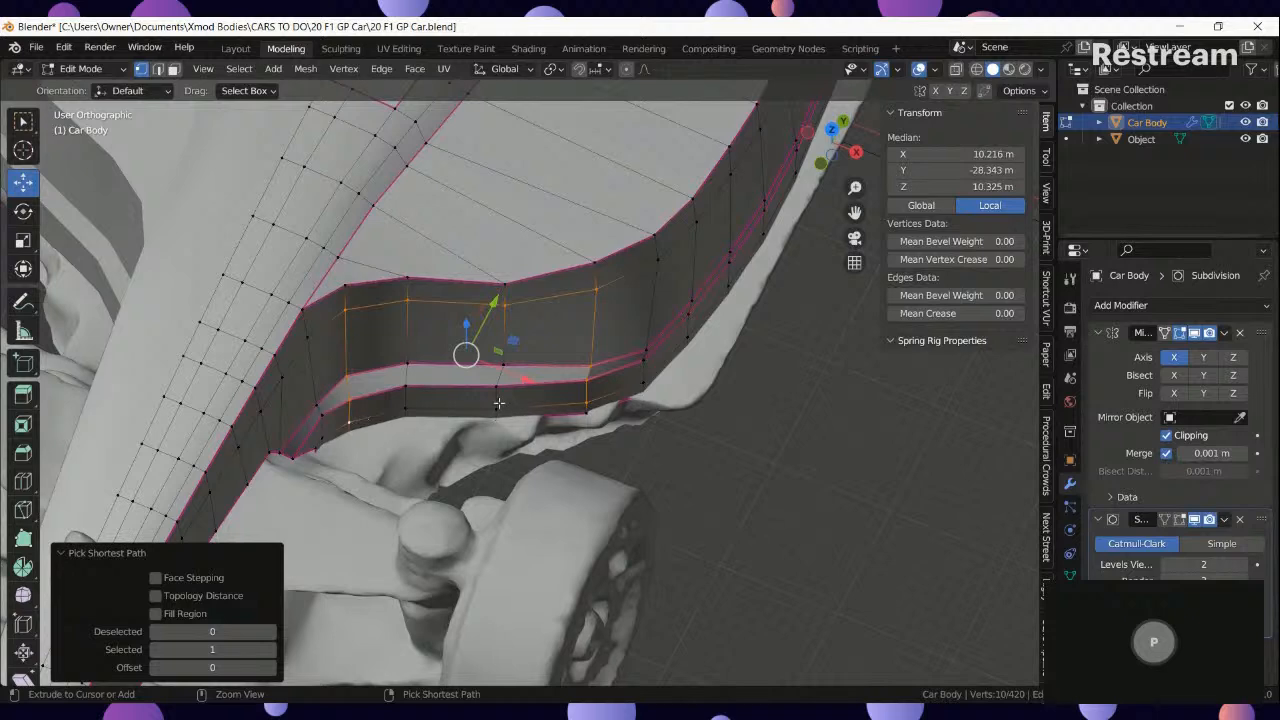
pyautogui.press('q')
pyautogui.press('e')
pyautogui.press('s')
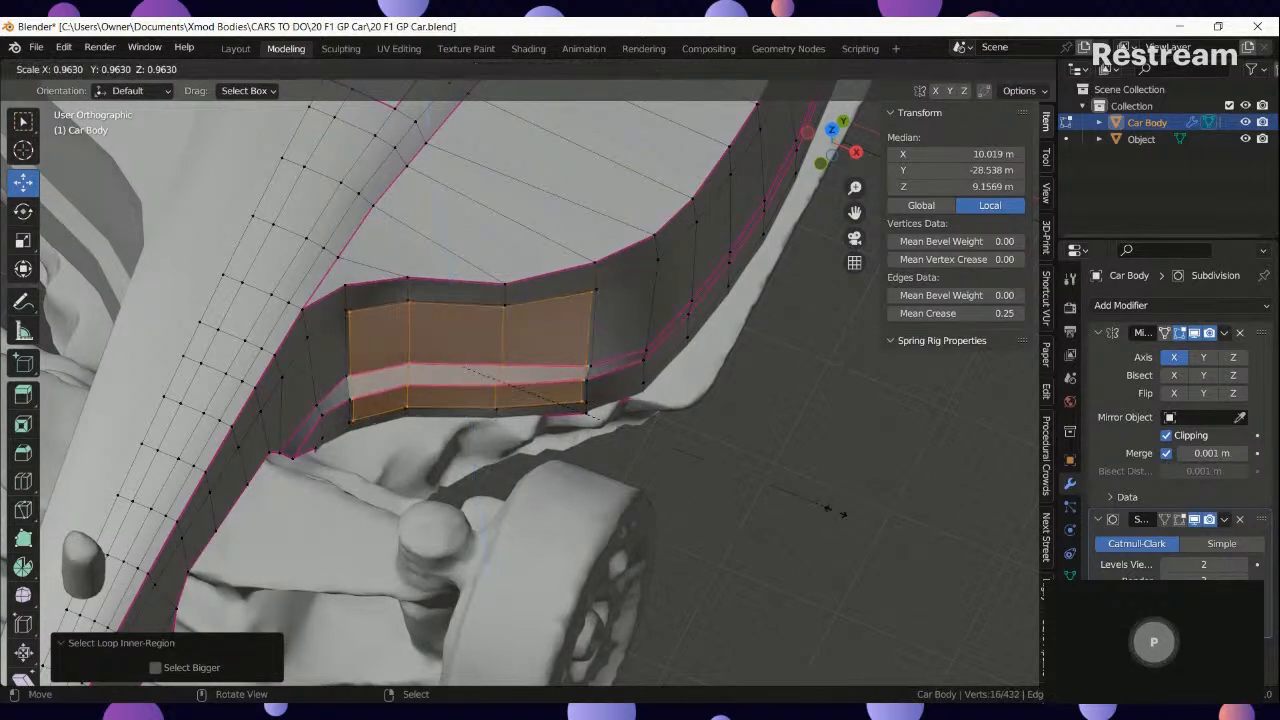
pyautogui.click(805, 505)
# Flatten the extruded front faces by scaling them to 0 along Y.
pyautogui.moveTo(457, 366); pyautogui.dragTo(563, 449, button='middle')
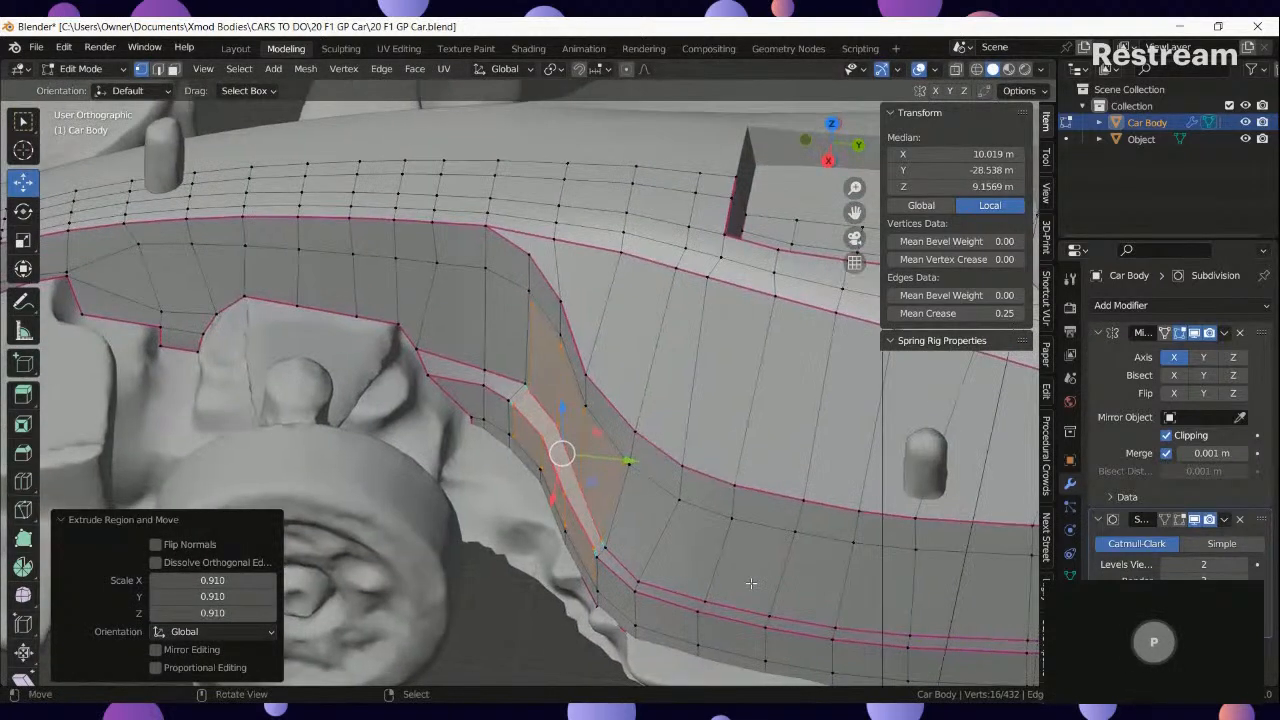
pyautogui.press('s')
pyautogui.press('y')
pyautogui.press('Return')
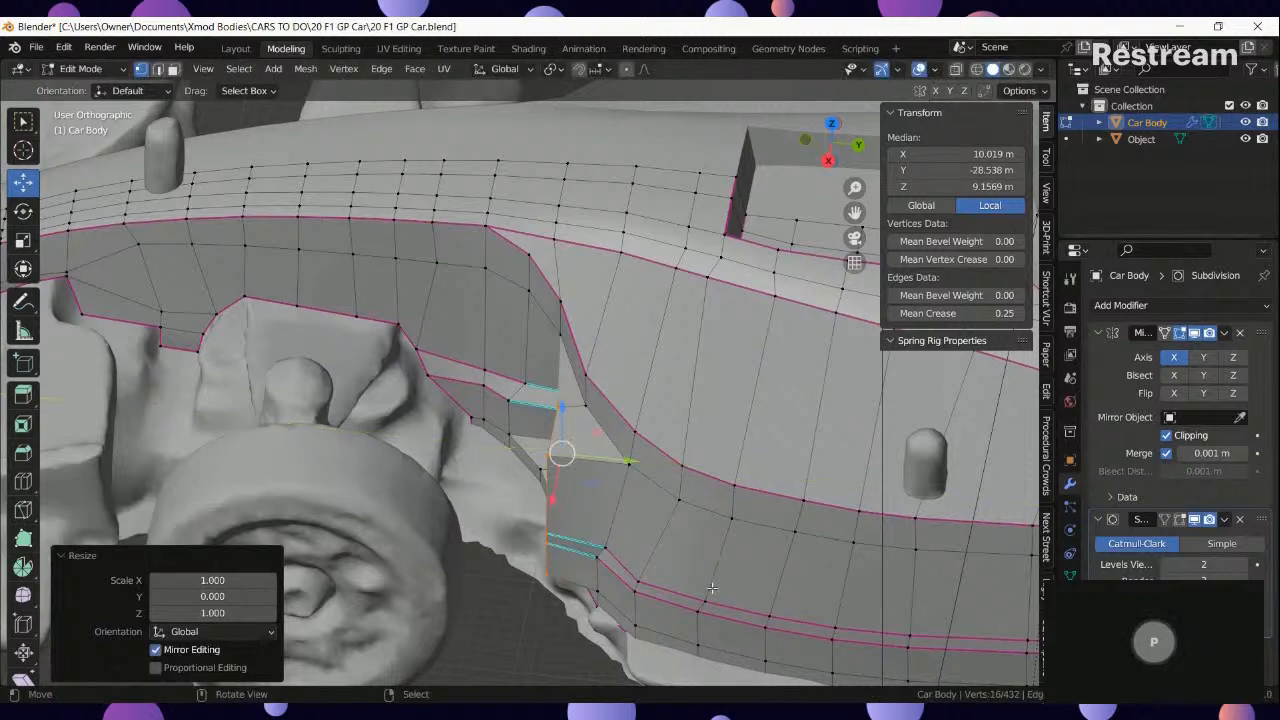
# Rotate the flattened faces -20.8° in top view and move them 1.8144 m along Y into the sidepod.
pyautogui.press('KP_7')
pyautogui.press('r')
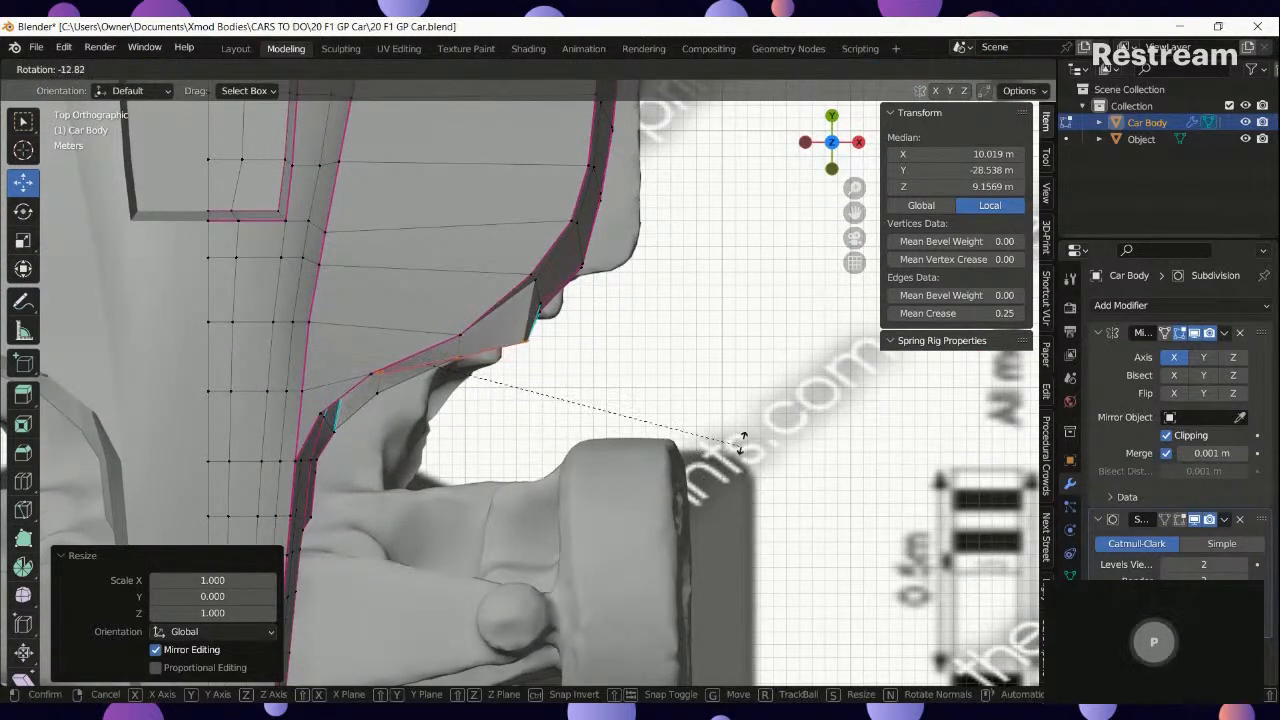
pyautogui.click(755, 403)
pyautogui.press('g')
pyautogui.press('y')
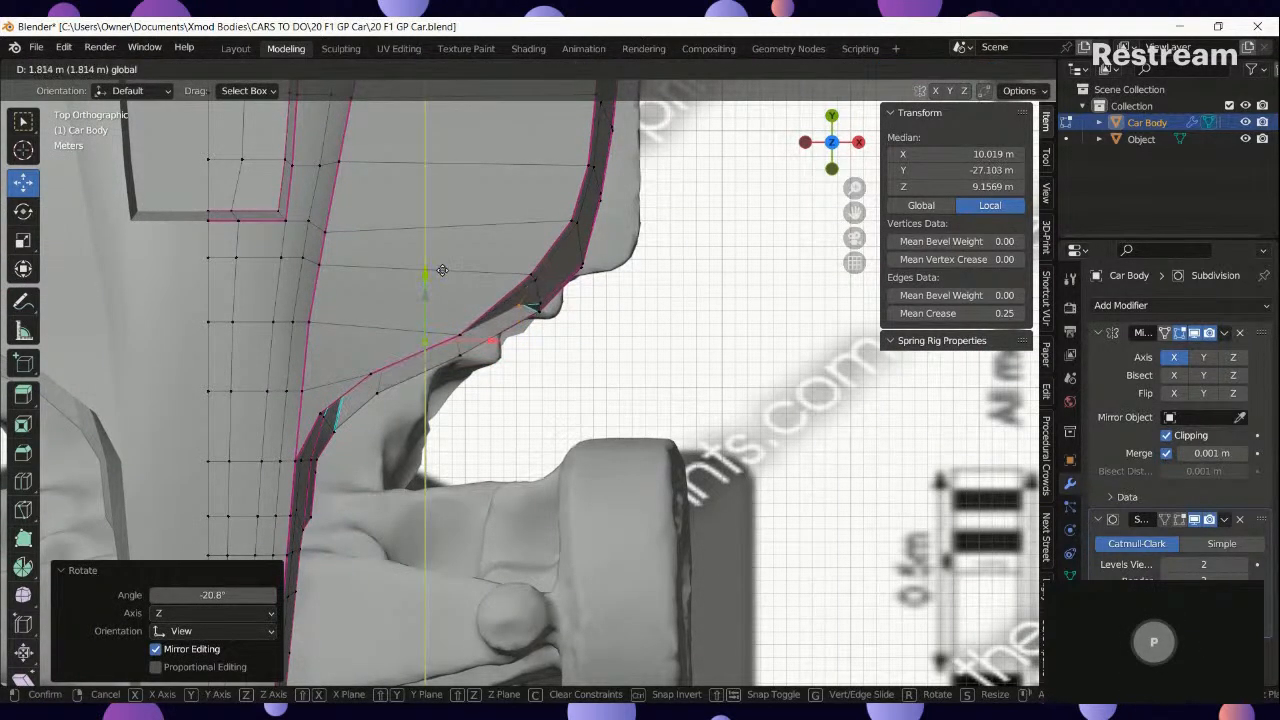
pyautogui.click(442, 270)
# Scale the recessed faces along Z by 0.842 and then 1.083, and lower them about 0.47 m.
pyautogui.moveTo(442, 270); pyautogui.dragTo(740, 612, button='middle')
pyautogui.press('s')
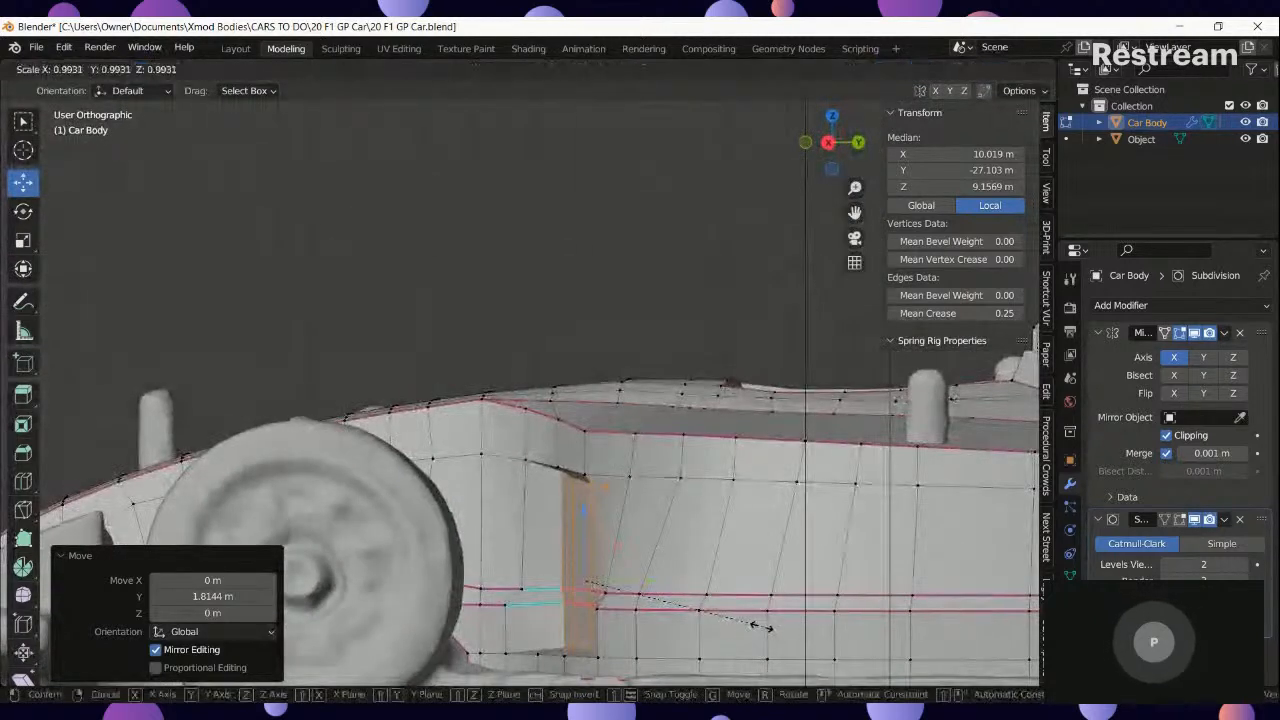
pyautogui.press('z')
pyautogui.click(729, 614)
pyautogui.press('s')
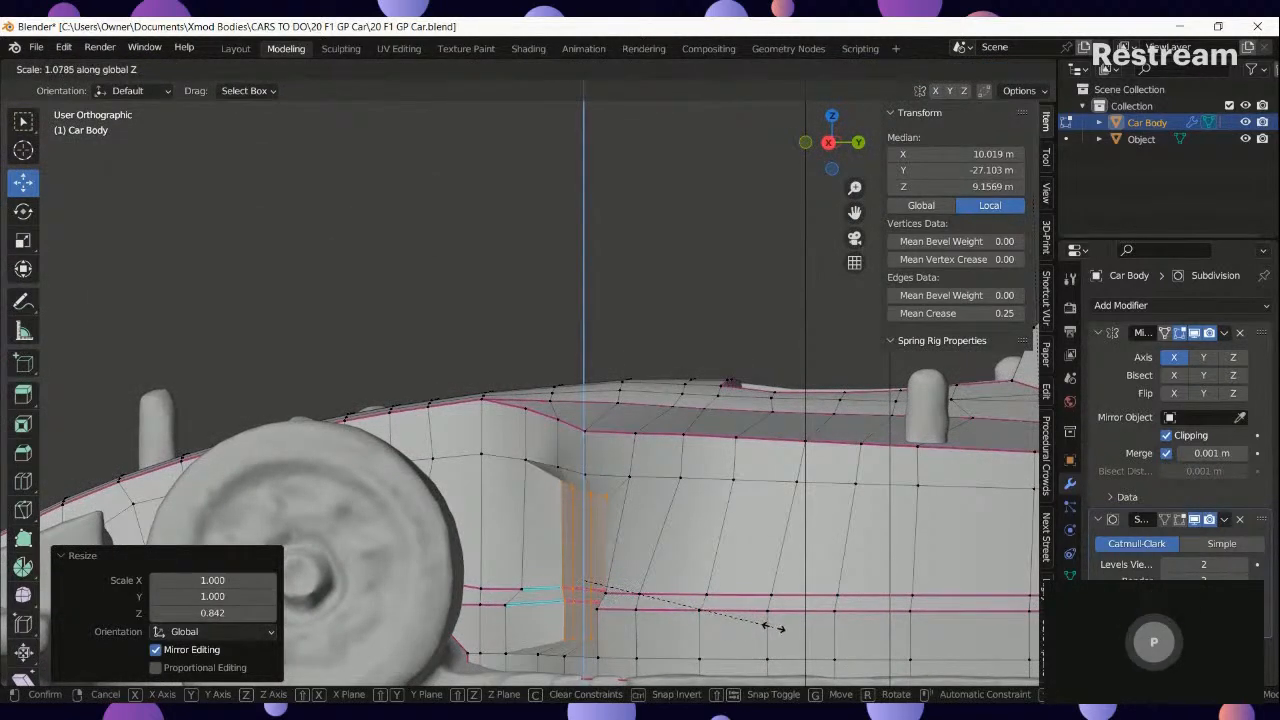
pyautogui.click(780, 628)
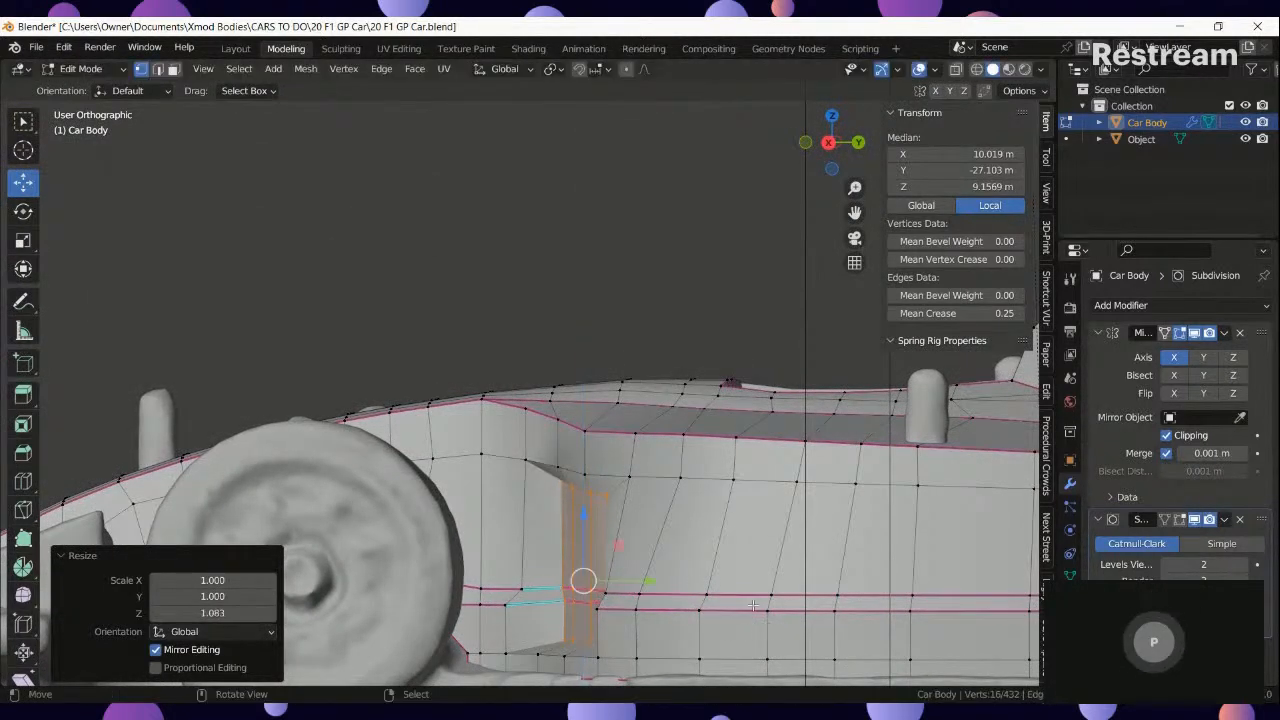
pyautogui.click(583, 516)
# Check the sidepod intake in the smoothed body and shift its recessed faces about -0.13 m along X.
pyautogui.moveTo(583, 516); pyautogui.dragTo(866, 460, button='middle')
pyautogui.scroll(4, 868, 452)
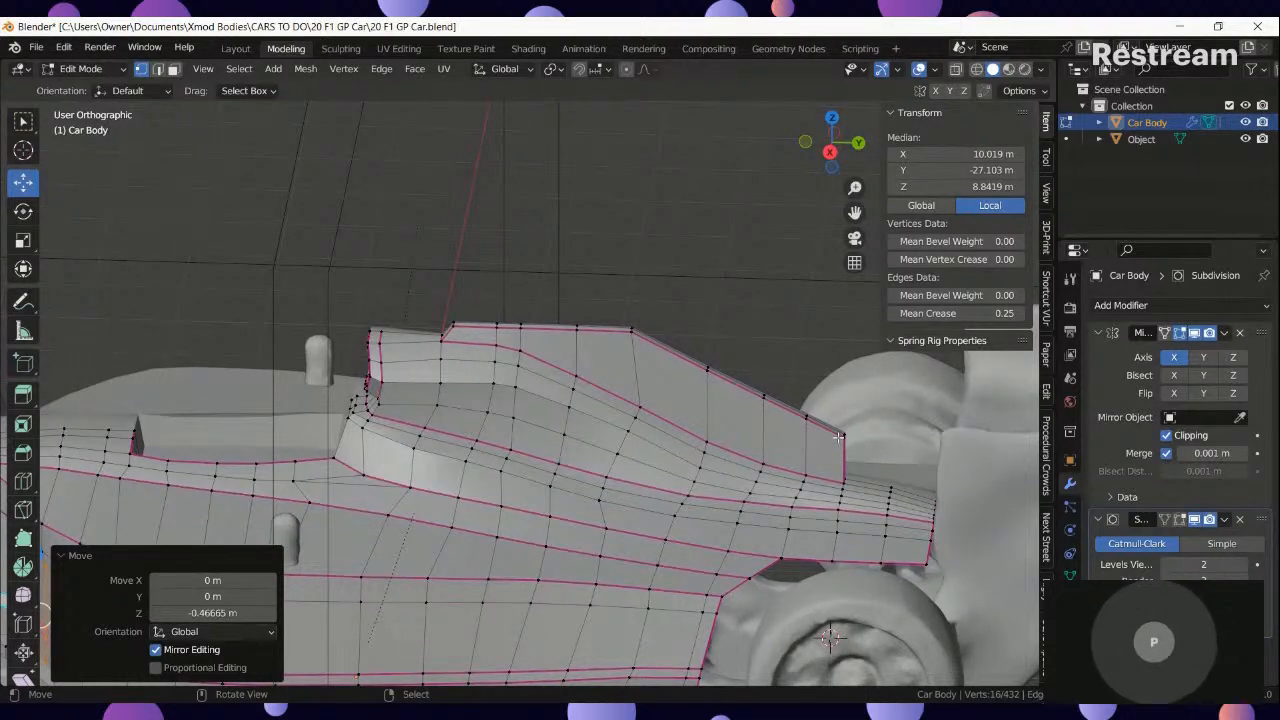
pyautogui.scroll(-4, 838, 437)
pyautogui.moveTo(838, 437); pyautogui.dragTo(912, 487, button='middle')
pyautogui.moveTo(453, 515); pyautogui.dragTo(522, 513, button='middle')
pyautogui.press('Tab')
pyautogui.scroll(5, 477, 513)
pyautogui.press('Tab')
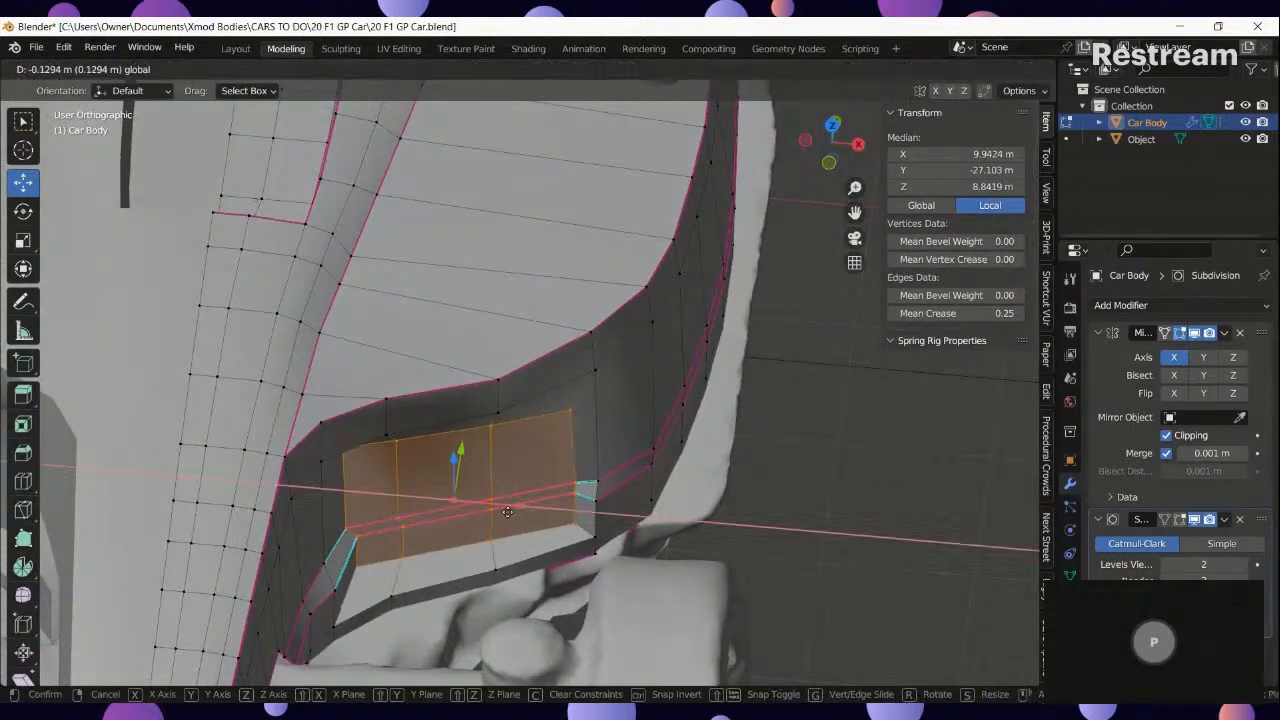
pyautogui.click(507, 512)
# Select the vertical edge column at the recess's inboard end and straighten it by scaling to 0 along X and Y.
pyautogui.click(357, 555)
pyautogui.hotkey('alt', 'z')
pyautogui.keyDown('ctrl'); pyautogui.click(345, 450); pyautogui.keyUp('ctrl')
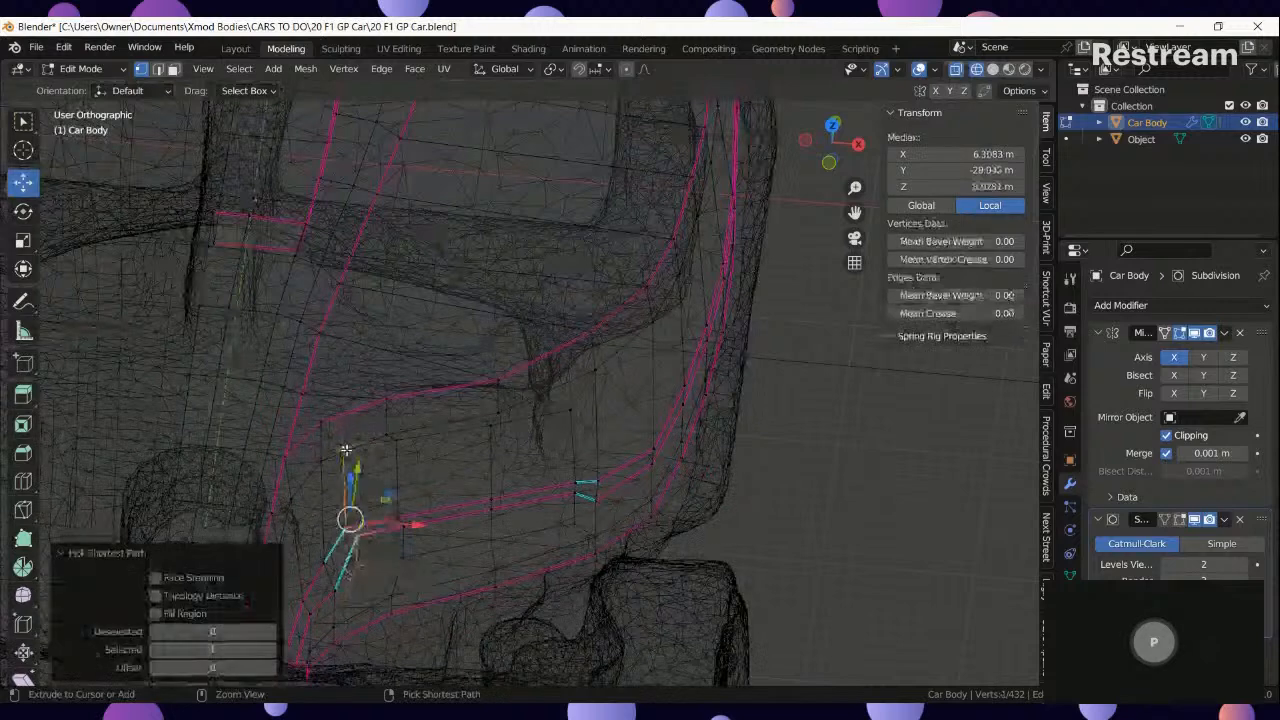
pyautogui.press('s')
pyautogui.press('x')
pyautogui.press('0')
pyautogui.press('Return')
pyautogui.press('s')
pyautogui.press('y')
pyautogui.press('0')
pyautogui.press('Return')
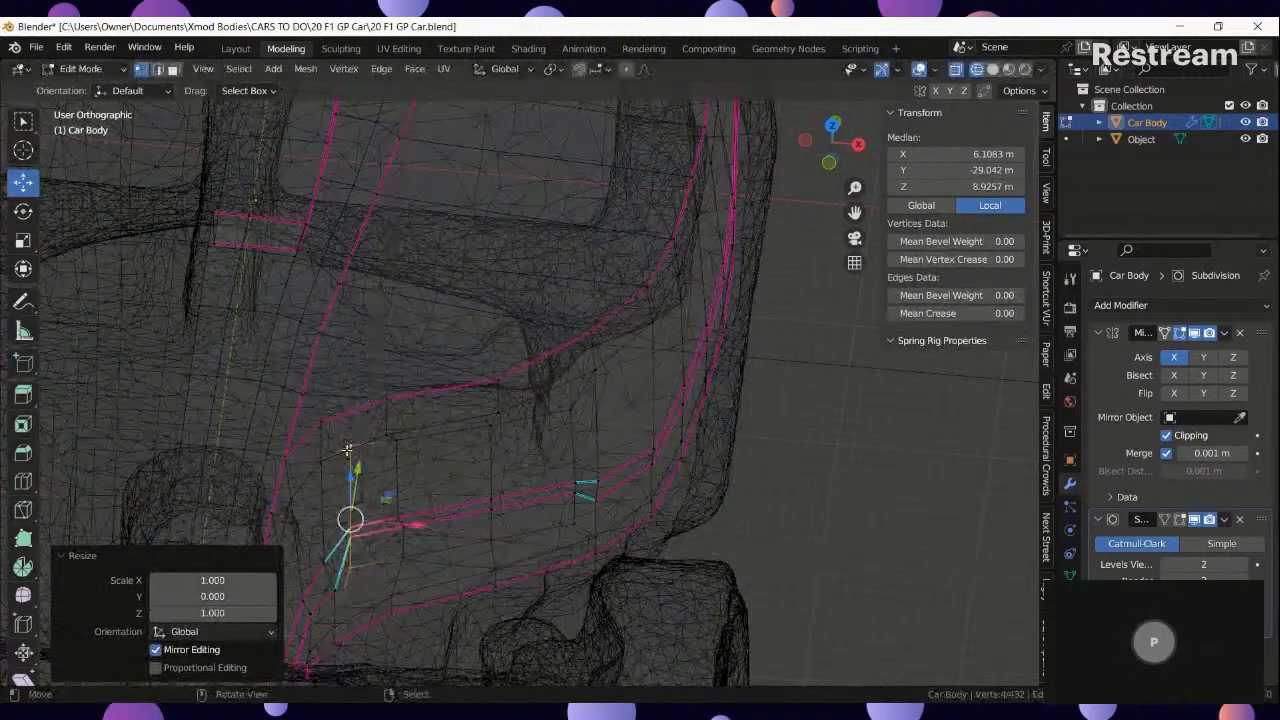
# Select the vertical edge column at the recess's outboard end, straighten it by scaling, and check the smoothed intake.
pyautogui.click(605, 515)
pyautogui.click(575, 522)
pyautogui.keyDown('ctrl'); pyautogui.click(572, 413); pyautogui.keyUp('ctrl')
pyautogui.press('s')
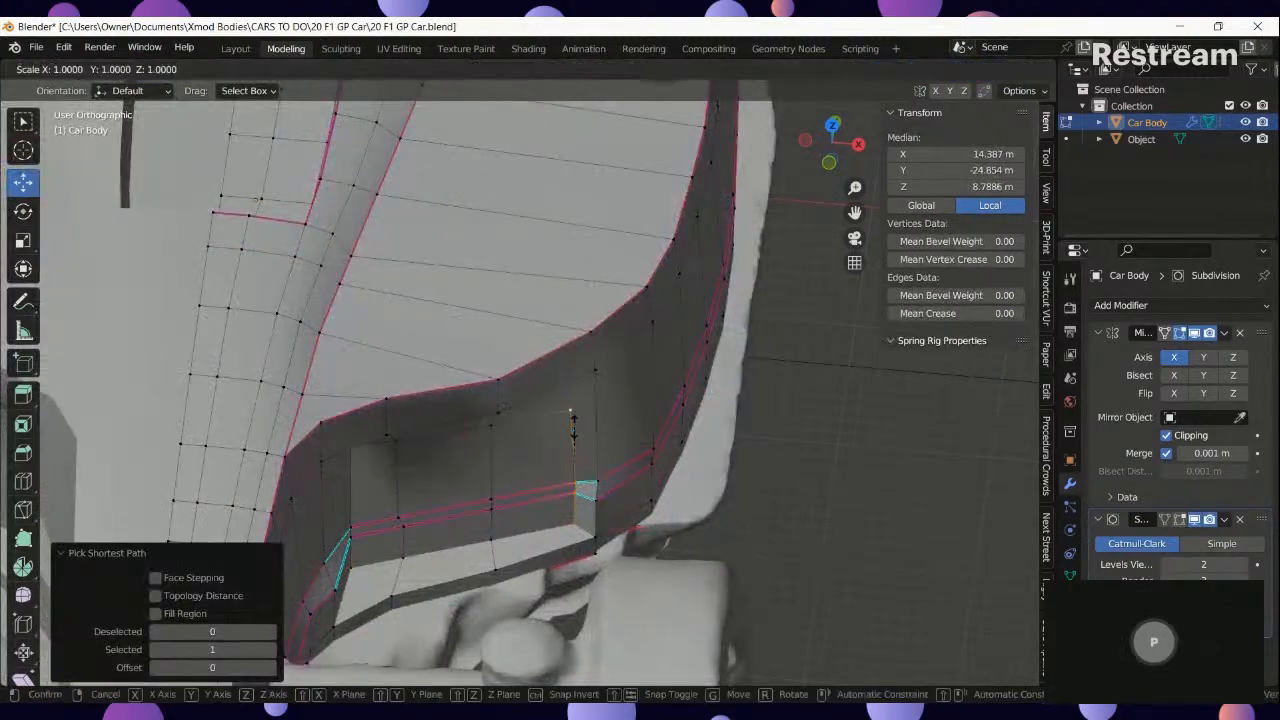
pyautogui.press('Return')
pyautogui.press('s')
pyautogui.press('Return')
pyautogui.press('Tab')
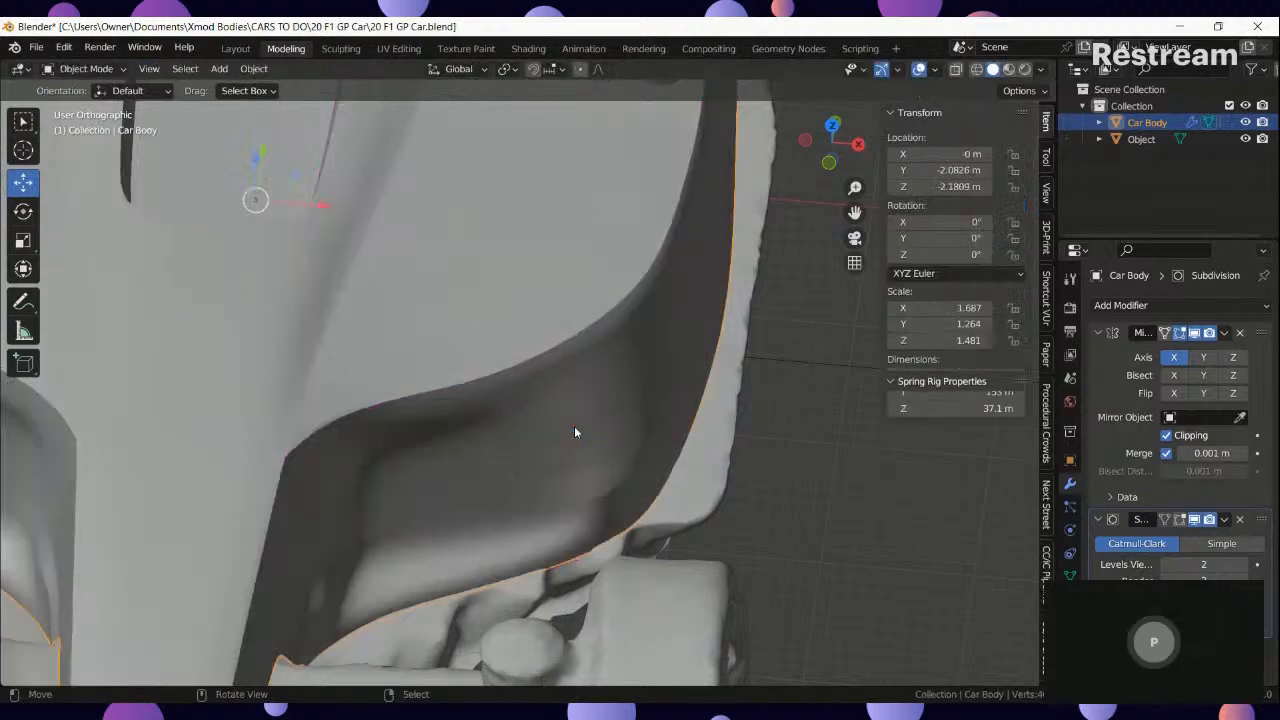
pyautogui.moveTo(574, 430); pyautogui.dragTo(375, 440, button='middle')
# Select the outline of the recessed back panel in the sidepod intake and set its edge crease to 0.99.
pyautogui.press('Tab')
pyautogui.keyDown('ctrl'); pyautogui.rightClick(429, 485); pyautogui.keyUp('ctrl')
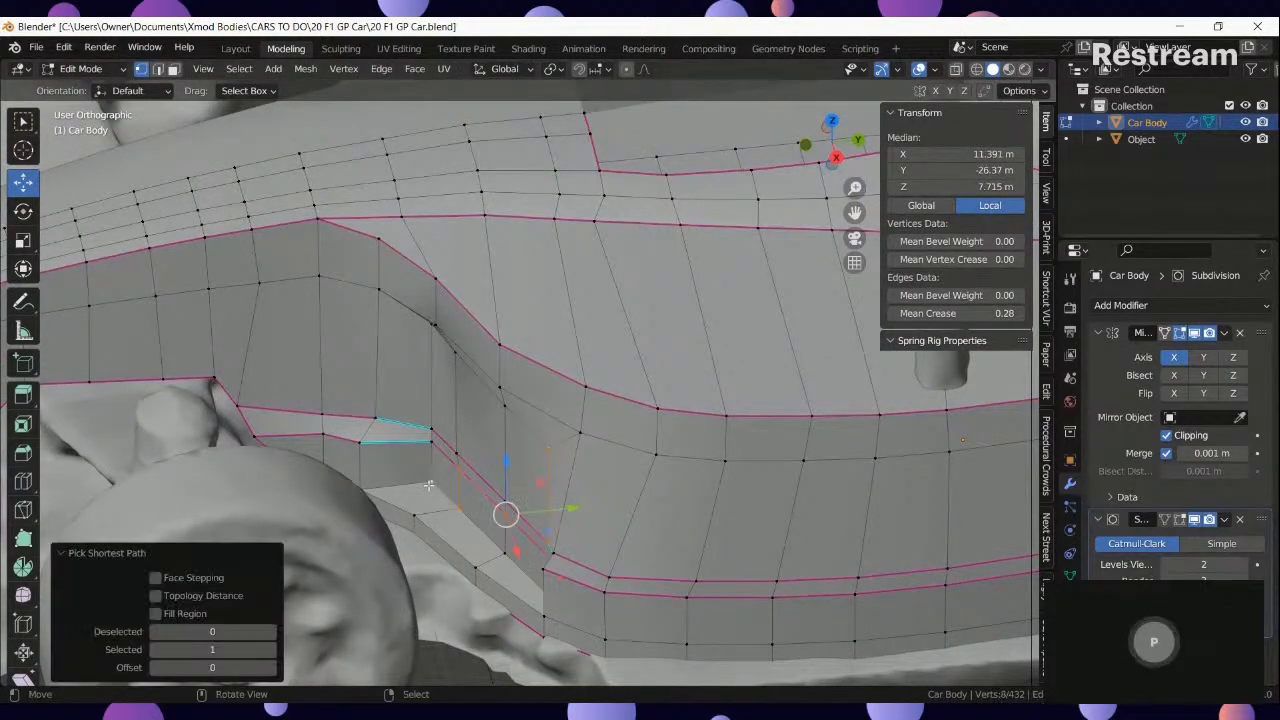
pyautogui.moveTo(442, 474); pyautogui.dragTo(535, 462, button='middle')
pyautogui.hotkey('ctrl', 'z')
pyautogui.keyDown('ctrl'); pyautogui.rightClick(497, 439); pyautogui.keyUp('ctrl')
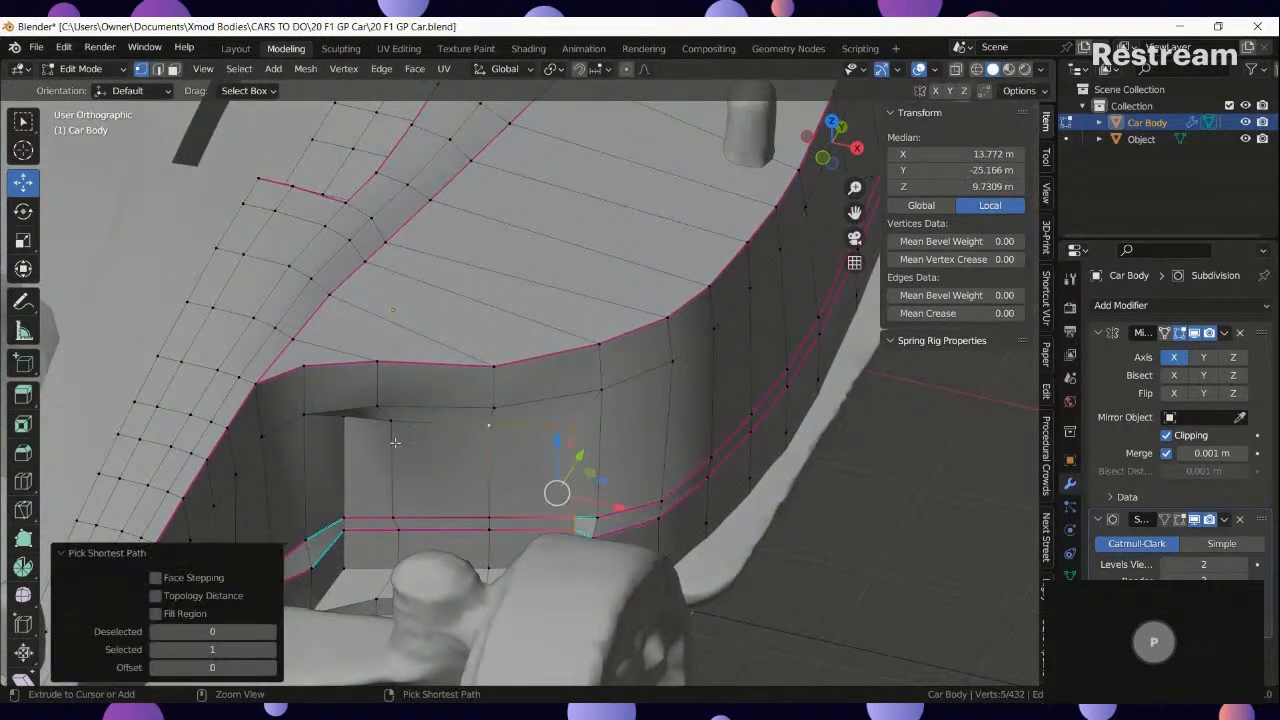
pyautogui.moveTo(352, 439); pyautogui.dragTo(344, 547, button='middle')
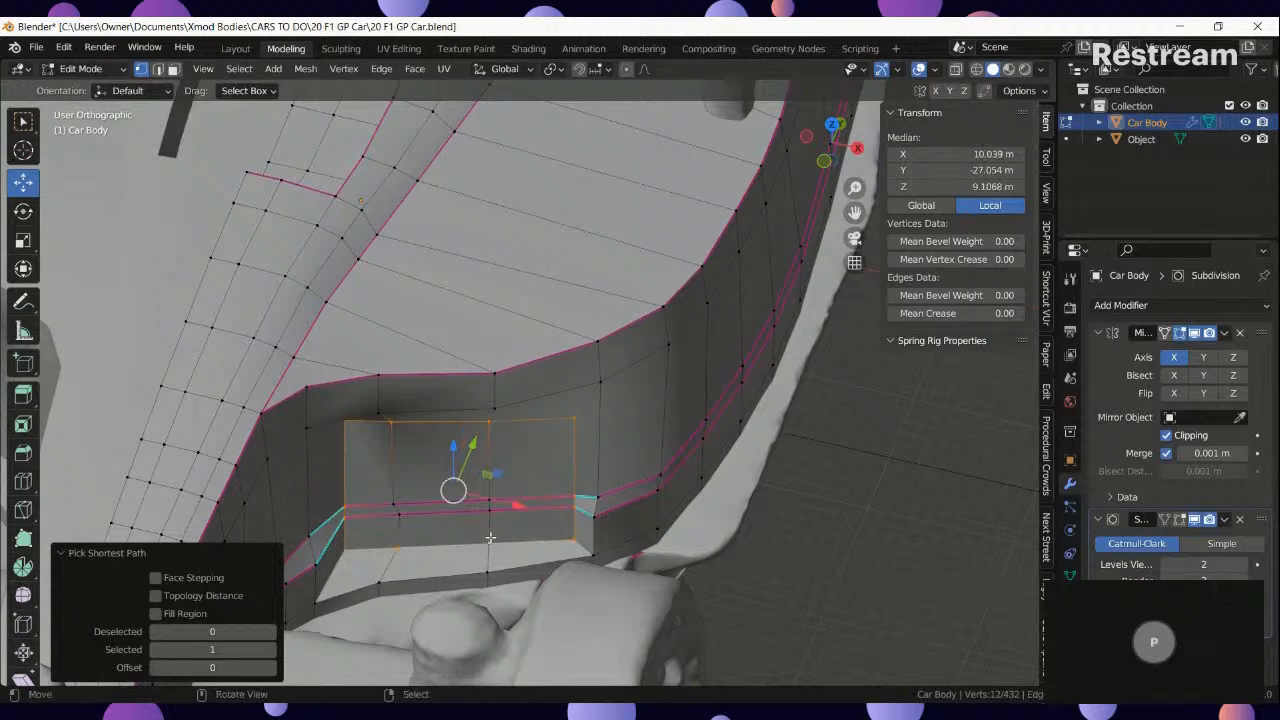
pyautogui.hotkey('shift', 'e')
pyautogui.write('.99')
pyautogui.press('Return')
# Select the outer rim of the sidepod intake opening and set its edge crease to 0.99.
pyautogui.press('Tab')
pyautogui.moveTo(490, 537); pyautogui.dragTo(426, 508, button='middle')
pyautogui.press('Tab')
pyautogui.moveTo(344, 400); pyautogui.dragTo(328, 380, button='middle')
pyautogui.rightClick(344, 288)
pyautogui.keyDown('ctrl'); pyautogui.rightClick(334, 440); pyautogui.keyUp('ctrl')
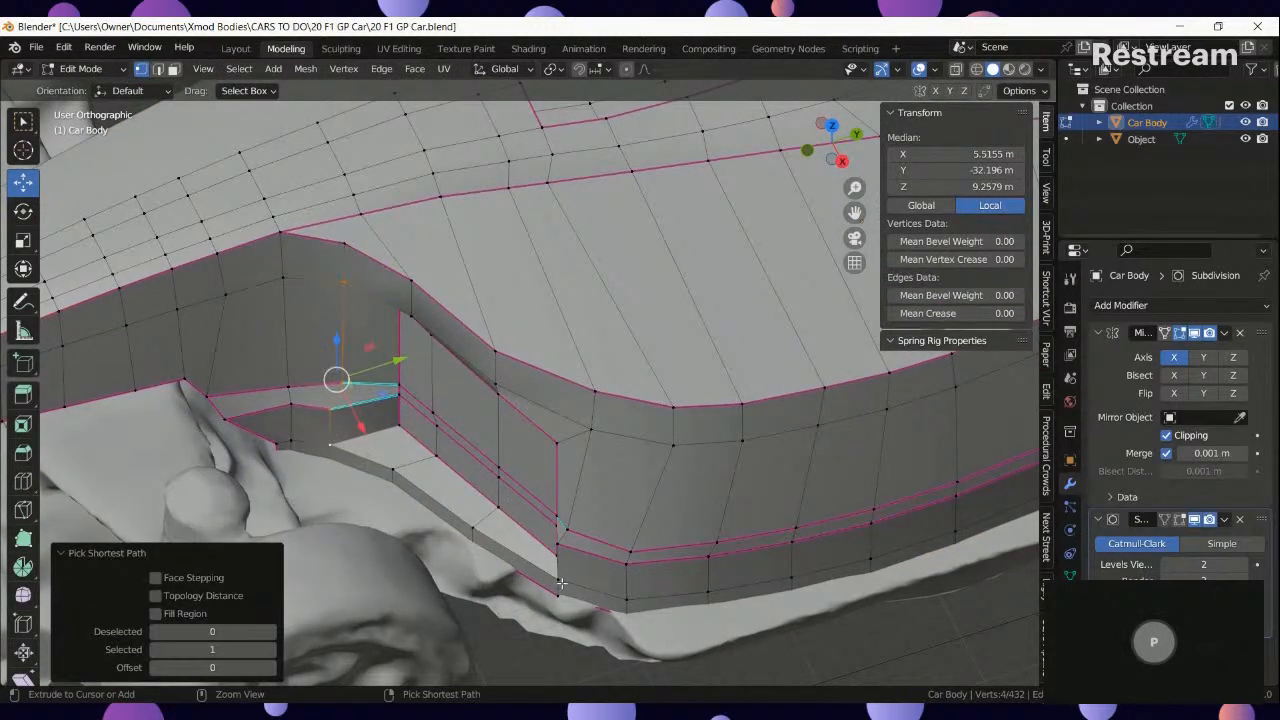
pyautogui.keyDown('ctrl'); pyautogui.rightClick(599, 441); pyautogui.keyUp('ctrl')
pyautogui.moveTo(599, 441); pyautogui.dragTo(406, 342, button='middle')
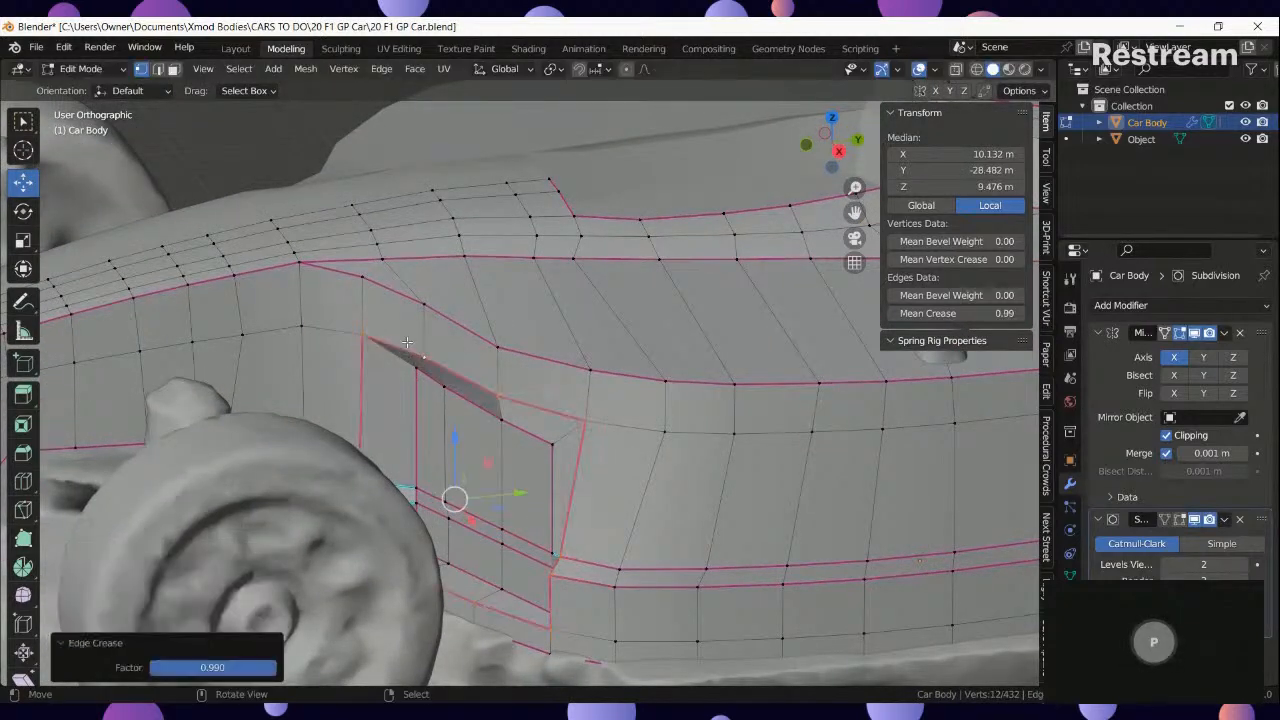
# Select all faces inside the recess's back outline and rotate them about -8° in top view.
pyautogui.press('Tab')
pyautogui.moveTo(521, 449); pyautogui.dragTo(601, 545, button='middle')
pyautogui.press('Tab')
pyautogui.rightClick(533, 450)
pyautogui.keyDown('ctrl'); pyautogui.rightClick(601, 545); pyautogui.keyUp('ctrl')
pyautogui.hotkey('alt', 'z')
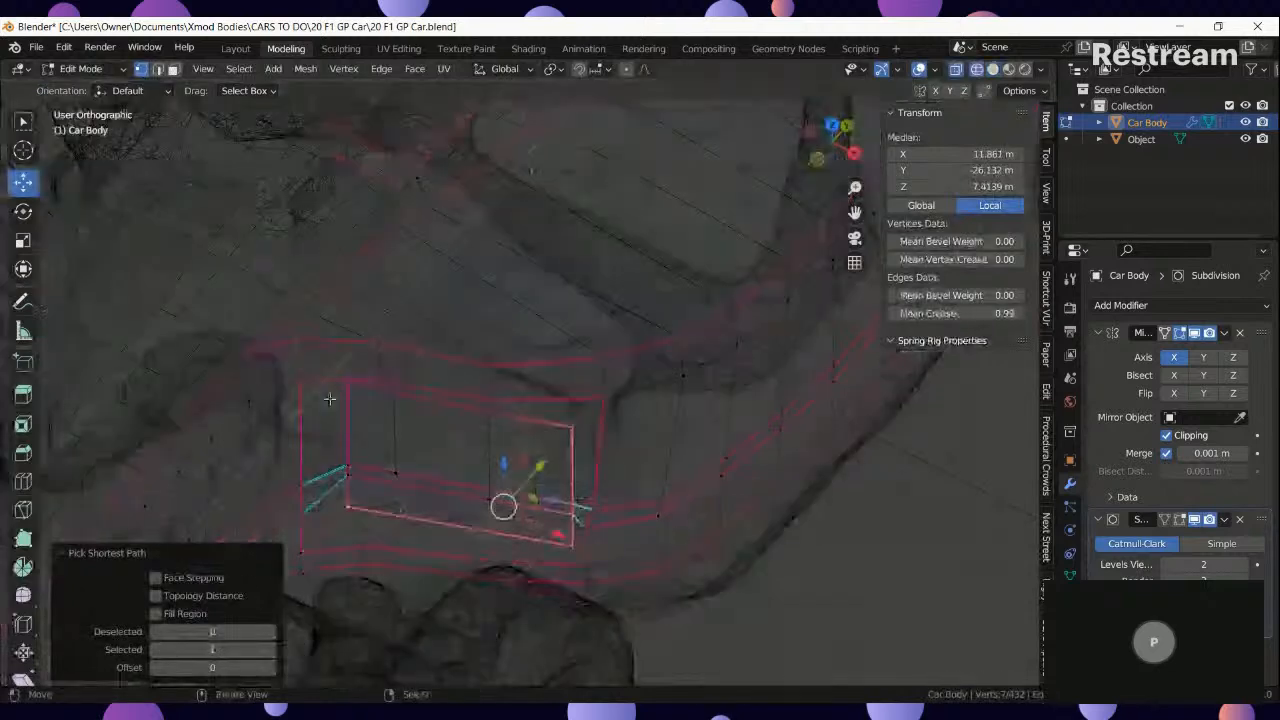
pyautogui.press('z')
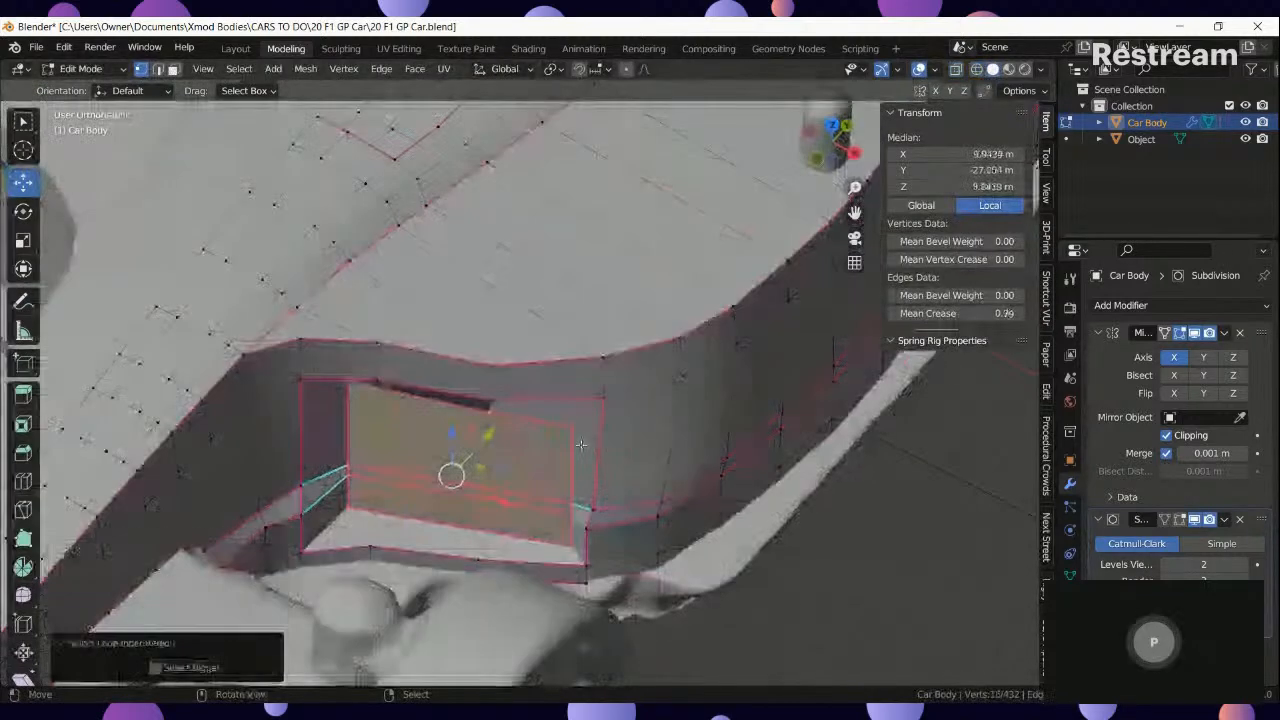
pyautogui.press('KP_7')
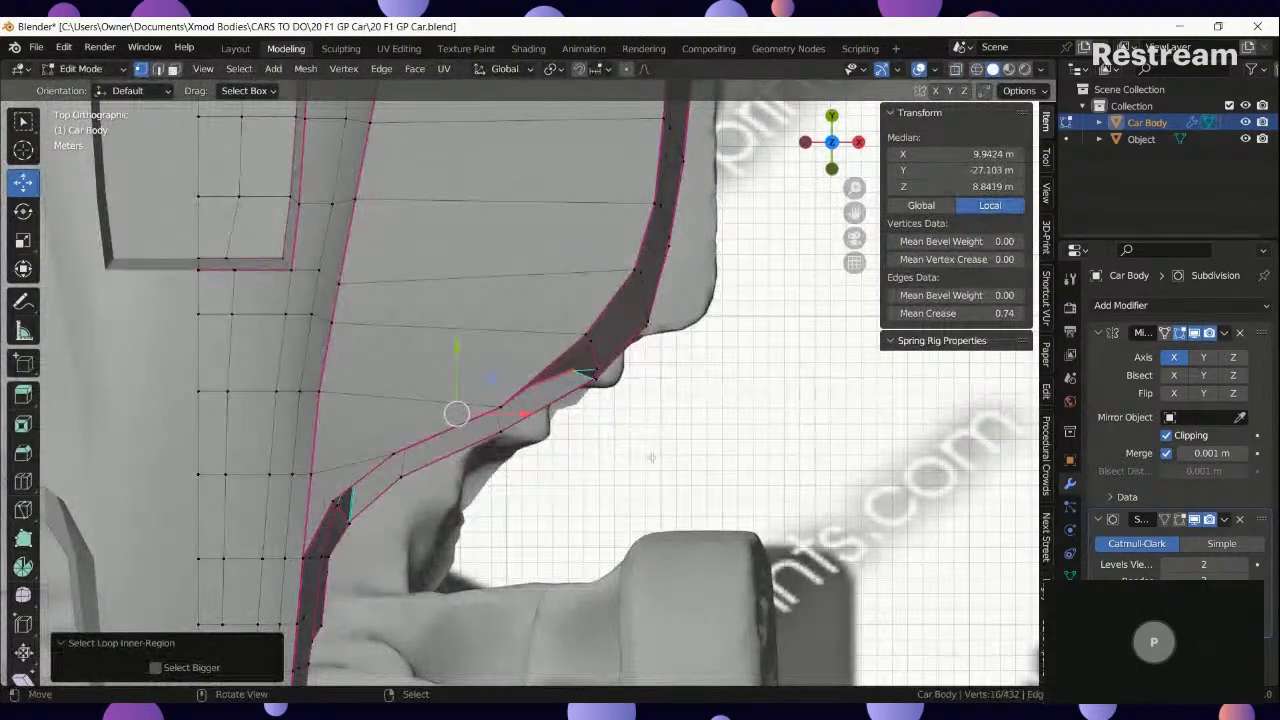
pyautogui.press('r')
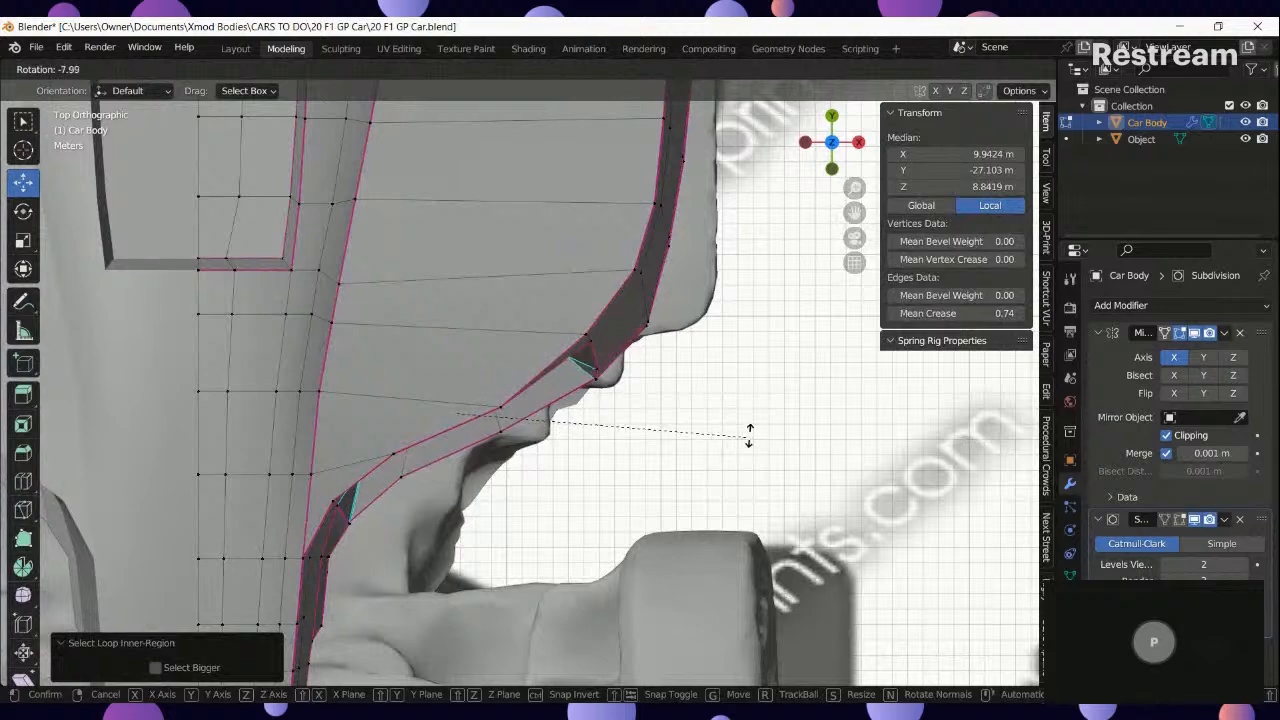
pyautogui.click(749, 436)
# Move the recessed back faces about 0.48 m along Y, deeper into the sidepod.
pyautogui.moveTo(742, 438); pyautogui.dragTo(536, 448, button='middle')
pyautogui.press('Tab')
pyautogui.press('Tab')
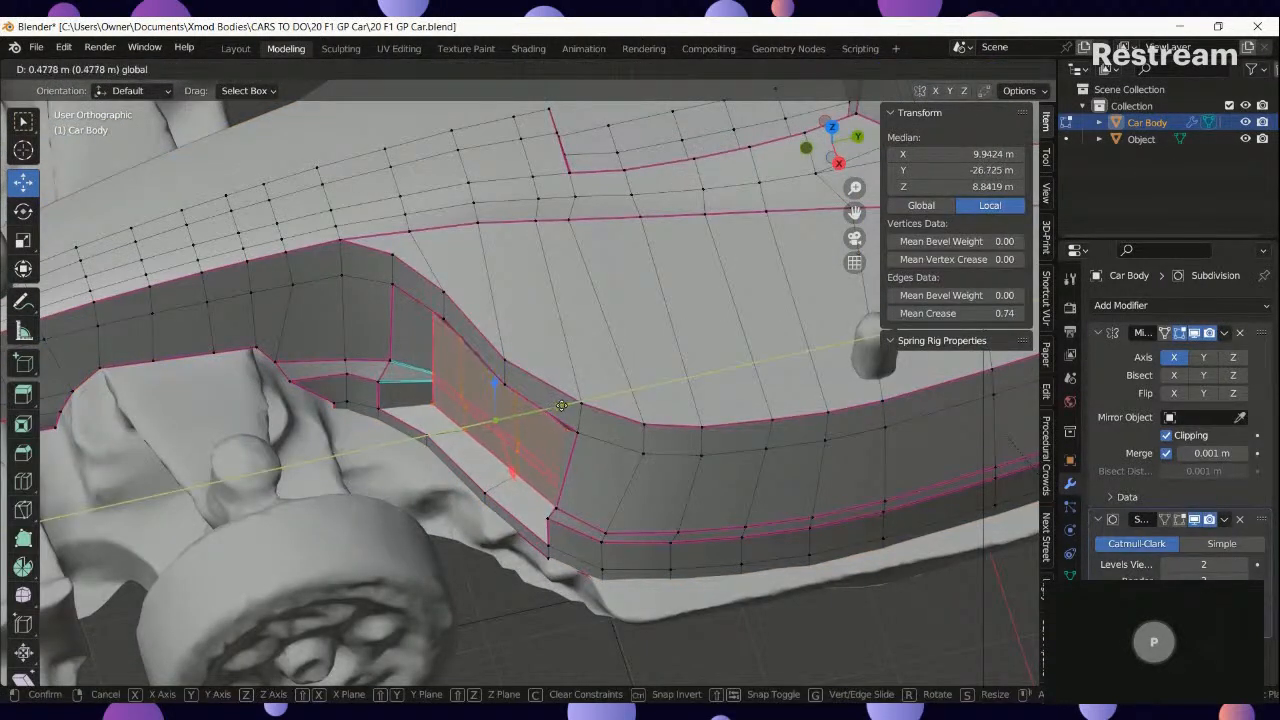
pyautogui.click(562, 405)
# Crease the two upper corner edges that join the intake rim to the recessed back panel.
pyautogui.moveTo(562, 405)
pyautogui.mouseDown(button='middle')
pyautogui.moveTo(530, 435)
pyautogui.moveTo(548, 425)
pyautogui.mouseUp(button='middle')
pyautogui.keyDown('ctrl'); pyautogui.click(550, 425); pyautogui.keyUp('ctrl')
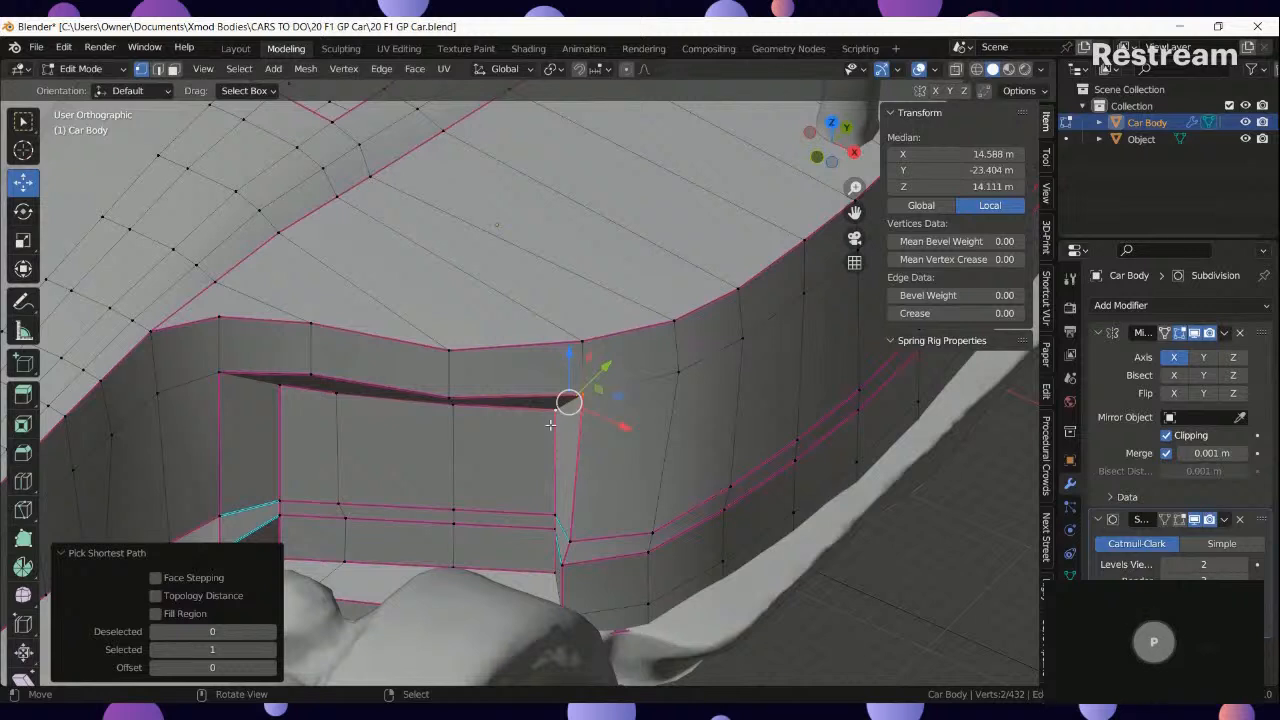
pyautogui.hotkey('shift', 's')
pyautogui.rightClick(217, 376)
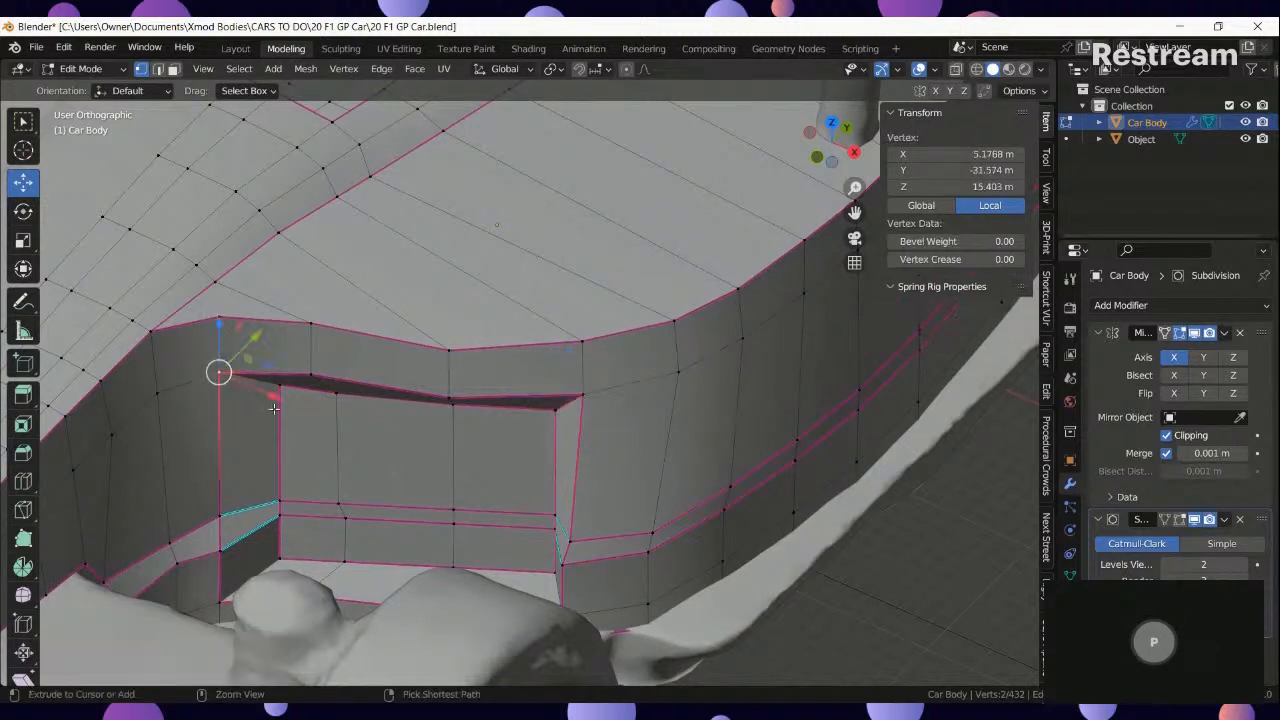
pyautogui.keyDown('ctrl'); pyautogui.rightClick(272, 402); pyautogui.keyUp('ctrl')
pyautogui.hotkey('shift', 's')
pyautogui.hotkey('shift', 'e')
pyautogui.click(271, 406)
# Crease the two lower corner edges between the intake rim and the recessed back panel.
pyautogui.rightClick(220, 606)
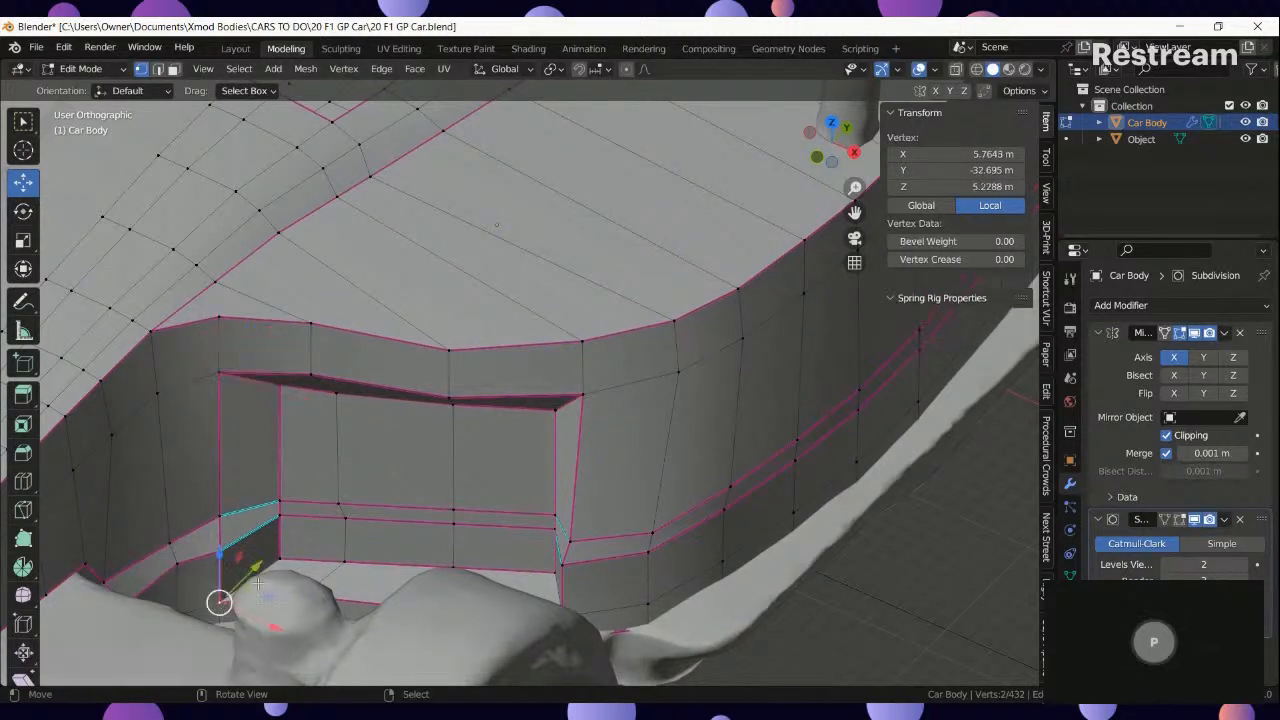
pyautogui.keyDown('ctrl'); pyautogui.rightClick(281, 565); pyautogui.keyUp('ctrl')
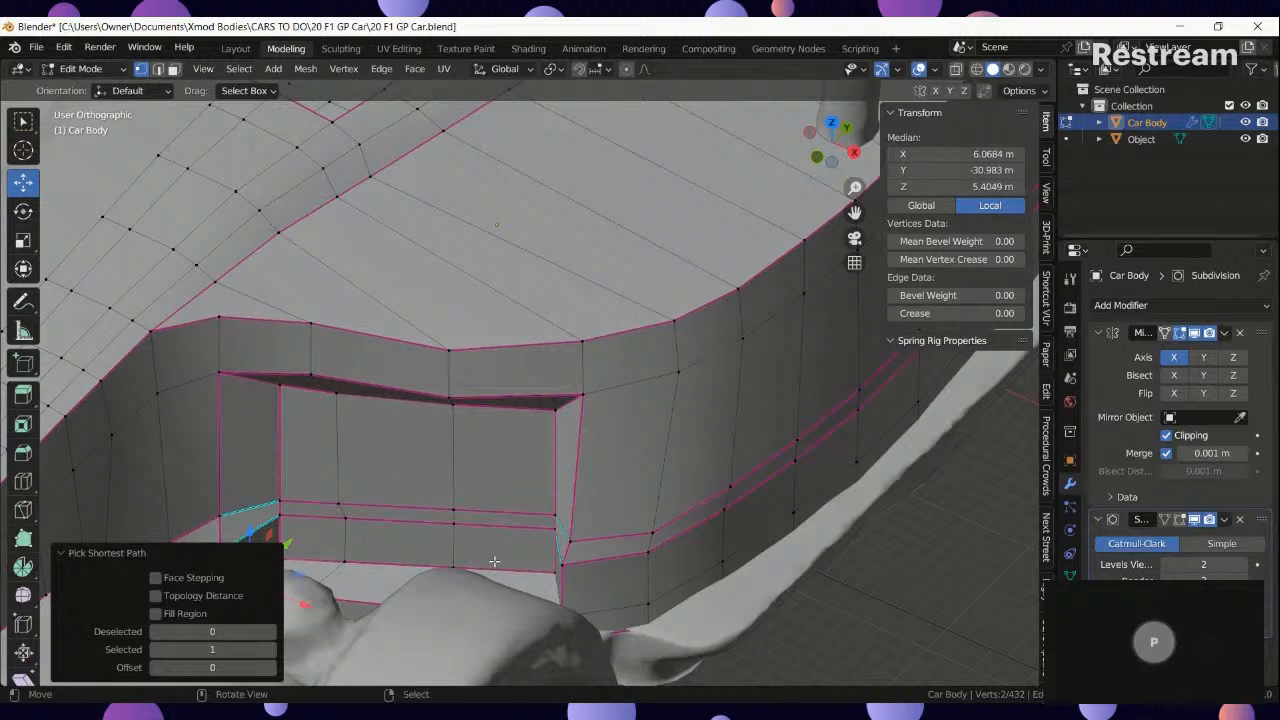
pyautogui.hotkey('shift', 'e')
pyautogui.moveTo(566, 579); pyautogui.dragTo(567, 590, button='middle')
pyautogui.keyDown('ctrl'); pyautogui.rightClick(568, 596); pyautogui.keyUp('ctrl')
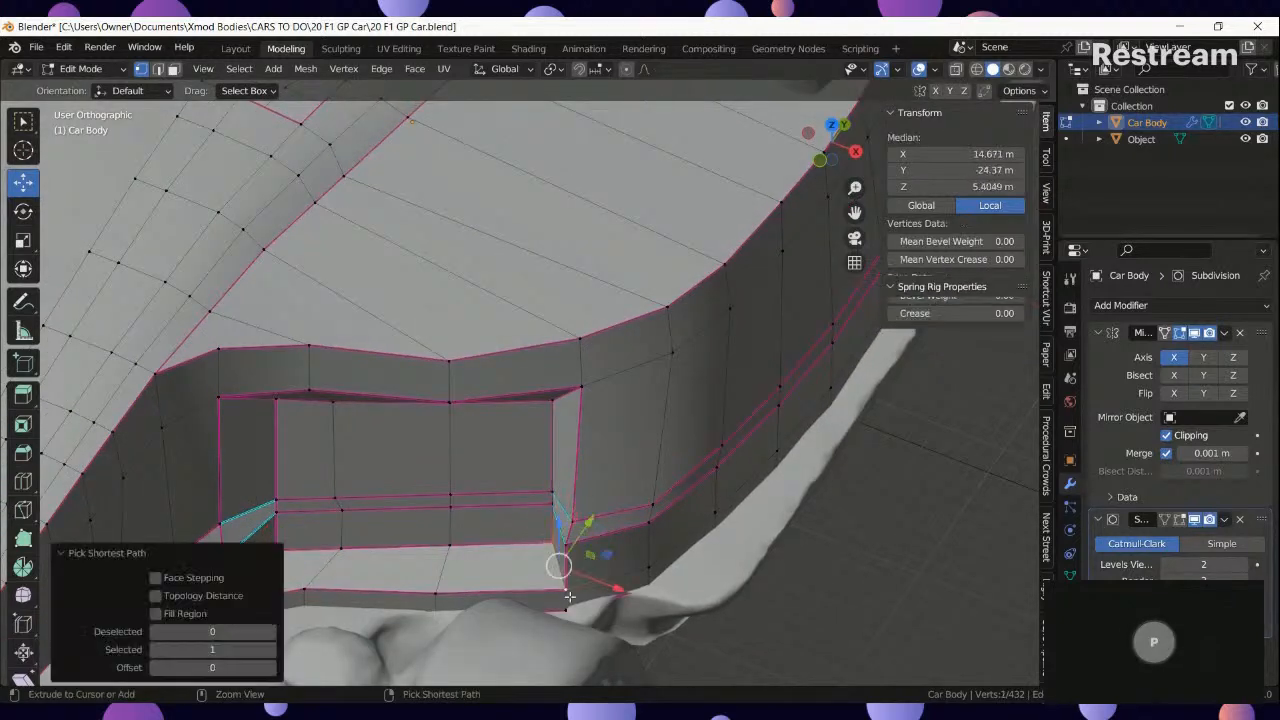
pyautogui.hotkey('shift', 'e')
# Check the creased intake in the smoothed body and move the lower inboard rim vertex -0.4704 m along X.
pyautogui.press('Tab')
pyautogui.scroll(-7, 449, 490)
pyautogui.moveTo(698, 488); pyautogui.dragTo(434, 443, button='middle')
pyautogui.scroll(6, 470, 430)
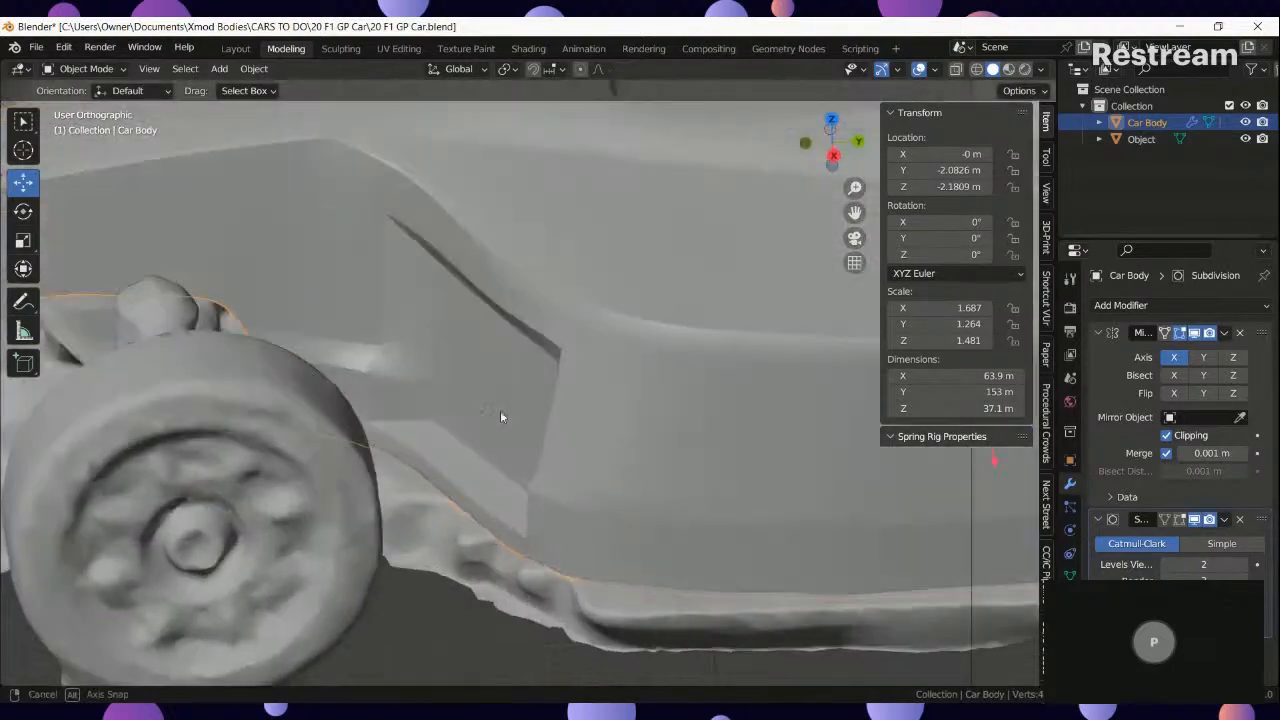
pyautogui.press('Tab')
pyautogui.moveTo(336, 382); pyautogui.dragTo(407, 455, button='middle')
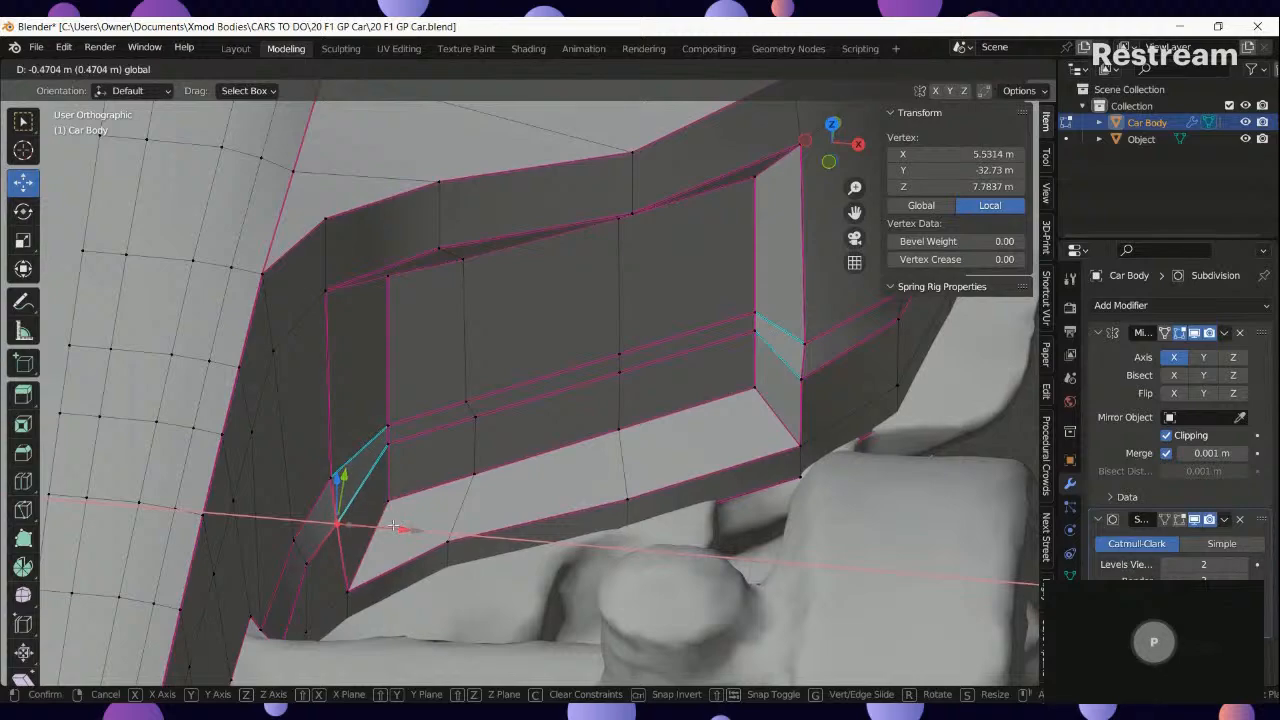
pyautogui.moveTo(393, 525); pyautogui.dragTo(397, 526)
# Examine the smoothed car body from several angles, comparing the sidepod intake, cockpit and engine cover with the reference scan.
pyautogui.press('Tab')
pyautogui.scroll(-5, 419, 527)
pyautogui.moveTo(577, 524); pyautogui.dragTo(392, 500, button='middle')
pyautogui.scroll(-3, 613, 468)
pyautogui.scroll(5, 523, 491)
pyautogui.moveTo(523, 491); pyautogui.dragTo(729, 531, button='middle')
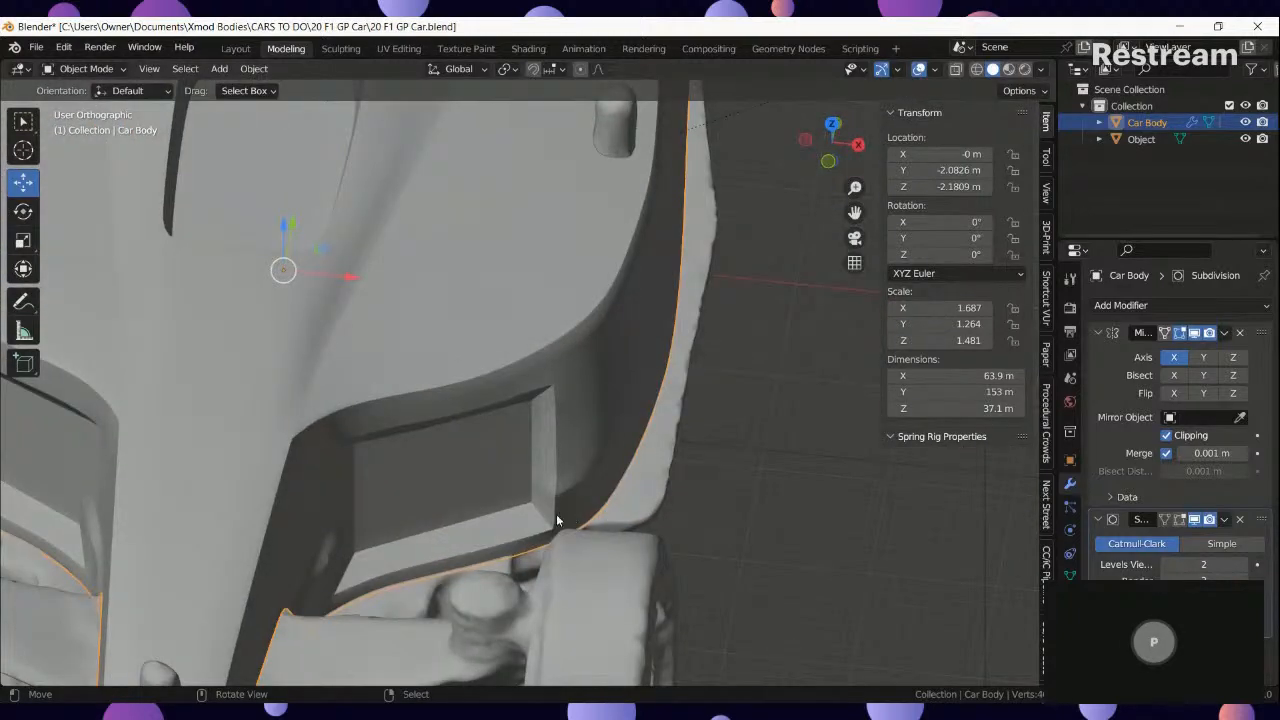
pyautogui.moveTo(512, 510); pyautogui.dragTo(353, 565, button='middle')
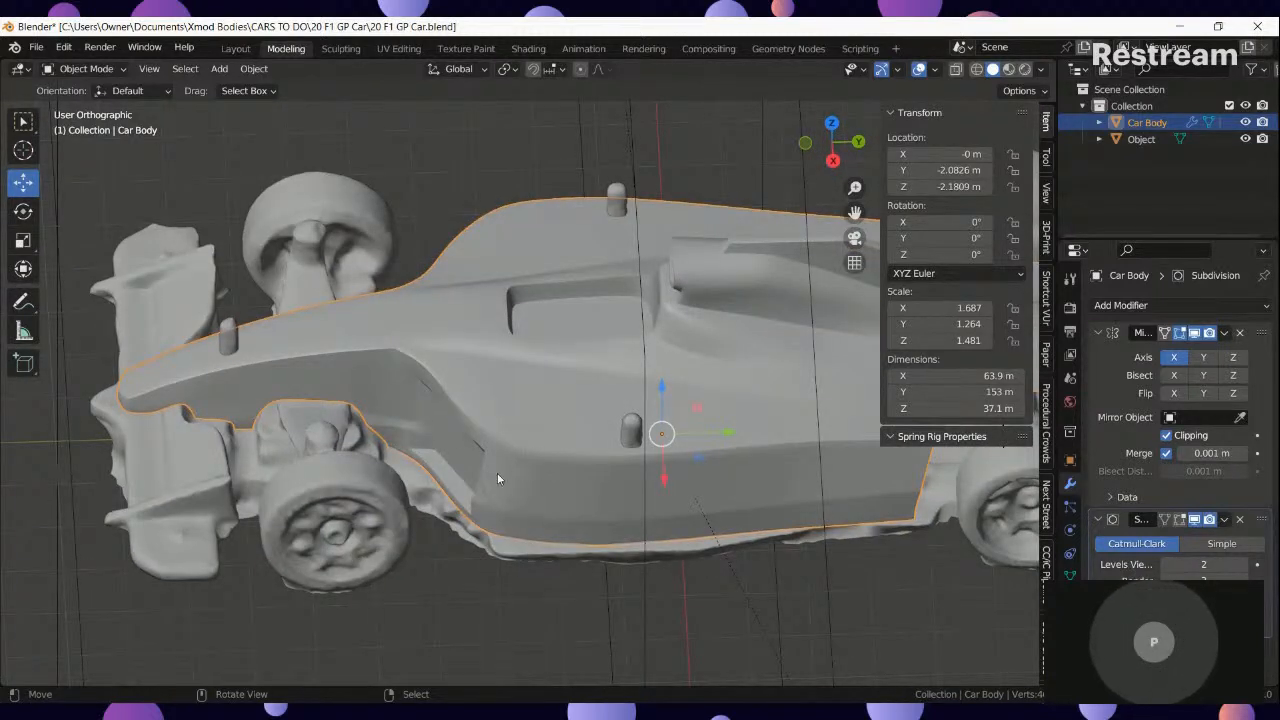
pyautogui.keyDown('shift'); pyautogui.moveTo(647, 329); pyautogui.dragTo(429, 293, button='middle'); pyautogui.keyUp('shift')
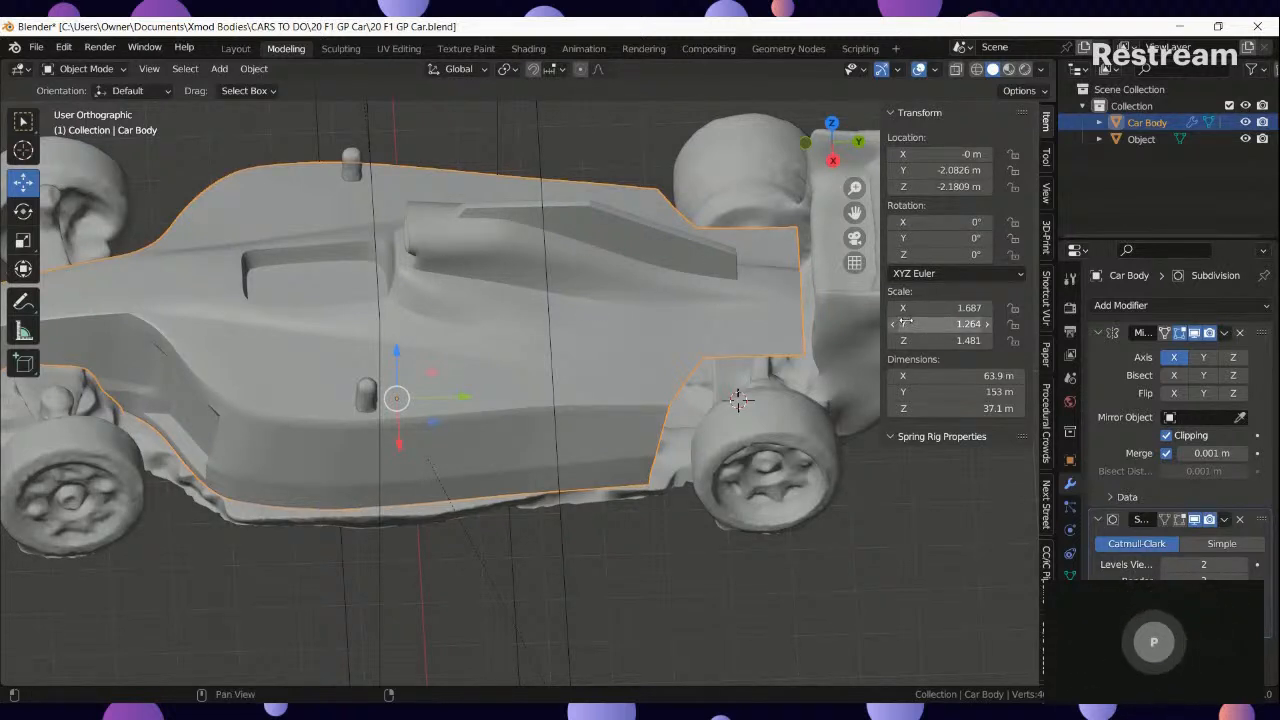
pyautogui.moveTo(685, 328); pyautogui.dragTo(666, 246, button='middle')
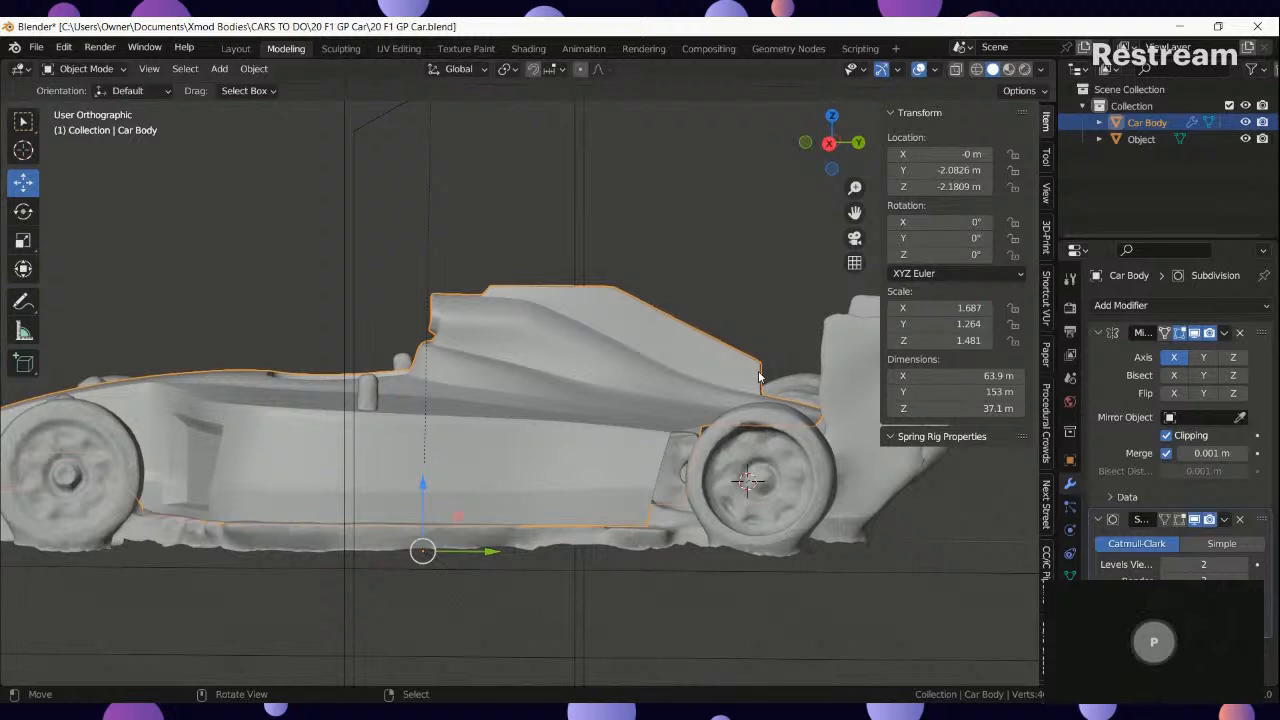
pyautogui.moveTo(770, 380); pyautogui.dragTo(778, 381, button='middle')
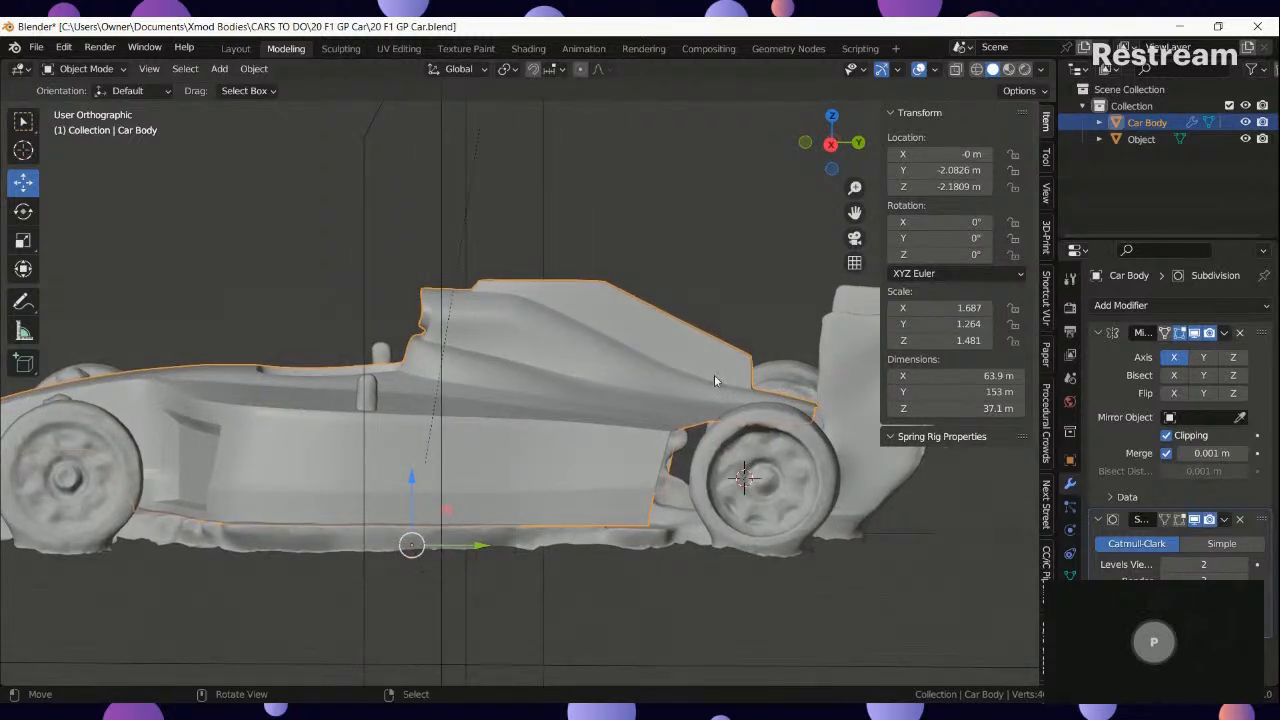
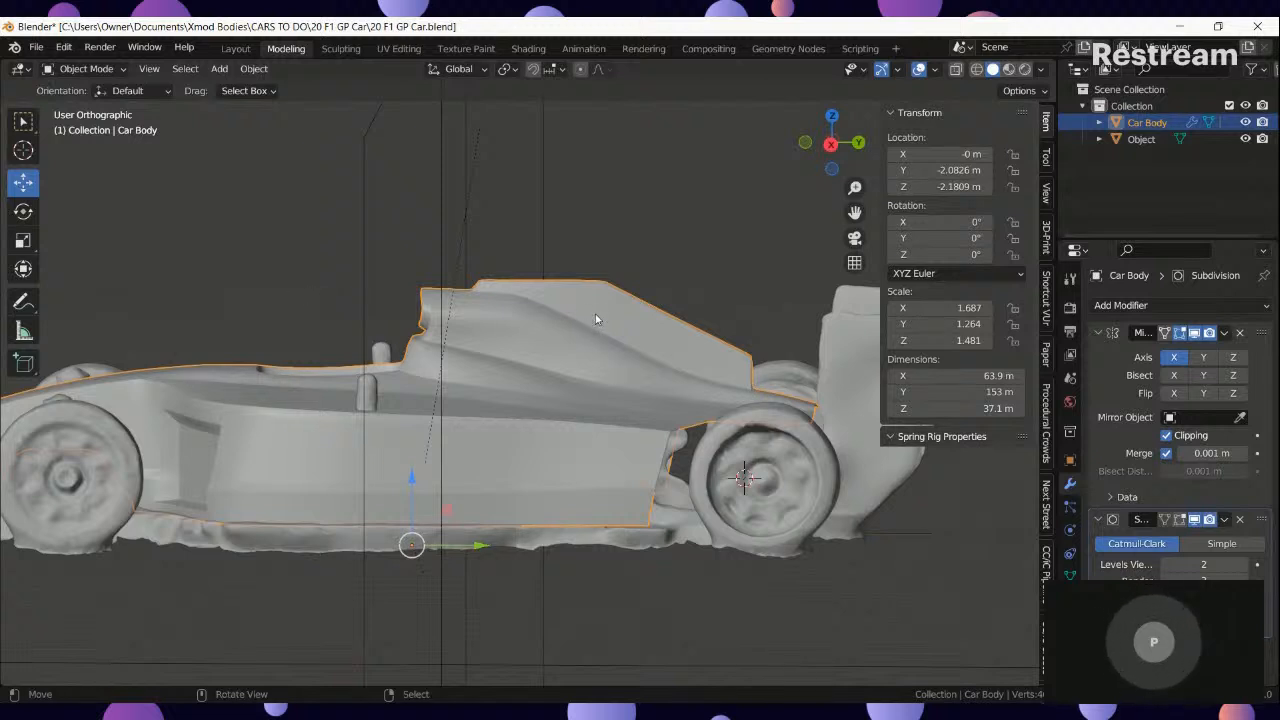
pyautogui.moveTo(595, 318); pyautogui.dragTo(517, 322, button='middle')
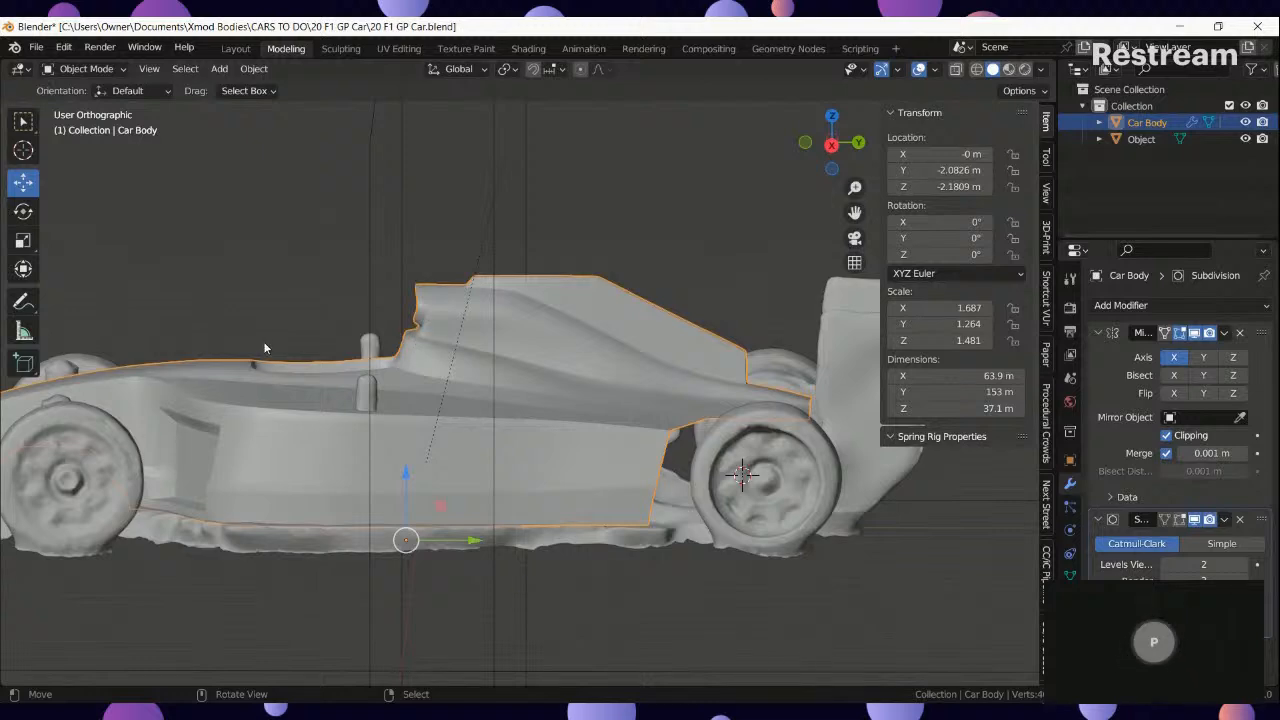
# Select the connected vertices at the cockpit opening's front end and edge-slide them rearward by a factor of 0.453.
pyautogui.moveTo(261, 348); pyautogui.dragTo(251, 417, button='middle')
pyautogui.scroll(4, 256, 366)
pyautogui.press('Tab')
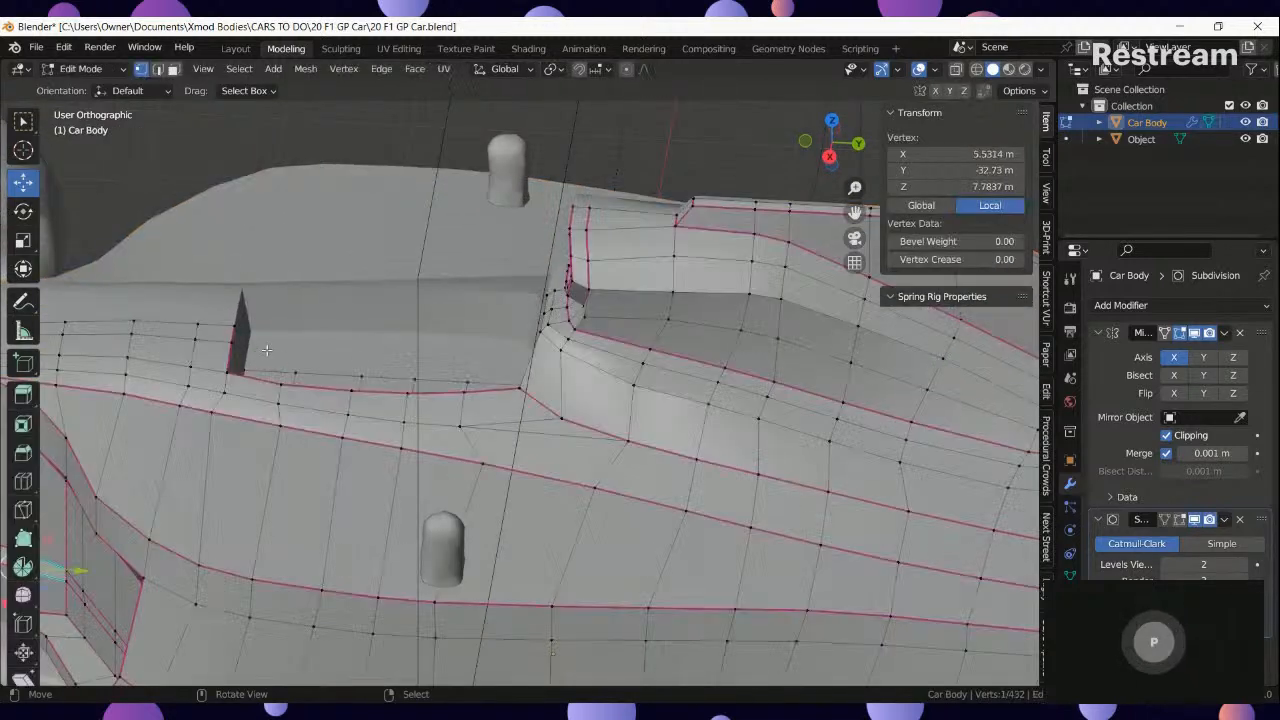
pyautogui.rightClick(243, 371)
pyautogui.press('z')
pyautogui.click(246, 385)
pyautogui.scroll(4, 244, 386)
pyautogui.keyDown('ctrl'); pyautogui.rightClick(232, 428); pyautogui.keyUp('ctrl')
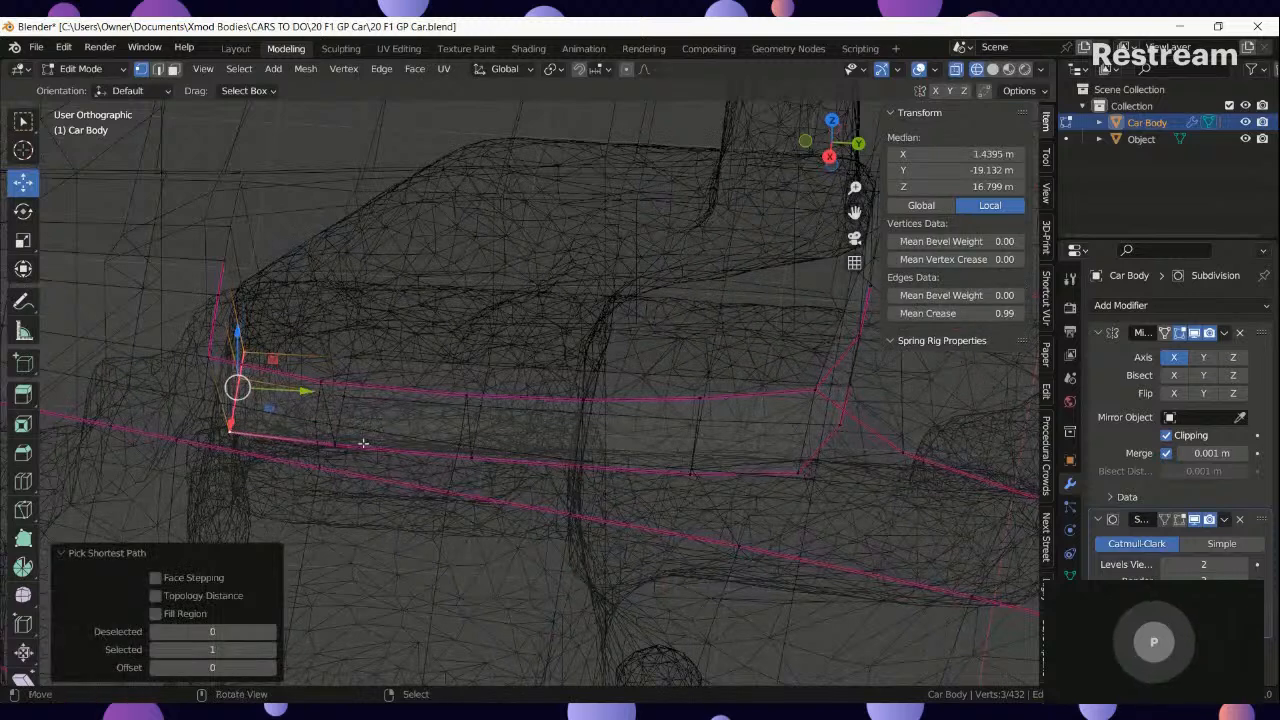
pyautogui.press('g')
pyautogui.press('g')
pyautogui.click(397, 456)
pyautogui.press('z')
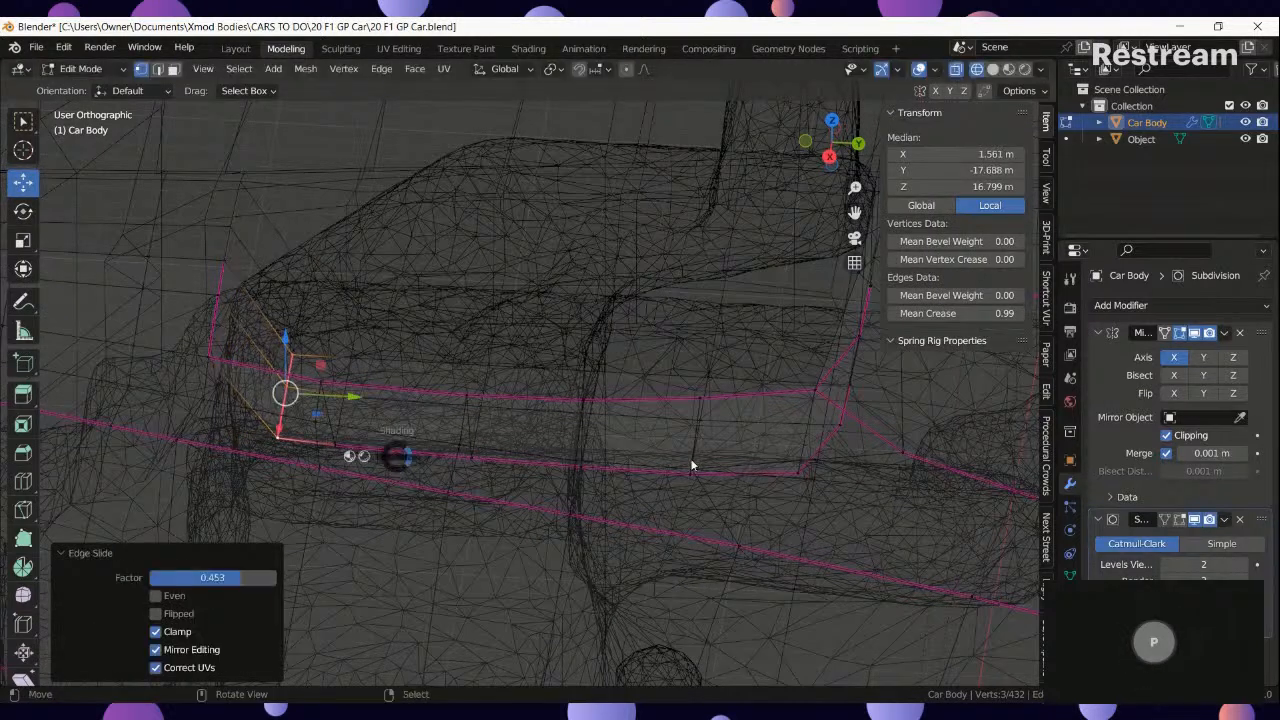
pyautogui.click(690, 458)
# Examine the smoothed body's cockpit opening, side profile and engine cover against the reference scan.
pyautogui.press('Tab')
pyautogui.scroll(-9, 530, 418)
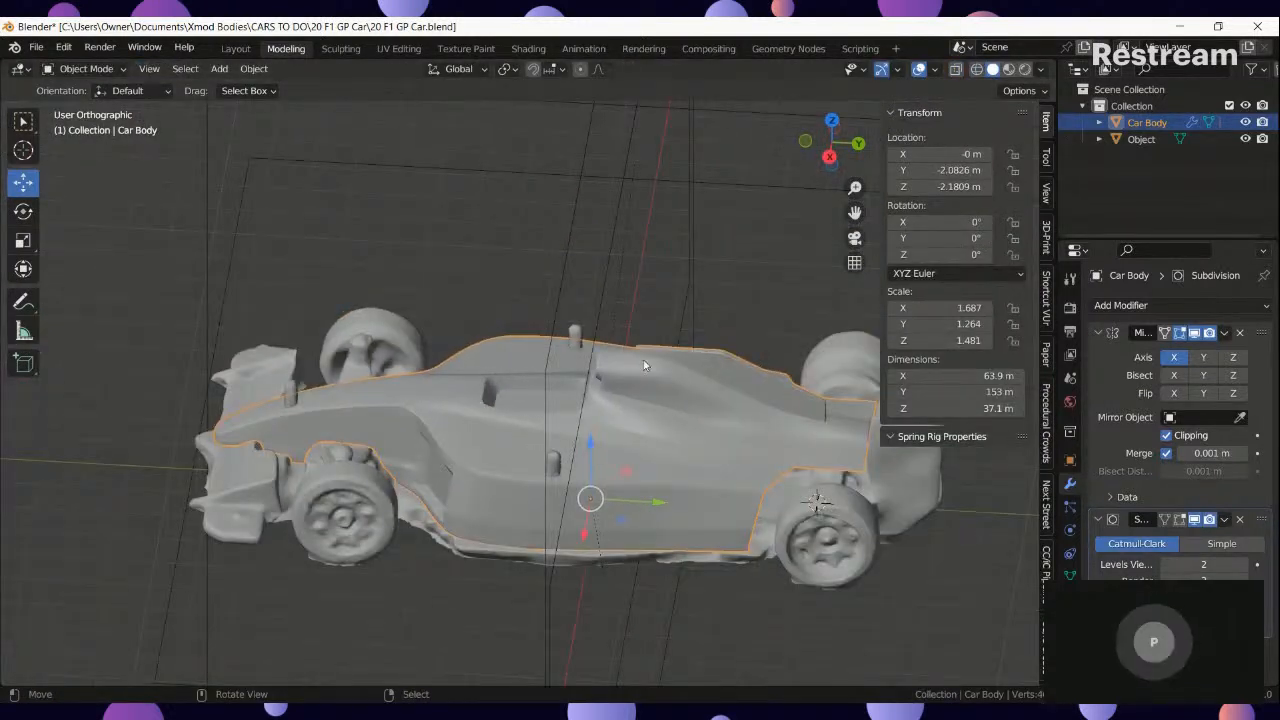
pyautogui.moveTo(442, 462); pyautogui.dragTo(756, 477, button='middle')
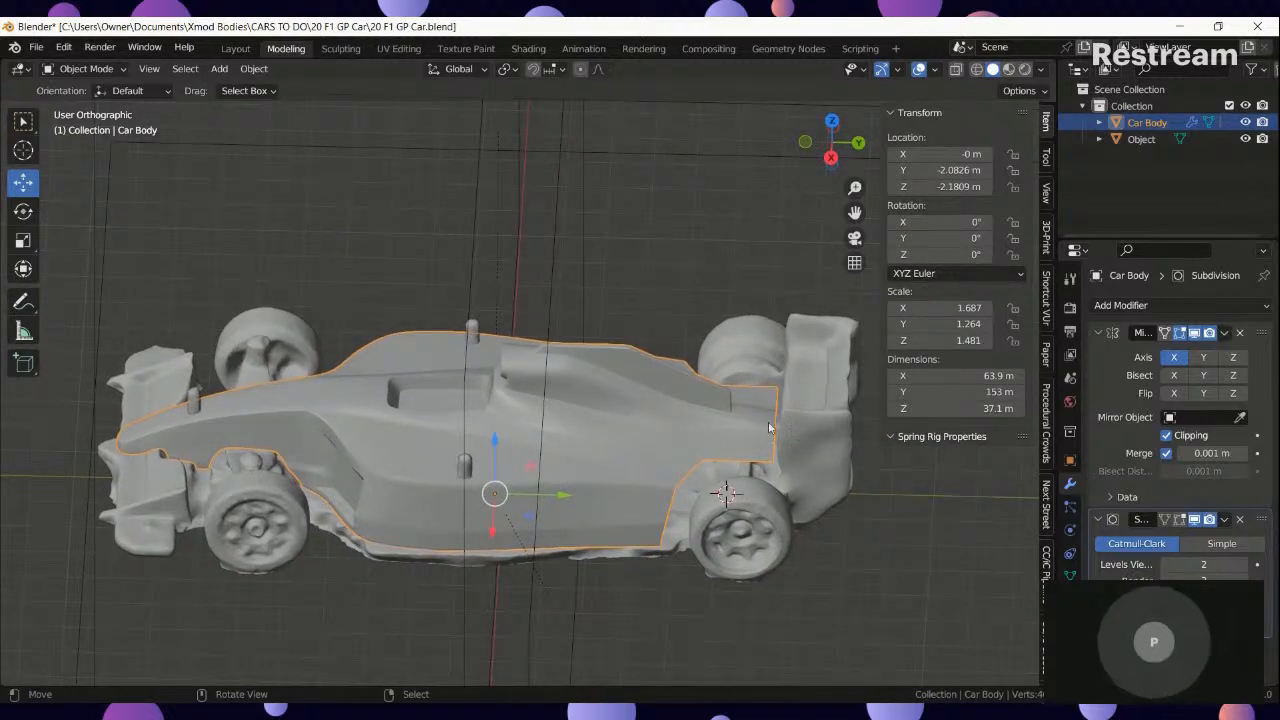
pyautogui.moveTo(616, 493); pyautogui.dragTo(643, 453, button='middle')
pyautogui.scroll(2, 624, 413)
pyautogui.keyDown('shift'); pyautogui.moveTo(585, 569); pyautogui.dragTo(656, 464, button='middle'); pyautogui.keyUp('shift')
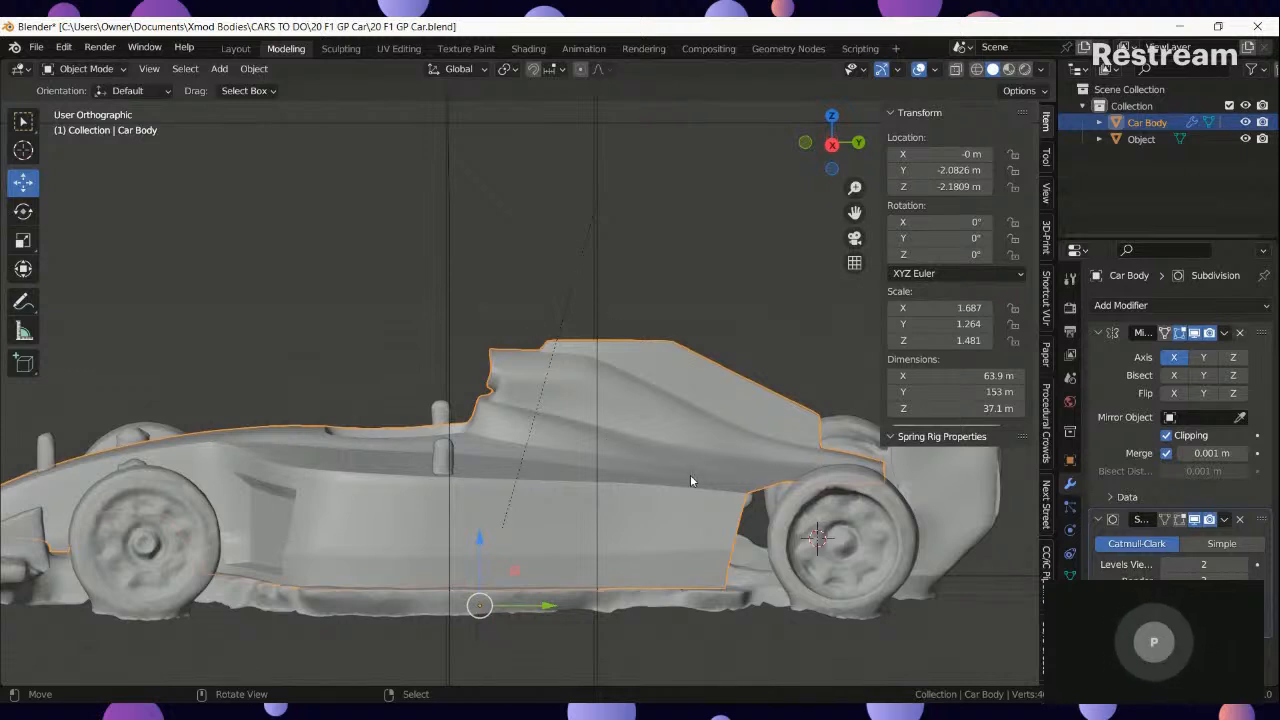
pyautogui.scroll(5, 801, 413)
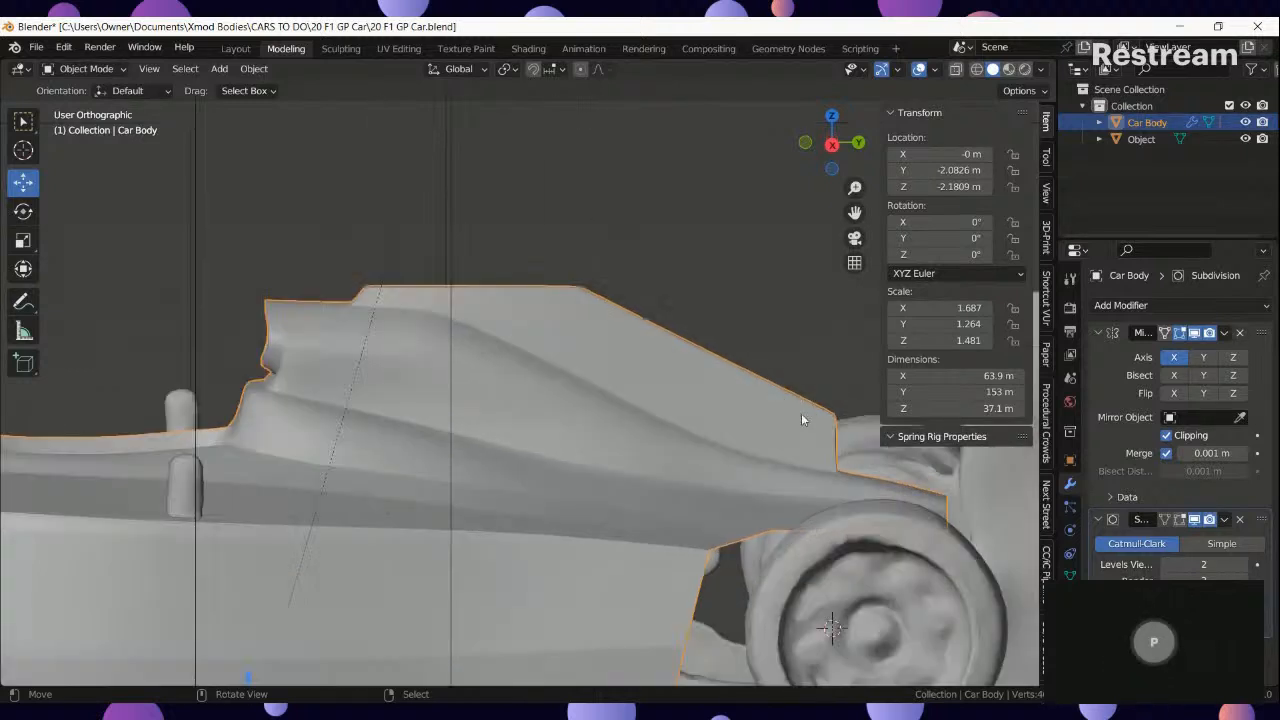
# Select the vertices along the engine cover fin's sloping rear top edge and rotate them 6.22° in the right side view.
pyautogui.moveTo(841, 446); pyautogui.dragTo(674, 463, button='middle')
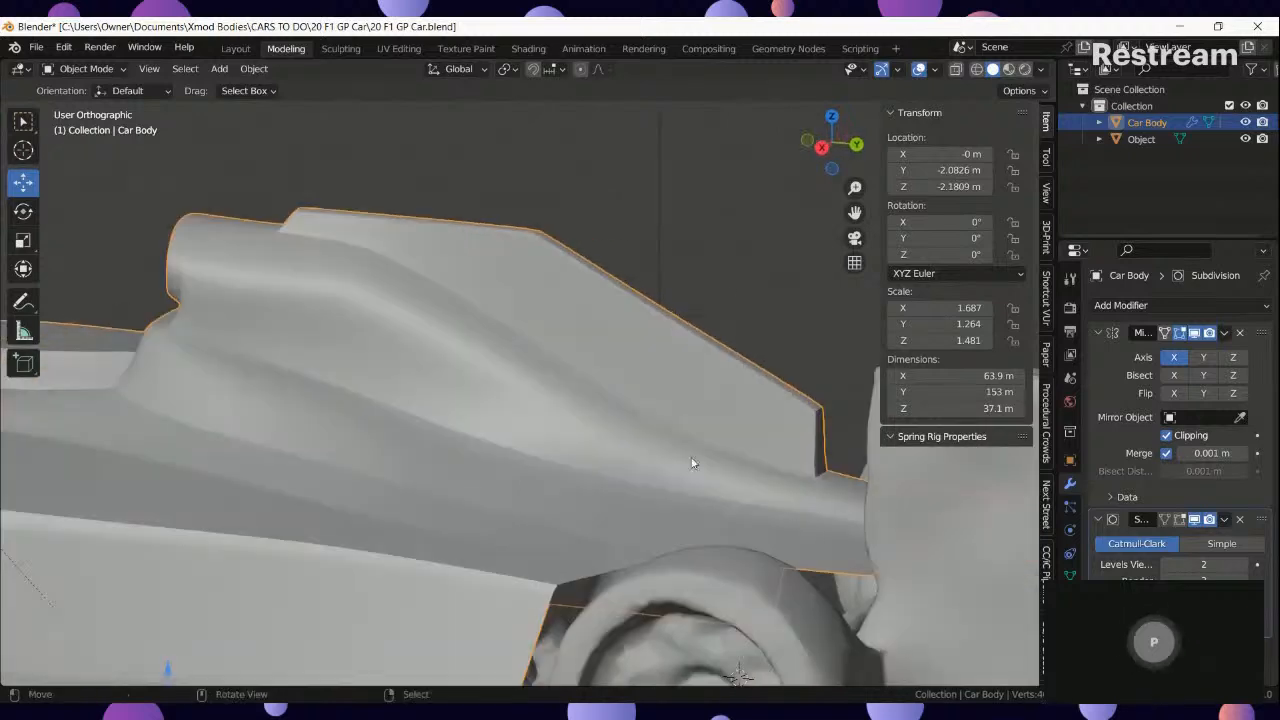
pyautogui.scroll(2, 812, 408)
pyautogui.press('Tab')
pyautogui.scroll(2, 815, 410)
pyautogui.click(819, 392)
pyautogui.keyDown('ctrl'); pyautogui.click(826, 385); pyautogui.keyUp('ctrl')
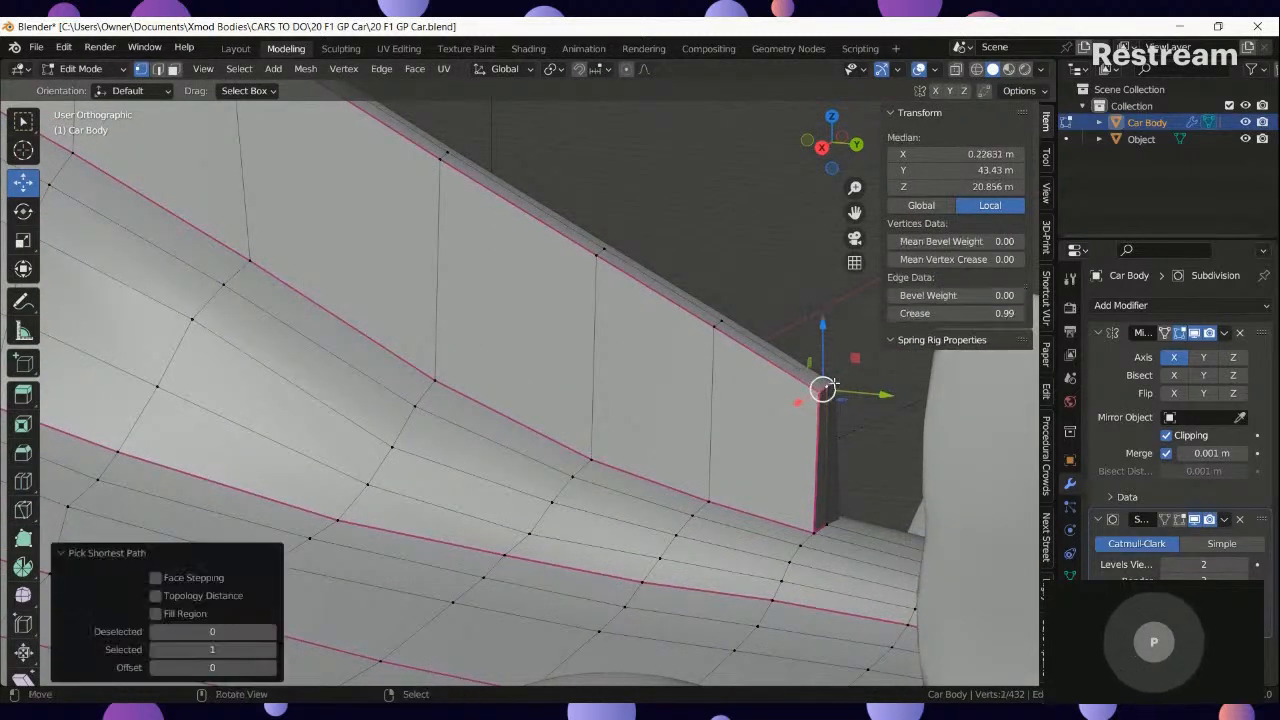
pyautogui.scroll(-1, 830, 378)
pyautogui.keyDown('shift'); pyautogui.moveTo(835, 369); pyautogui.dragTo(732, 414, button='middle'); pyautogui.keyUp('shift')
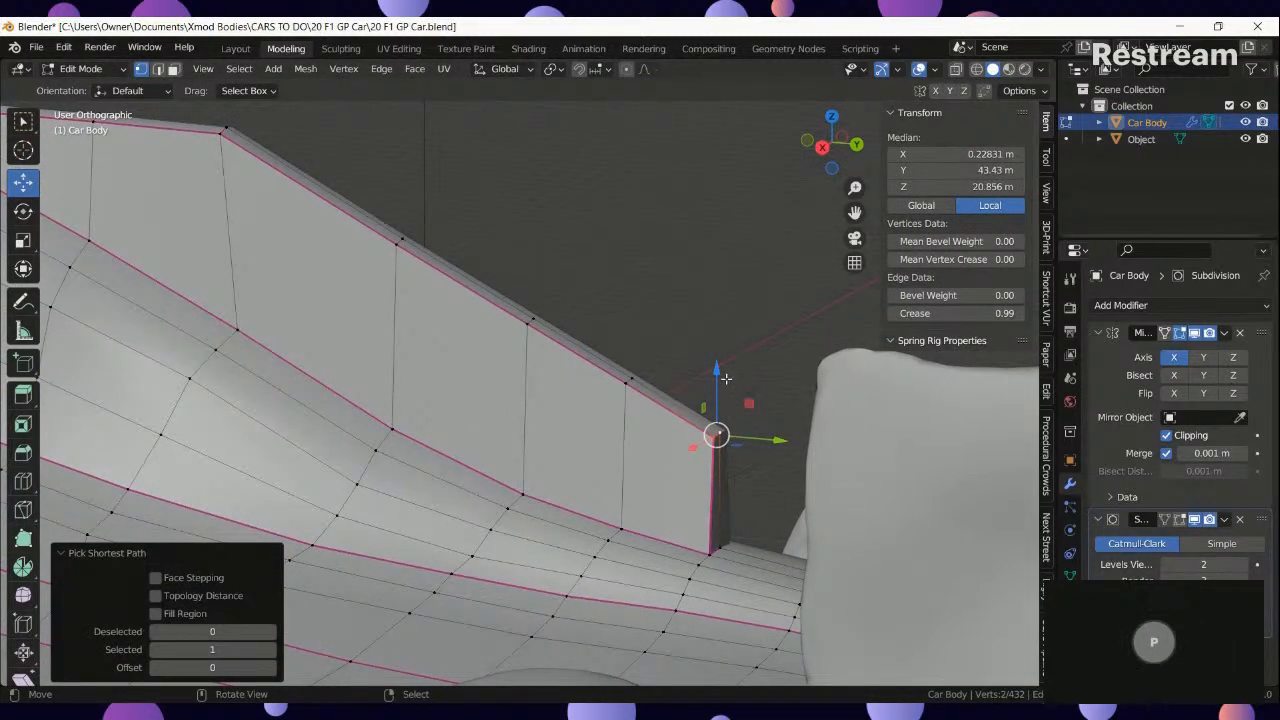
pyautogui.scroll(-3, 766, 438)
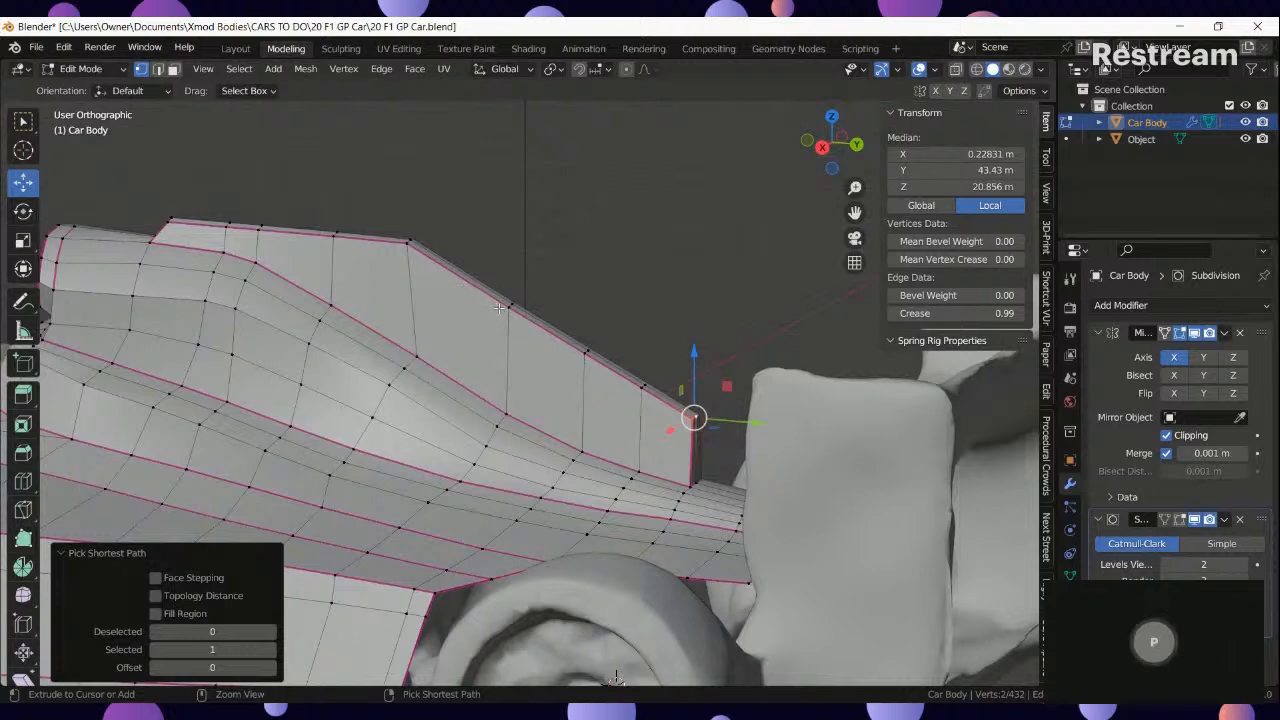
pyautogui.keyDown('ctrl'); pyautogui.click(524, 292); pyautogui.keyUp('ctrl')
pyautogui.press('q')
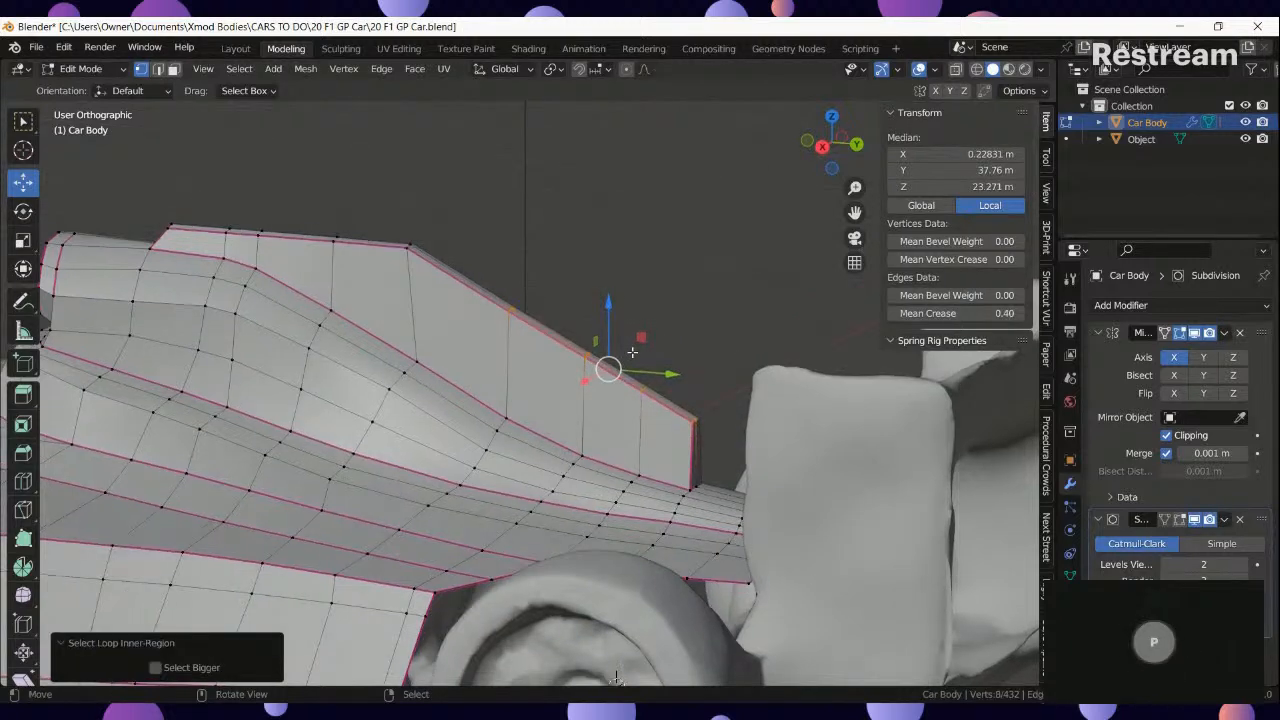
pyautogui.press('KP_3')
pyautogui.scroll(2, 725, 464)
pyautogui.press('r')
pyautogui.click(748, 500)
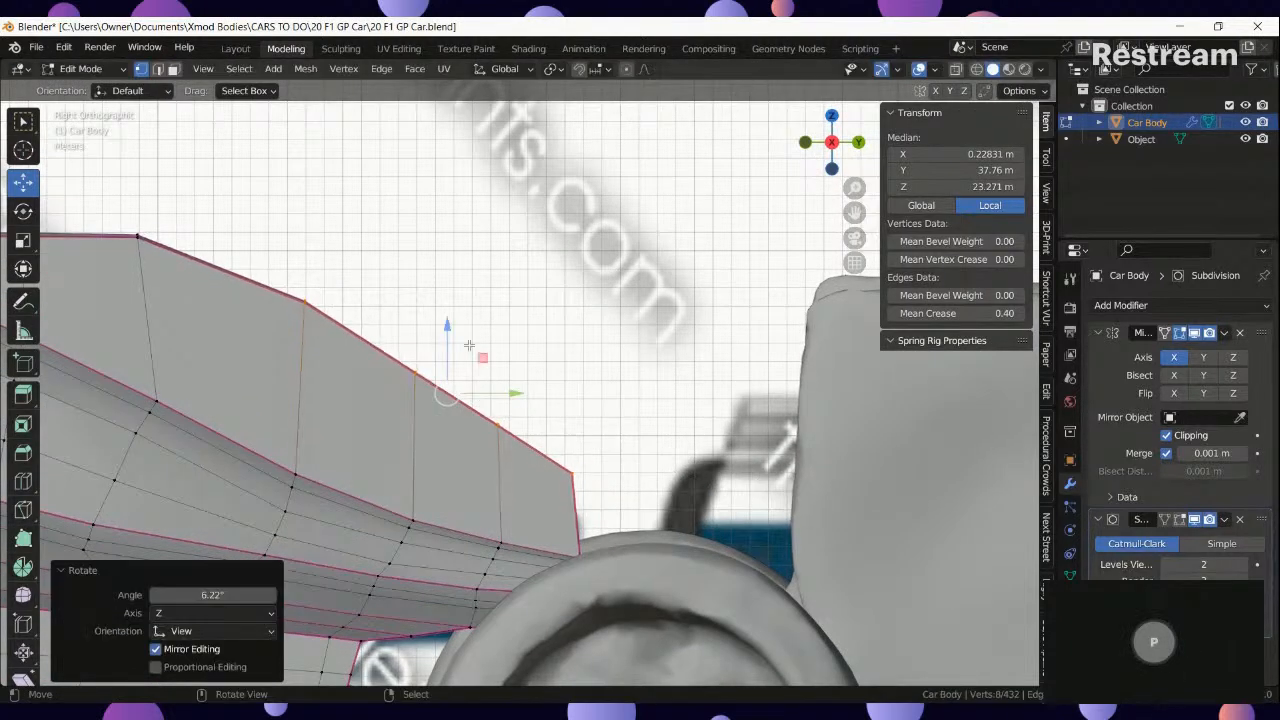
# Lower the fin's selected rear top edge by 3.5641 m along Z to bring its end down to the bodywork.
pyautogui.moveTo(446, 320); pyautogui.dragTo(437, 388)
pyautogui.press('r')
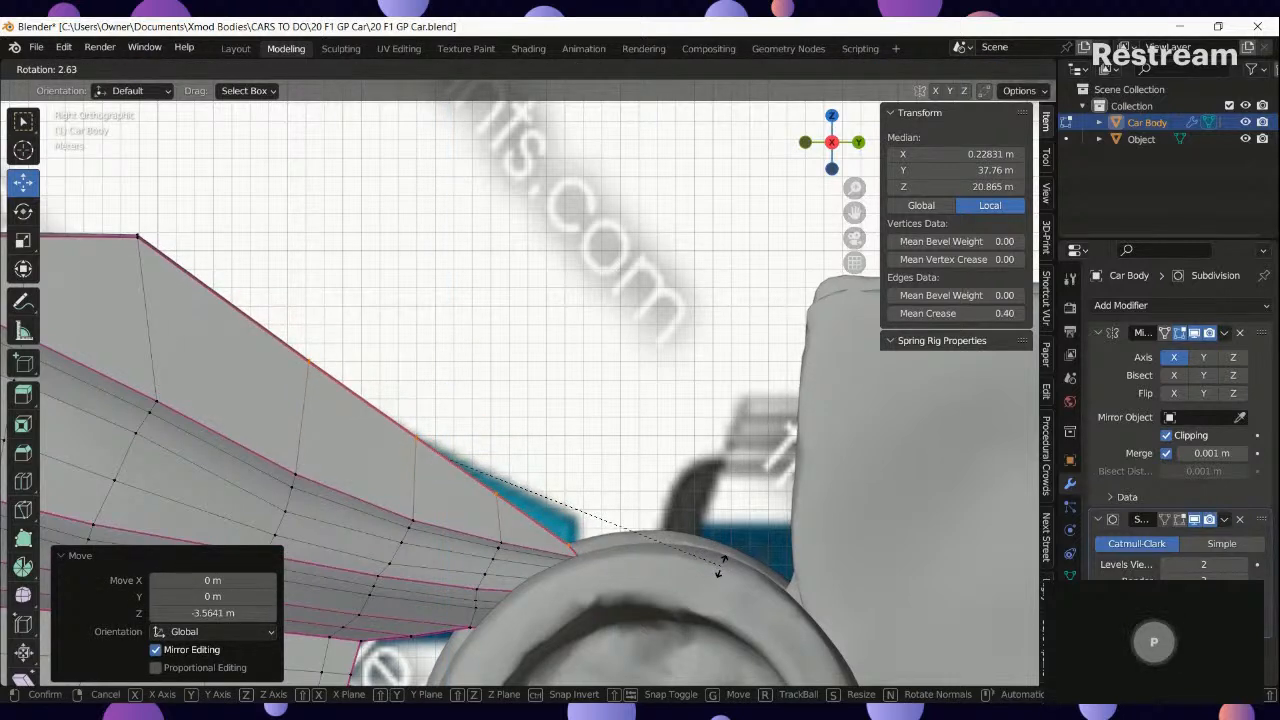
pyautogui.press('Escape')
# Check the reshaped fin on the smoothed body and switch the viewport to material preview shading.
pyautogui.press('Tab')
pyautogui.moveTo(557, 491); pyautogui.dragTo(546, 545, button='middle')
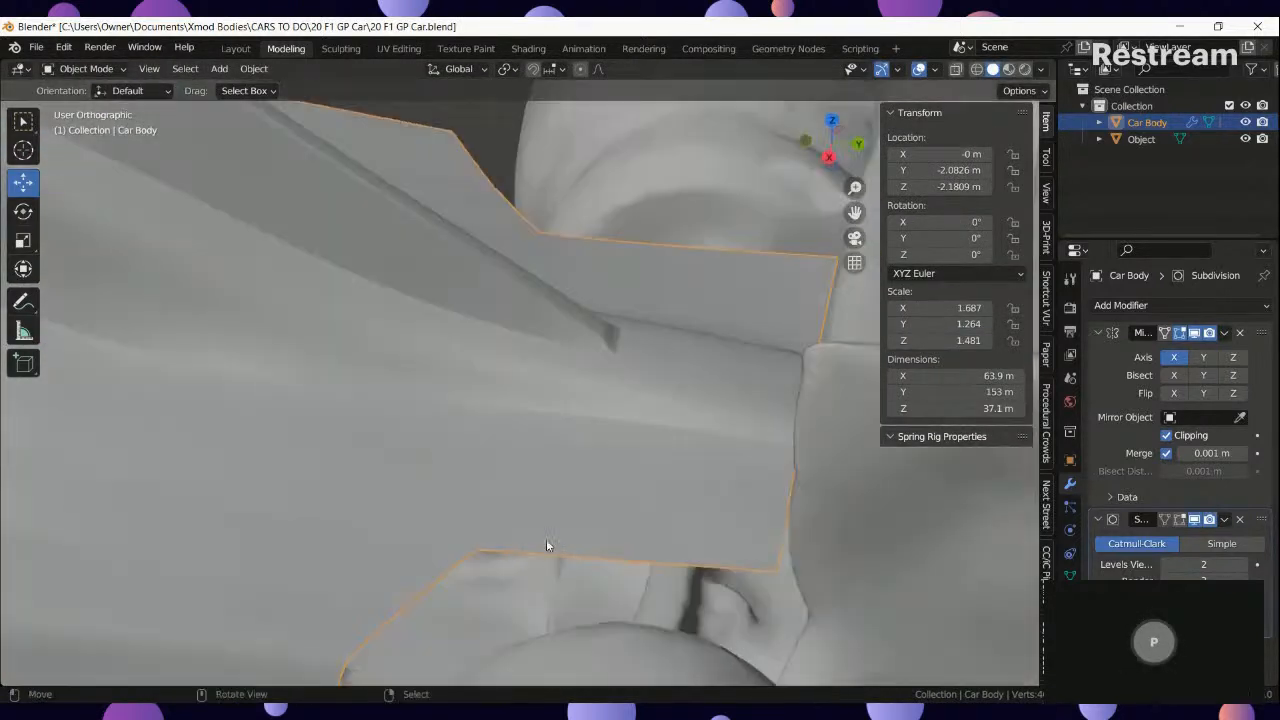
pyautogui.scroll(-3, 545, 541)
pyautogui.keyDown('shift'); pyautogui.moveTo(400, 504); pyautogui.dragTo(655, 353, button='middle'); pyautogui.keyUp('shift')
pyautogui.scroll(-2, 606, 487)
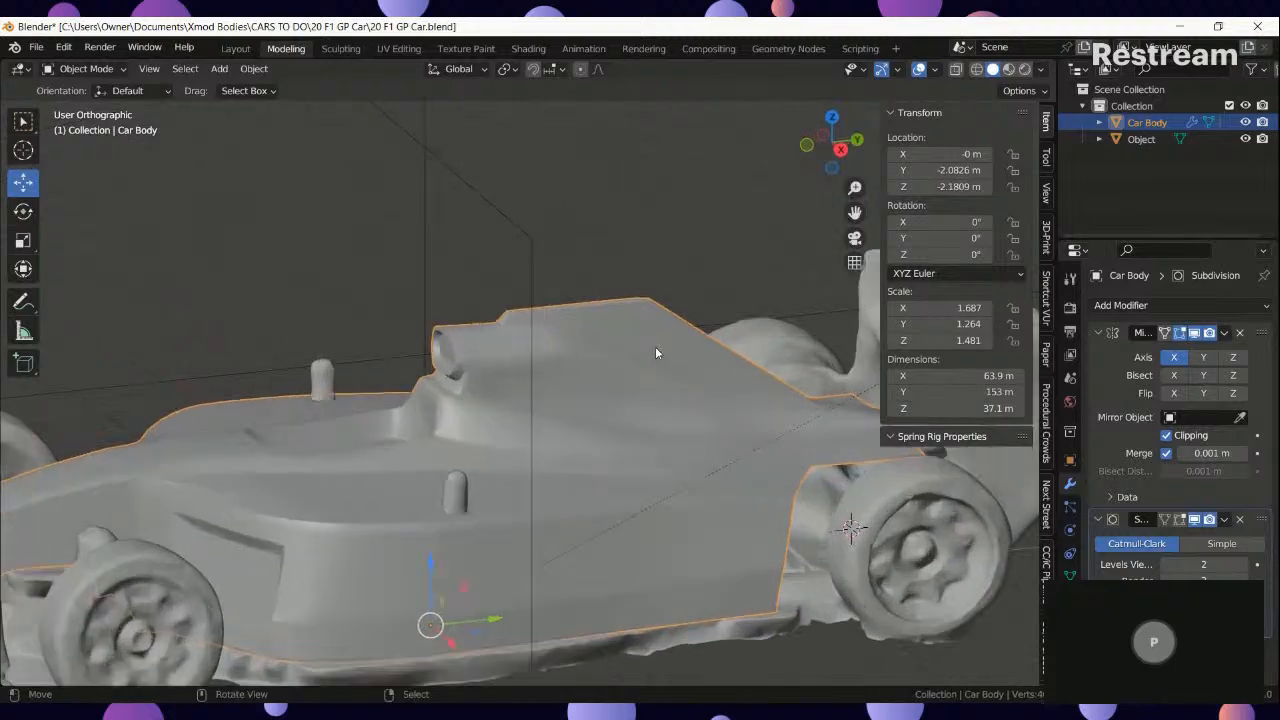
pyautogui.scroll(2, 655, 353)
pyautogui.press('z')
pyautogui.click(627, 438)
# Select all faces enclosed by the engine cover fin's outline and assign them the secondary color material.
pyautogui.press('Tab')
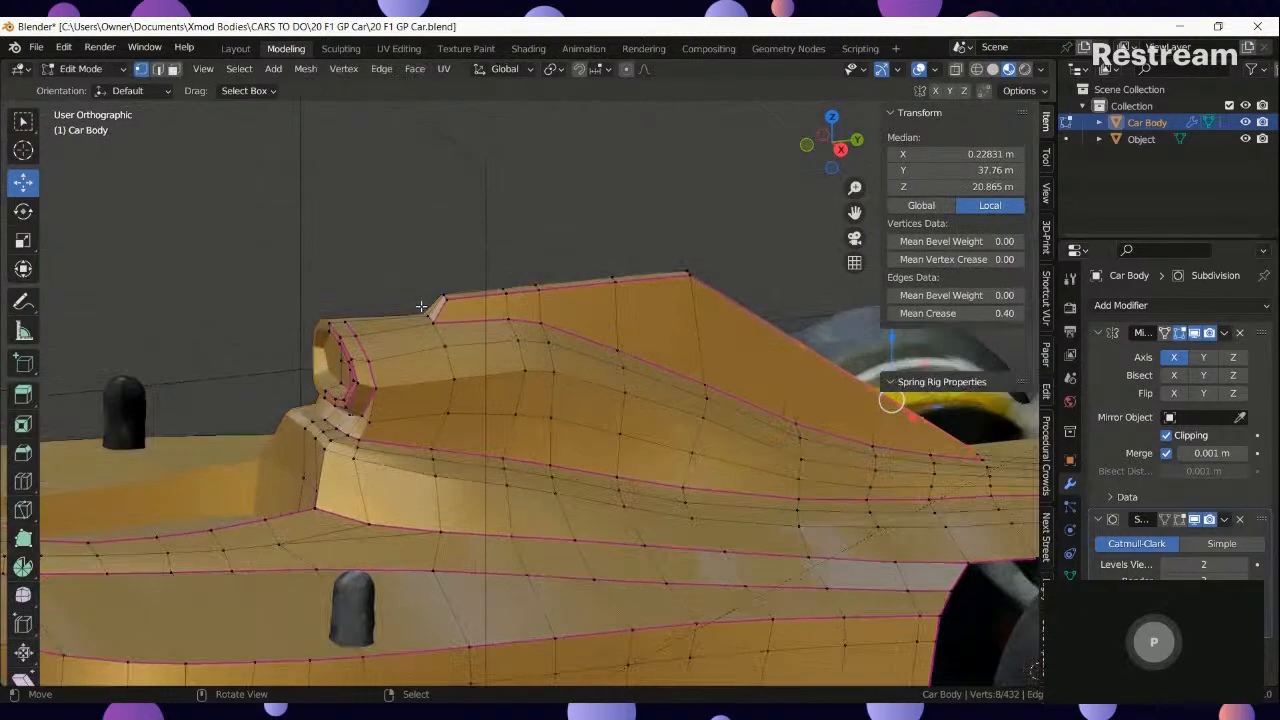
pyautogui.scroll(4, 520, 400)
pyautogui.click(453, 343)
pyautogui.keyDown('ctrl'); pyautogui.click(453, 343); pyautogui.keyUp('ctrl')
pyautogui.scroll(-5, 489, 362)
pyautogui.scroll(4, 800, 420)
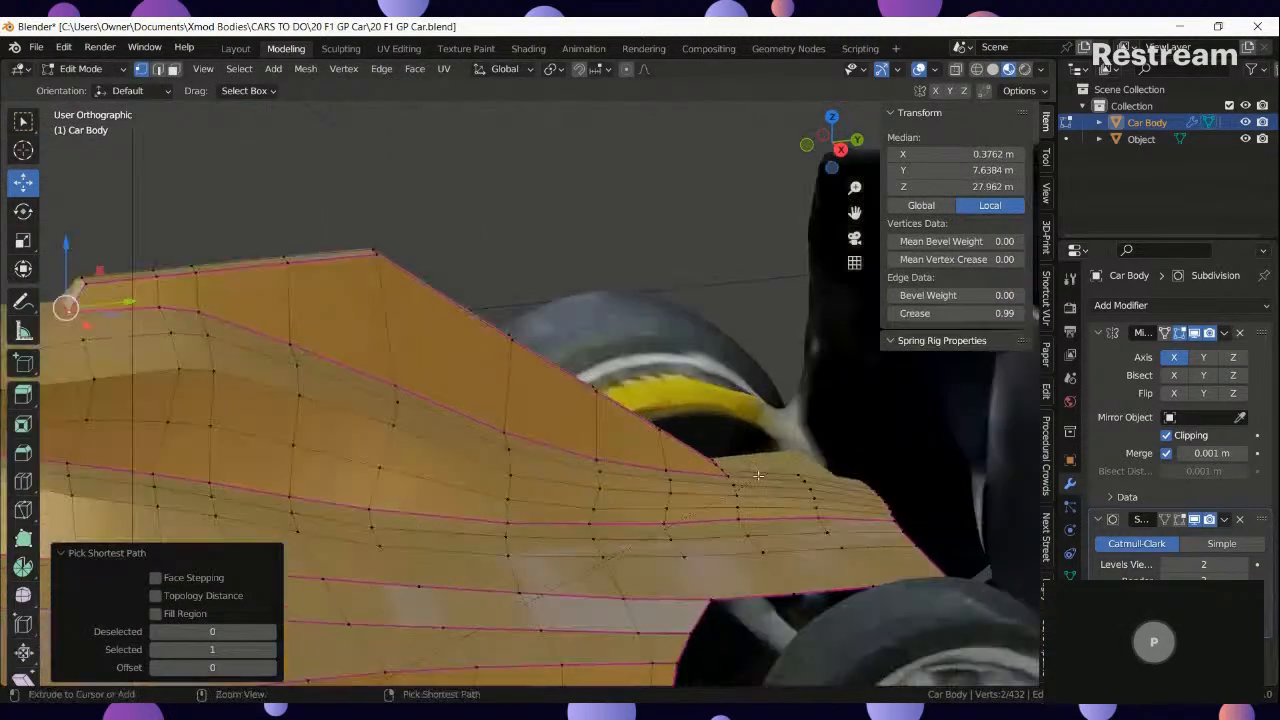
pyautogui.keyDown('ctrl'); pyautogui.click(727, 479); pyautogui.keyUp('ctrl')
pyautogui.moveTo(712, 489); pyautogui.dragTo(701, 493, button='middle')
pyautogui.scroll(2, 701, 493)
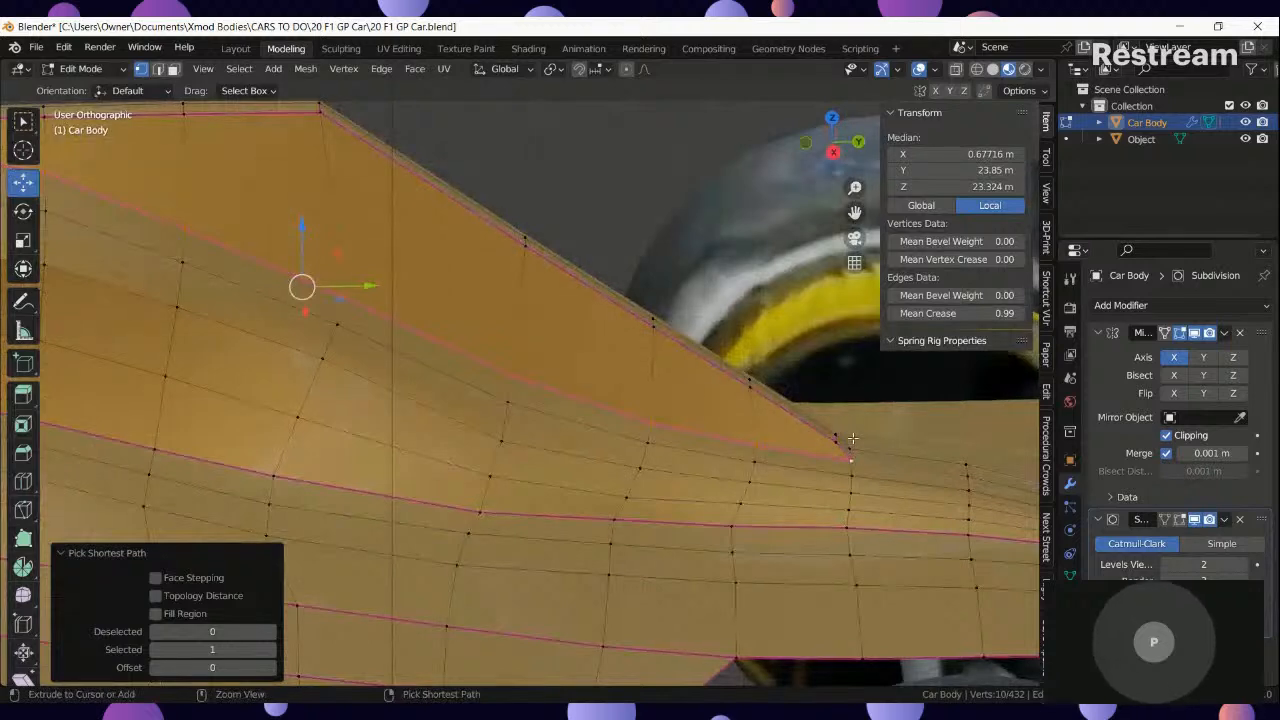
pyautogui.keyDown('ctrl'); pyautogui.click(848, 440); pyautogui.keyUp('ctrl')
pyautogui.press('q')
pyautogui.scroll(1, 850, 440)
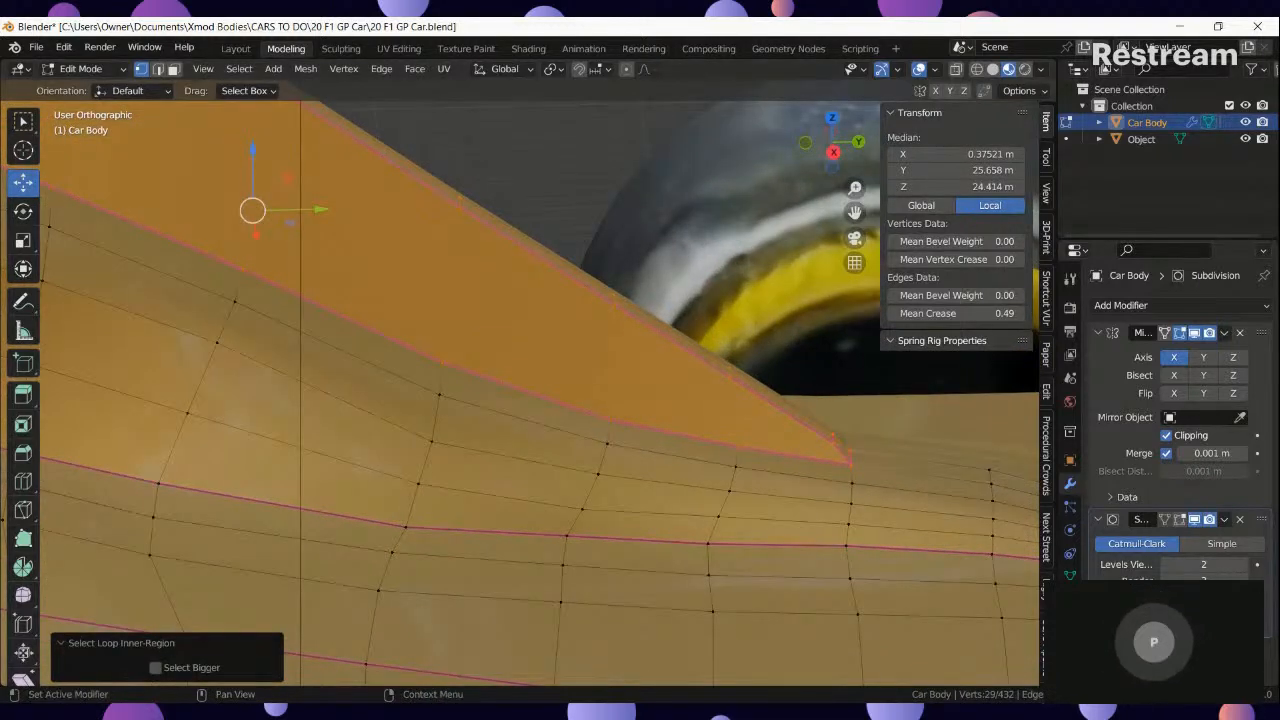
pyautogui.click(1070, 599)
pyautogui.click(1143, 327)
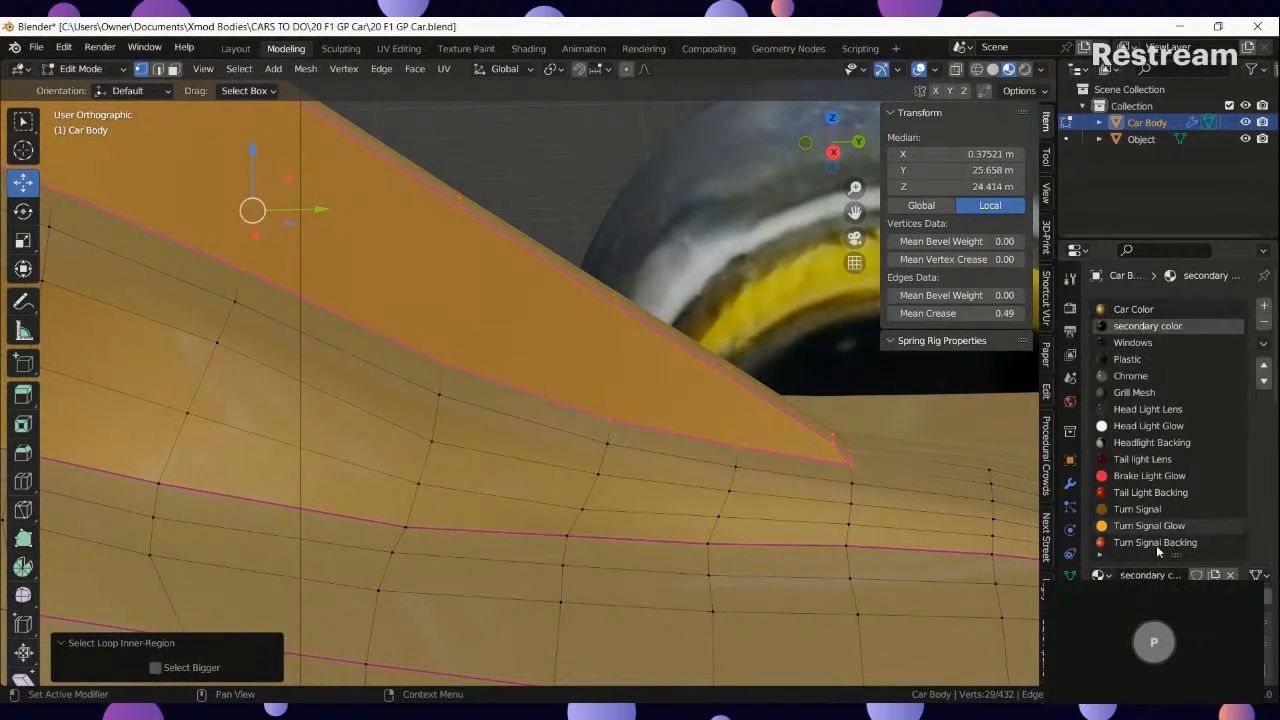
pyautogui.click(1119, 597)
# Select the body's lower side strip, including the area below the sidepod intake, and assign it the secondary color material.
pyautogui.press('Tab')
pyautogui.scroll(-9, 595, 428)
pyautogui.keyDown('shift'); pyautogui.moveTo(280, 482); pyautogui.dragTo(510, 480, button='middle'); pyautogui.keyUp('shift')
pyautogui.scroll(3, 603, 486)
pyautogui.press('Tab')
pyautogui.scroll(5, 764, 468)
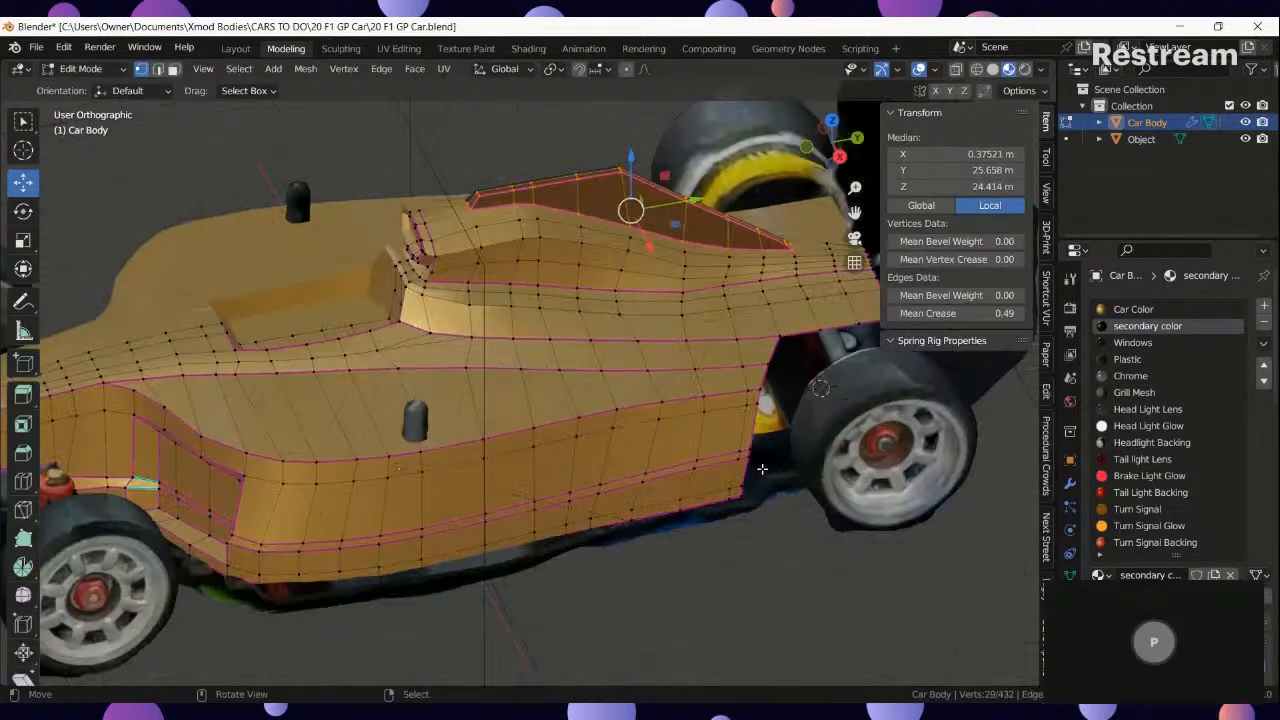
pyautogui.scroll(-5, 707, 425)
pyautogui.moveTo(694, 423); pyautogui.dragTo(903, 409, button='middle')
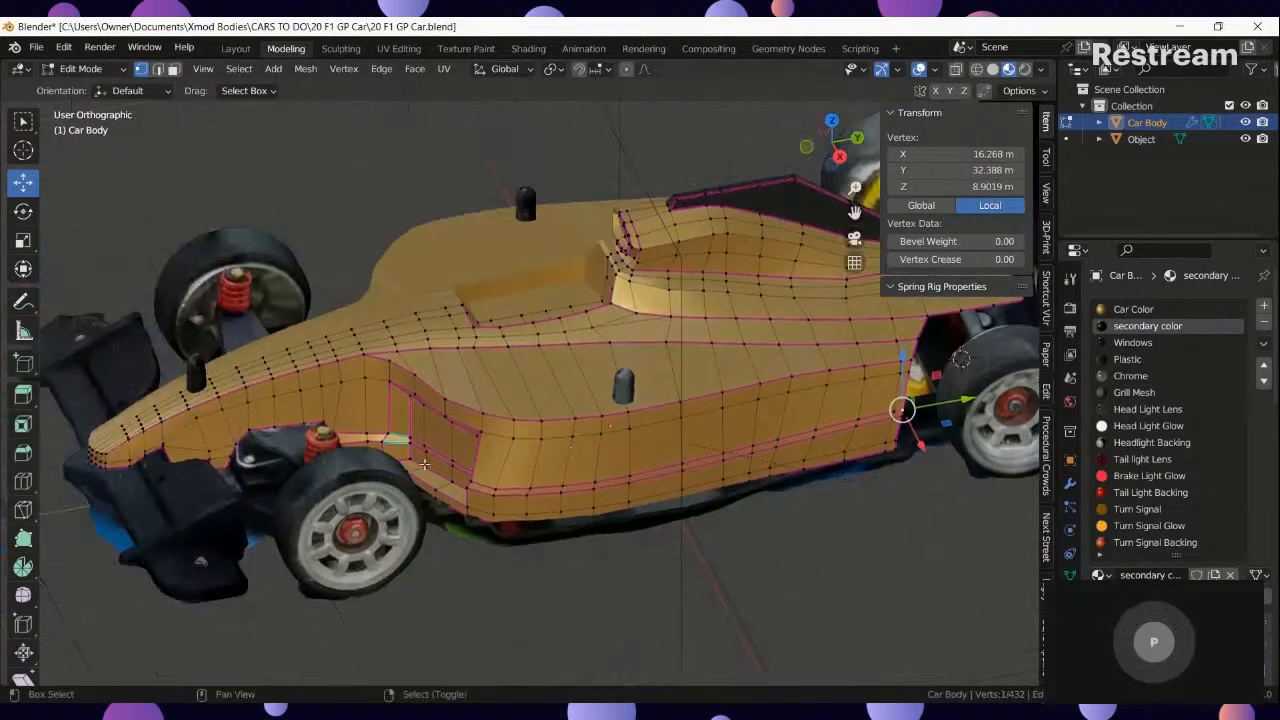
pyautogui.scroll(5, 903, 409)
pyautogui.keyDown('ctrl'); pyautogui.click(513, 482); pyautogui.keyUp('ctrl')
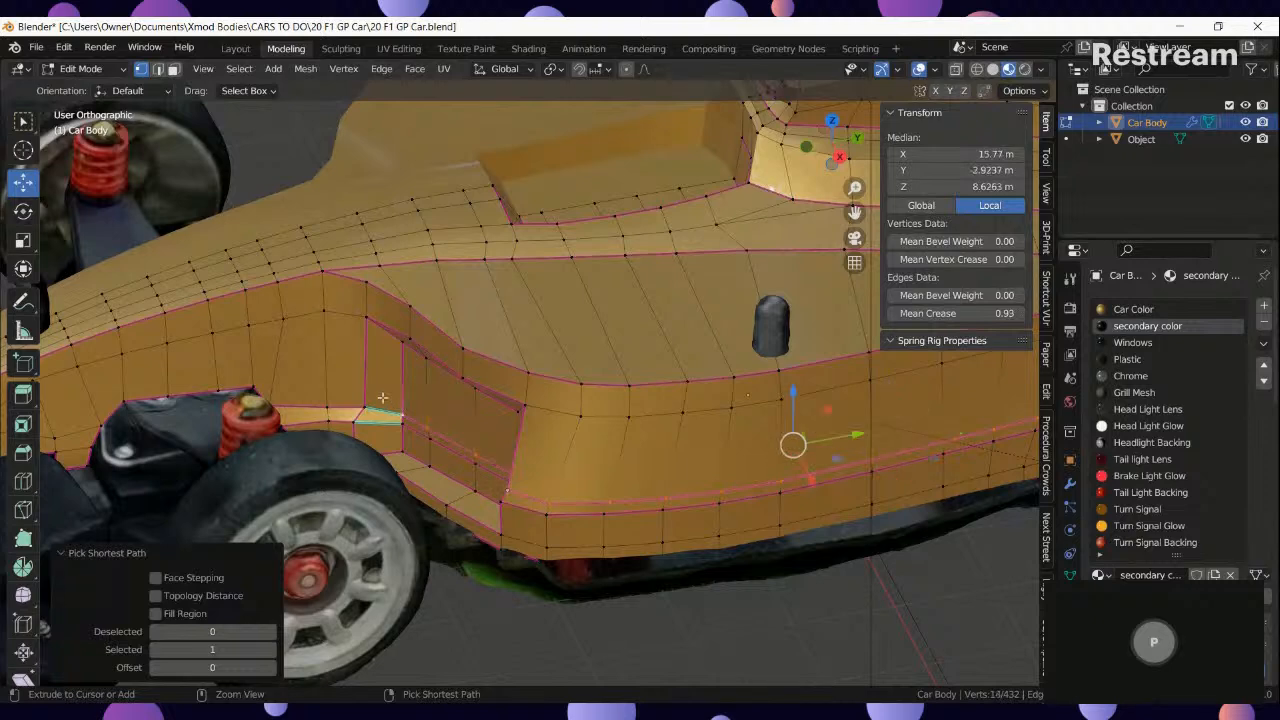
pyautogui.press('q')
pyautogui.click(277, 404)
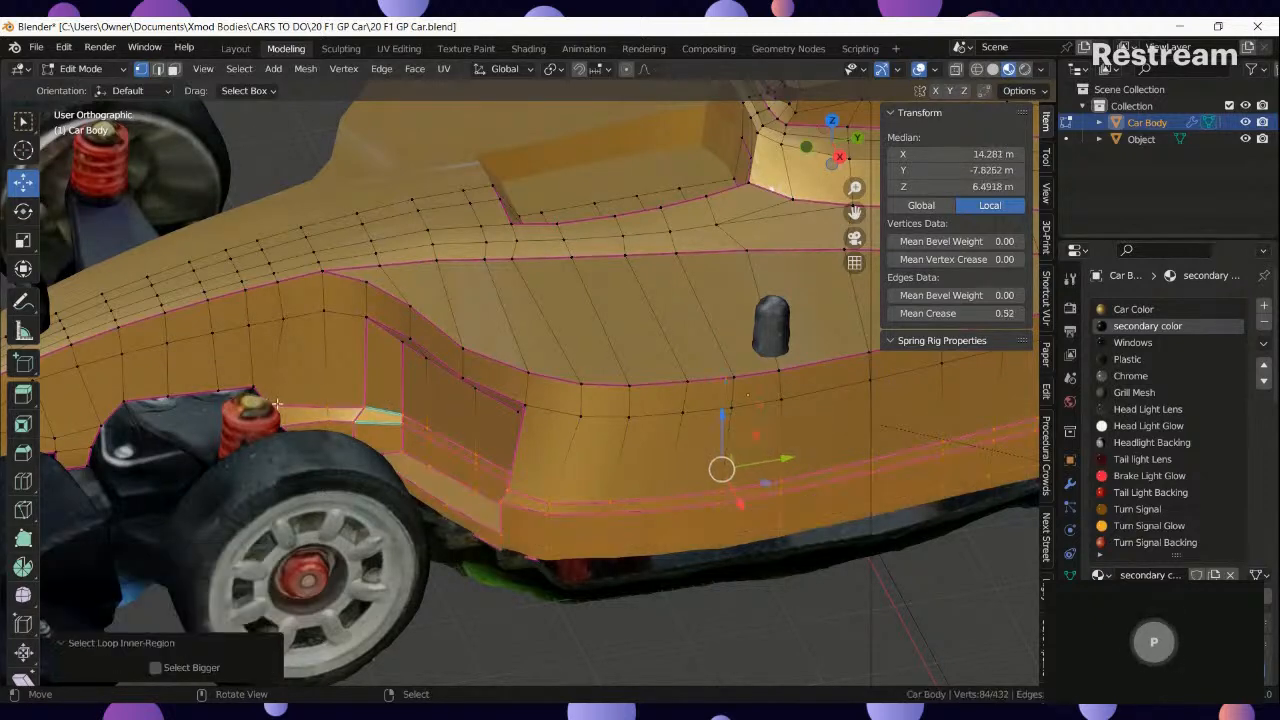
# Select the small lower panel on the side of the nose above the front wing and assign it the secondary color material.
pyautogui.scroll(-5, 572, 500)
pyautogui.moveTo(540, 495); pyautogui.dragTo(430, 478, button='middle')
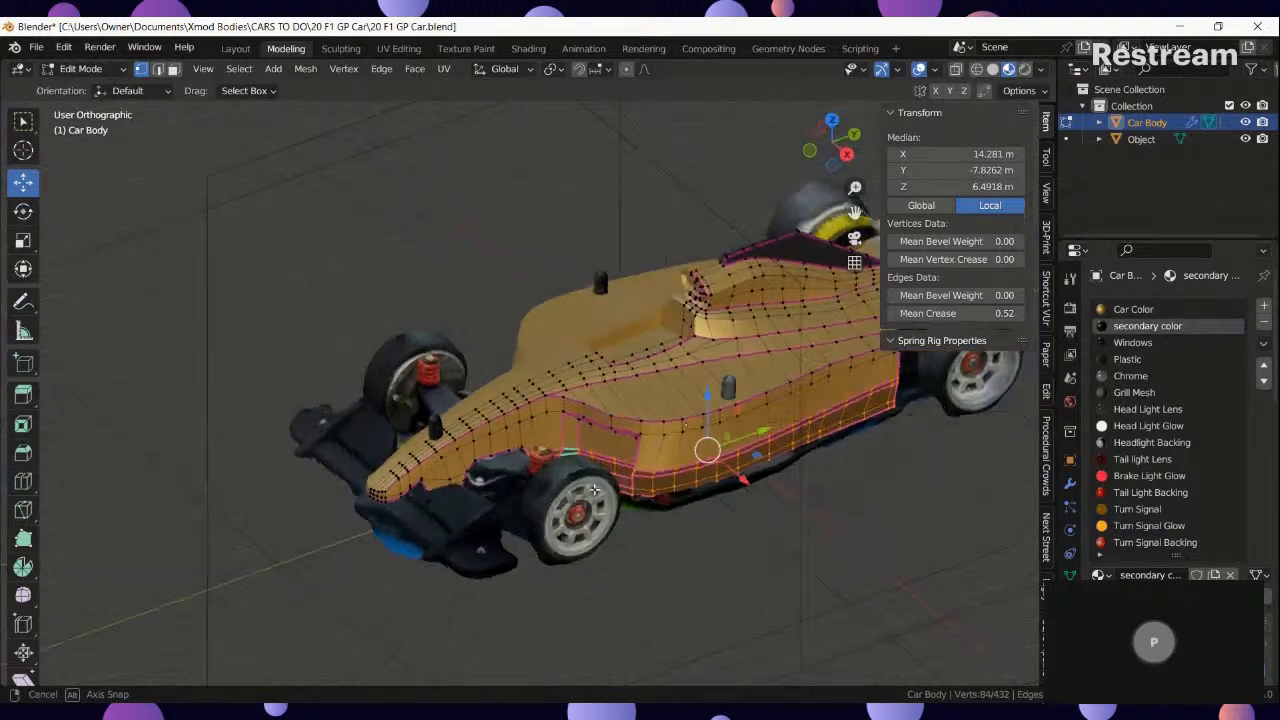
pyautogui.scroll(3, 424, 476)
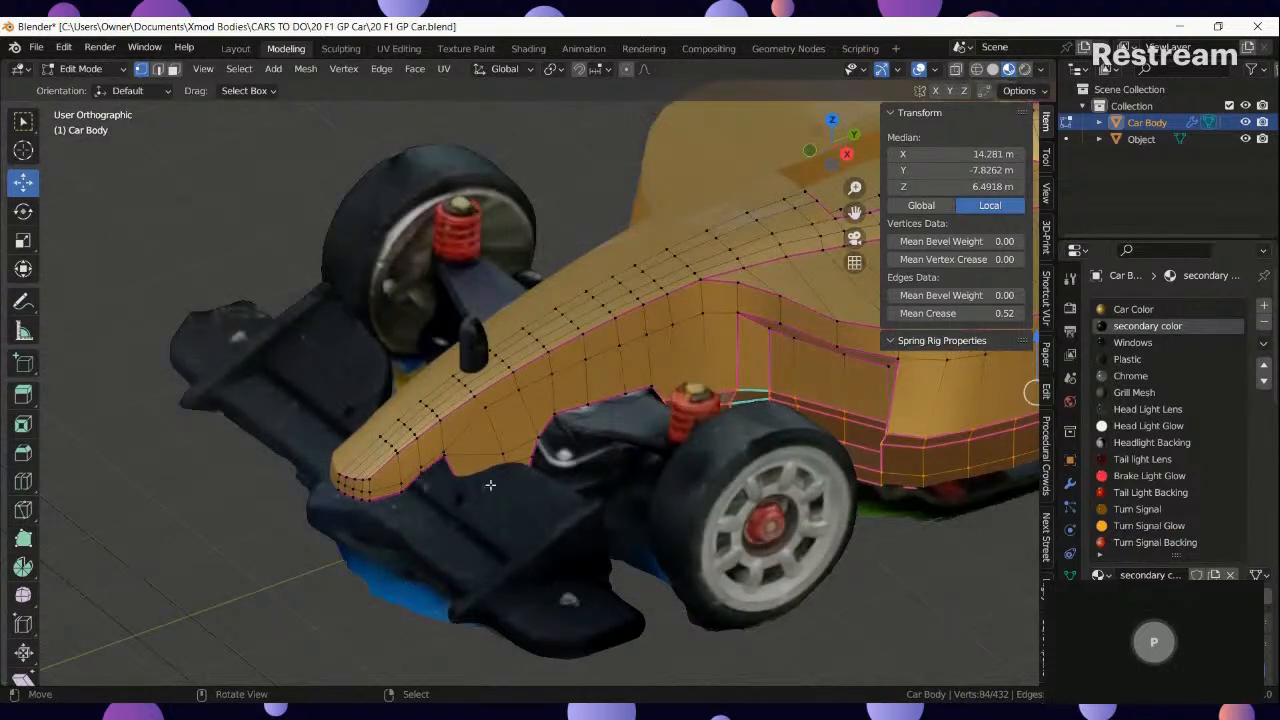
pyautogui.scroll(3, 490, 485)
pyautogui.click(512, 448)
pyautogui.keyDown('ctrl'); pyautogui.click(380, 490); pyautogui.keyUp('ctrl')
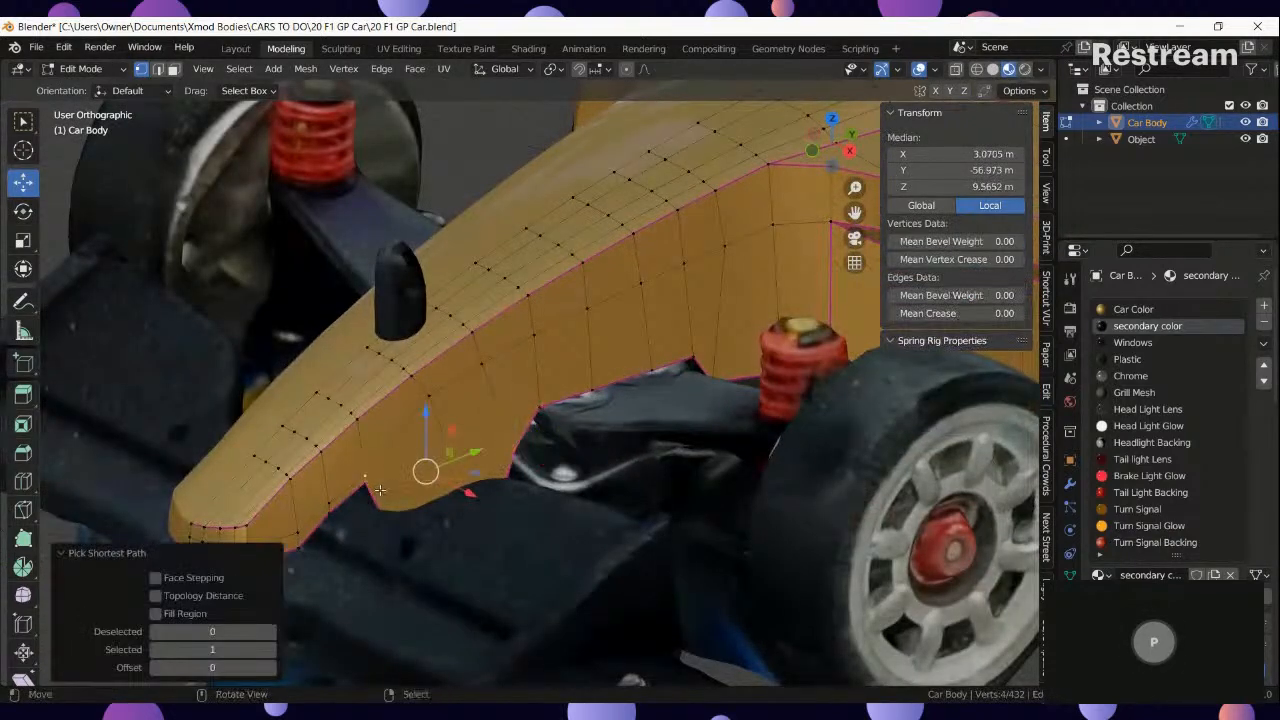
pyautogui.hotkey('ctrl', 'z')
pyautogui.press('q')
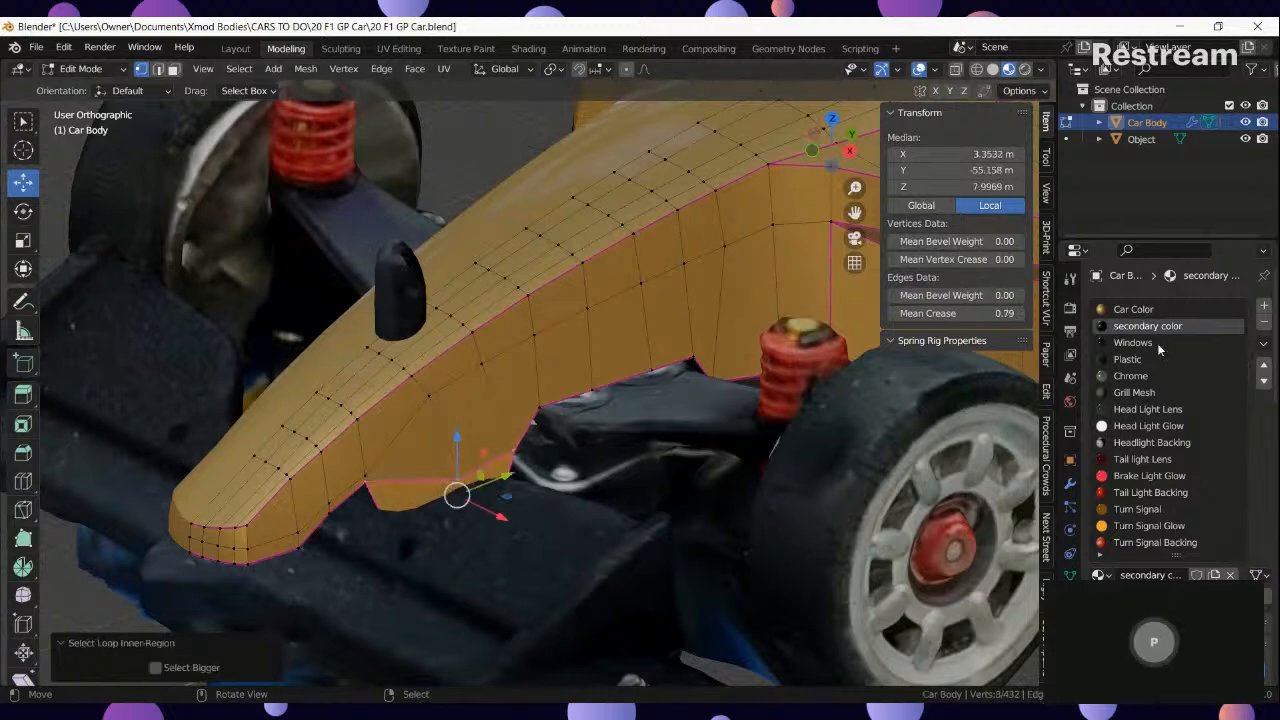
pyautogui.press('Tab')
pyautogui.scroll(-5, 463, 499)
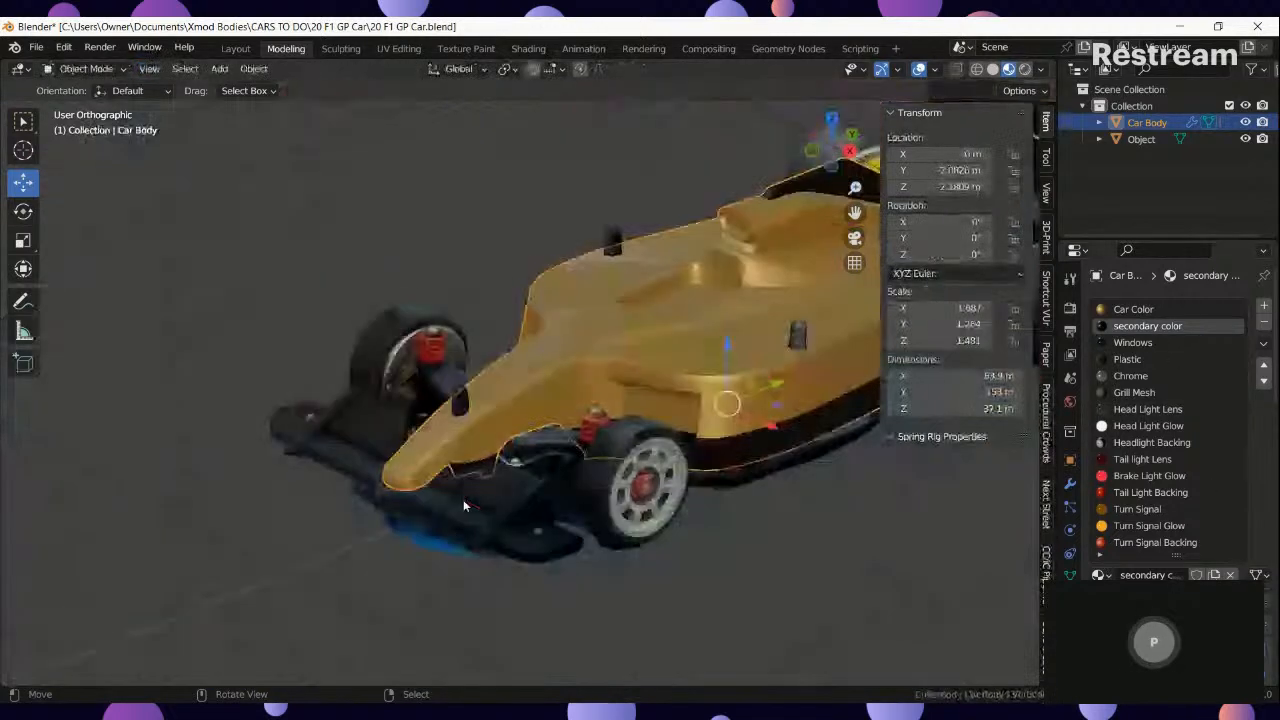
# Select the recessed back faces of the sidepod intake and assign them the Grill Mesh material.
pyautogui.moveTo(463, 499); pyautogui.dragTo(370, 556, button='middle')
pyautogui.click(387, 537)
pyautogui.press('Tab')
pyautogui.scroll(6, 269, 525)
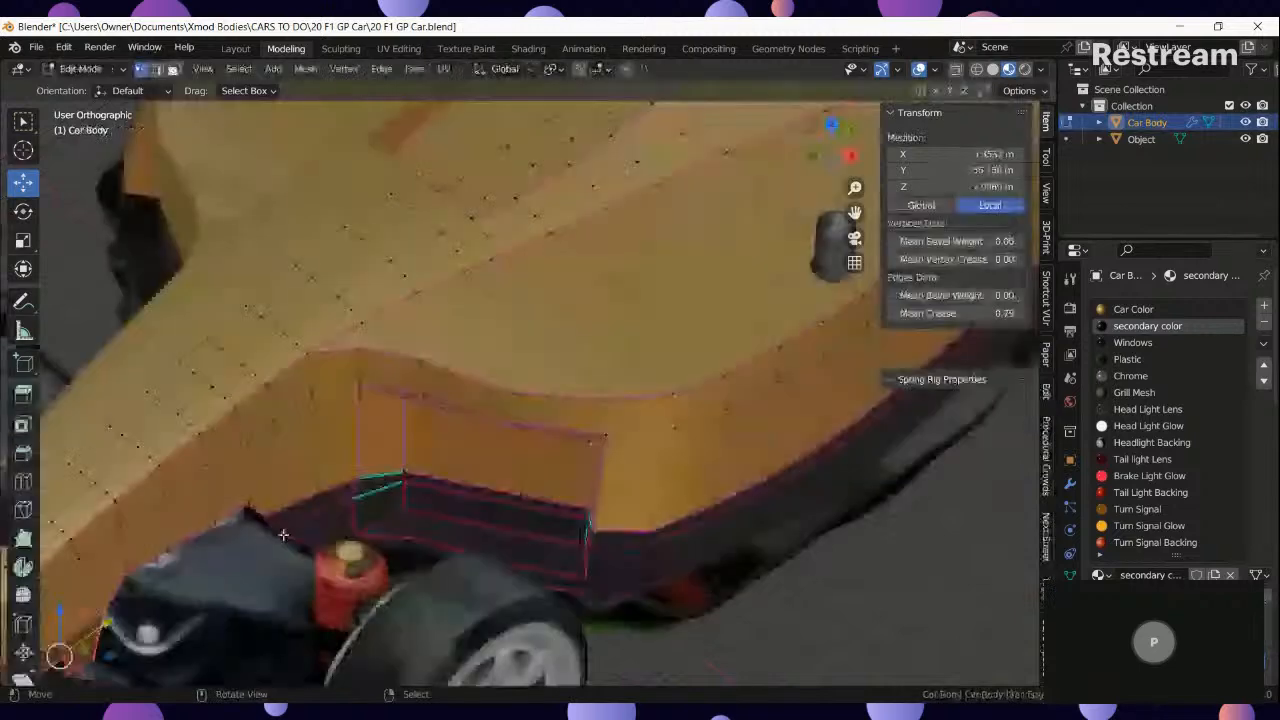
pyautogui.moveTo(283, 534); pyautogui.dragTo(320, 542, button='middle')
pyautogui.rightClick(433, 512)
pyautogui.moveTo(491, 508); pyautogui.dragTo(618, 555, button='middle')
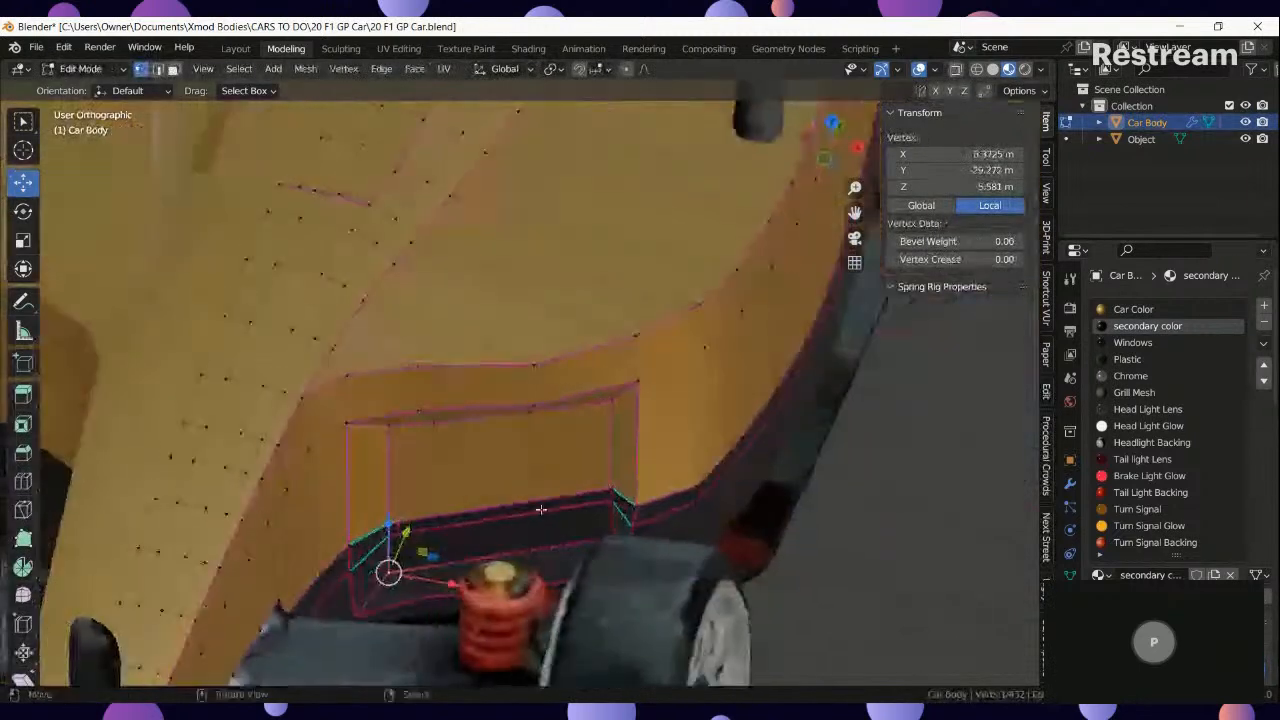
pyautogui.keyDown('ctrl'); pyautogui.rightClick(607, 543); pyautogui.keyUp('ctrl')
pyautogui.keyDown('ctrl'); pyautogui.rightClick(609, 409); pyautogui.keyUp('ctrl')
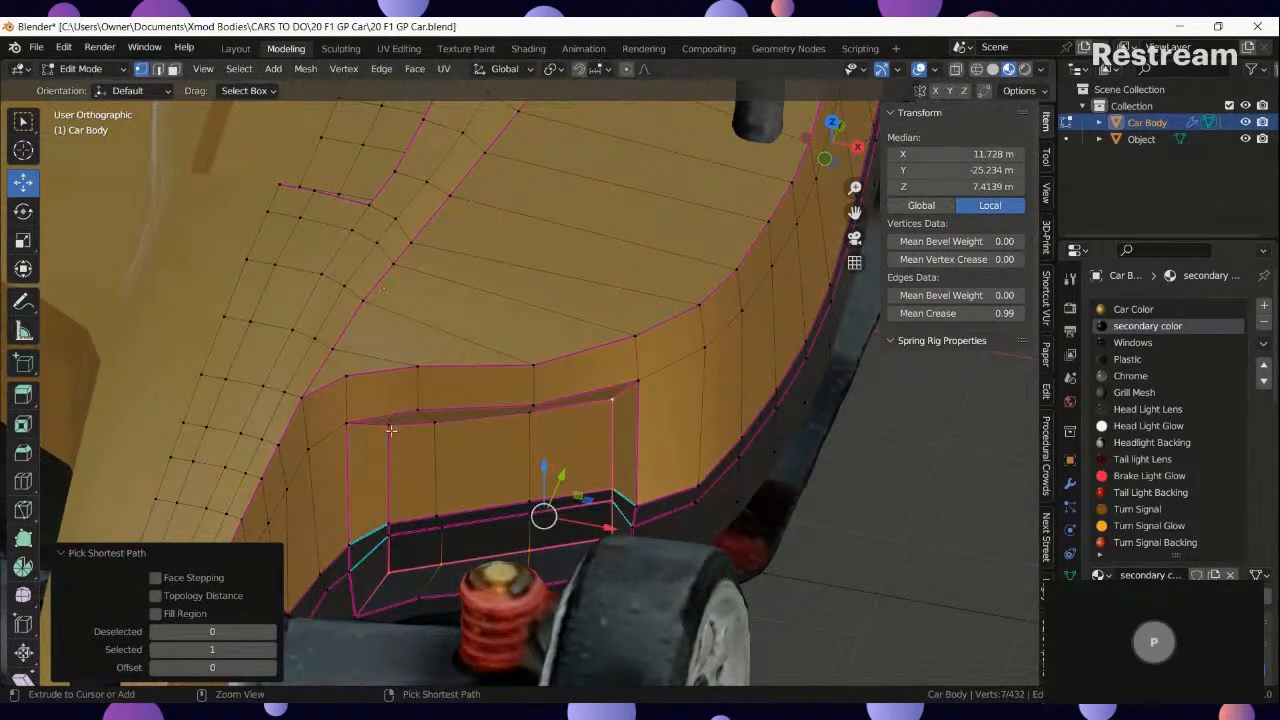
pyautogui.keyDown('ctrl'); pyautogui.rightClick(390, 428); pyautogui.keyUp('ctrl')
pyautogui.press('q')
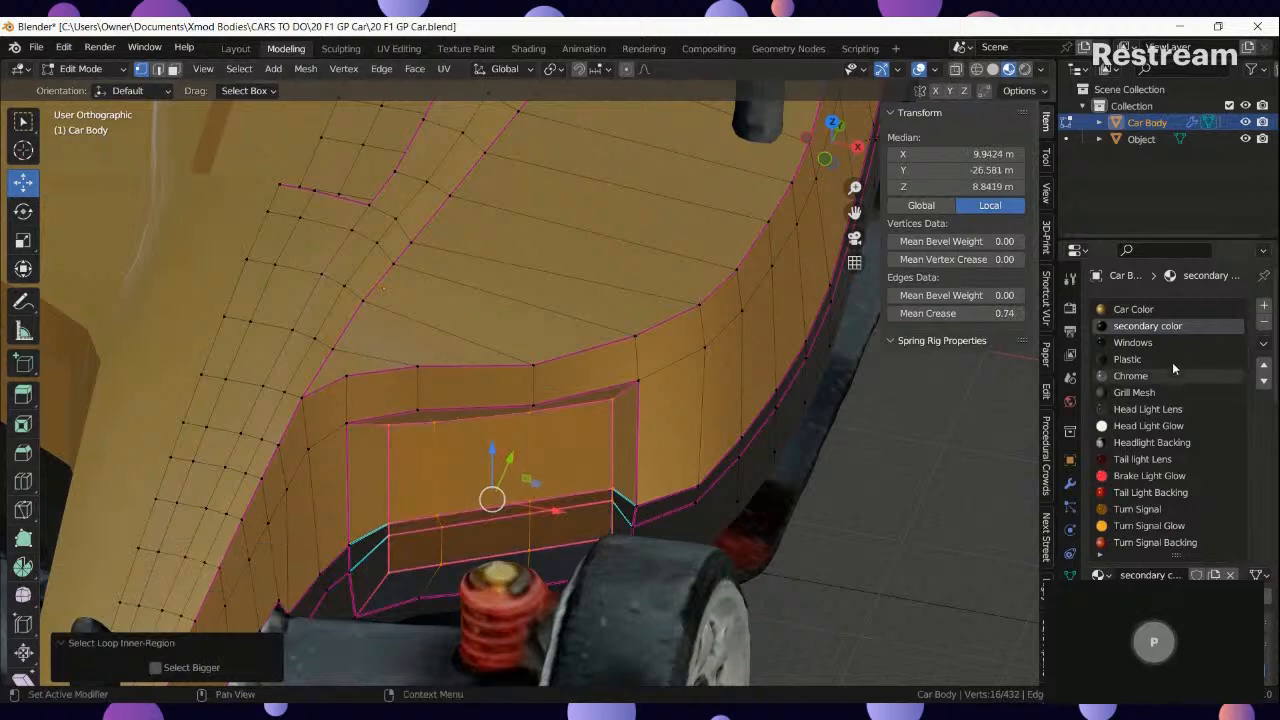
pyautogui.click(1140, 392)
pyautogui.click(1120, 597)
# Select the cockpit recess's floor and wall faces and assign them the Plastic material.
pyautogui.press('Tab')
pyautogui.scroll(-5, 792, 527)
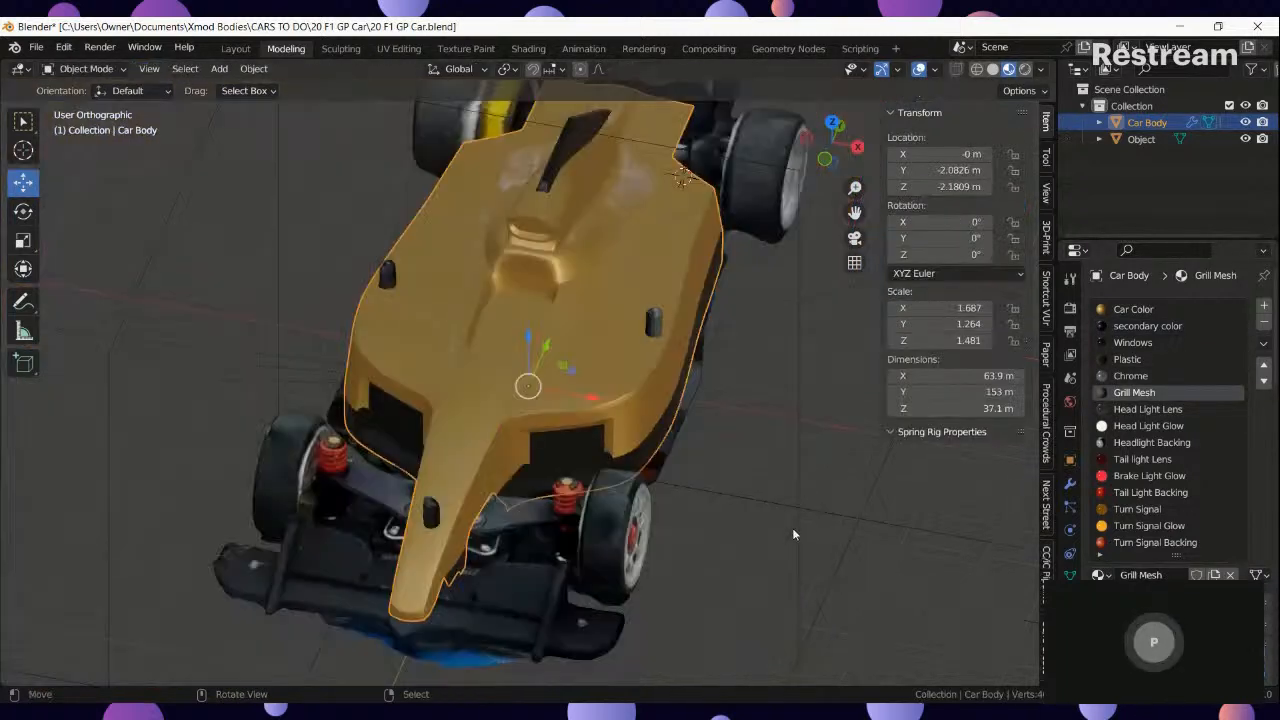
pyautogui.rightClick(745, 539)
pyautogui.moveTo(745, 539); pyautogui.dragTo(588, 456, button='middle')
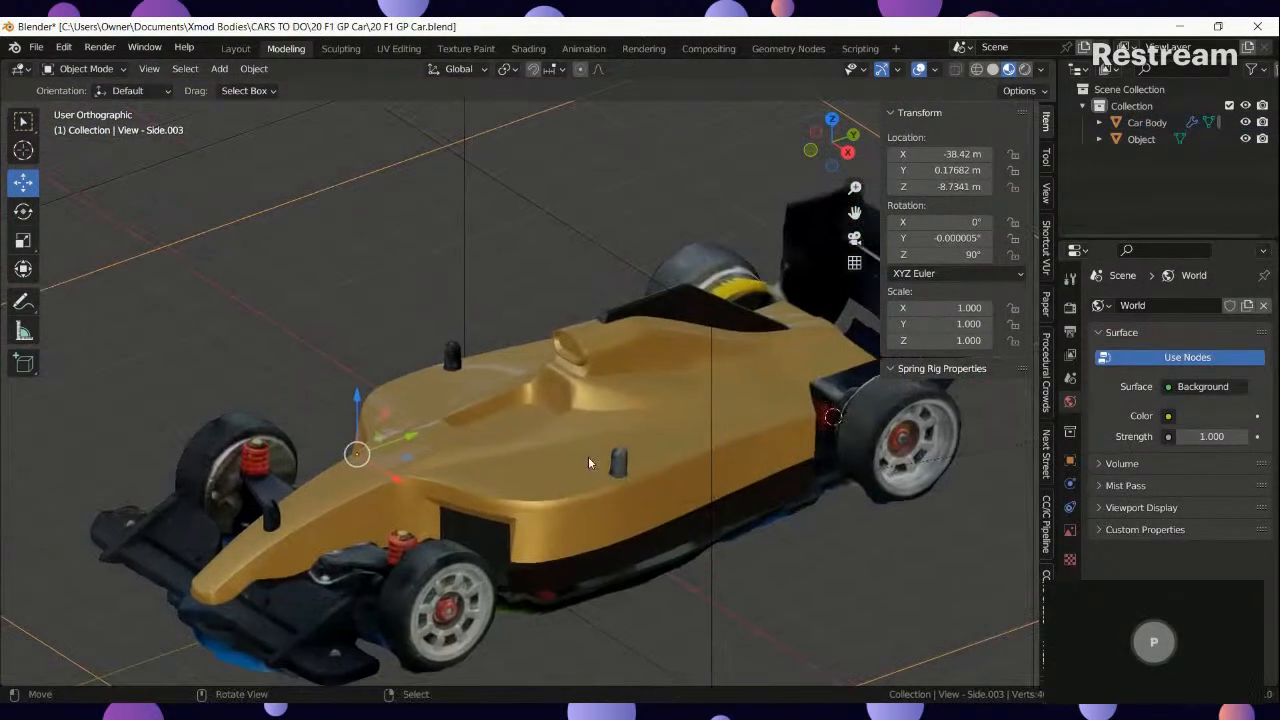
pyautogui.click(588, 456)
pyautogui.press('Tab')
pyautogui.scroll(5, 556, 398)
pyautogui.moveTo(556, 398); pyautogui.dragTo(368, 359, button='middle')
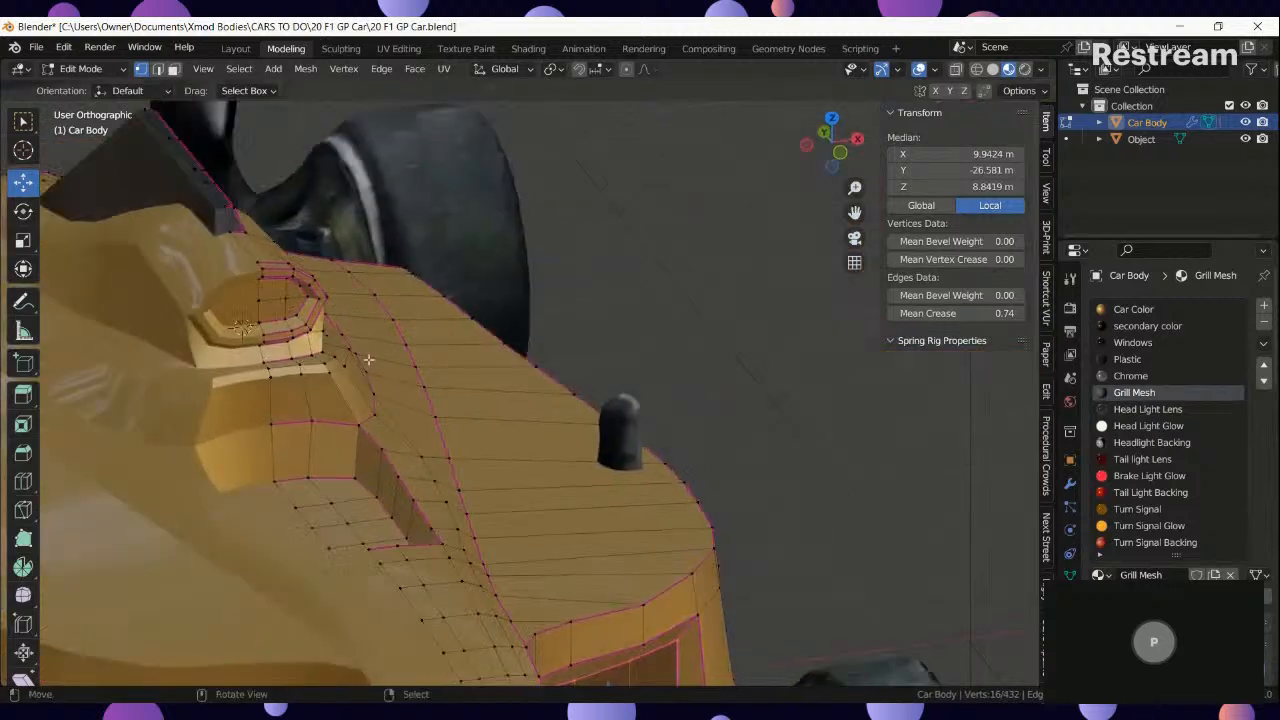
pyautogui.click(272, 422)
pyautogui.keyDown('ctrl'); pyautogui.click(358, 425); pyautogui.keyUp('ctrl')
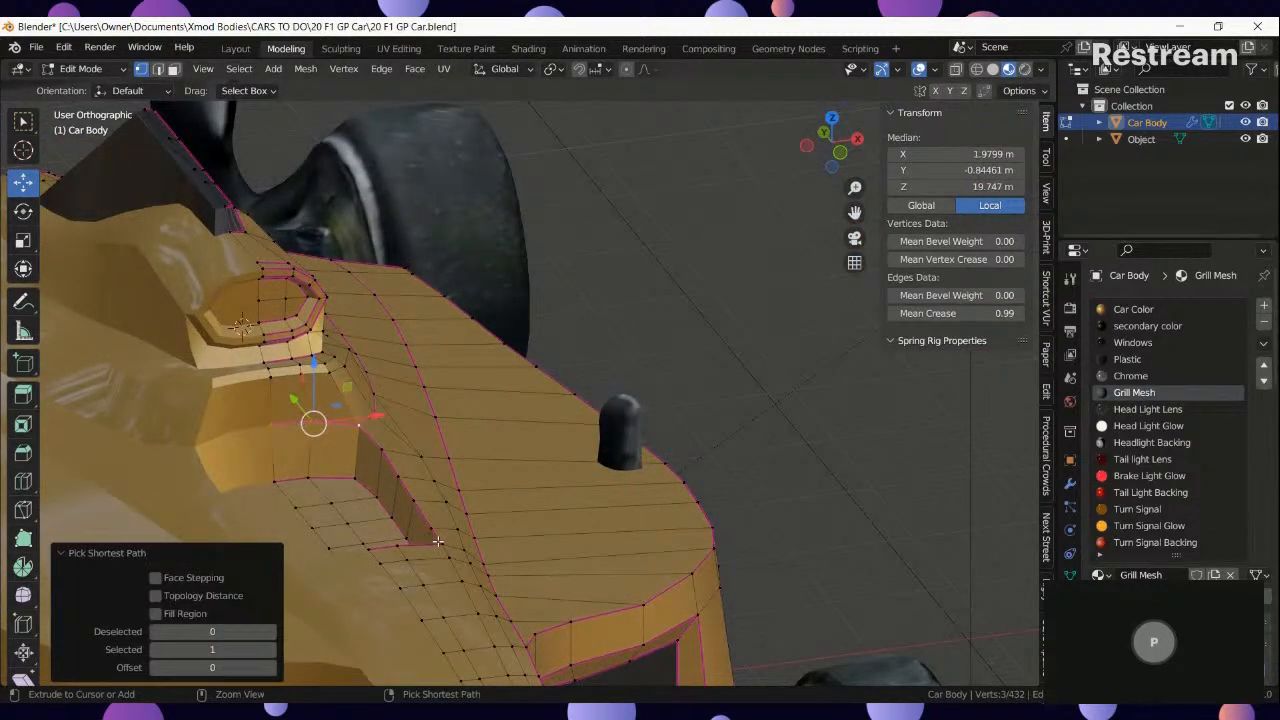
pyautogui.keyDown('ctrl'); pyautogui.click(330, 548); pyautogui.keyUp('ctrl')
pyautogui.press('q')
pyautogui.click(1148, 349)
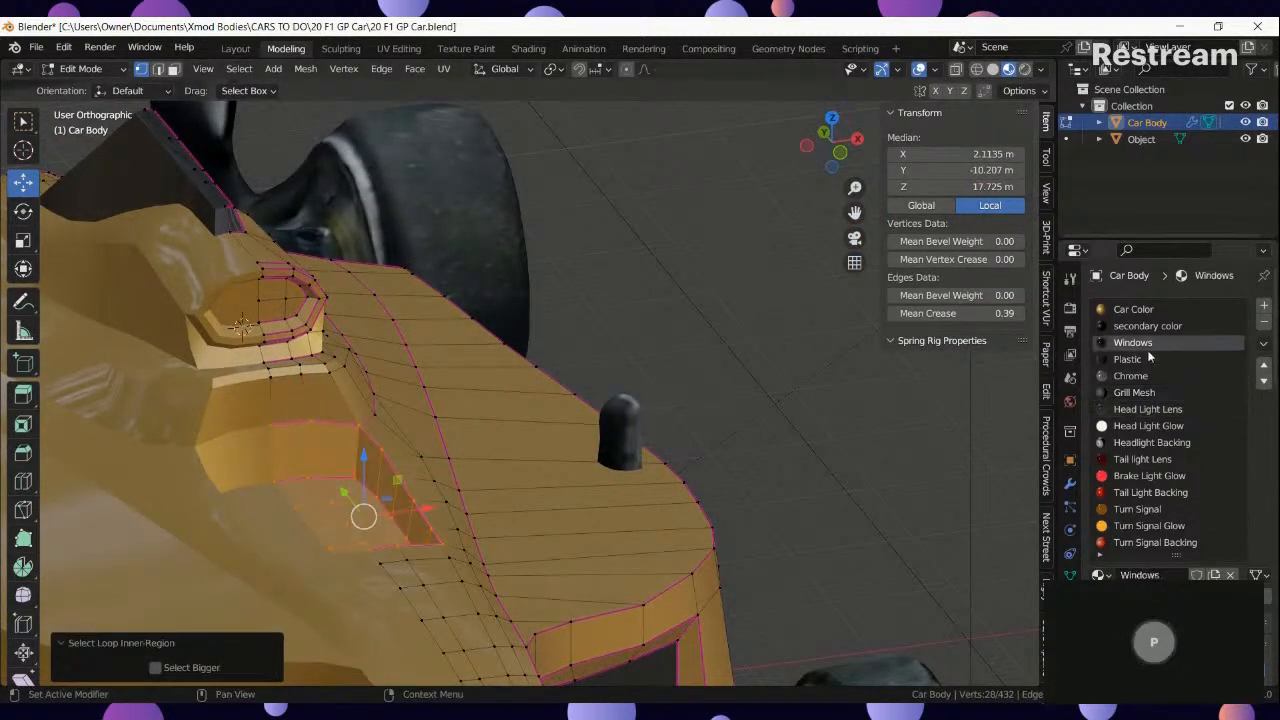
pyautogui.click(1121, 597)
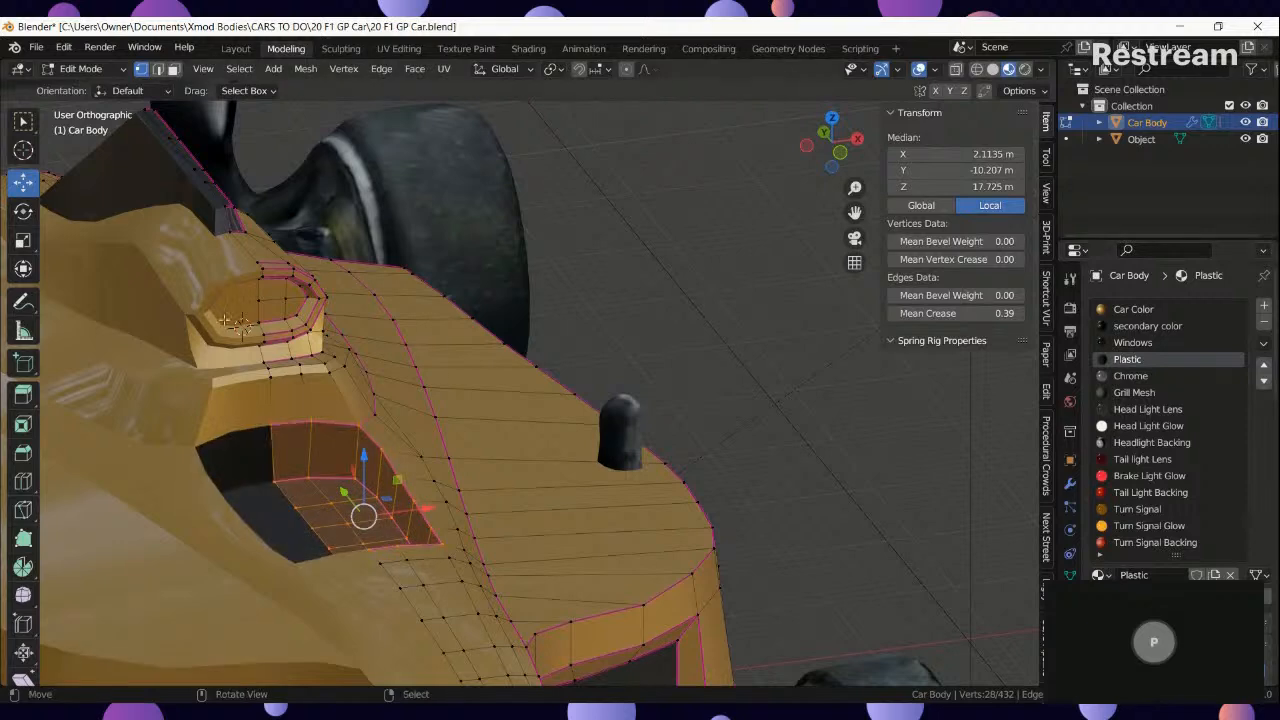
# Select the recessed inner faces of the airbox intake above the cockpit and assign them the Grill Mesh material.
pyautogui.rightClick(258, 322)
pyautogui.moveTo(282, 306); pyautogui.dragTo(288, 287, button='middle')
pyautogui.scroll(3, 288, 287)
pyautogui.keyDown('shift'); pyautogui.moveTo(288, 287); pyautogui.dragTo(311, 367, button='middle'); pyautogui.keyUp('shift')
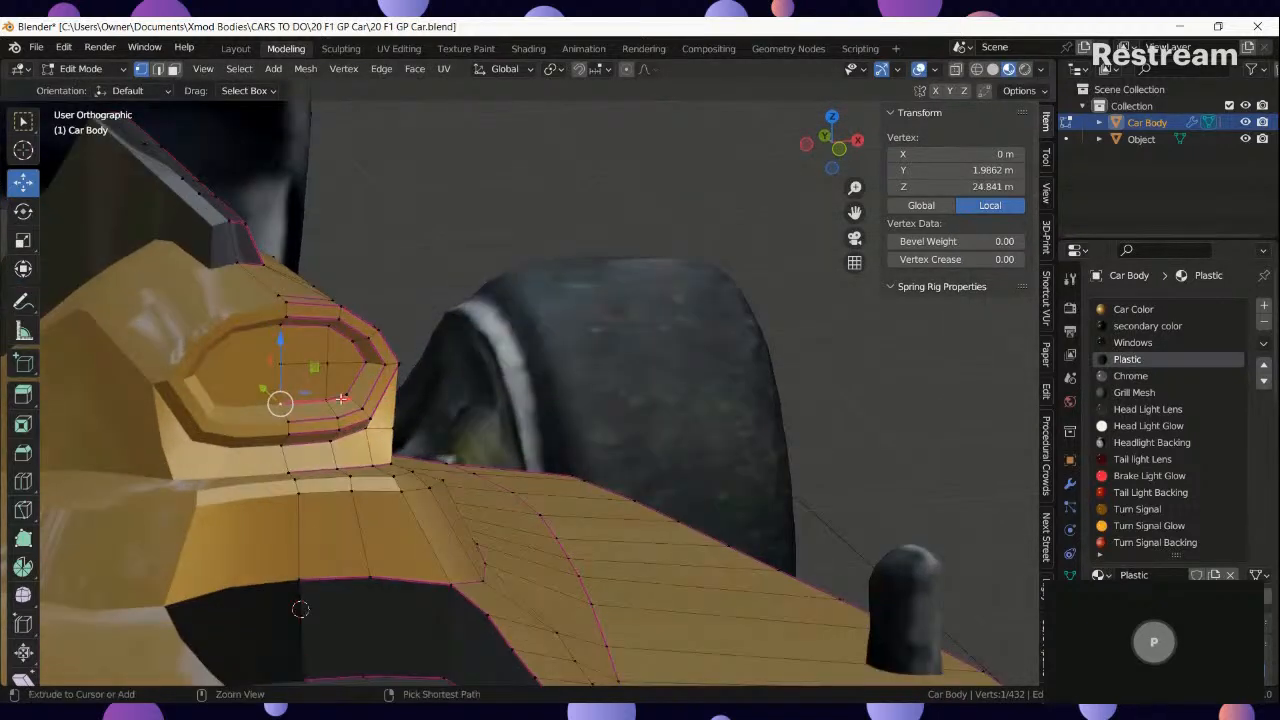
pyautogui.keyDown('ctrl'); pyautogui.click(364, 365); pyautogui.keyUp('ctrl')
pyautogui.press('q')
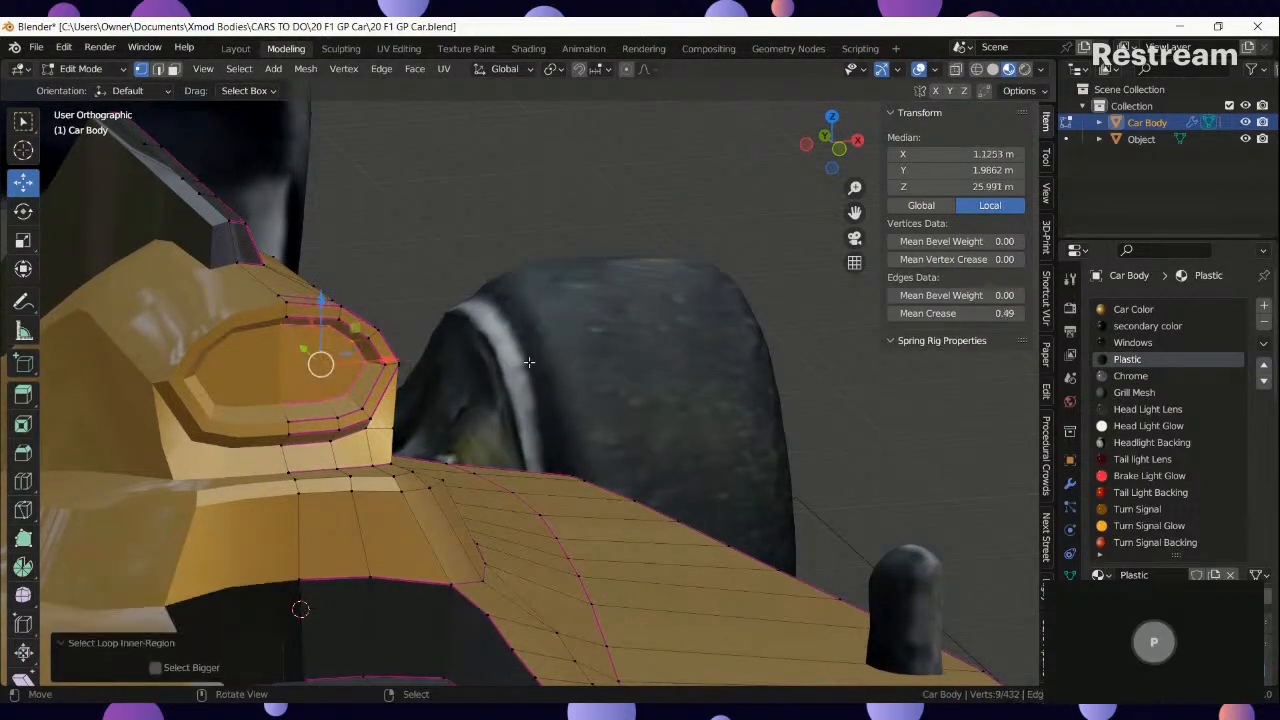
pyautogui.click(1134, 392)
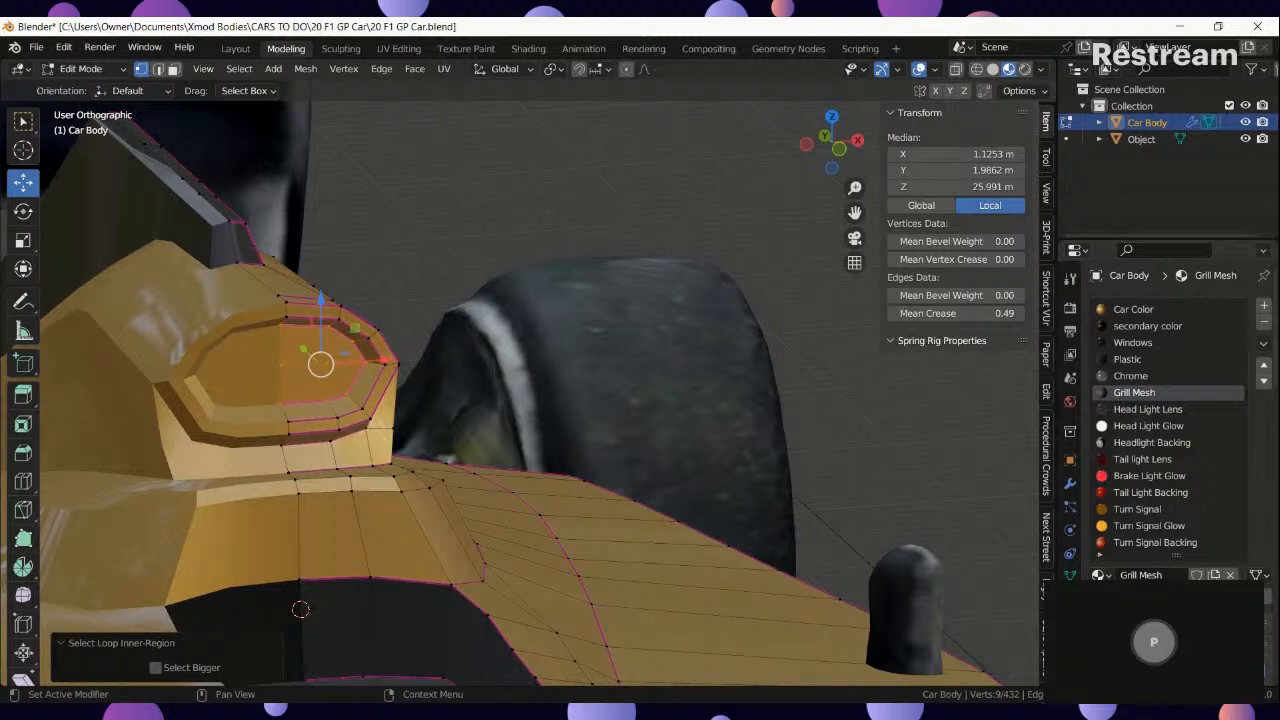
pyautogui.click(1120, 597)
pyautogui.press('Tab')
pyautogui.scroll(-2, 464, 404)
pyautogui.click(516, 233)
pyautogui.scroll(-6, 520, 245)
pyautogui.moveTo(602, 340); pyautogui.dragTo(663, 451, button='middle')
pyautogui.scroll(3, 489, 422)
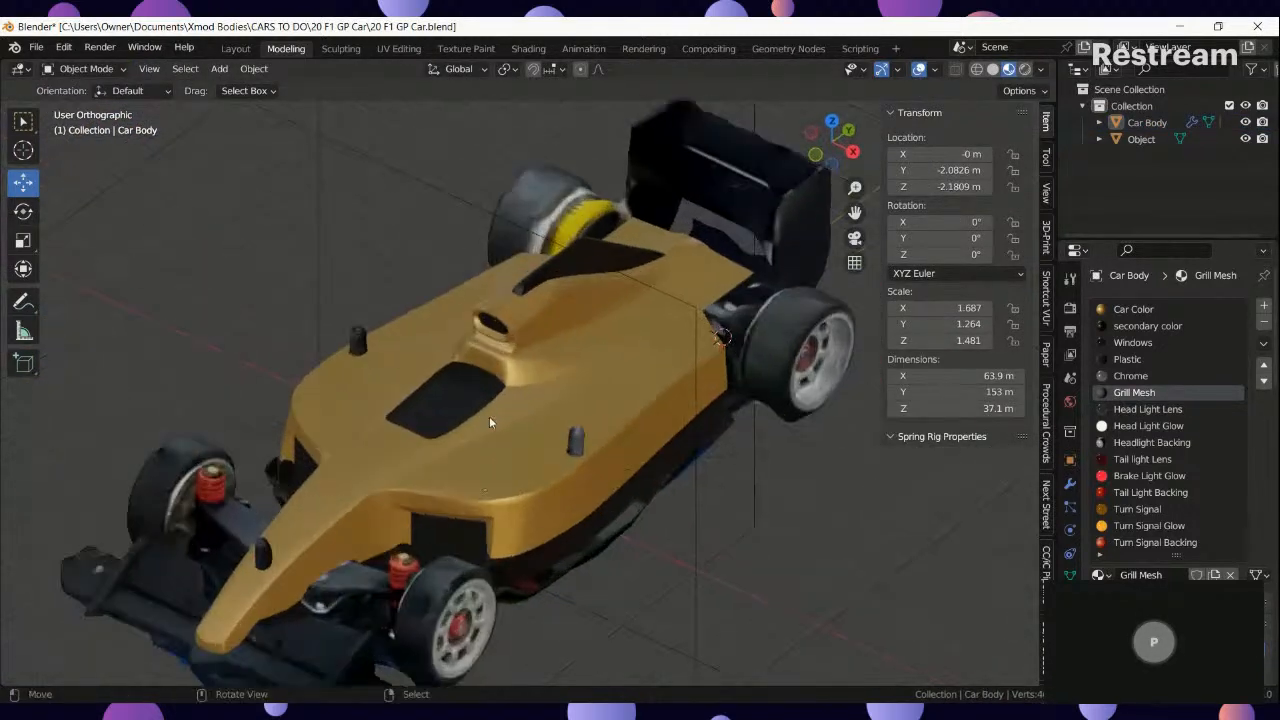
# Change the secondary color material's base color to a bright sky blue.
pyautogui.click(1140, 326)
pyautogui.scroll(-5, 1170, 450)
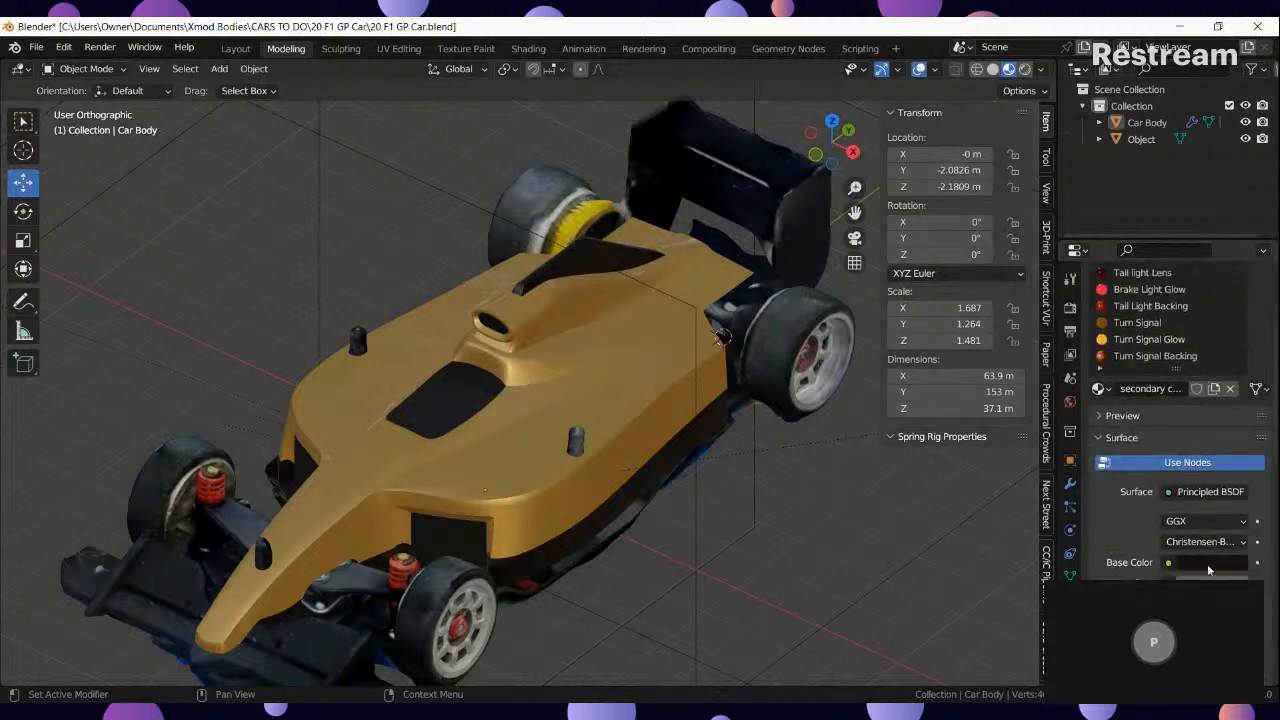
pyautogui.click(1195, 562)
pyautogui.moveTo(1235, 400); pyautogui.dragTo(1235, 347)
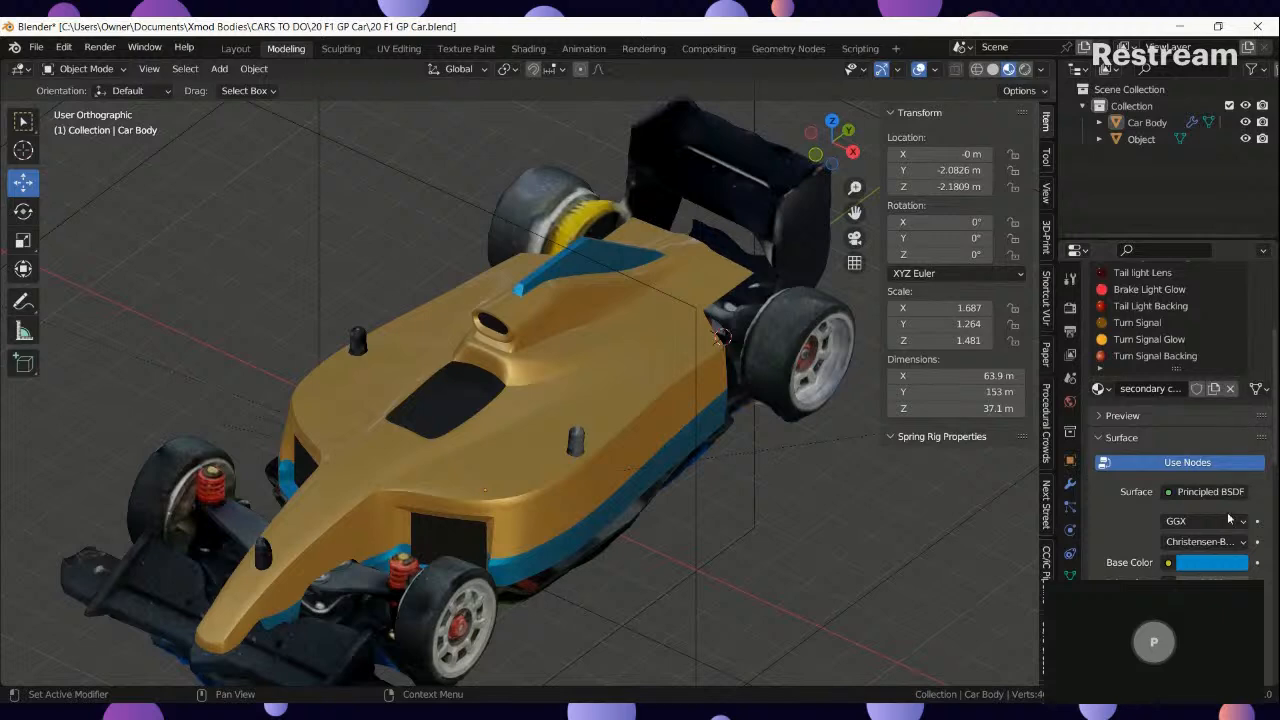
pyautogui.click(1219, 565)
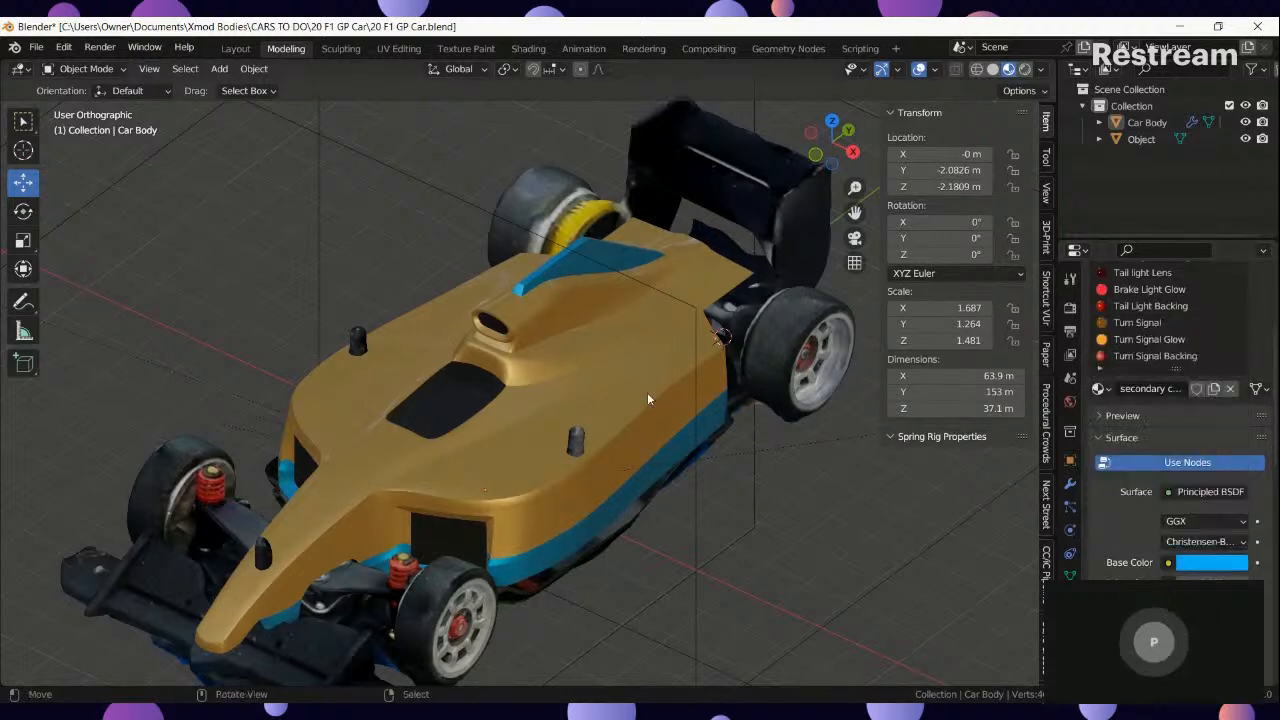
pyautogui.moveTo(647, 392); pyautogui.dragTo(969, 581, button='middle')
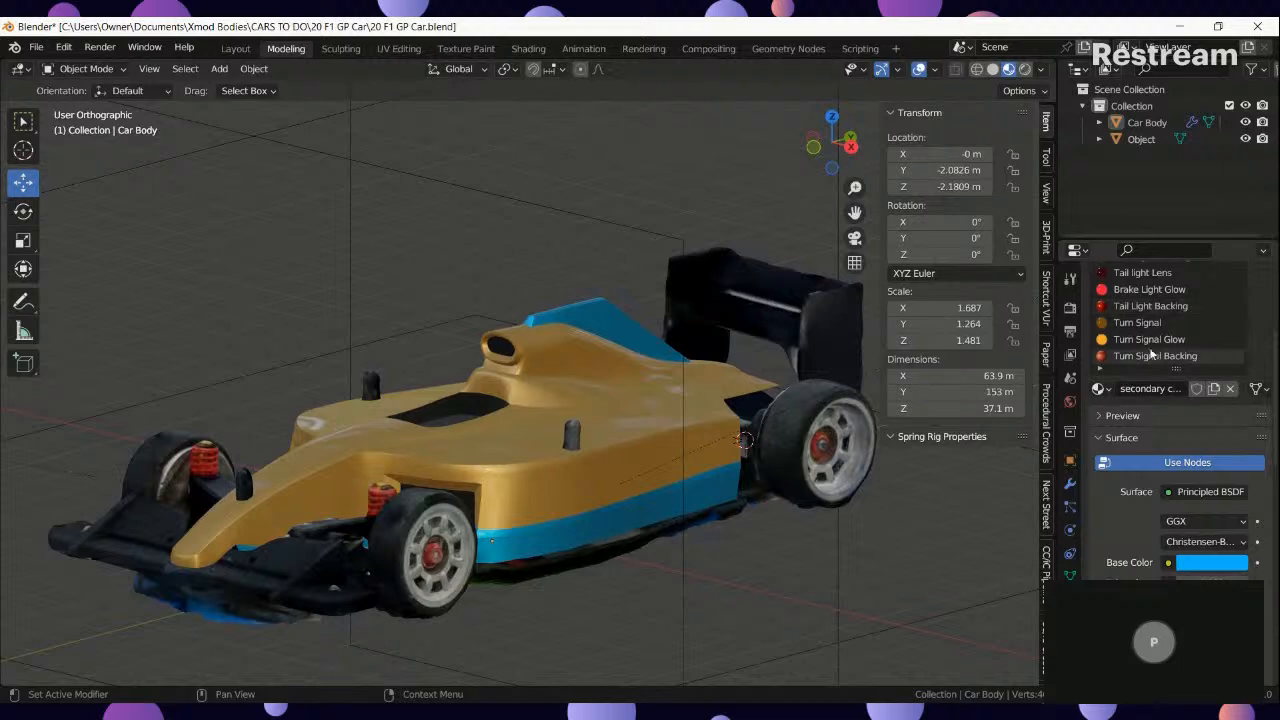
# Change the Car Color material's base color to a near-white light grey.
pyautogui.scroll(5, 1151, 325)
pyautogui.click(1136, 310)
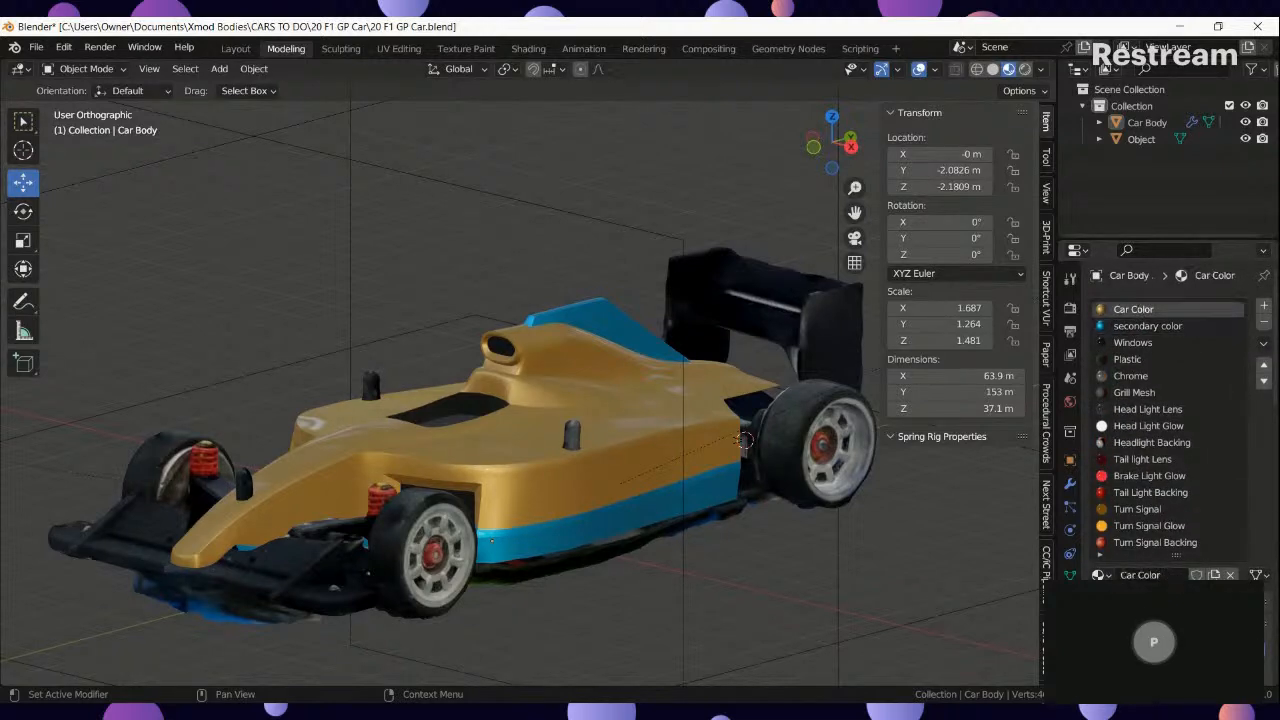
pyautogui.scroll(-5, 1160, 450)
pyautogui.click(1212, 563)
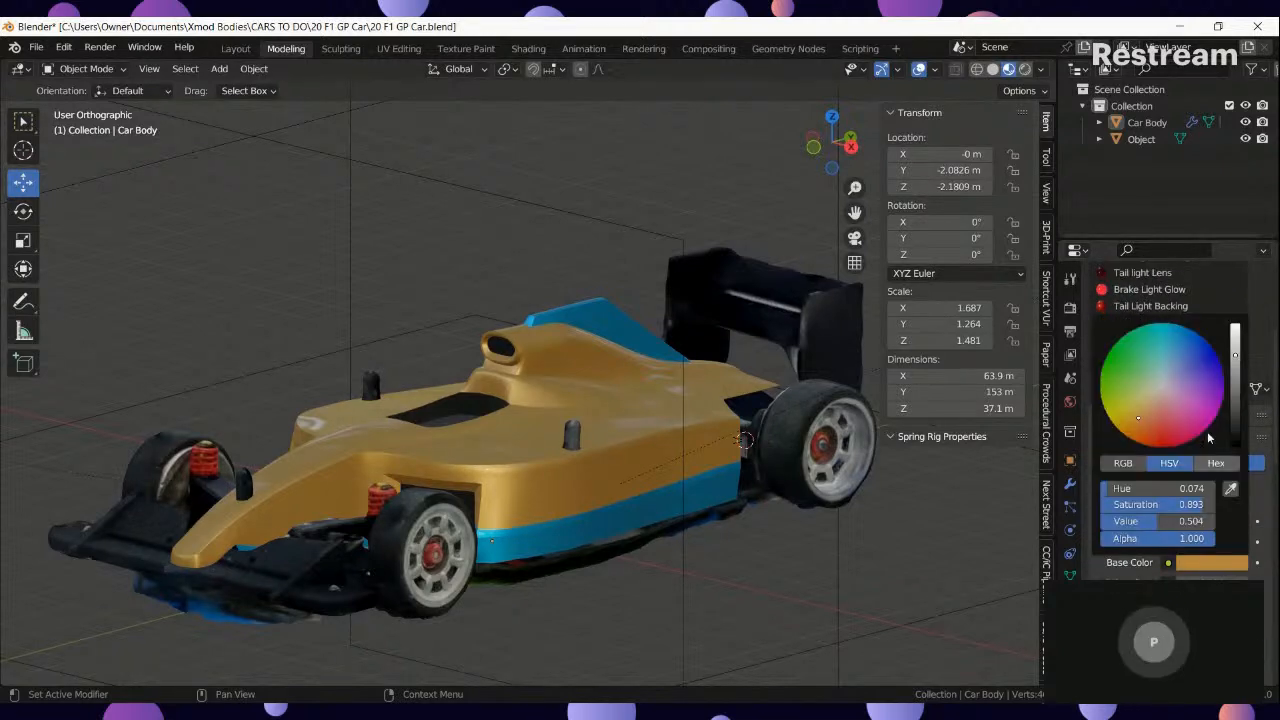
pyautogui.click(1162, 387)
pyautogui.moveTo(686, 536); pyautogui.dragTo(1004, 630, button='middle')
# Try a Metallic value of 0.2 on the Car Color material and settle on 0.5.
pyautogui.scroll(-4, 1180, 430)
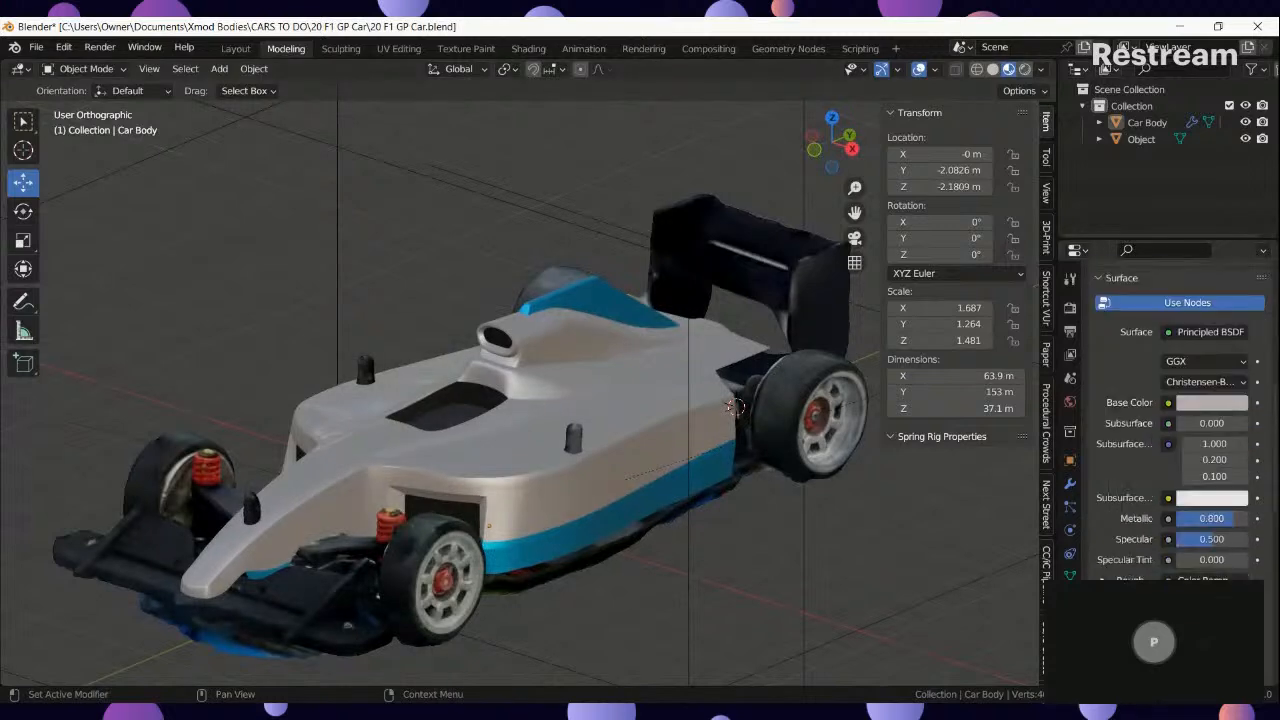
pyautogui.press('Return')
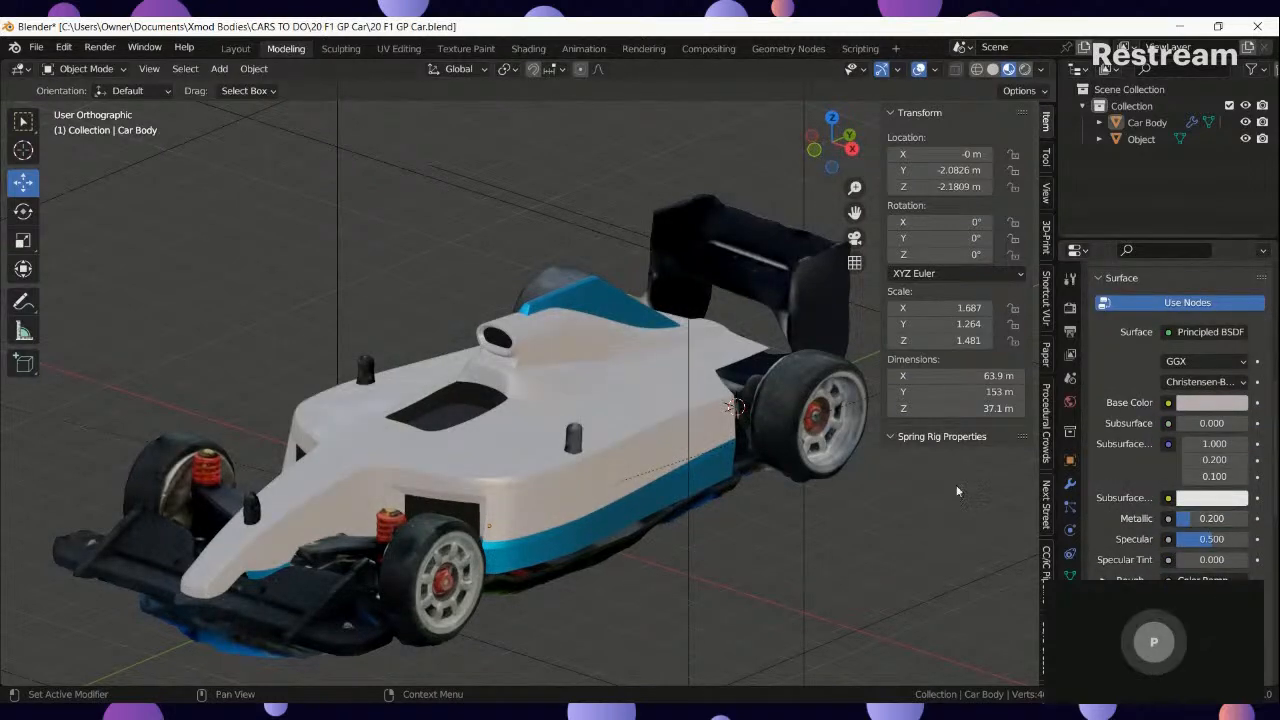
pyautogui.moveTo(890, 532); pyautogui.dragTo(844, 547, button='middle')
pyautogui.scroll(3, 844, 552)
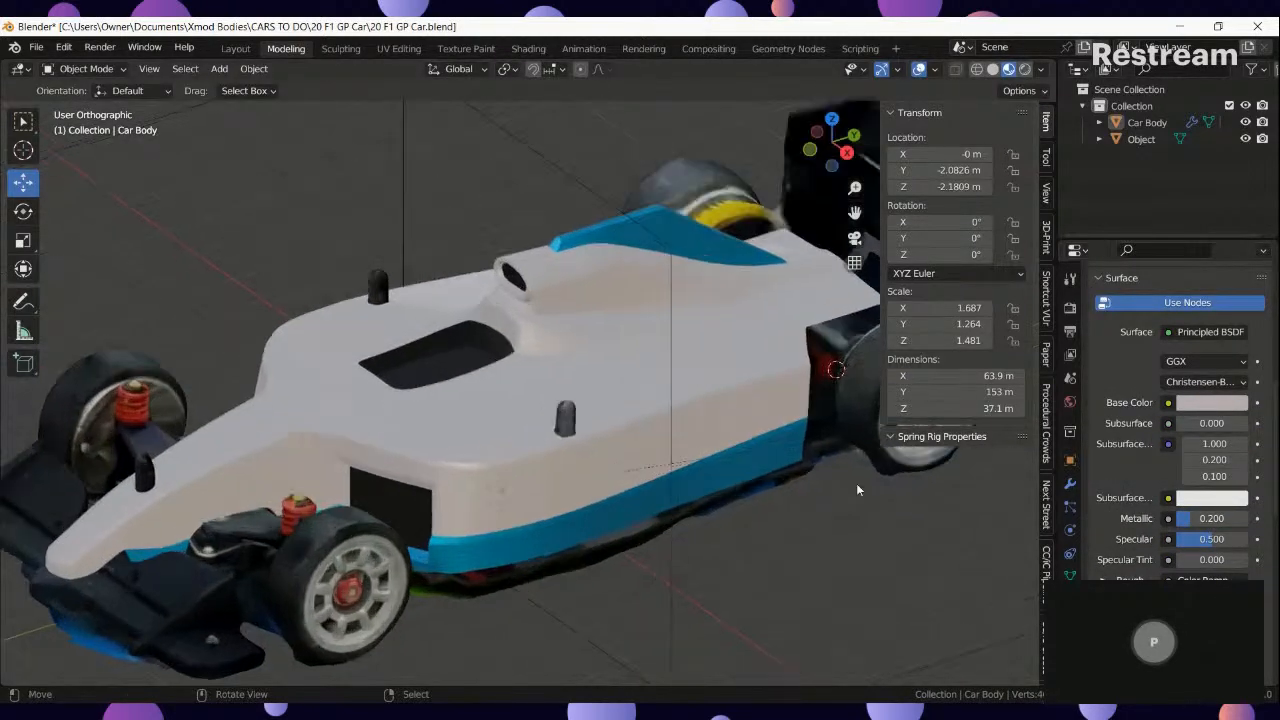
pyautogui.click(1213, 516)
pyautogui.write('.5')
pyautogui.press('Return')
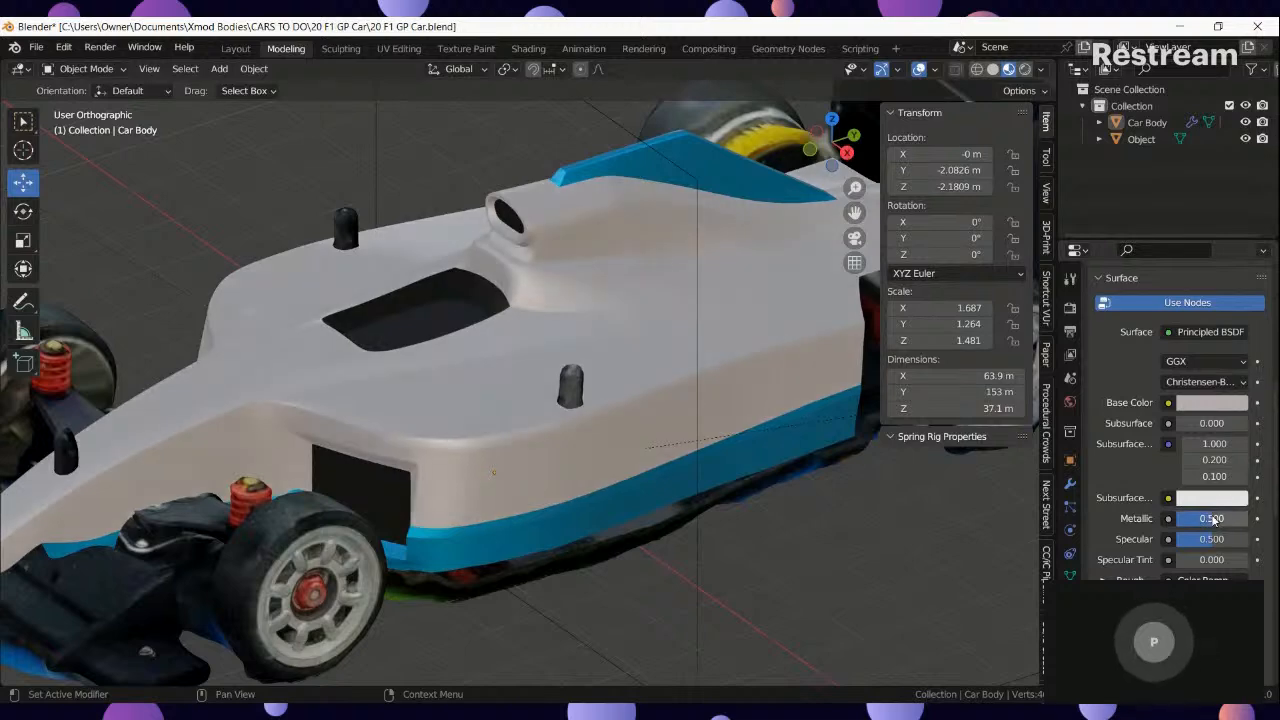
# Crease the upper edge of the blue strip between the nose side and the sidepod intake's inner corner to 0.99.
pyautogui.scroll(-5, 517, 506)
pyautogui.moveTo(517, 506); pyautogui.dragTo(564, 501, button='middle')
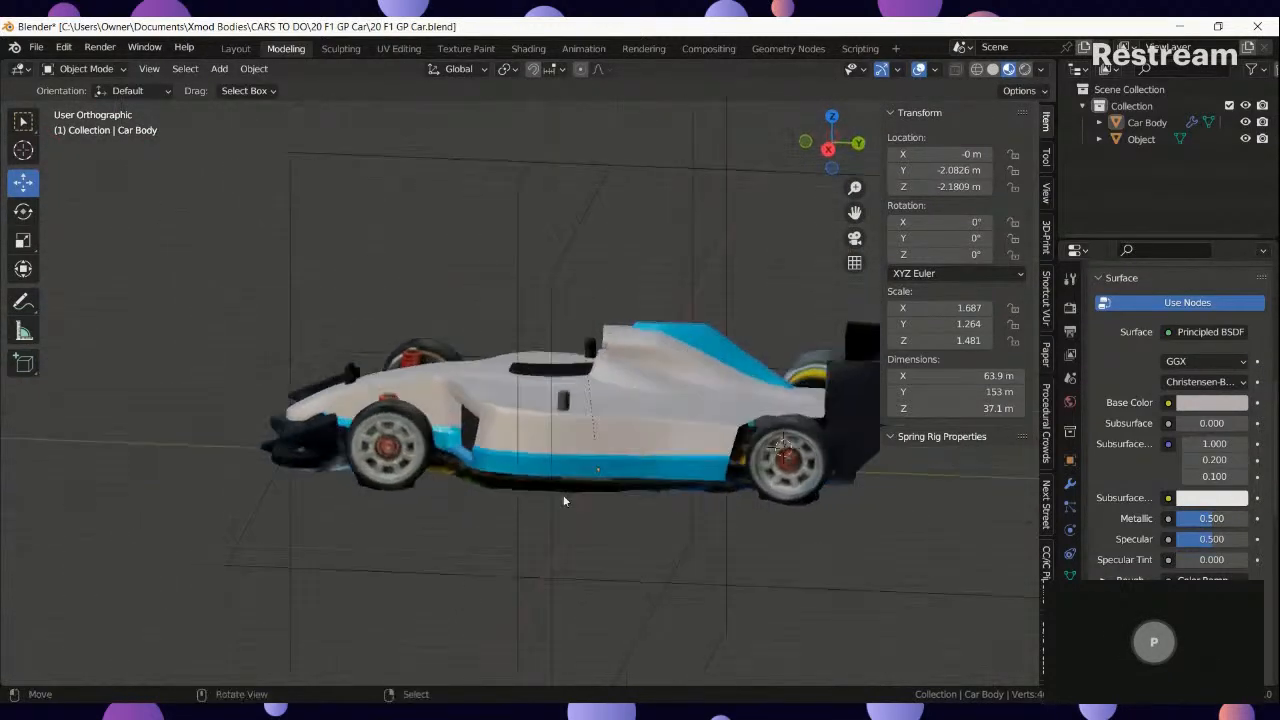
pyautogui.scroll(3, 477, 514)
pyautogui.moveTo(477, 514); pyautogui.dragTo(662, 577, button='middle')
pyautogui.scroll(-2, 662, 577)
pyautogui.moveTo(512, 475); pyautogui.dragTo(463, 429, button='middle')
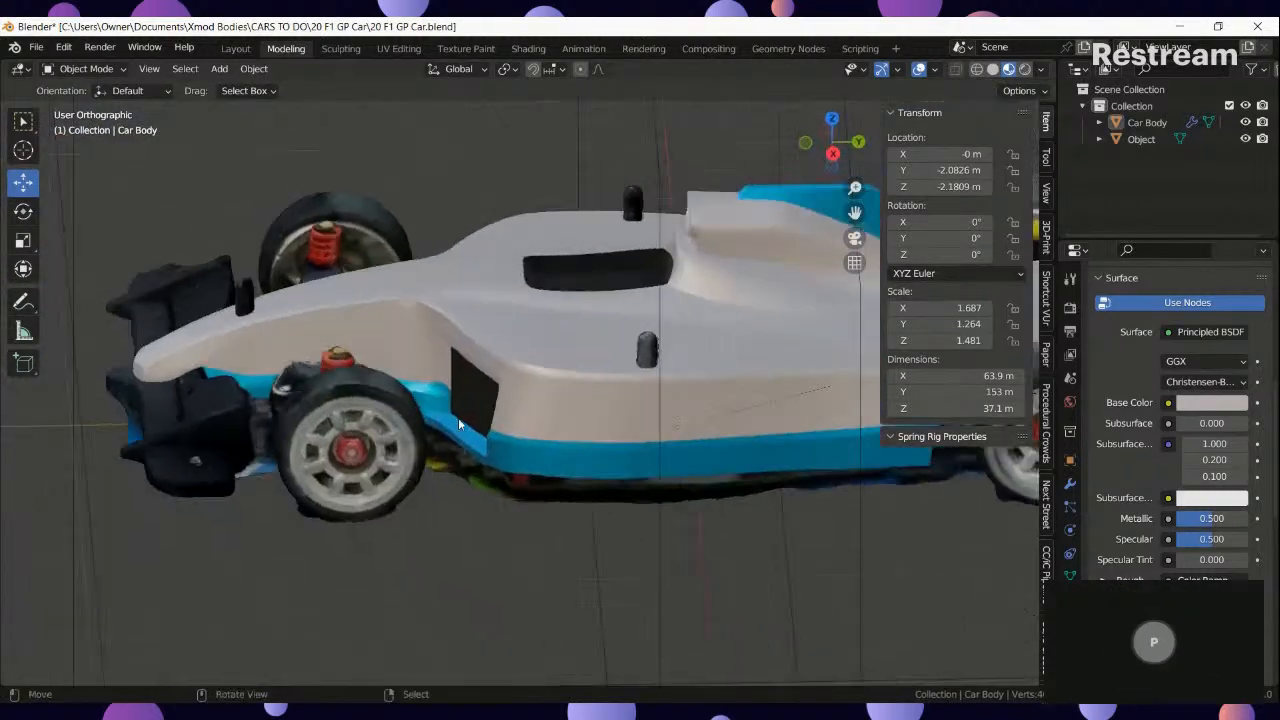
pyautogui.scroll(8, 465, 420)
pyautogui.press('Tab')
pyautogui.click(466, 377)
pyautogui.keyDown('ctrl'); pyautogui.click(551, 404); pyautogui.keyUp('ctrl')
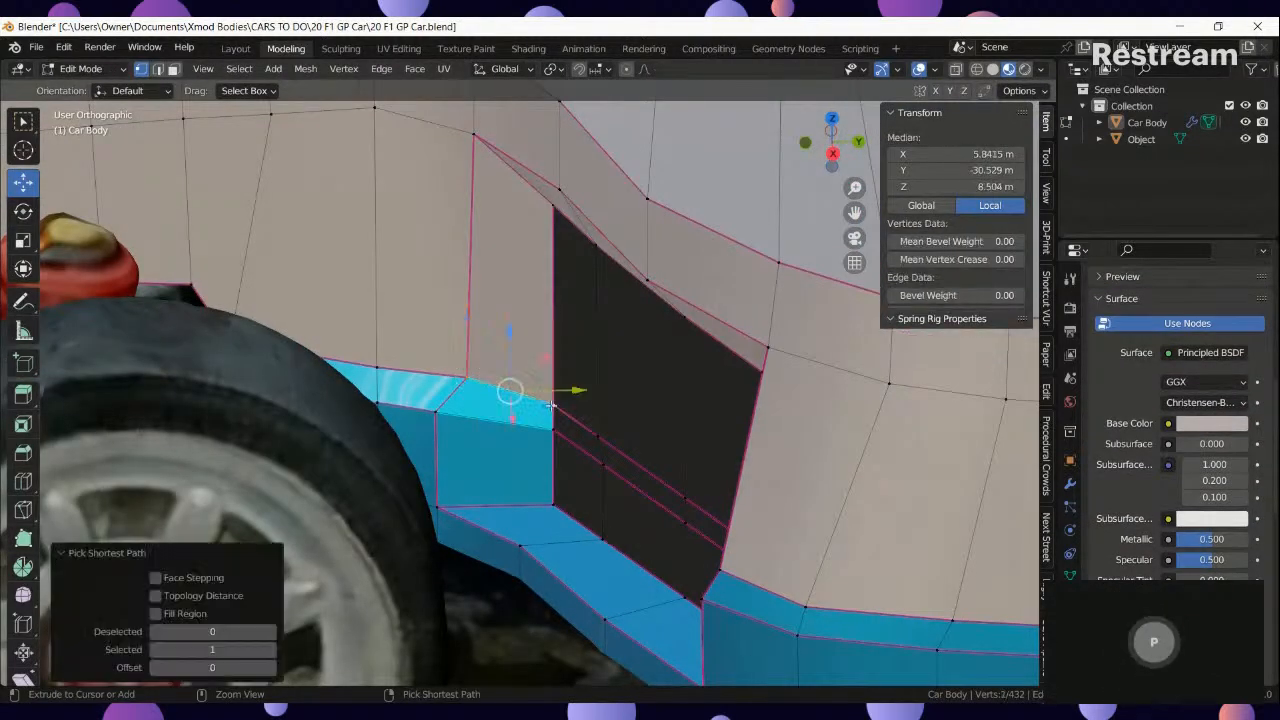
pyautogui.hotkey('shift', 'e')
pyautogui.press('1')
pyautogui.press('Return')
pyautogui.press('Tab')
pyautogui.scroll(-3, 541, 411)
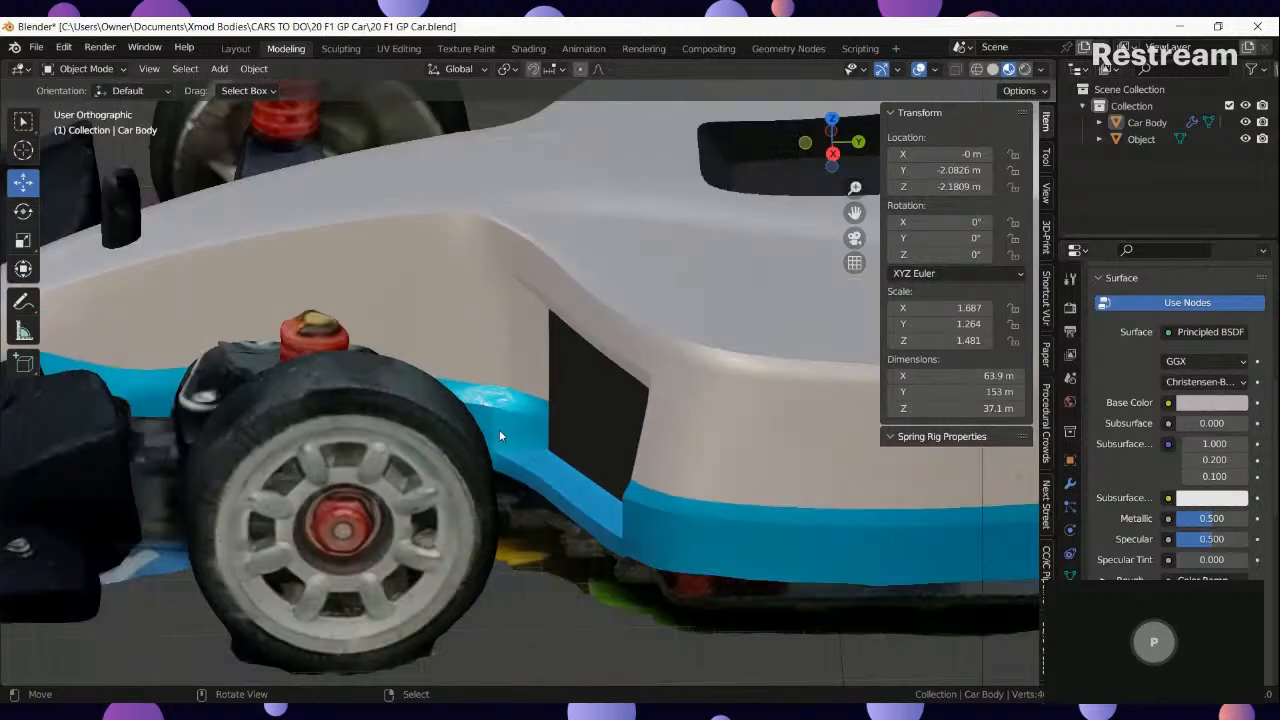
# Crease the edge just below it on the same blue strip beside the intake's inner corner to 0.99.
pyautogui.moveTo(499, 429); pyautogui.dragTo(553, 474, button='middle')
pyautogui.press('Tab')
pyautogui.click(540, 443)
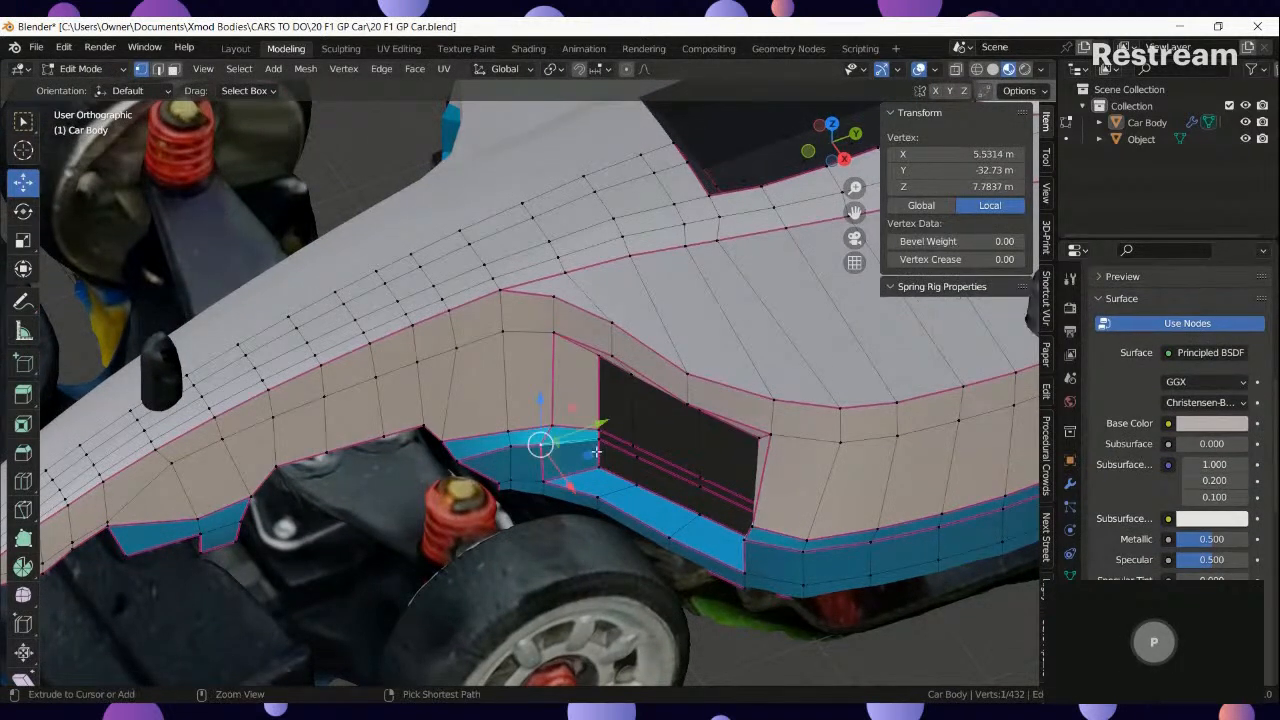
pyautogui.keyDown('ctrl'); pyautogui.click(597, 449); pyautogui.keyUp('ctrl')
pyautogui.hotkey('shift', 'e')
pyautogui.press('1')
pyautogui.press('Return')
pyautogui.press('Tab')
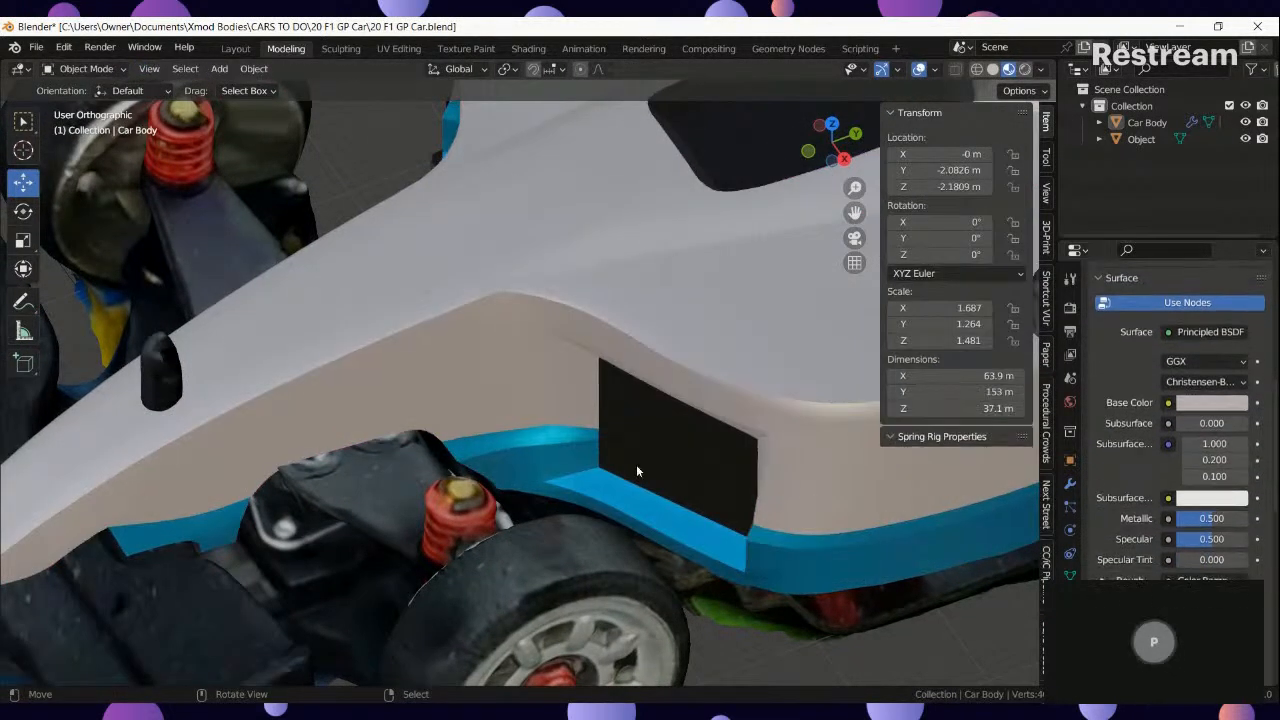
# Crease the upper and lower short edges of the blue strip on the sidepod intake's outer side wall to 0.99.
pyautogui.moveTo(636, 464); pyautogui.dragTo(853, 522, button='middle')
pyautogui.keyDown('shift'); pyautogui.moveTo(832, 208); pyautogui.dragTo(563, 497, button='middle'); pyautogui.keyUp('shift')
pyautogui.scroll(4, 563, 497)
pyautogui.press('Tab')
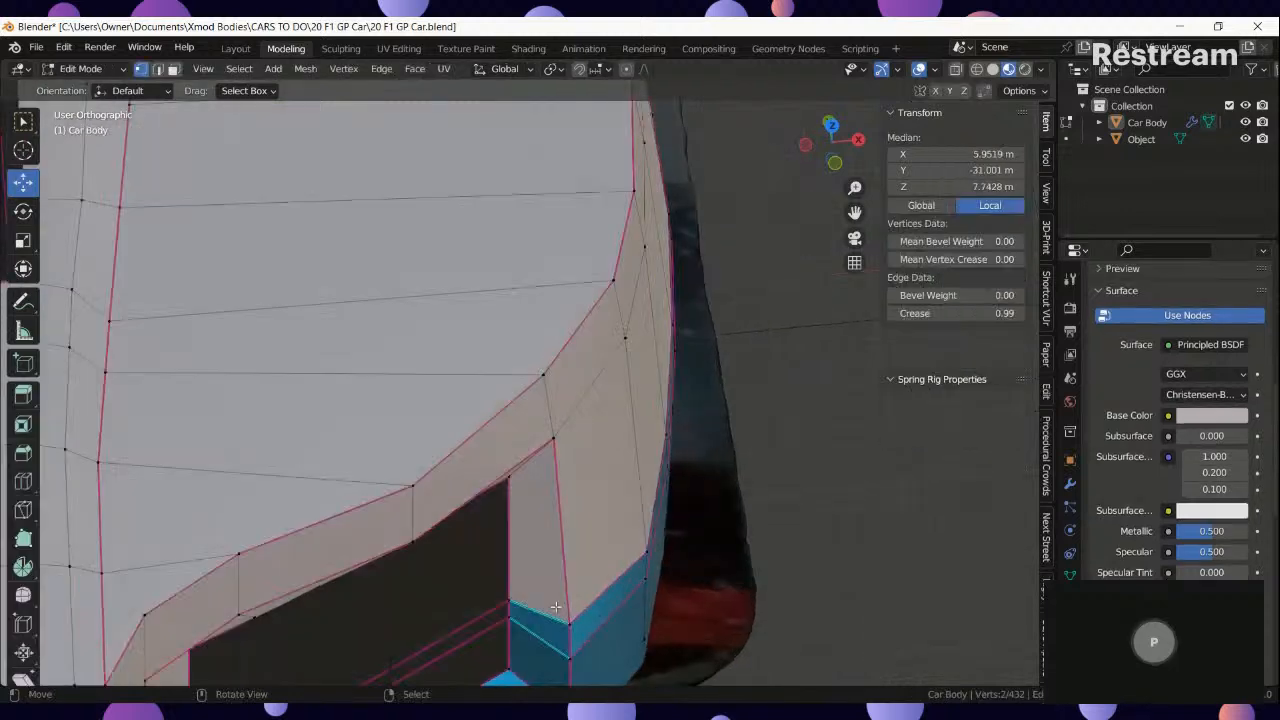
pyautogui.click(569, 623)
pyautogui.keyDown('ctrl'); pyautogui.click(509, 603); pyautogui.keyUp('ctrl')
pyautogui.hotkey('shift', 'e')
pyautogui.click(503, 614)
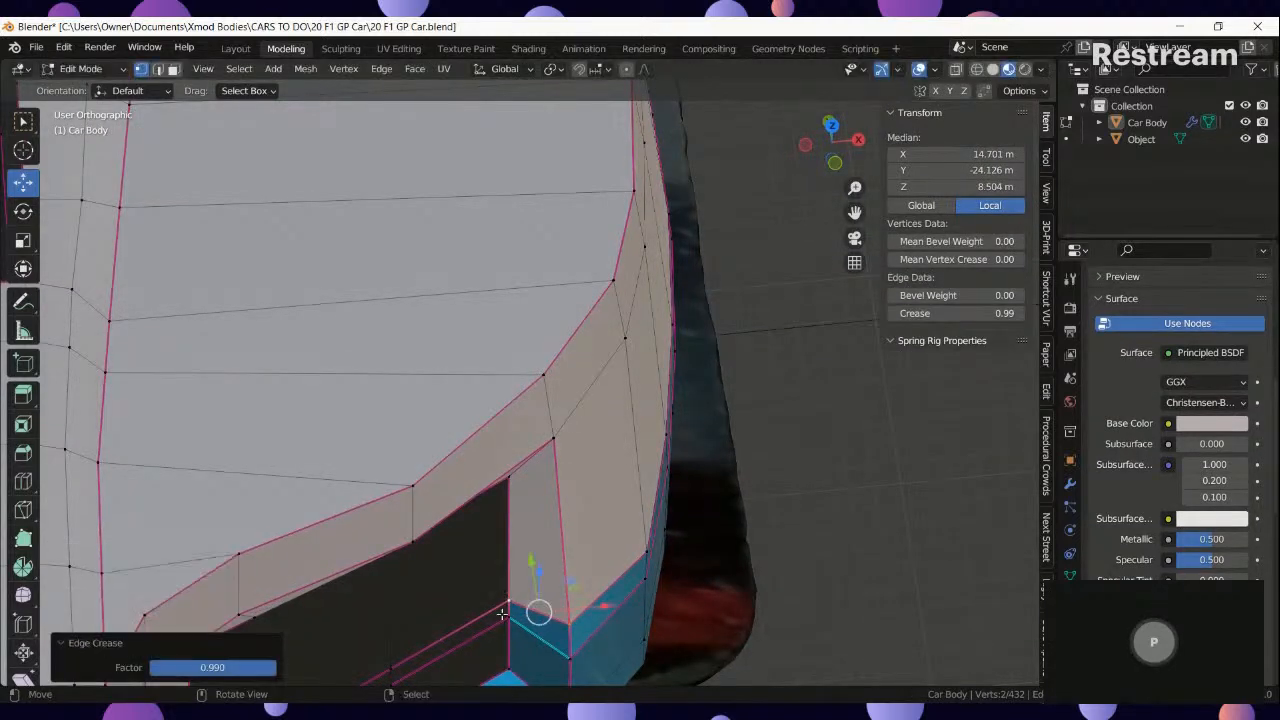
pyautogui.click(508, 618)
pyautogui.keyDown('ctrl'); pyautogui.click(578, 659); pyautogui.keyUp('ctrl')
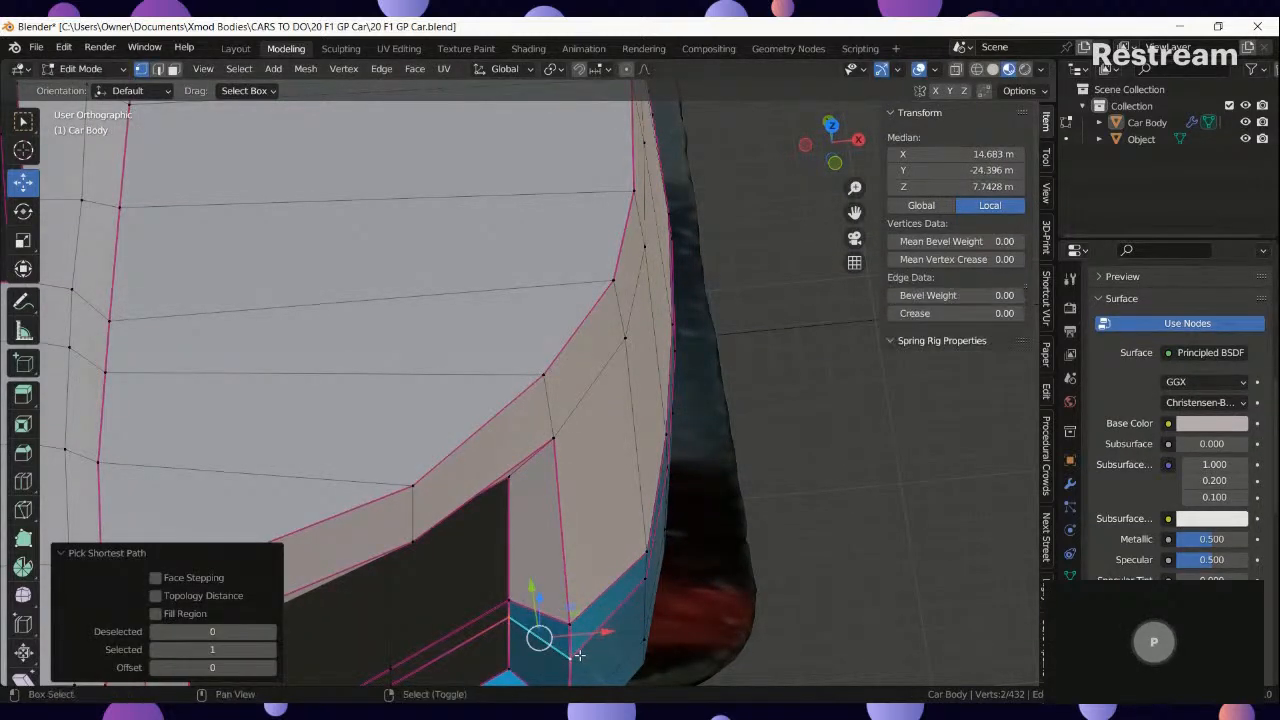
pyautogui.hotkey('shift', 'e')
pyautogui.press('Tab')
# Crease the vertical edge run ahead of the sidepod intake, from the upper body corner down to the lower edge, to 0.99.
pyautogui.scroll(-8, 540, 590)
pyautogui.moveTo(573, 570); pyautogui.dragTo(378, 540, button='middle')
pyautogui.scroll(4, 378, 536)
pyautogui.press('Tab')
pyautogui.moveTo(420, 362); pyautogui.dragTo(377, 368, button='middle')
pyautogui.press('Tab')
pyautogui.press('Tab')
pyautogui.click(390, 286)
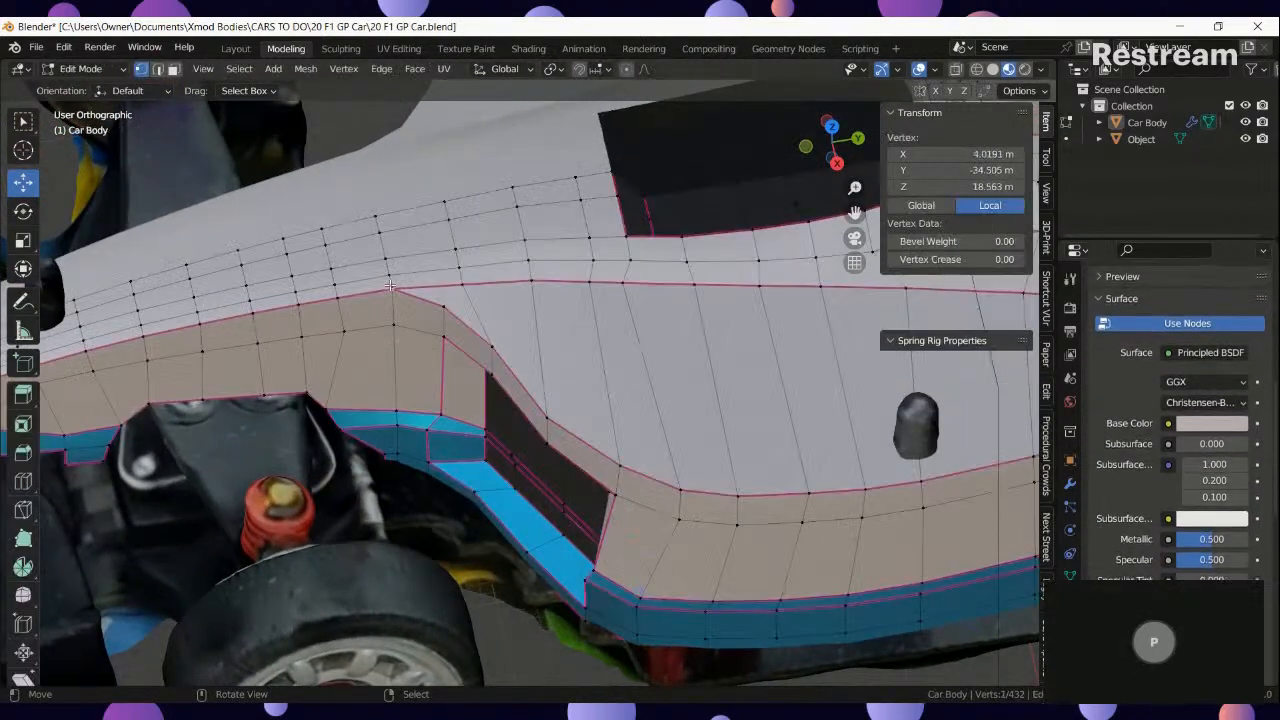
pyautogui.hotkey('shift', 'z')
pyautogui.keyDown('ctrl'); pyautogui.click(397, 470); pyautogui.keyUp('ctrl')
pyautogui.hotkey('shift', 'e')
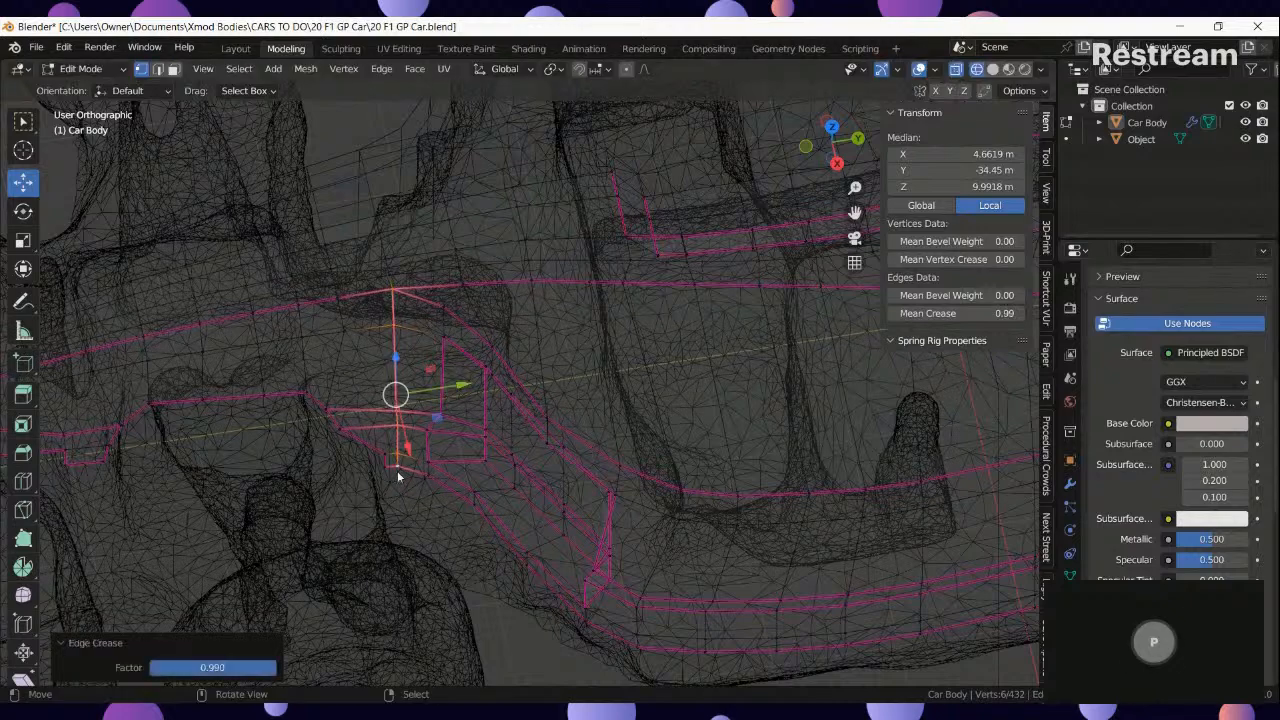
pyautogui.press('Tab')
pyautogui.hotkey('shift', 'z')
# Raise an edge segment on the sidepod intake's upper lip slightly and move the lip's middle vertex up about 0.28 m along Z.
pyautogui.scroll(-4, 475, 379)
pyautogui.moveTo(475, 379)
pyautogui.mouseDown(button='middle')
pyautogui.moveTo(611, 352)
pyautogui.moveTo(670, 289)
pyautogui.moveTo(616, 282)
pyautogui.mouseUp(button='middle')
pyautogui.moveTo(628, 286); pyautogui.dragTo(567, 367, button='middle')
pyautogui.scroll(3, 529, 364)
pyautogui.press('Tab')
pyautogui.scroll(4, 567, 367)
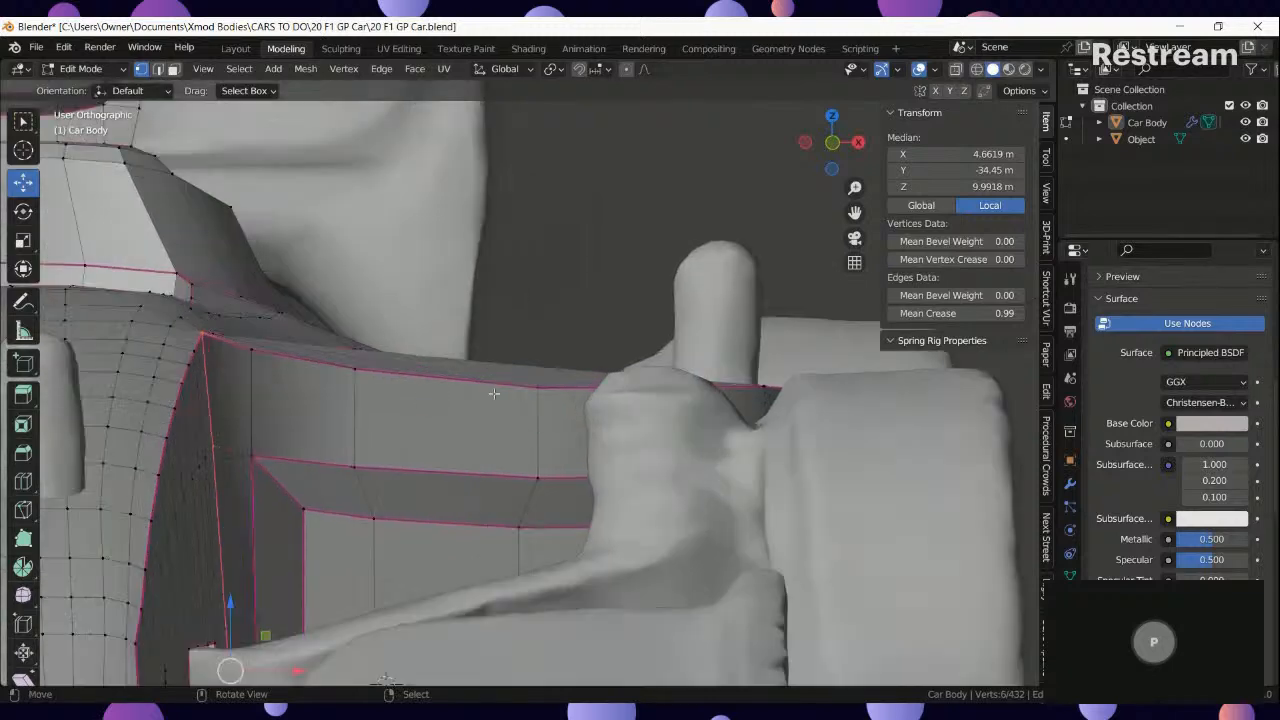
pyautogui.scroll(2, 354, 372)
pyautogui.keyDown('ctrl'); pyautogui.click(274, 312); pyautogui.keyUp('ctrl')
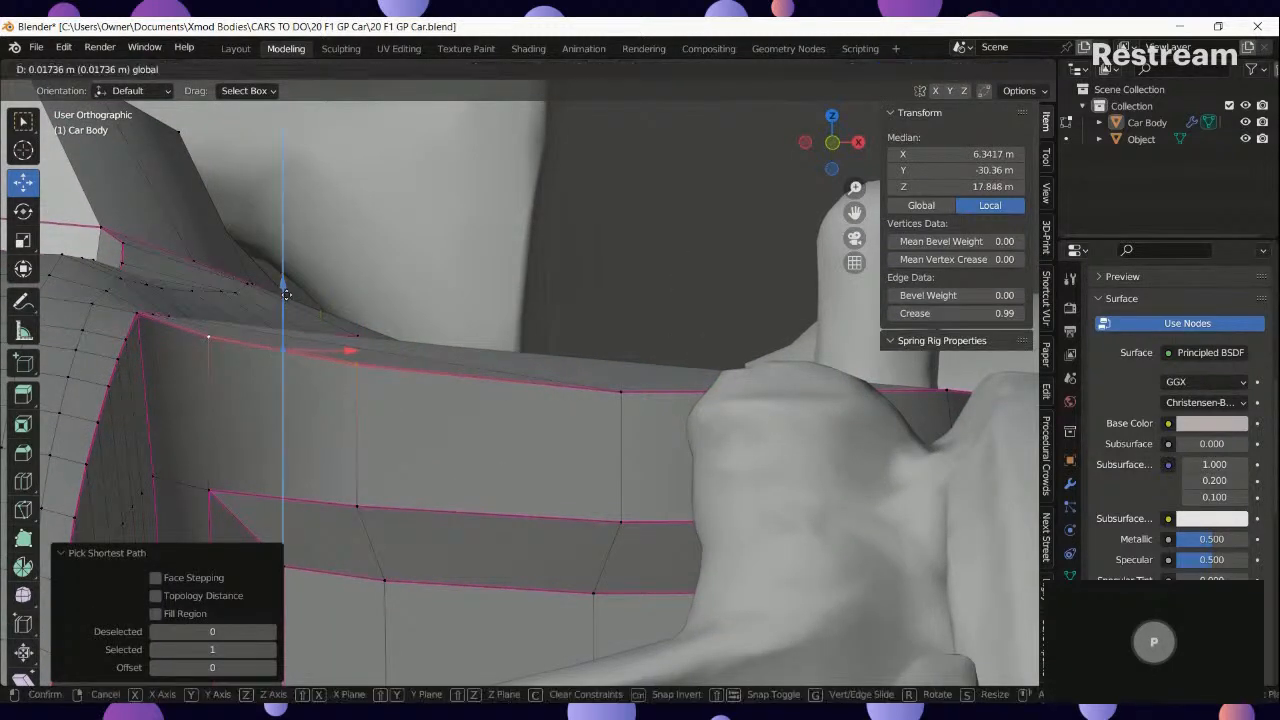
pyautogui.hotkey('alt', 'a')
pyautogui.moveTo(581, 383); pyautogui.dragTo(608, 389, button='middle')
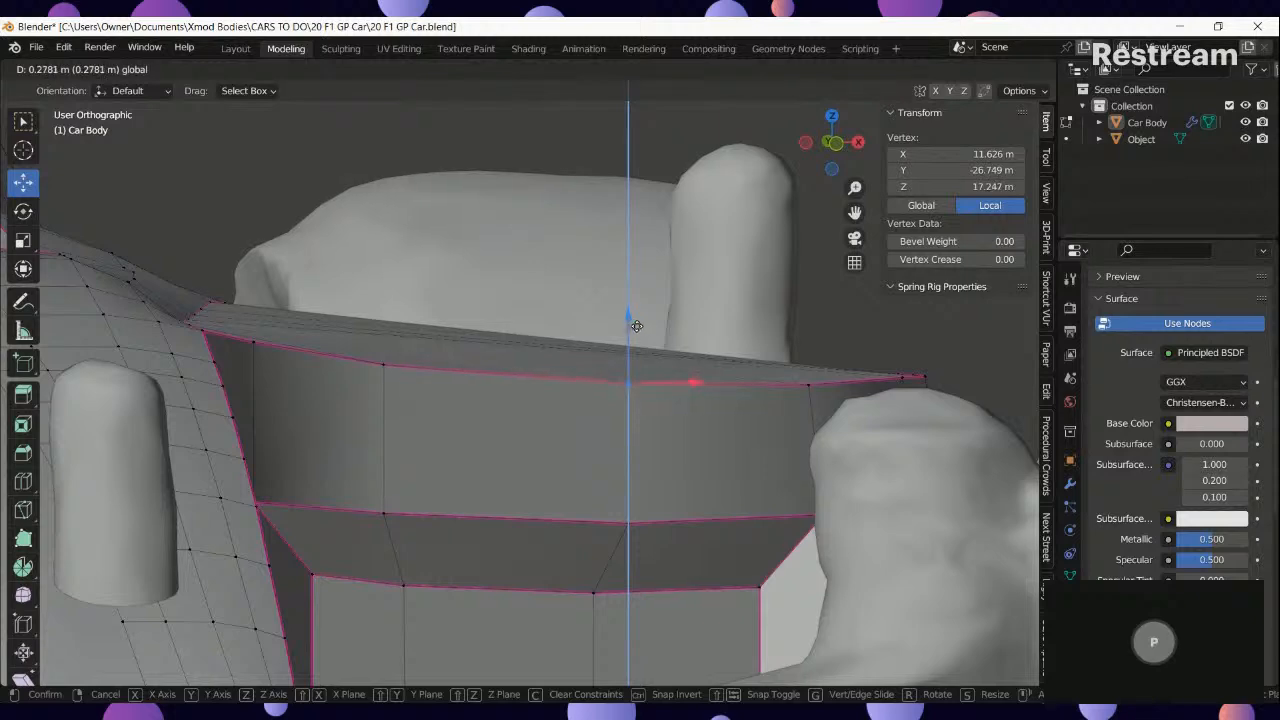
pyautogui.moveTo(637, 326); pyautogui.dragTo(637, 332)
pyautogui.press('Tab')
pyautogui.scroll(-7, 640, 350)
pyautogui.moveTo(651, 371); pyautogui.dragTo(637, 440, button='middle')
pyautogui.scroll(-6, 637, 444)
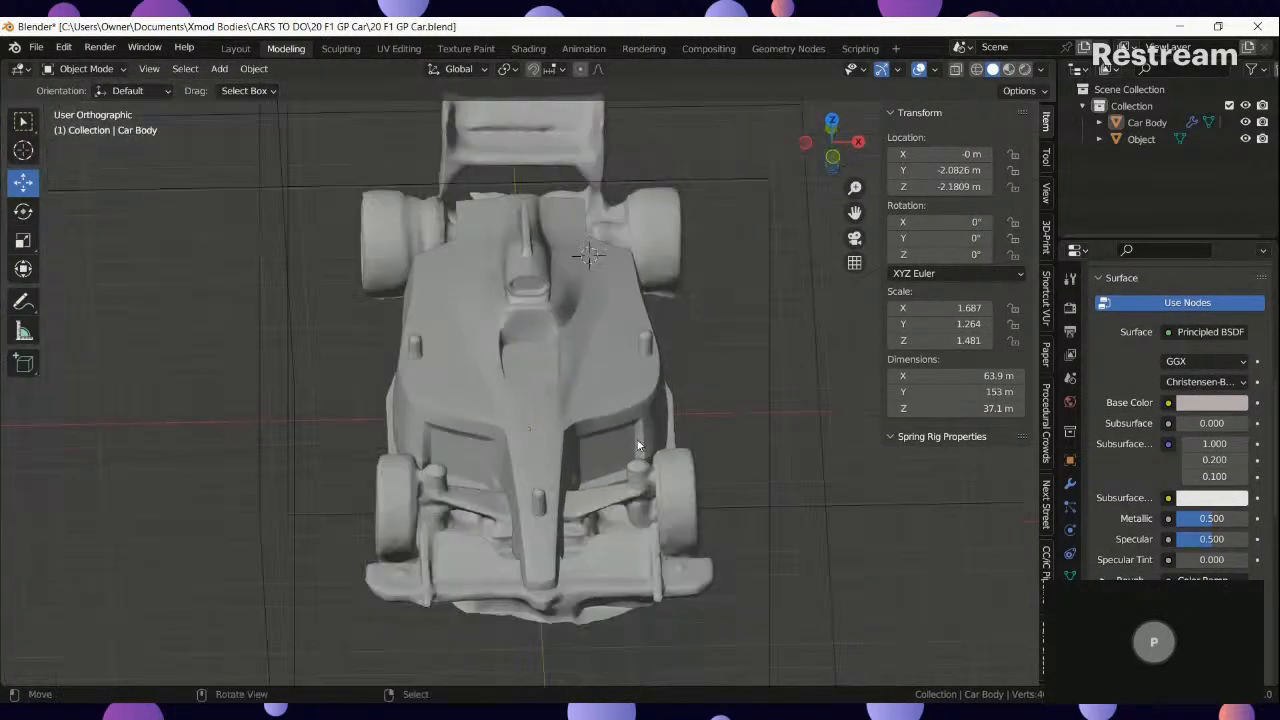
# Add a loop cut with two cuts running along the sidepod's top surface and down the body side ahead of the intake.
pyautogui.scroll(5, 640, 446)
pyautogui.moveTo(647, 376); pyautogui.dragTo(609, 341, button='middle')
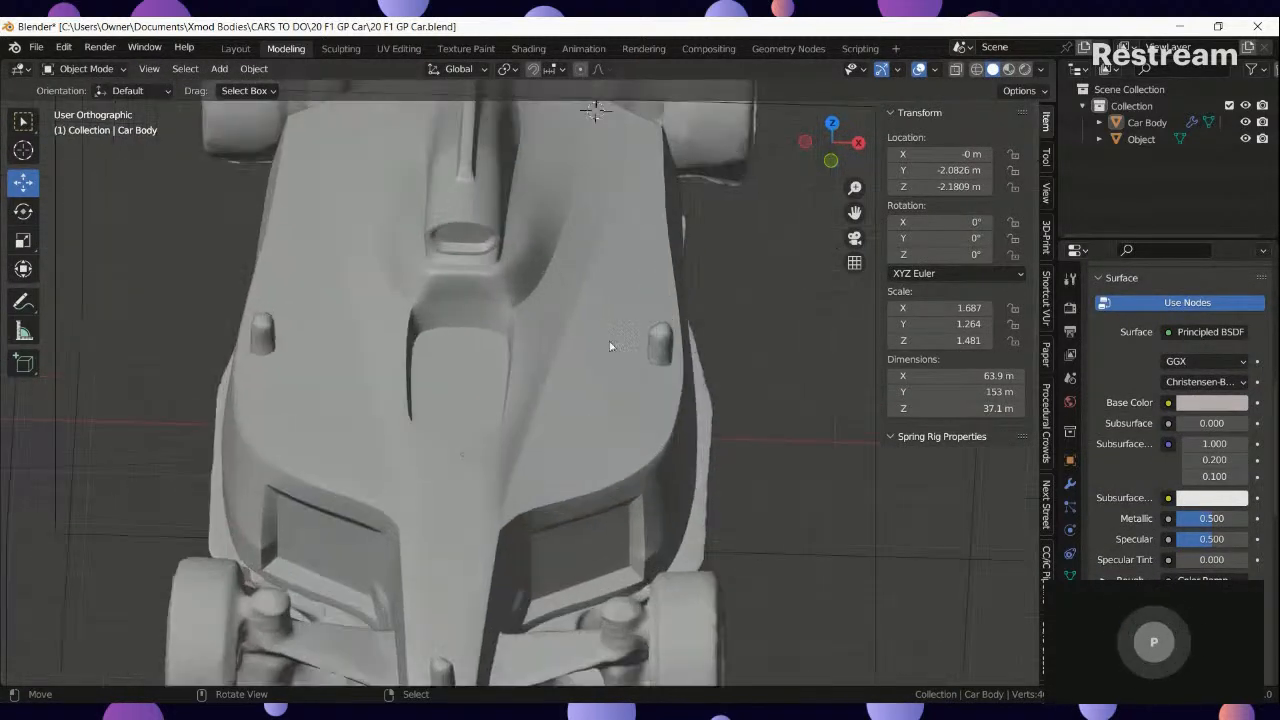
pyautogui.press('Tab')
pyautogui.keyDown('shift'); pyautogui.moveTo(627, 387); pyautogui.dragTo(596, 363, button='middle'); pyautogui.keyUp('shift')
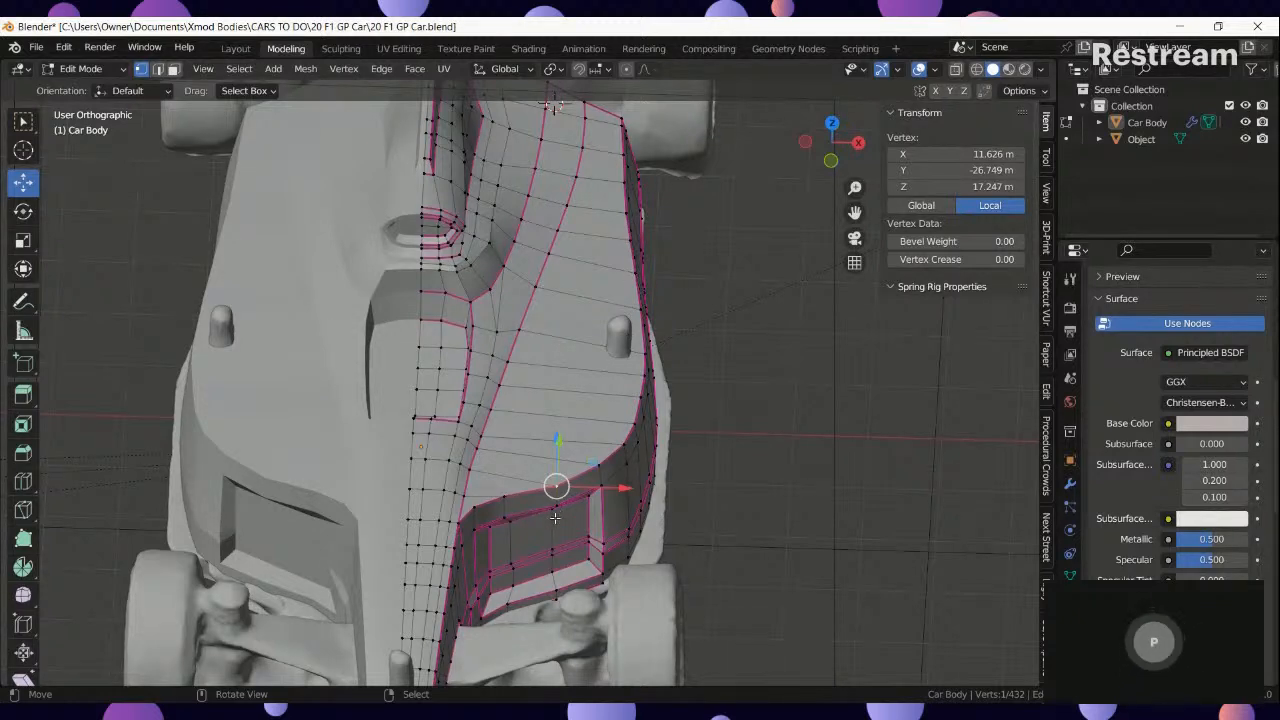
pyautogui.scroll(2, 555, 517)
pyautogui.moveTo(413, 517); pyautogui.dragTo(400, 509, button='middle')
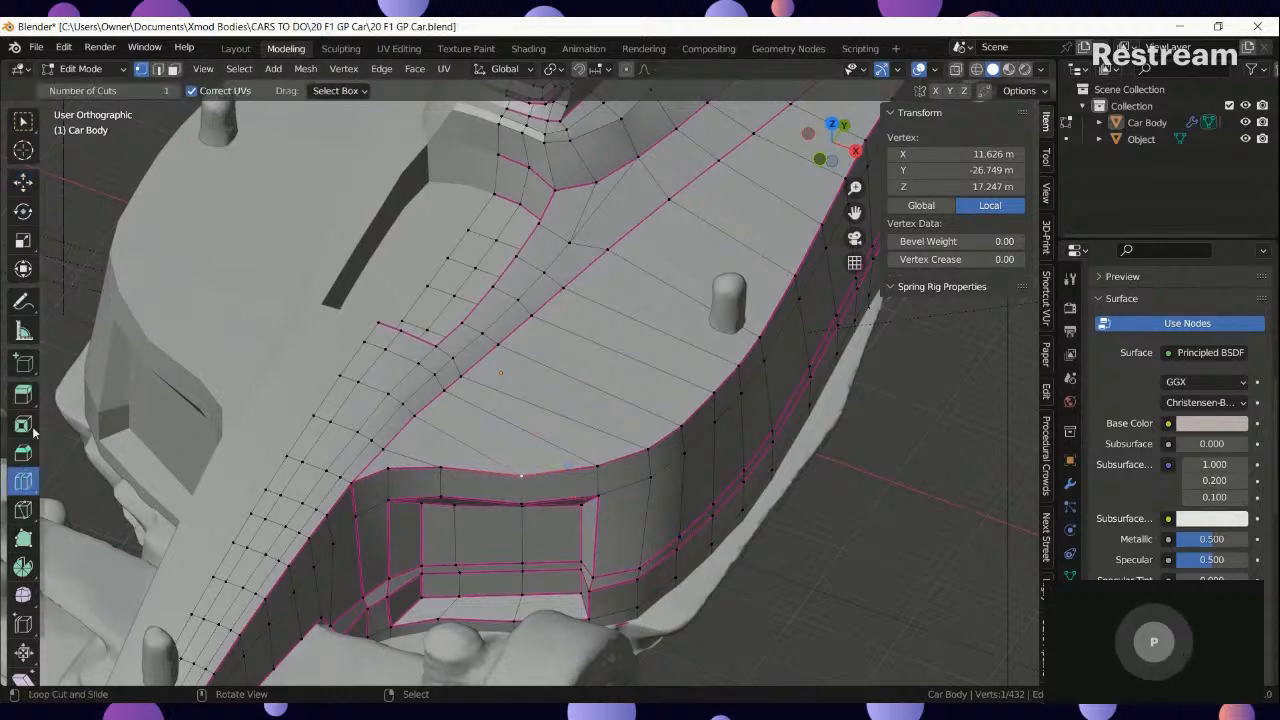
pyautogui.click(597, 353)
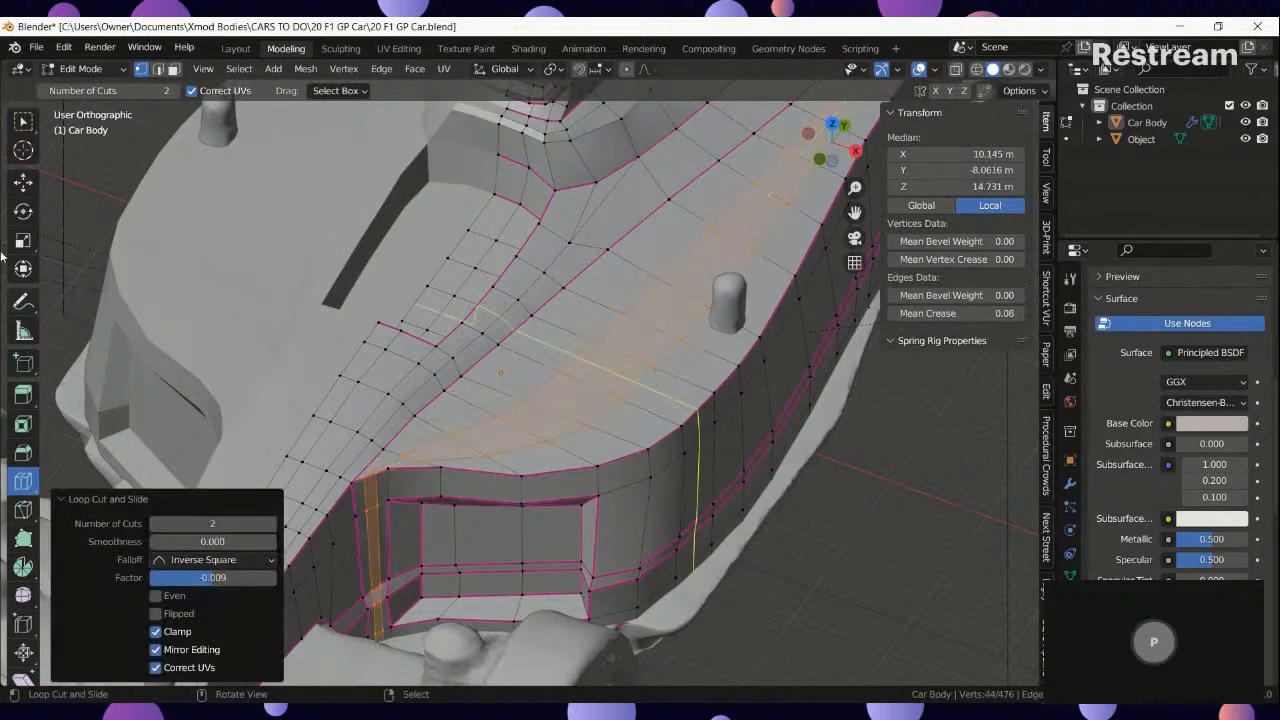
# Select the new loop-cut vertices on the narrow wall strip beside the sidepod intake and move them about 0.17 m inward along X.
pyautogui.press('Tab')
pyautogui.moveTo(665, 440); pyautogui.dragTo(342, 392, button='middle')
pyautogui.press('Tab')
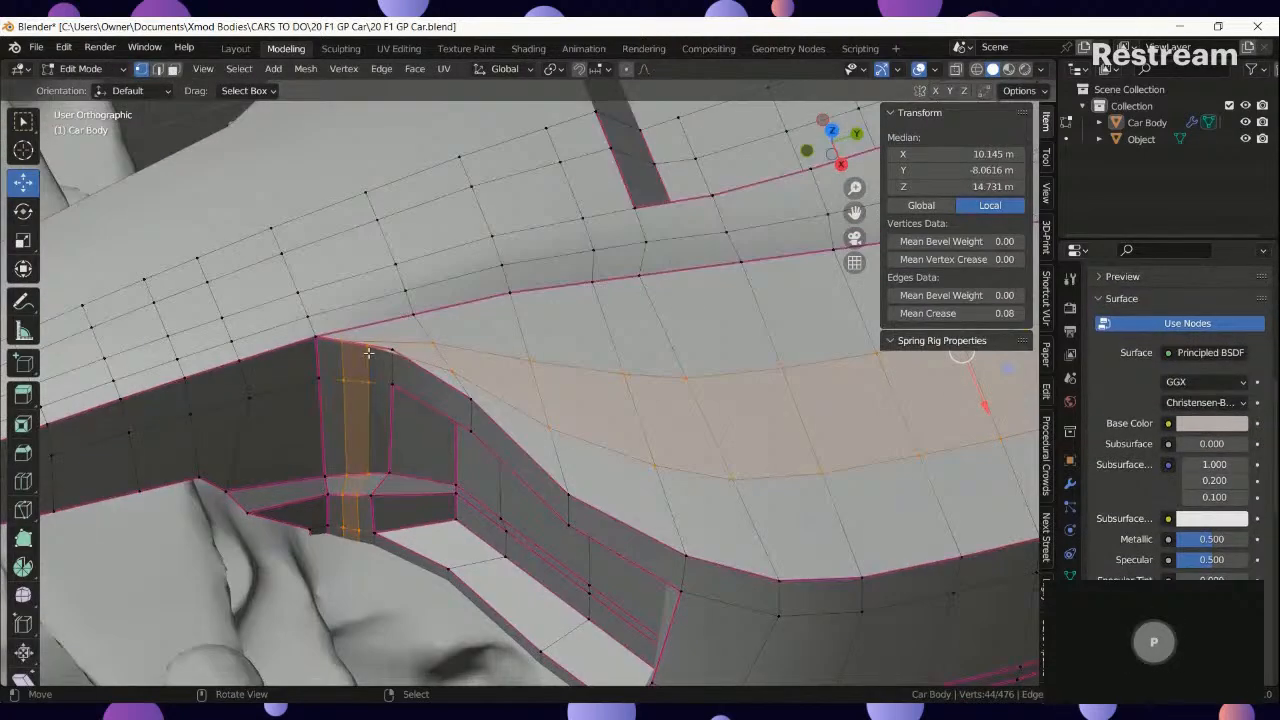
pyautogui.rightClick(369, 352)
pyautogui.scroll(3, 375, 470)
pyautogui.hotkey('shift', 'z')
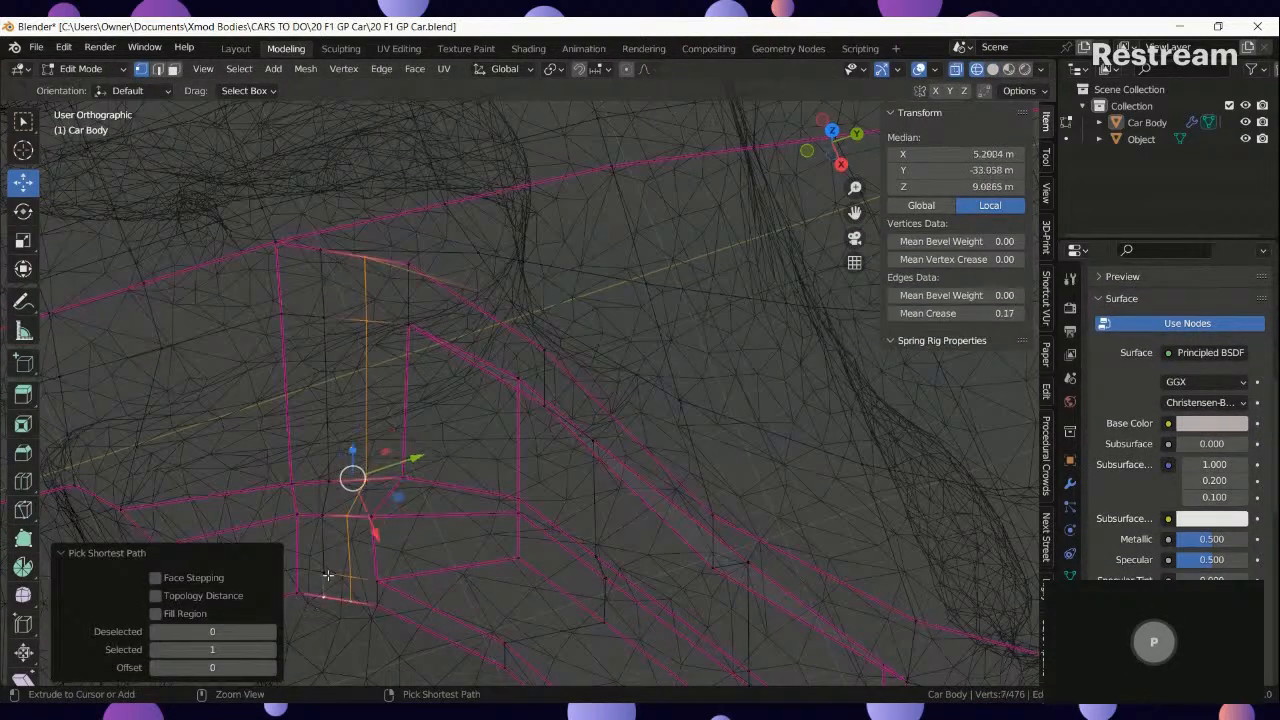
pyautogui.press('KP_7')
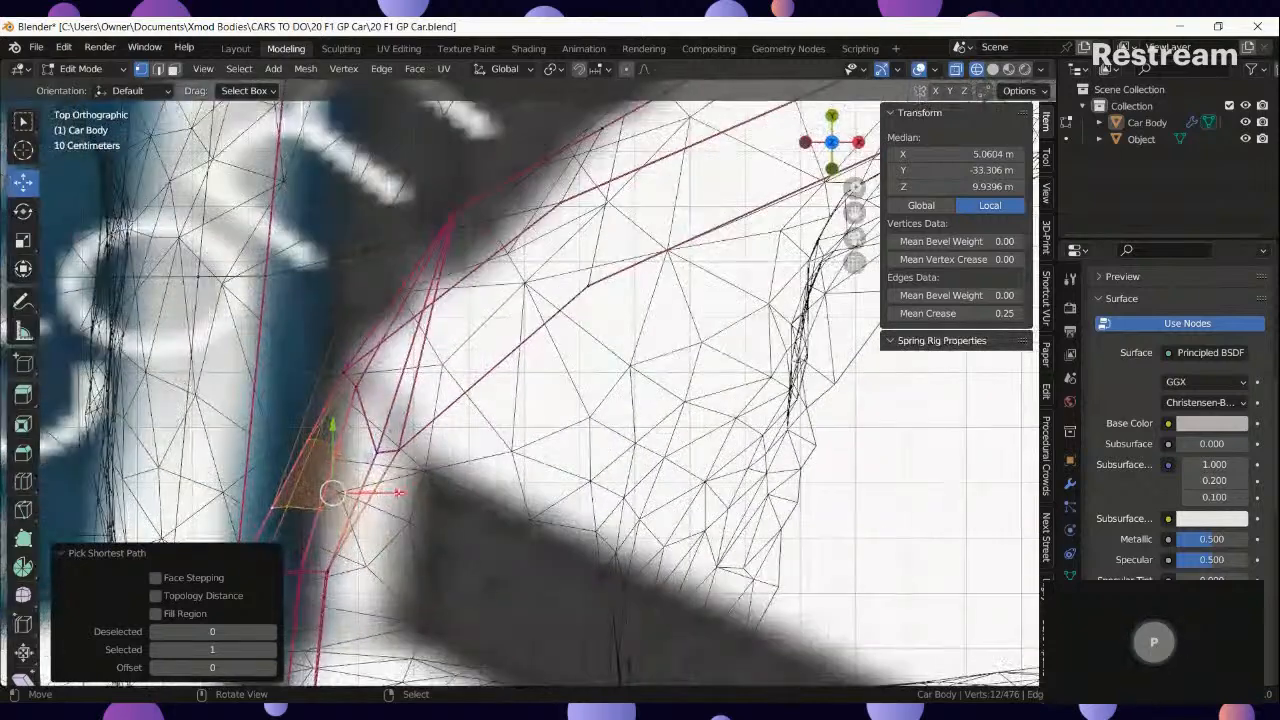
pyautogui.click(375, 492)
pyautogui.hotkey('shift', 'z')
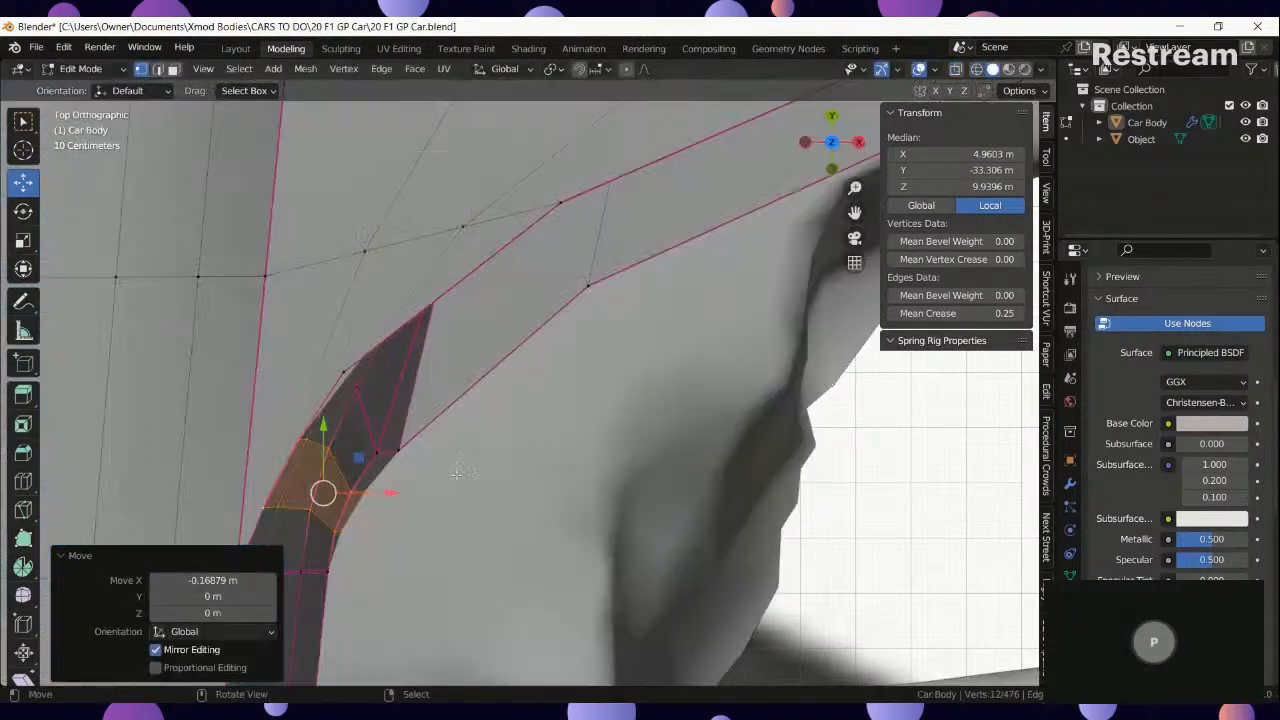
pyautogui.moveTo(381, 494); pyautogui.dragTo(380, 494)
pyautogui.press('Tab')
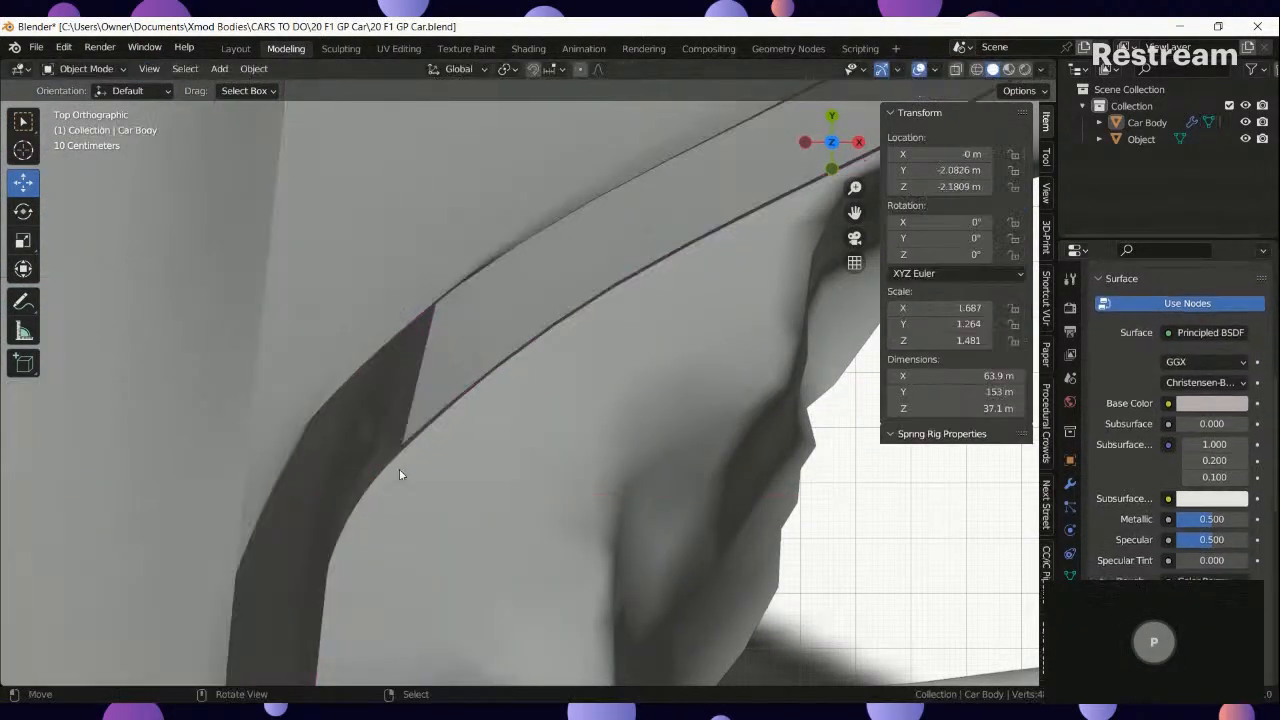
# Inspect the smoothed body and its mesh along the sidepod side, the top surface and around the engine cover's base.
pyautogui.scroll(-12, 400, 470)
pyautogui.keyDown('shift'); pyautogui.moveTo(617, 239); pyautogui.dragTo(543, 471, button='middle'); pyautogui.keyUp('shift')
pyautogui.scroll(2, 543, 471)
pyautogui.press('Tab')
pyautogui.moveTo(476, 556); pyautogui.dragTo(545, 404, button='middle')
pyautogui.scroll(1, 472, 475)
pyautogui.press('Tab')
pyautogui.scroll(4, 653, 274)
pyautogui.press('Tab')
pyautogui.press('Tab')
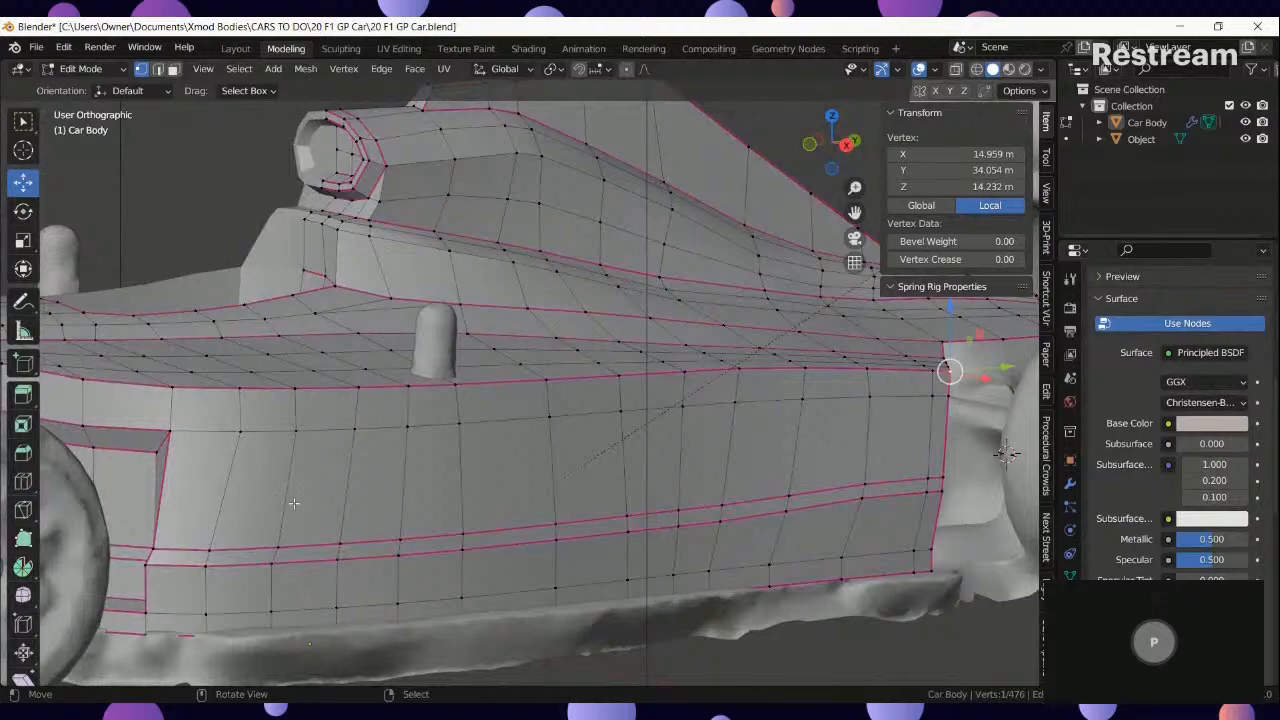
pyautogui.moveTo(450, 450); pyautogui.dragTo(541, 484, button='middle')
pyautogui.press('Tab')
pyautogui.press('Tab')
pyautogui.press('Tab')
pyautogui.scroll(-4, 336, 411)
pyautogui.scroll(8, 526, 374)
pyautogui.press('Tab')
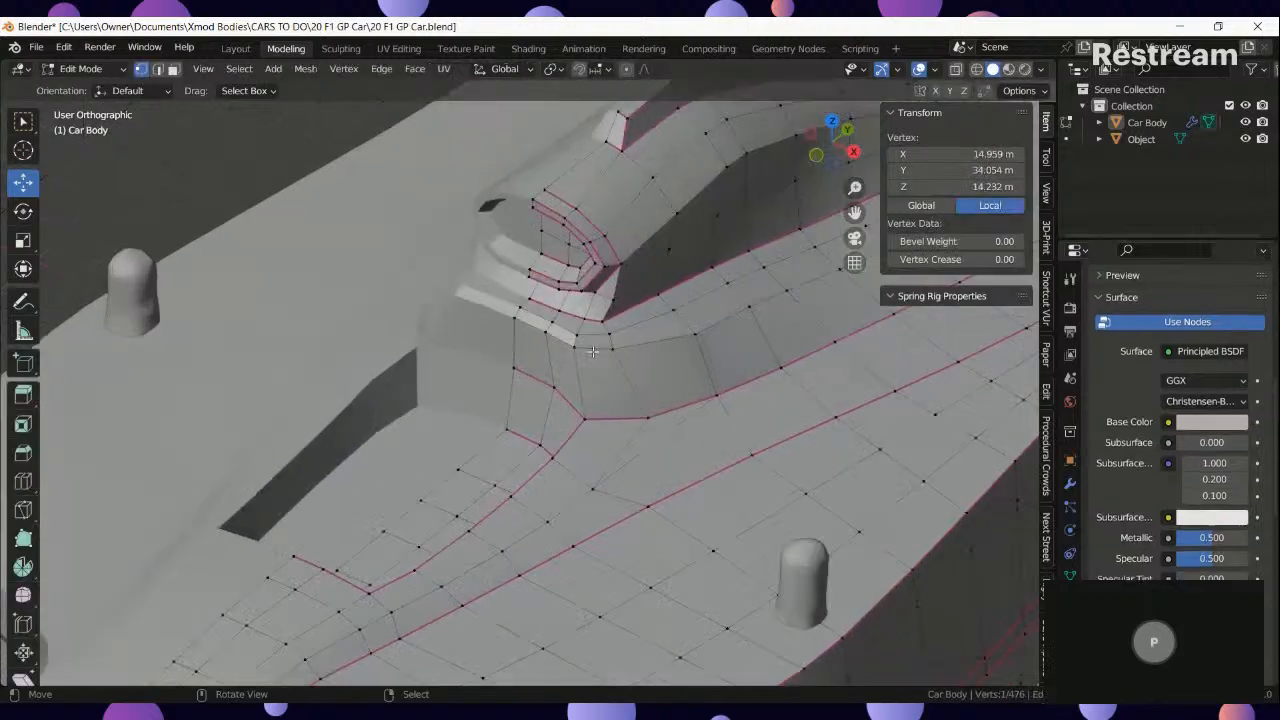
pyautogui.moveTo(676, 405); pyautogui.dragTo(604, 452, button='middle')
pyautogui.press('Tab')
pyautogui.press('Tab')
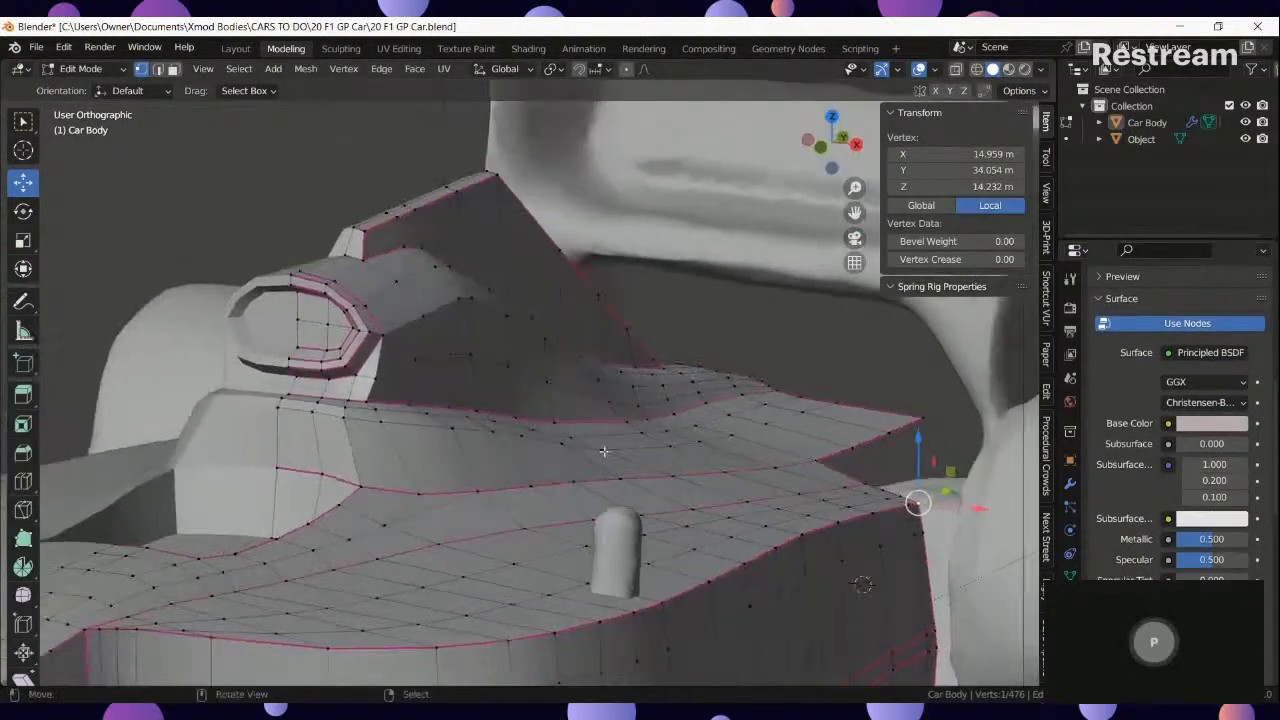
# Edge-slide the four-vertex cross-edge run where the engine cover meets the sidepod top by a factor of 0.291 and adjust the area behind it.
pyautogui.scroll(5, 590, 455)
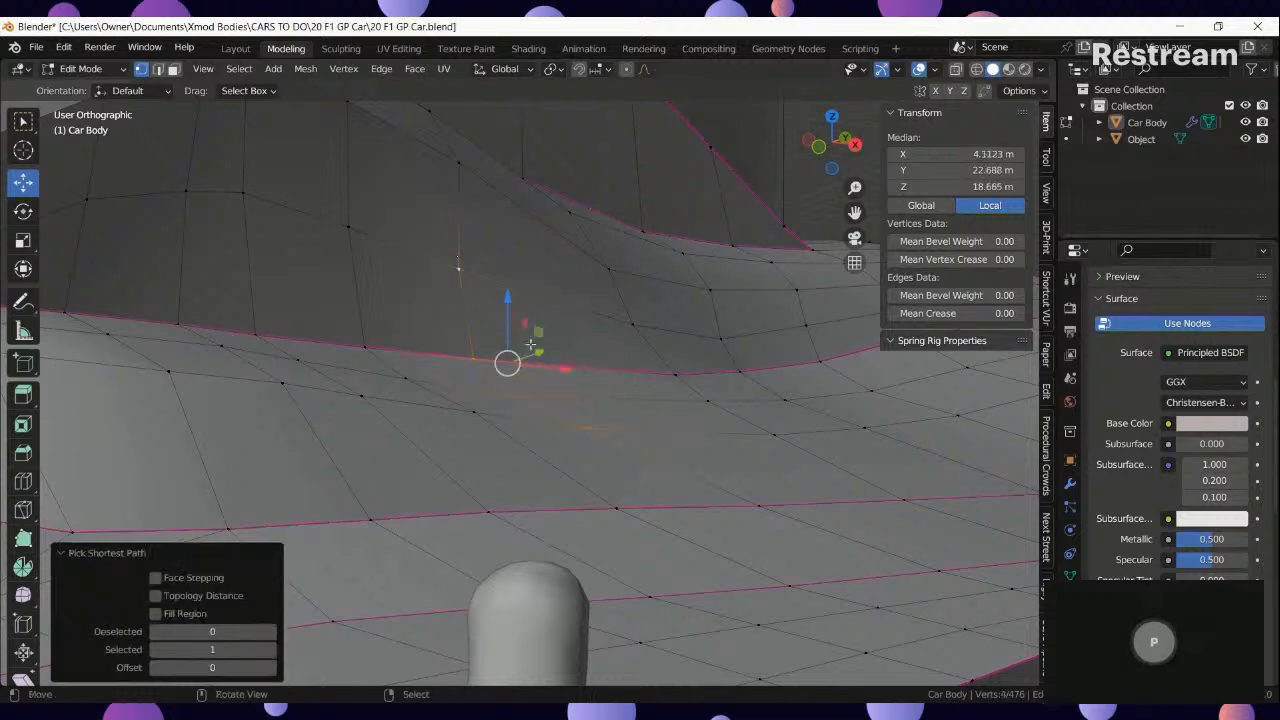
pyautogui.scroll(-3, 530, 345)
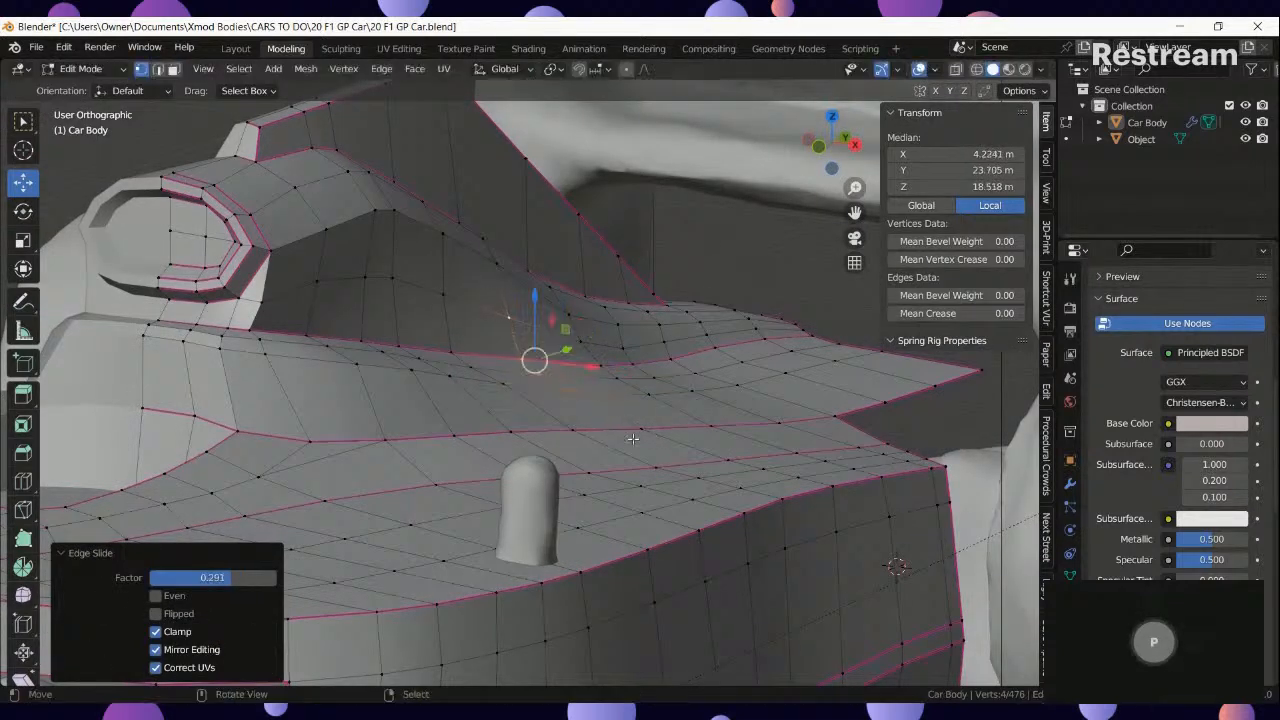
pyautogui.moveTo(633, 438); pyautogui.dragTo(786, 486, button='middle')
pyautogui.press('Tab')
pyautogui.press('Tab')
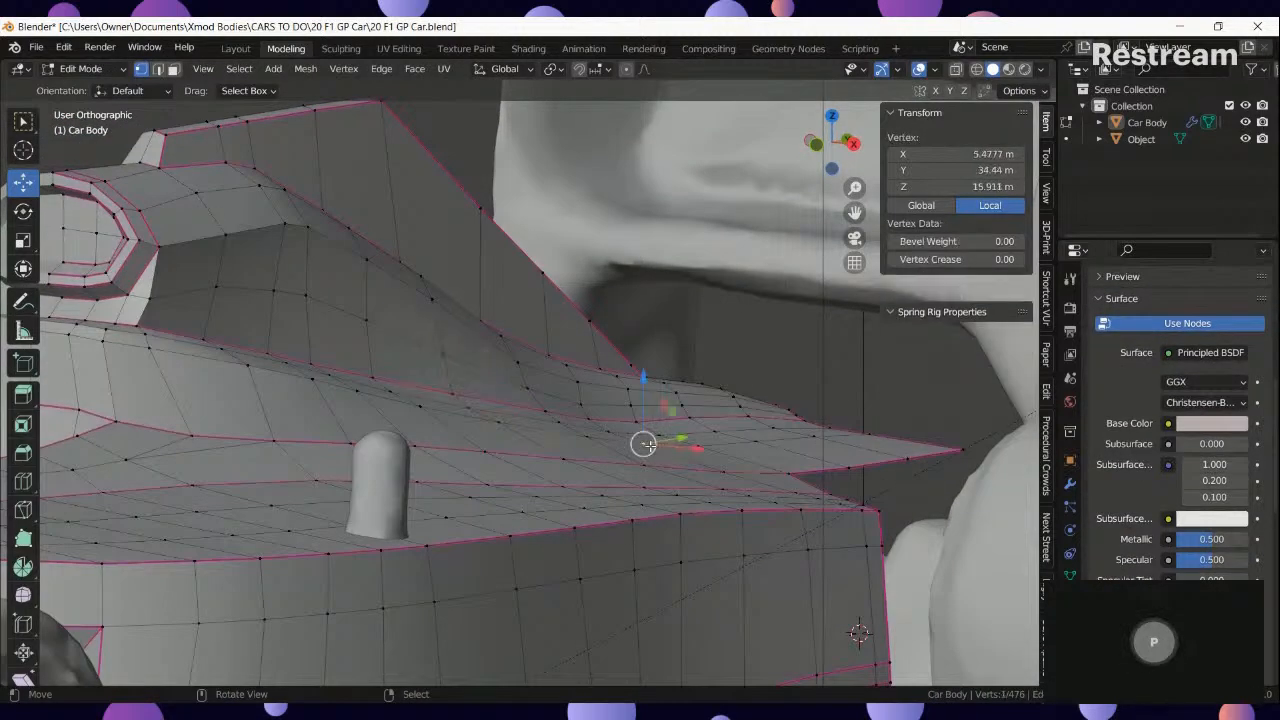
pyautogui.keyDown('ctrl'); pyautogui.moveTo(643, 443); pyautogui.dragTo(581, 407, button='middle'); pyautogui.keyUp('ctrl')
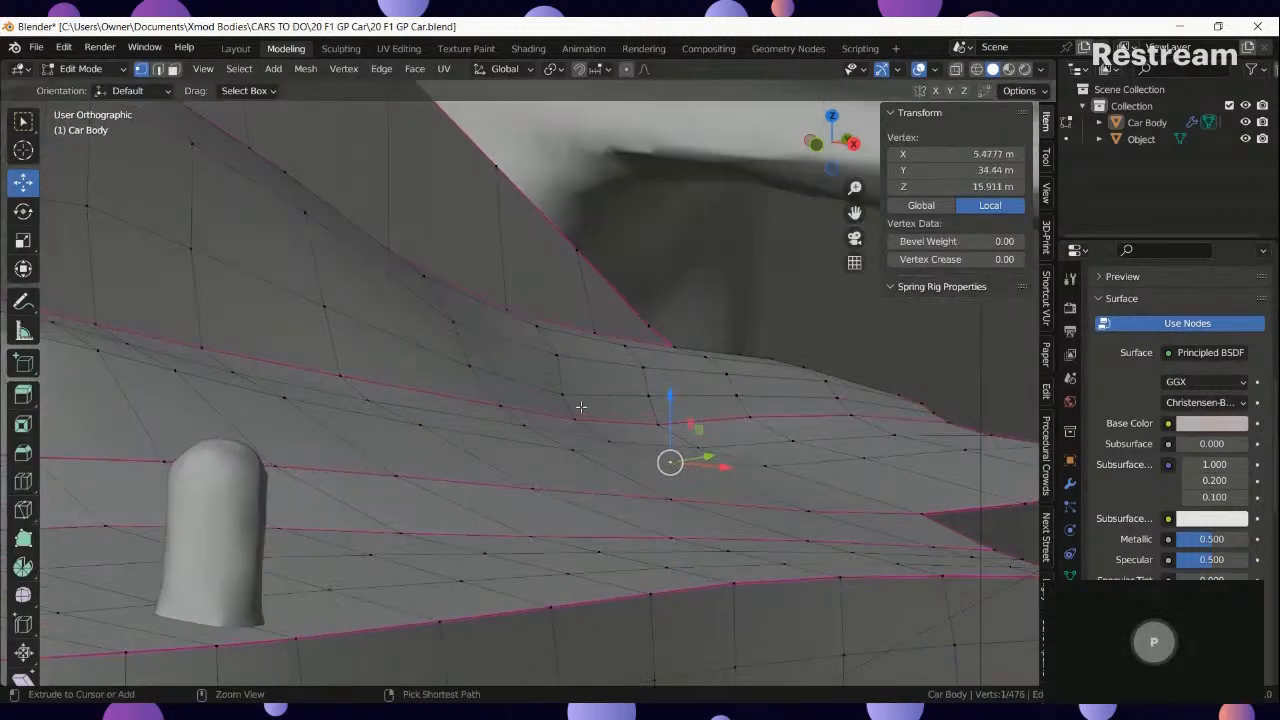
pyautogui.click(730, 492)
pyautogui.press('Tab')
pyautogui.moveTo(723, 502)
pyautogui.mouseDown(button='middle')
pyautogui.moveTo(794, 540)
pyautogui.moveTo(730, 512)
pyautogui.mouseUp(button='middle')
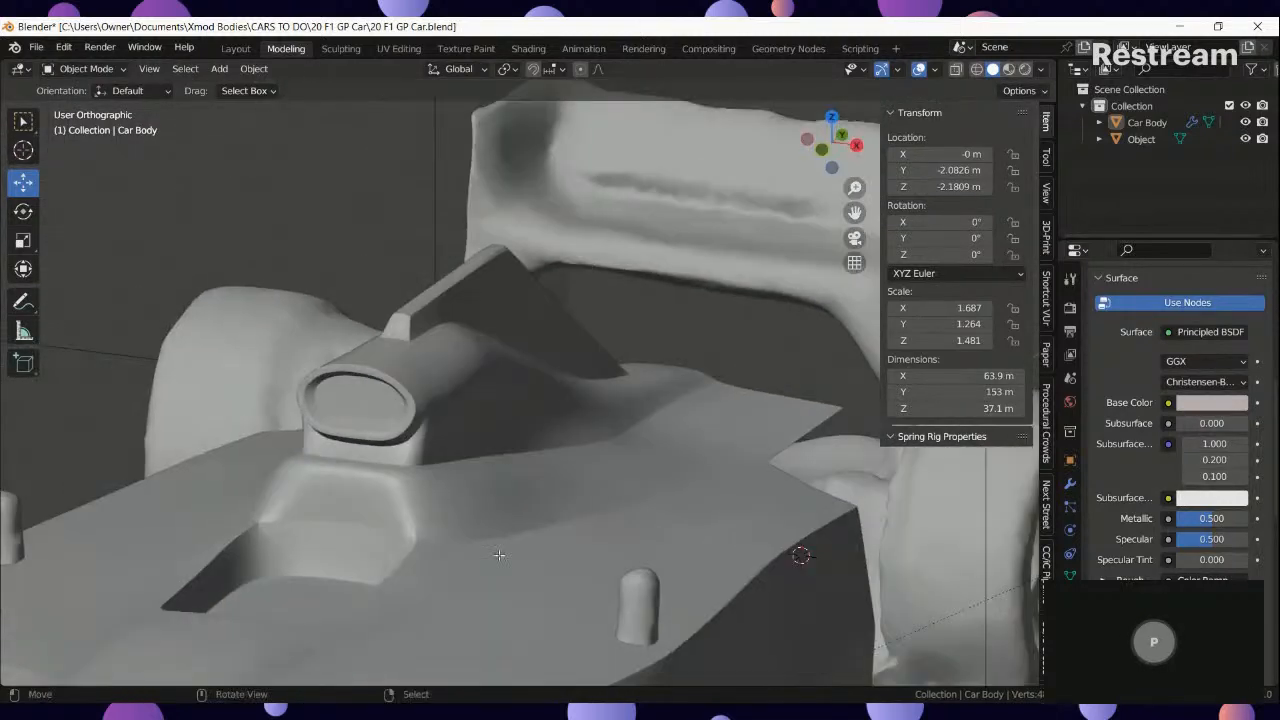
# Move the vertex on the body surface beside the air intake's base about 0.43 m inward along X.
pyautogui.press('Tab')
pyautogui.moveTo(546, 498)
pyautogui.mouseDown(button='middle')
pyautogui.moveTo(520, 503)
pyautogui.moveTo(559, 510)
pyautogui.mouseUp(button='middle')
pyautogui.scroll(4, 612, 545)
pyautogui.rightClick(643, 504)
pyautogui.scroll(5, 643, 509)
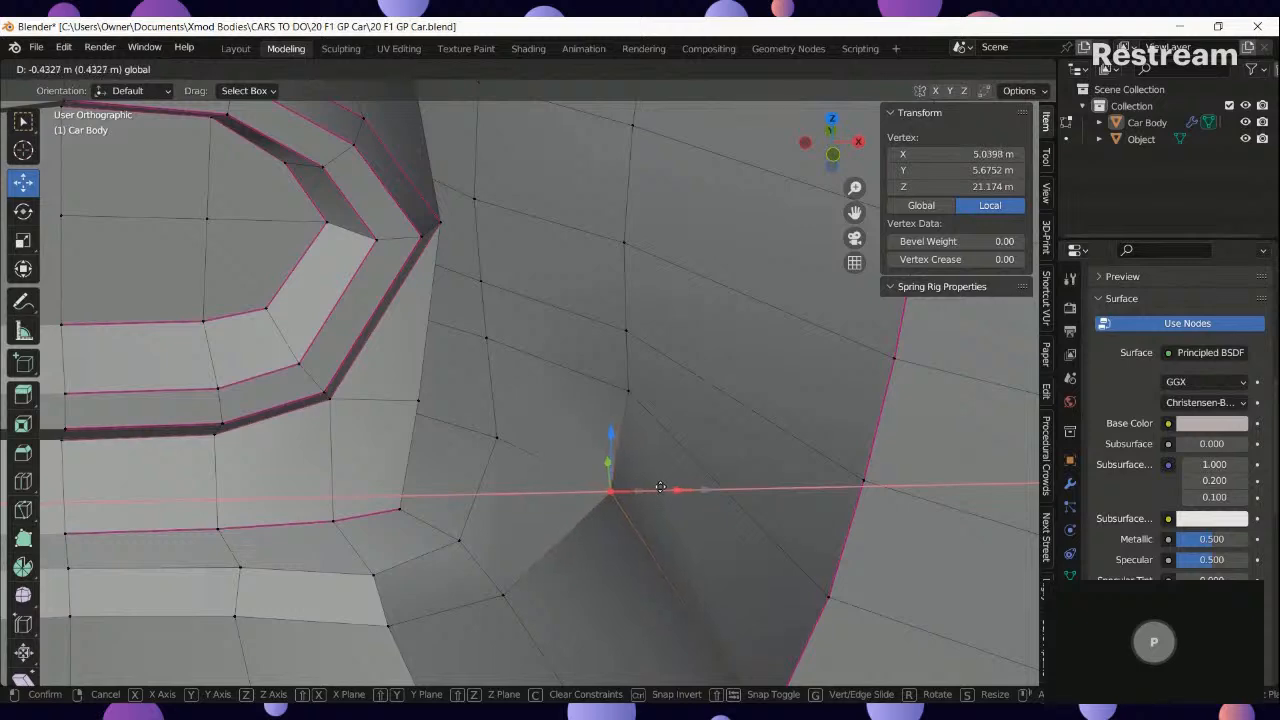
pyautogui.click(660, 487)
pyautogui.scroll(-5, 655, 495)
pyautogui.press('Tab')
pyautogui.press('Tab')
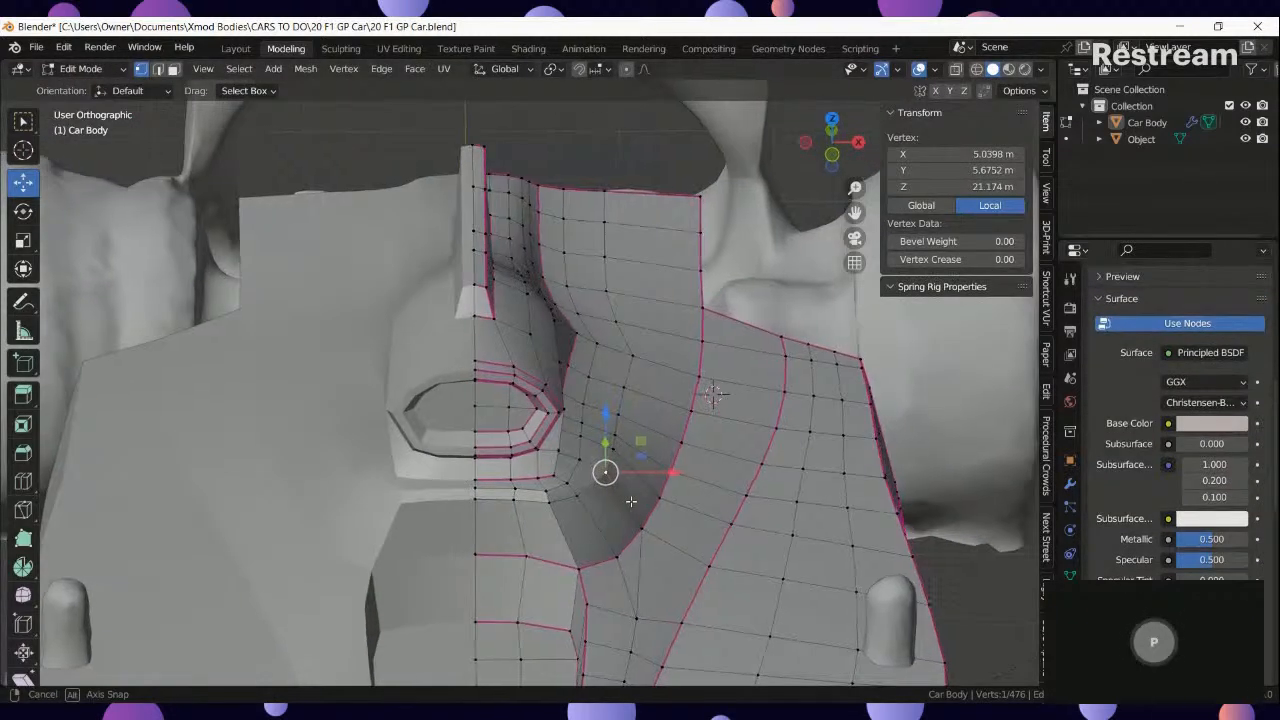
# Move the cross-edge run over the engine cover's lower crease about 0.28 m inward along X and select the adjacent run ahead of it.
pyautogui.moveTo(631, 501); pyautogui.dragTo(608, 495, button='middle')
pyautogui.scroll(3, 610, 286)
pyautogui.keyDown('shift'); pyautogui.moveTo(614, 306); pyautogui.dragTo(611, 330, button='middle'); pyautogui.keyUp('shift')
pyautogui.keyDown('ctrl'); pyautogui.click(537, 407); pyautogui.keyUp('ctrl')
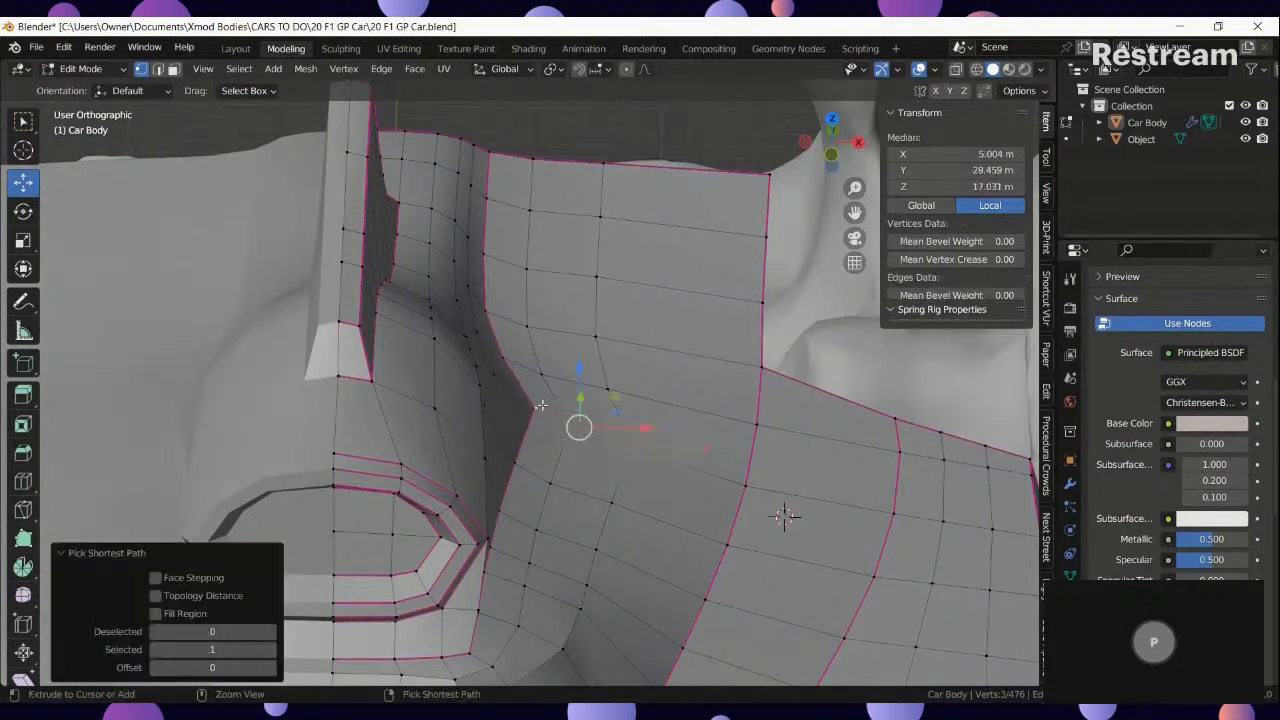
pyautogui.moveTo(537, 407); pyautogui.dragTo(601, 440, button='middle')
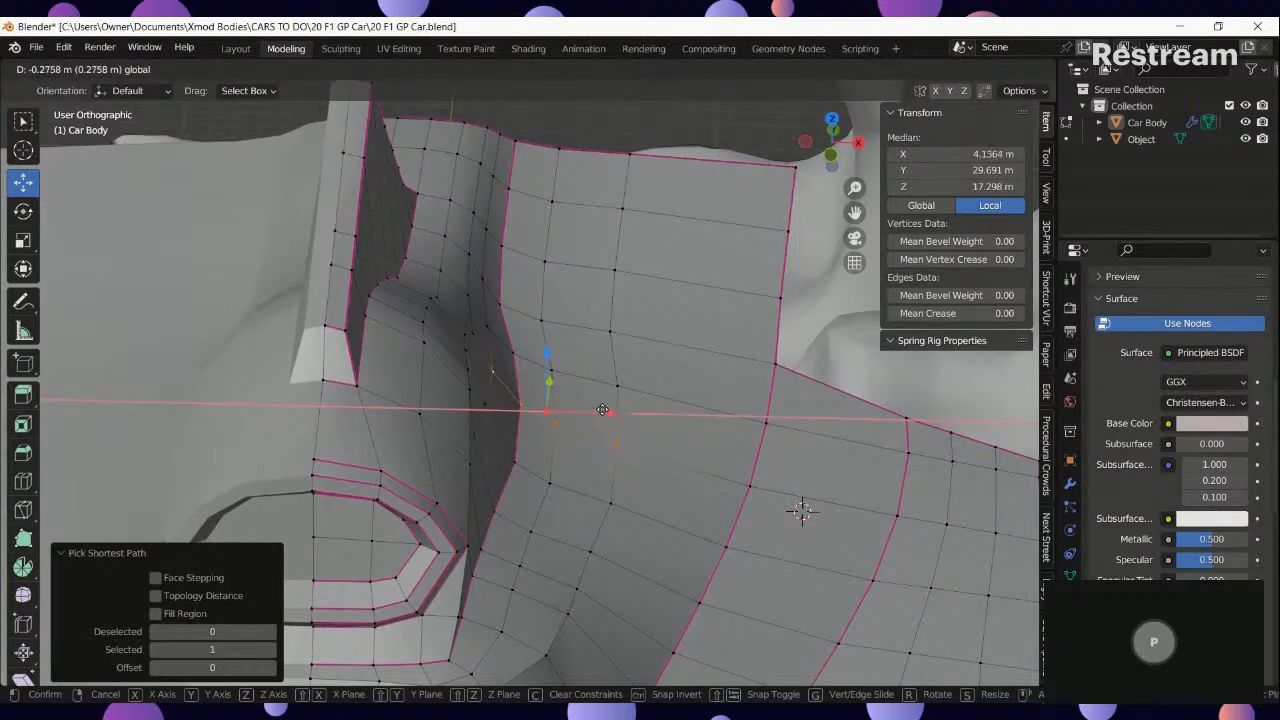
pyautogui.moveTo(602, 410); pyautogui.dragTo(598, 410)
pyautogui.press('Tab')
pyautogui.press('Tab')
pyautogui.click(615, 503)
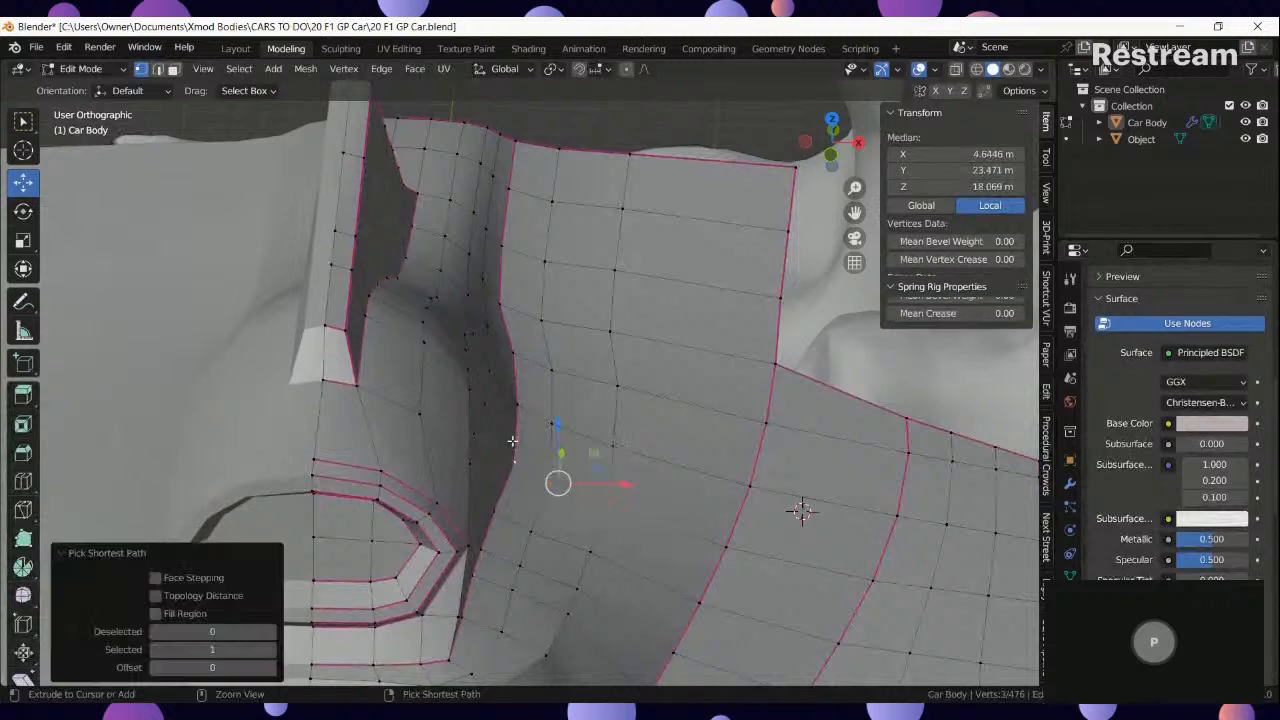
# Examine the smoothed car body against the reference scan from the front, both sides and above.
pyautogui.press('Tab')
pyautogui.scroll(-8, 604, 487)
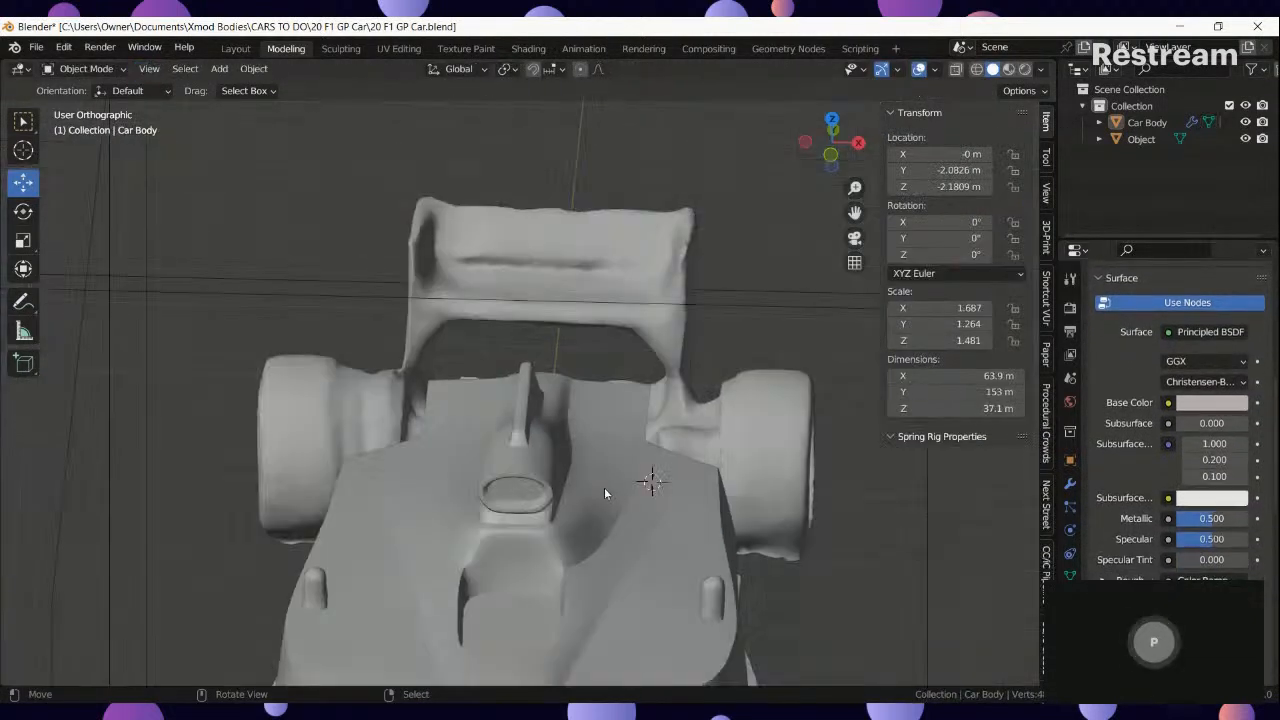
pyautogui.moveTo(604, 487); pyautogui.dragTo(647, 393, button='middle')
pyautogui.scroll(6, 501, 521)
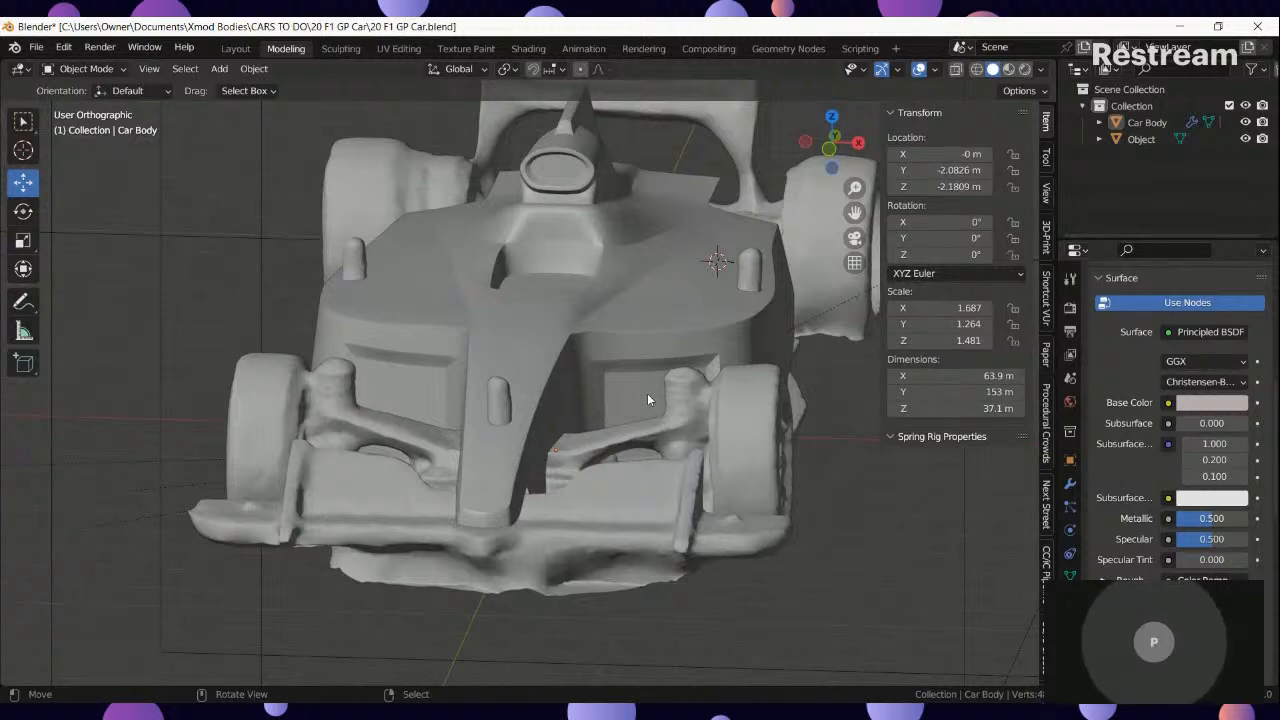
pyautogui.moveTo(720, 250); pyautogui.dragTo(669, 209, button='middle')
pyautogui.moveTo(611, 172); pyautogui.dragTo(604, 309, button='middle')
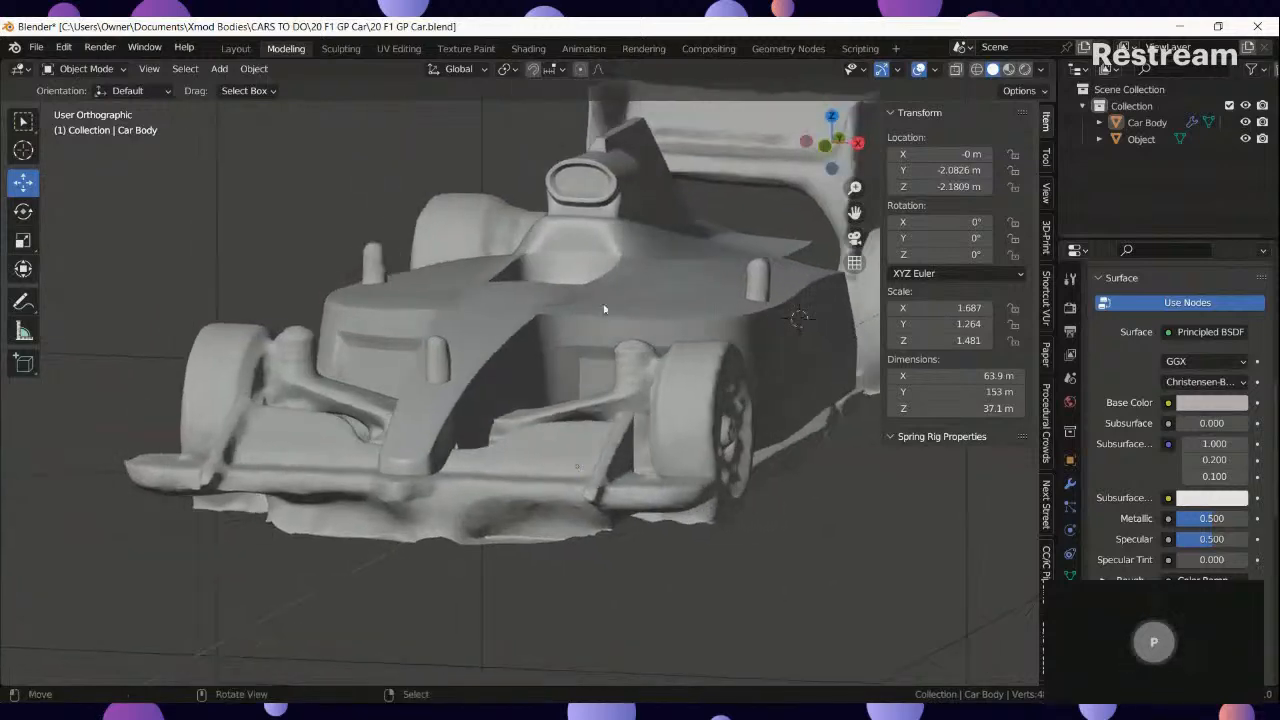
pyautogui.scroll(-5, 757, 330)
pyautogui.moveTo(866, 357); pyautogui.dragTo(801, 380, button='middle')
pyautogui.scroll(6, 801, 380)
pyautogui.moveTo(712, 293); pyautogui.dragTo(672, 391, button='middle')
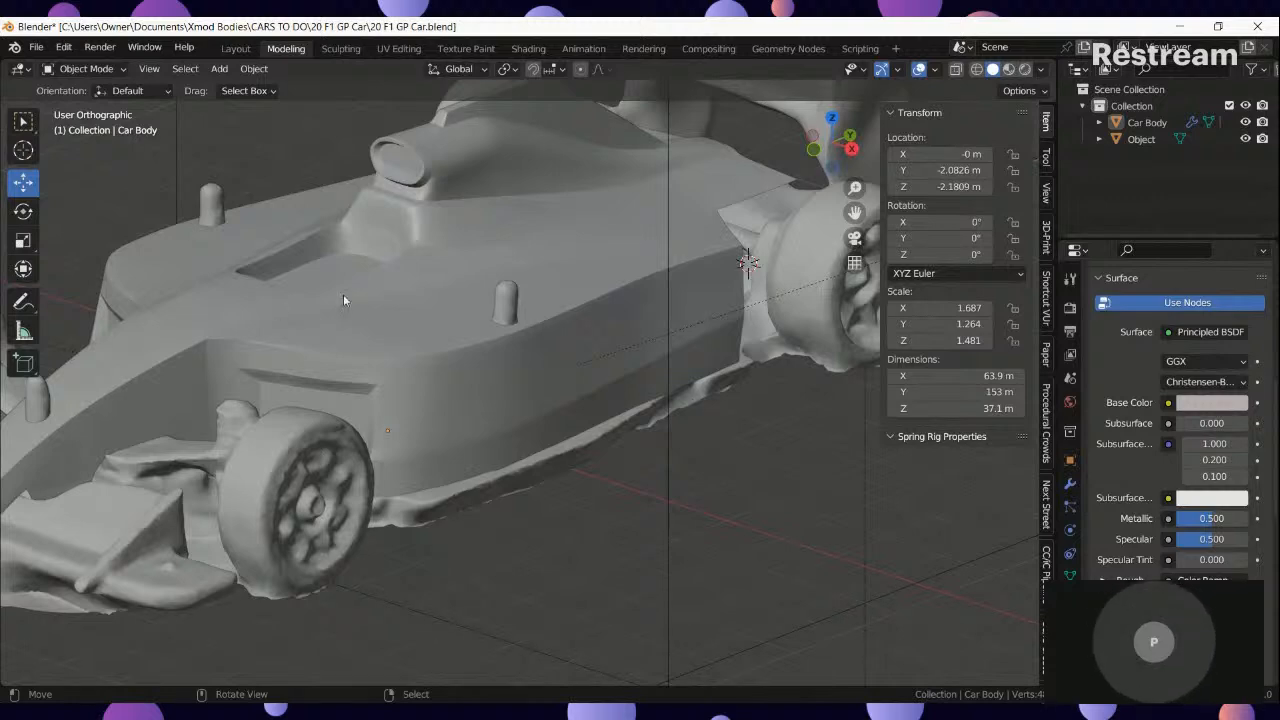
pyautogui.moveTo(343, 294); pyautogui.dragTo(684, 305, button='middle')
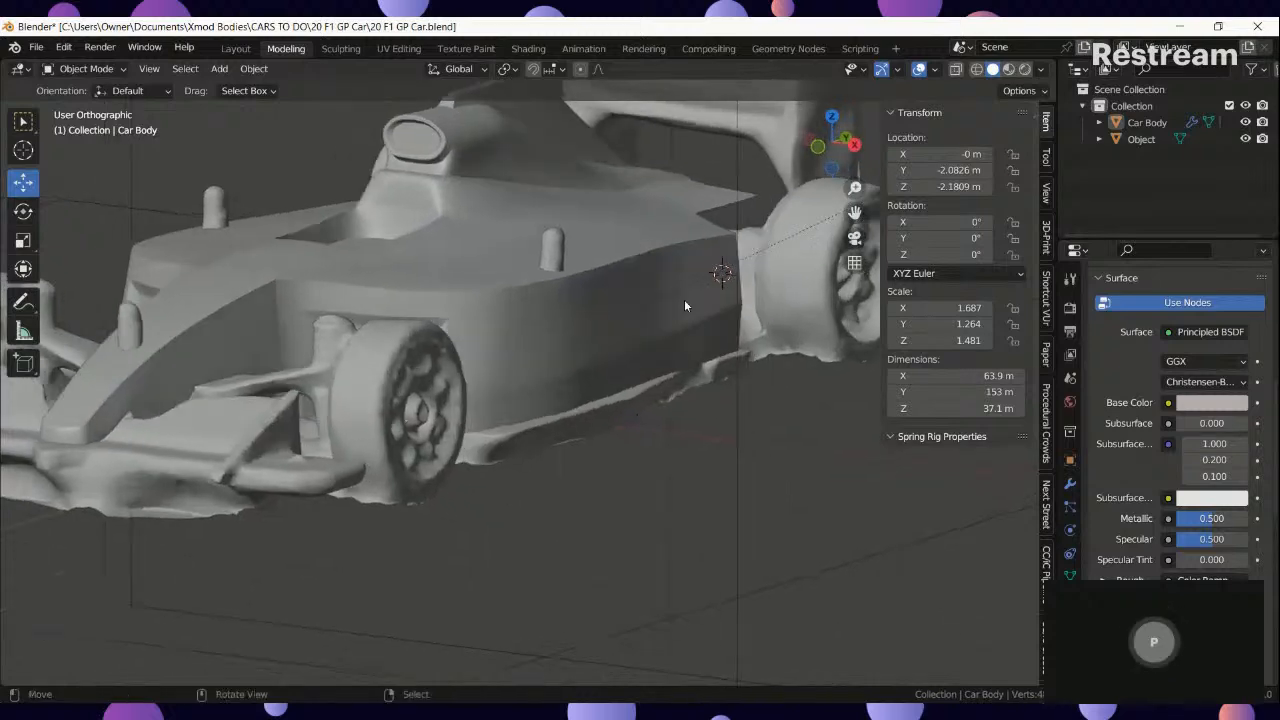
pyautogui.moveTo(580, 389); pyautogui.dragTo(343, 461, button='middle')
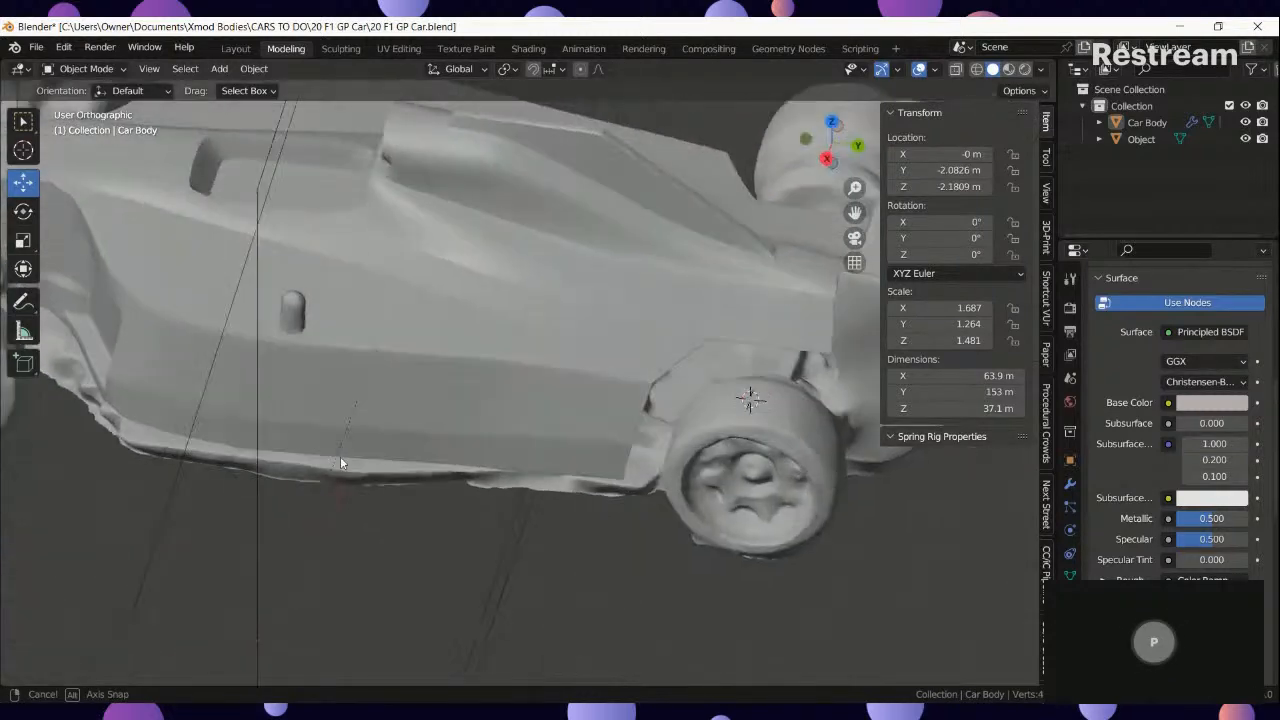
pyautogui.scroll(2, 57, 397)
pyautogui.scroll(-3, 17, 400)
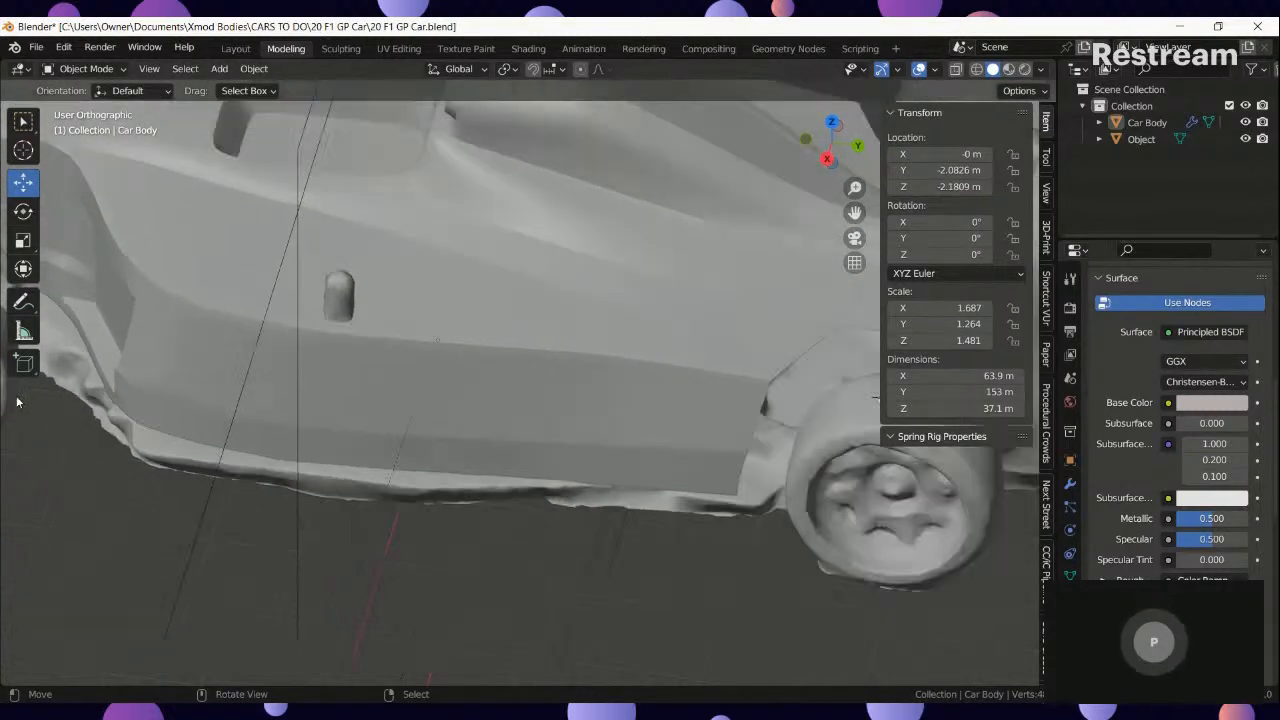
pyautogui.moveTo(52, 399); pyautogui.dragTo(78, 397, button='middle')
pyautogui.moveTo(222, 441); pyautogui.dragTo(490, 365, button='middle')
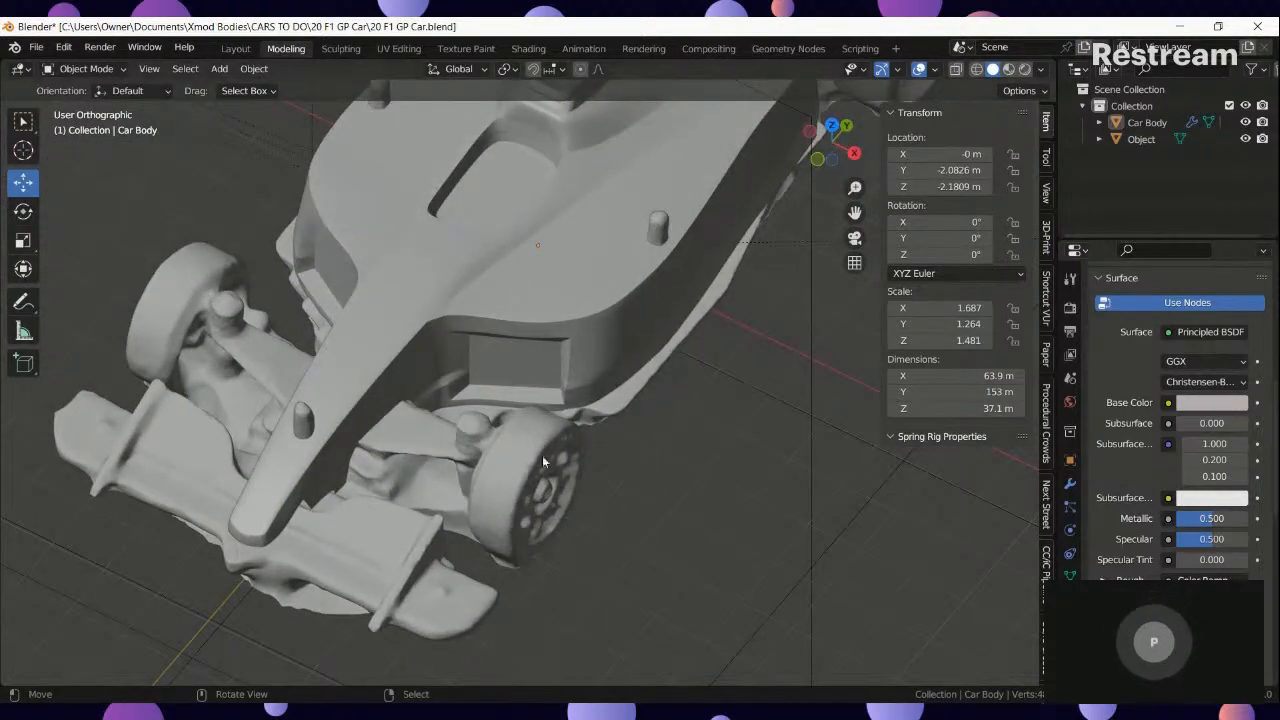
pyautogui.moveTo(542, 460); pyautogui.dragTo(608, 339, button='middle')
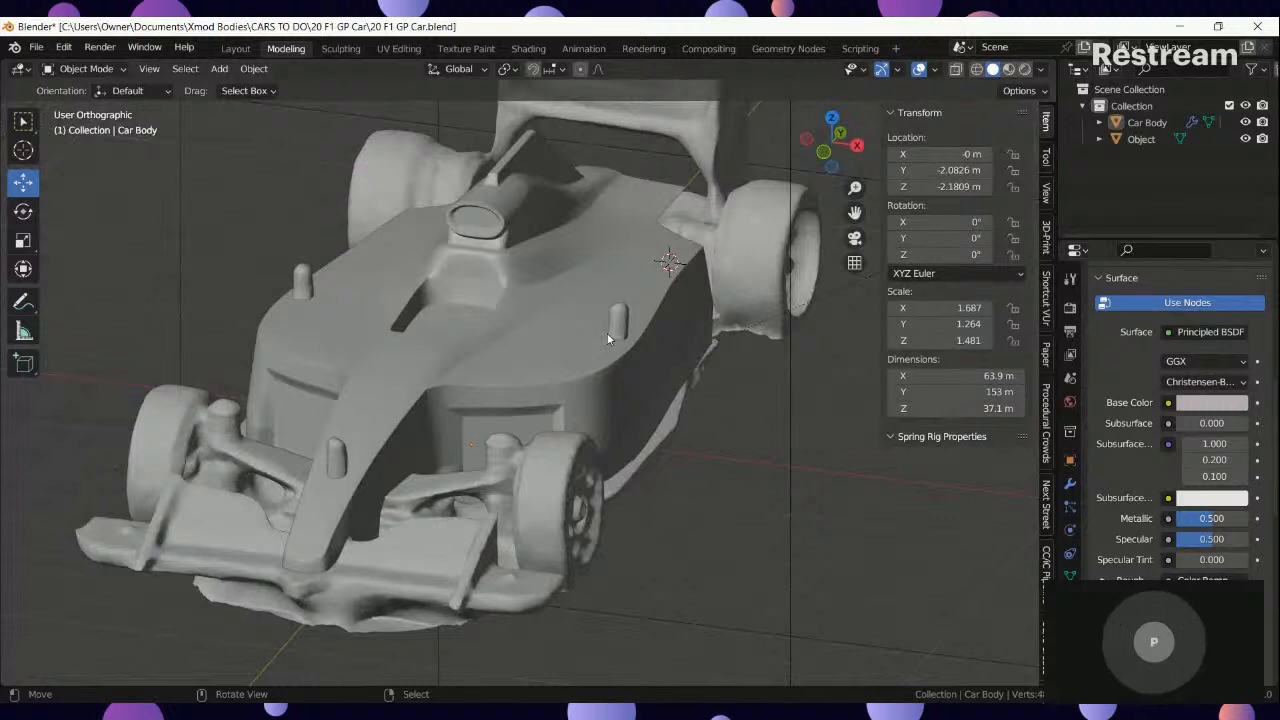